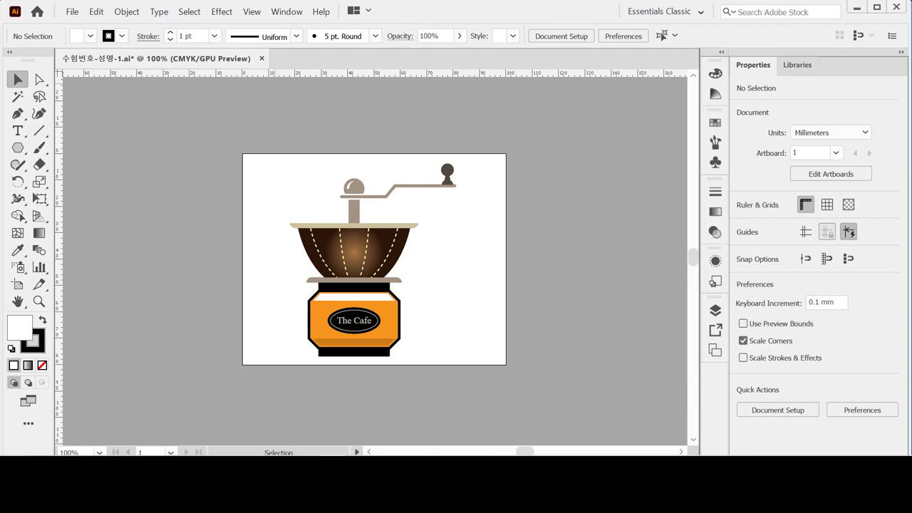
Create a new document 100 mm wide and 80 mm high, in millimetres, with CMYK color mode and 300 ppi raster effects.
key("ctrl+n")
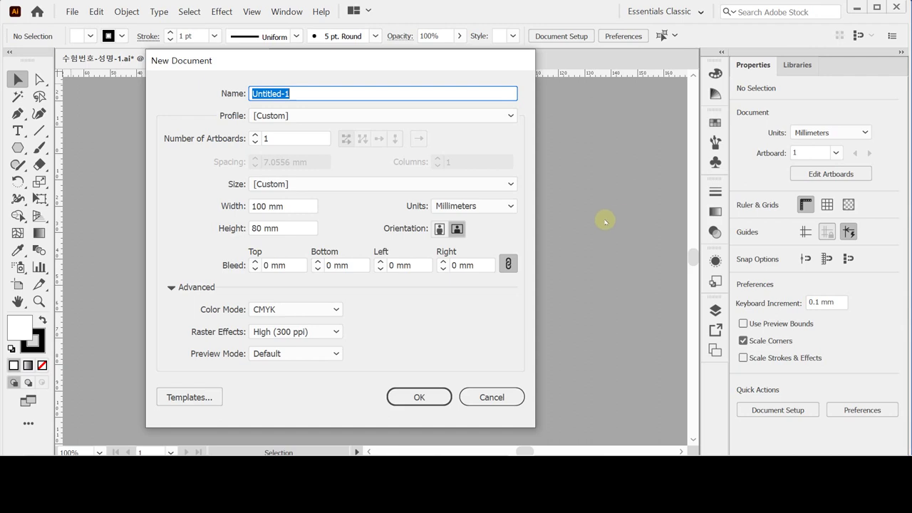
left_click(510, 206)
left_click(498, 334)
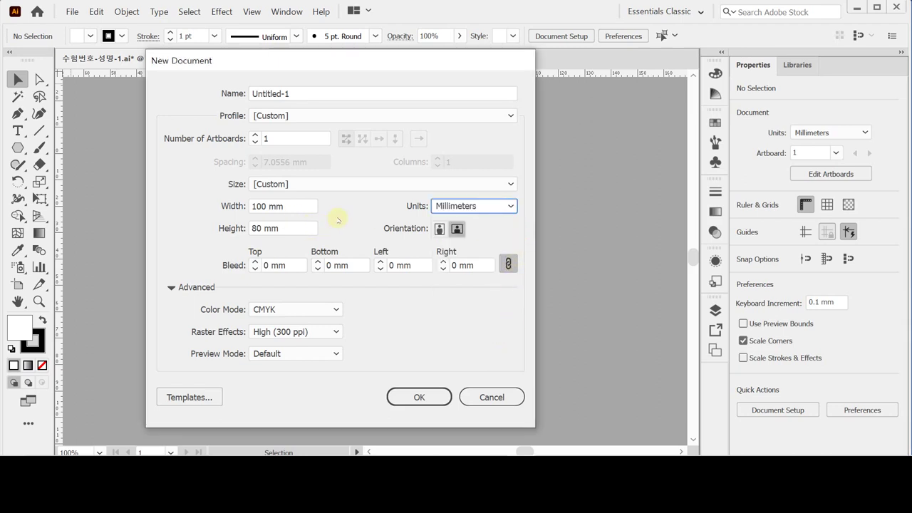
left_click(302, 206)
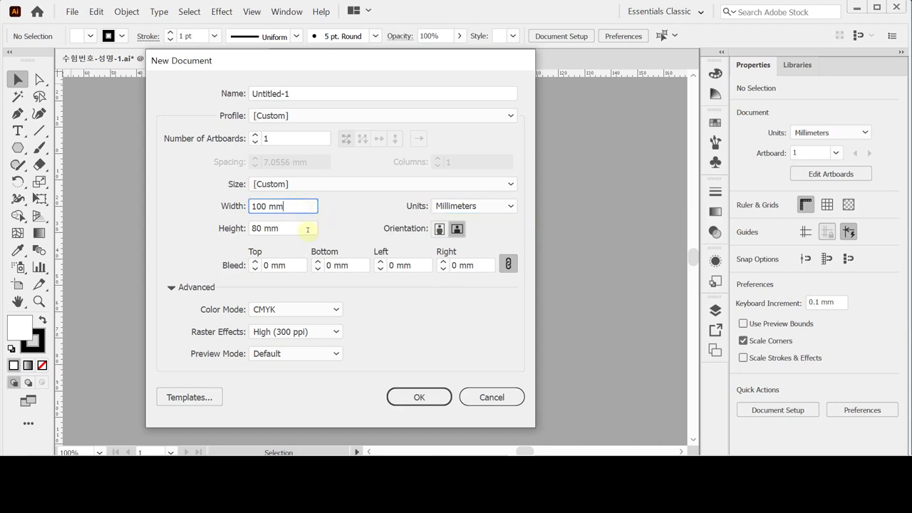
left_click(308, 228)
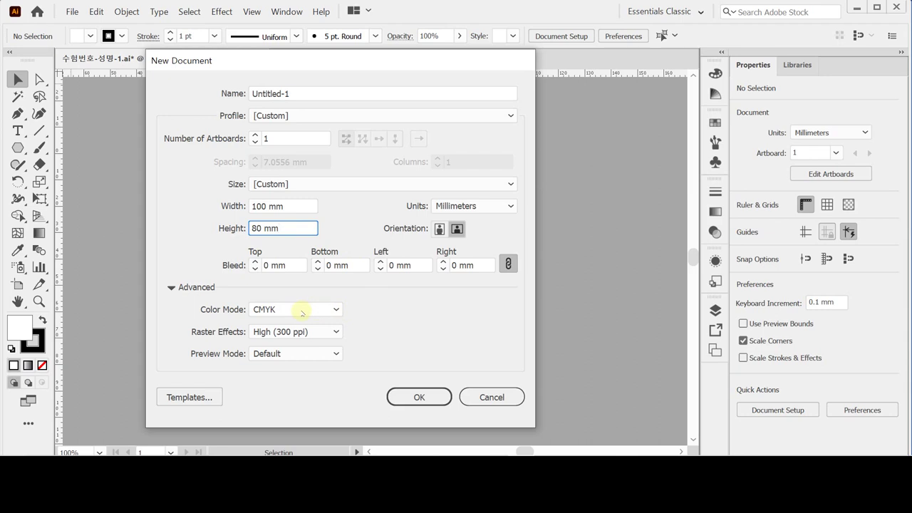
left_click(423, 397)
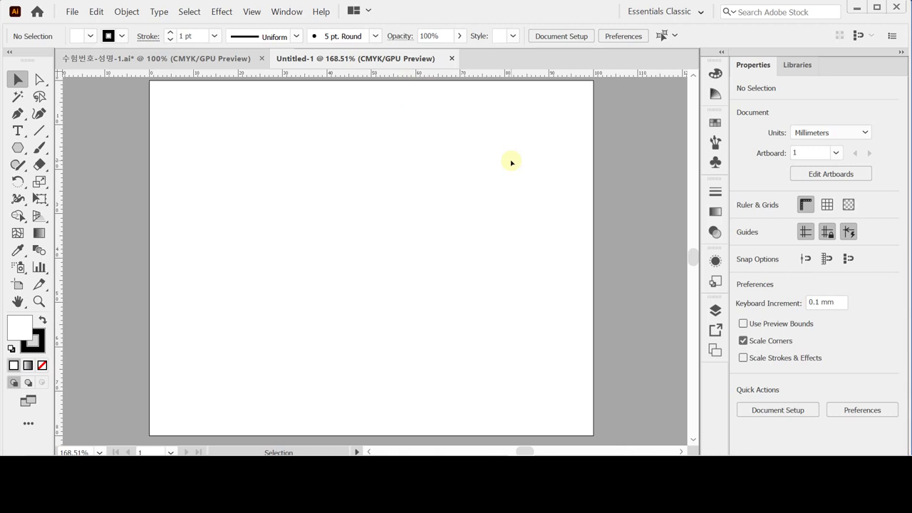
Paste the copied horizontal and vertical guides onto the new artboard and deselect them.
key("ctrl+v")
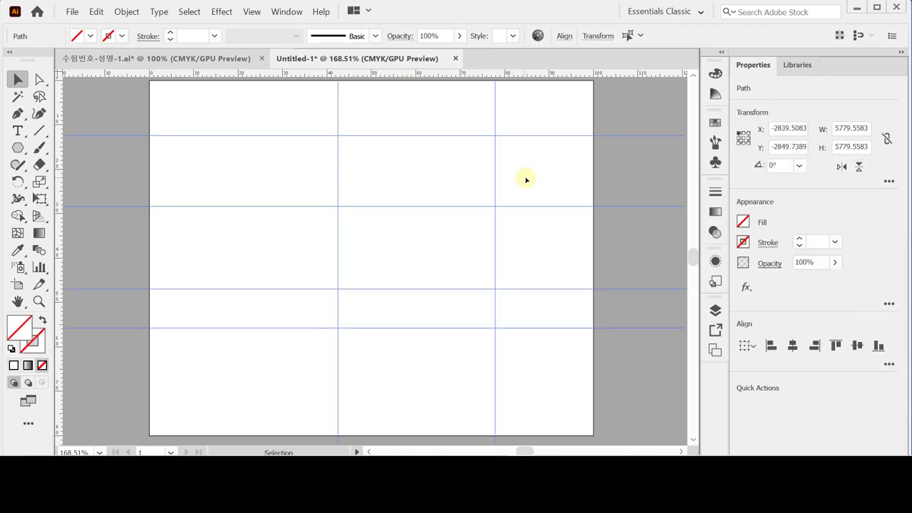
left_click(527, 179)
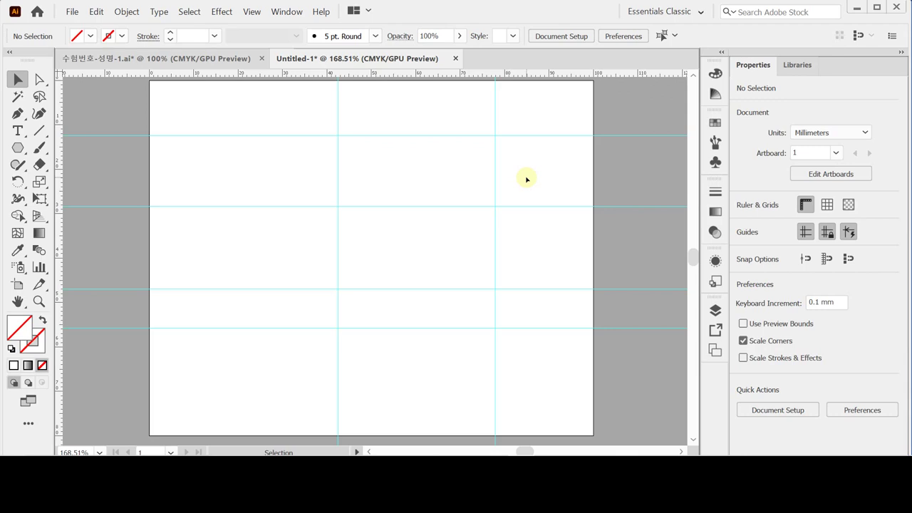
key("a")
Save the document as 수험번호-성명-1.ai in the GTQ folder under Documents, replacing the existing file, in Illustrator 2020 format.
key("ctrl+s")
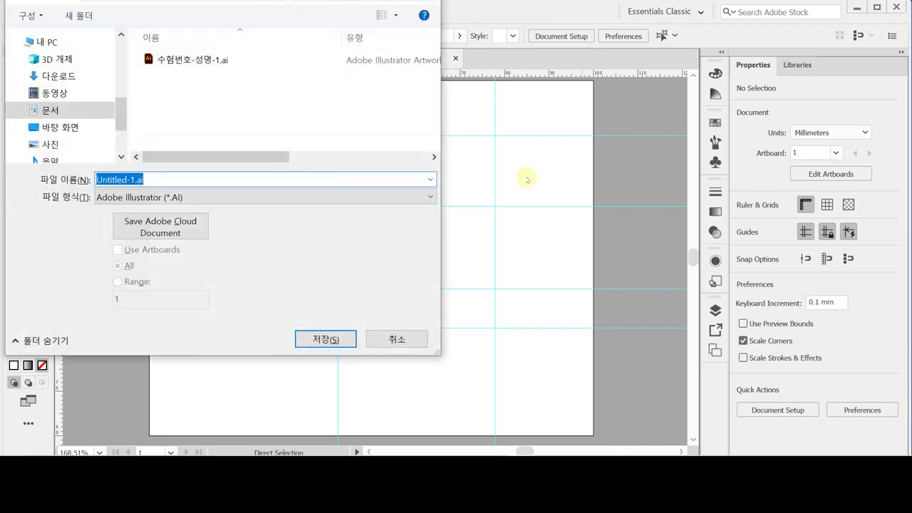
left_click_drag(55, 0, 77, 21)
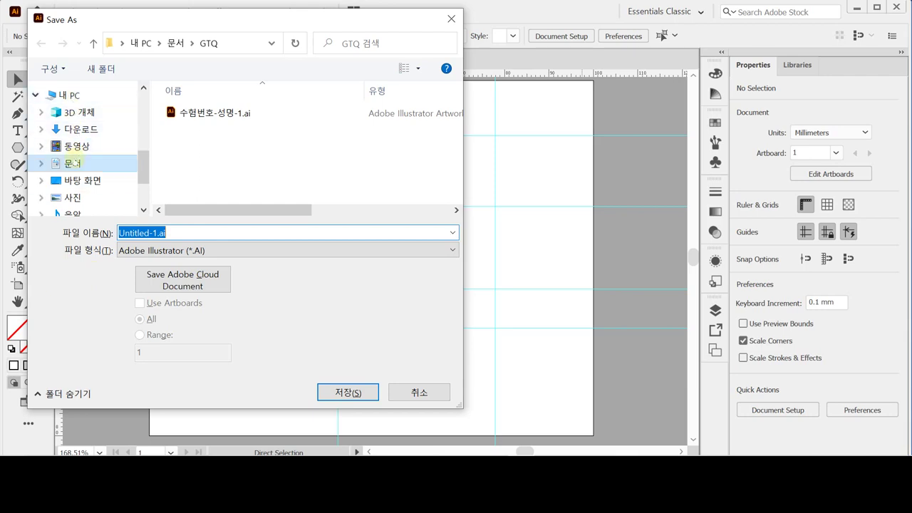
left_click(73, 163)
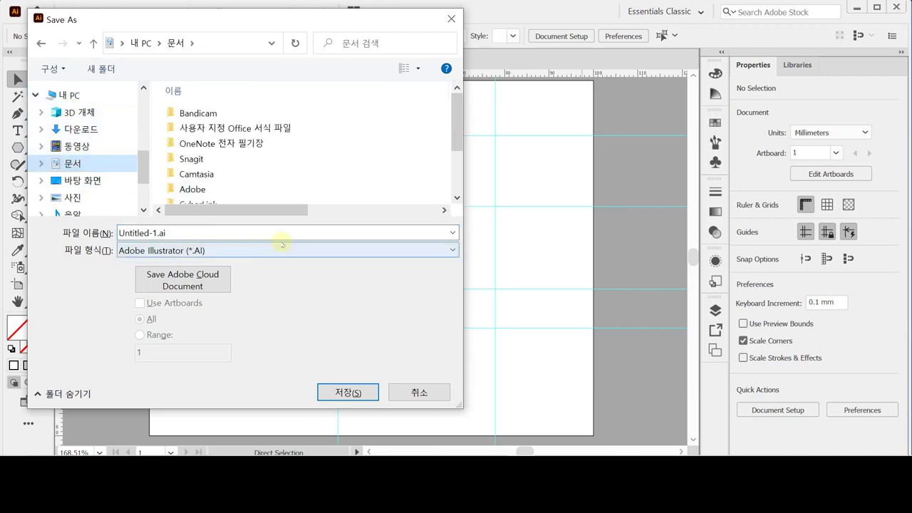
scroll(219, 203, "down", 2)
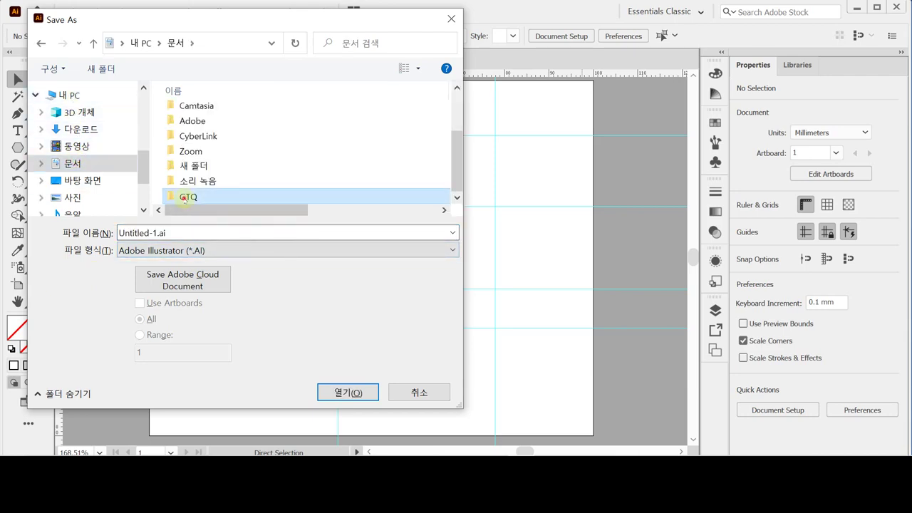
double_click(203, 198)
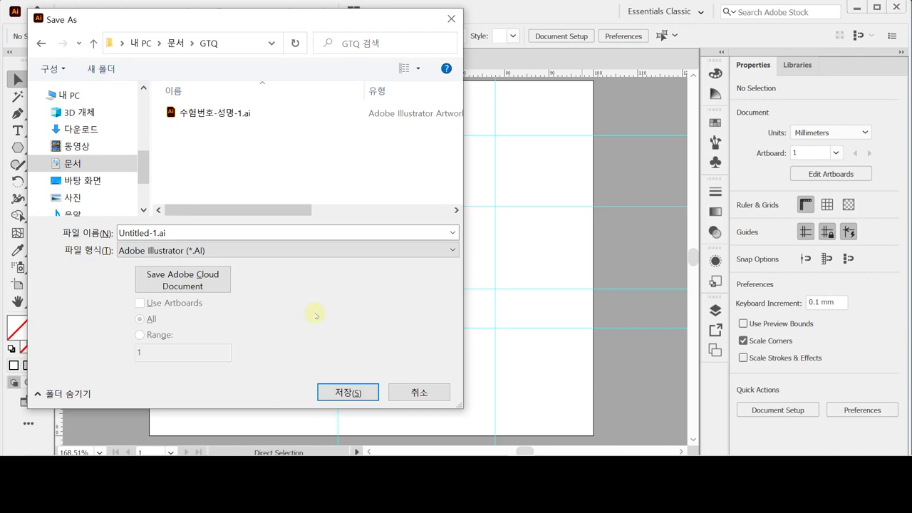
left_click(211, 112)
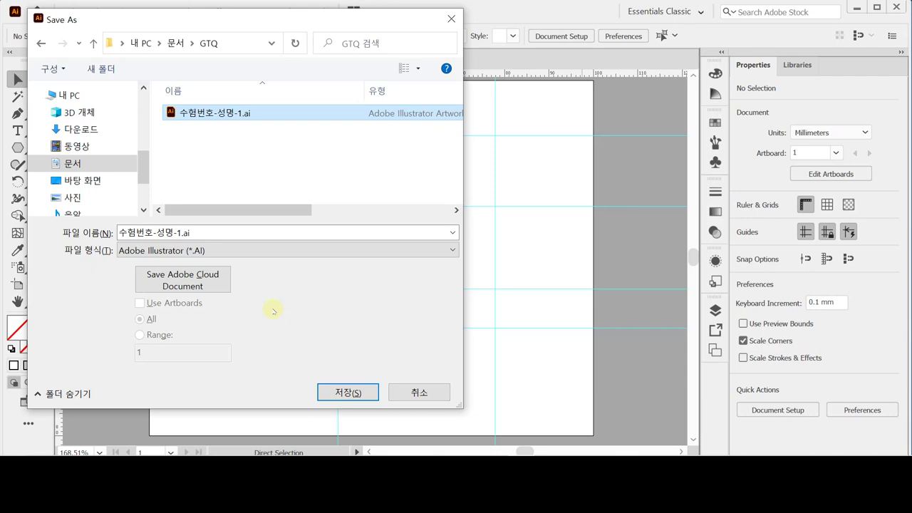
left_click(348, 391)
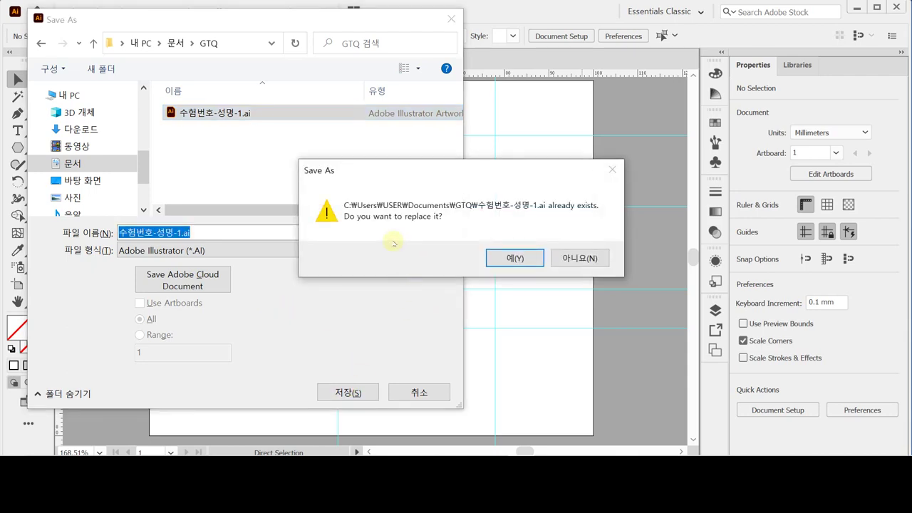
left_click(514, 258)
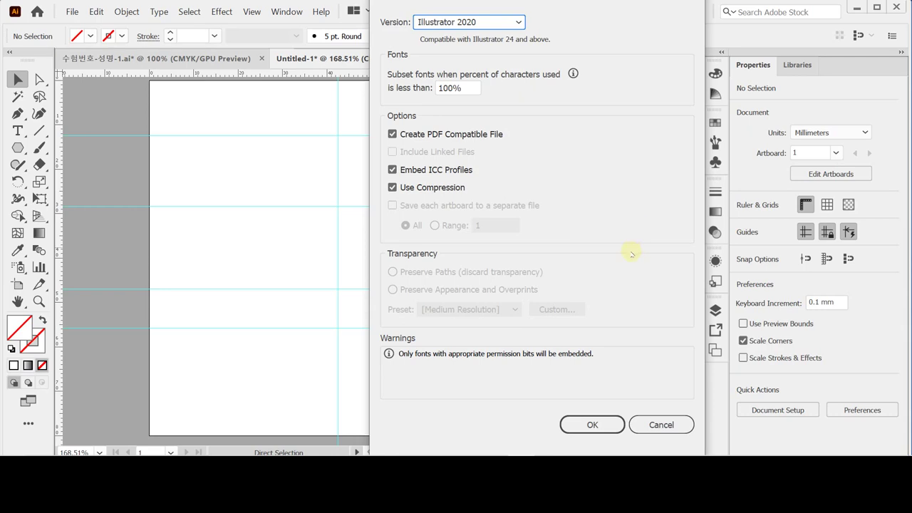
left_click(591, 425)
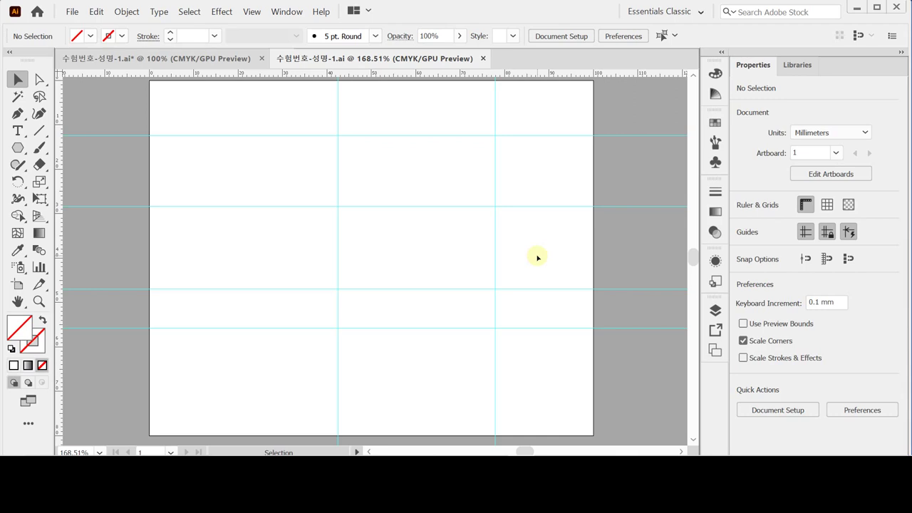
Create an 8-sided polygon with a 19 mm radius, centred on the first vertical guide in the artboard's lower part.
key("shift")
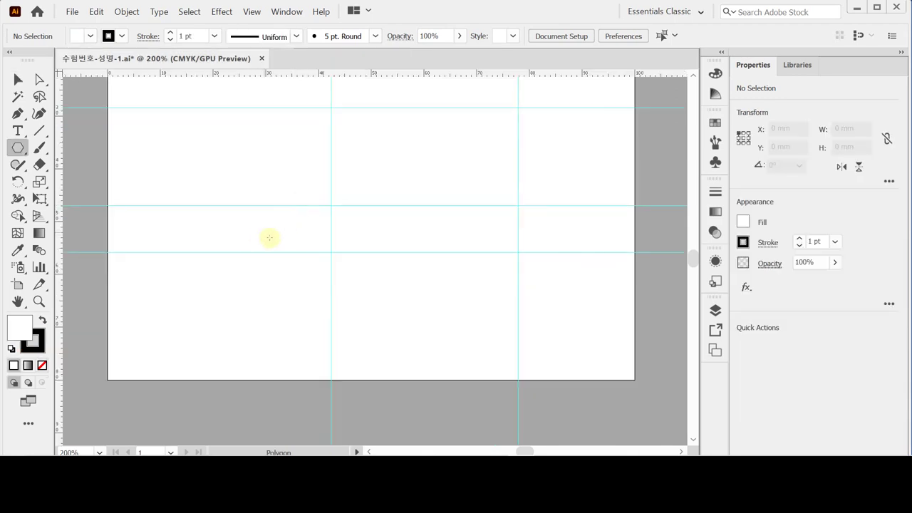
left_click_drag(20, 146, 159, 124)
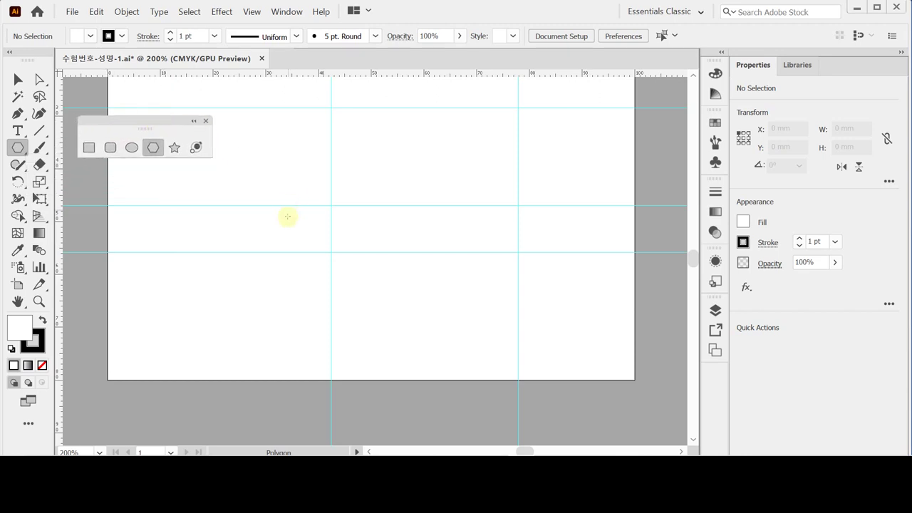
left_click(331, 285)
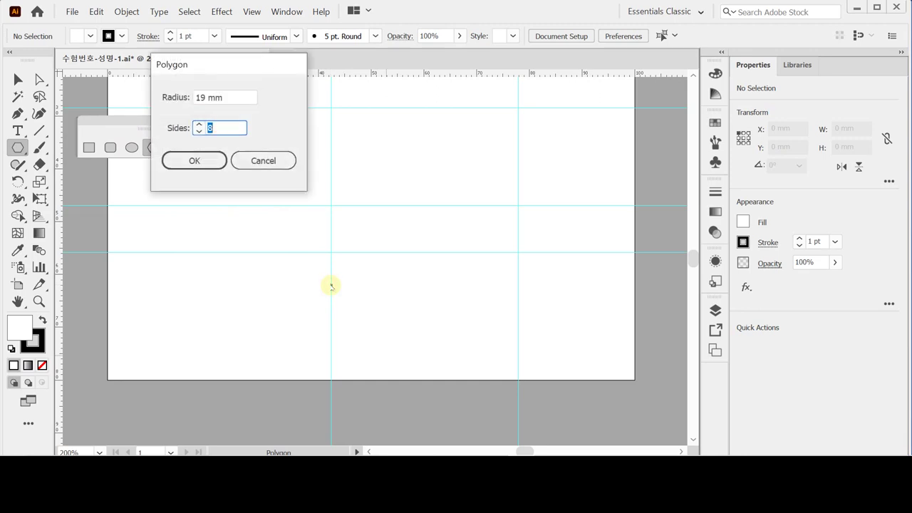
left_click(234, 97)
left_click_drag(236, 97, 172, 91)
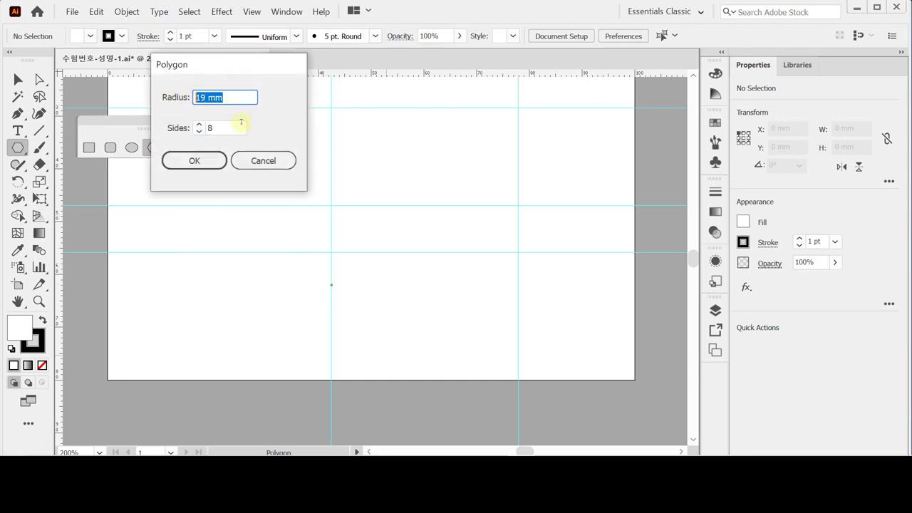
left_click(209, 158)
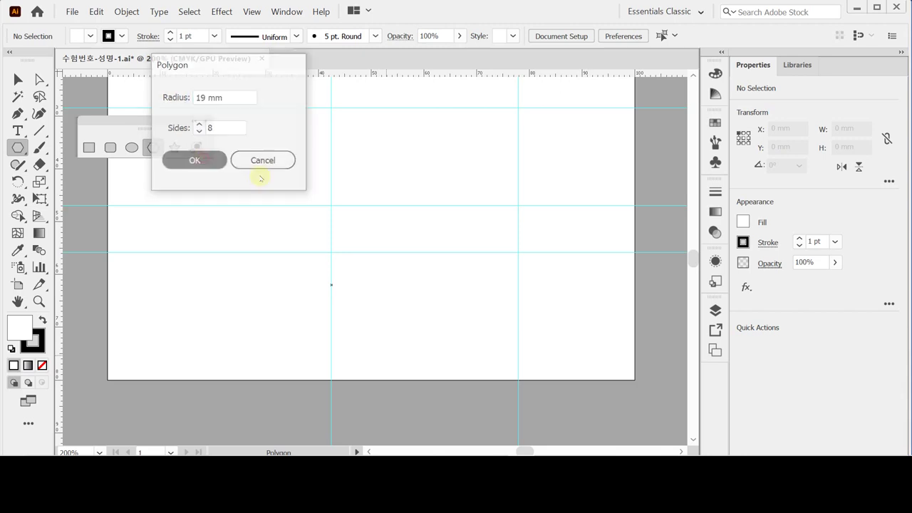
Nudge the octagon slightly down and 0.1 mm left to line it up with the vertical guide, keeping it selected.
key("Down")
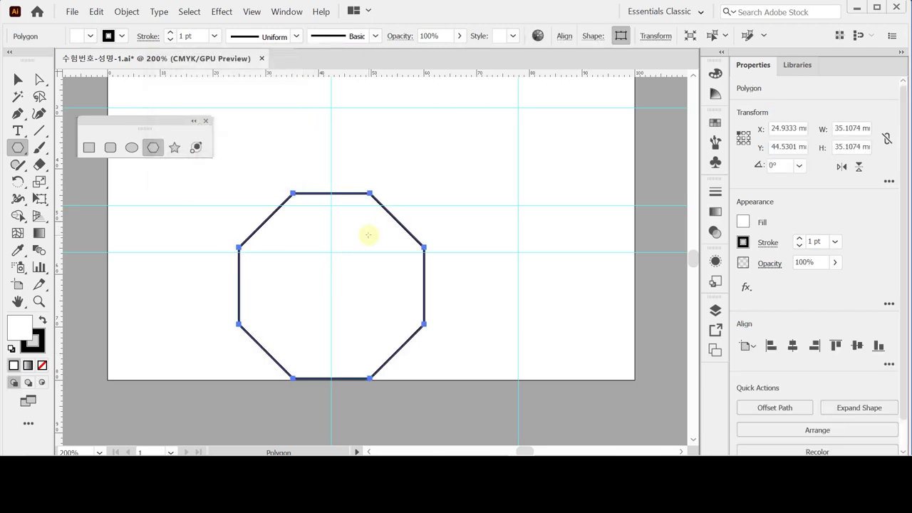
key("ctrl")
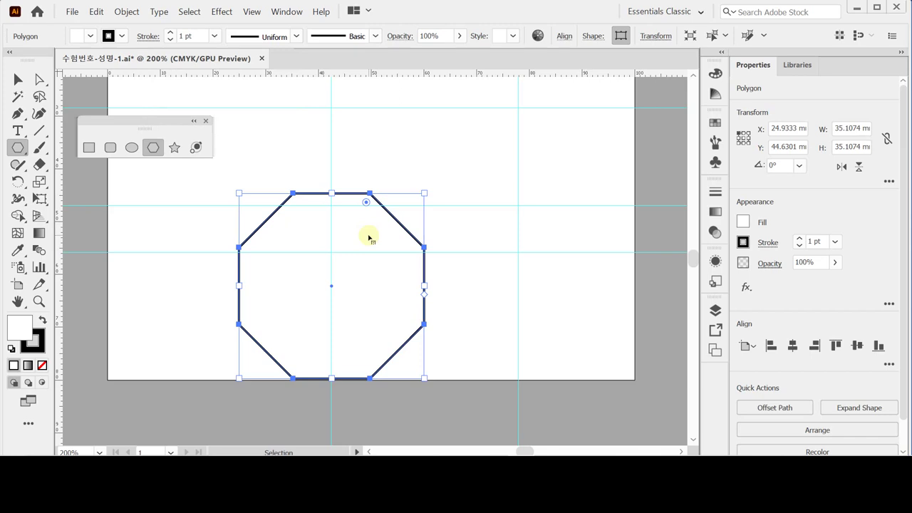
key("ctrl")
key("Left")
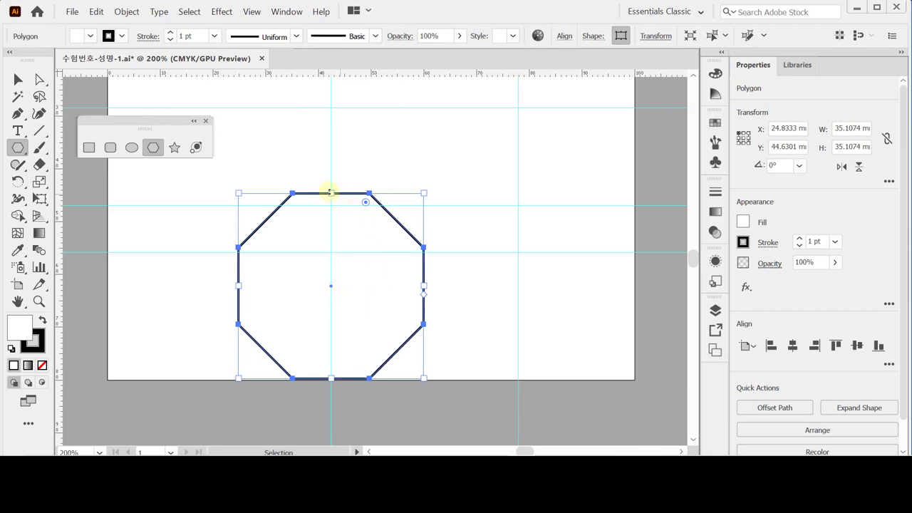
left_click(456, 290)
key("ctrl+a")
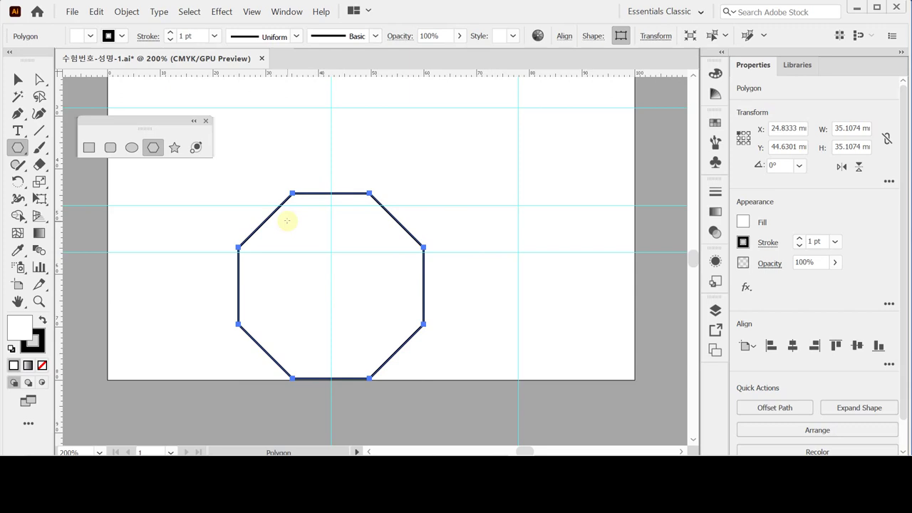
Draw a rectangle about 43 by 23 mm across the octagon's middle, extending past both of its sides.
left_click(88, 147)
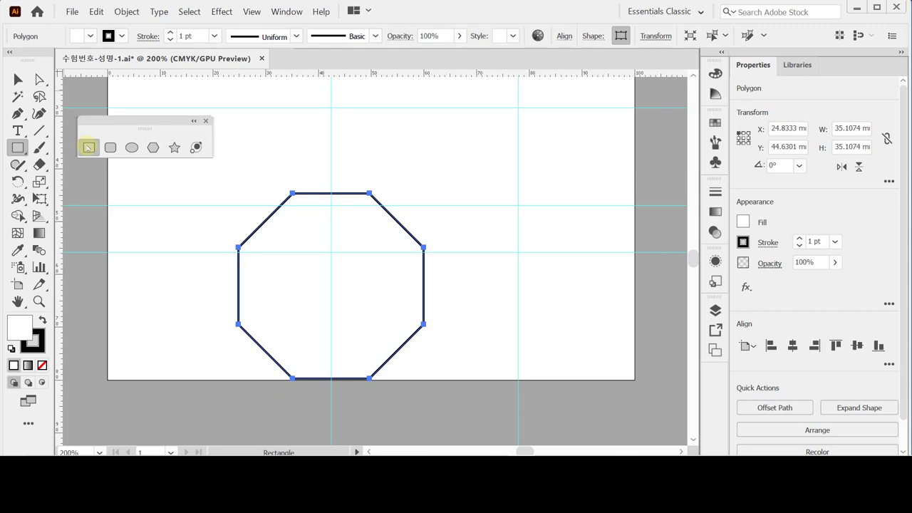
left_click_drag(446, 349, 217, 229)
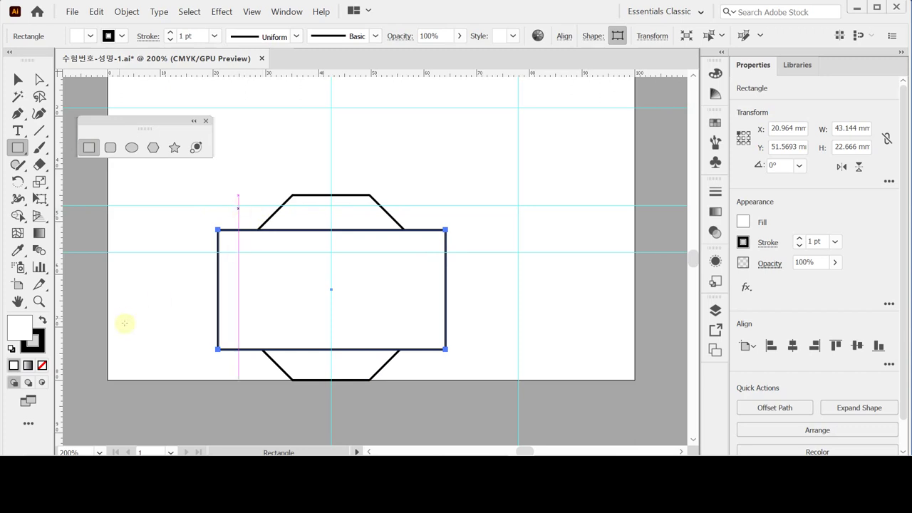
key("ctrl")
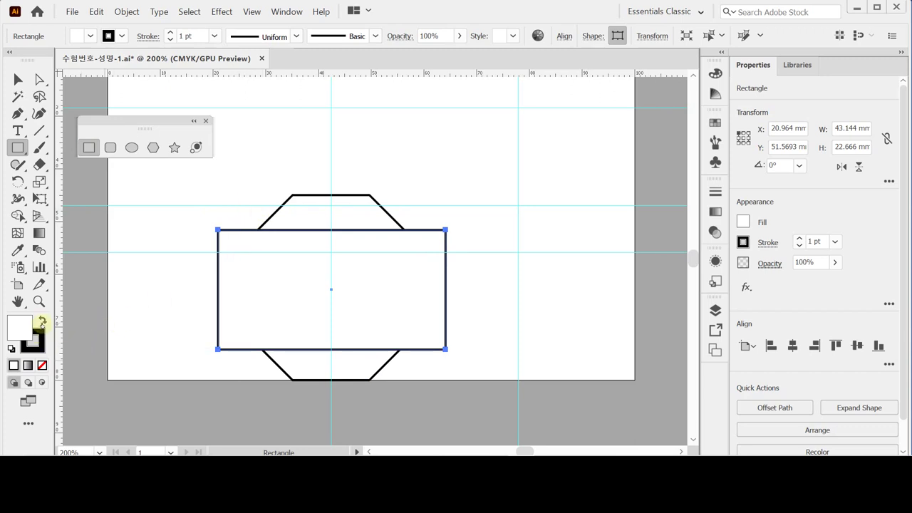
Give the rectangle a black fill and no stroke.
left_click(43, 320)
left_click(14, 365)
left_click(42, 364)
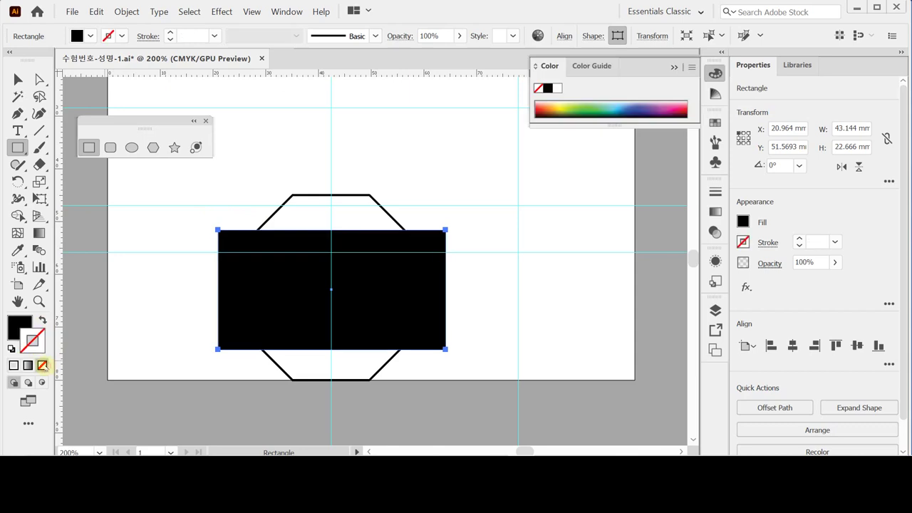
left_click(21, 326)
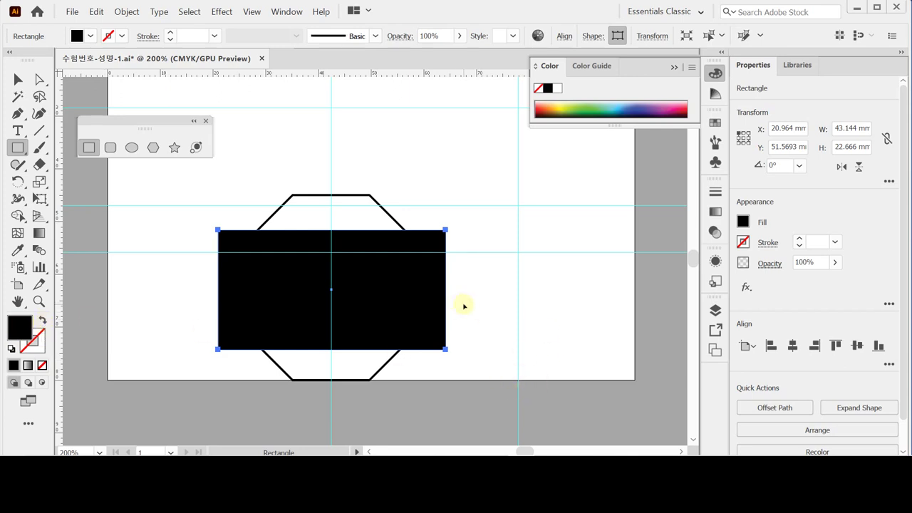
Select the octagon and the rectangle and intersect them into a single body shape with Pathfinder.
key("ctrl+a")
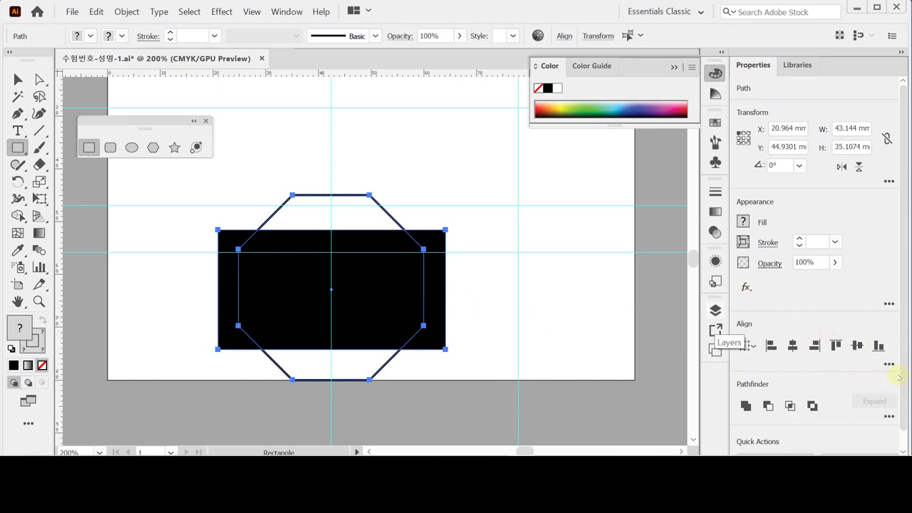
left_click_drag(905, 377, 904, 392)
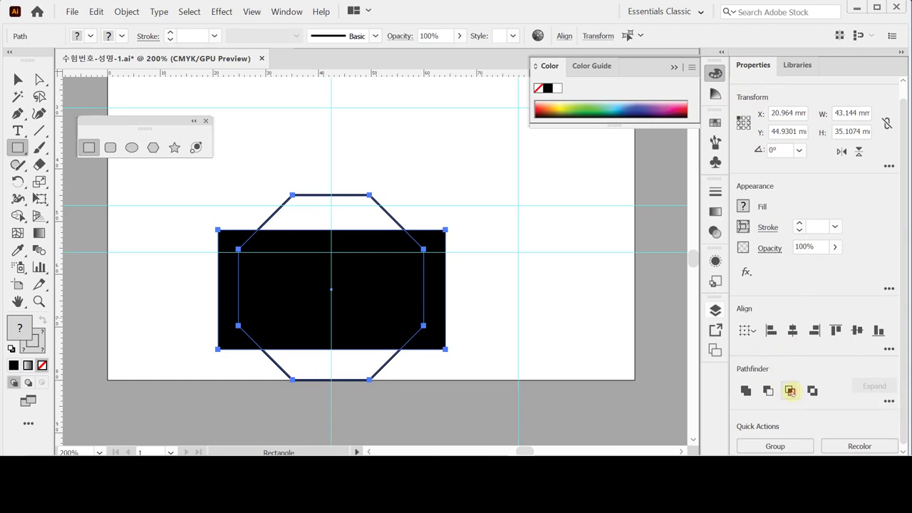
left_click(790, 390)
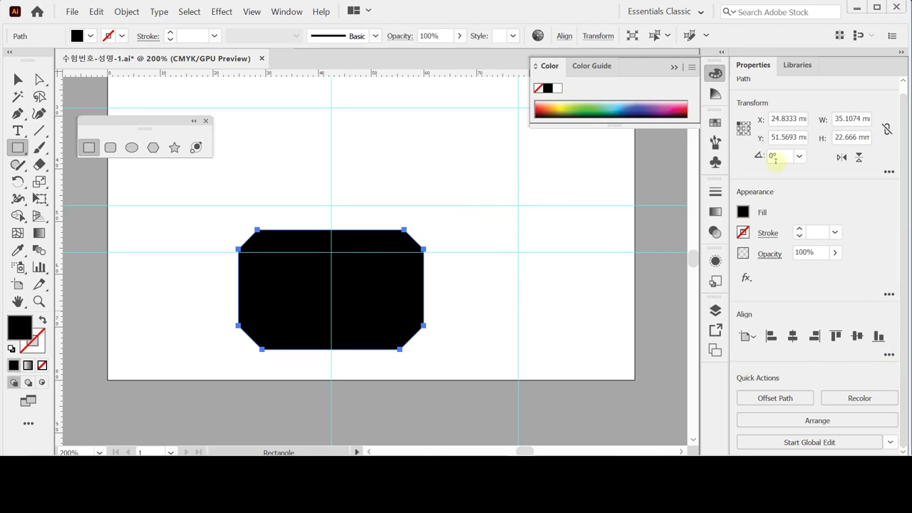
Start offsetting the black body's path with an offset of -1 mm.
left_click(768, 399)
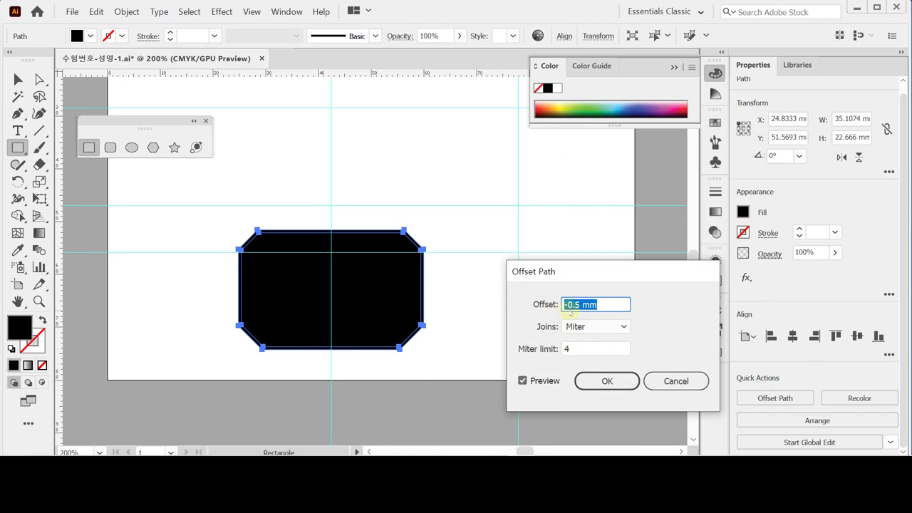
type("-1")
key("Tab")
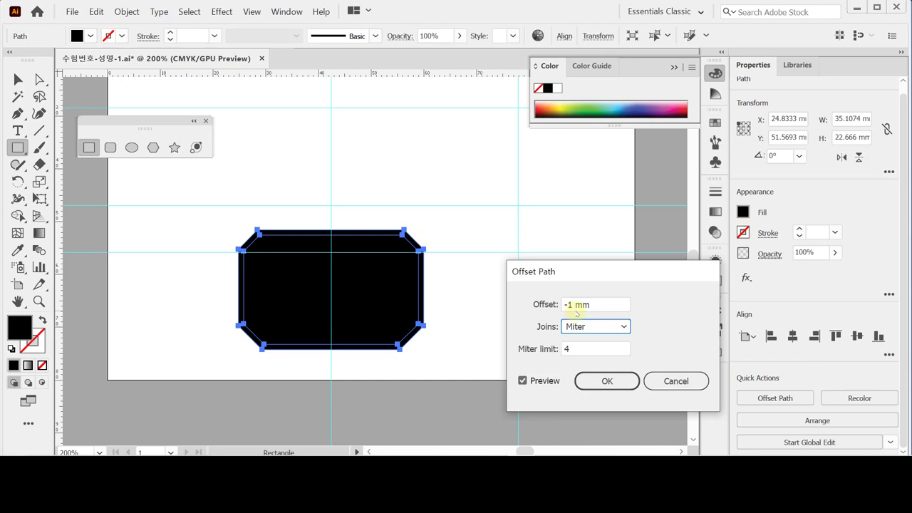
Try an outward offset of 2 mm on the black body's path.
key("shift+Tab")
type("2")
key("Tab")
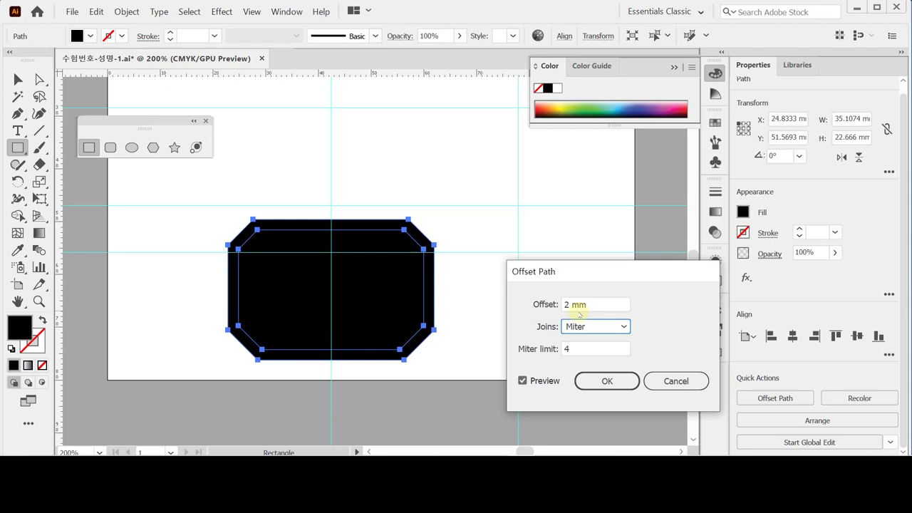
key("Tab")
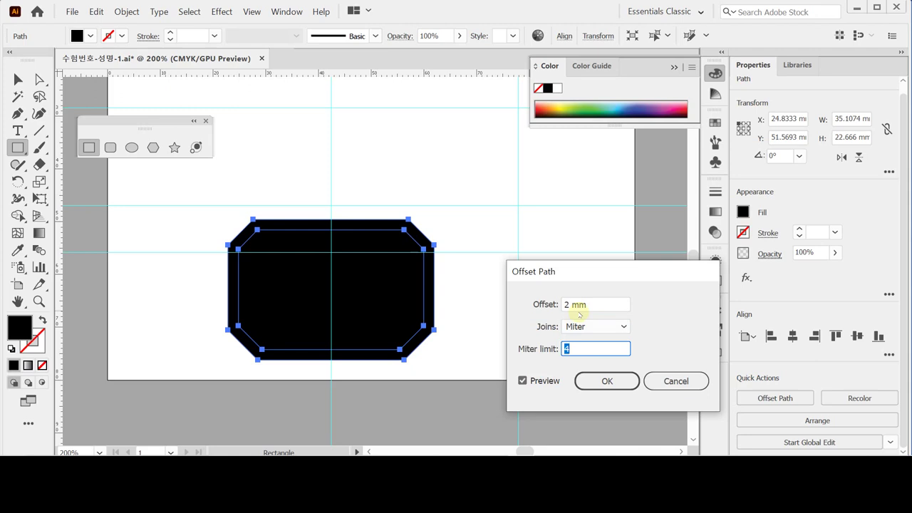
key("Tab")
key("Tab")
key("Tab")
key("Tab")
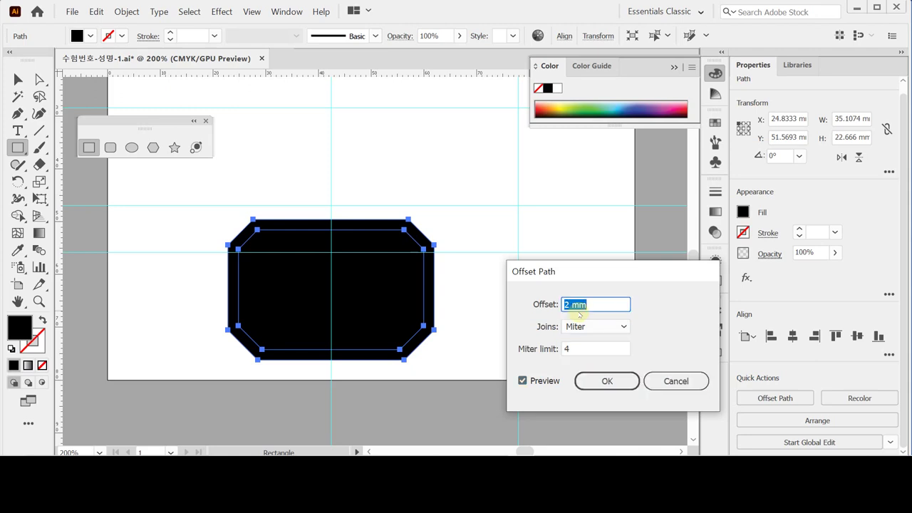
Set the offset to -1 mm with mitered joins, compare with and without the preview, and apply it to the body.
type("-1")
key("Tab")
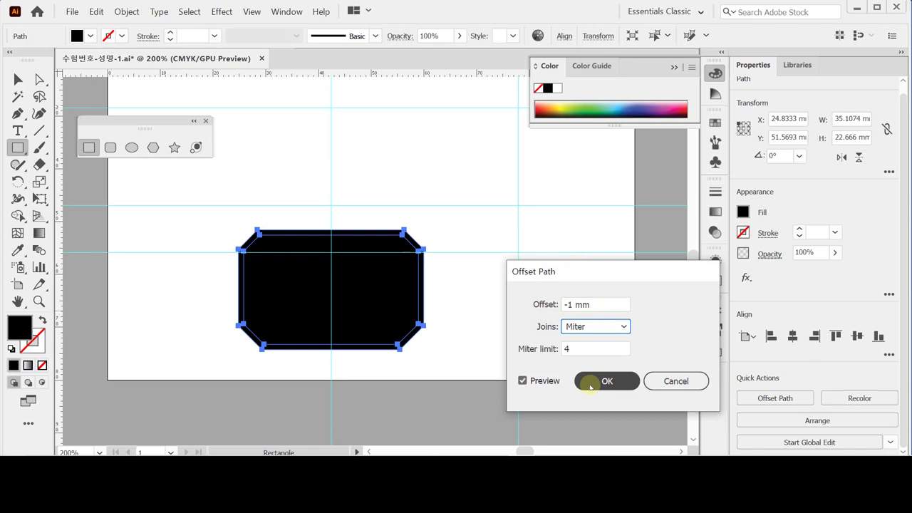
left_click(523, 380)
left_click(523, 380)
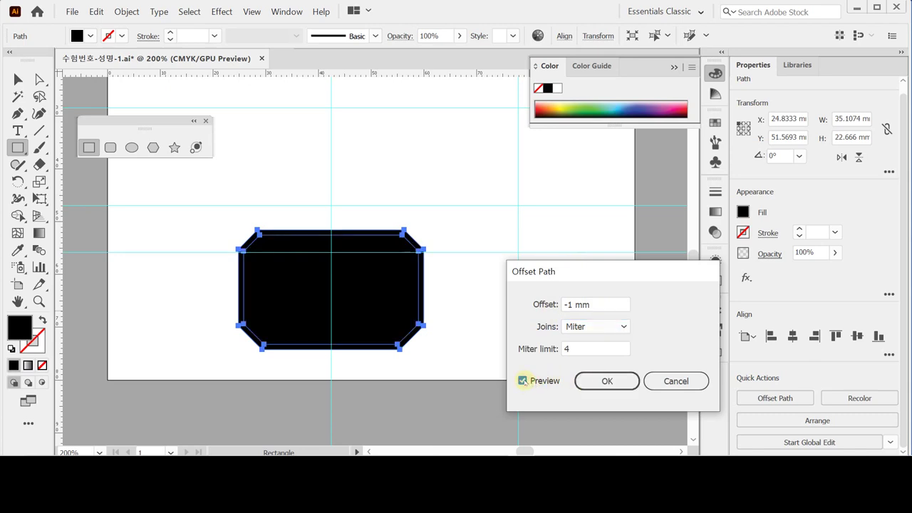
left_click(597, 385)
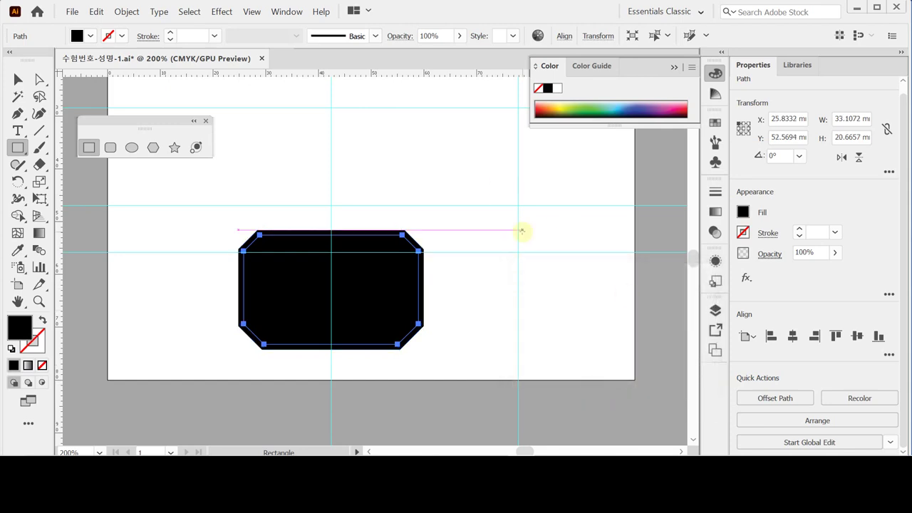
Fill the inset copy with orange, using C 0, M 50, Y 100 and K 0.
left_click(742, 212)
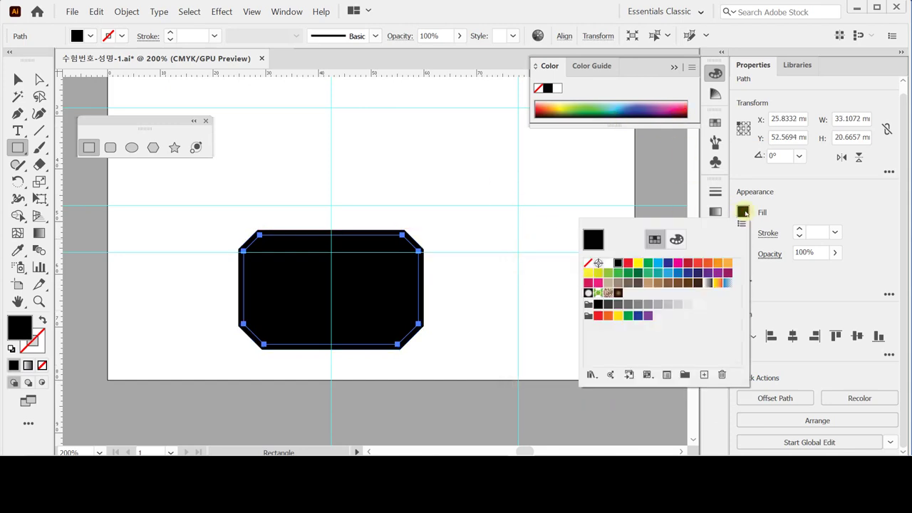
left_click(677, 239)
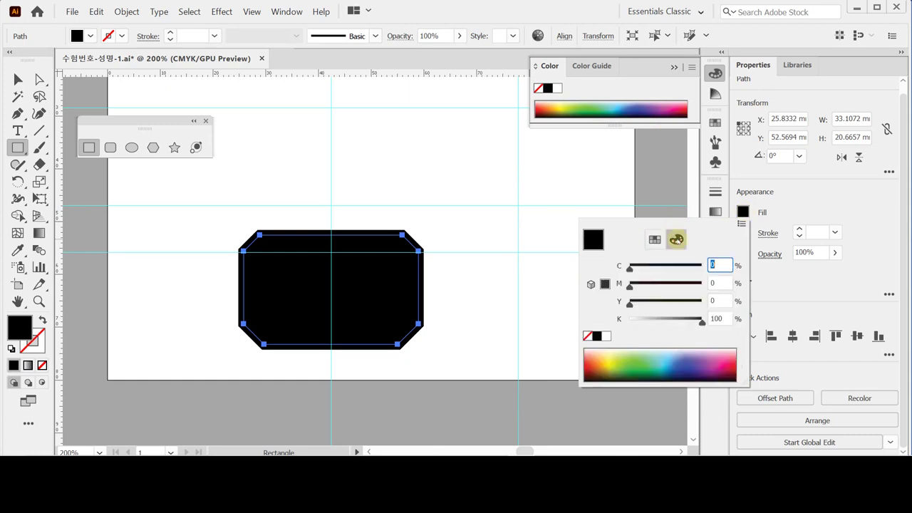
left_click(716, 283)
type("50")
key("Tab")
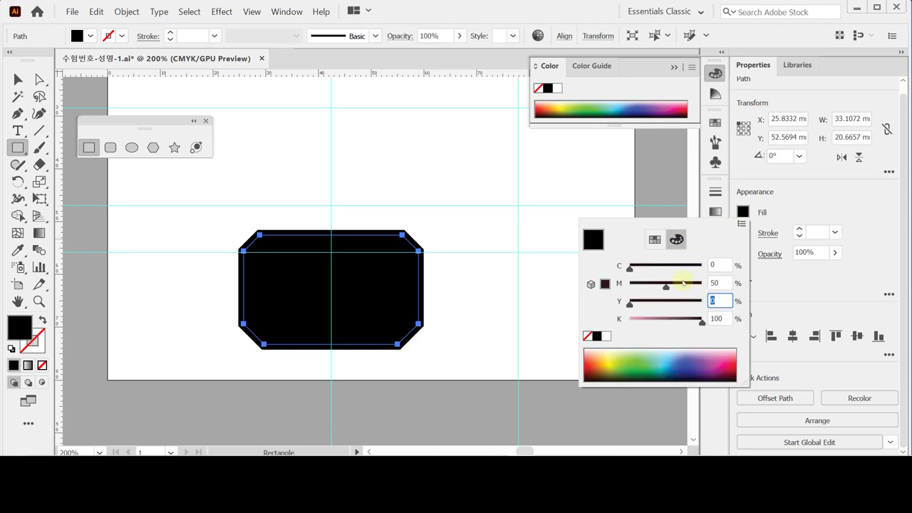
type("100")
key("Tab")
type("0")
key("Return")
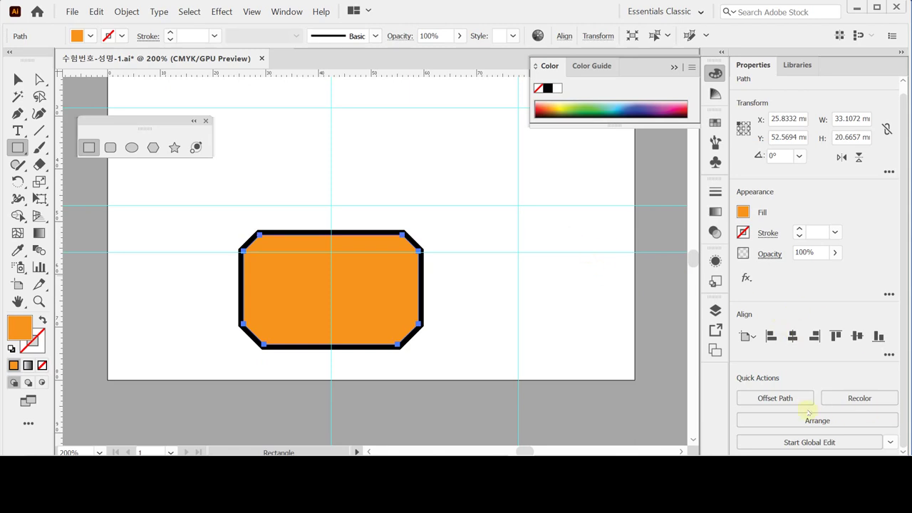
Offset the orange shape inward by 0.5 mm and fill the new inner copy with white.
left_click(778, 399)
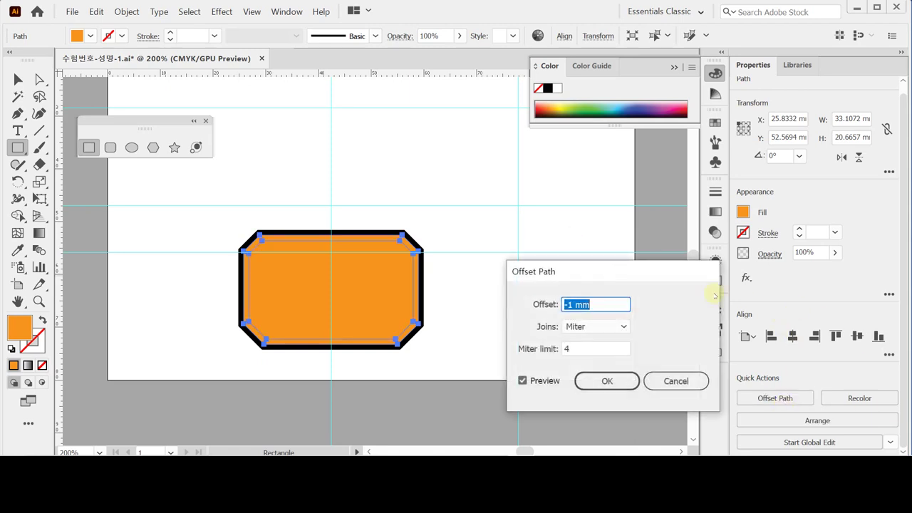
left_click_drag(568, 305, 629, 312)
type(".5")
key("Return")
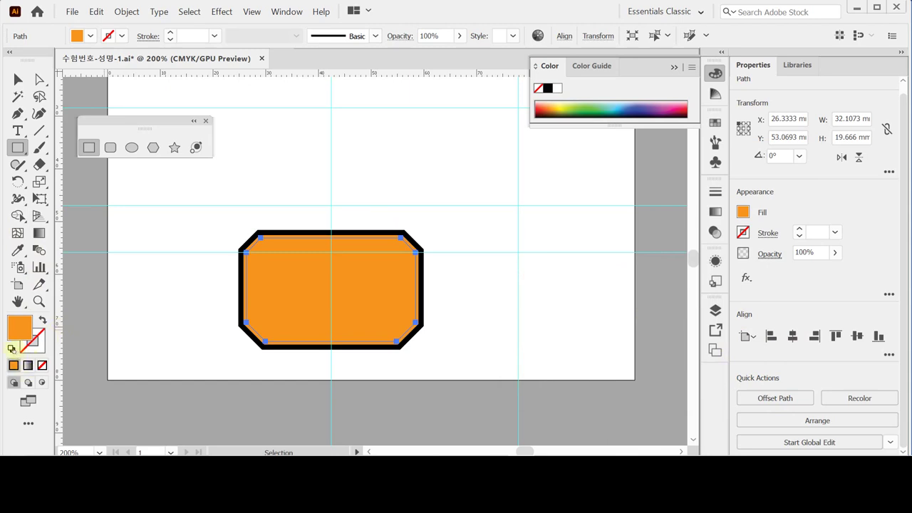
left_click(558, 89)
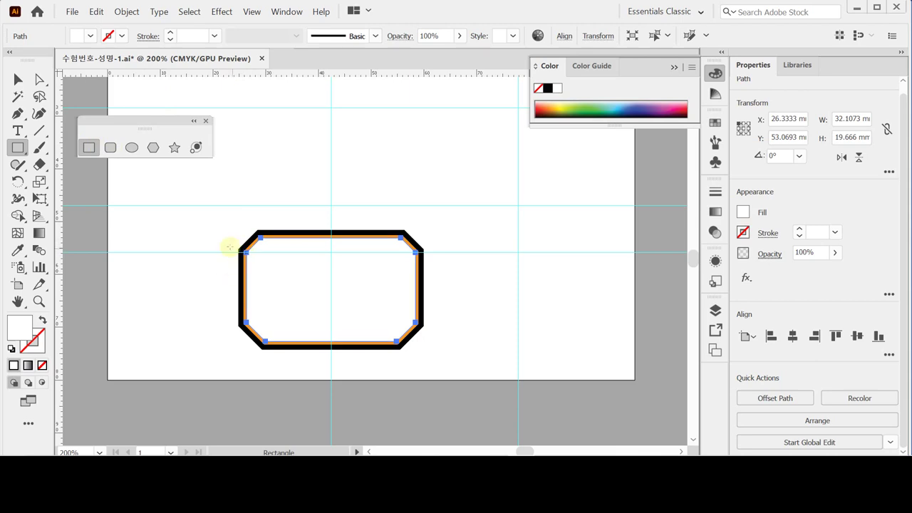
Draw a rectangle about 44.6 by 13.8 mm across the body's middle, extending past both sides, and fill it with yellow.
left_click_drag(213, 253, 449, 324)
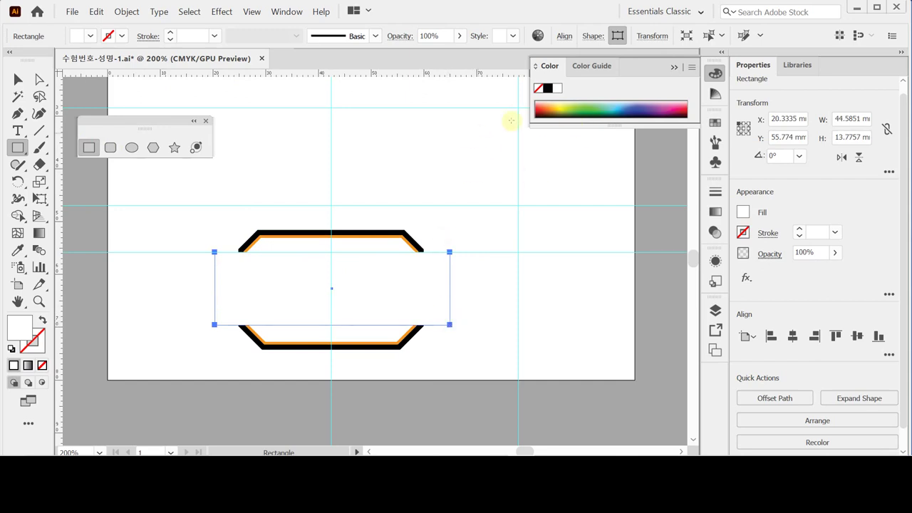
left_click(561, 105)
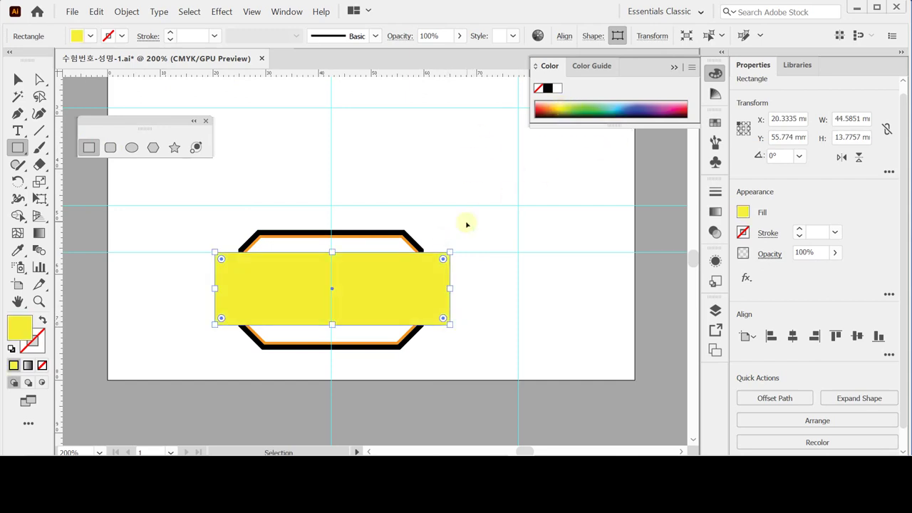
Select the white inner shape with the yellow rectangle and subtract the rectangle using Pathfinder's Minus Front.
left_click(359, 248, "shift")
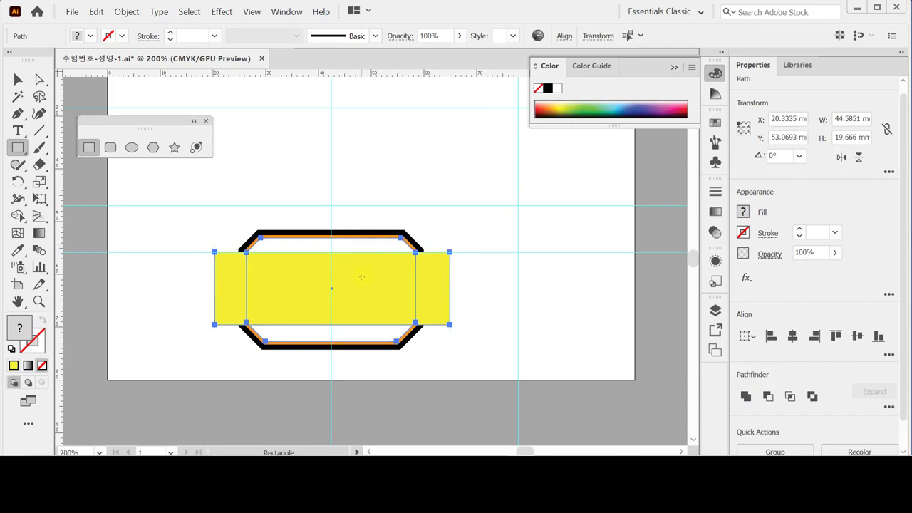
left_click(539, 320)
left_click(768, 396)
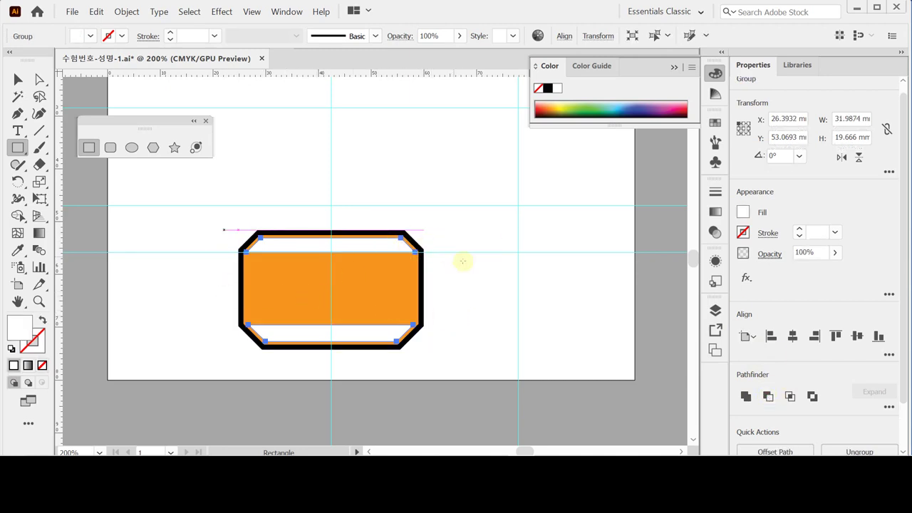
left_click(332, 181, "ctrl")
double_click(387, 247)
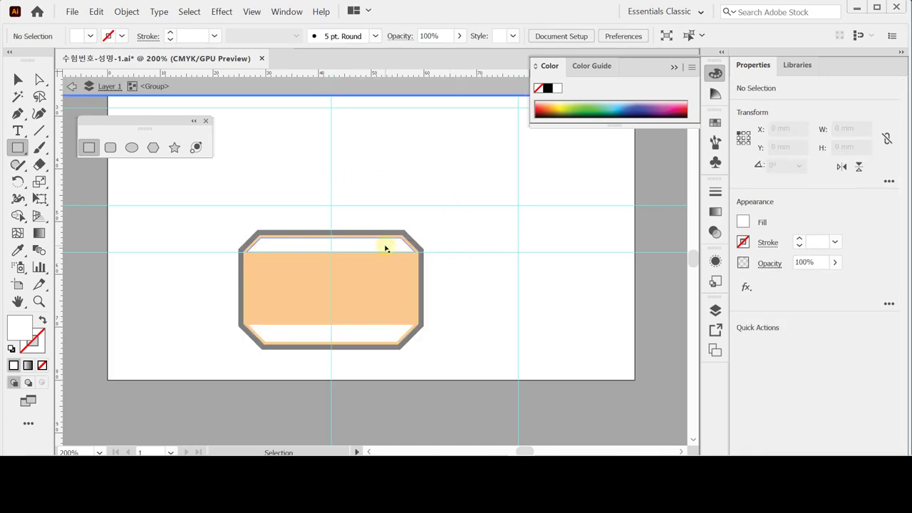
double_click(370, 198)
left_click(392, 237)
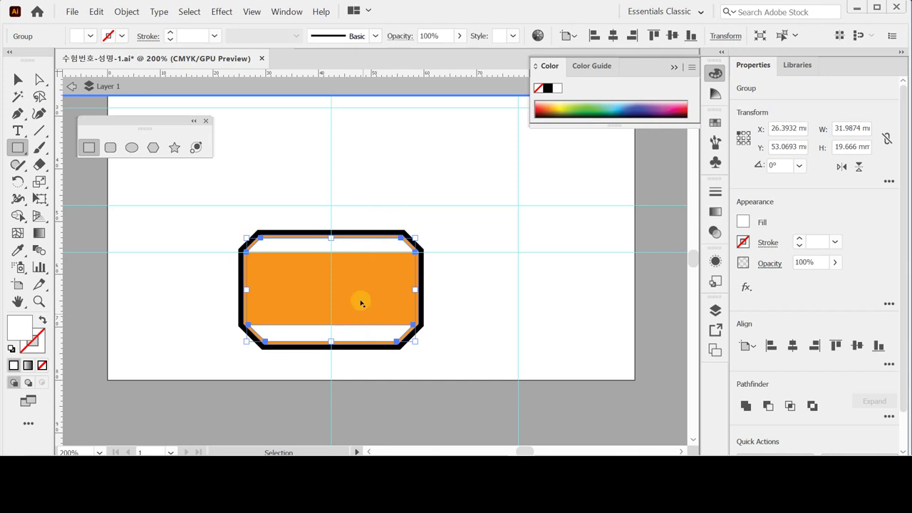
Inside the white group, fill the lower strip with a dark orange of M 50, Y 100 plus some black, then leave isolation and deselect.
double_click(354, 246)
left_click(354, 244)
left_click(370, 329)
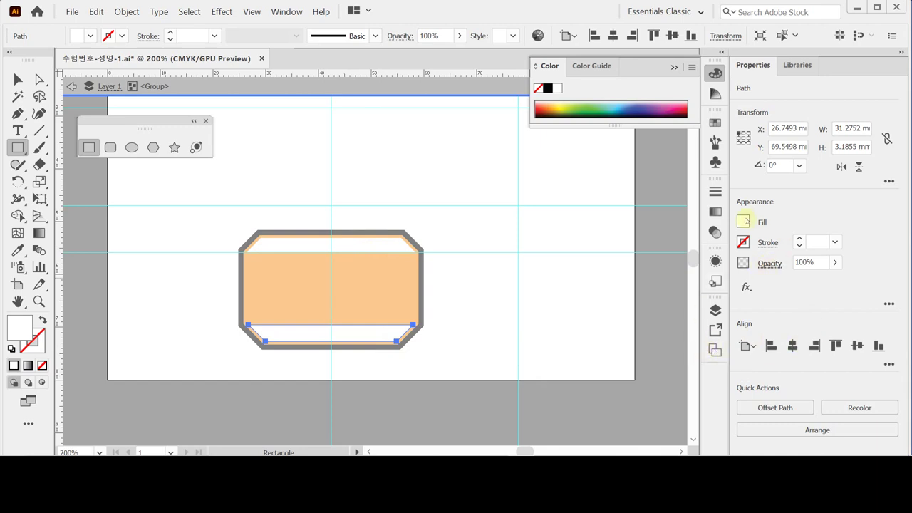
left_click(743, 222)
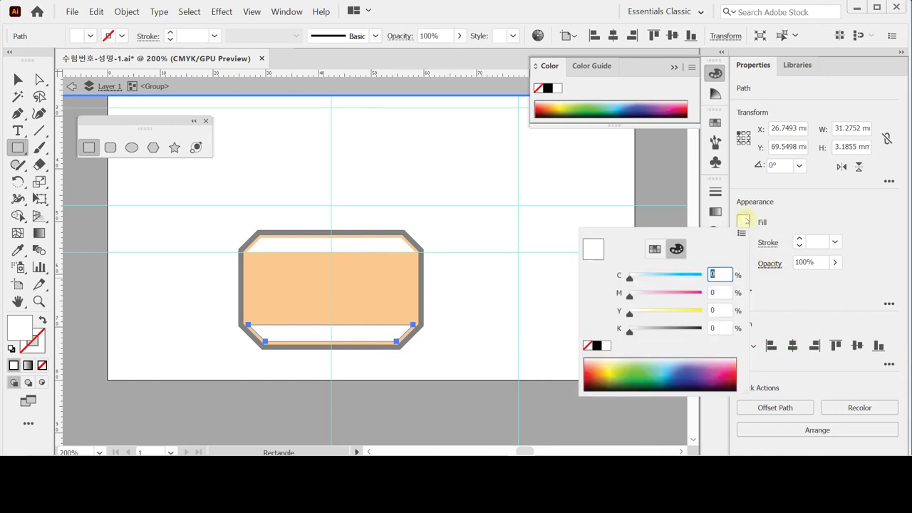
left_click(719, 293)
type("50")
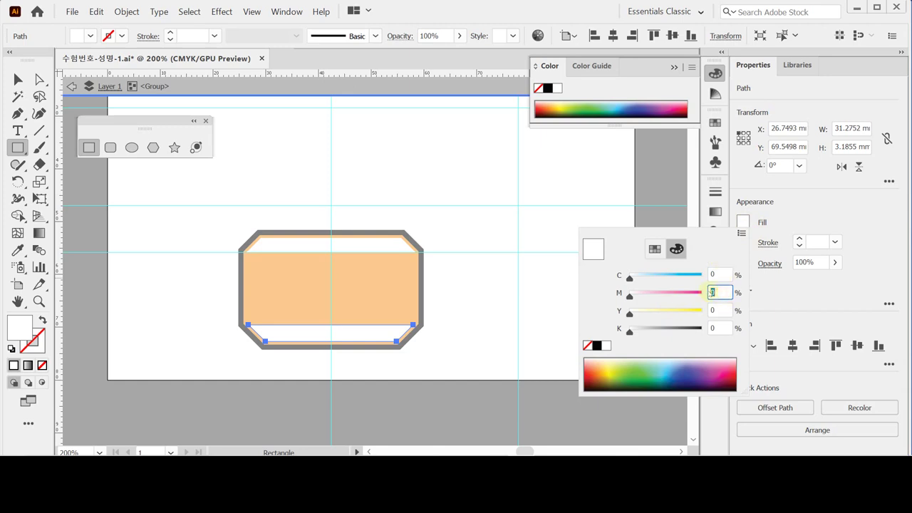
key("Tab")
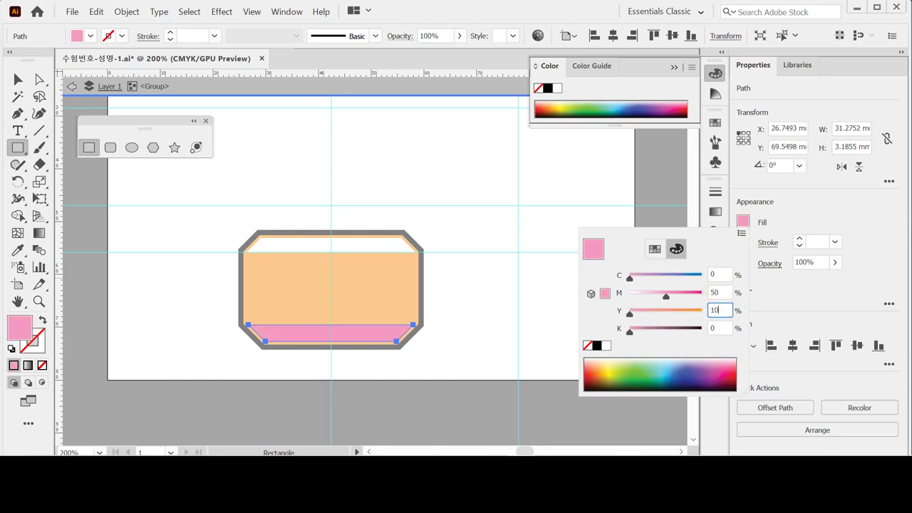
type("100")
key("Tab")
key("Return")
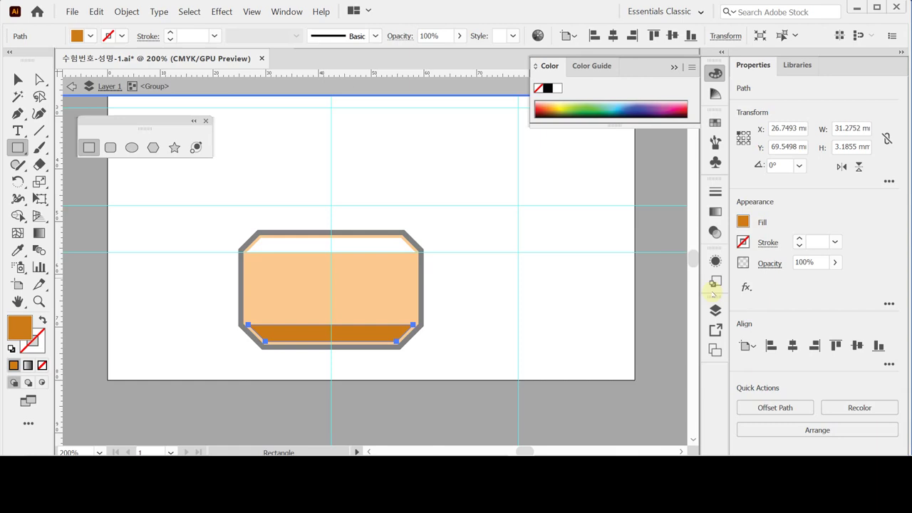
key("Escape")
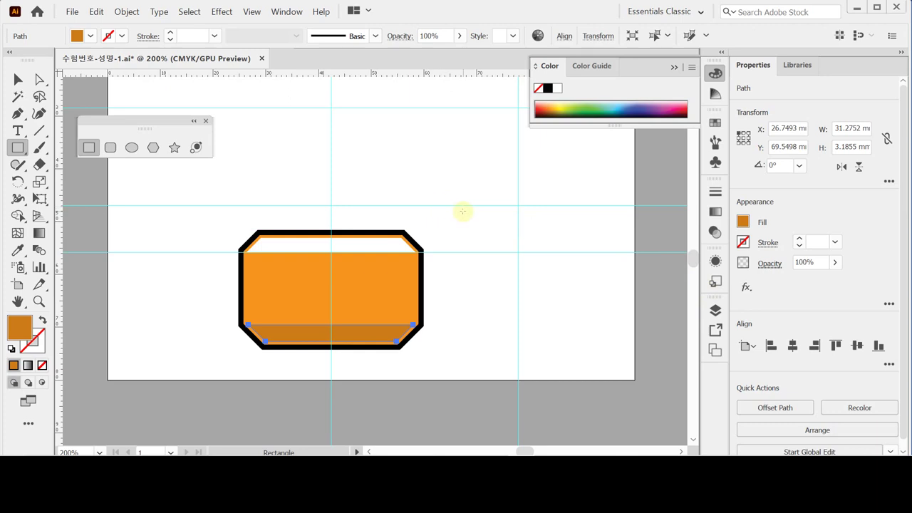
left_click(210, 192, "ctrl")
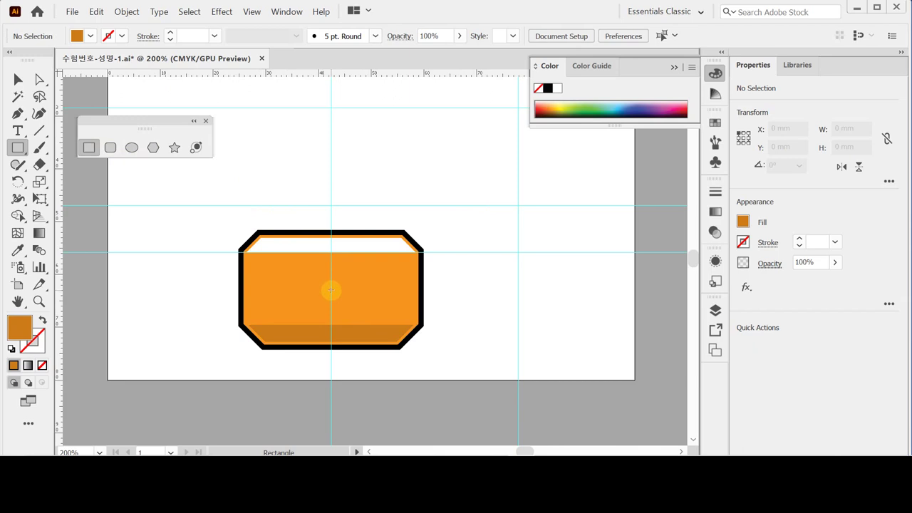
Create a 27 by 28 mm rectangle centred on the body along the vertical guide.
left_click(331, 290)
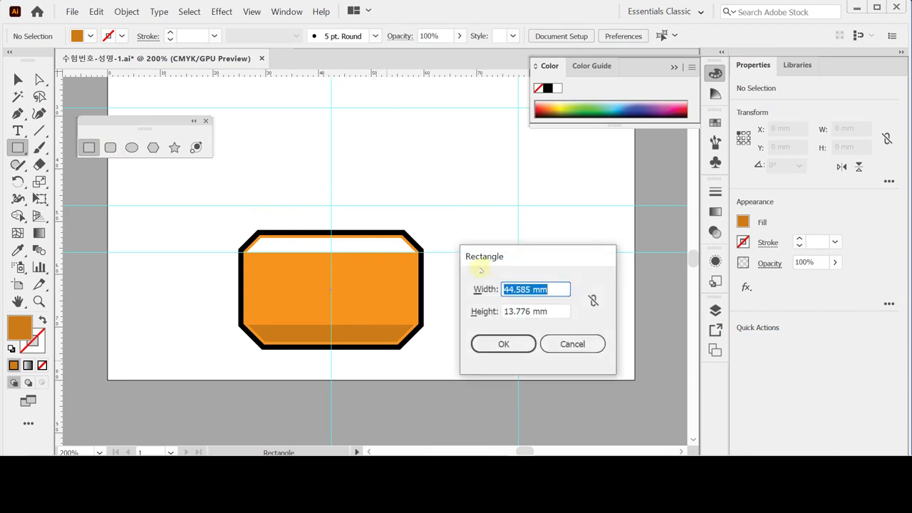
type("27")
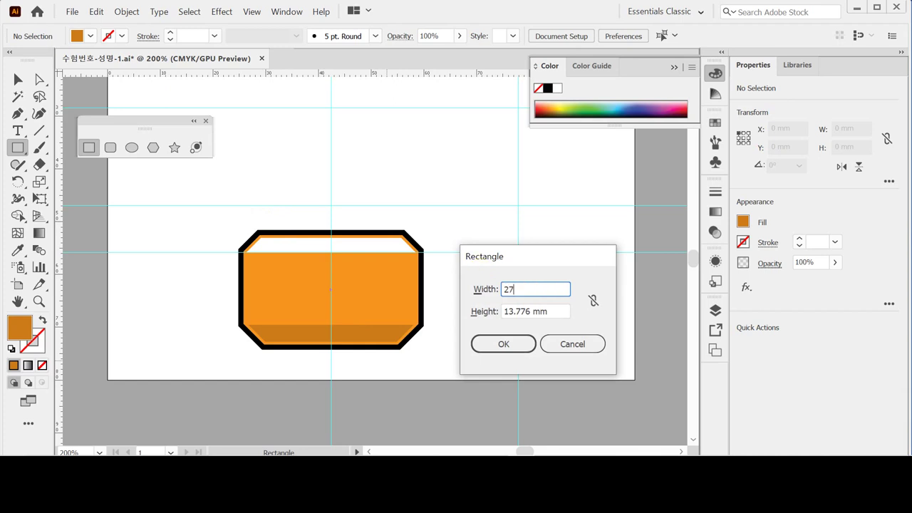
key("Tab")
type("28")
key("Return")
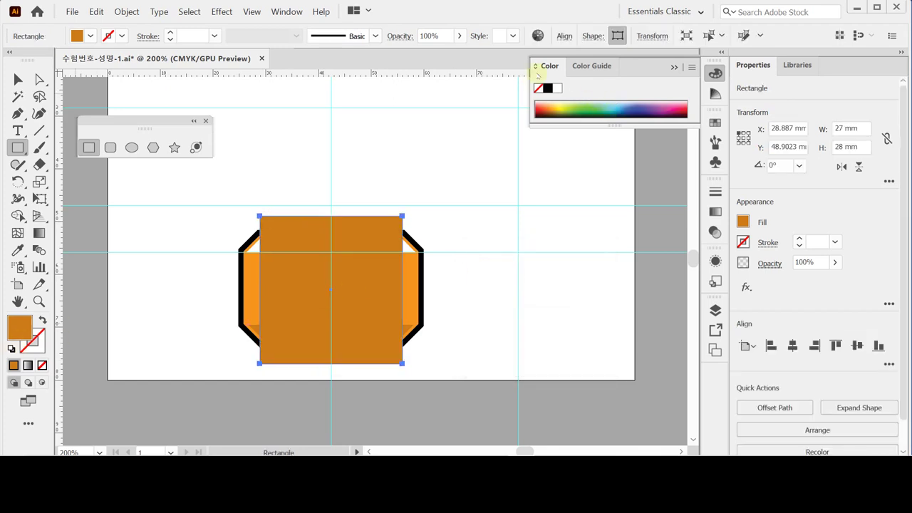
Fill the new rectangle with black and send it behind all the other shapes.
left_click(547, 88)
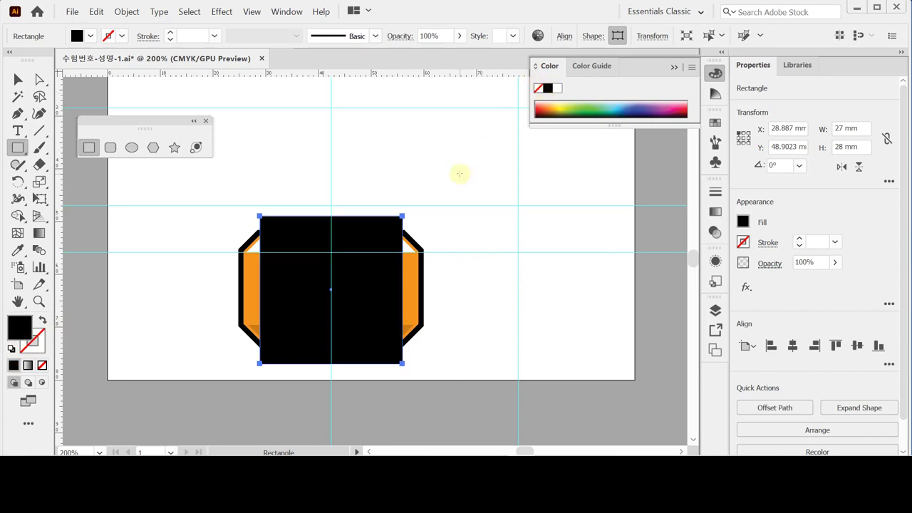
key("ctrl")
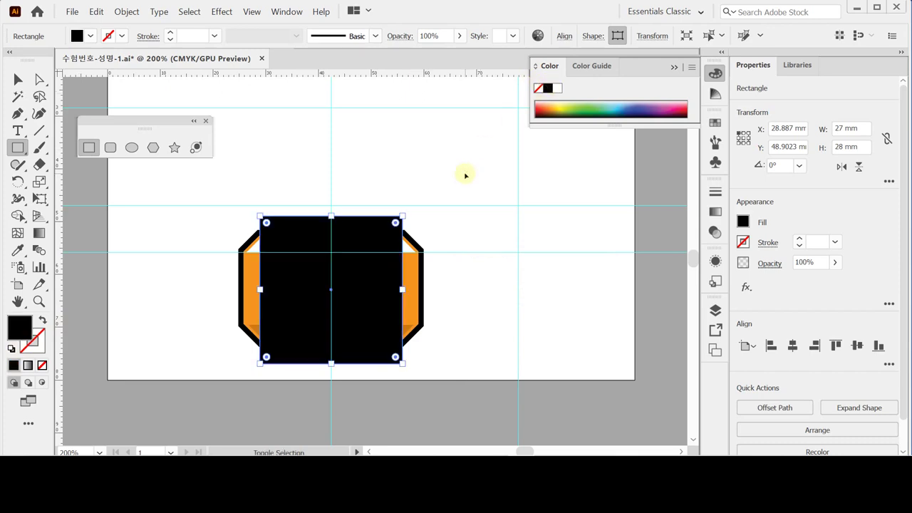
key("ctrl+shift+bracketleft")
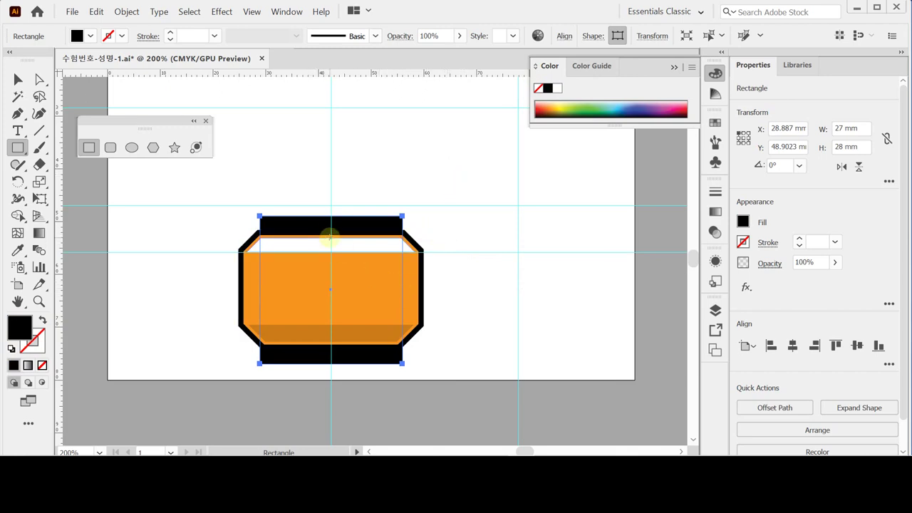
Select all the grinder body shapes, align them to a common horizontal and vertical centre, and deselect them.
left_click_drag(285, 184, 411, 352)
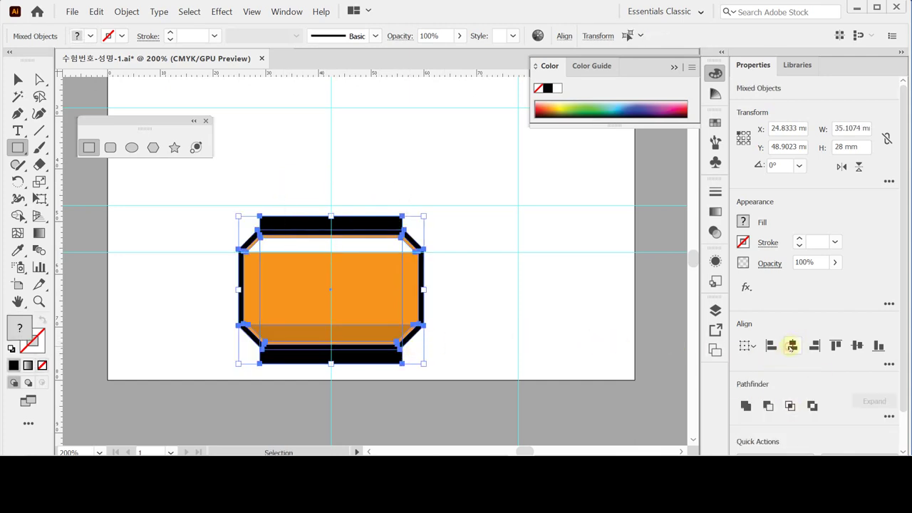
left_click(476, 284)
left_click_drag(425, 195, 356, 375)
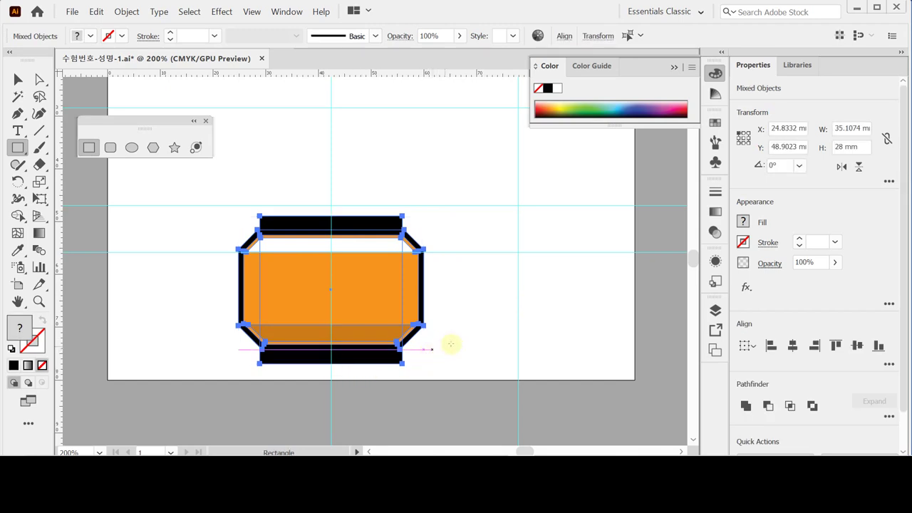
key("ctrl")
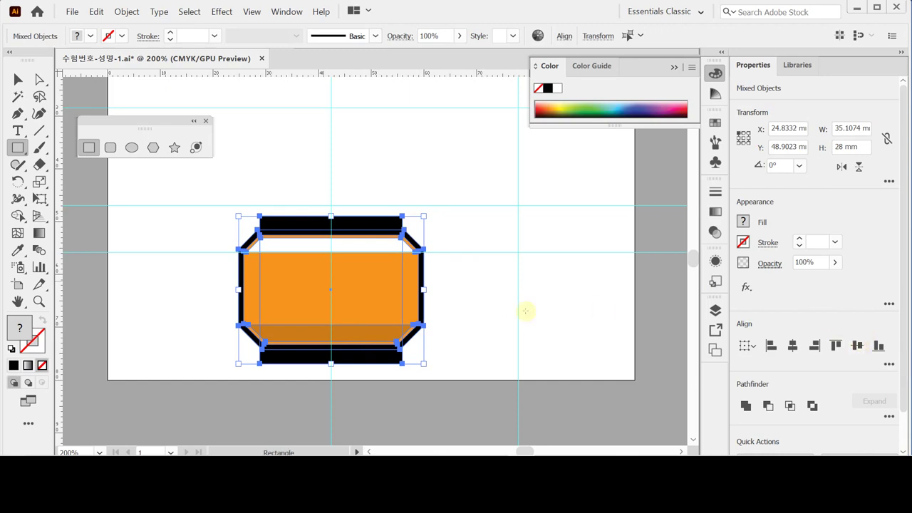
left_click(492, 295)
Create a black 20 by 10 mm ellipse on the orange body, placed at its middle on the vertical guide.
left_click(350, 244)
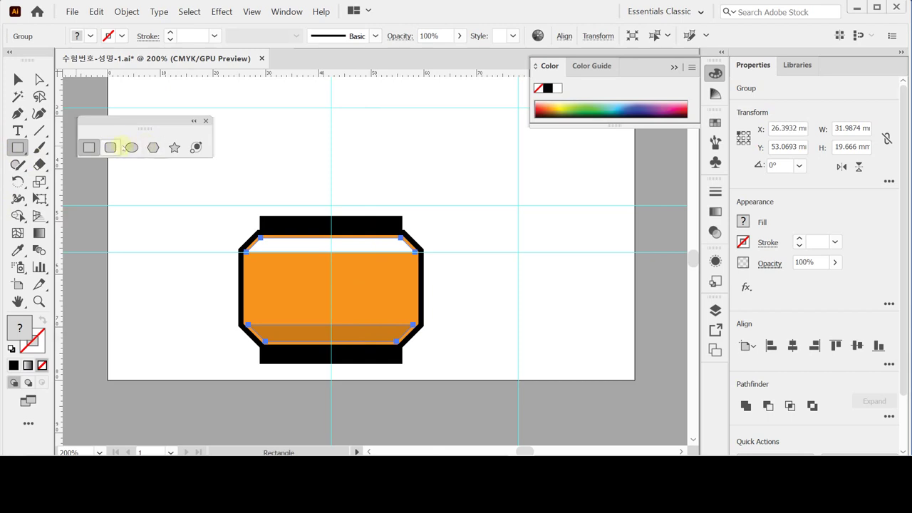
left_click(130, 147)
key("ctrl+shift+a")
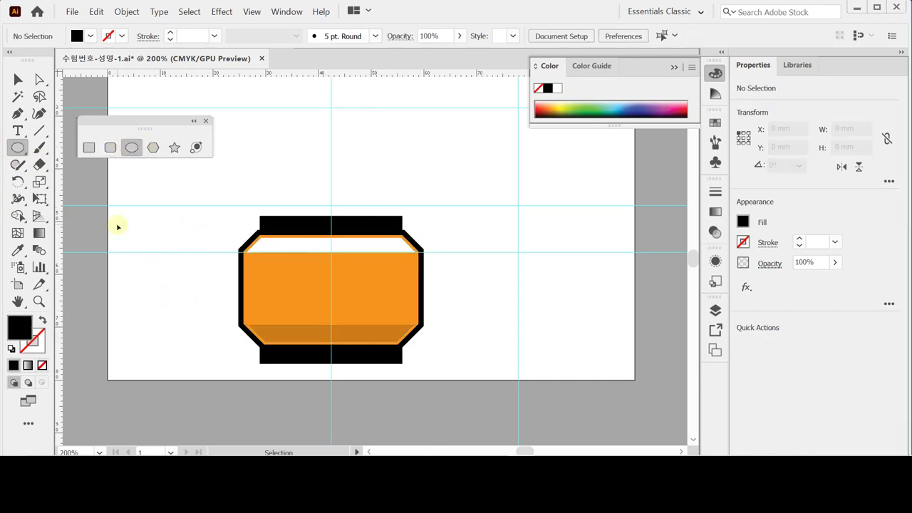
left_click(320, 213, "ctrl")
left_click(275, 163, "ctrl")
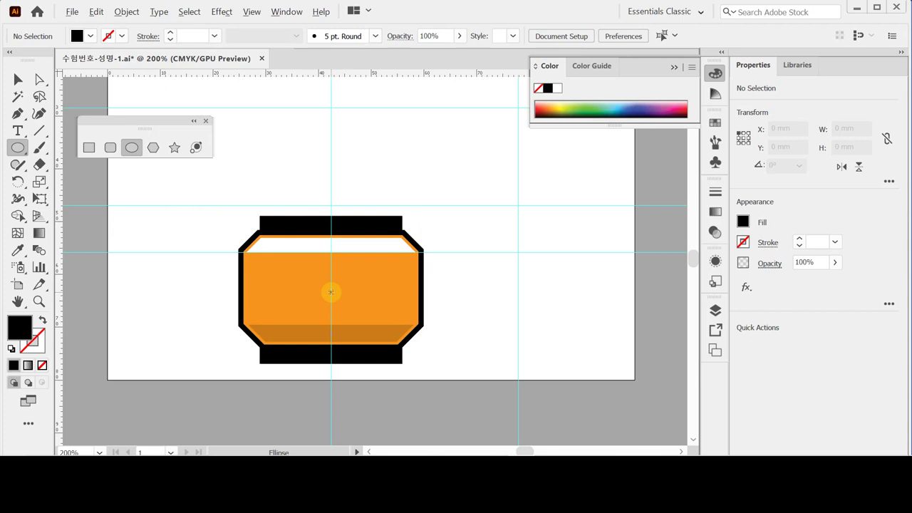
left_click(330, 292)
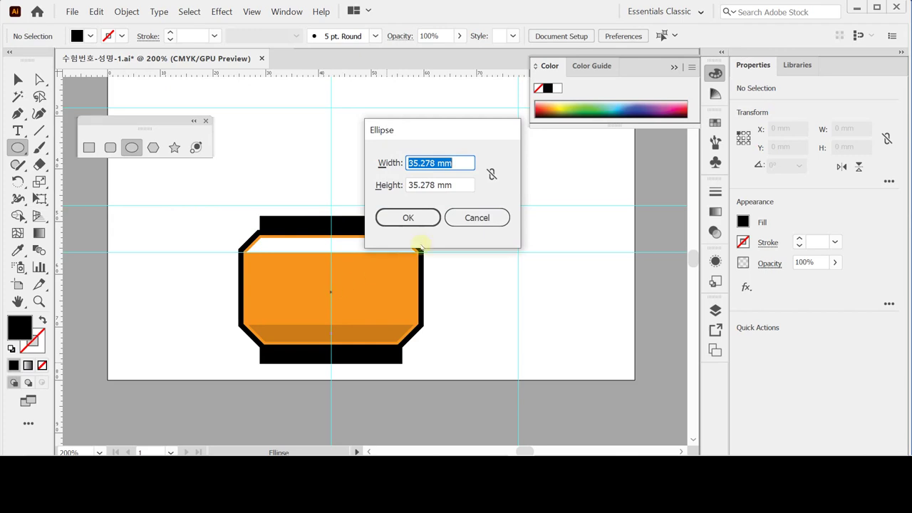
type("20")
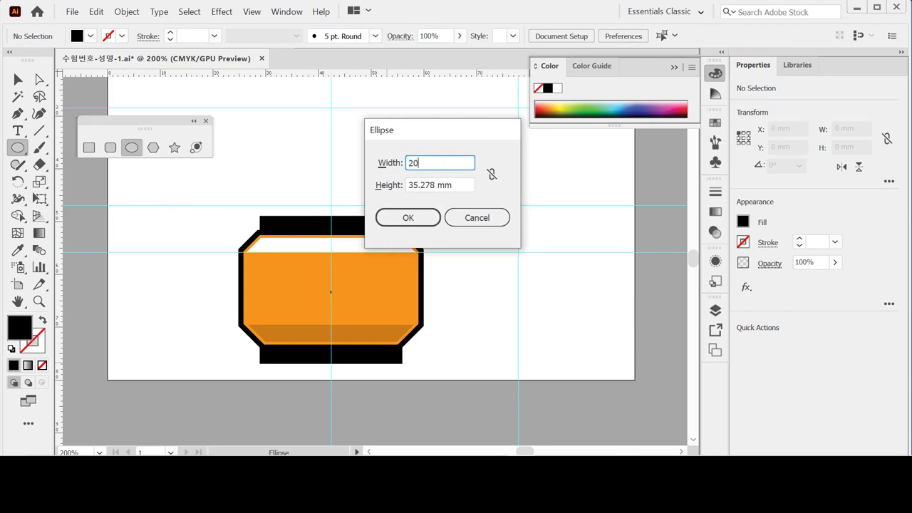
key("Tab")
type("10")
key("Return")
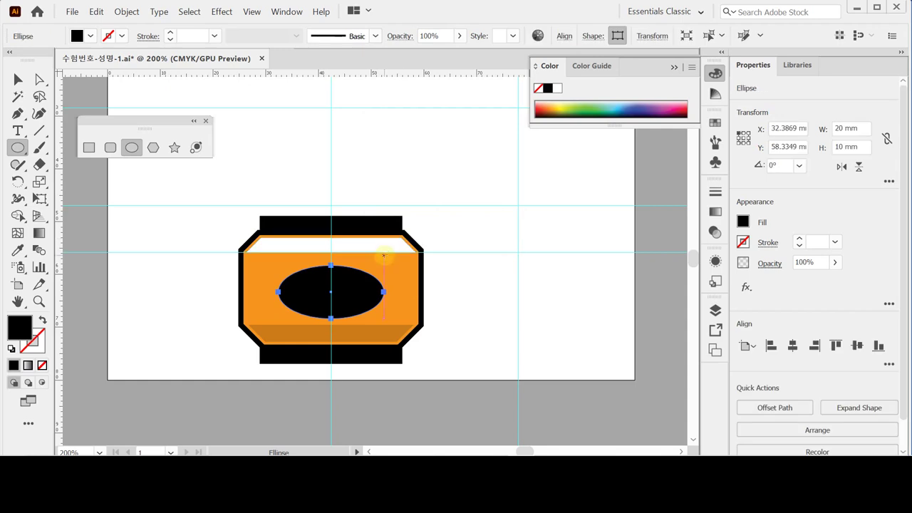
Nudge the black ellipse 0.5 mm up and 0.1 mm to the right to centre it on the vertical guide.
key("ctrl+equal")
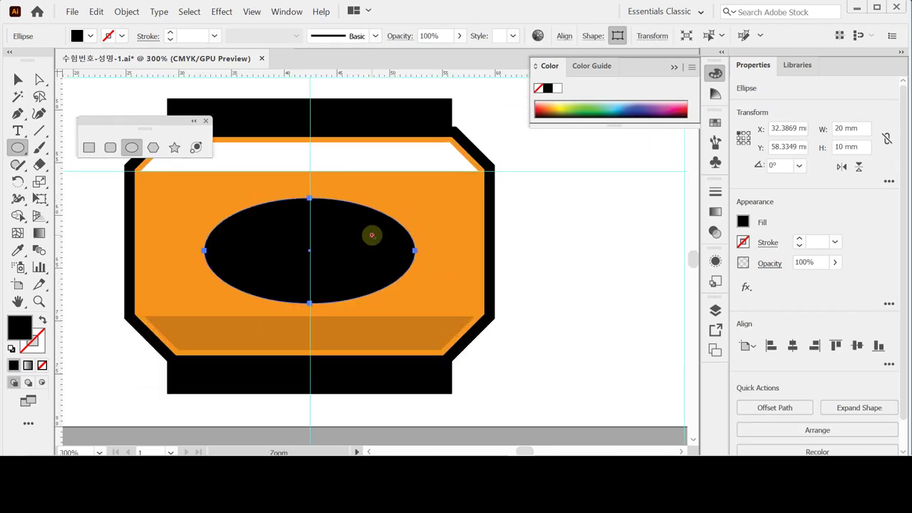
key("ctrl+equal")
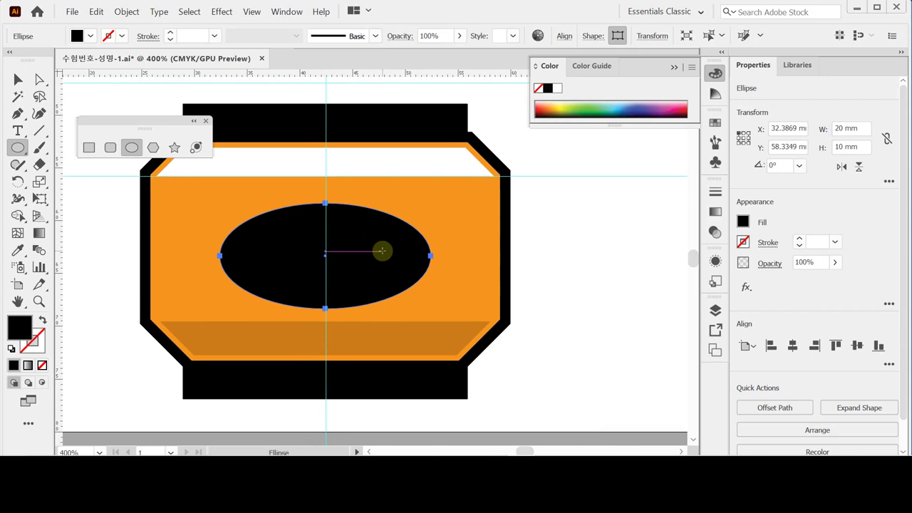
key("Up")
key("Up")
key("Up")
key("Up")
key("Up")
key("Right")
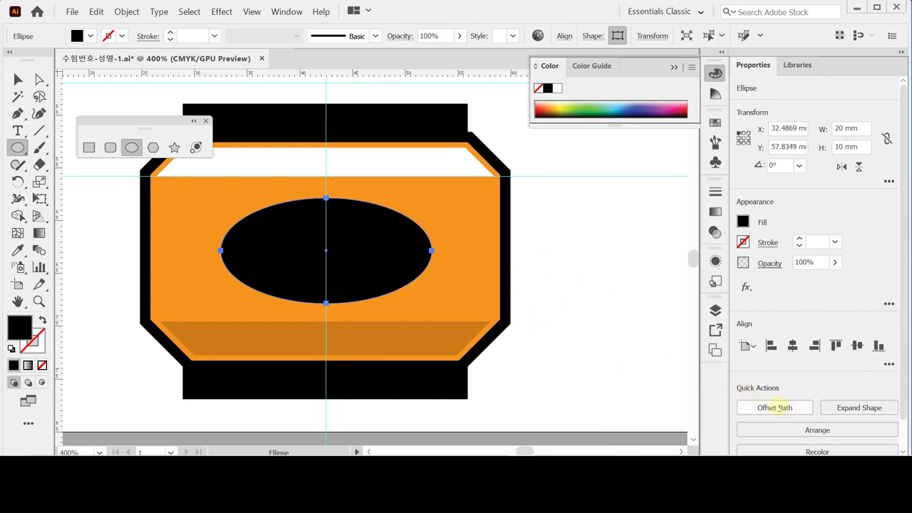
Offset the black ellipse's path by -1 mm to create a smaller inner ellipse.
left_click(774, 408)
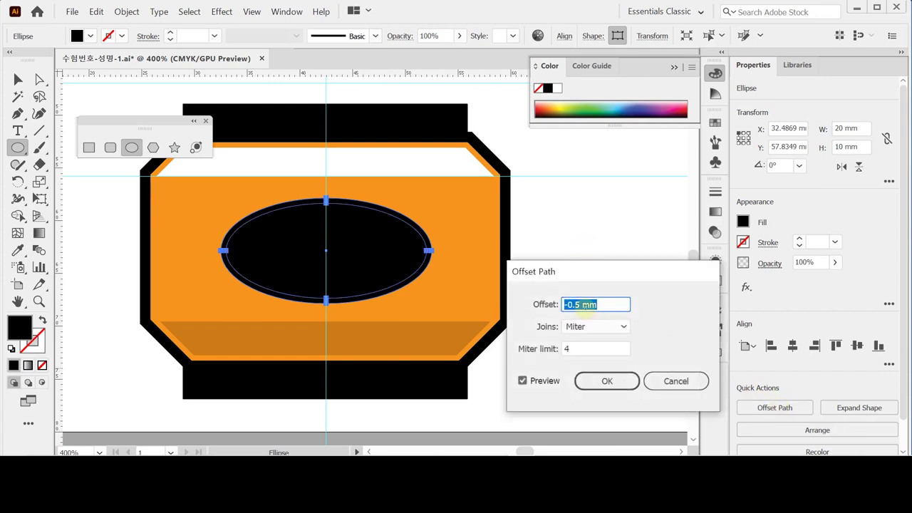
type("-1")
key("Return")
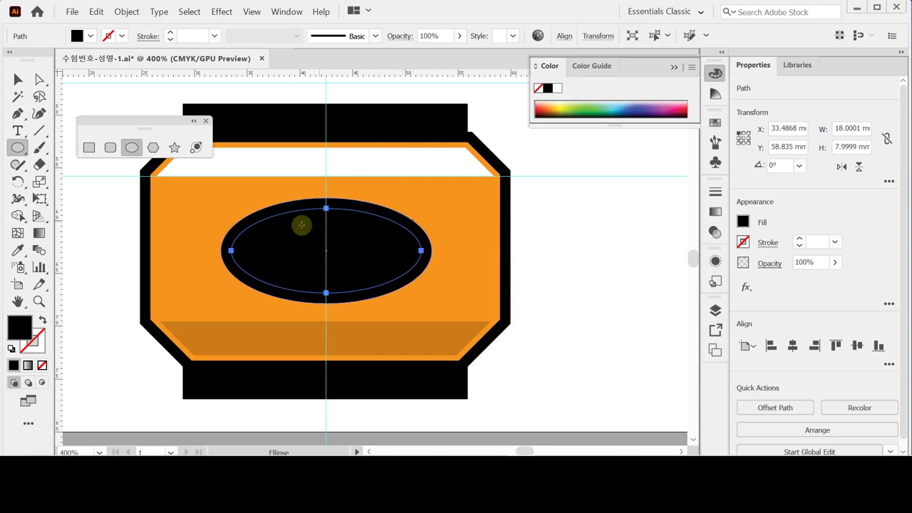
Give the inner ellipse no fill and a stroke colour of C 0, M 20, Y 20, K 40.
left_click(43, 320)
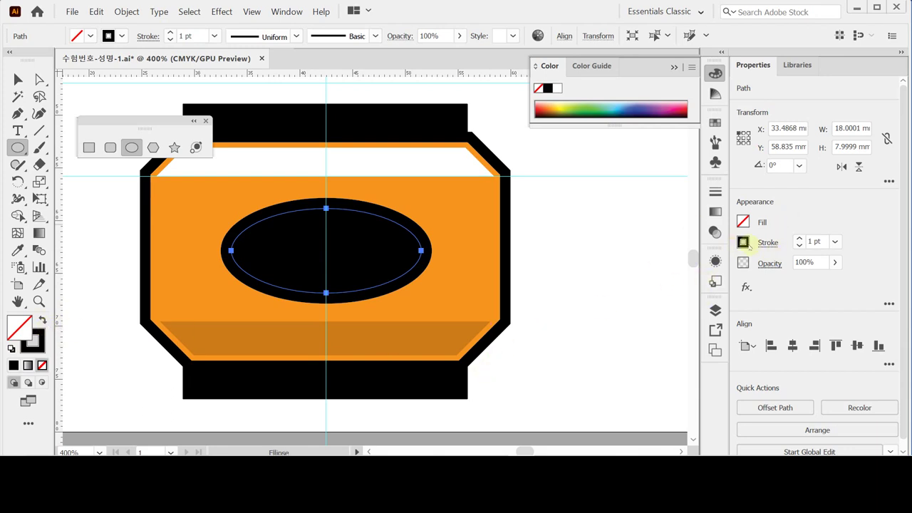
left_click(710, 265)
left_click(676, 271)
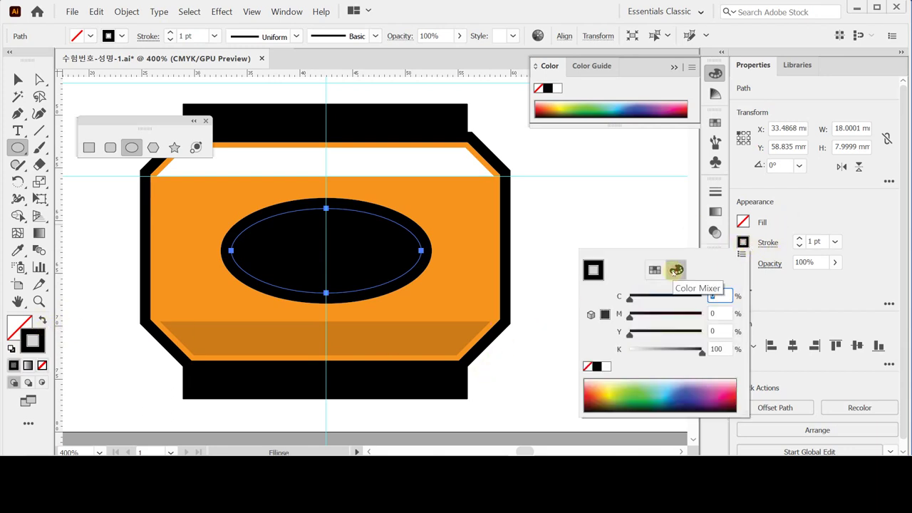
left_click(720, 314)
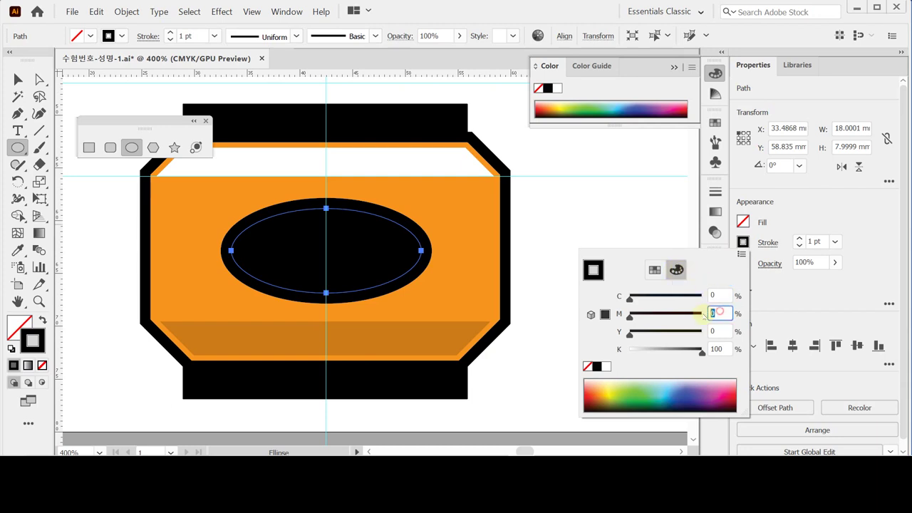
type("20")
key("Tab")
type("20")
key("Tab")
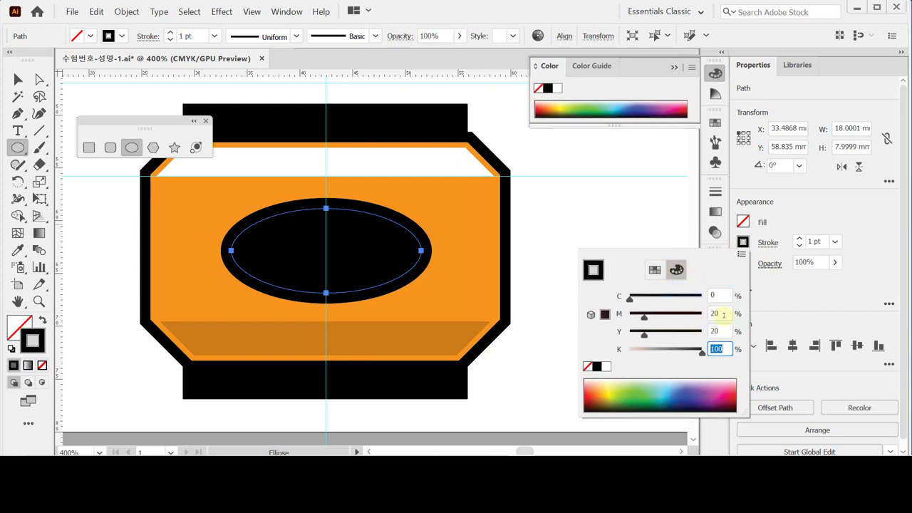
type("40")
key("Return")
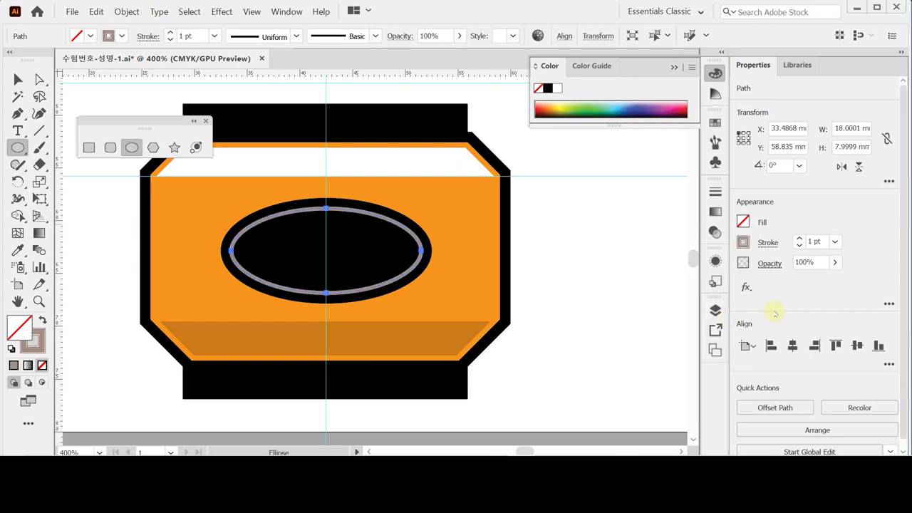
Set the inner ellipse's stroke weight to 0.5 pt.
left_click(768, 243)
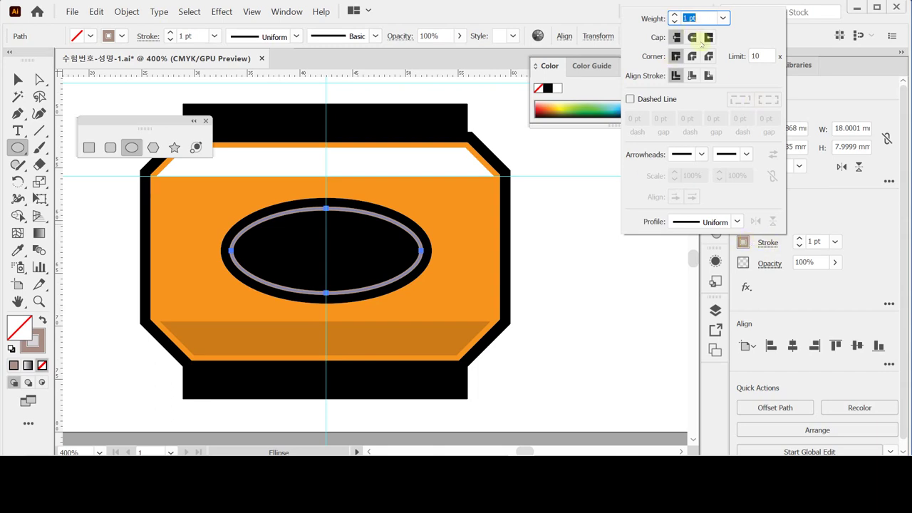
type("0.5")
key("Return")
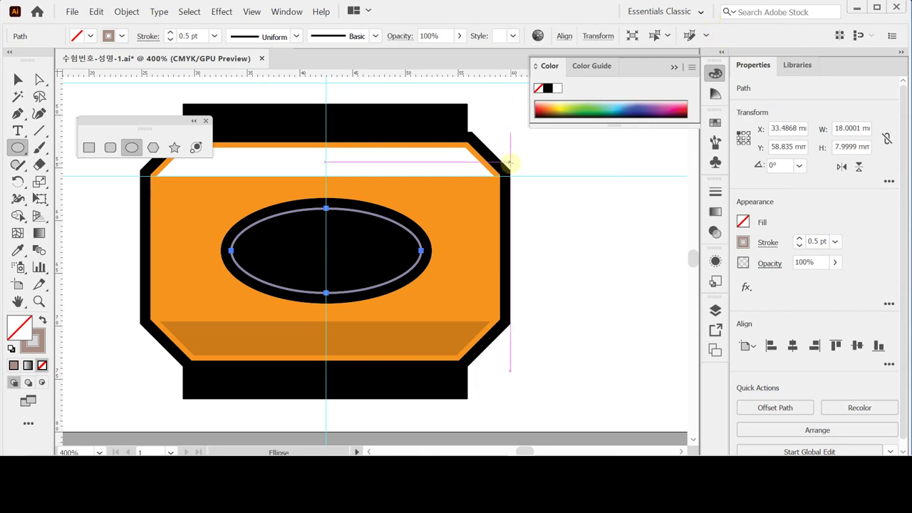
Draw a rounded rectangle about 36 by 4 mm directly above the black block and swap its stroke colour to the fill.
left_click_drag(546, 185, 560, 264)
left_click_drag(520, 211, 510, 257)
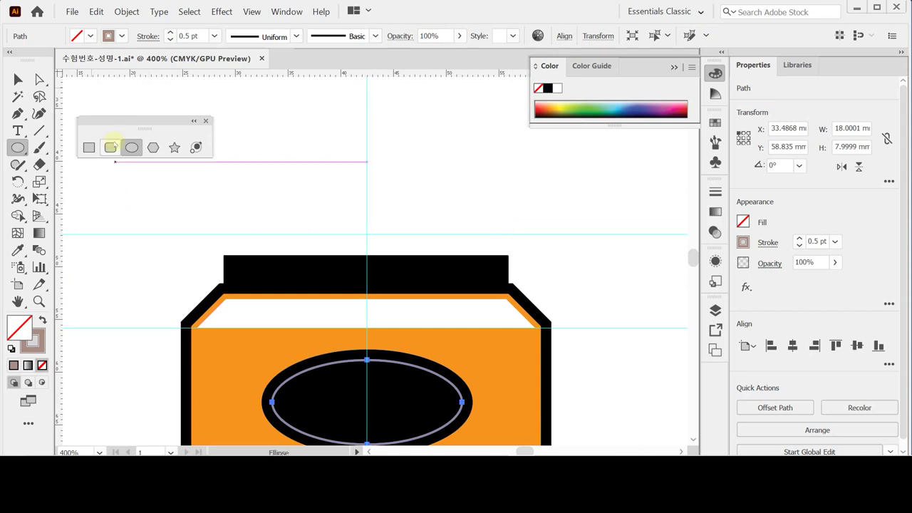
left_click(110, 148)
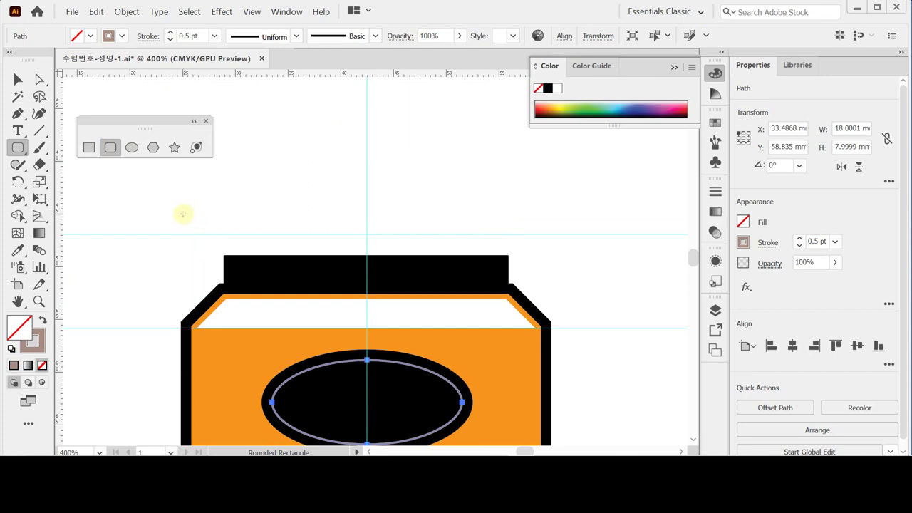
left_click_drag(183, 214, 560, 254)
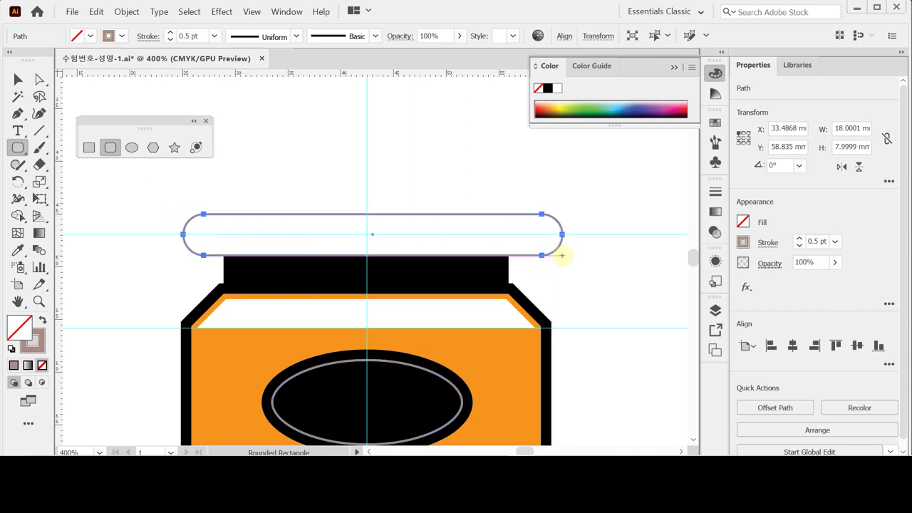
left_click(43, 320)
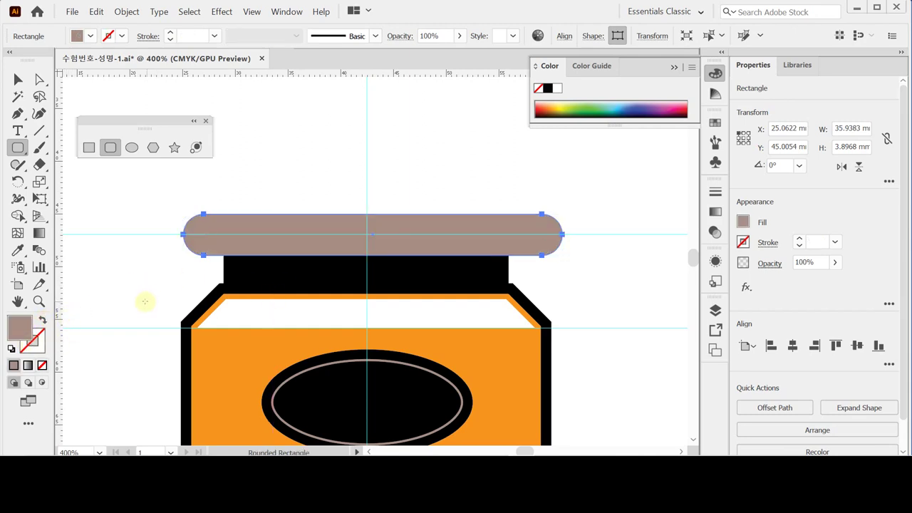
Set the rounded bar's fill to C 0, M 40, Y 40, K 50.
left_click(743, 222)
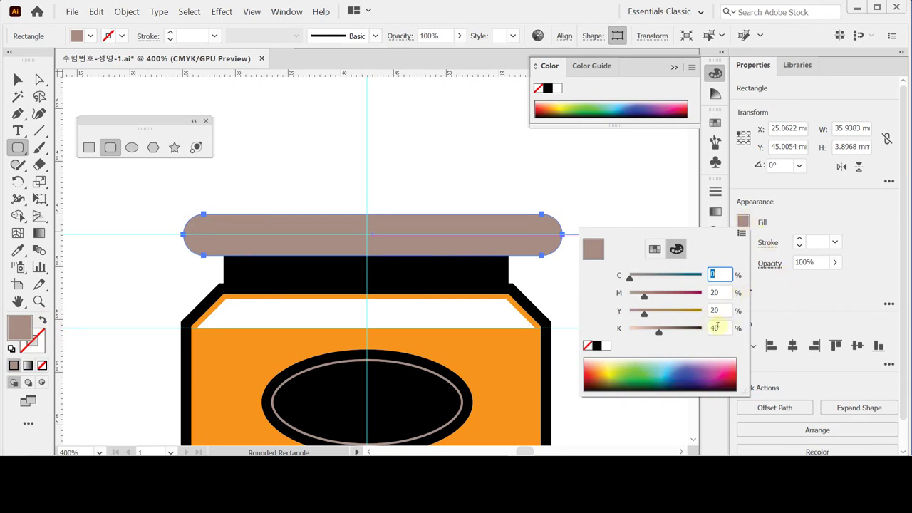
left_click_drag(720, 328, 704, 328)
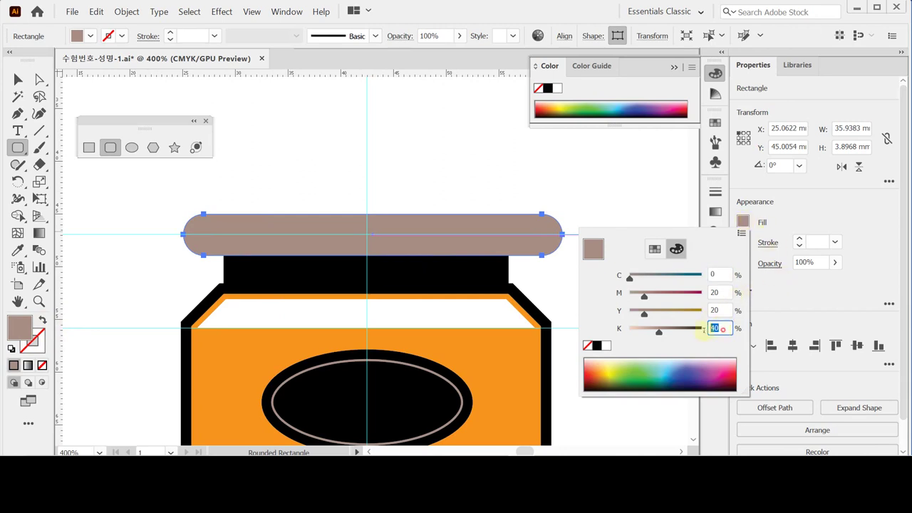
double_click(714, 293)
type("40")
key("Tab")
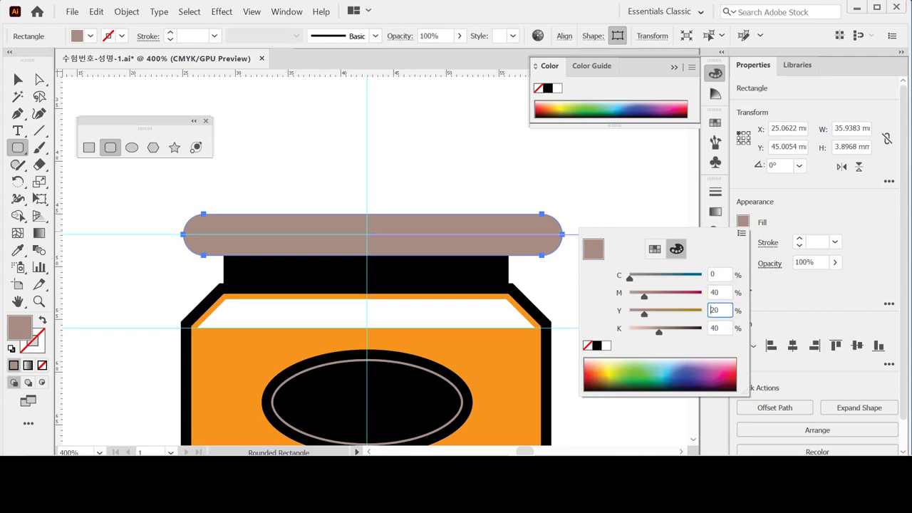
type("40")
key("Tab")
type("50")
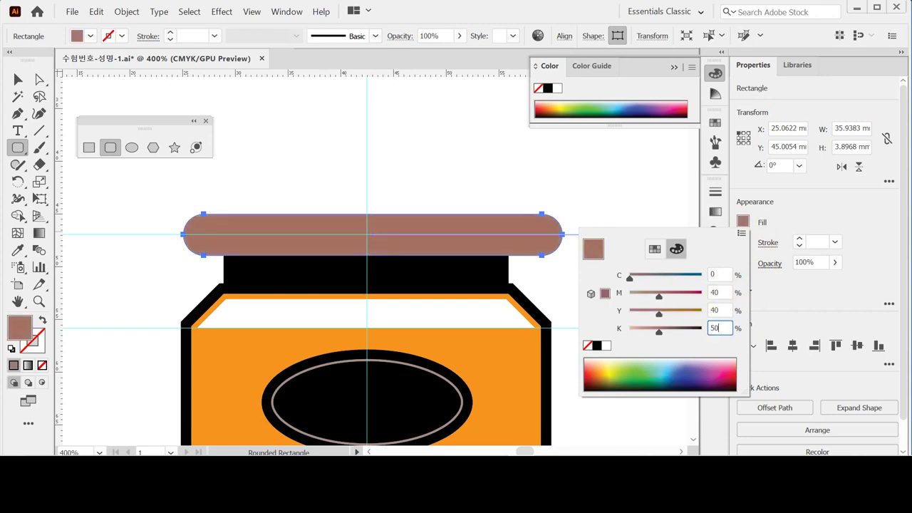
key("Return")
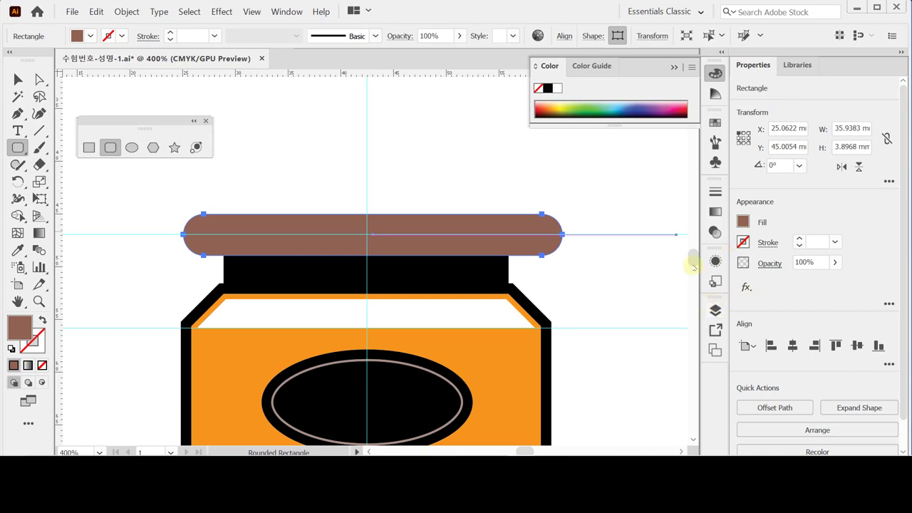
Change the rounded bar's fill to C 40, M 40, Y 40, K 0.
left_click(744, 223)
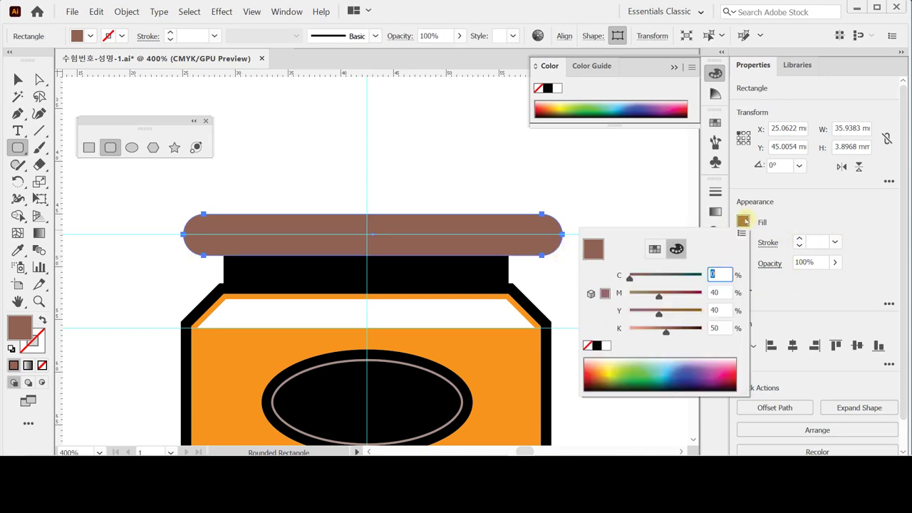
type("40")
key("Tab")
type("40")
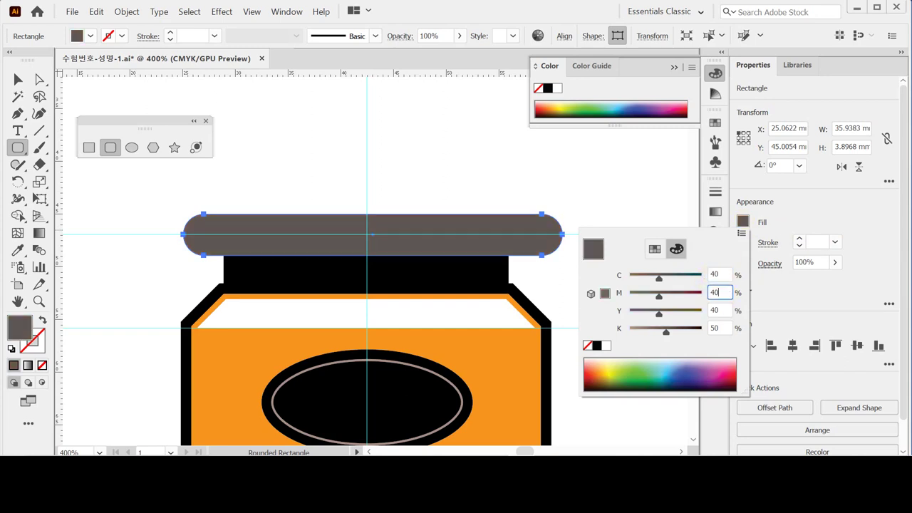
key("Tab")
key("Tab")
type("0")
key("Return")
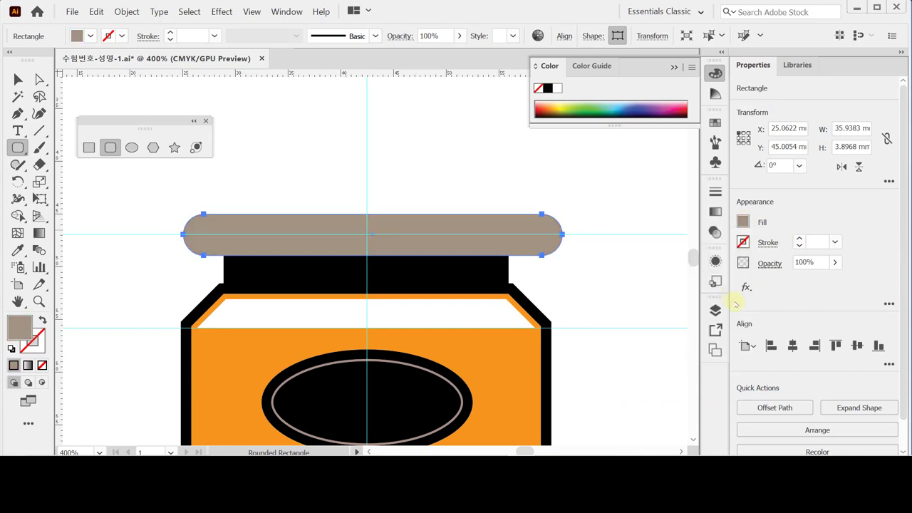
Save the document and activate the Direct Selection tool with the rounded bar still selected.
key("ctrl+s")
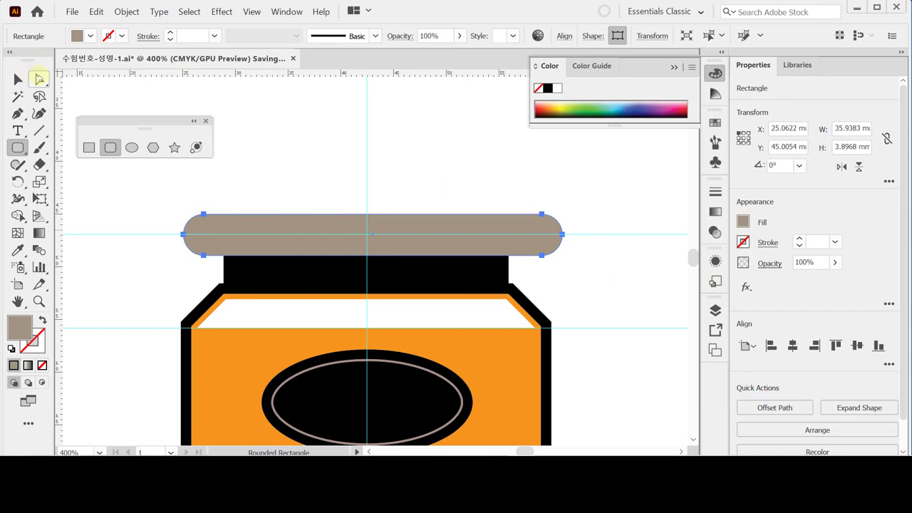
left_click(43, 74)
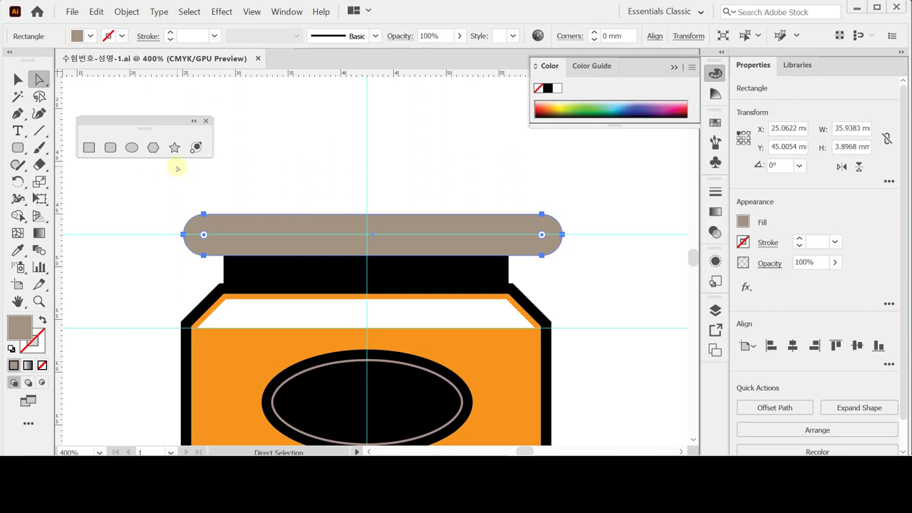
Centre the rounded bar on the vertical guide so it overlaps the black block, and try adjusting its corner radius.
key("ctrl")
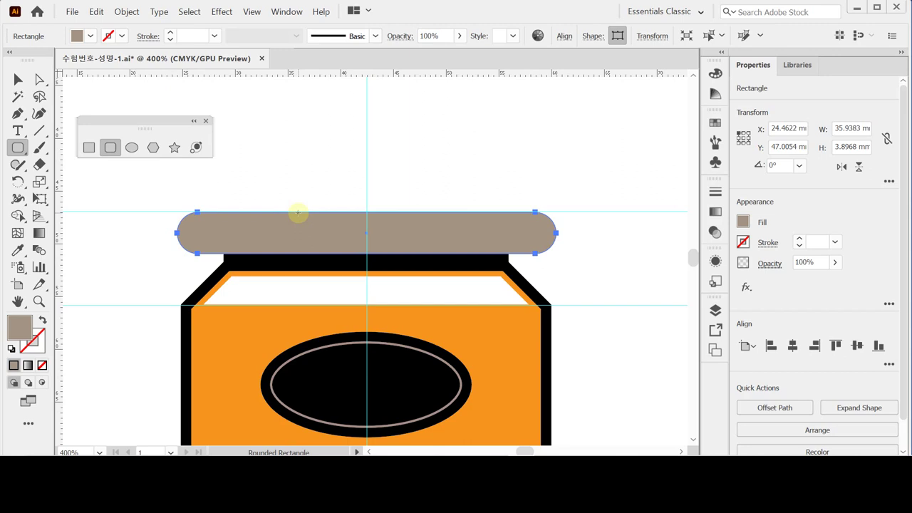
key("ctrl")
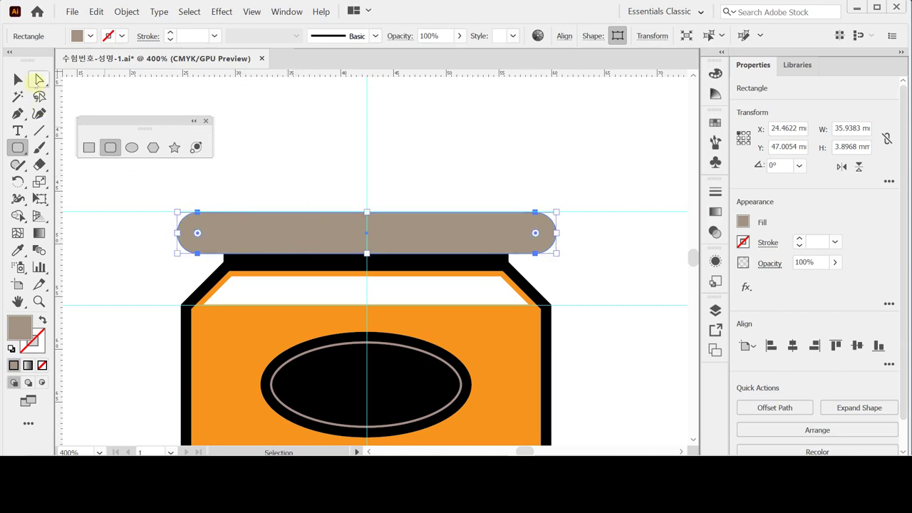
left_click(39, 80)
left_click(246, 238)
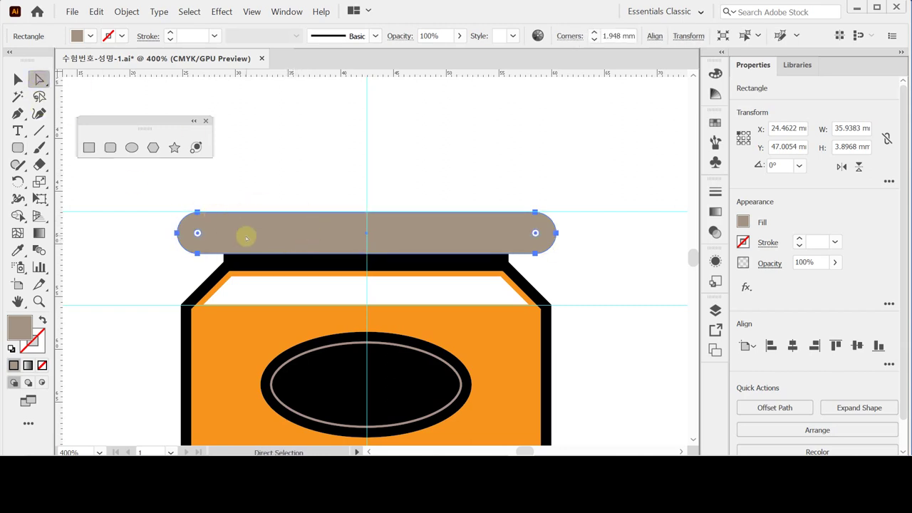
left_click(273, 188)
left_click(300, 240)
mouse_move(198, 233)
left_mouse_down()
mouse_move(220, 232)
mouse_move(189, 224)
mouse_move(204, 233)
left_mouse_up()
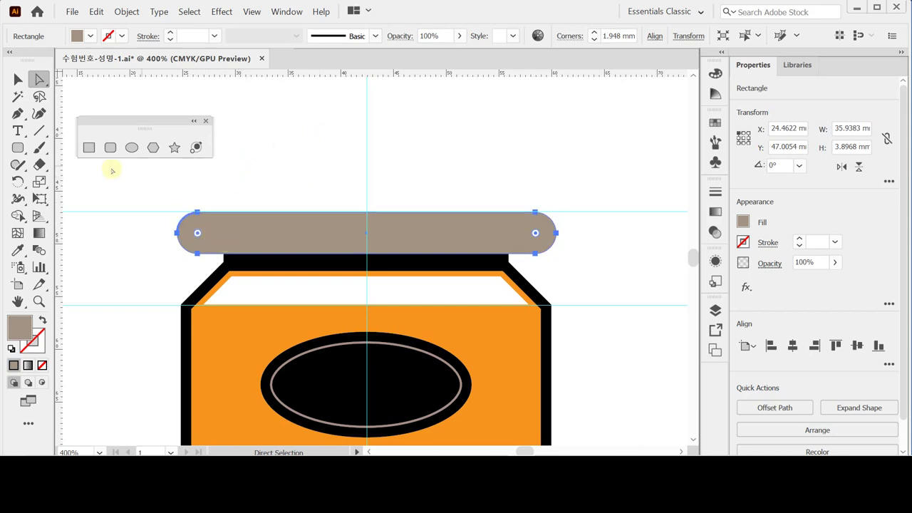
Draw a rectangle about 39.7 by 4.5 mm covering the lower half of the rounded bar and fill it light blue.
left_click(89, 147)
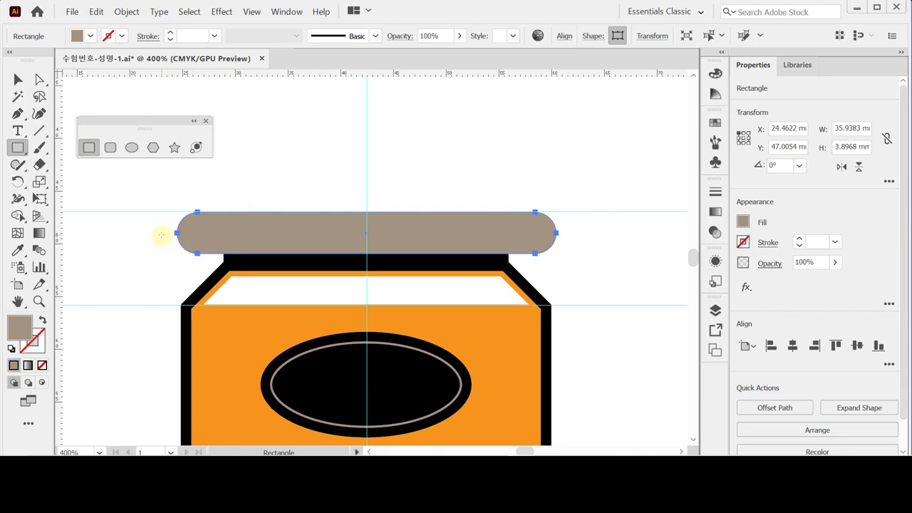
mouse_move(160, 234)
left_mouse_down()
mouse_move(588, 282)
mouse_move(579, 281)
left_mouse_up()
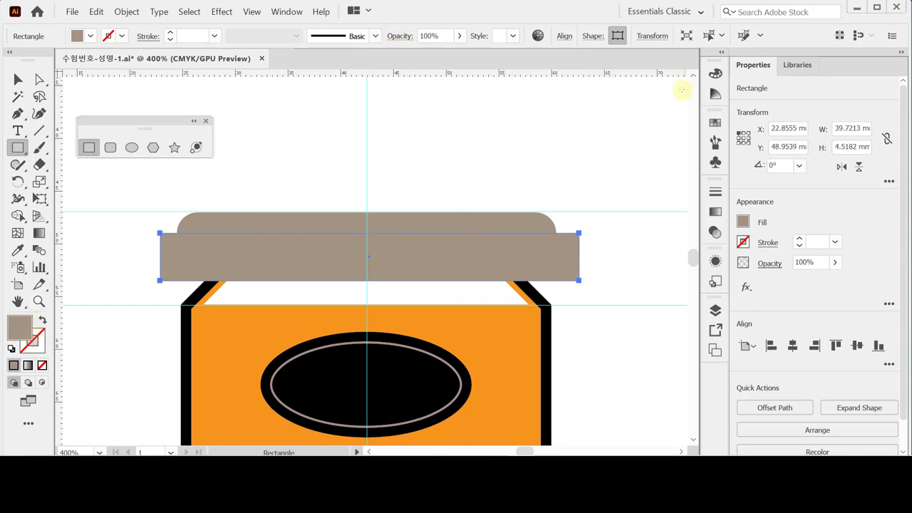
left_click(716, 73)
left_click(604, 105)
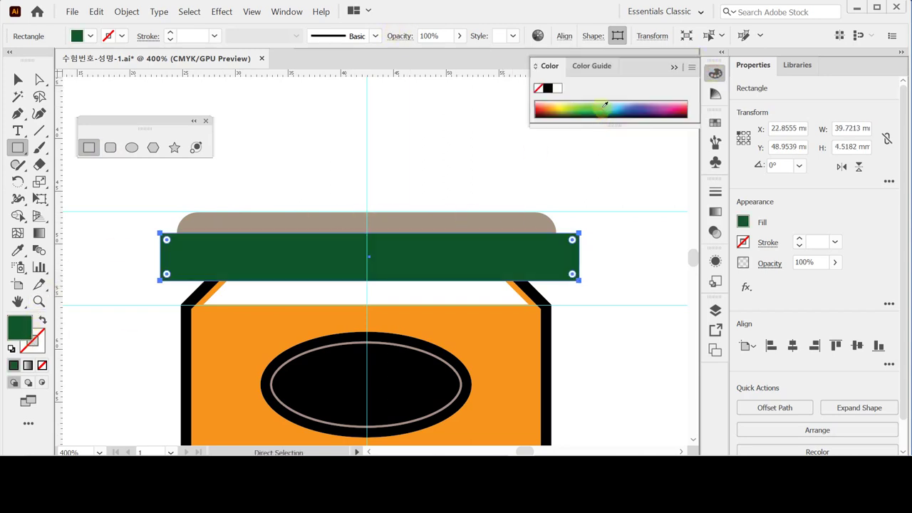
left_click(615, 102)
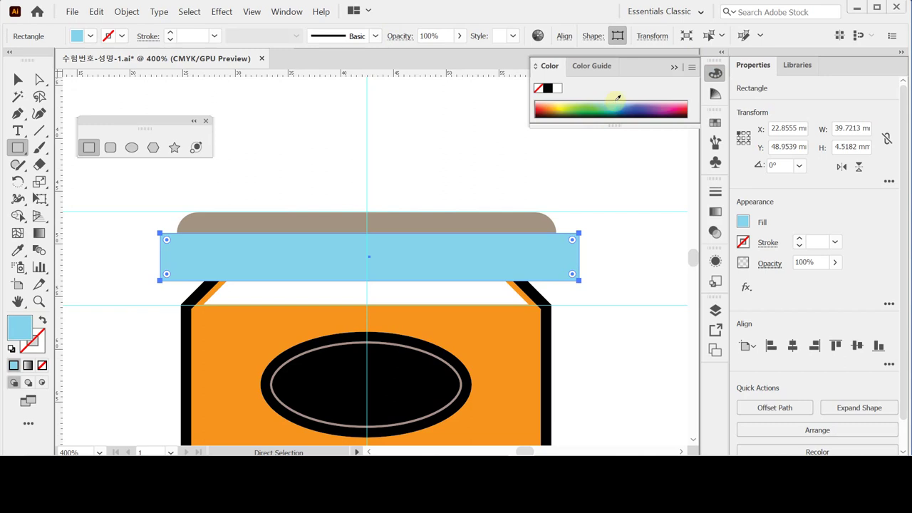
Subtract the light blue rectangle from the rounded bar with Minus Front, leaving only the upper half, and deselect it.
key("ctrl")
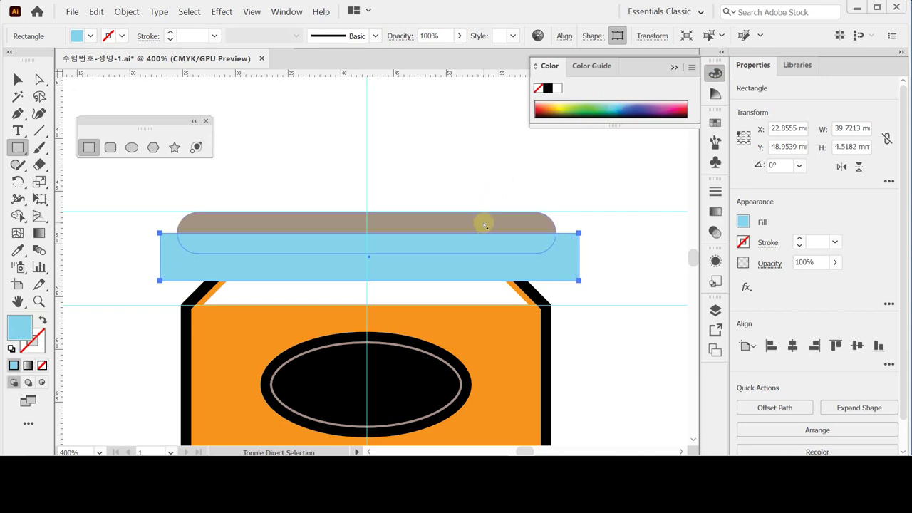
left_click(484, 225, "ctrl+shift")
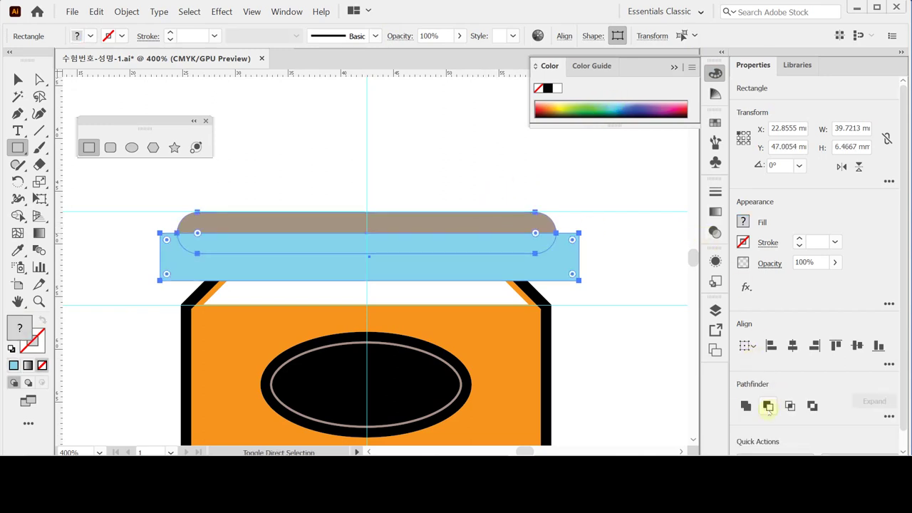
left_click(768, 407)
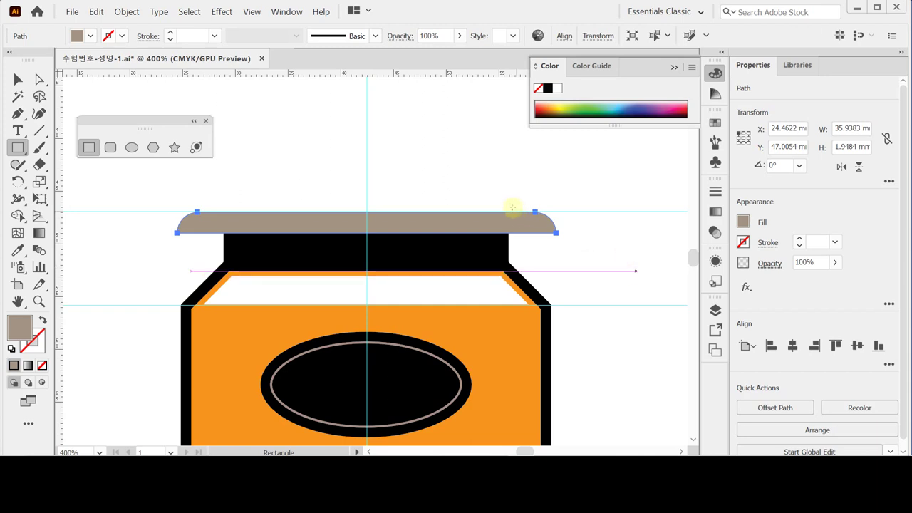
key("ctrl+shift+a")
Place a new point text object inside the black oval label.
left_click_drag(499, 308, 491, 179)
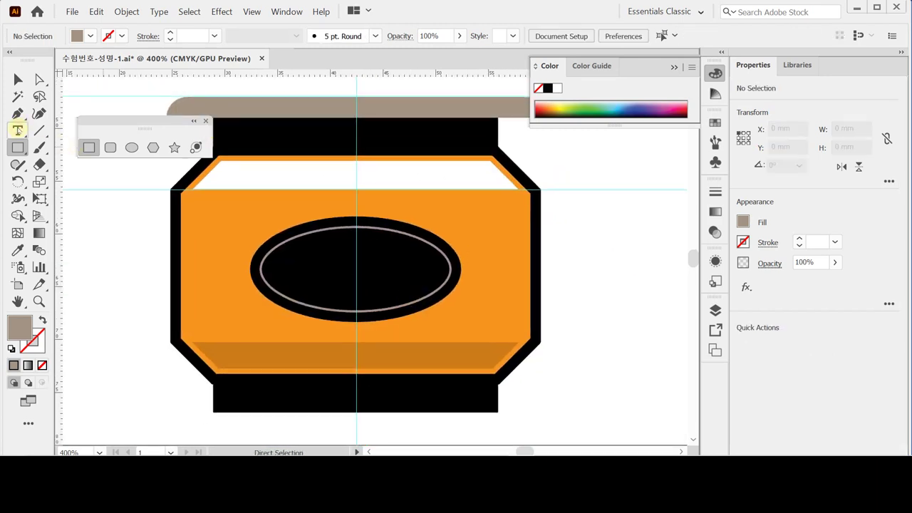
left_click(18, 130)
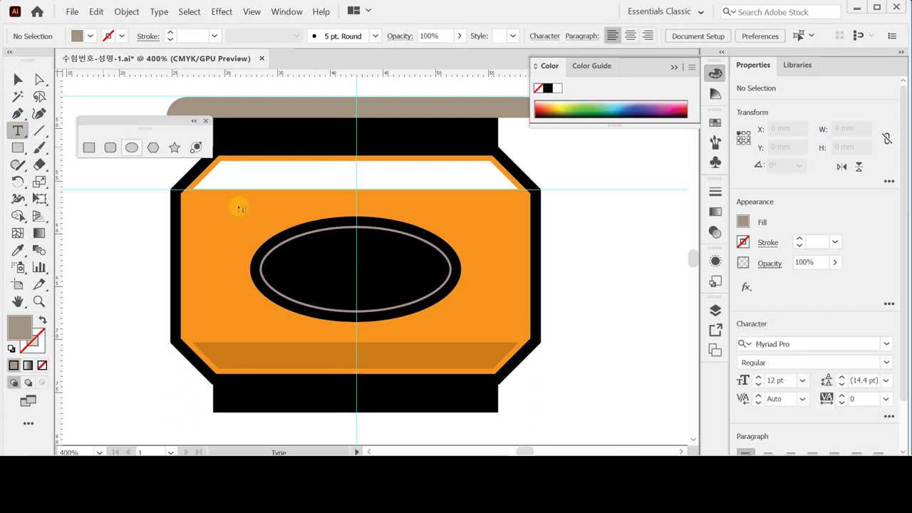
left_click(299, 271)
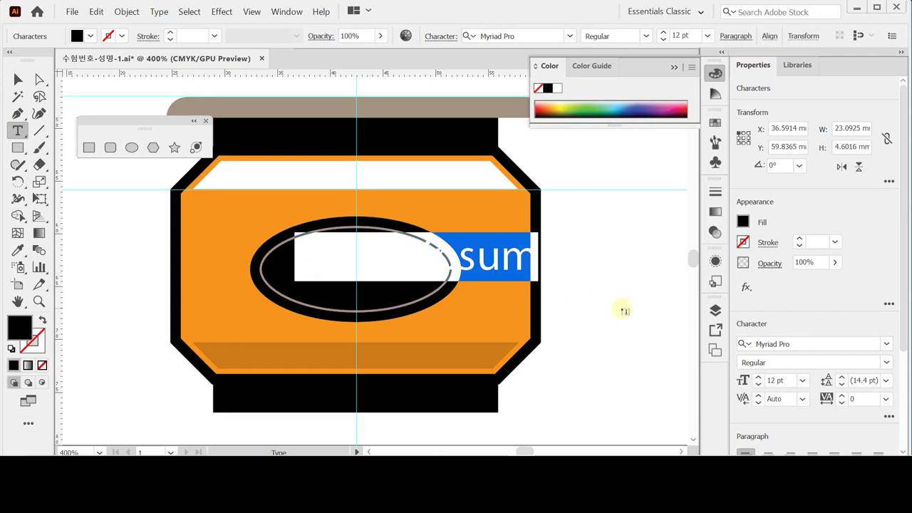
Set the placeholder text's font to Times New Roman and its size to 10 pt.
left_click(808, 345)
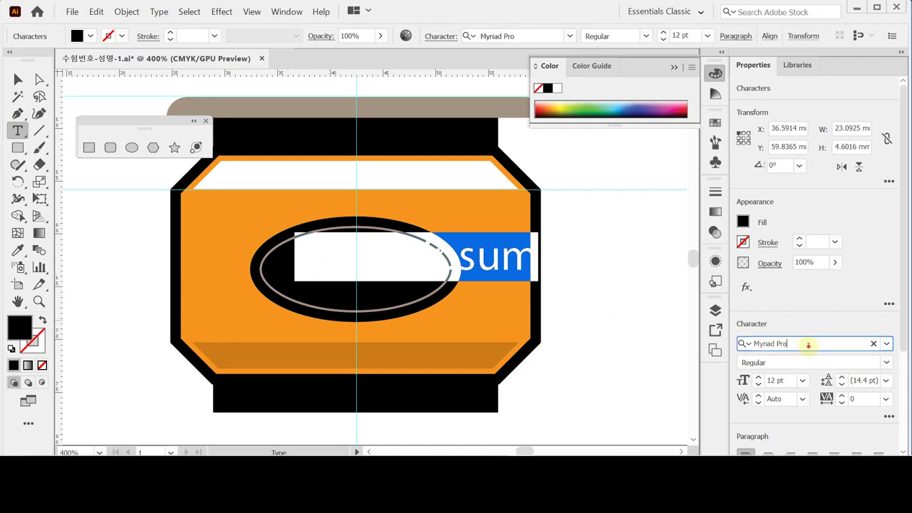
key("ctrl+shift+Left")
left_click_drag(810, 345, 735, 344)
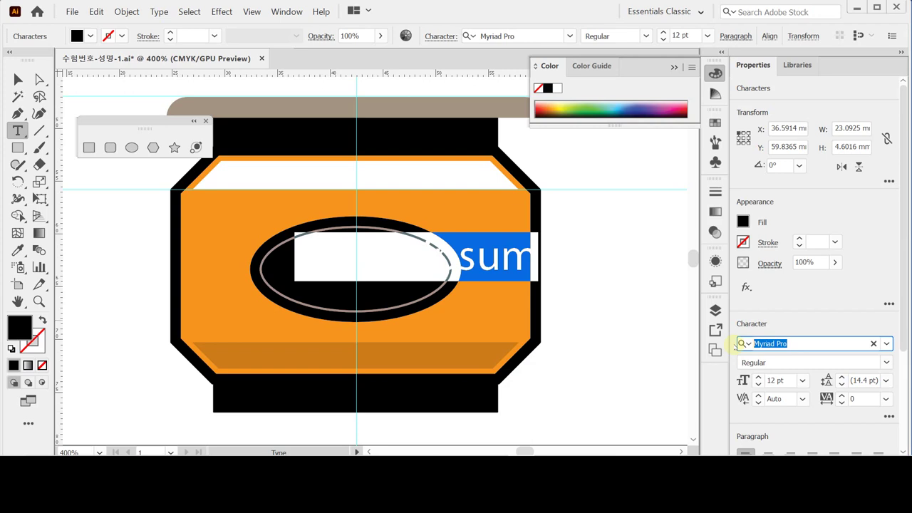
type("ti")
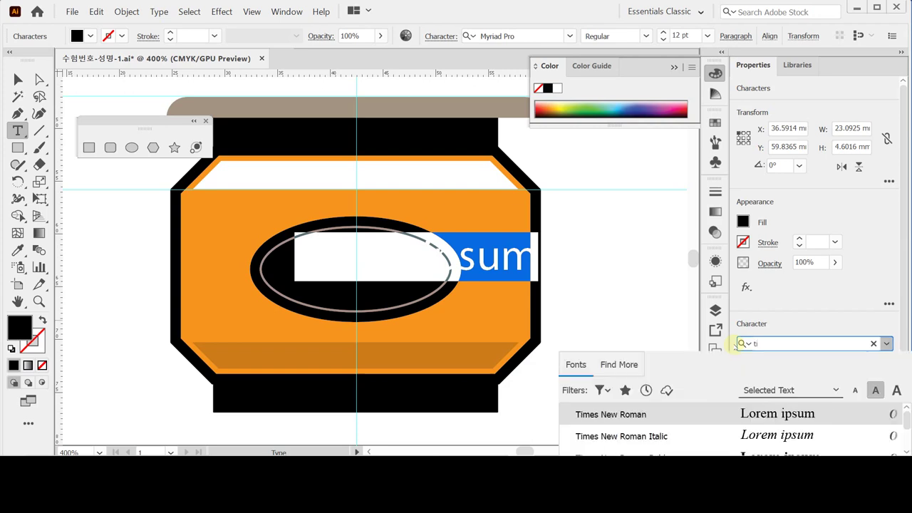
type("m")
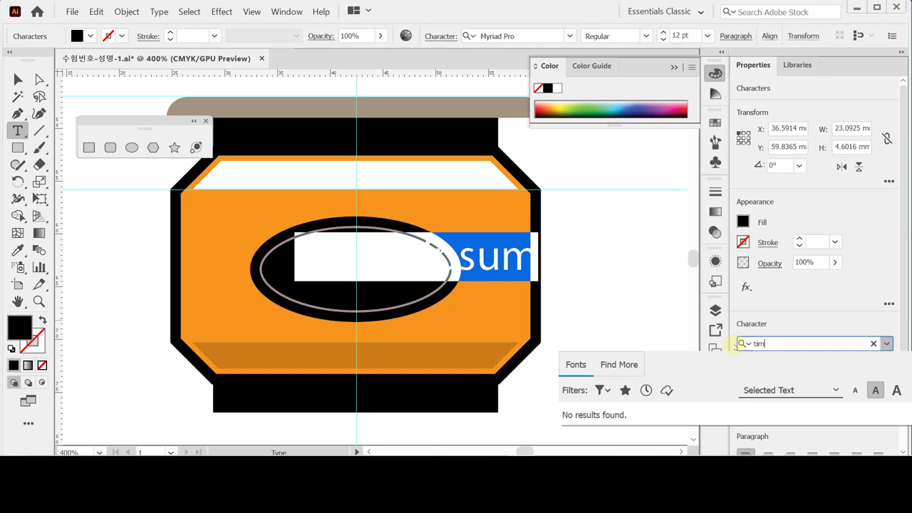
key("BackSpace")
key("BackSpace")
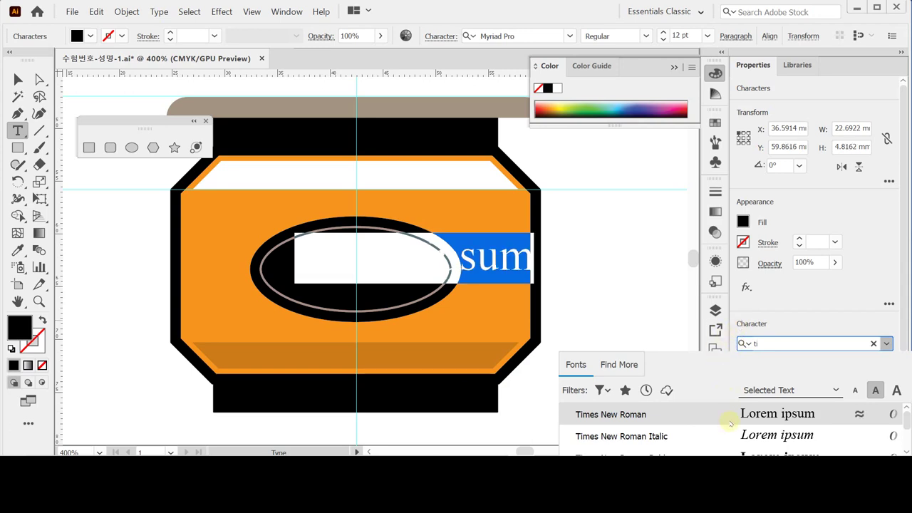
left_click(665, 417)
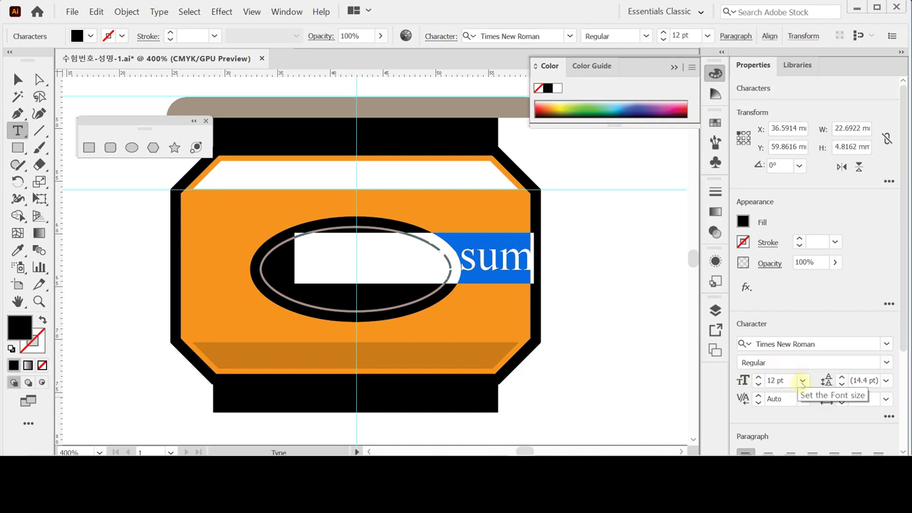
left_click(758, 385)
left_click(759, 384)
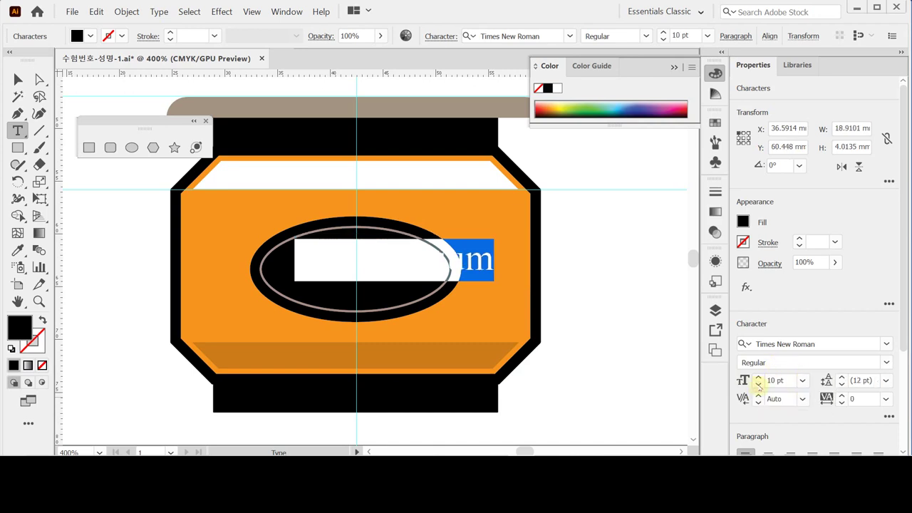
Set the placeholder text's fill to C 20, M 20, Y 40, K 0.
left_click(743, 221)
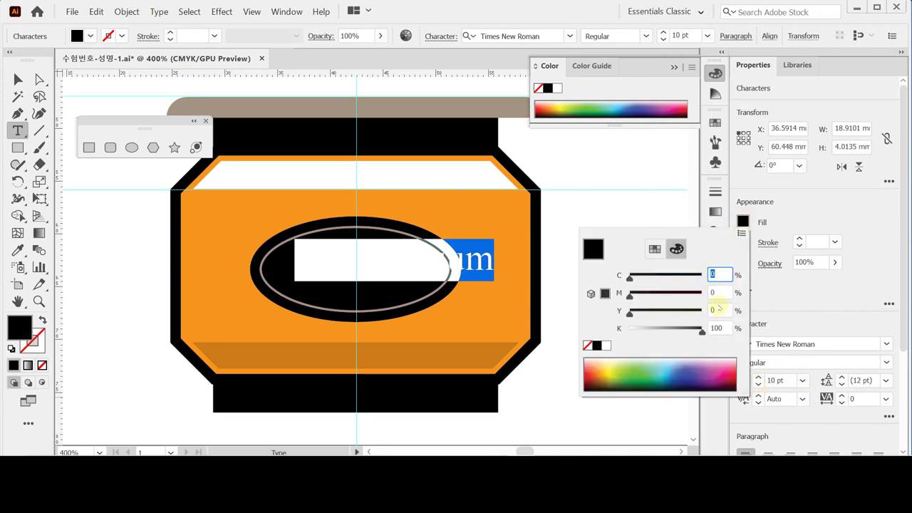
type("20")
key("Tab")
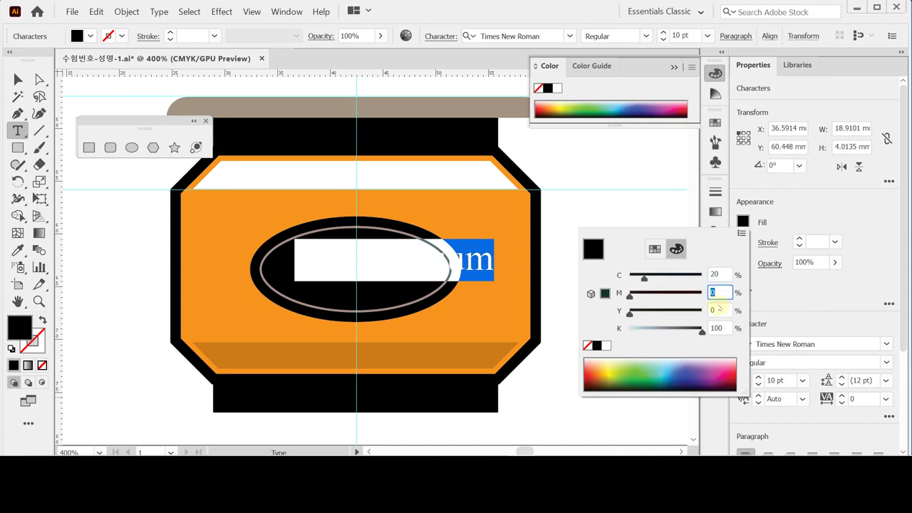
type("20")
key("Tab")
type("40")
key("Tab")
type("0")
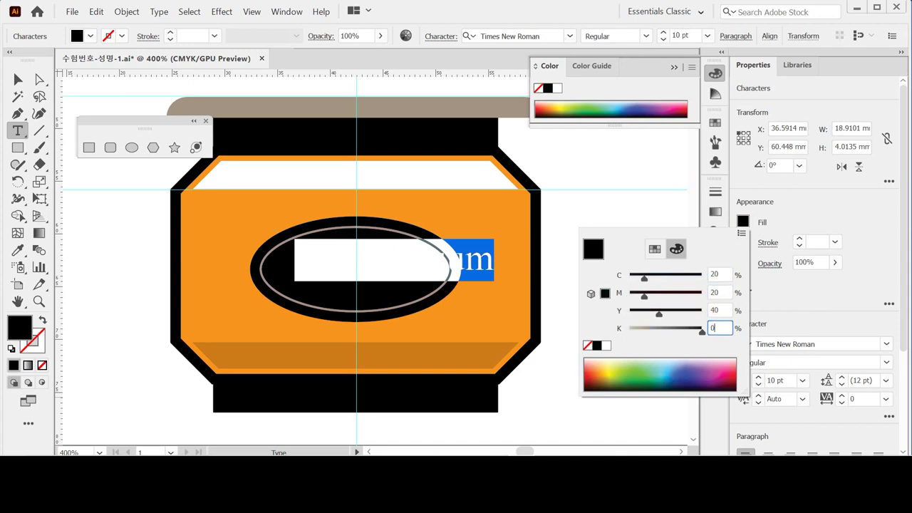
key("Return")
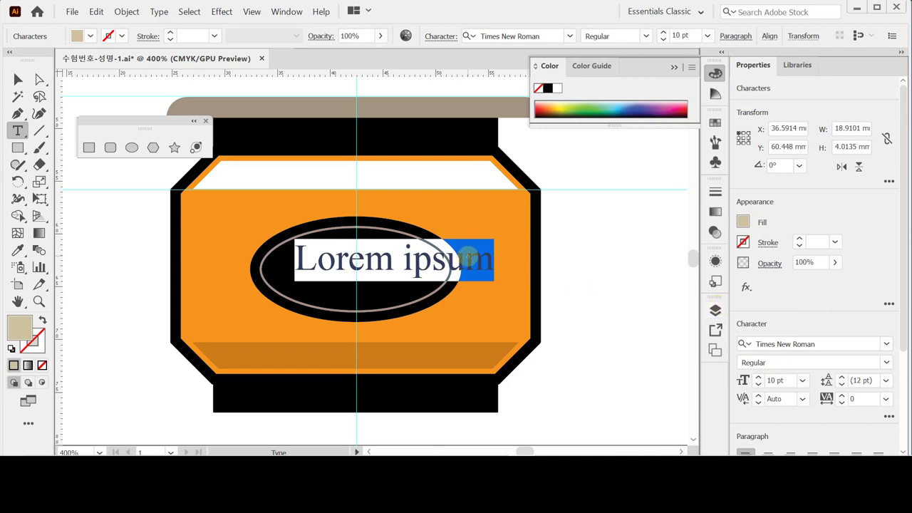
Replace the placeholder text in the oval with "The Cafe".
type("T")
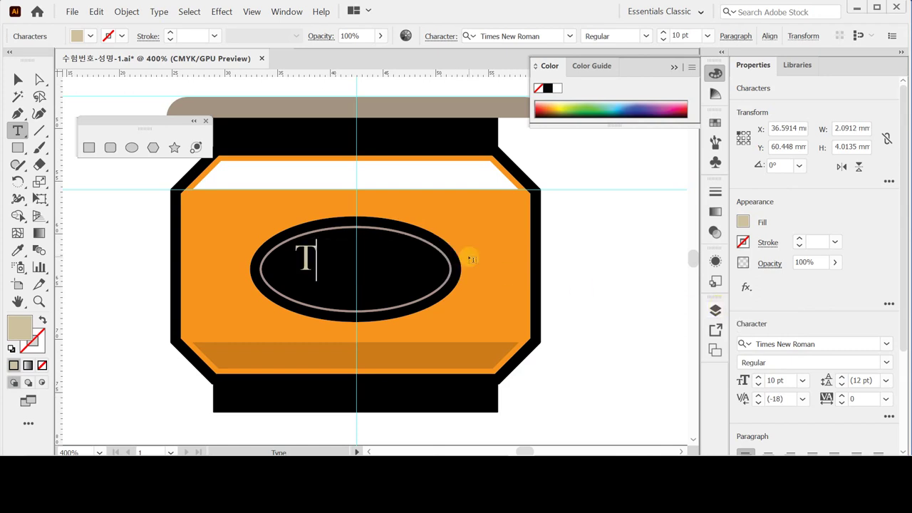
type("he ")
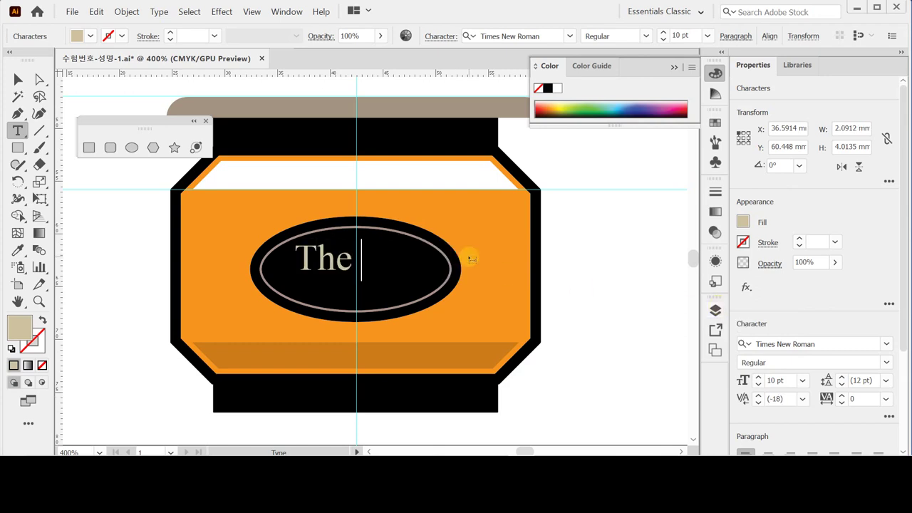
type("Cafe")
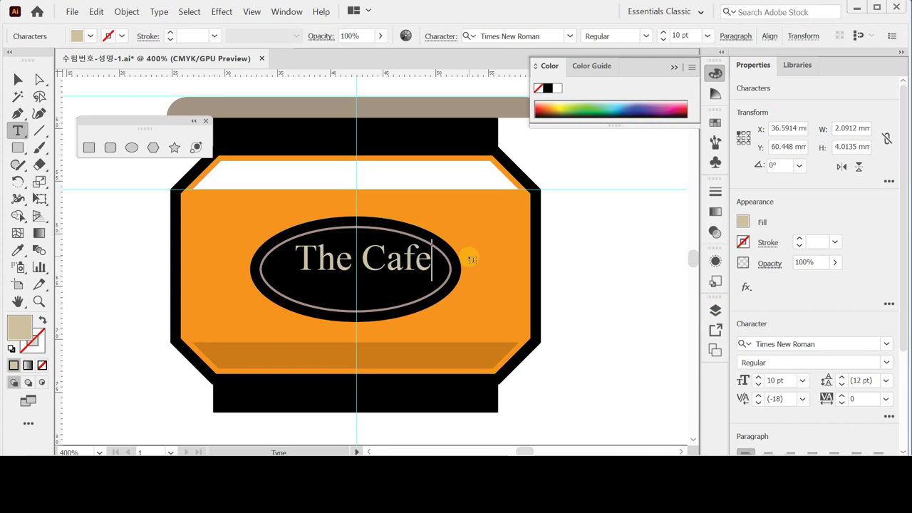
Centre the "The Cafe" text inside the oval label, nudge it slightly upward, and deselect it.
left_click_drag(407, 257, 401, 269)
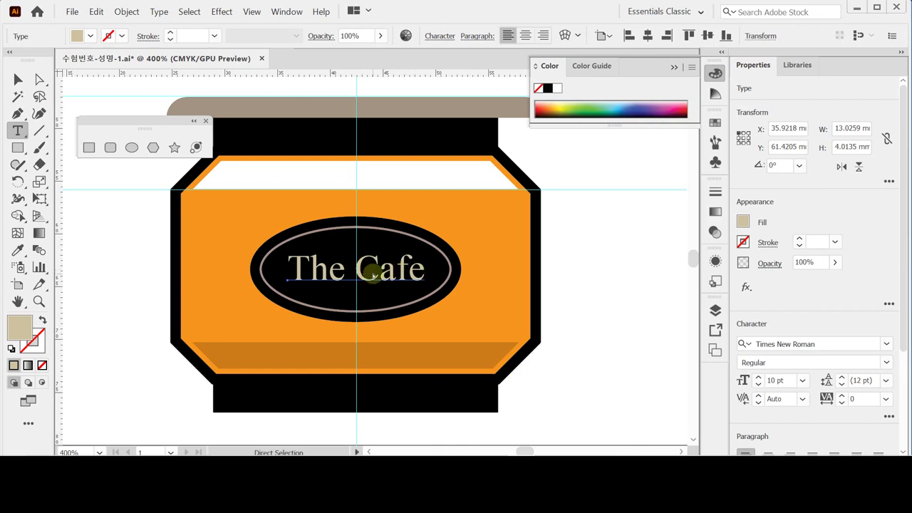
left_click(18, 79)
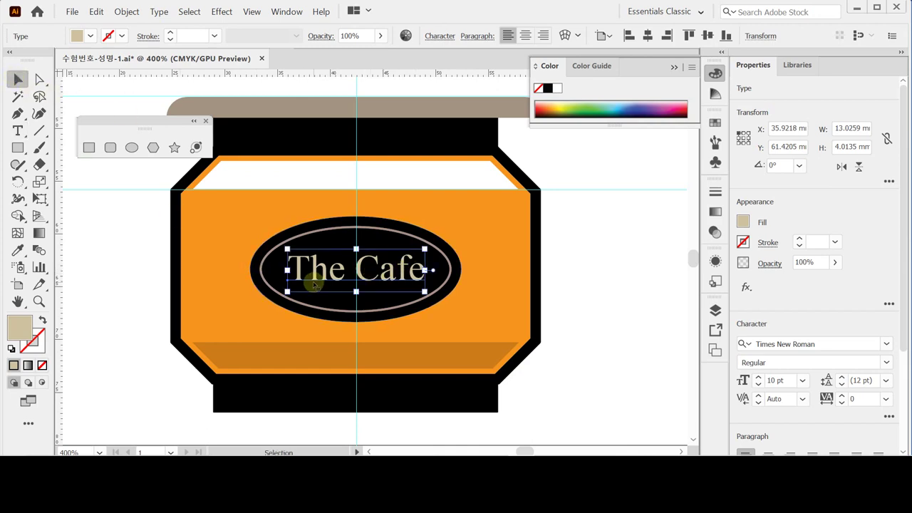
key("Up")
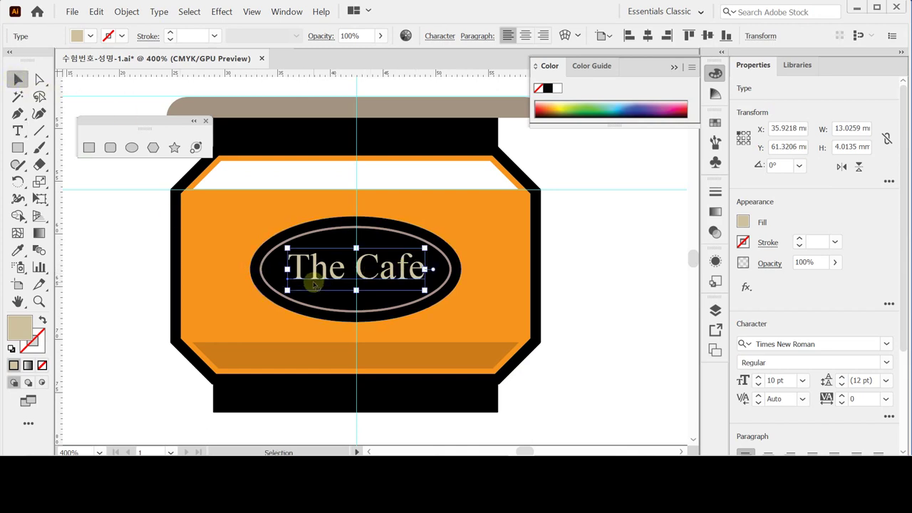
key("Right")
key("Left")
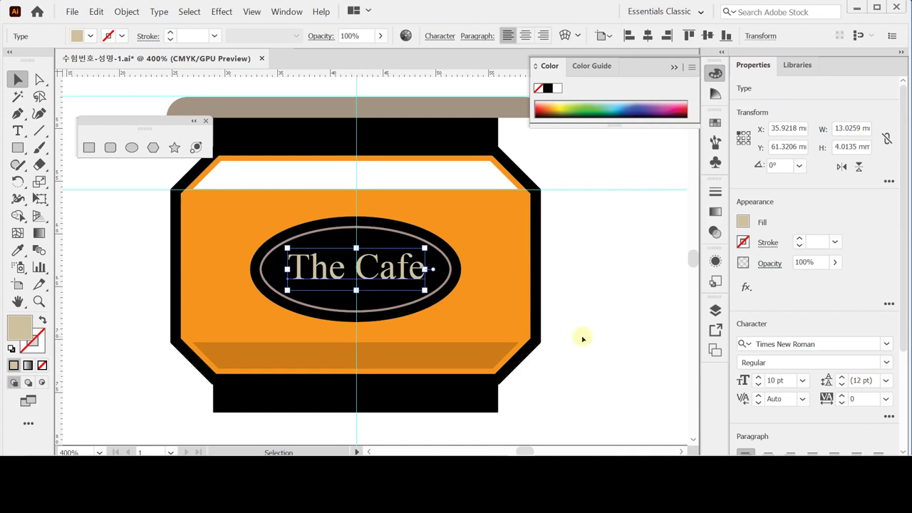
left_click(610, 309)
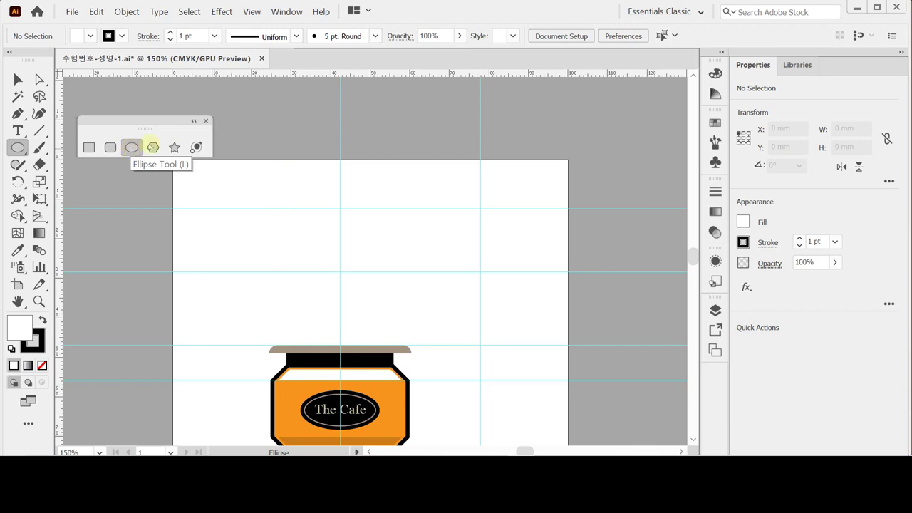
Create an ellipse 45 mm wide and 70 mm high on the artboard above the grinder base.
left_click(265, 150)
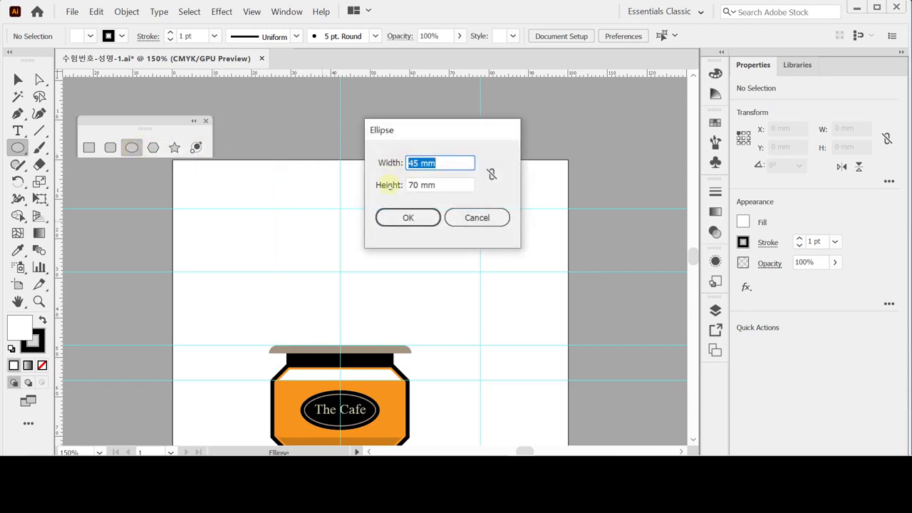
key("Tab")
left_click(407, 217)
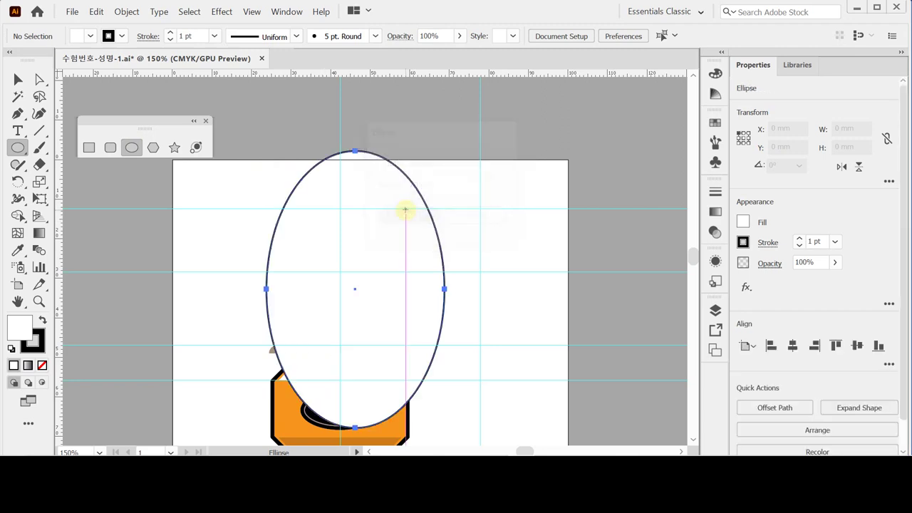
Remove the ellipse's fill and centre it on the vertical guide with its lower end overlapping the black neck of the base.
left_click_drag(356, 320, 337, 294)
left_click(41, 364)
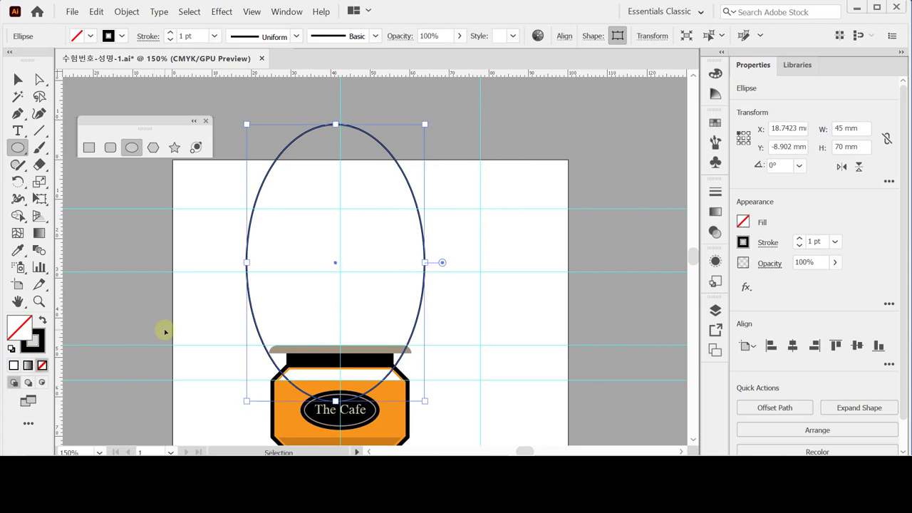
key("Up")
key("Up")
key("Up")
key("Up")
key("Up")
key("Up")
key("Up")
key("Up")
key("Up")
key("Up")
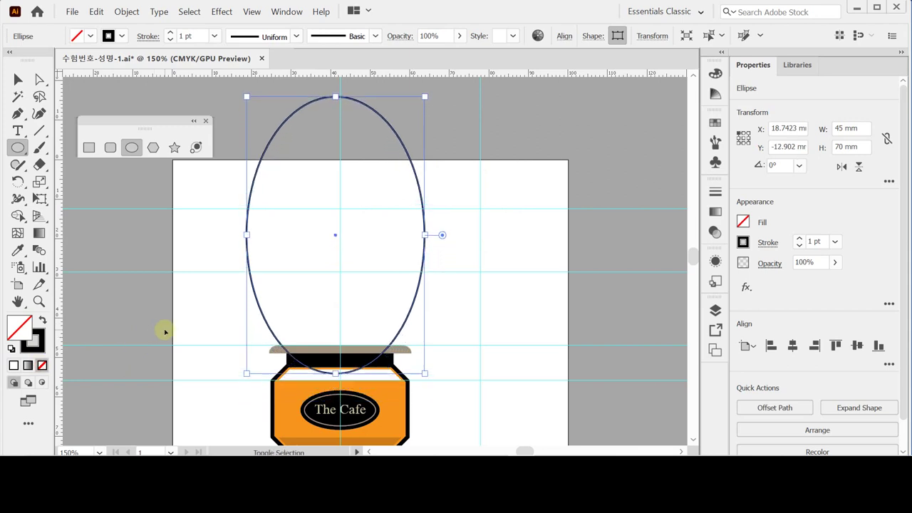
key("Up")
key("Up")
key("Up")
key("Up")
key("Up")
key("Up")
key("Up")
key("Up")
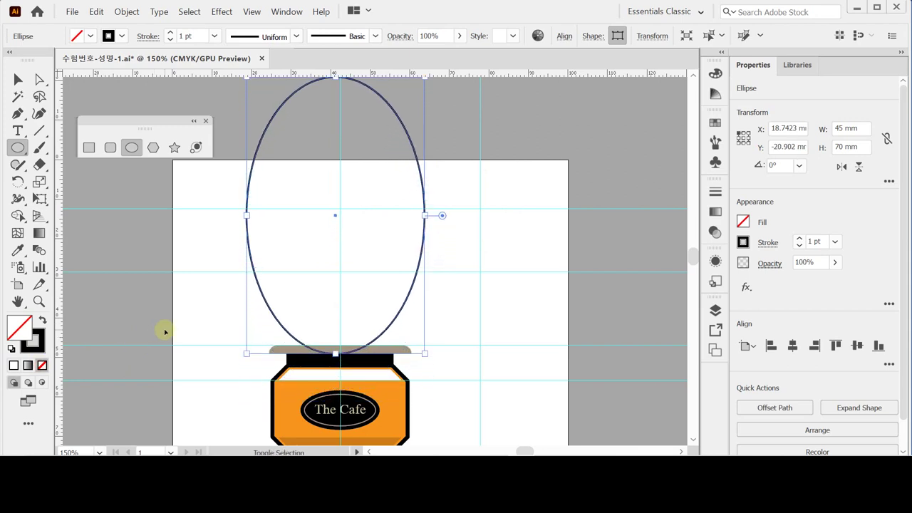
key("Right")
key("Down")
key("Down")
key("Down")
key("Down")
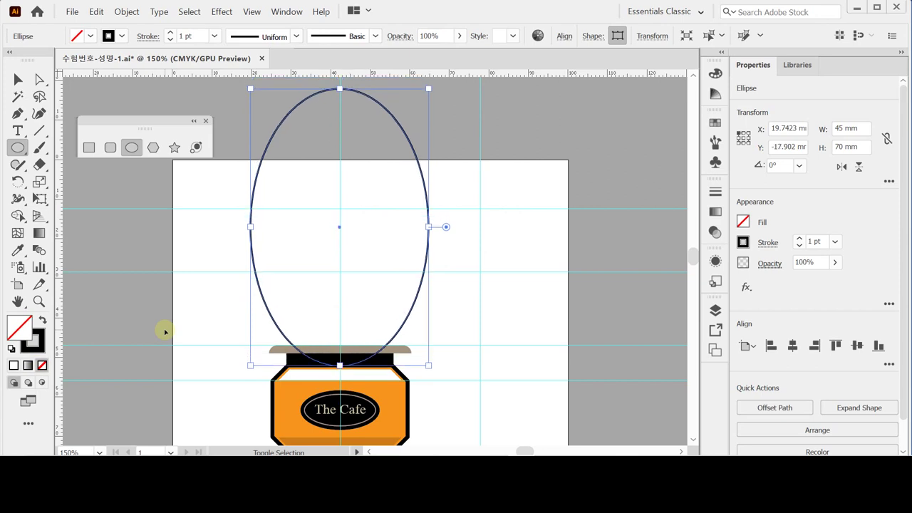
key("Up")
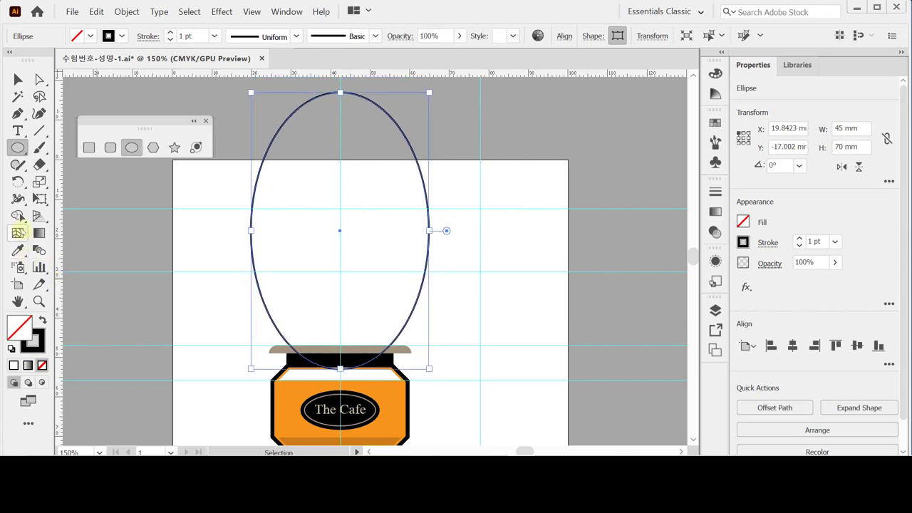
Draw a rectangle about 57 x 19 mm across the ellipse between two horizontal guides and intersect both shapes into a bowl.
left_click(89, 148)
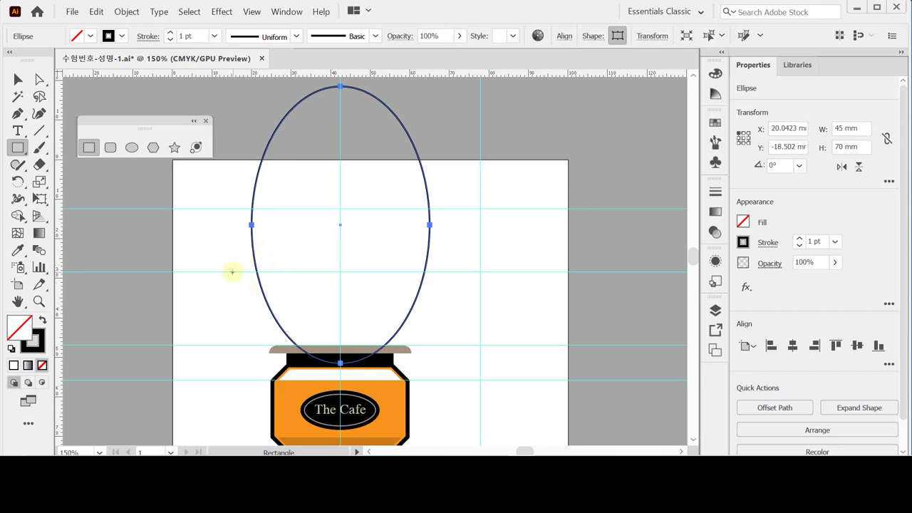
left_click_drag(232, 272, 456, 345)
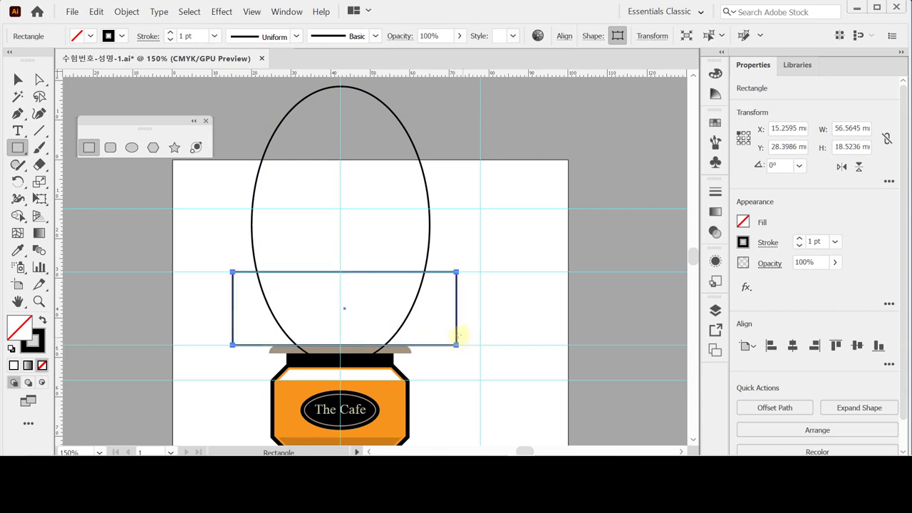
left_click(304, 294, "ctrl")
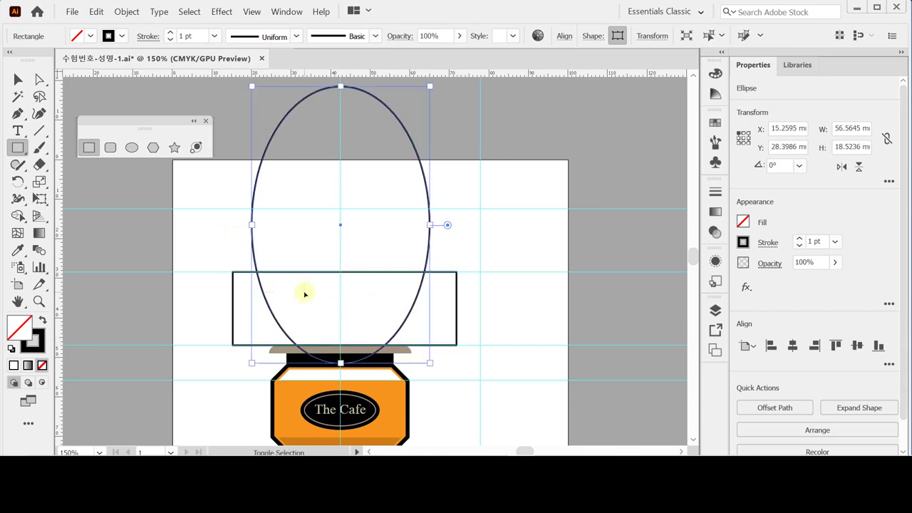
key("ctrl+a")
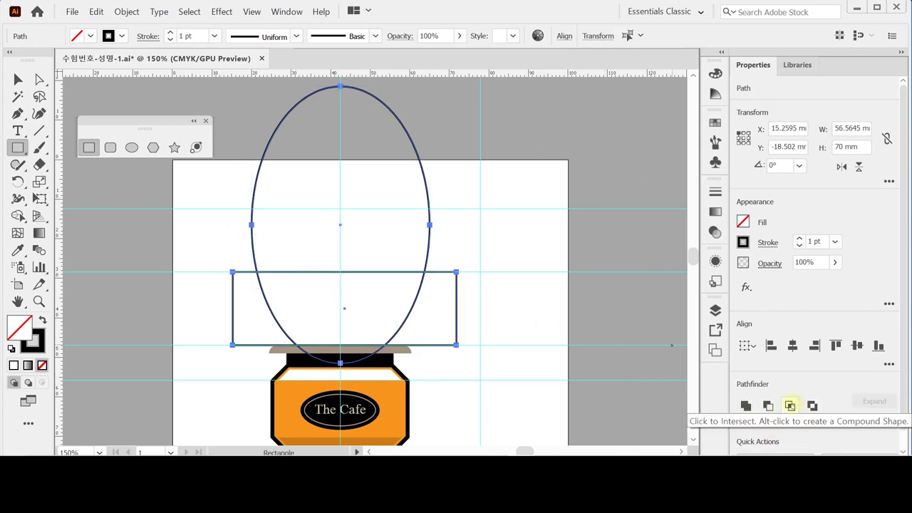
left_click(789, 406)
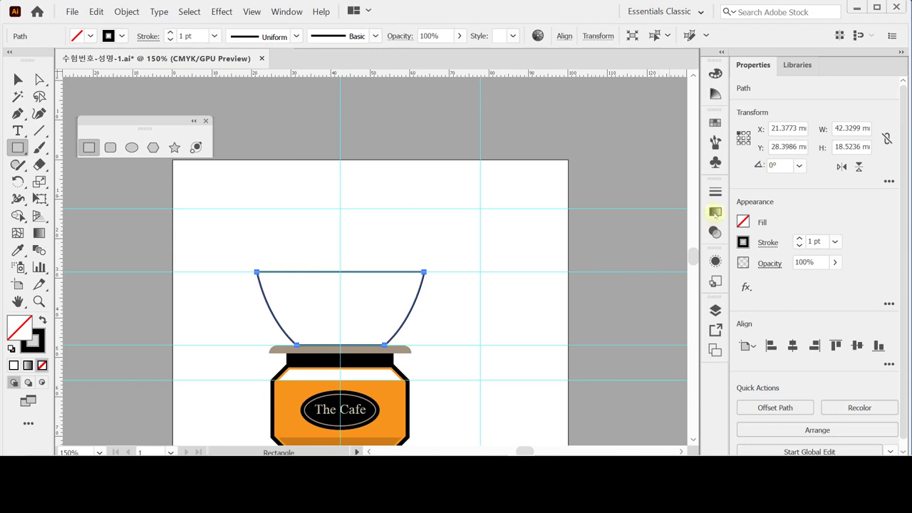
Fill the bowl shape with a radial gradient and select the gradient's start colour stop.
left_click(716, 213)
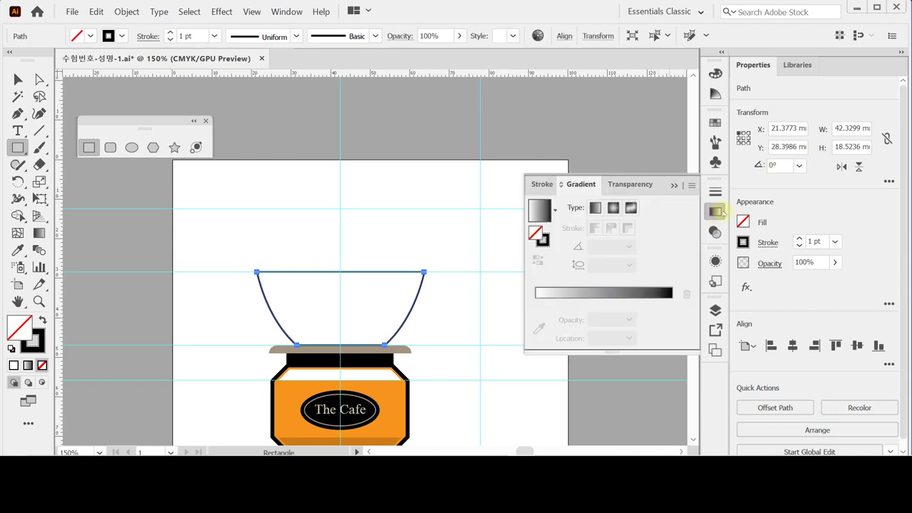
left_click(613, 209)
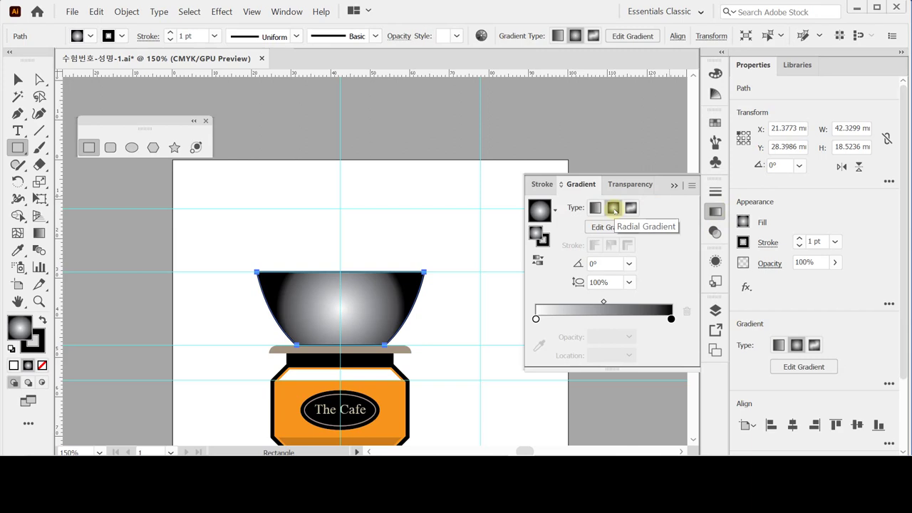
left_click(535, 319)
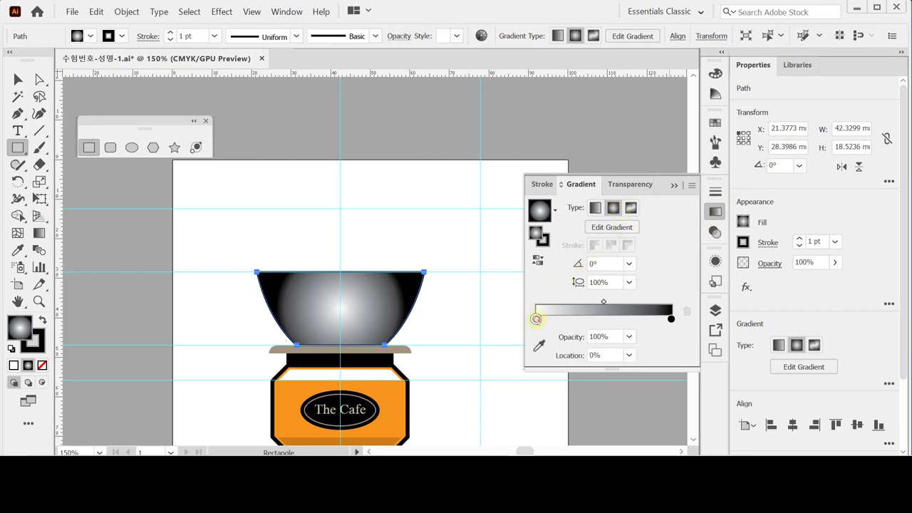
Switch the gradient's start stop to CMYK and set its colour to C 40, M 60, Y 90, K 0.
double_click(536, 319)
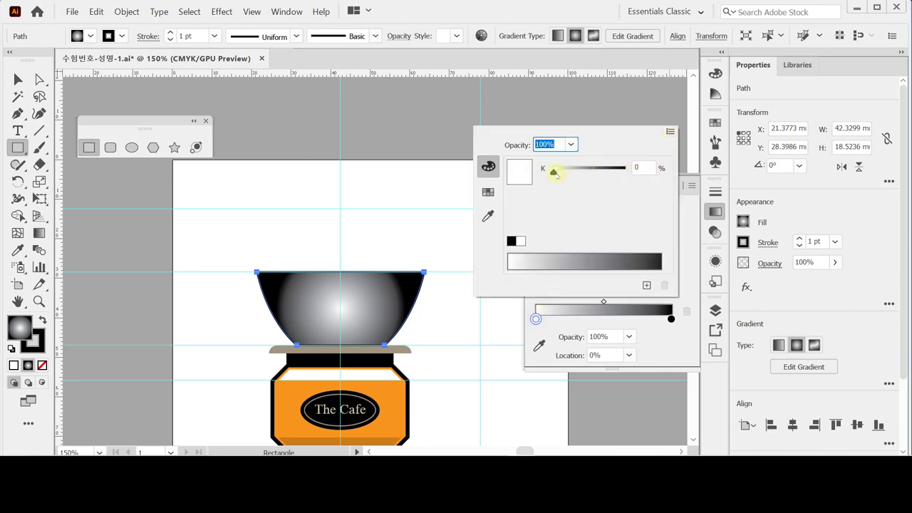
left_click(669, 134)
left_click(710, 179)
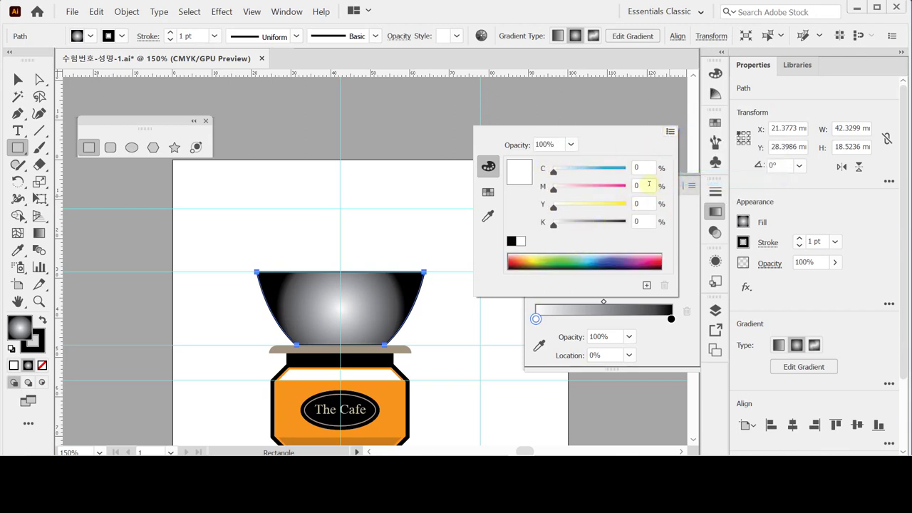
left_click(632, 168)
type("40")
key("Tab")
type("60")
key("Tab")
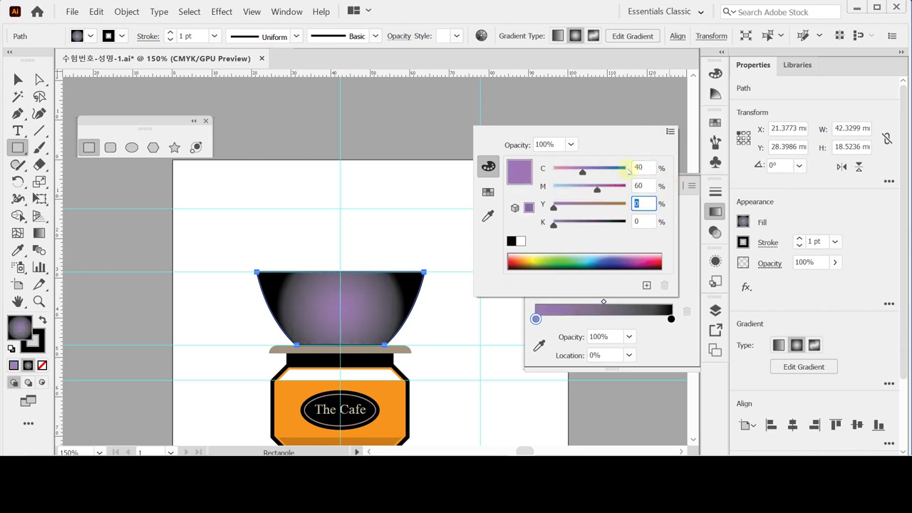
type("90")
key("Tab")
key("Tab")
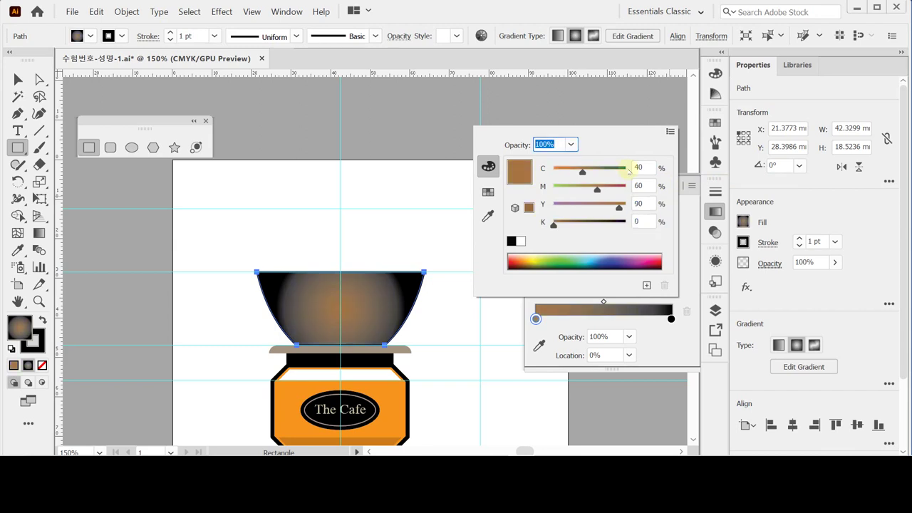
left_click(677, 335)
Switch the gradient's end stop to CMYK and set its colour to a dark brown with C 50, M 70, Y 80.
left_click(671, 318)
double_click(671, 319)
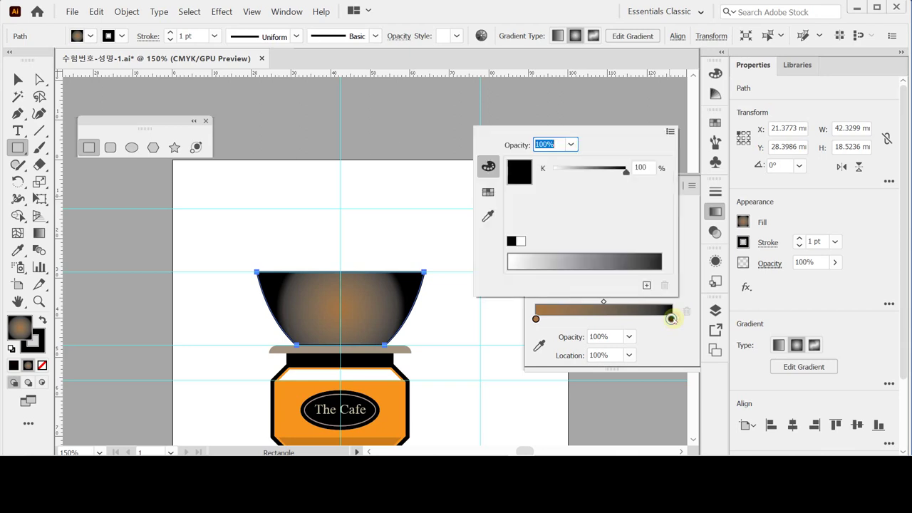
left_click(670, 132)
left_click(694, 171)
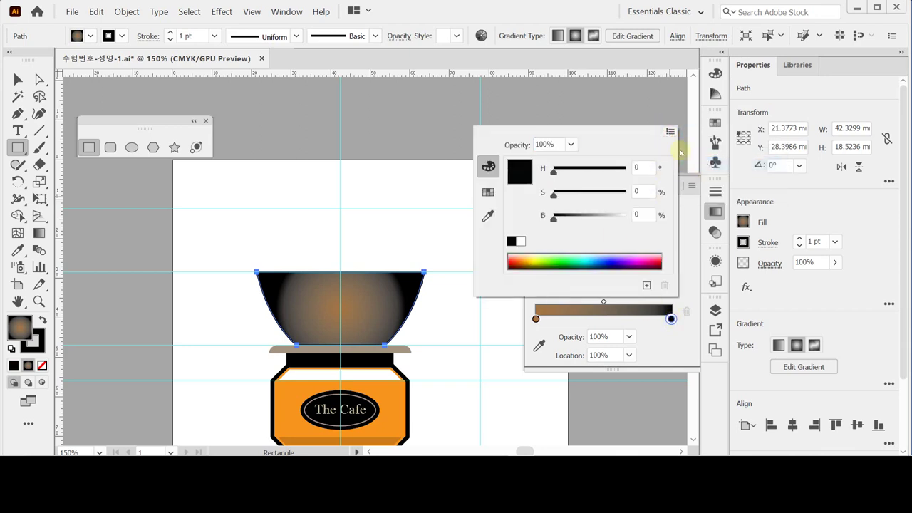
left_click(670, 131)
left_click(710, 179)
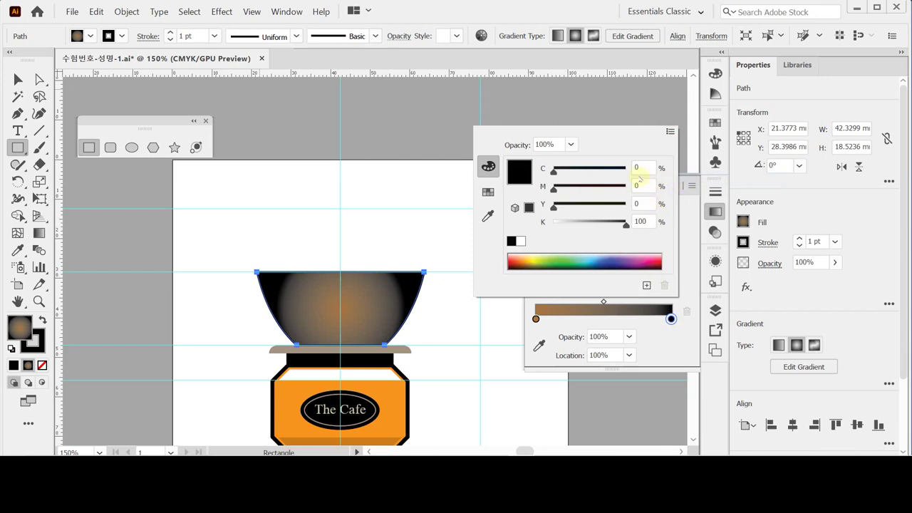
left_click(641, 167)
type("50")
key("Tab")
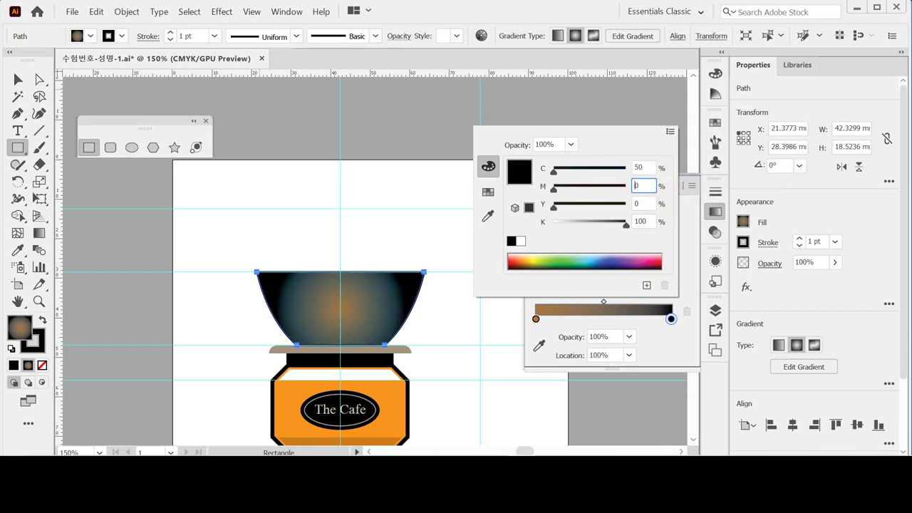
type("70")
key("Tab")
type("80")
key("Tab")
key("Return")
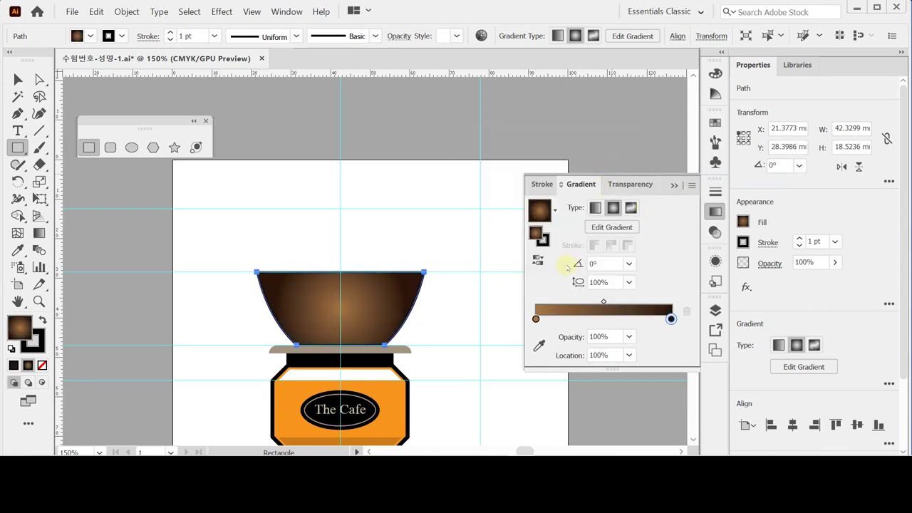
Remove the stroke from the gradient-filled bowl shape.
left_click(543, 241)
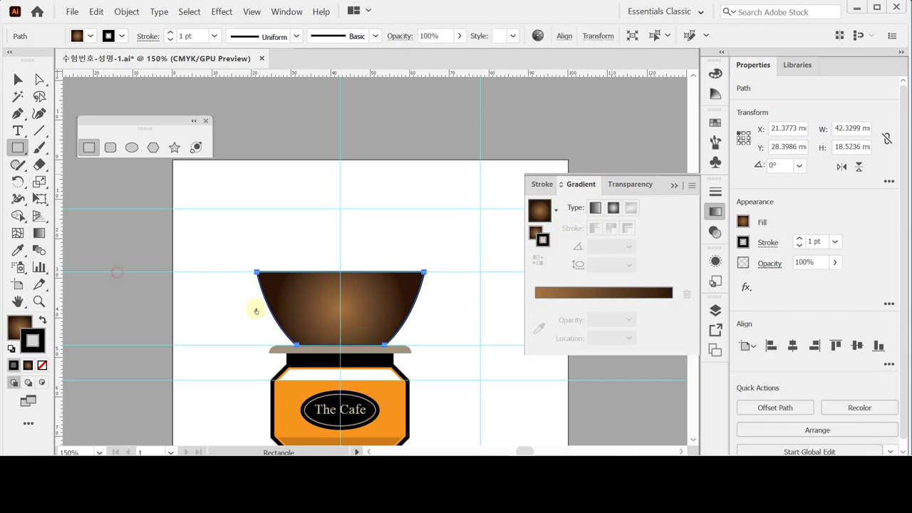
left_click(255, 311)
key("Escape")
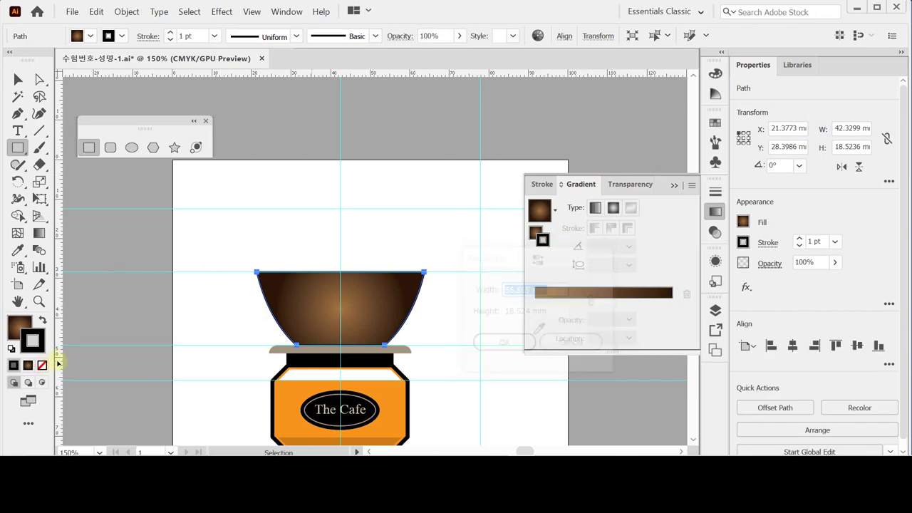
left_click(42, 365)
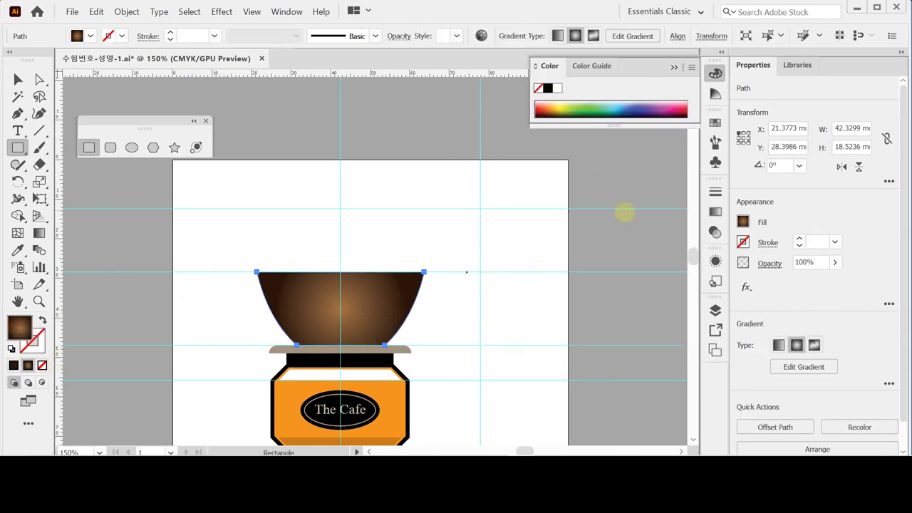
Redirect the bowl's radial gradient to about -33° with its highlight left of centre, and shrink its radius slightly.
left_click(715, 212)
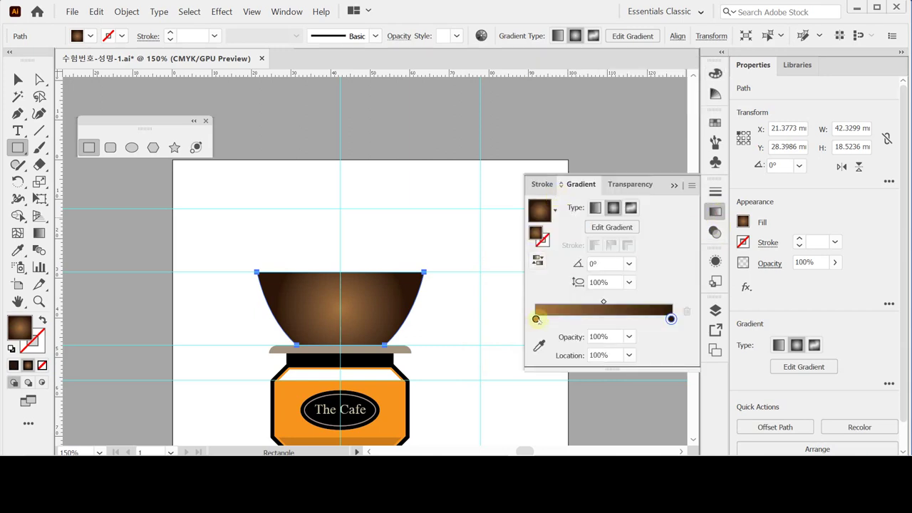
left_click(536, 319)
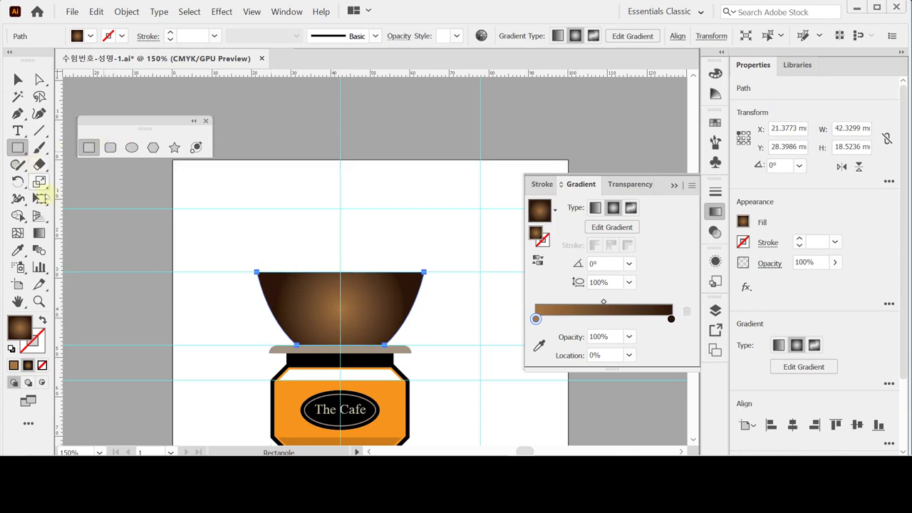
left_click(39, 233)
mouse_move(285, 278)
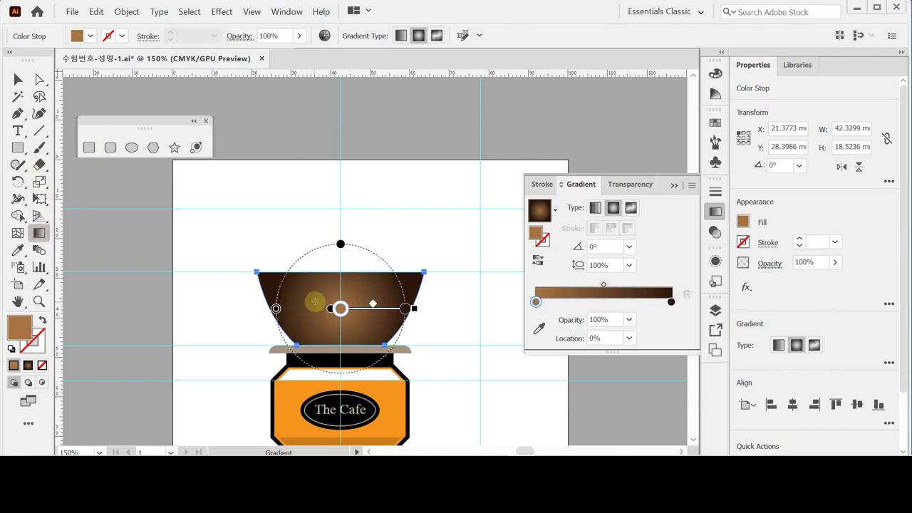
left_click_drag(314, 300, 370, 336)
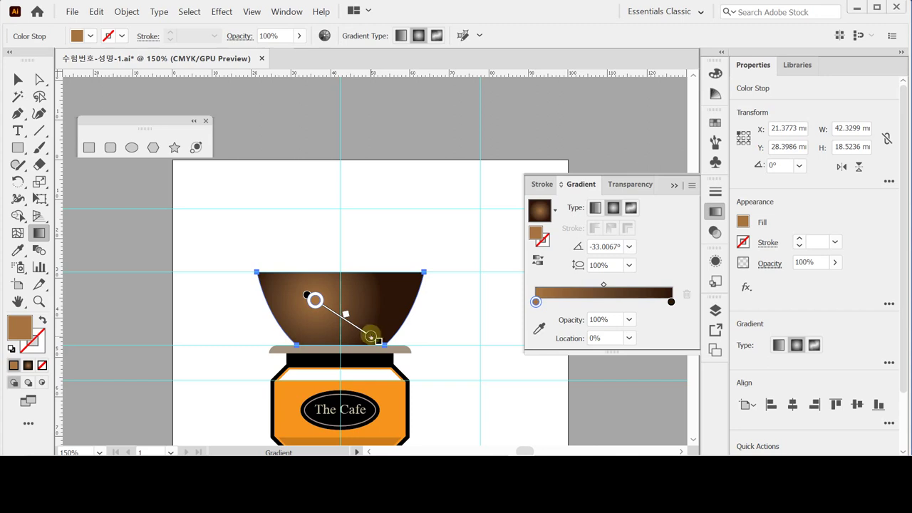
mouse_move(301, 297)
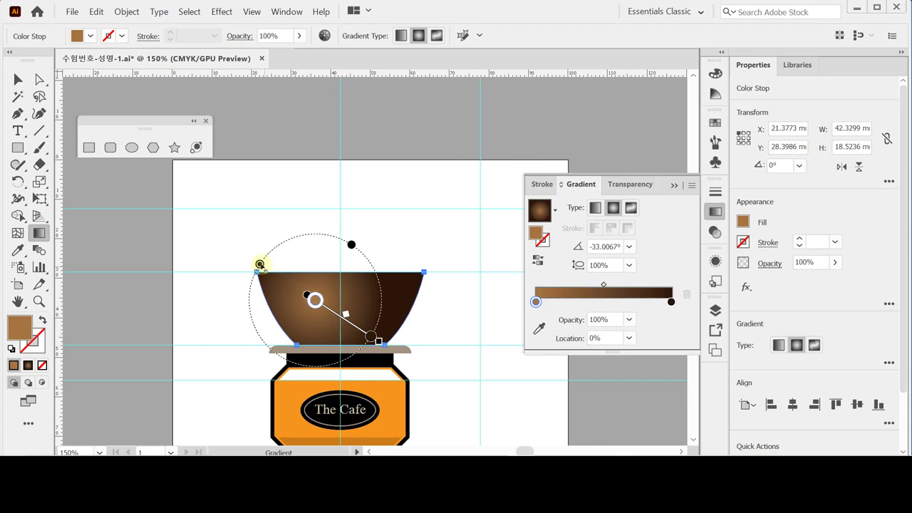
left_click_drag(260, 264, 265, 271)
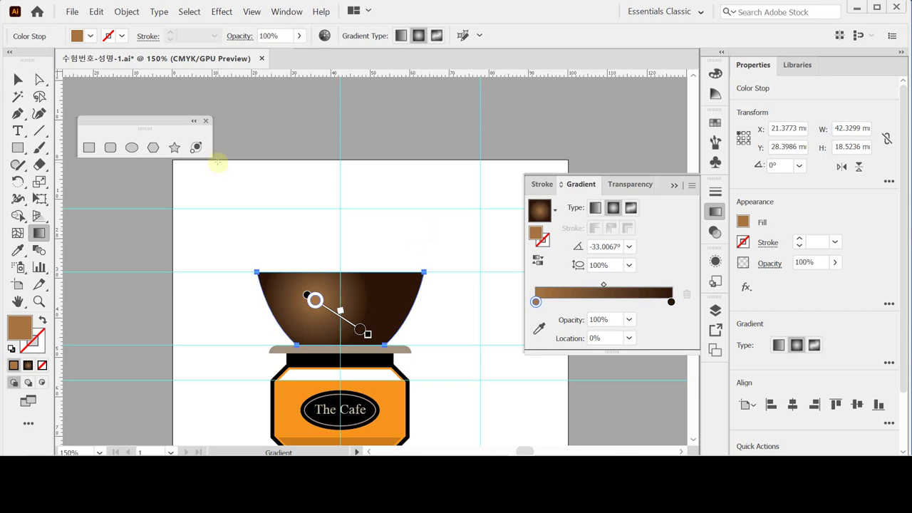
Duplicate the gradient-filled bowl shape horizontally, offsetting the copy about 5 mm to the right.
left_click(18, 79)
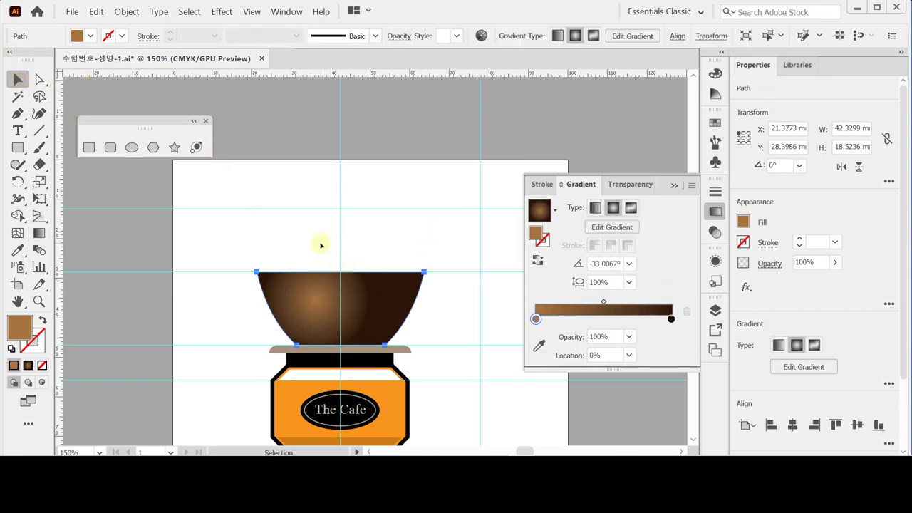
left_click(360, 296)
left_click(360, 296)
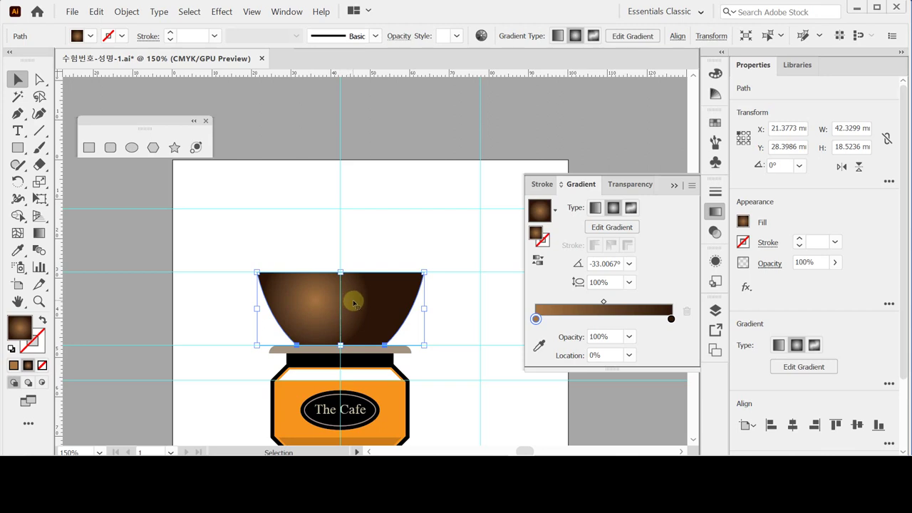
key("space")
left_click_drag(361, 306, 324, 248)
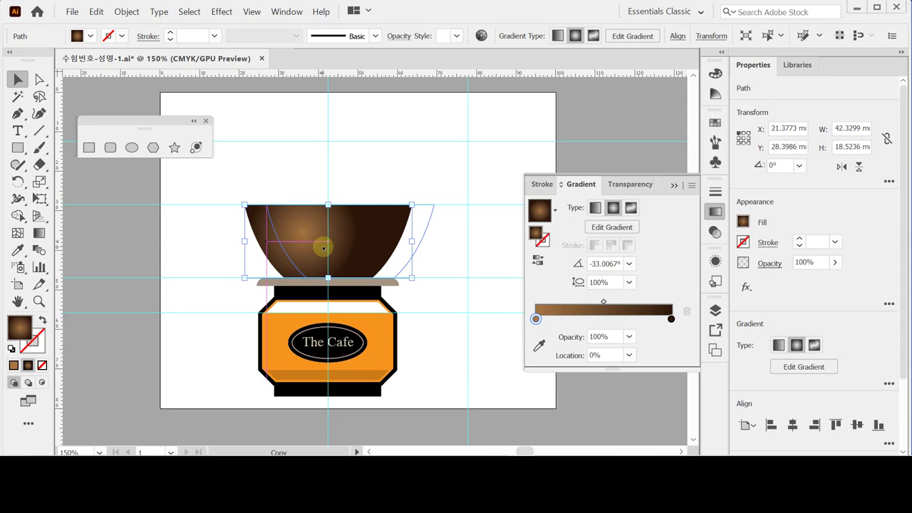
left_click_drag(323, 247, 323, 248)
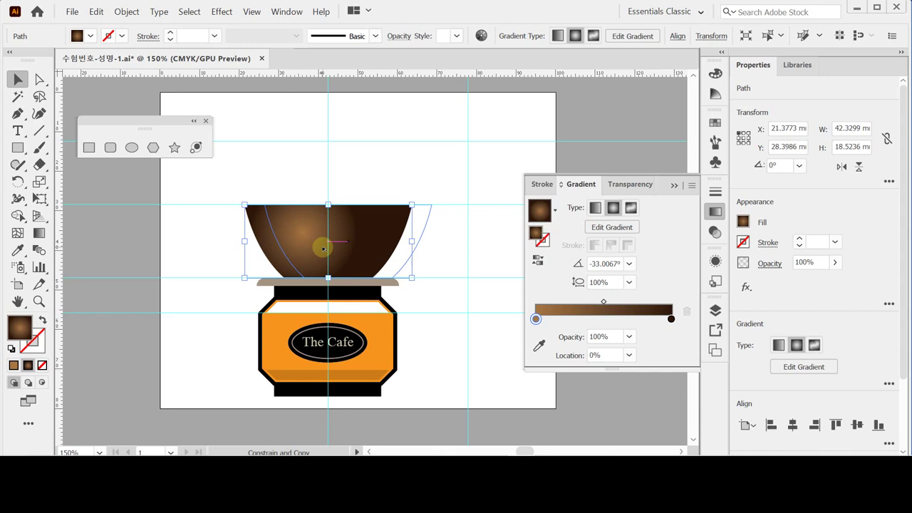
left_click_drag(323, 248, 323, 248)
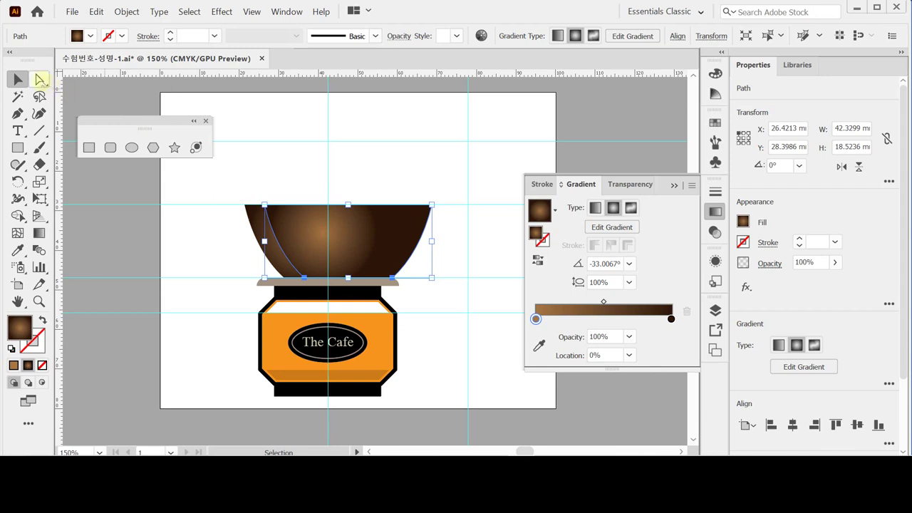
Delete the two right-hand anchor points of the bowl copy, keeping only its left side curve.
left_click(40, 80)
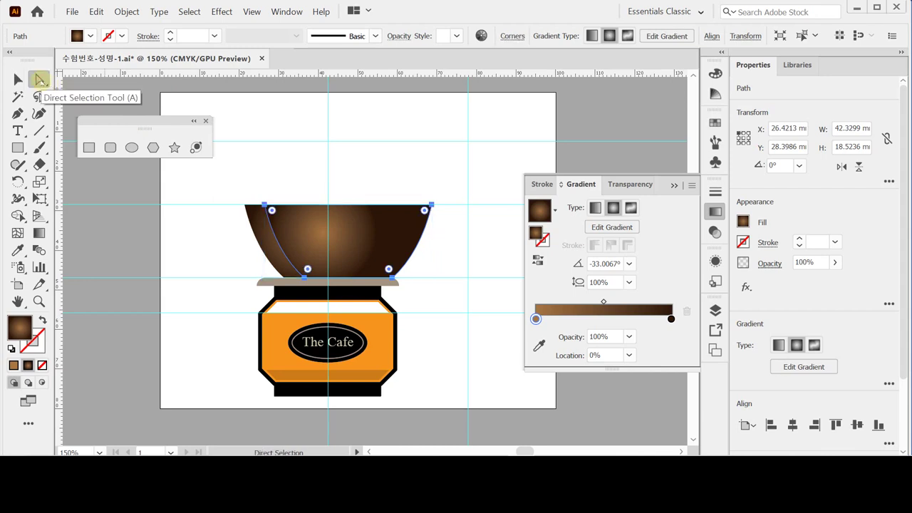
left_click(432, 206)
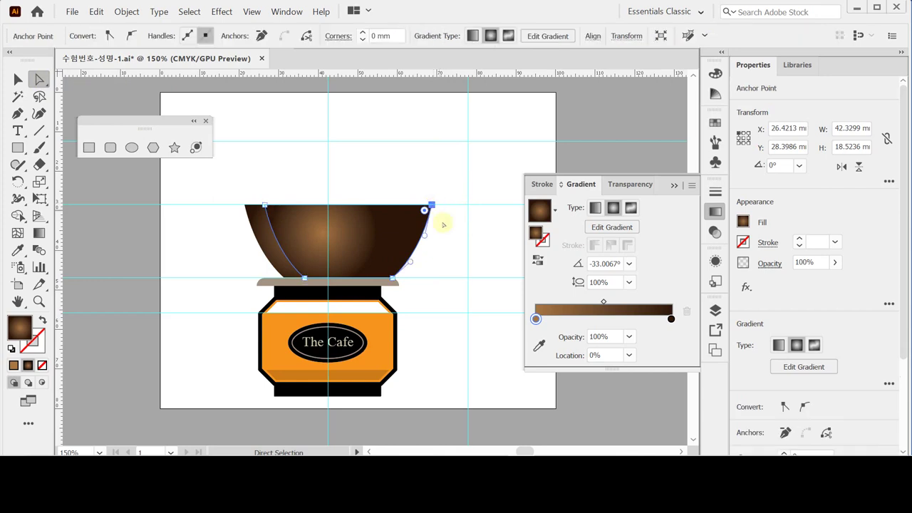
left_click(393, 278, "shift")
key("Delete")
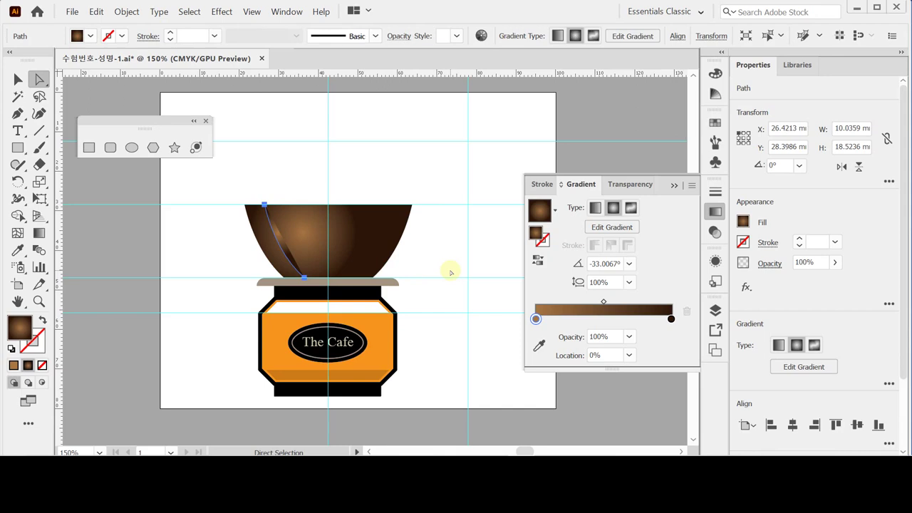
Remove the gradient fill from the open curve on the bowl.
scroll(291, 254, "up", 1)
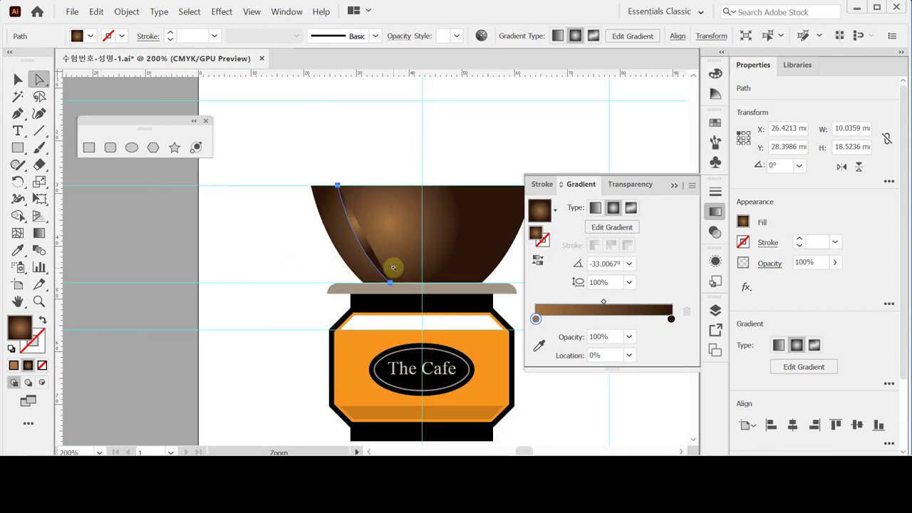
scroll(392, 264, "up", 1)
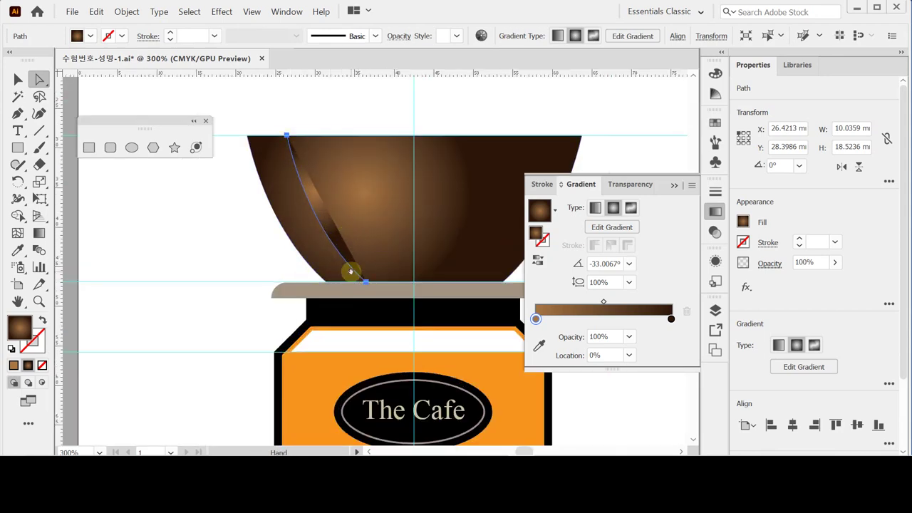
left_click_drag(349, 271, 325, 267)
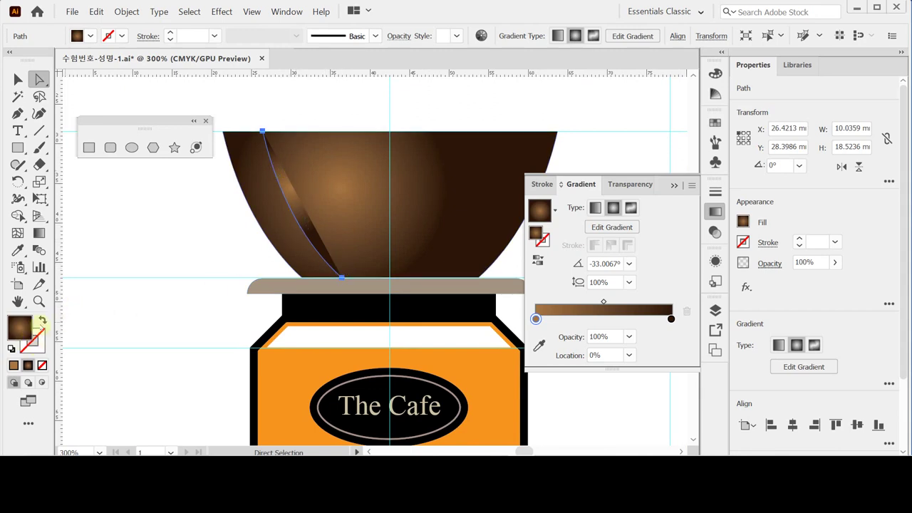
left_click(41, 365)
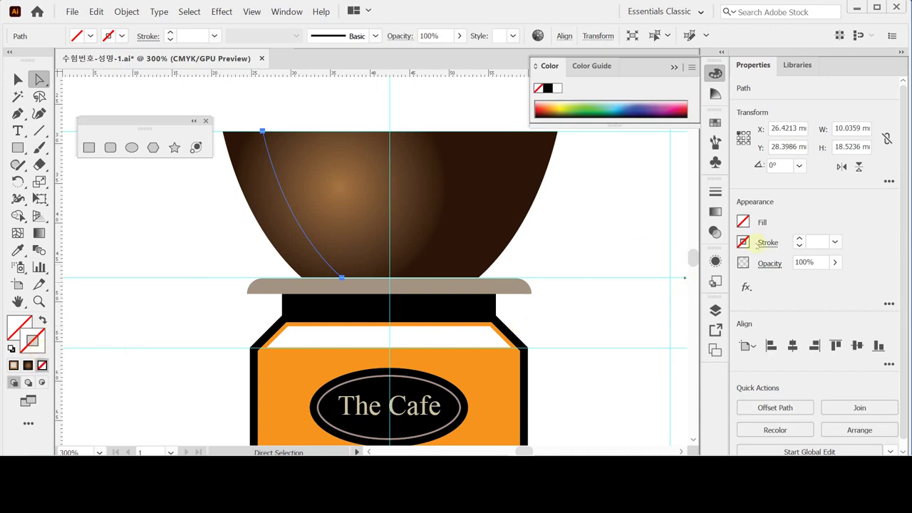
Give the open curve a pale yellow stroke with C 0, M 0, Y 30, K 0.
left_click(764, 244)
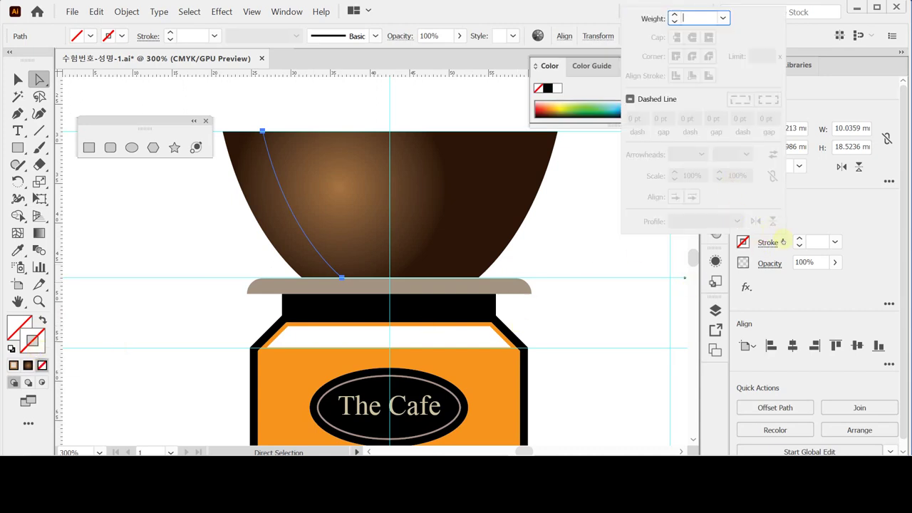
left_click(824, 211)
left_click(742, 243)
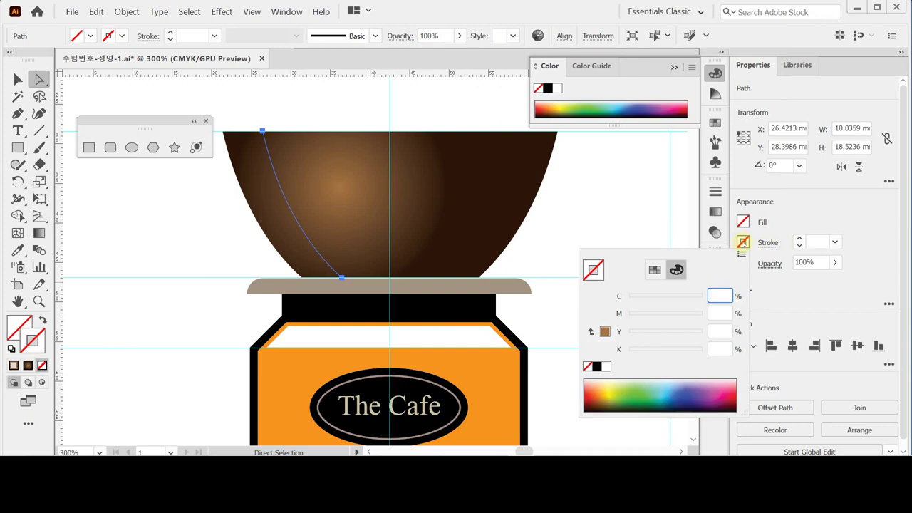
left_click(606, 366)
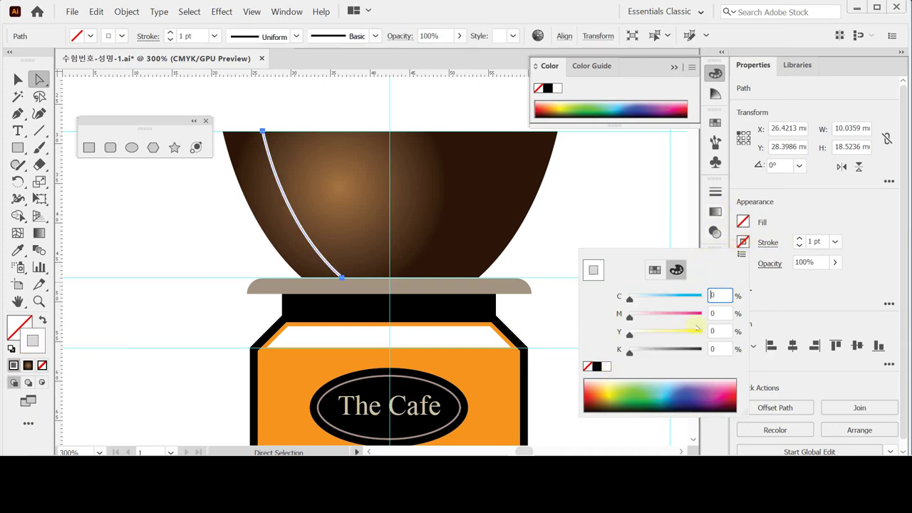
left_click(720, 331)
type("30")
key("Return")
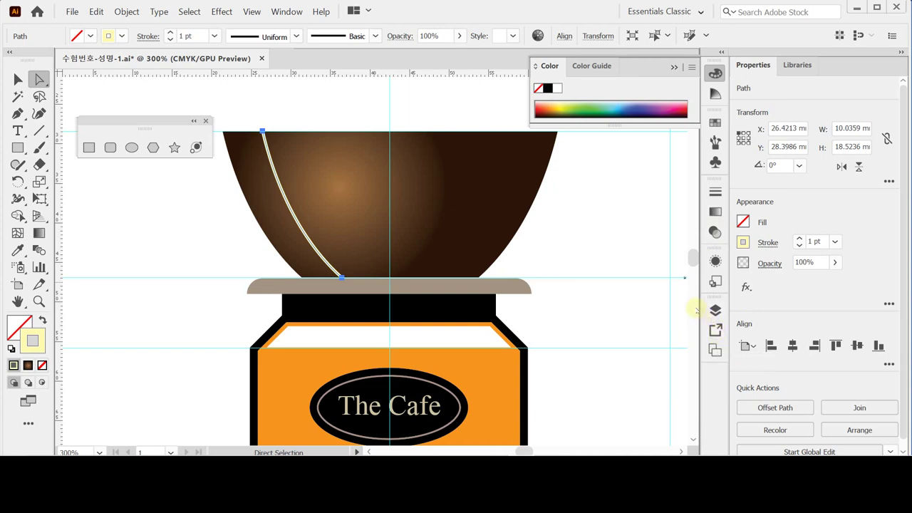
Turn the curve's 1 pt stroke into a dashed line with a 2 pt dash.
left_click(763, 244)
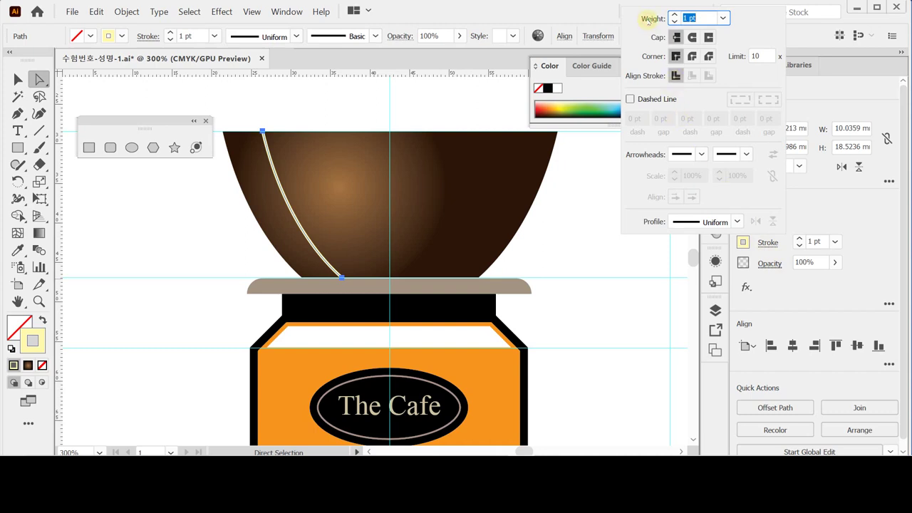
left_click(630, 98)
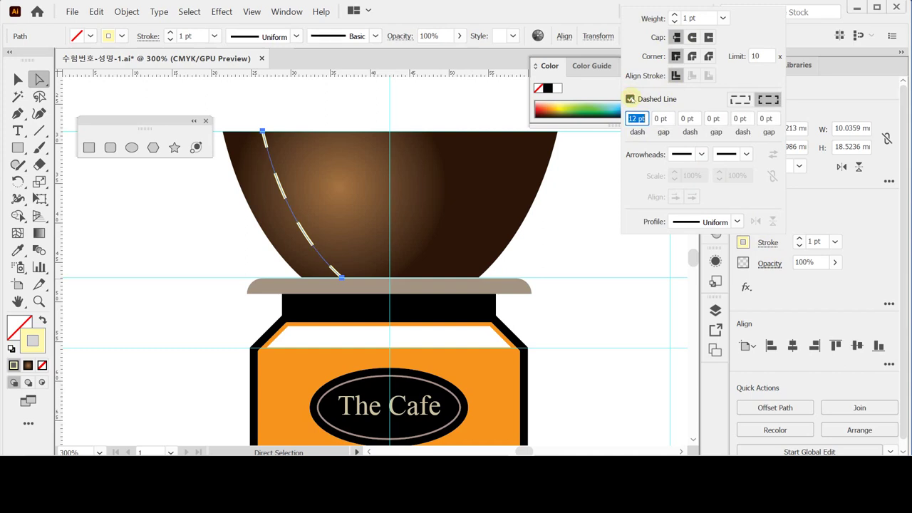
type("2")
key("Return")
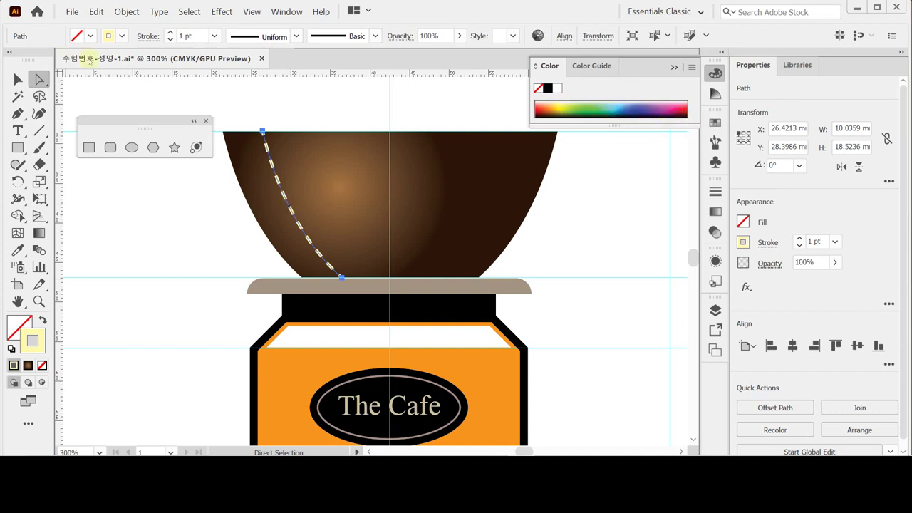
Reflect a copy of the dashed curve across the vertical axis at the bowl's centre guide.
left_click(18, 79)
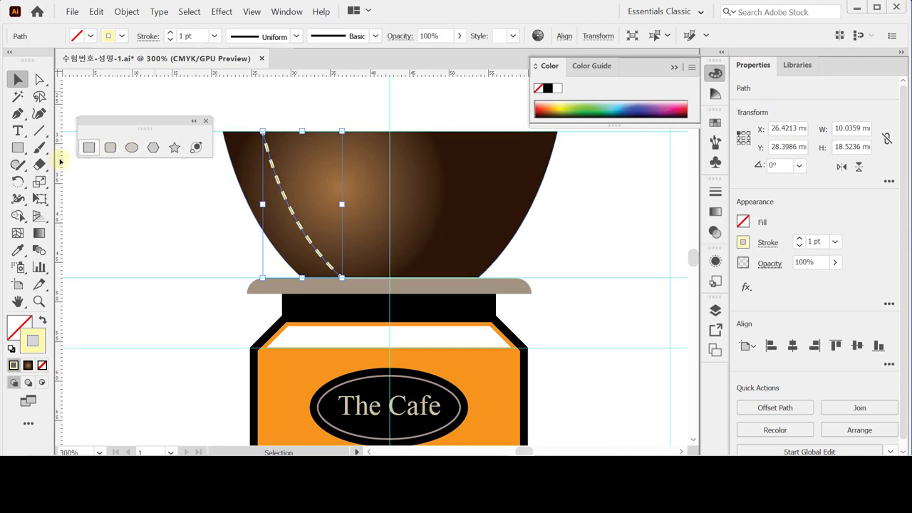
left_click(18, 181)
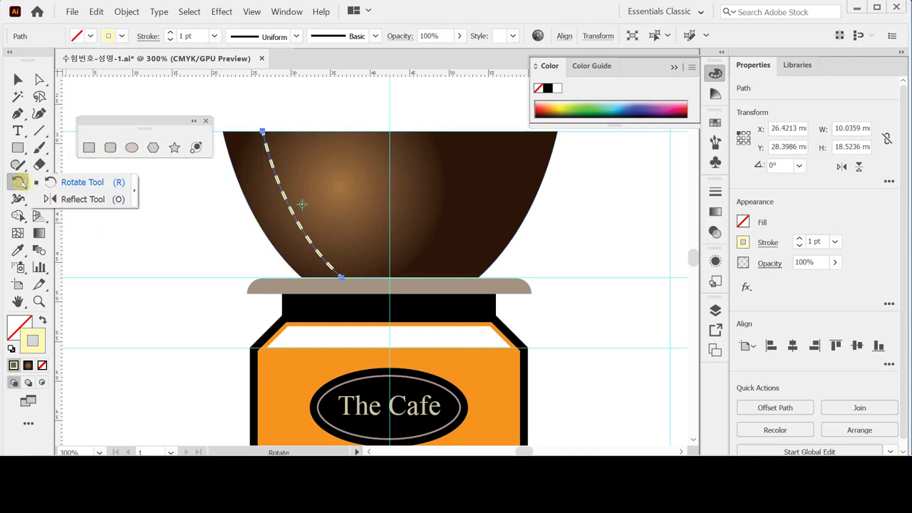
left_click(80, 199)
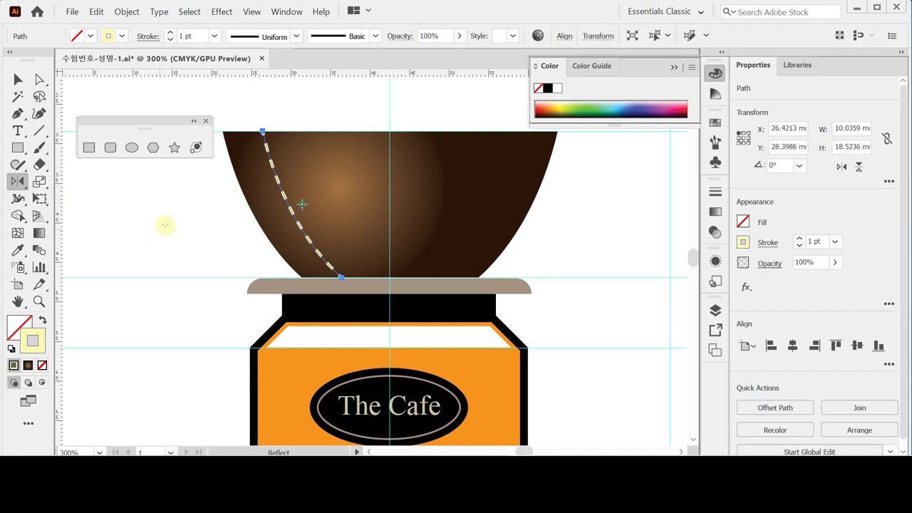
left_click(390, 185, "alt")
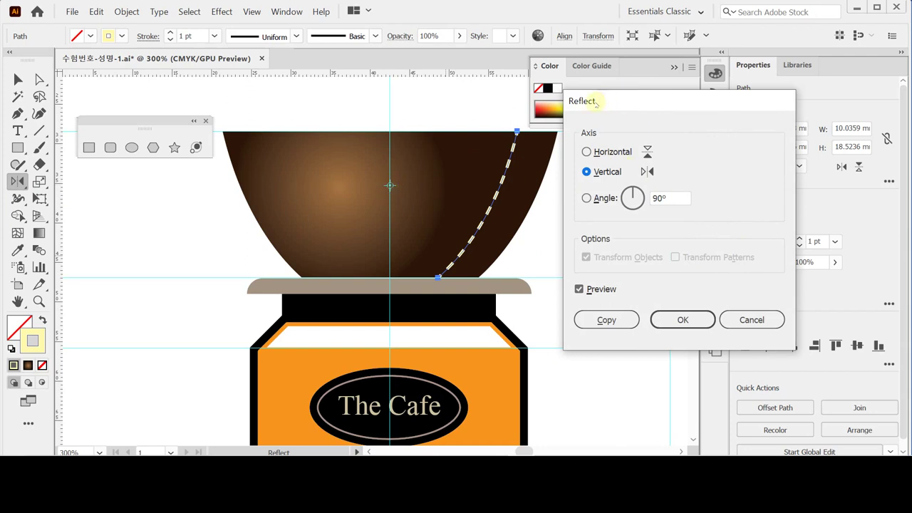
left_click_drag(596, 101, 563, 101)
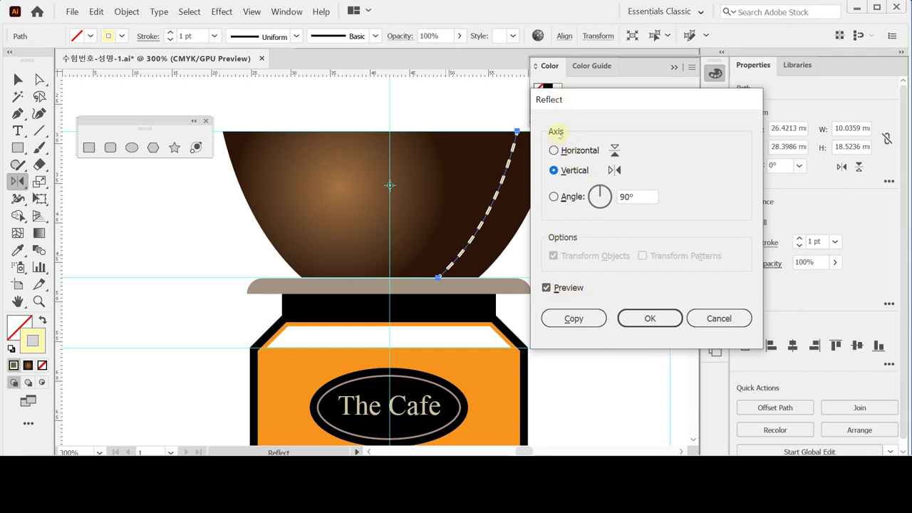
left_click(590, 319)
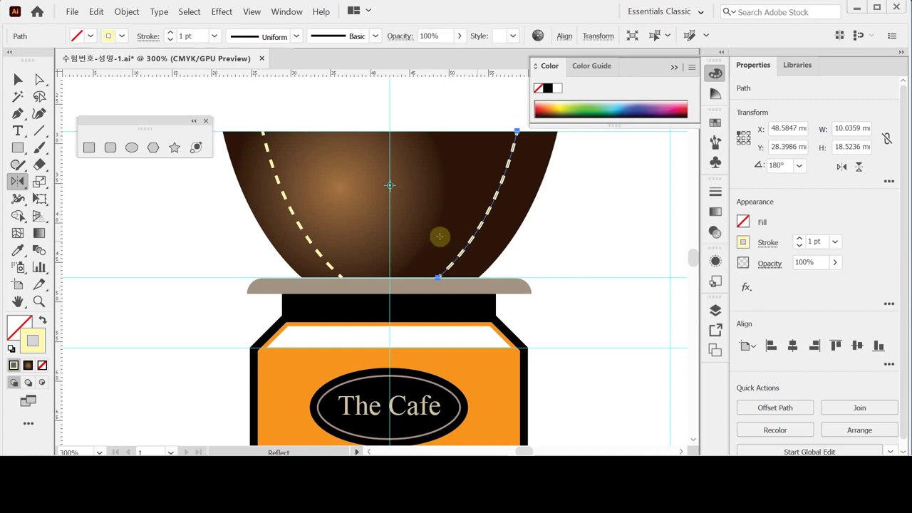
Select both dashed curves on the bowl and make a blend between them.
left_click(281, 163, "ctrl+shift")
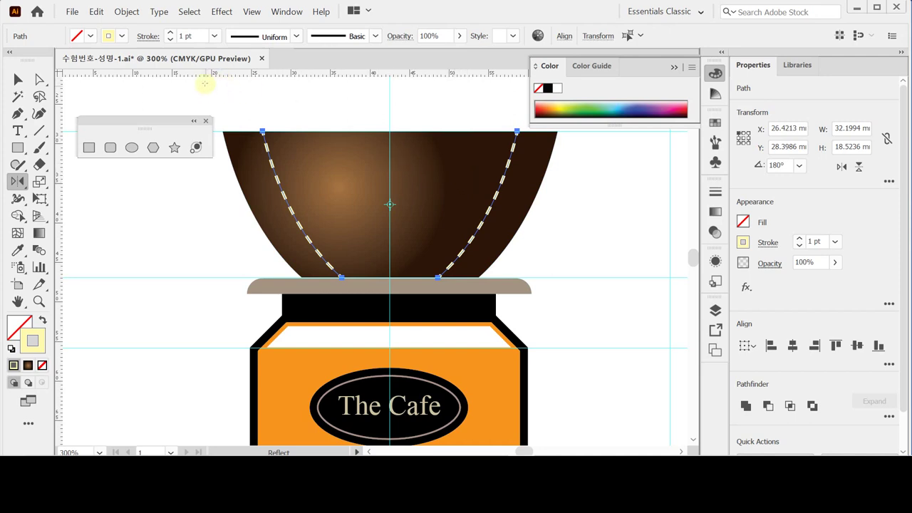
left_click(126, 12)
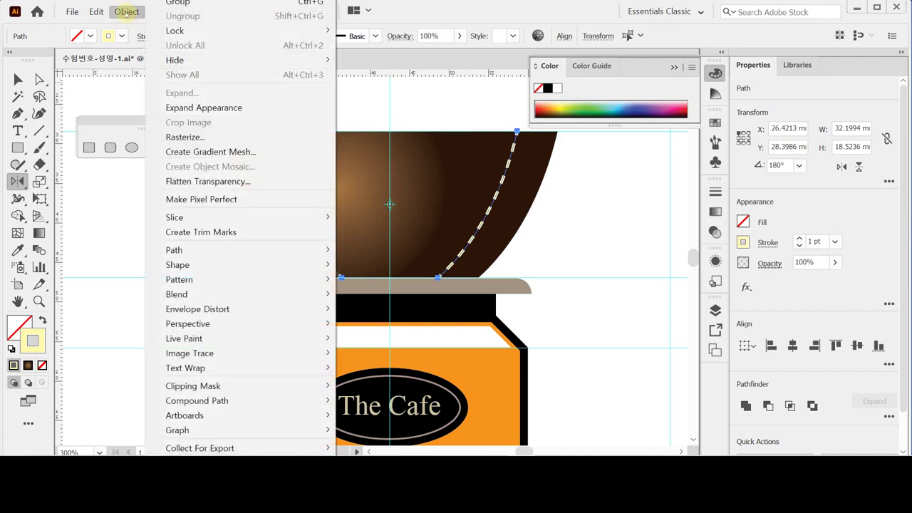
mouse_move(255, 295)
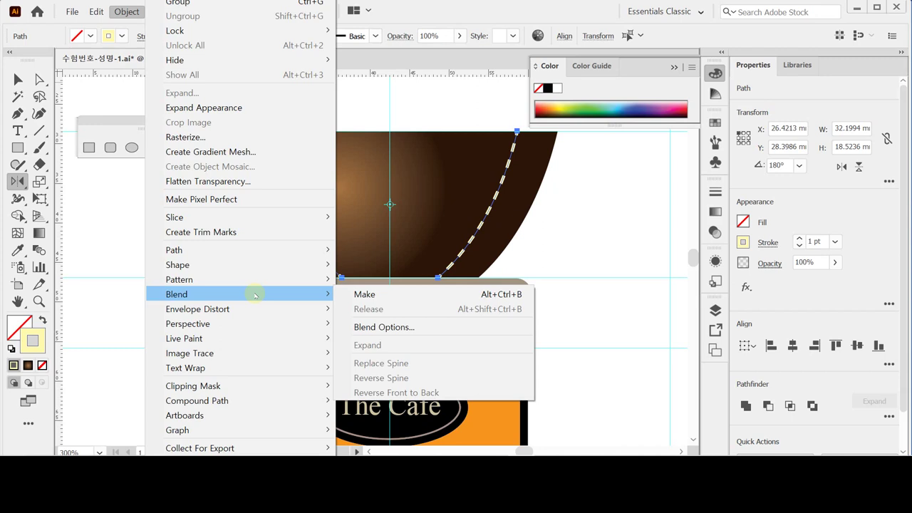
left_click(356, 294)
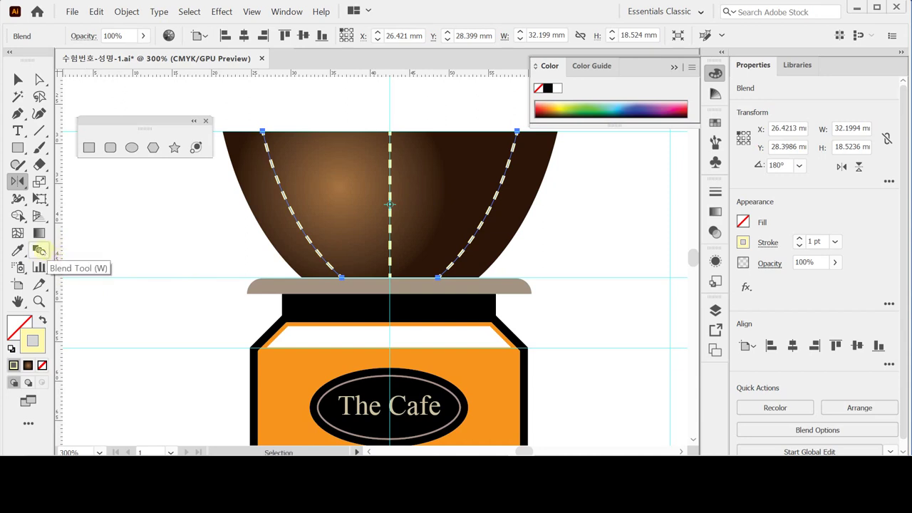
Set the dashed-line blend's spacing to Specified Steps with 2 steps.
double_click(39, 250)
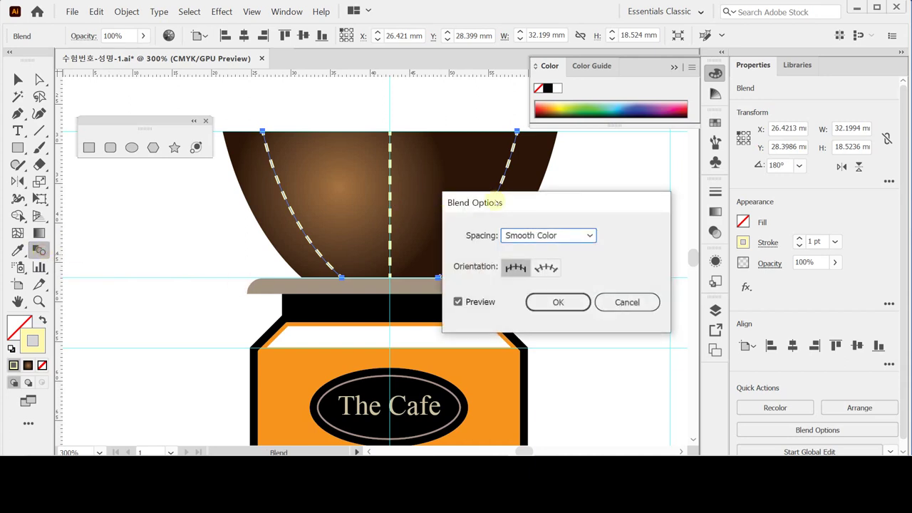
left_click_drag(497, 203, 556, 206)
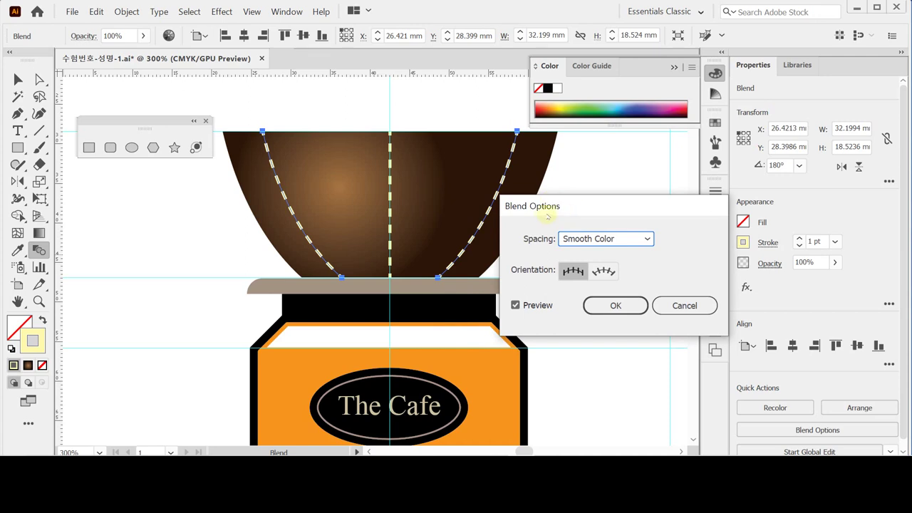
left_click(647, 239)
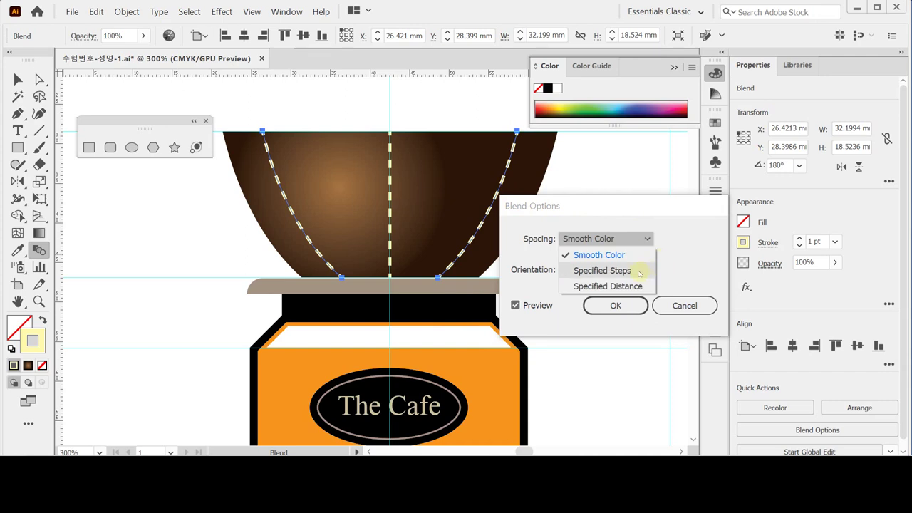
left_click(640, 271)
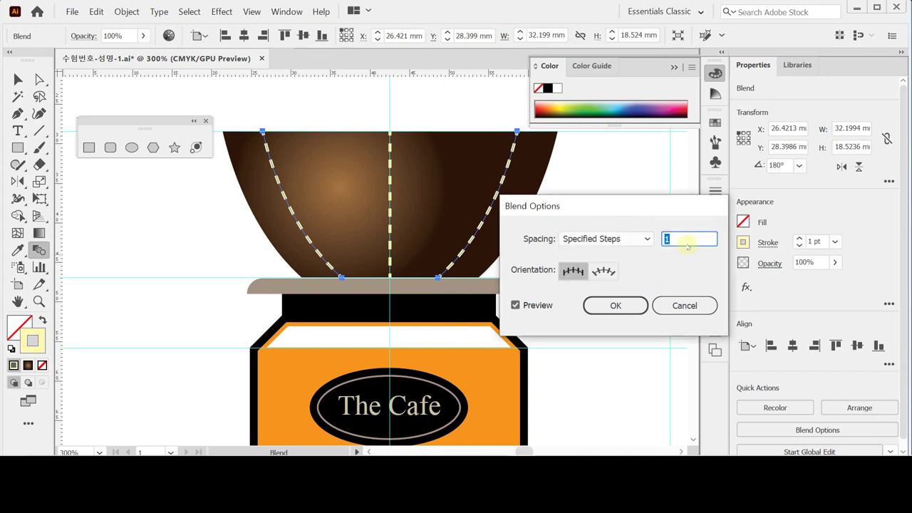
type("2")
key("Tab")
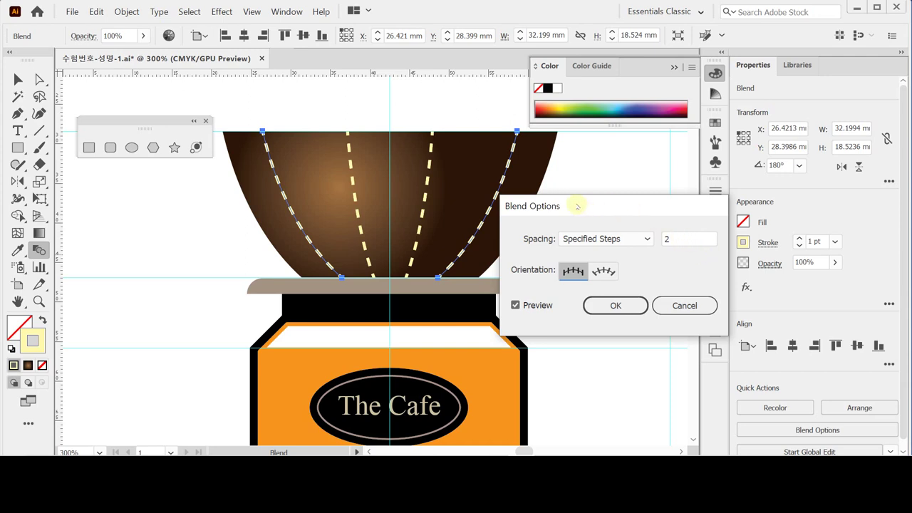
left_click(615, 305)
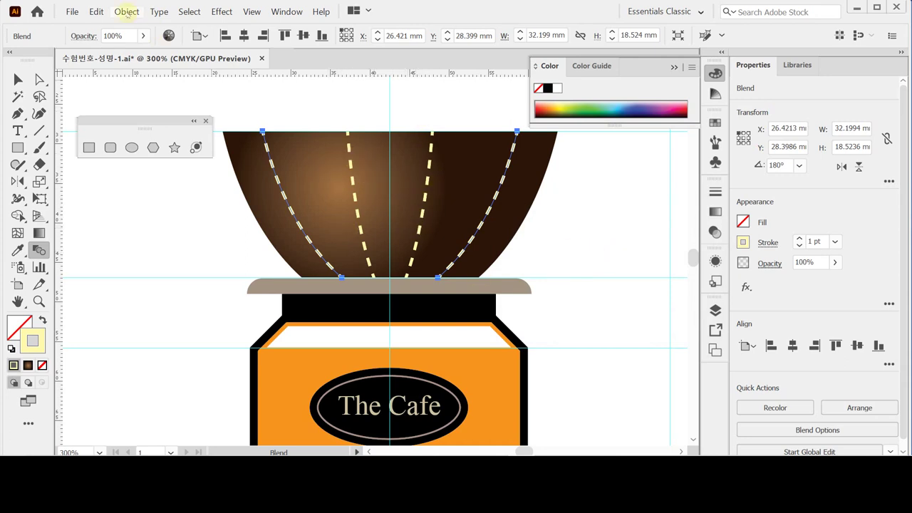
Expand the dashed-line blend on the bowl into separate curves.
left_click(126, 12)
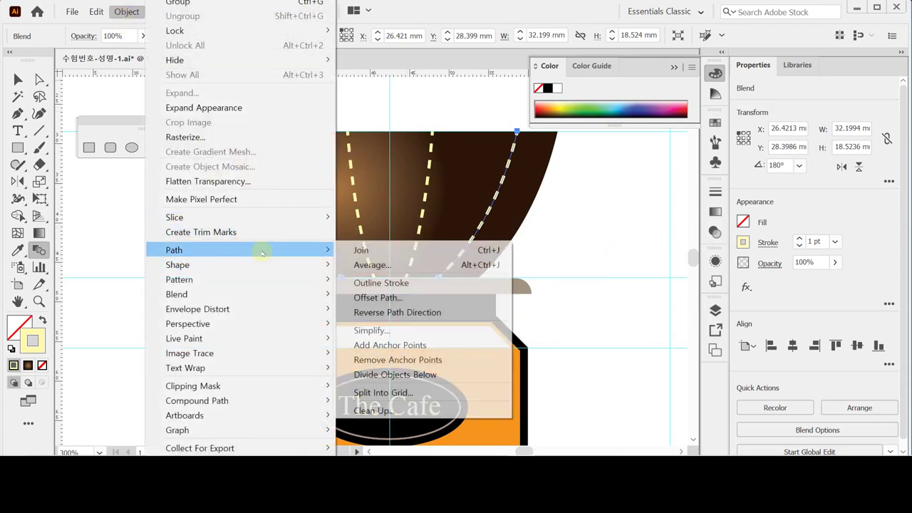
mouse_move(264, 294)
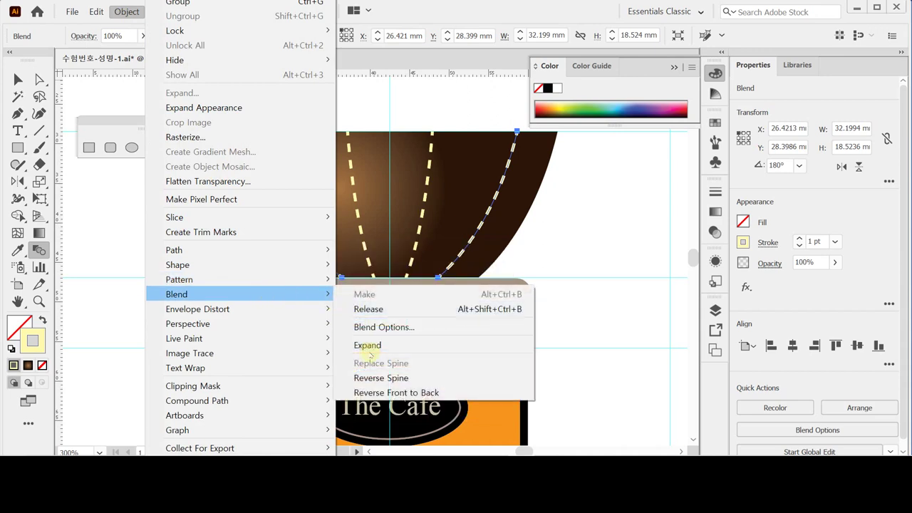
left_click(368, 346)
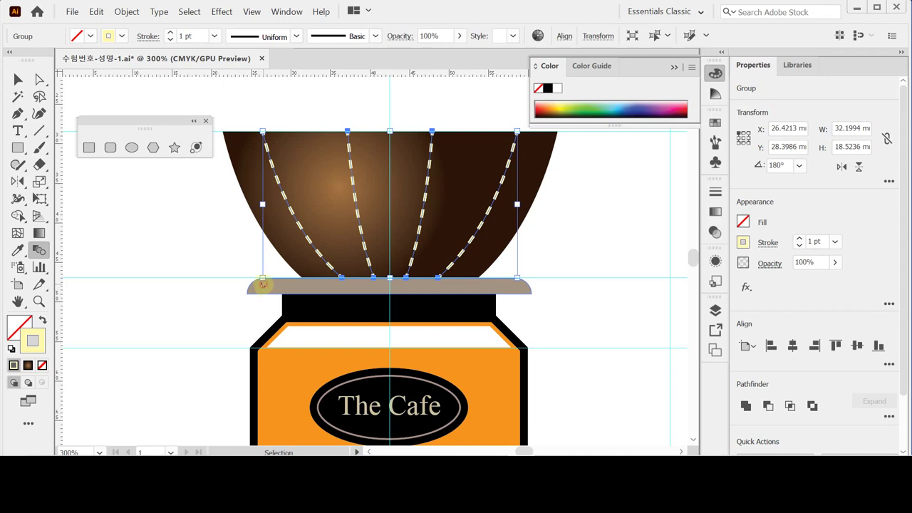
Reflect a copy of the grey-brown plate under the bowl across the horizontal axis, using a point on the centre guide as origin.
left_click(16, 78)
left_click(253, 292)
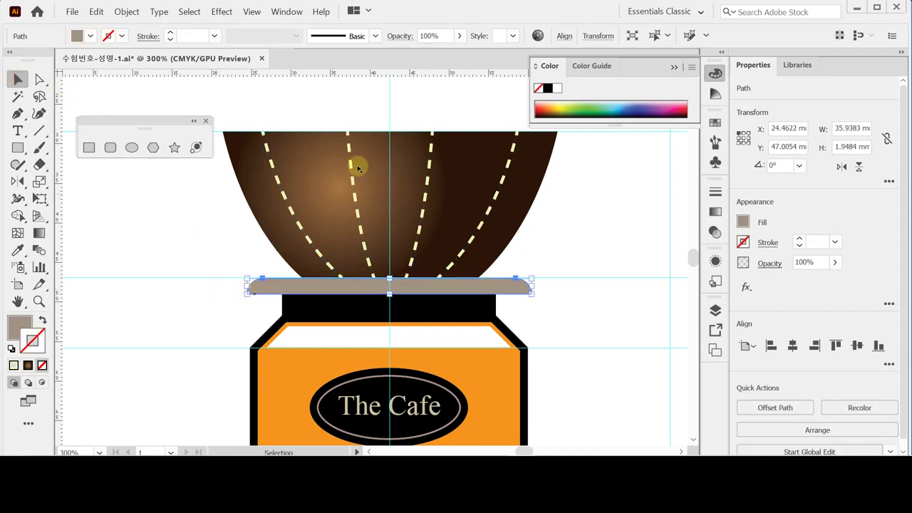
left_click_drag(377, 152, 376, 198)
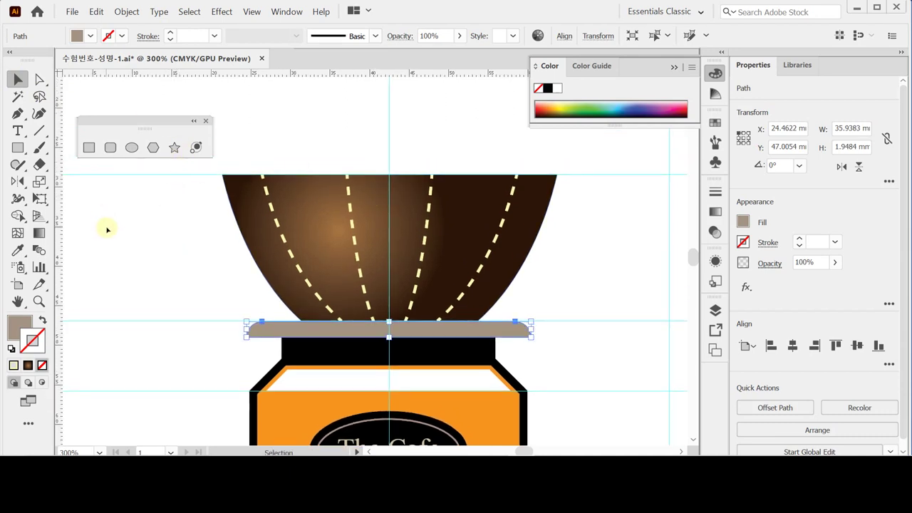
left_click(18, 181)
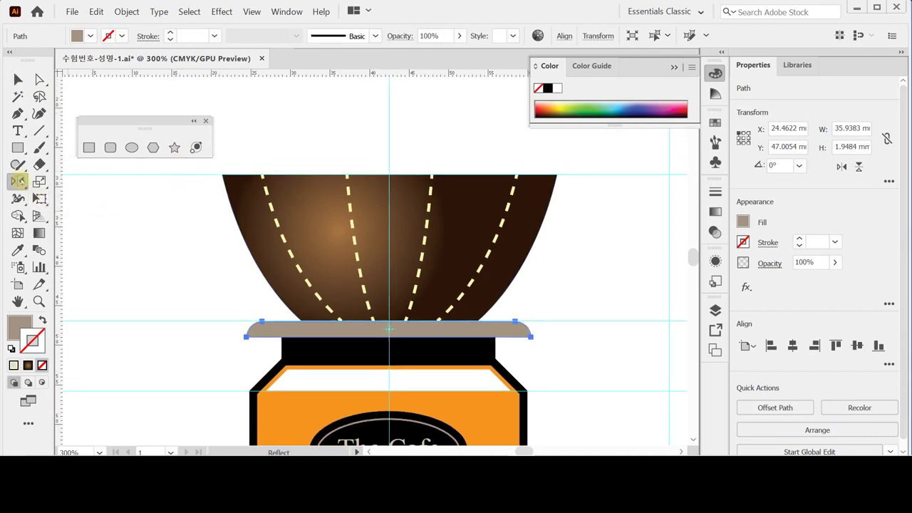
left_click(389, 251, "alt")
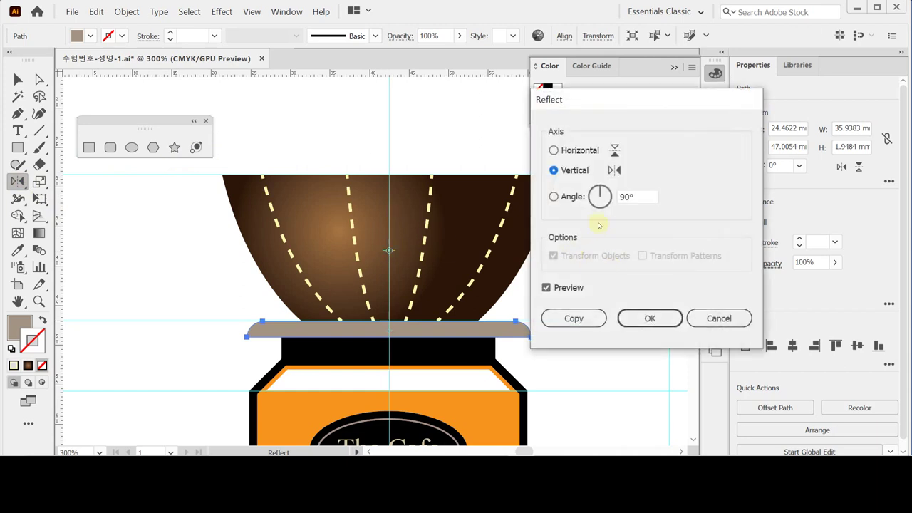
left_click(555, 150)
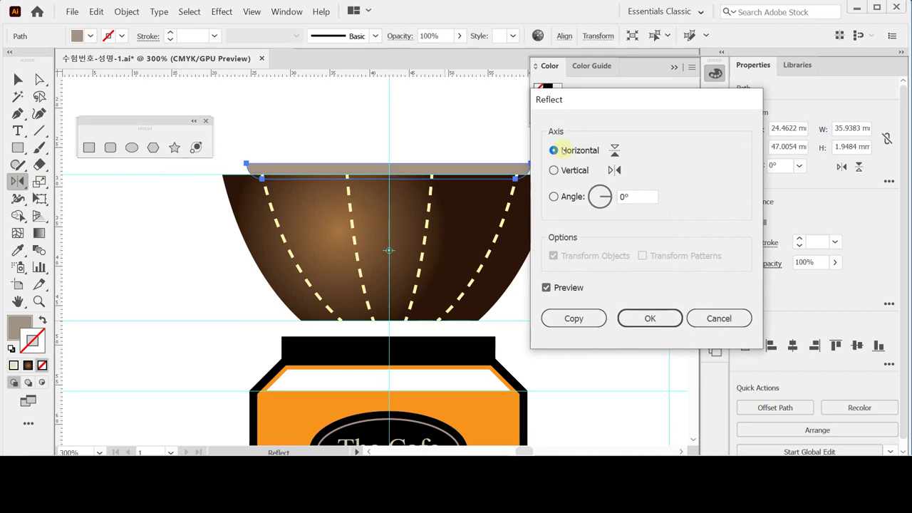
left_click(581, 318)
Nudge the reflected plate up until it rests on the bowl's top edge.
key("Up")
key("Up")
key("Up")
key("Up")
key("Up")
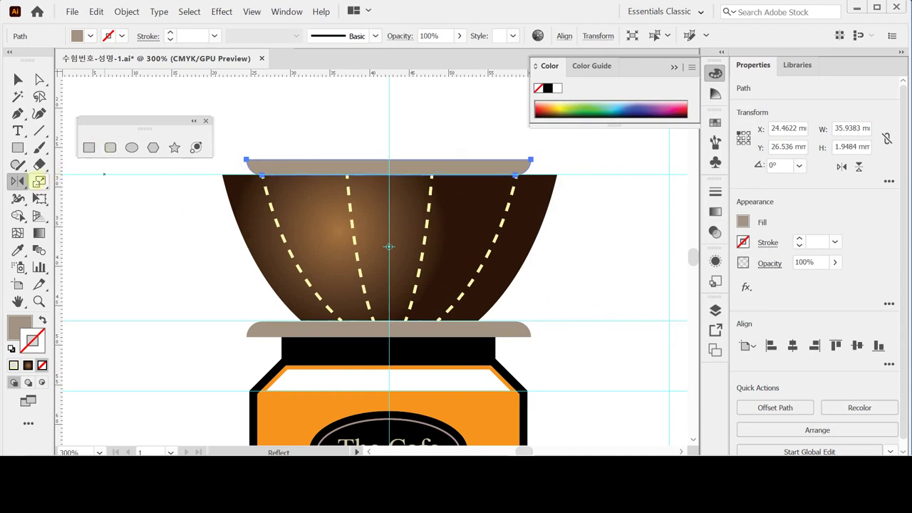
Scale the upper plate non-uniformly to 135% horizontally and 100% vertically.
double_click(38, 182)
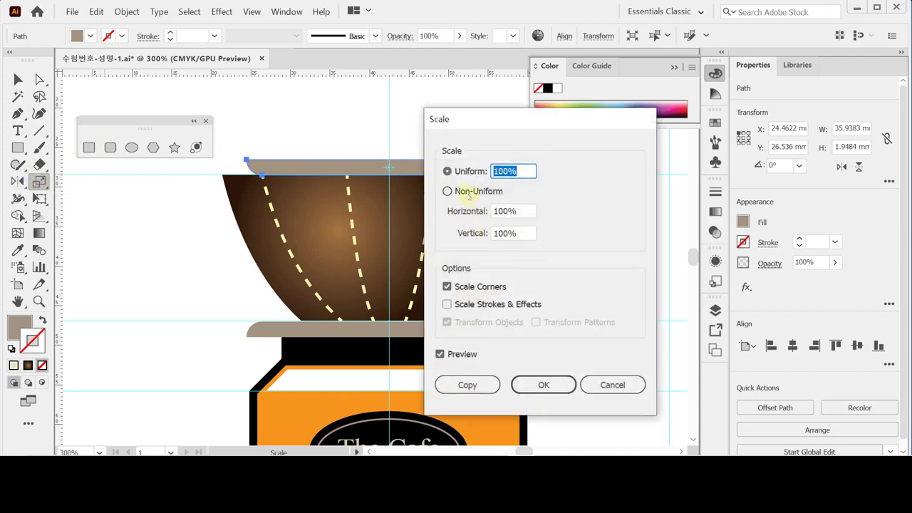
left_click(466, 191)
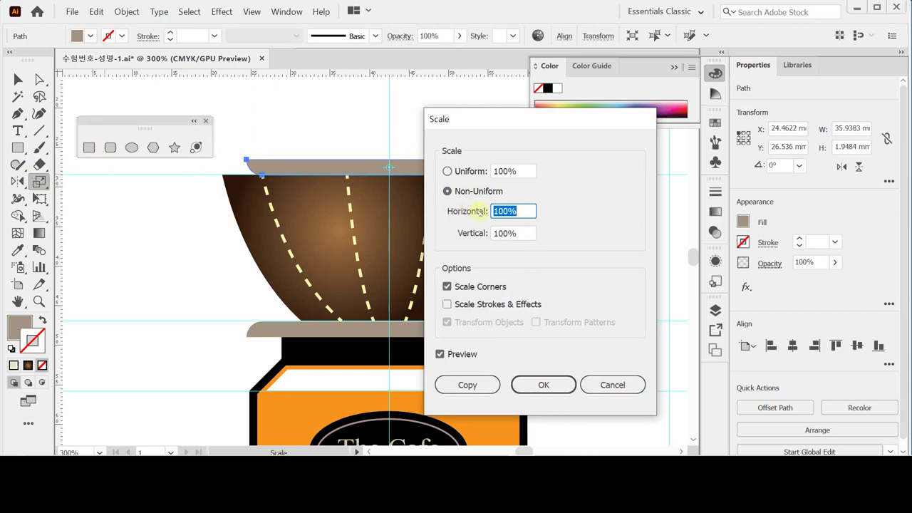
type("135")
key("Tab")
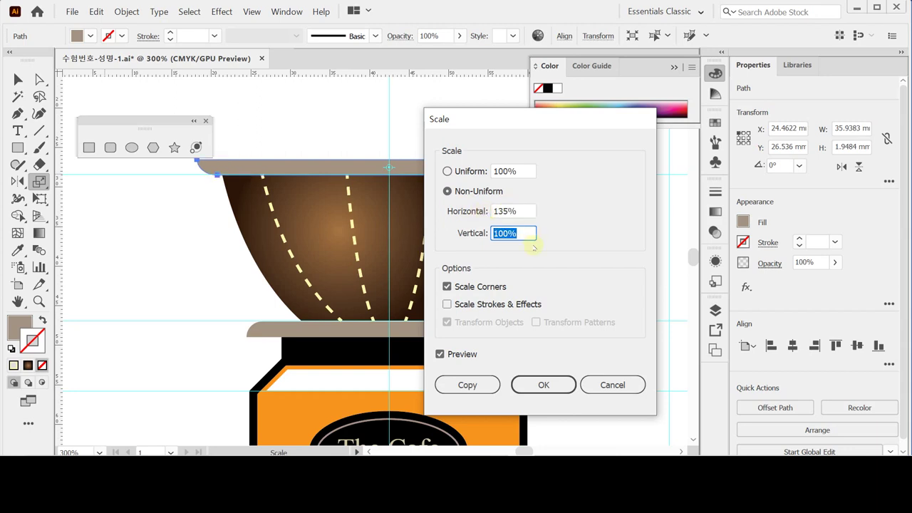
left_click(540, 383)
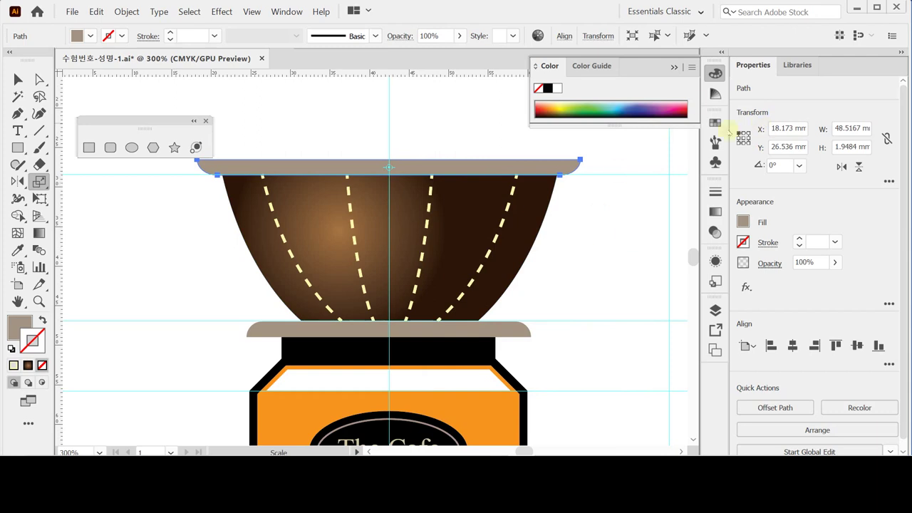
Set the upper plate's fill colour to C 20, M 20, Y 40, K 0.
left_click(744, 221)
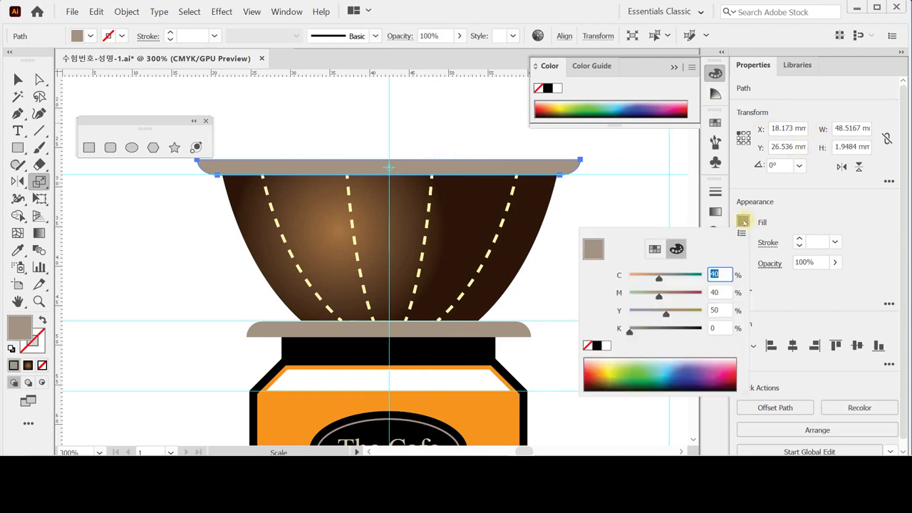
left_click(727, 275)
type("20")
key("Tab")
type("20")
key("Tab")
type("40")
key("Return")
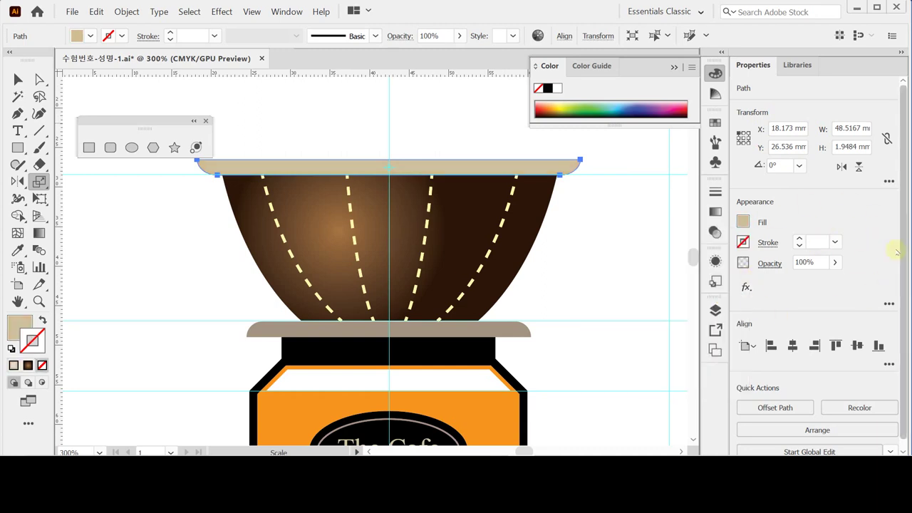
left_click(743, 222)
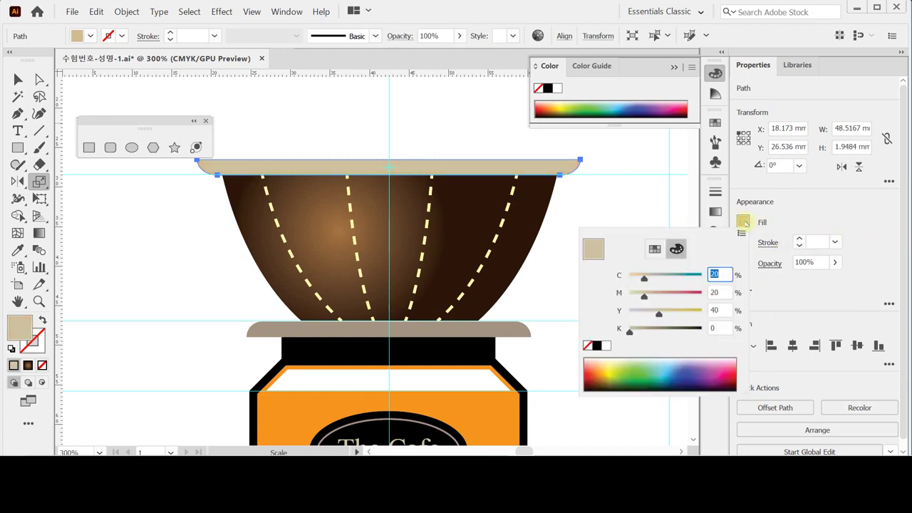
left_click(744, 223)
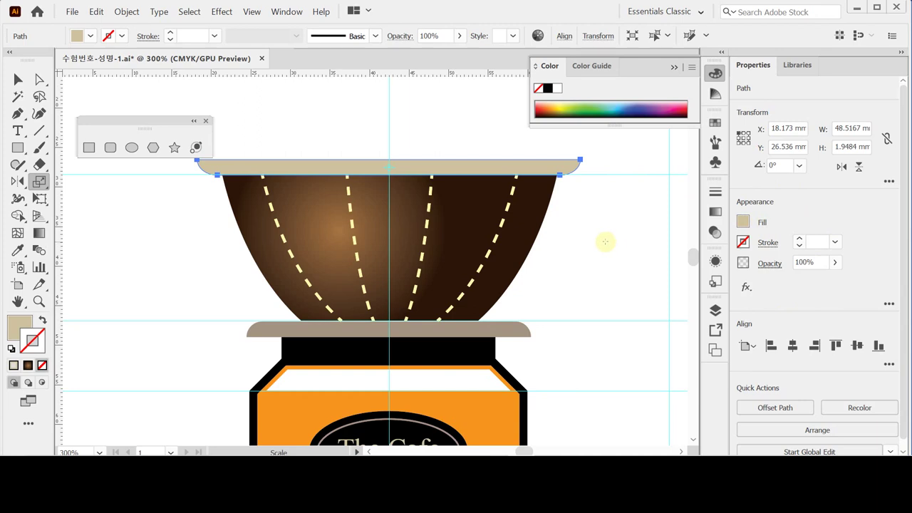
scroll(605, 249, "up", 1)
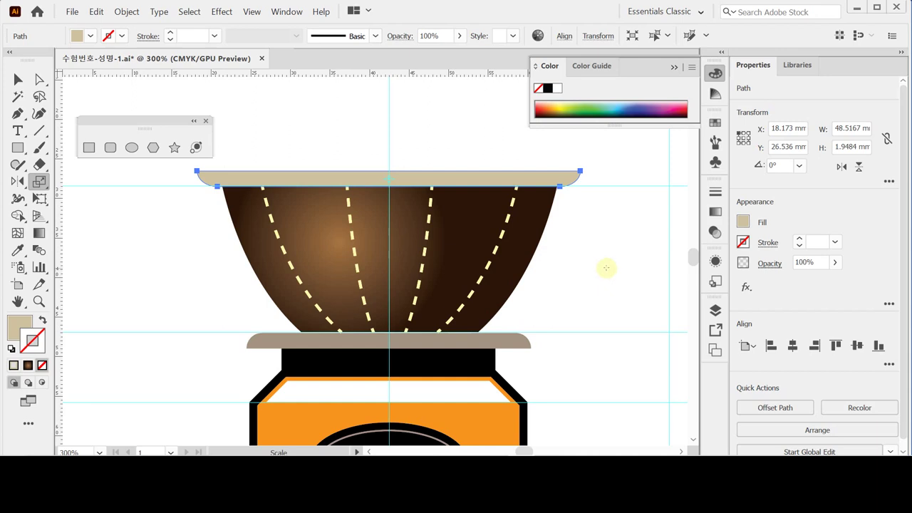
key("space")
left_click_drag(491, 171, 456, 240)
left_click_drag(491, 190, 471, 206)
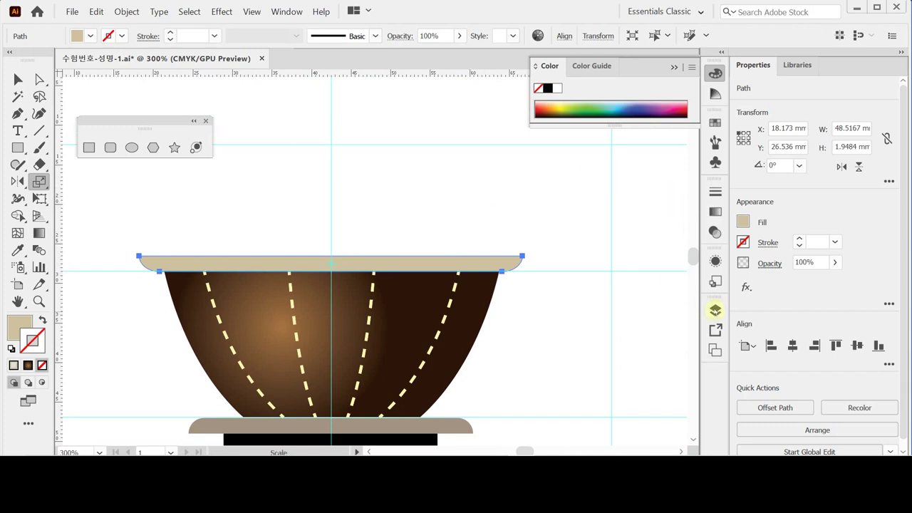
left_click(715, 310)
left_click(716, 310)
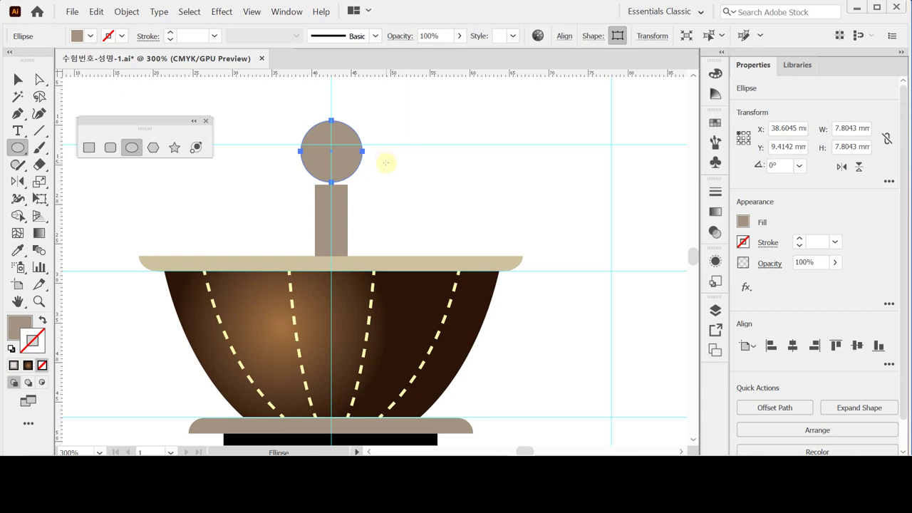
Draw a rectangle about 12.4 x 2 mm across the bottom of the circle above the stem and subtract it from the circle.
left_click(88, 147)
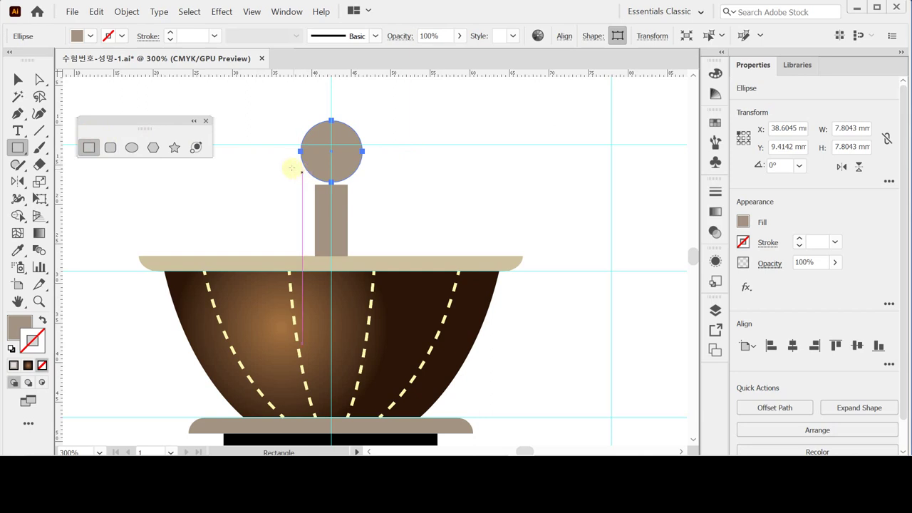
left_click_drag(283, 168, 382, 181)
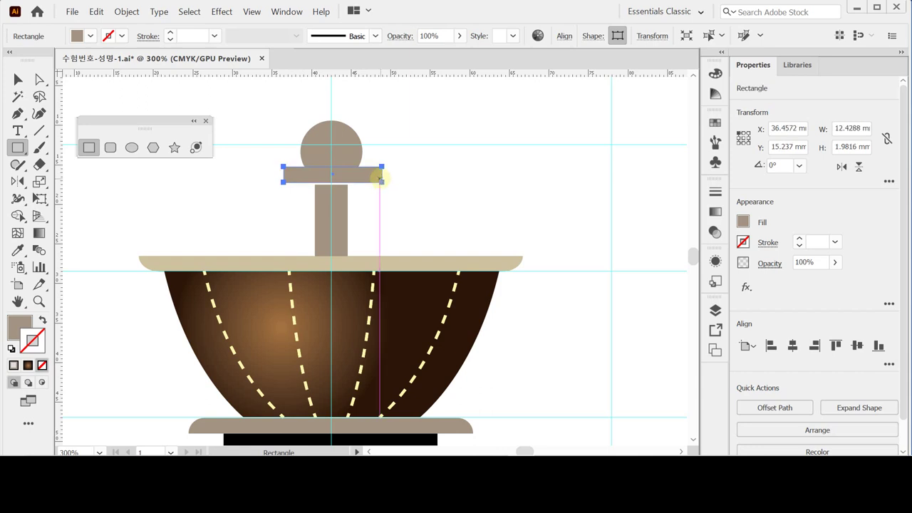
left_click(334, 131, "ctrl+shift")
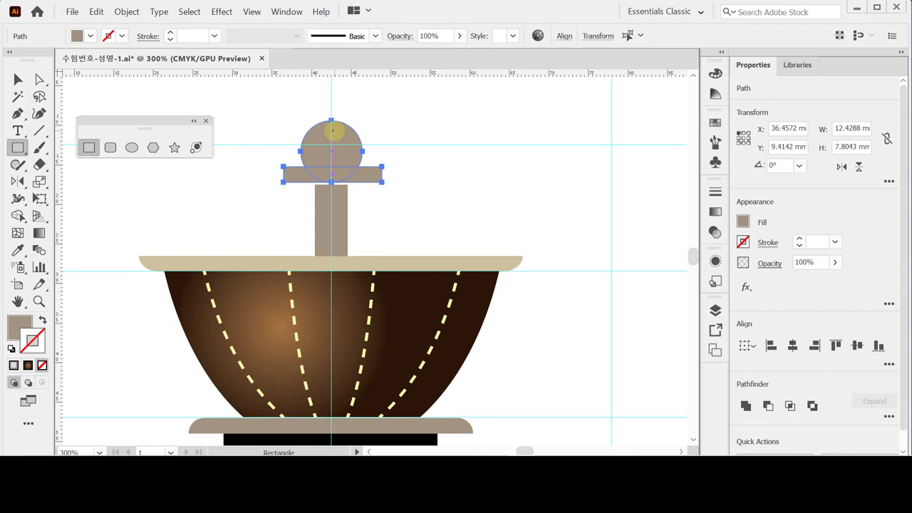
left_click(768, 406)
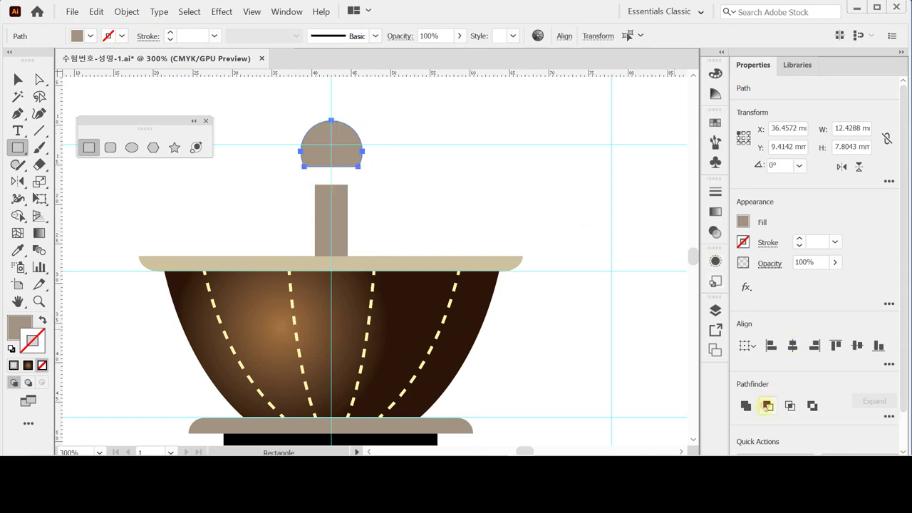
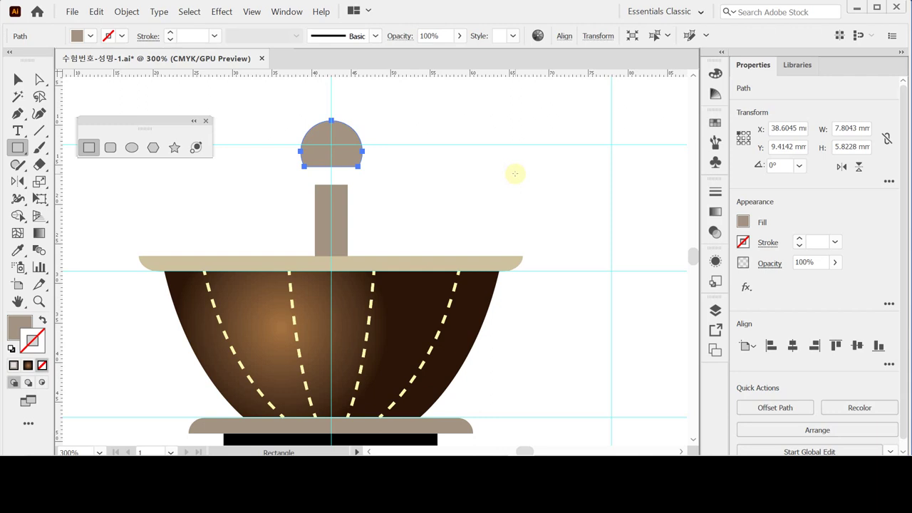
Undo the last change to the dome and duplicate it twice to its right, the second copy overlapping the first by an offset of about 1.2 mm.
key("ctrl")
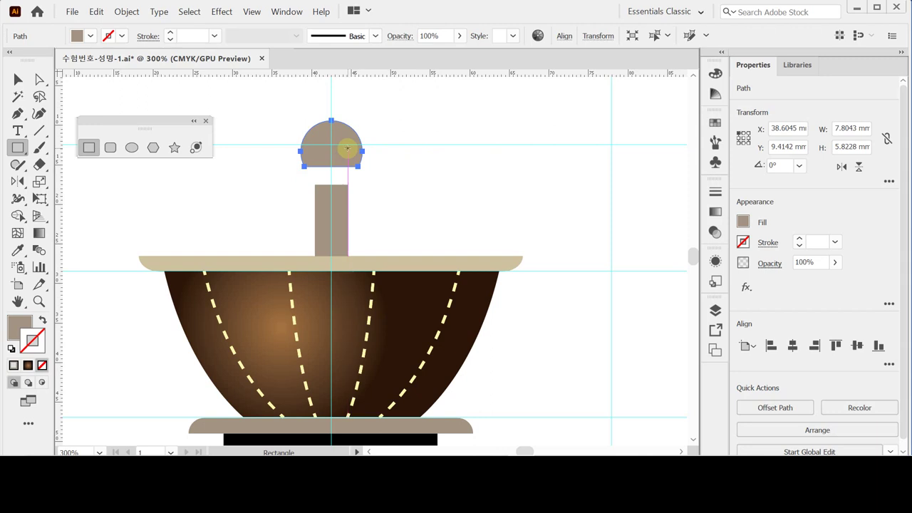
key("ctrl+z")
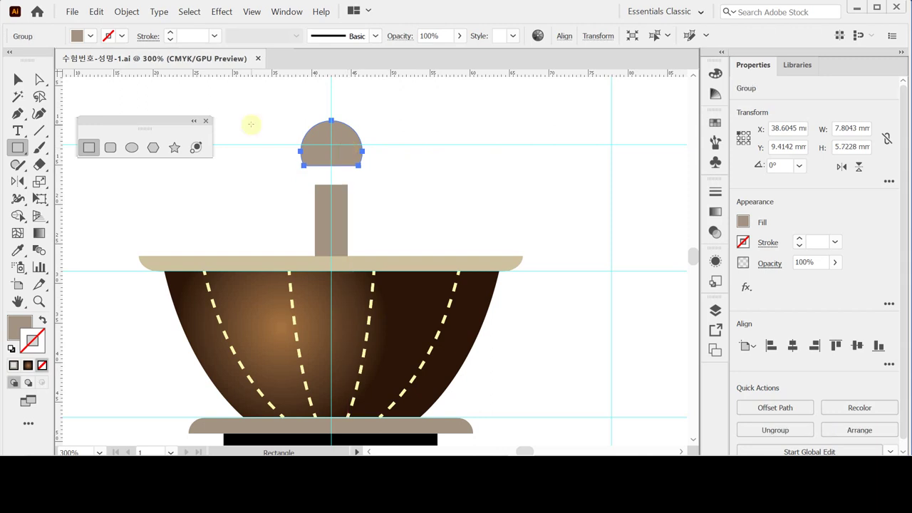
left_click(18, 79)
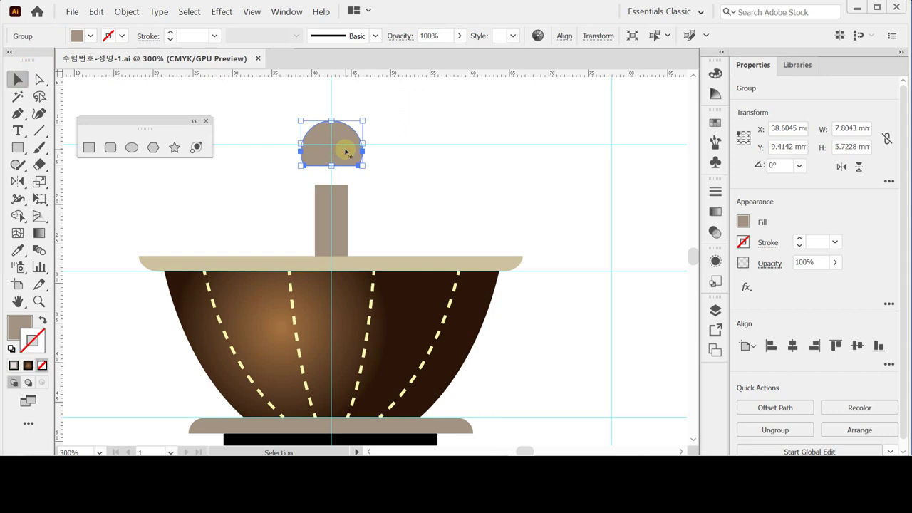
left_click_drag(345, 151, 442, 153)
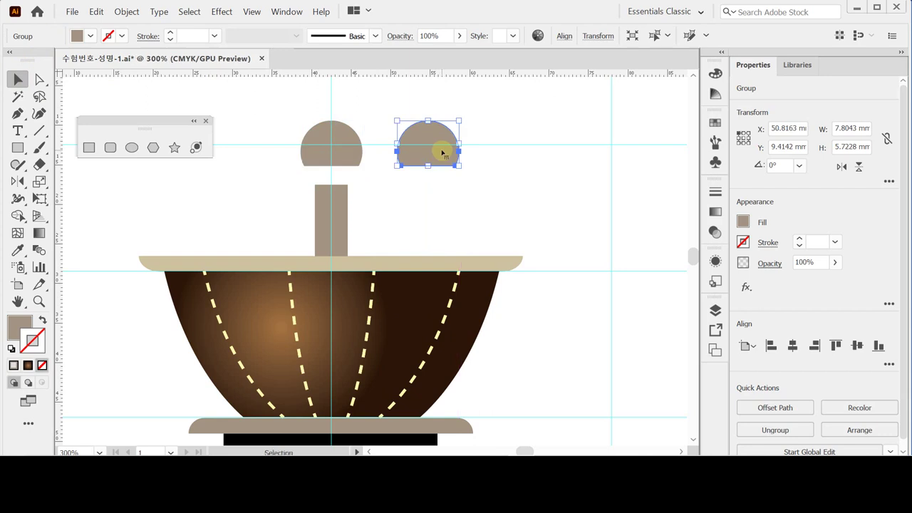
left_click_drag(430, 151, 441, 151)
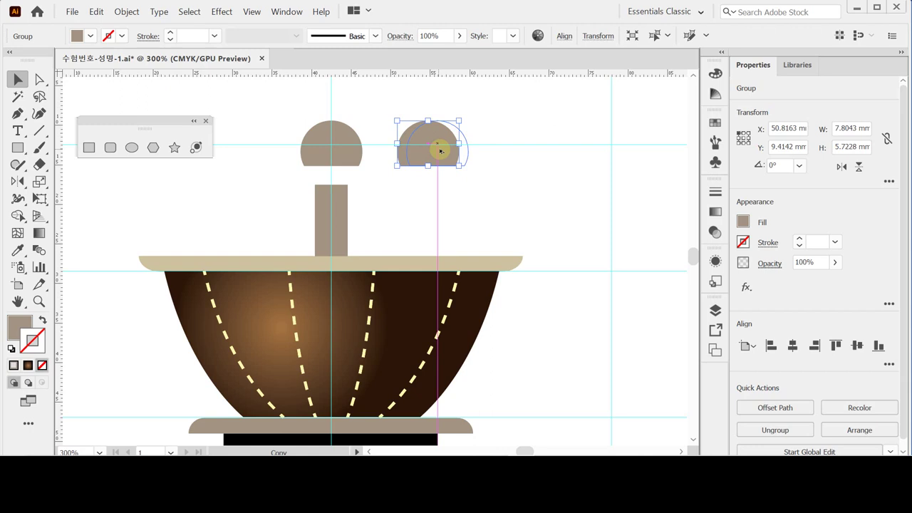
left_click_drag(440, 151, 435, 146)
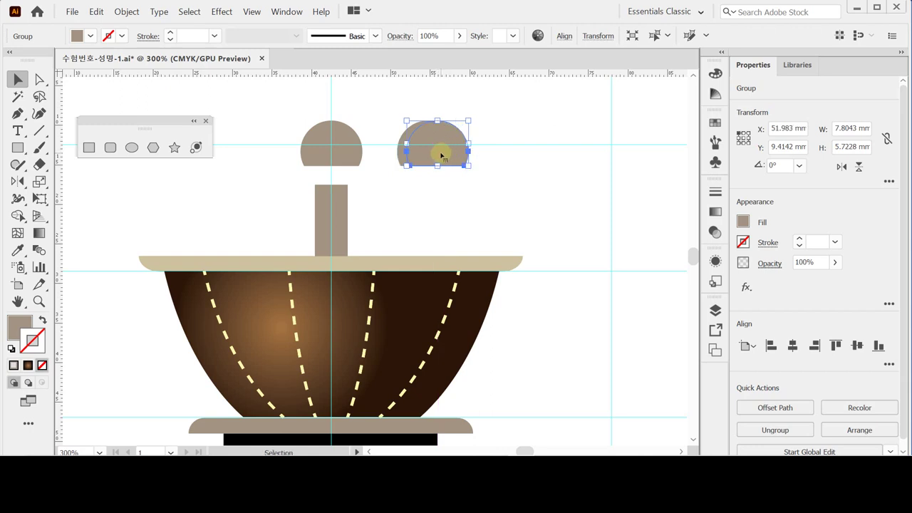
Draw a rectangle about 14.1 x 3.2 mm across the bottom of the two overlapping domes and subtract the front shapes, leaving a crescent.
key("ctrl+space")
left_click(436, 169)
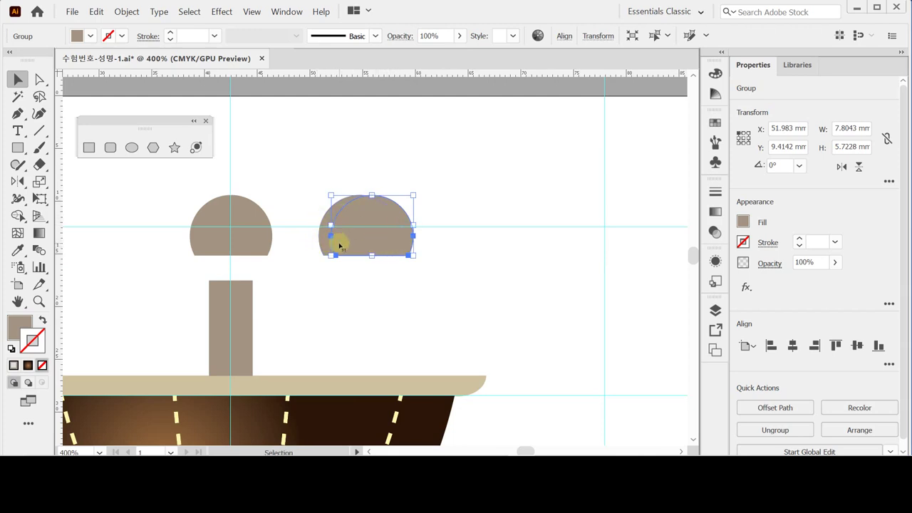
left_click(89, 147)
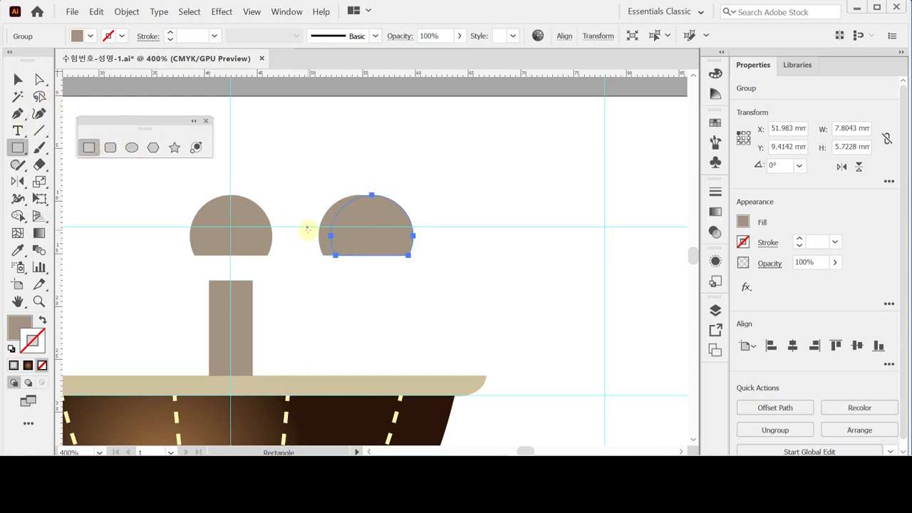
left_click_drag(309, 233, 458, 268)
left_click_drag(343, 185, 340, 283)
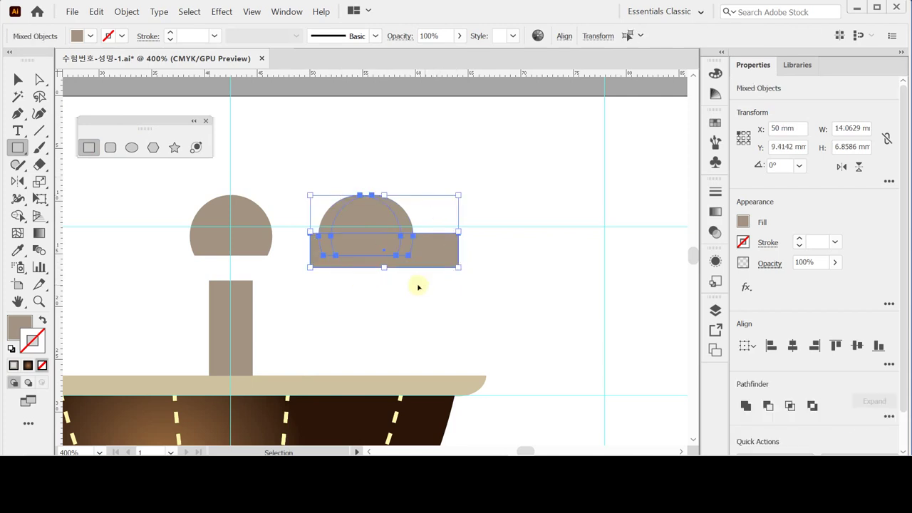
key("ctrl")
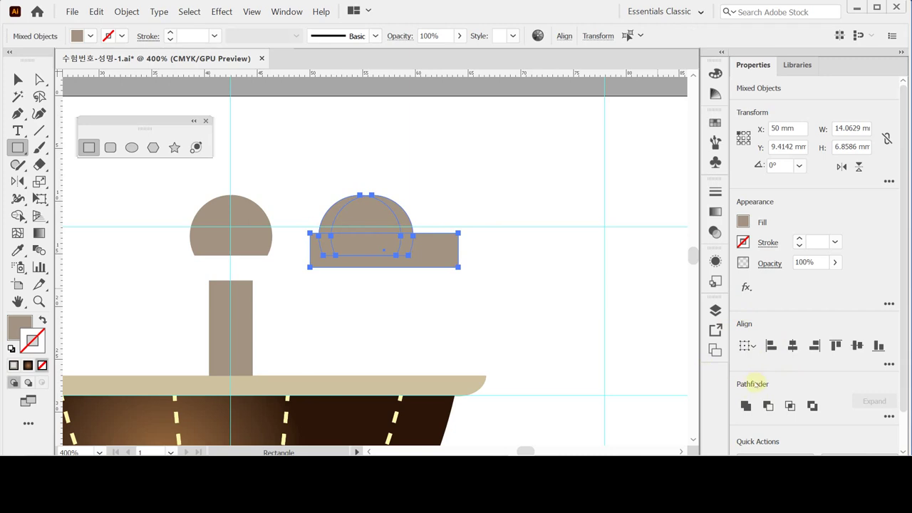
left_click(768, 406)
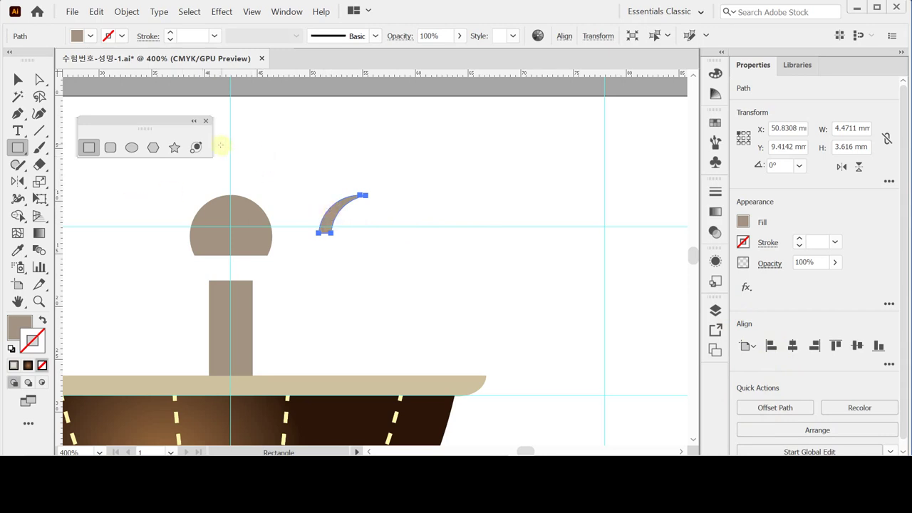
Scale the crescent uniformly to 70%.
double_click(39, 182)
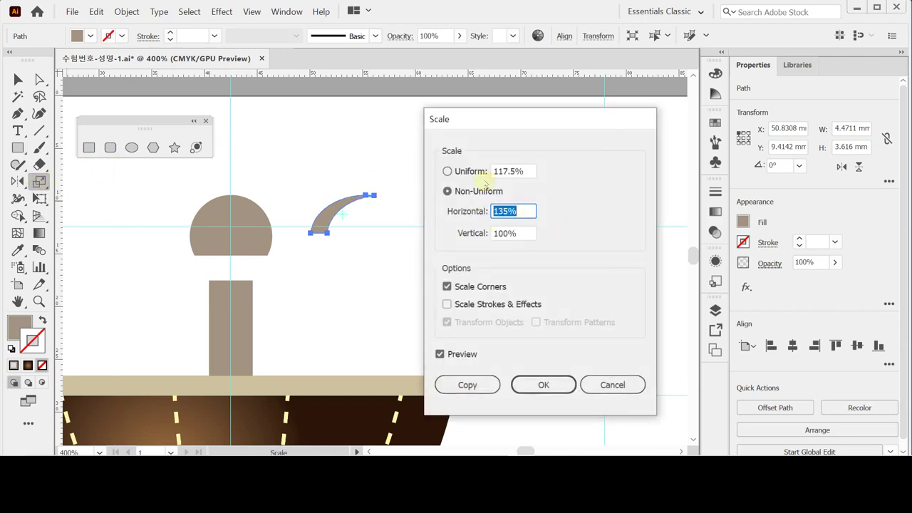
left_click(482, 175)
type("70")
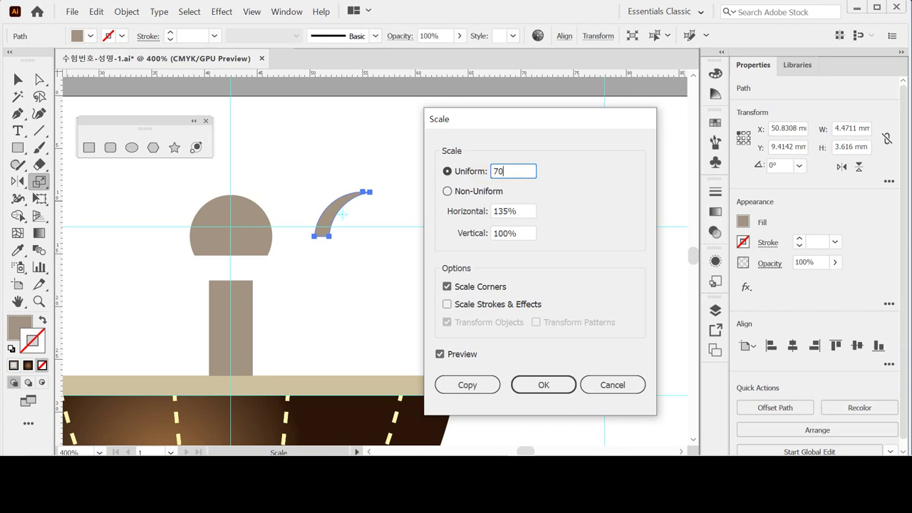
key("Return")
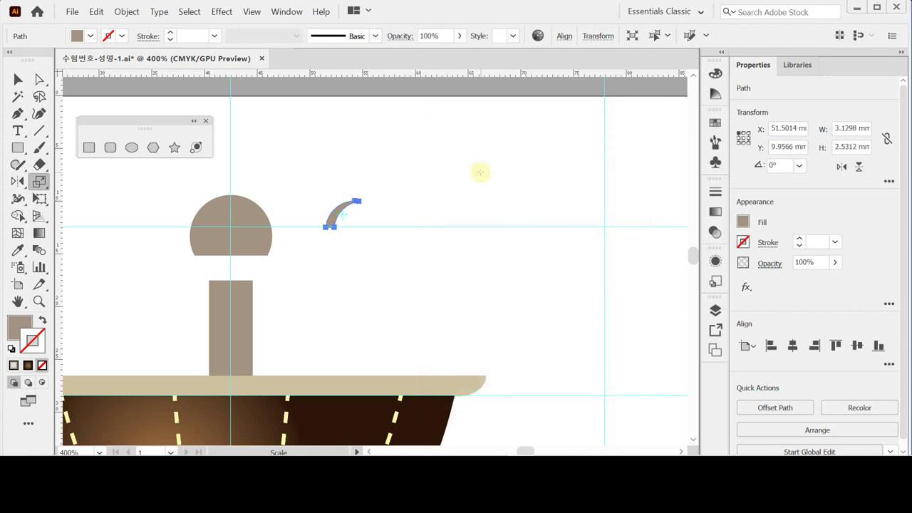
Rotate the crescent by 10°.
left_click(17, 181)
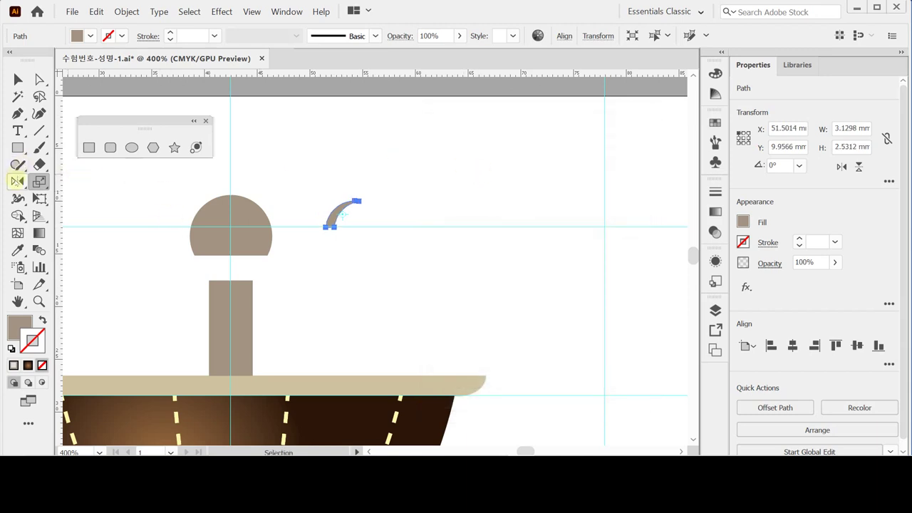
left_click(53, 182)
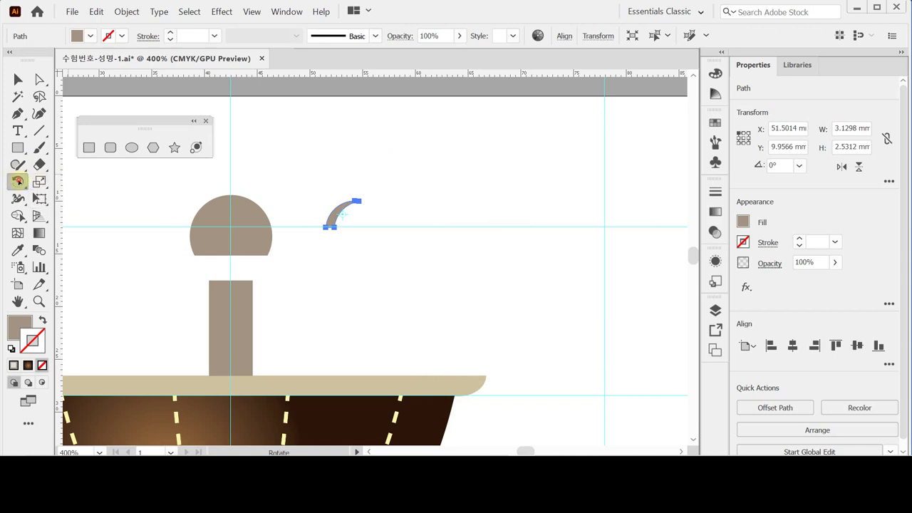
double_click(17, 181)
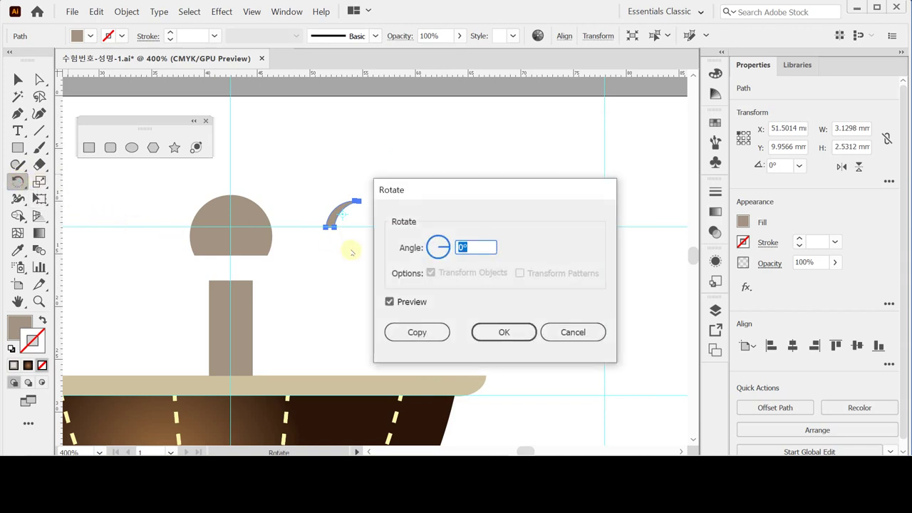
type("10")
key("Return")
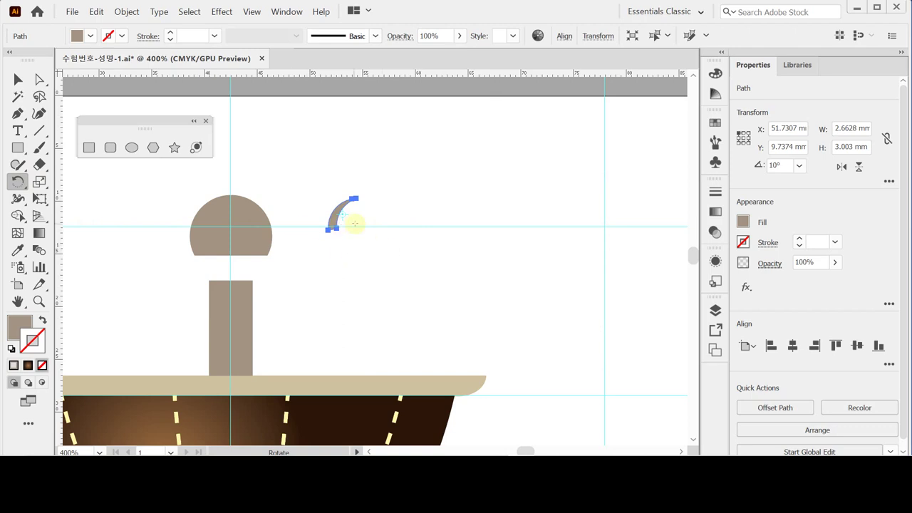
Give the crescent a white fill and no stroke.
key("ctrl")
left_click(11, 348)
left_click(32, 341)
left_click(42, 364)
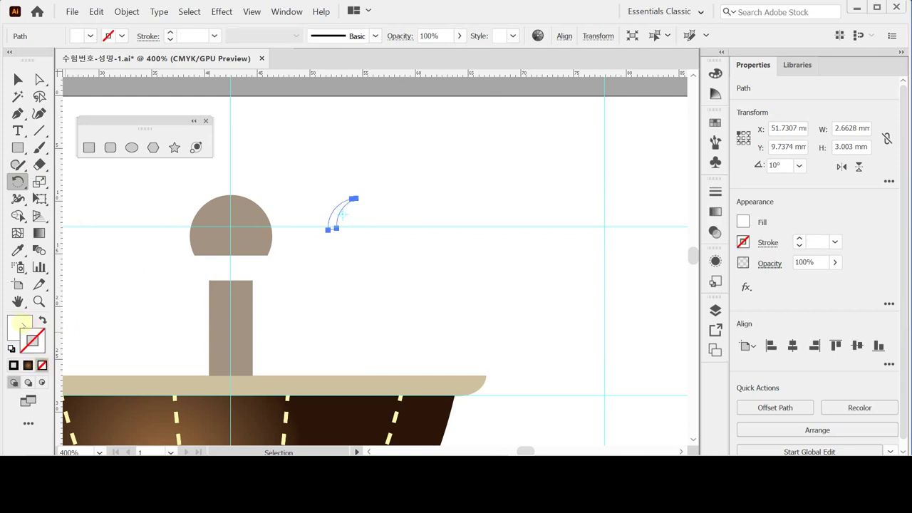
Move the white crescent onto the upper-left part of the dome above the stem as a highlight.
key("Left")
key("Left")
key("Left")
key("Left")
key("Left")
key("Left")
key("Left")
key("Left")
key("Left")
key("Left")
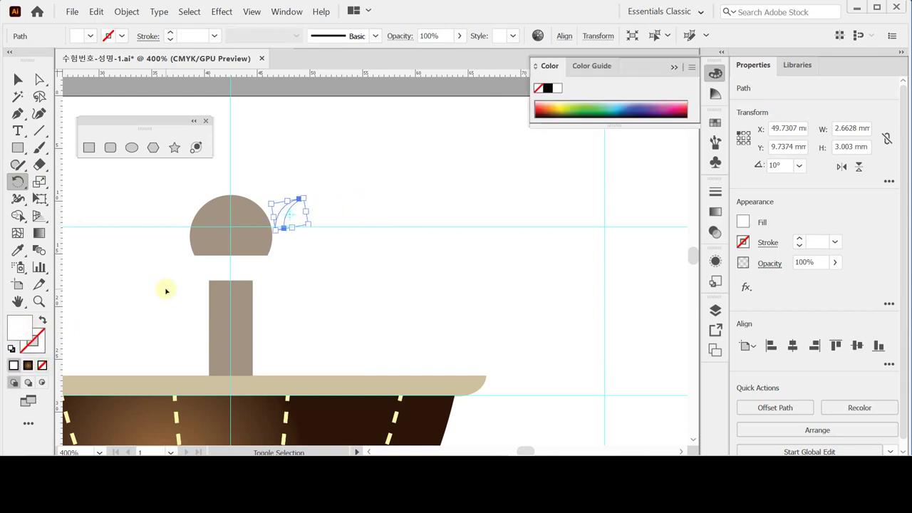
key("shift+Left")
key("shift+Left")
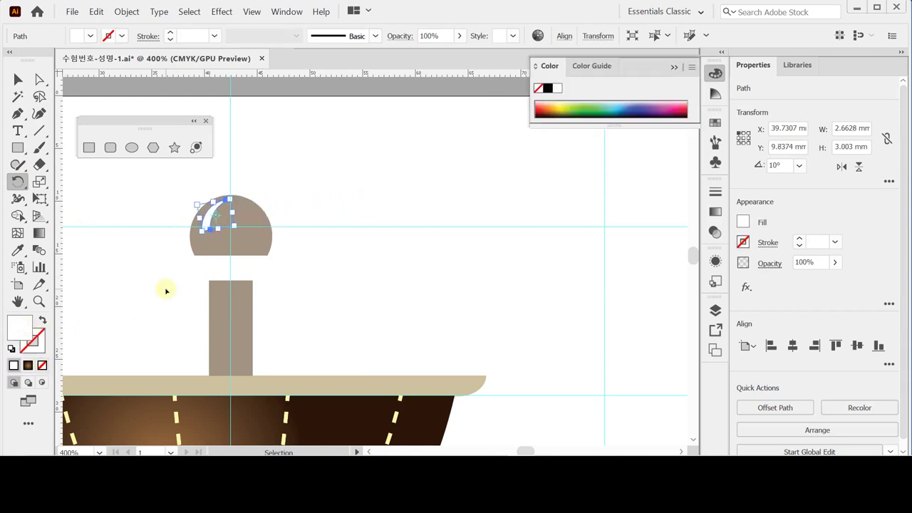
key("Down")
key("Down")
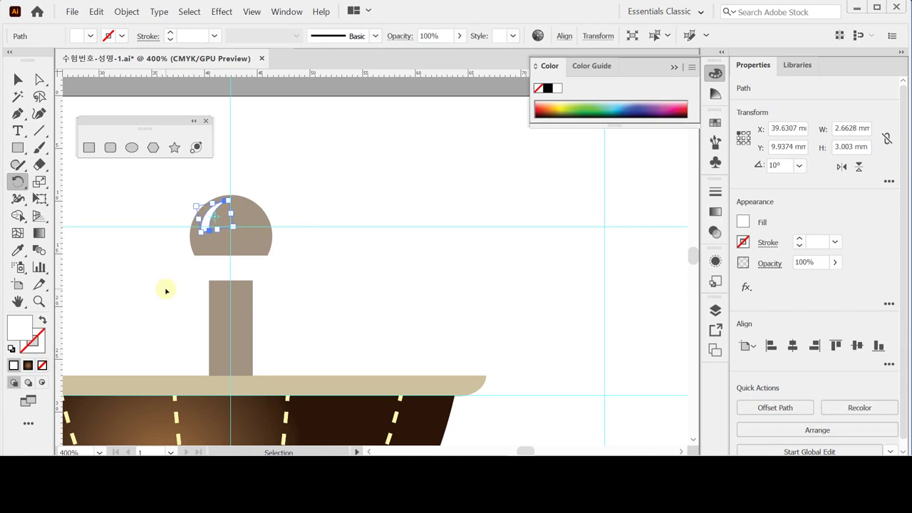
key("Down")
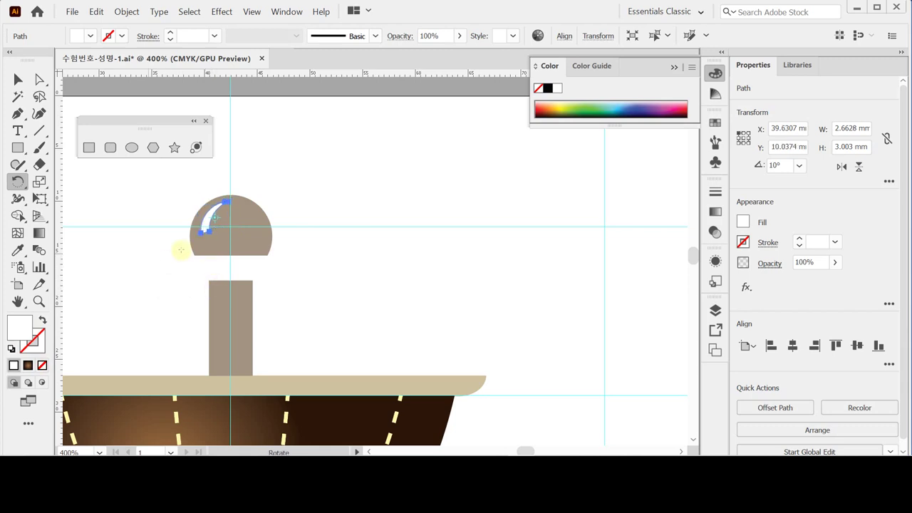
Group the white highlight with the dome above the stem.
left_click(324, 191, "ctrl")
left_click(214, 238, "ctrl")
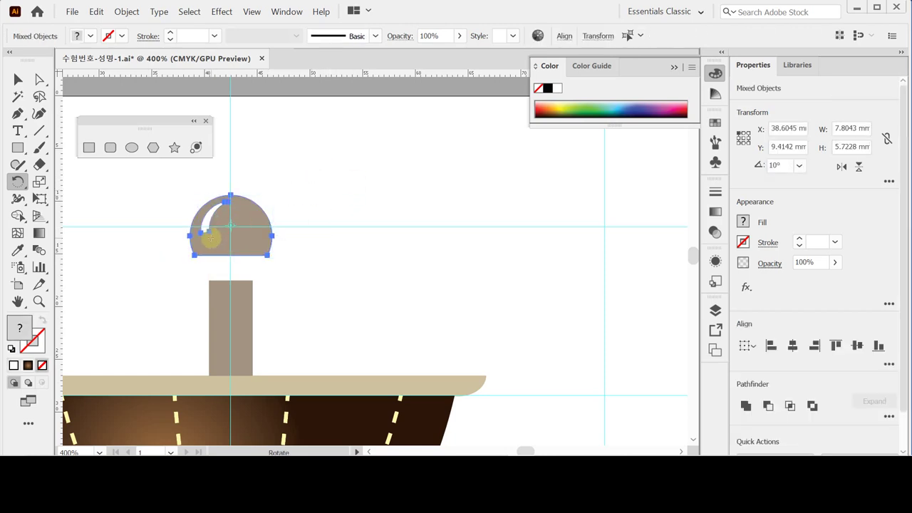
left_click(211, 230, "ctrl")
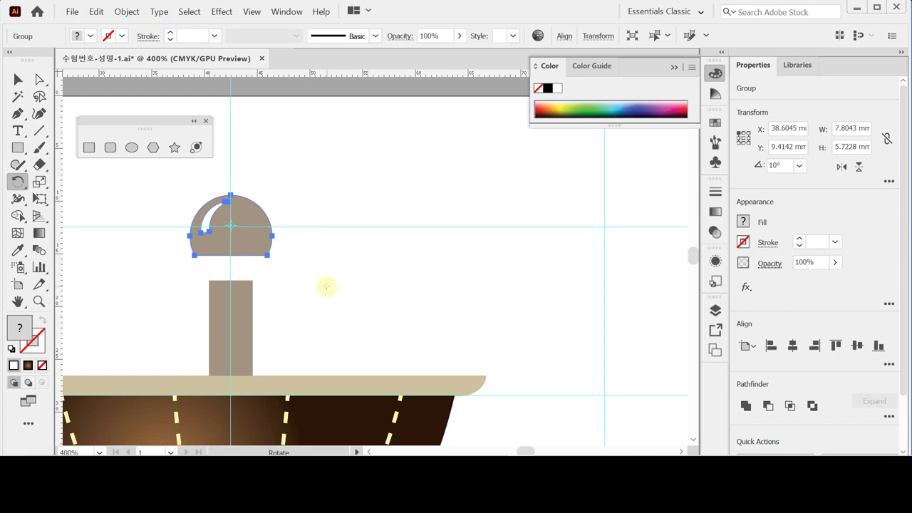
Select all parts of the grinder, align them to their horizontal centre and deselect them.
key("ctrl+a")
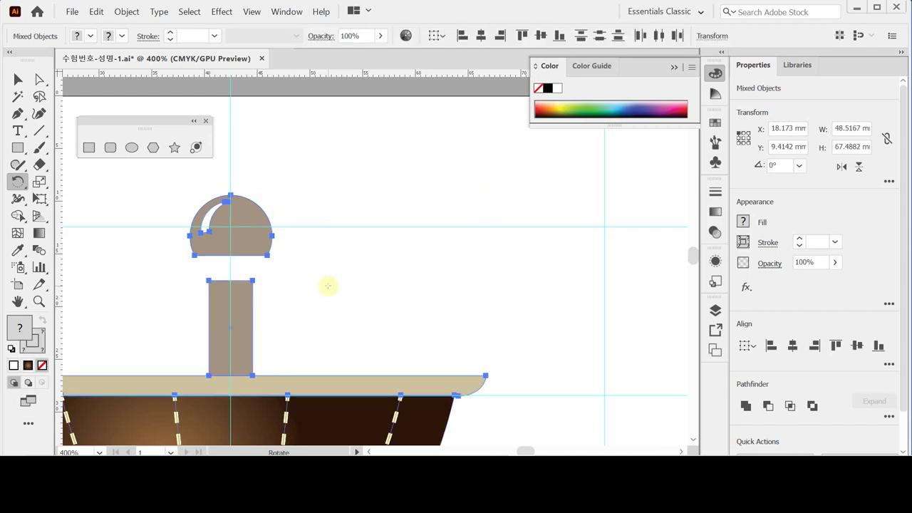
key("ctrl+minus")
key("ctrl+minus")
key("ctrl+minus")
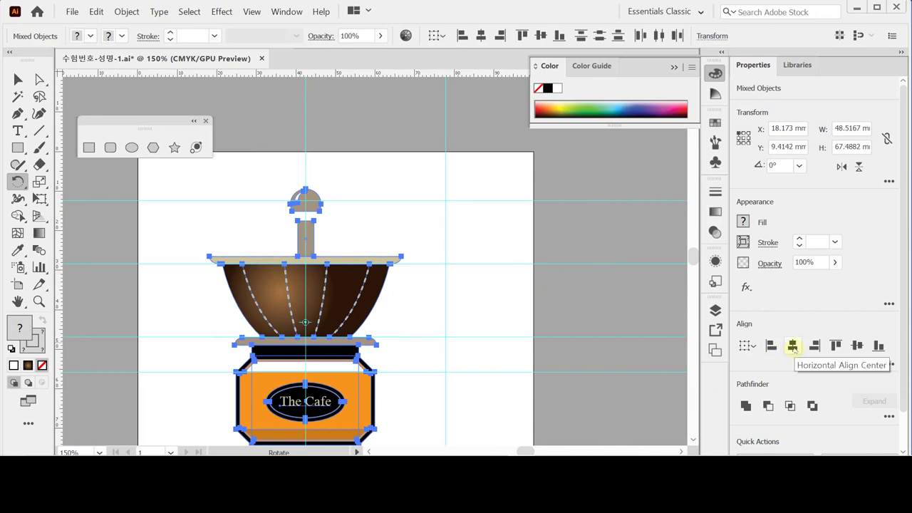
left_click(793, 346)
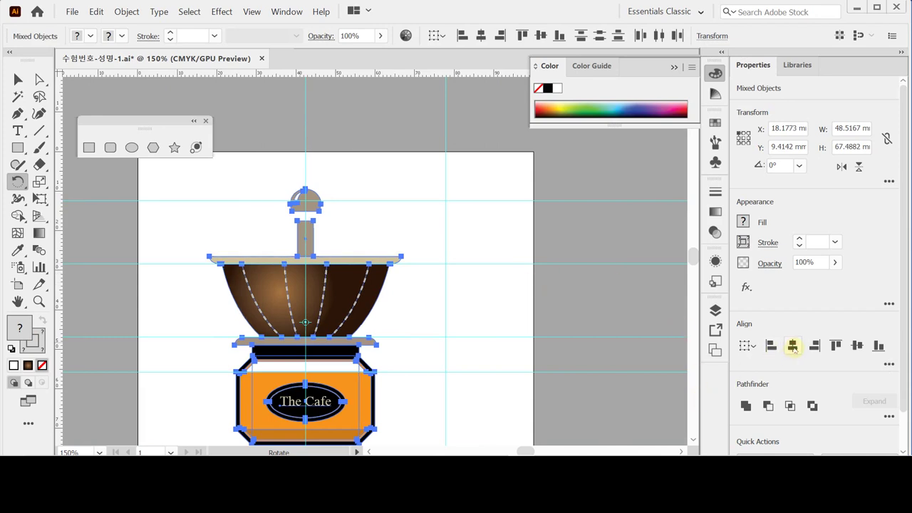
left_click(377, 178, "ctrl")
left_click_drag(349, 175, 297, 209)
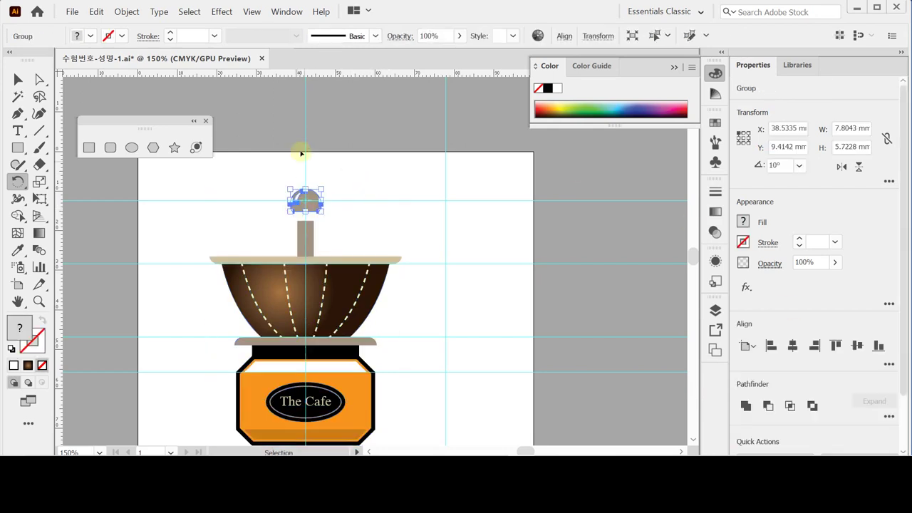
left_click(338, 177, "ctrl")
left_click_drag(338, 178, 277, 204)
left_click(349, 194, "ctrl")
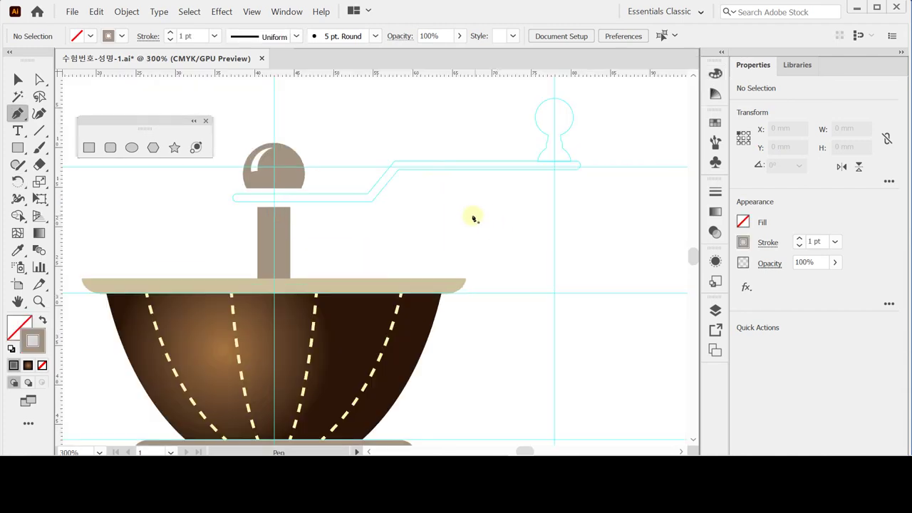
Draw the open crank-handle path inside its guide outline from below the dome to the knob guide, and shift its upper bend slightly outward.
left_click(239, 198)
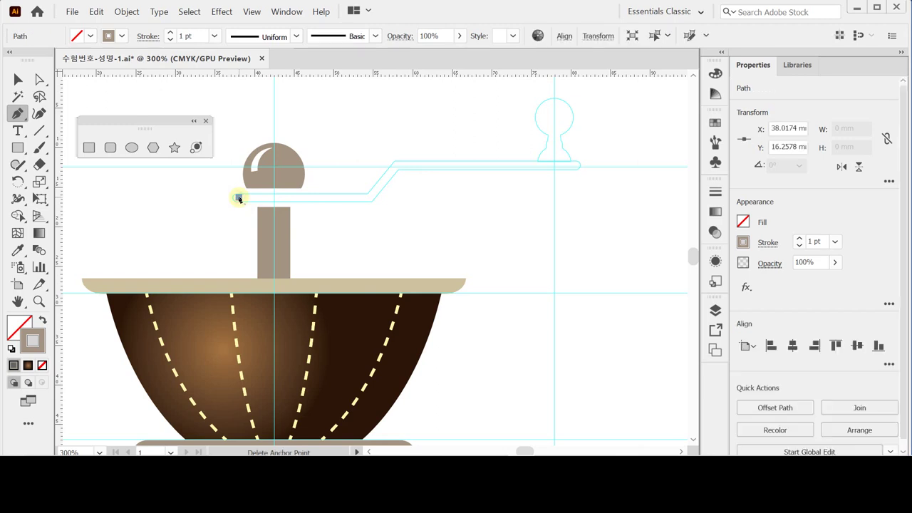
left_click(364, 201)
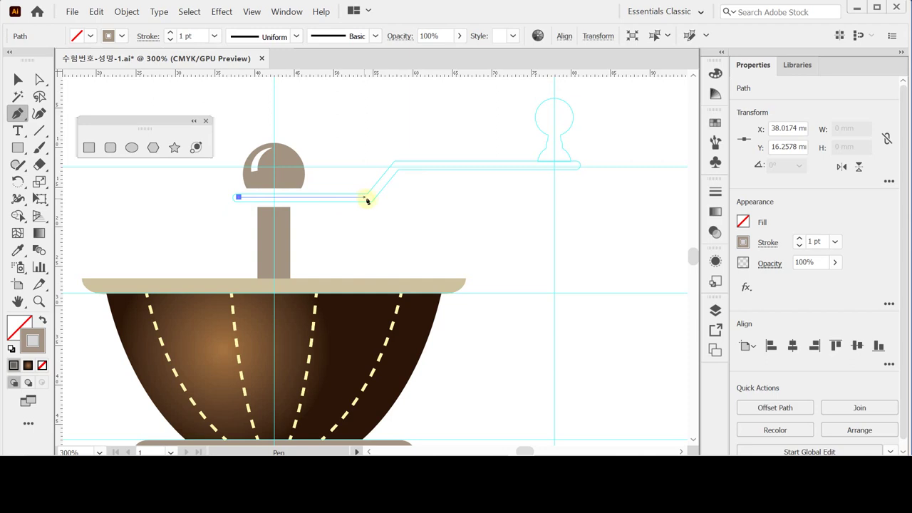
left_click(369, 197)
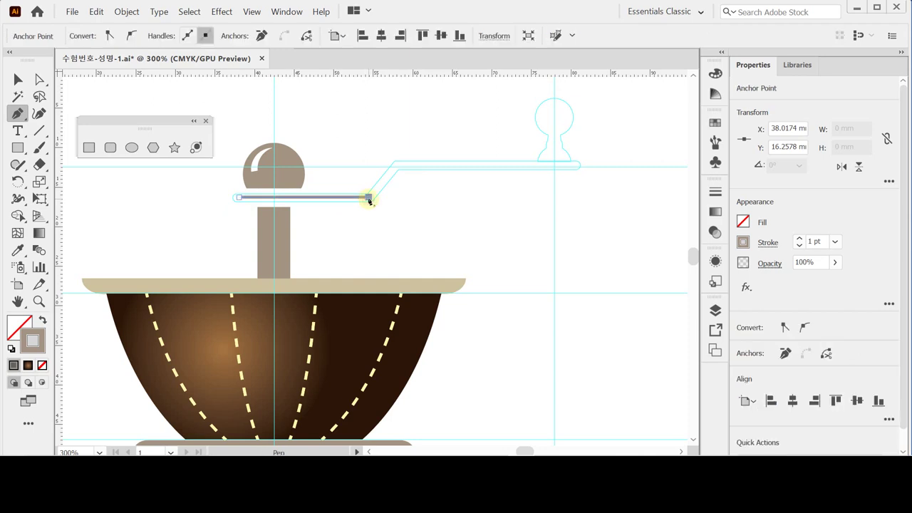
left_click(393, 166)
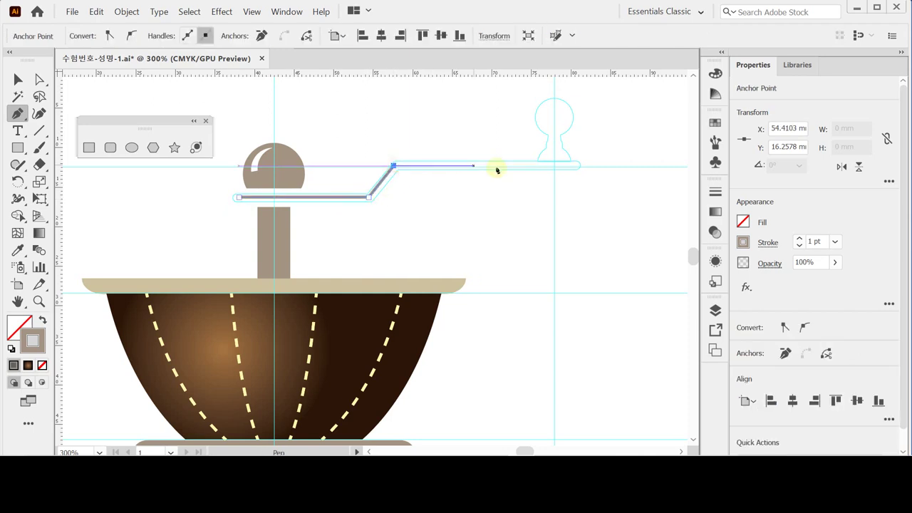
left_click(573, 166)
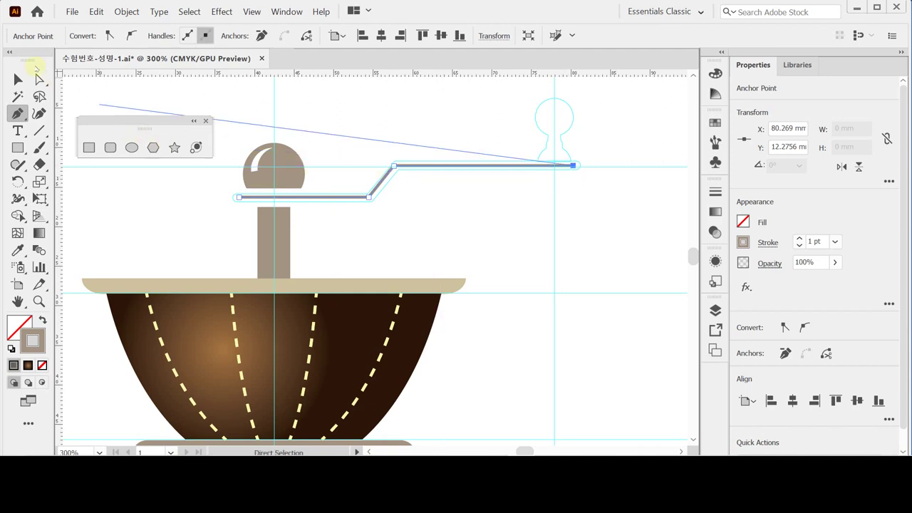
left_click(40, 78)
left_click_drag(368, 140, 411, 173)
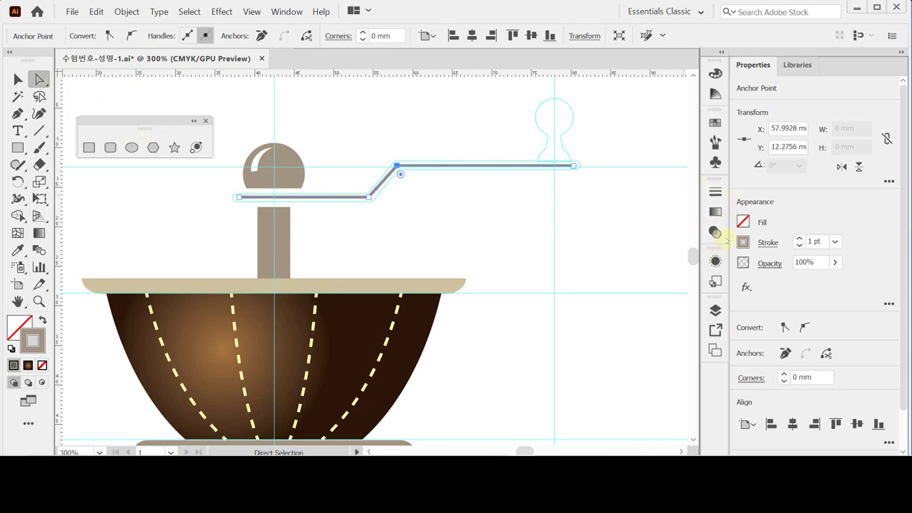
Set the crank path's stroke weight to 3 pt with round caps.
left_click(768, 242)
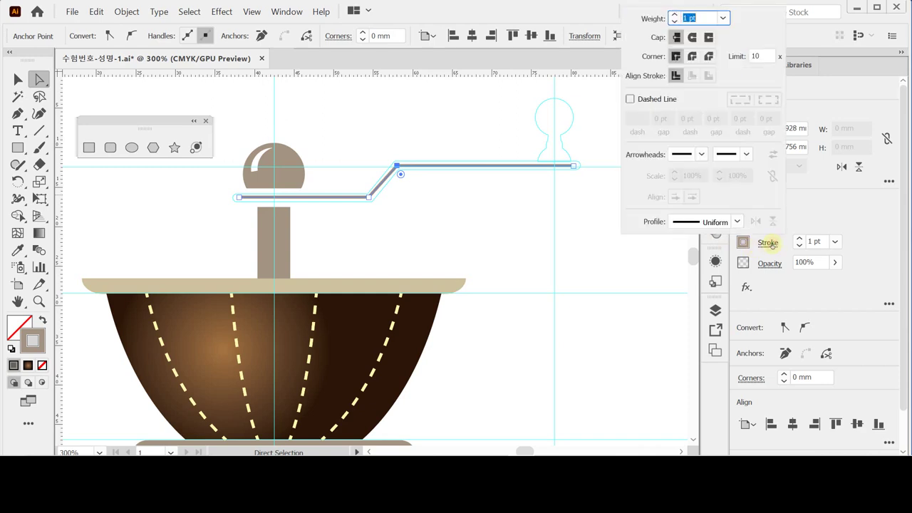
left_click(674, 15)
left_click(674, 15)
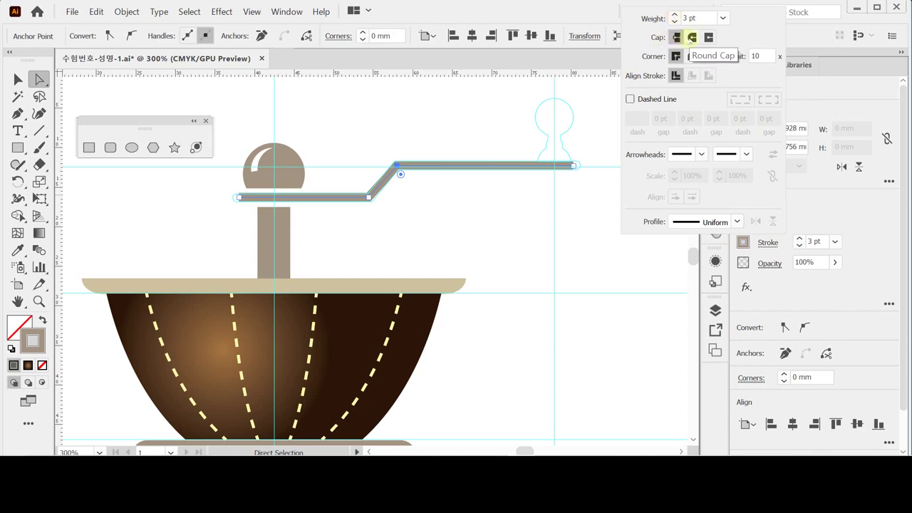
left_click(691, 38)
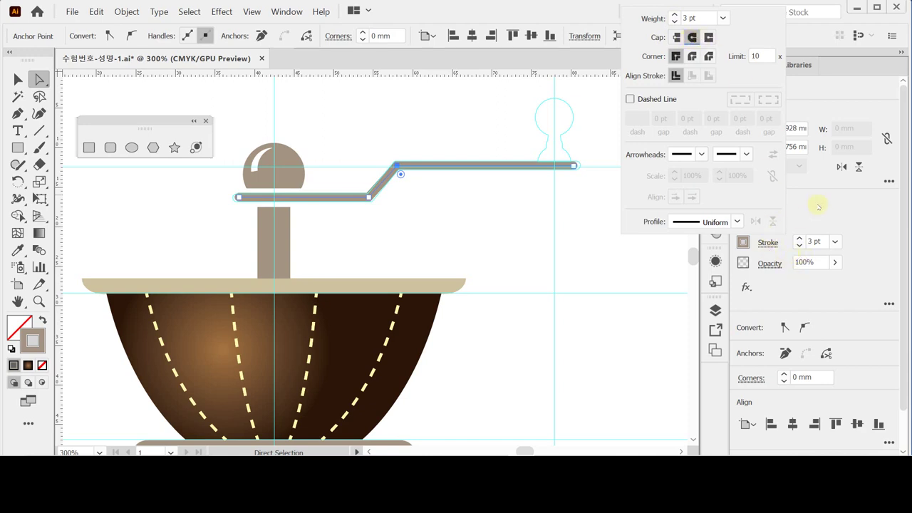
Extend the crank path's end point under the knob guide outward by about 0.4 mm, to X 80.669 mm.
key("ctrl+a")
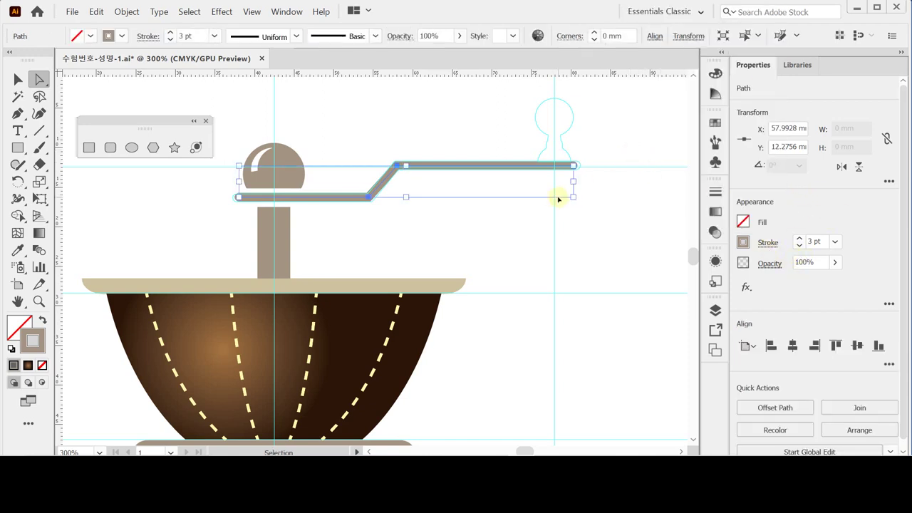
left_click(577, 178)
left_click(577, 166)
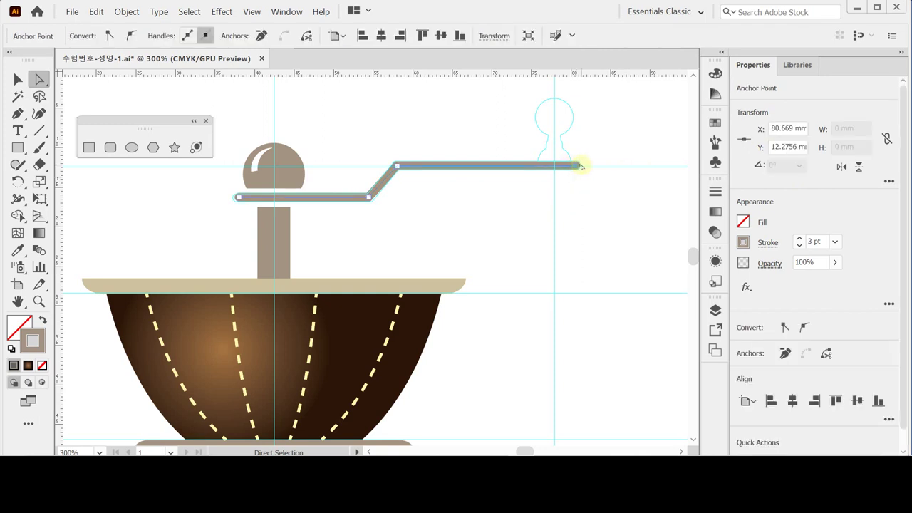
Shift the crank path's lower bend slightly outward to X 54.510 mm and deselect the path.
left_click(369, 197)
key("Left")
key("Left")
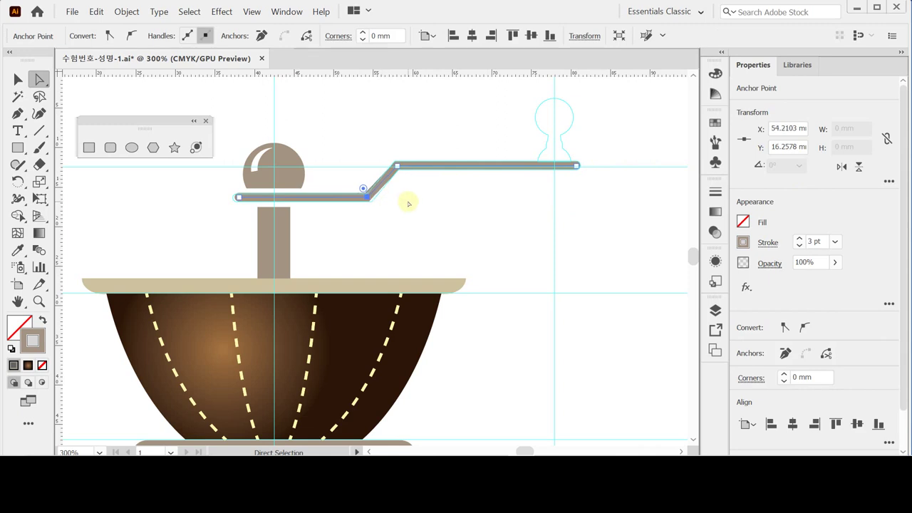
key("Right")
key("Right")
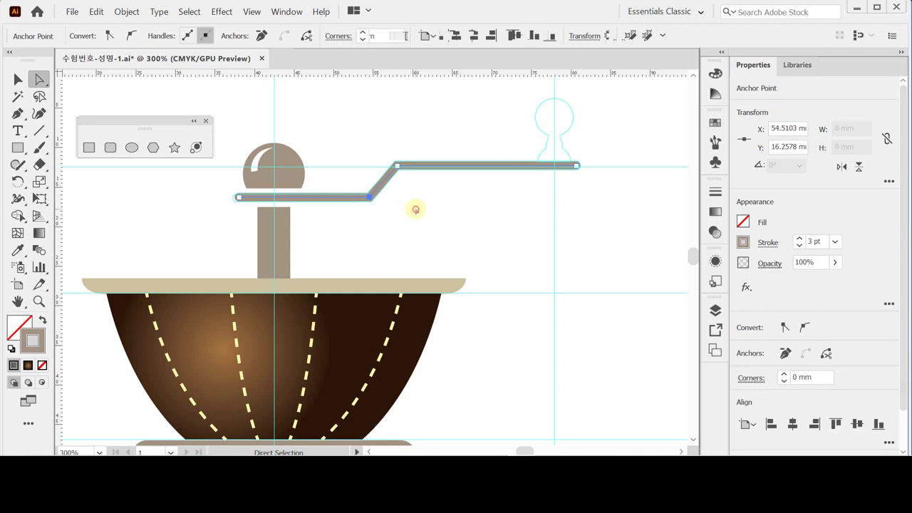
left_click(427, 225)
Convert the crank handle's stroke into a filled shape with Outline Stroke and deselect it.
left_click_drag(430, 149, 449, 198)
left_click(127, 11)
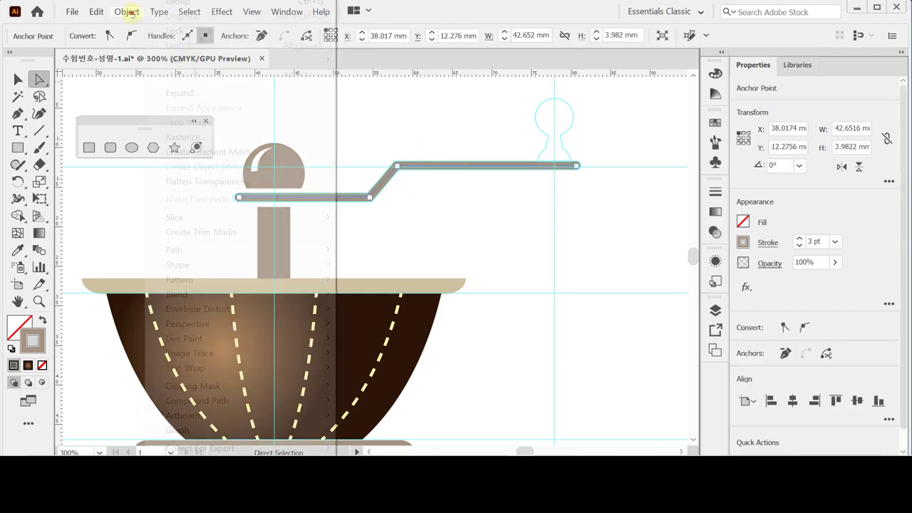
mouse_move(249, 249)
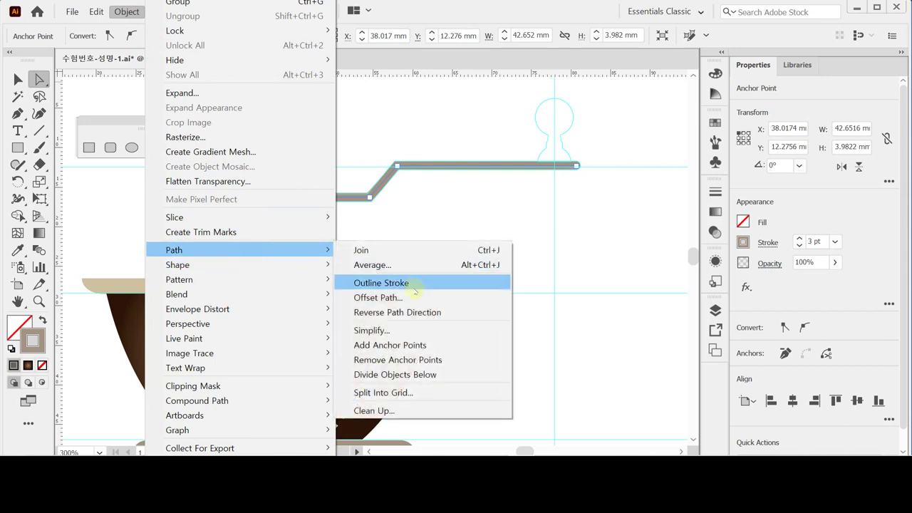
left_click(390, 283)
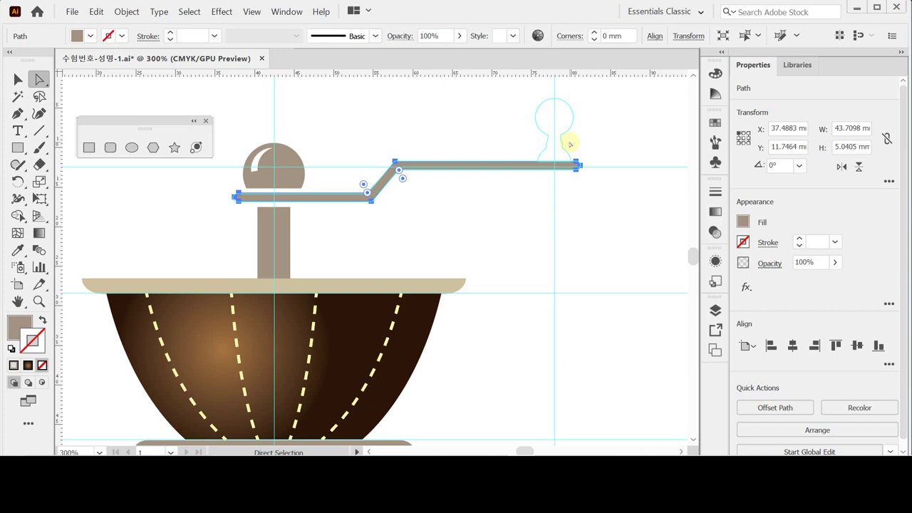
left_click_drag(532, 189, 485, 228)
left_click(383, 178)
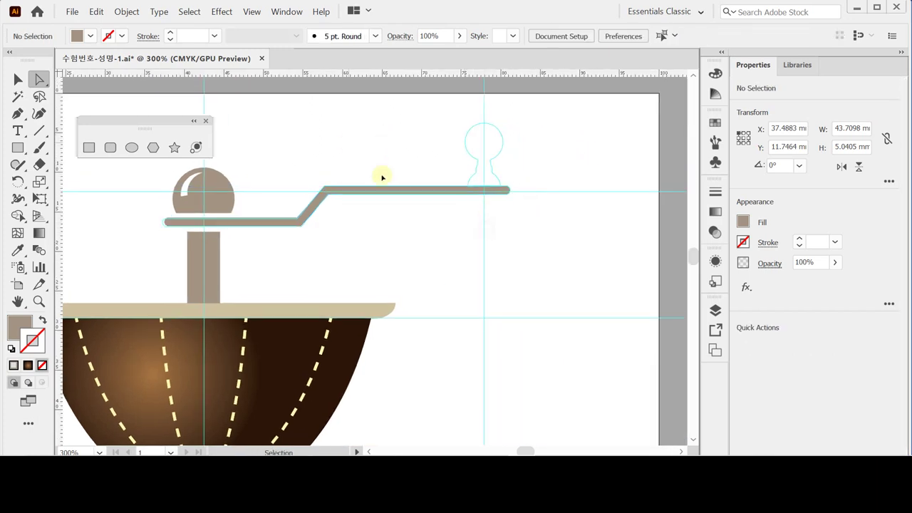
Draw a rounded rectangle about 4.4 x 8.7 mm from the knob guide's base downward and nudge it onto the vertical guide at X 75.647, Y 9.937 mm.
left_click(110, 148)
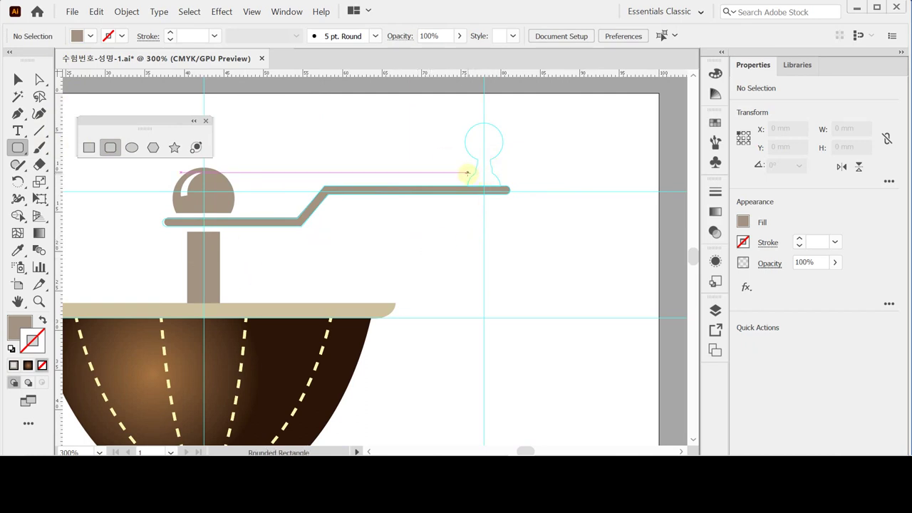
left_click_drag(466, 172, 502, 242)
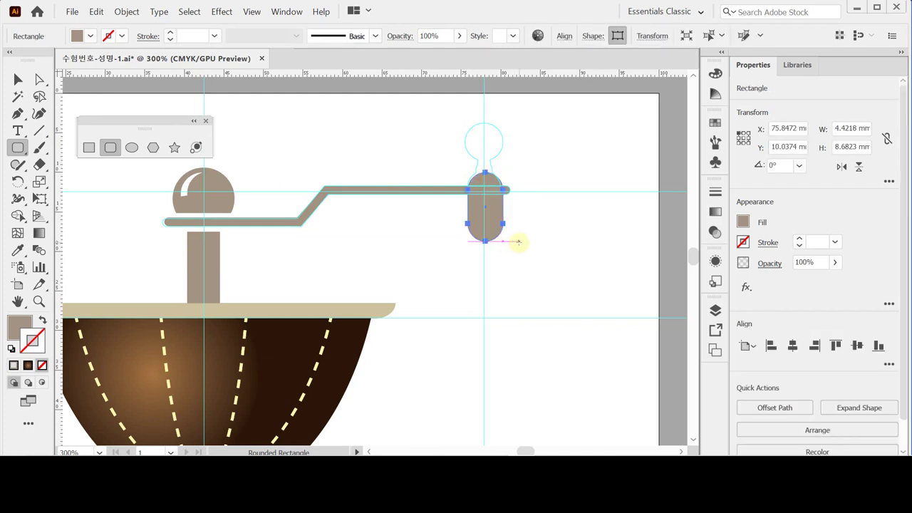
key("Left")
key("Up")
key("Left")
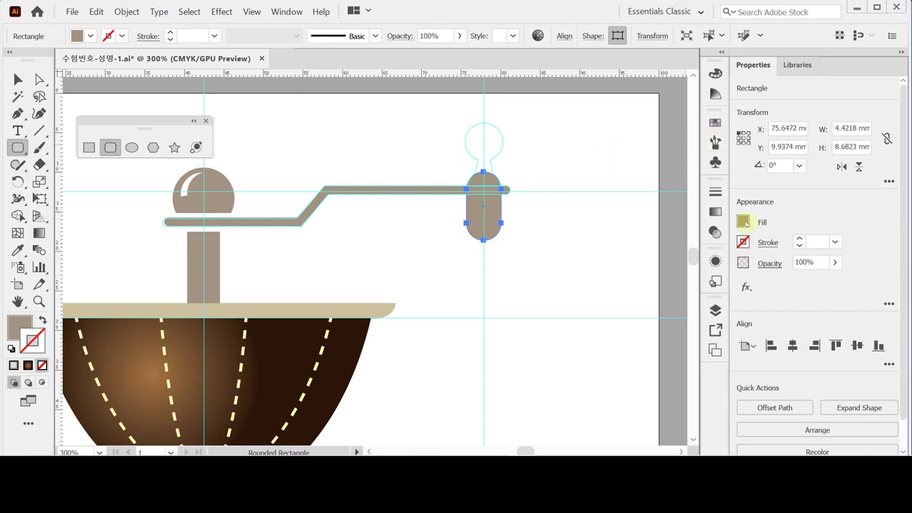
Set the black (K) component of the rounded rectangle's fill to 60%.
left_click(743, 221)
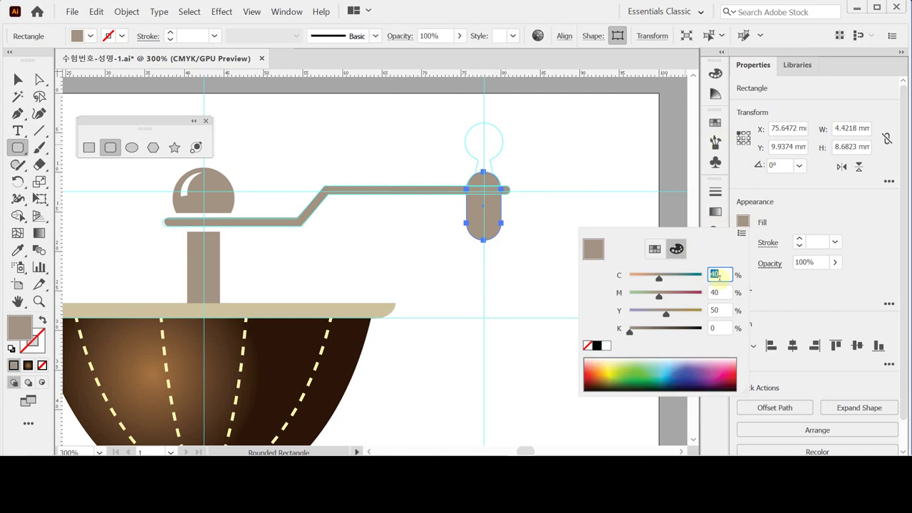
key("Tab")
key("Tab")
key("Tab")
type("60")
key("Return")
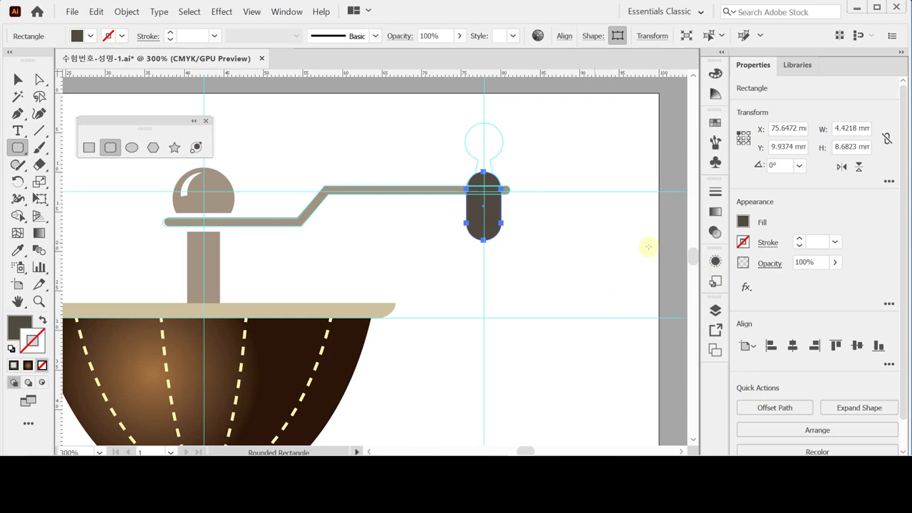
Cover the rounded rectangle below the crank's upper edge with a yellow-green, strokeless rectangle about 8.8 x 7.7 mm and subtract it to leave a dome.
left_click(88, 147)
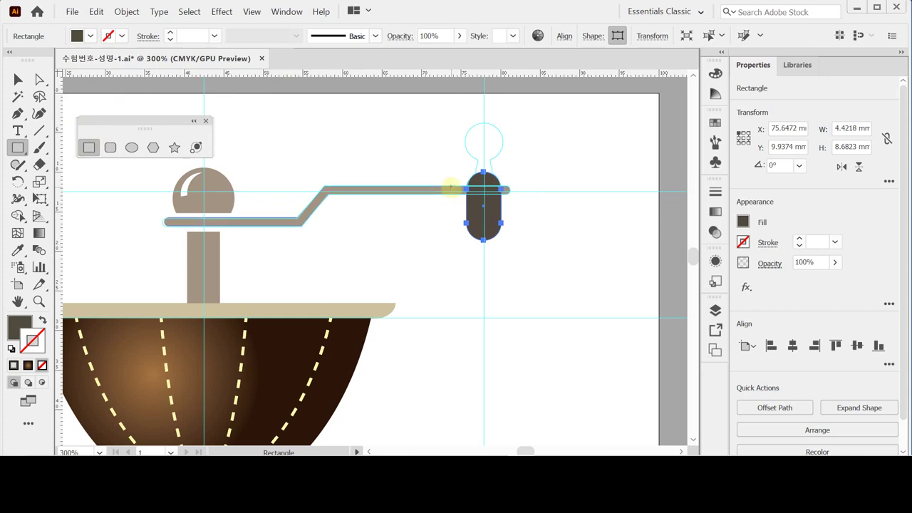
left_click_drag(447, 186, 518, 246)
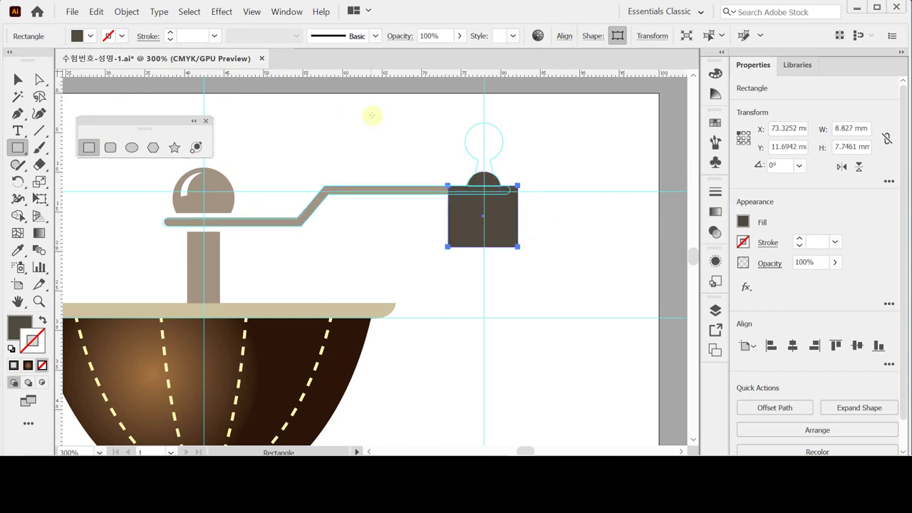
left_click(716, 74)
left_click(570, 102)
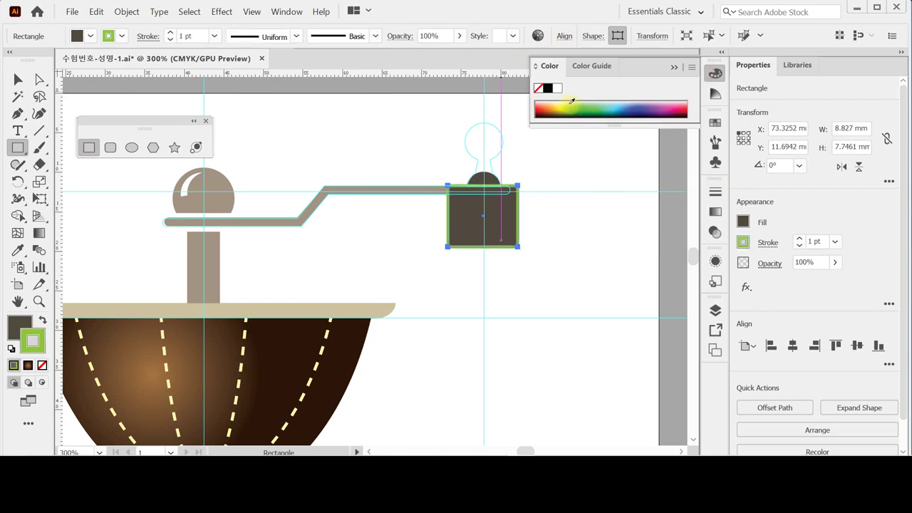
left_click(42, 320)
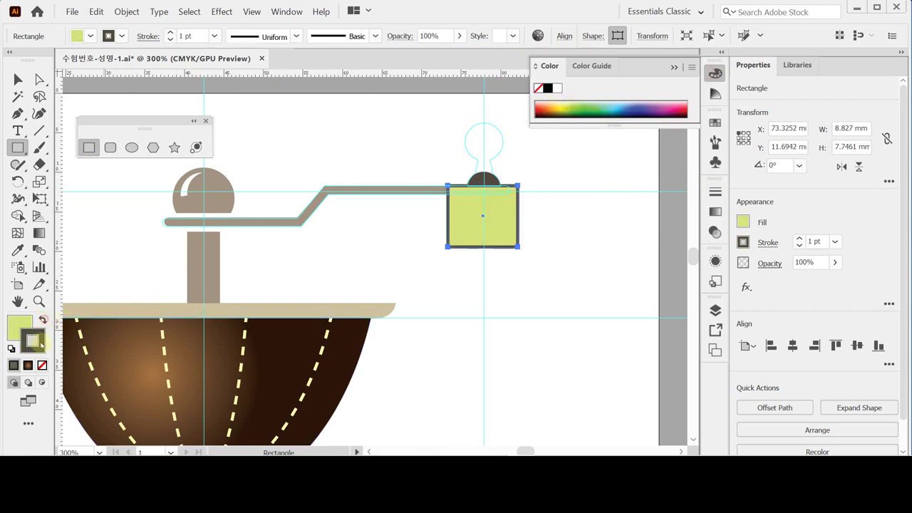
left_click(33, 343)
left_click(42, 365)
left_click(486, 178, "shift")
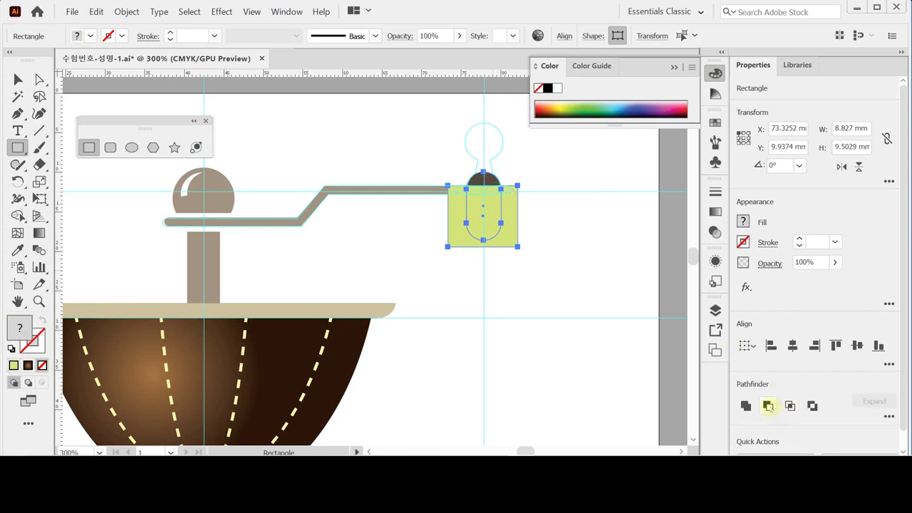
left_click(768, 405)
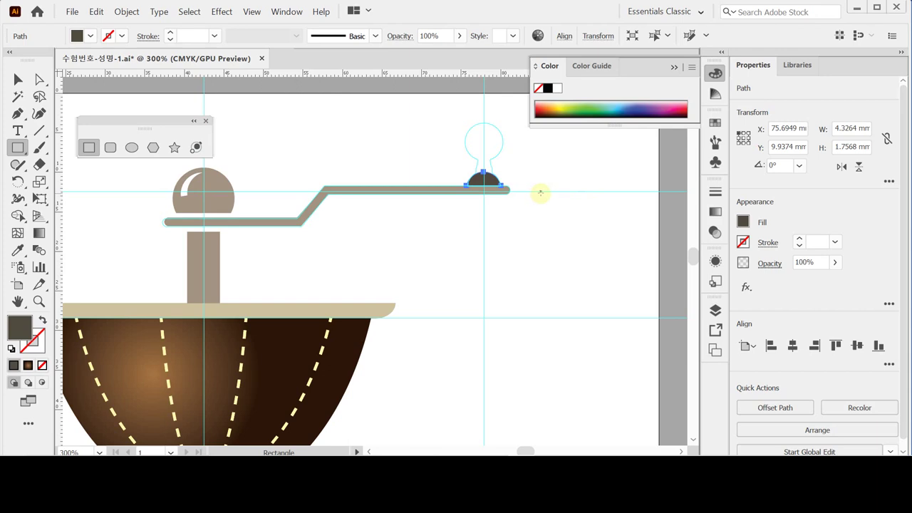
Draw a dark neck rectangle about 2.1 x 3.3 mm from inside the small dome up into the knob guide's circle.
key("ctrl+space")
left_click(496, 173)
left_click(392, 239)
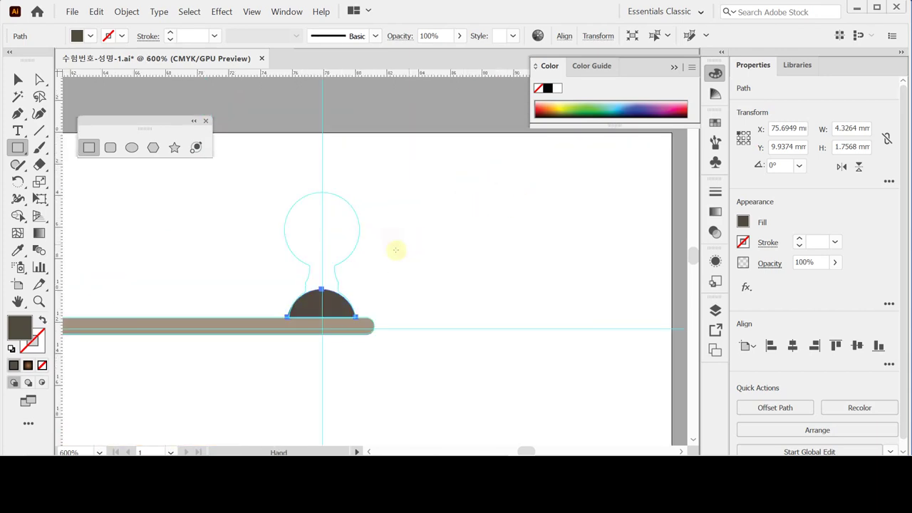
key("ctrl+space")
left_click(320, 273)
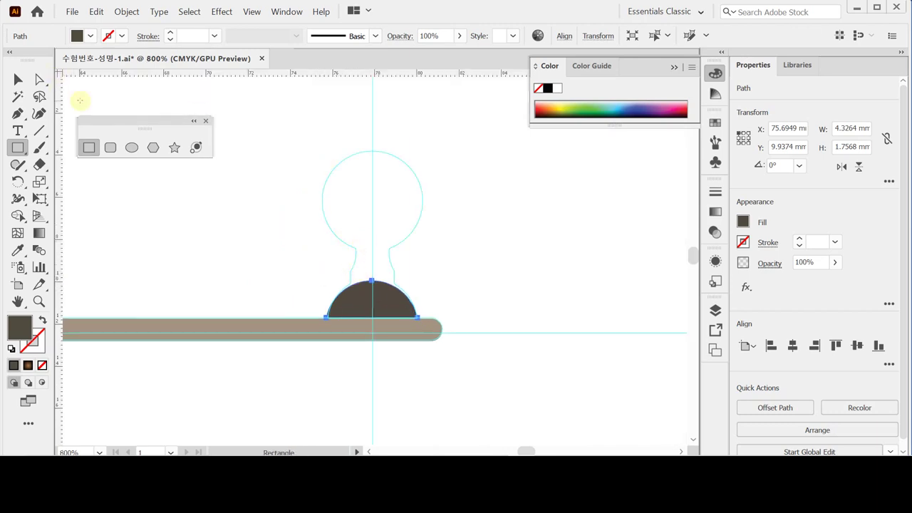
left_click(307, 281)
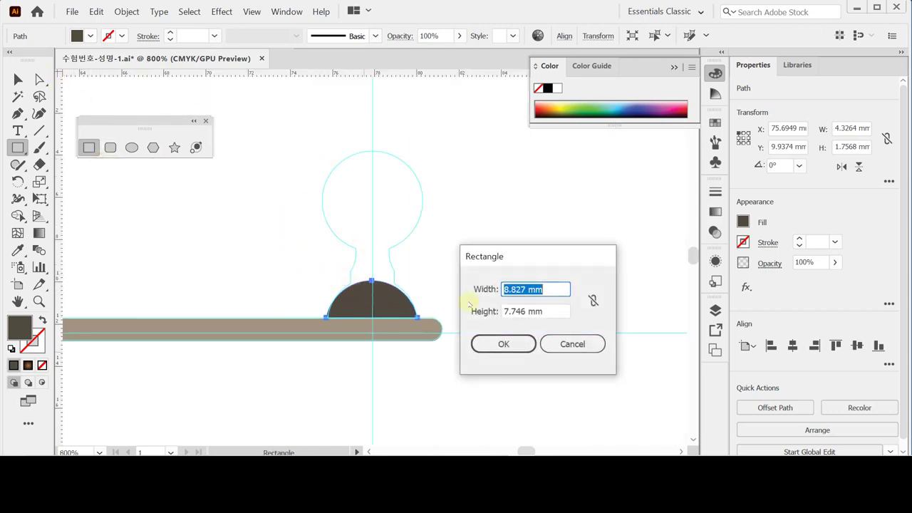
left_click(561, 344)
left_click_drag(369, 271, 394, 230)
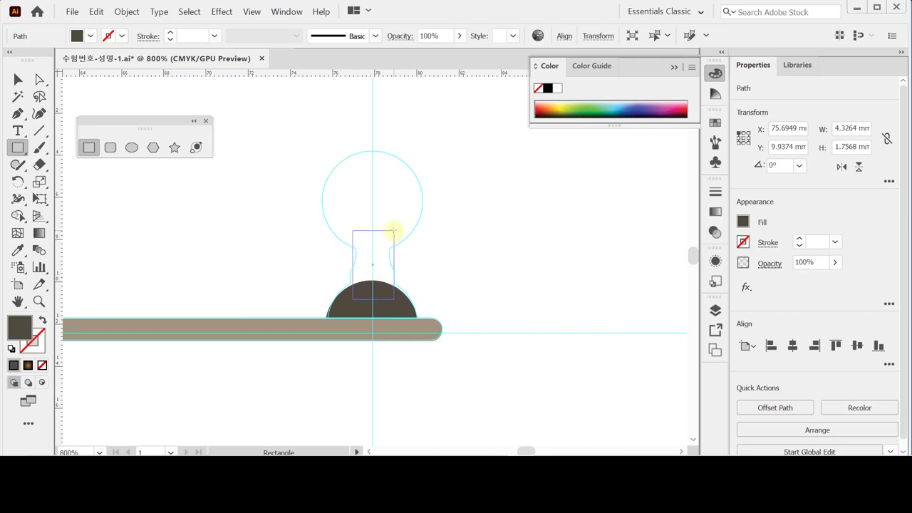
left_click_drag(394, 230, 394, 230)
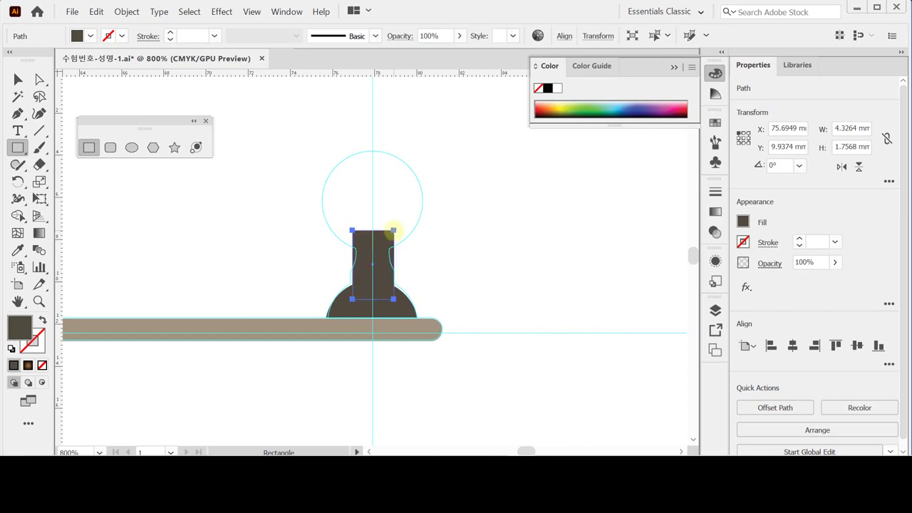
key("v")
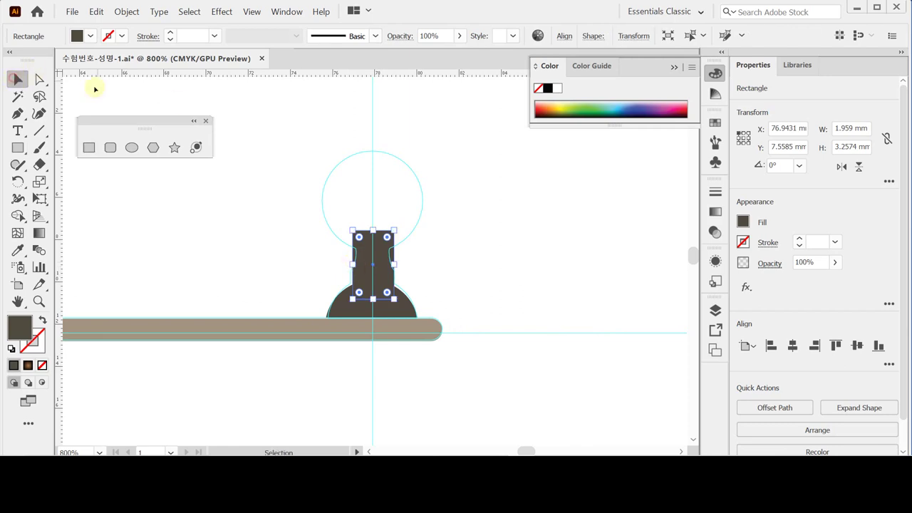
left_click_drag(353, 263, 349, 265)
Align the neck rectangle and the small dome to their horizontal centre and deselect them.
key("ctrl+equal")
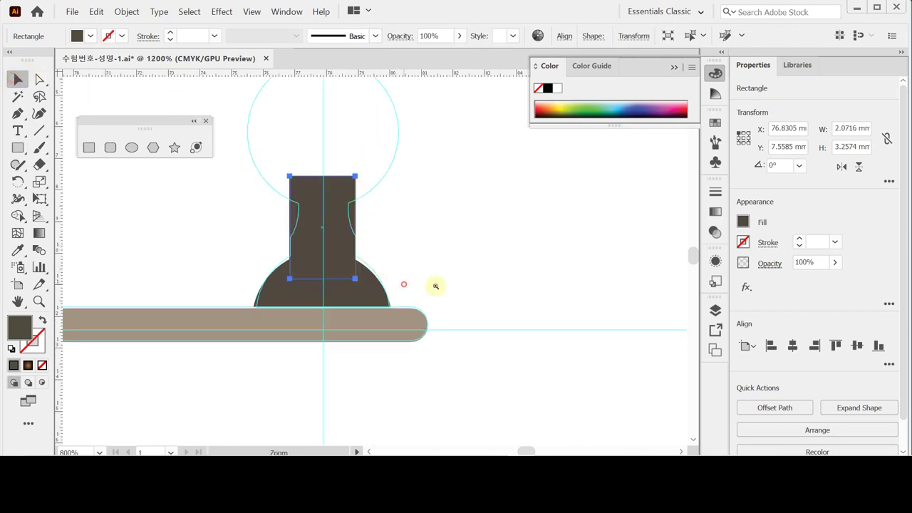
scroll(320, 240, "left", 2)
left_click(358, 305, "shift")
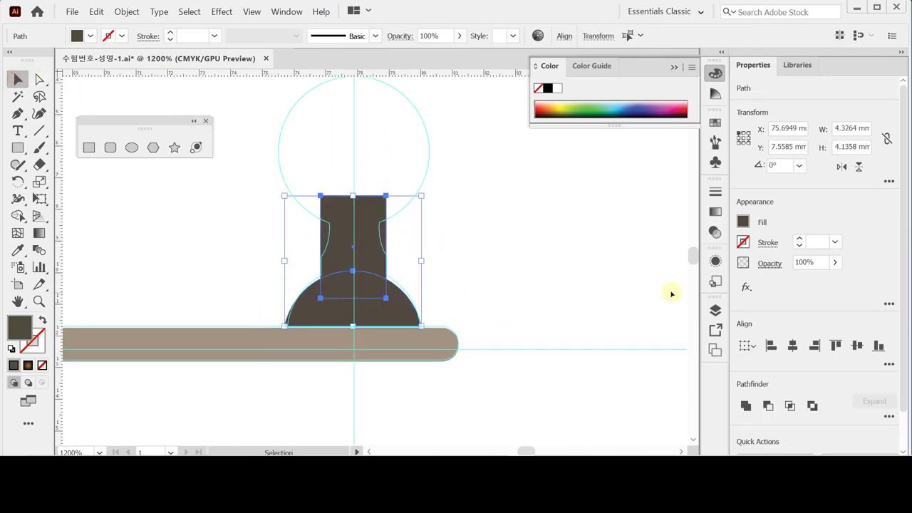
left_click(792, 345)
left_click(525, 249)
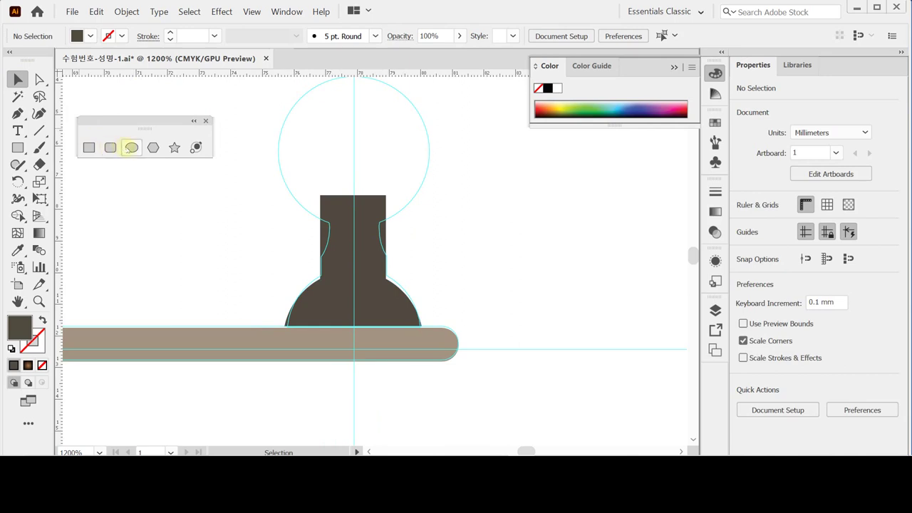
Draw an ellipse about 1.9 x 3.2 mm against the neck's left guide curve and fill it light yellow.
left_click(132, 147)
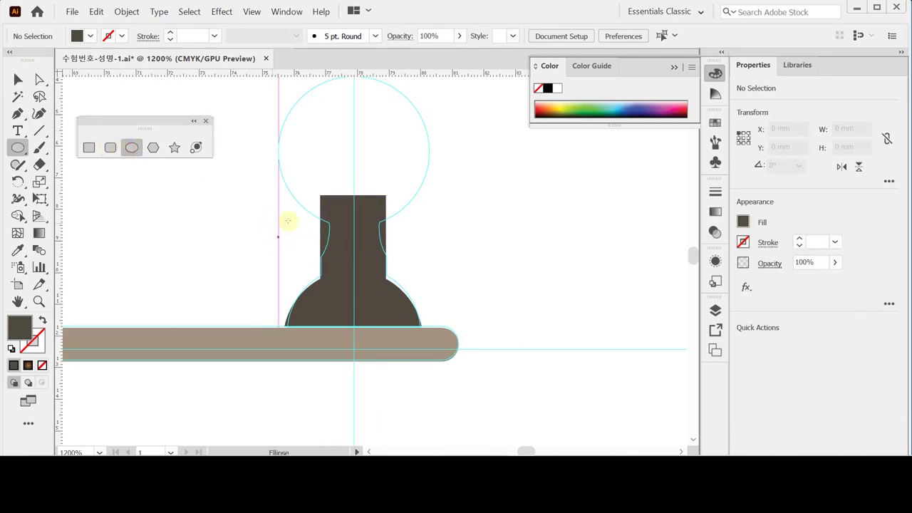
left_click_drag(274, 166, 330, 271)
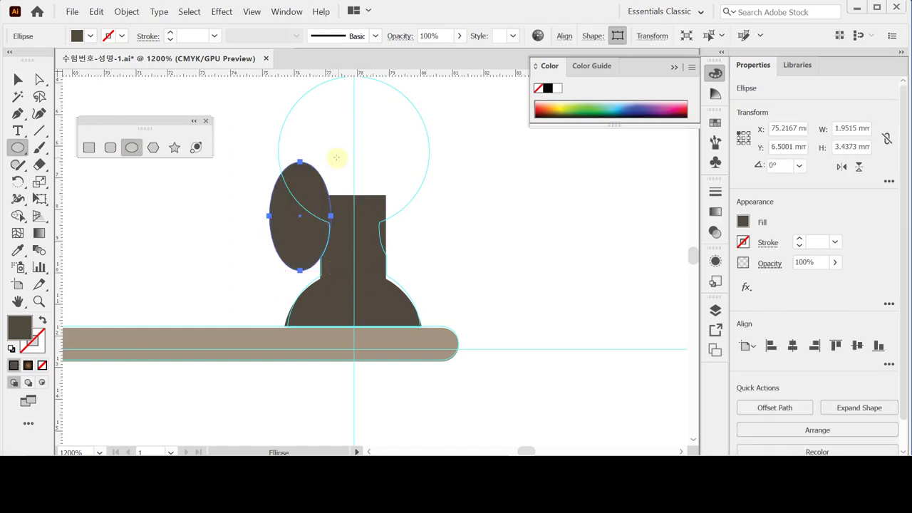
left_click_drag(299, 163, 300, 171)
left_click_drag(330, 220, 330, 220)
left_click(576, 109)
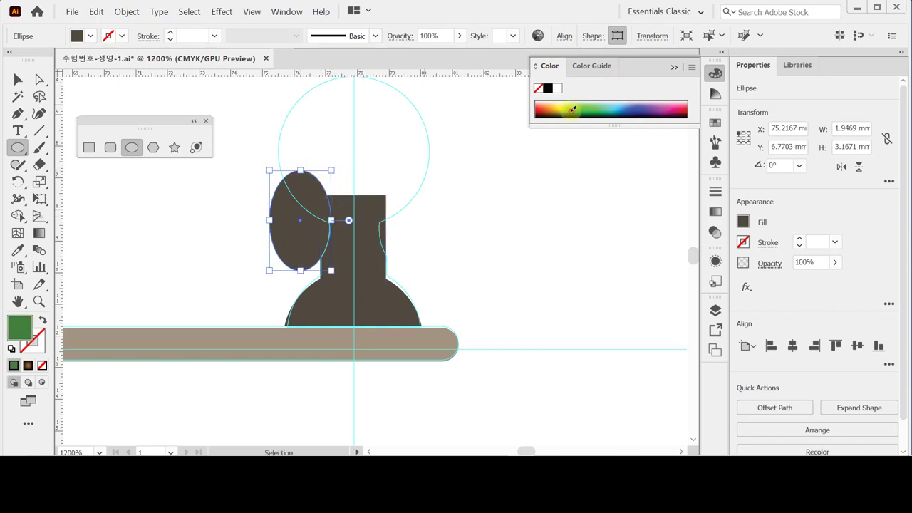
left_click(559, 104)
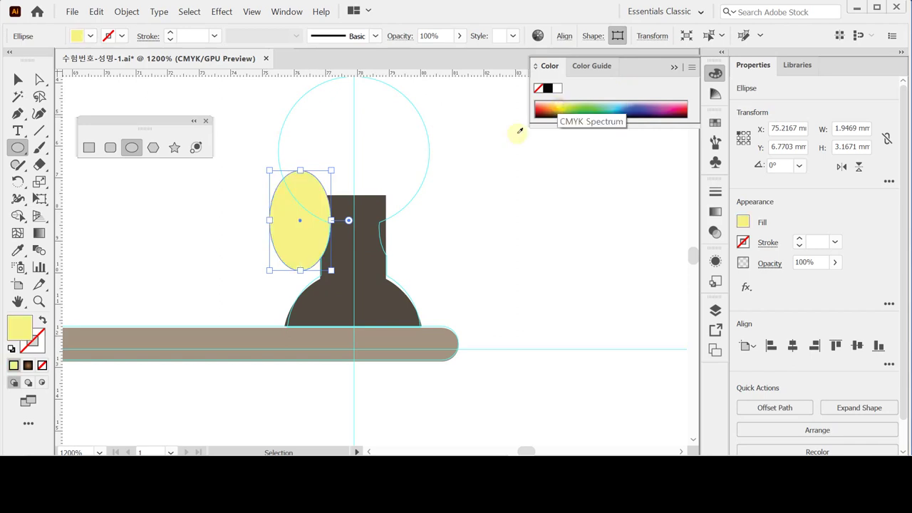
Reflect a copy of the yellow ellipse about the vertical axis through the guide to the neck's other side.
left_click_drag(293, 227, 402, 226)
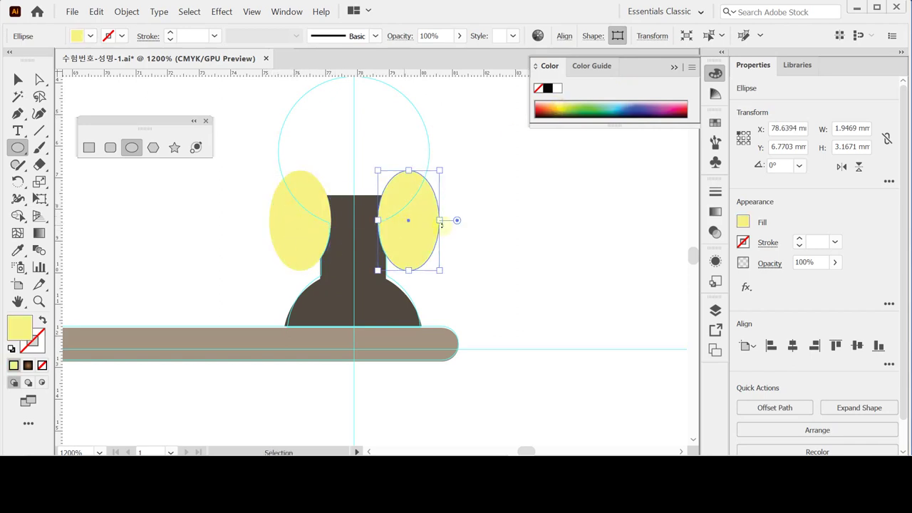
key("ctrl+z")
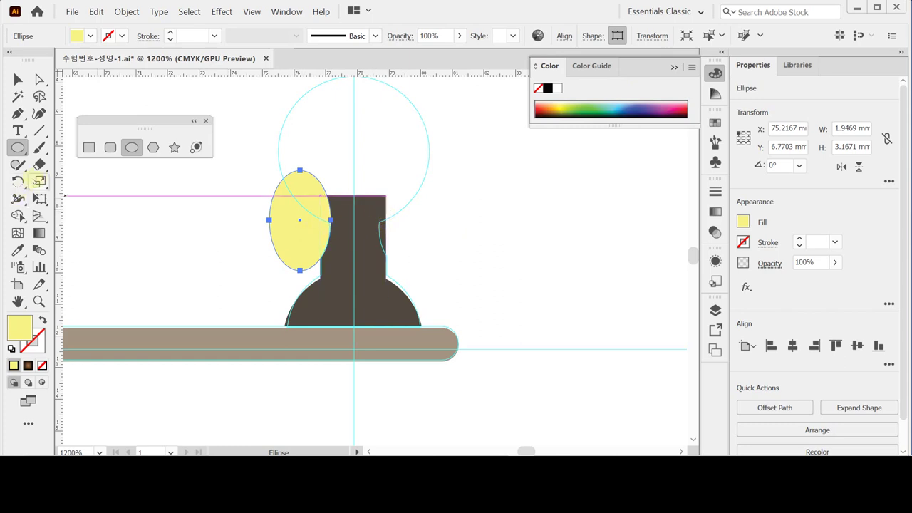
left_click_drag(18, 182, 45, 198)
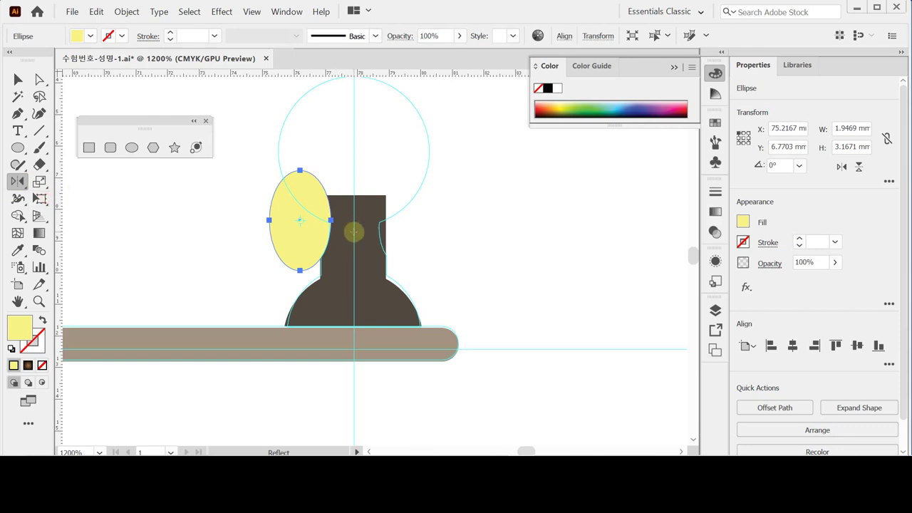
left_click(354, 231, "alt")
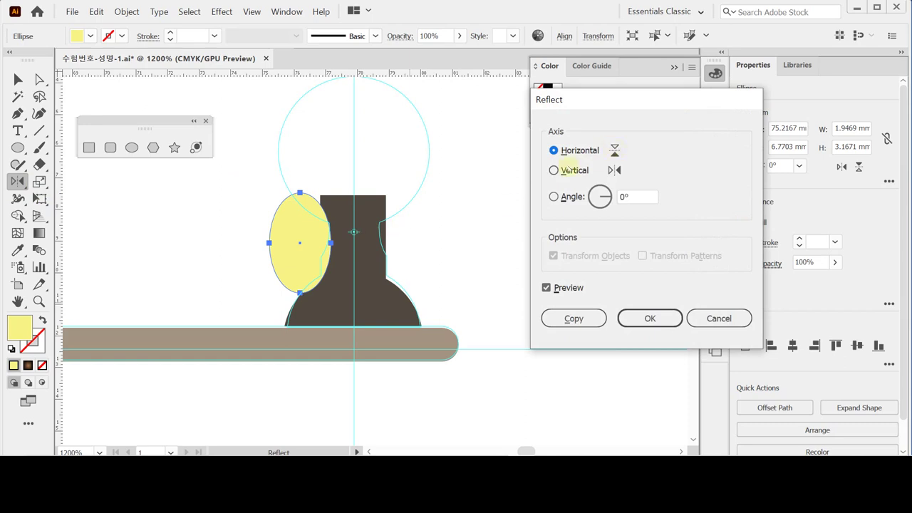
left_click(568, 171)
left_click(574, 319)
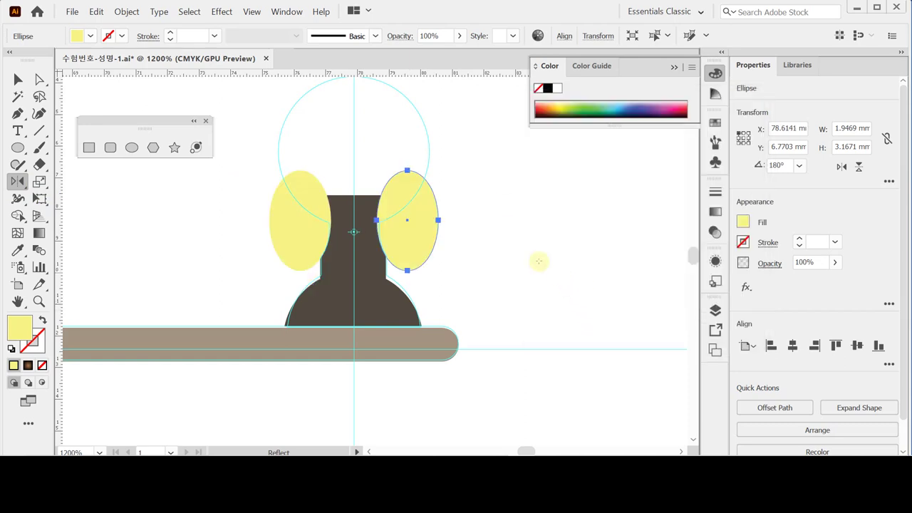
Subtract the two yellow ellipses from the dark neck rectangle with Minus Front to curve its sides inward.
left_click(279, 244, "ctrl+shift")
left_click_drag(515, 226, 311, 238)
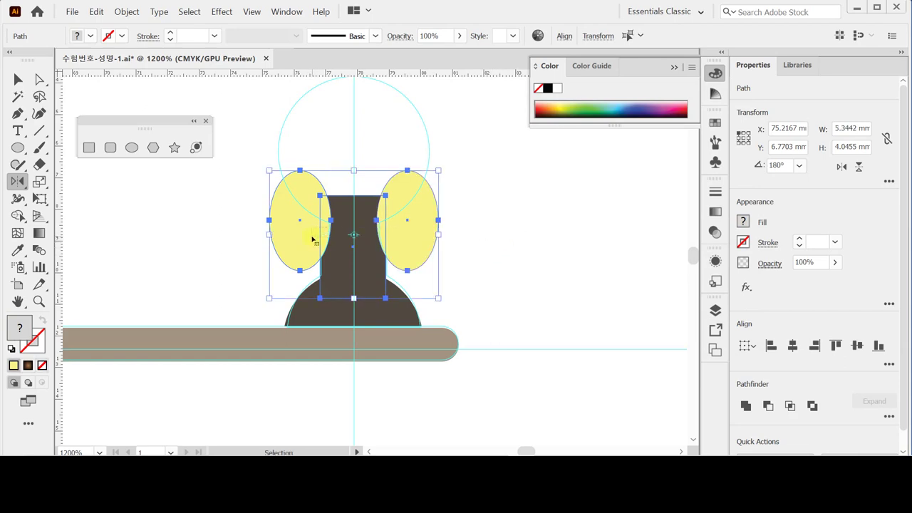
left_click(768, 406)
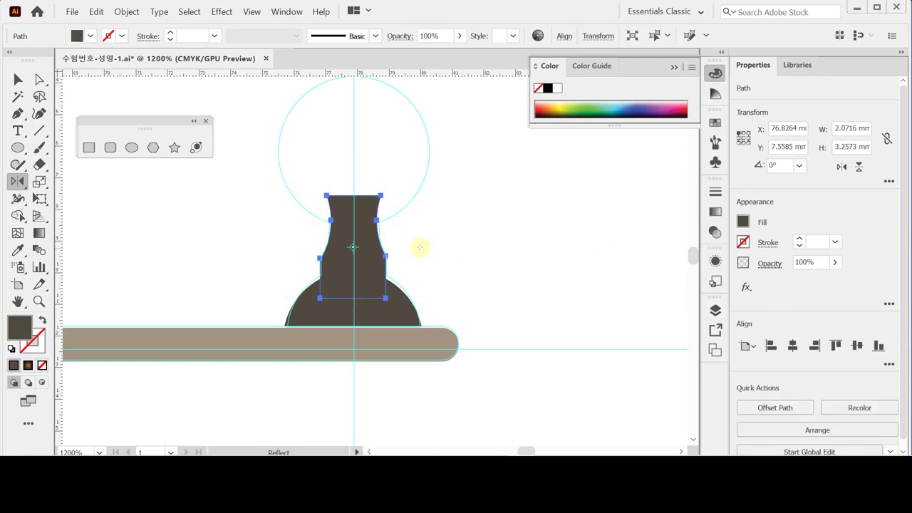
left_click_drag(391, 228, 387, 258)
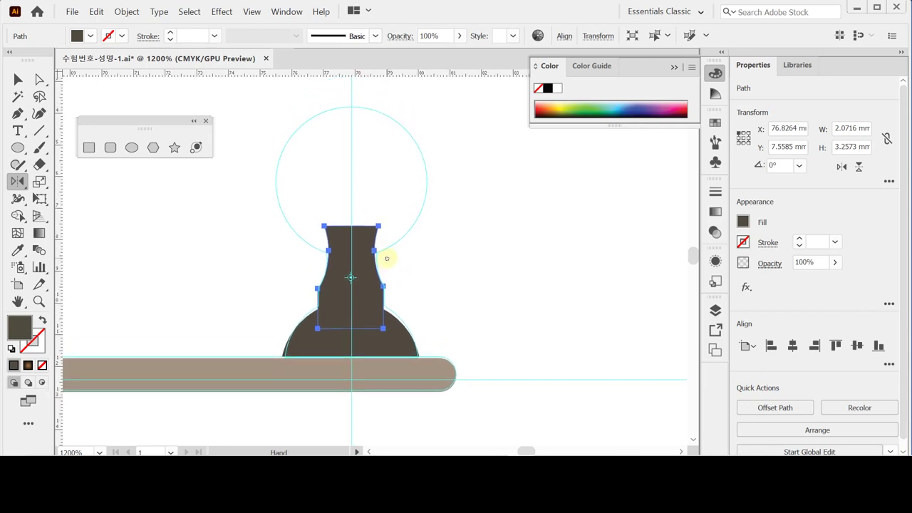
Deselect the neck and draw a dark circle about 4.8 mm across over the knob's guide circle.
key("ctrl")
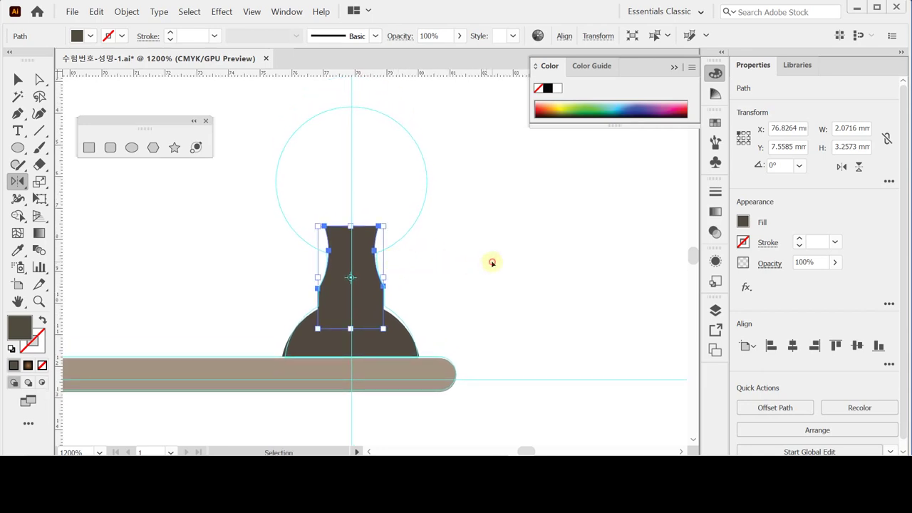
left_click(491, 262, "ctrl")
left_click(131, 148)
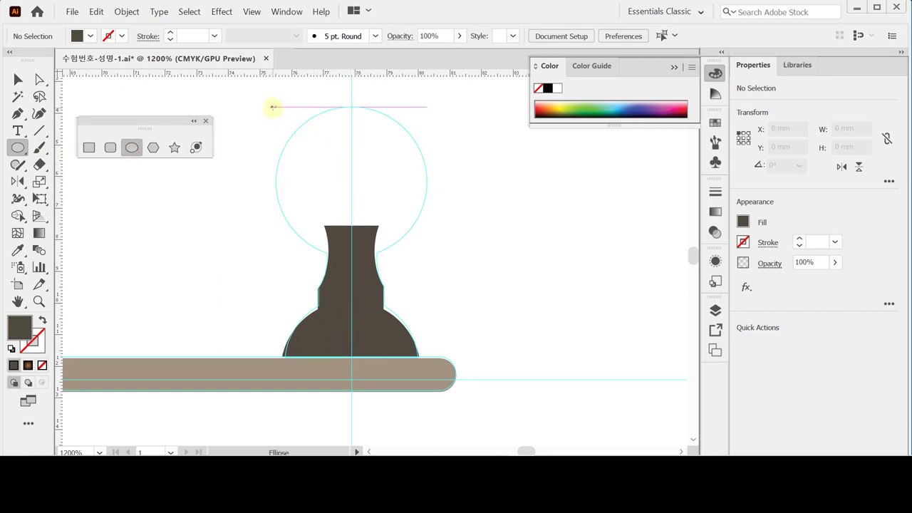
left_click_drag(274, 107, 425, 258)
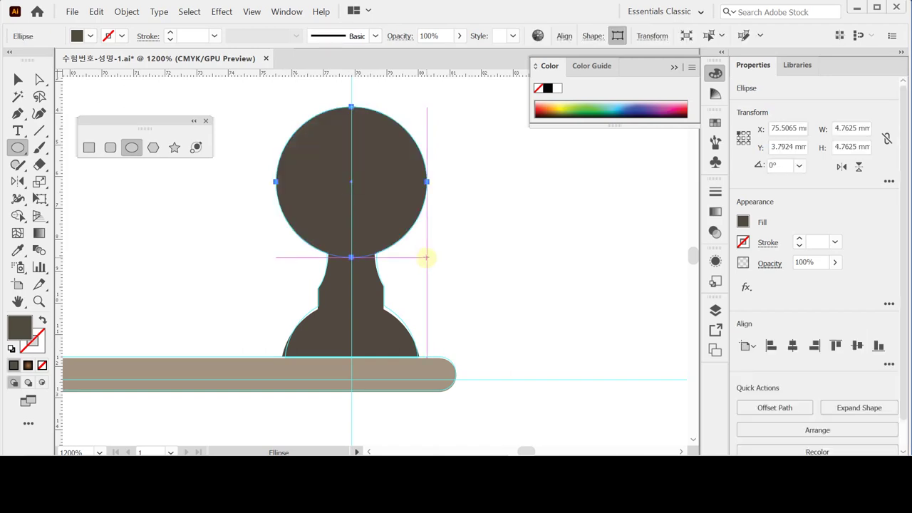
Align the circle, neck and small dome to their horizontal centre and unite them into one knob shape.
key("ctrl")
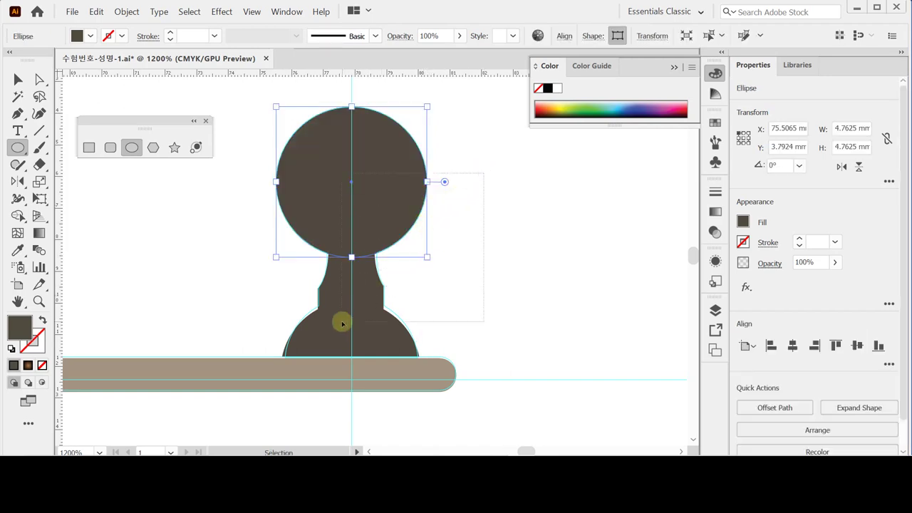
left_click(342, 324, "ctrl+shift")
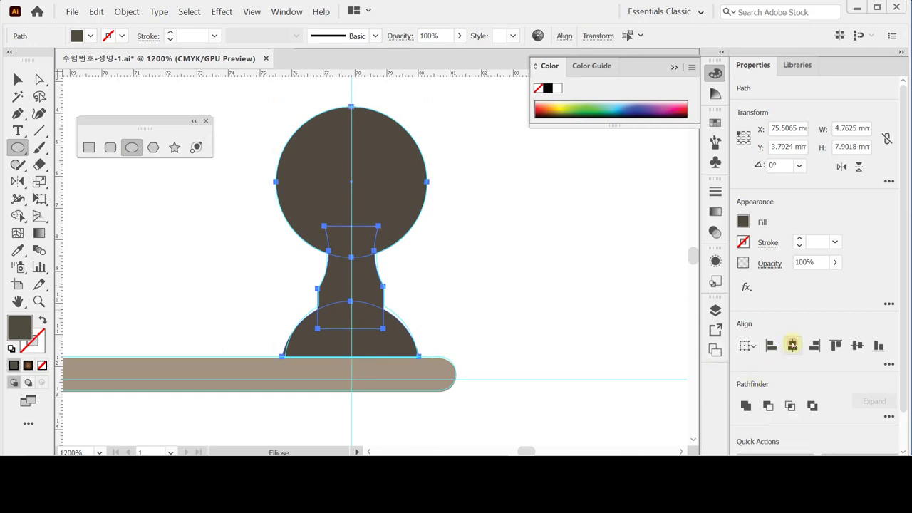
left_click(792, 345)
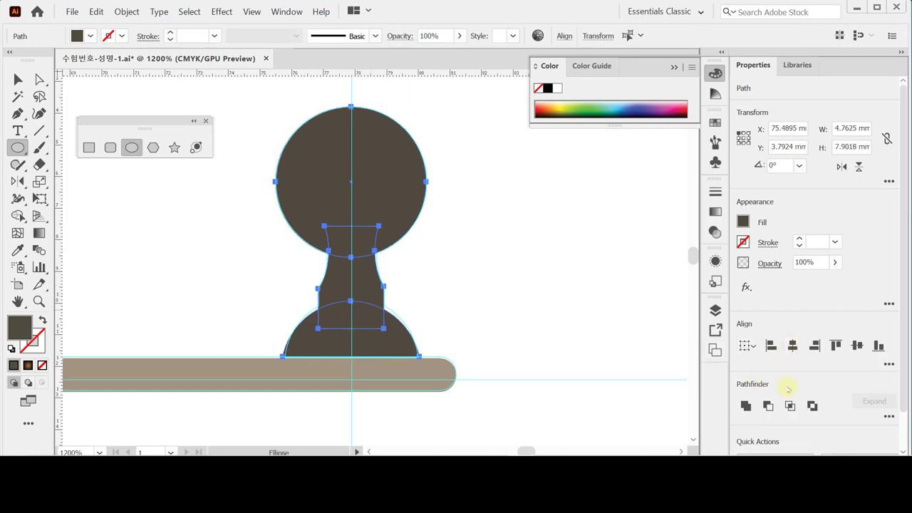
left_click(746, 405)
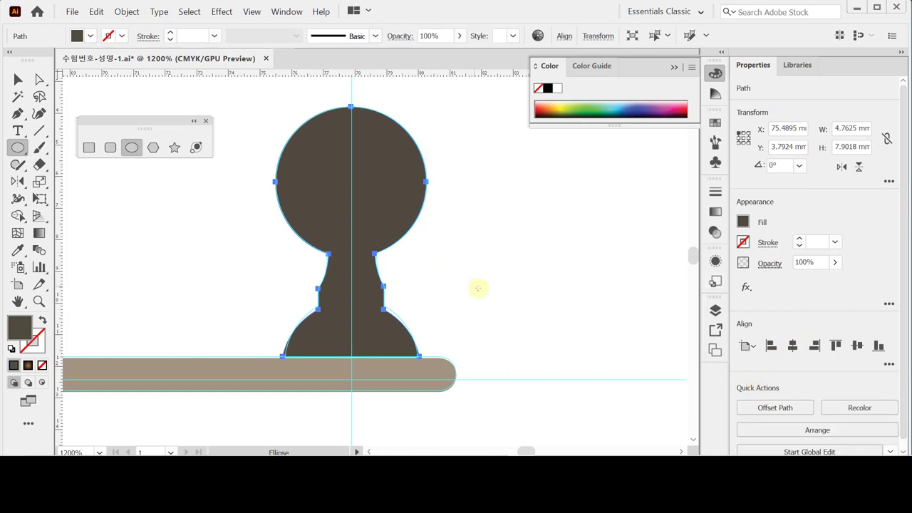
key("ctrl+shift+a")
Hide all guides over the coffee grinder illustration.
key("ctrl+minus")
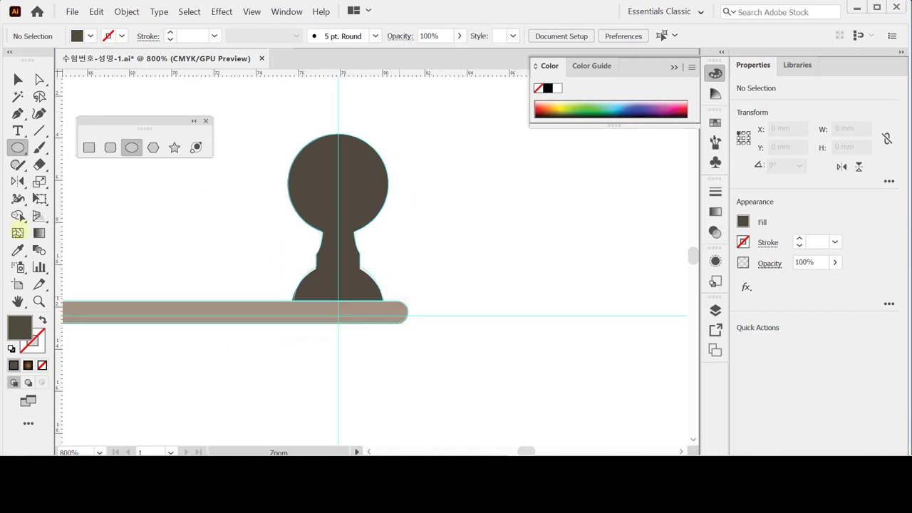
double_click(18, 301)
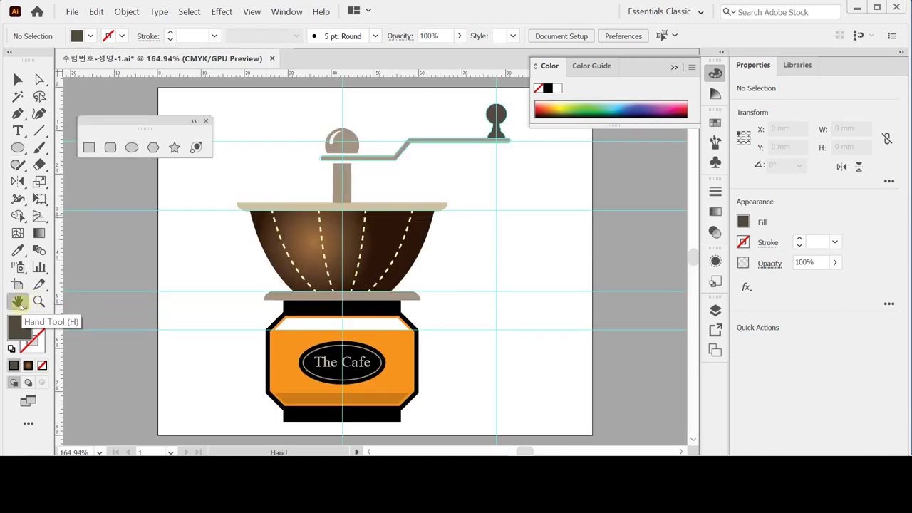
double_click(18, 301)
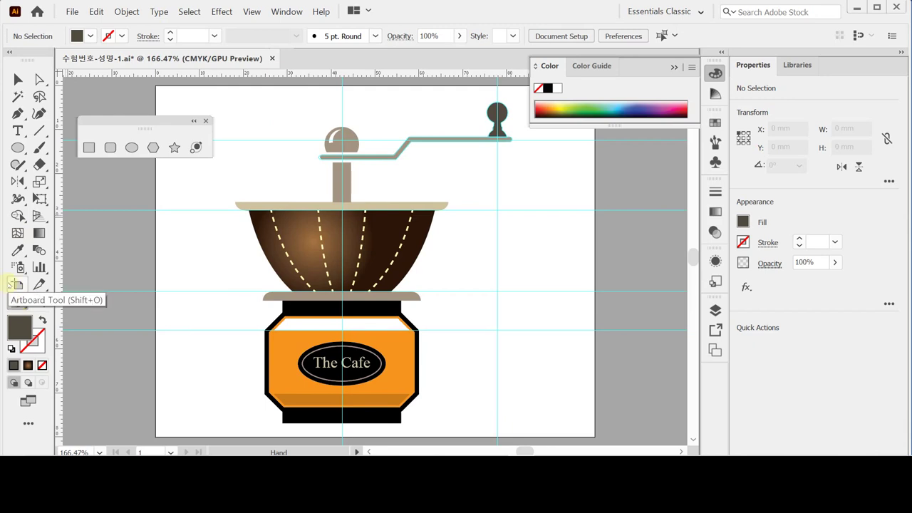
key("ctrl+;")
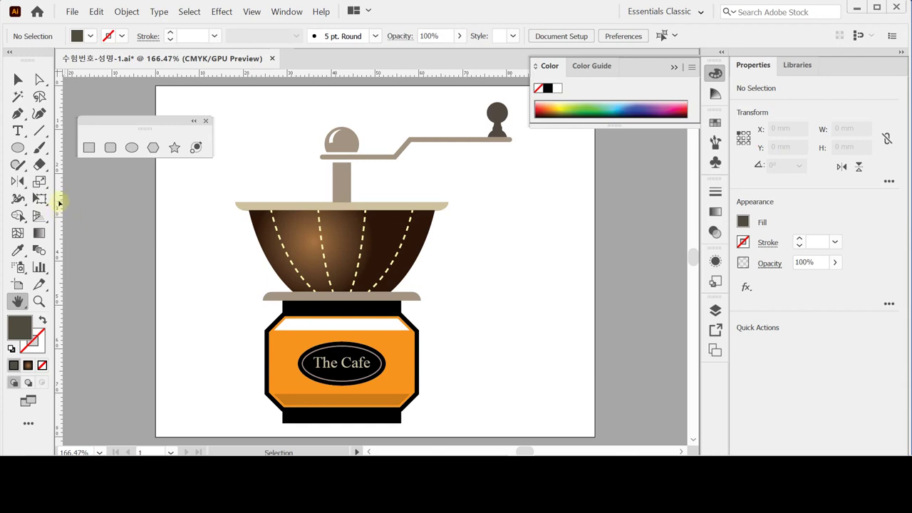
Save the illustration as 수험번호-성명-1.ai in the GTQ folder in Illustrator 2020 format, replacing the existing file.
left_click(17, 79)
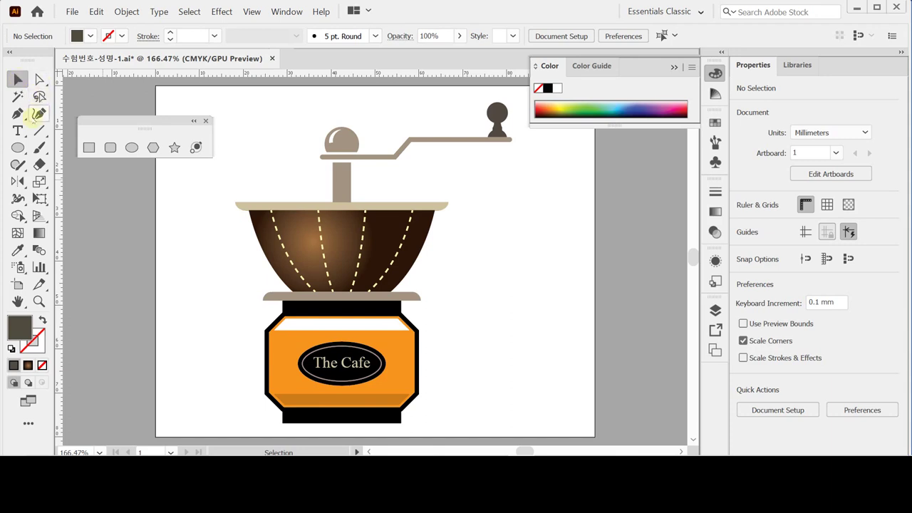
left_click(74, 12)
left_click(108, 134)
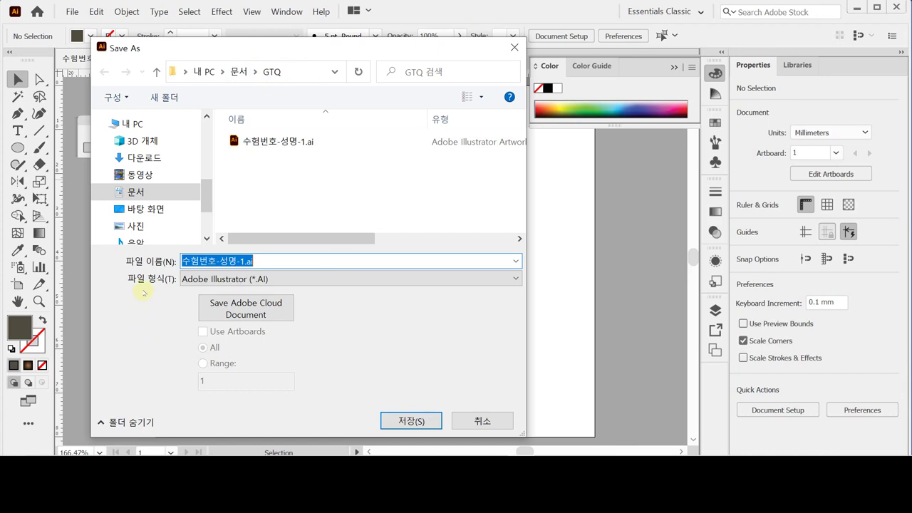
left_click(413, 420)
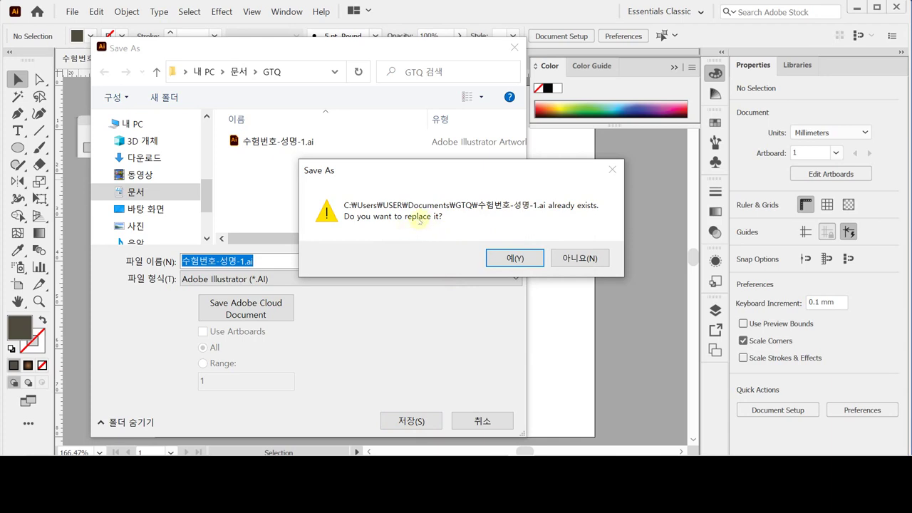
left_click(515, 258)
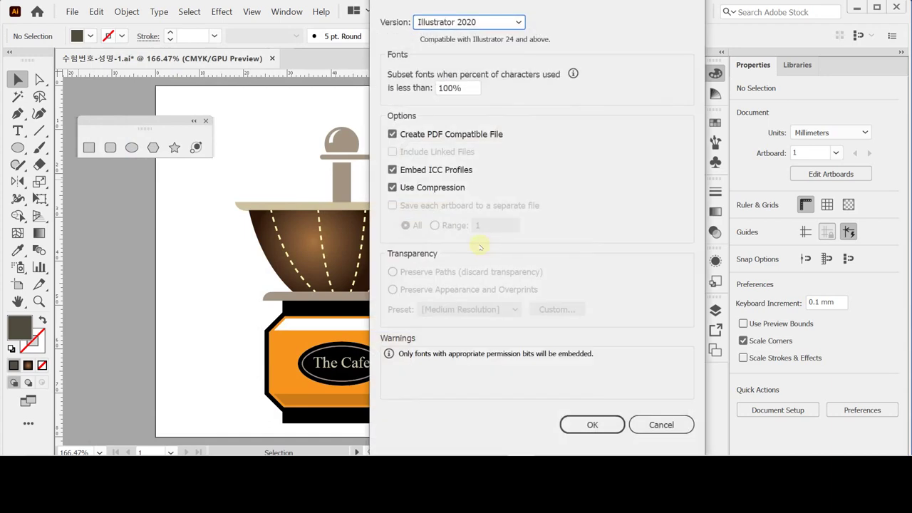
left_click(595, 424)
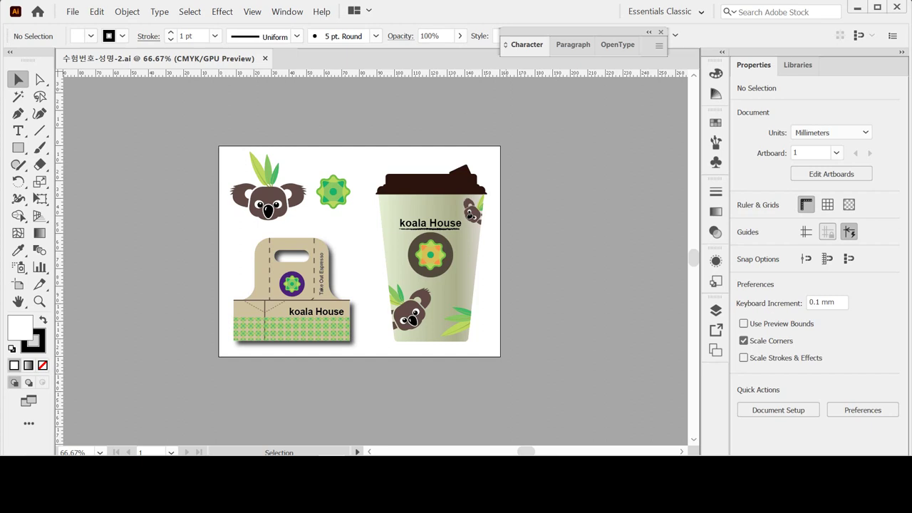
Create a 160 x 120 mm landscape CMYK document in millimetres at 300 ppi and paste the copied guide lines into it.
key("ctrl+n")
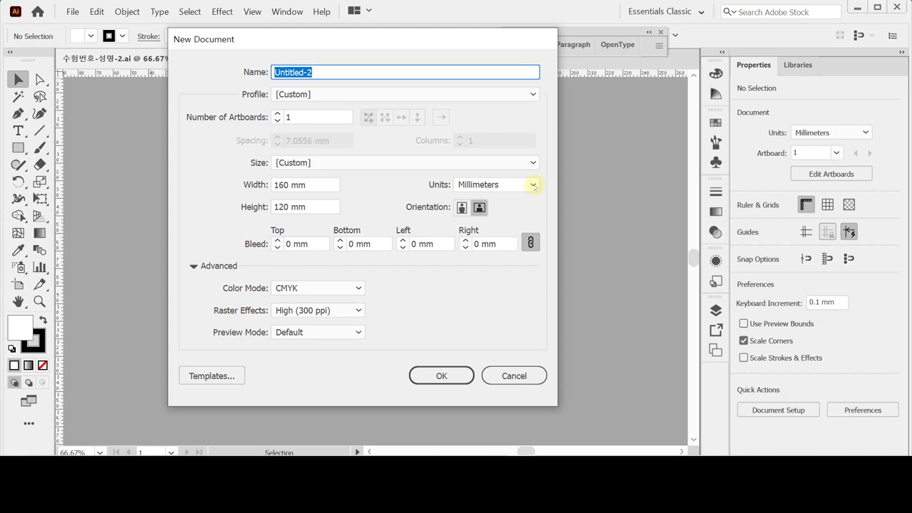
left_click(534, 186)
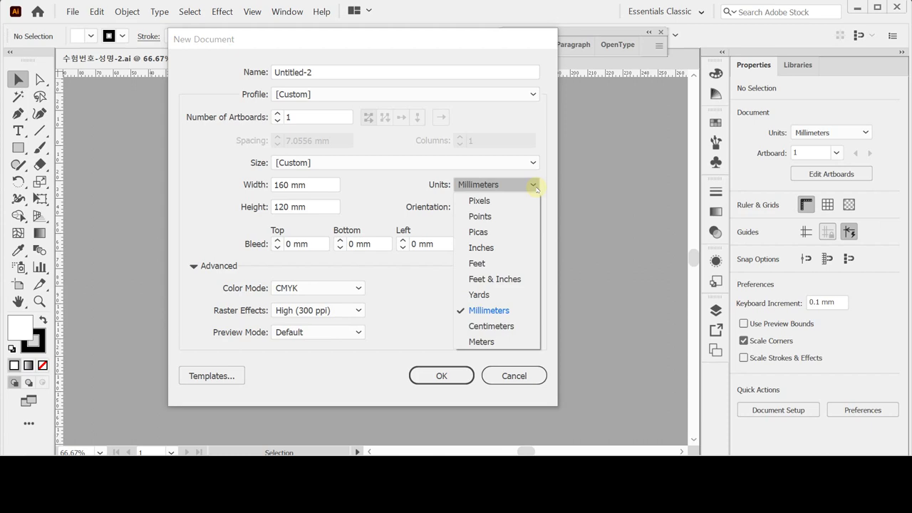
left_click(535, 186)
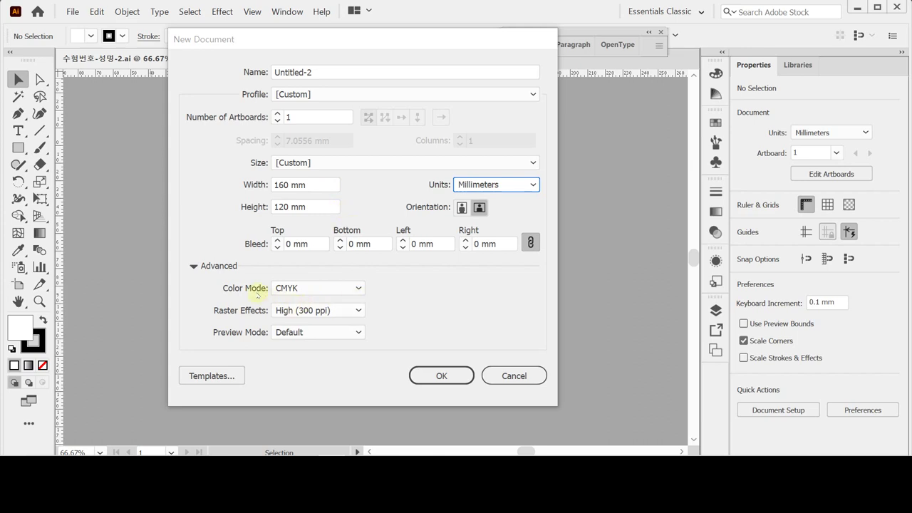
left_click(443, 377)
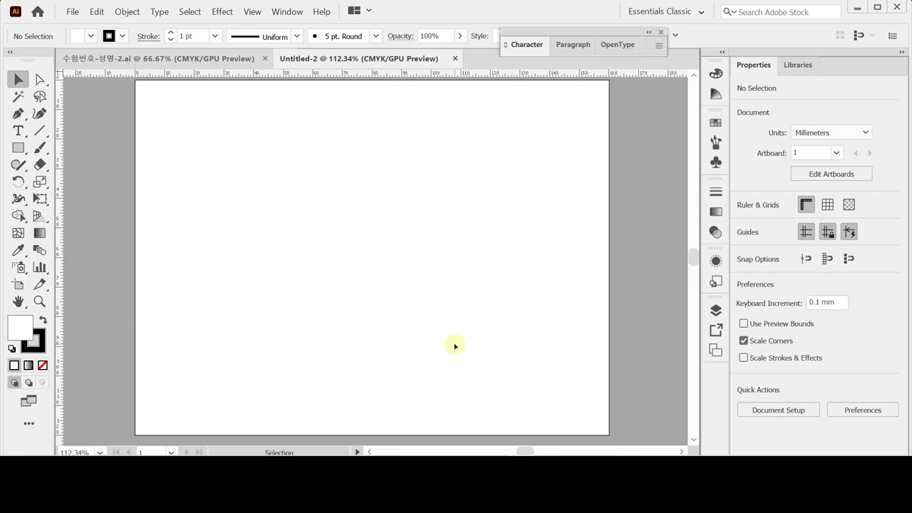
key("ctrl+v")
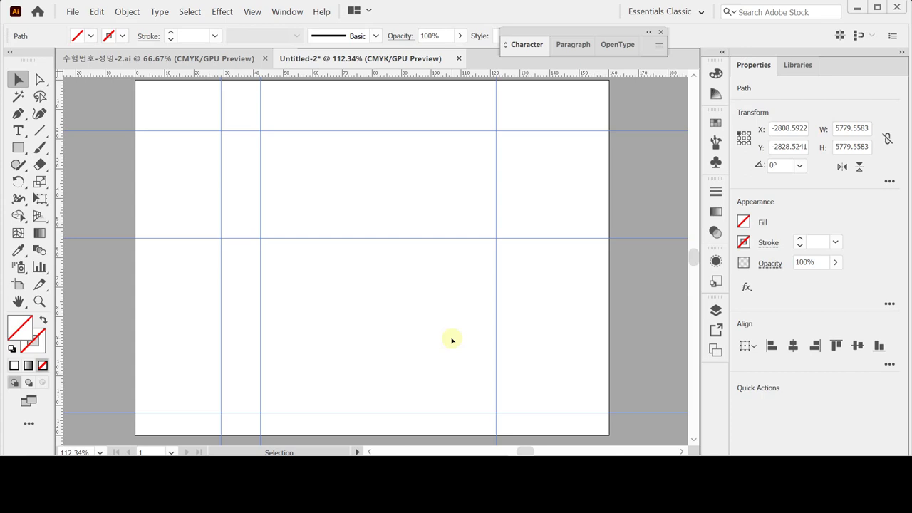
key("ctrl")
Save the new document as 수험번호-성명-2 in the GTQ folder in Illustrator 2020 format.
key("ctrl+s")
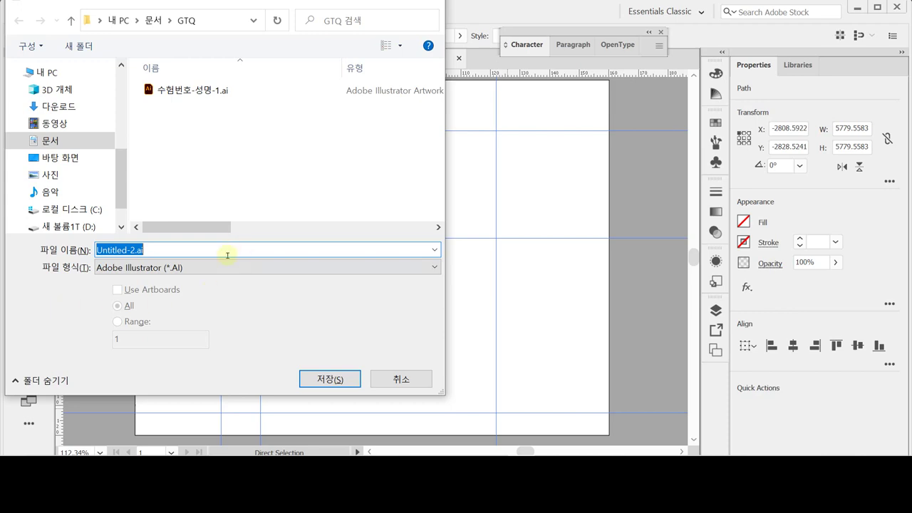
left_click(180, 90)
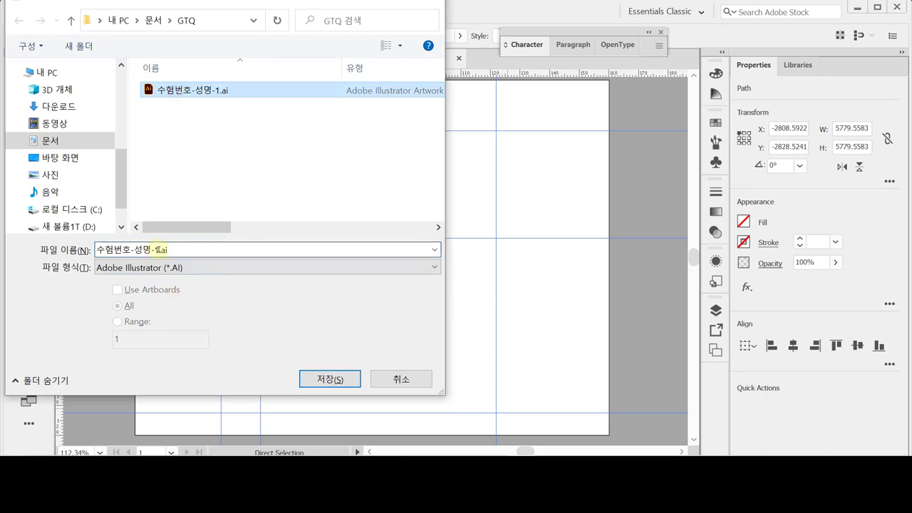
left_click(171, 250)
double_click(202, 254)
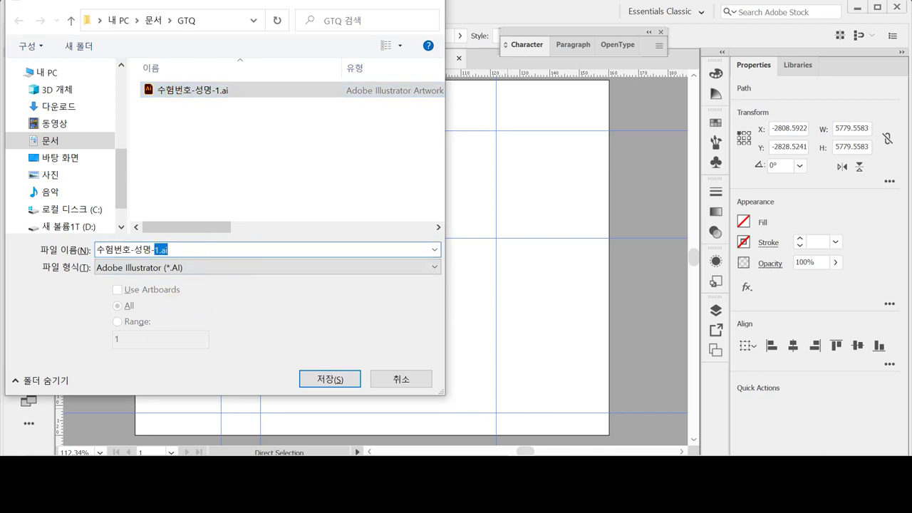
type("2")
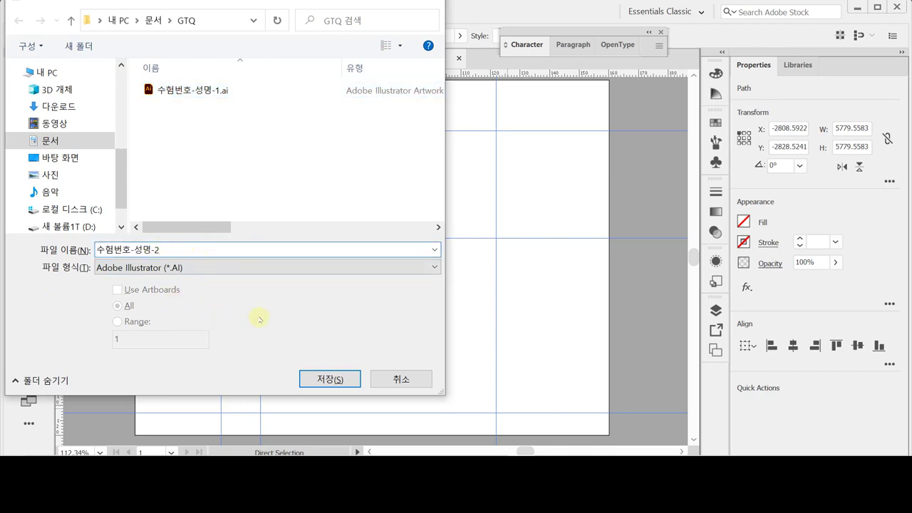
left_click(354, 372)
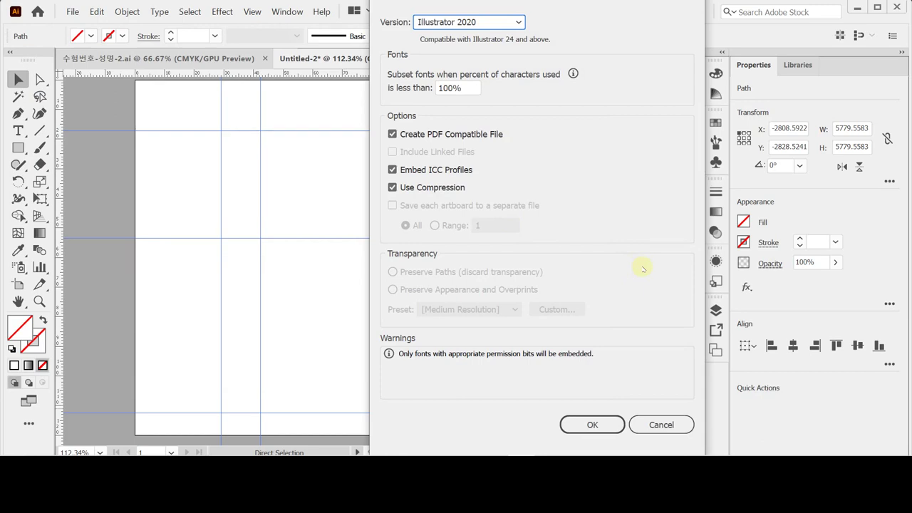
left_click(568, 425)
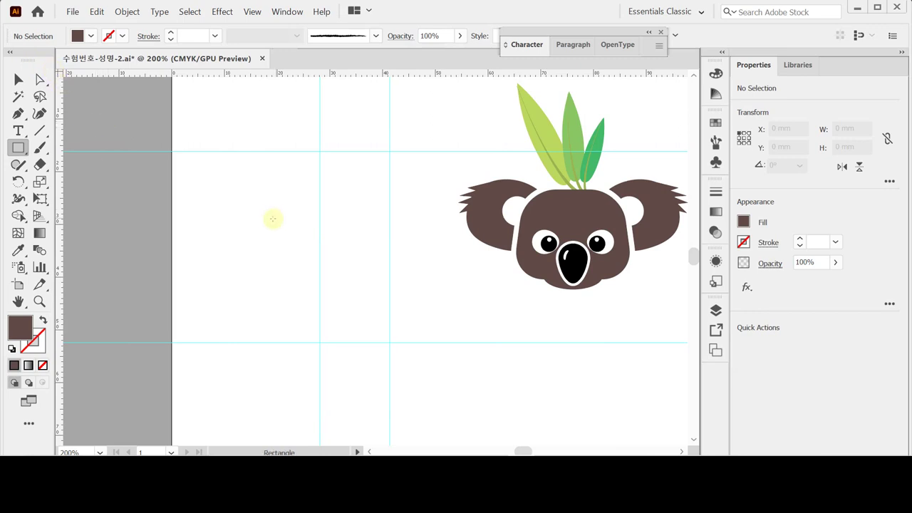
Draw a brown 23 x 17 mm rectangle without a stroke in the empty area beside the koala reference.
left_click(258, 196)
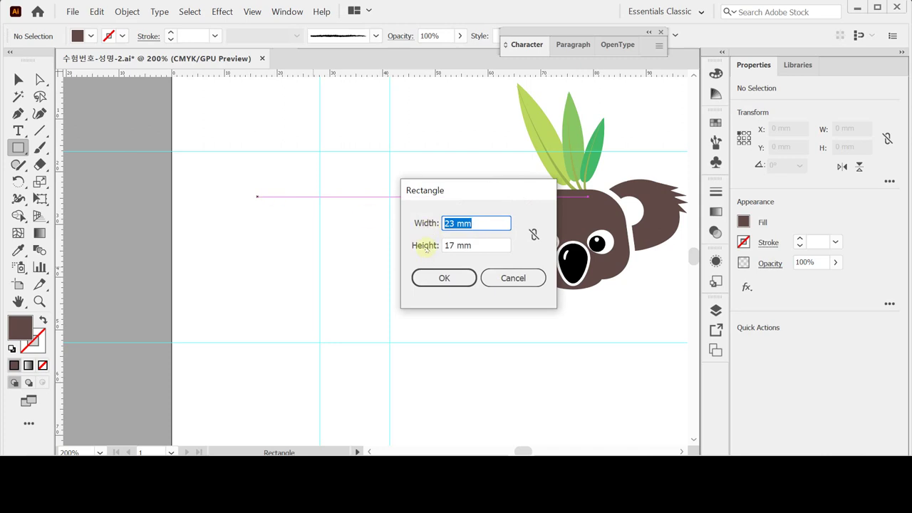
left_click(445, 278)
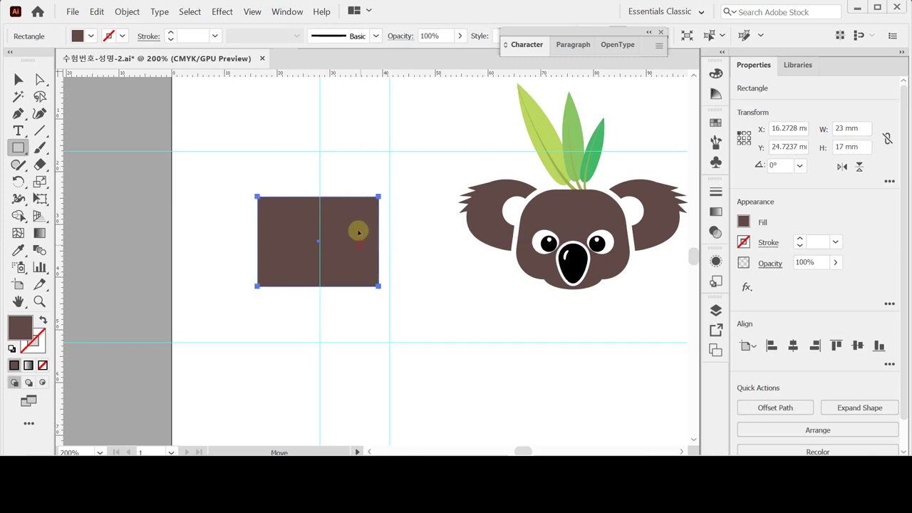
key("ctrl")
Nudge the brown rectangle to about X 16.5 mm, Y 22.1 mm so it is centred on the first vertical guide.
key("Up")
key("Up")
key("Right")
key("Up")
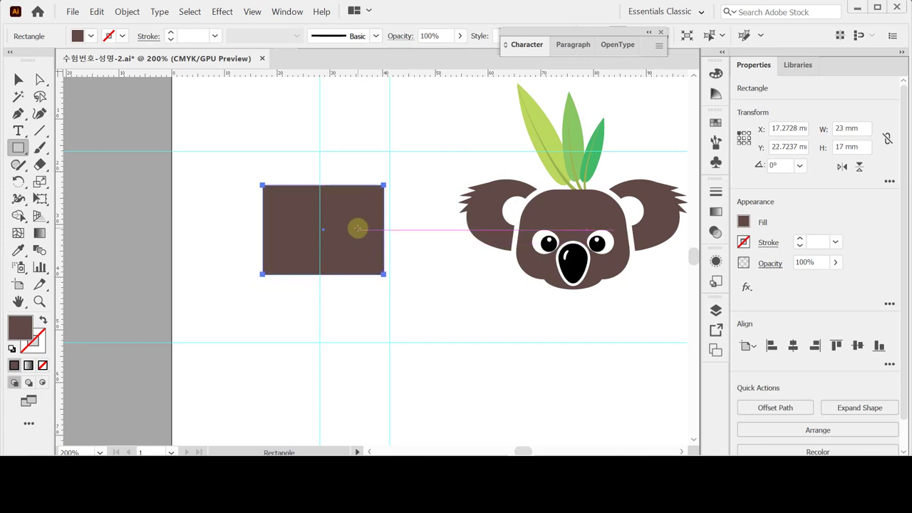
key("Left")
key("Left")
key("Left")
key("Left")
key("Left")
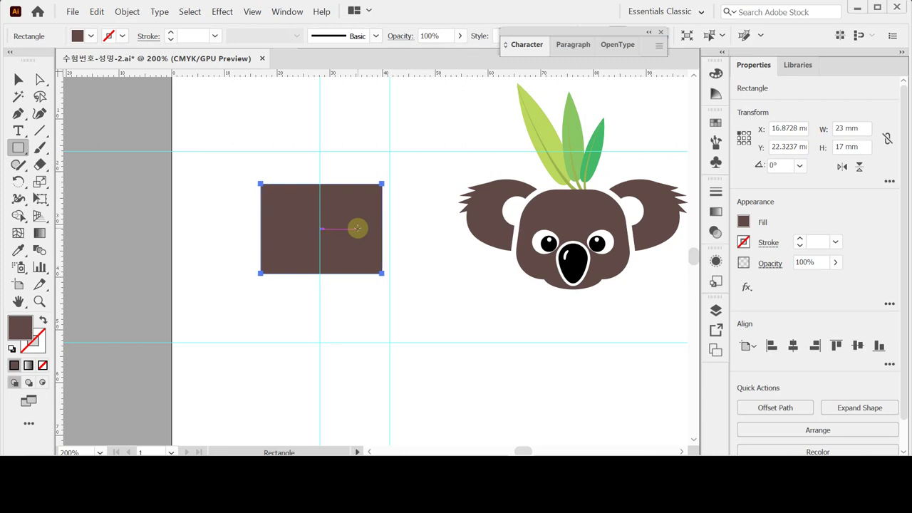
key("Left")
key("Left")
key("Left")
key("Up")
key("Up")
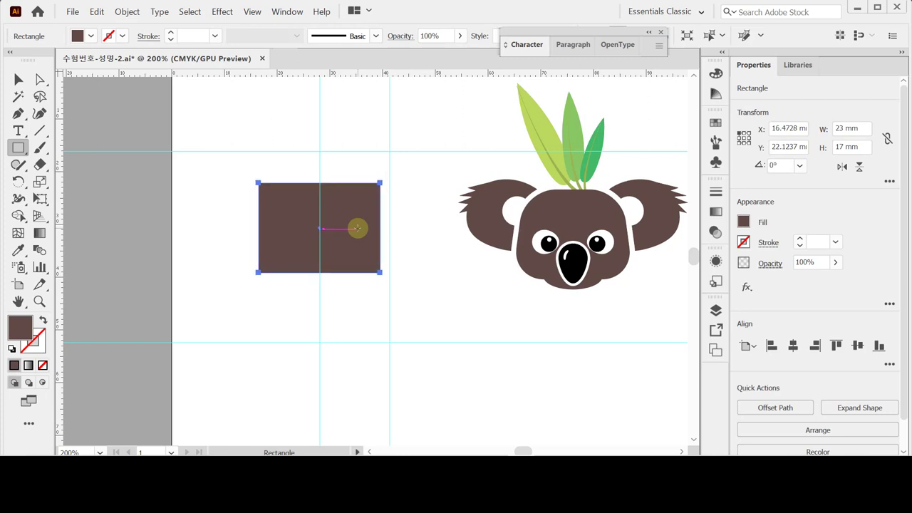
Nudge the brown rectangle up by 1 mm and scale its two upper corner points uniformly to 80% to form a trapezoid.
key("shift+Up")
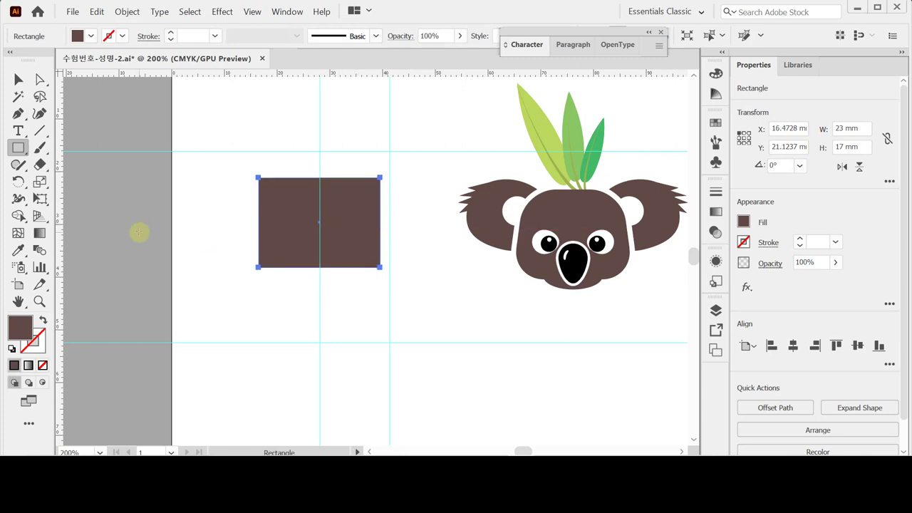
left_click(39, 79)
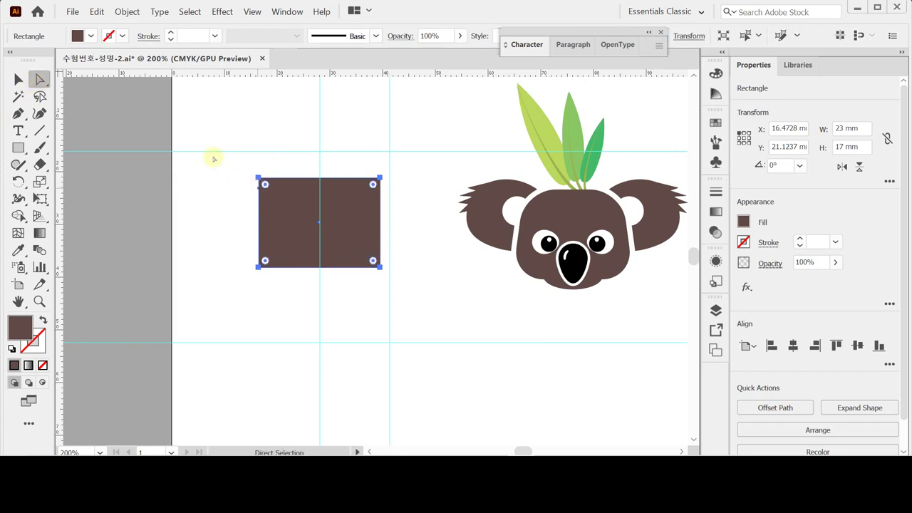
left_click_drag(224, 160, 405, 205)
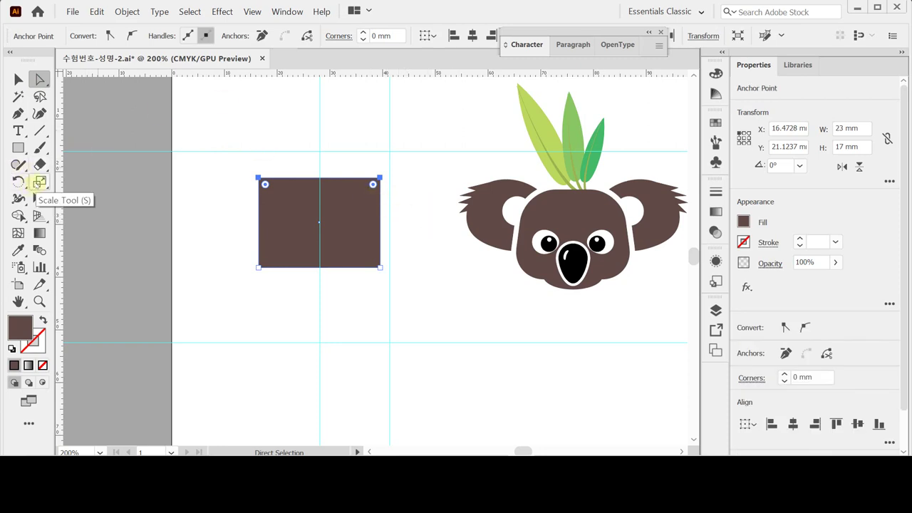
double_click(40, 183)
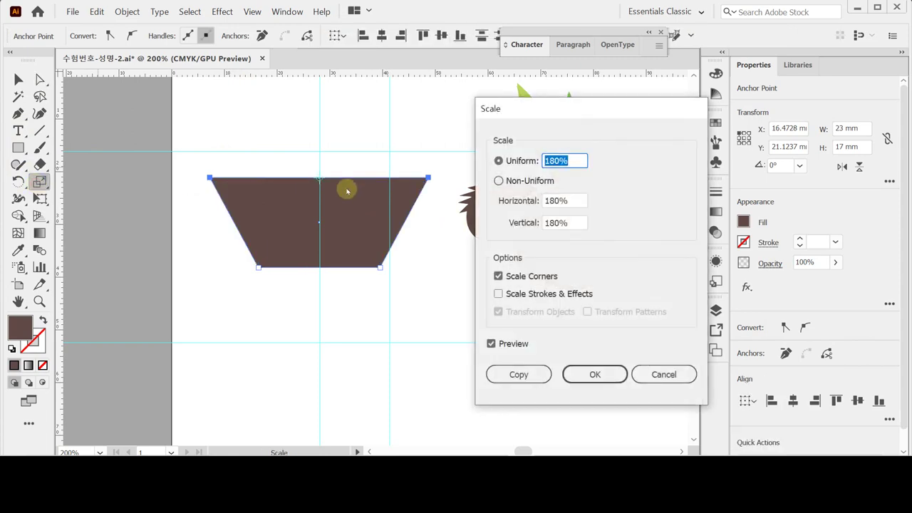
type("80")
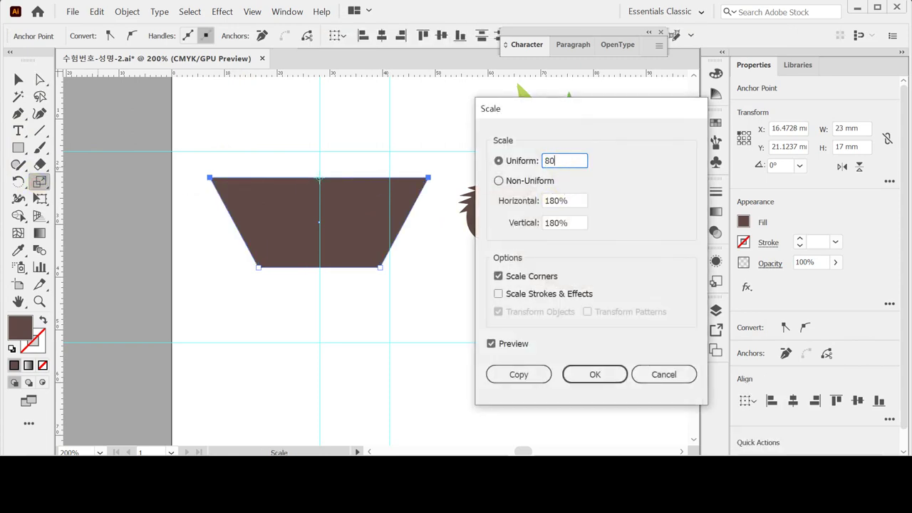
left_click(595, 376)
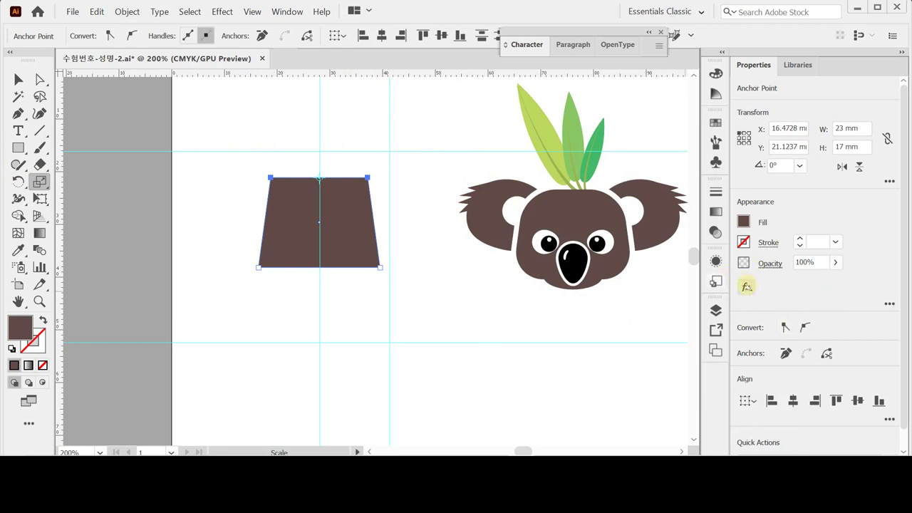
Apply a Round Corners effect with a 6 mm radius to the trapezoid and expand its appearance into an editable path.
left_click(747, 287)
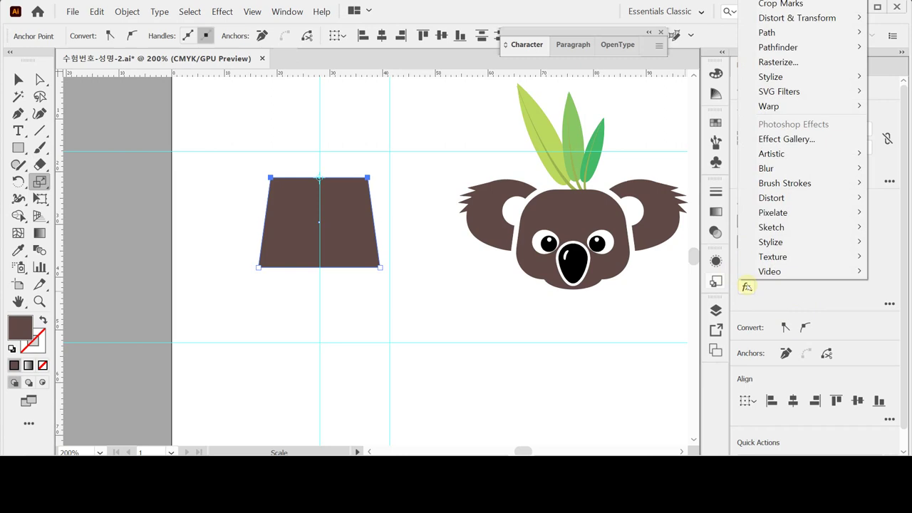
mouse_move(821, 158)
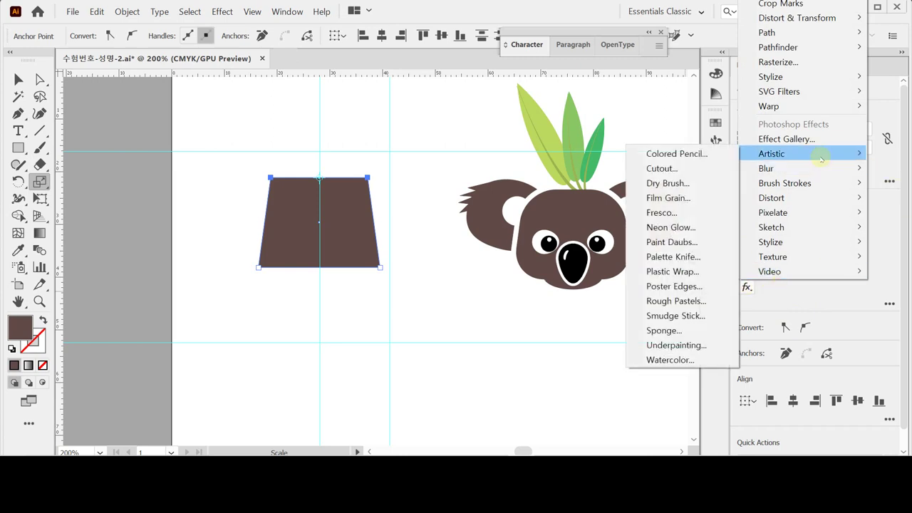
left_click(887, 233)
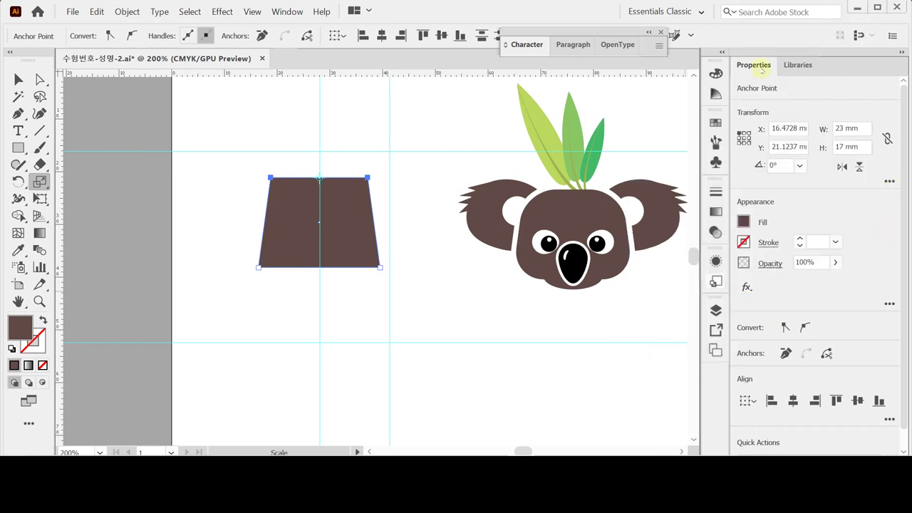
left_click(746, 286)
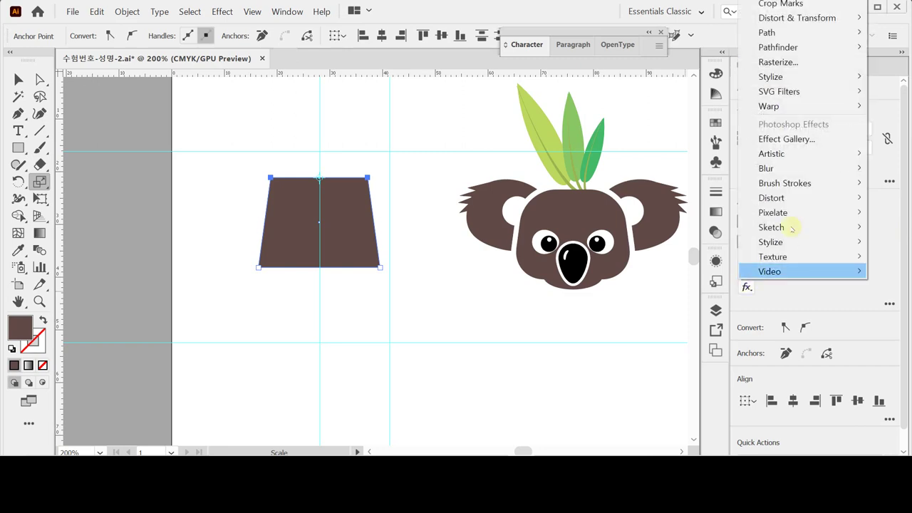
mouse_move(803, 80)
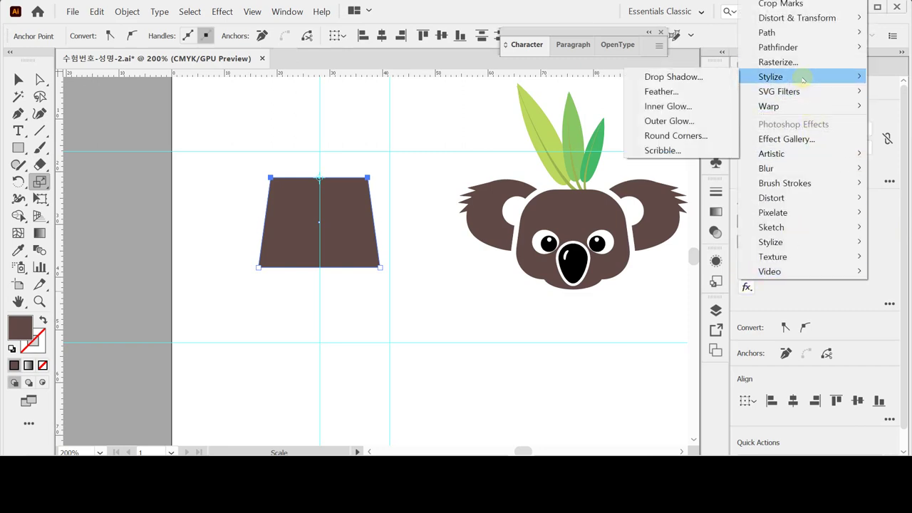
left_click(718, 136)
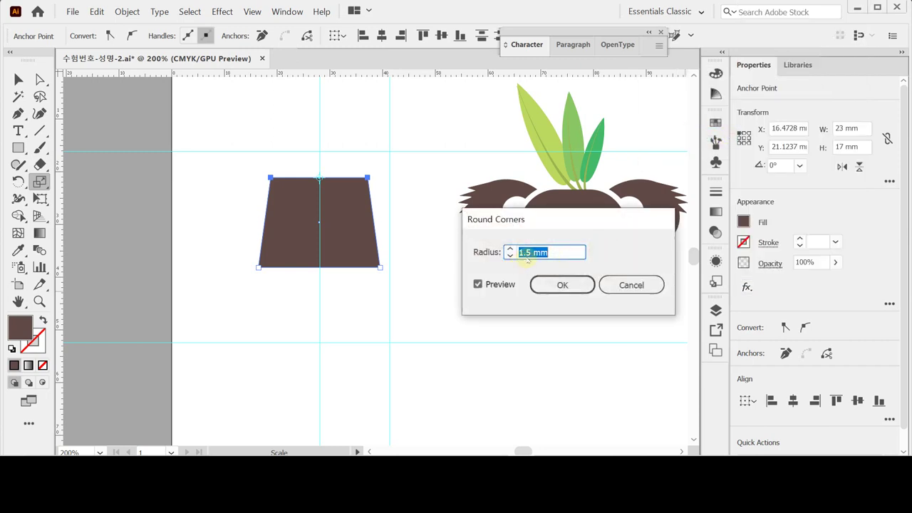
type("6")
key("Return")
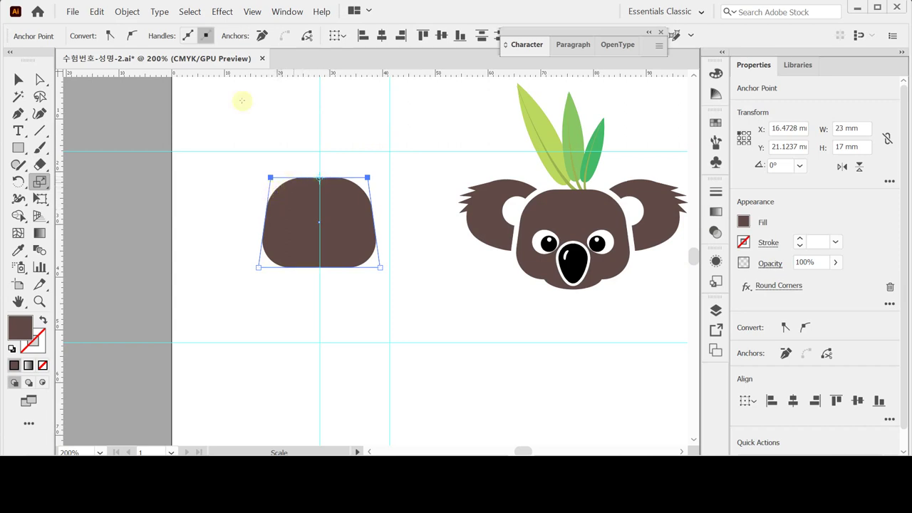
left_click(127, 13)
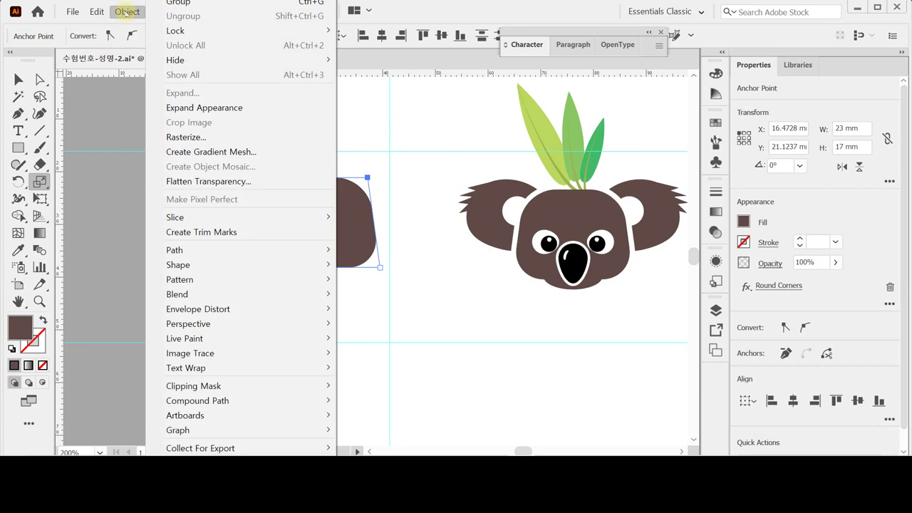
left_click(221, 108)
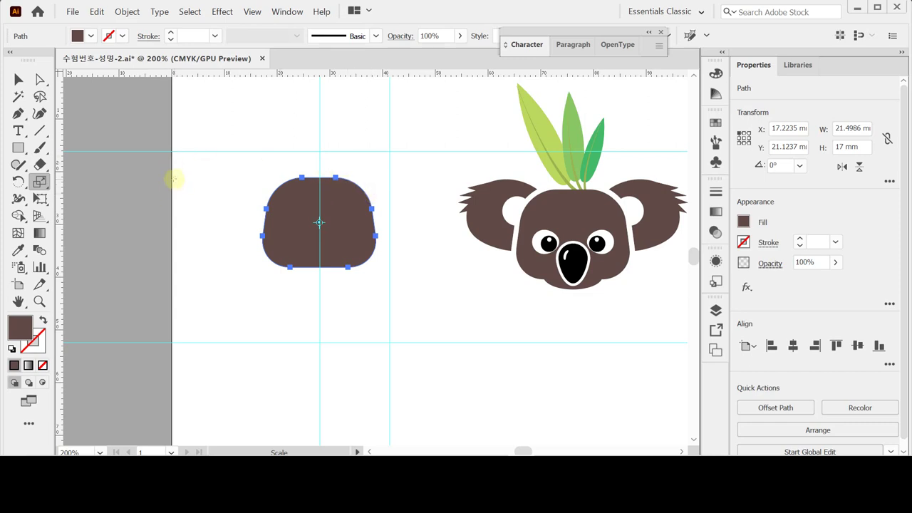
Draw a brown ellipse about 11.4 x 4.8 mm centred on the vertical guide at the head's lower edge for the chin.
left_click_drag(18, 148, 57, 182)
key("ctrl+shift+a")
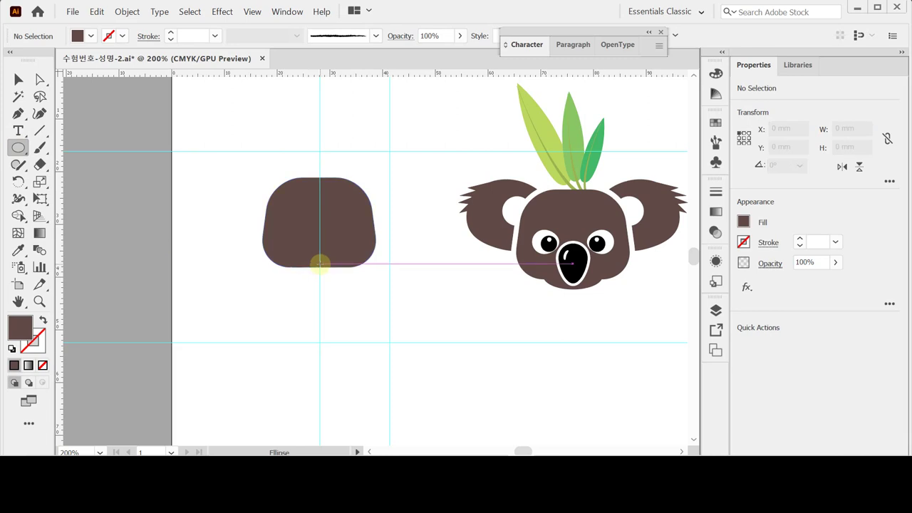
left_click_drag(320, 263, 350, 276)
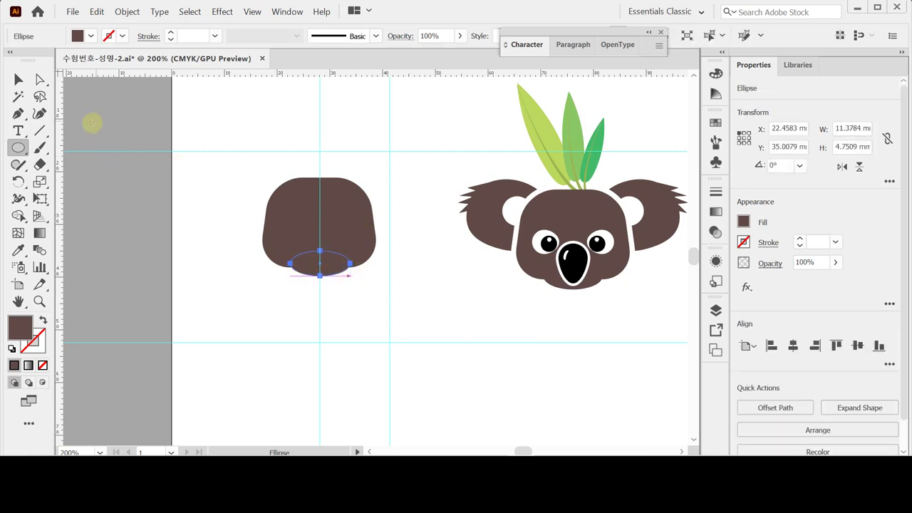
Align the chin ellipse horizontally with the centre of the head and unite the two shapes into one.
left_click(18, 79)
left_click_drag(241, 210, 358, 313)
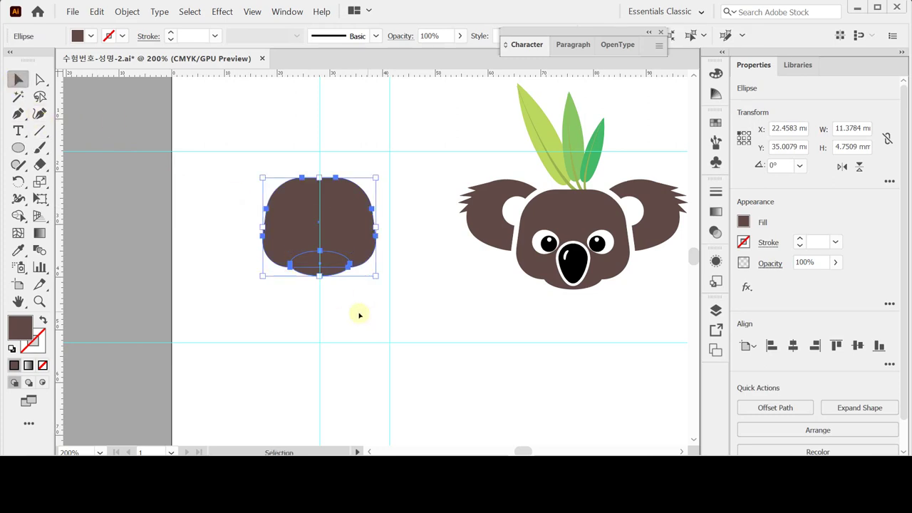
left_click(793, 346)
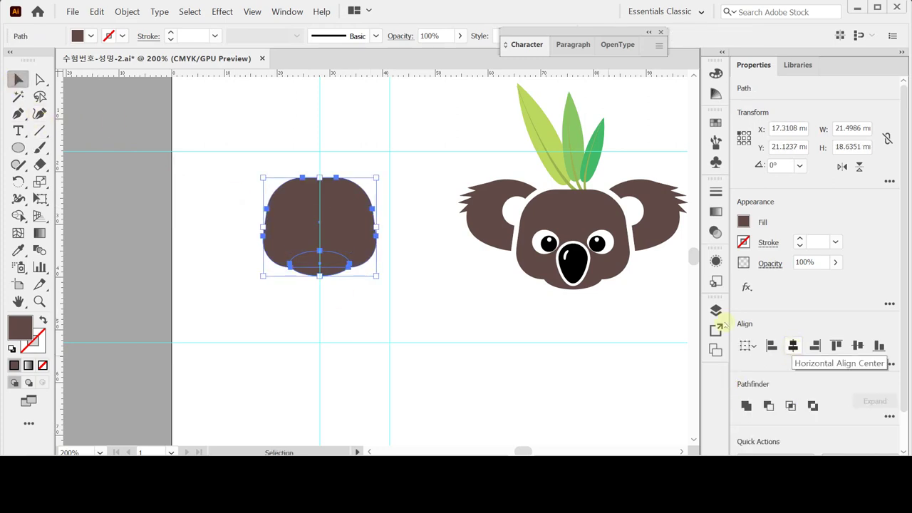
left_click(340, 316)
left_click(330, 272)
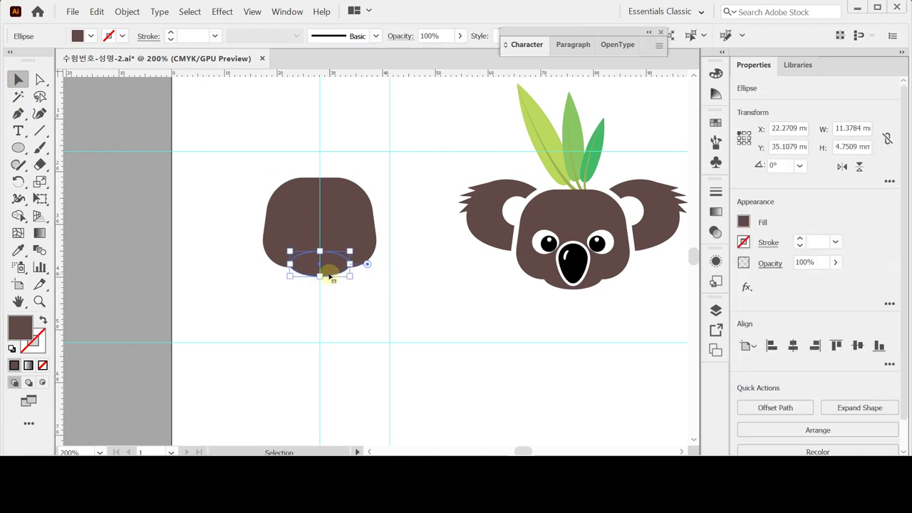
left_click(235, 224)
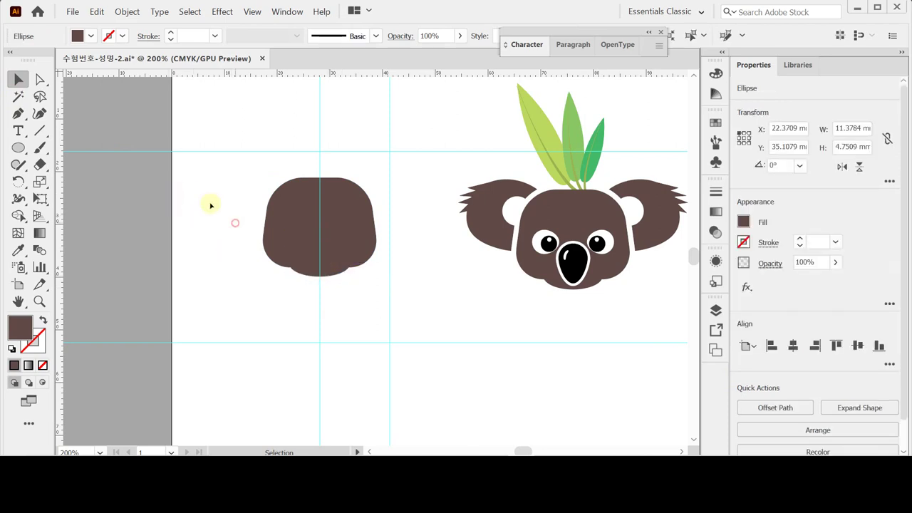
left_click_drag(337, 294, 299, 235)
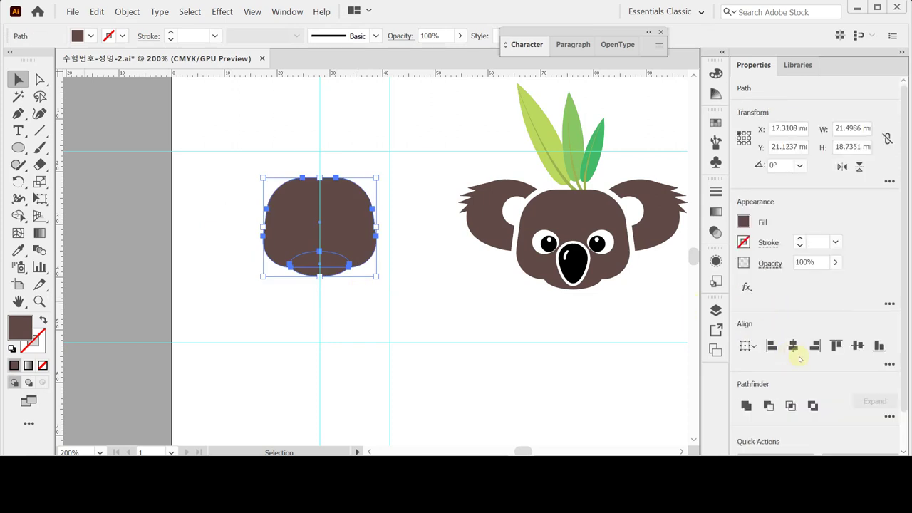
left_click(793, 345)
left_click(746, 406)
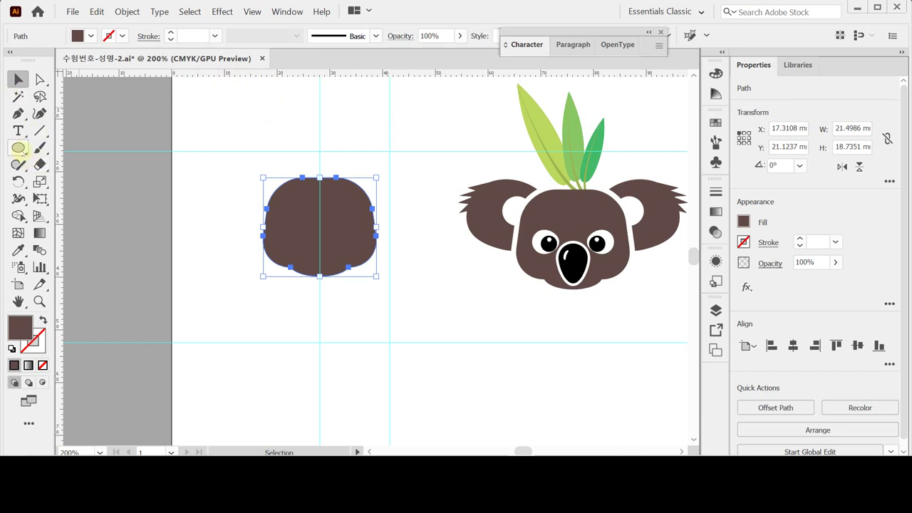
Draw a brown ellipse about 15.9 x 11.9 mm overlapping the head's upper-left side as the ear and rotate it by -15°.
left_click(18, 148)
left_click_drag(208, 168, 291, 229)
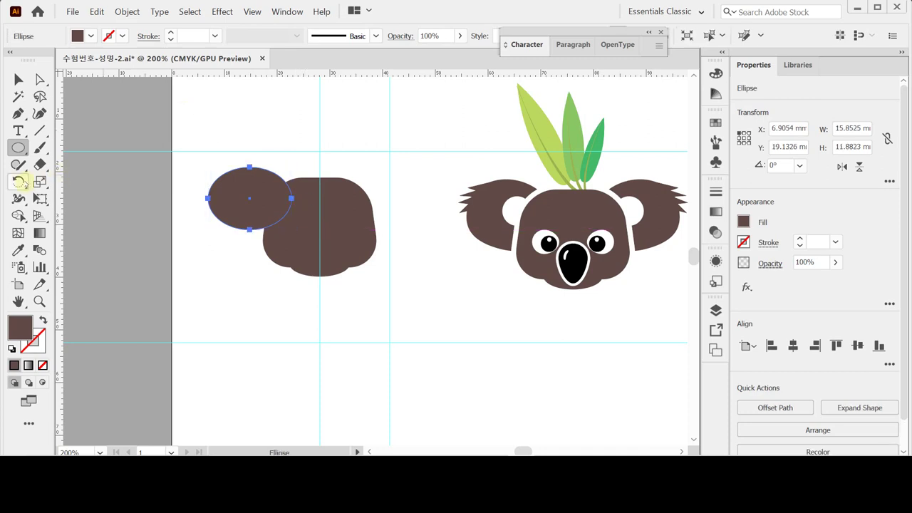
left_click(18, 181)
double_click(19, 181)
type("-")
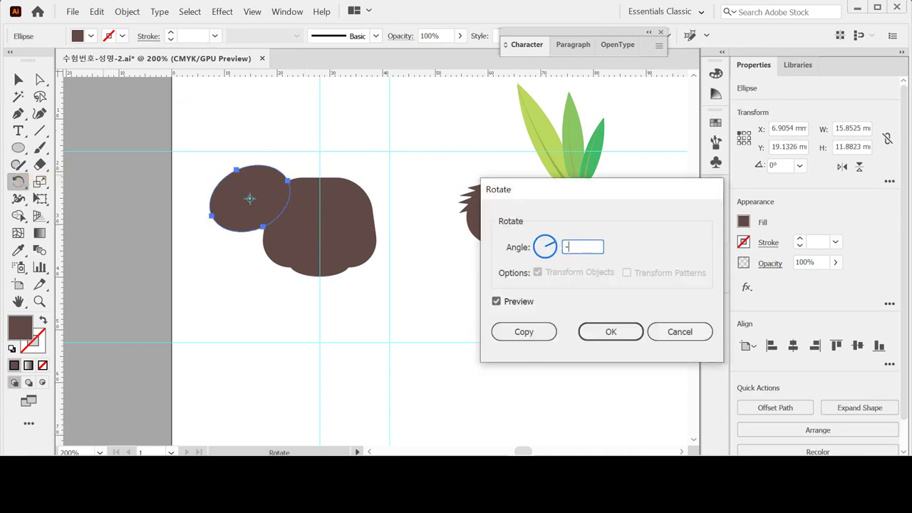
type("15")
key("Return")
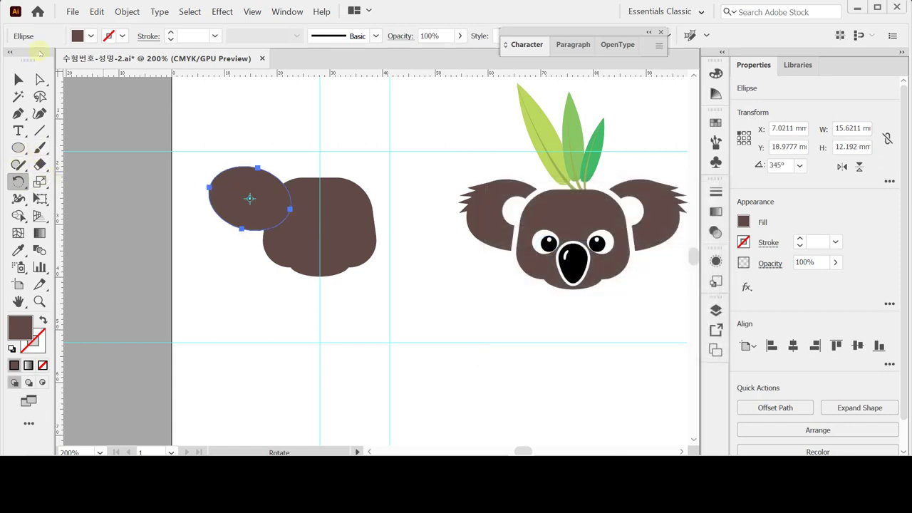
Nudge the ear ellipse to about X 6.7 mm, Y 19.3 mm and stretch the left handle of its lowest anchor point outward.
left_click_drag(250, 199, 248, 199)
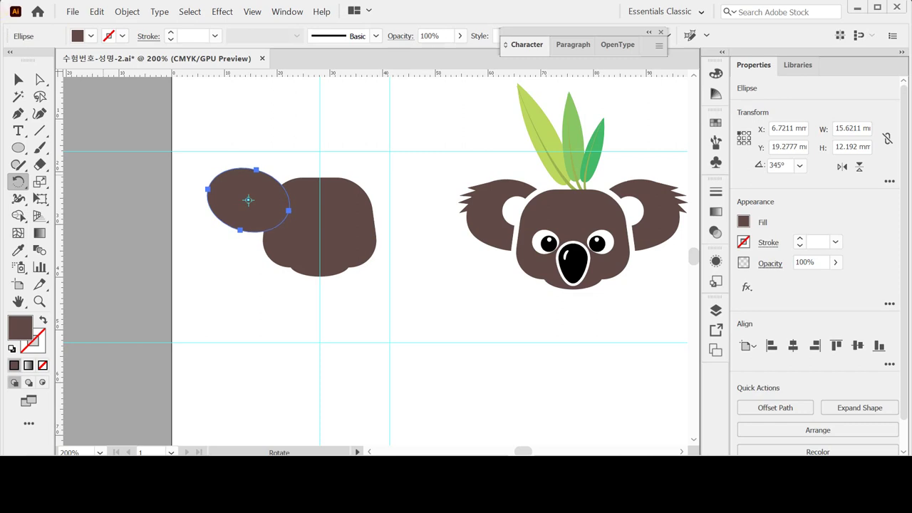
key("a")
left_click(226, 252)
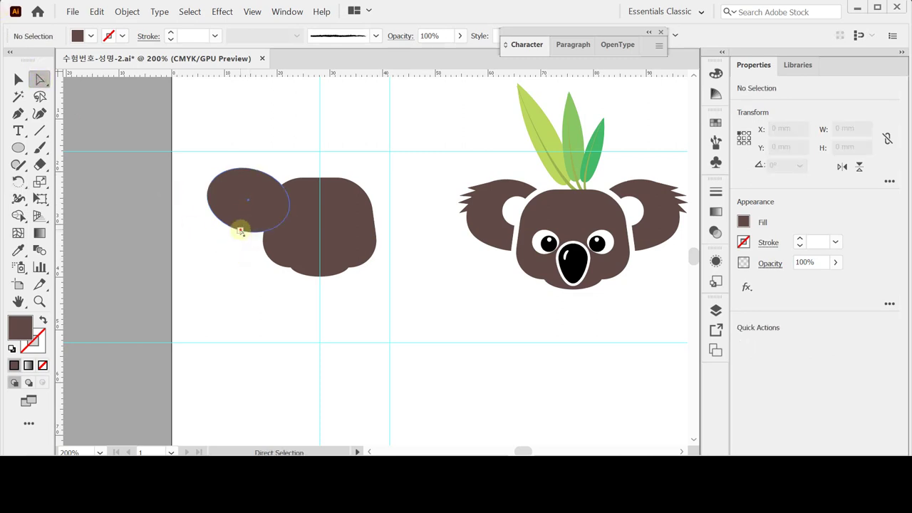
left_click(241, 231)
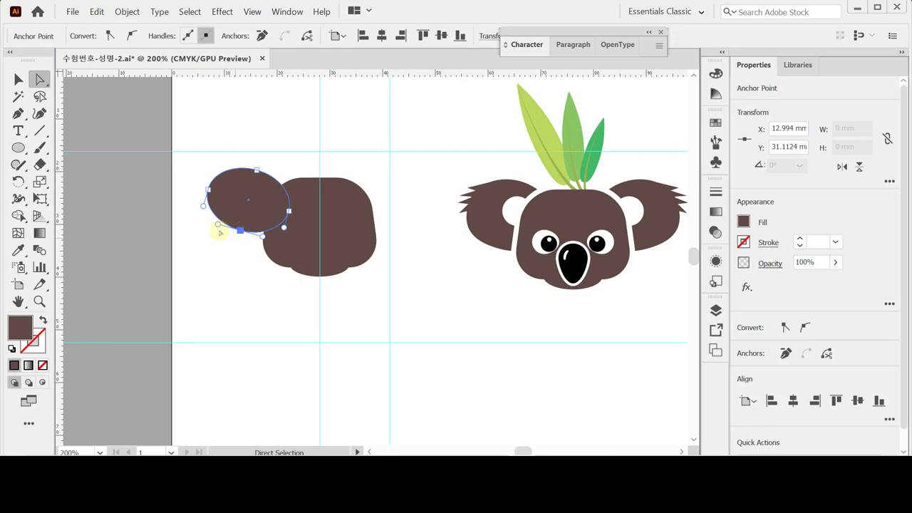
left_click_drag(218, 225, 210, 226)
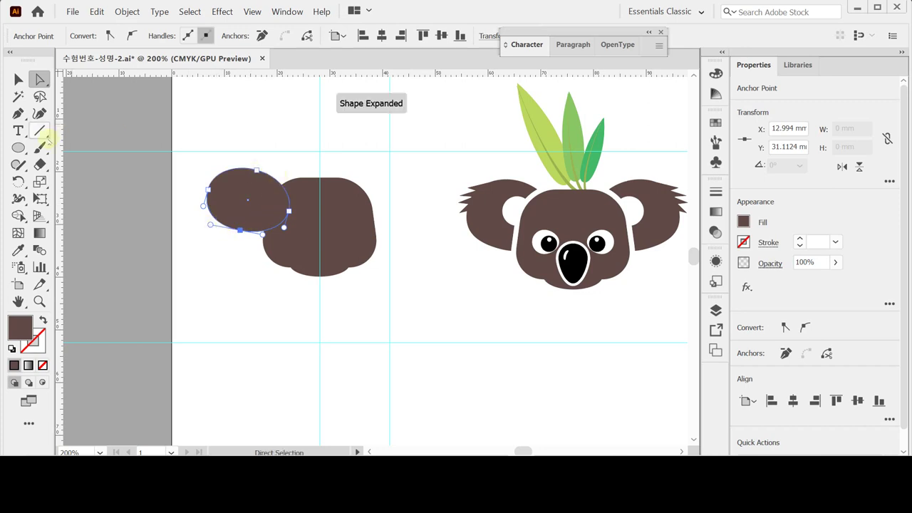
Draw a circle about 5.2 mm across inside the ear with the default white fill and black stroke, and nudge it slightly up and left.
left_click(17, 147)
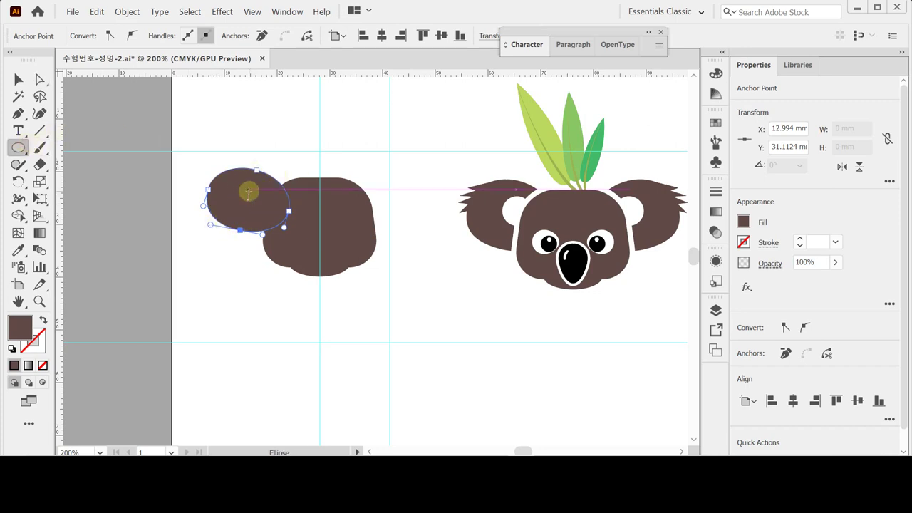
key("ctrl+shift+a")
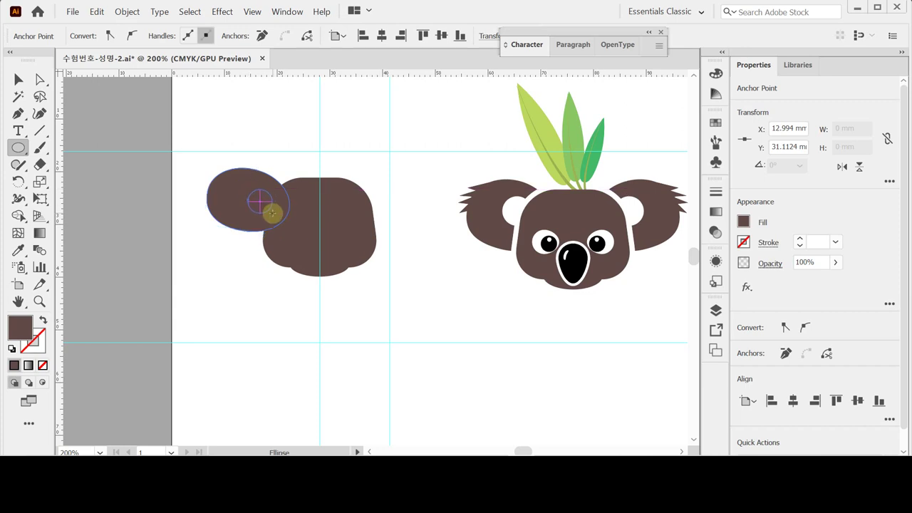
left_click_drag(275, 216, 275, 215)
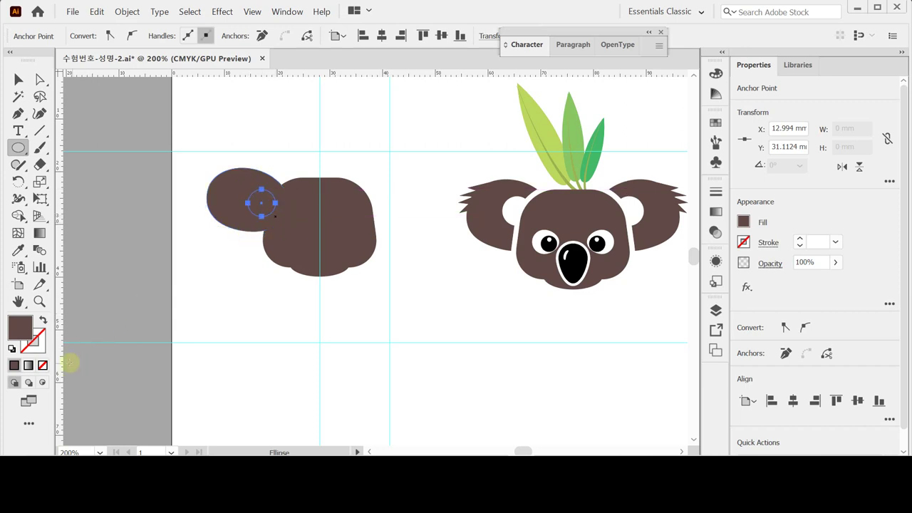
left_click(12, 348)
key("ctrl")
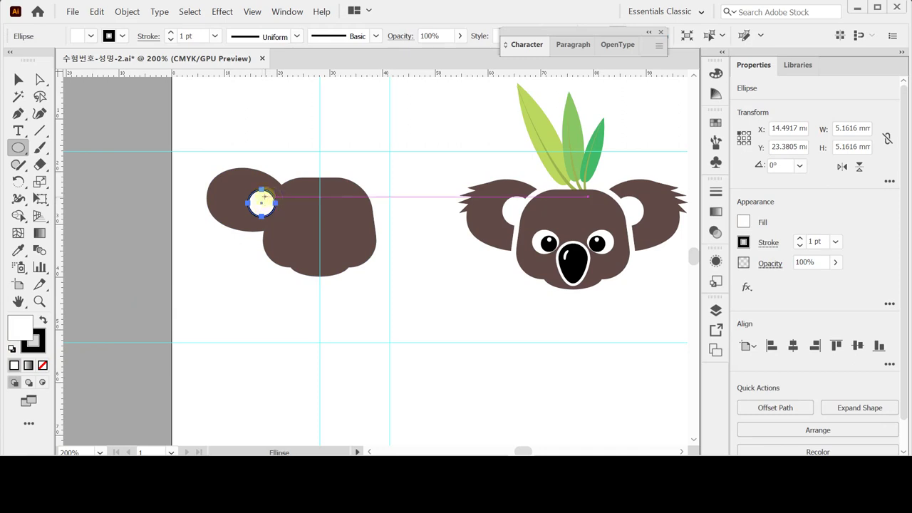
key("Up")
key("Left")
key("Left")
key("Down")
key("Down")
Subtract the small circle from the ear ellipse with Minus Front to cut a hole in the ear.
left_click(19, 79)
left_click_drag(203, 128, 258, 199)
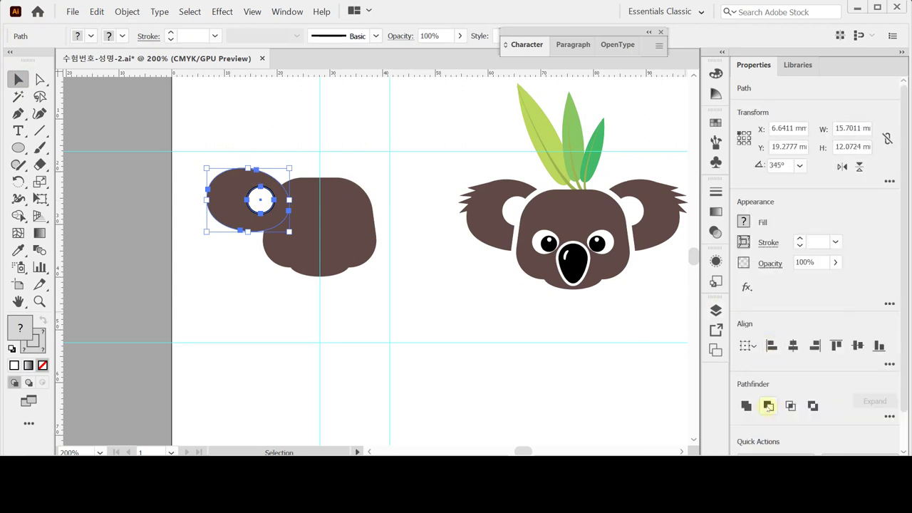
left_click(768, 405)
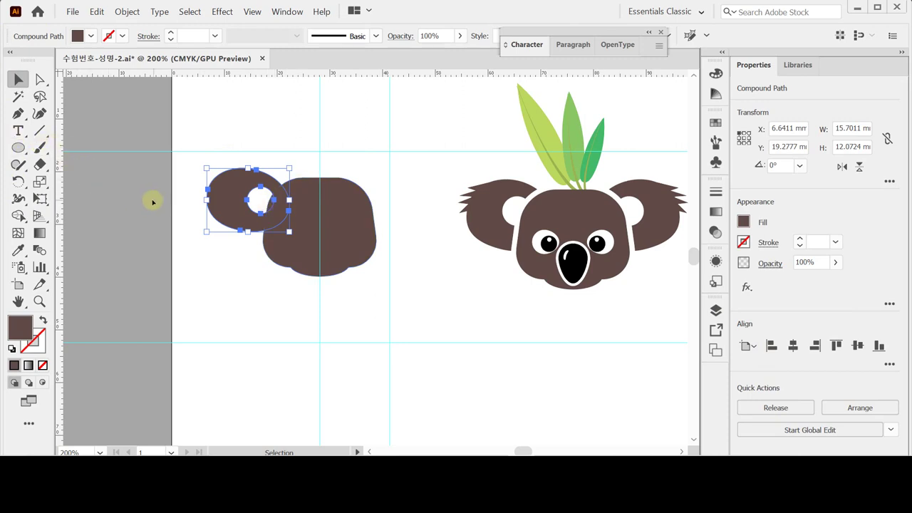
Create an Offset Path of the head shape at 1 mm with miter joins and a miter limit of 4.
left_click(154, 171)
left_click(330, 231)
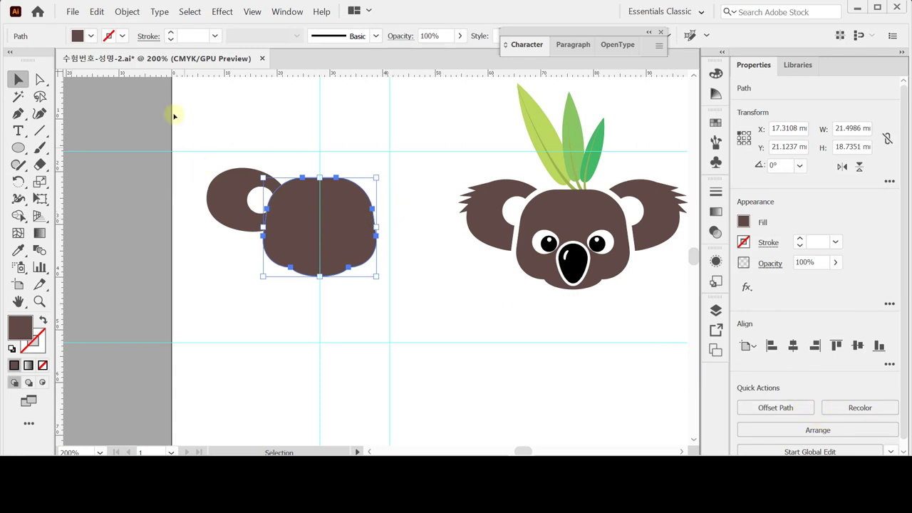
left_click(128, 11)
mouse_move(259, 245)
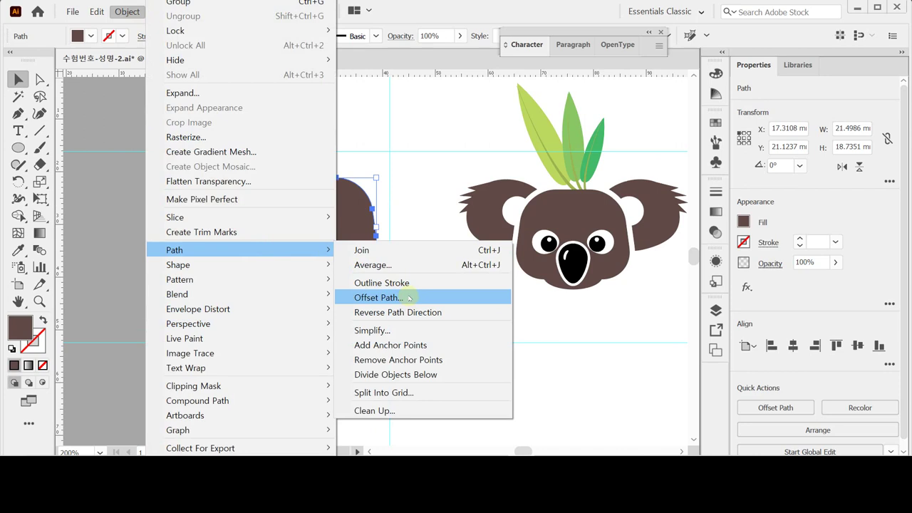
left_click(781, 371)
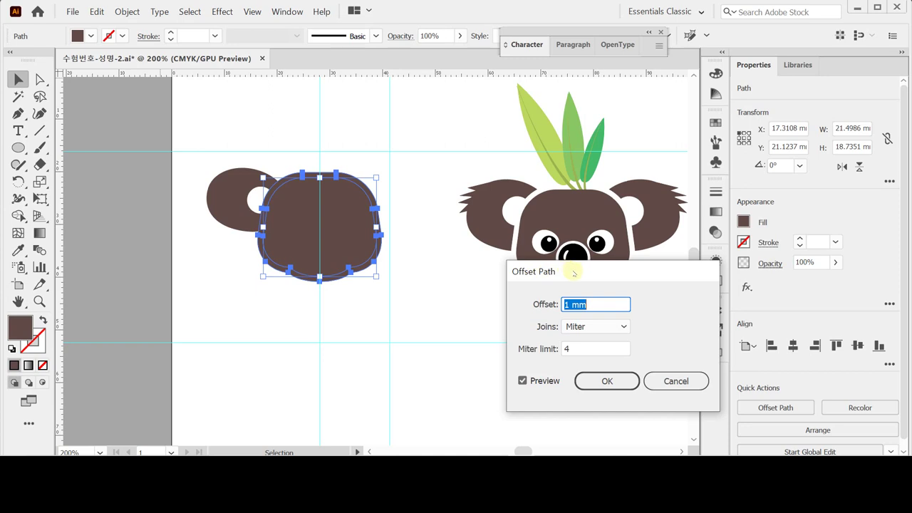
Offset the head outline by 1 mm, and subtract the offset shape and the inner circle from the ear.
left_click(607, 380)
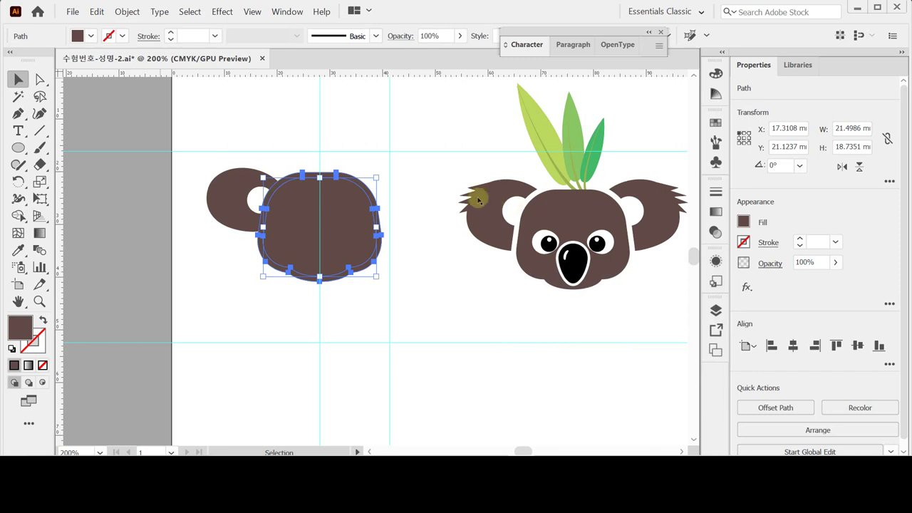
left_click(241, 144)
left_click_drag(250, 148, 274, 188)
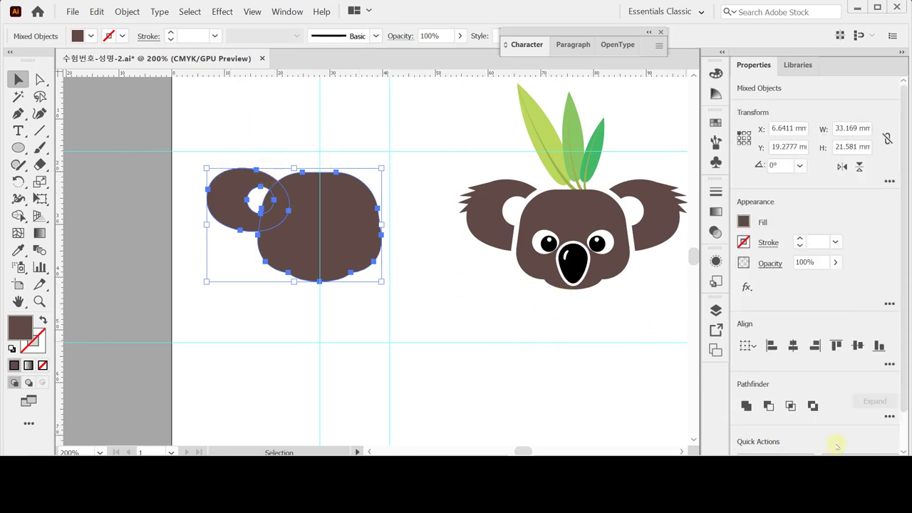
left_click(889, 417)
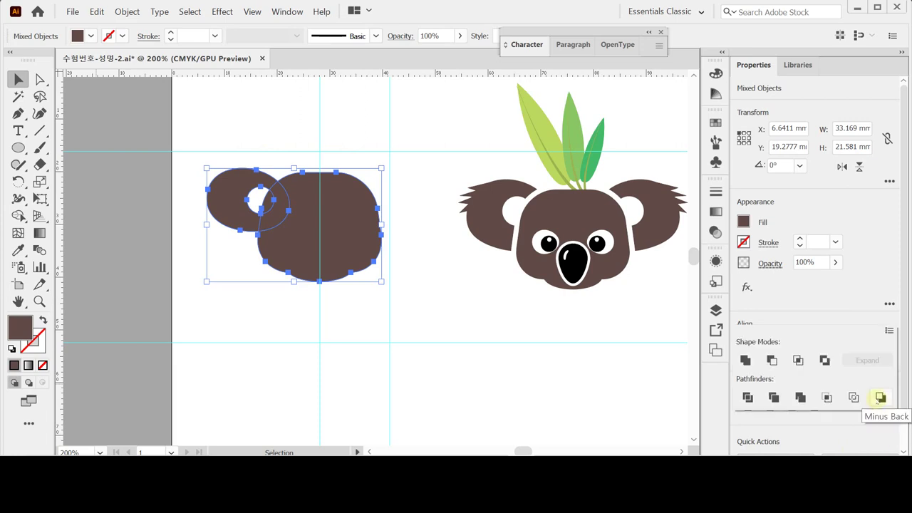
left_click(880, 397)
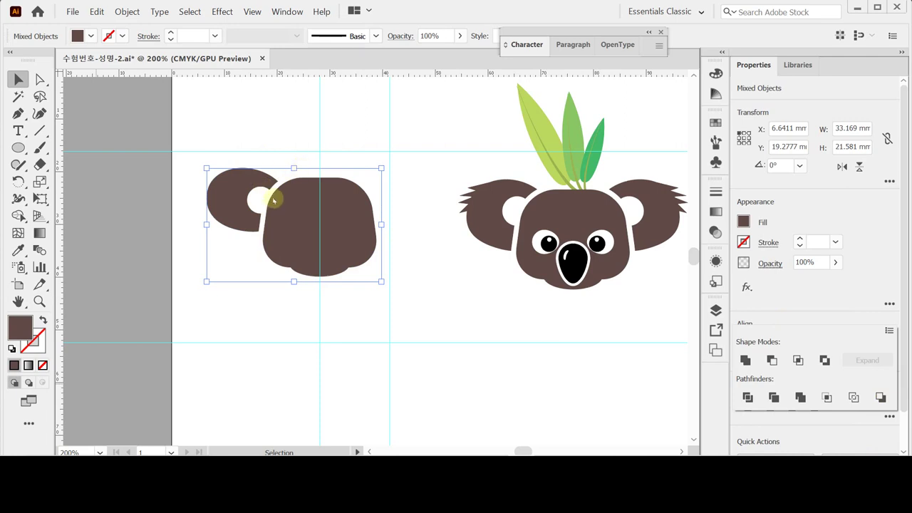
left_click(292, 143)
Draw a closed jagged fur tuft with four pointed spikes over the ear's outer edge using the Pen tool.
left_click_drag(291, 228, 314, 209)
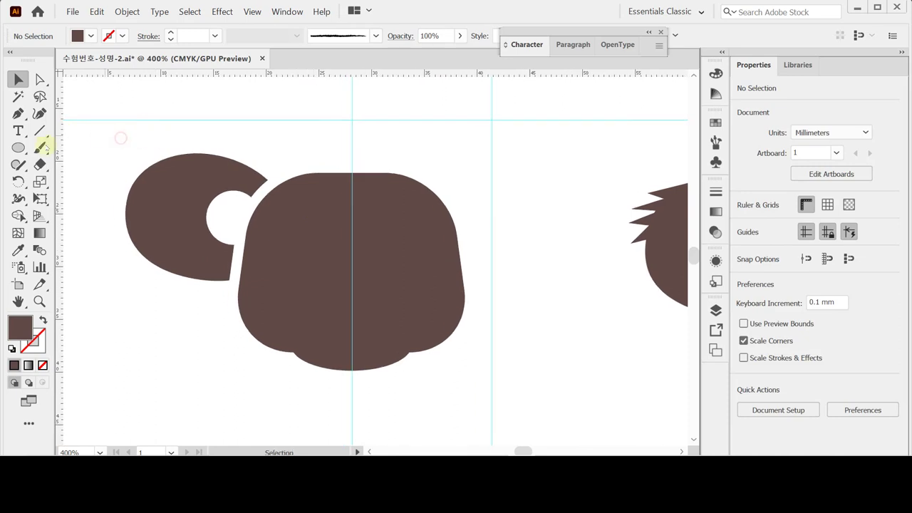
left_click(19, 165)
left_click(19, 113)
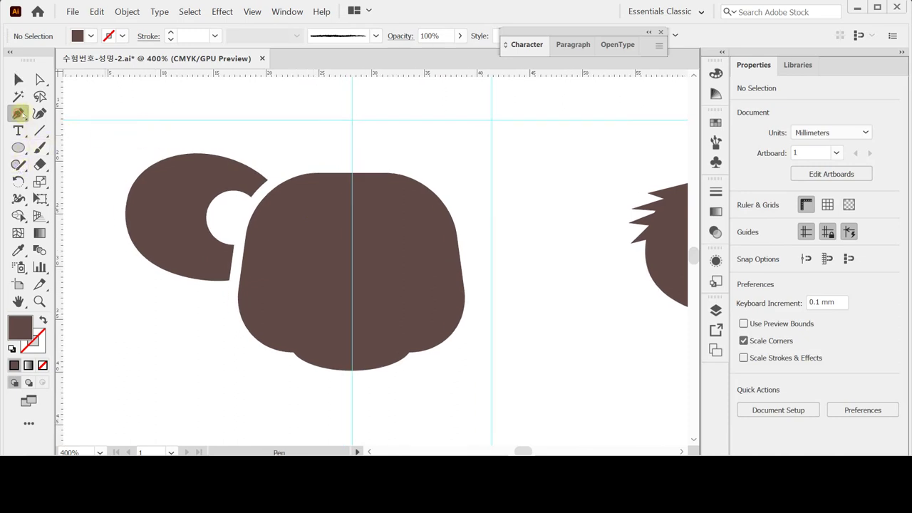
left_click(159, 166)
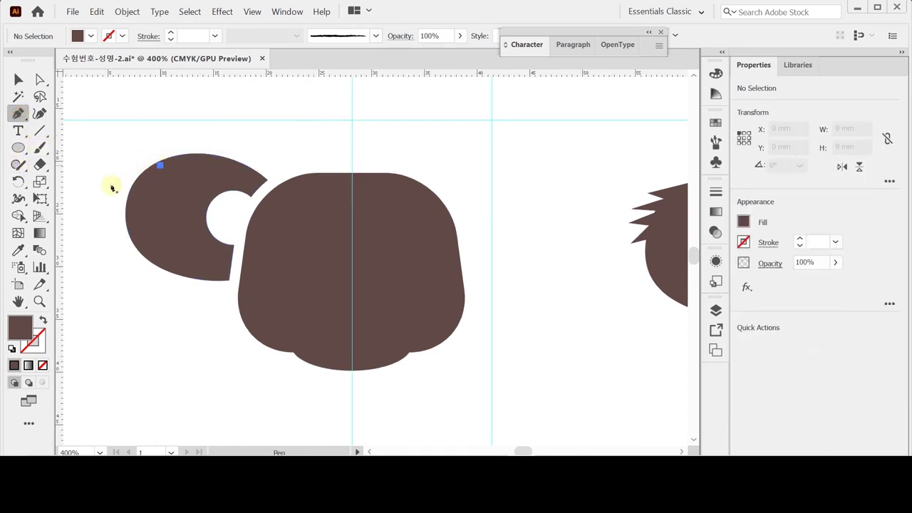
left_click_drag(111, 180, 119, 178)
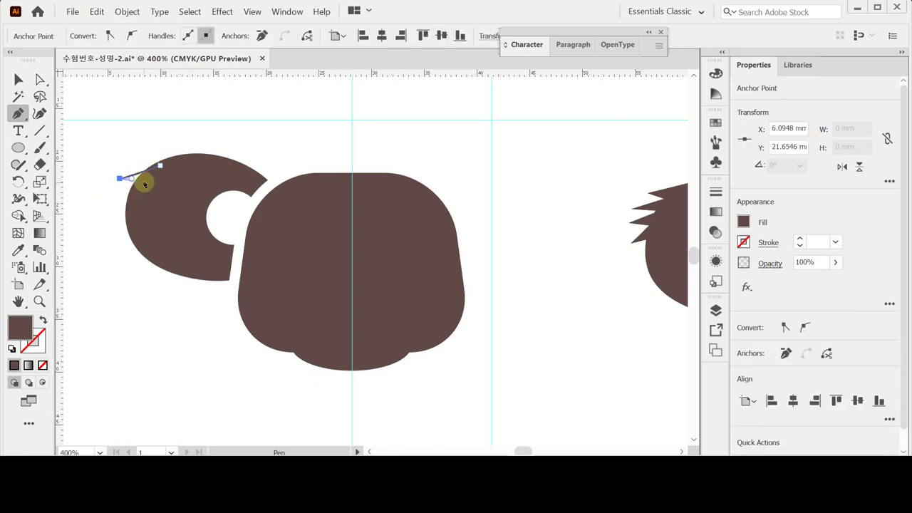
left_click_drag(104, 193, 131, 209)
left_click(135, 193)
left_click(131, 207)
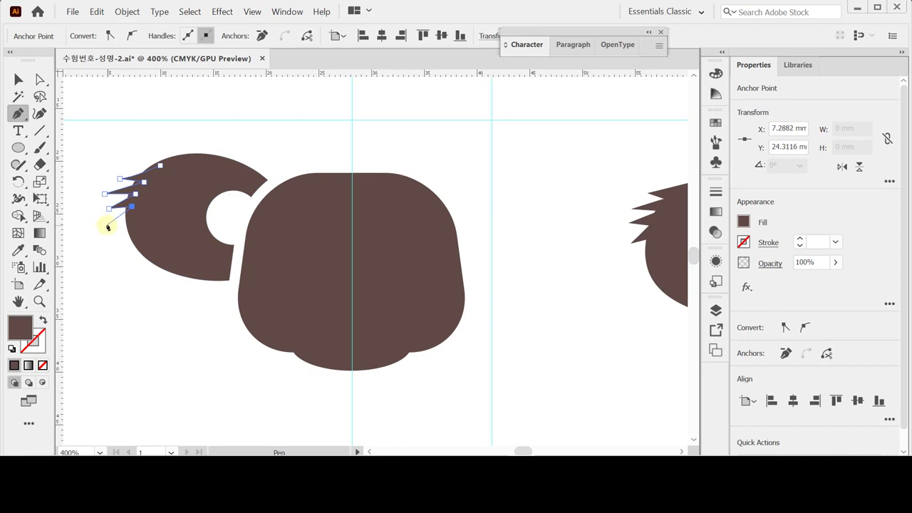
key("ctrl")
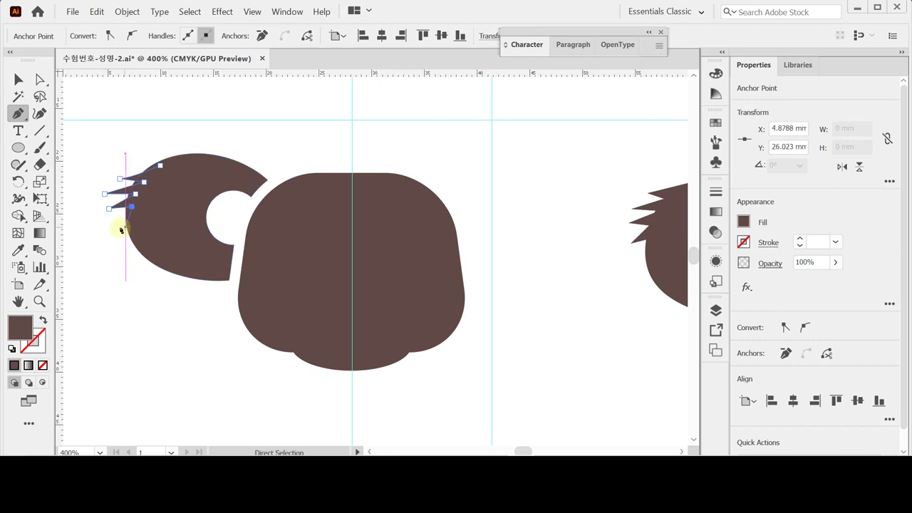
left_click(112, 227)
left_click(136, 223)
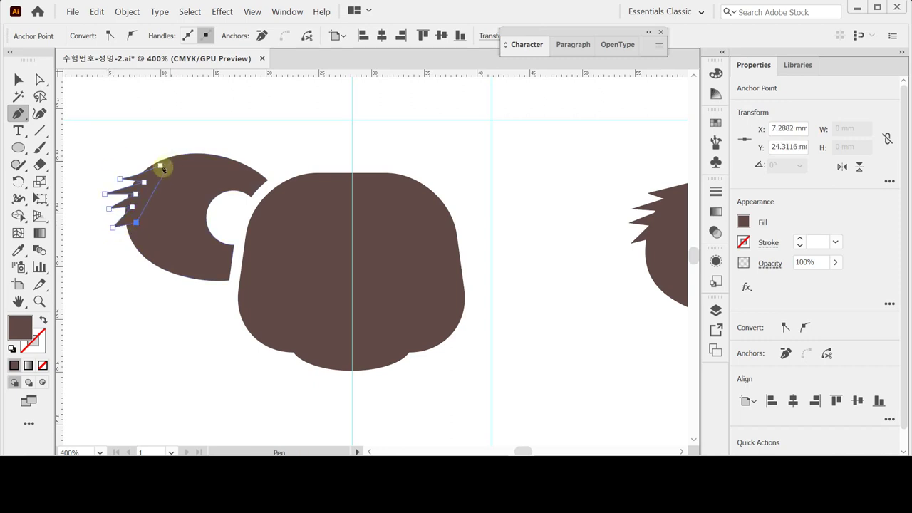
left_click(159, 165)
left_click(181, 131, "ctrl")
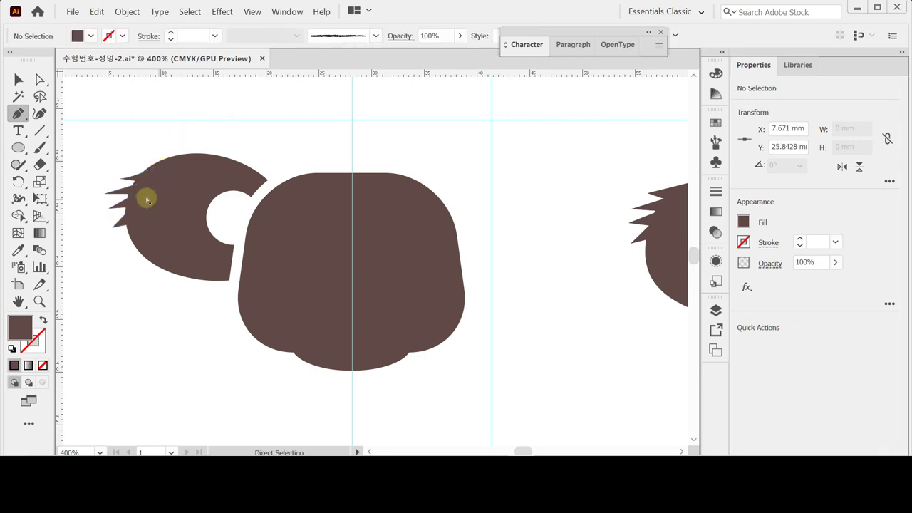
Reposition the fur tuft slightly against the ear and pull its top spike's tip up and outward.
left_click(149, 194, "ctrl")
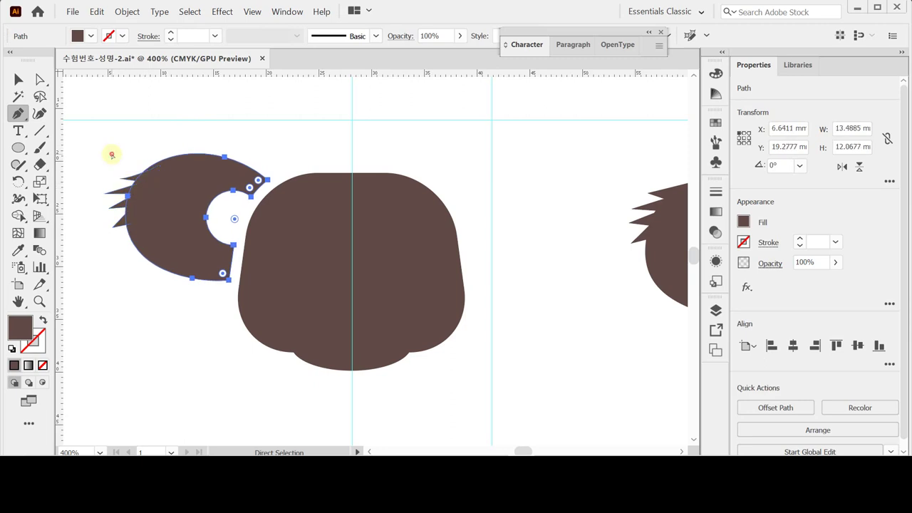
left_click(111, 152, "ctrl")
left_click(144, 192, "ctrl")
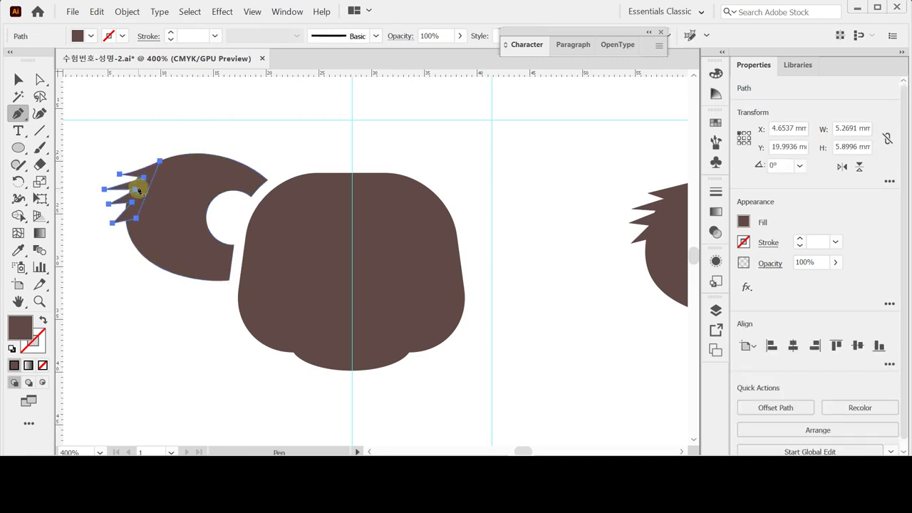
key("Down")
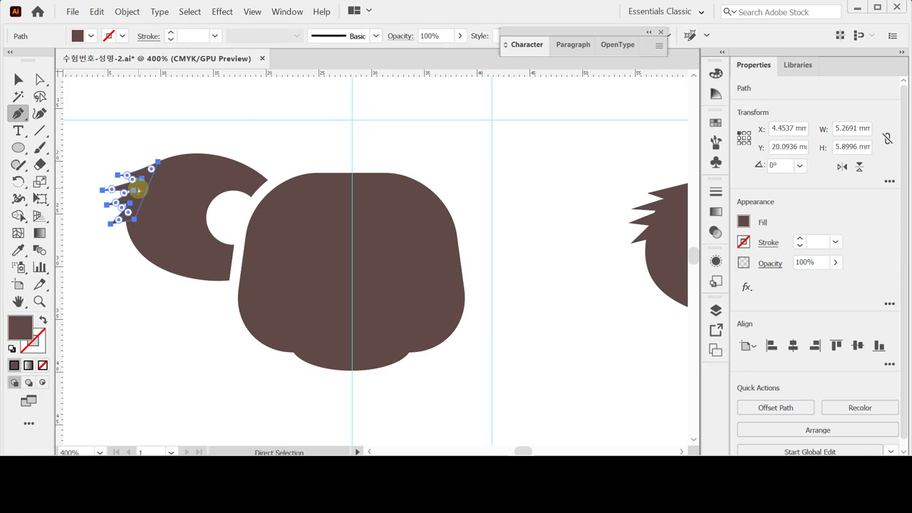
left_click(143, 143, "ctrl")
left_click(118, 175, "ctrl")
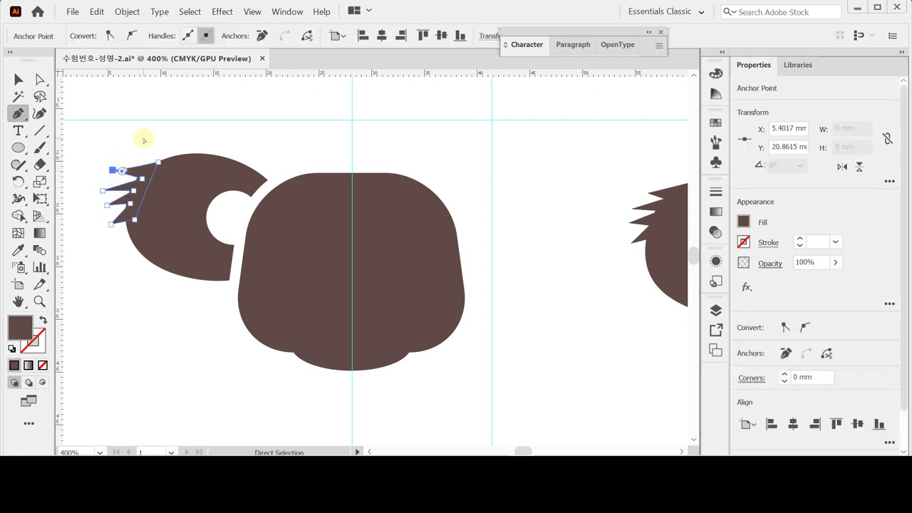
left_click(131, 129, "ctrl")
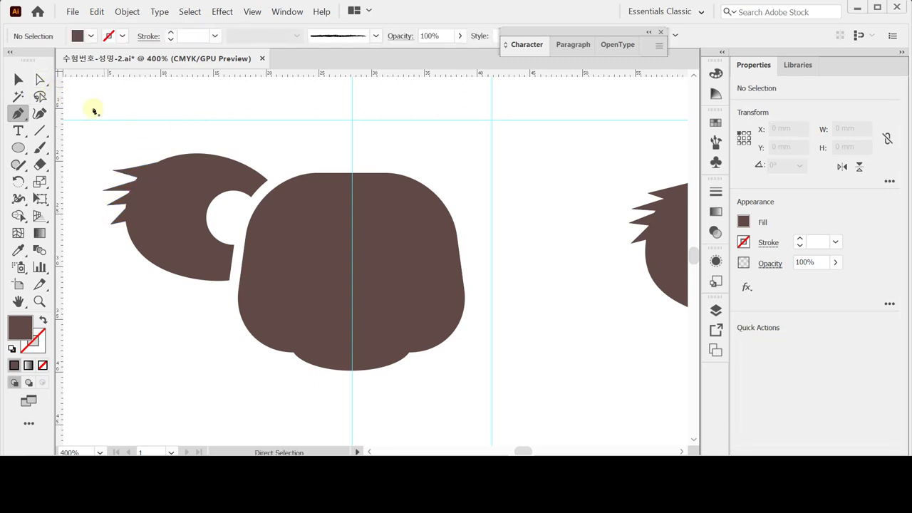
Move the notch under the second spike outward, shift the tuft away from the head, and place its top anchor on the ear's edge.
left_click(147, 187, "ctrl")
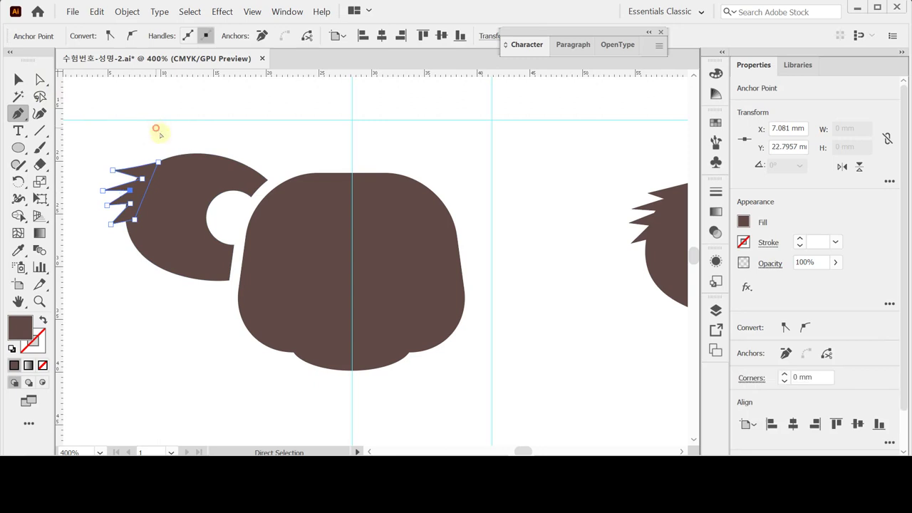
left_click(157, 130, "ctrl")
left_click(134, 194, "ctrl")
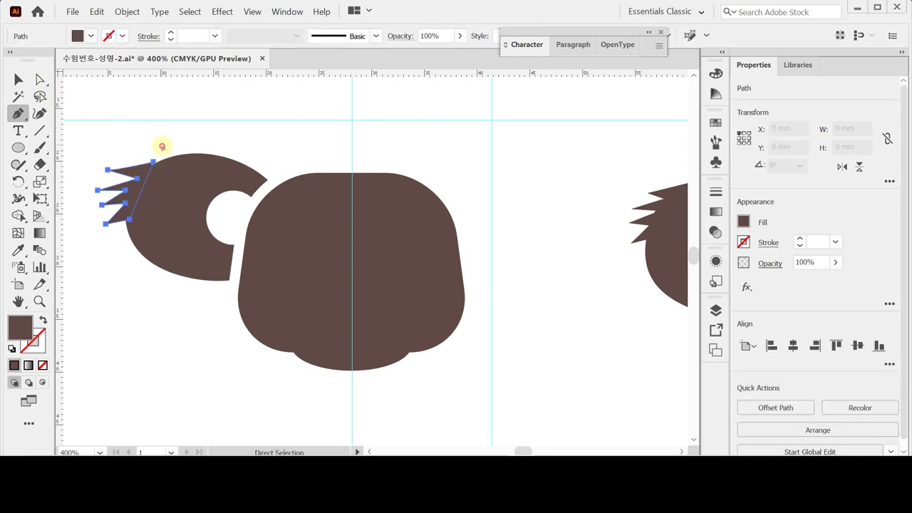
left_click(158, 148, "ctrl")
left_click(153, 164, "ctrl")
left_click(157, 164, "ctrl")
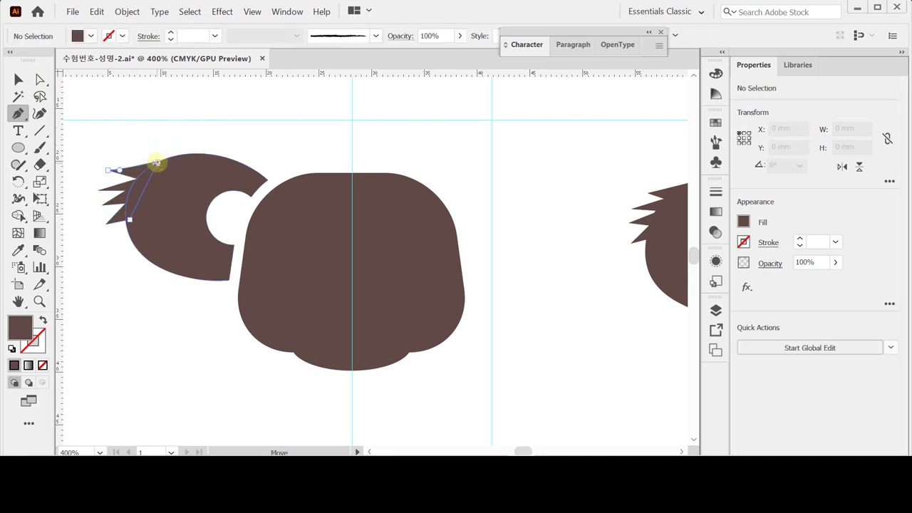
left_click(148, 131, "ctrl")
Unite the fur tuft and the ear into a single shape.
left_click(18, 79)
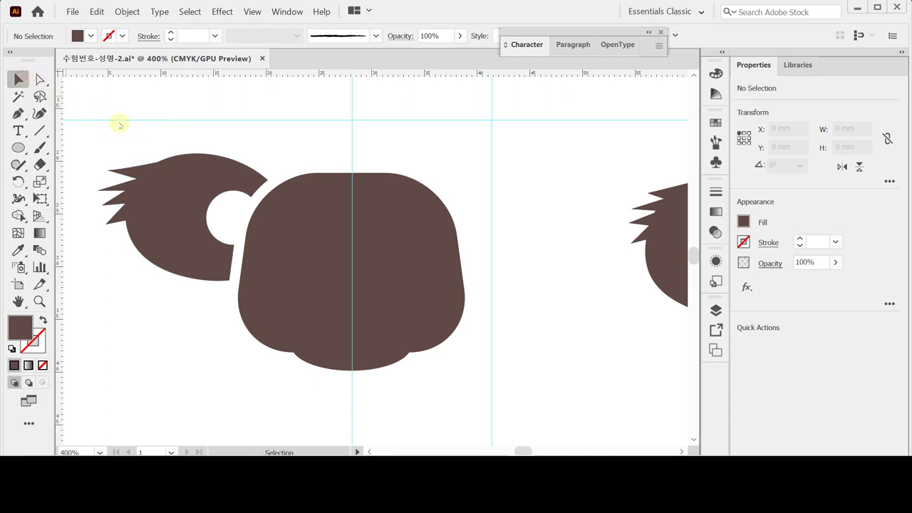
left_click_drag(120, 125, 196, 212)
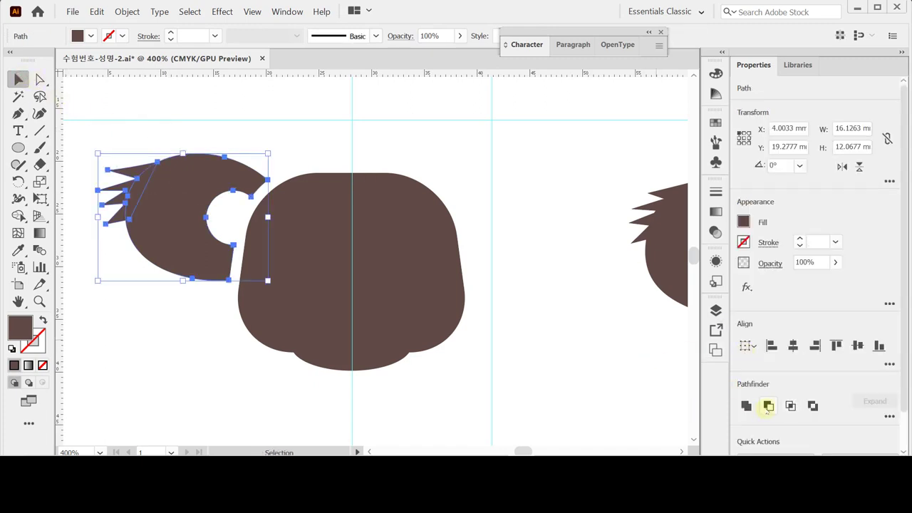
left_click(768, 405)
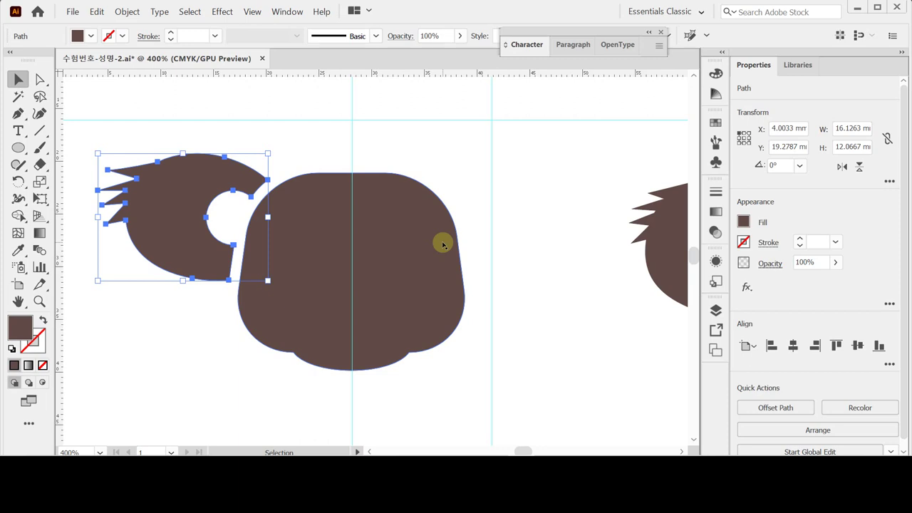
left_click(550, 235)
Draw a black circle about 5 mm in diameter for the nose, centred on the vertical guide in the lower face.
key("ctrl+minus")
left_click_drag(497, 250, 412, 250)
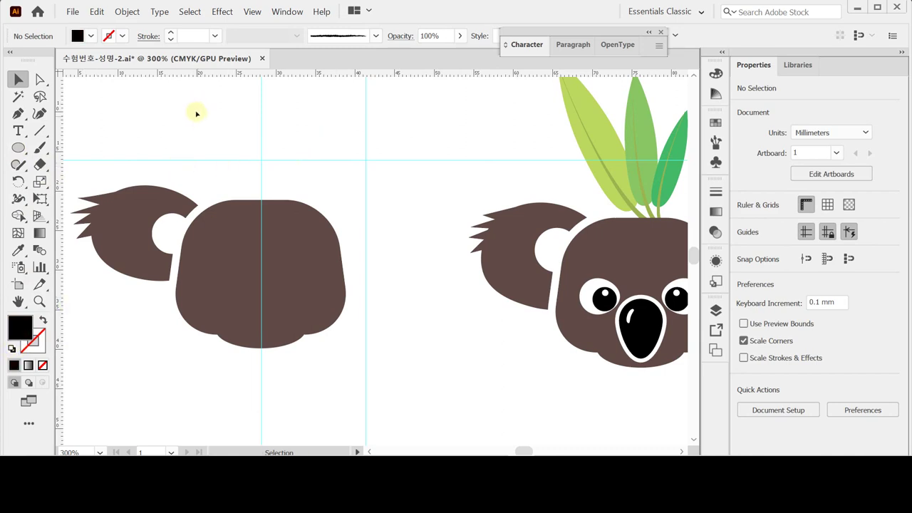
left_click(18, 147)
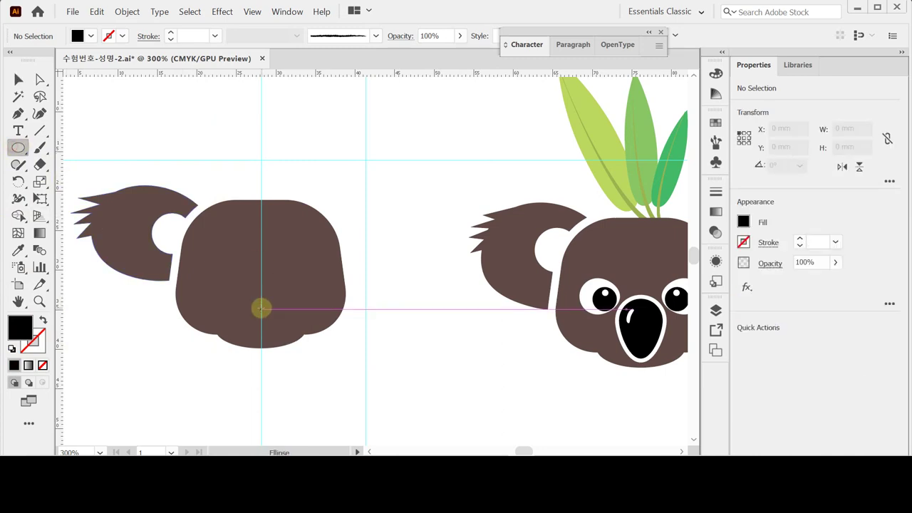
left_click_drag(261, 308, 283, 329)
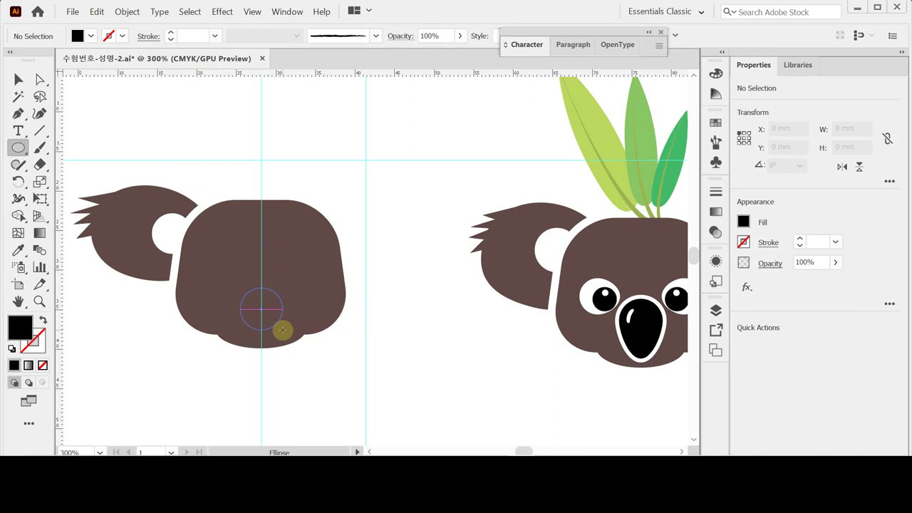
mouse_move(283, 329)
left_mouse_down()
mouse_move(264, 309)
mouse_move(281, 325)
left_mouse_up()
key("ctrl+z")
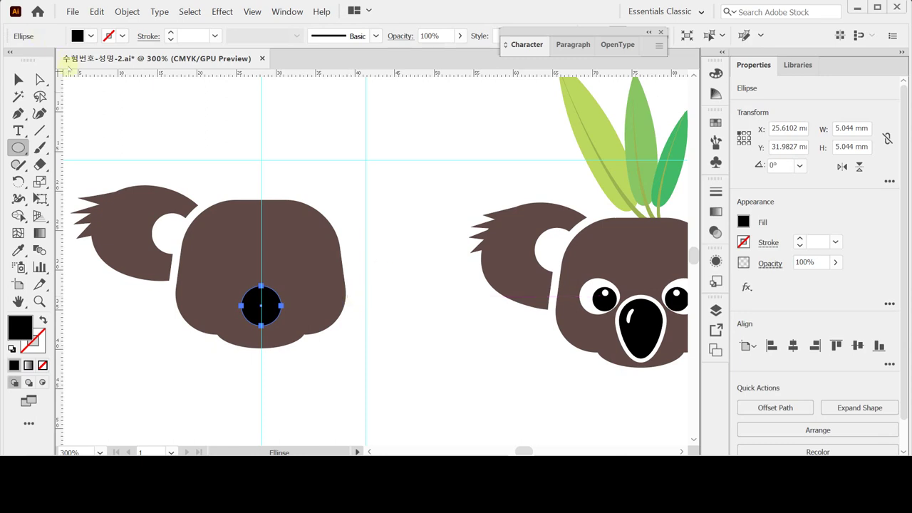
Lower only the nose circle's bottom anchor point to stretch it into an egg shape about 6.4 mm tall.
left_click(41, 78)
left_click(261, 325)
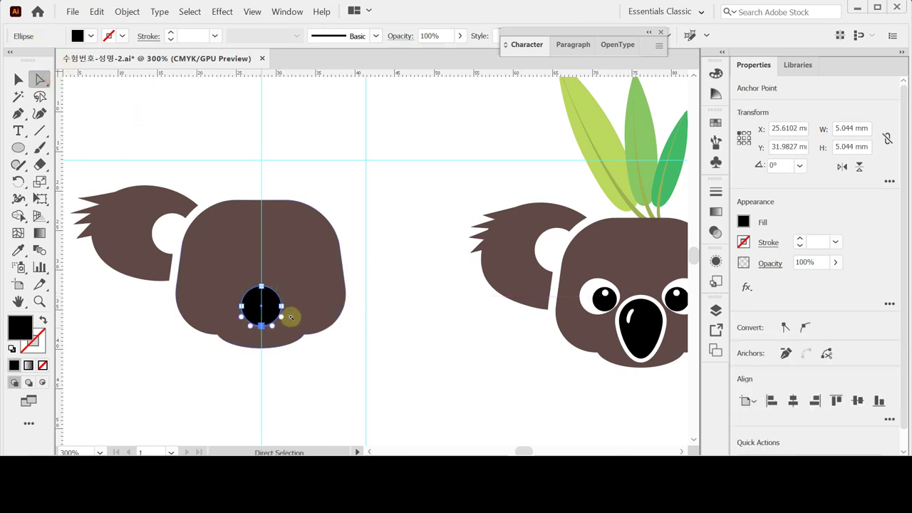
key("ctrl+equal")
left_click(333, 275)
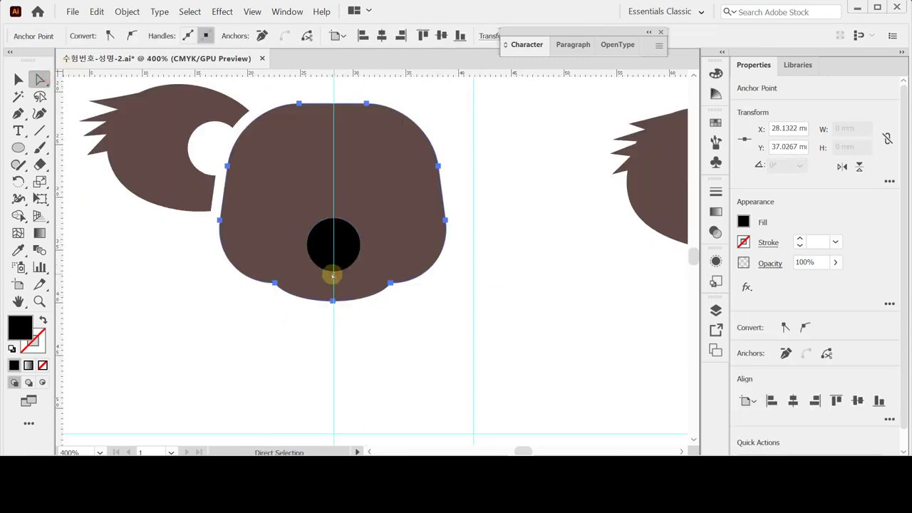
left_click(333, 275)
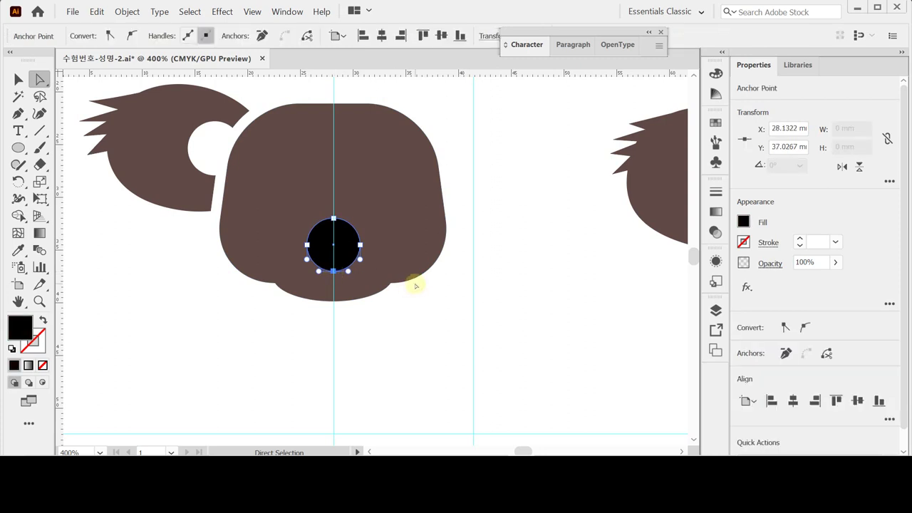
key("Down")
key("Down")
key("Down")
key("Down")
key("Down")
key("Down")
key("Down")
key("Down")
key("Down")
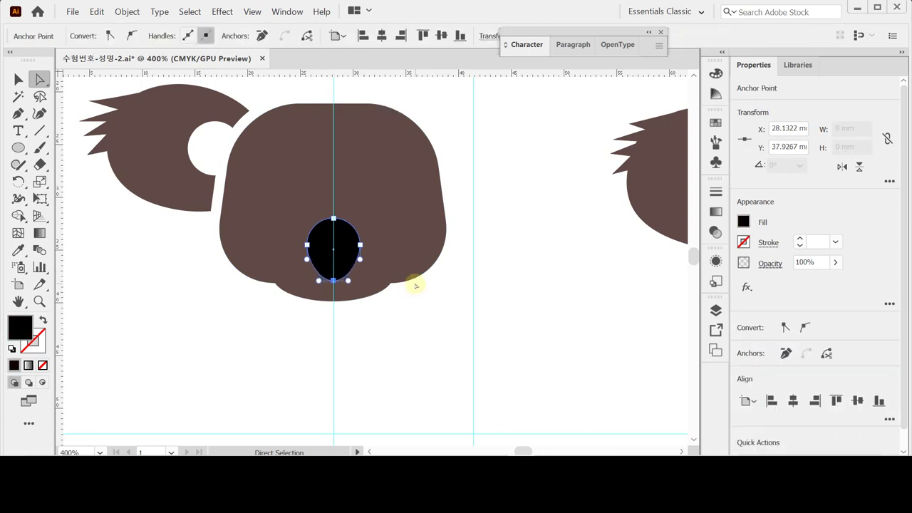
key("Down")
key("Down")
key("Down")
key("Down")
Offset the black nose shape's path outward by 0.5 mm.
left_click(347, 262)
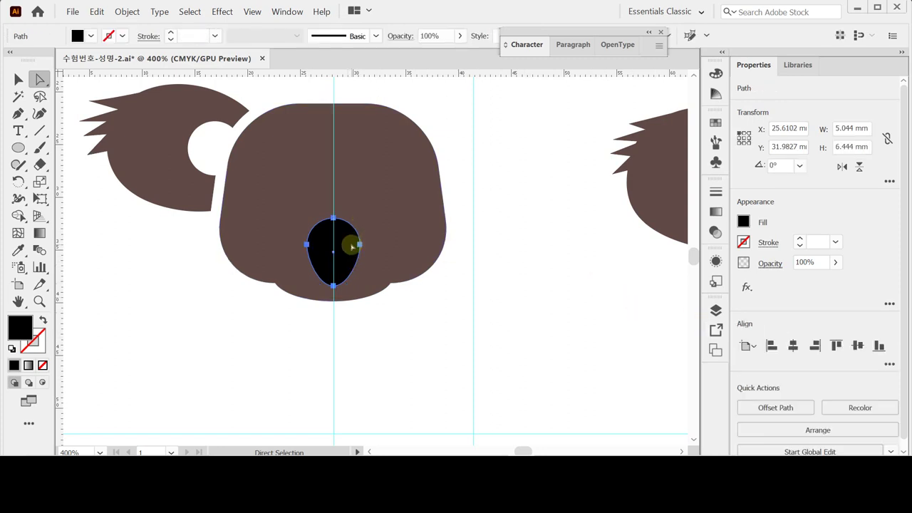
left_click(775, 408)
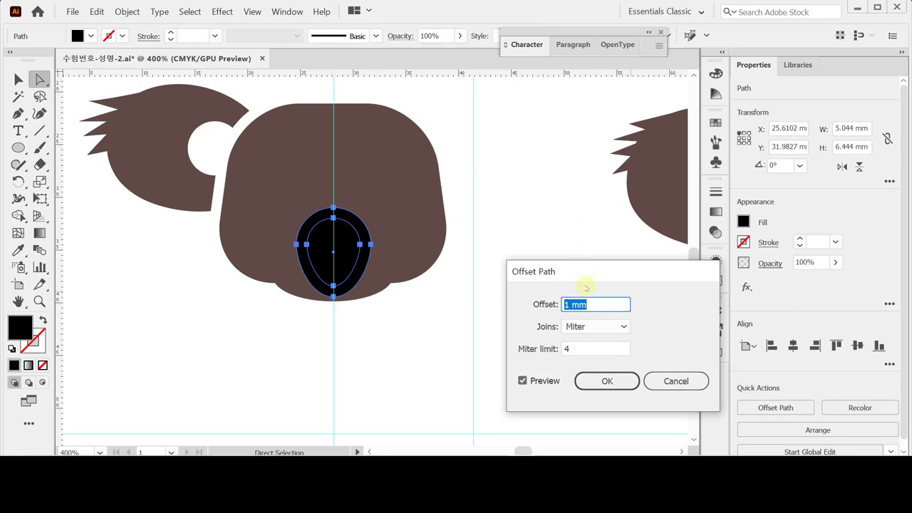
type("0.5")
key("Return")
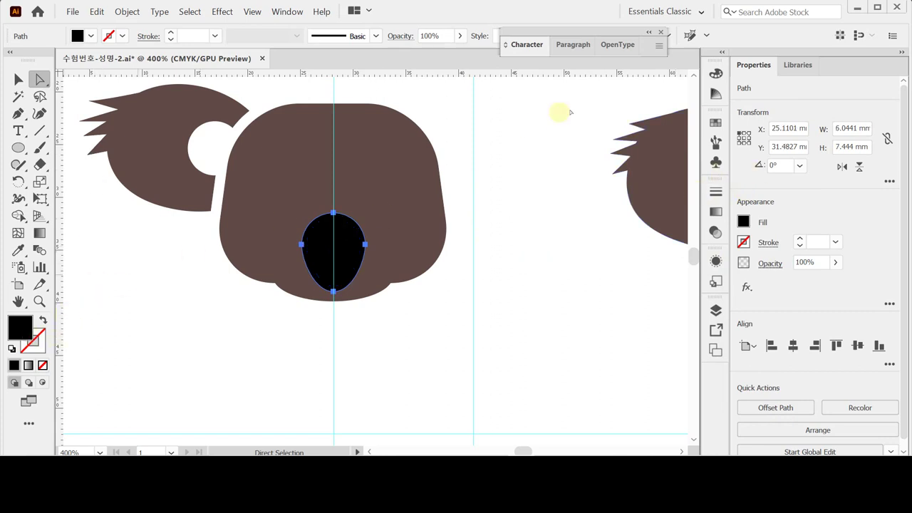
Fill the outer offset nose shape with white so it forms an outline around the black nose.
left_click(715, 72)
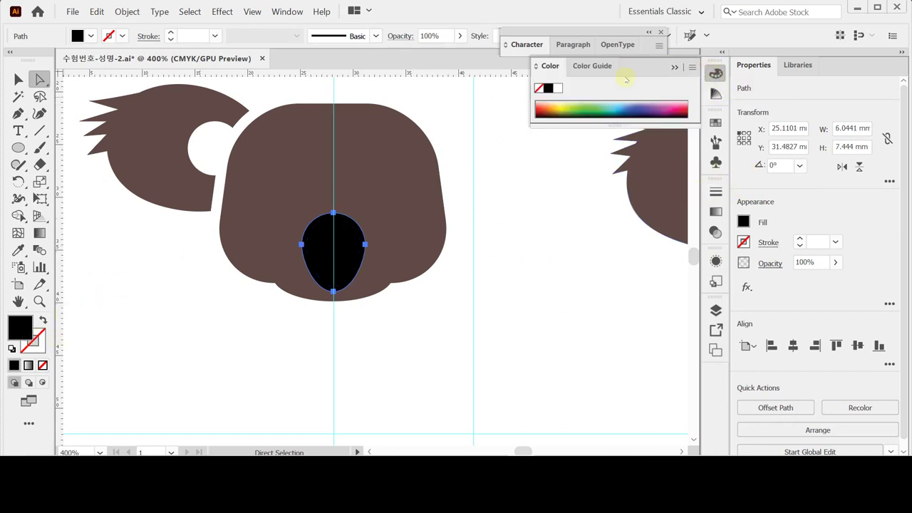
left_click(558, 89)
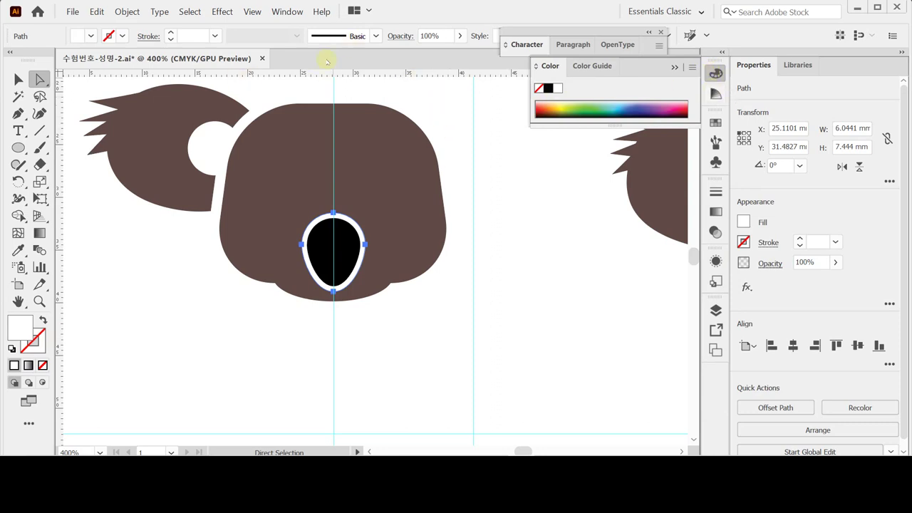
left_click(464, 138)
Draw a white ellipse about 0.9 by 1.7 mm in the nose's upper left and pull its right anchor inward into a crescent highlight.
left_click(17, 147)
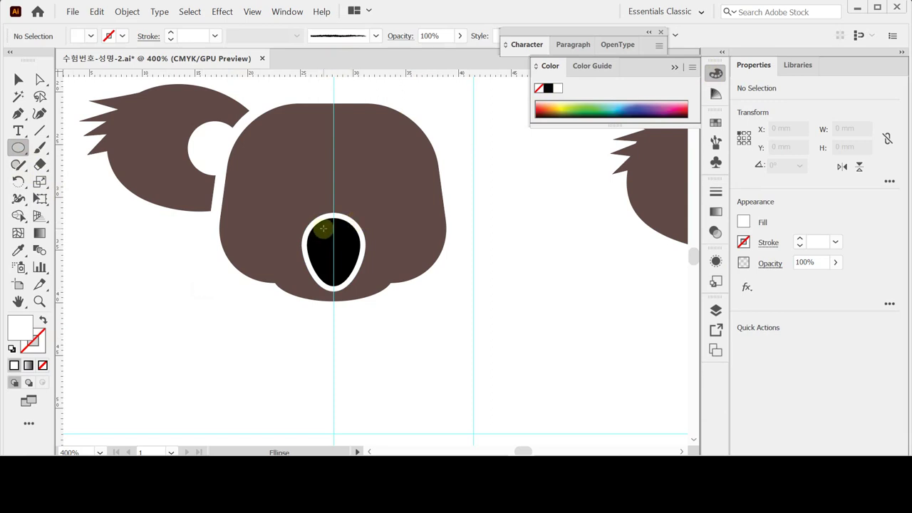
left_click_drag(324, 240, 336, 250)
scroll(329, 235, "up", 2)
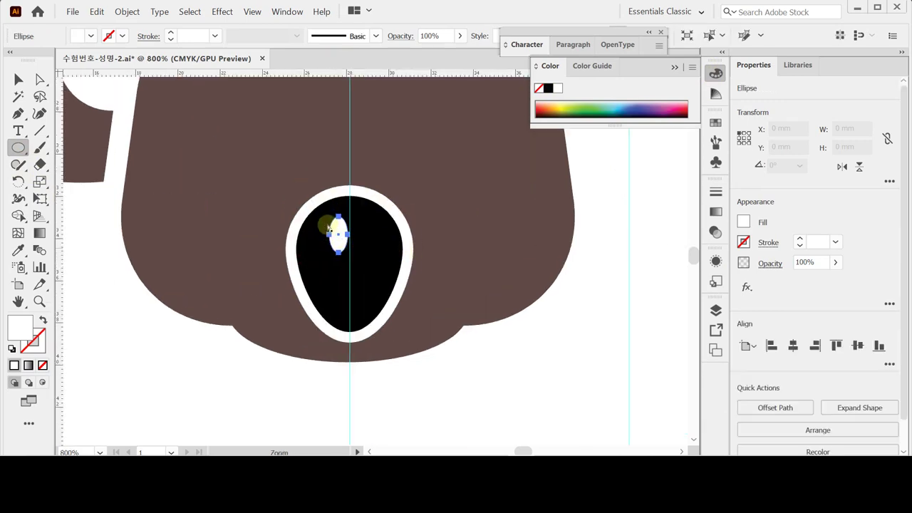
key("Left")
key("Left")
key("Left")
key("Left")
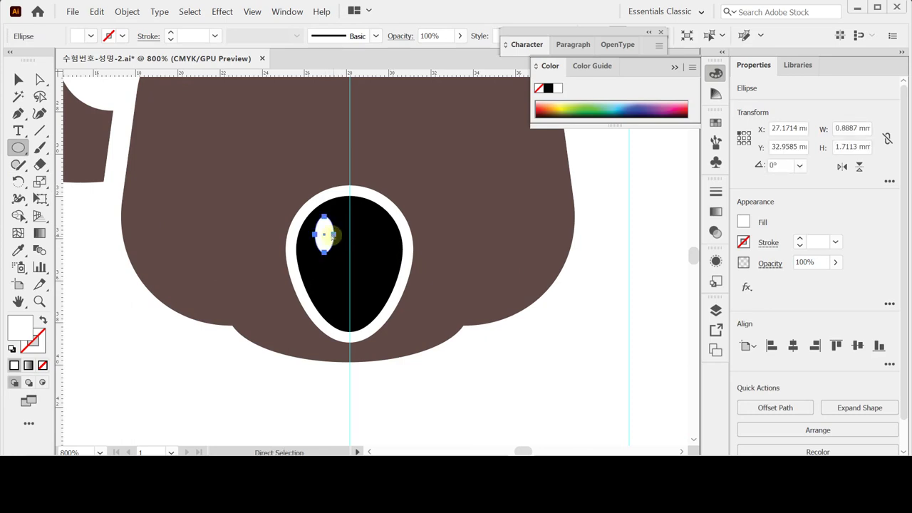
left_click(335, 235, "ctrl")
mouse_move(334, 236)
left_mouse_down()
mouse_move(325, 237)
mouse_move(347, 232)
mouse_move(318, 221)
mouse_move(322, 243)
left_mouse_up()
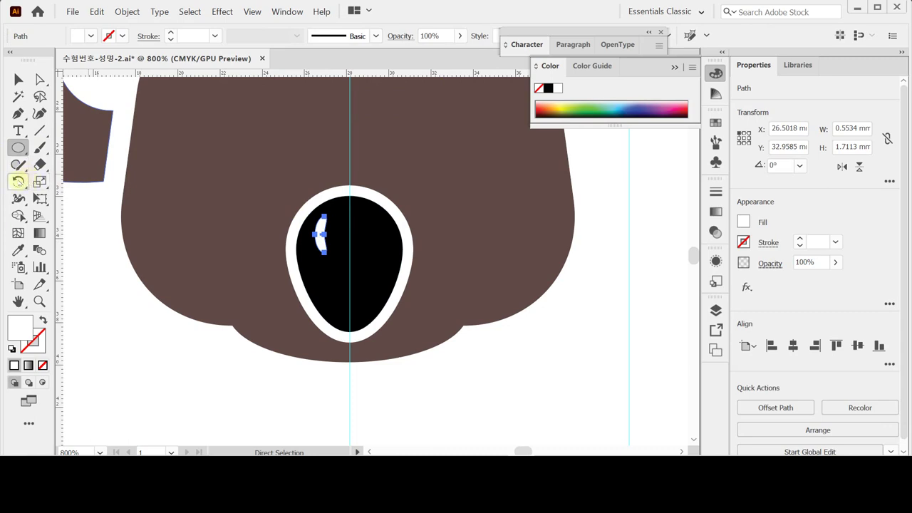
Rotate the white crescent highlight on the nose by -20° and deselect it.
left_click(18, 181)
left_click(306, 190, "alt")
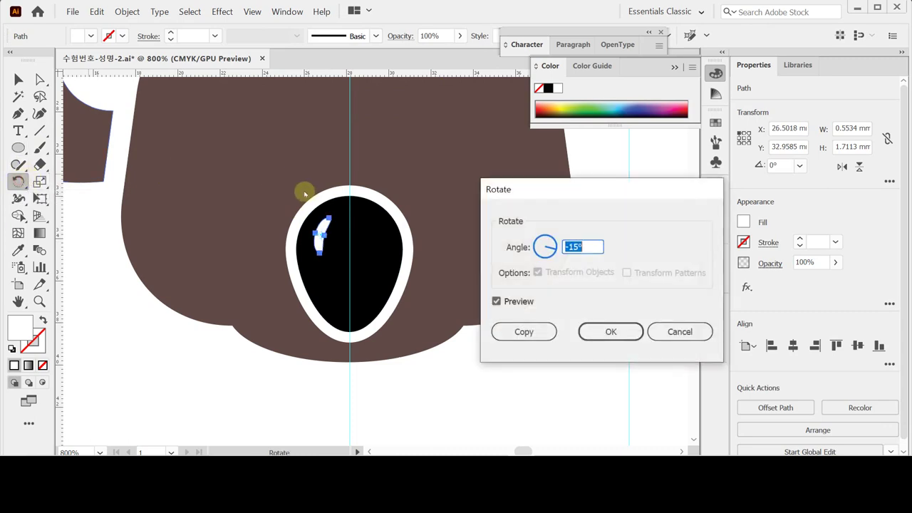
key("BackSpace")
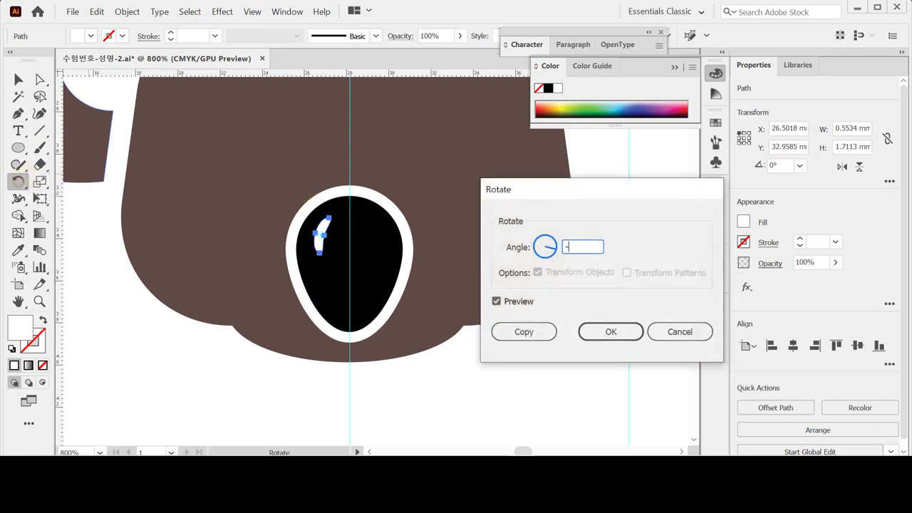
type("-20")
key("Return")
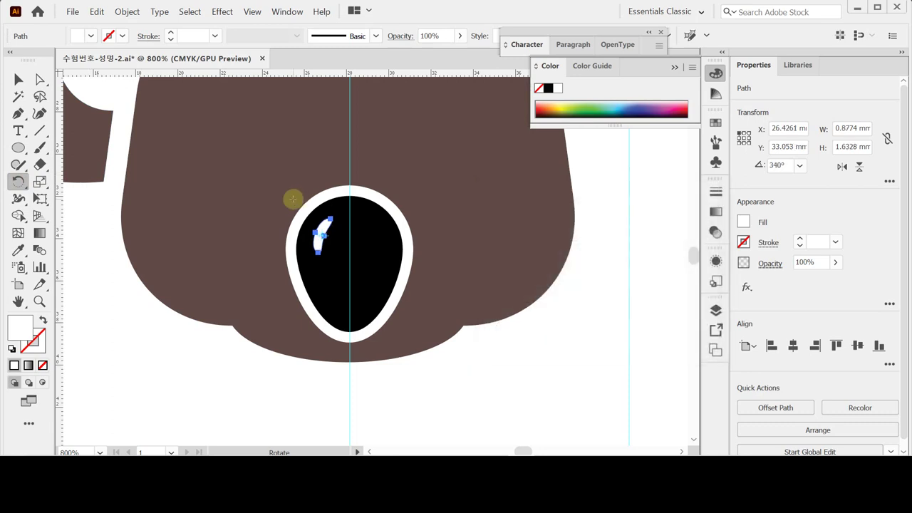
key("ctrl+minus")
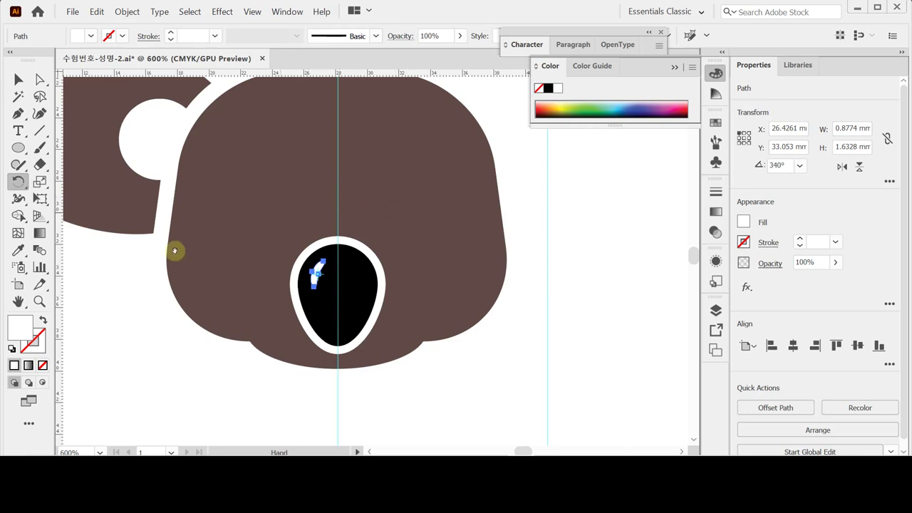
key("ctrl+shift+a")
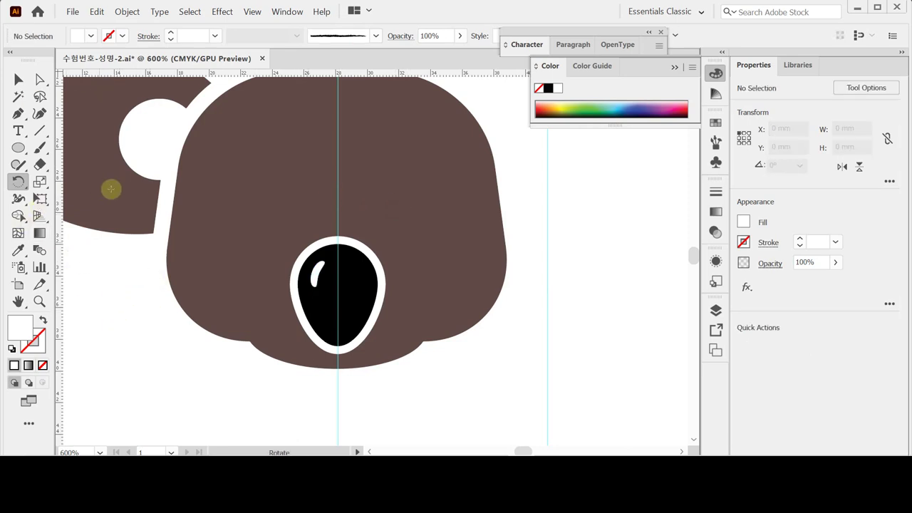
Draw a white ellipse for the left eye above and left of the nose, reshaping it to about 4.9 by 4.4 mm.
key("l")
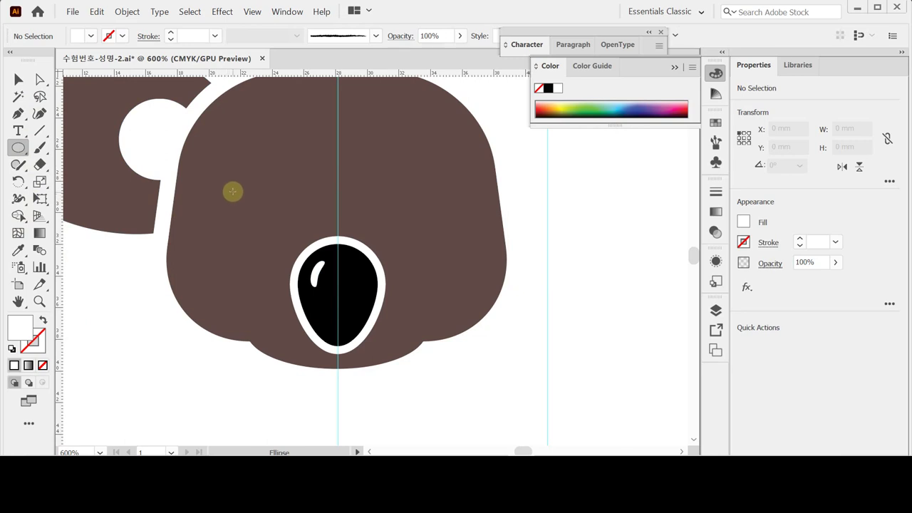
left_click_drag(222, 188, 263, 233)
left_click(40, 79)
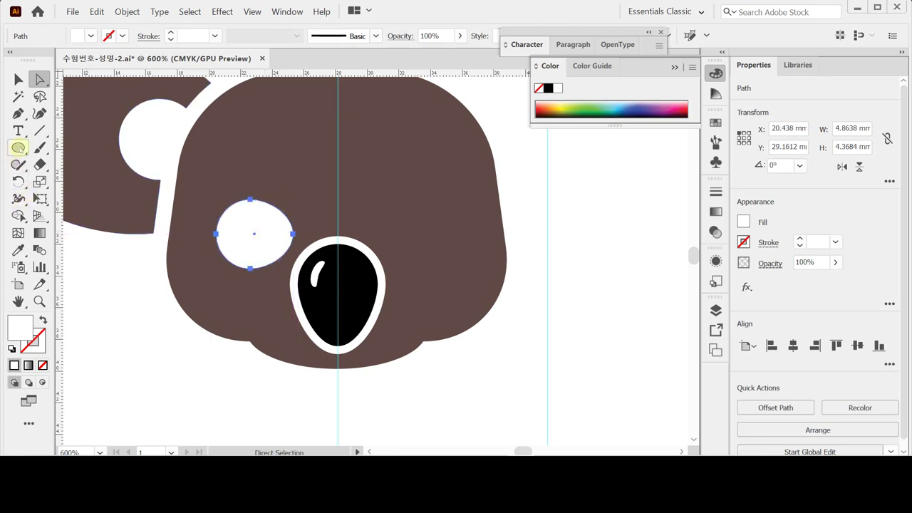
Add a black pupil circle about 2.9 mm in diameter to the eye's right part, with a white highlight circle about 0.65 mm near its top.
key("l")
left_click_drag(245, 218, 287, 260)
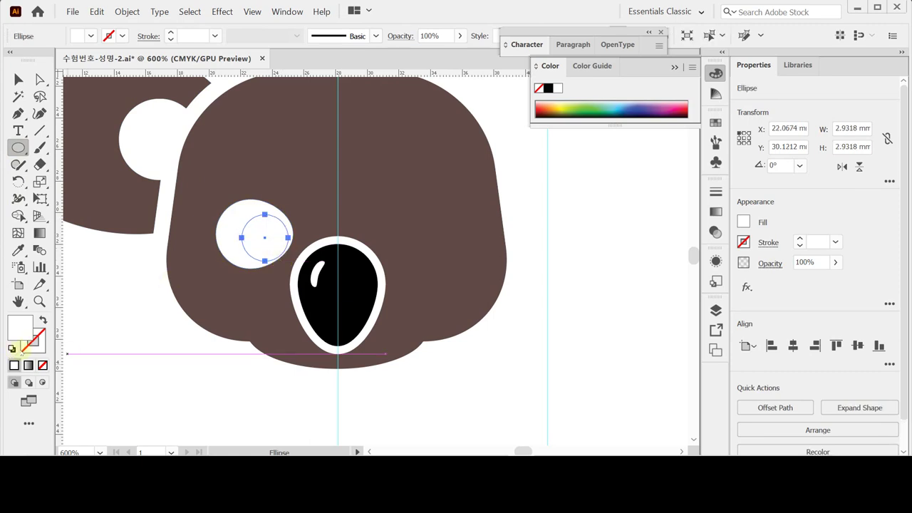
left_click(548, 88)
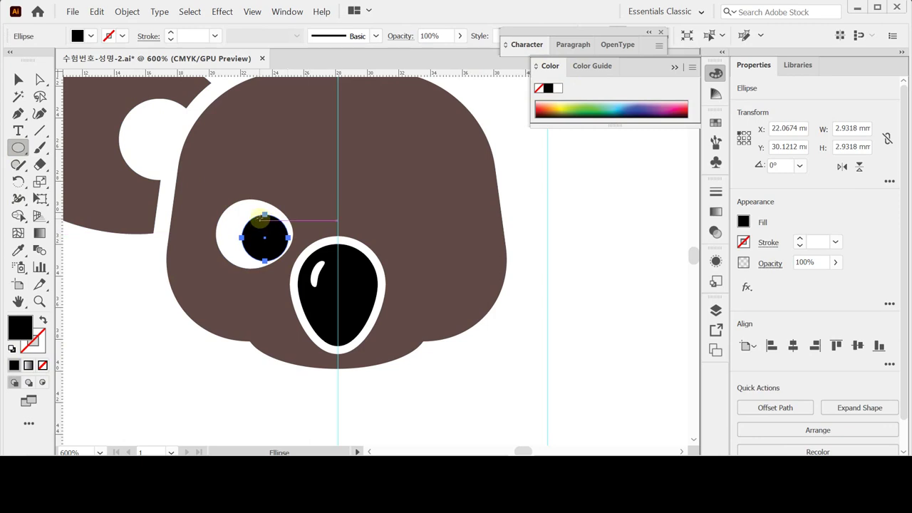
left_click_drag(264, 225, 270, 228)
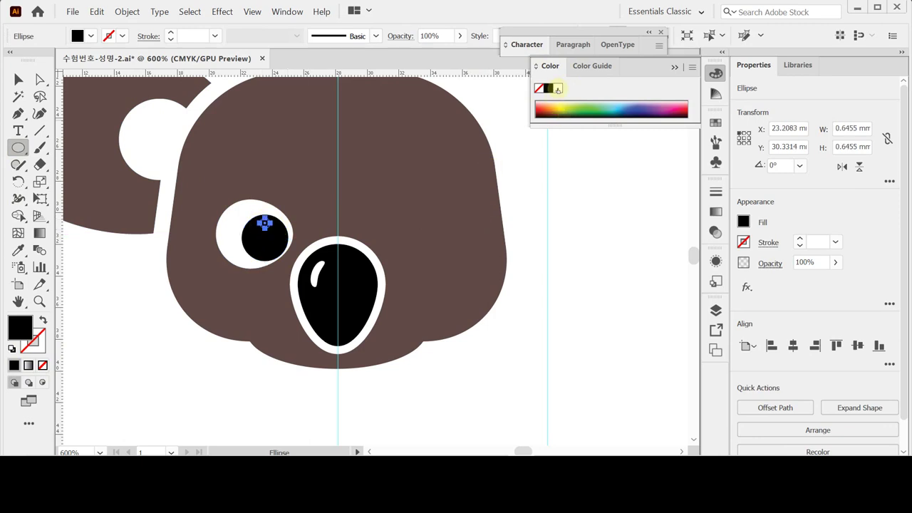
left_click(558, 89)
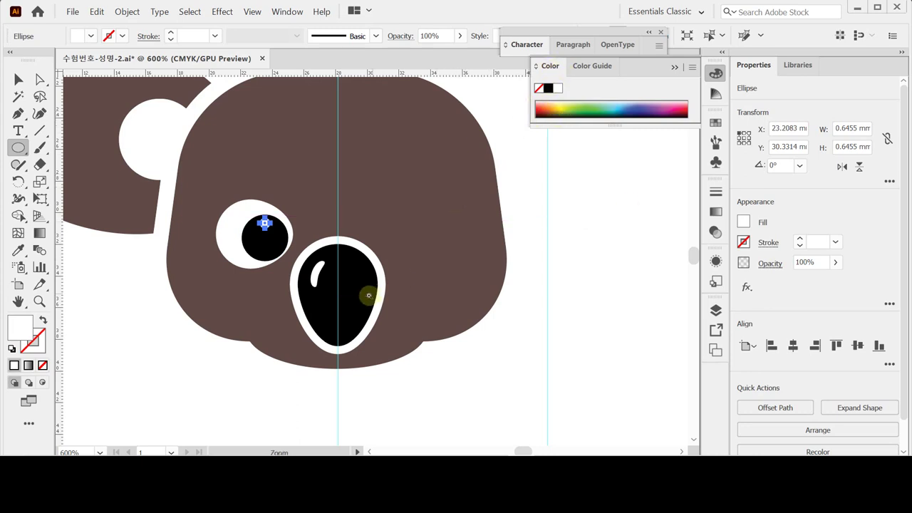
Reflect a copy of the left ear and the complete left eye, without the head shape, vertically across the central guide.
key("ctrl+minus")
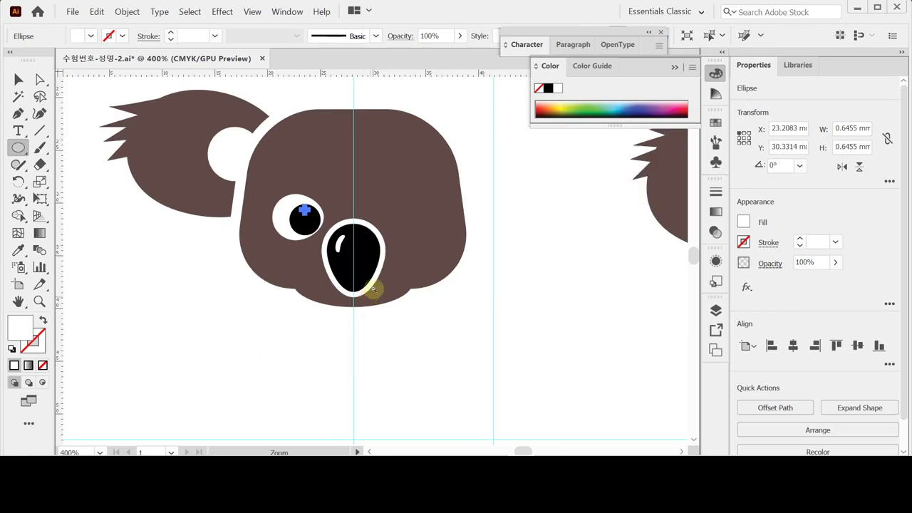
left_click(18, 79)
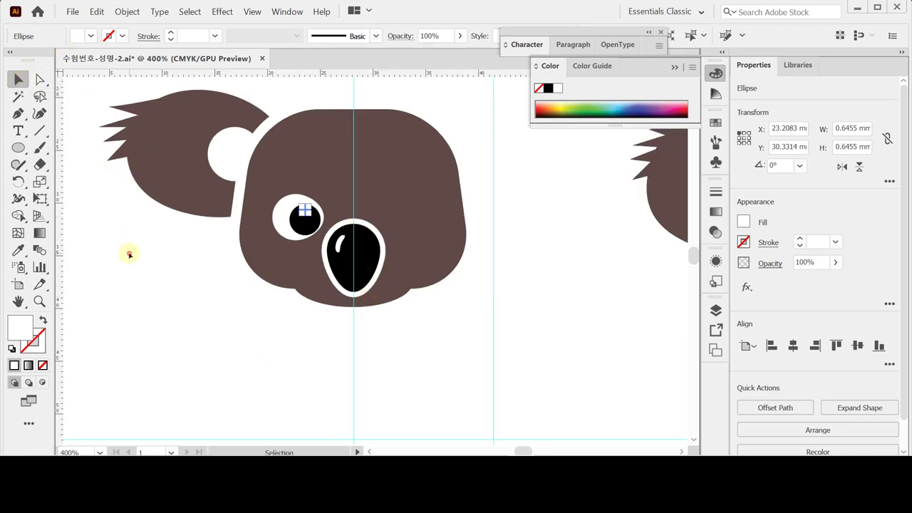
left_click_drag(94, 92, 316, 314)
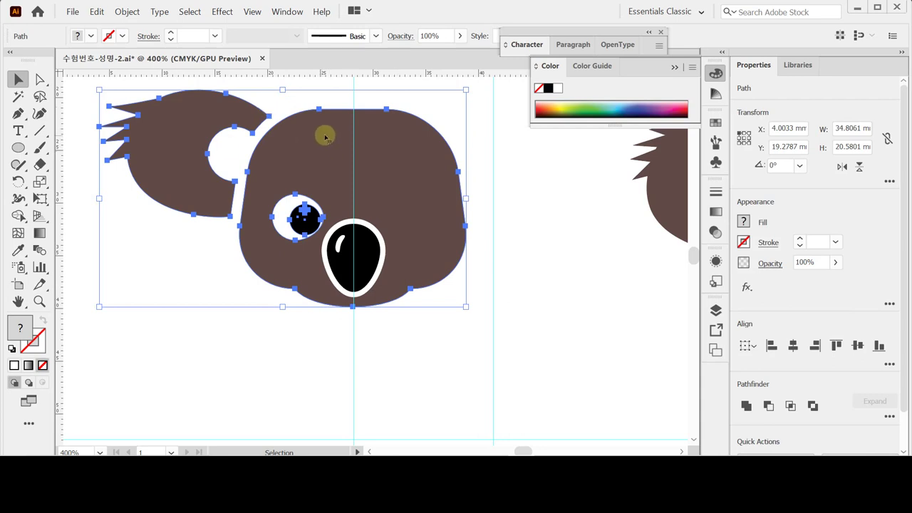
left_click(392, 165, "shift")
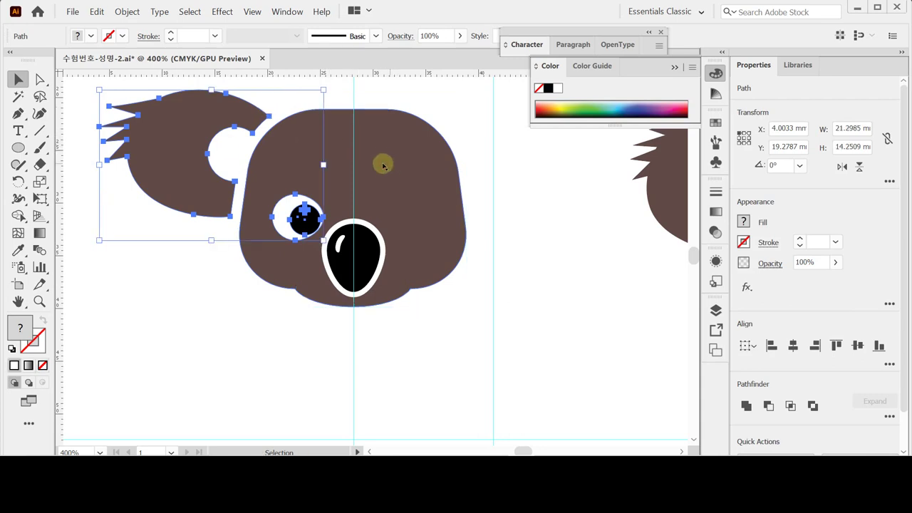
left_click_drag(385, 161, 379, 185)
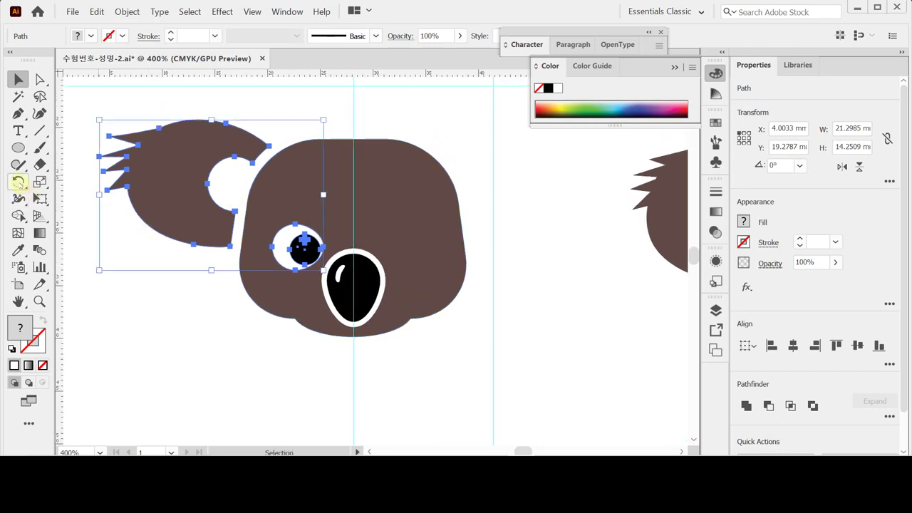
left_click_drag(19, 181, 75, 199)
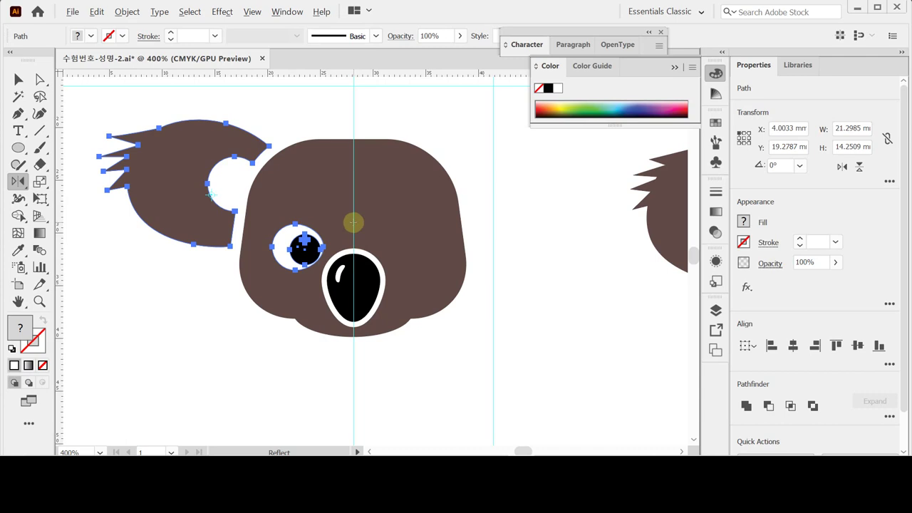
left_click(353, 223, "alt")
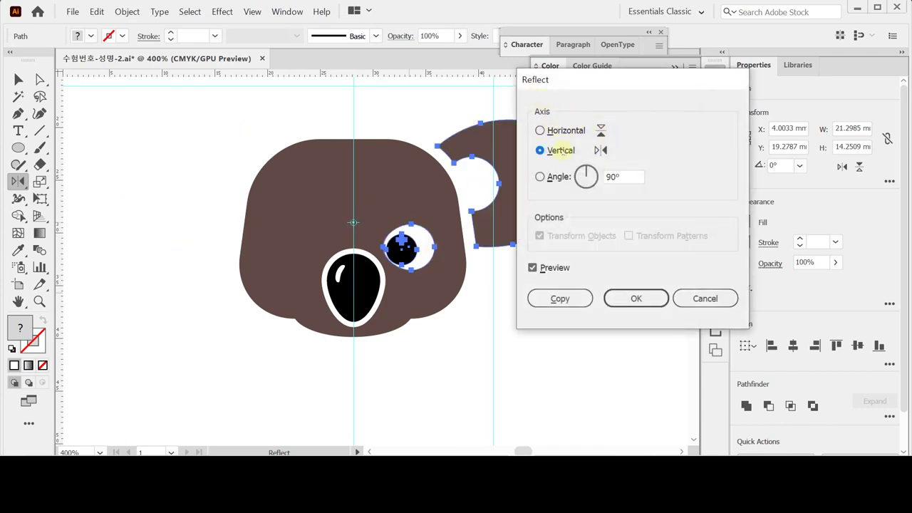
left_click(561, 299)
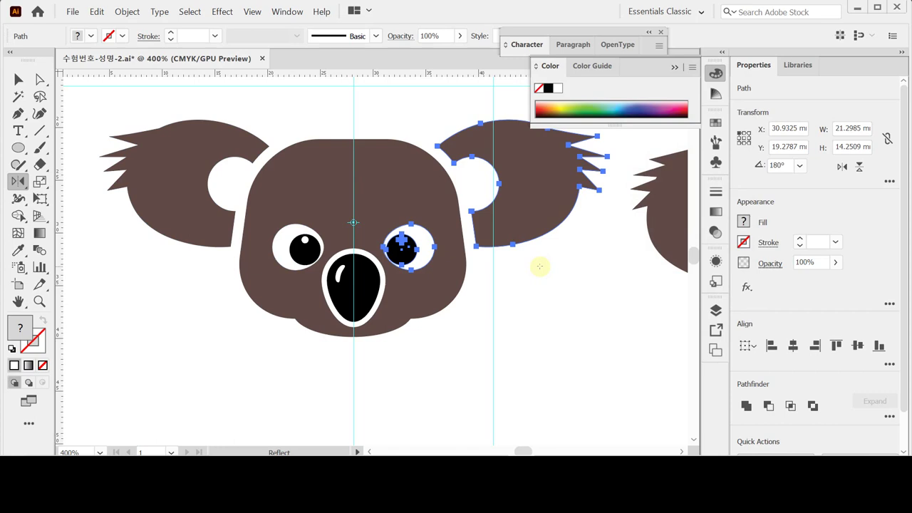
key("ctrl+shift+a")
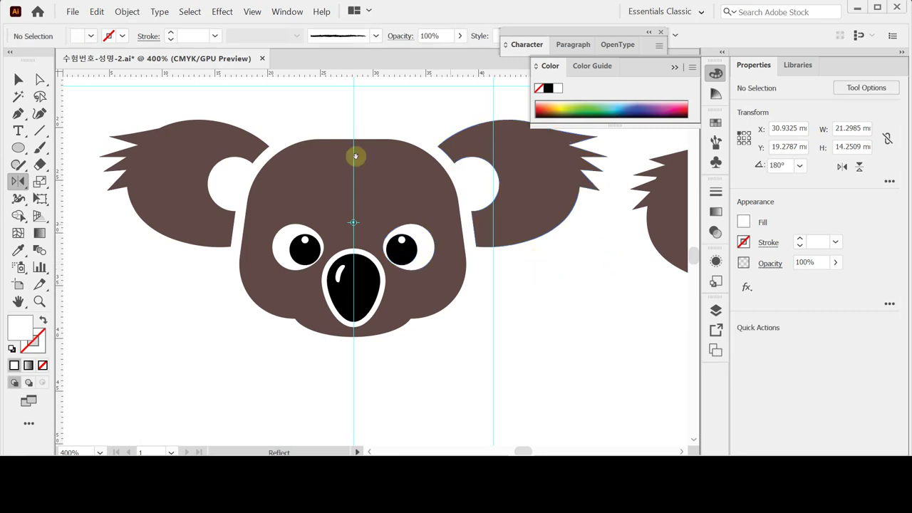
Sample the light green of the reference koala's left leaf as the current fill colour.
left_click_drag(347, 174, 452, 290)
scroll(311, 192, "up", 1)
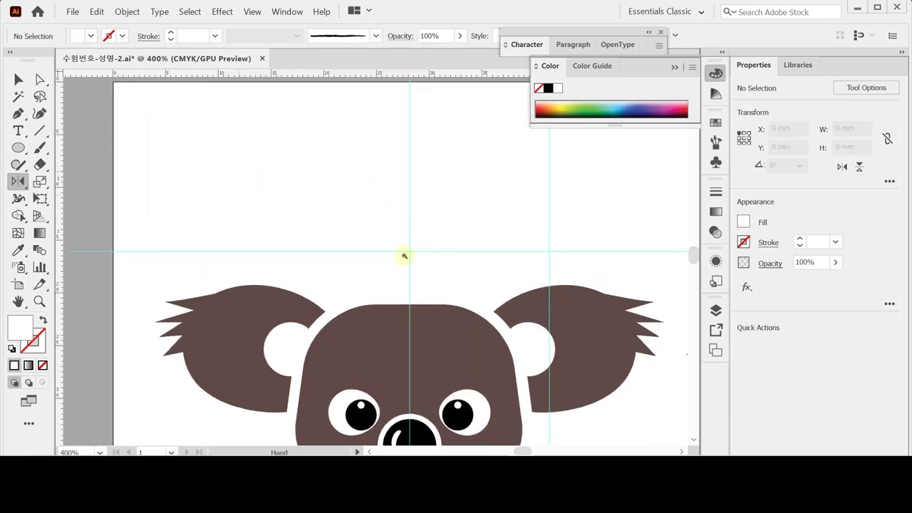
key("ctrl+minus")
left_click_drag(407, 224, 363, 221)
key("i")
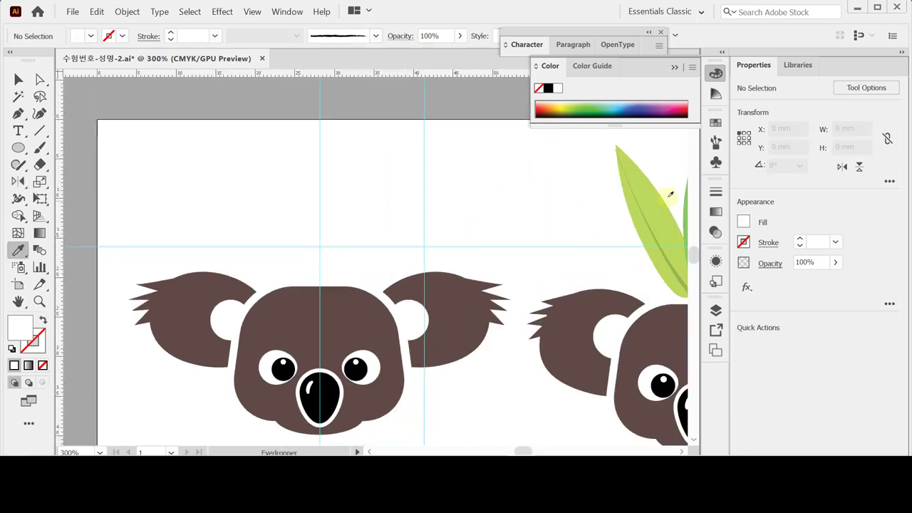
left_click(666, 196)
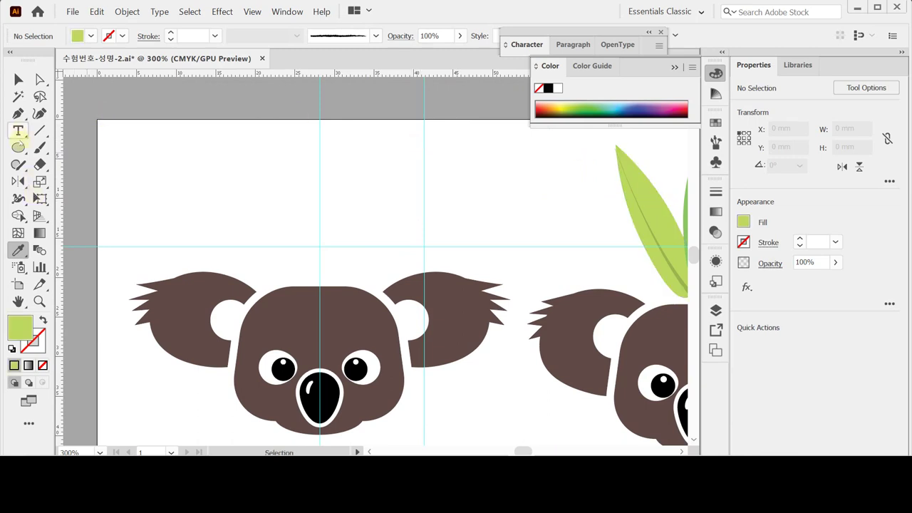
left_click_drag(331, 225, 309, 221)
Create a light green ellipse 5 mm wide and 25 mm high for the leaf and place it above the head, left of the central guide.
left_click(18, 148)
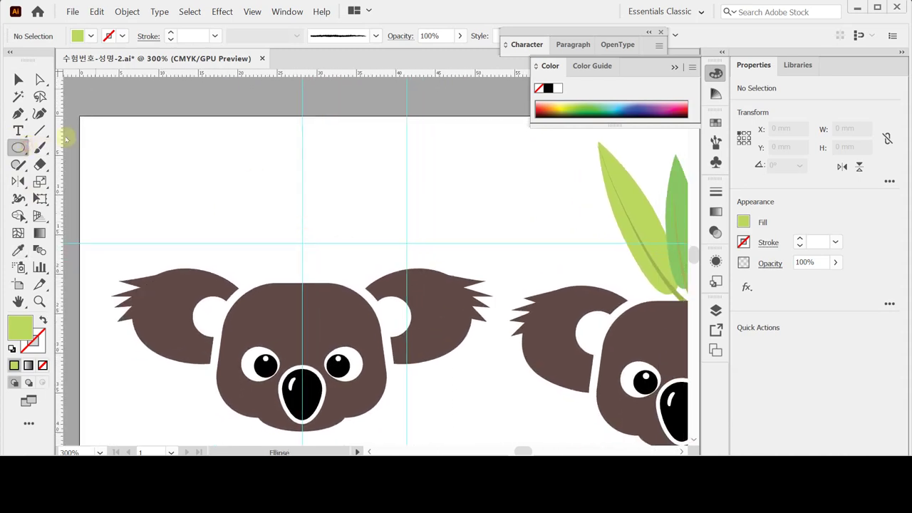
left_click(249, 147)
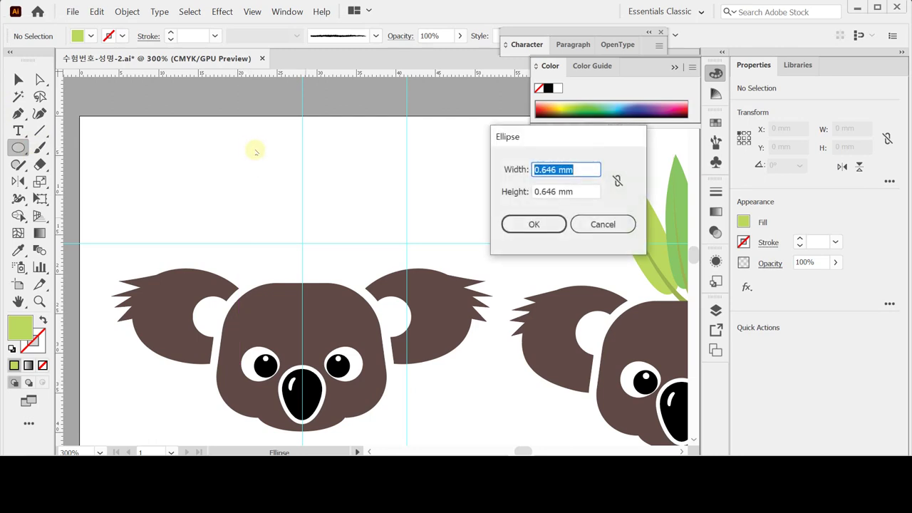
type("5")
key("Tab")
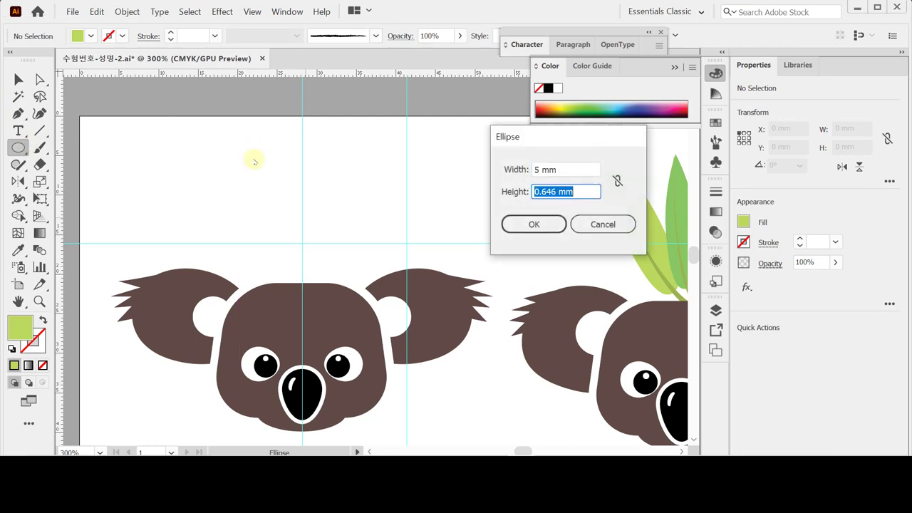
type("25")
key("Return")
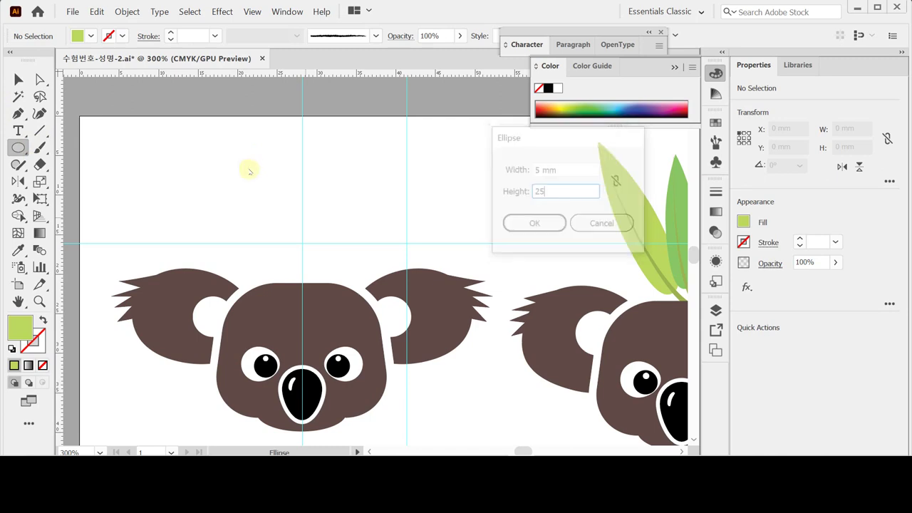
left_click_drag(273, 216, 266, 133)
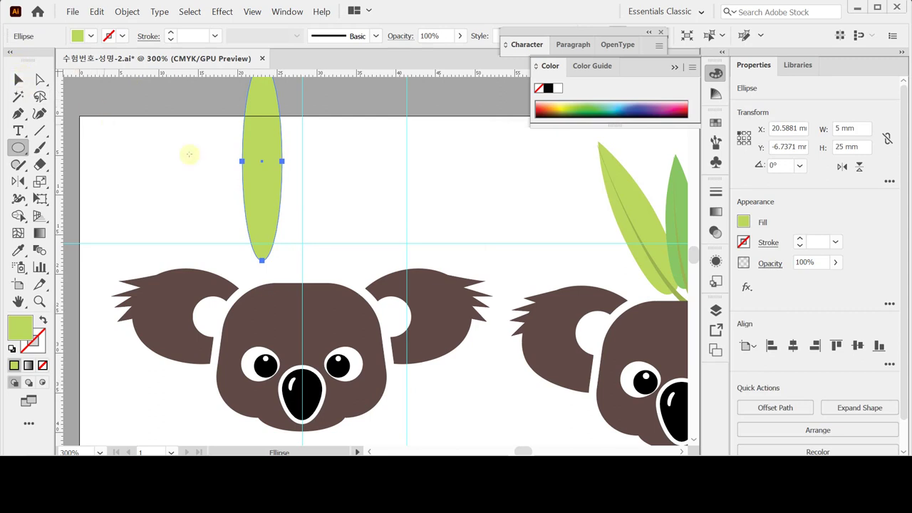
left_click_drag(230, 163, 220, 185)
key("v")
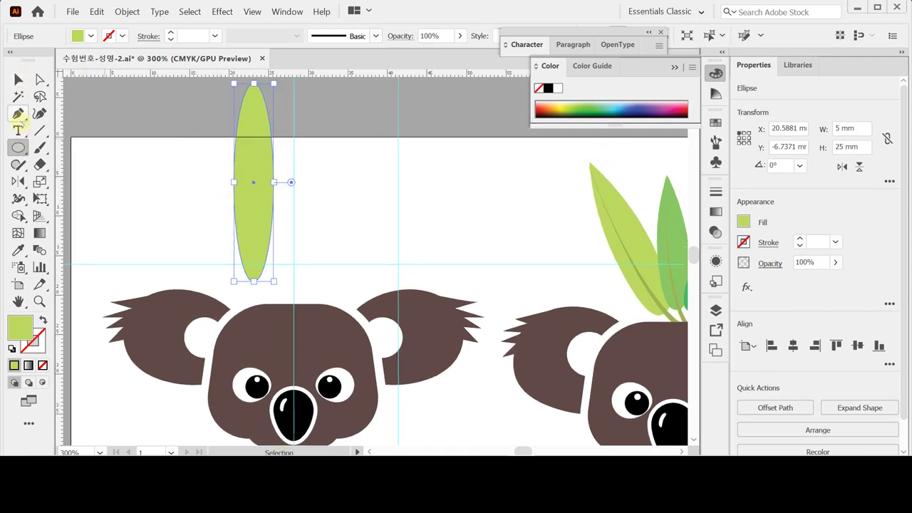
Convert the light green ellipse's top anchor point to a sharp corner, using the Anchor Point tool.
left_click(17, 114)
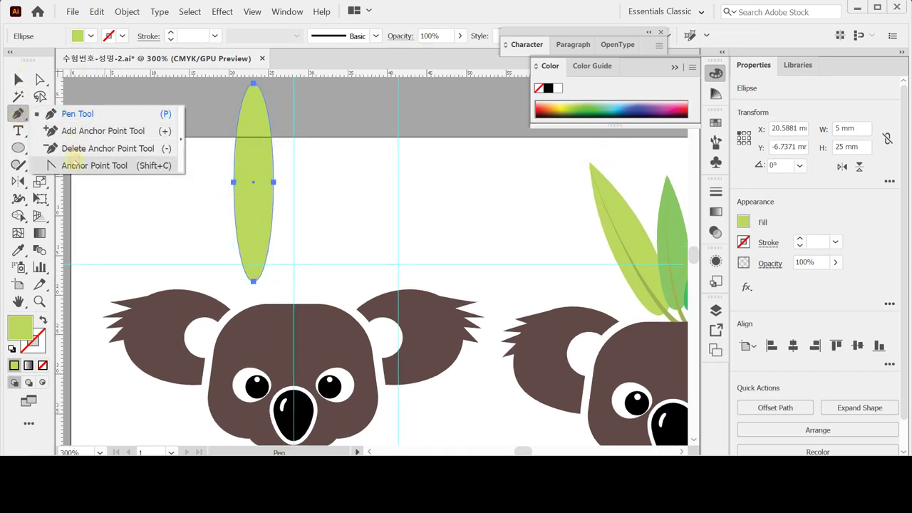
left_click(74, 163)
scroll(262, 145, "up", 2)
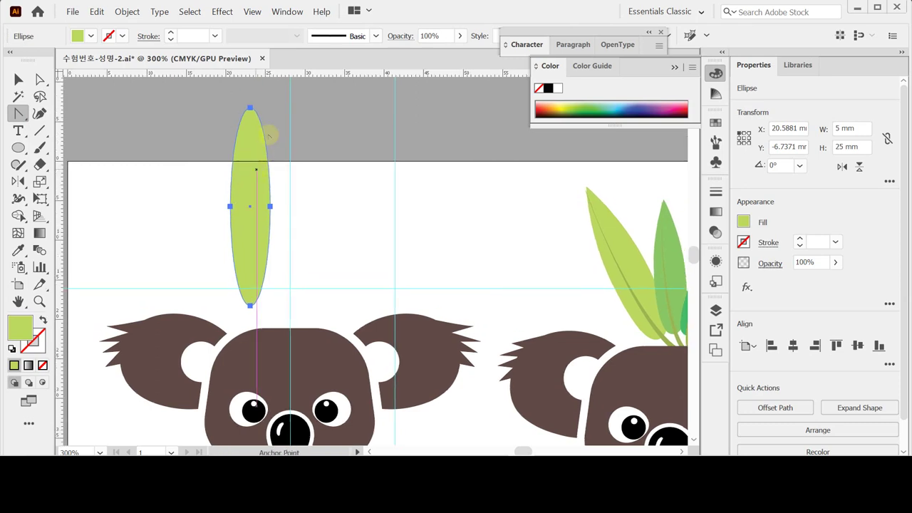
key("ctrl")
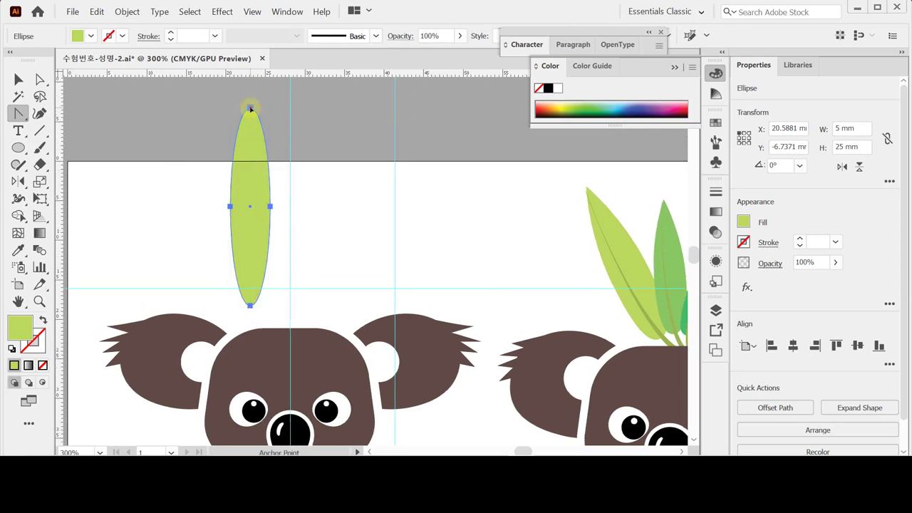
left_click(251, 108)
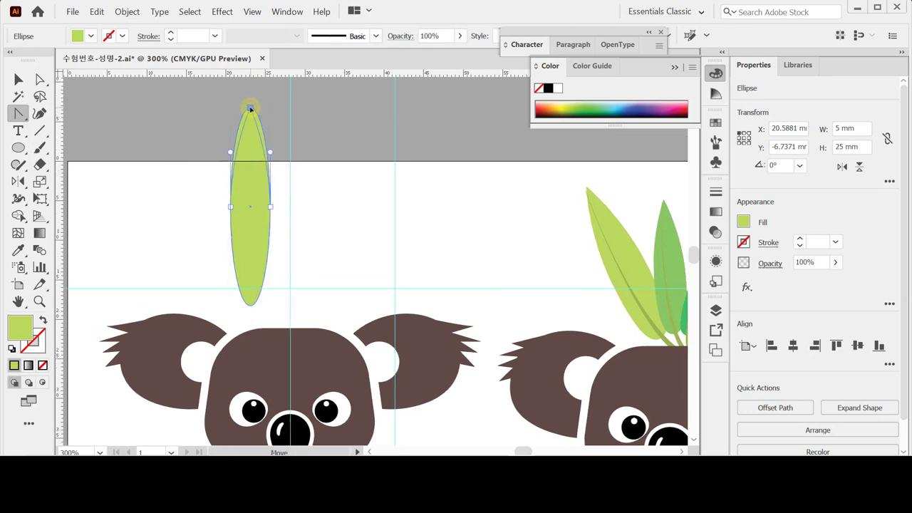
left_click(250, 109)
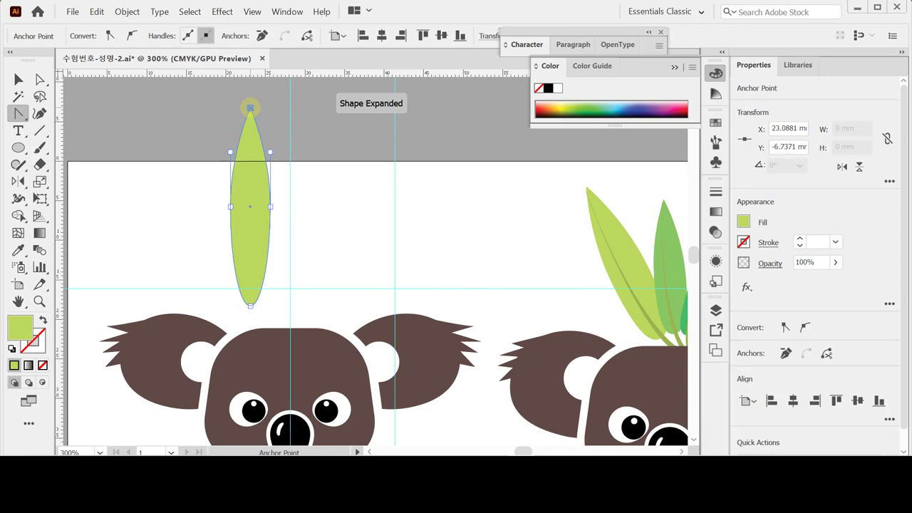
left_click_drag(250, 108, 280, 108)
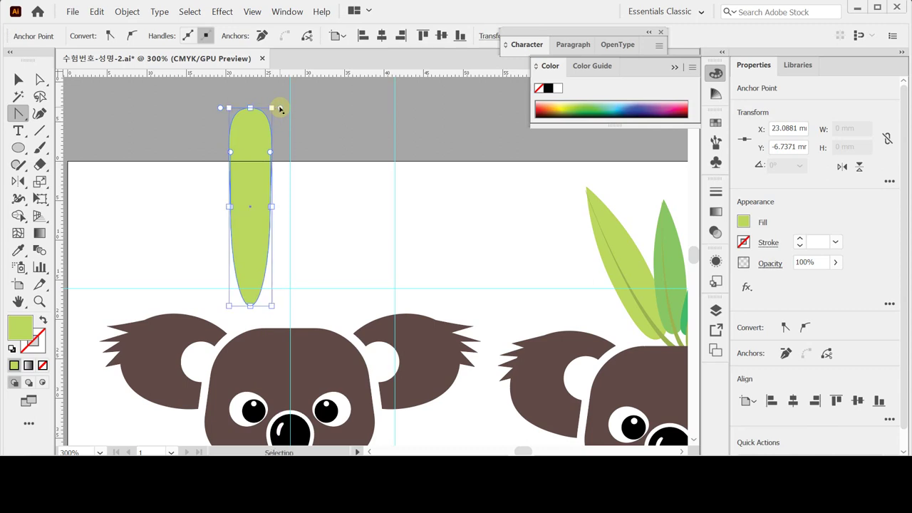
key("ctrl+z")
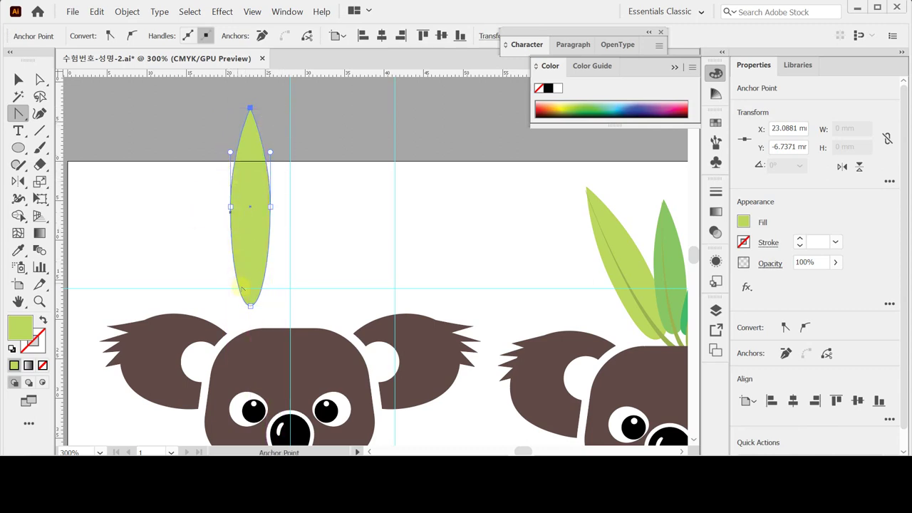
Move the leaf's bottom anchor point straight up, shortening the leaf to about 20.3 mm.
key("ctrl")
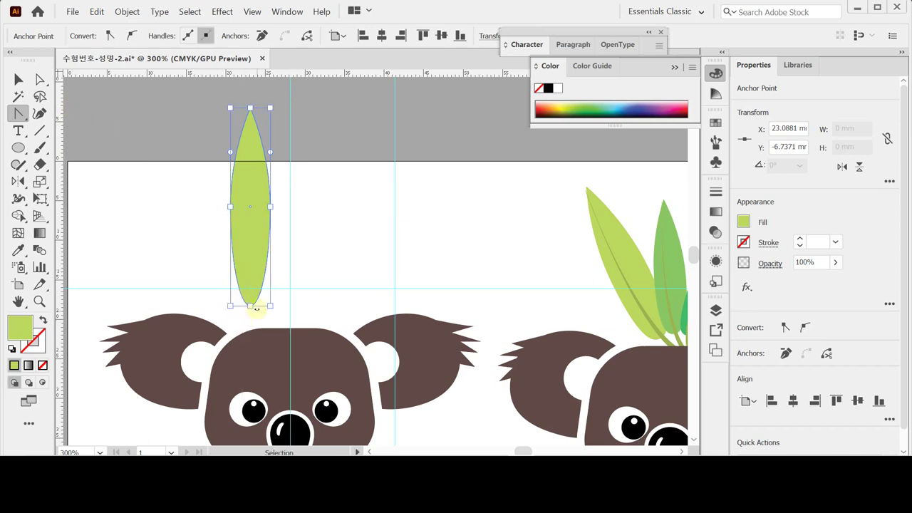
left_click(40, 80)
left_click(250, 306)
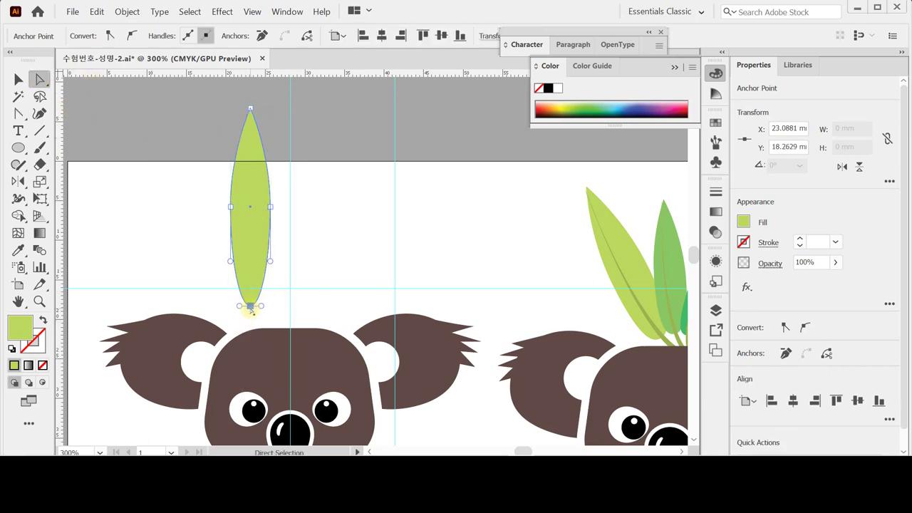
left_click_drag(251, 311, 250, 269)
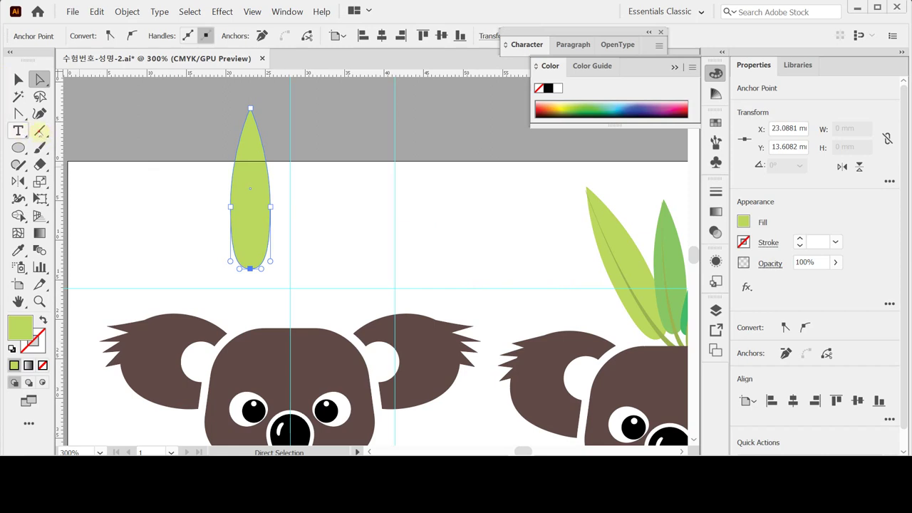
Draw a curved stem with the Arc tool beside the leaf, about 5.3 mm wide and 22 mm high.
left_click(41, 132)
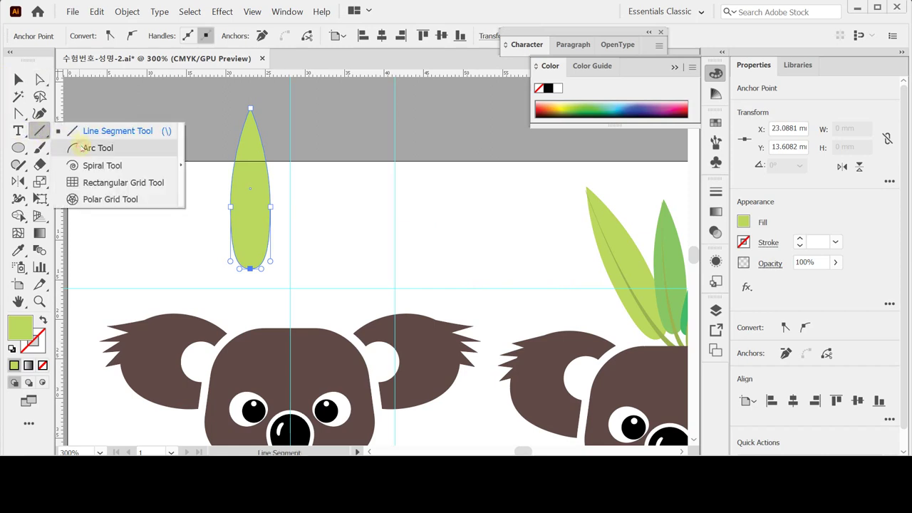
left_click(82, 148)
mouse_move(295, 108)
left_mouse_down()
mouse_move(314, 253)
mouse_move(337, 282)
left_mouse_up()
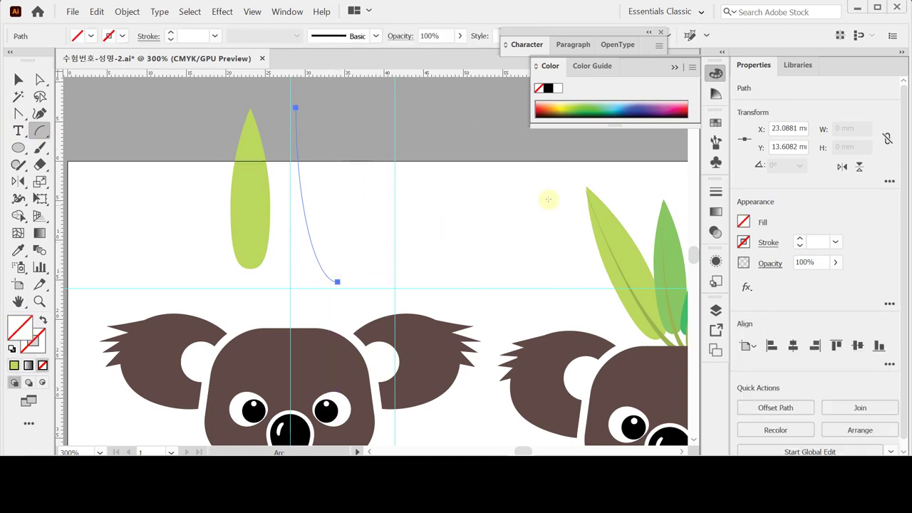
Sample the reference stem's olive green as the arc's stroke colour, with no fill, and set the stroke weight to 2 pt.
key("i")
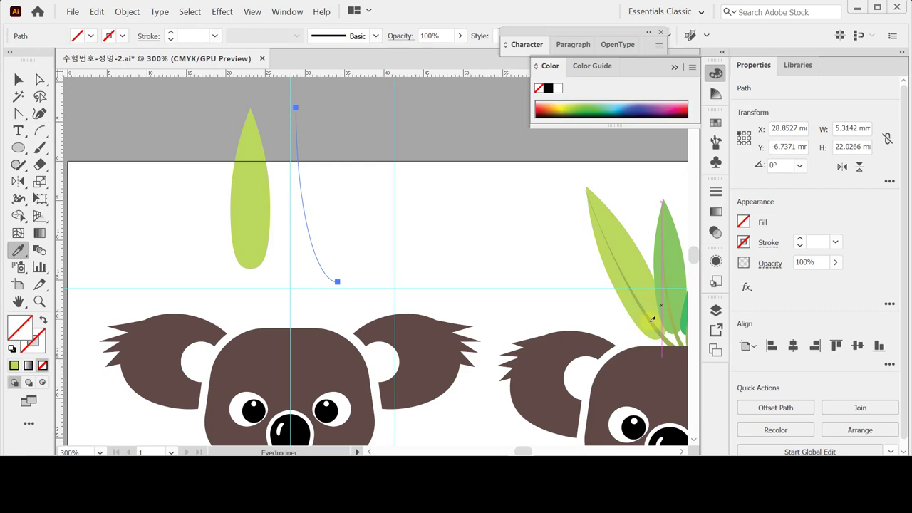
left_click(647, 320)
left_click(43, 319)
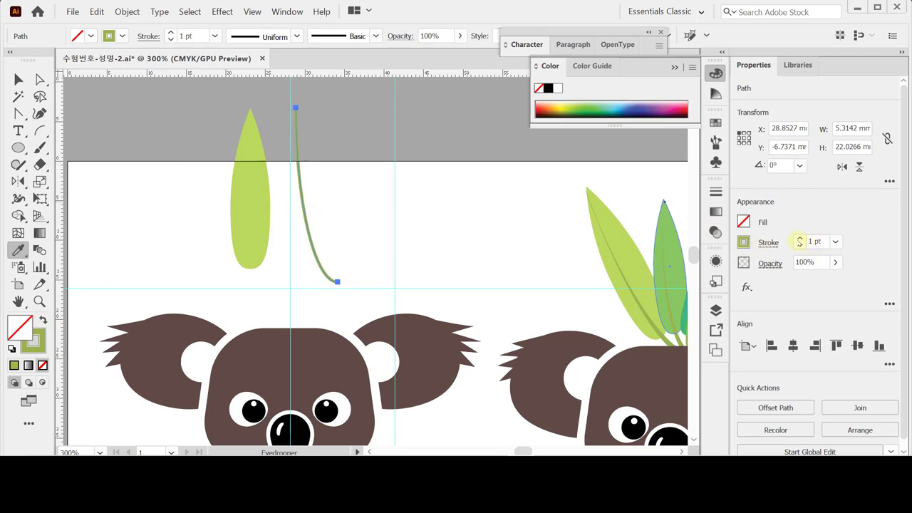
left_click(799, 238)
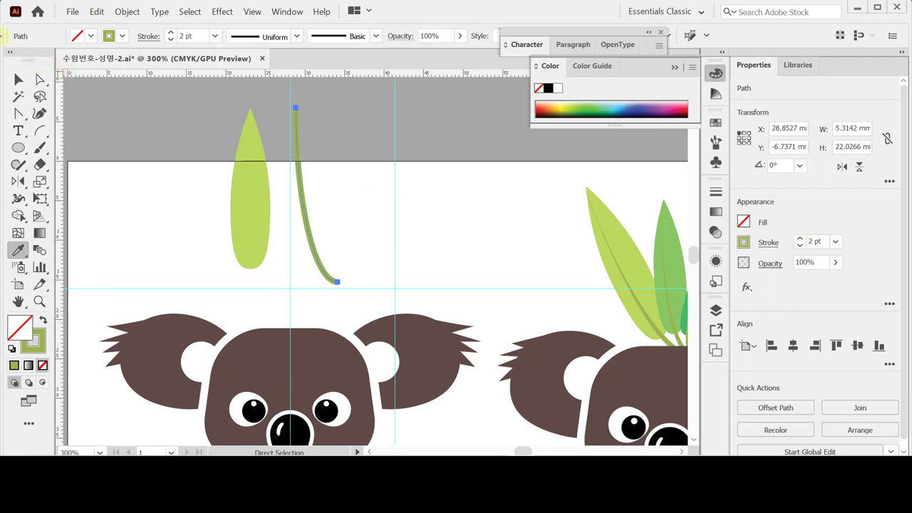
Move the leaf and the arc stem together about 9 mm down, so their lower ends overlap the koala's head.
left_click(20, 79)
left_click_drag(196, 141, 297, 264)
left_click(348, 209)
Convert the arc stem's stroke into a filled shape with Outline Stroke.
left_click(292, 198)
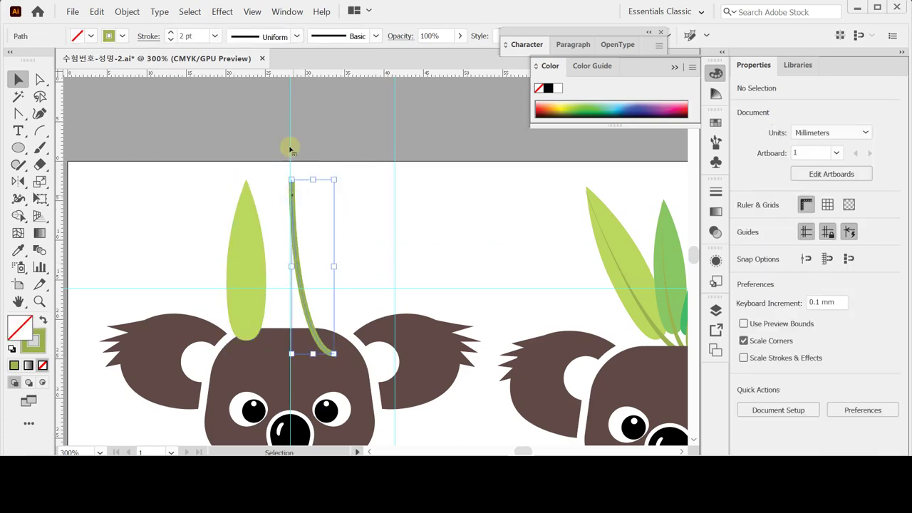
left_click(96, 11)
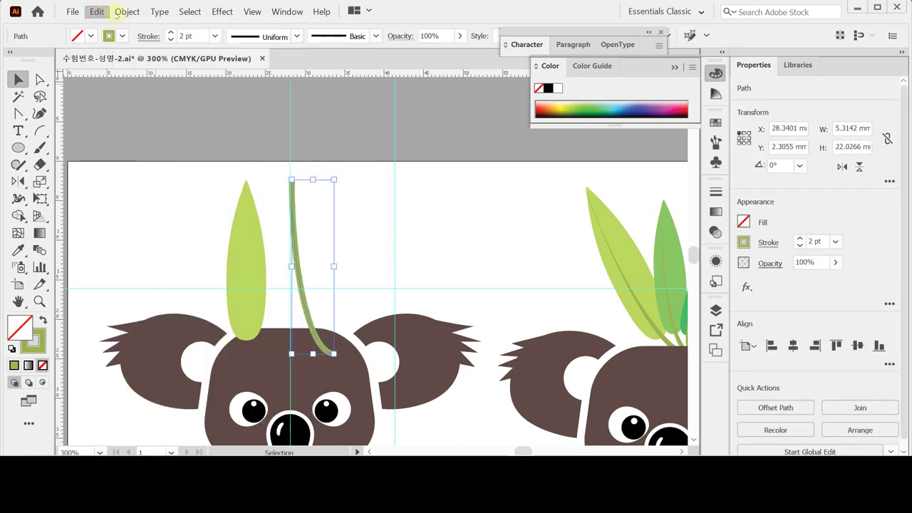
left_click(127, 11)
mouse_move(232, 248)
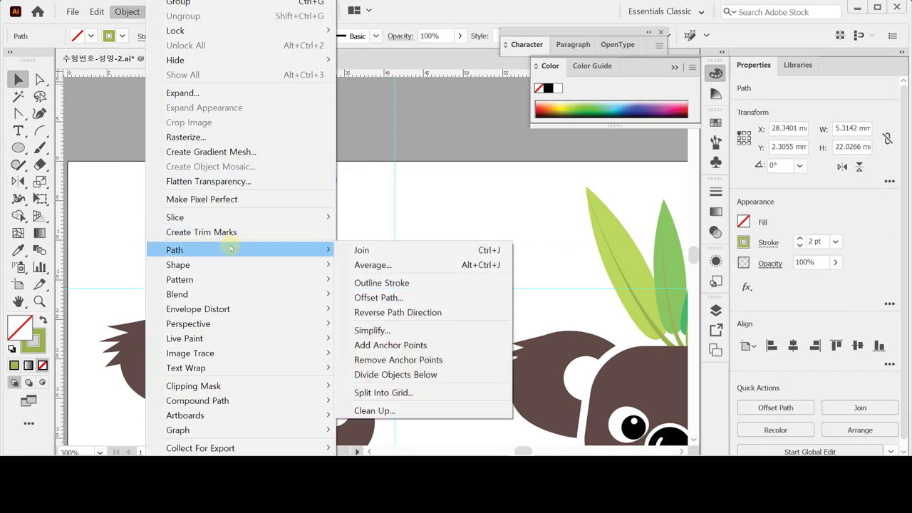
left_click(389, 283)
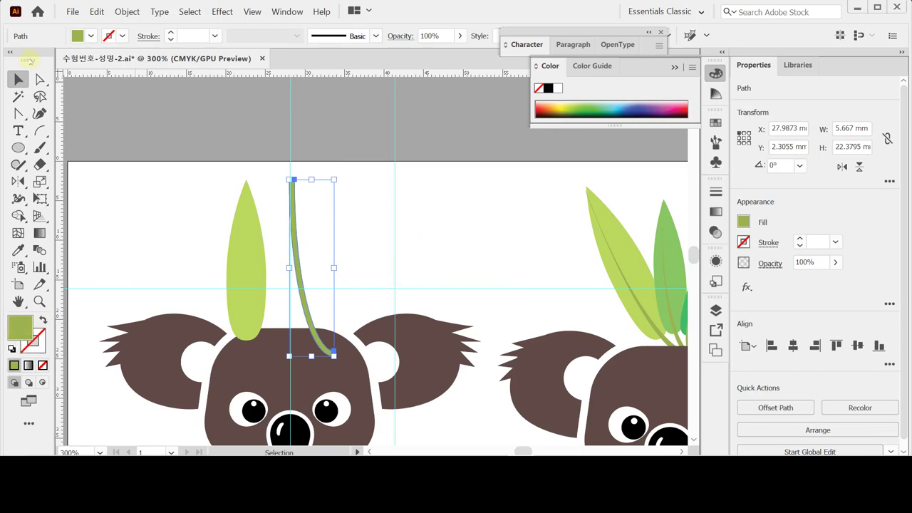
Average the two anchor points at the stem's upper end on both axes to taper it to a point.
left_click(40, 79)
left_click_drag(273, 168, 315, 194)
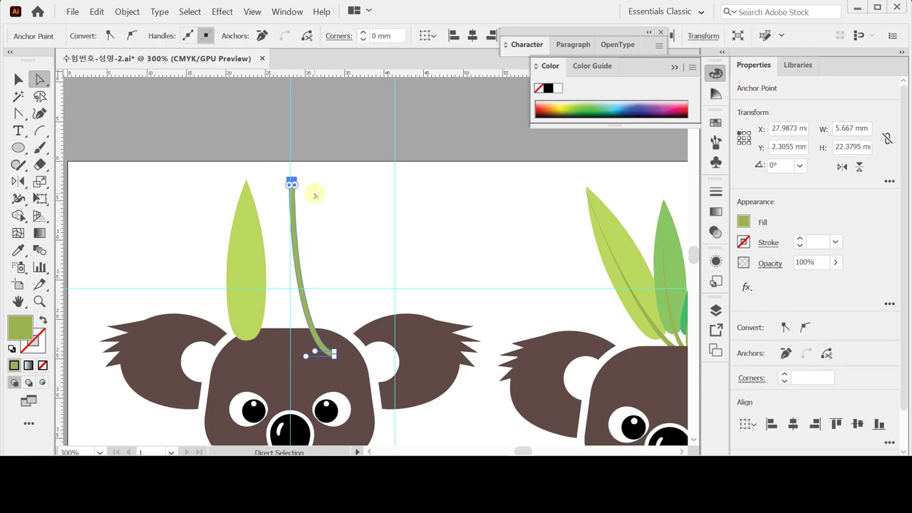
right_click(333, 192)
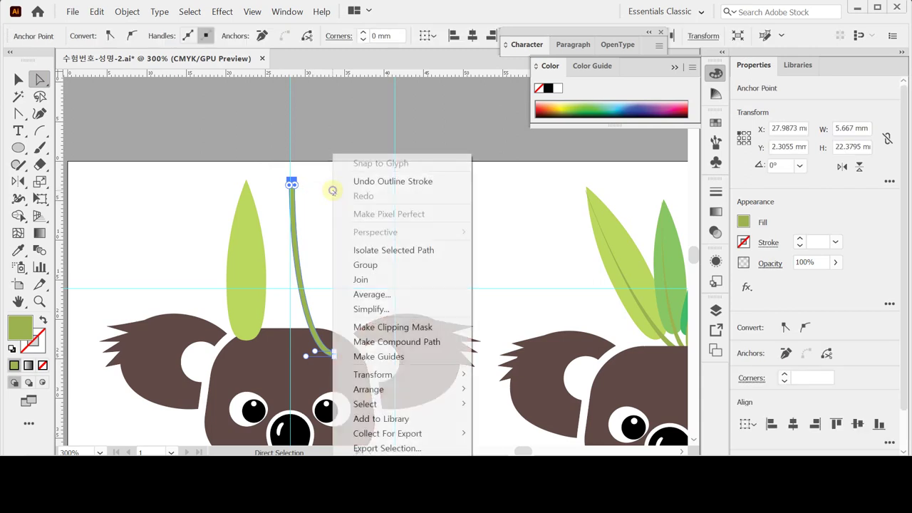
left_click(440, 290)
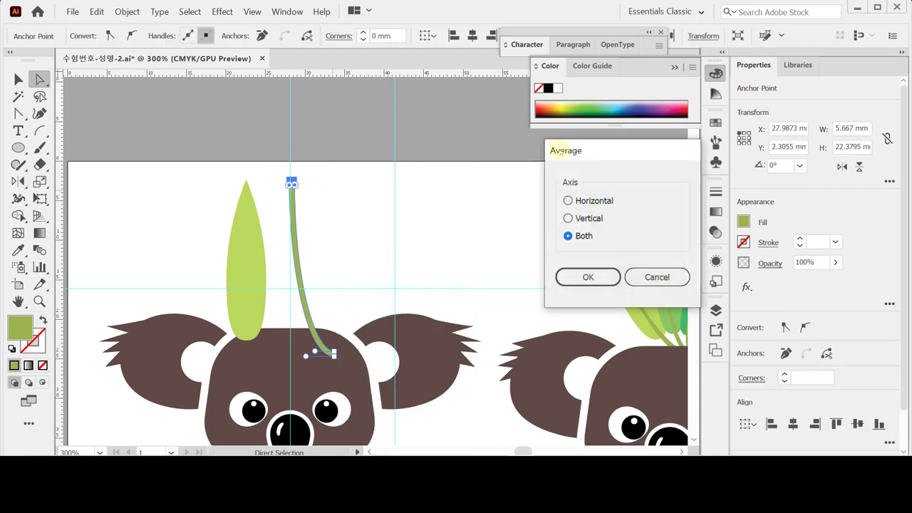
left_click_drag(560, 150, 377, 145)
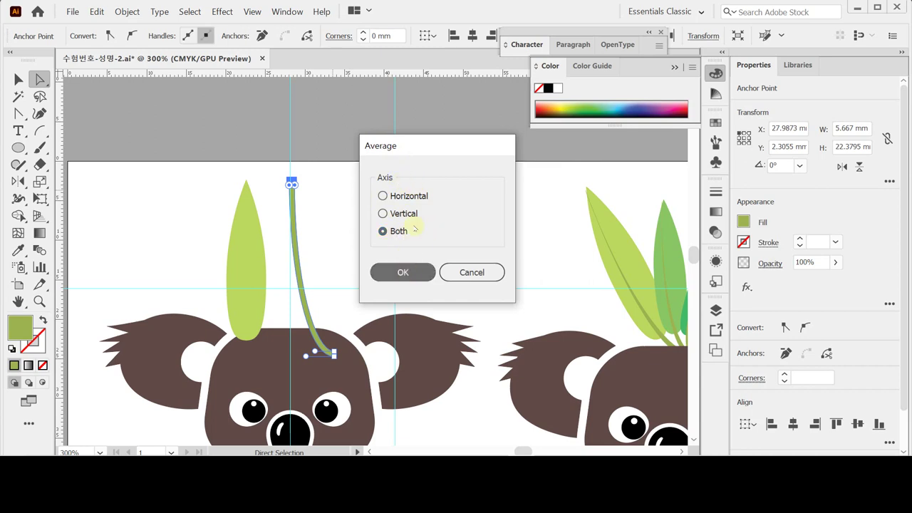
key("Return")
left_click(314, 200)
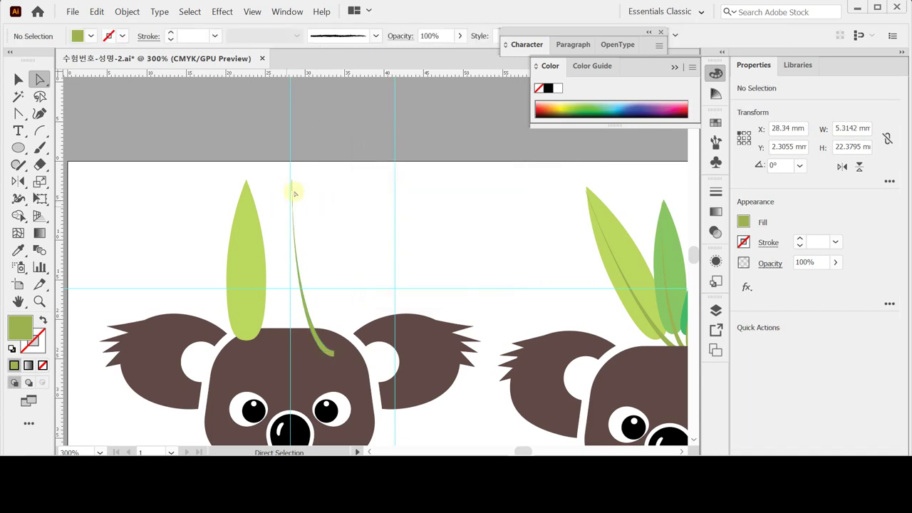
Place the tapered stem over the leaf as its midrib and position both together above the koala's head.
left_click(18, 79)
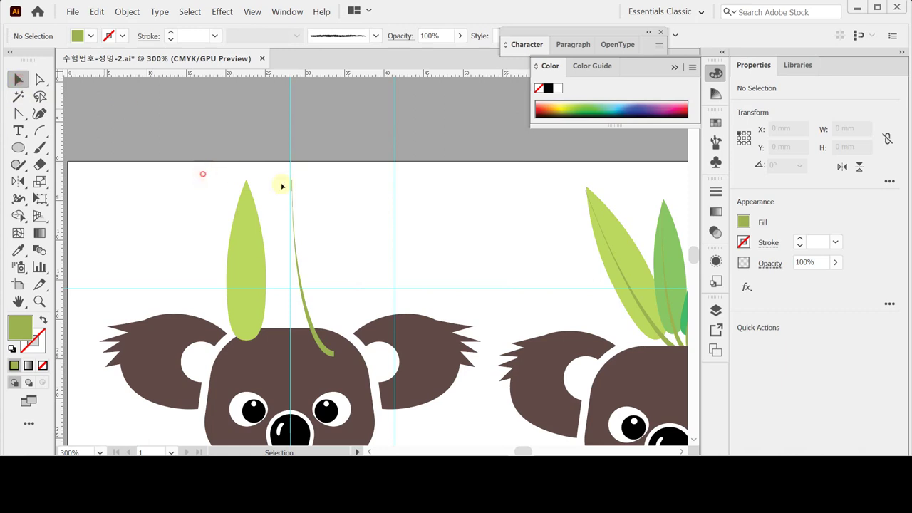
left_click_drag(257, 265, 240, 208)
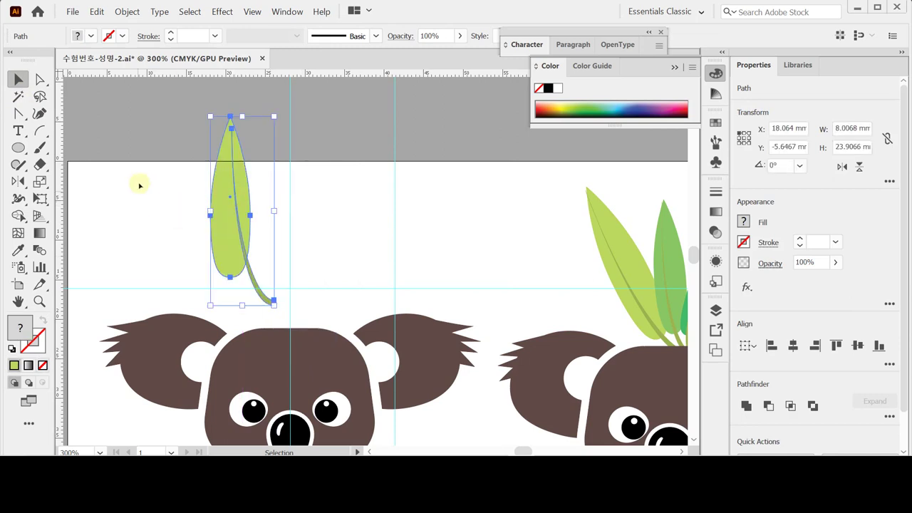
key("ctrl+h")
left_click(299, 215)
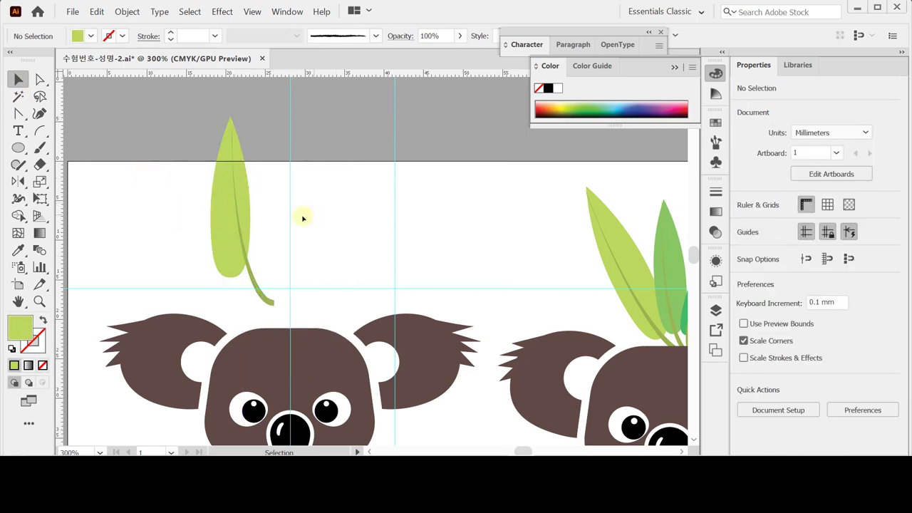
Try rotating the light green leaf shape about 9° counterclockwise, without the stem.
left_click(235, 250)
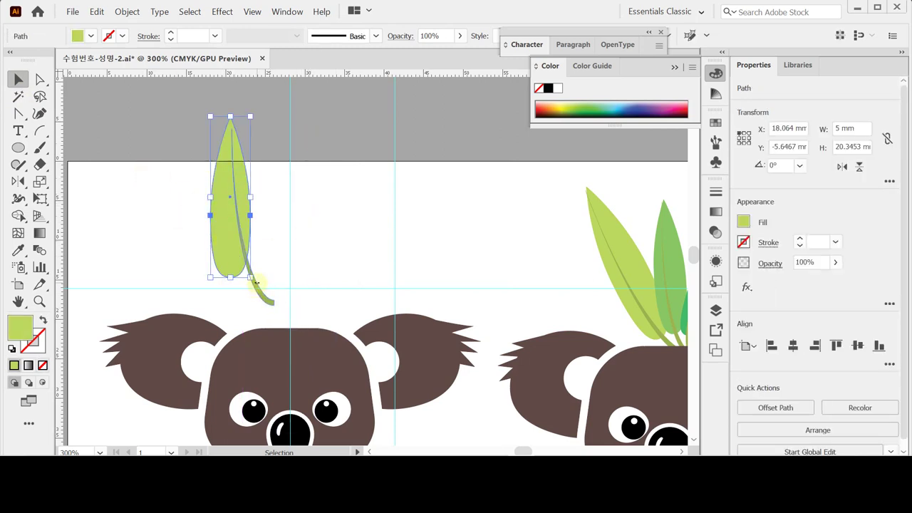
left_click_drag(258, 283, 266, 272)
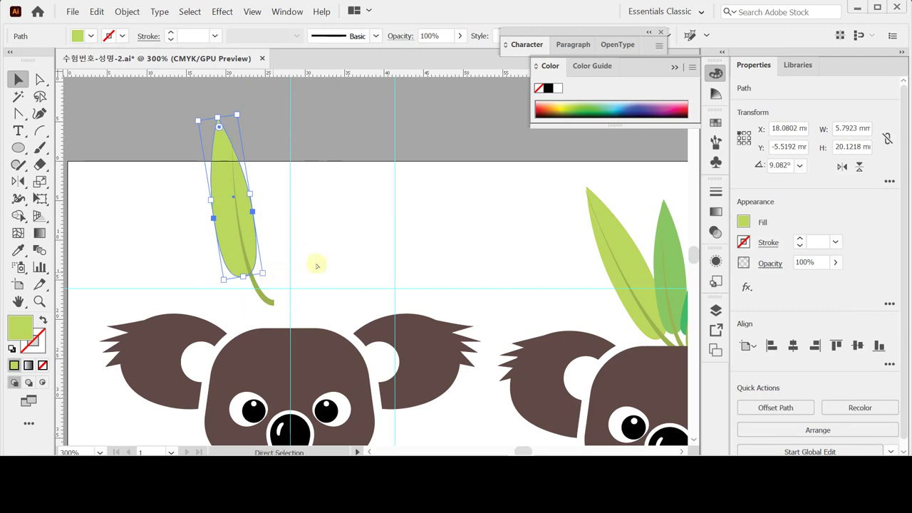
left_click(281, 188)
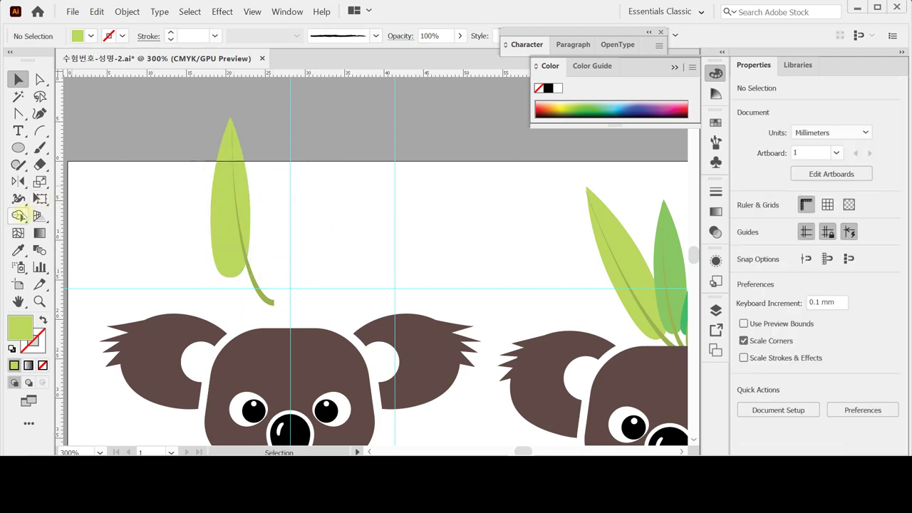
left_click(18, 181)
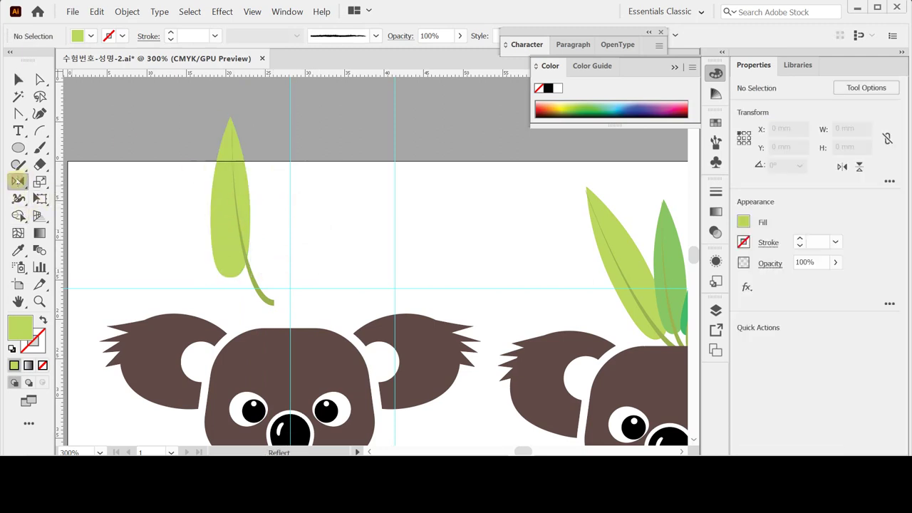
left_click(83, 182)
left_click(223, 209, "ctrl")
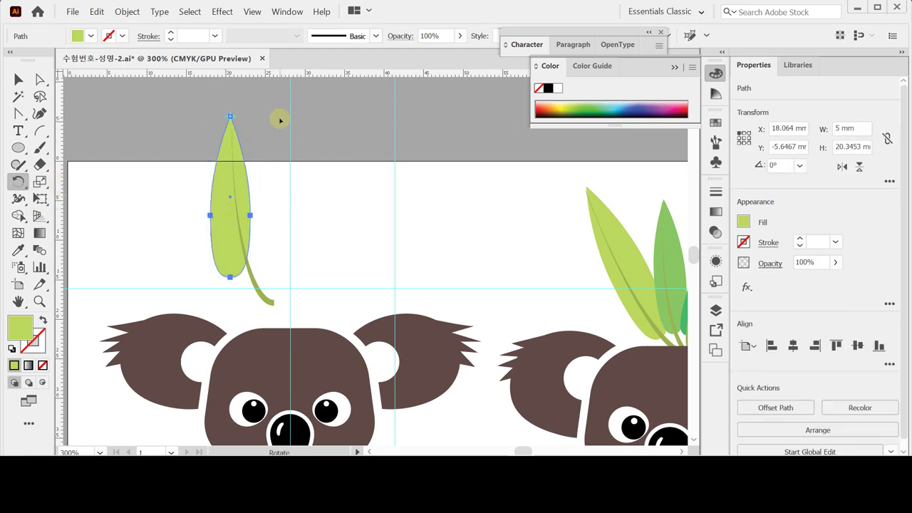
left_click(112, 181, "ctrl")
left_click(230, 231, "ctrl")
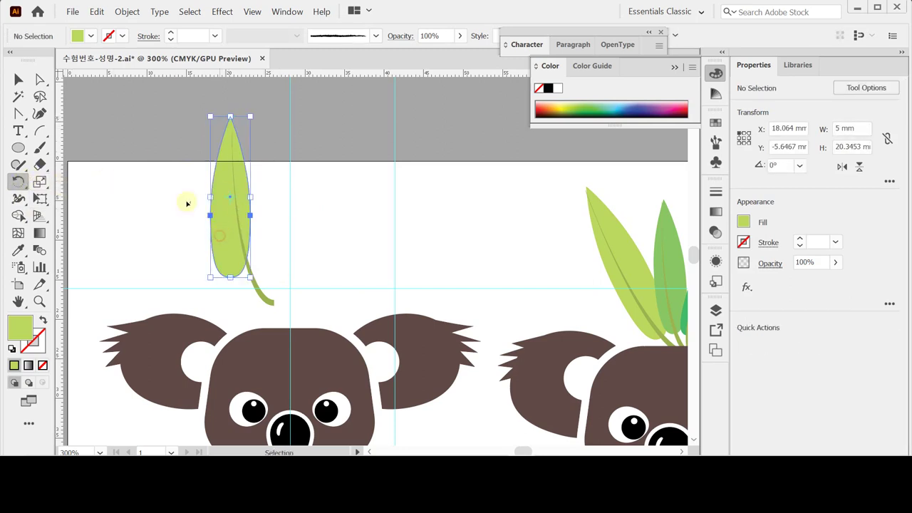
left_click(40, 184)
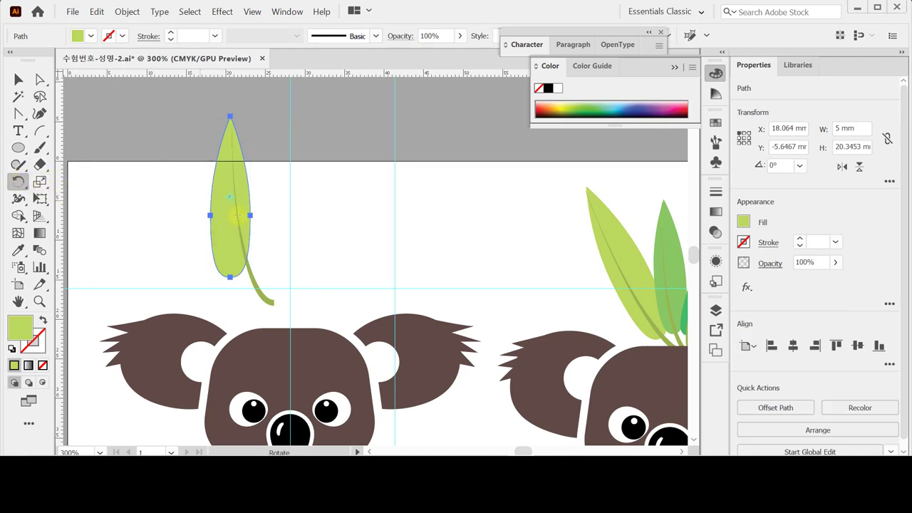
left_click(250, 207)
left_click_drag(235, 190, 229, 198)
double_click(19, 180)
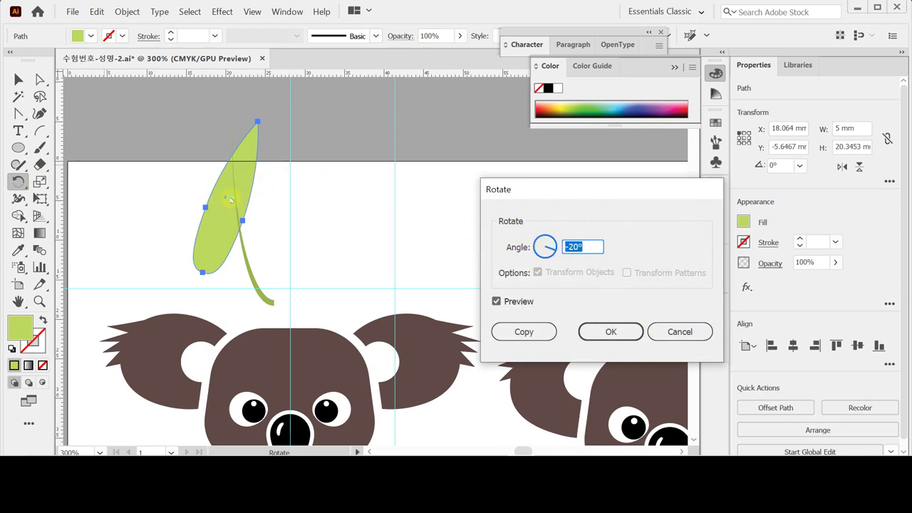
key("Escape")
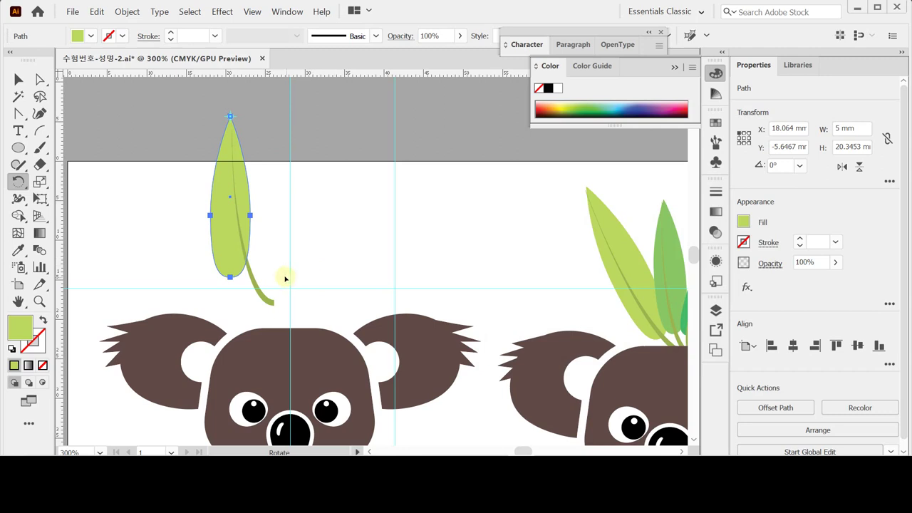
Rotate the light green leaf about 7.2° counterclockwise around its tip to follow the stem, and group both.
left_click_drag(282, 279, 302, 273)
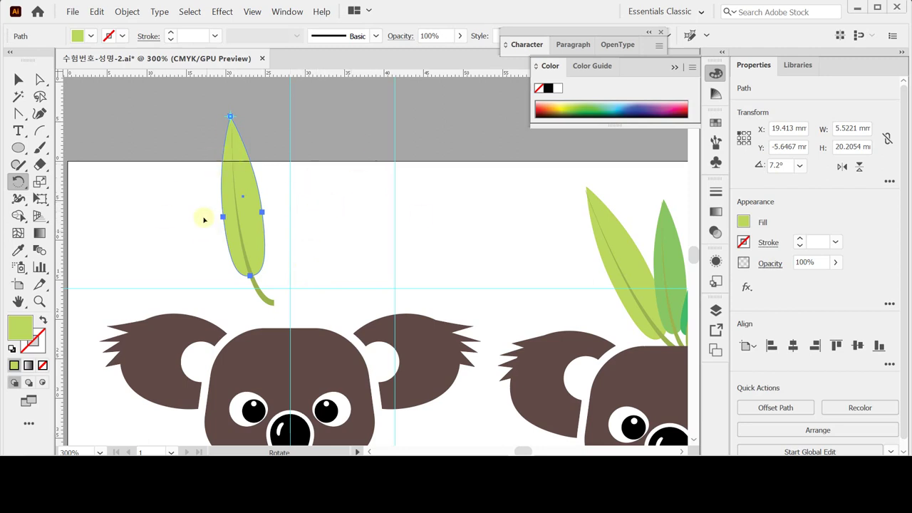
left_click(255, 251, "ctrl+shift")
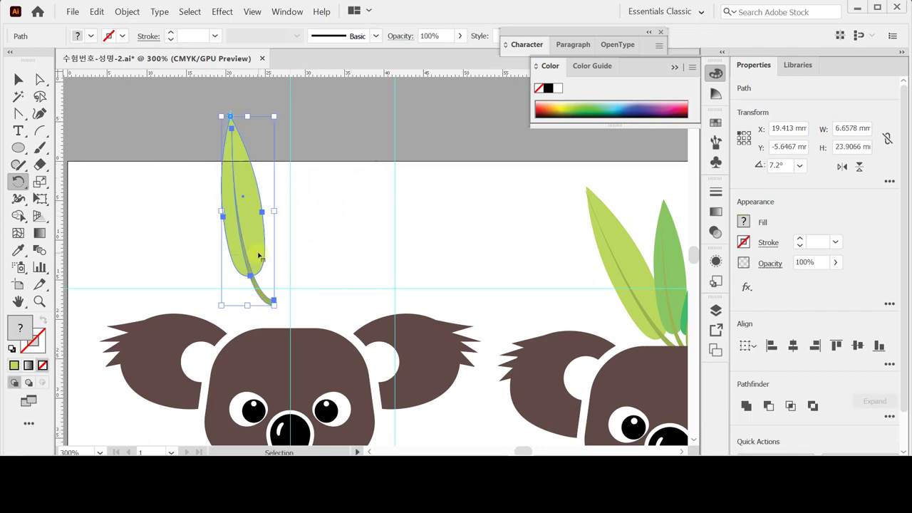
key("ctrl+g")
Move the leaf group so its stem ends at the top centre of the koala's head, and send it to the back.
mouse_move(253, 226)
left_mouse_down()
mouse_move(240, 207)
mouse_move(252, 240)
mouse_move(253, 230)
left_mouse_up()
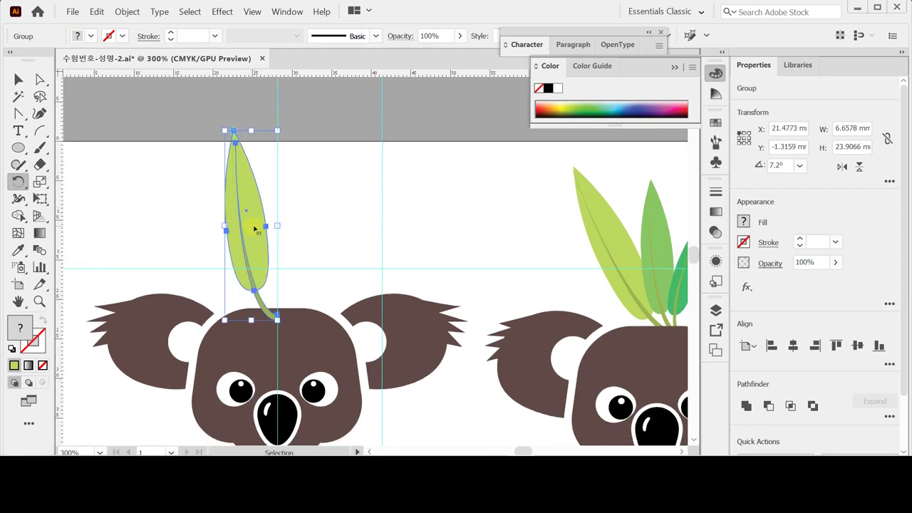
right_click(254, 229)
mouse_move(299, 385)
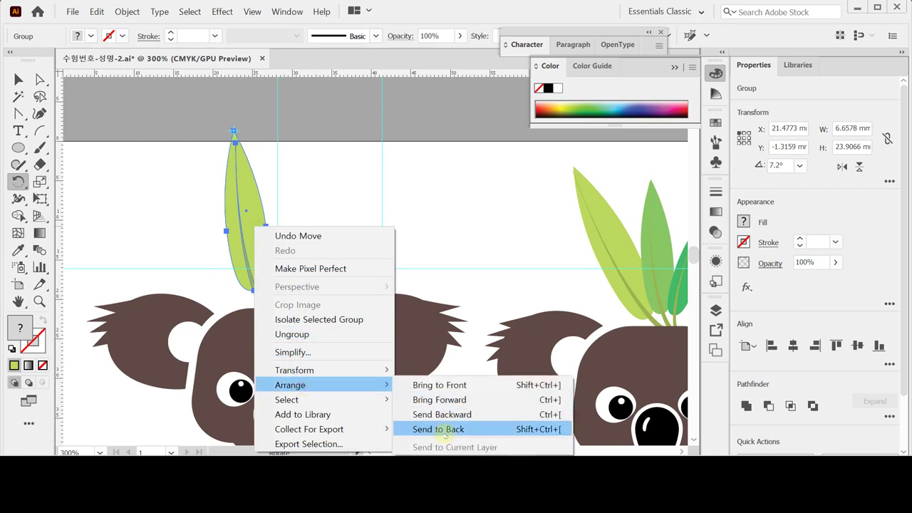
left_click(442, 430)
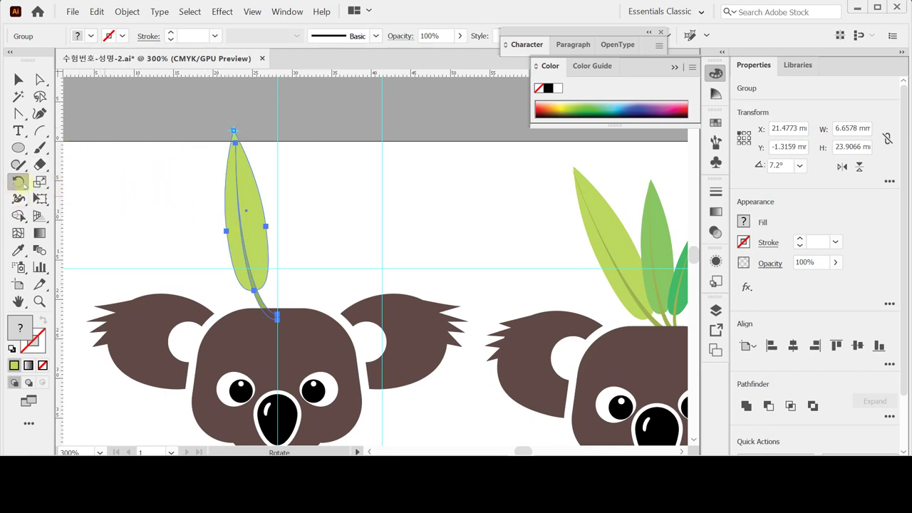
double_click(19, 181)
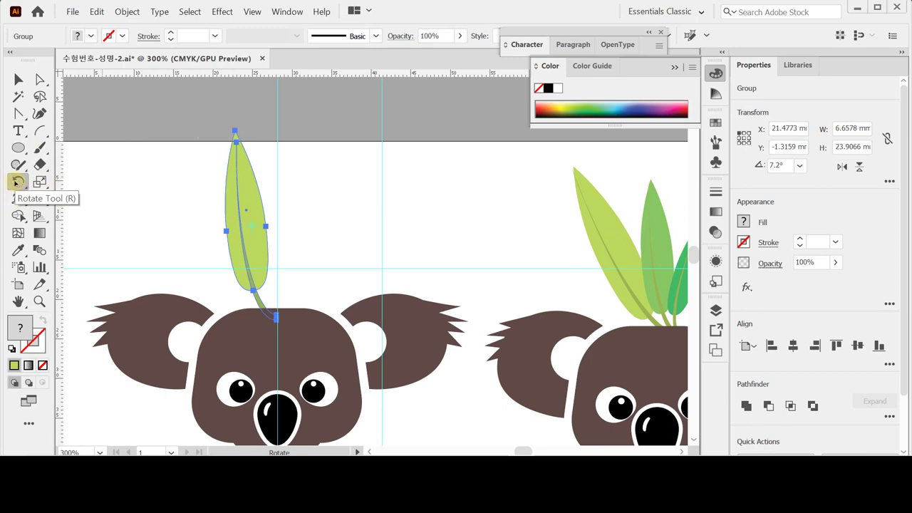
left_click_drag(508, 191, 454, 166)
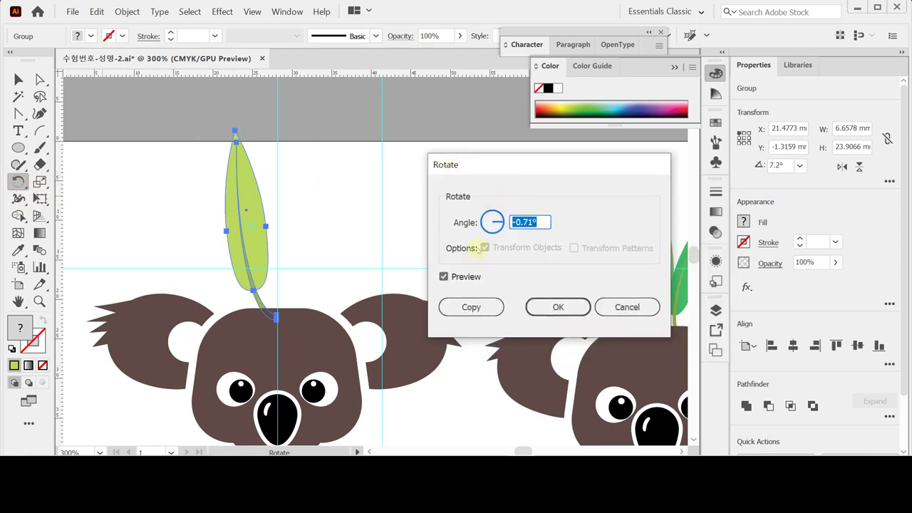
left_click(494, 217)
left_click_drag(491, 217, 491, 227)
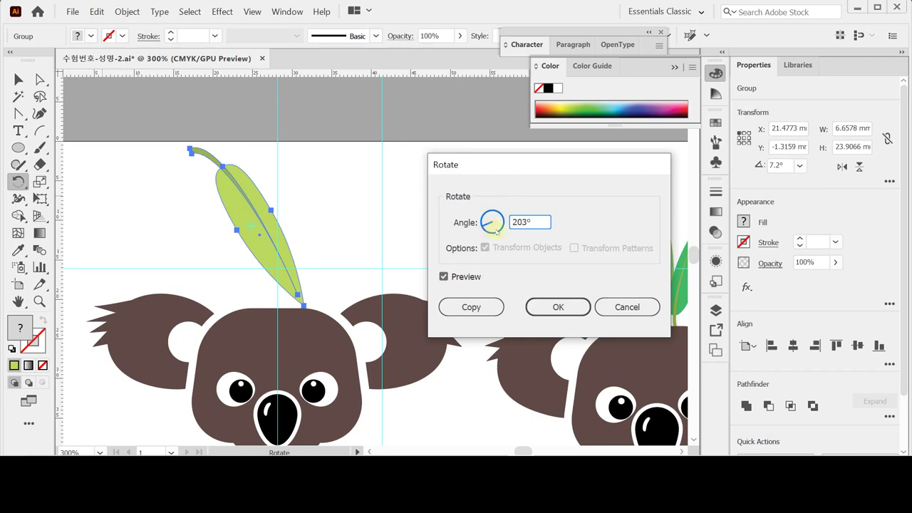
left_click(496, 232)
left_click(496, 227)
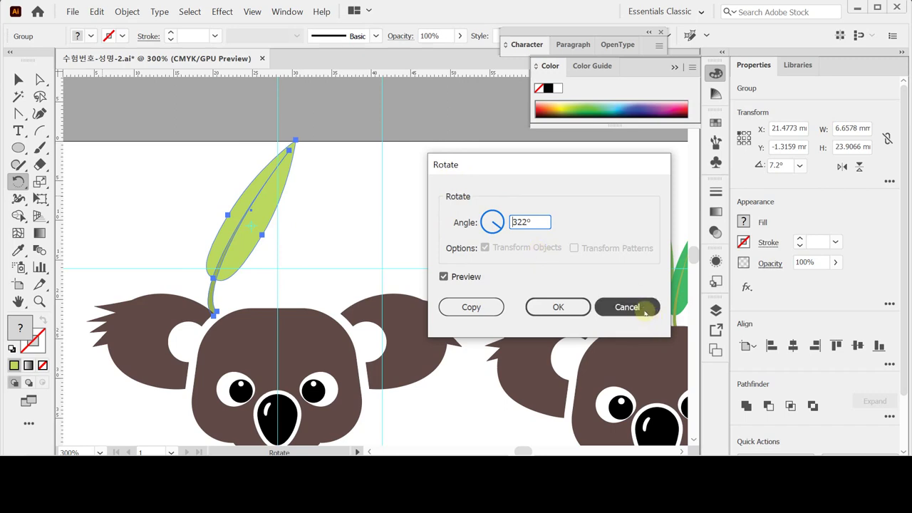
key("Tab")
key("Escape")
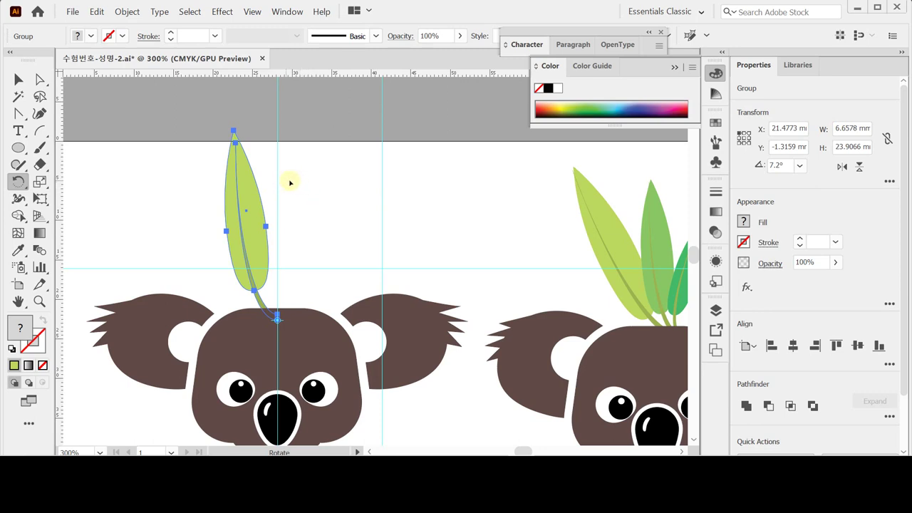
Create a clockwise-rotated copy of the leaf group around its stem base, and repeat the transformation for a third leaf.
left_click_drag(290, 183, 335, 194)
key("ctrl+d")
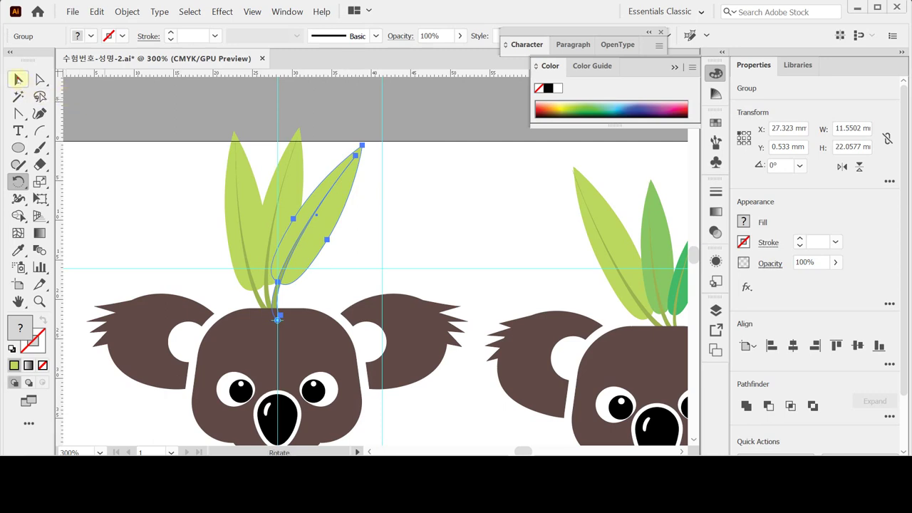
Rotate all three leaf groups together counterclockwise near the stem base and shift them slightly to centre the fan on the head.
left_click(18, 80)
left_click_drag(188, 190, 355, 247)
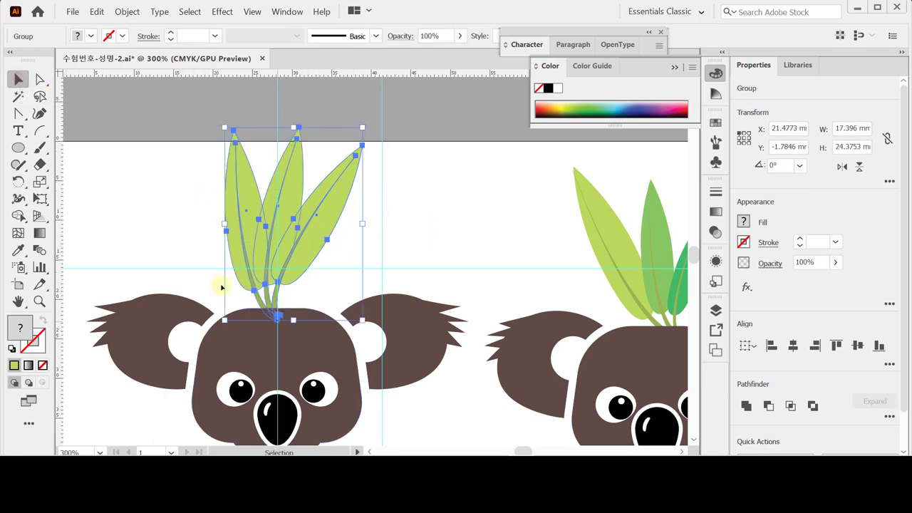
key("r")
left_click(291, 318)
left_click_drag(163, 139, 128, 200)
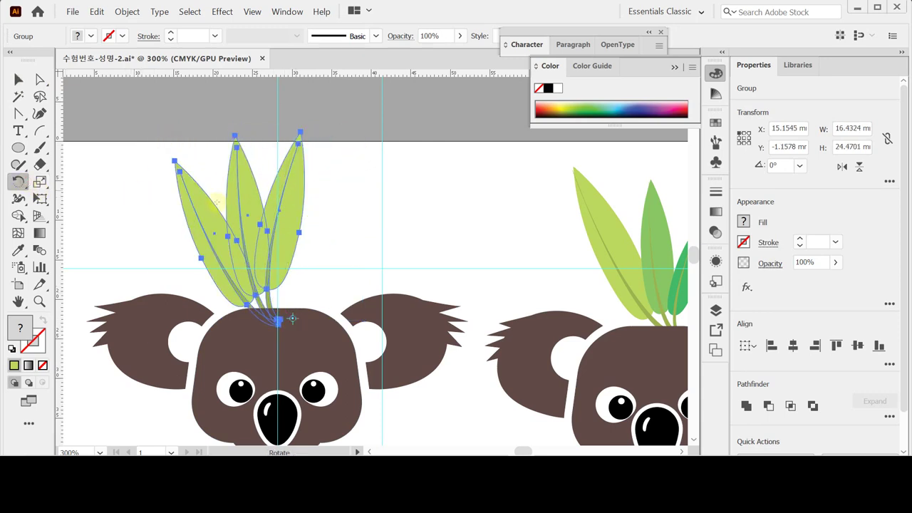
key("ctrl")
left_click_drag(278, 212, 302, 208)
left_click(367, 201, "ctrl")
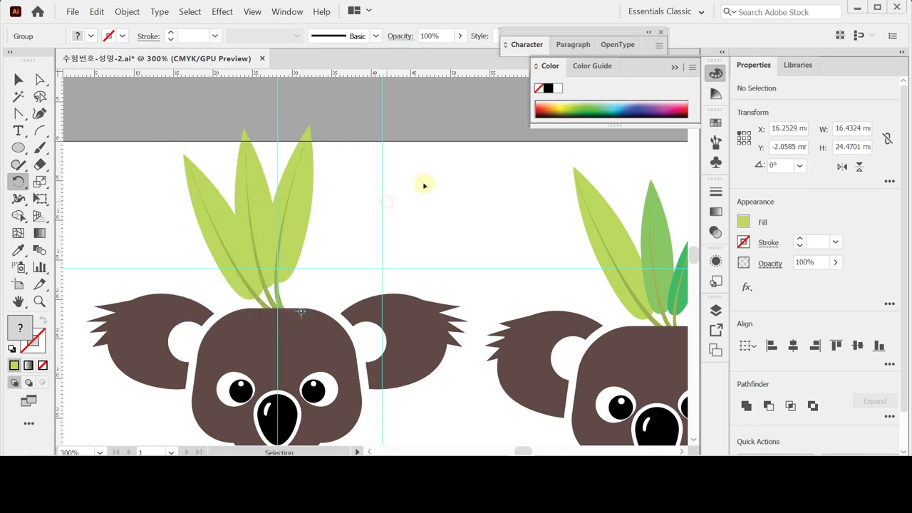
left_click(256, 179, "ctrl")
left_click(39, 181)
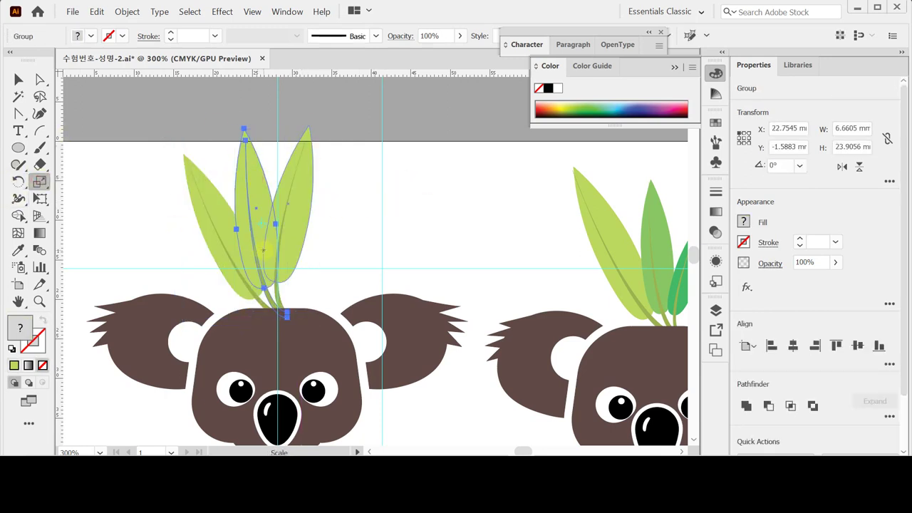
left_click(291, 330)
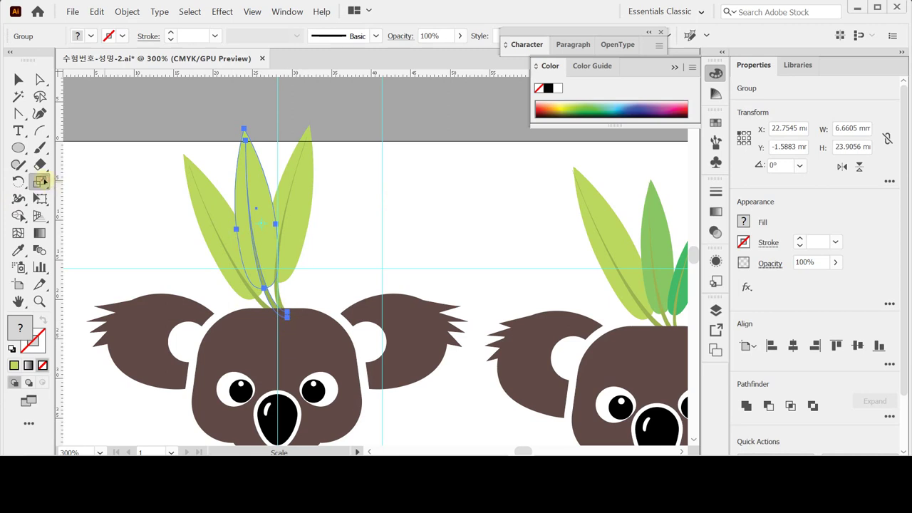
double_click(43, 181)
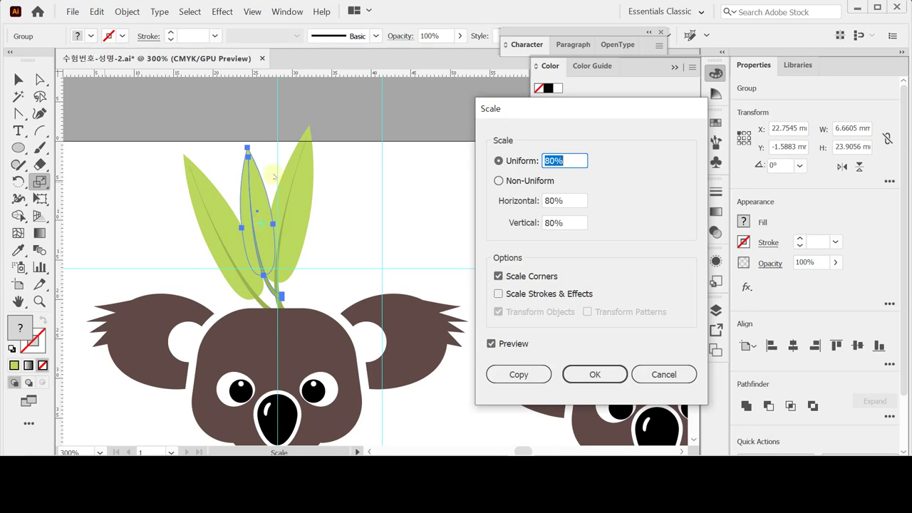
left_click(625, 372)
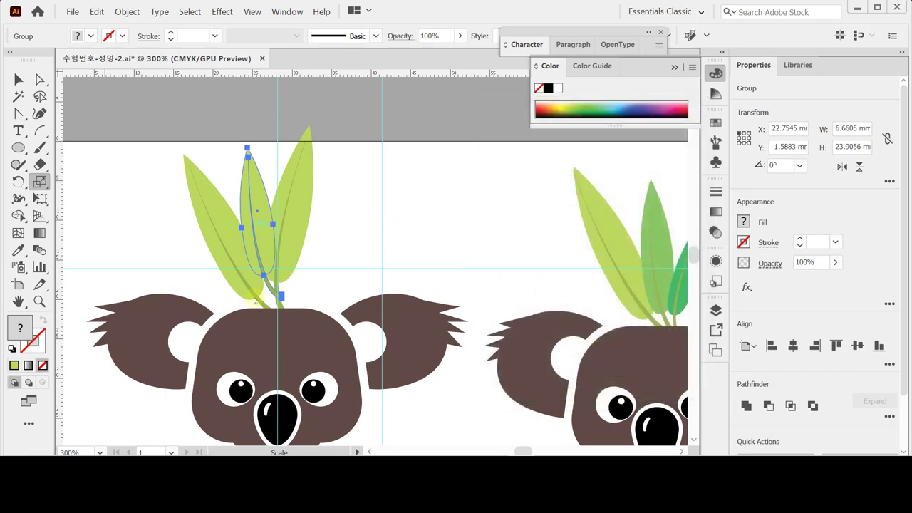
left_click_drag(280, 297, 286, 317)
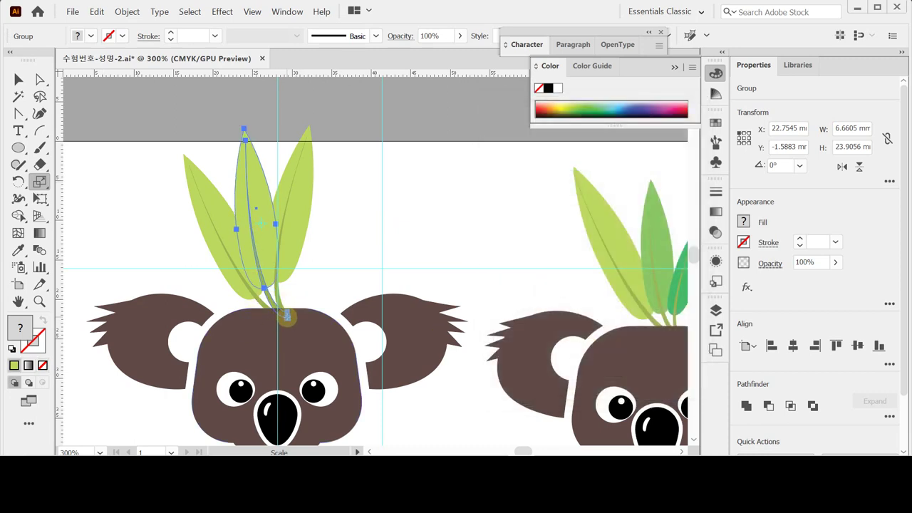
Scale the middle leaf group uniformly to 80% with the stem's base as the reference point.
left_click(287, 316, "alt")
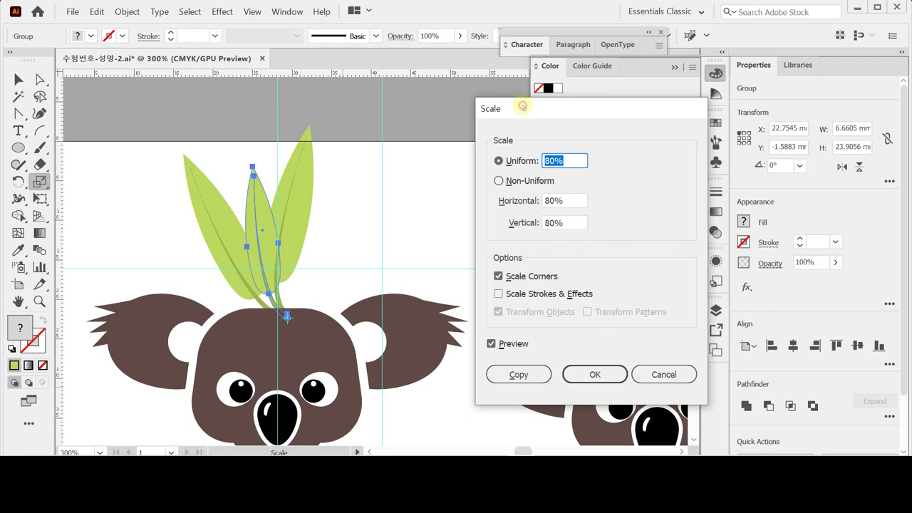
left_click_drag(525, 107, 501, 111)
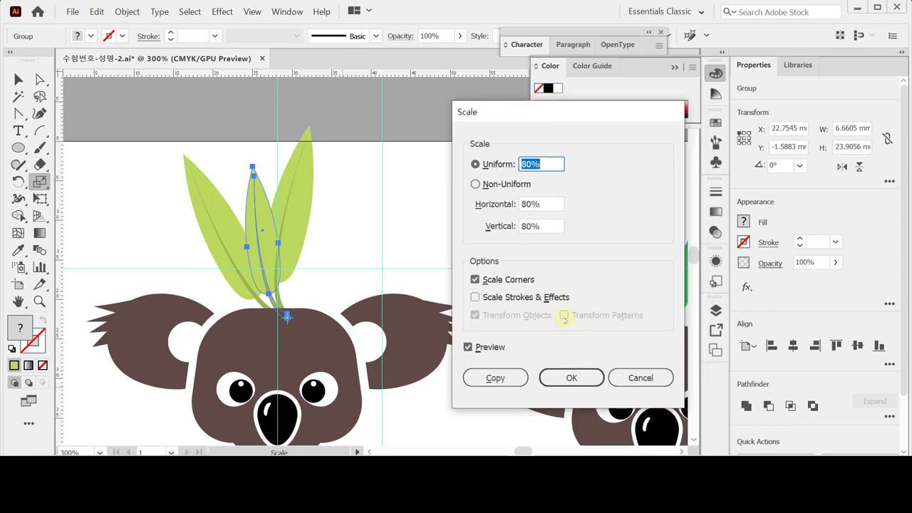
left_click(572, 378)
Scale the rightmost leaf group uniformly to 60% from its stem base, and deselect it.
left_click_drag(299, 175, 295, 173)
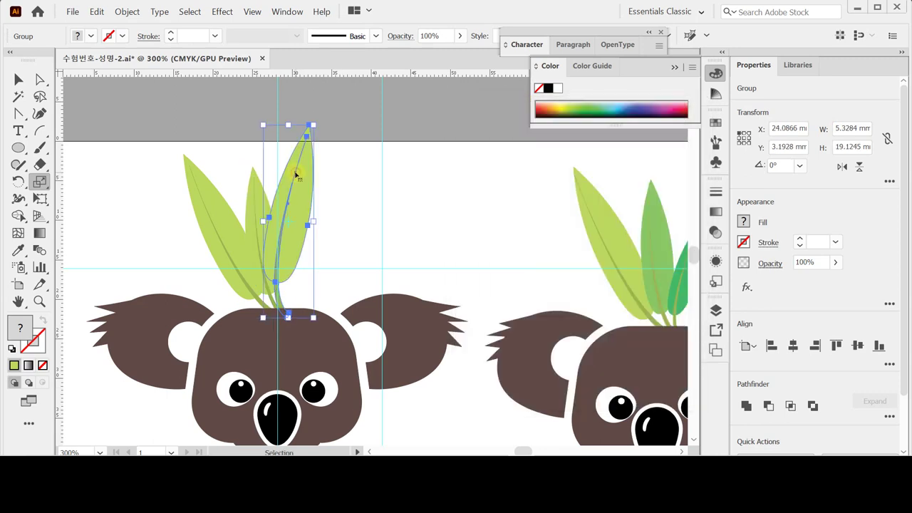
left_click(287, 316)
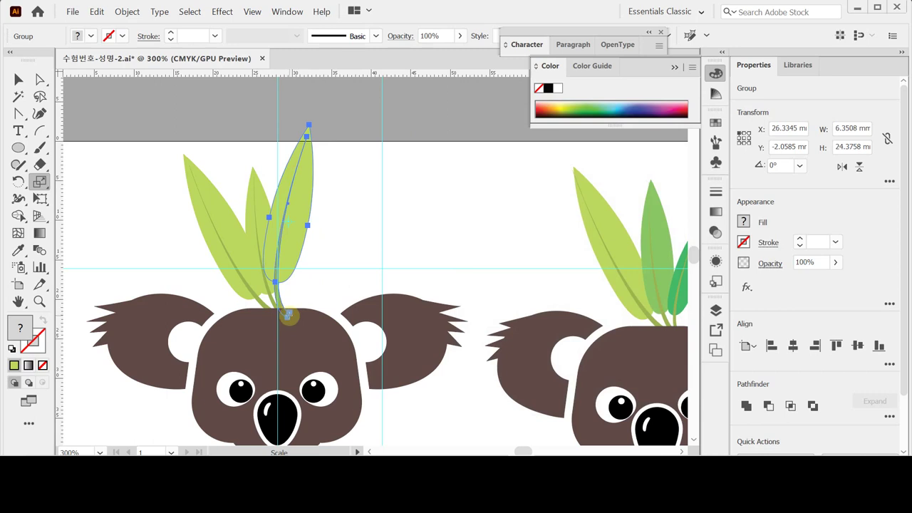
left_click(288, 316, "alt")
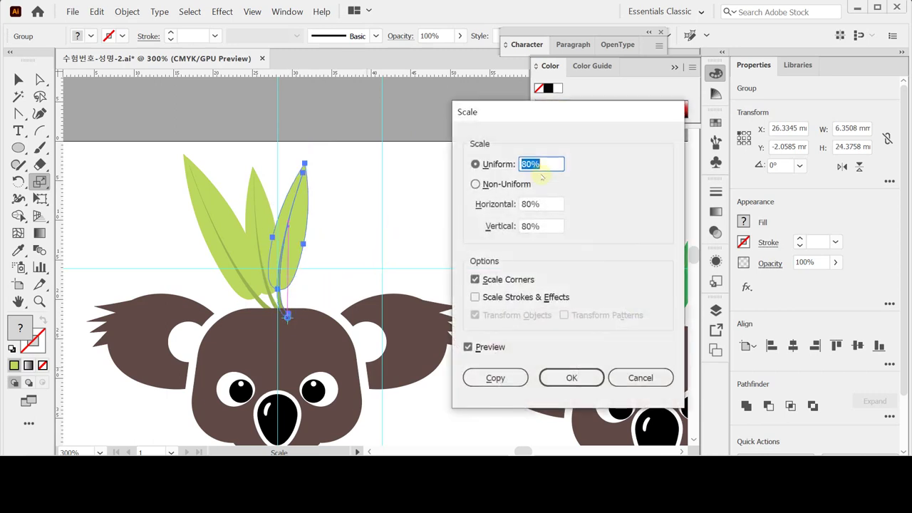
type("60")
key("Return")
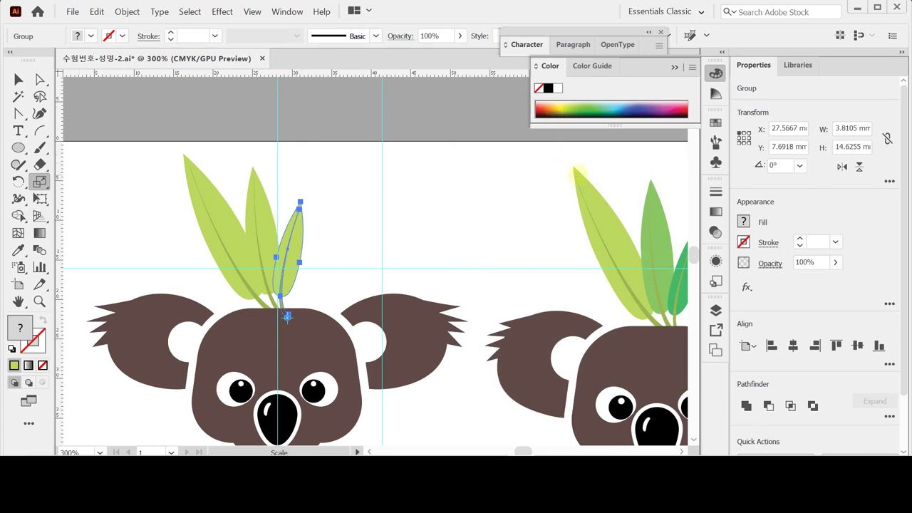
key("ctrl+shift+a")
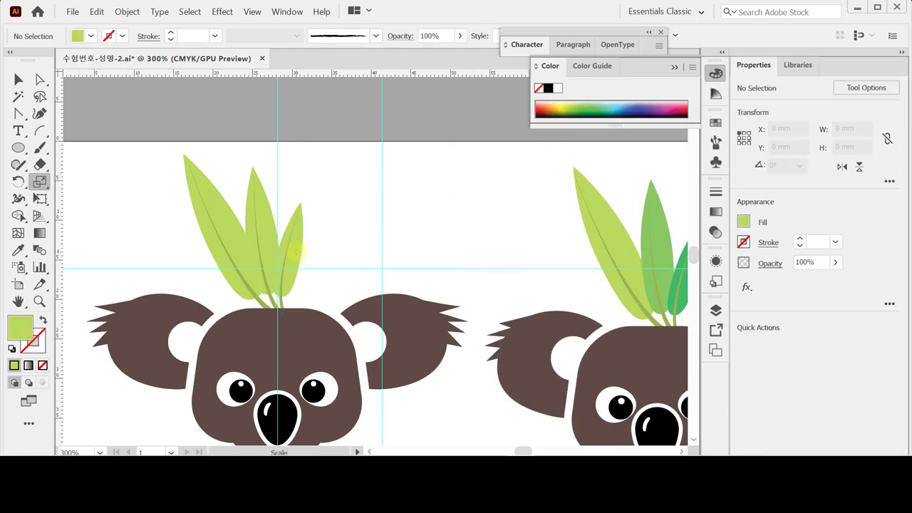
Recolour the rightmost leaf dark green and the middle leaf medium green by sampling the matching leaves in the reference with the Eyedropper.
key("a")
left_click(295, 254)
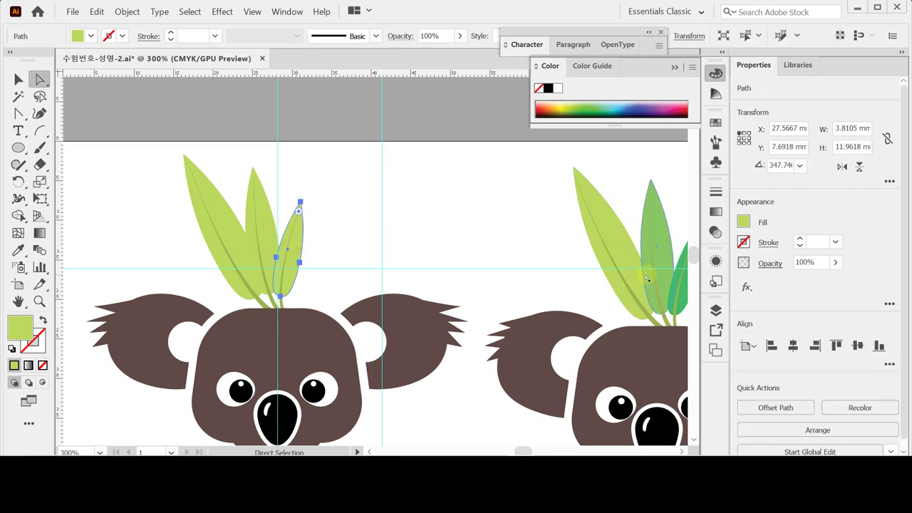
key("i")
left_click(683, 293)
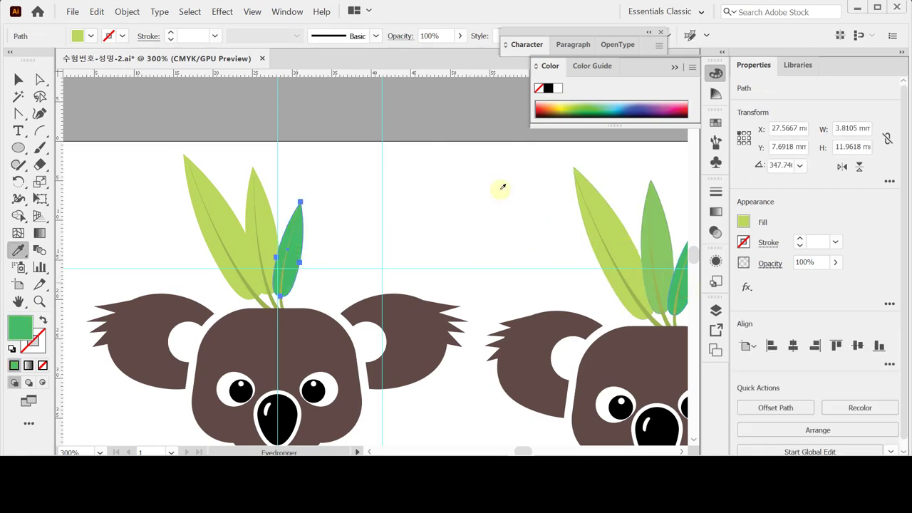
left_click(264, 198, "ctrl")
left_click(661, 255)
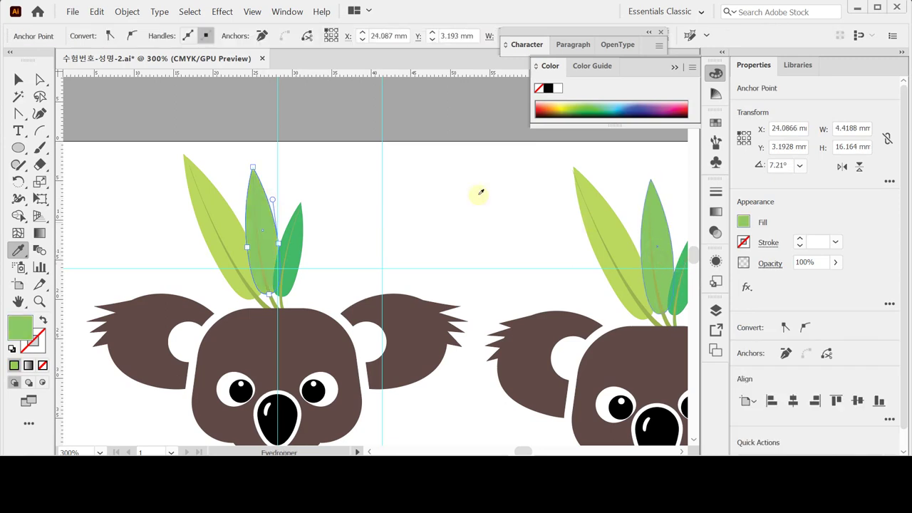
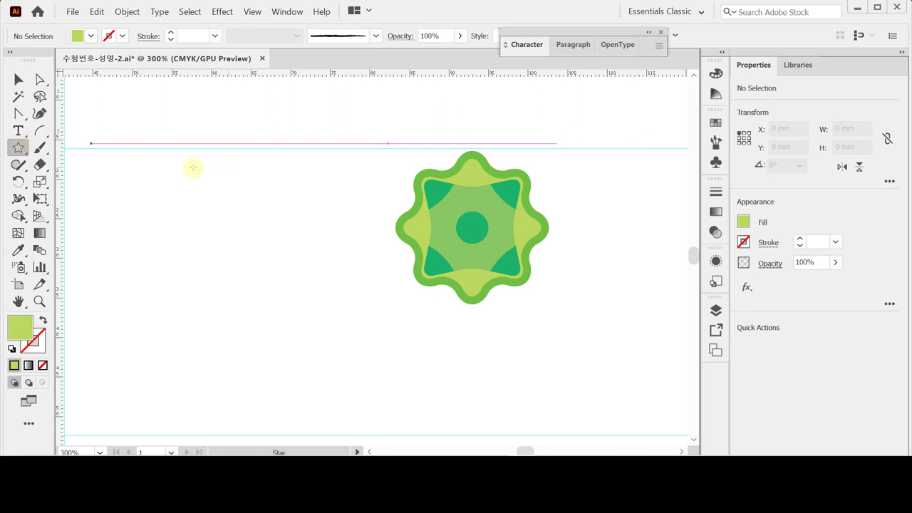
Detach the group of shape tools from the toolbox and park it above the empty drawing area.
left_click(22, 149)
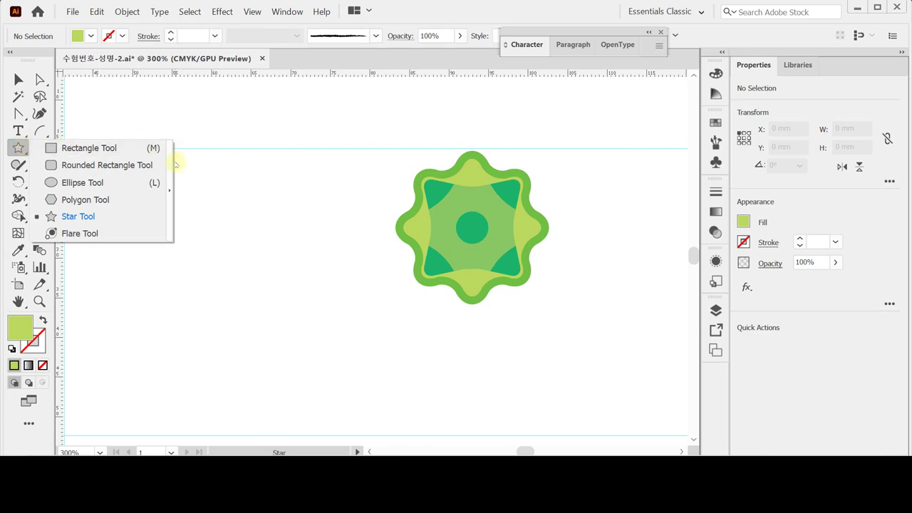
left_click(172, 164)
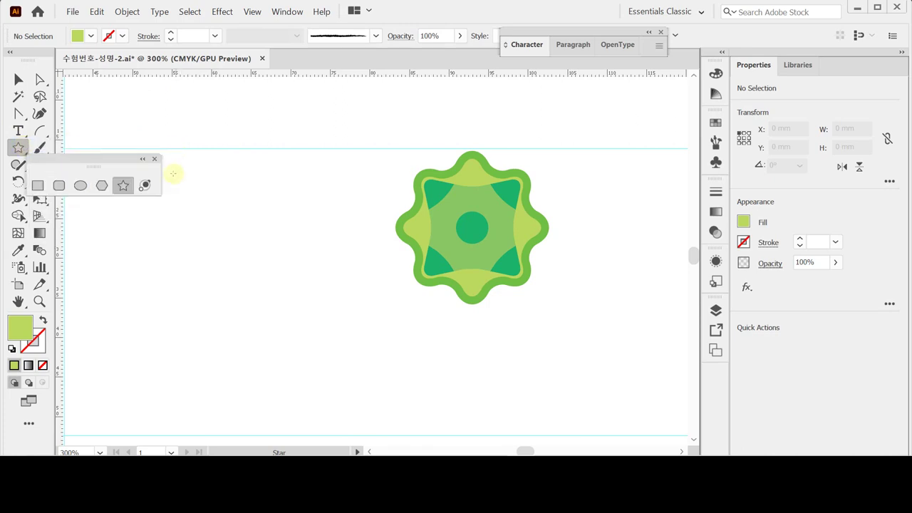
left_click_drag(102, 154, 228, 98)
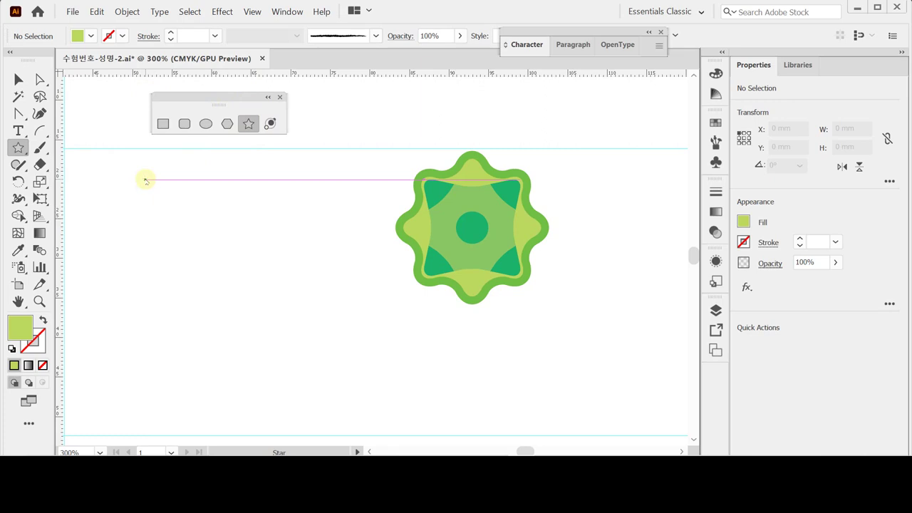
Create an eight-pointed star with radii 10 mm and 6 mm, and move it level with the reference flower.
left_click(145, 179)
key("Tab")
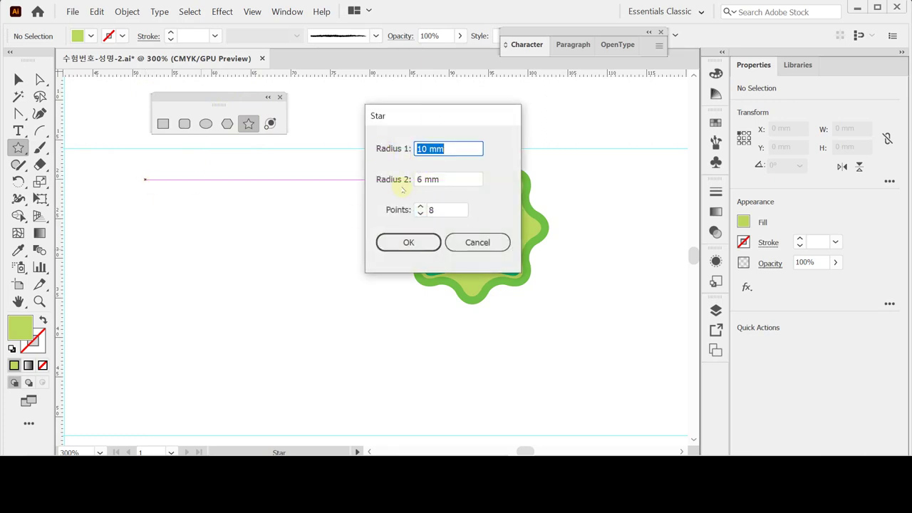
key("Tab")
key("shift+Tab")
key("Tab")
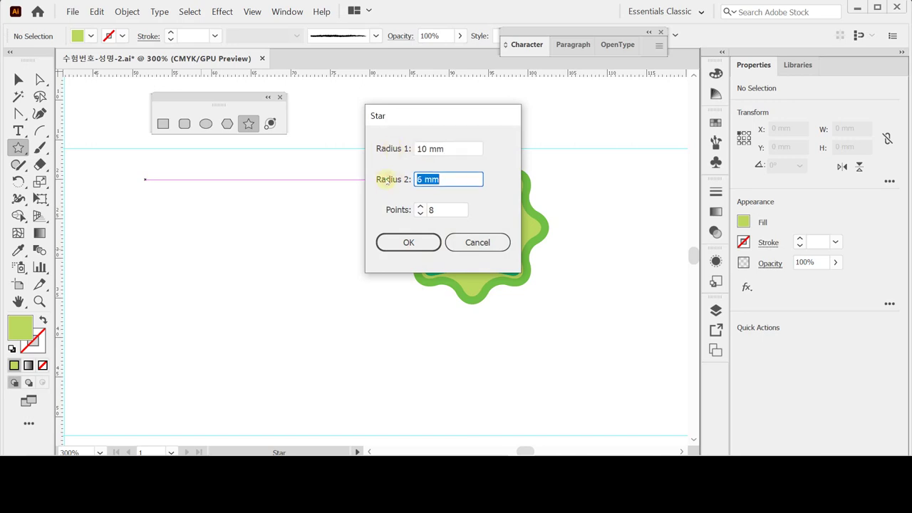
key("Tab")
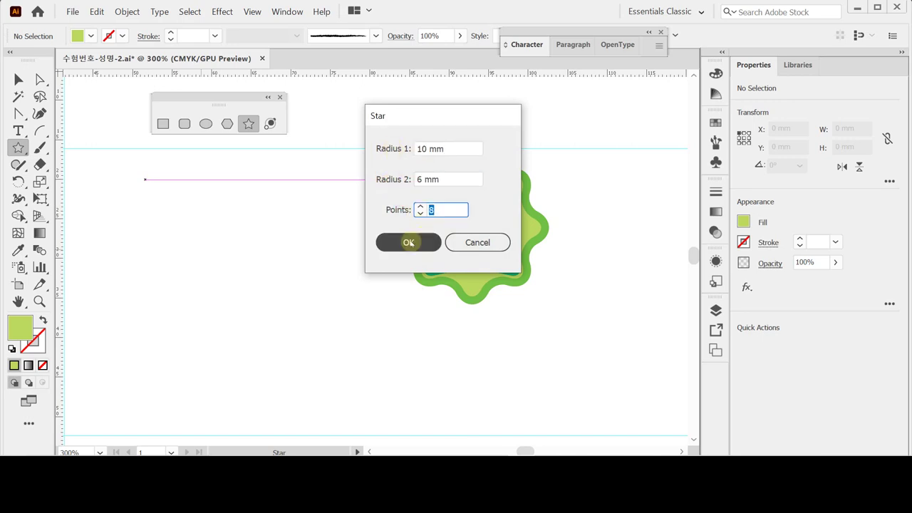
left_click(408, 242)
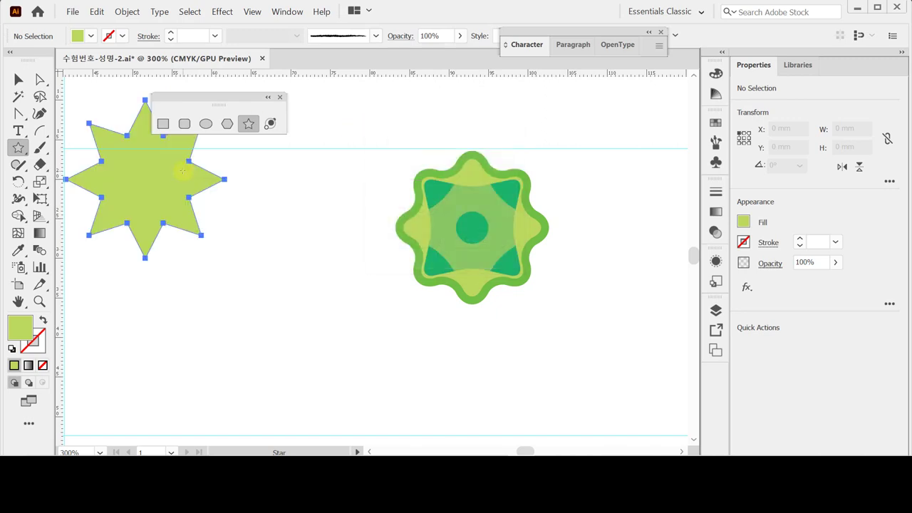
left_click_drag(161, 187, 219, 232)
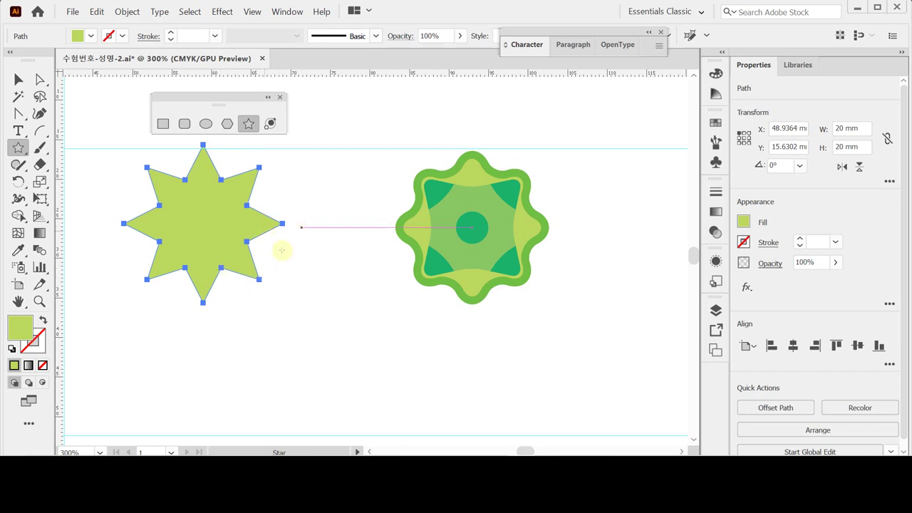
Apply the Round Corners effect with a 4 mm radius to the eight-pointed star and expand its appearance.
left_click(746, 288)
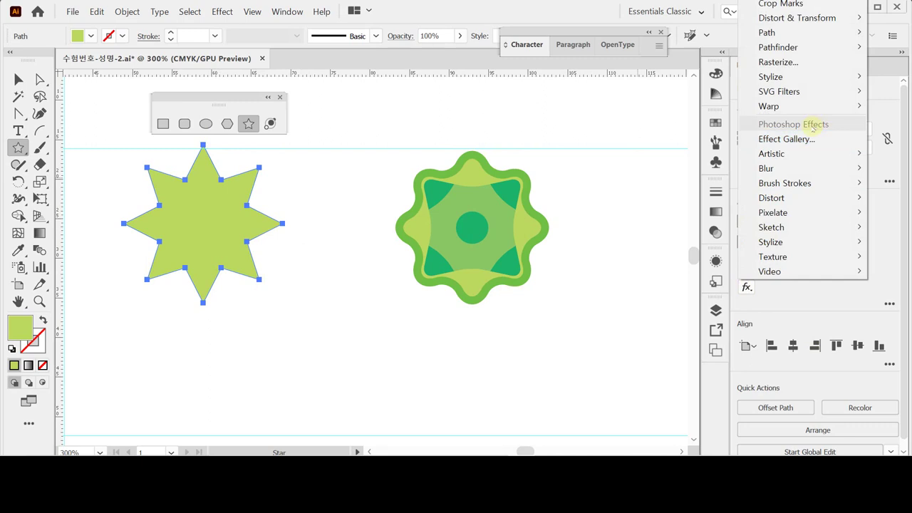
mouse_move(781, 80)
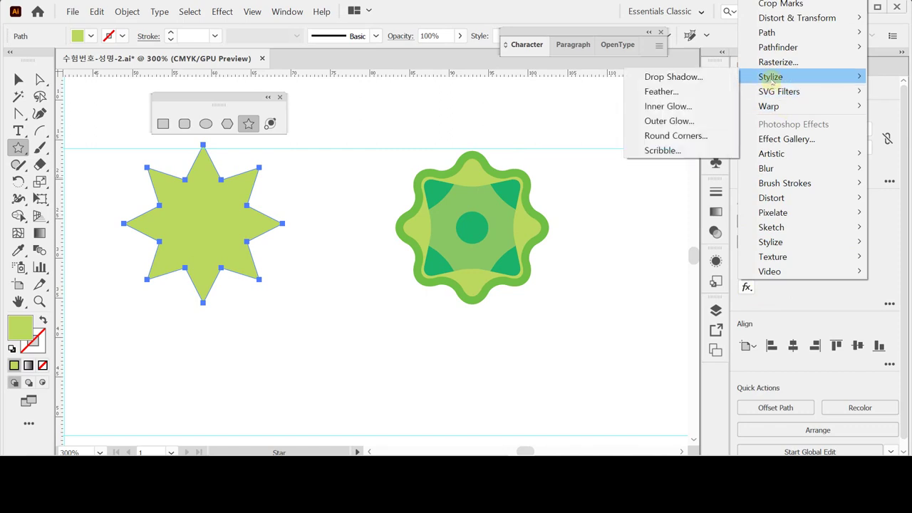
left_click(709, 136)
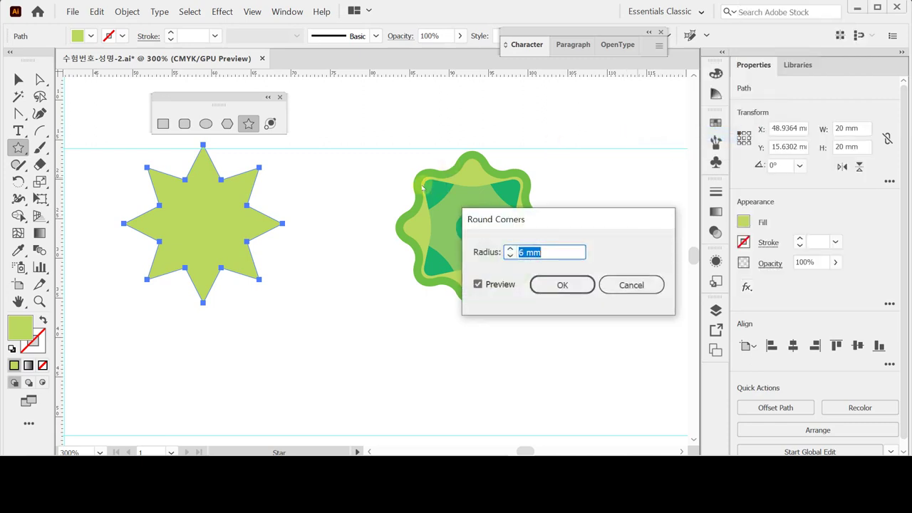
type("4")
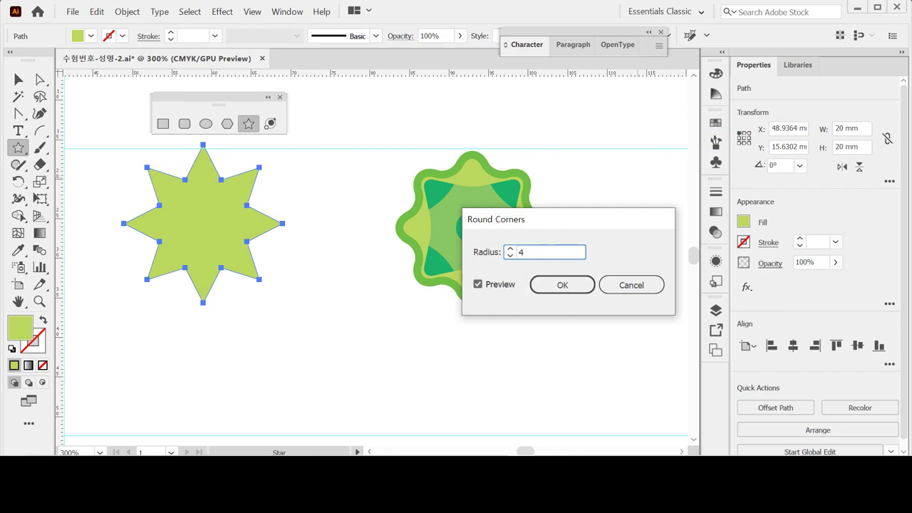
key("Return")
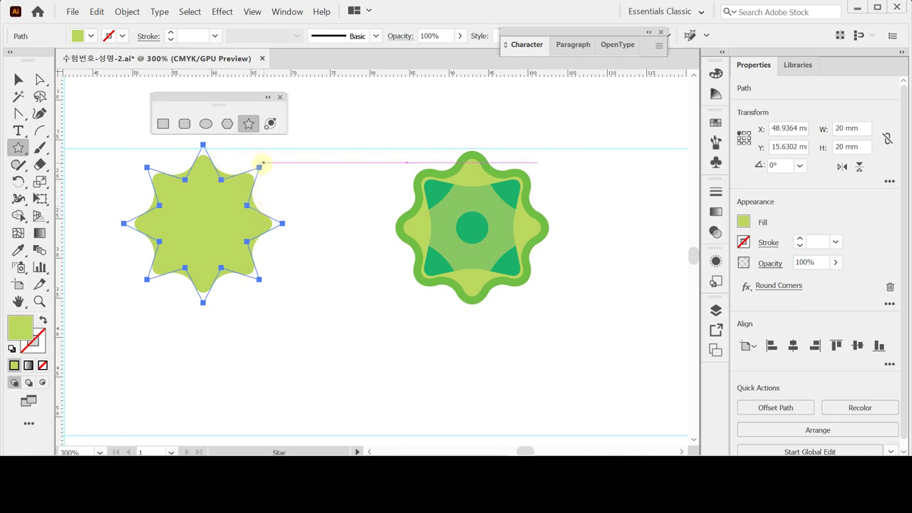
left_click(124, 13)
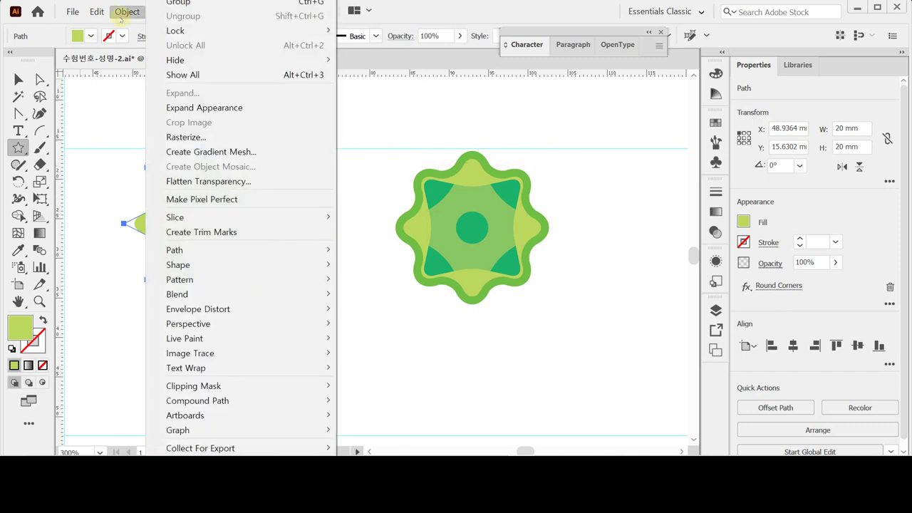
left_click(223, 108)
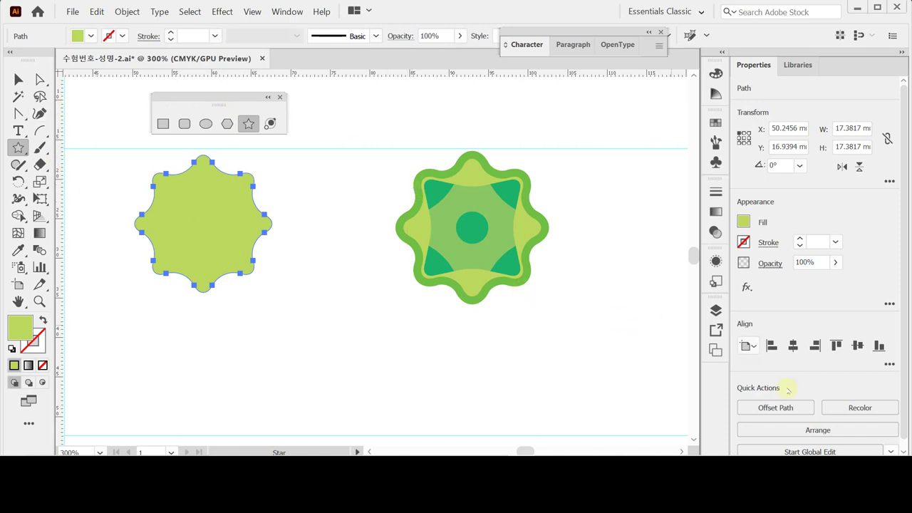
Offset the rounded star's path by 1 mm and colour the larger copy green by sampling the reference flower's outer border.
left_click(777, 407)
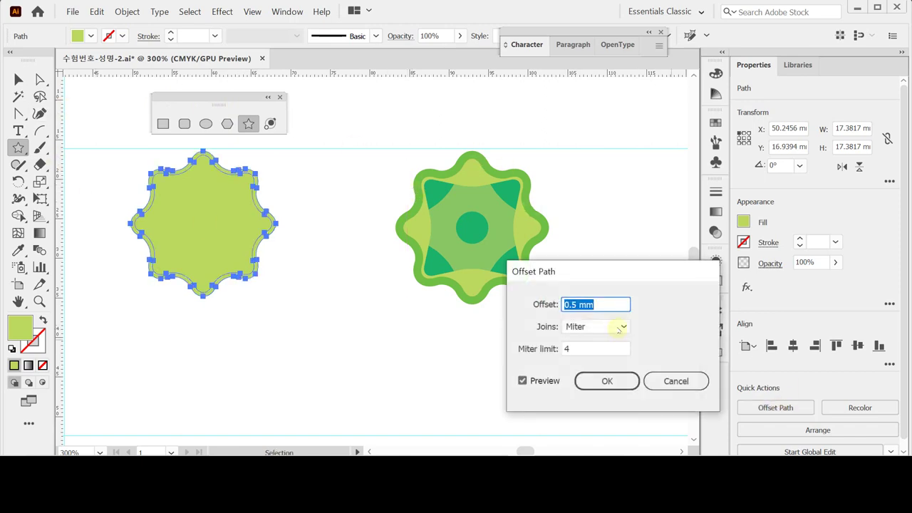
type("1")
key("Return")
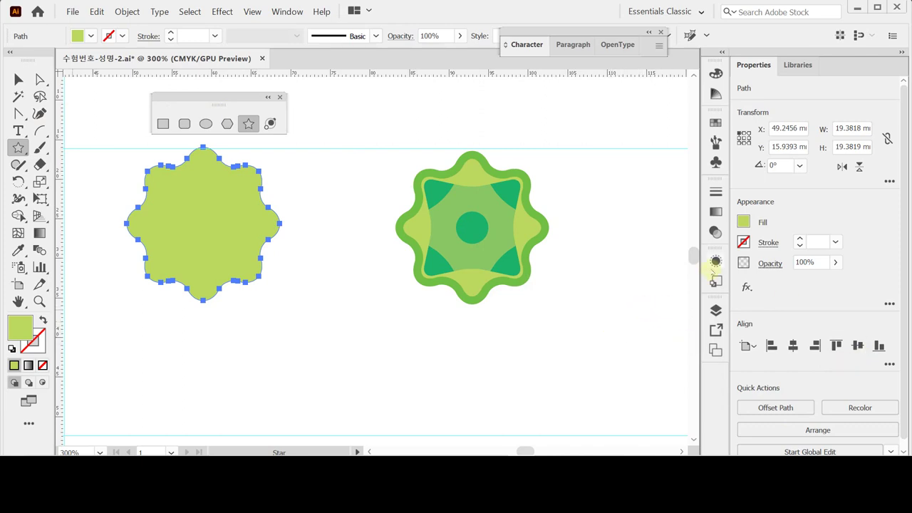
key("i")
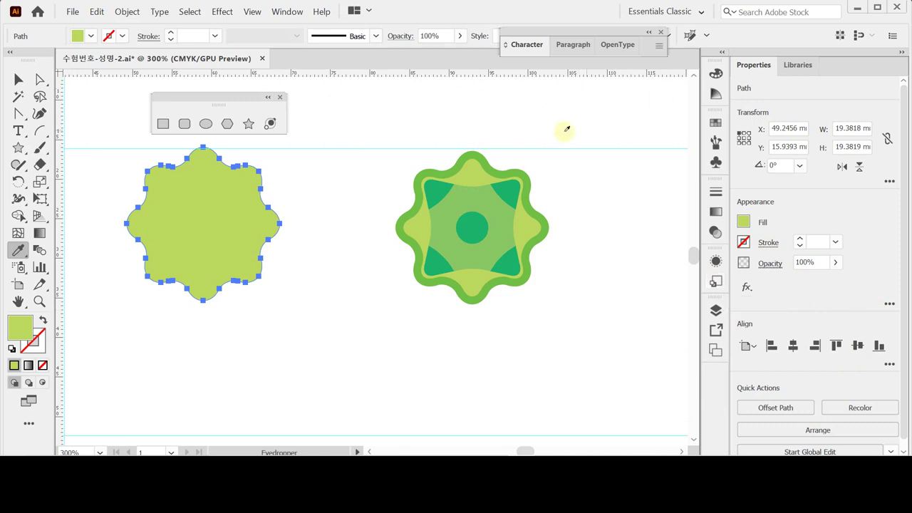
left_click(519, 189)
left_click(430, 173)
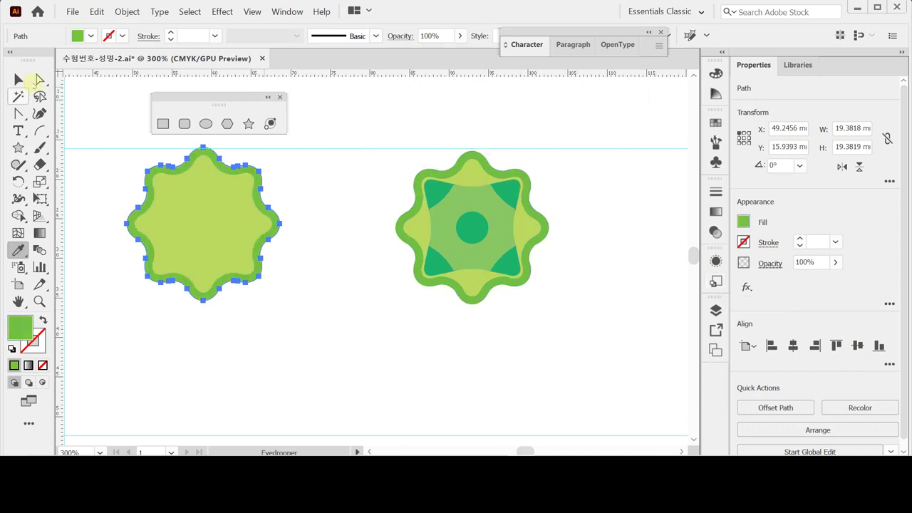
Create a four-pointed star with radii 9 mm and 5 mm at the flower's centre, filled with the reference's dark green.
left_click(18, 148)
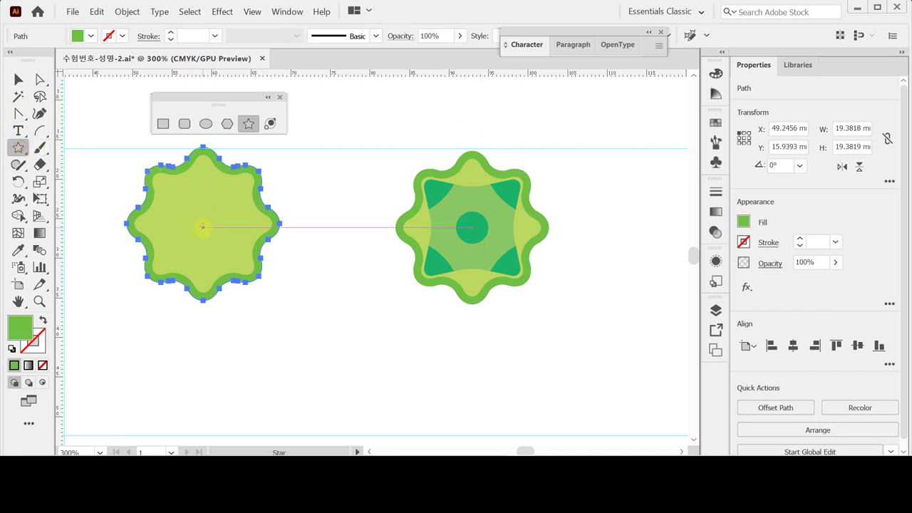
left_click(203, 227)
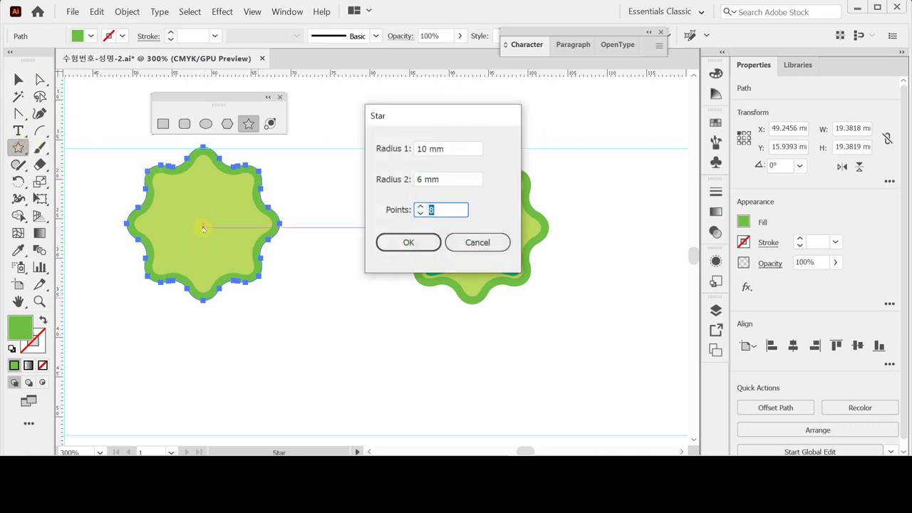
left_click(389, 148)
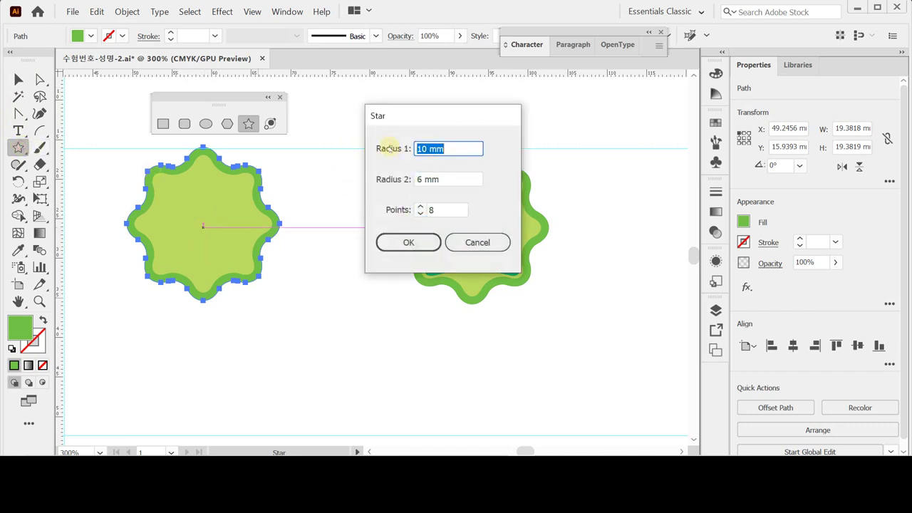
type("9")
key("Tab")
type("5")
key("Tab")
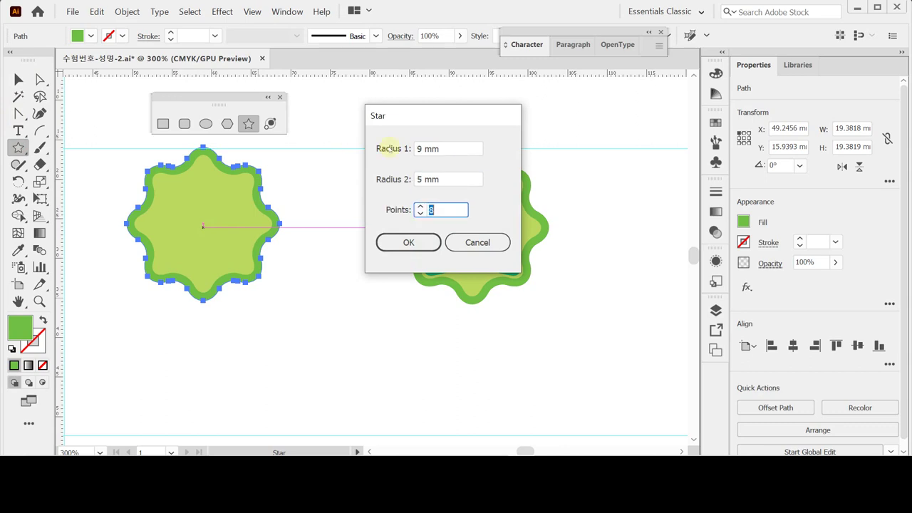
type("4")
key("Return")
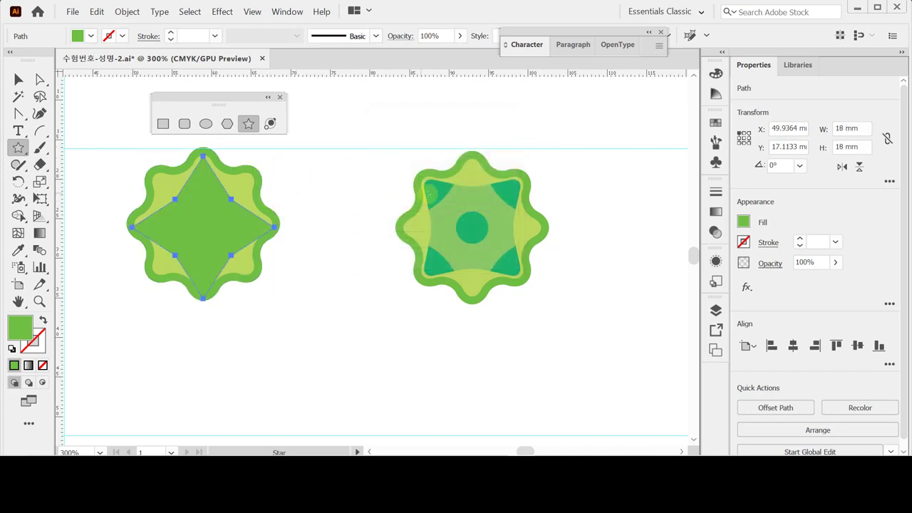
key("i")
left_click(433, 190)
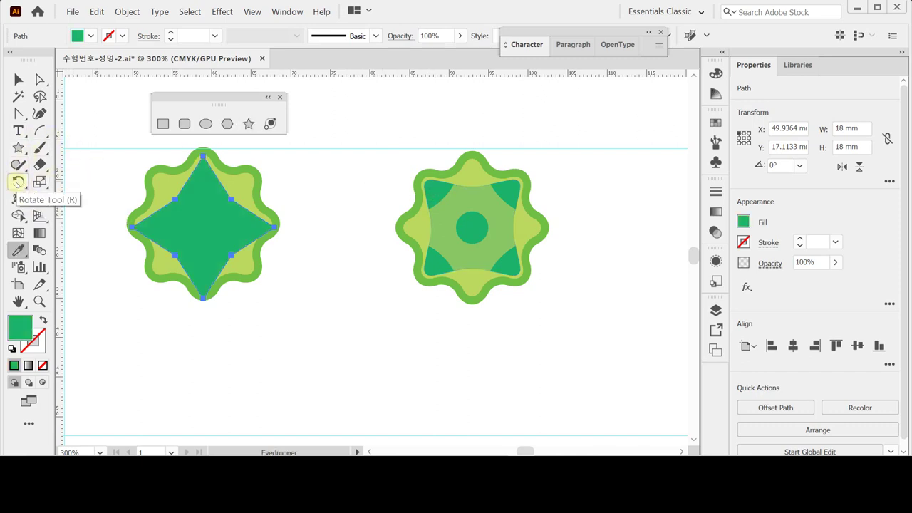
Try rotating the dark green star by an exact 45°, and undo the rotation.
double_click(18, 181)
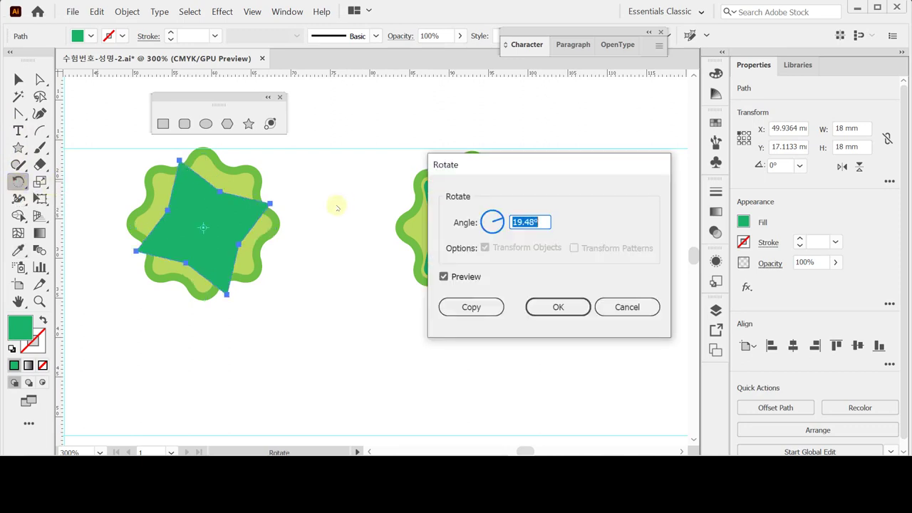
type("45")
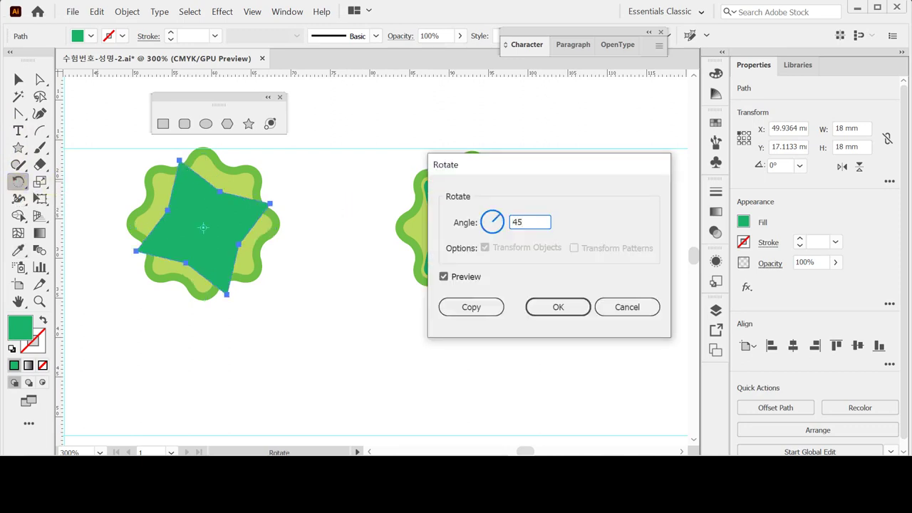
key("Tab")
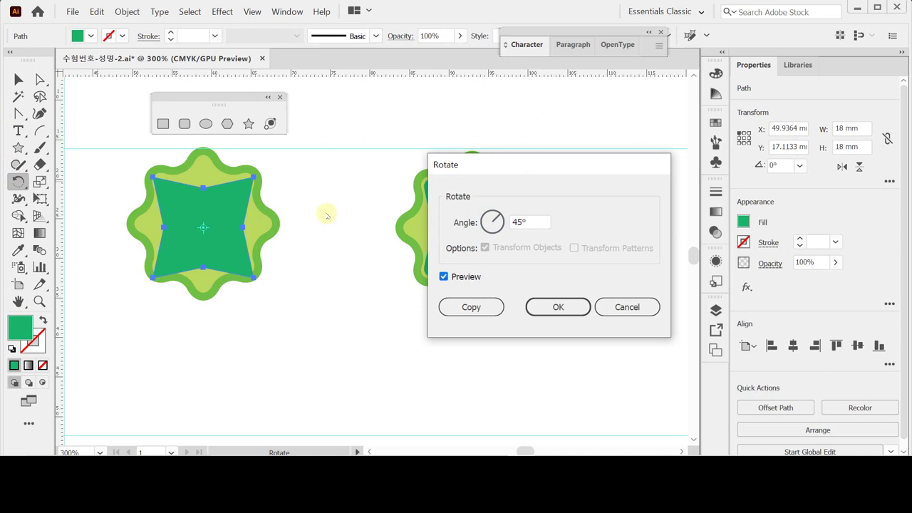
key("Return")
key("v")
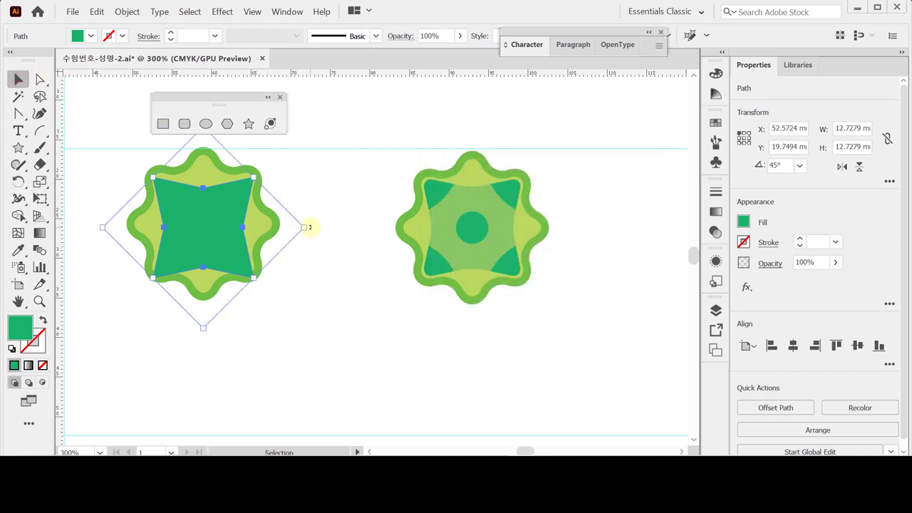
key("ctrl+z")
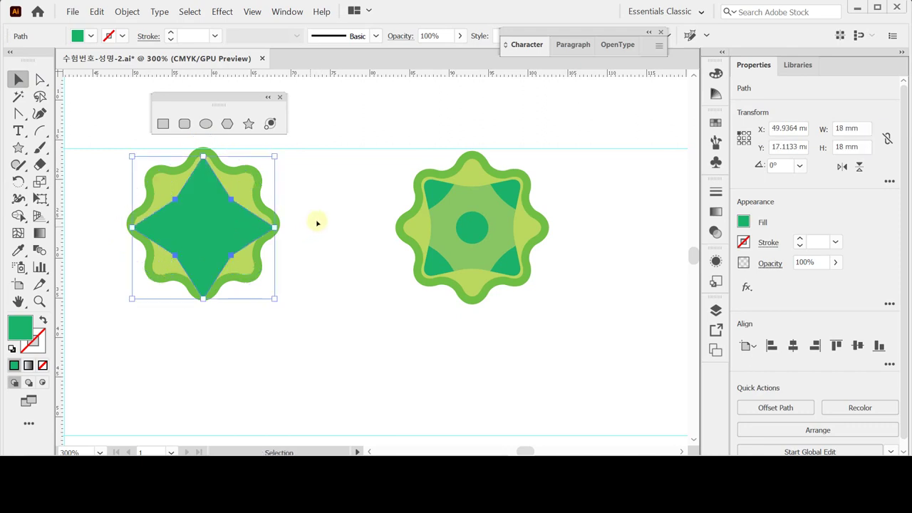
Rotate the dark green four-pointed star 45° clockwise about its centre so its points face diagonally.
left_click_drag(282, 156, 318, 230)
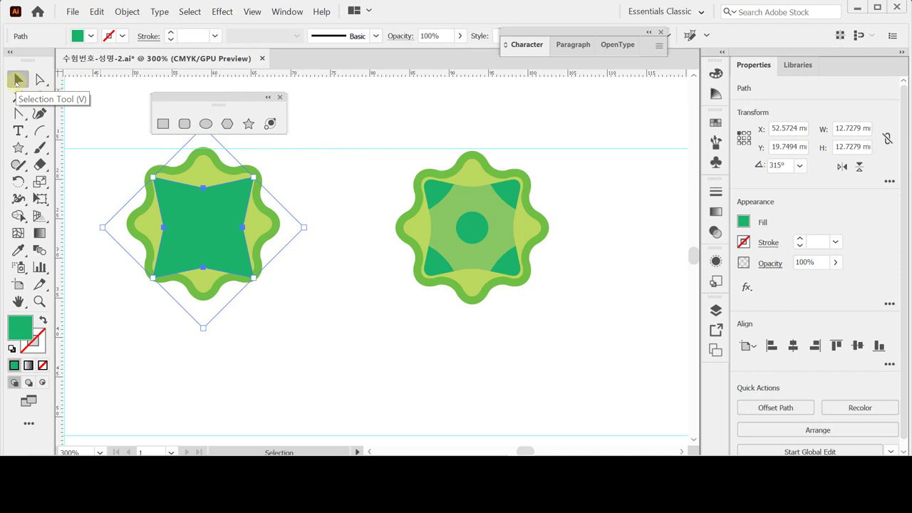
left_click(16, 82)
left_click(249, 12)
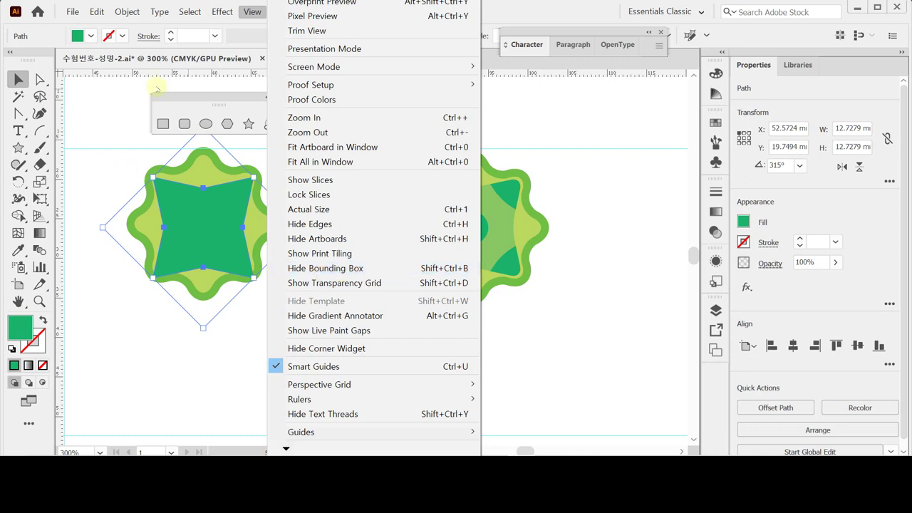
left_click(104, 60)
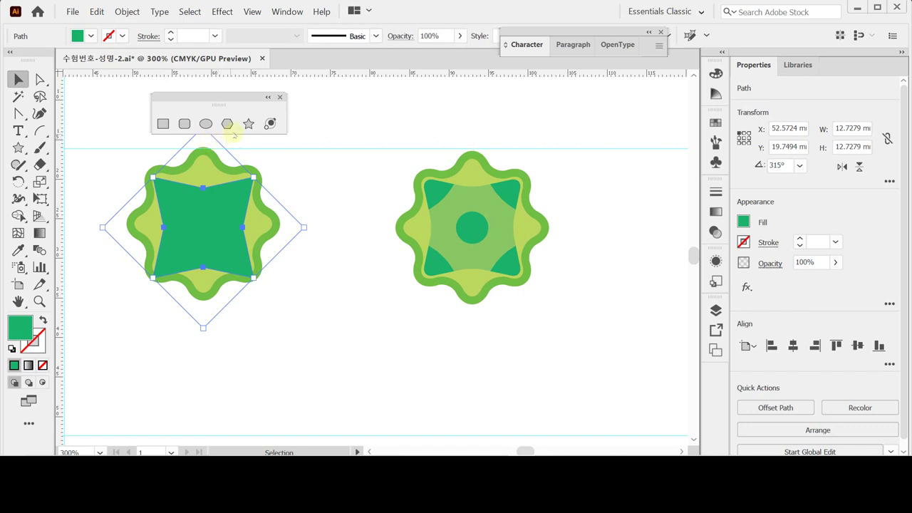
Round the dark green four-pointed star's corners with a 1.5 mm radius and expand its appearance into a plain path.
left_click(747, 288)
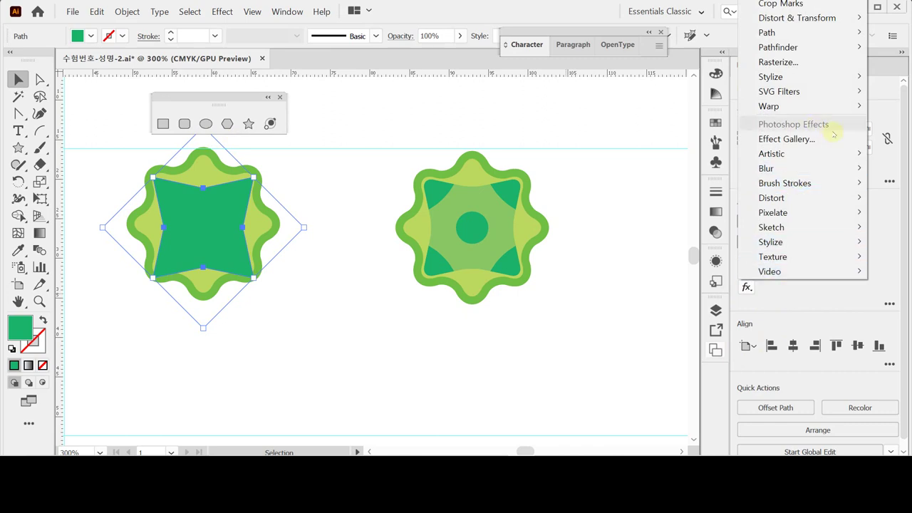
mouse_move(777, 76)
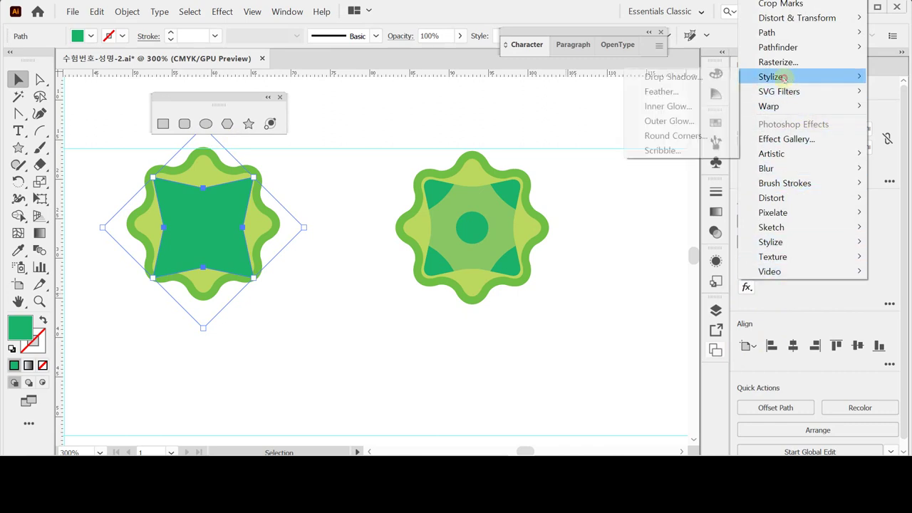
left_click(684, 135)
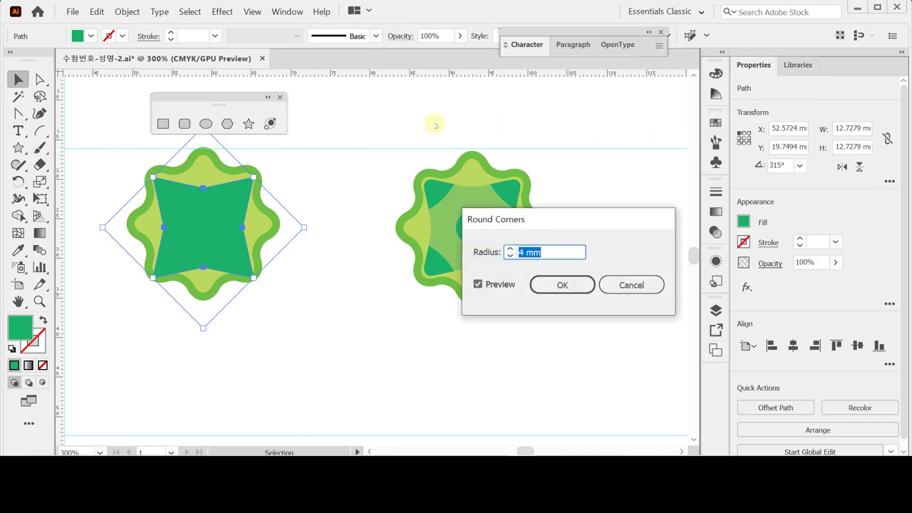
type("1.5")
key("Return")
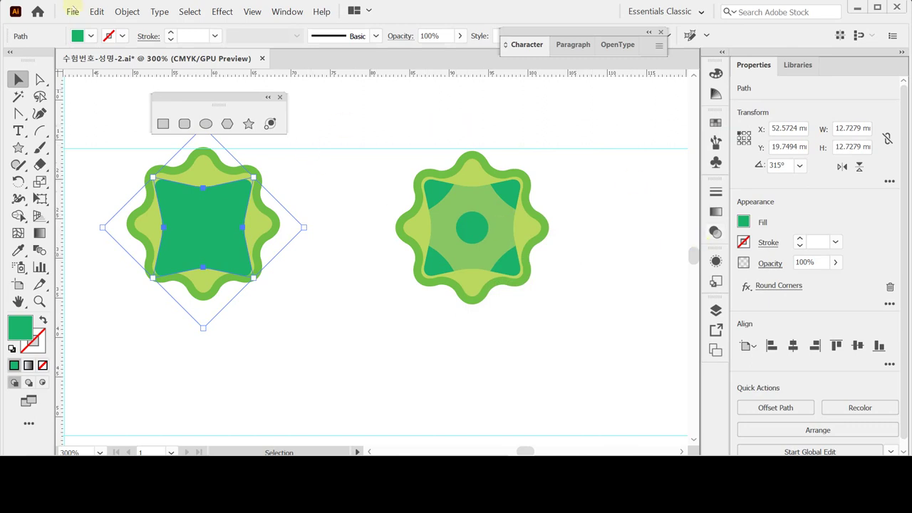
left_click(125, 11)
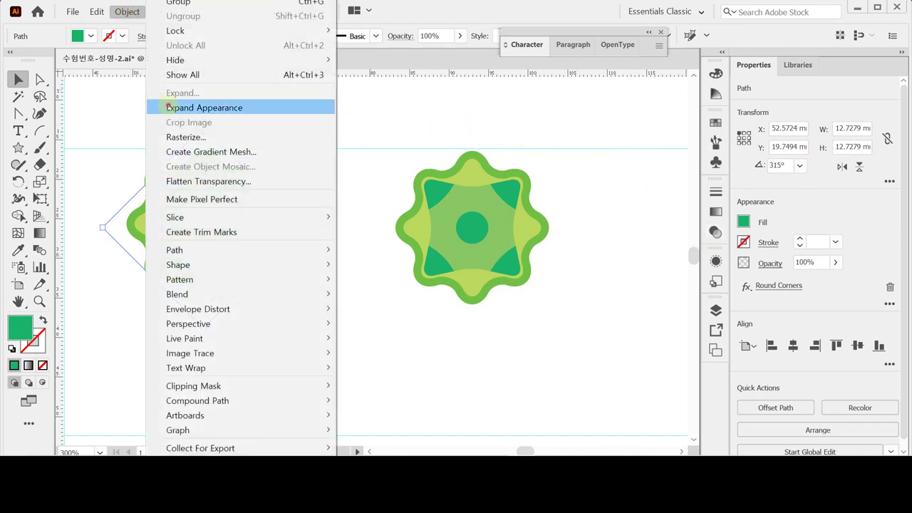
left_click(169, 107)
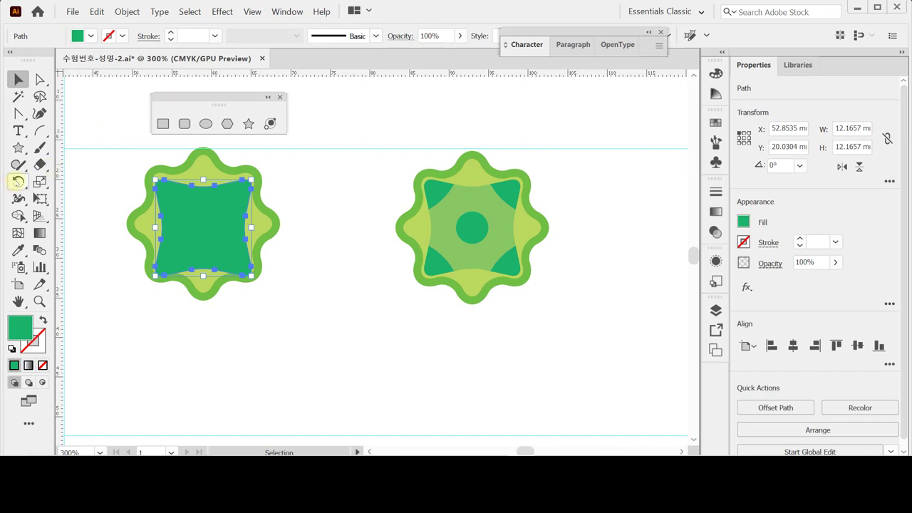
Make a copy of the rounded dark green star rotated 45° about its centre.
left_click(18, 181)
double_click(18, 180)
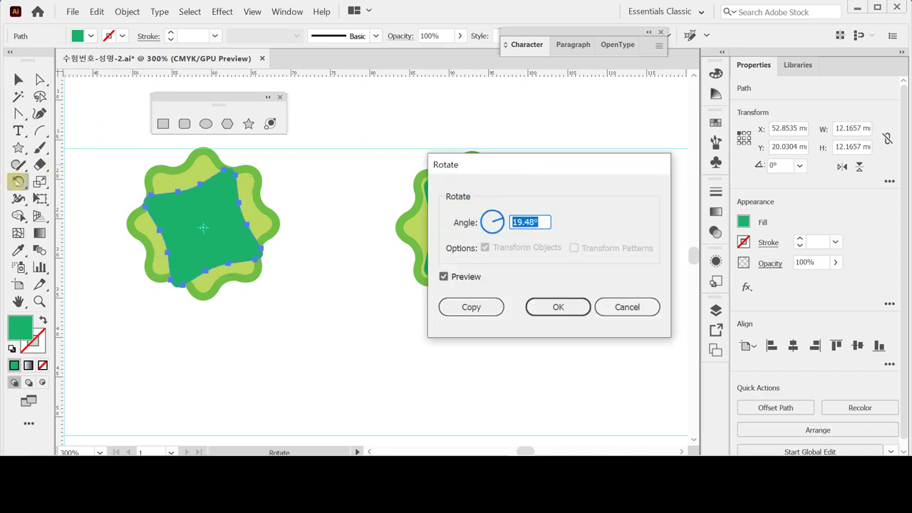
type("45")
left_click(480, 305)
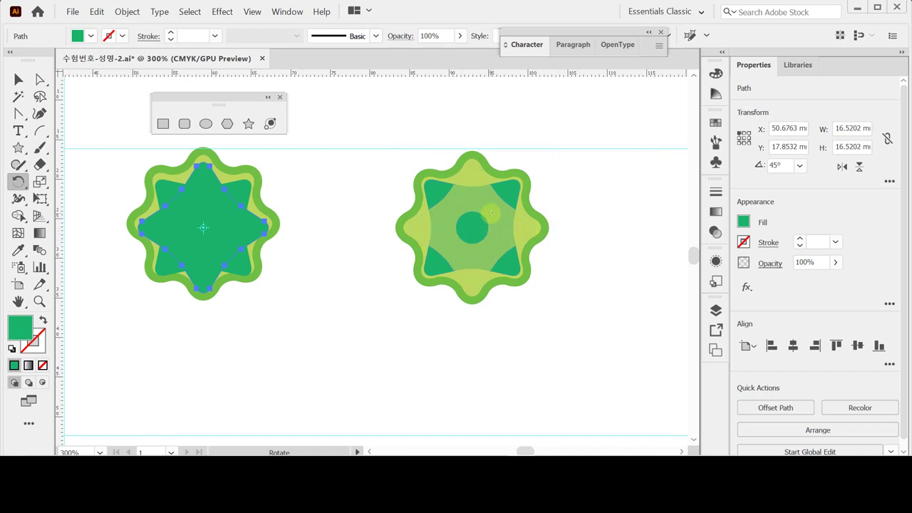
Colour the rotated star copy by sampling the reference flower's light lime green, and set its opacity to 60%.
key("i")
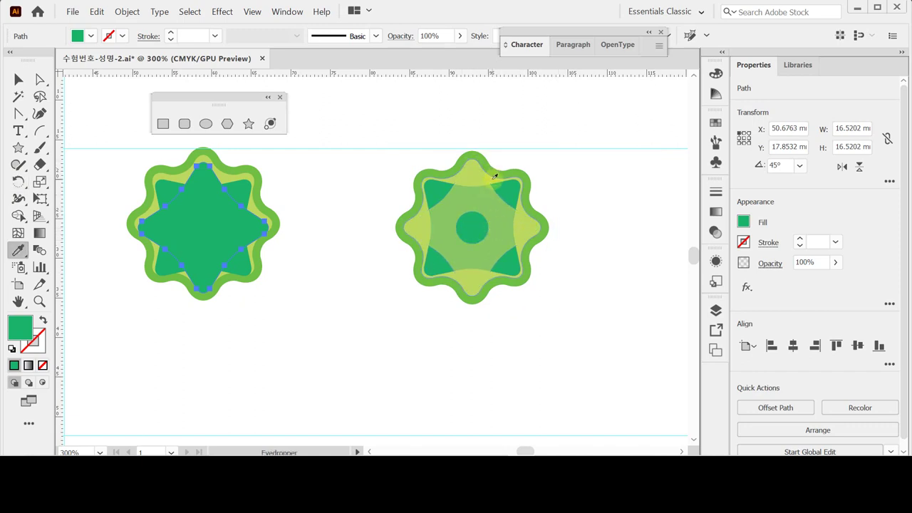
left_click(494, 176)
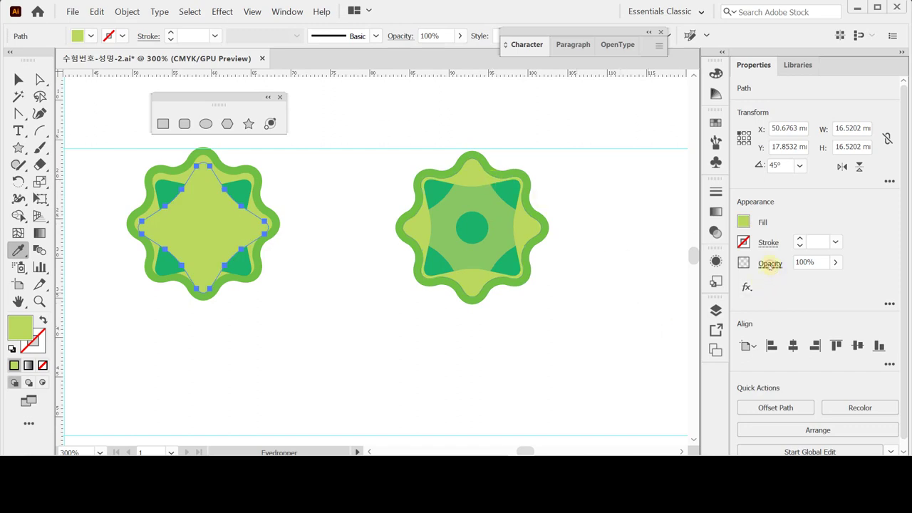
left_click(770, 263)
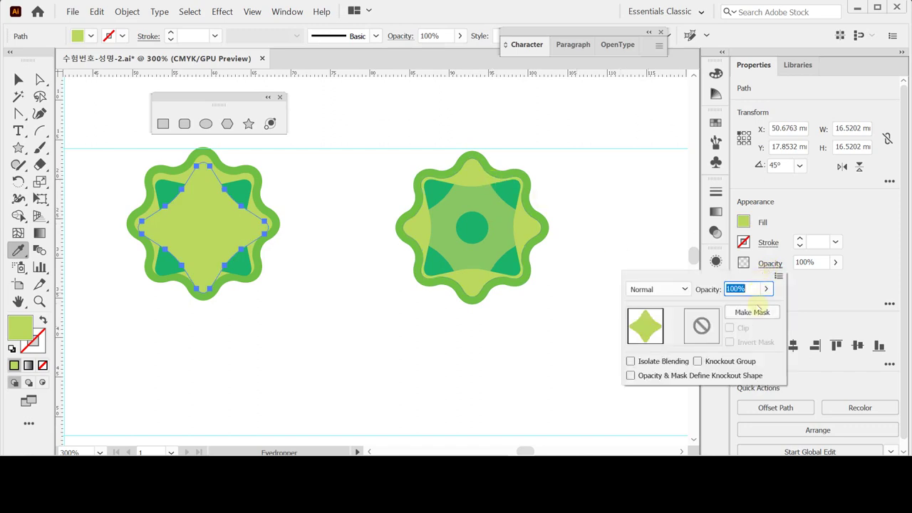
type("60")
key("Return")
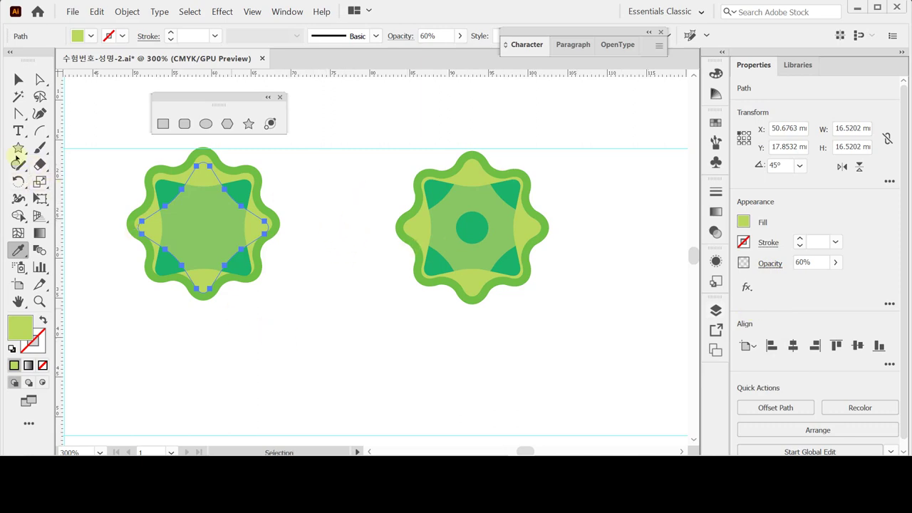
Draw a circle about 3.7 mm across at the flower's centre and fill it with the star's dark green.
left_click(206, 124)
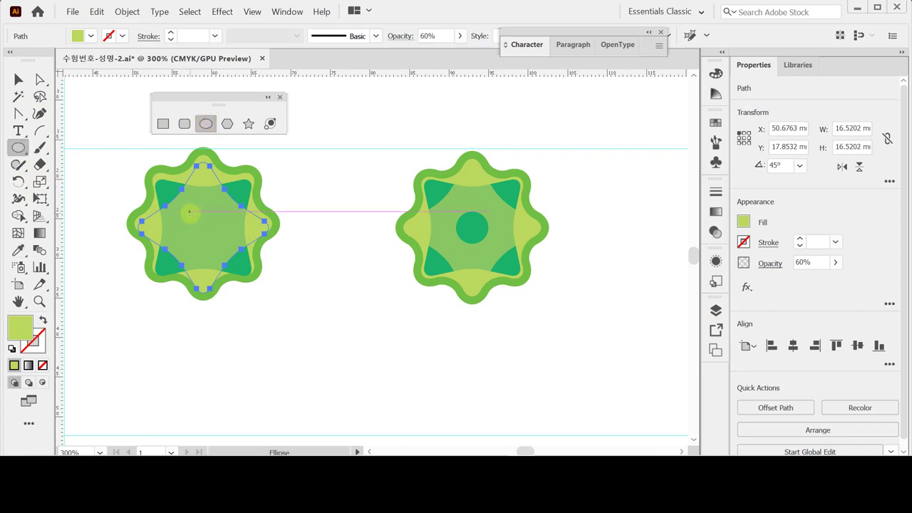
left_click_drag(197, 216, 222, 240)
key("i")
left_click(242, 189)
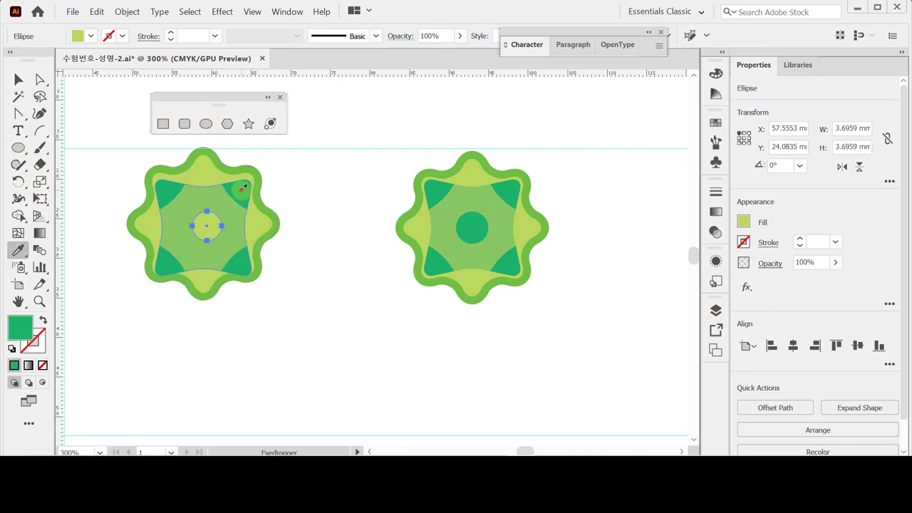
Align all the flower's shapes to each other on their horizontal and vertical centres.
left_click(18, 79)
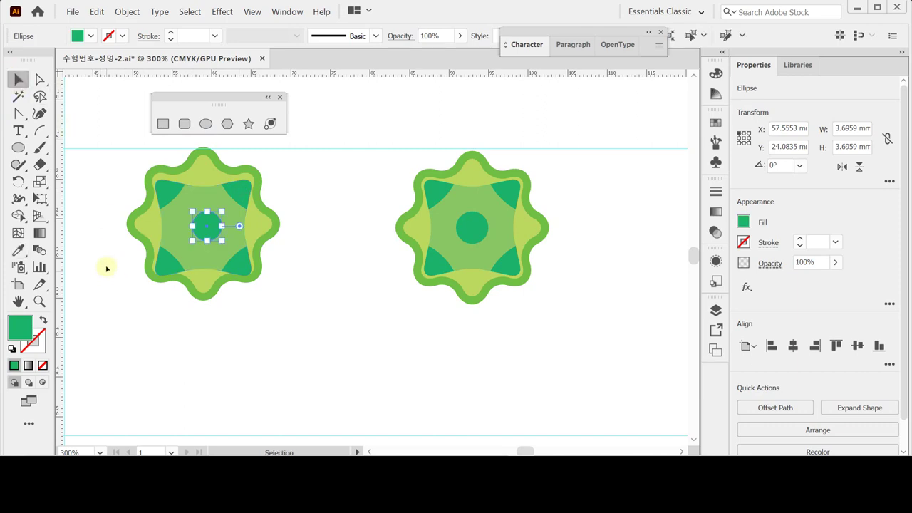
left_click_drag(260, 305, 100, 181)
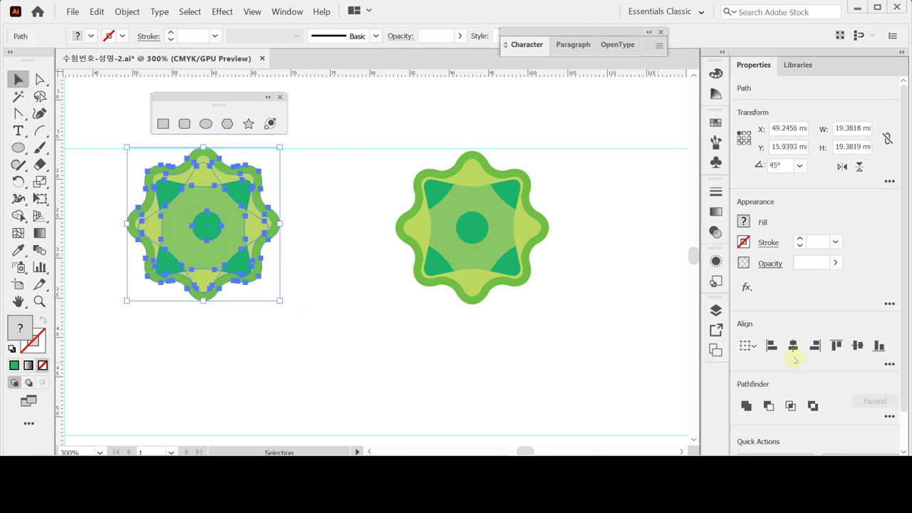
left_click(793, 346)
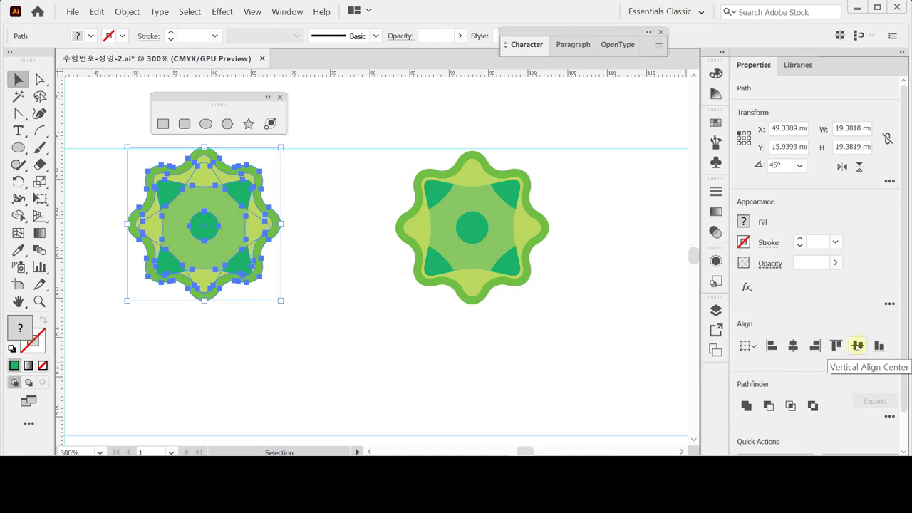
left_click(857, 346)
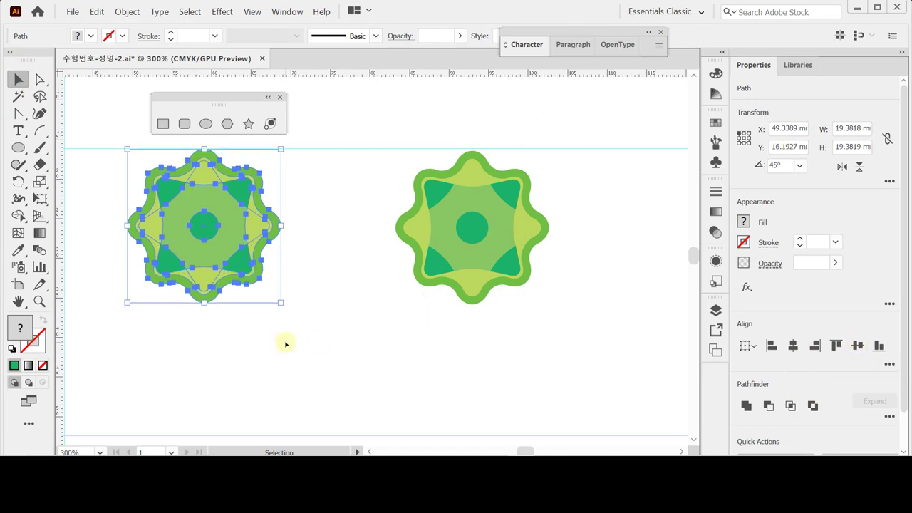
left_click(322, 321)
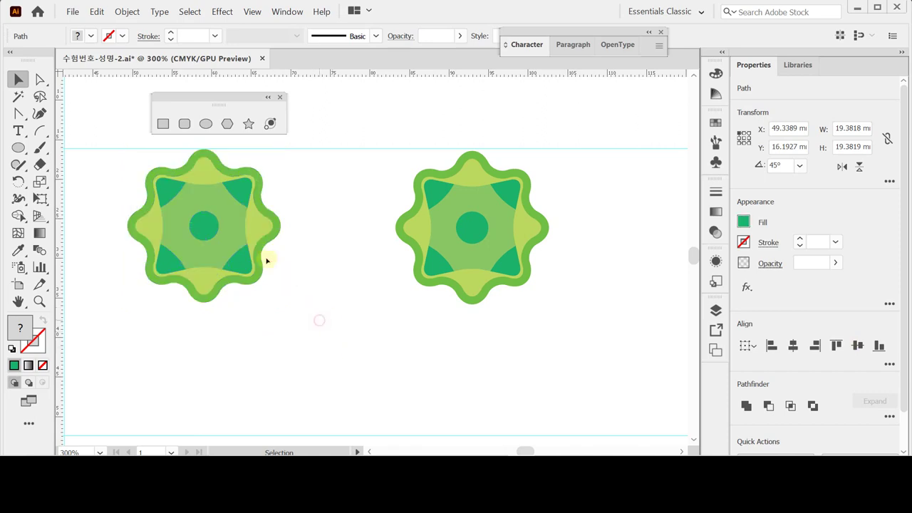
Draw a square about 20.8 mm wide around the whole flower, with no fill and no stroke.
scroll(321, 321, "up", 1)
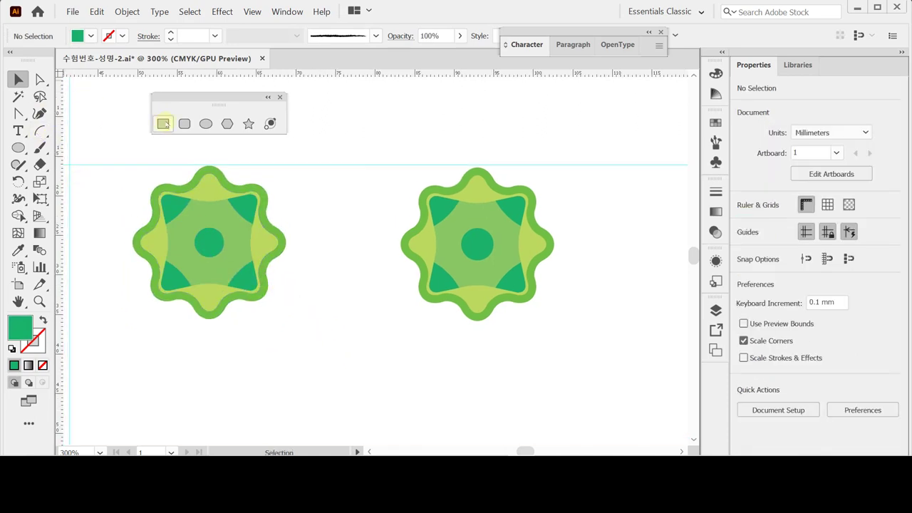
left_click(163, 124)
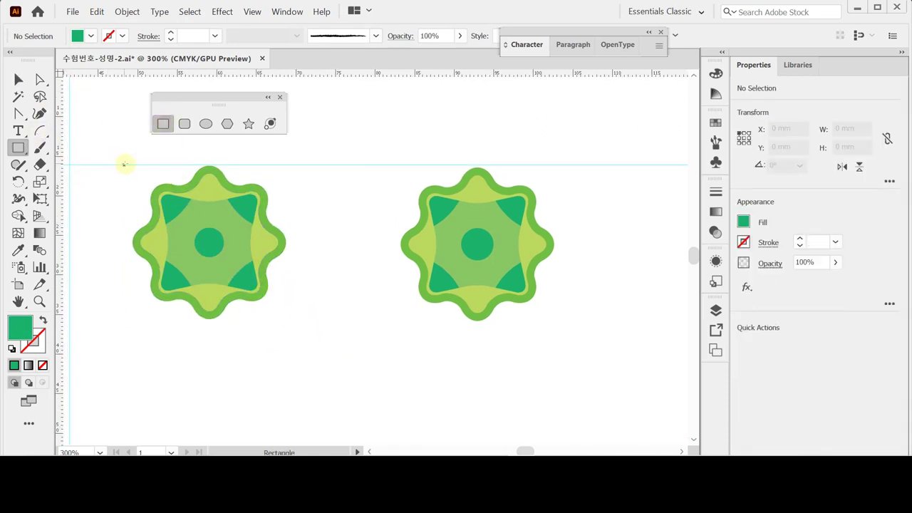
mouse_move(127, 165)
left_mouse_down()
mouse_move(295, 324)
mouse_move(292, 310)
left_mouse_up()
left_click(12, 348)
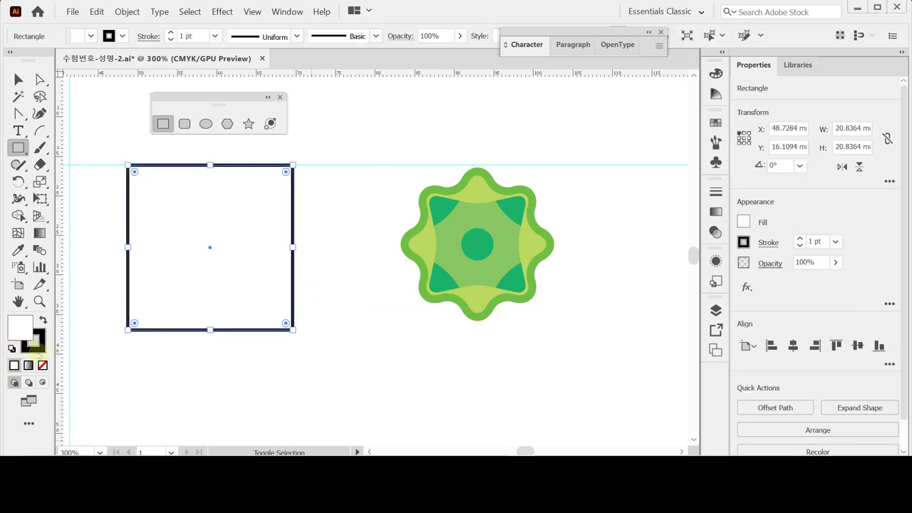
left_click(42, 365)
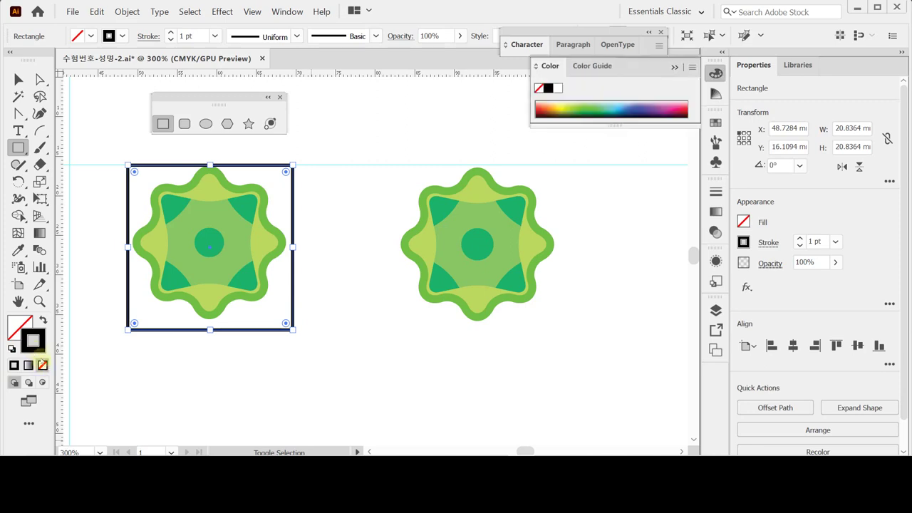
left_click(33, 340)
left_click(42, 365)
Centre the invisible square and all the flower shapes on each other horizontally and vertically.
left_click(19, 80)
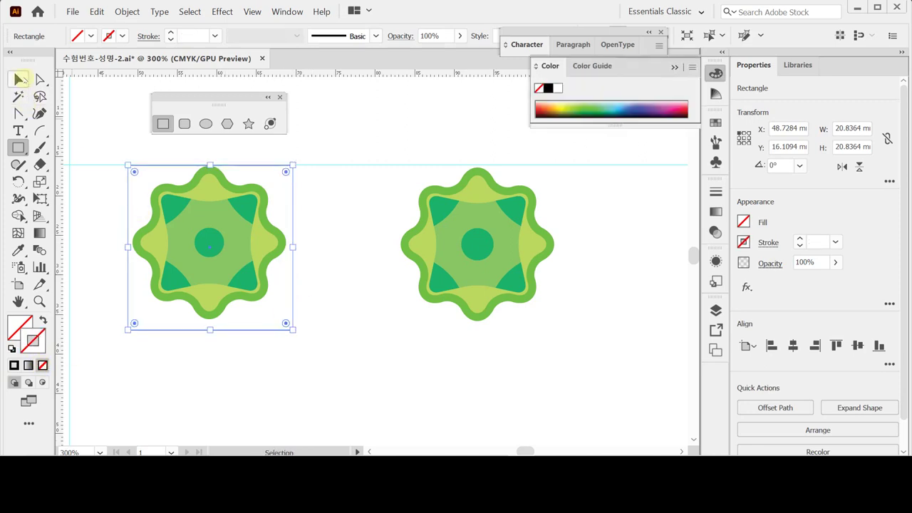
left_click_drag(102, 151, 303, 332)
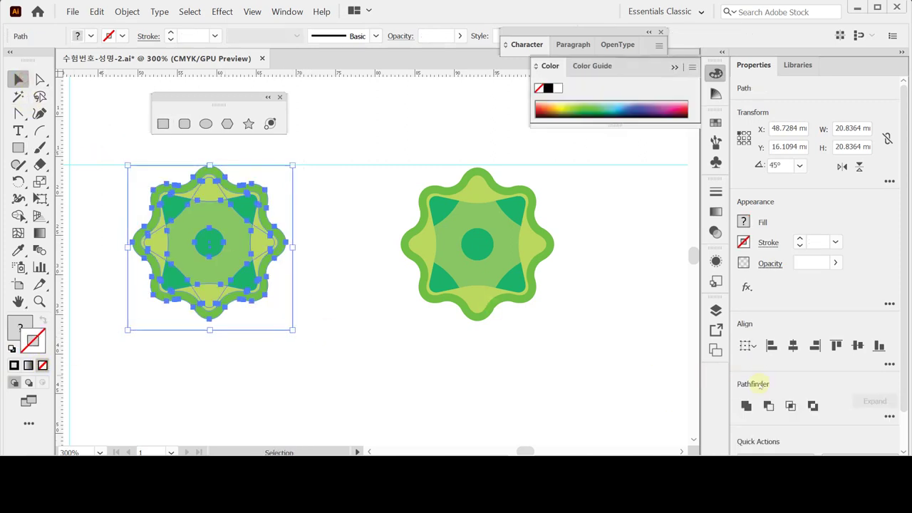
left_click(858, 345)
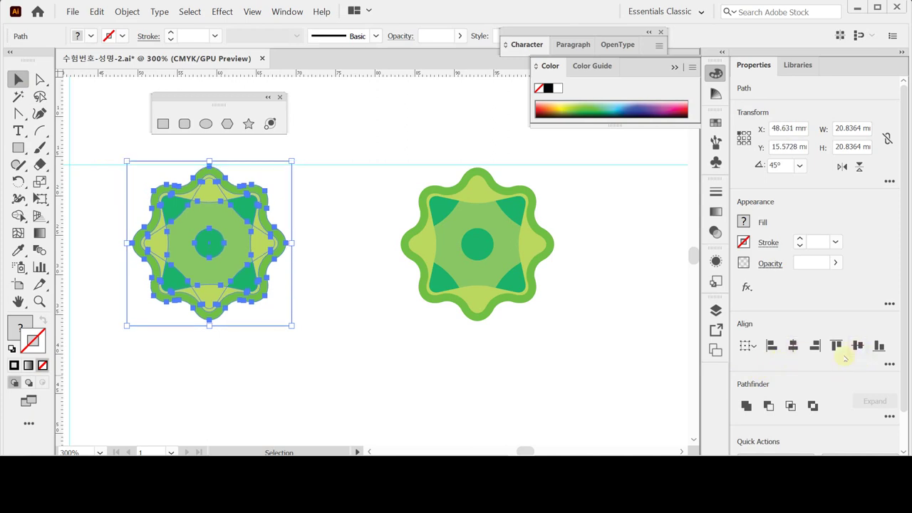
left_click(322, 270)
left_click_drag(316, 183, 285, 203)
Make a pattern from the selected flower and its invisible square, and bring the pattern swatches into view.
left_click(127, 11)
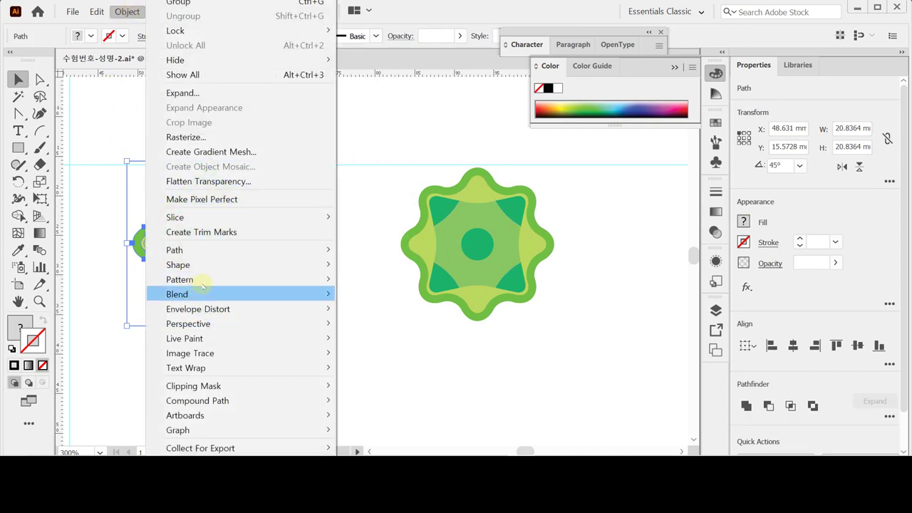
mouse_move(204, 280)
left_click(360, 279)
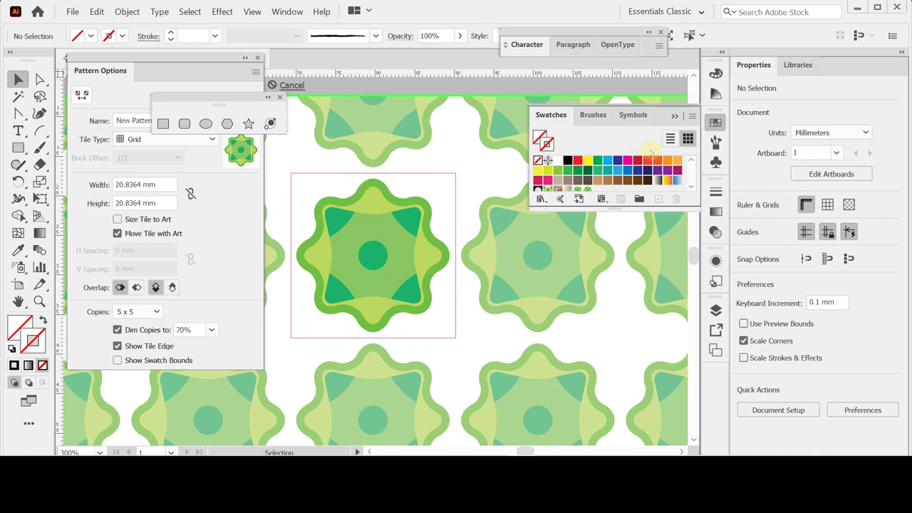
left_click(691, 187)
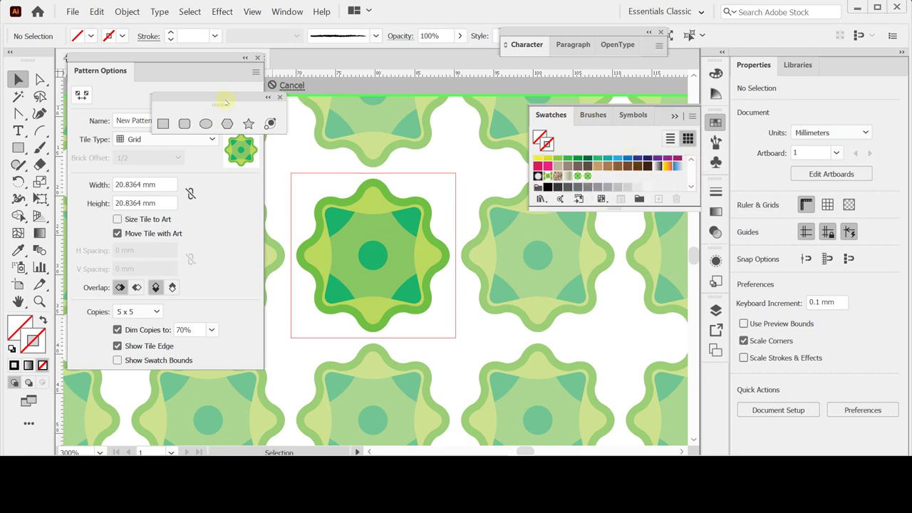
Move the floating shape tools clear of the pattern options and name the new pattern "별 문양".
left_click_drag(224, 102, 347, 114)
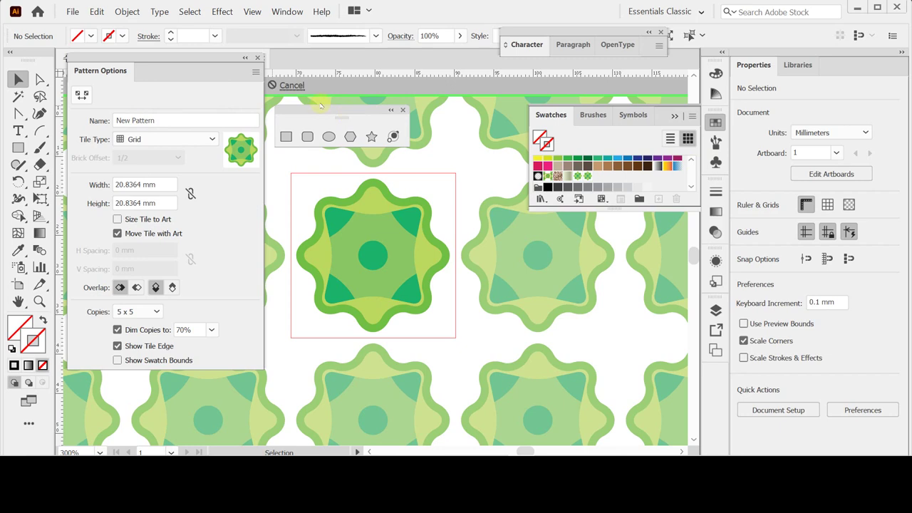
left_click(165, 120)
left_click_drag(165, 120, 110, 119)
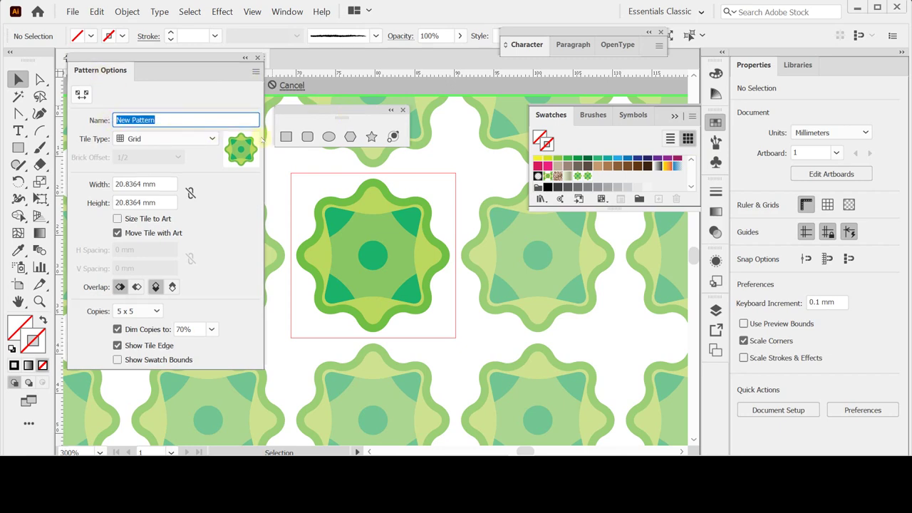
key("BackSpace")
type("qui")
key("BackSpace")
key("BackSpace")
key("BackSpace")
type("q")
type(" 문양")
Try the Brick by Row and Brick by Column tile types with a 2/3 brick offset, and return the tile type to Grid.
left_click(212, 139)
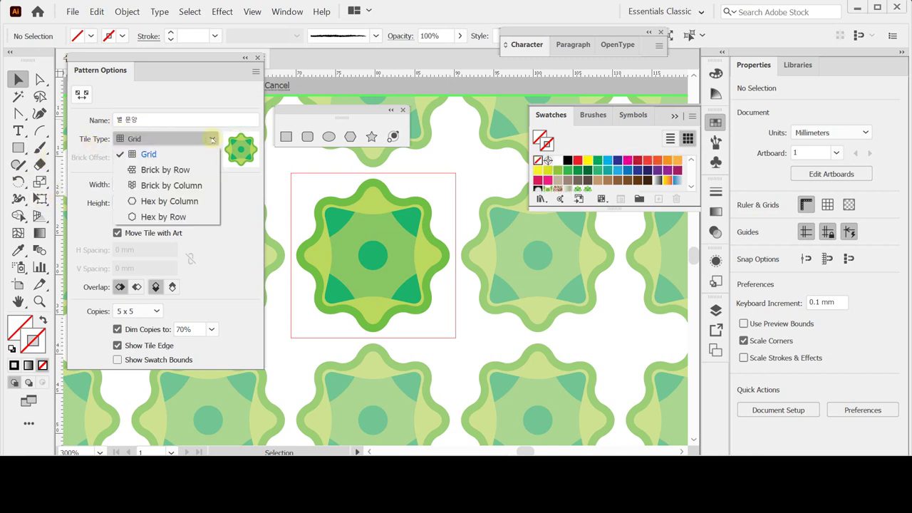
left_click(190, 171)
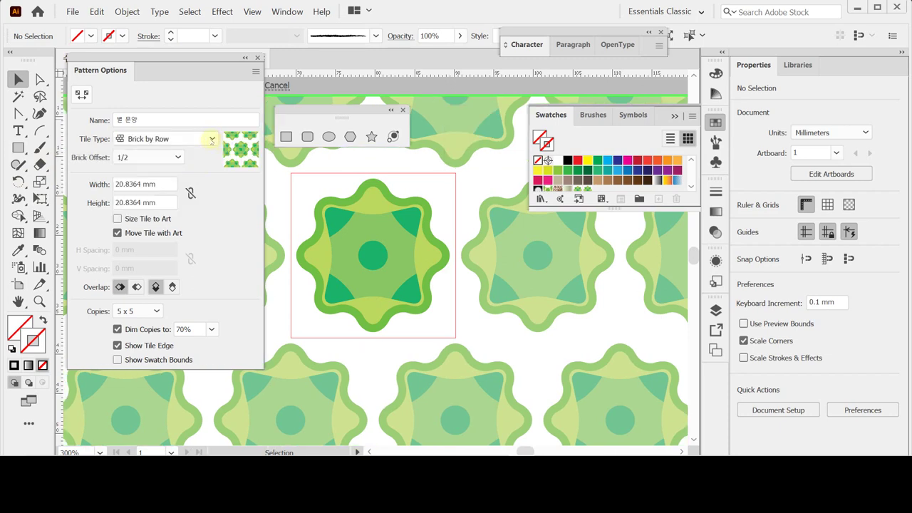
left_click(211, 140)
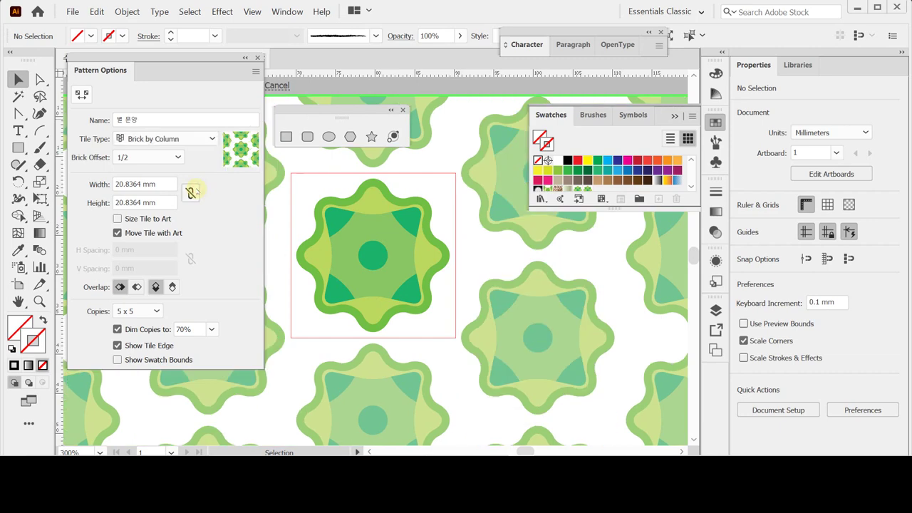
left_click(178, 158)
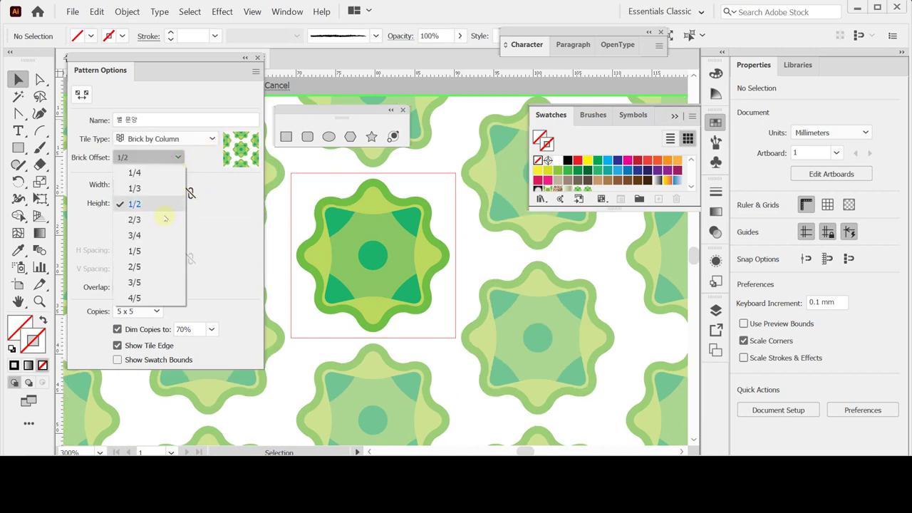
left_click(163, 220)
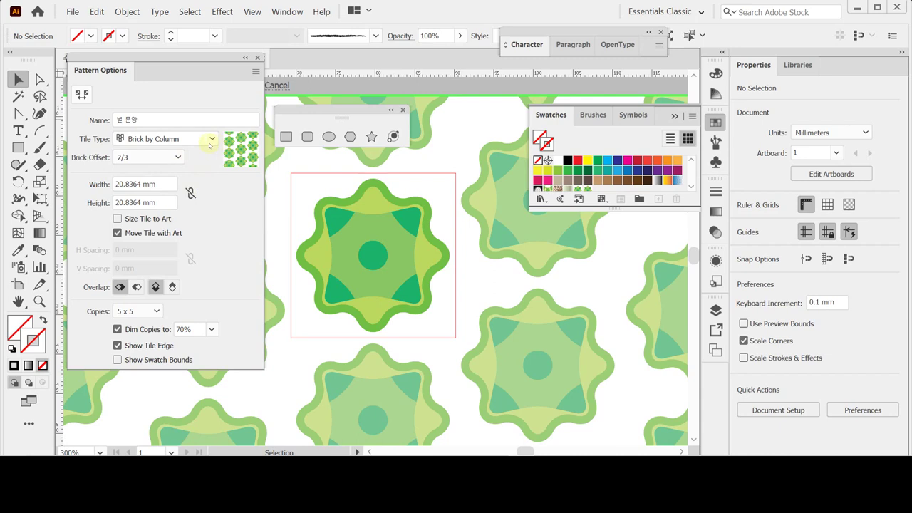
key("ctrl+minus")
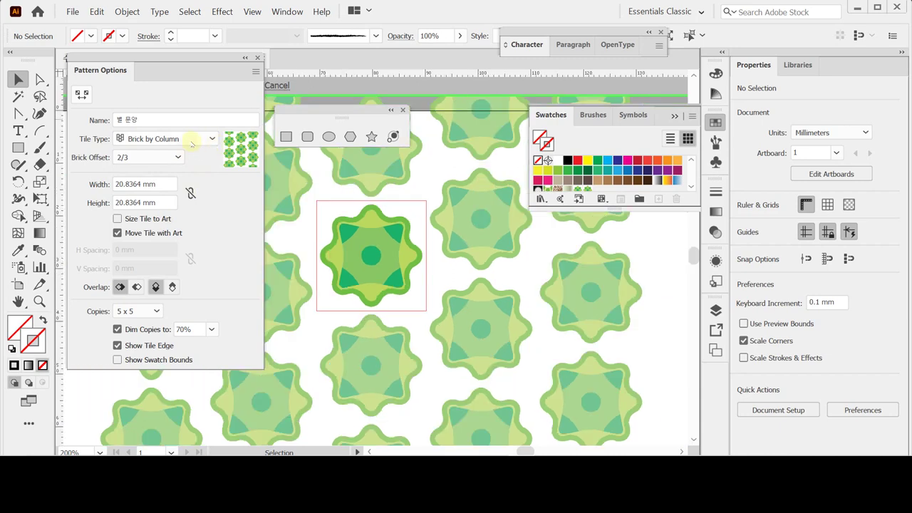
left_click(202, 139)
left_click(176, 154)
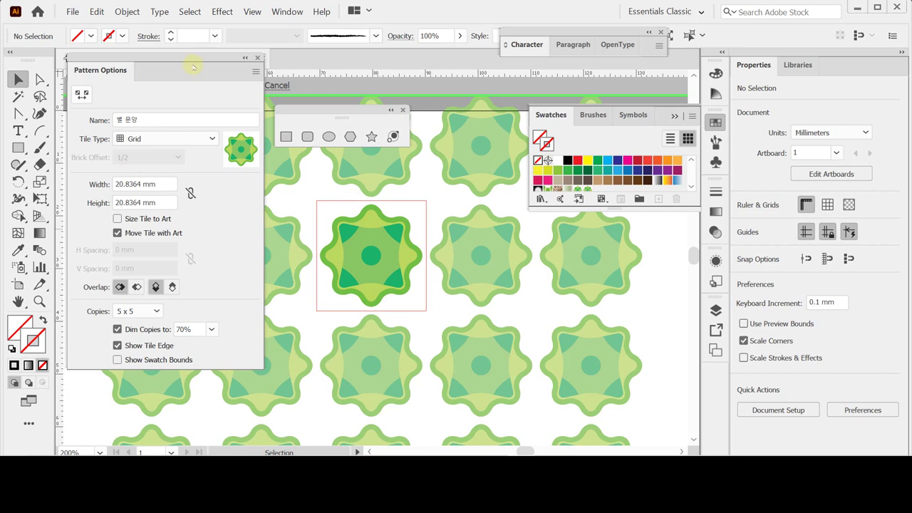
Move the pattern options clear of the editing bar, exit pattern editing to the artwork, and leave nothing selected.
left_click_drag(194, 67, 205, 103)
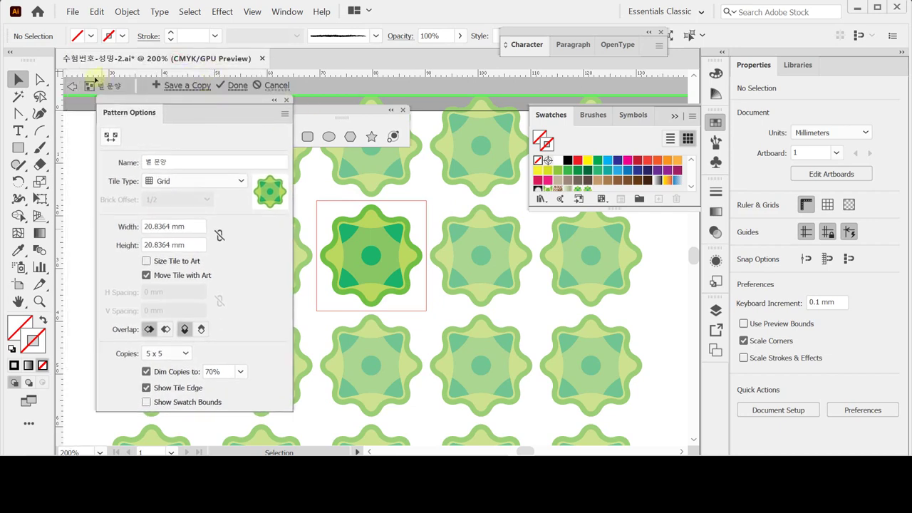
left_click(72, 86)
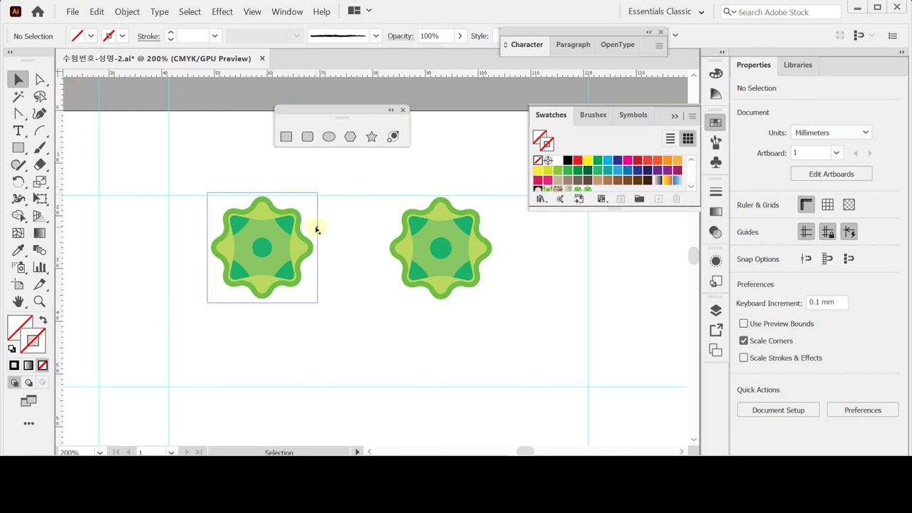
left_click(308, 204)
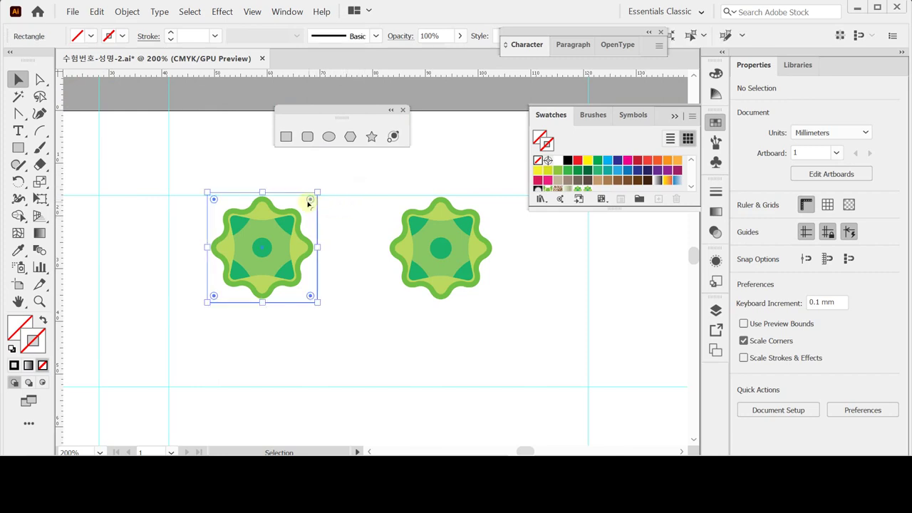
key("ctrl+shift+a")
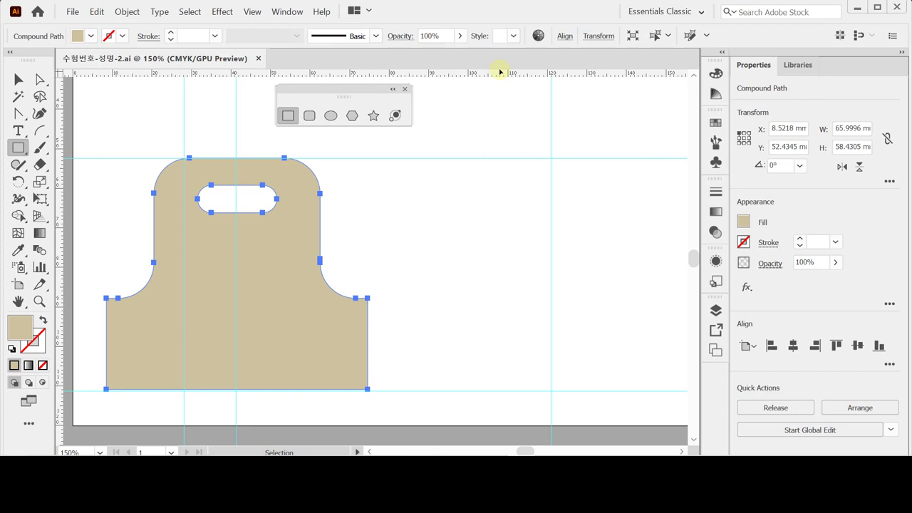
Convert the selected beige apron compound path into guides and save the document.
key("ctrl+5")
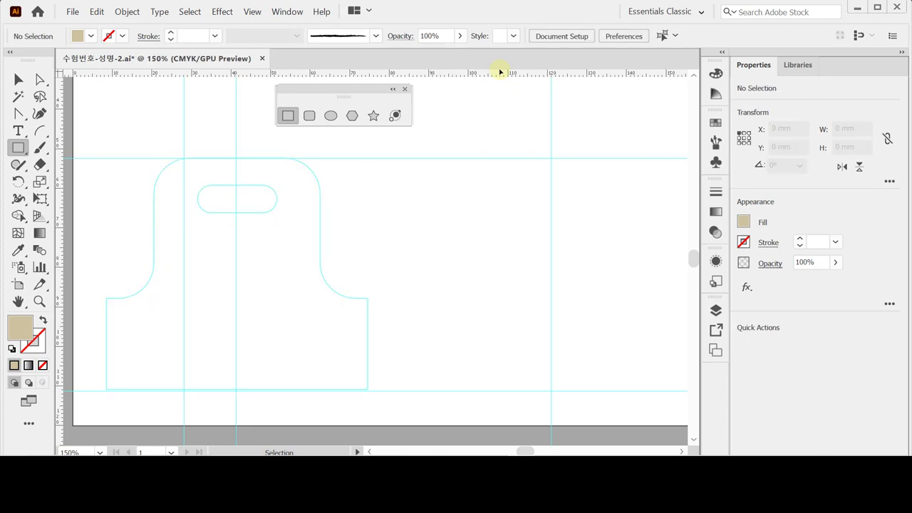
key("ctrl+s")
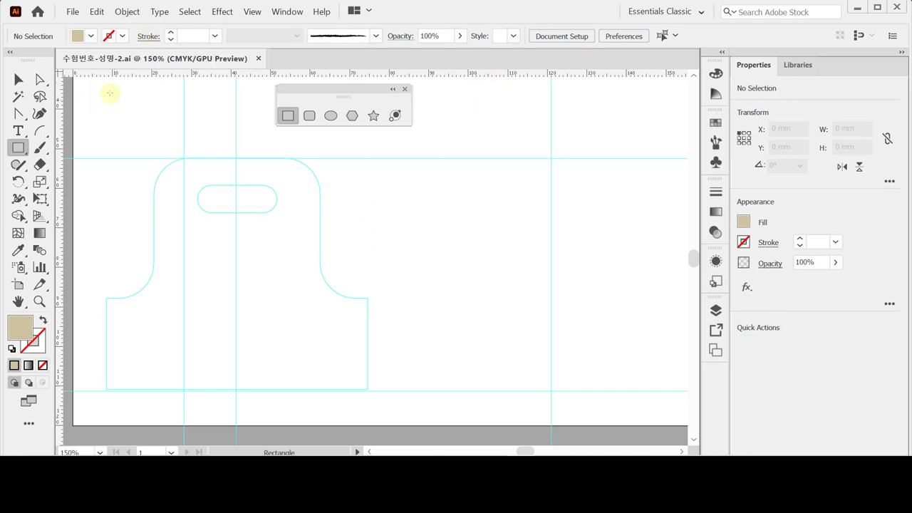
Create a 66 x 33 mm rectangle over the apron guide's lower part and nudge it down 2 mm and left 0.1 mm.
left_click(105, 252)
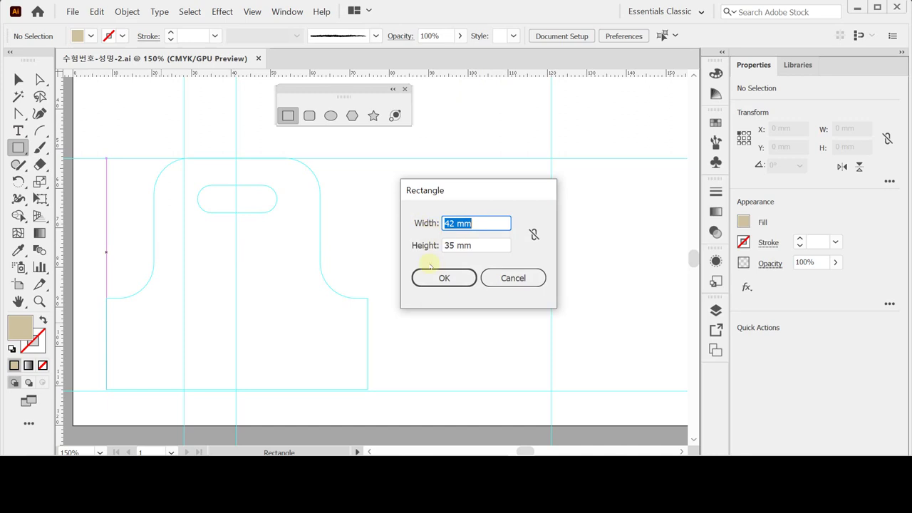
type("66")
key("Tab")
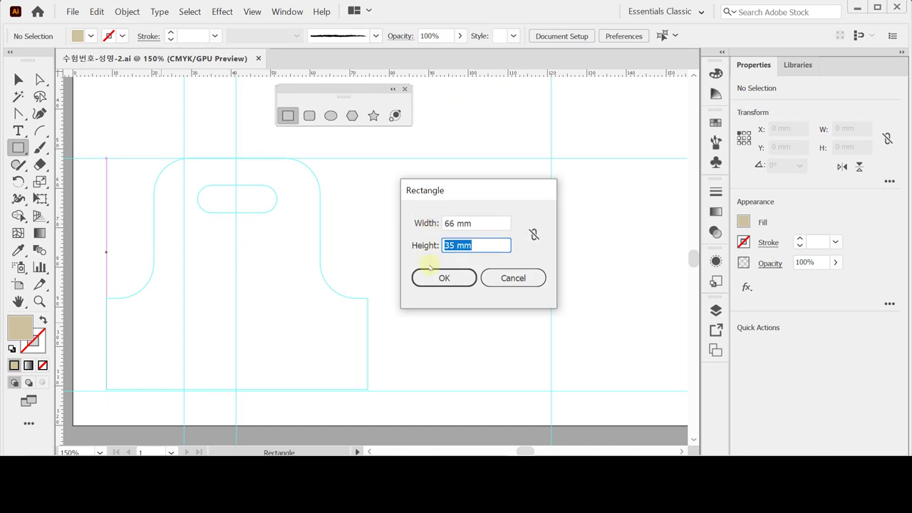
type("33")
key("Return")
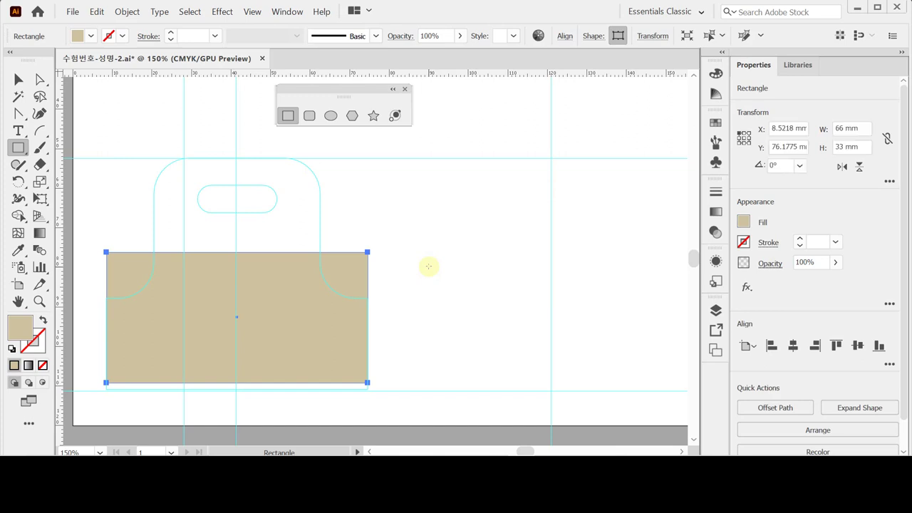
key("shift+Down")
key("shift+Down")
key("Left")
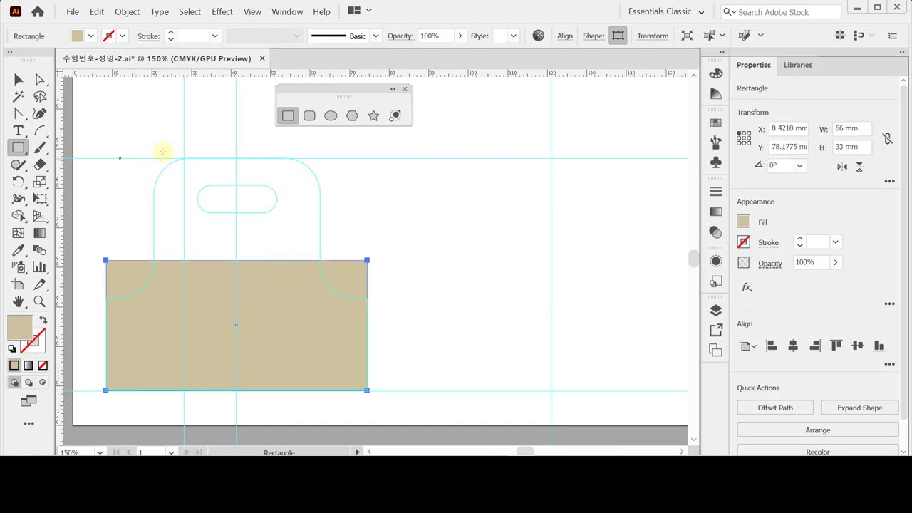
Create a 42 x 35 mm rounded rectangle with 9 mm corner radius over the upper part of the apron guide.
left_click(309, 116)
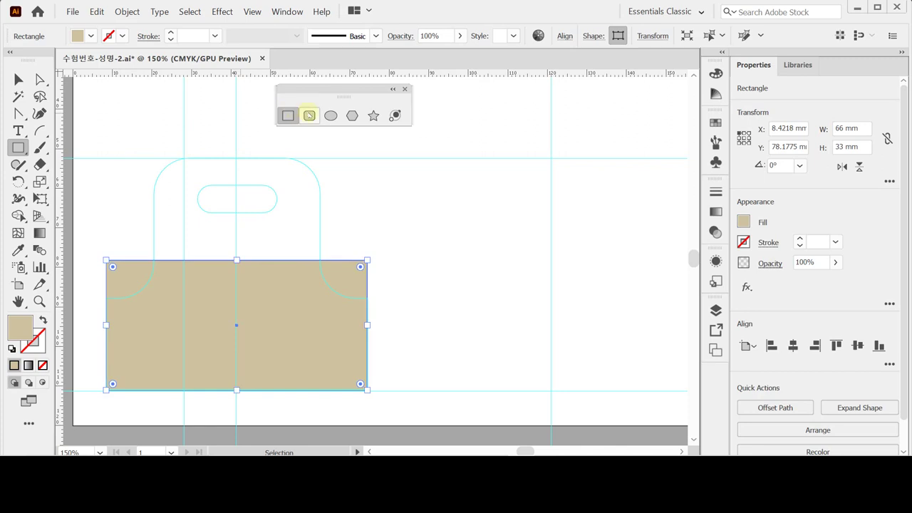
left_click(153, 158)
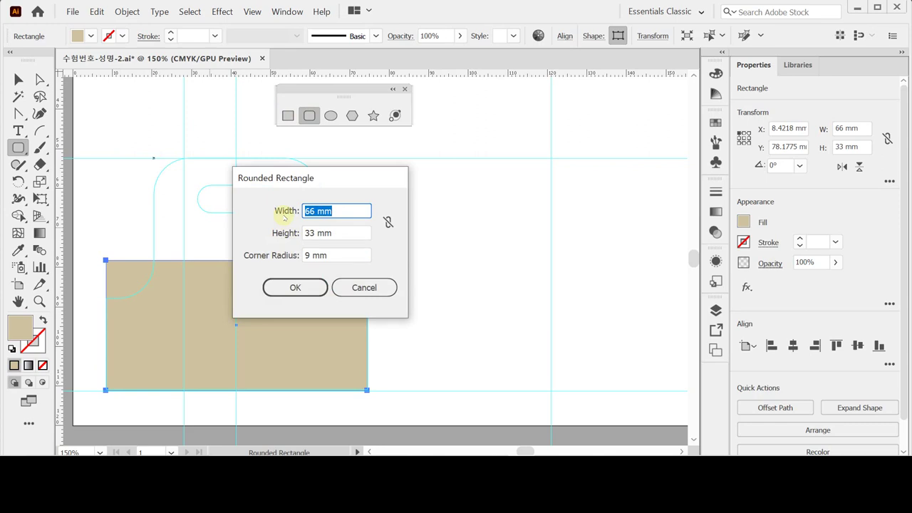
type("42")
key("Tab")
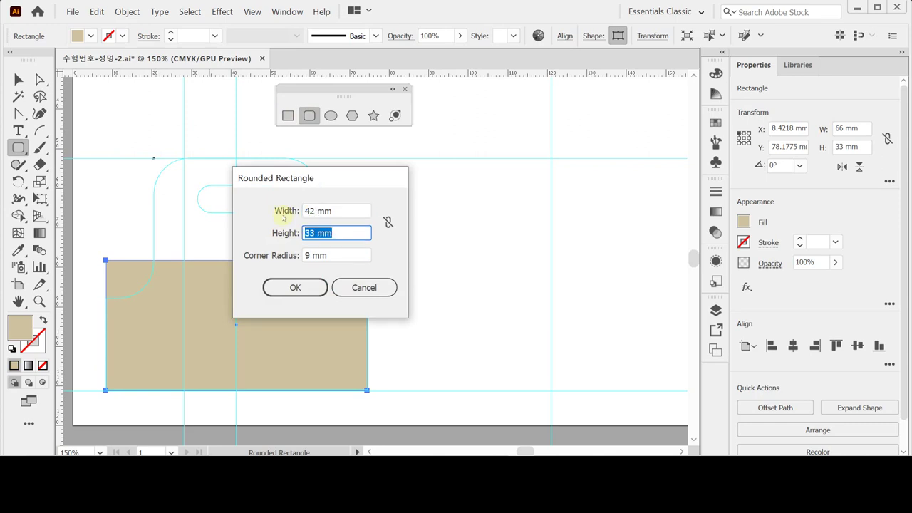
type("35")
key("Return")
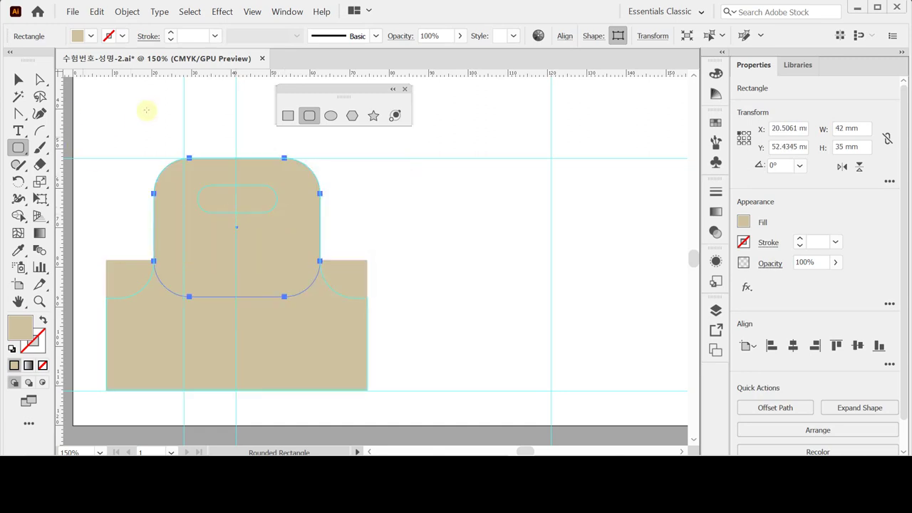
Centre the rectangle and rounded rectangle on each other horizontally and unite them into one apron shape.
left_click(19, 80)
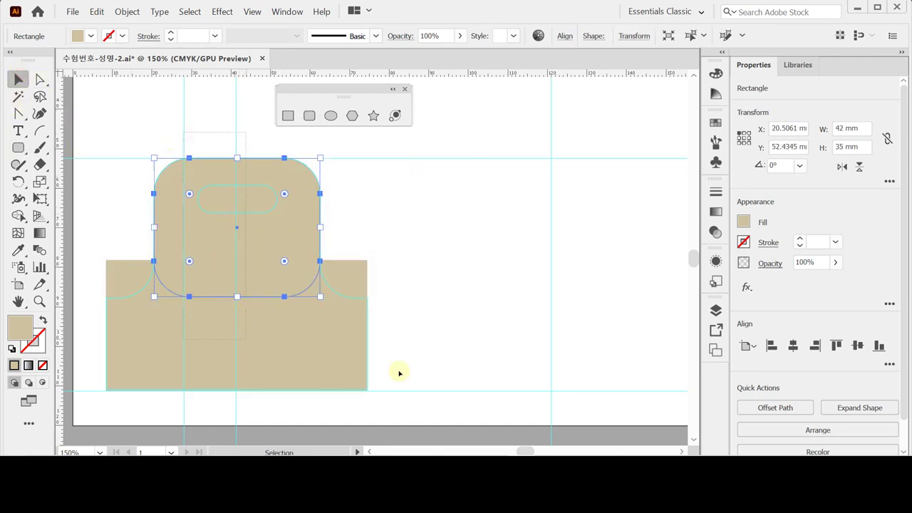
left_click_drag(399, 373, 349, 342)
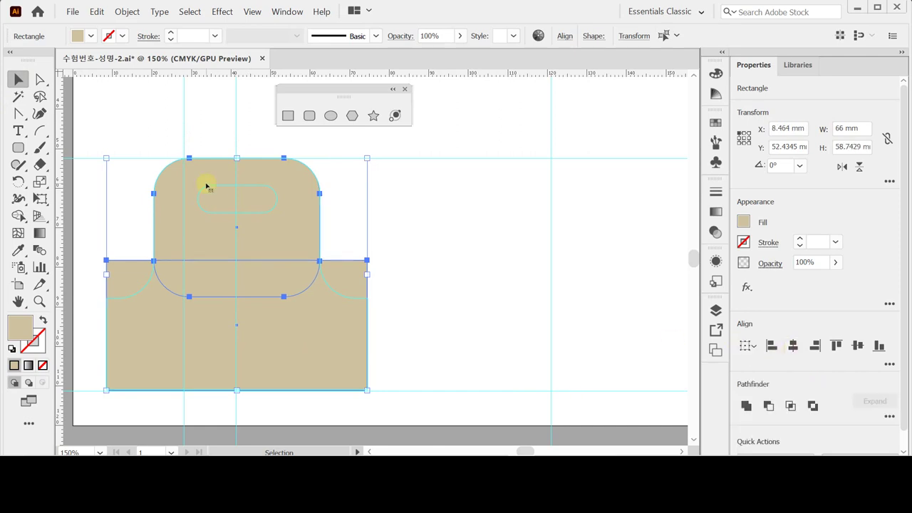
left_click(185, 123)
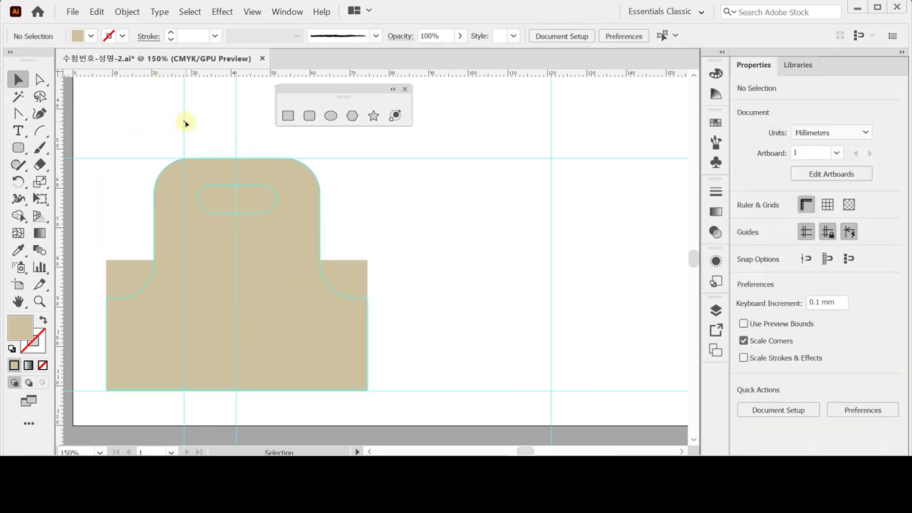
left_click(295, 336)
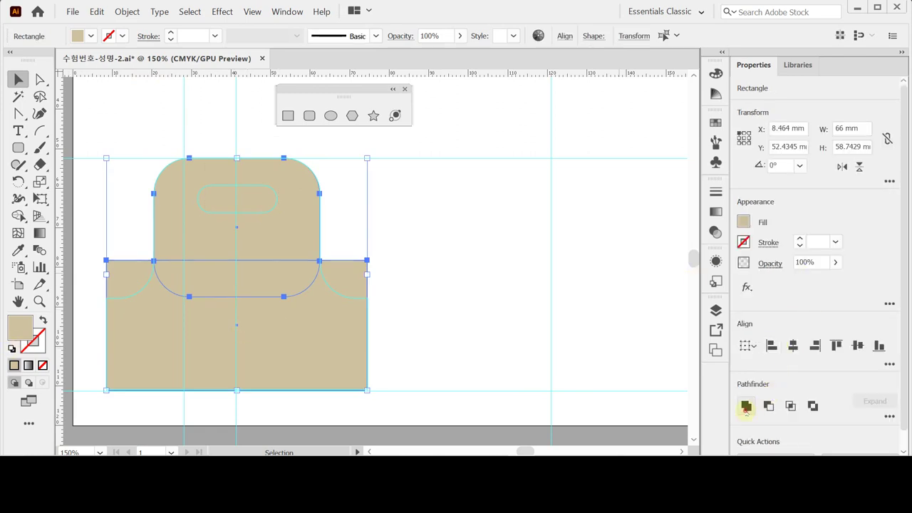
left_click(746, 406)
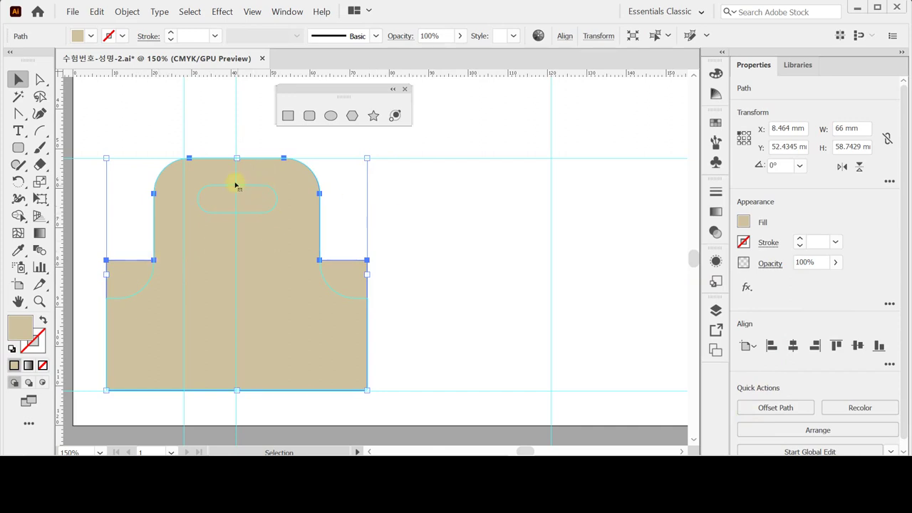
left_click(440, 268)
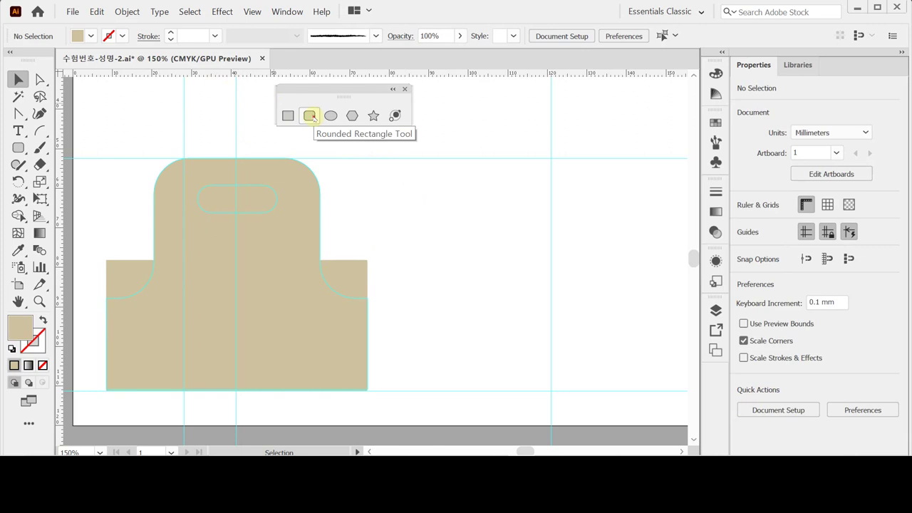
Create a 20 x 7 mm rounded rectangle with 9 mm corner radius, centred on the handle guide, with default white fill and black stroke.
left_click(311, 117)
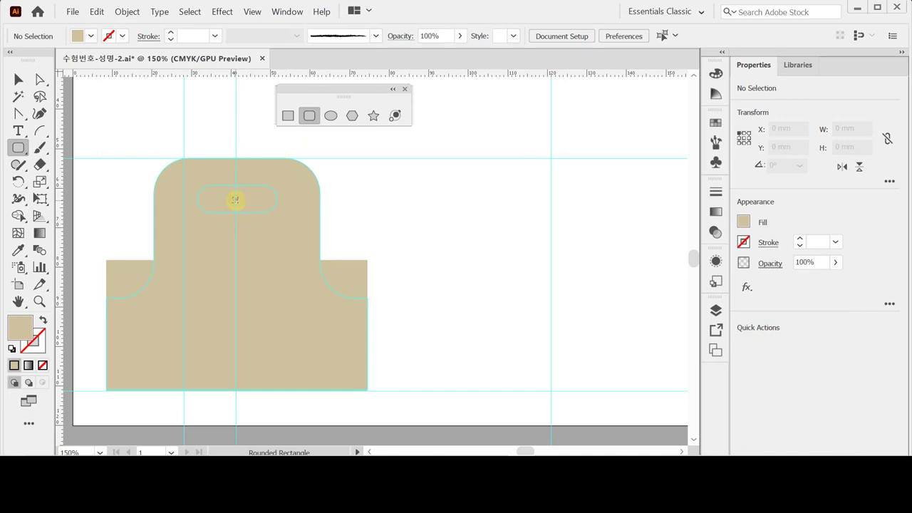
left_click(235, 200)
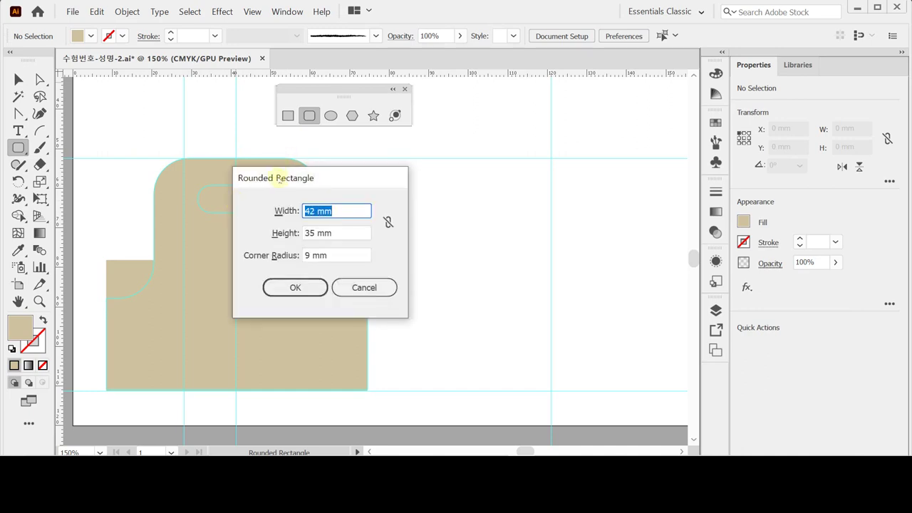
type("20")
key("Tab")
type("7")
key("Tab")
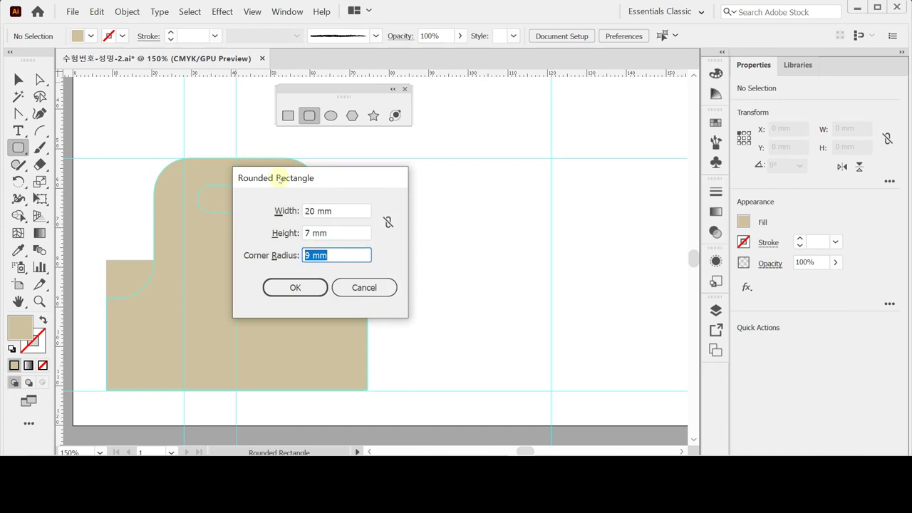
key("Return")
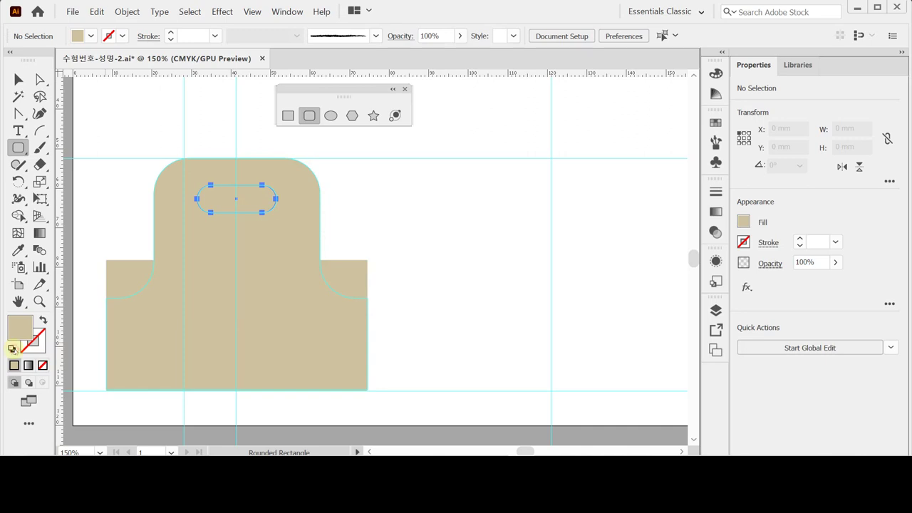
left_click(12, 348)
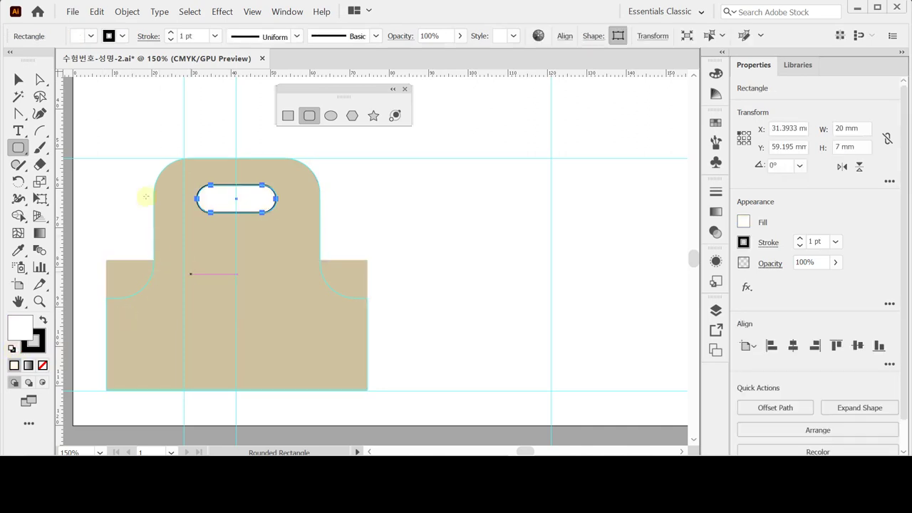
Create a 25 x 40 mm rounded rectangle with 9 mm corner radius over the apron's upper left side.
left_click(87, 138)
type("2")
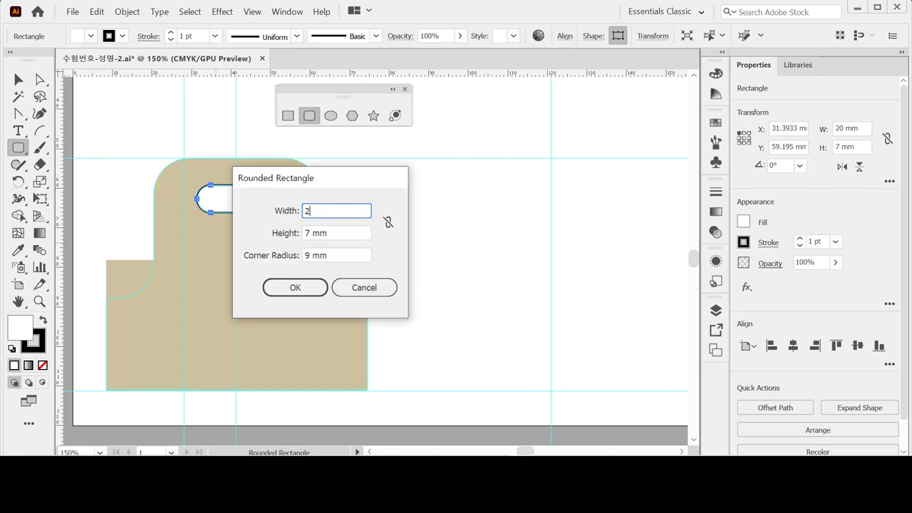
type("5")
key("Tab")
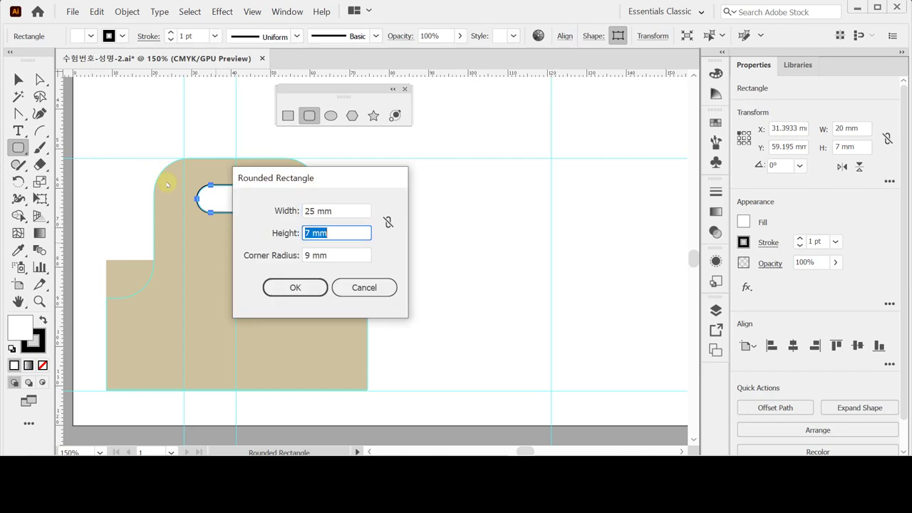
type("40")
key("Tab")
key("Return")
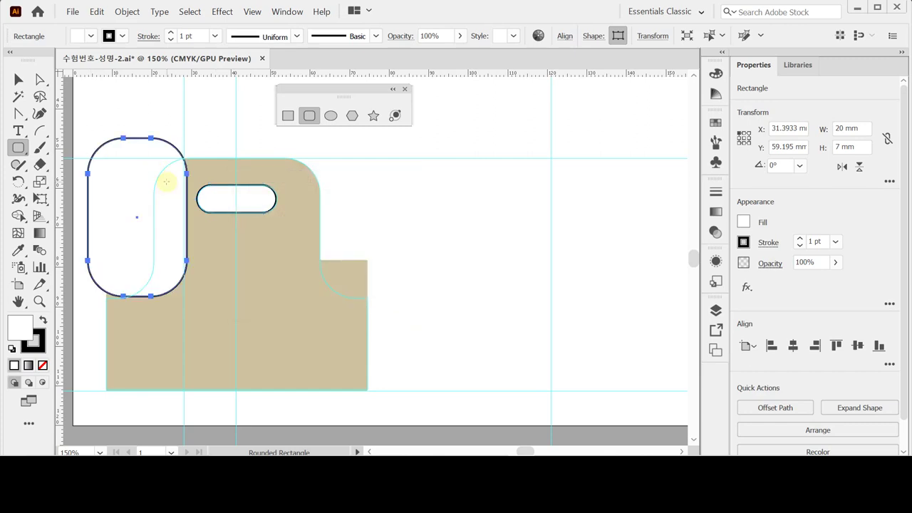
Move the 25 x 40 mm rounded rectangle left and slightly down until its edge follows the guide curve of the apron's left cut-out.
left_click_drag(252, 260, 315, 263)
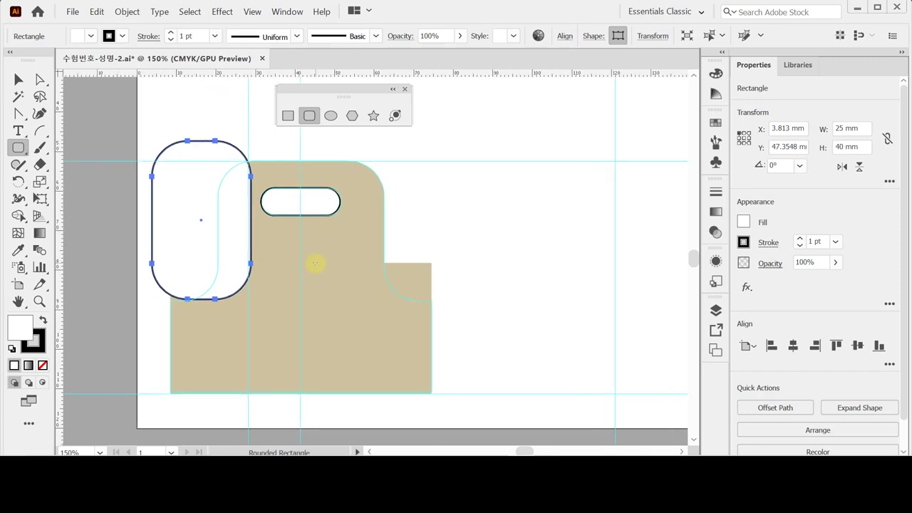
key("Left")
key("Left")
key("Left")
key("Left")
key("Left")
key("Left")
key("Left")
key("Left")
key("Left")
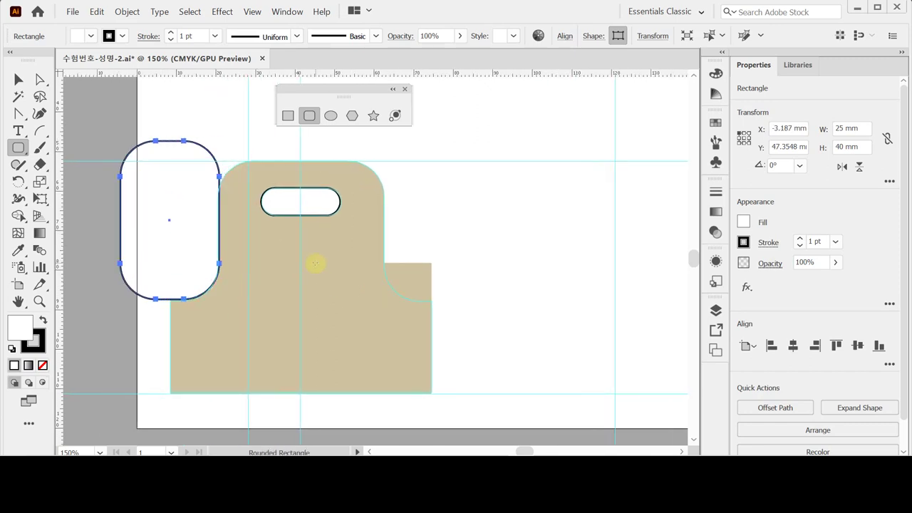
key("Down")
key("Right")
key("Right")
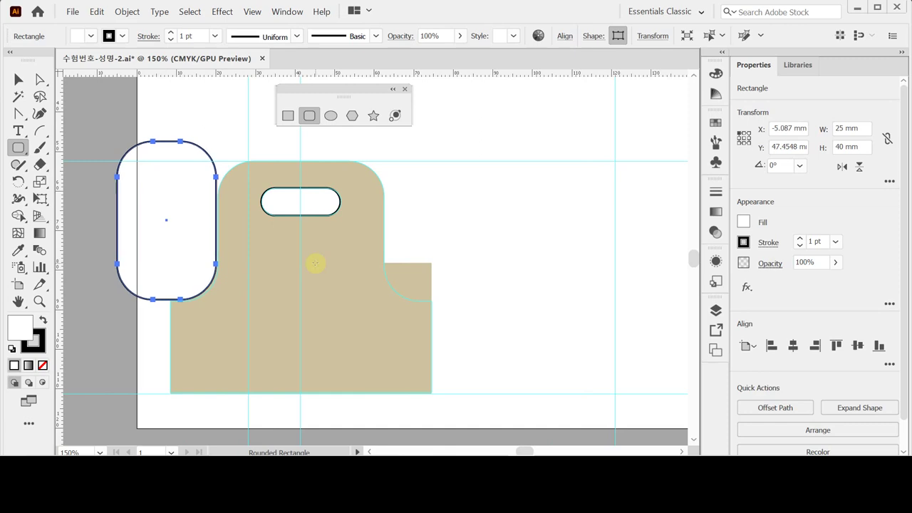
key("Left")
key("Left")
key("Left")
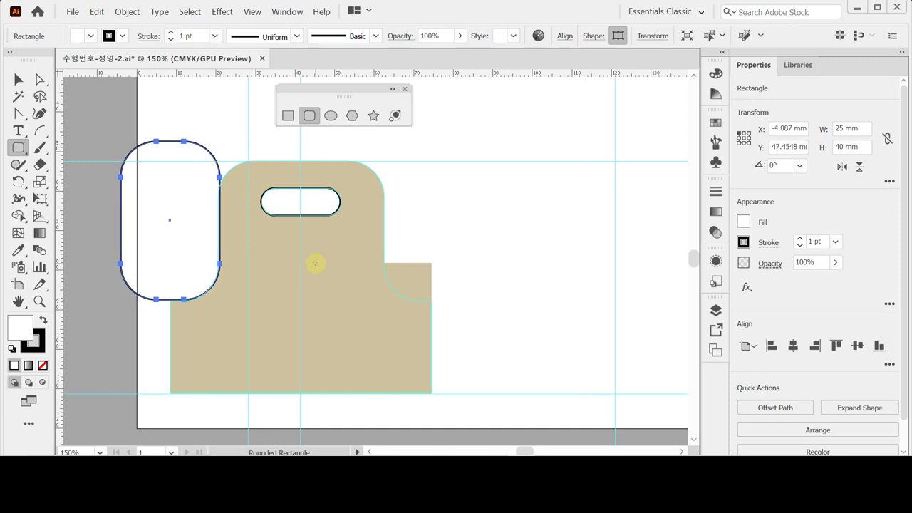
key("Down")
key("Down")
key("Down")
key("Down")
key("Down")
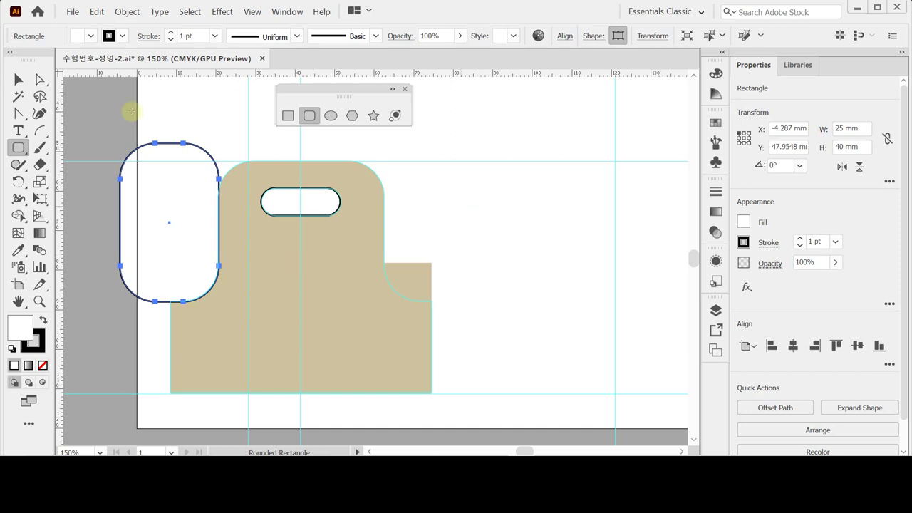
Reflect a copy of the left rounded rectangle across the vertical axis at the apron's centre guide.
left_click(18, 79)
left_click(215, 109)
left_click(202, 218)
left_click(202, 218)
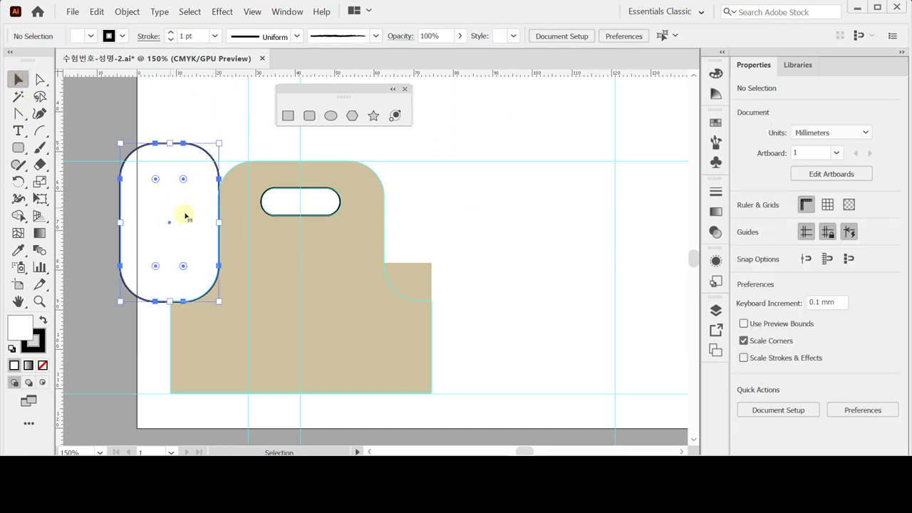
key("ctrl+a")
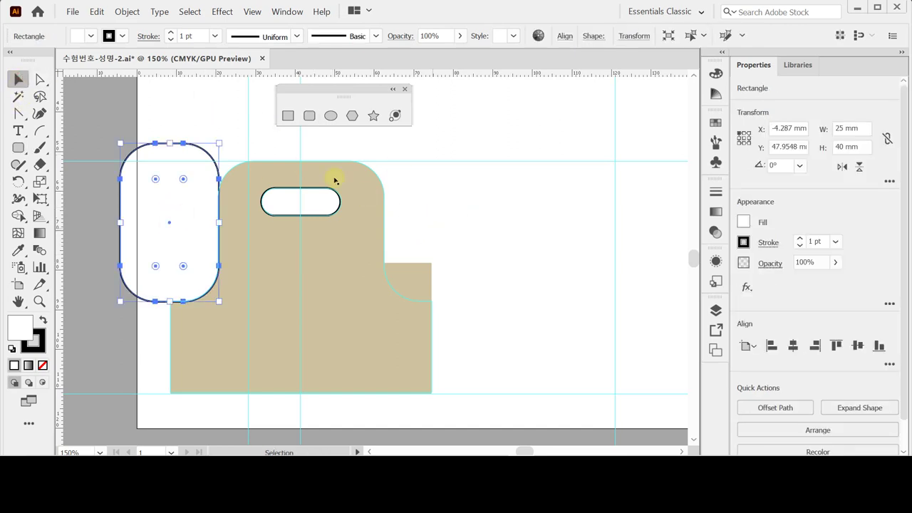
left_click_drag(17, 181, 67, 200)
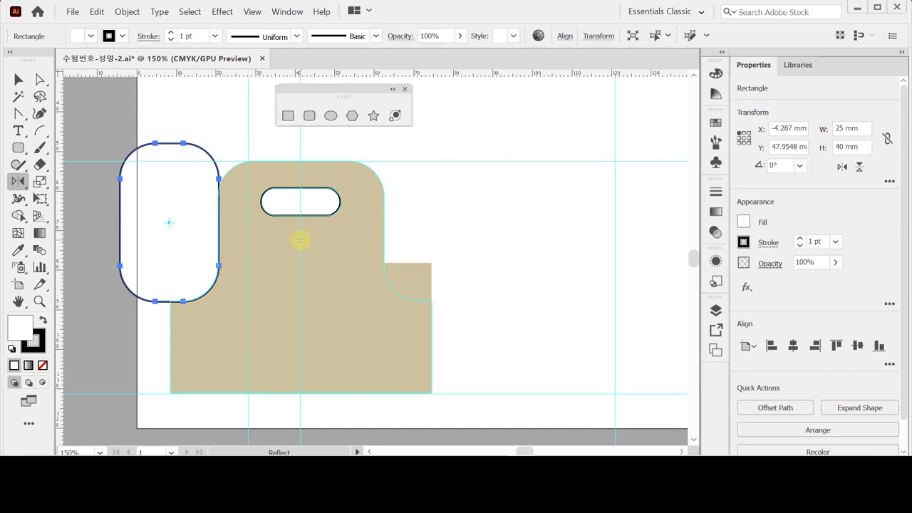
left_click(300, 240, "alt")
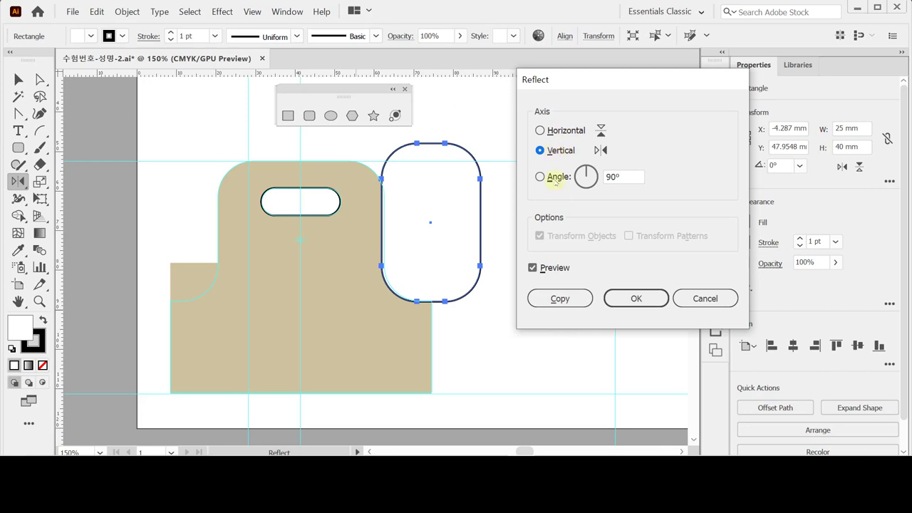
left_click(560, 299)
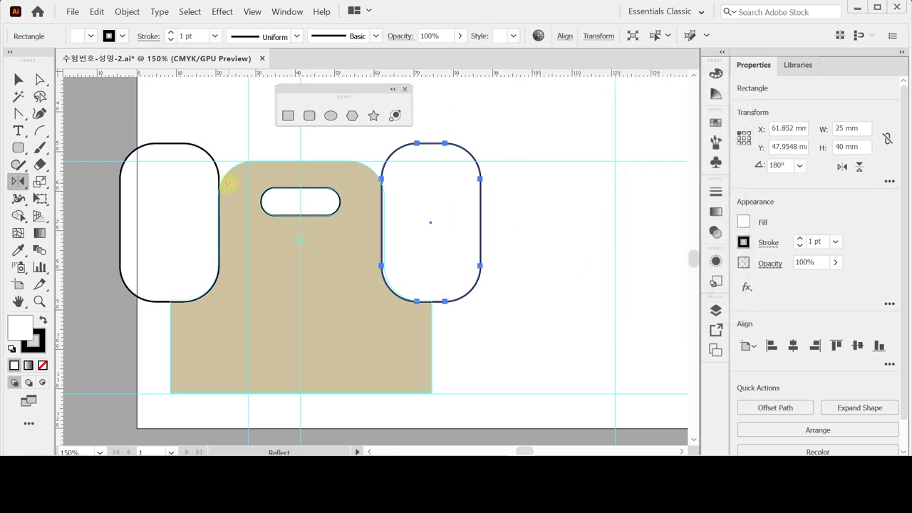
Subtract both side rounded rectangles and the handle shape from the beige apron with Minus Front.
key("v")
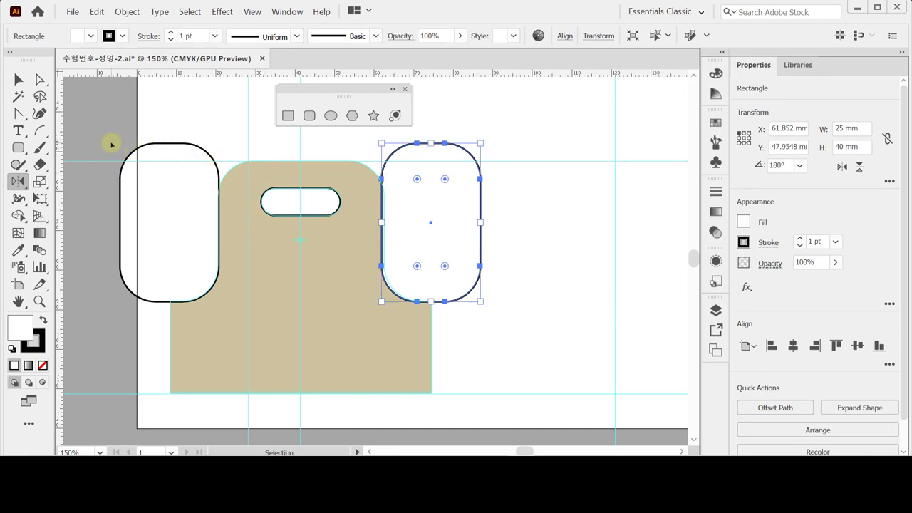
left_click_drag(112, 143, 444, 326)
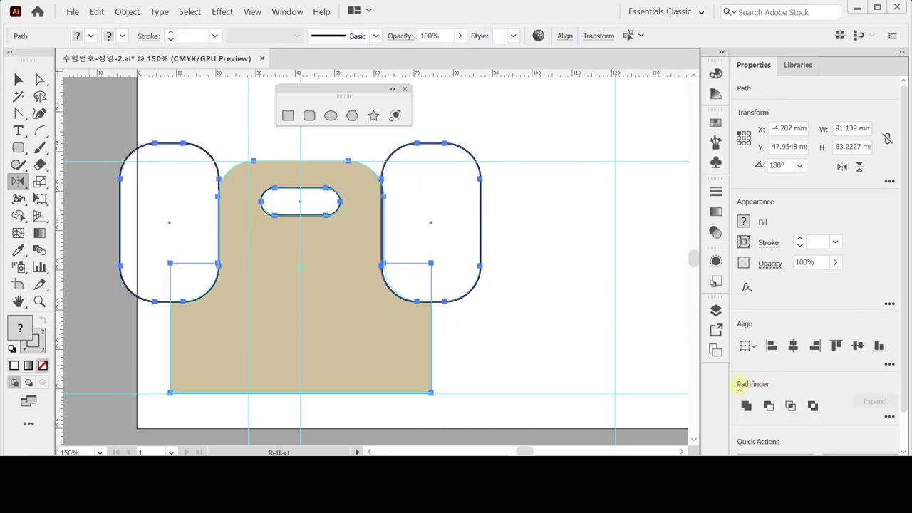
left_click(769, 407)
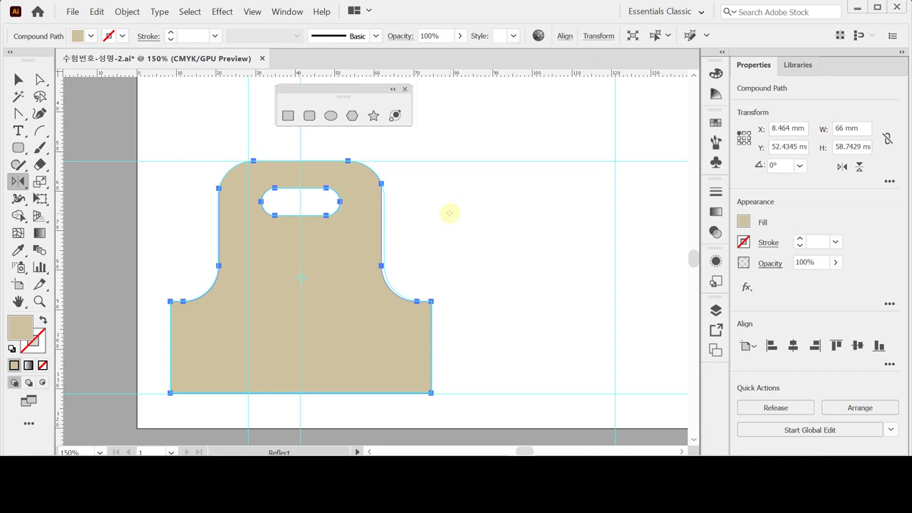
left_click(457, 228)
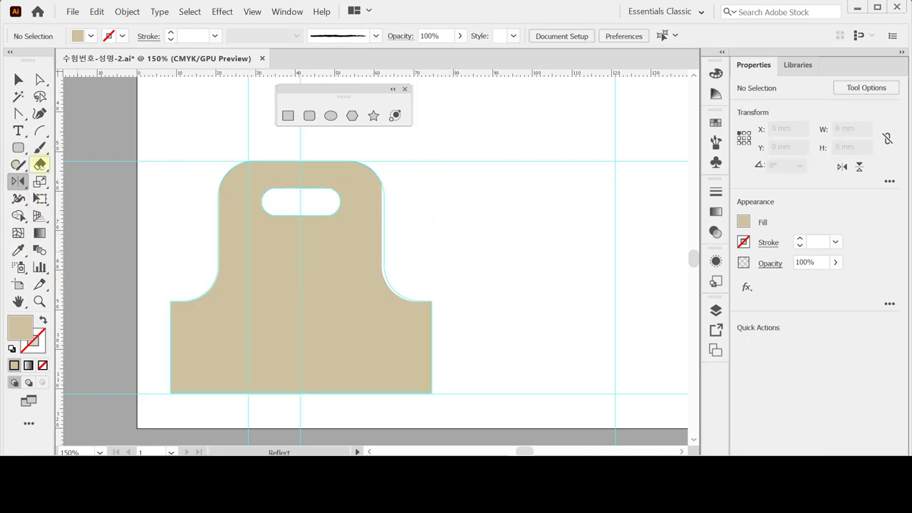
Create a 66 mm line segment at 0° starting from the apron's left shoulder corner.
left_click_drag(40, 130, 71, 131)
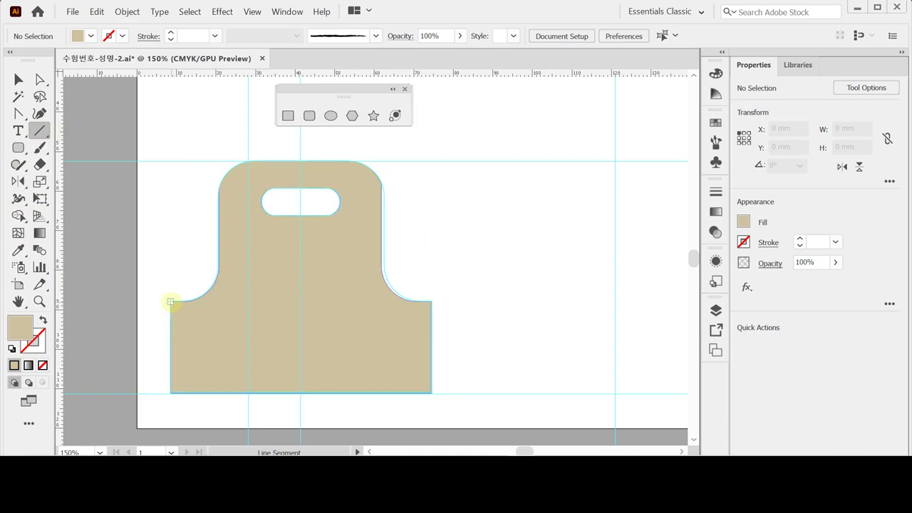
left_click(170, 302)
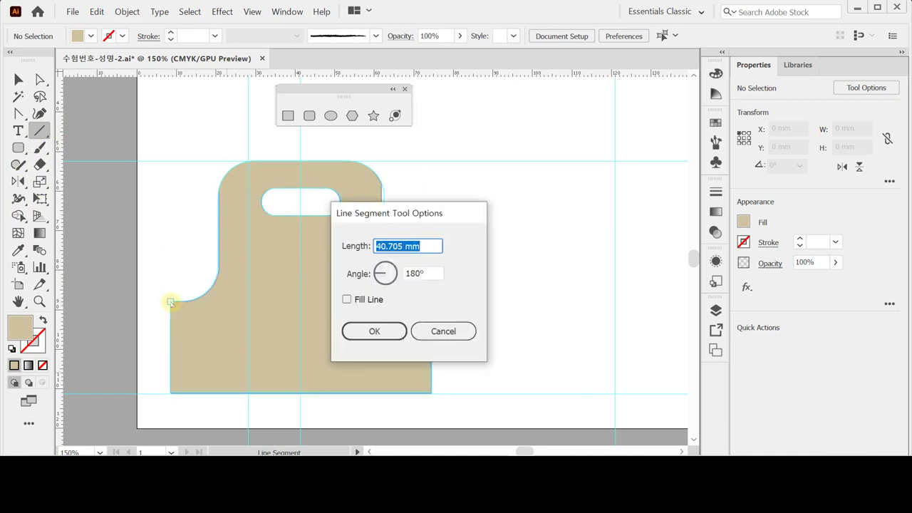
type("66")
key("Tab")
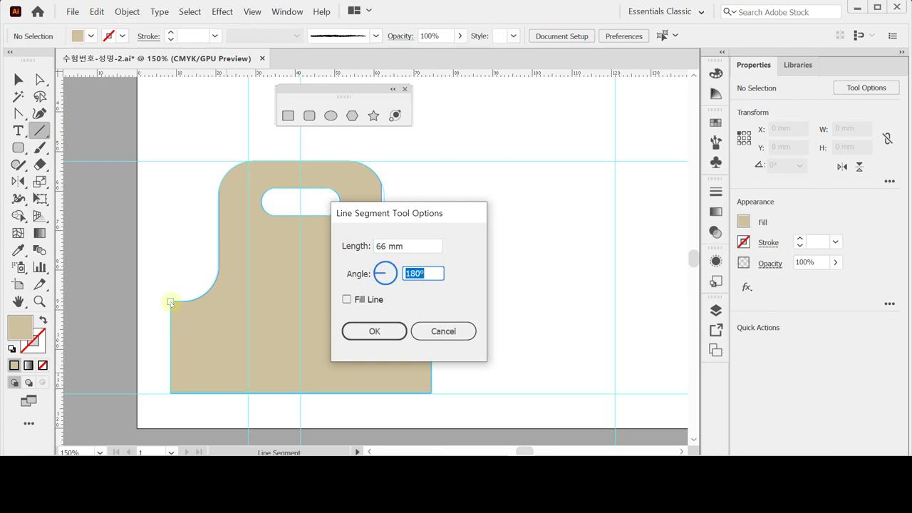
type("0")
key("Tab")
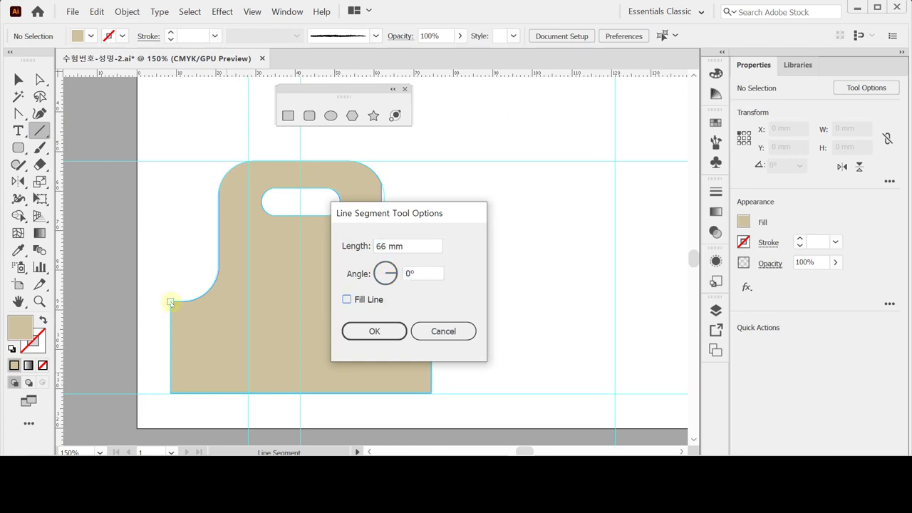
key("Return")
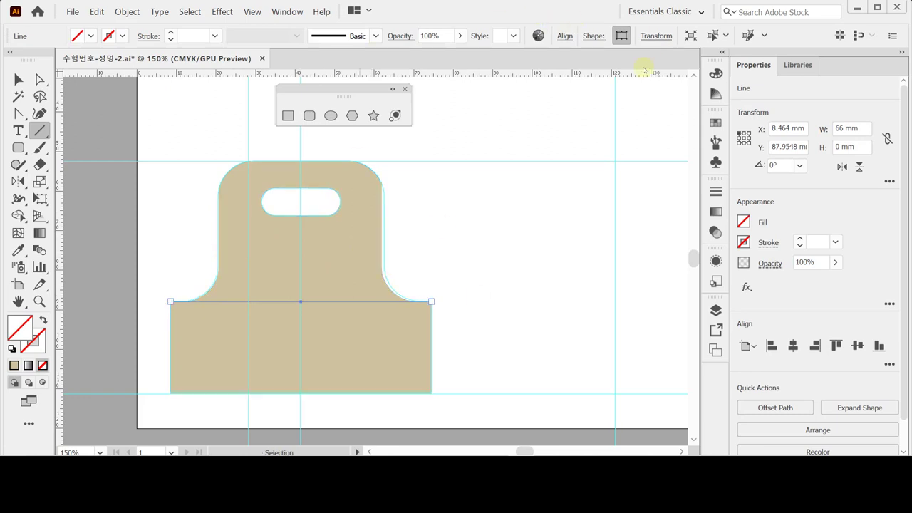
Set the horizontal line's stroke colour to C 50, M 60, Y 60, K 40.
left_click_drag(716, 74, 529, 79)
left_click(531, 80)
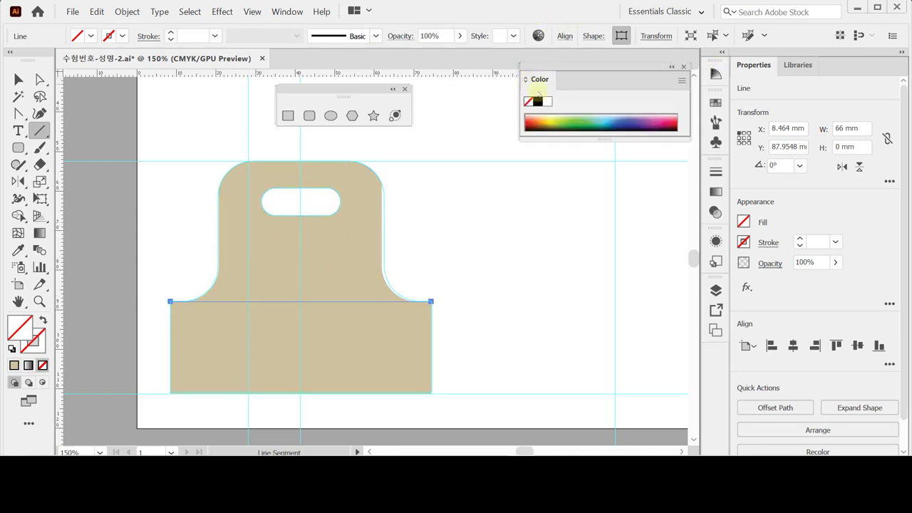
left_click(531, 79)
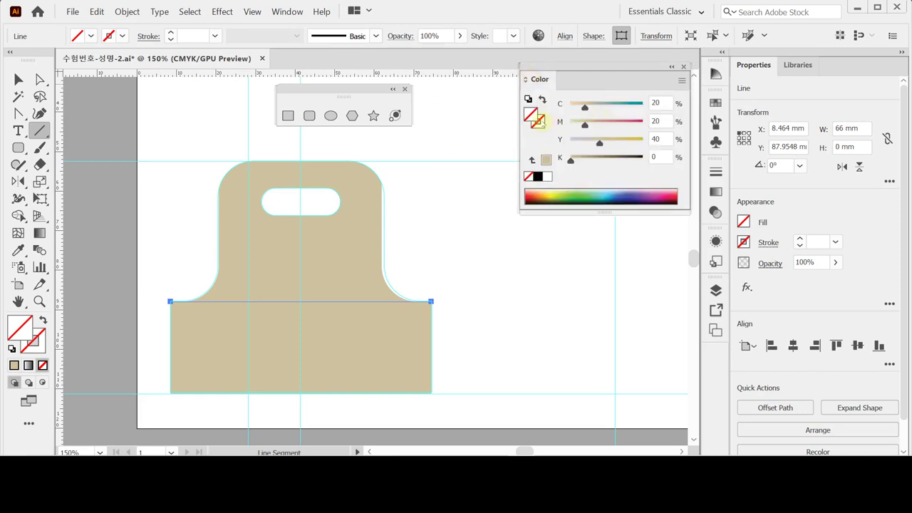
left_click(658, 102)
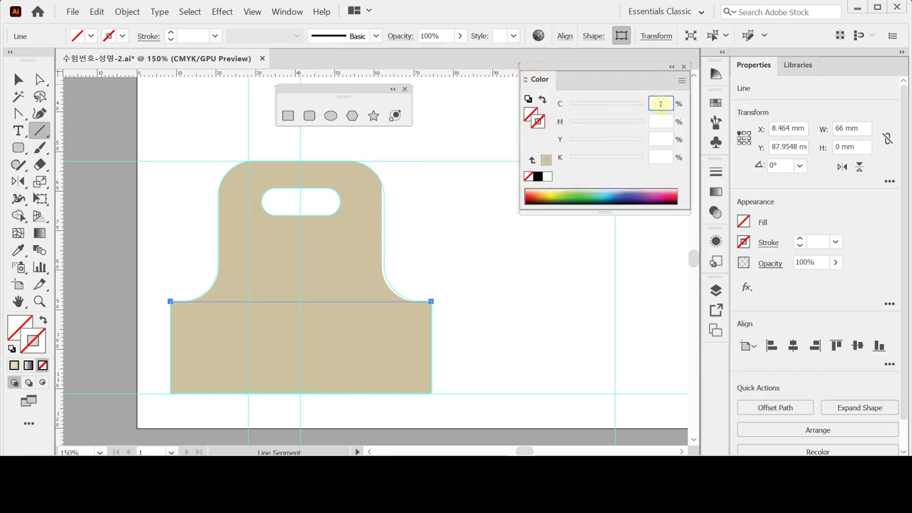
type("50")
key("Tab")
type("60")
key("Tab")
type("60")
key("Tab")
type("40")
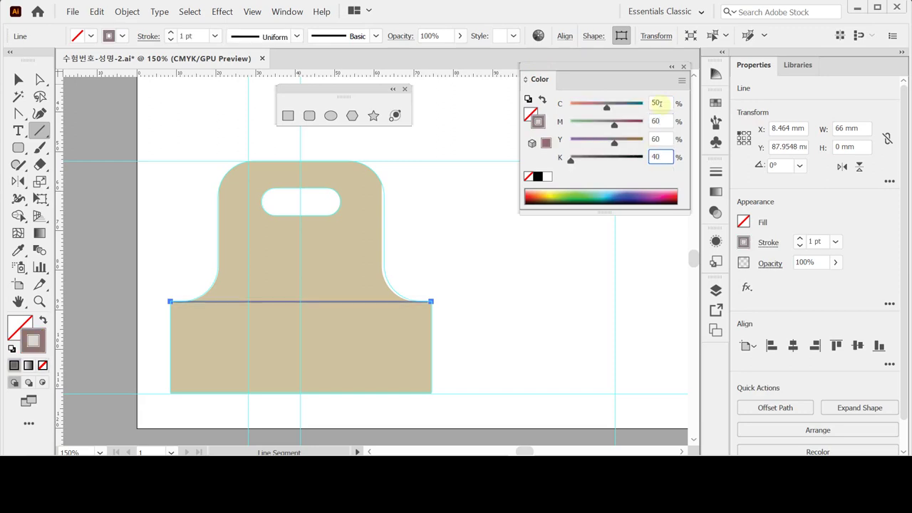
key("Return")
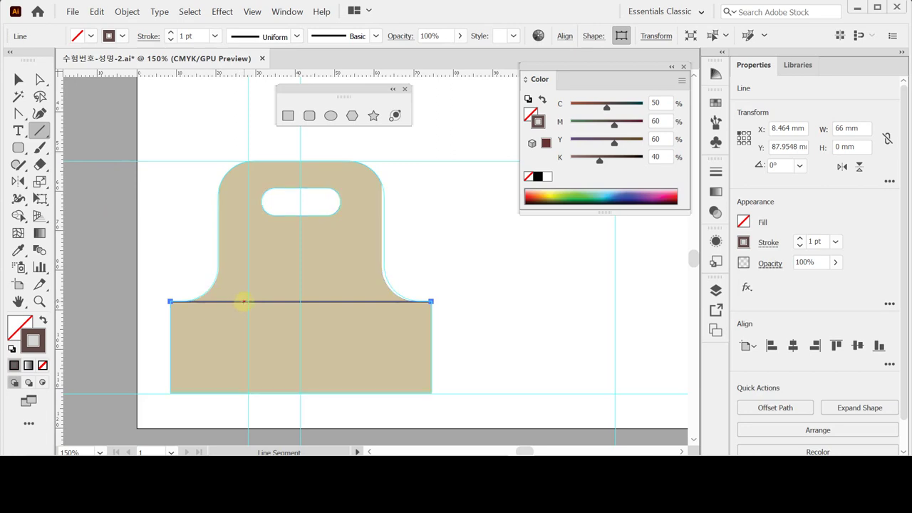
Create a 23 mm line segment at 270° down from the horizontal line and shift it slightly left, dividing off the left part of the lower apron.
left_click(377, 326)
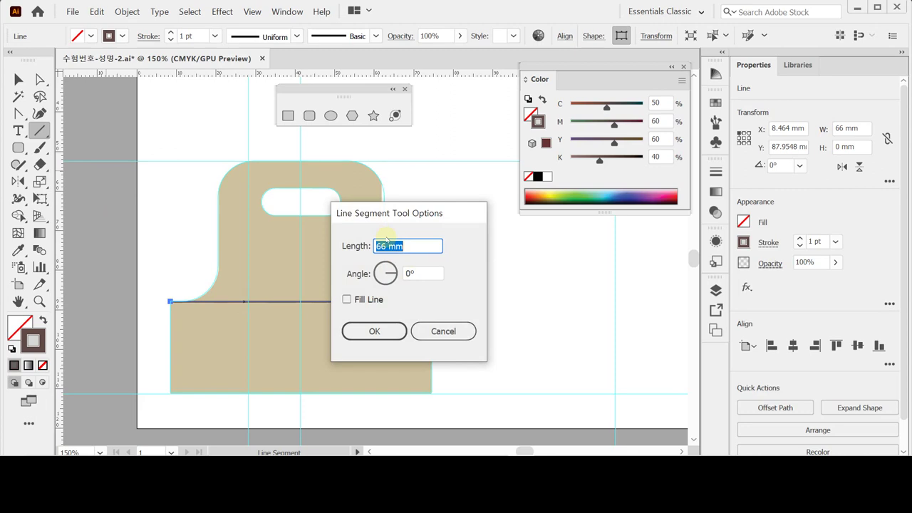
type("23")
key("Tab")
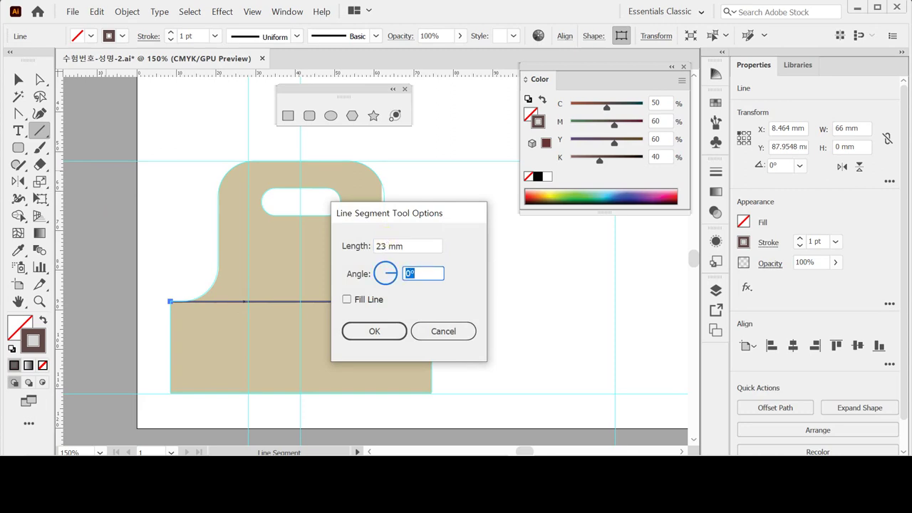
type("1")
key("BackSpace")
type("270")
key("Return")
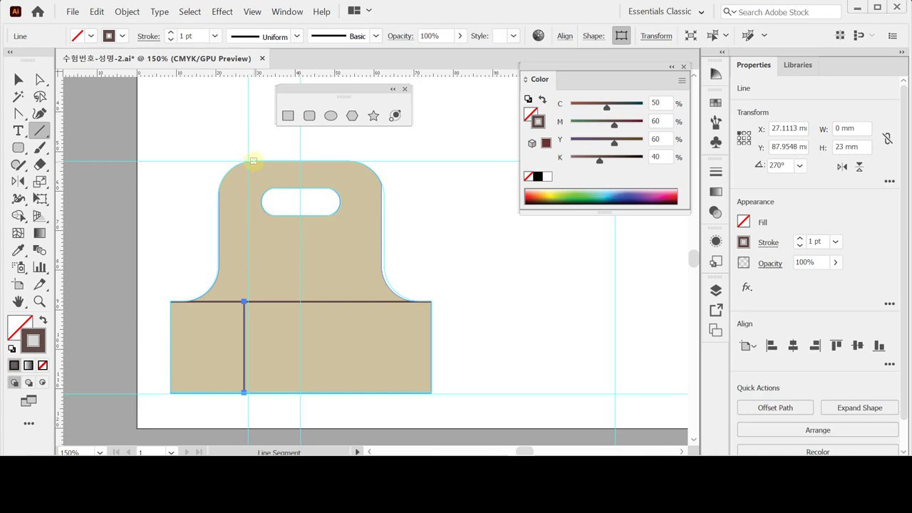
key("Left")
key("Left")
key("Left")
key("Left")
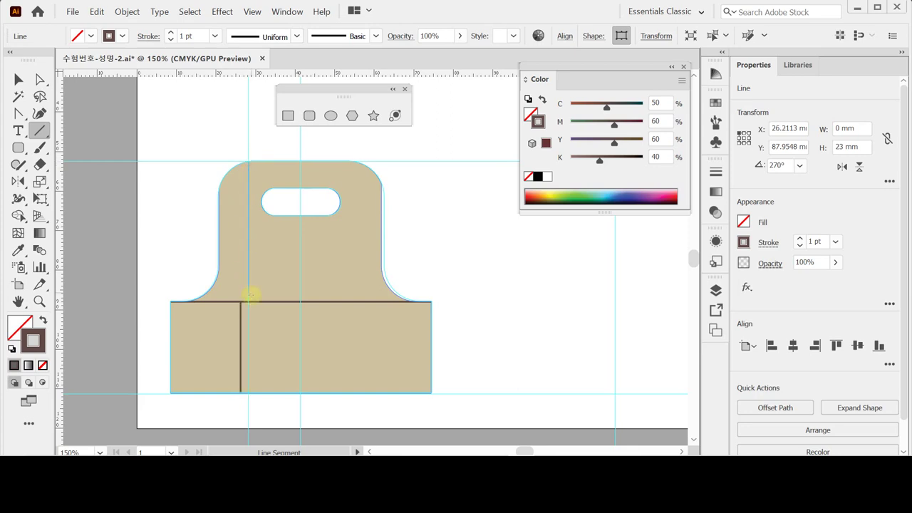
Draw a vertical line about 35 mm long on the left guide from the horizontal line to the apron's top, with an 8 pt dashed stroke.
key("ctrl+shift+a")
left_click_drag(249, 303, 248, 161)
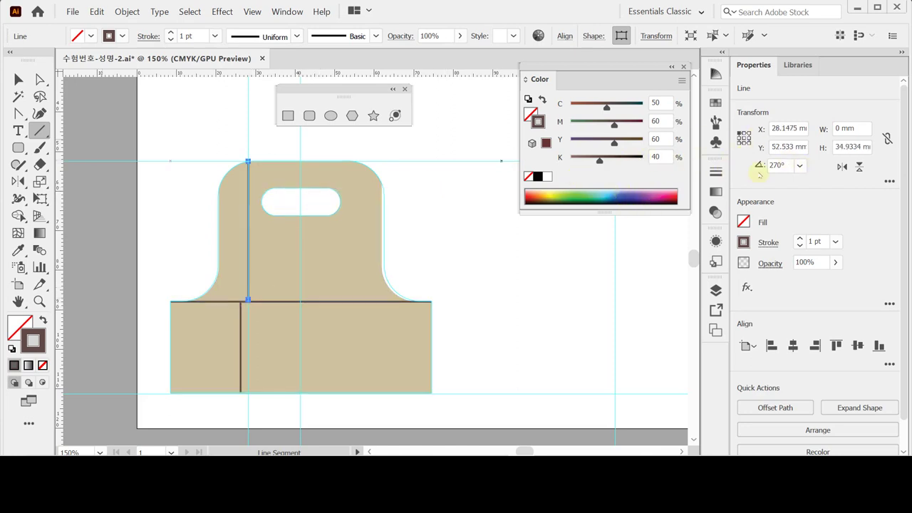
left_click(762, 242)
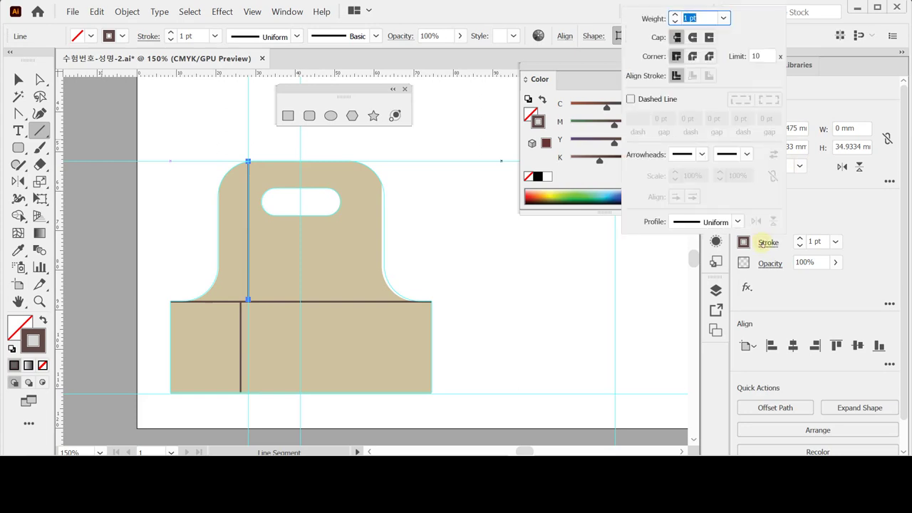
left_click(675, 56)
left_click(630, 99)
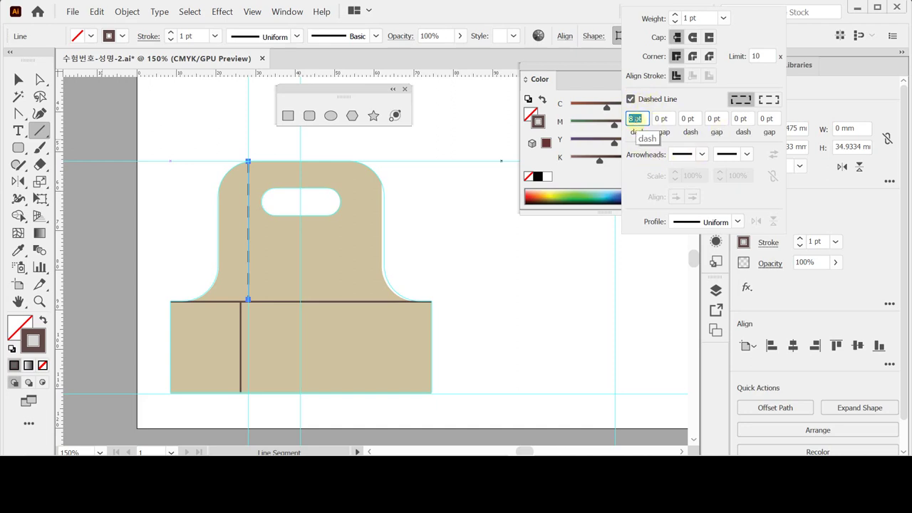
key("Return")
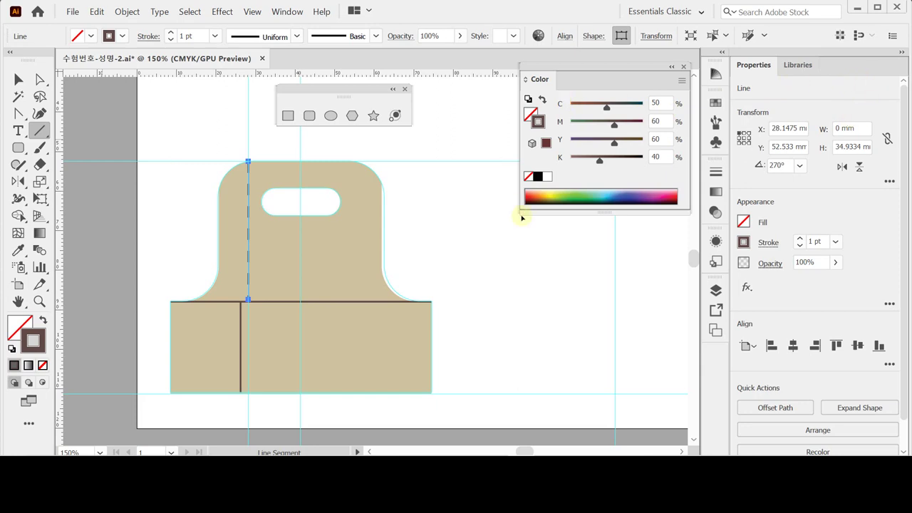
left_click(448, 222, "ctrl")
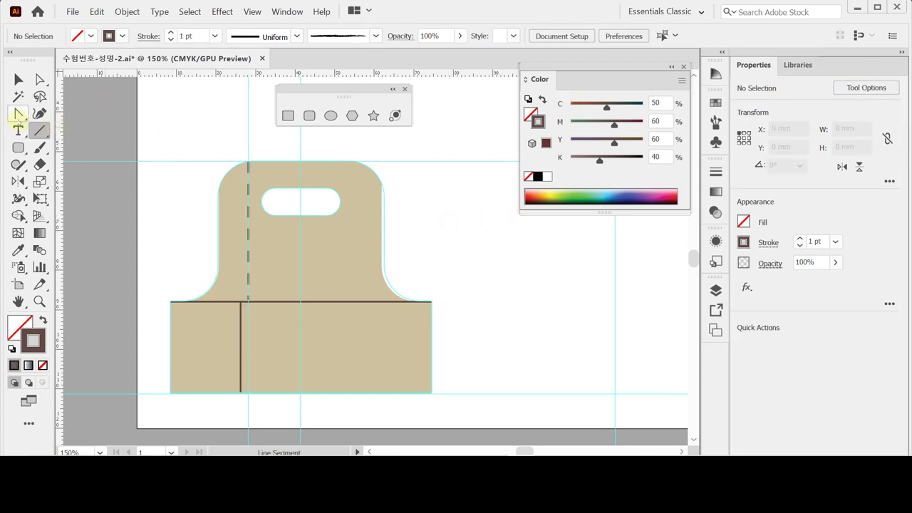
Draw a dashed vertical path about 31 mm long on the apron's right side with the Pen tool, curving its lower end into the horizontal seam.
left_click(18, 114)
left_click(71, 114)
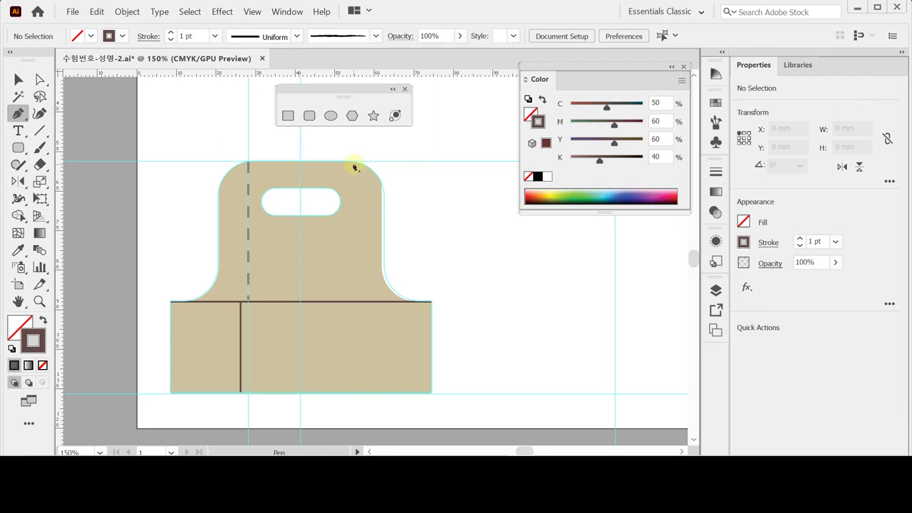
left_click(352, 165)
left_click(359, 292, "shift")
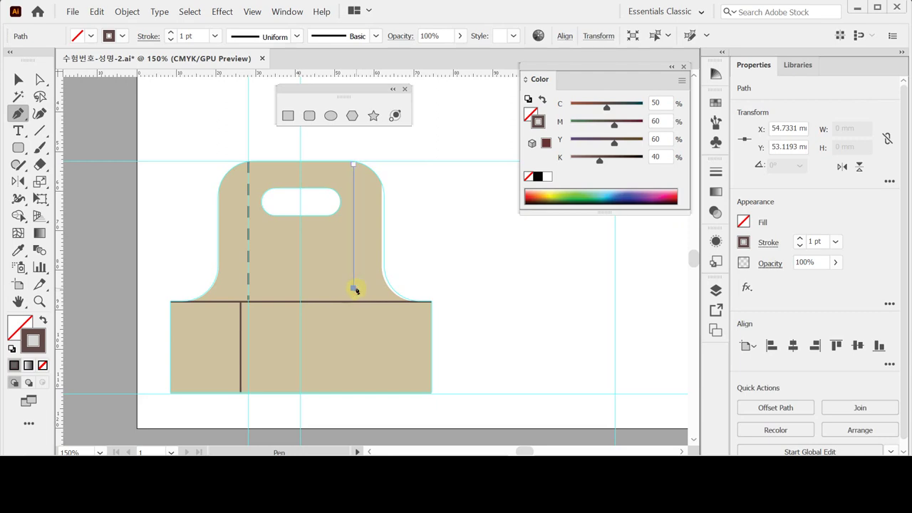
key("Escape")
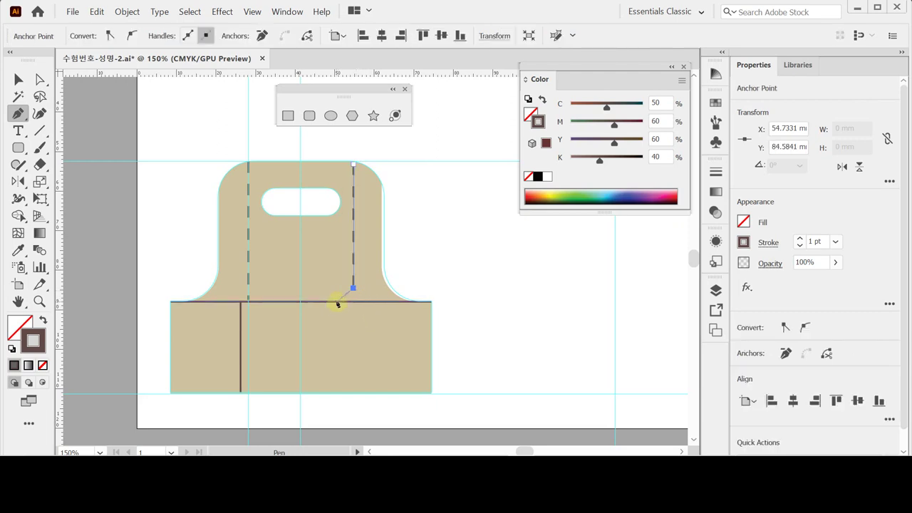
left_click_drag(337, 303, 325, 304)
left_click(458, 274, "ctrl")
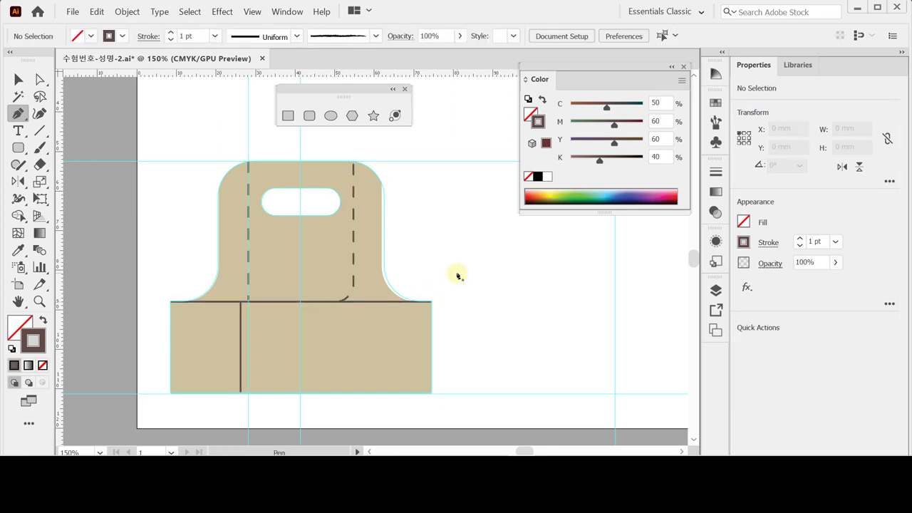
Draw a dashed diagonal line about 12.6 mm wide and 7.3 mm high from the horizontal seam to the vertical seam, with 0.5 pt weight and shorter dashes.
left_click(39, 130)
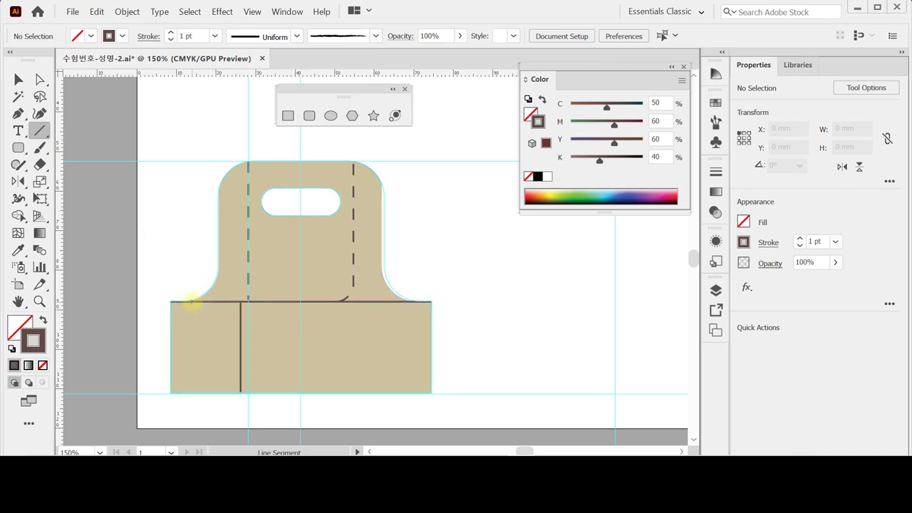
left_click_drag(191, 302, 240, 331)
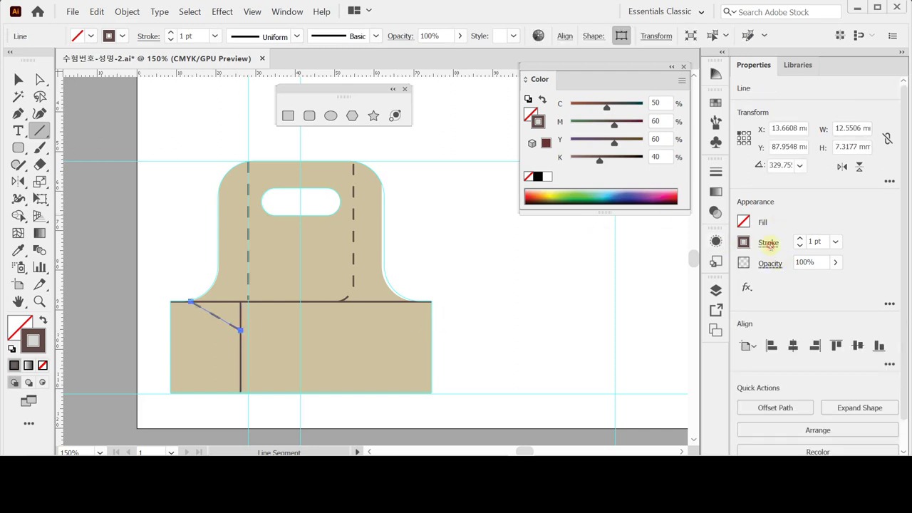
left_click(768, 243)
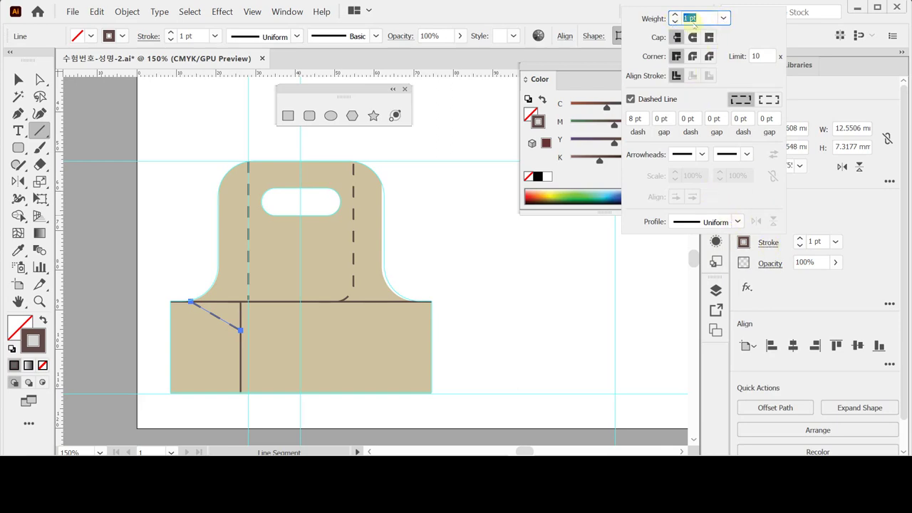
type("0.5")
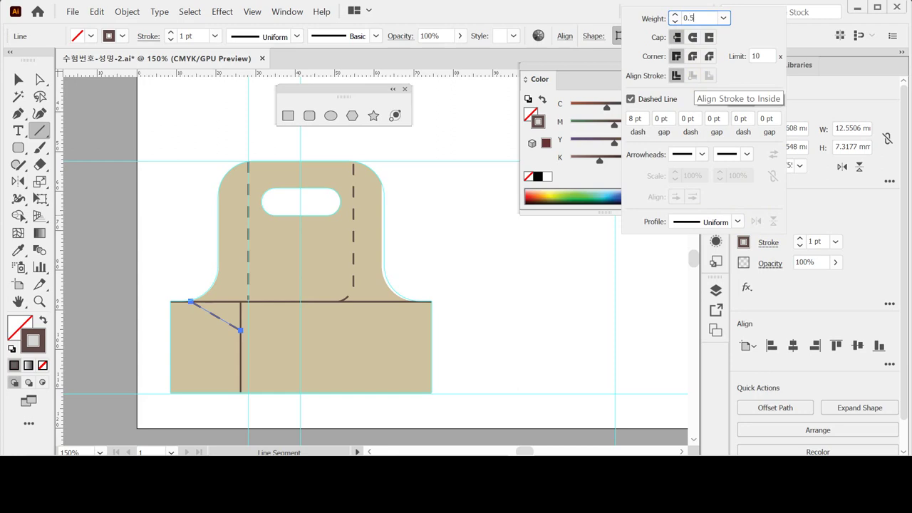
key("Return")
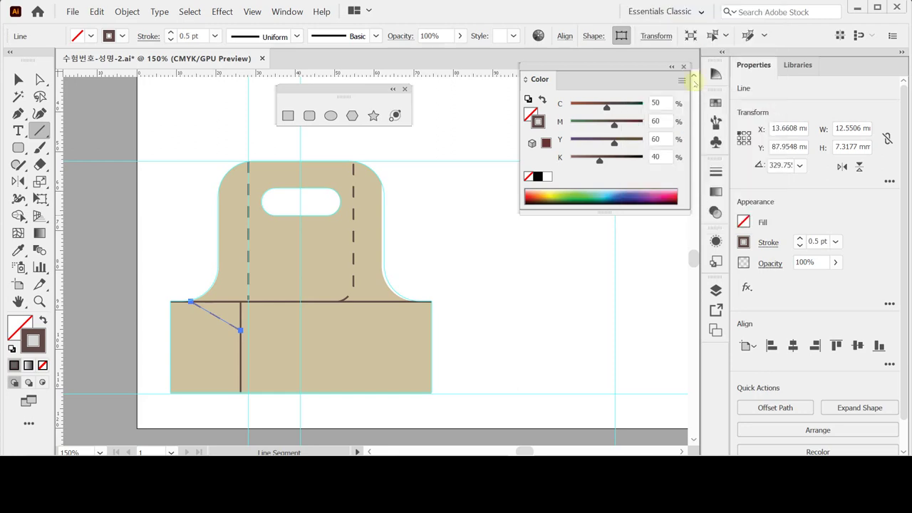
left_click(769, 243)
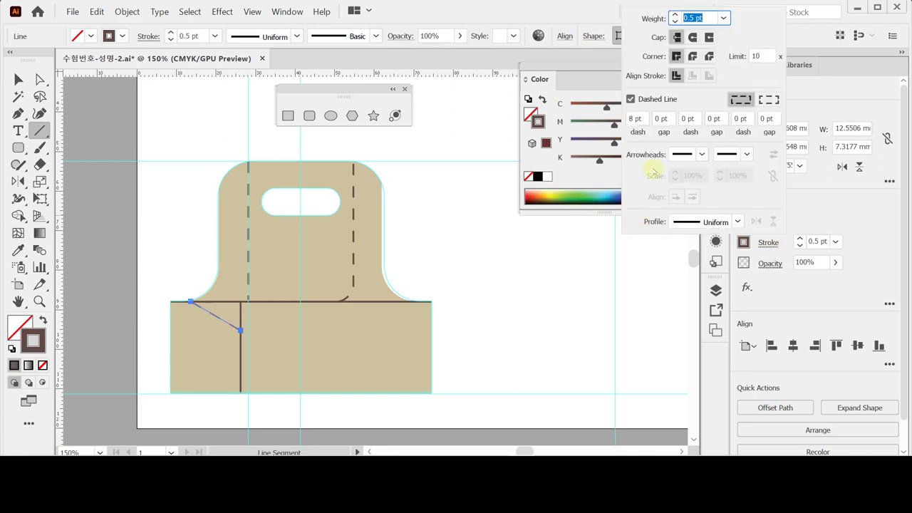
left_click(637, 118)
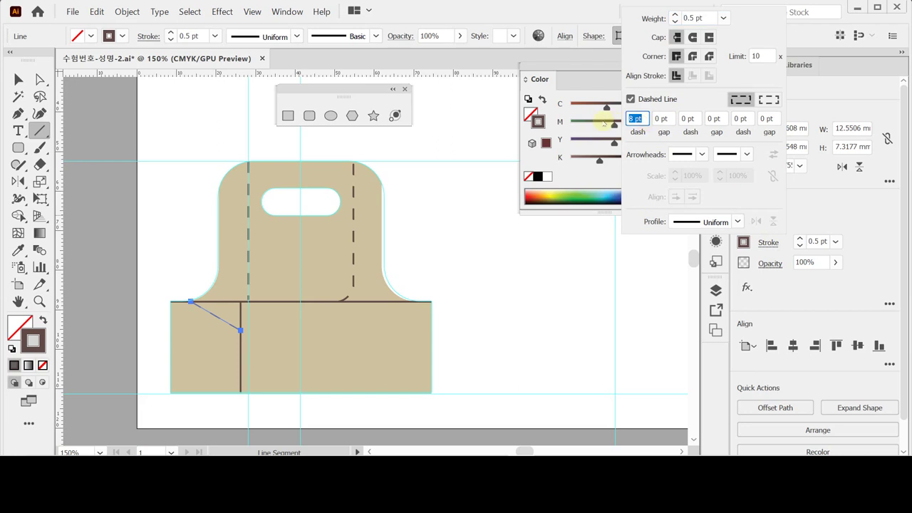
left_click(606, 123)
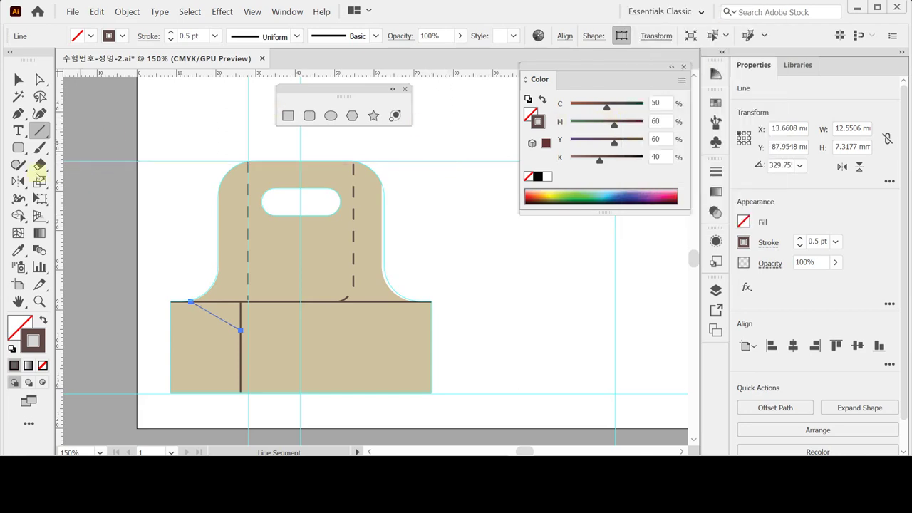
Reflect a copy of the dashed diagonal line across the vertical seam about its lower end, forming a V-shaped stitch.
left_click(18, 181)
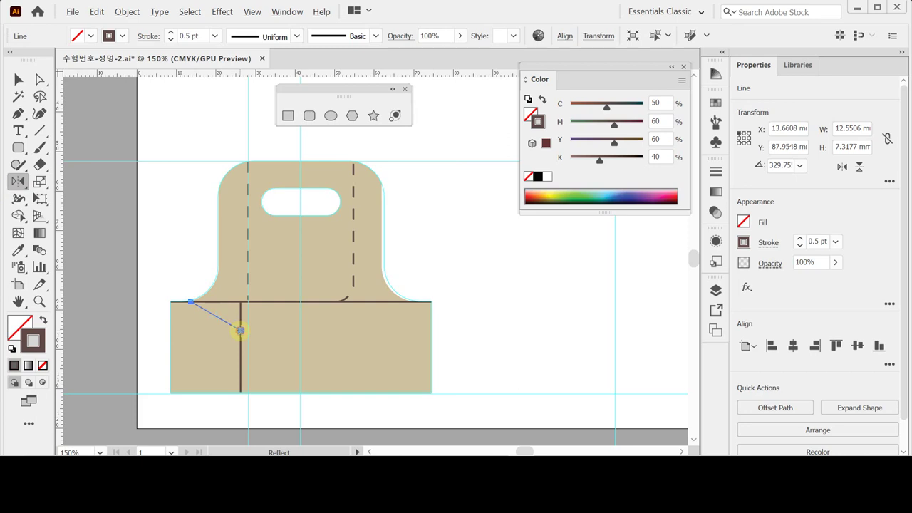
left_click(240, 330, "alt")
left_click(575, 298)
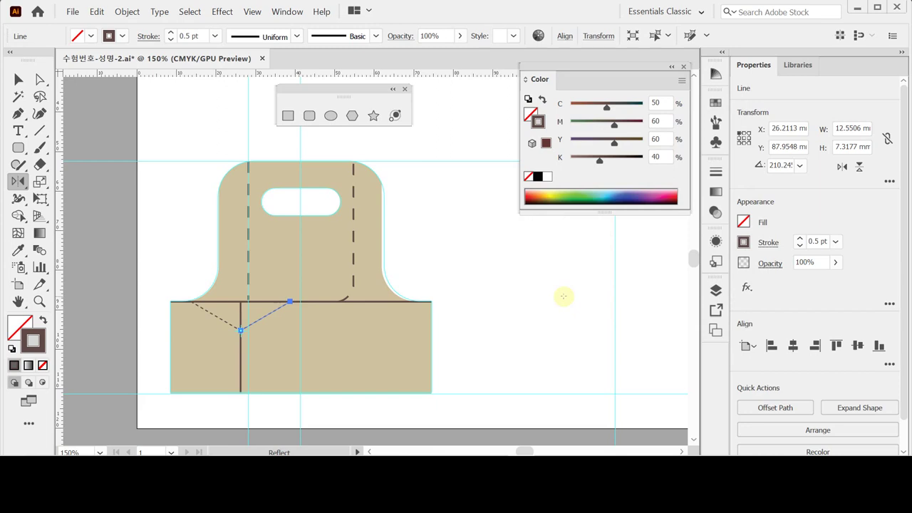
key("ctrl+shift+a")
Draw a circle about 15.6 mm in diameter on the centre guide below the handle hole, filled C 80, M 100, Y 0, K 20 without stroke.
key("l")
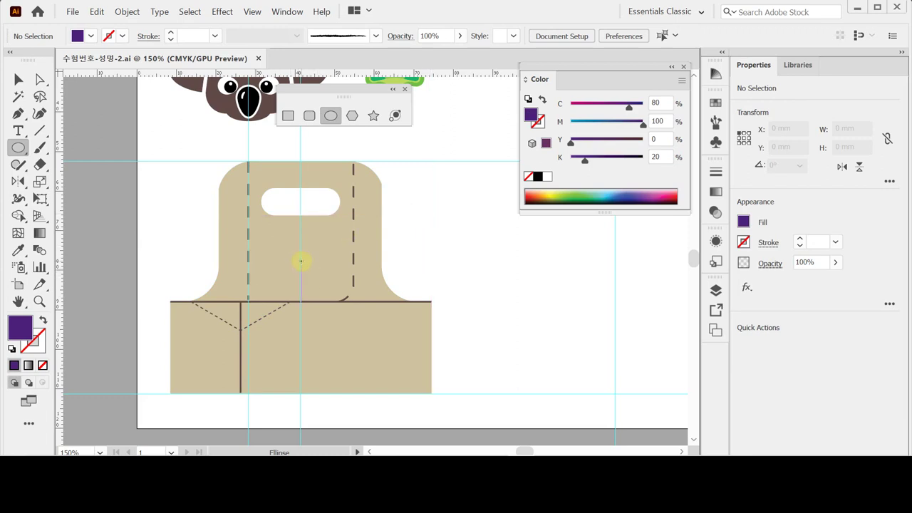
left_click_drag(300, 263, 329, 291)
left_click_drag(329, 291, 330, 291)
left_click_drag(330, 291, 330, 291)
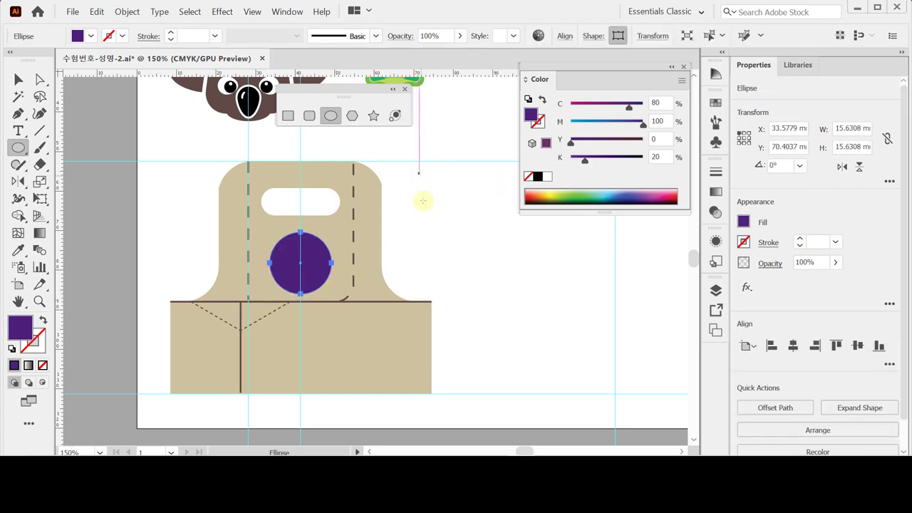
Duplicate the entire green flower pattern and place the copy over the purple circle on the apron.
scroll(446, 225, "up", 3)
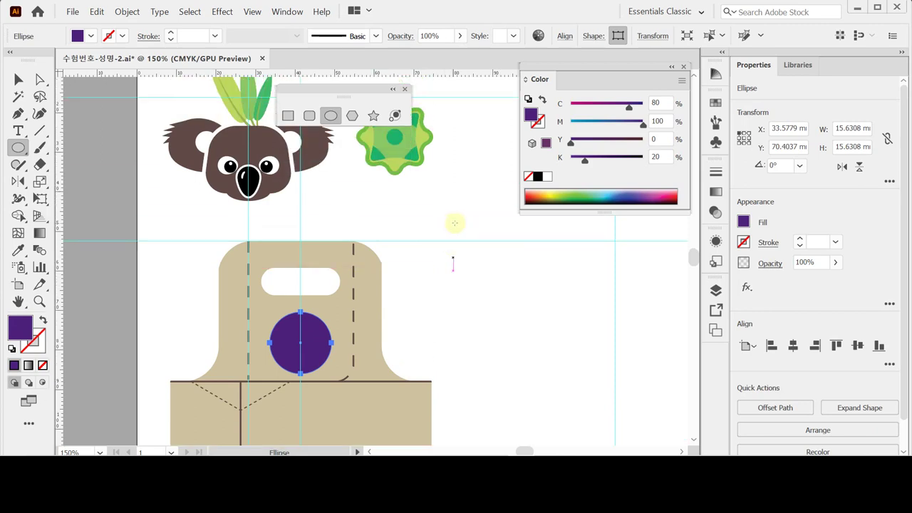
scroll(454, 222, "up", 2)
key("ctrl")
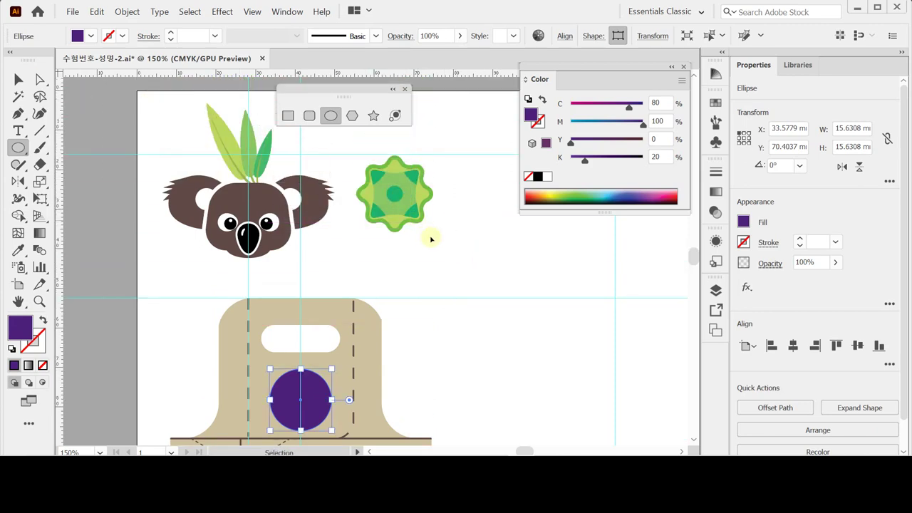
left_click(489, 242)
left_click_drag(451, 150, 360, 246)
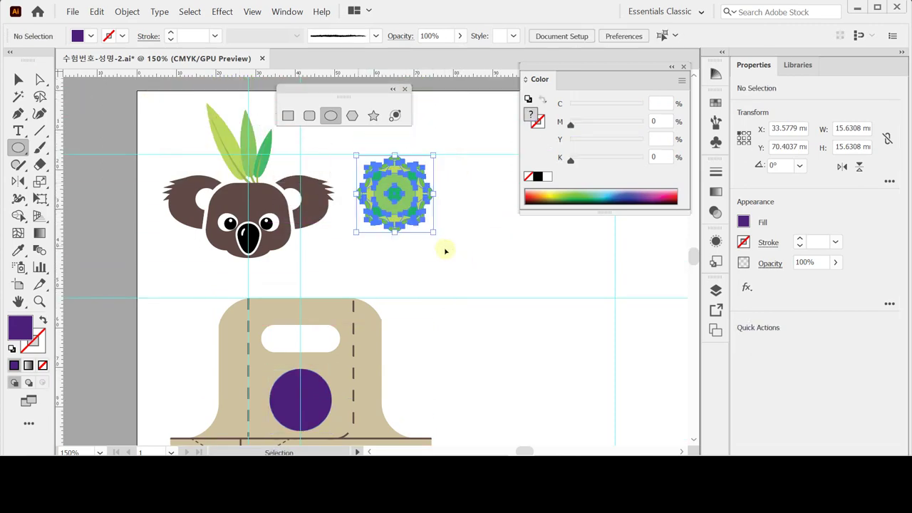
key("ctrl")
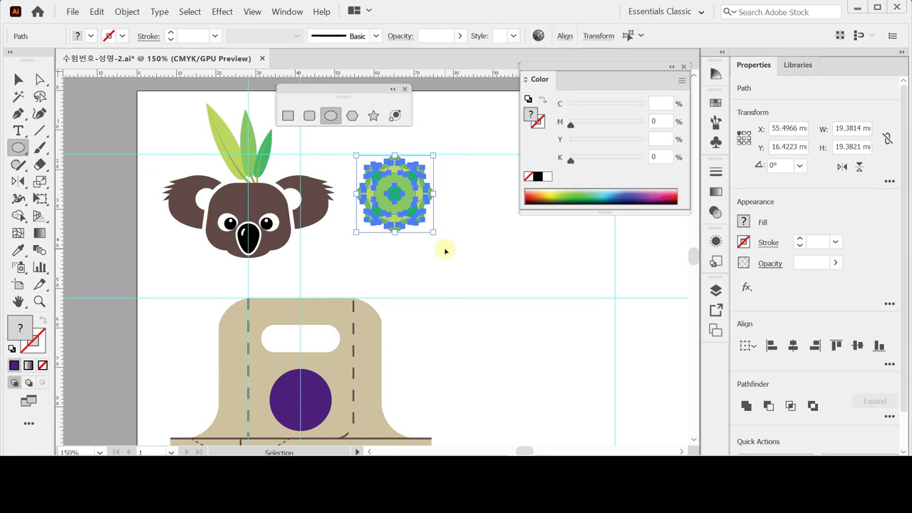
key("ctrl+x")
key("ctrl+v")
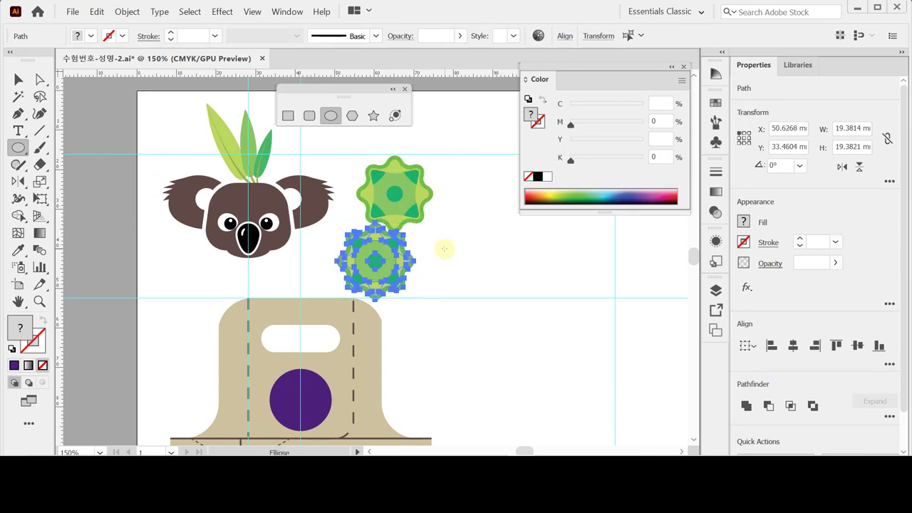
left_click_drag(426, 278, 343, 289)
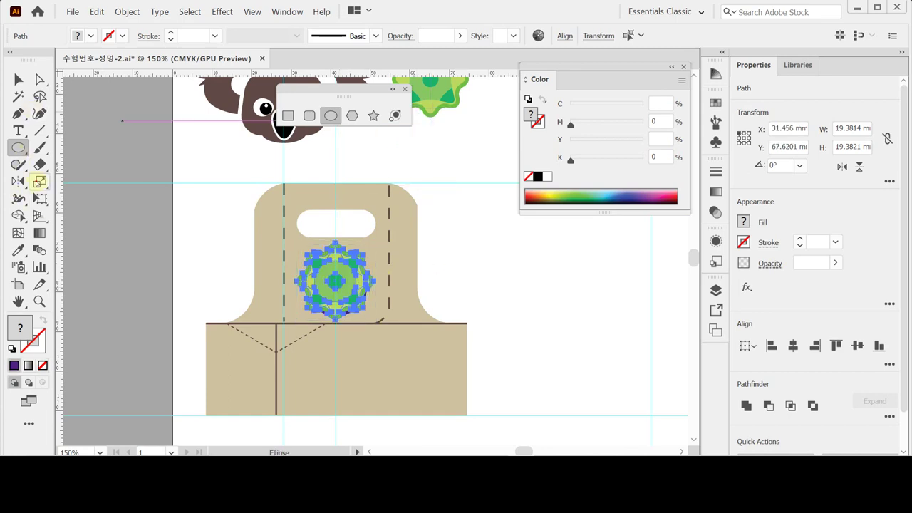
Scale the flower copy on the apron uniformly to 50%.
double_click(40, 181)
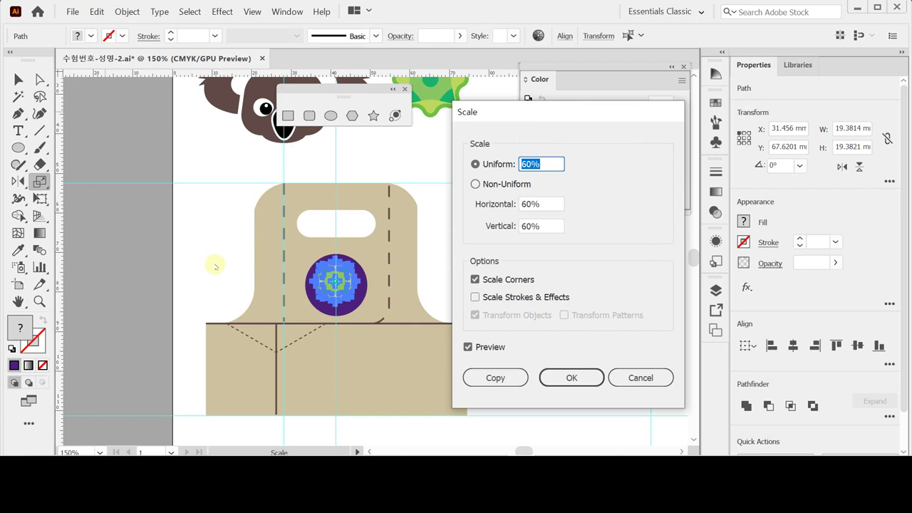
type("50")
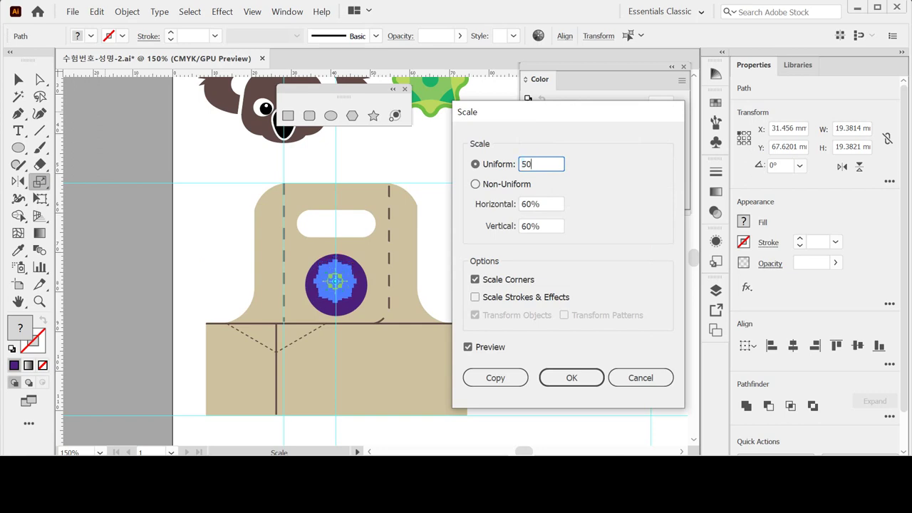
key("Return")
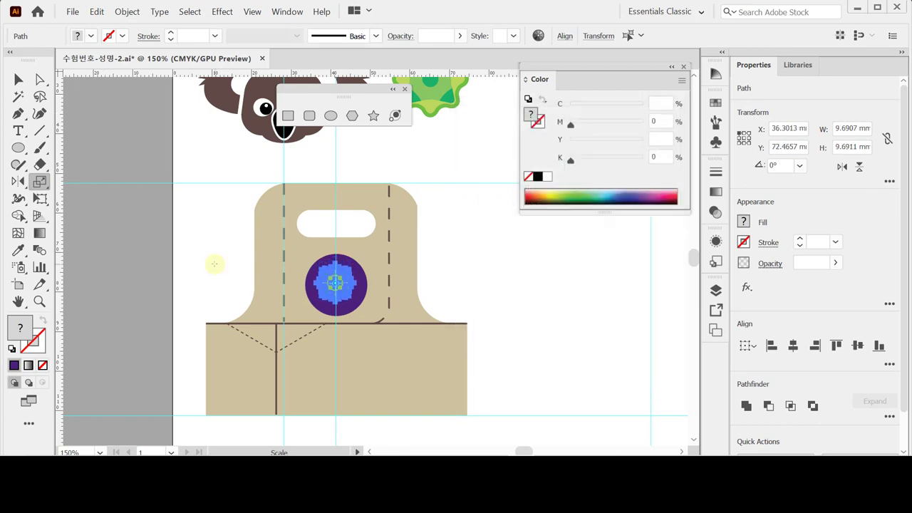
Nudge the reduced flower into the centre of the purple circle.
key("Down")
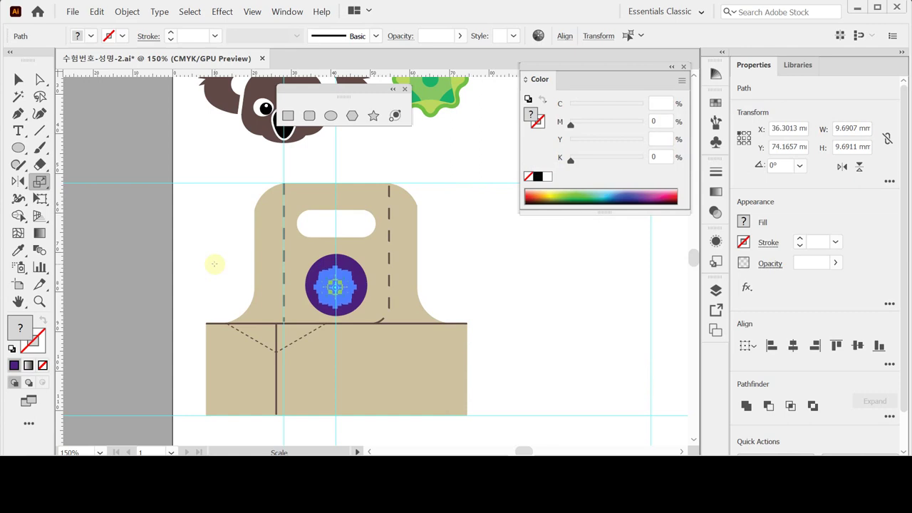
key("Up")
key("ctrl")
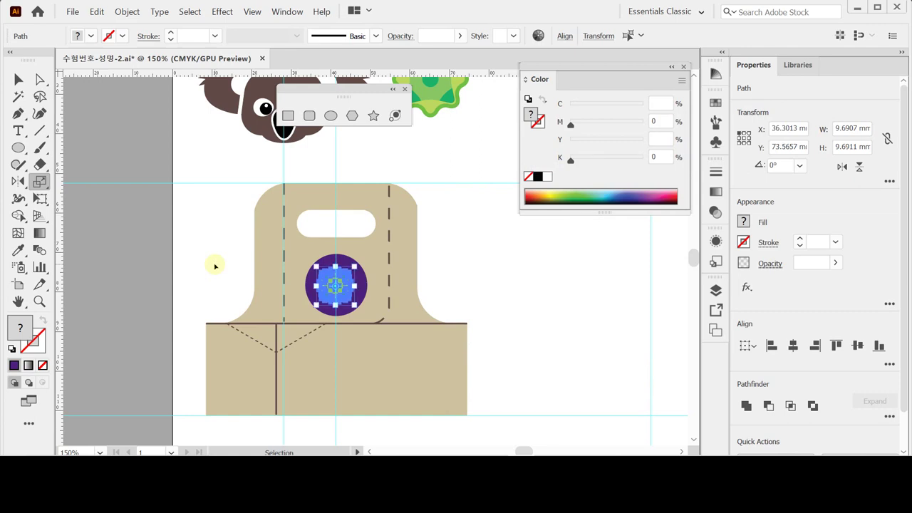
key("Up")
key("Up")
key("Up")
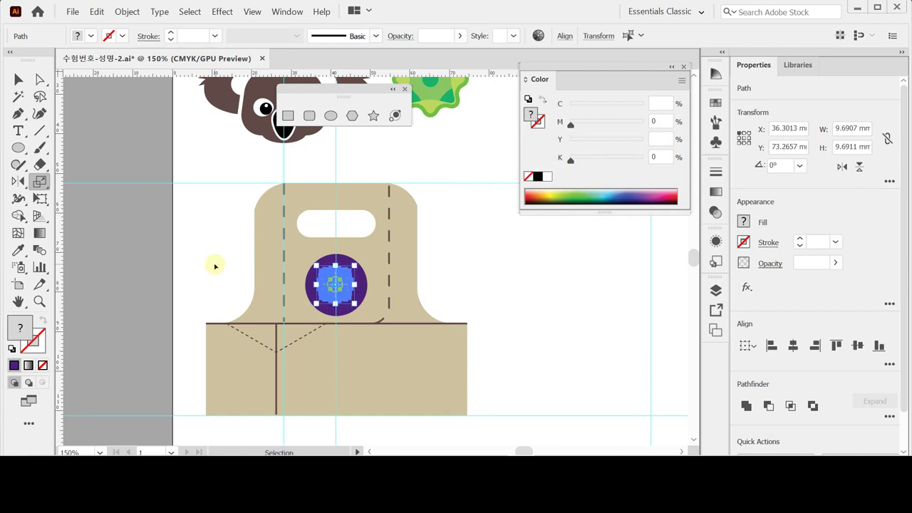
key("Right")
key("Down")
key("Right")
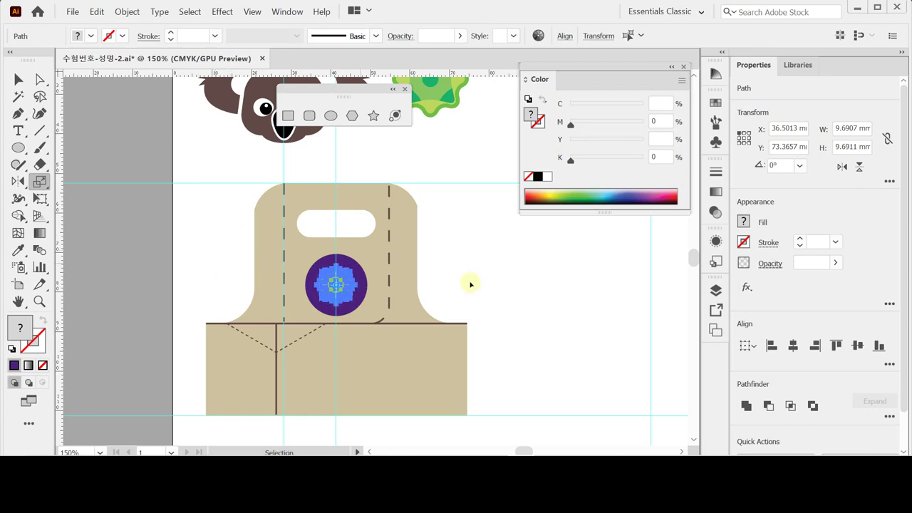
Shrink the purple circle about its centre to about 13.7 mm in diameter.
left_click(476, 282, "ctrl")
left_click(365, 281, "ctrl")
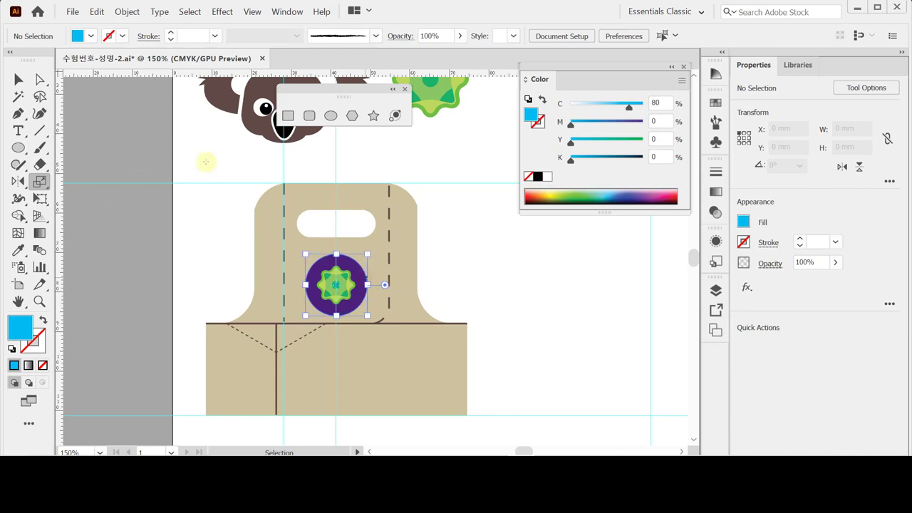
mouse_move(208, 239)
left_mouse_down()
mouse_move(219, 243)
mouse_move(190, 226)
mouse_move(199, 229)
left_mouse_up()
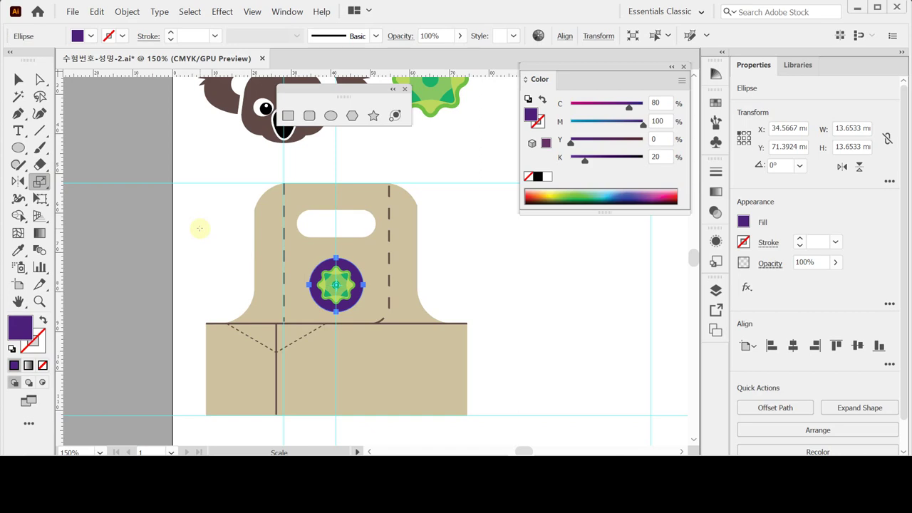
Create a 66 mm wide and 13 mm high purple rectangle over the lower part of the apron's bottom panel.
key("ctrl+space")
left_click(358, 369)
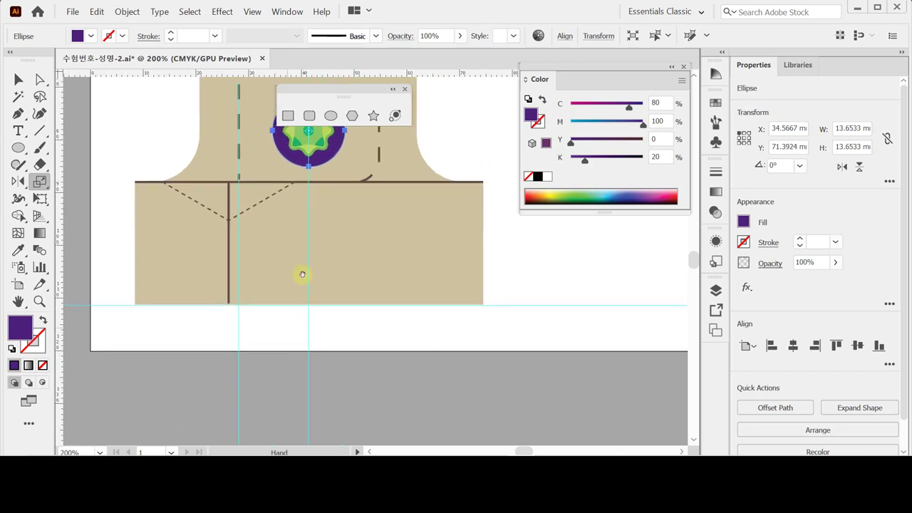
left_click(17, 148)
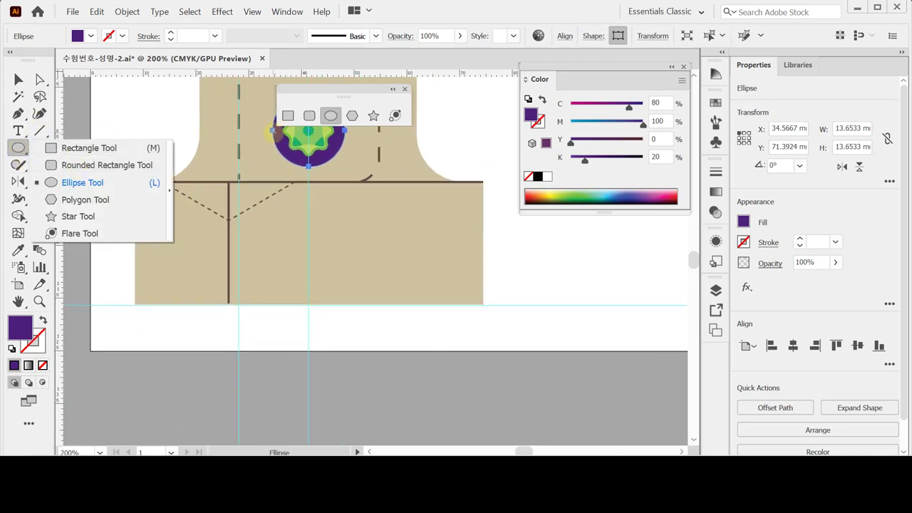
left_click(286, 116)
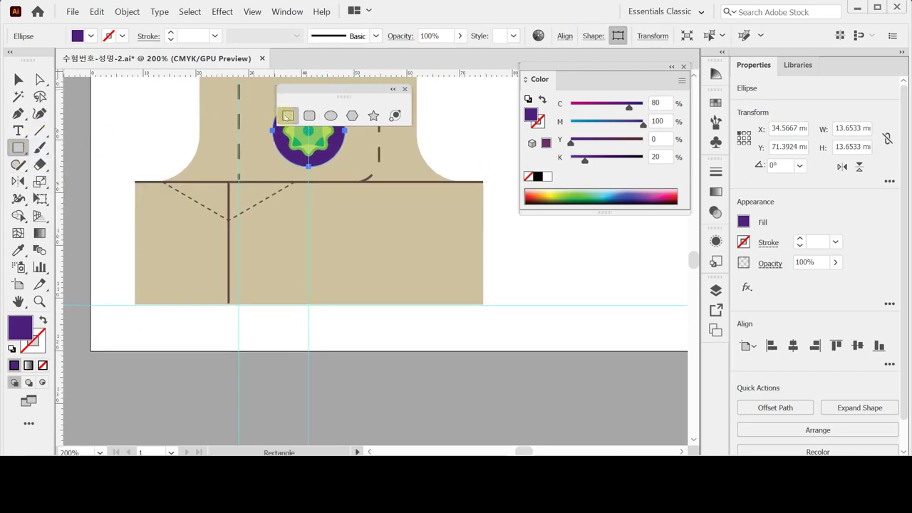
left_click(135, 242)
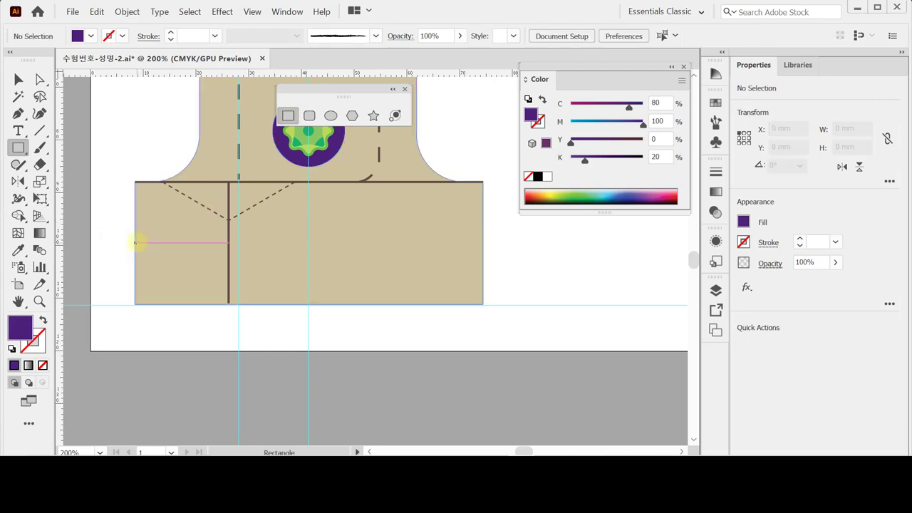
left_click(138, 235)
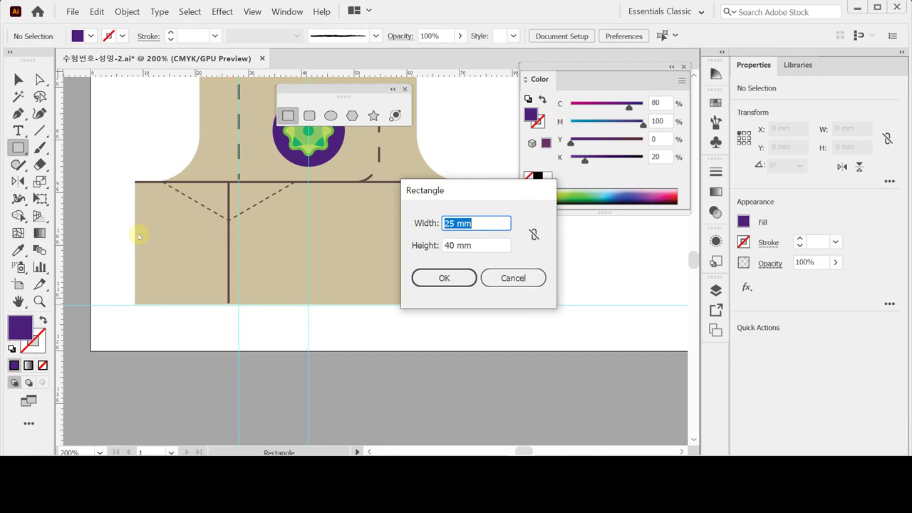
type("66")
key("Tab")
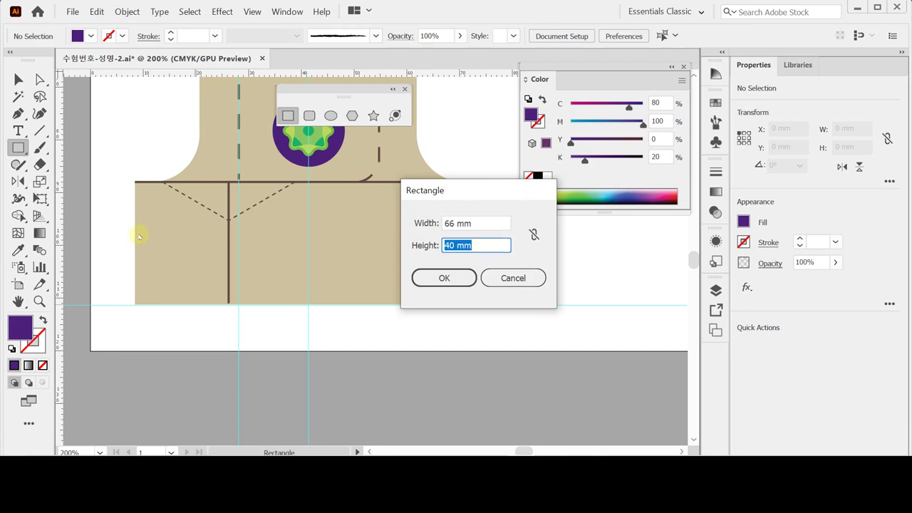
type("13")
key("Return")
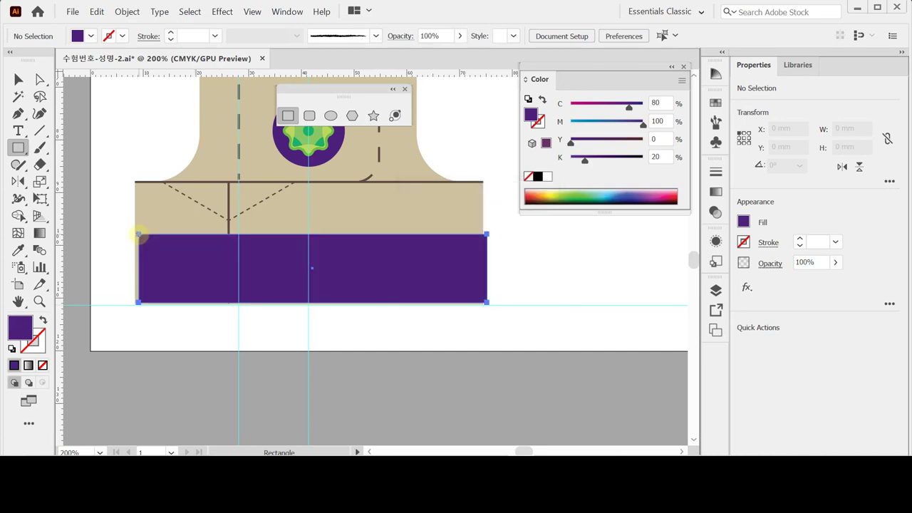
Nudge the new rectangle until it lines up with the side and bottom edges of the apron's lower panel.
key("Left")
key("Left")
key("Left")
key("Left")
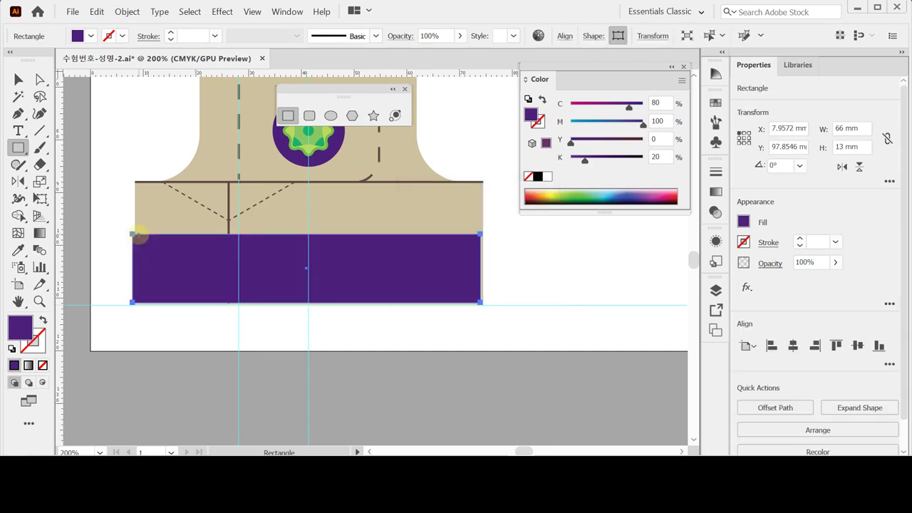
key("Down")
key("Right")
key("Right")
key("Right")
key("Down")
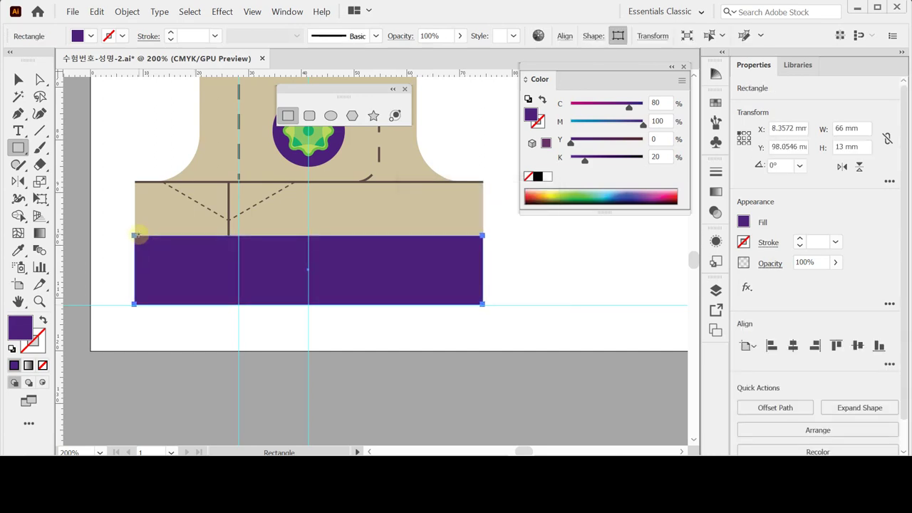
key("Right")
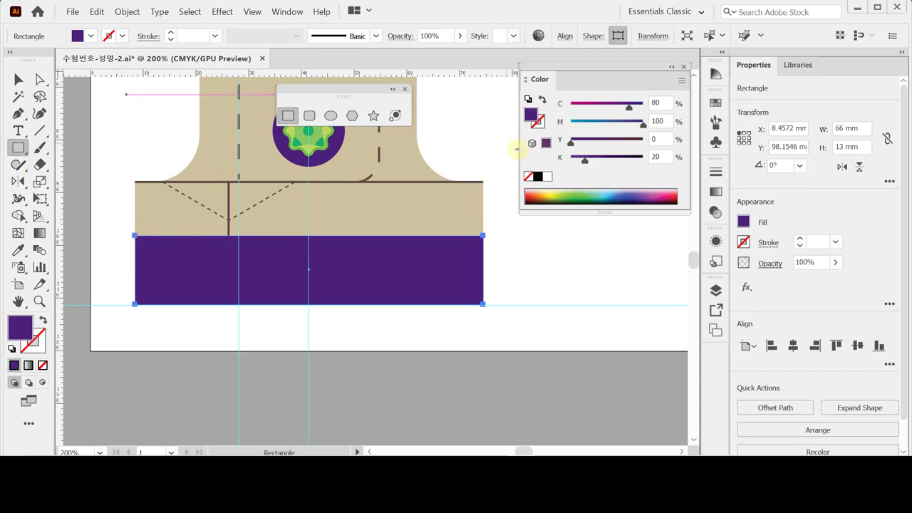
Fill the rectangle with the last green flower pattern swatch.
left_click(526, 79)
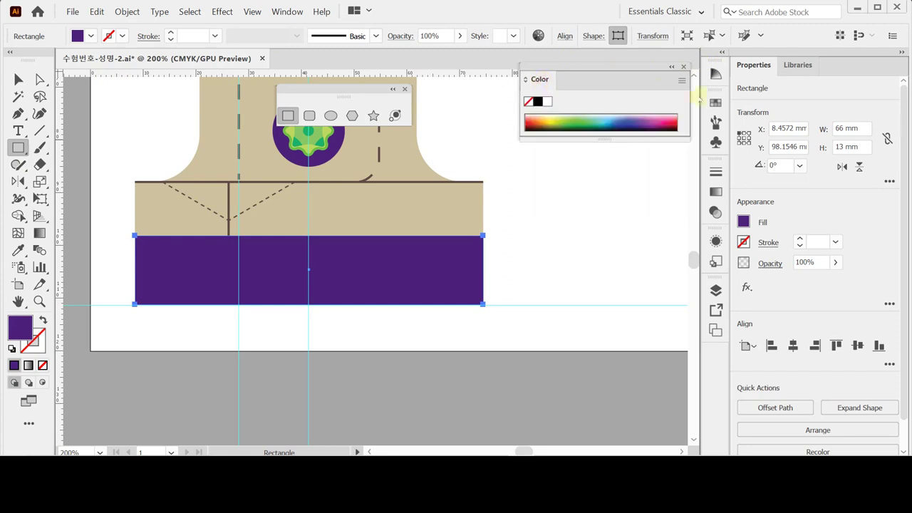
left_click(716, 103)
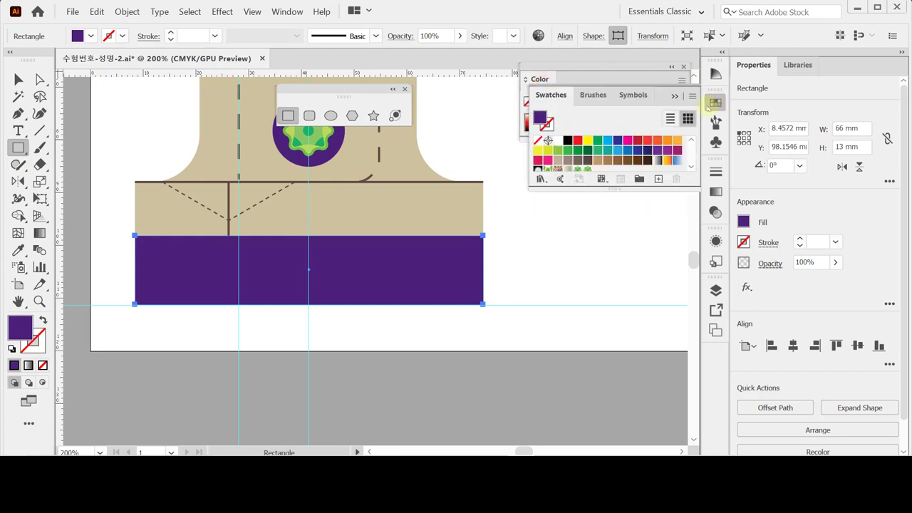
left_click(692, 167)
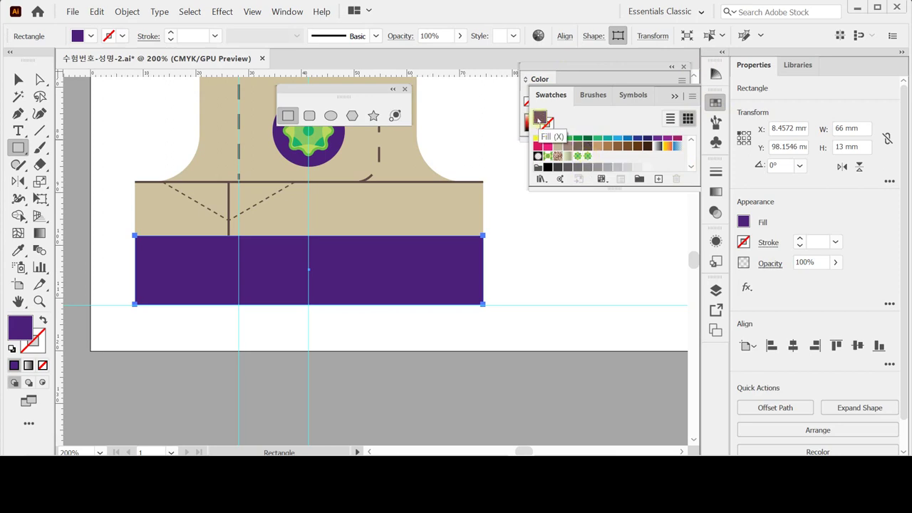
left_click(587, 155)
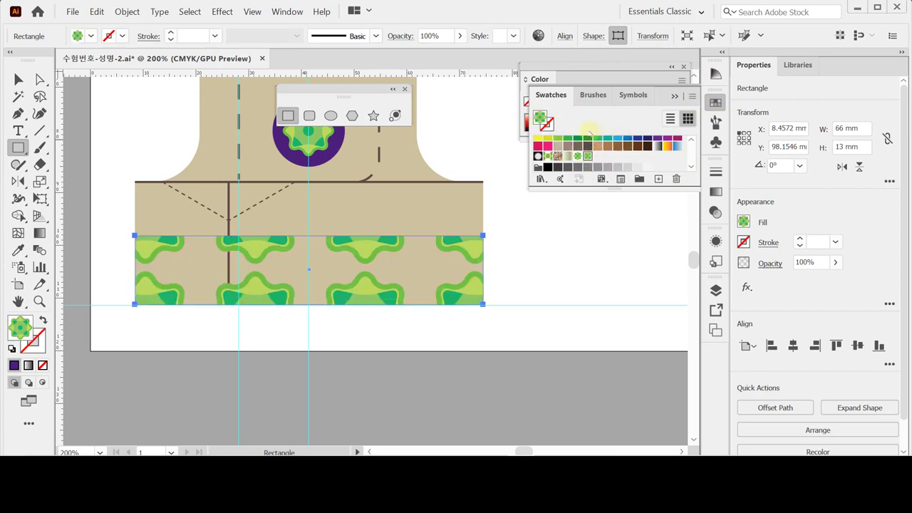
left_click(716, 103)
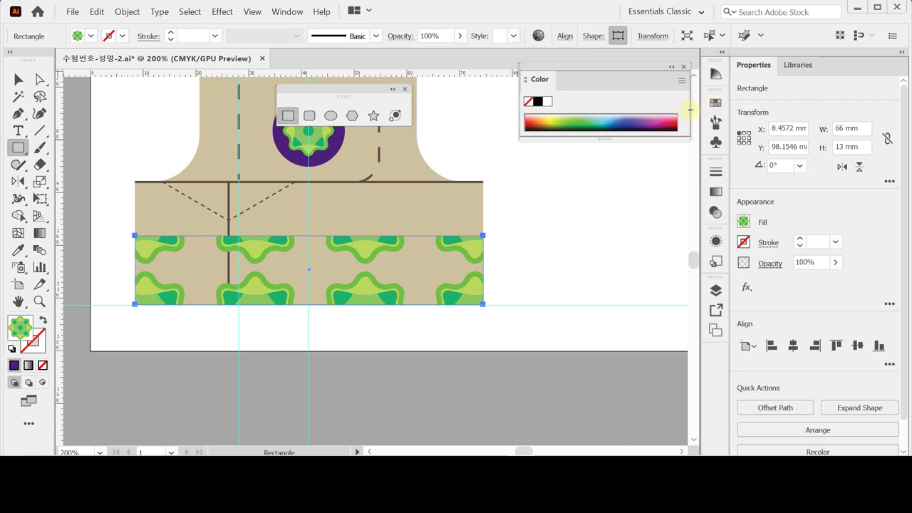
Scale only the rectangle's fill pattern uniformly to 20%, with Transform Objects off and Transform Patterns on.
double_click(40, 181)
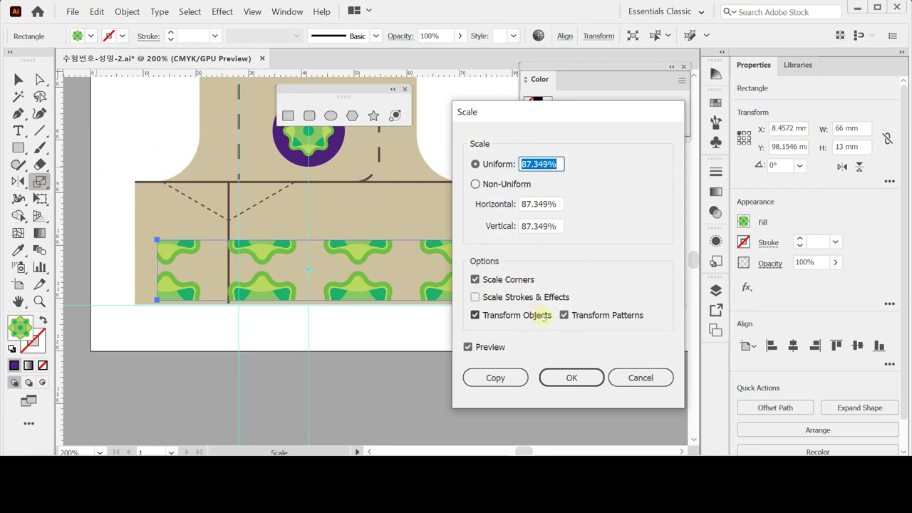
left_click(532, 315)
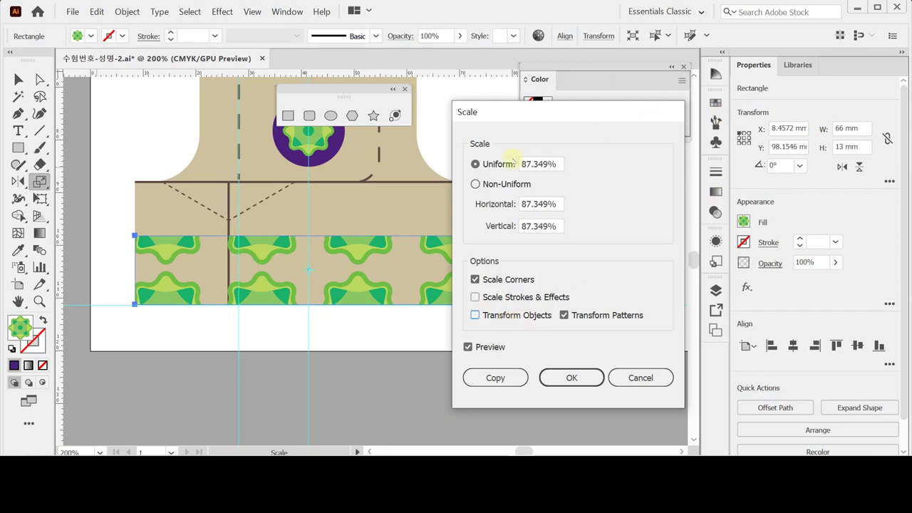
left_click(497, 165)
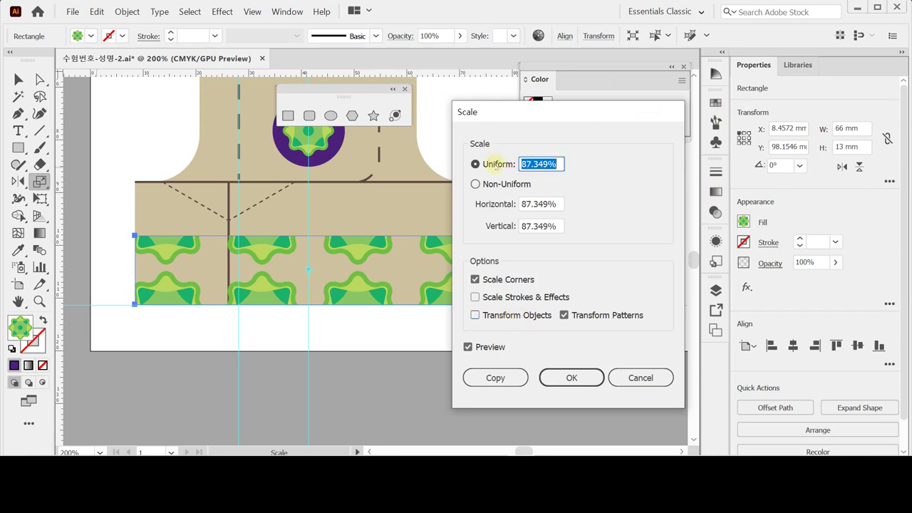
type("20")
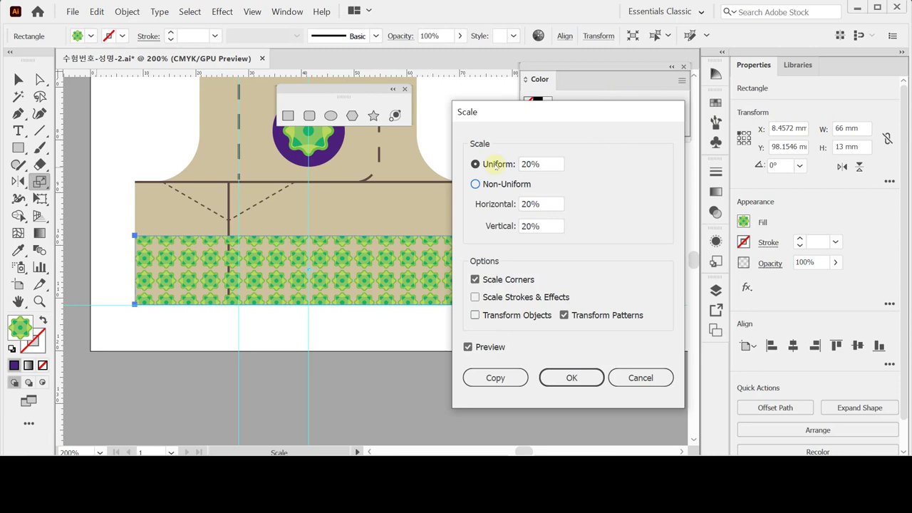
left_click(568, 381)
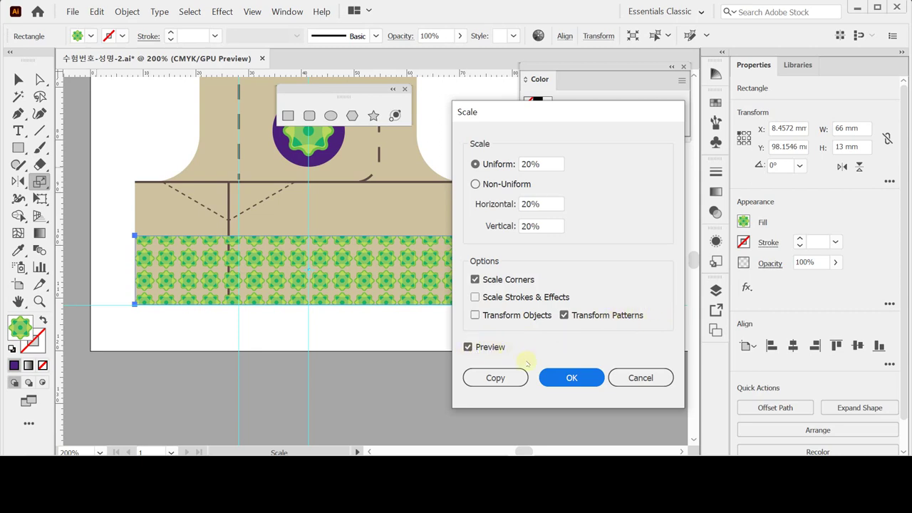
left_click(577, 377)
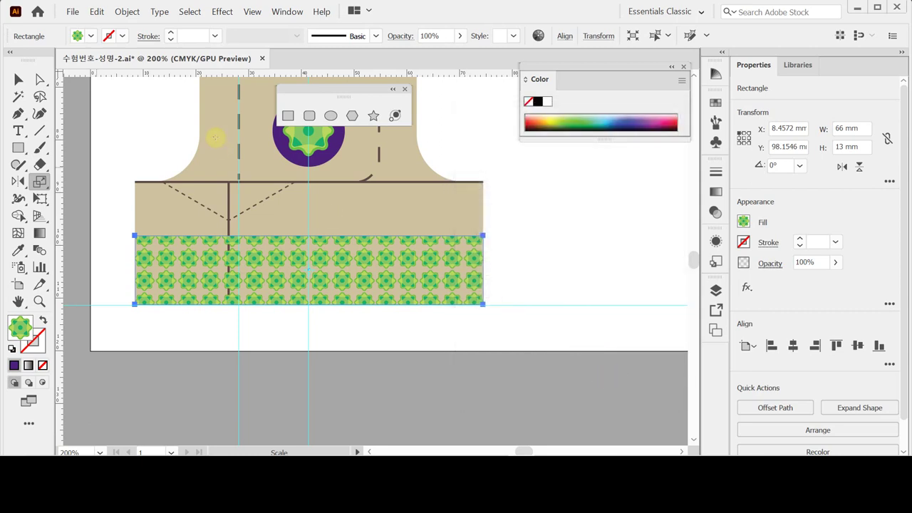
Set the patterned rectangle's opacity to 80%.
left_click(836, 263)
left_click(822, 263)
left_click(822, 263)
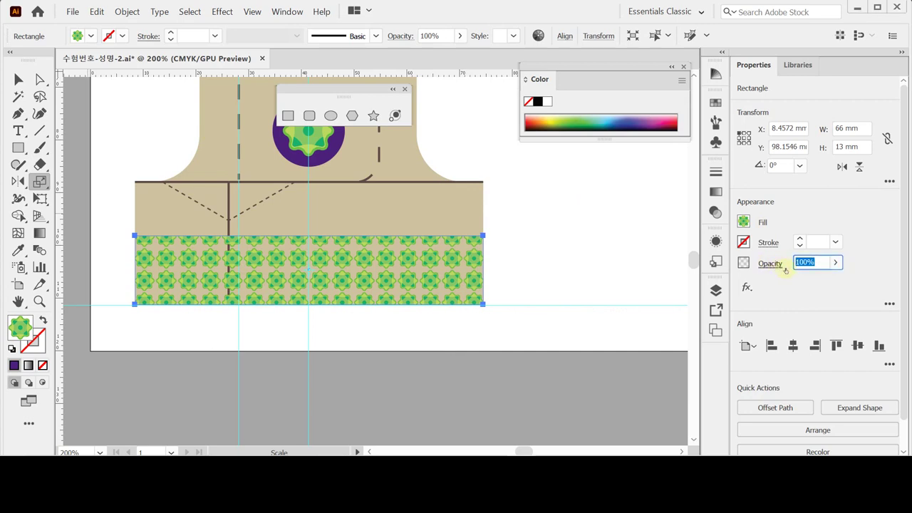
type("80")
key("Return")
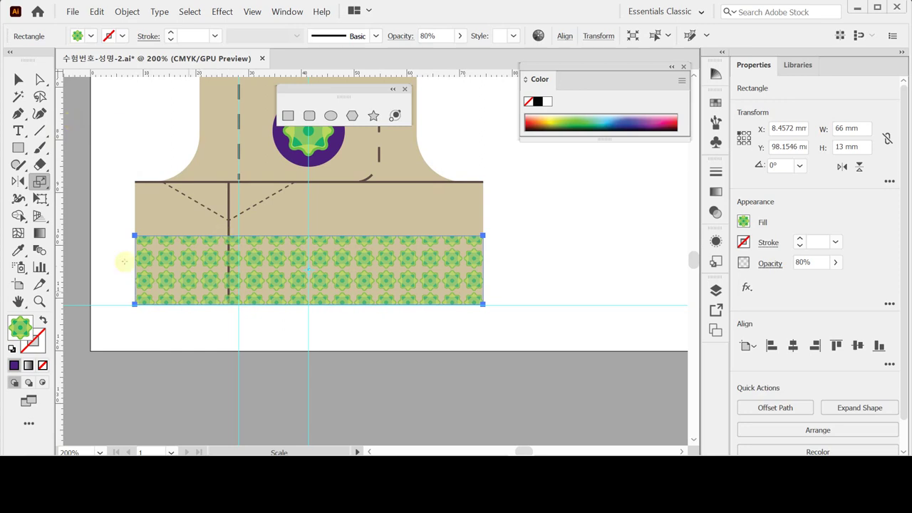
Open the Move settings for the patterned rectangle and place the dialog clear of the pattern.
key("v")
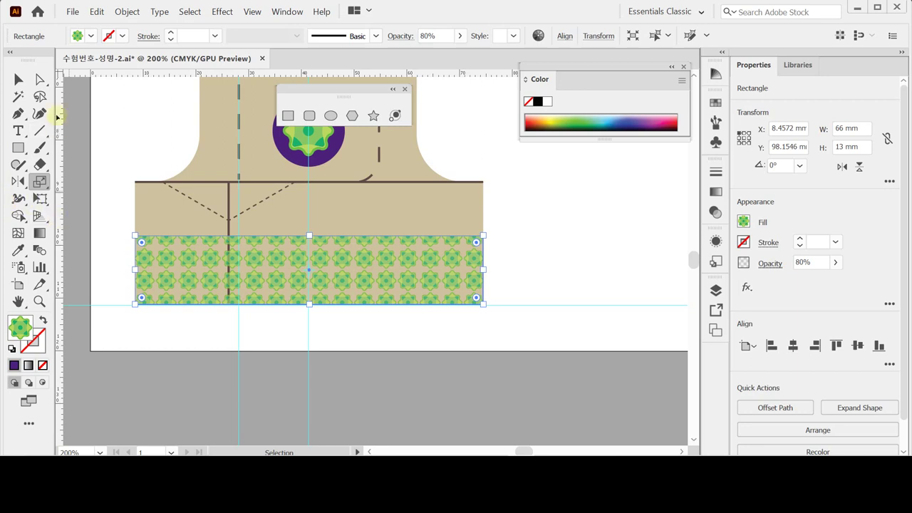
left_click(19, 81)
left_click(18, 80)
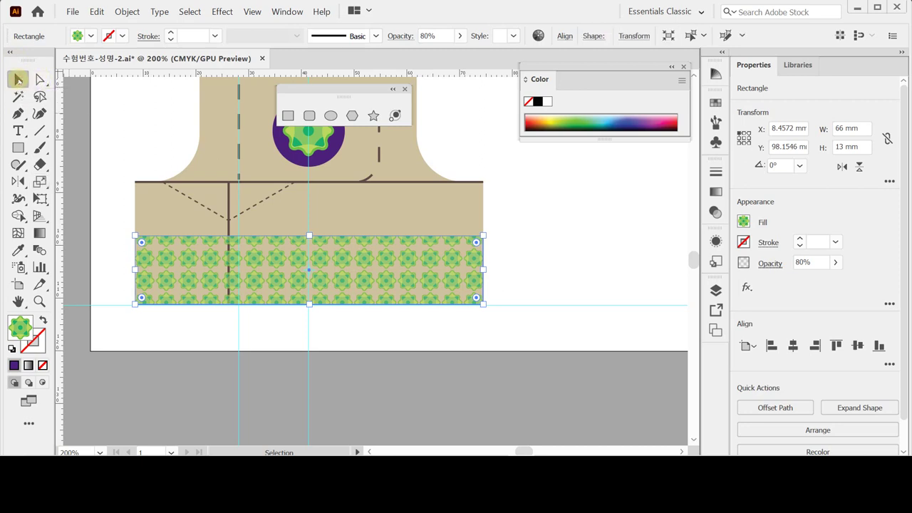
double_click(18, 80)
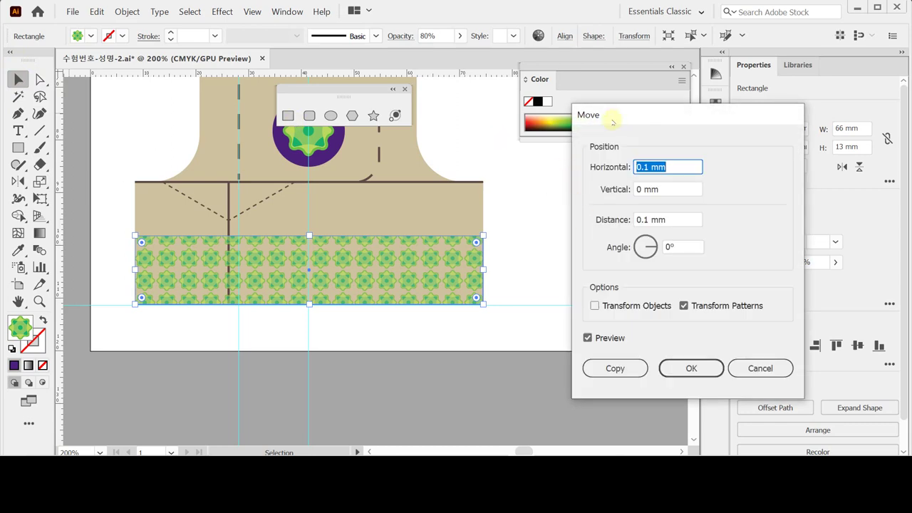
left_click_drag(612, 121, 553, 120)
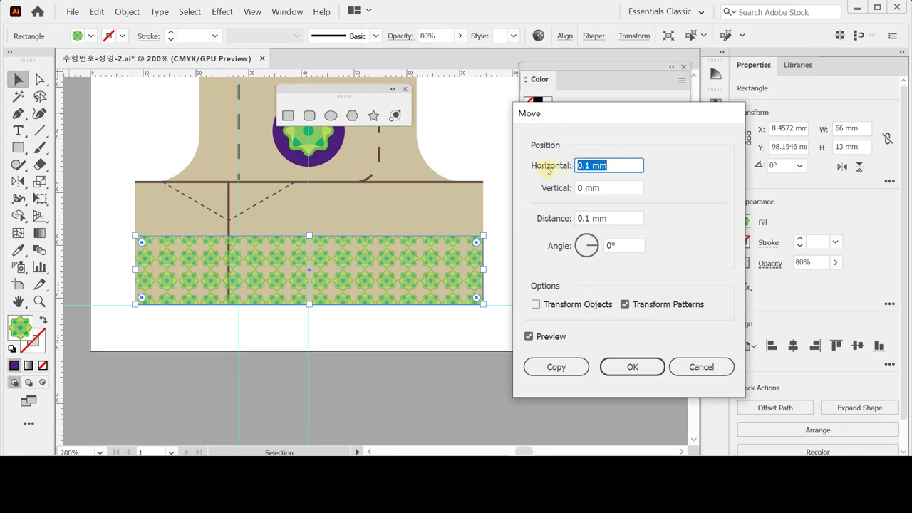
Try shifting the flower pattern horizontally inside the rectangle by 1 mm and 3 mm.
type("1")
key("Tab")
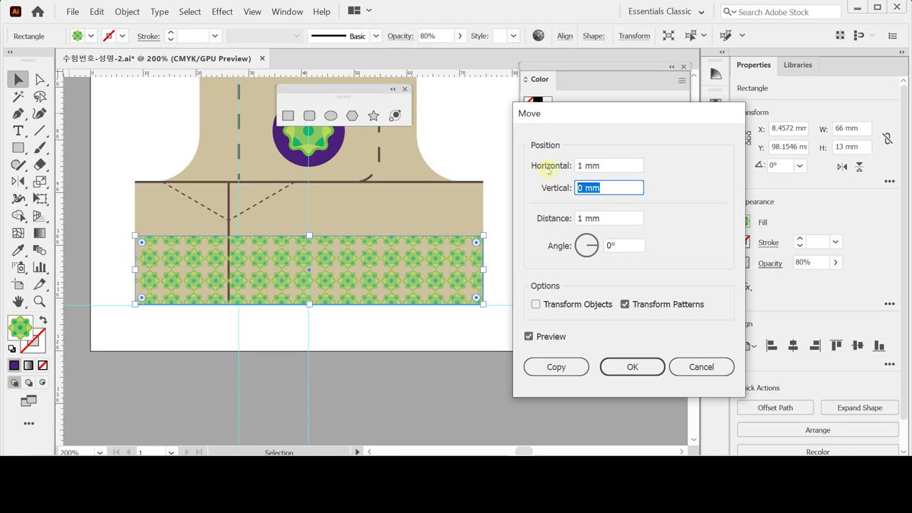
key("shift+Tab")
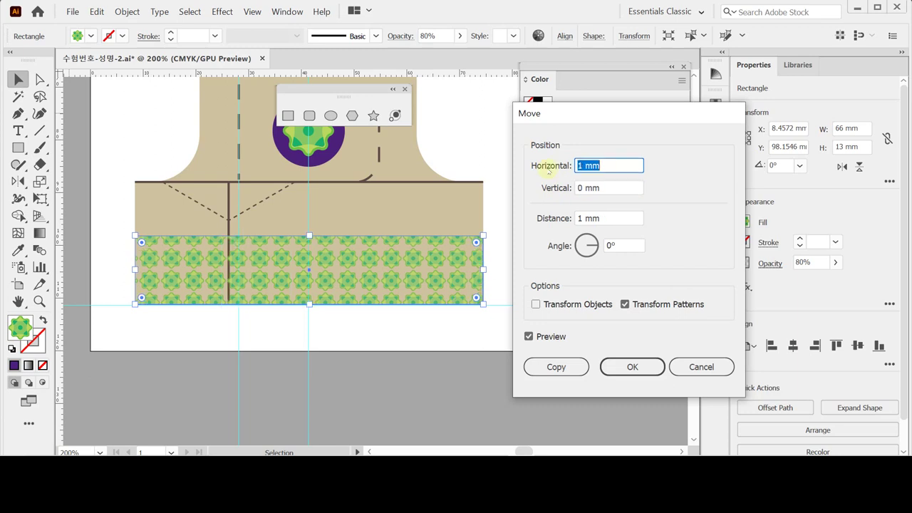
type("3")
key("Tab")
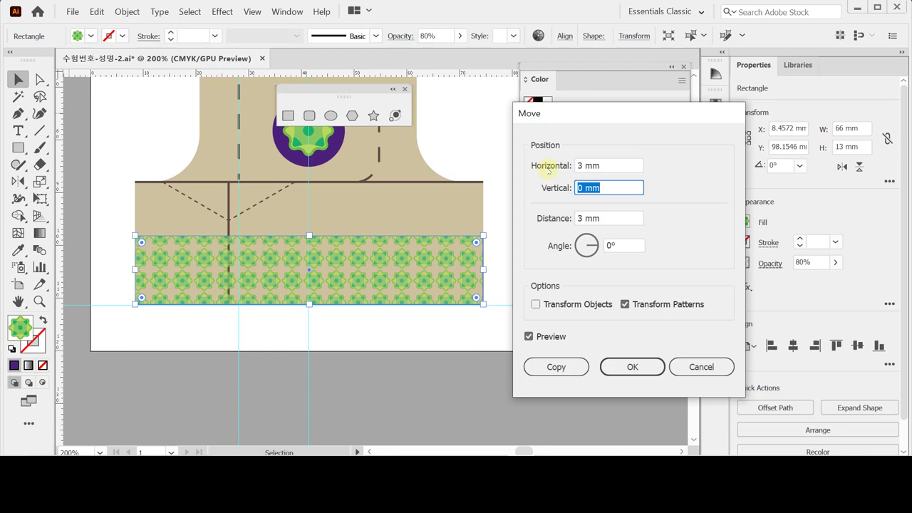
key("shift+Tab")
type("1")
key("Tab")
key("shift+Tab")
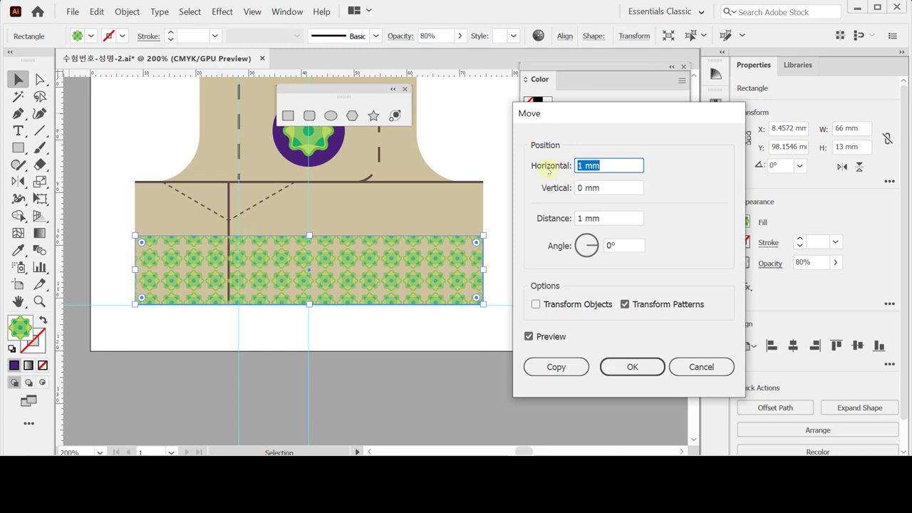
Try shifting the flower pattern vertically inside the rectangle by 1 mm and -2 mm, with no horizontal shift.
type("0")
key("Tab")
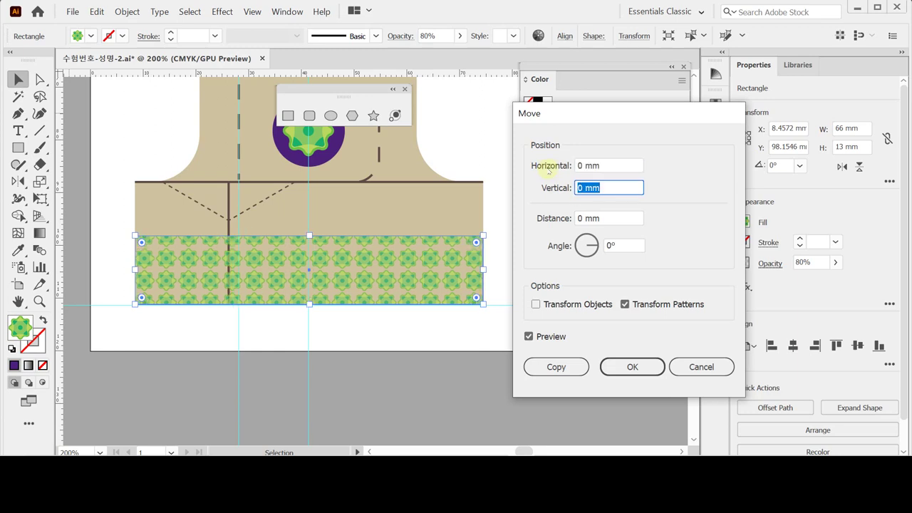
type("1")
key("Tab")
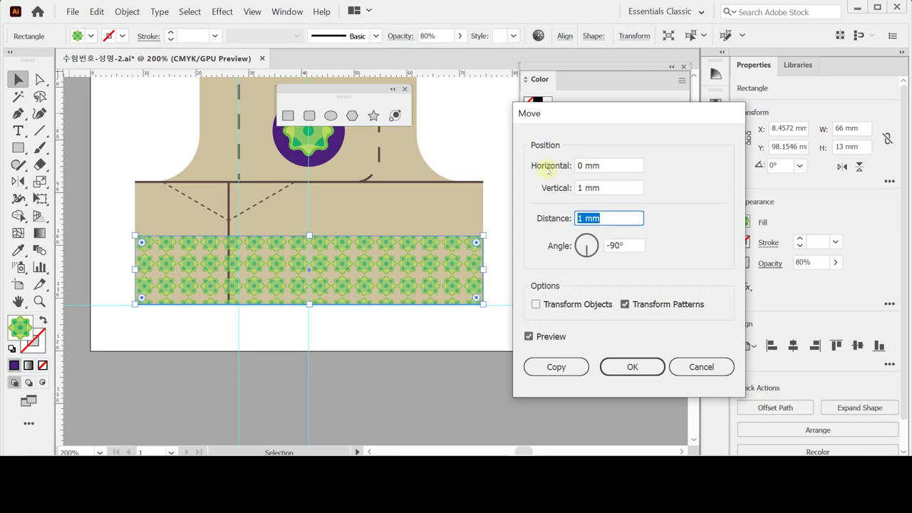
key("shift+Tab")
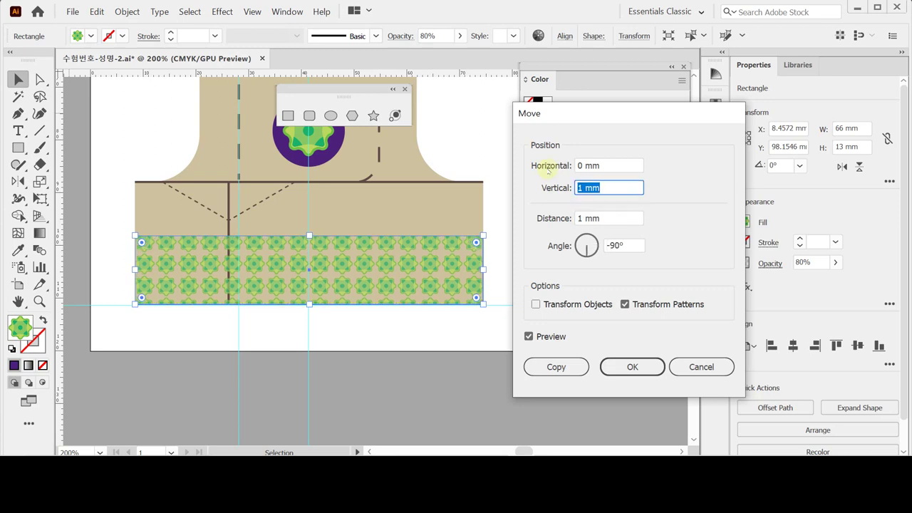
type("-2")
key("Tab")
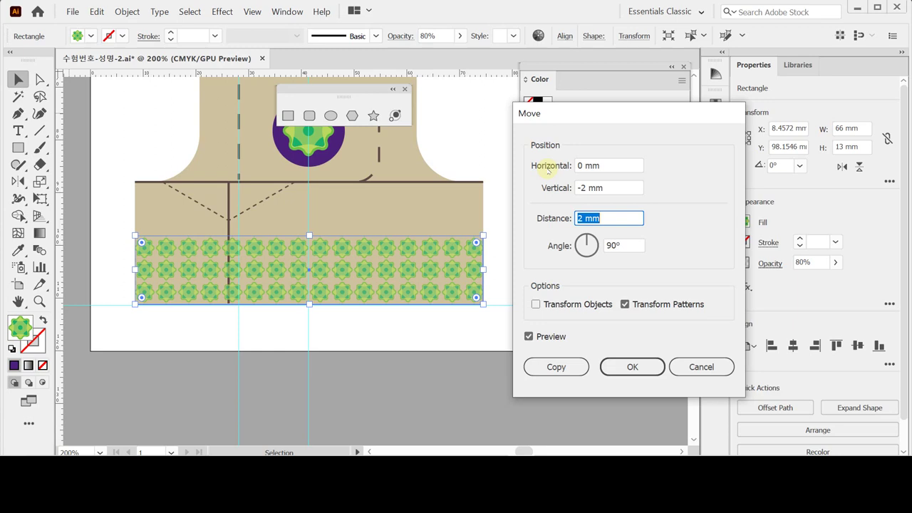
key("Return")
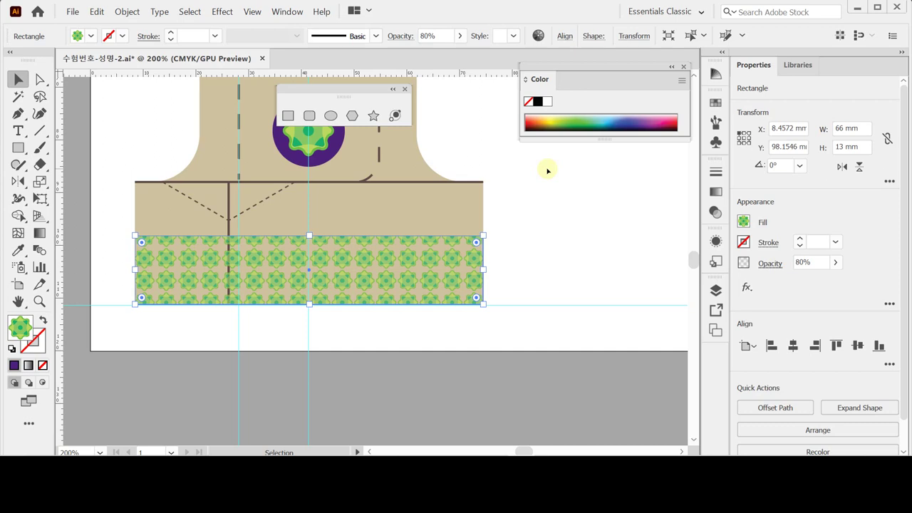
Add a placeholder text line on the beige panel above the flower-patterned band and set its font to Arial Bold.
key("t")
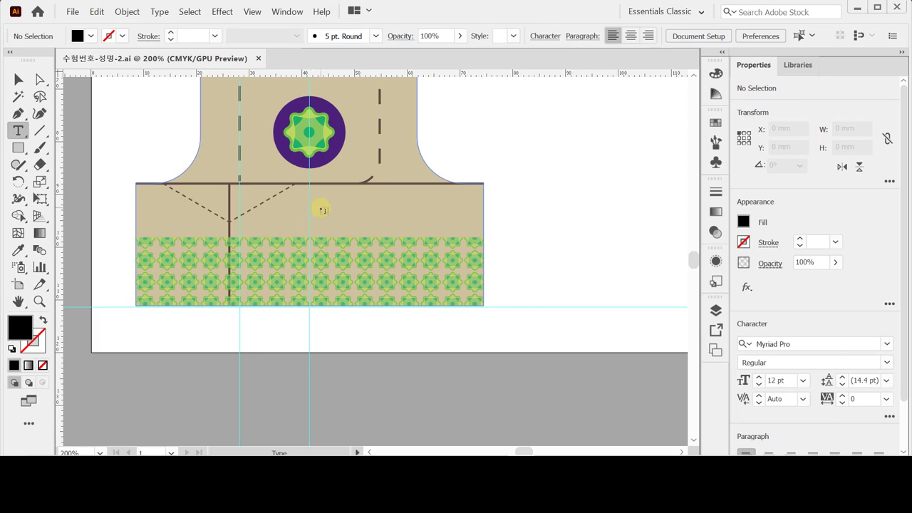
left_click(322, 208)
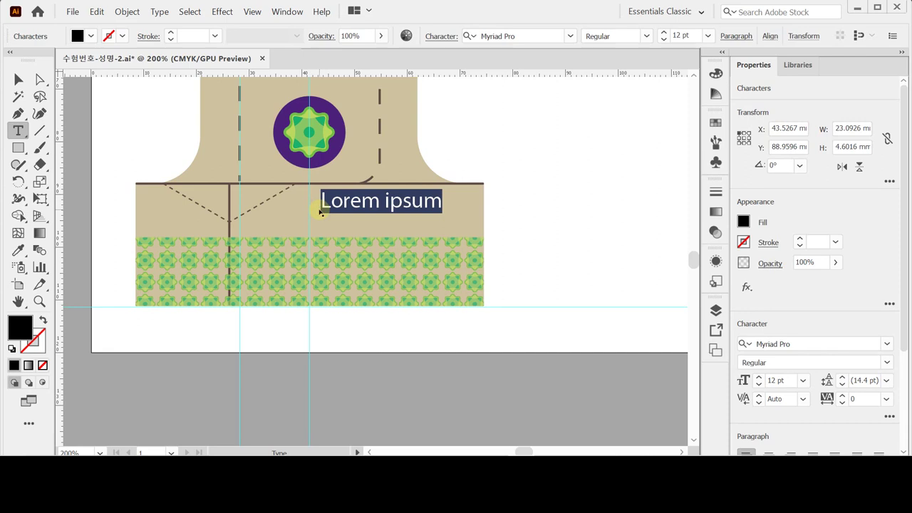
key("ctrl+t")
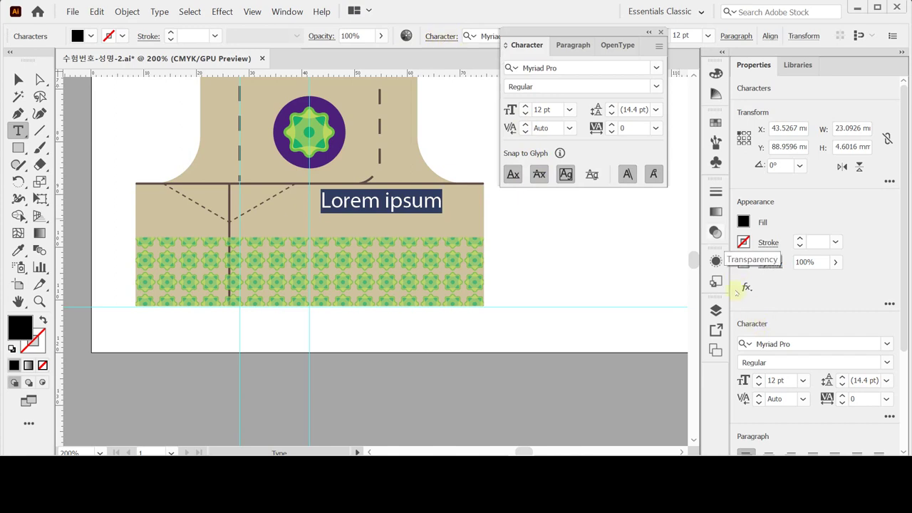
left_click(559, 69)
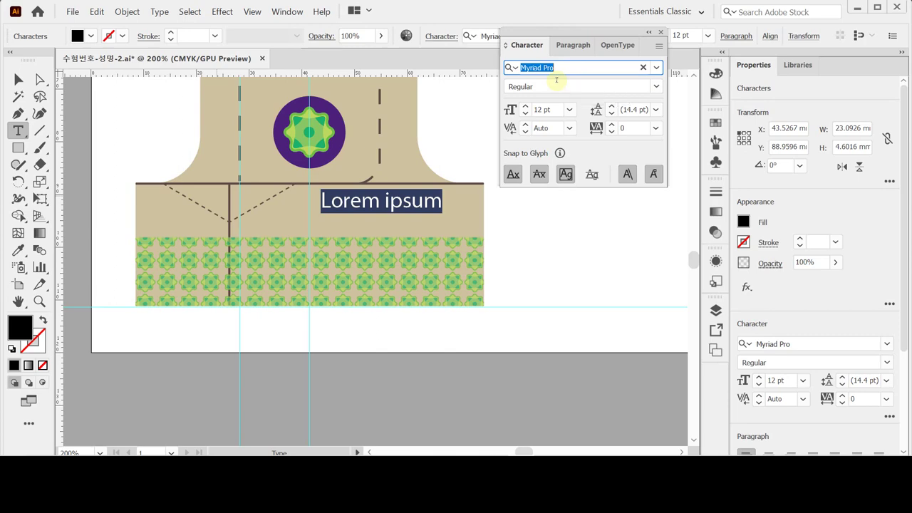
type("a")
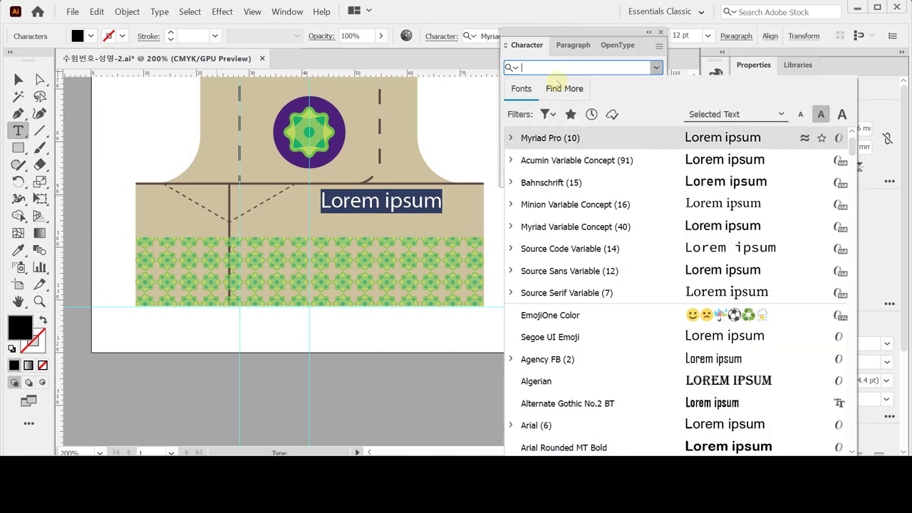
type("r")
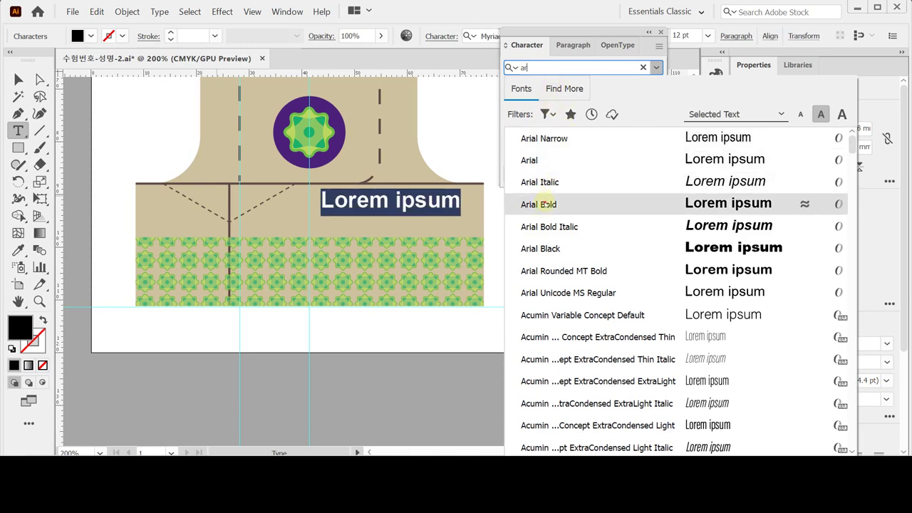
left_click(545, 204)
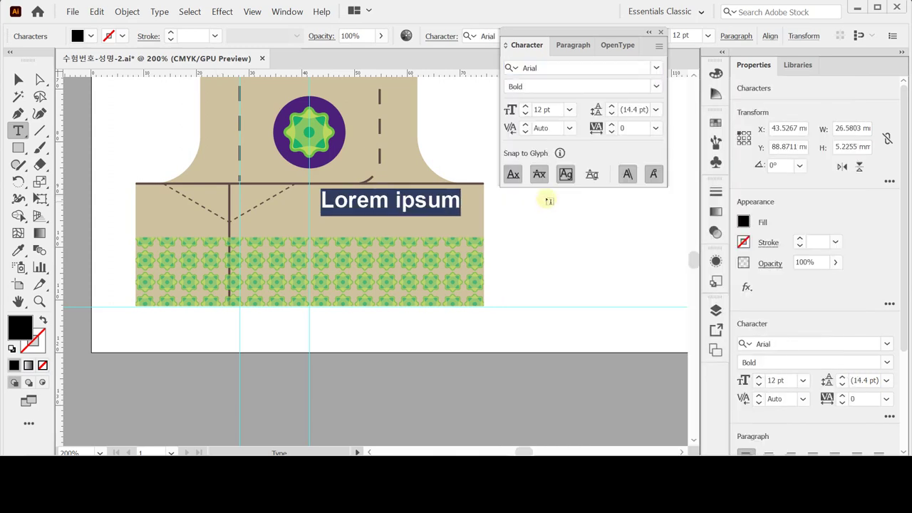
Set the placeholder text's size to 15 pt and check the CMYK values of its fill.
left_click(527, 109)
type("15")
key("Return")
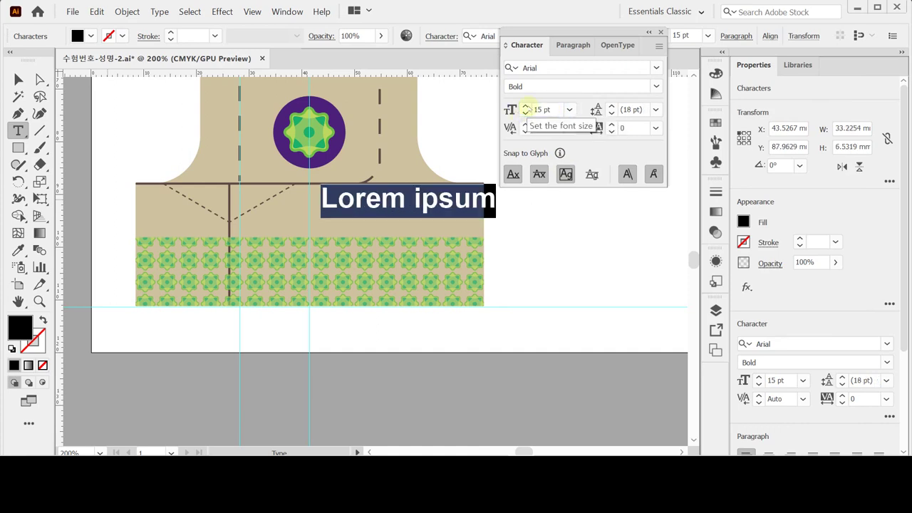
left_click(744, 222)
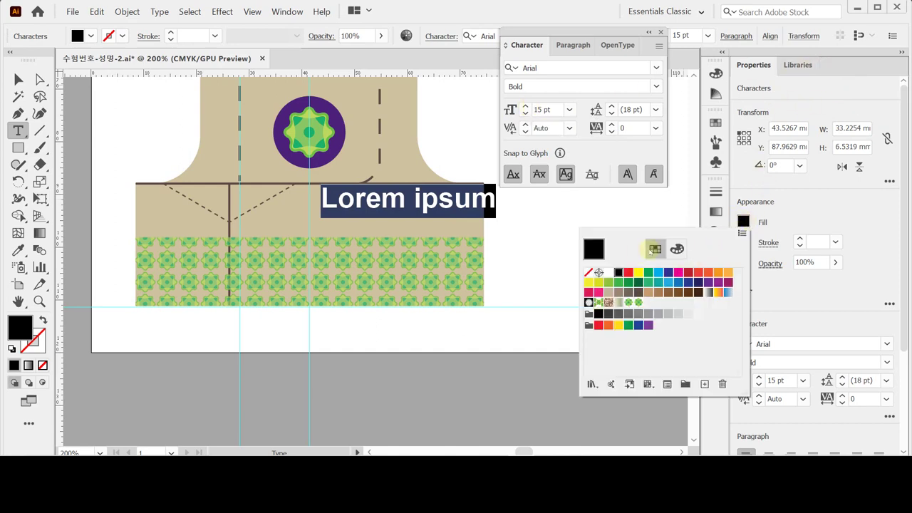
left_click(678, 248)
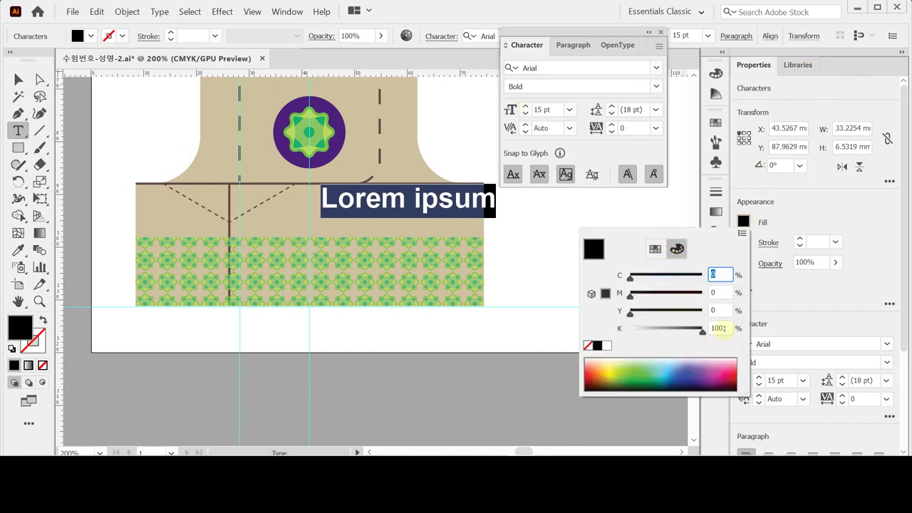
left_click(721, 328)
left_click(784, 207)
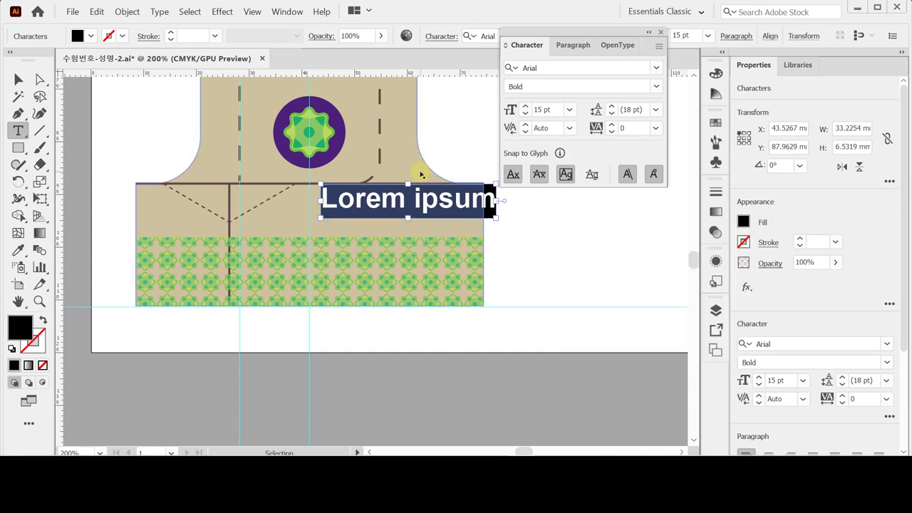
Replace the placeholder with "koala House" and position it just above the flower-patterned band.
key("ctrl+v")
key("Escape")
left_click_drag(406, 208, 394, 225)
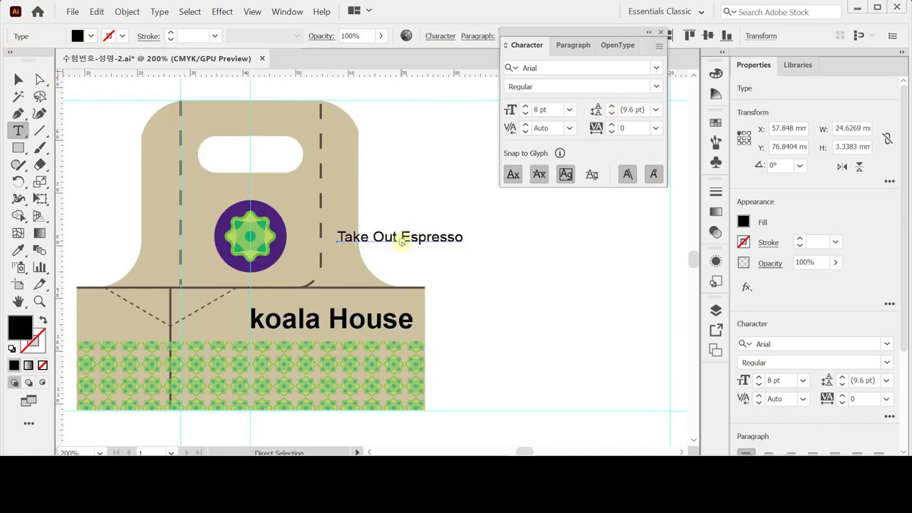
Shift the "Take Out Espresso" text outward beside the carrier's handle section and rotate it by 90°.
left_click_drag(405, 238, 426, 240)
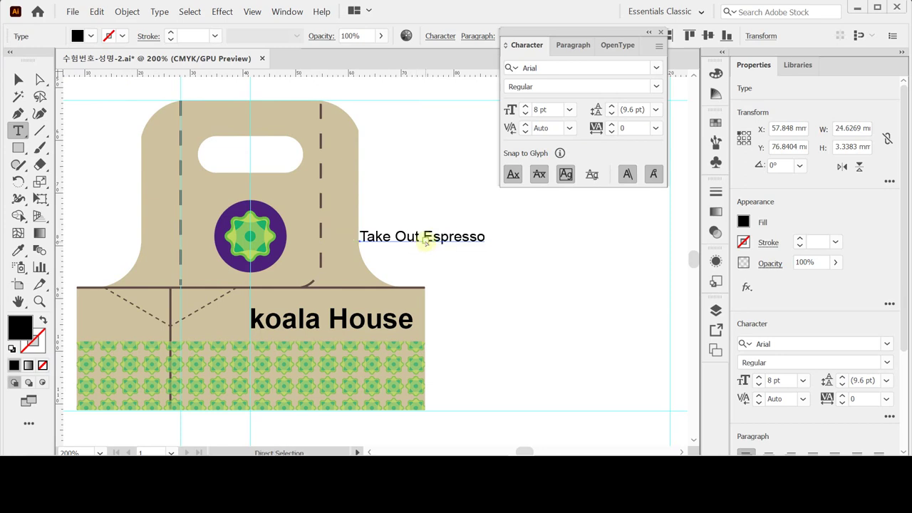
double_click(17, 182)
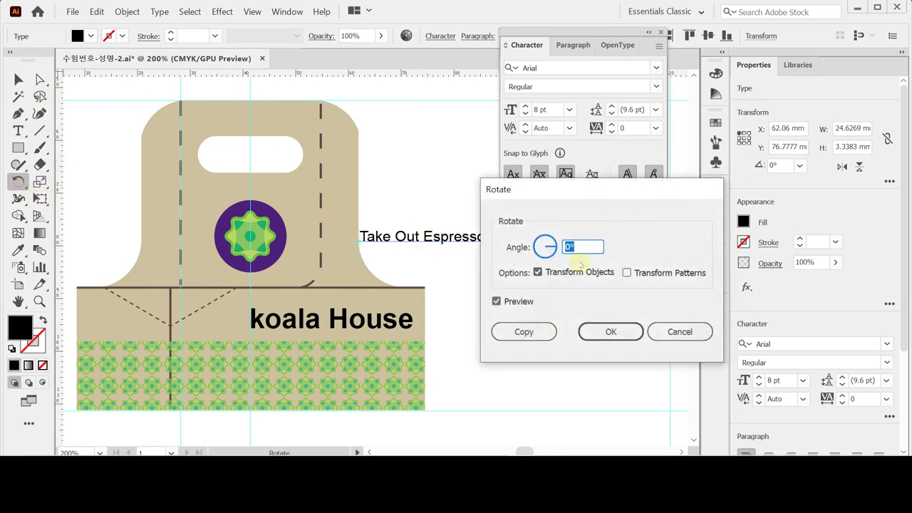
type("90")
key("Tab")
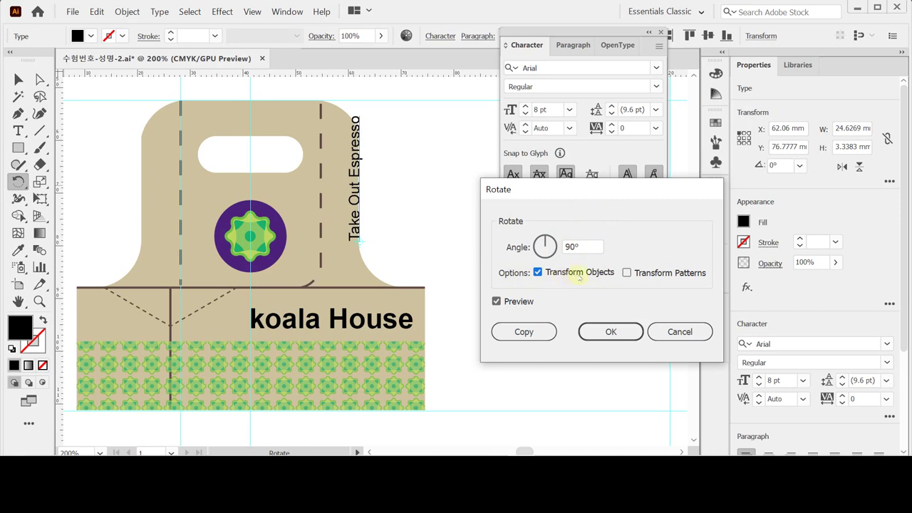
left_click(610, 331)
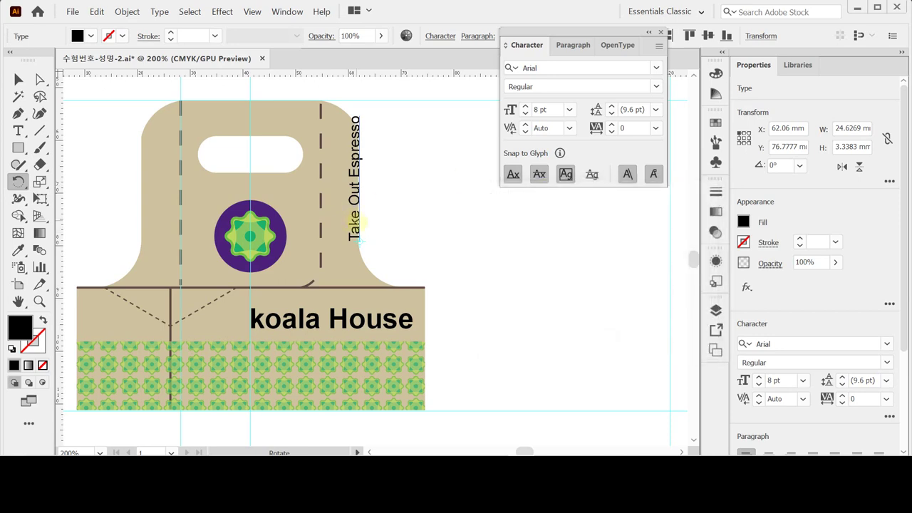
Place the vertical "Take Out Espresso" text between the right dashed fold line and the carrier's edge.
left_click_drag(356, 226, 340, 253)
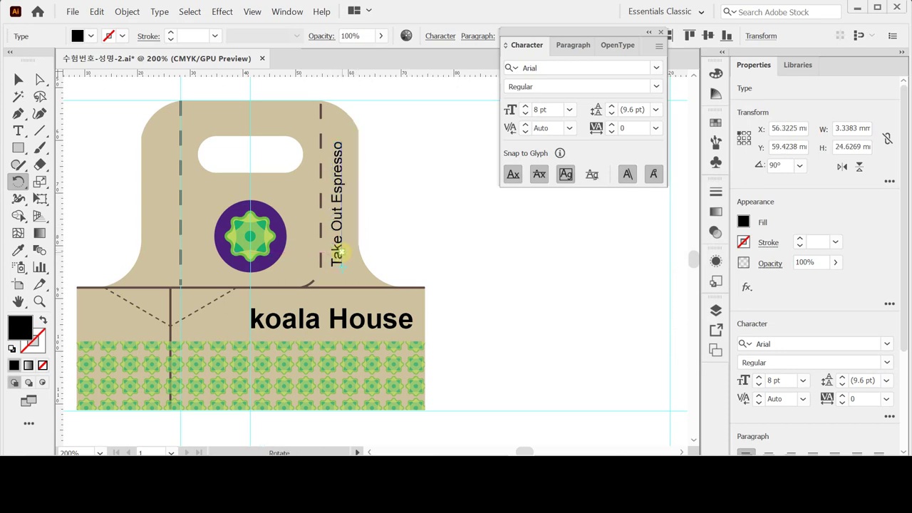
key("Right")
key("Right")
key("Right")
key("Right")
key("Right")
key("Right")
key("Right")
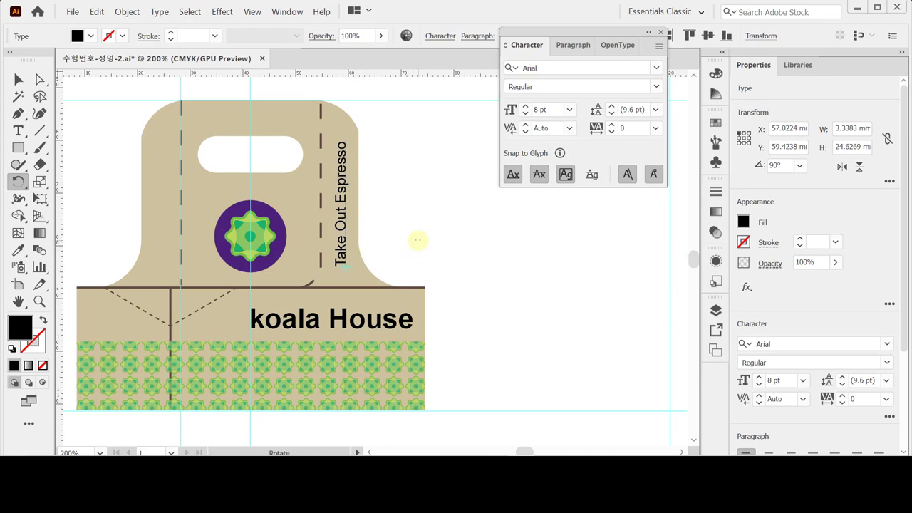
Select all parts of the carrier artwork, including both text lines, and group them.
key("v")
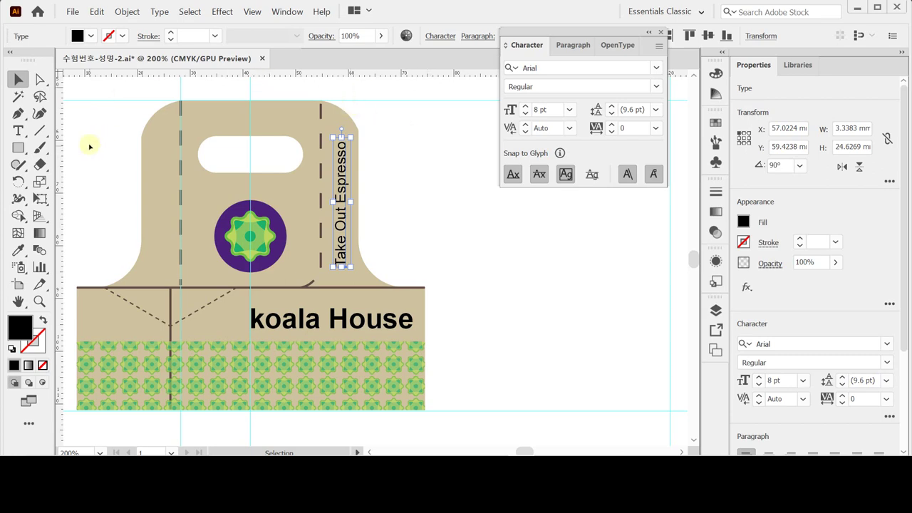
left_click_drag(82, 104, 468, 347)
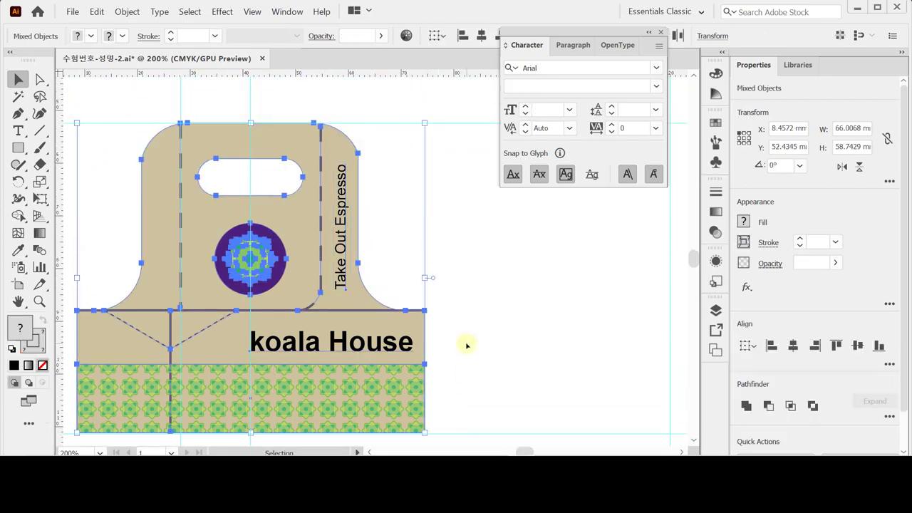
right_click(279, 126)
left_click(343, 221)
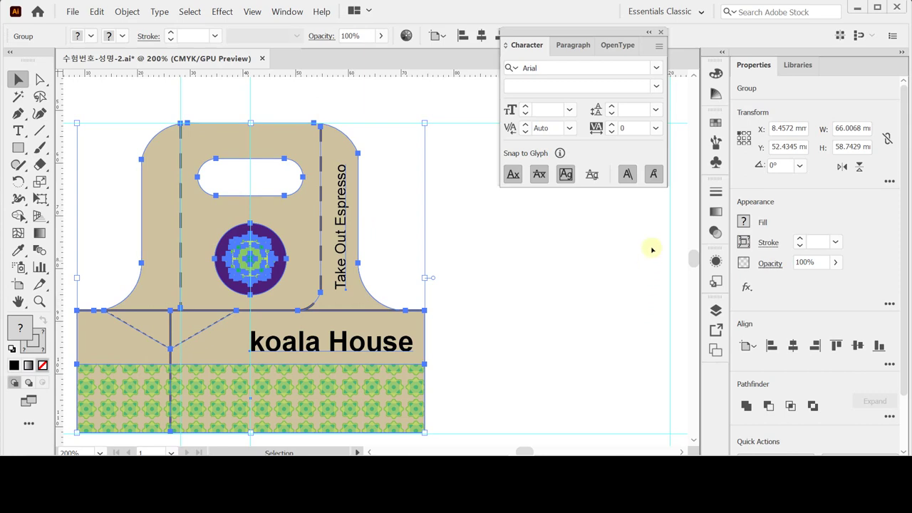
Apply a Drop Shadow effect to the group with X and Y offsets of 2 mm and a blur of 1.2 mm.
left_click(747, 288)
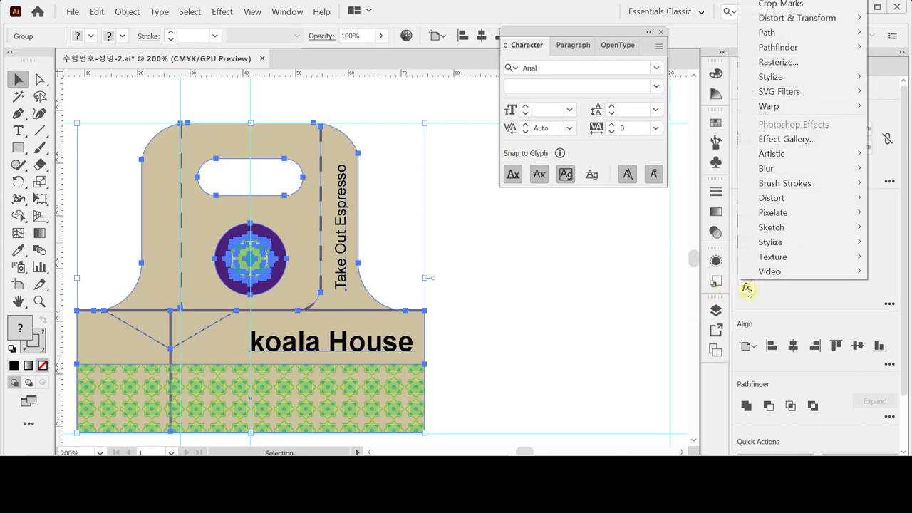
left_click(775, 297)
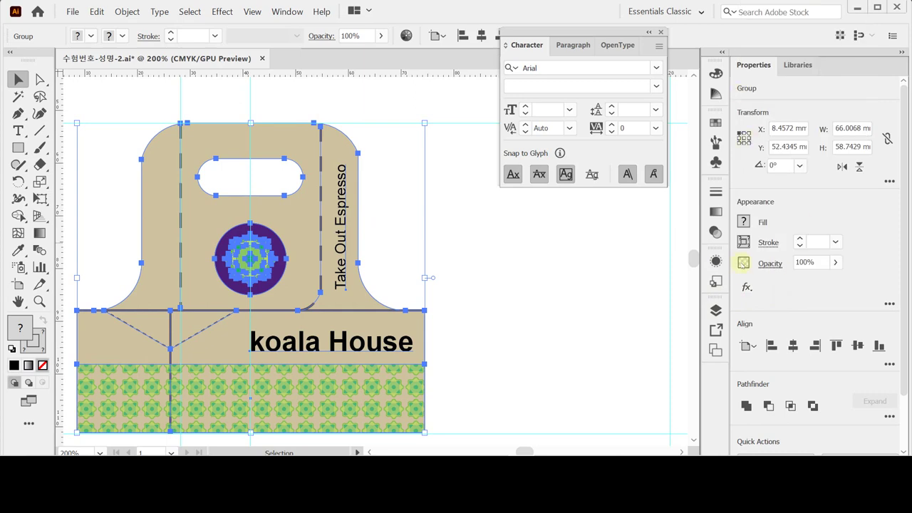
left_click(746, 287)
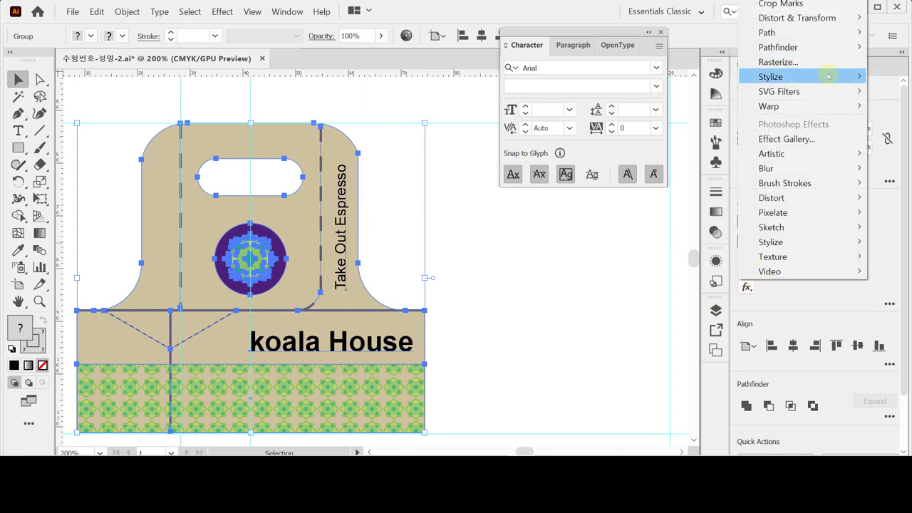
mouse_move(811, 76)
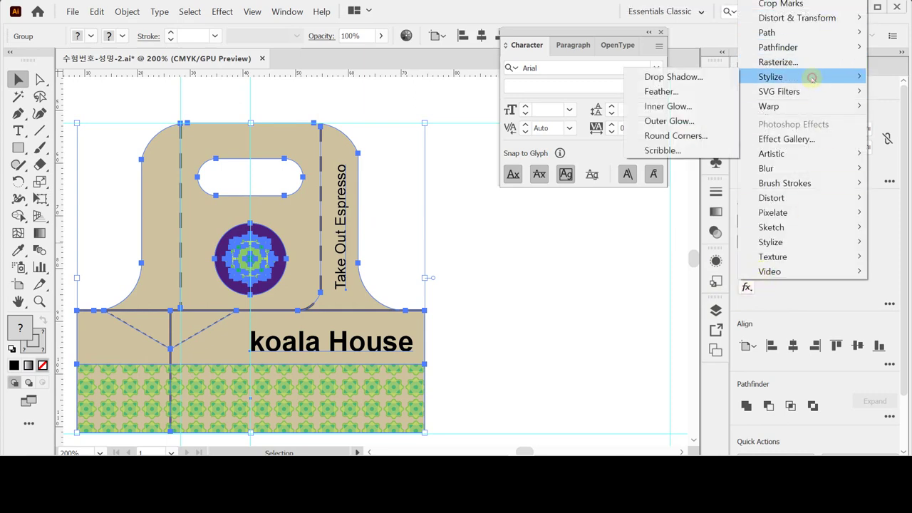
left_click(681, 77)
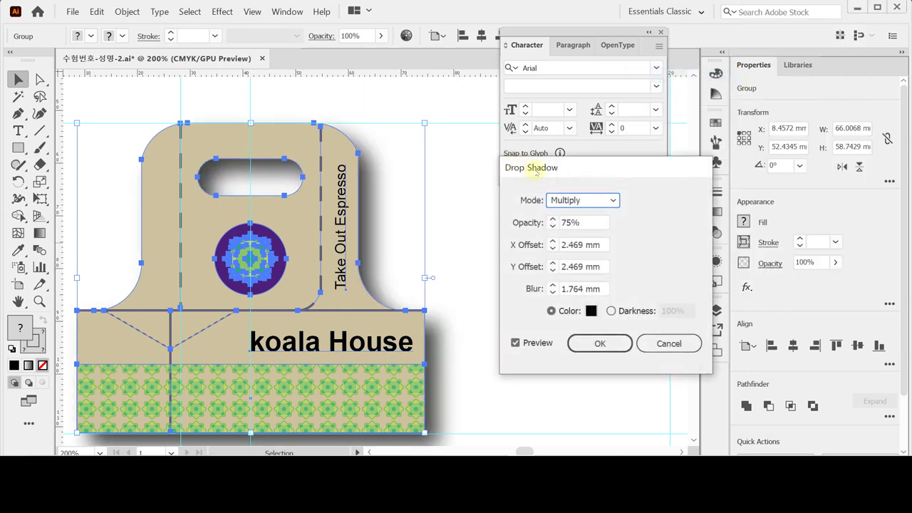
left_click(563, 245)
type("2")
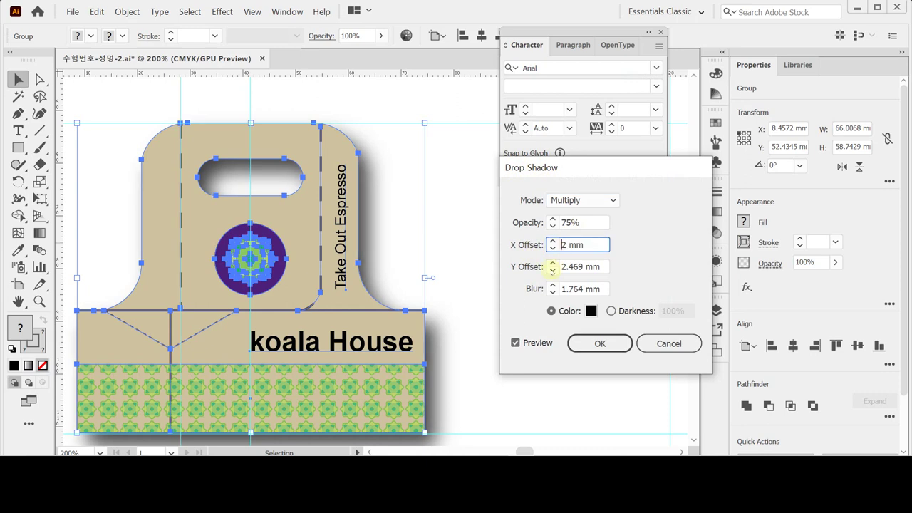
key("Tab")
type("2")
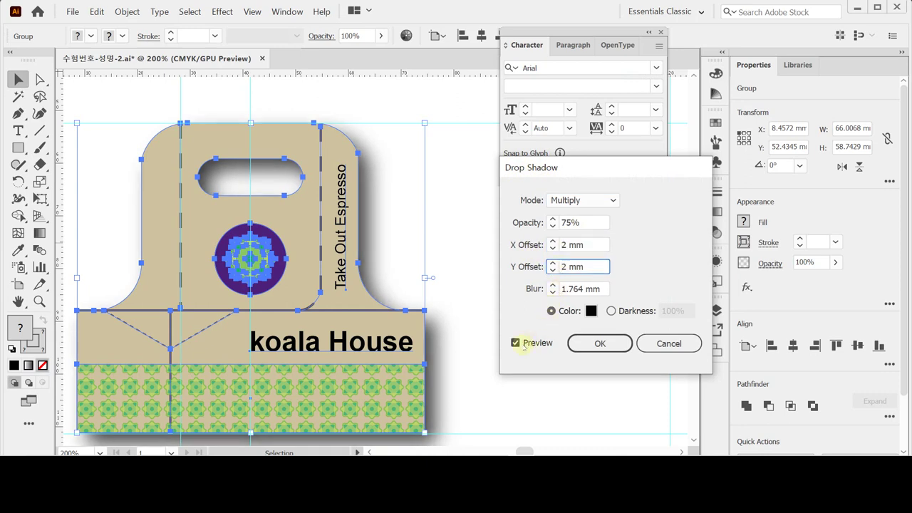
left_click_drag(567, 289, 618, 292)
type("2")
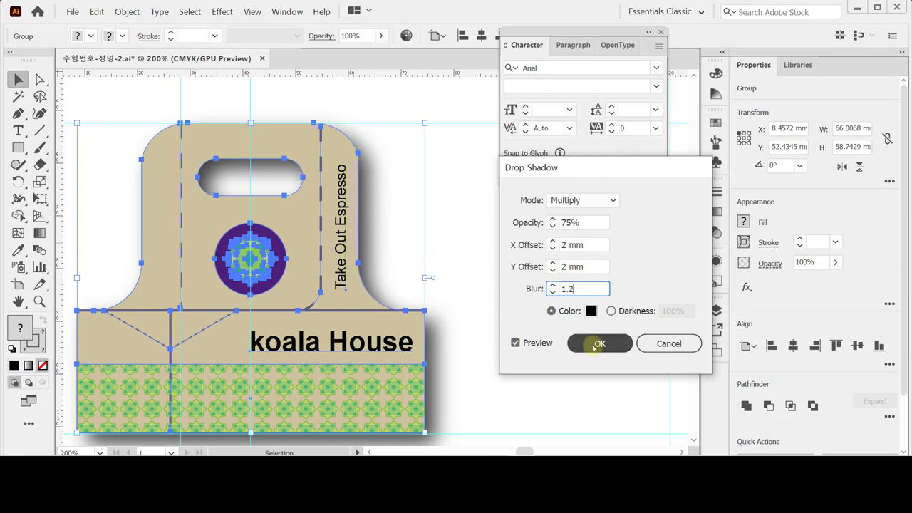
left_click(636, 301)
key("Return")
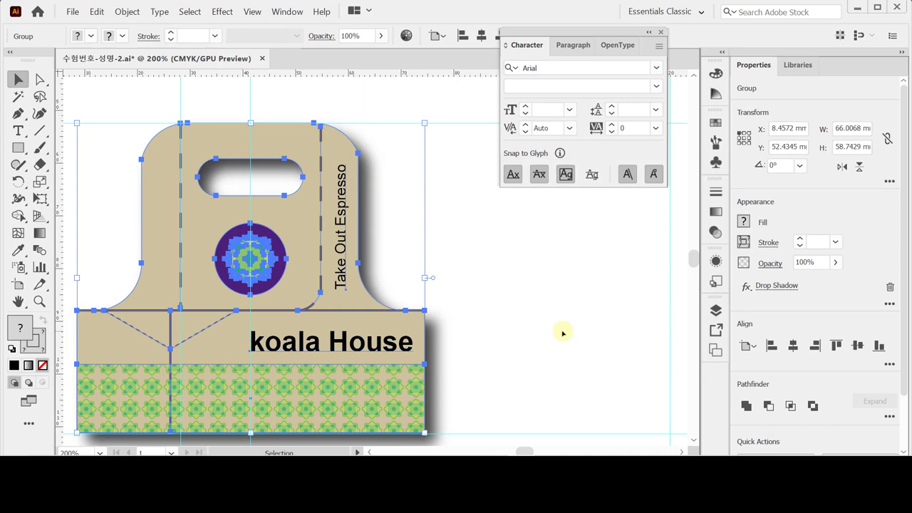
Save the document with the finished carrier artwork.
key("a")
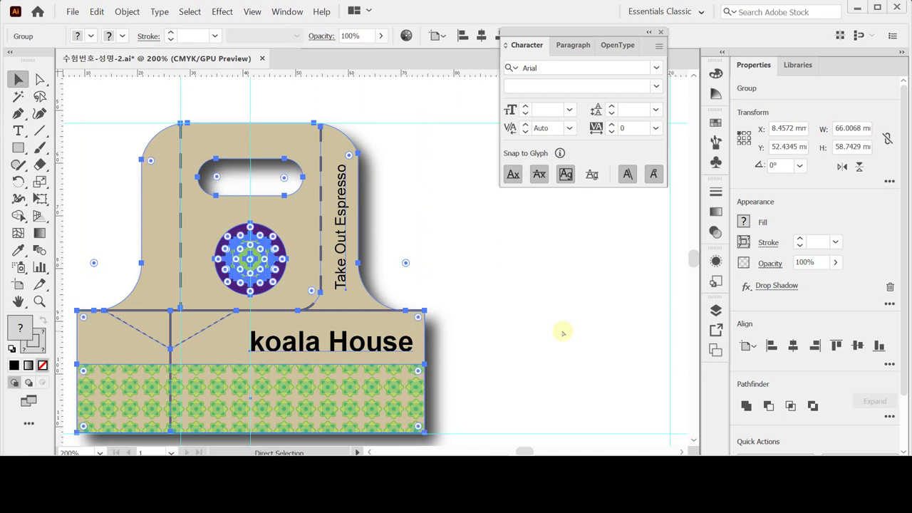
key("ctrl+s")
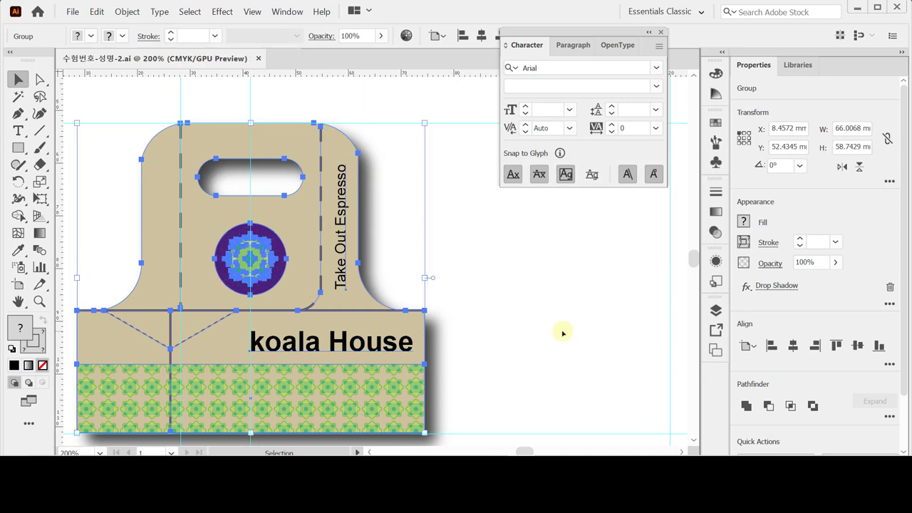
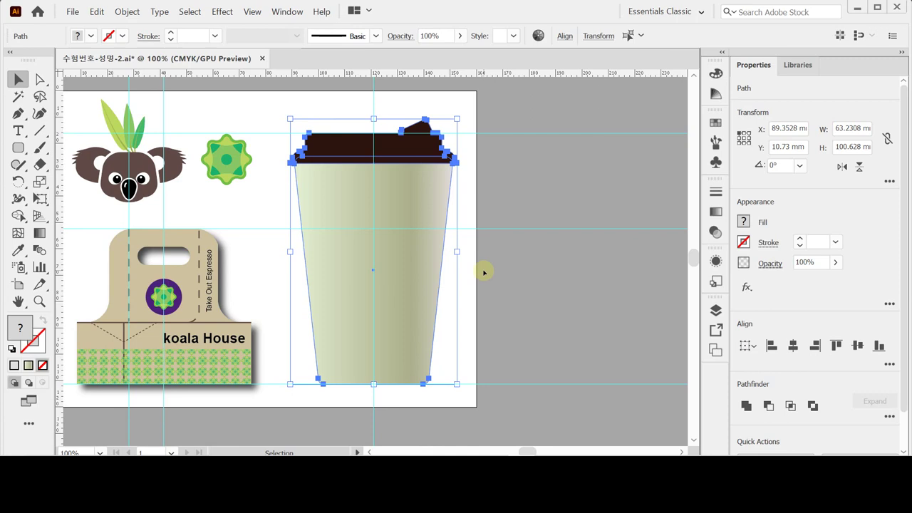
Convert the selected takeout cup and lid shapes into guides.
key("ctrl+5")
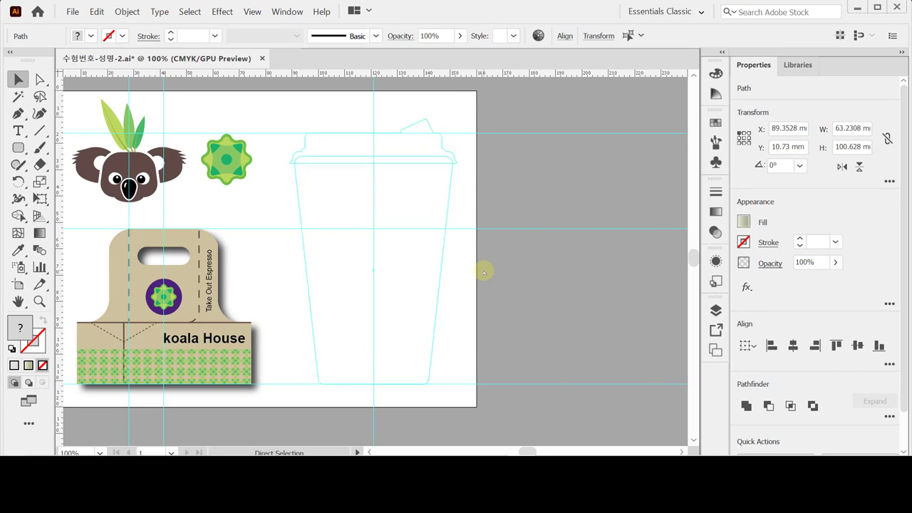
Create a 60 × 87 mm rounded rectangle with 3 mm corner radius, default white fill and black stroke over the cup body guide.
left_click(388, 265, "ctrl+space")
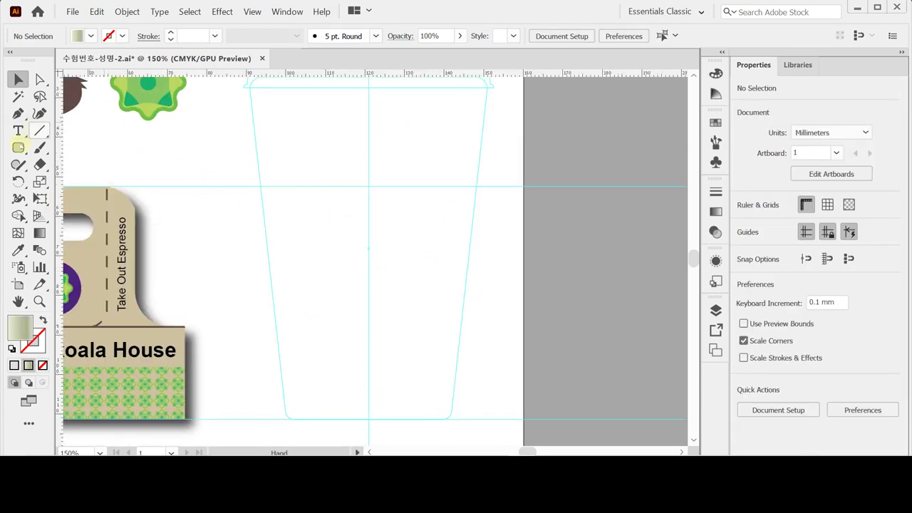
left_click(18, 148)
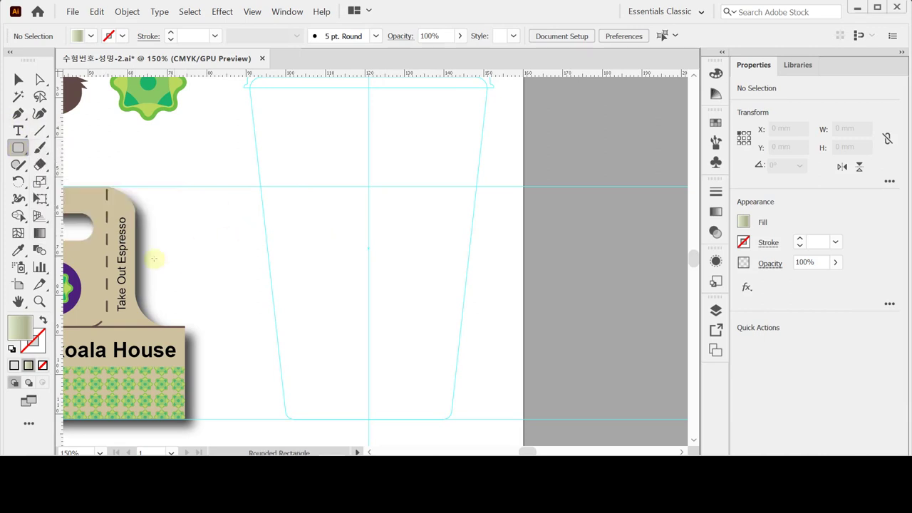
left_click(12, 349)
scroll(200, 178, "up", 1)
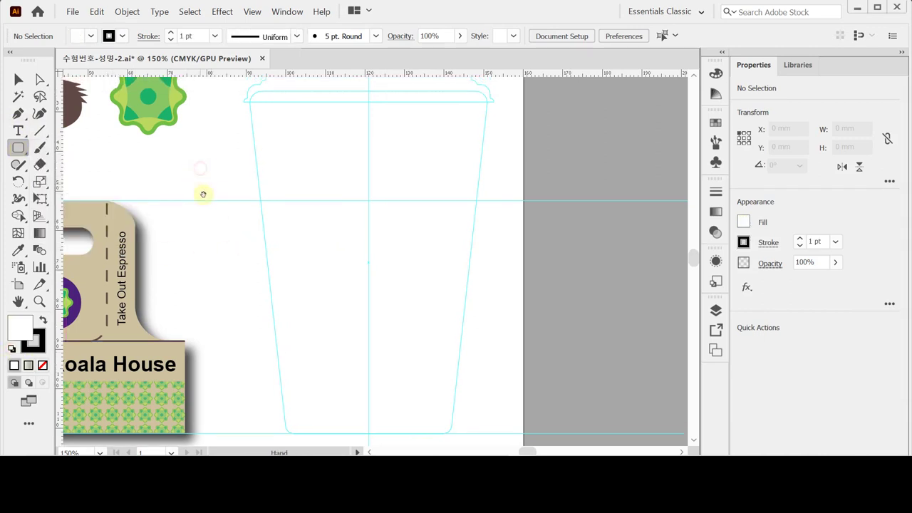
left_click(246, 91)
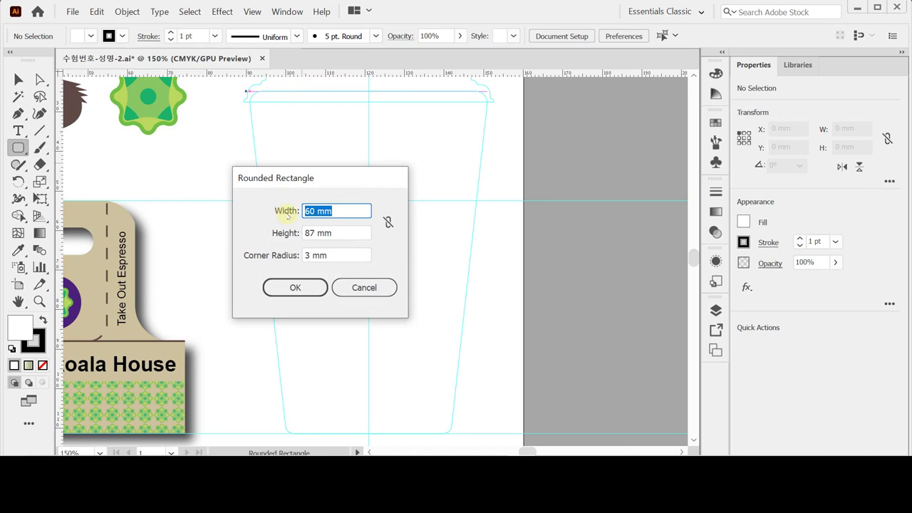
key("Return")
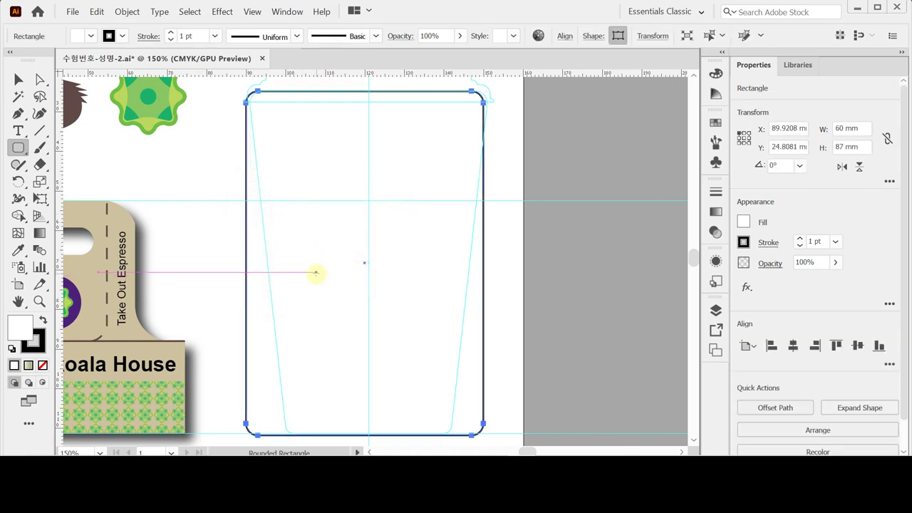
Nudge the rounded rectangle 1 mm right and slightly up to center it on the cup guides.
key("Up")
key("shift+Right")
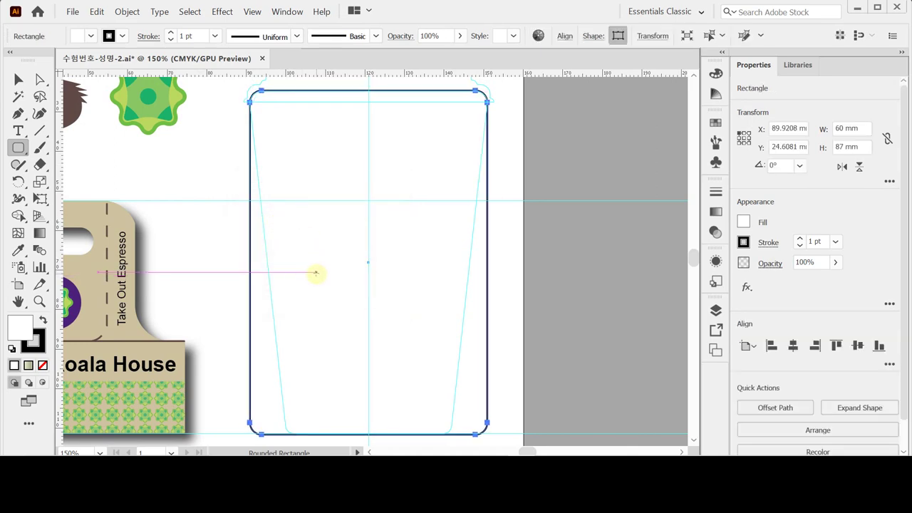
key("Up")
key("Up")
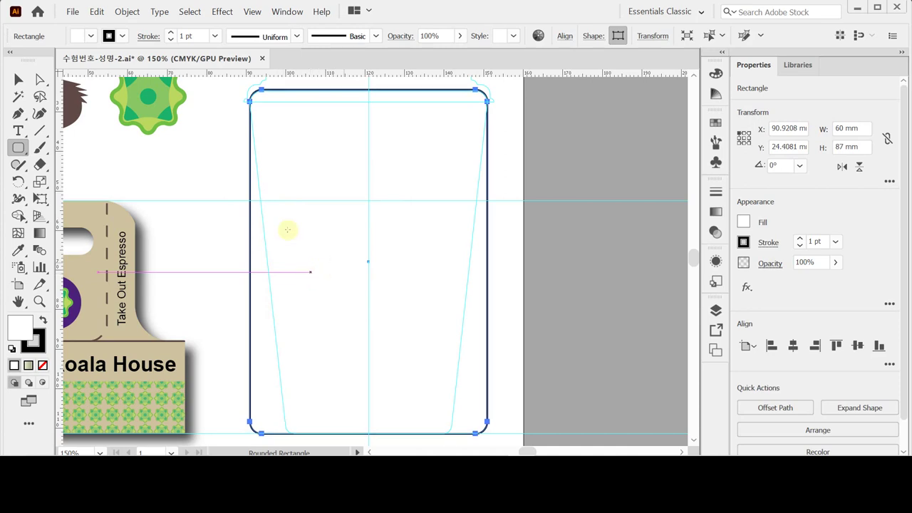
Select the anchor points of the rounded rectangle's two bottom corners and open the Scale options for them.
key("v")
scroll(299, 264, "down", 2)
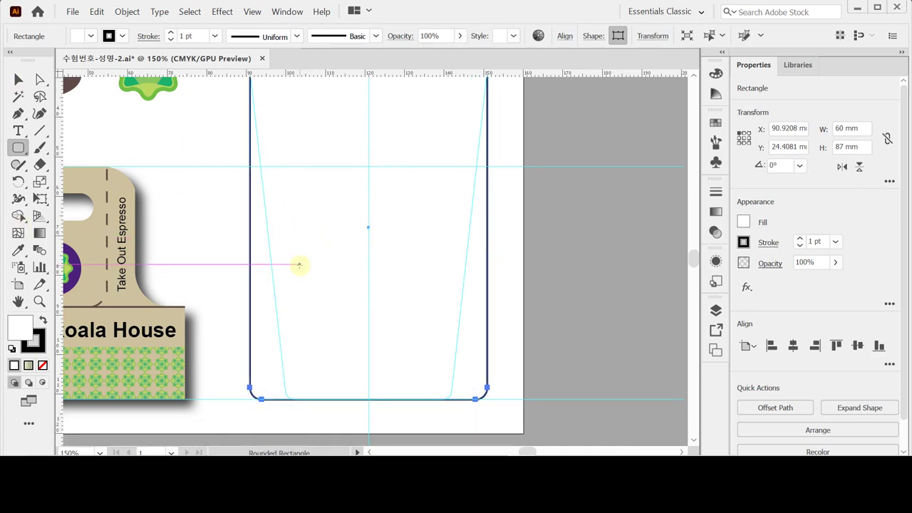
left_click(40, 80)
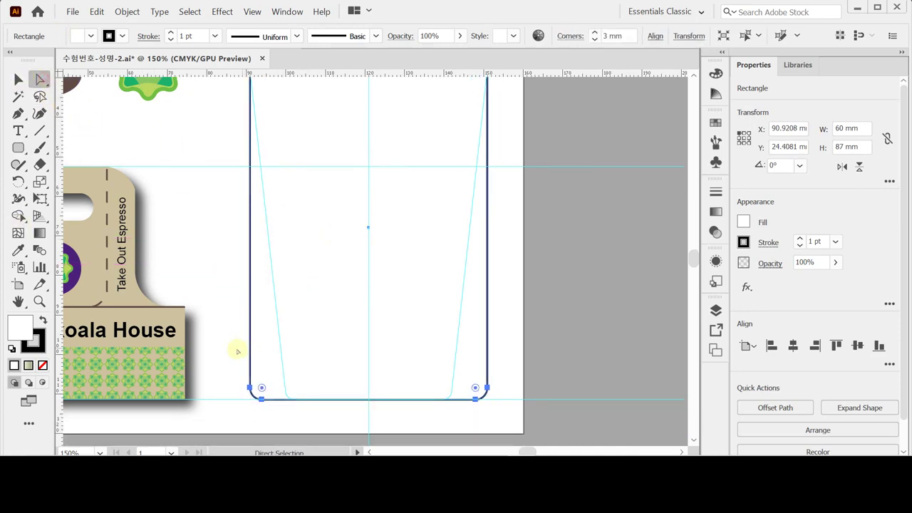
left_click_drag(227, 354, 511, 412)
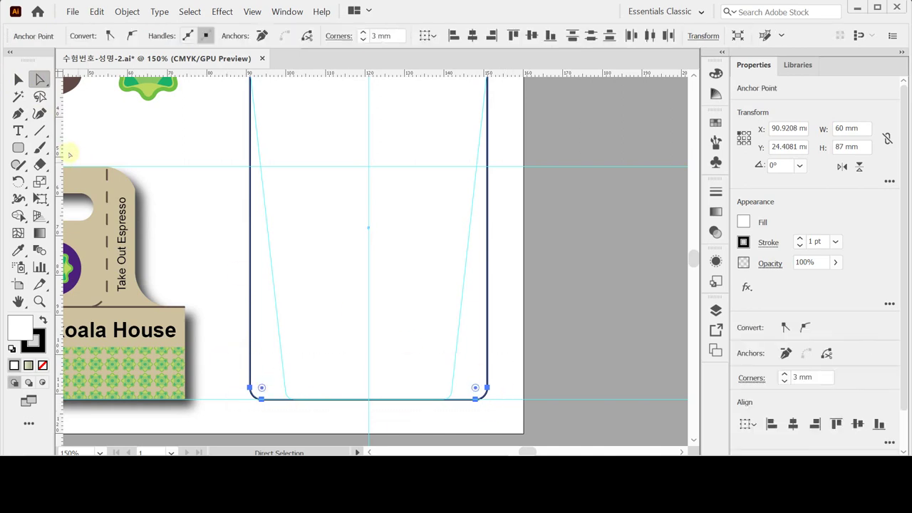
left_click(40, 181)
double_click(41, 181)
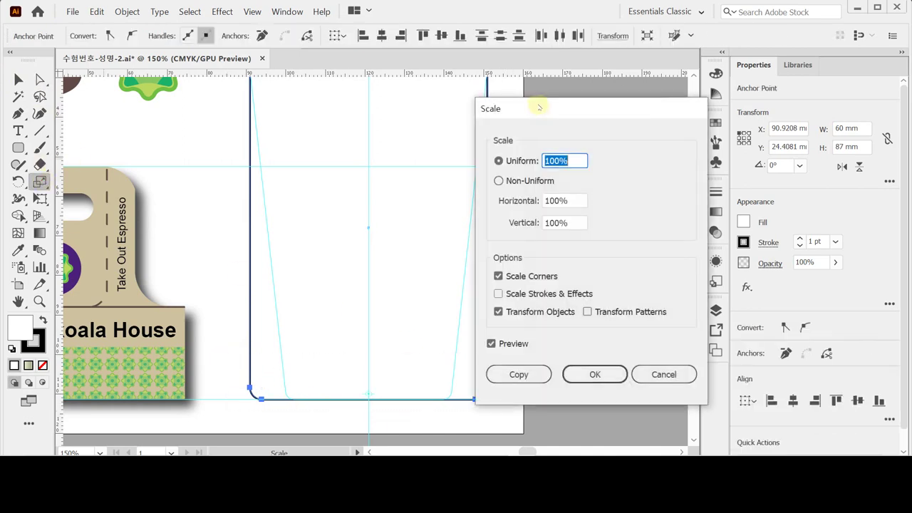
Scale the selected bottom anchor points of the cup outline uniformly to 70% to taper the cup.
left_click(521, 160)
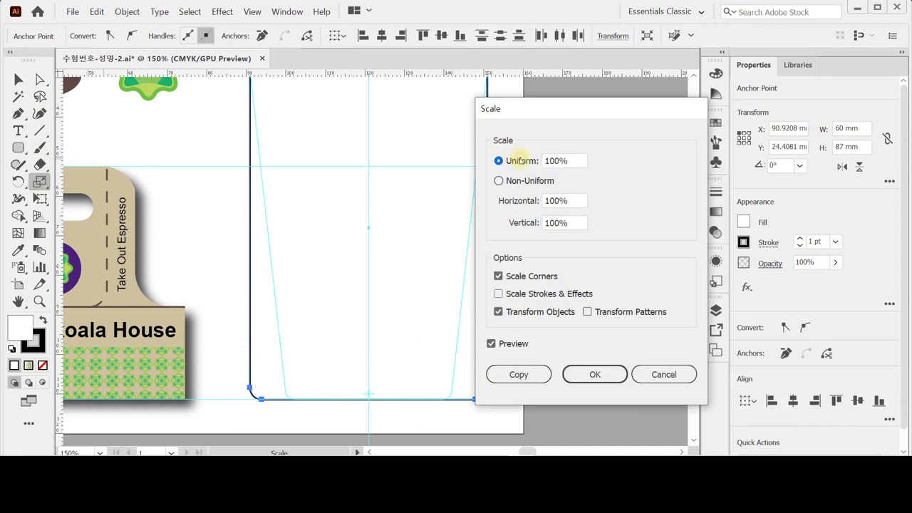
double_click(572, 161)
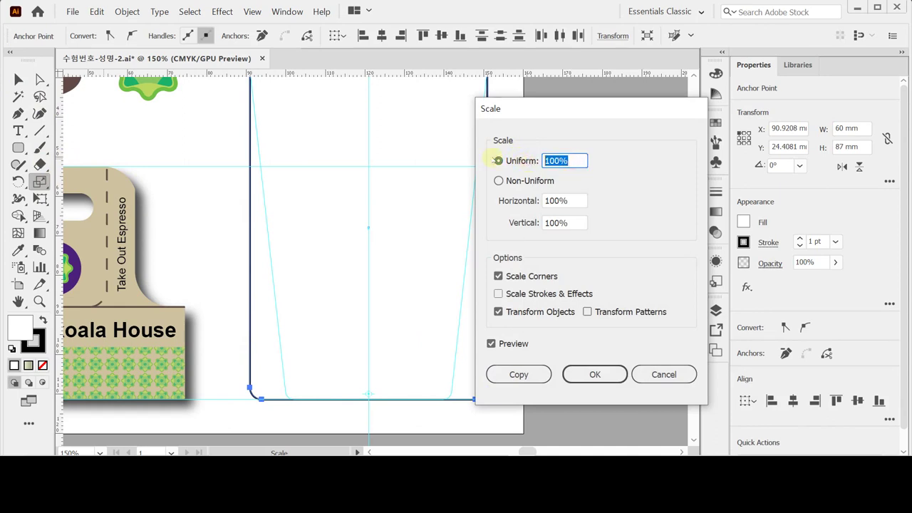
type("70")
key("Tab")
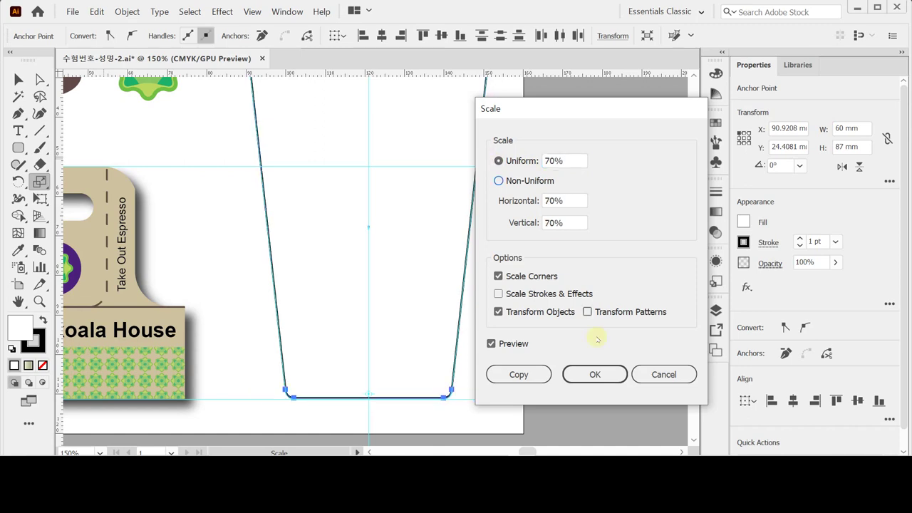
left_click(588, 372)
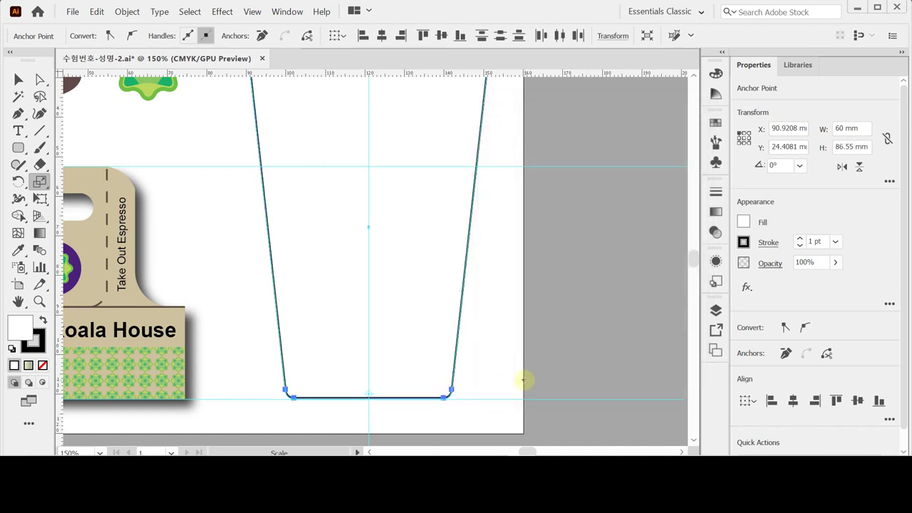
Fill the tapered cup body with a linear gradient and check the colour of its starting stop.
key("ctrl+minus")
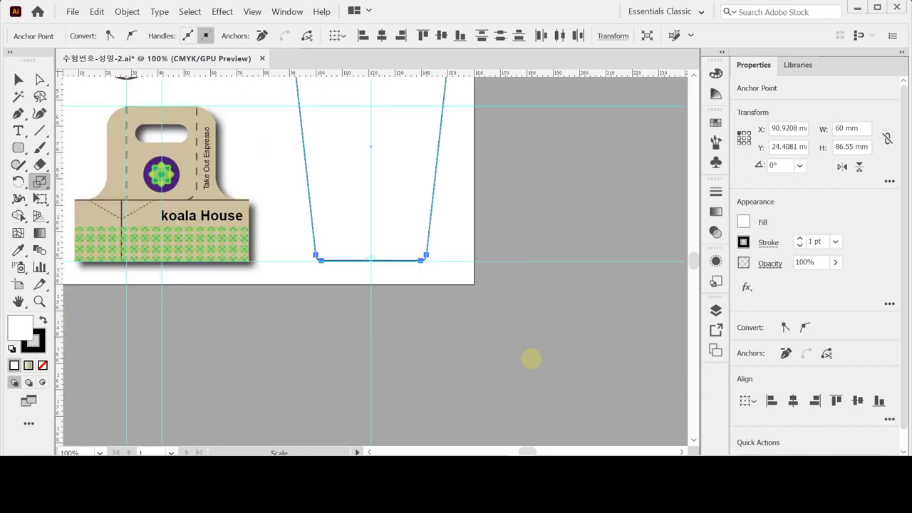
left_click_drag(354, 206, 366, 292)
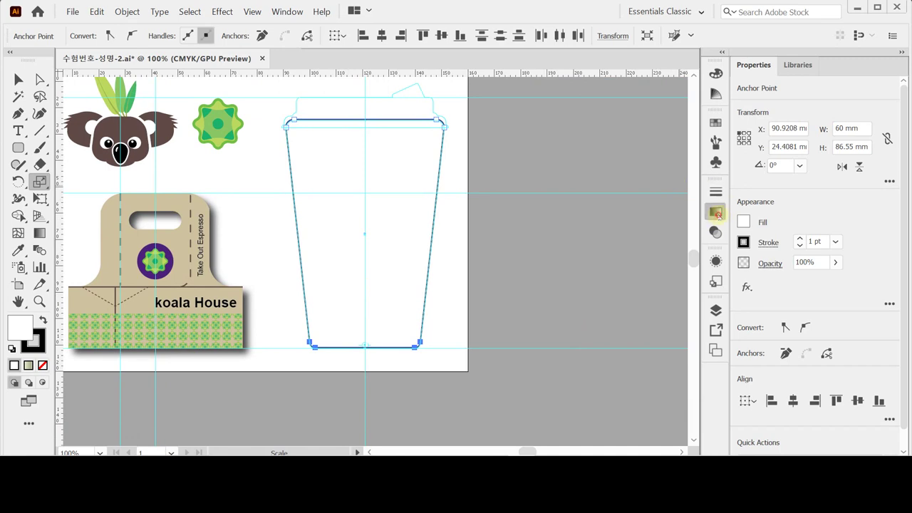
left_click(716, 212)
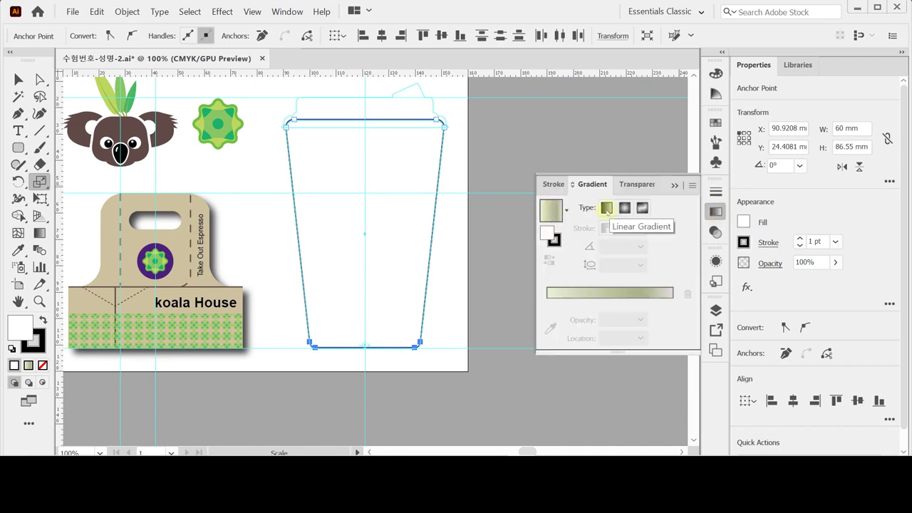
left_click(606, 209)
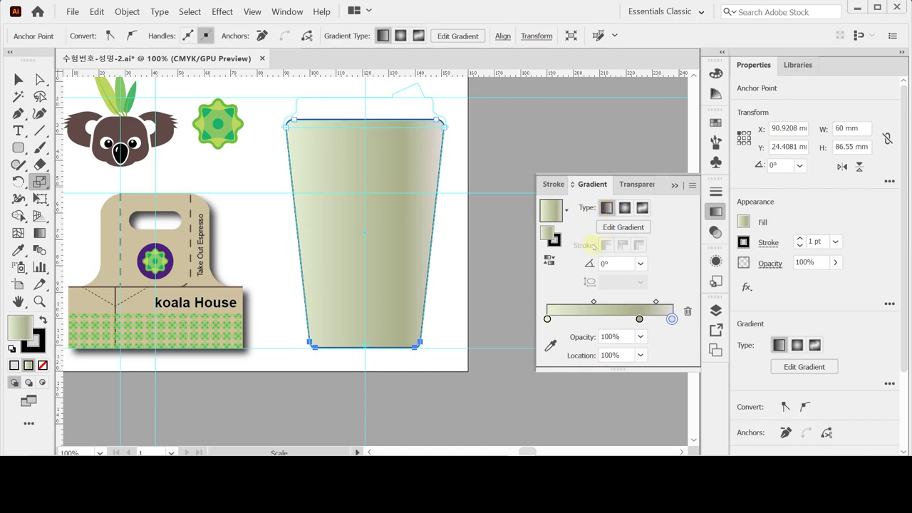
left_click(547, 319)
double_click(547, 319)
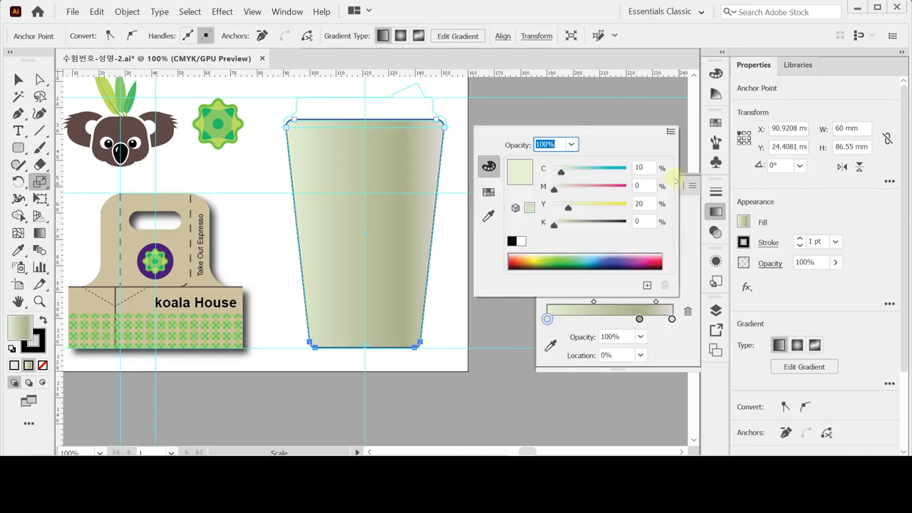
left_click(644, 168)
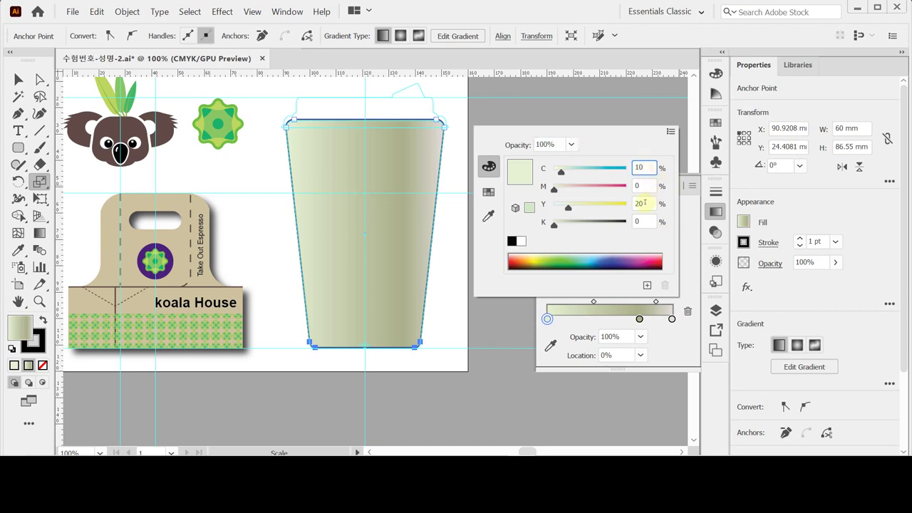
left_click(643, 204)
left_click(671, 343)
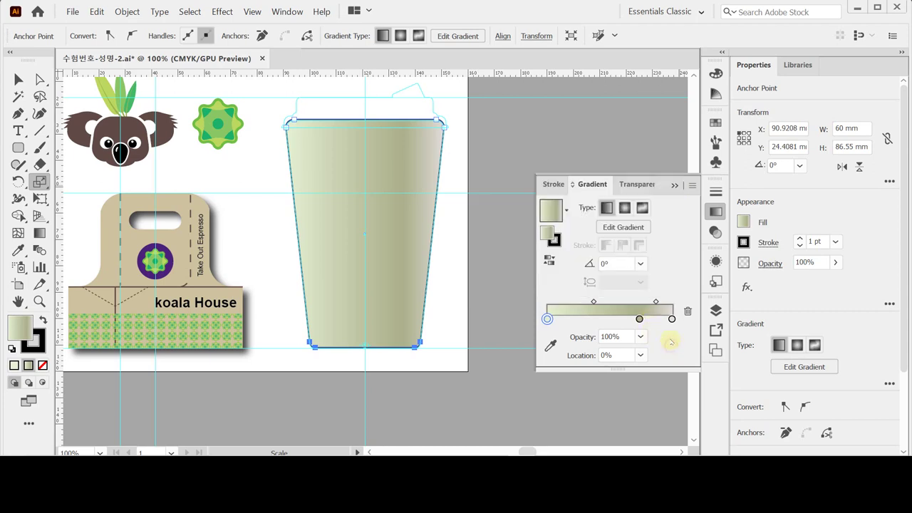
Remove the gradient's middle colour stop and add a new one at about 71%.
left_click(640, 319)
left_click_drag(639, 318, 638, 335)
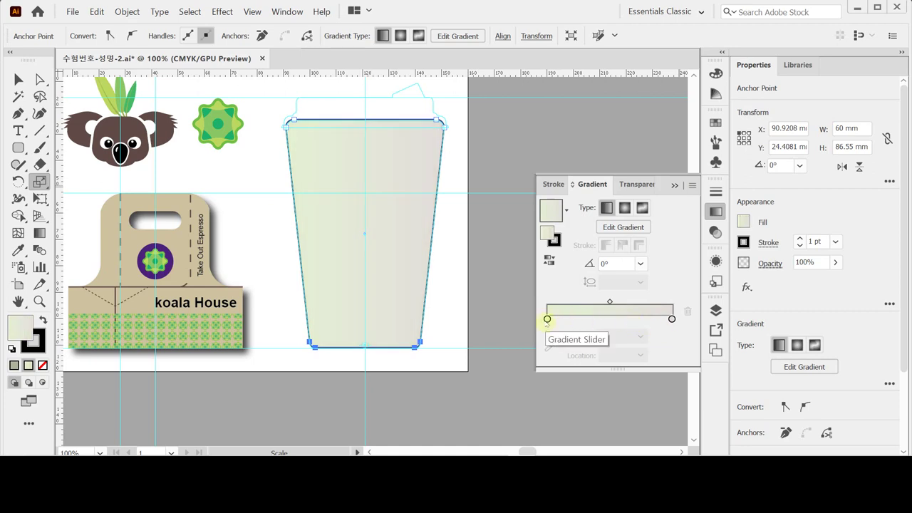
left_click(636, 318)
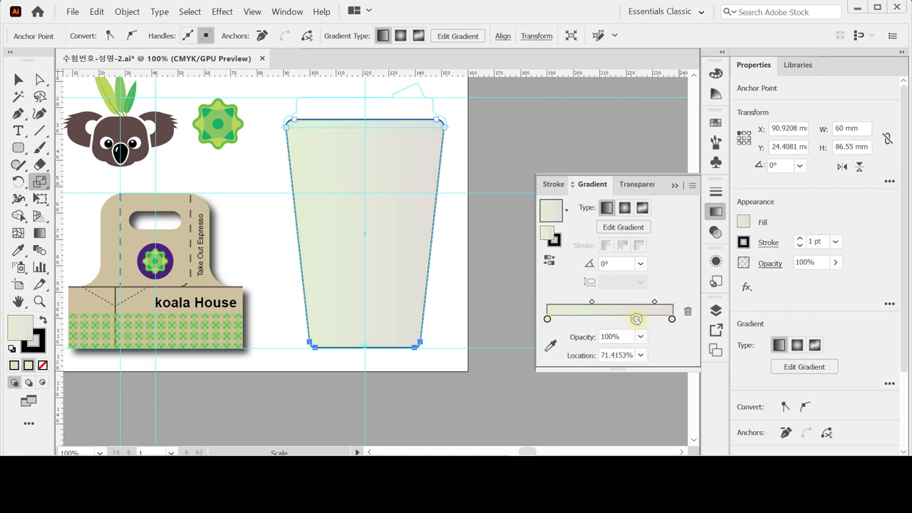
Set the new gradient stop's colour to C 20, M 10, Y 40, K 10 and move it to about 77%.
double_click(637, 318)
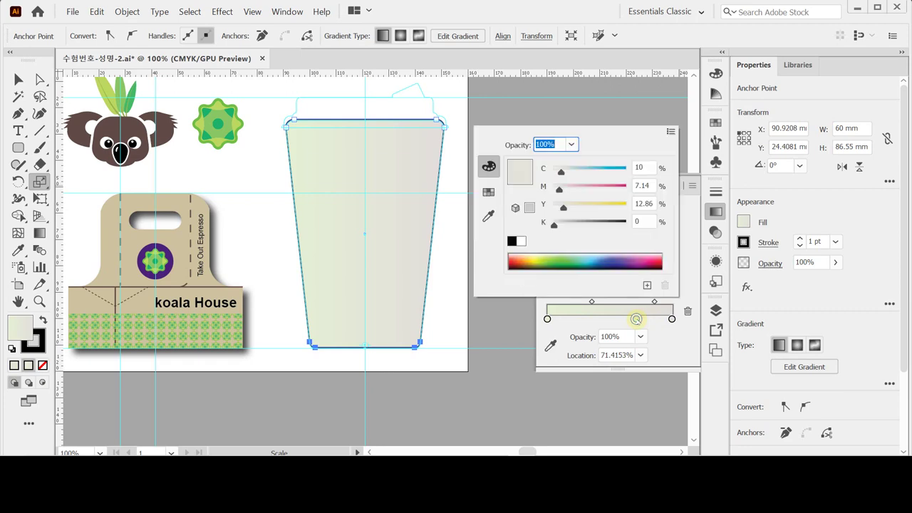
left_click(638, 167)
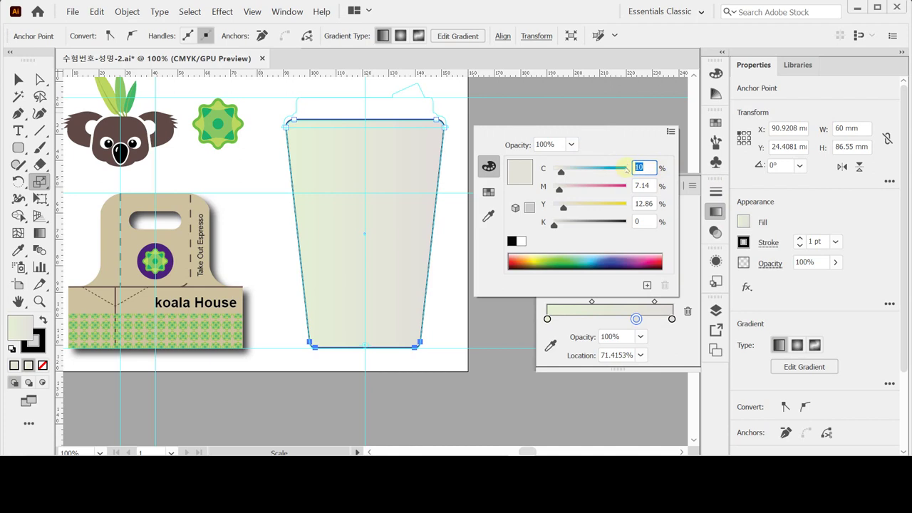
type("20")
key("Tab")
type("10")
key("Tab")
type("40")
key("Tab")
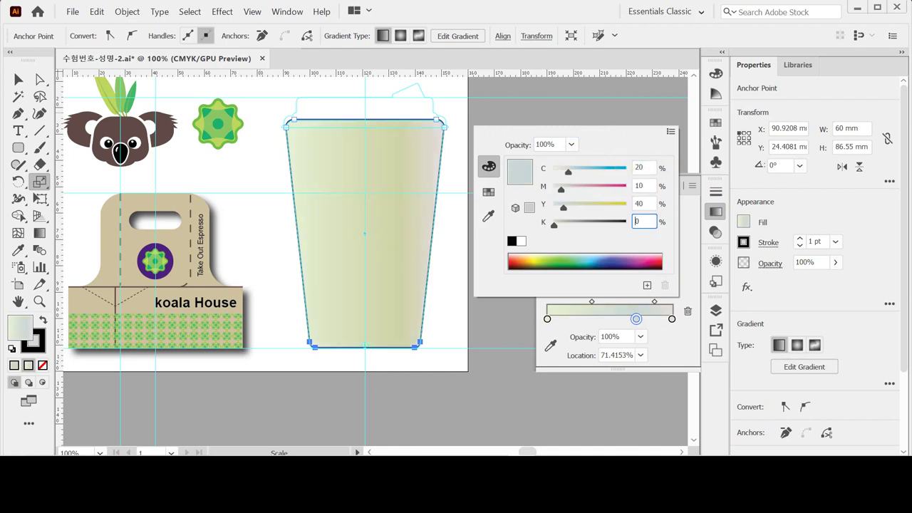
type("10")
key("Return")
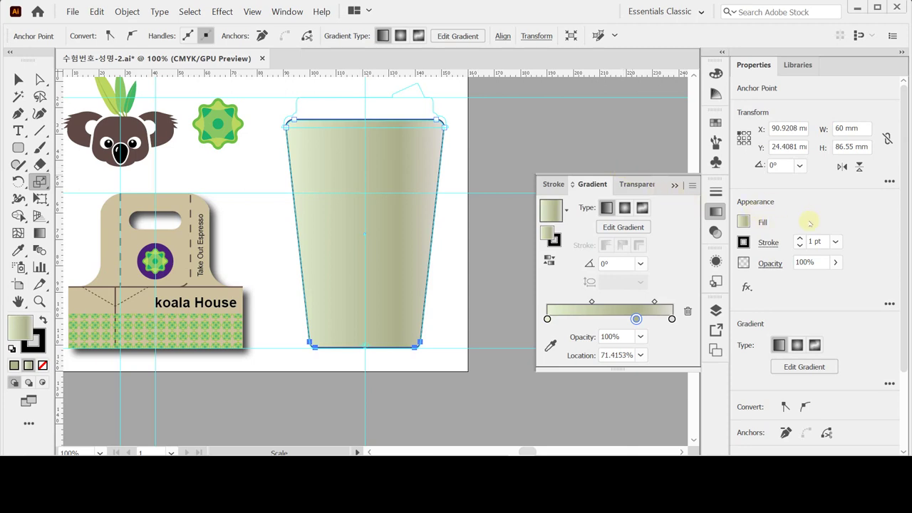
left_click_drag(636, 318, 643, 319)
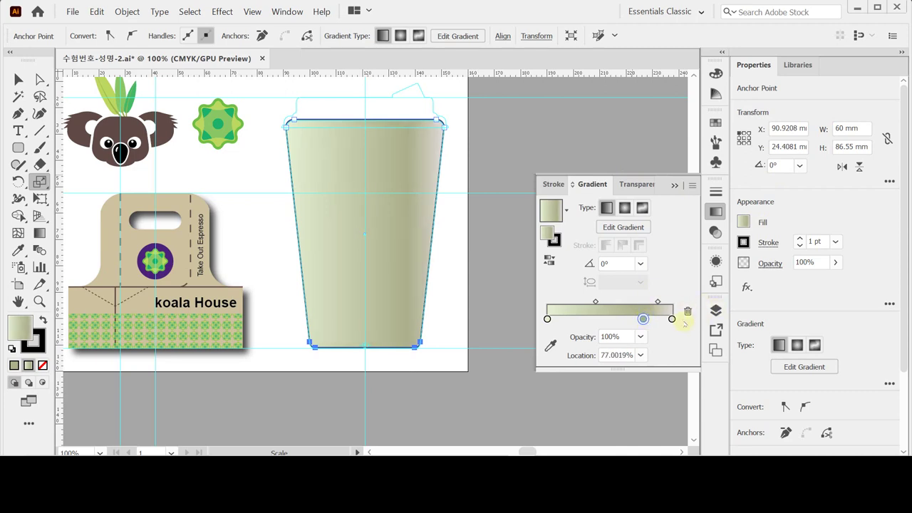
Try the cup's gradient at a 90° angle and return it to 0°.
left_click(672, 318)
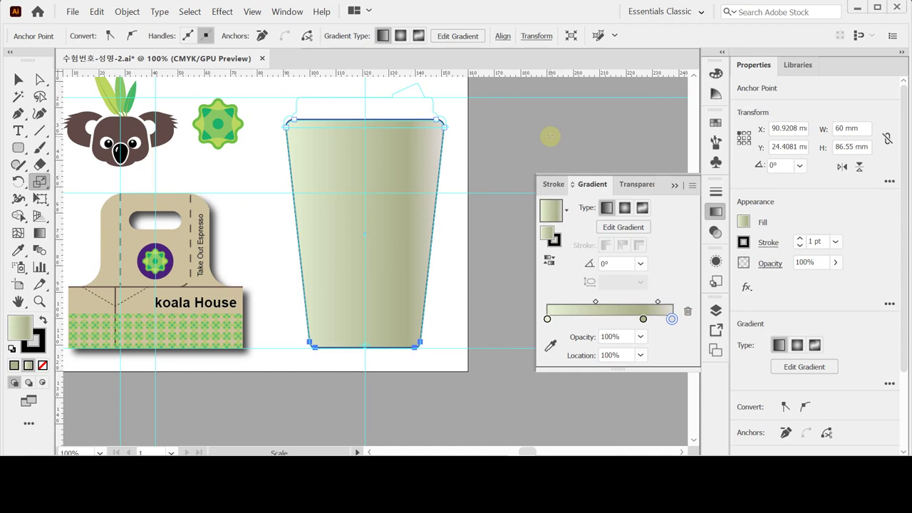
left_click(640, 264)
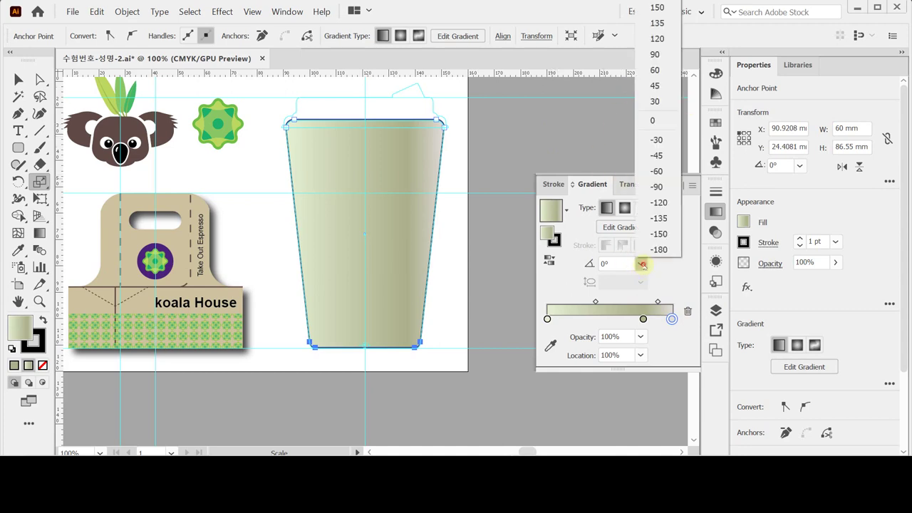
left_click(654, 55)
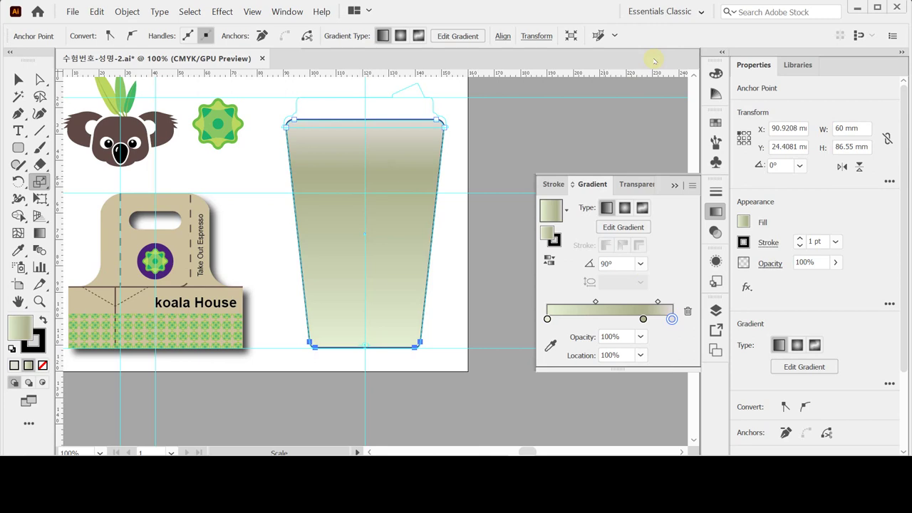
left_click(640, 264)
left_click(654, 116)
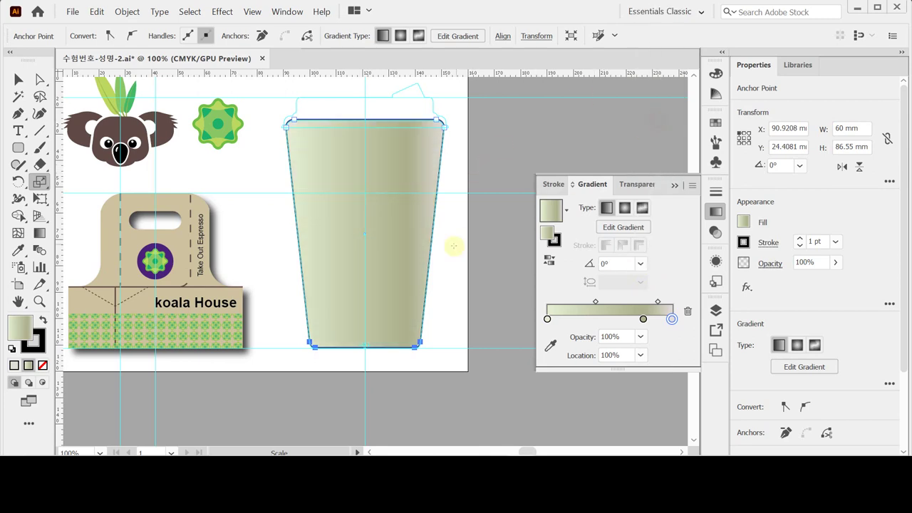
Remove the stroke from the gradient-filled cup body and deselect it.
left_click(34, 342)
left_click(43, 365)
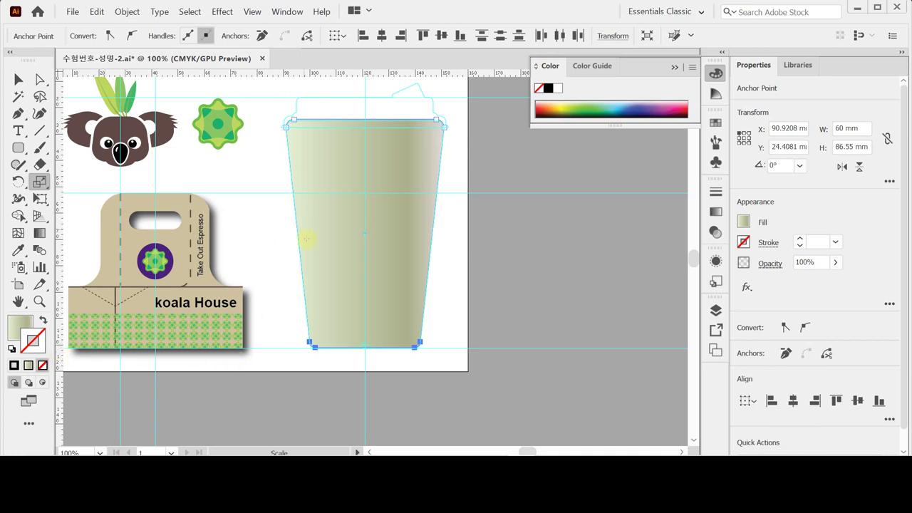
left_click(456, 269)
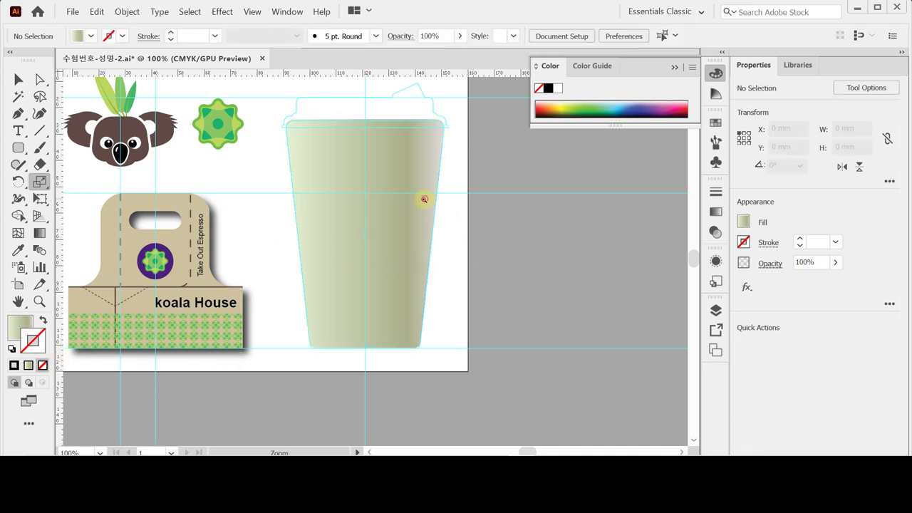
Draw a rounded rectangle about 52 × 10 mm over the lid guide with the default white fill and black stroke.
key("ctrl+equal")
left_click_drag(326, 204, 359, 264)
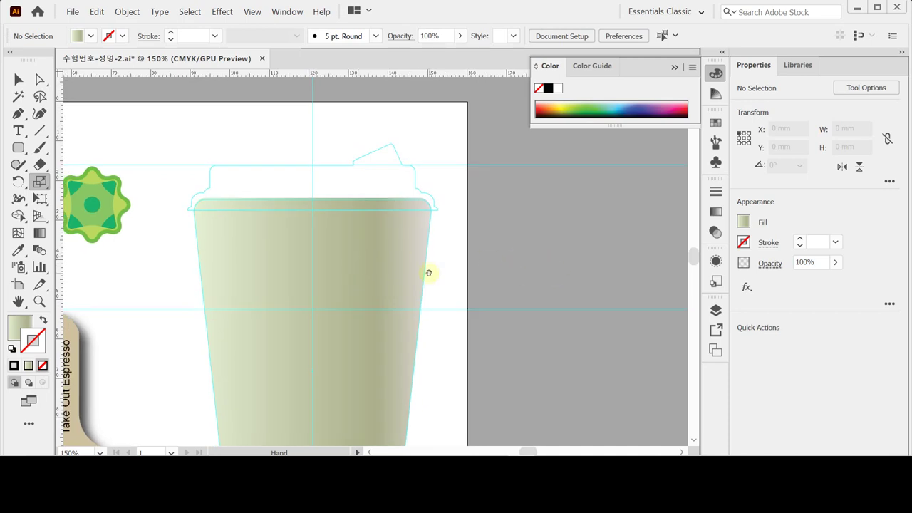
left_click(425, 235, "ctrl")
scroll(426, 235, "left", 3)
scroll(425, 236, "down", 1)
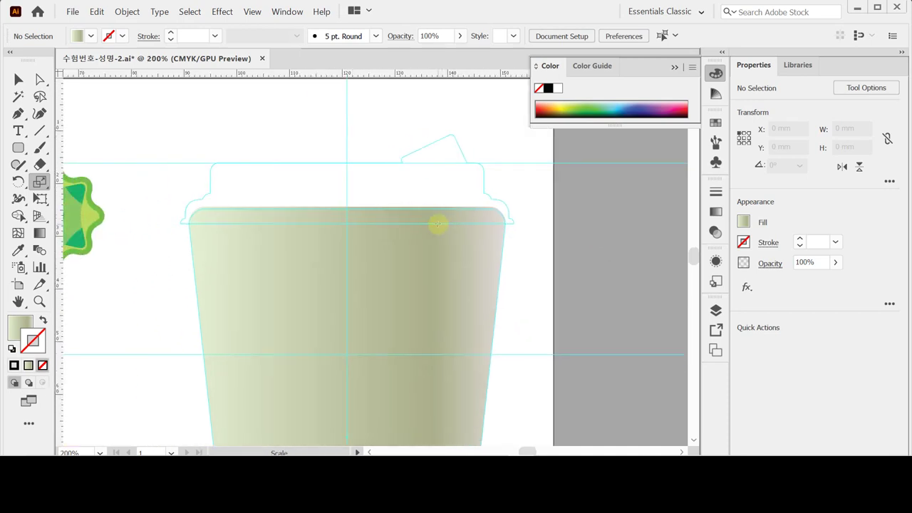
scroll(546, 285, "down", 1)
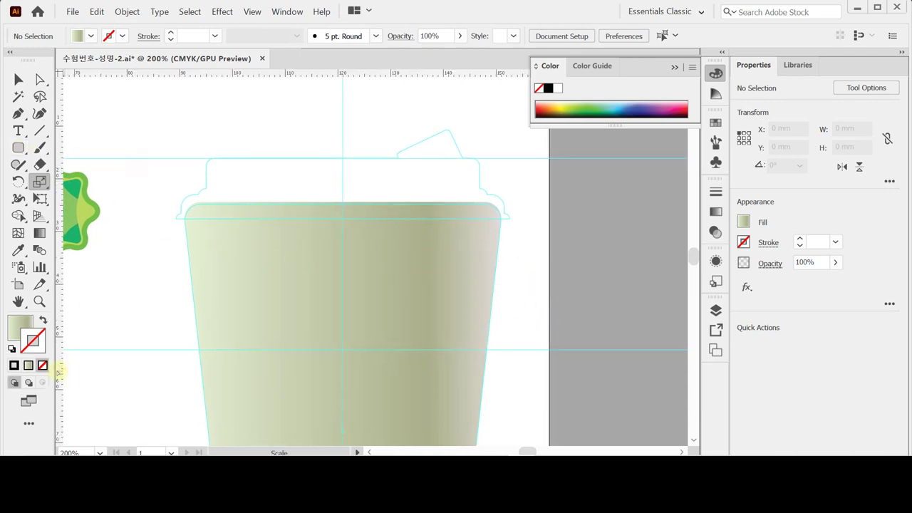
left_click(12, 348)
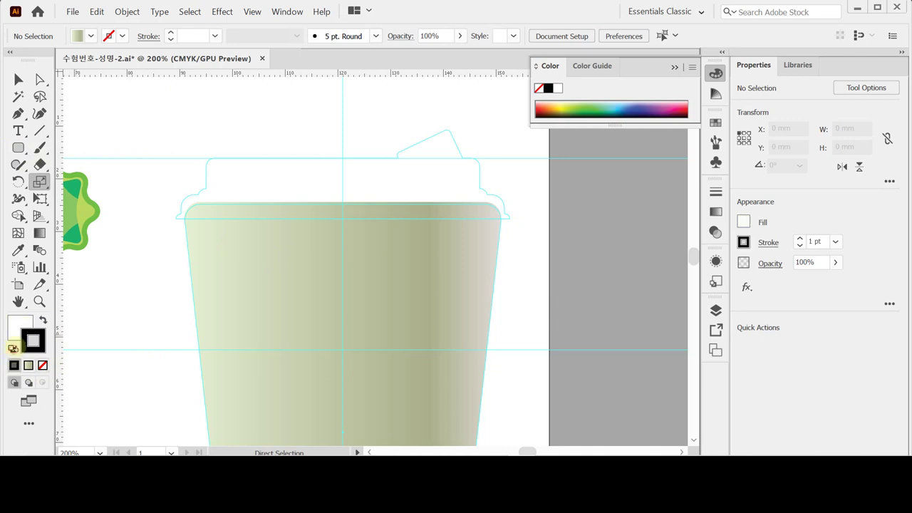
left_click(19, 147)
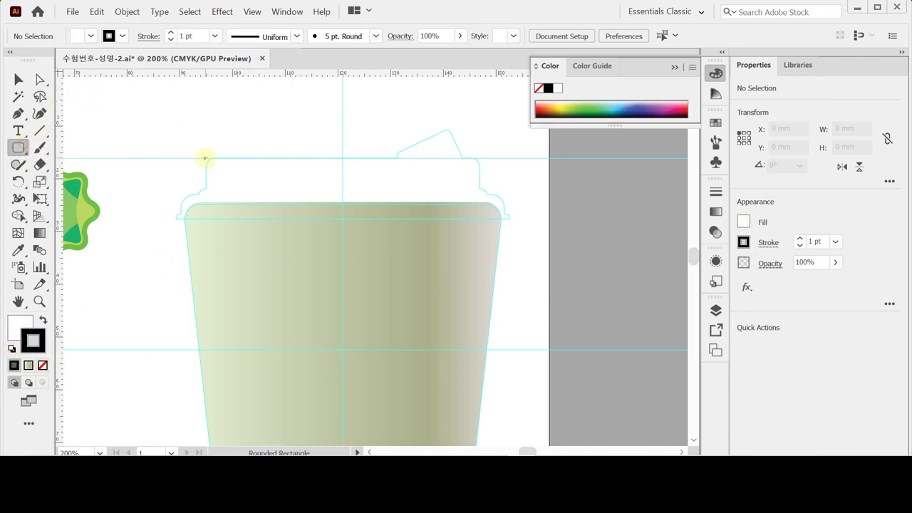
left_click_drag(205, 158, 481, 246)
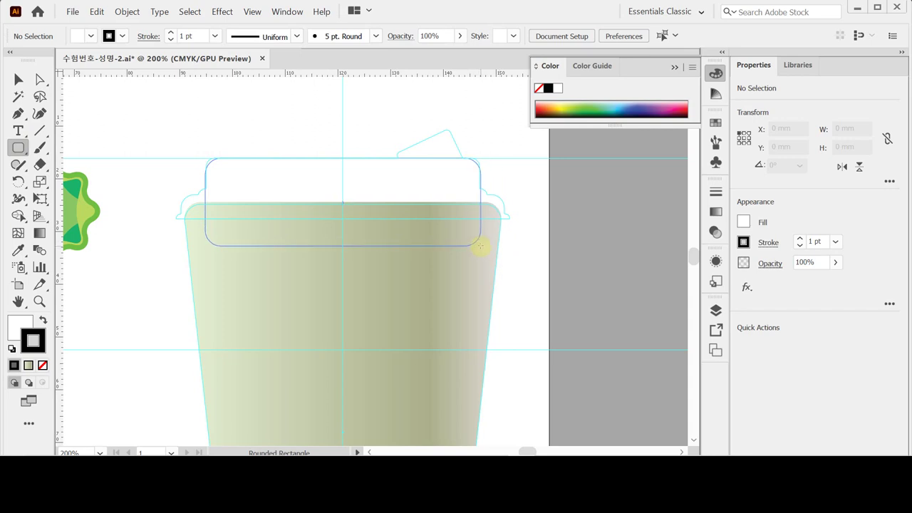
left_click_drag(481, 226, 480, 212)
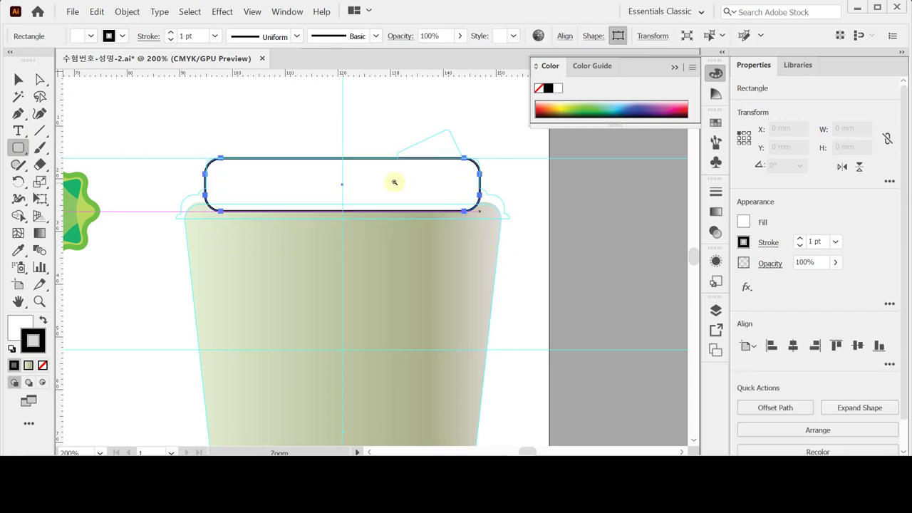
Reduce the corner rounding of the lid rectangle so its corners come closer to the lid guide's corners.
key("ctrl+equal")
key("ctrl+equal")
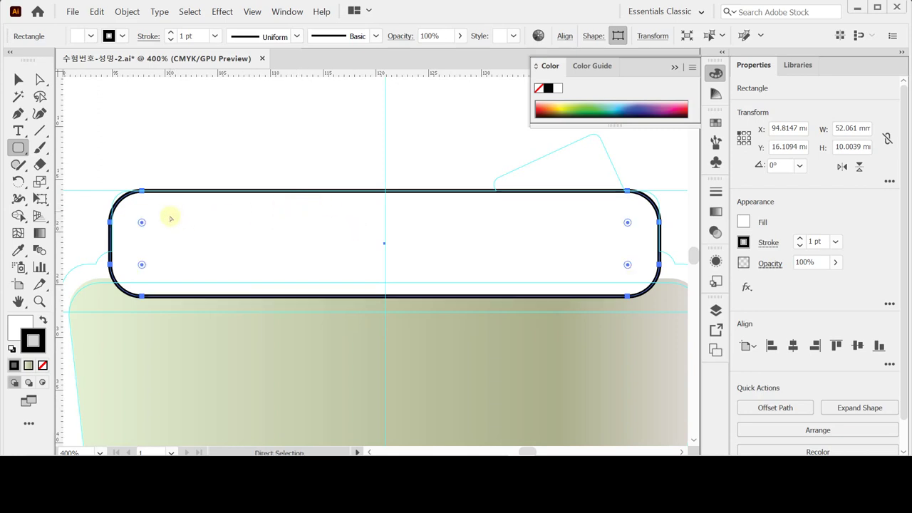
key("ctrl")
key("ctrl")
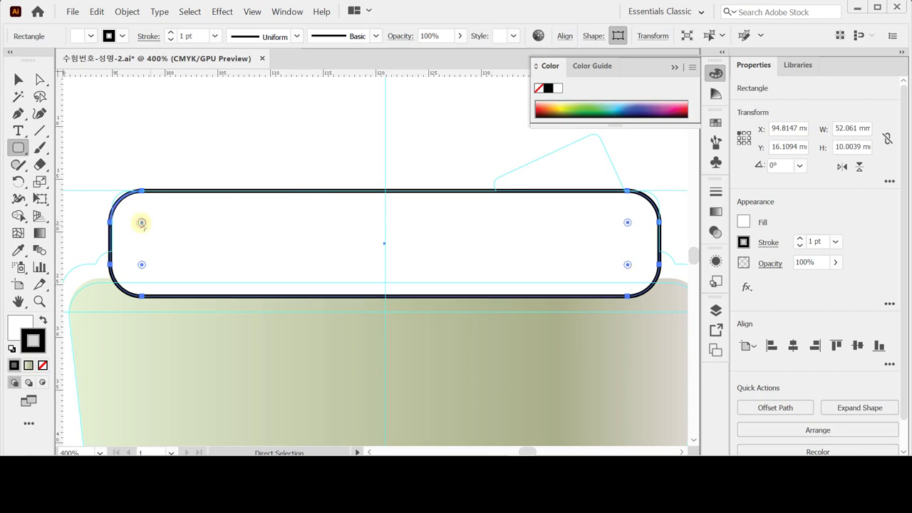
left_click_drag(142, 223, 134, 215)
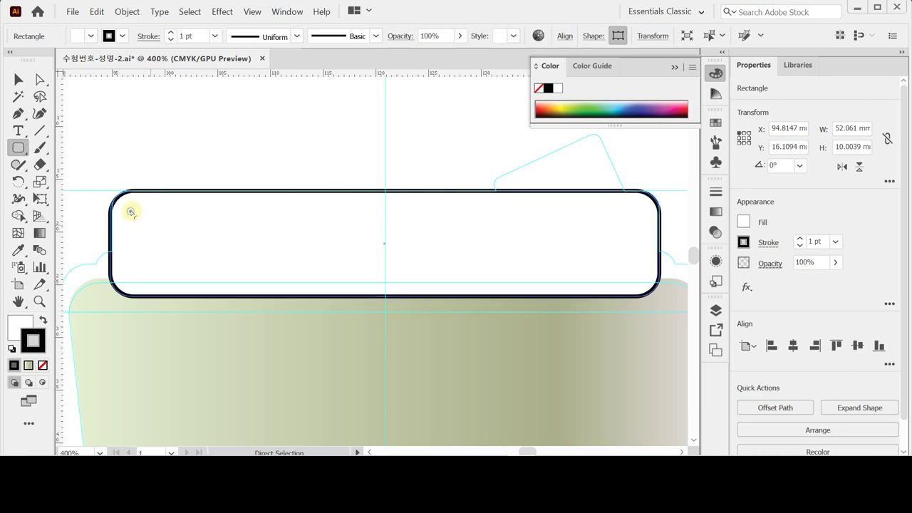
mouse_move(134, 214)
left_mouse_down()
mouse_move(149, 229)
mouse_move(133, 211)
left_mouse_up()
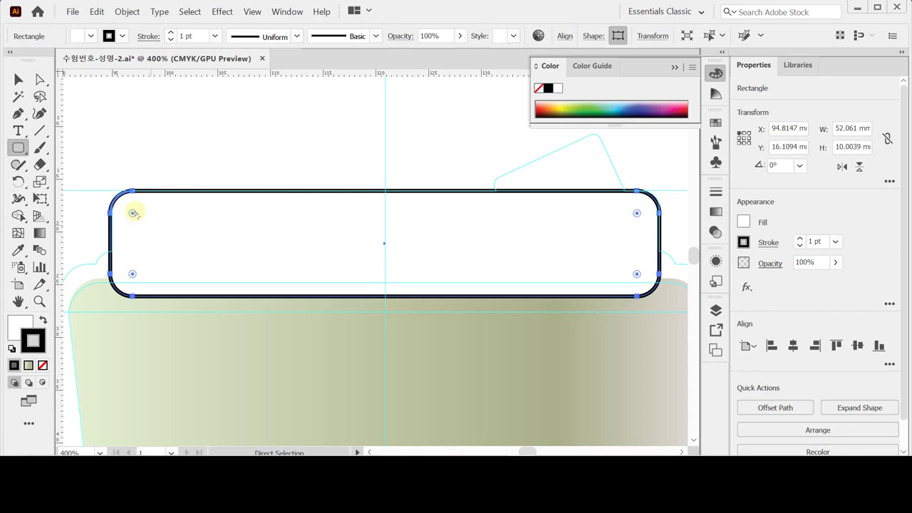
Draw a second rounded rectangle about 55 × 10 mm over the lid guide, overlapping the lower part of the first one.
key("ctrl")
key("ctrl+space")
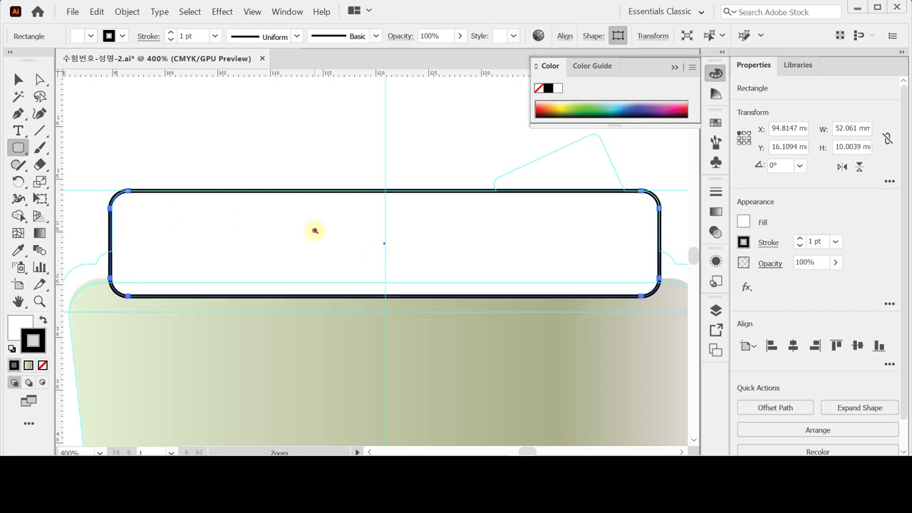
left_click(318, 230)
key("ctrl+minus")
key("ctrl+minus")
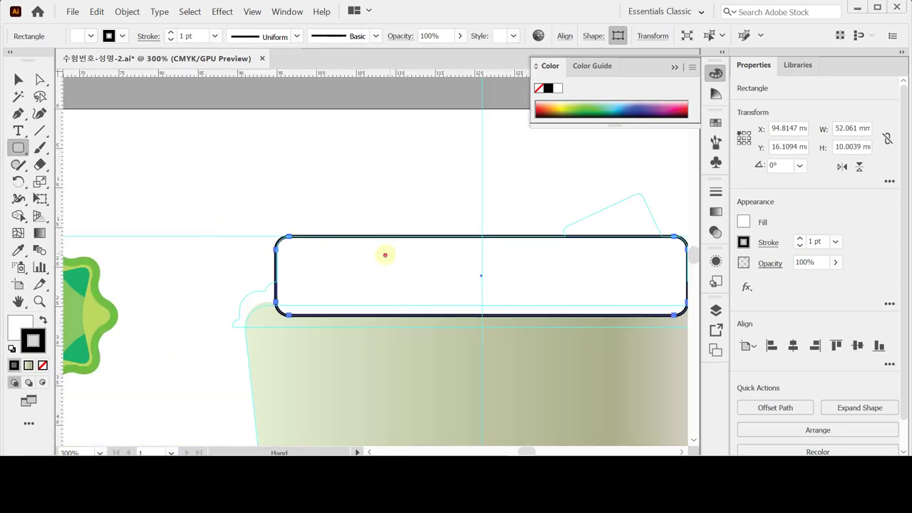
left_click_drag(383, 254, 311, 176)
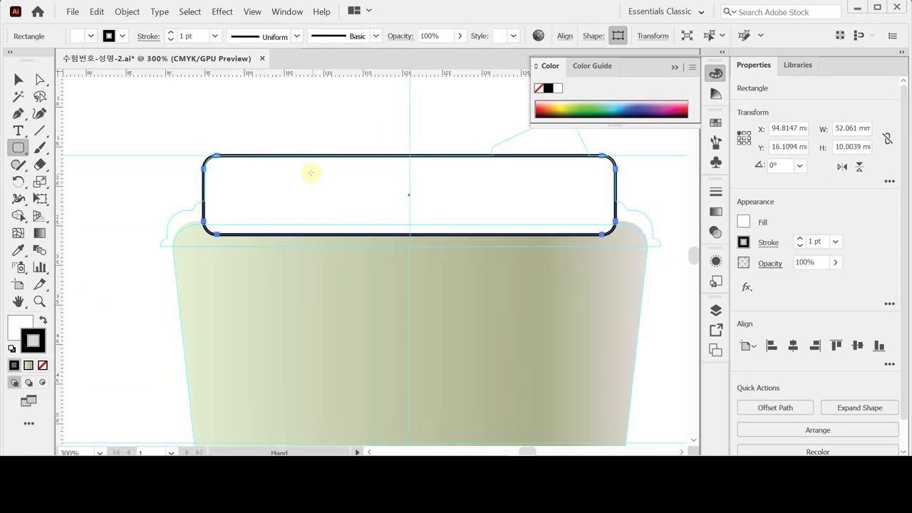
left_click_drag(191, 201, 631, 283)
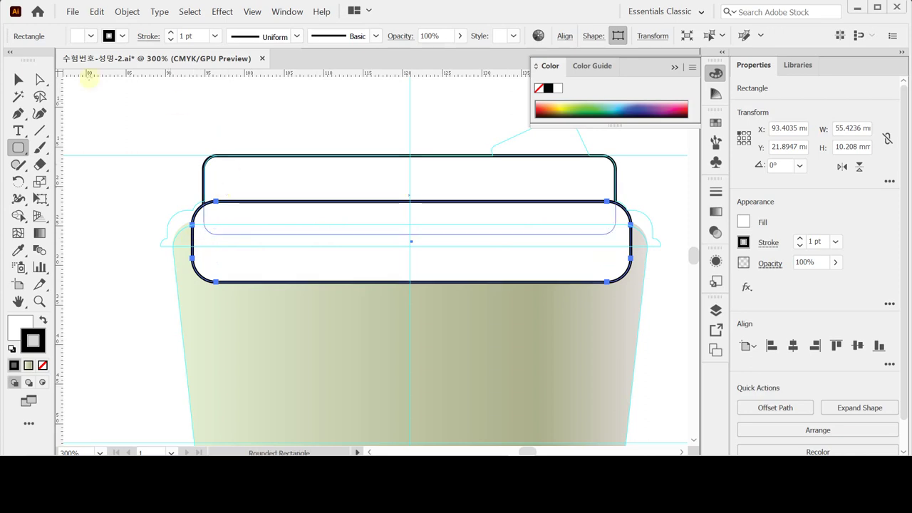
Widen the second lid rectangle to about 55.9 mm and slightly reduce its corner rounding to follow the guide.
left_click(18, 79)
left_click_drag(191, 241, 188, 240)
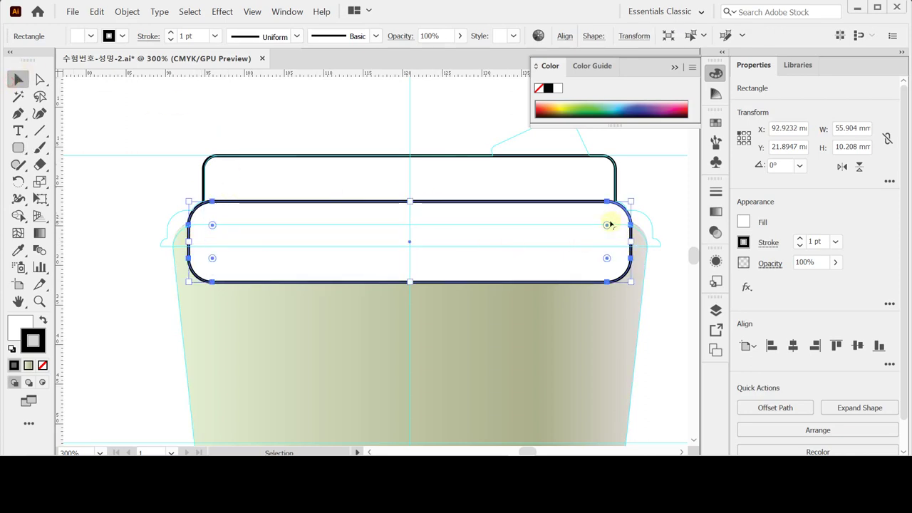
left_click_drag(609, 226, 613, 221)
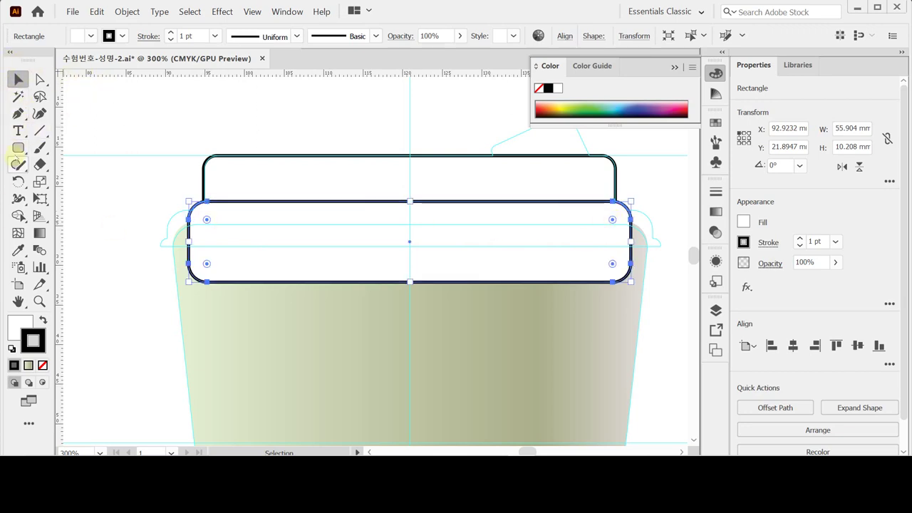
Add a third lid rectangle about 61 × 11 mm with reduced corner rounding and a rounded rim bar about 64 × 3 mm across it.
left_click(17, 148)
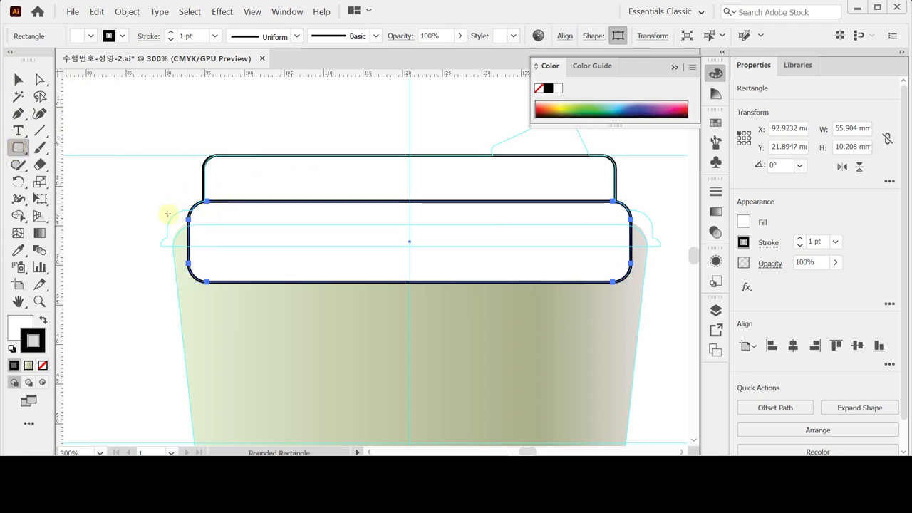
mouse_move(168, 214)
left_mouse_down()
mouse_move(290, 252)
mouse_move(411, 256)
mouse_move(564, 294)
mouse_move(652, 296)
left_mouse_up()
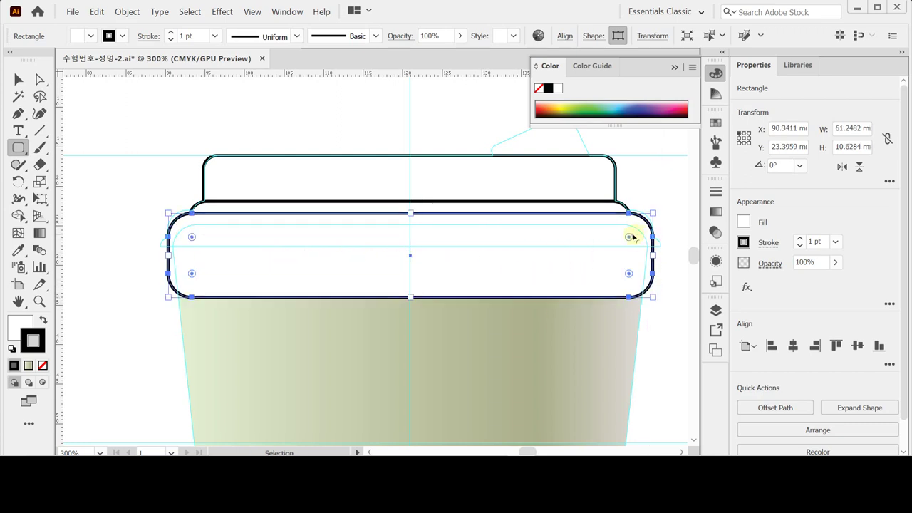
left_click_drag(630, 237, 637, 228)
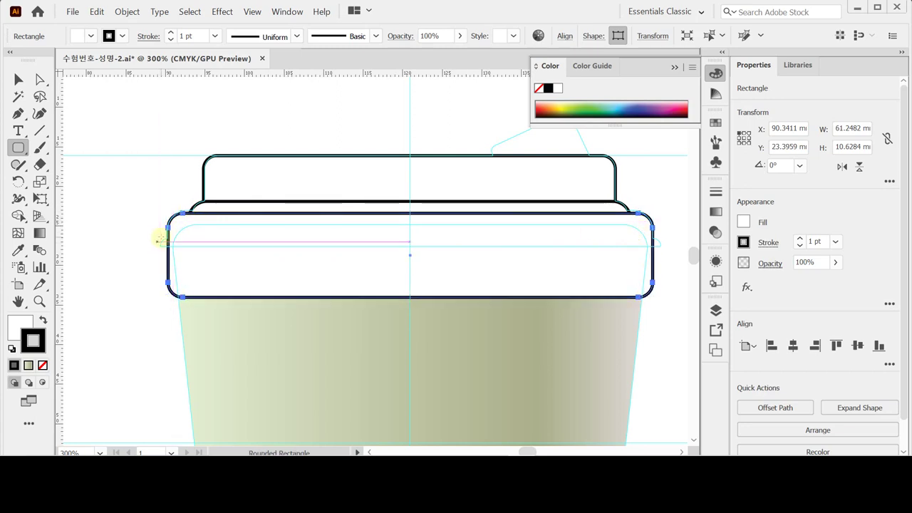
left_click_drag(157, 235, 661, 259)
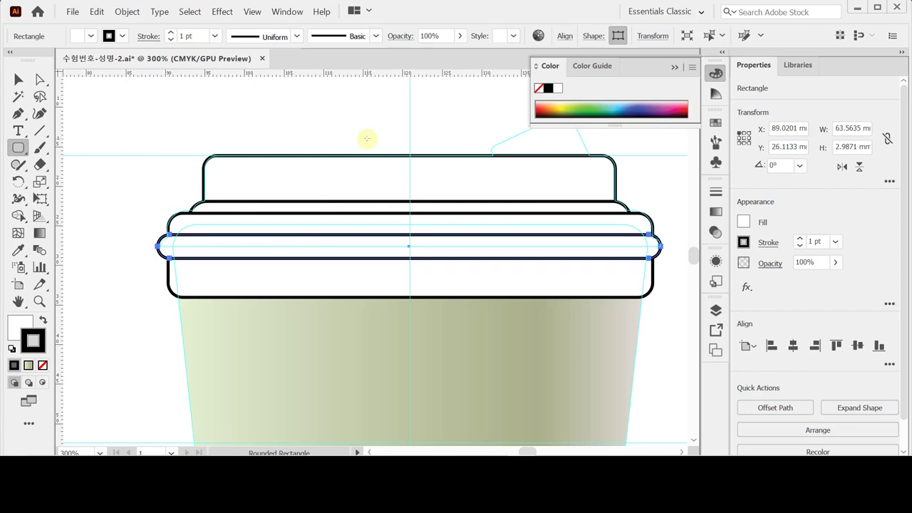
Centre the four lid shapes and the cup body horizontally on each other, then clear the selection.
left_click(19, 80)
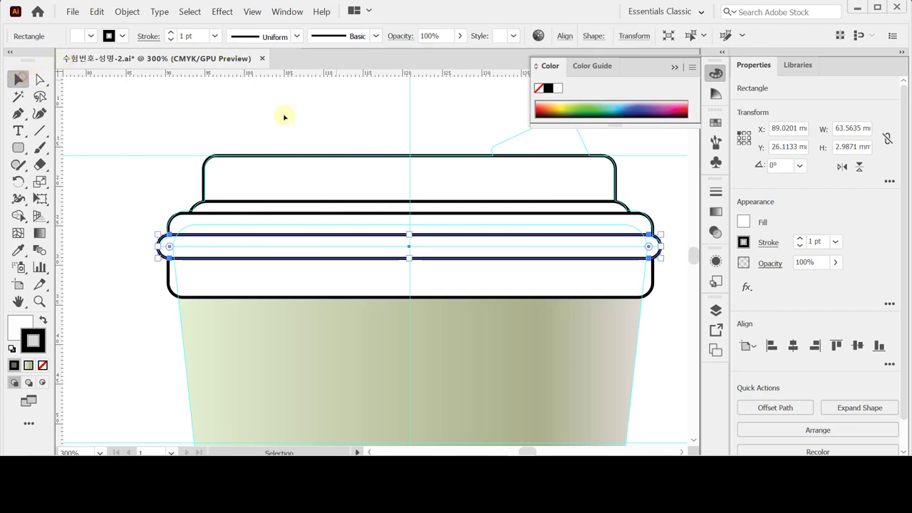
left_click_drag(351, 114, 419, 306)
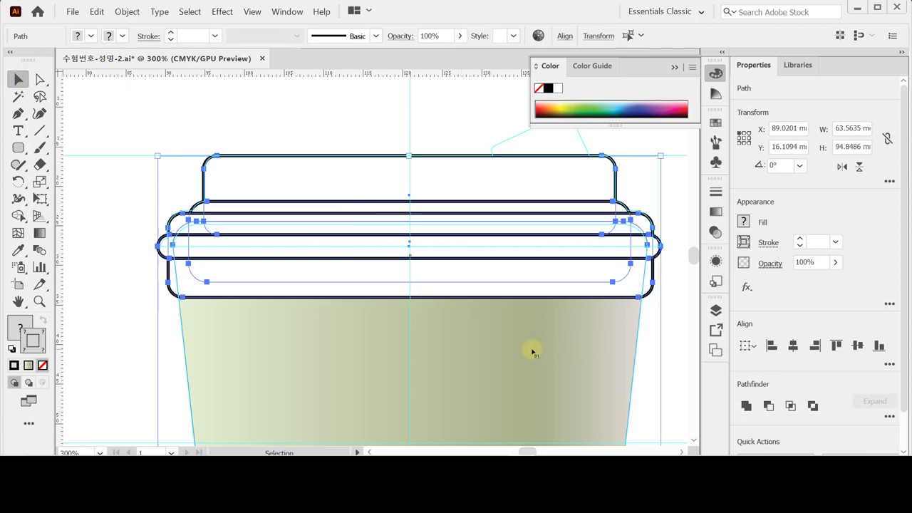
left_click(792, 346)
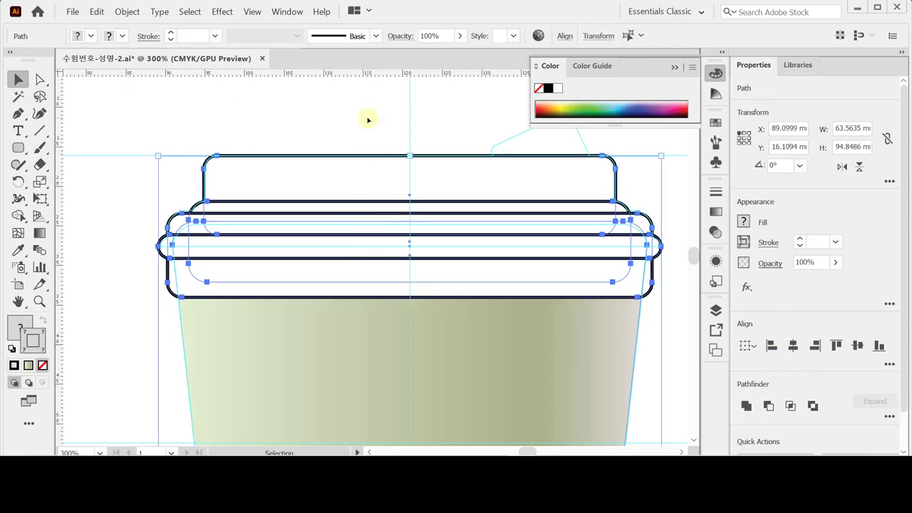
left_click(356, 358, "shift")
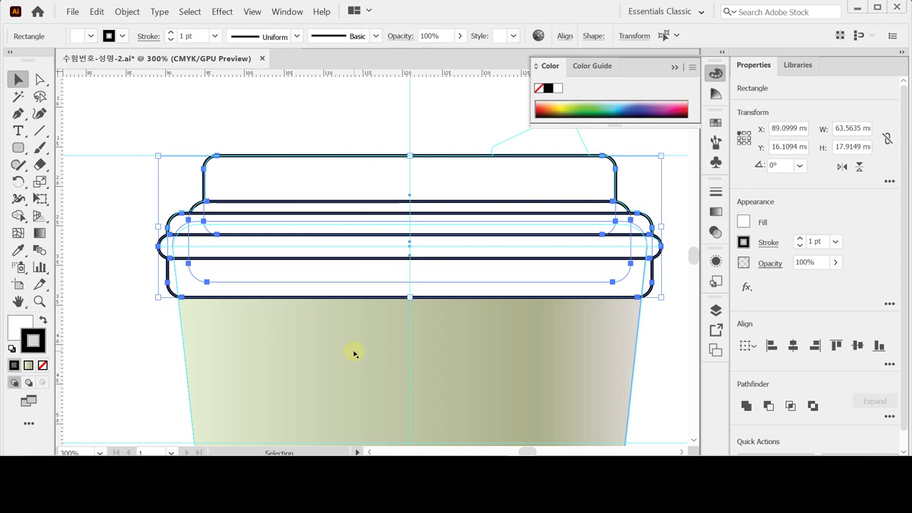
left_click(379, 130)
Draw a rectangle about 12 × 8.5 mm with minimal corner rounding over the tilted tab guide on the lid.
left_click_drag(427, 145, 361, 237)
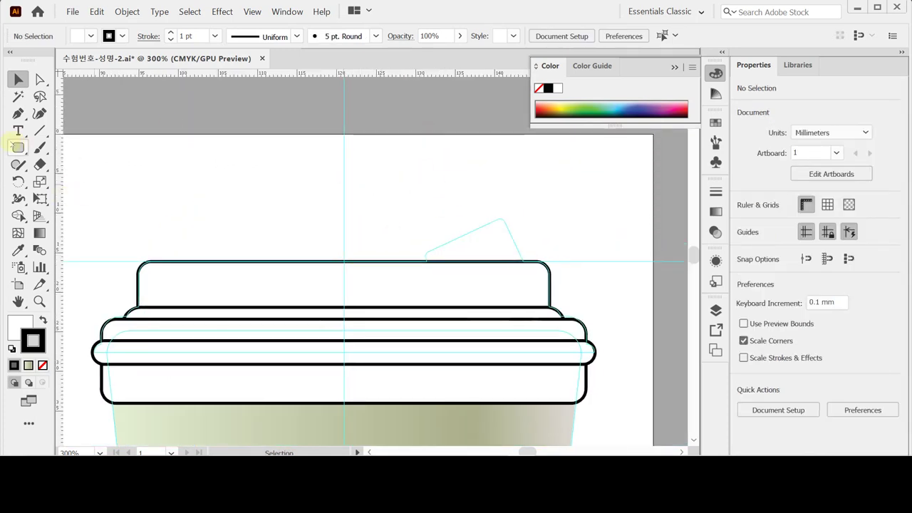
left_click(18, 146)
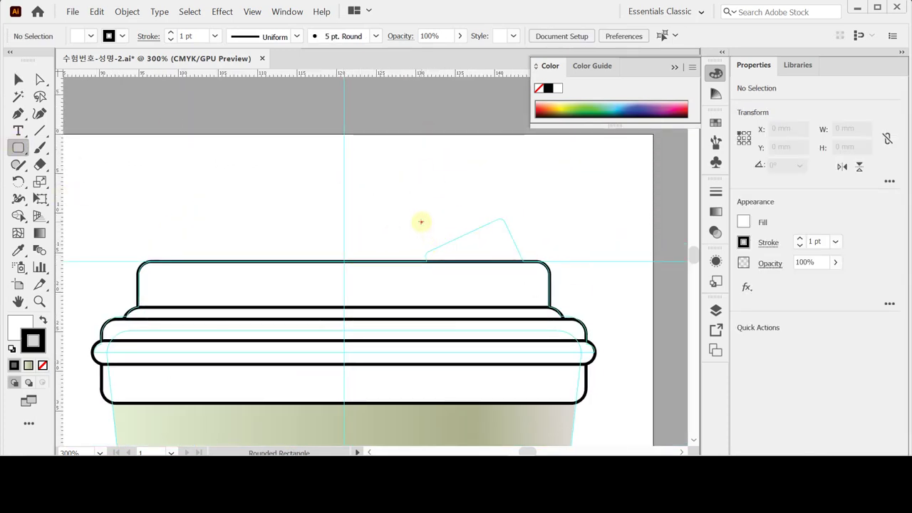
left_click_drag(421, 222, 516, 290)
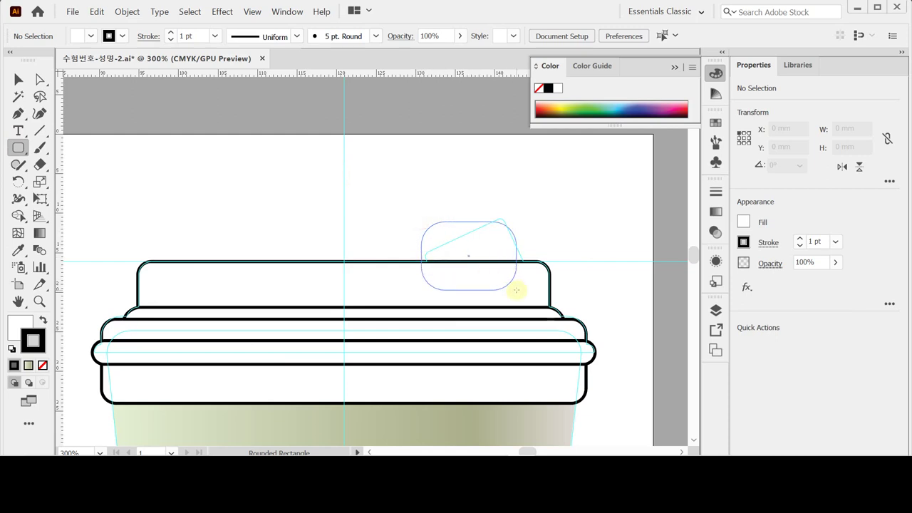
key("Left")
key("Right")
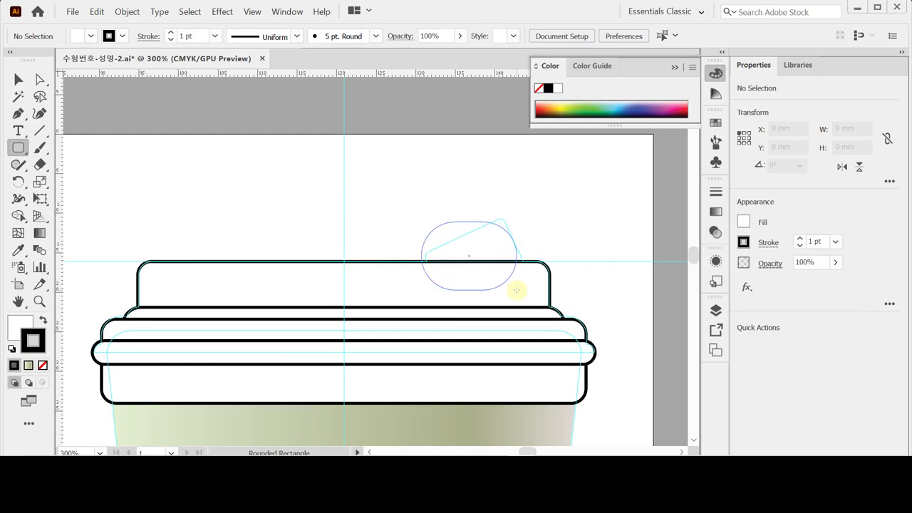
key("Left")
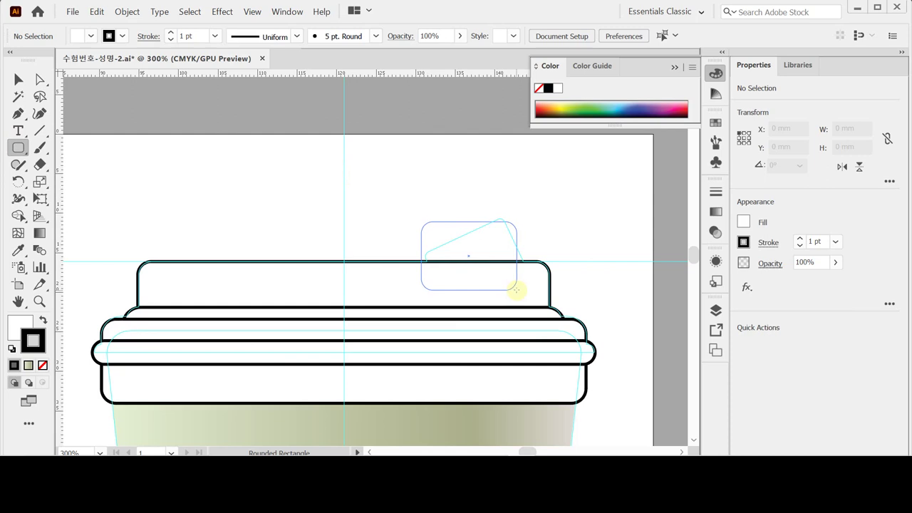
key("Up")
key("Up")
key("Up")
key("Down")
key("Down")
key("Down")
left_click_drag(516, 290, 517, 288)
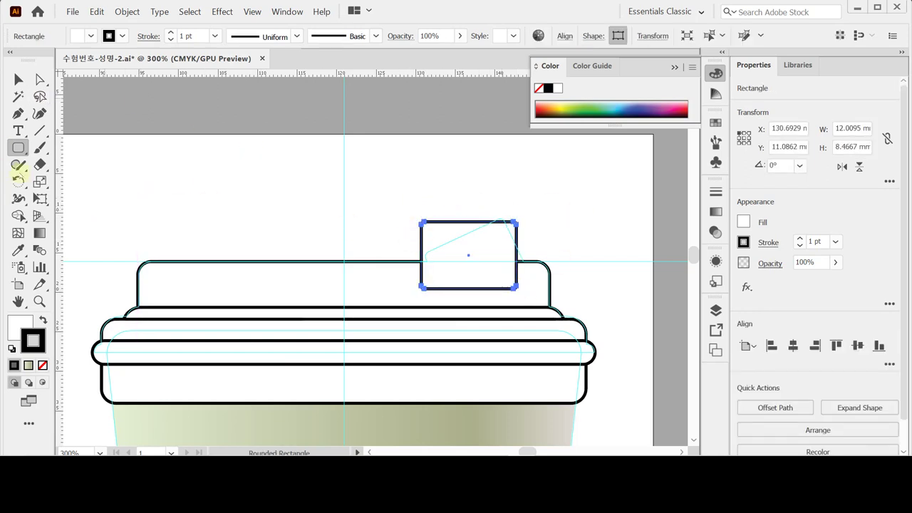
Rotate the small tab rectangle by 25°.
double_click(18, 181)
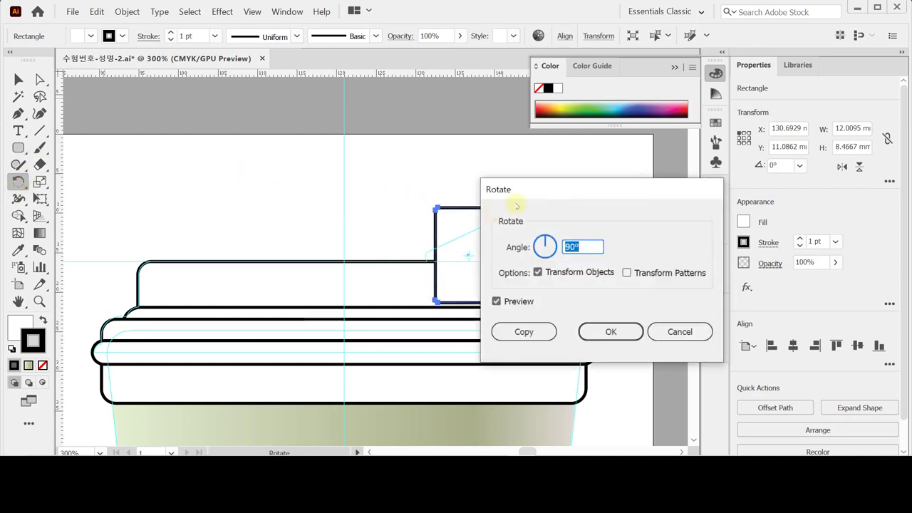
type("25")
key("Return")
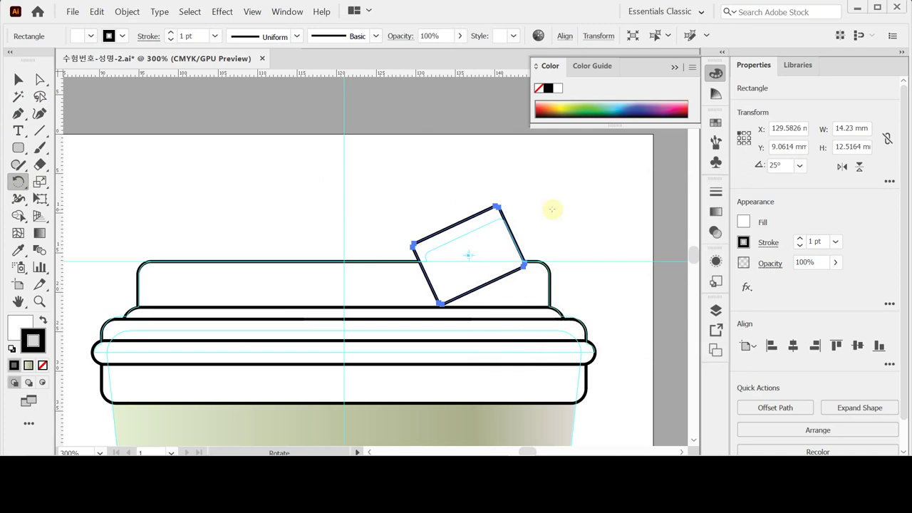
Nudge the rotated tab rectangle about 0.9 mm right and 1.4 mm down so its upper edges fit the tab guide.
key("Right")
key("Right")
key("Right")
key("Right")
key("Right")
key("Right")
key("Right")
key("Right")
key("Right")
key("Down")
key("Down")
key("Down")
key("Down")
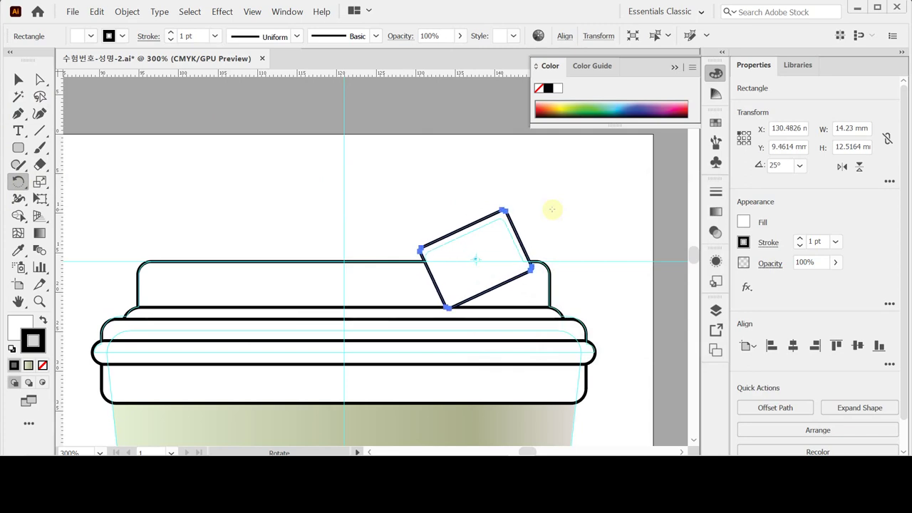
key("Down")
key("Down")
key("Down")
key("Down")
key("Down")
key("Down")
key("Down")
key("Down")
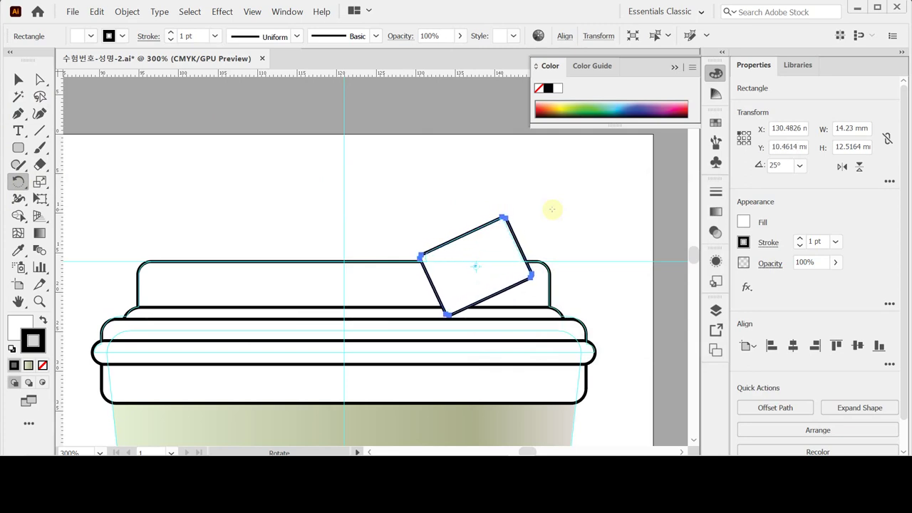
key("ctrl")
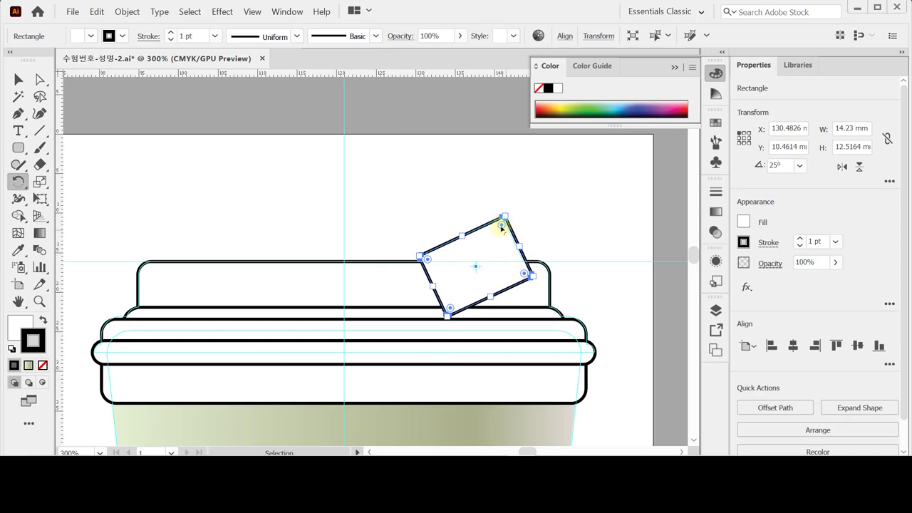
left_click_drag(502, 227, 521, 189)
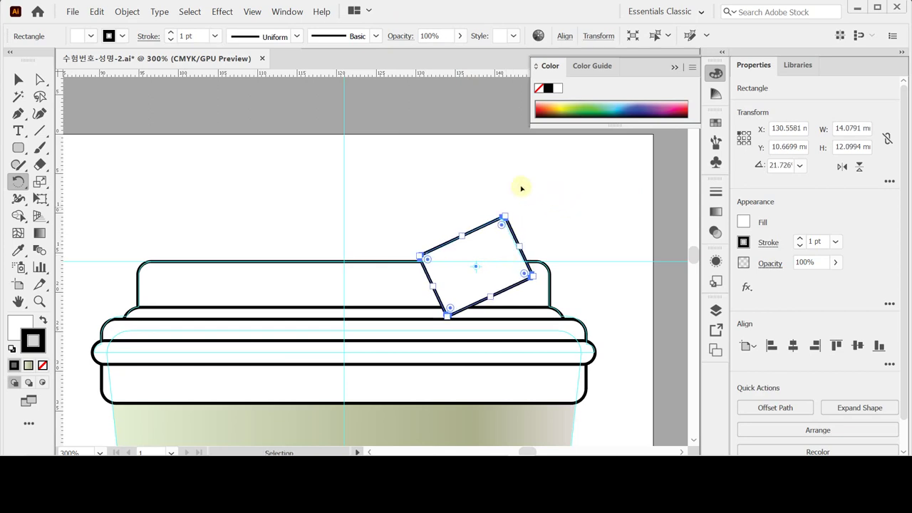
key("ctrl+z")
Round the corners of the tilted tab rectangle to match the guide and deselect it.
left_click(18, 79)
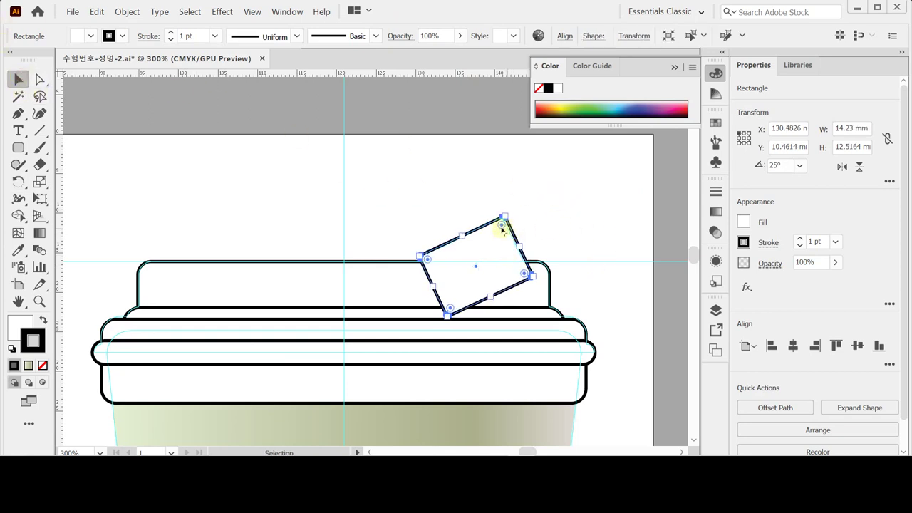
left_click_drag(502, 226, 501, 234)
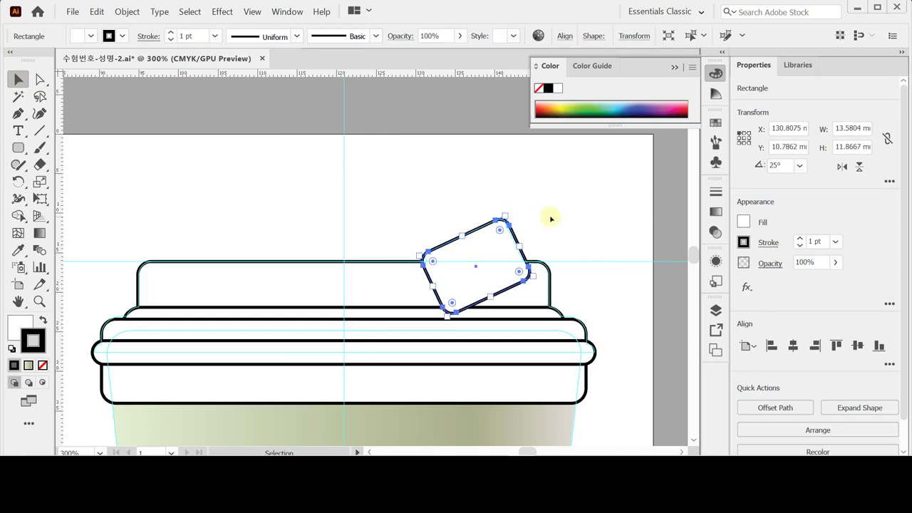
left_click(564, 208)
left_click(503, 246)
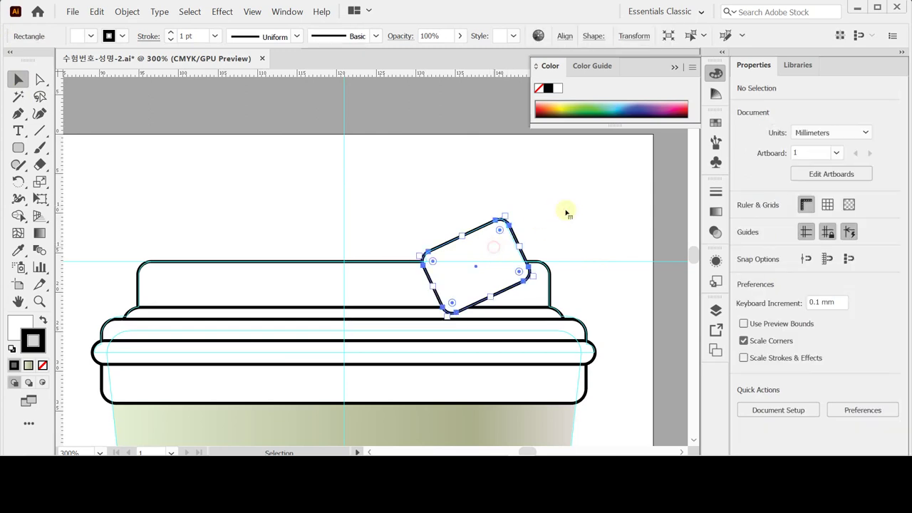
left_click(565, 209)
Unite the four lid shapes and the tilted tab into one shape, leaving the cup body out.
scroll(358, 231, "down", 2)
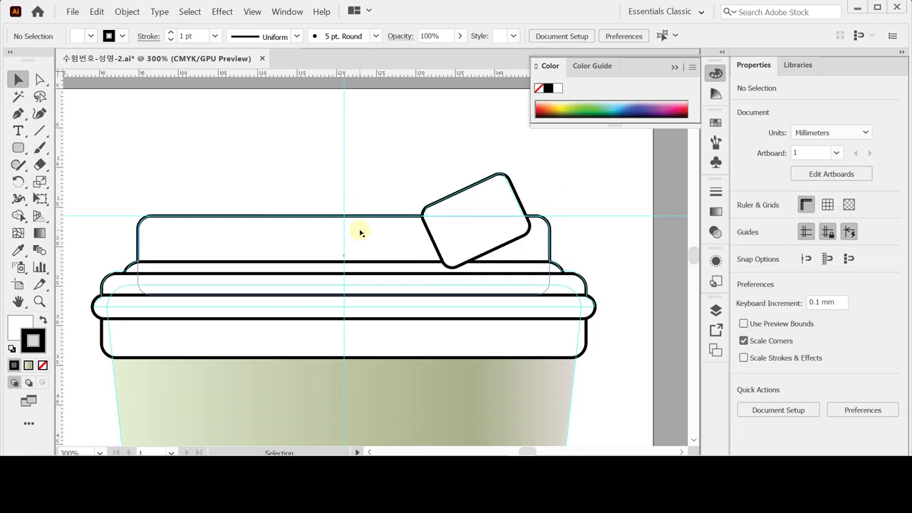
left_click_drag(376, 166, 577, 327)
left_click(513, 385, "shift")
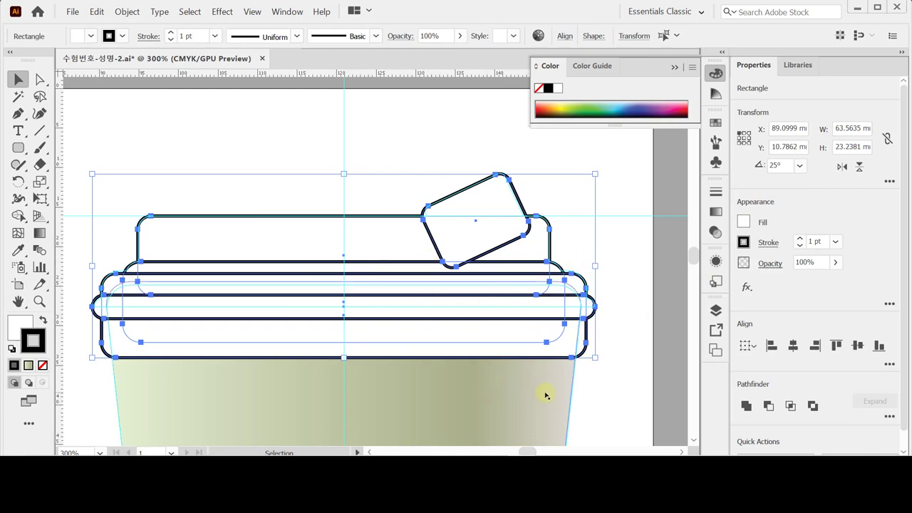
left_click(746, 405)
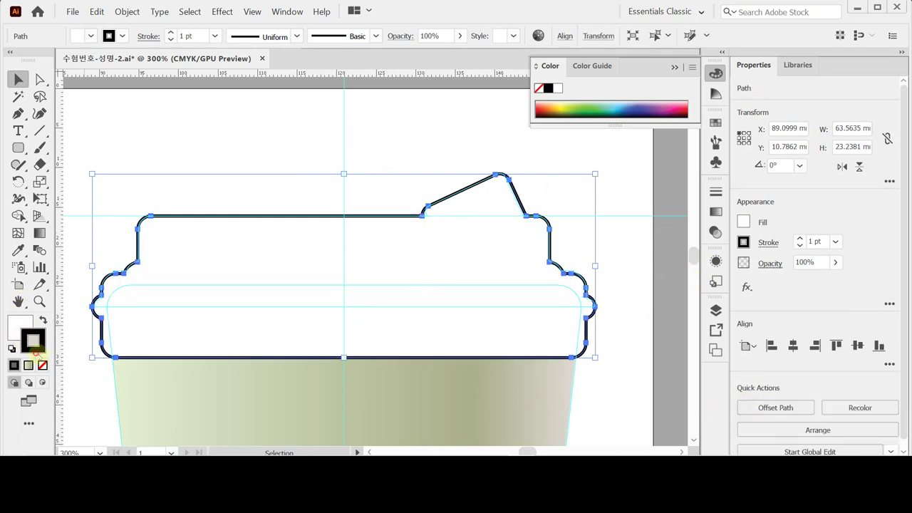
Remove the lid shape's stroke and fill it with dark brown C50 M70 Y70 K80.
left_click(42, 365)
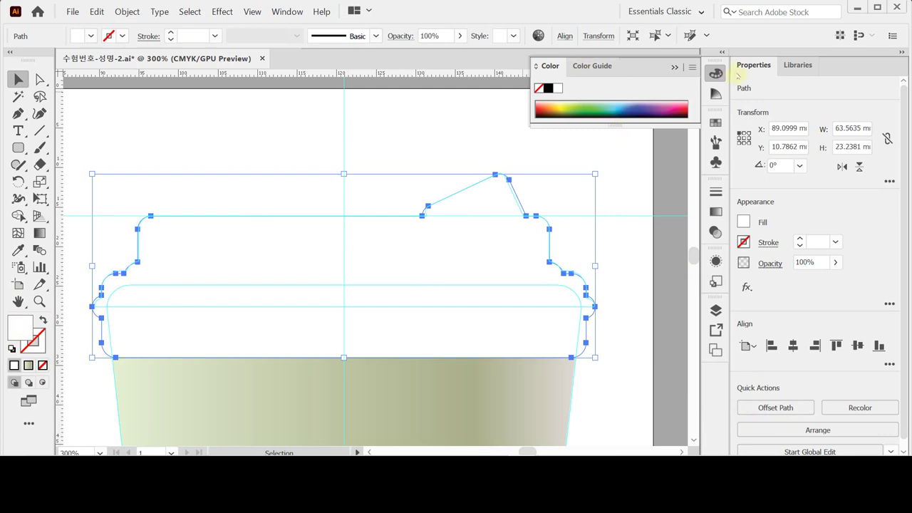
left_click(744, 221)
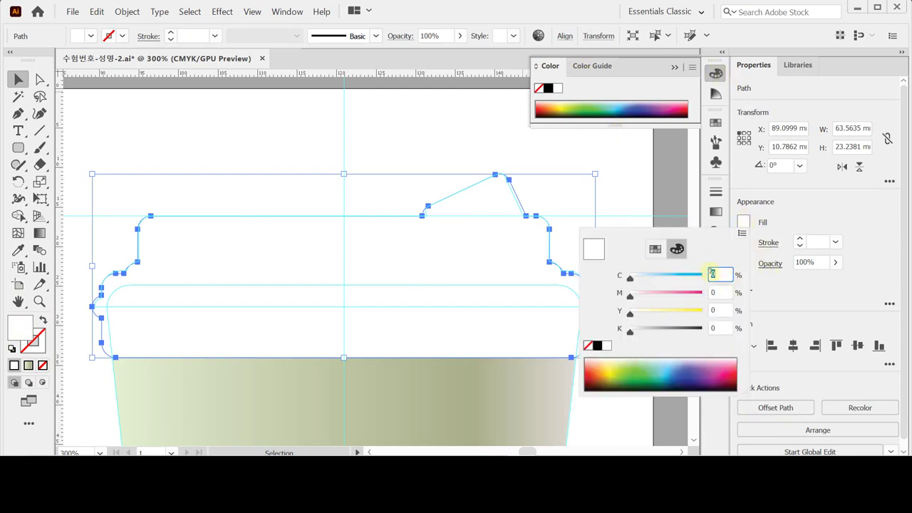
type("50")
key("Tab")
type("70")
key("Tab")
type("70")
key("Tab")
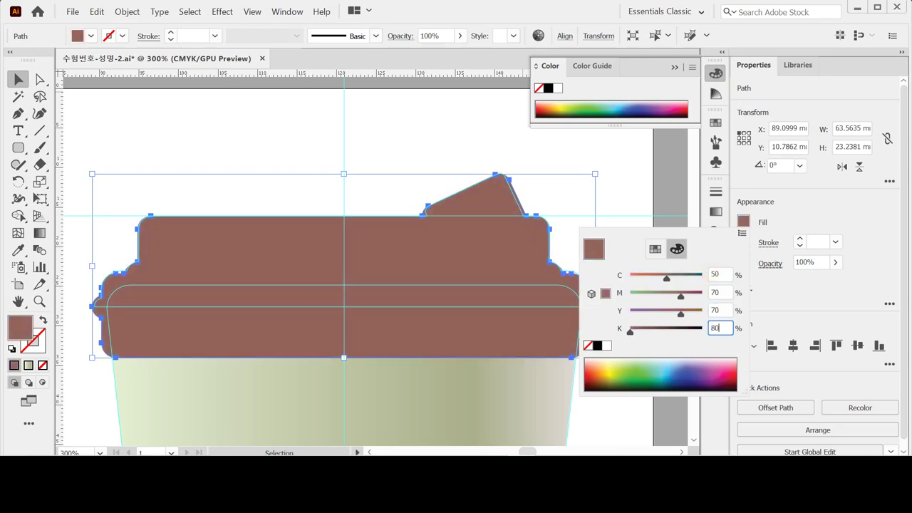
type("80")
key("Return")
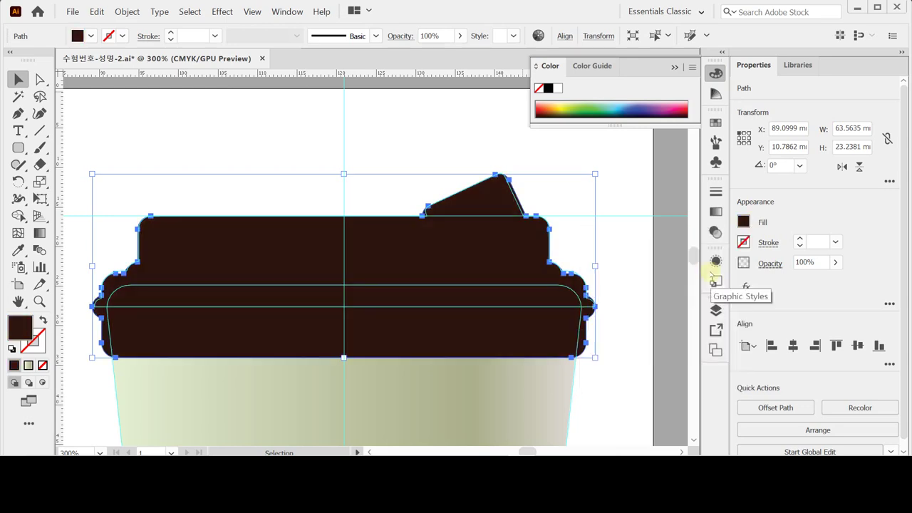
Draw a rectangle about 73.6 × 10.5 mm over the lid's lower part, starting at the horizontal guide, and subtract it from the lid.
key("ctrl+space")
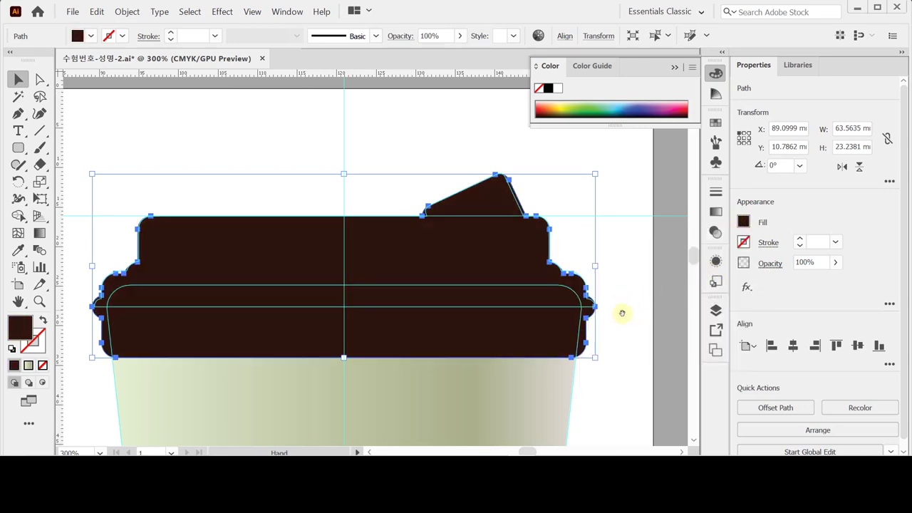
left_click(487, 315, "ctrl+alt")
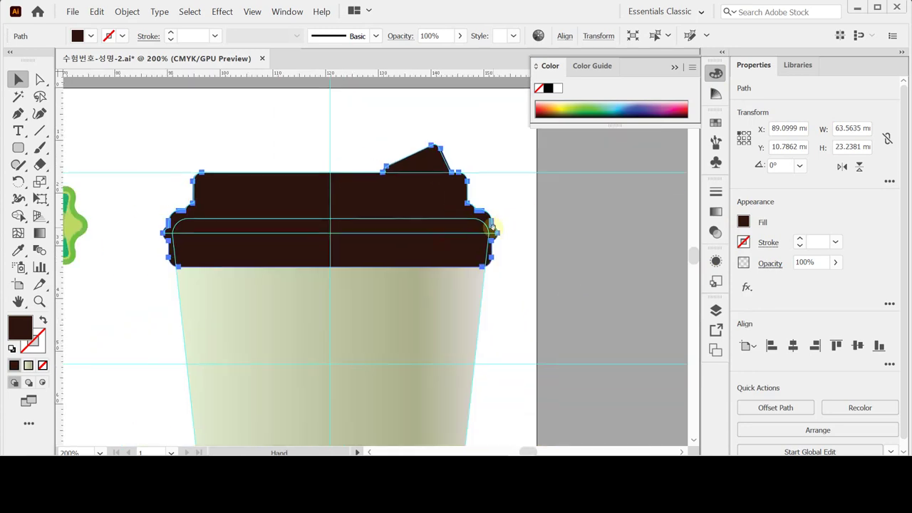
left_click(124, 132)
key("m")
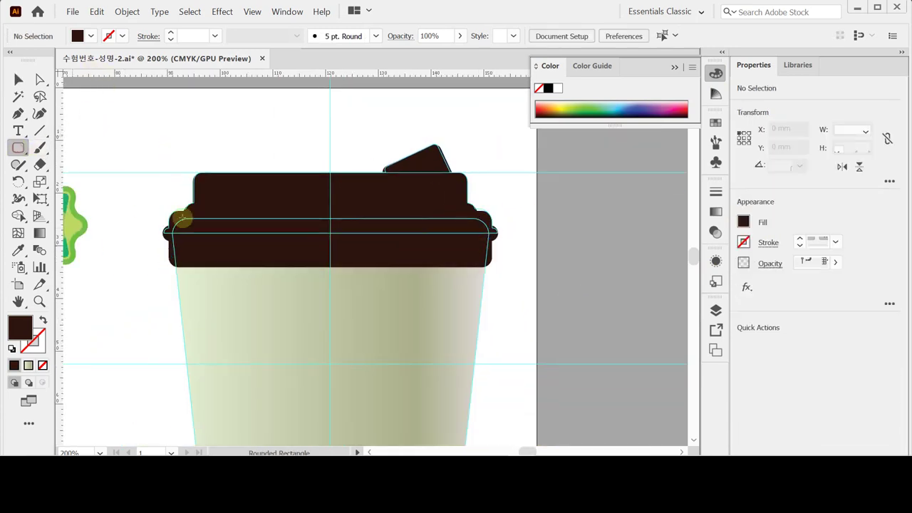
mouse_move(141, 233)
left_mouse_down()
mouse_move(305, 264)
mouse_move(528, 289)
left_mouse_up()
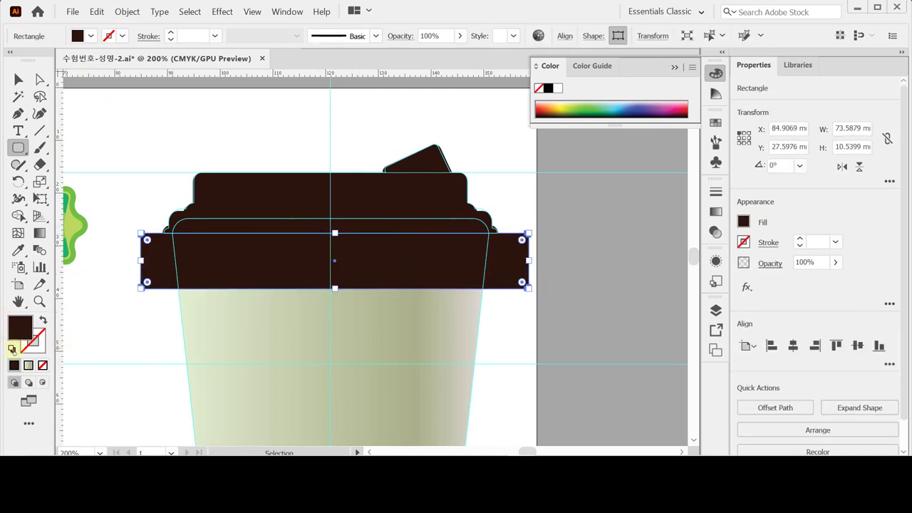
left_click(12, 349)
left_click(261, 193, "ctrl+shift")
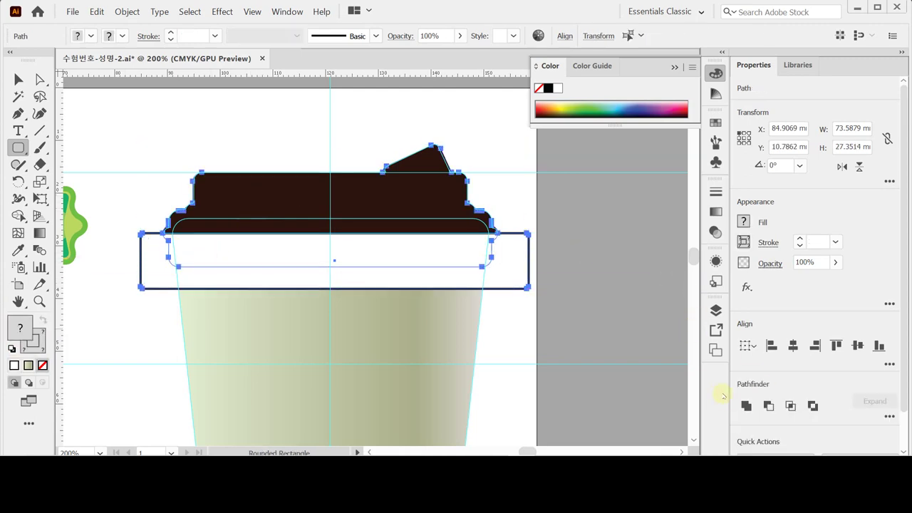
left_click(768, 406)
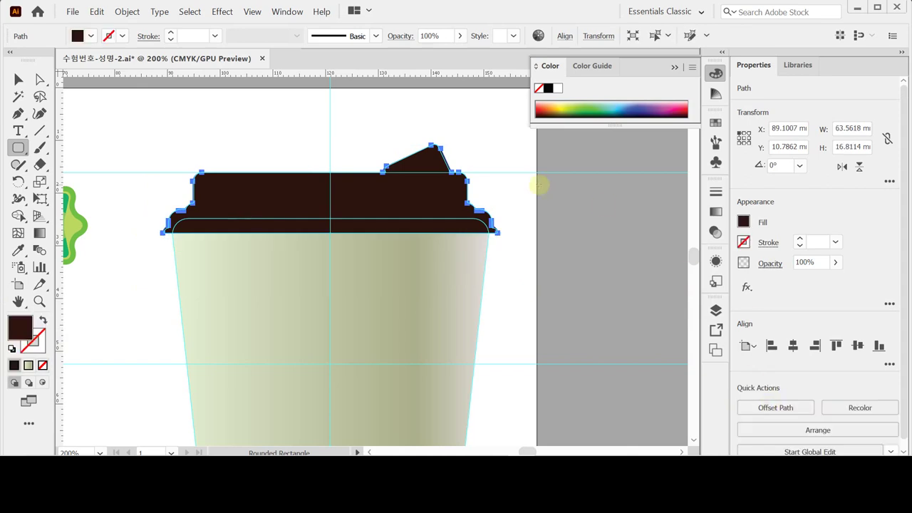
Isolate the carrier box group to reach the separate shapes of its round emblem.
left_click(438, 264, "alt")
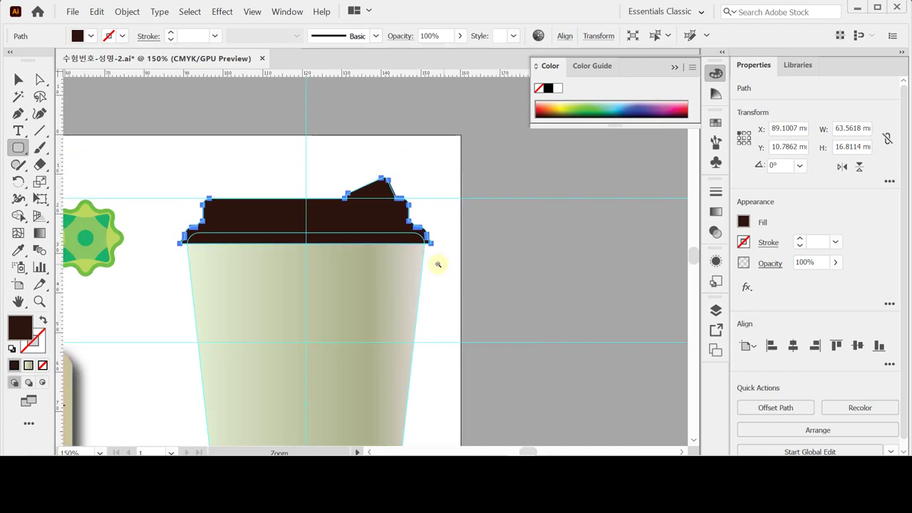
left_click(438, 264, "alt")
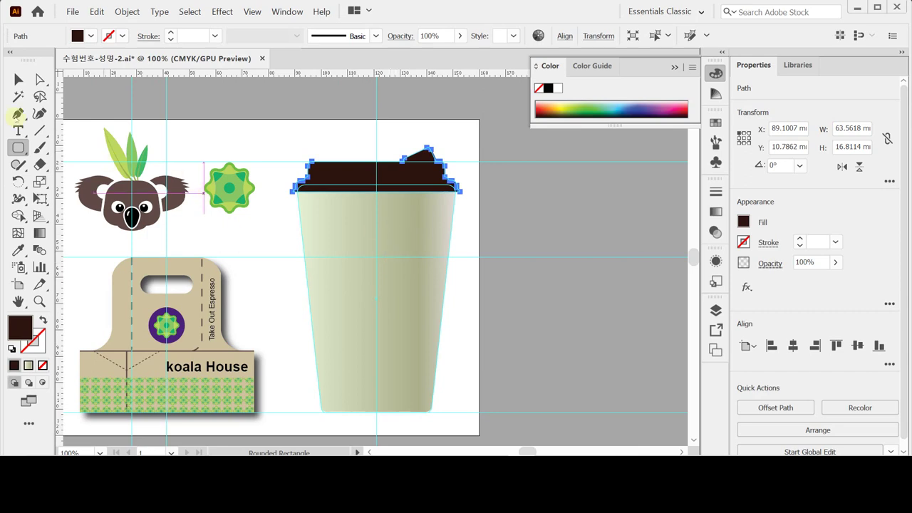
left_click(19, 78)
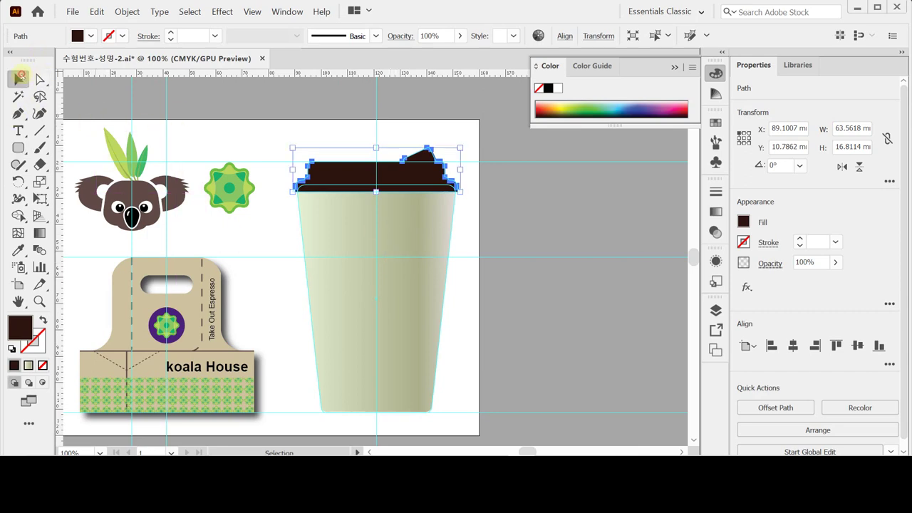
left_click(184, 341)
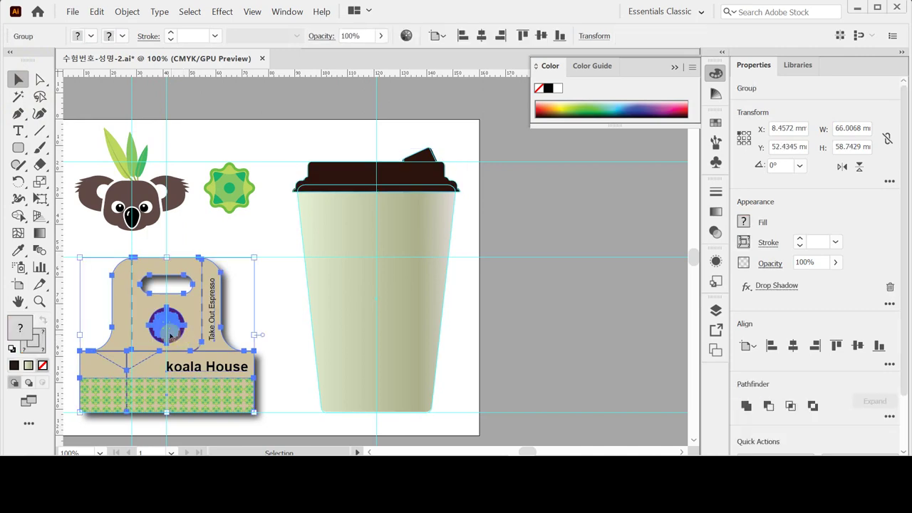
key("ctrl+shift+a")
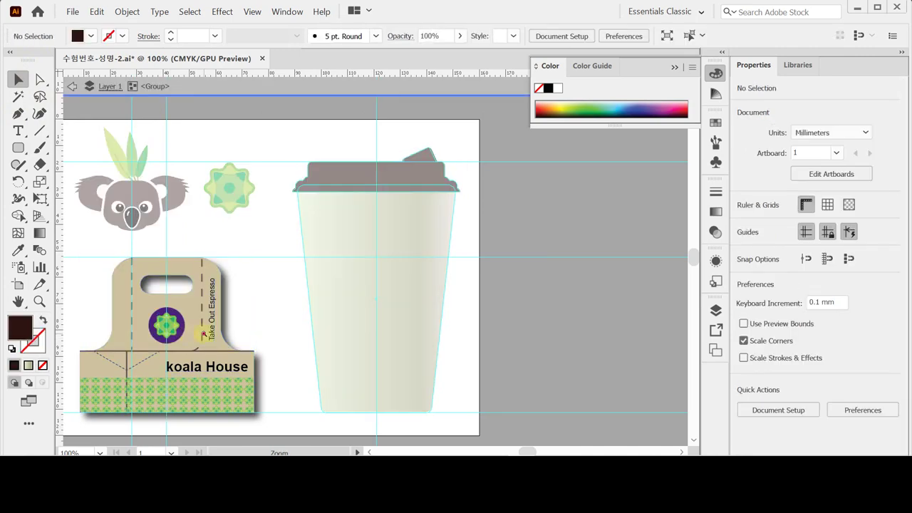
left_click(207, 335, "ctrl")
left_click(260, 308, "ctrl")
left_click(502, 218)
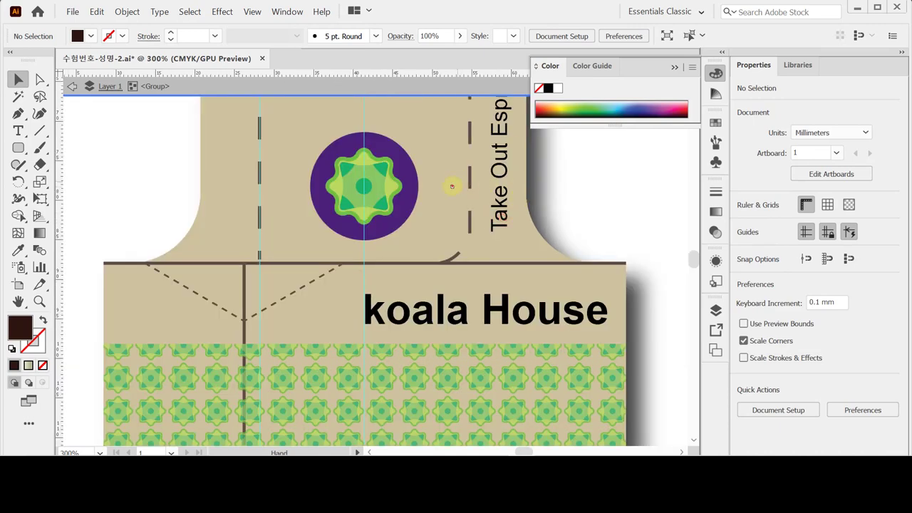
left_click_drag(451, 185, 407, 204)
left_click(311, 221)
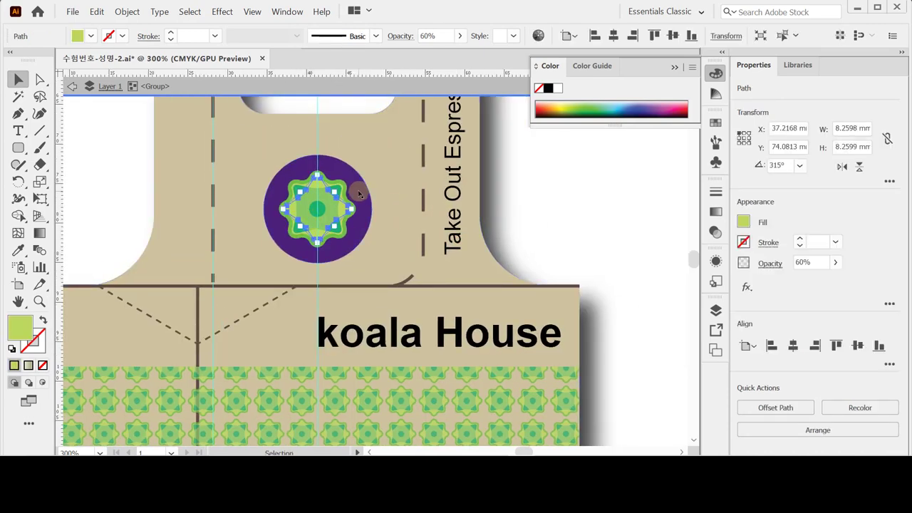
left_click_drag(360, 195, 365, 187)
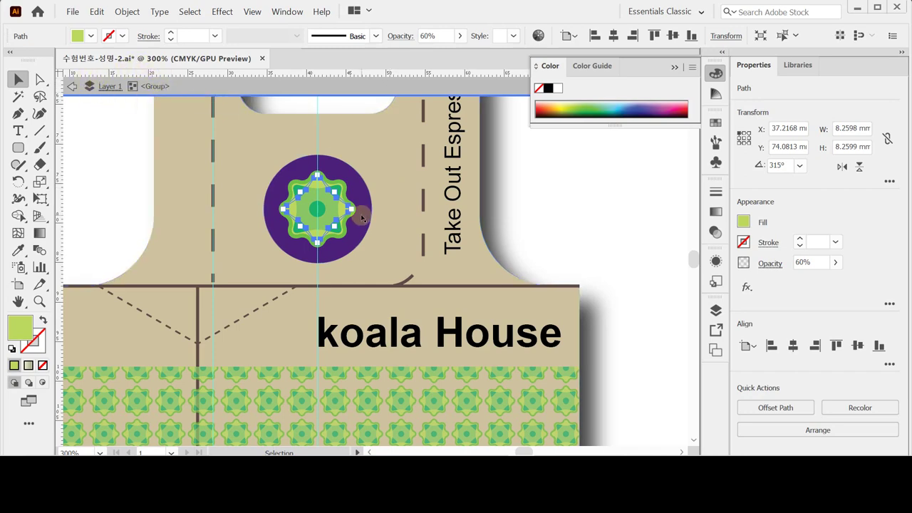
left_click(405, 225, "alt")
left_click(405, 225, "alt")
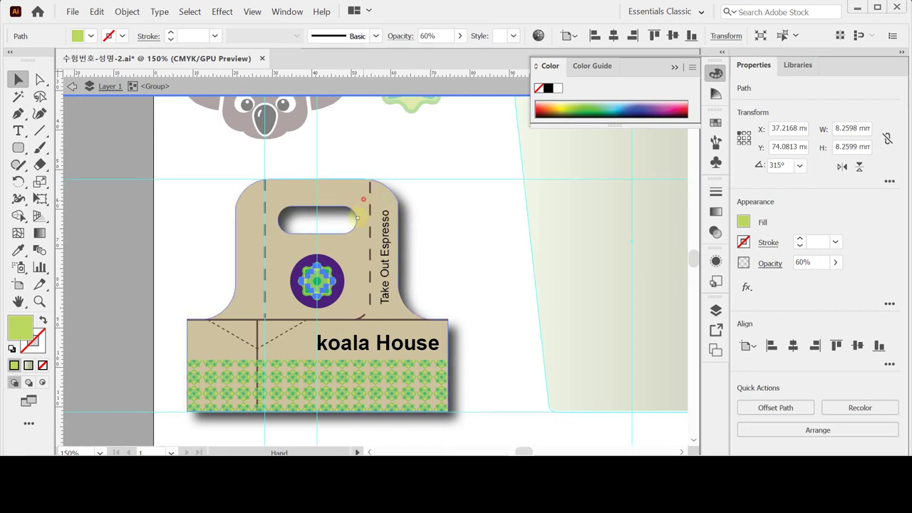
scroll(363, 201, "up", 1)
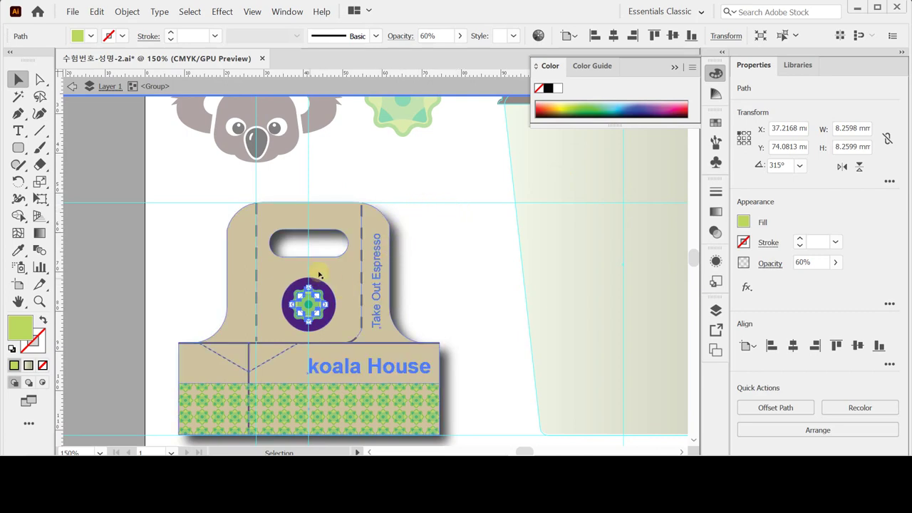
scroll(360, 260, "down", 1)
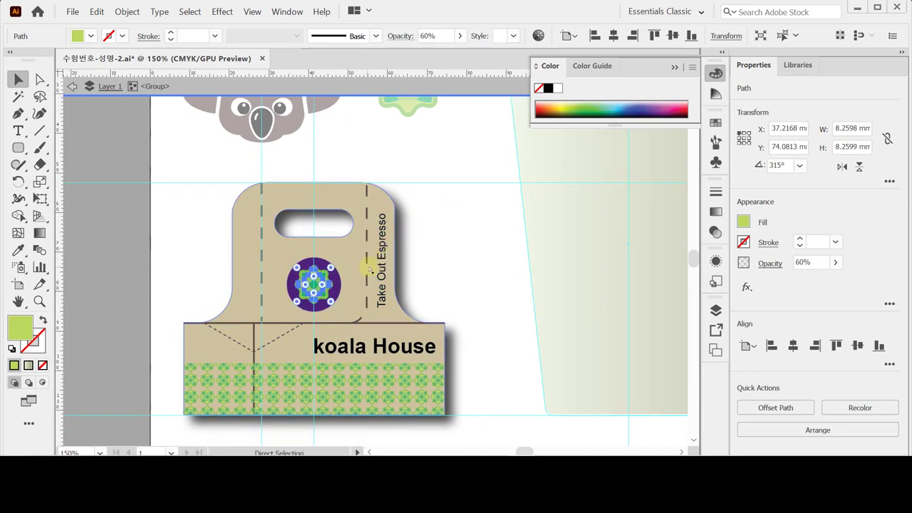
Select all shapes of the carrier's round emblem in outline view, copy them and return to the full-colour preview outside the group.
key("ctrl+y")
left_click(283, 258)
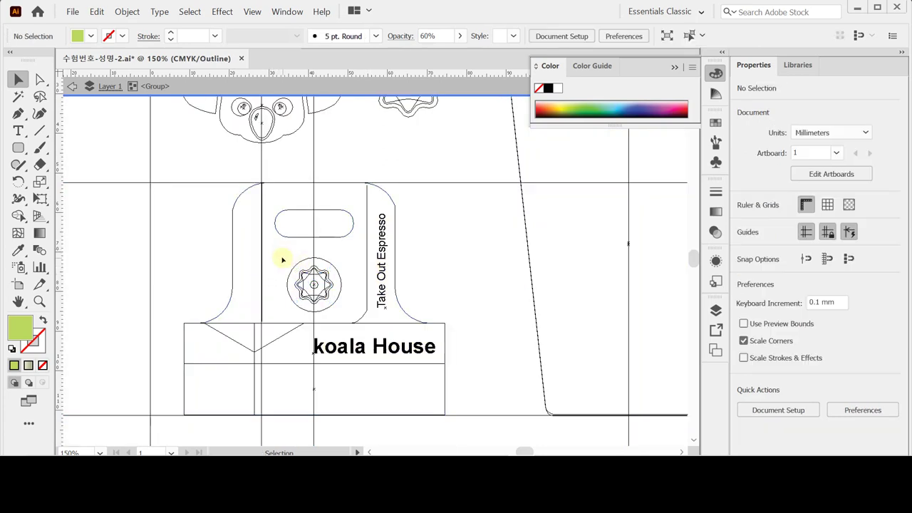
left_click_drag(309, 274, 339, 299)
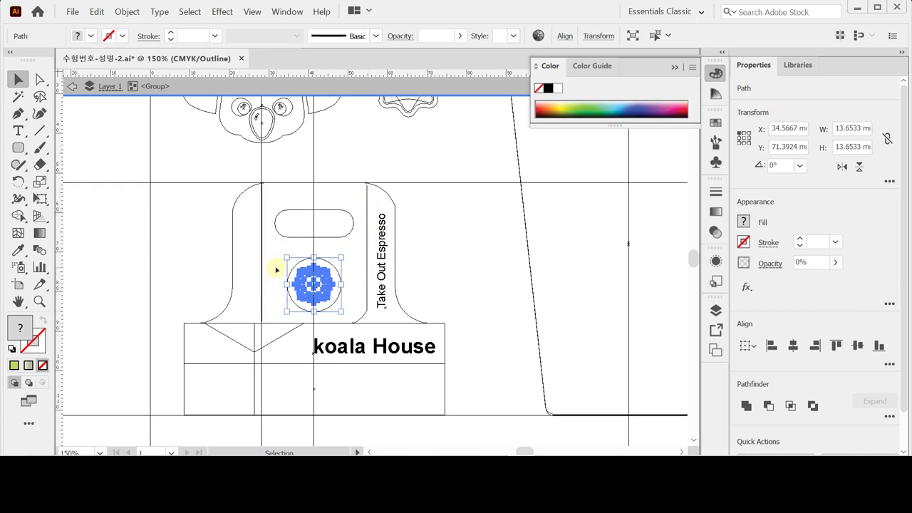
key("comma")
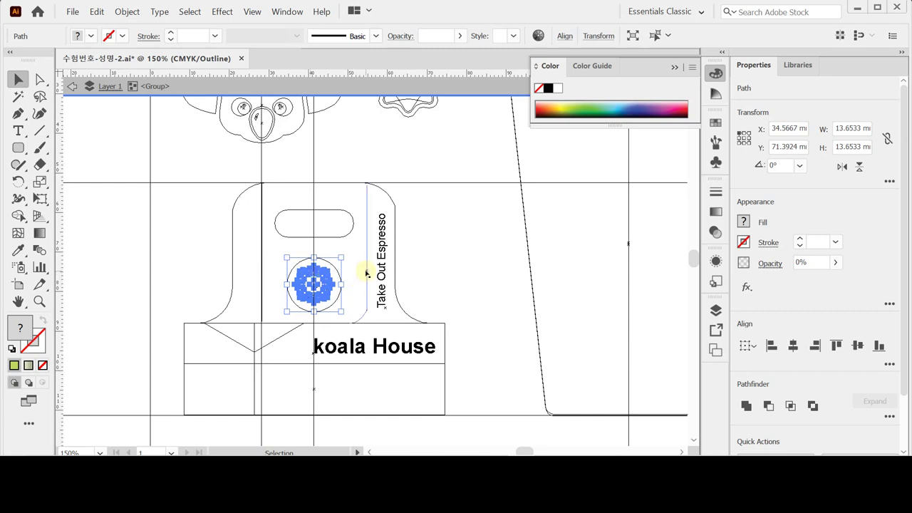
key("ctrl+y")
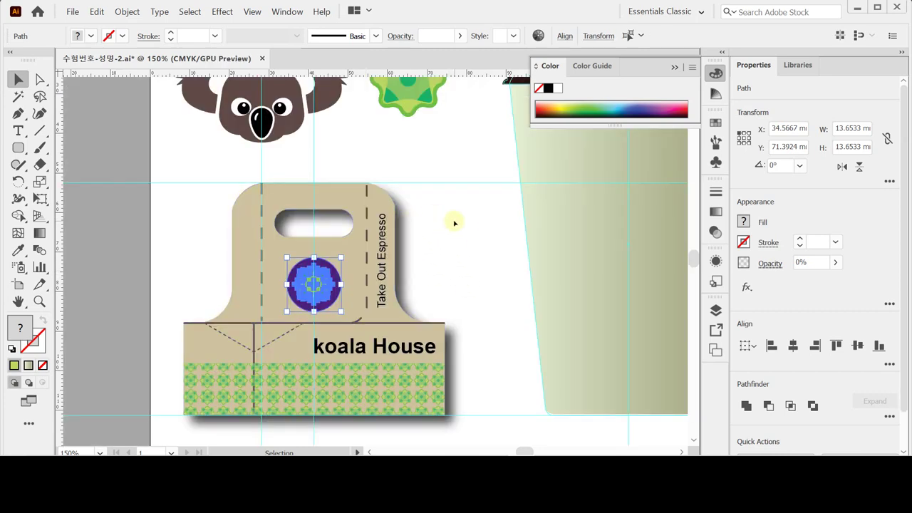
Paste the emblem onto the cup body, centred on the vertical guide just below the horizontal guide.
left_click(450, 223)
left_click_drag(494, 205, 324, 282)
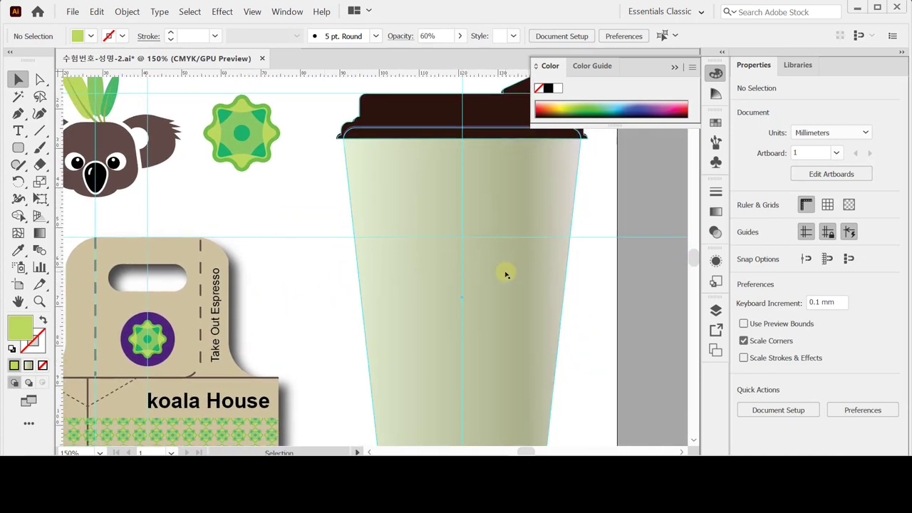
key("ctrl+v")
left_click_drag(375, 261, 462, 263)
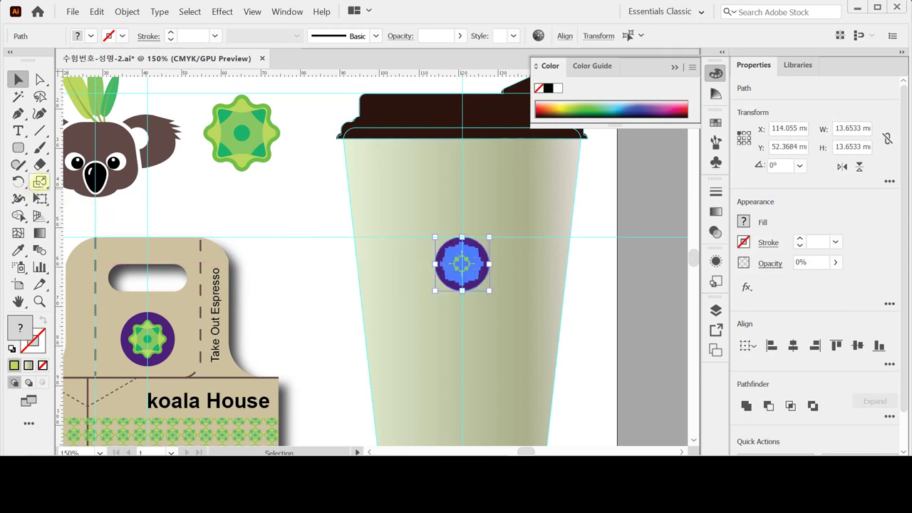
Scale the pasted emblem on the cup uniformly to 180%.
left_click(40, 182)
double_click(40, 182)
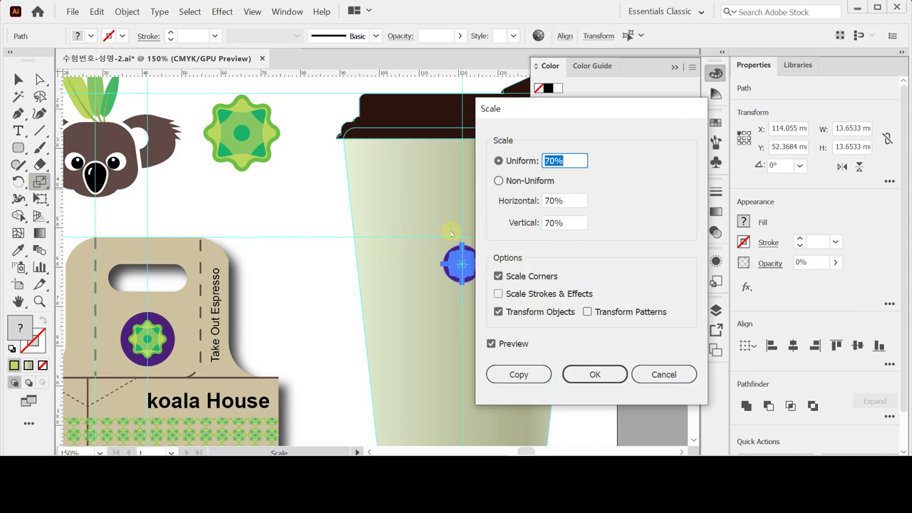
type("180")
key("Tab")
key("Return")
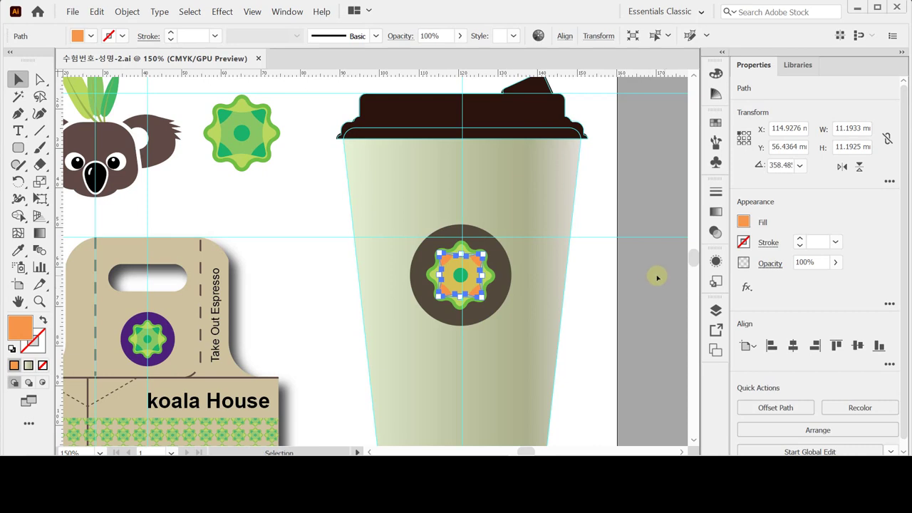
left_click(502, 262)
left_click(480, 258)
left_click(596, 285)
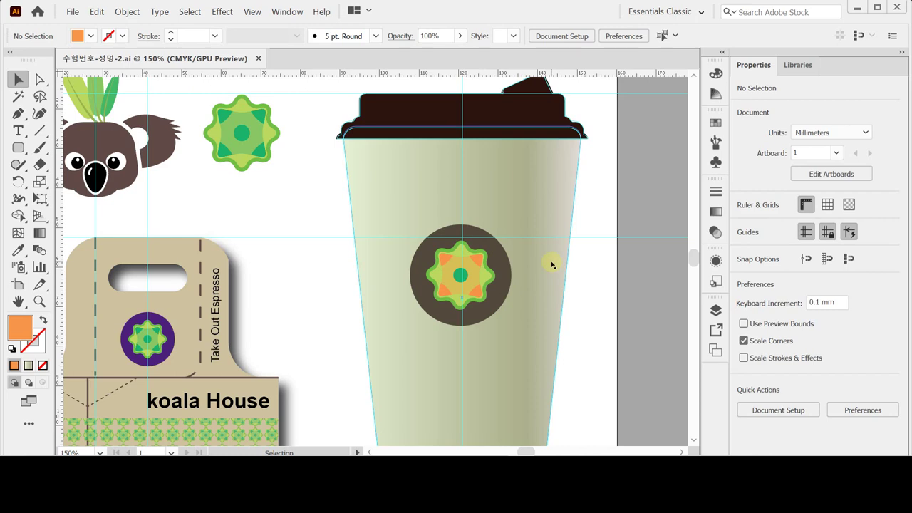
Copy the "koala House" text out of the carrier box group and place the copy on the cup, centred above the round emblem.
left_click(216, 405)
double_click(212, 404)
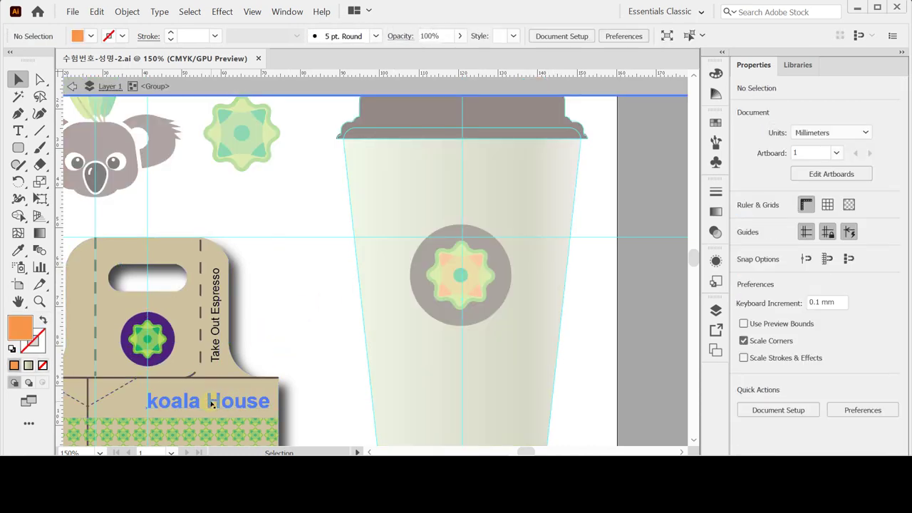
left_click(210, 404)
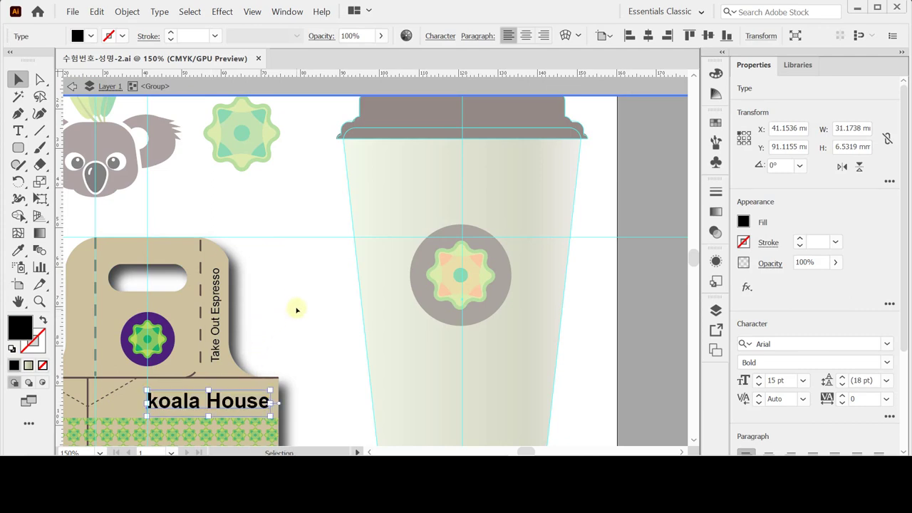
key("Escape")
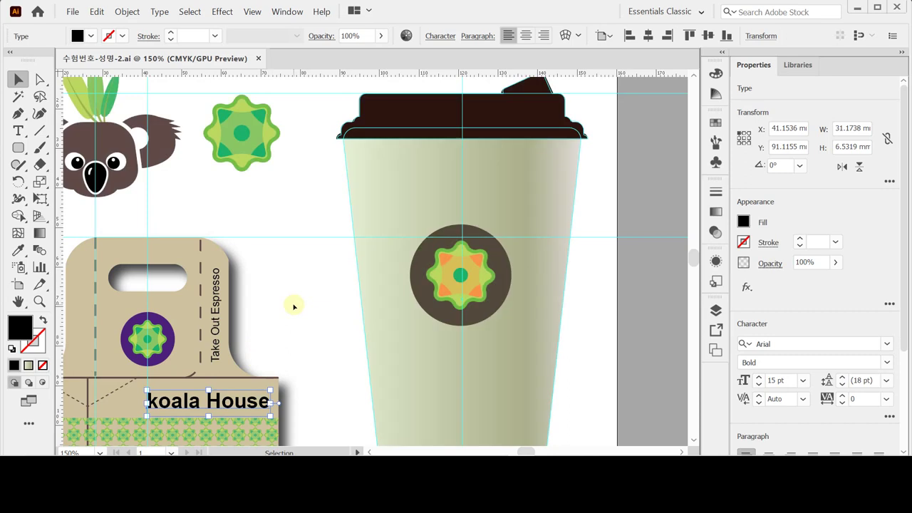
left_click(293, 306)
type("koala House")
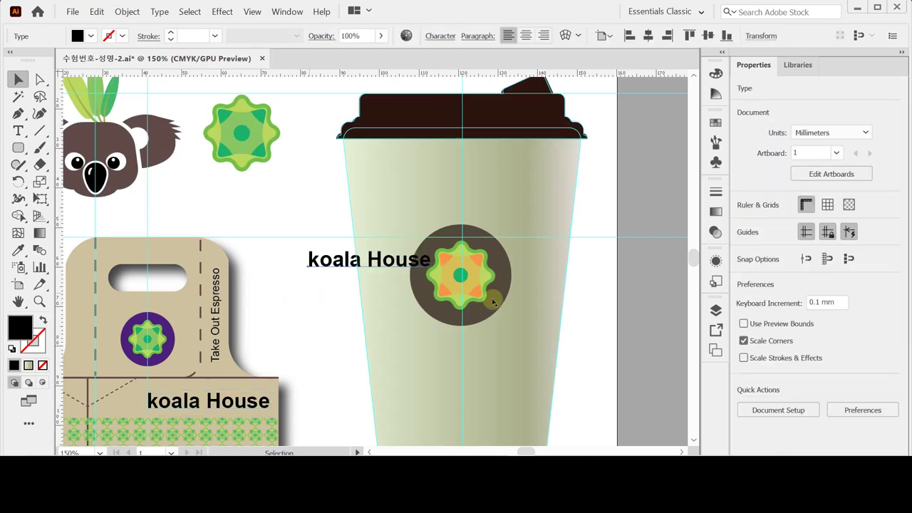
left_click_drag(385, 267, 485, 208)
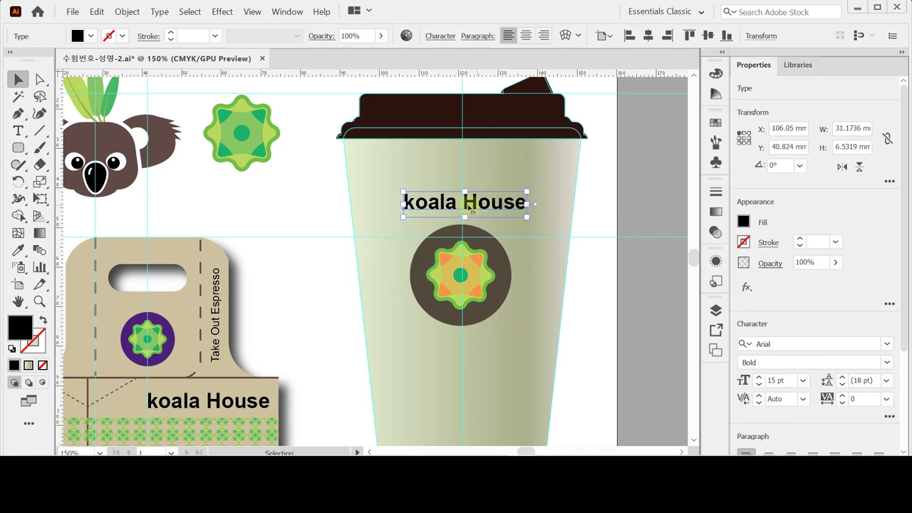
Align the "koala House" text on the cup to the vertical guide and set its font size to 17 pt.
left_click_drag(474, 209, 474, 211)
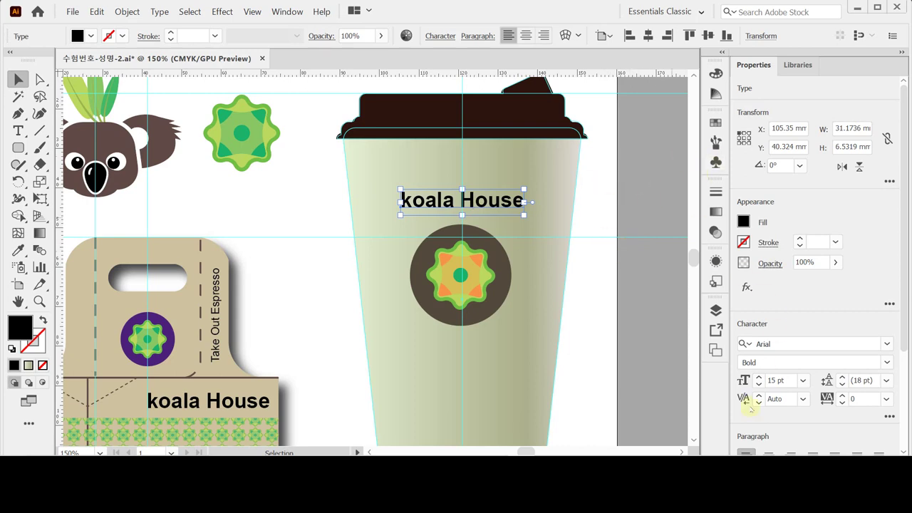
scroll(909, 307, "down", 3)
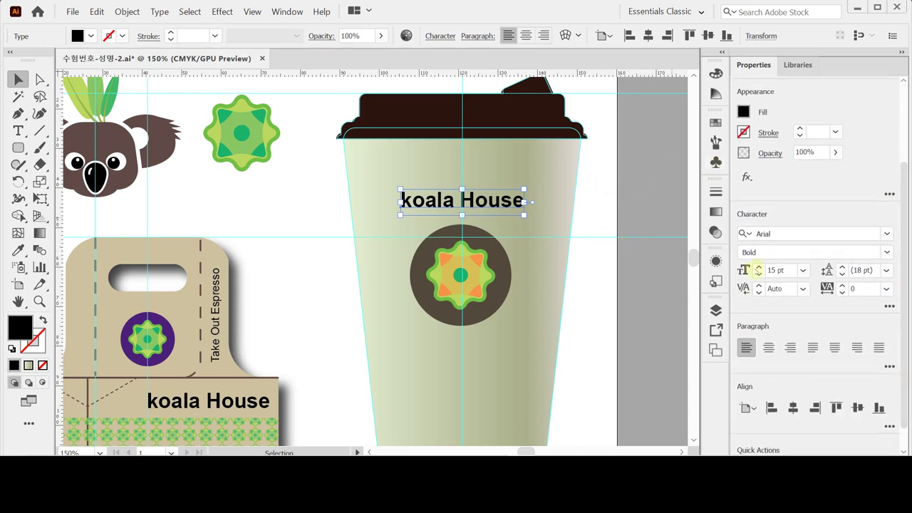
left_click(759, 267)
left_click(759, 268)
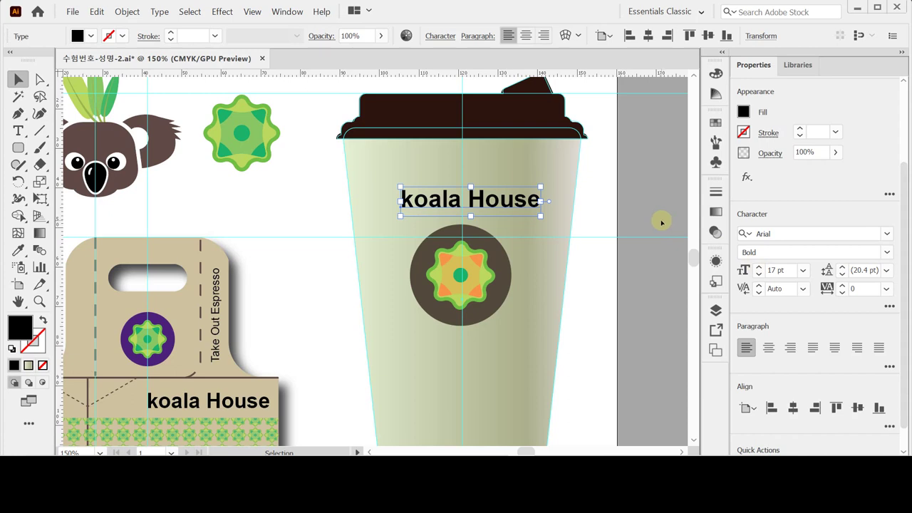
Nudge the enlarged "koala House" text on the cup until it is centred on the vertical guide, then deselect it.
key("Left")
key("Left")
key("Left")
key("Left")
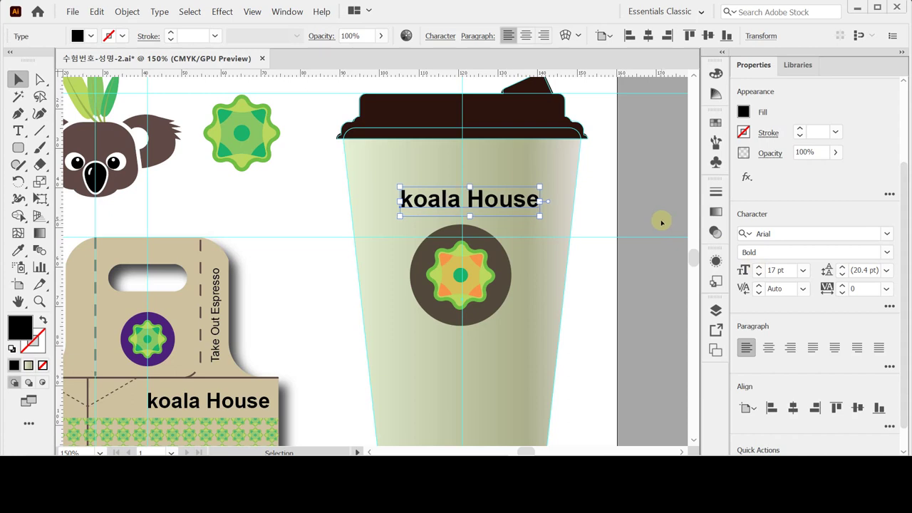
key("Left")
key("Left")
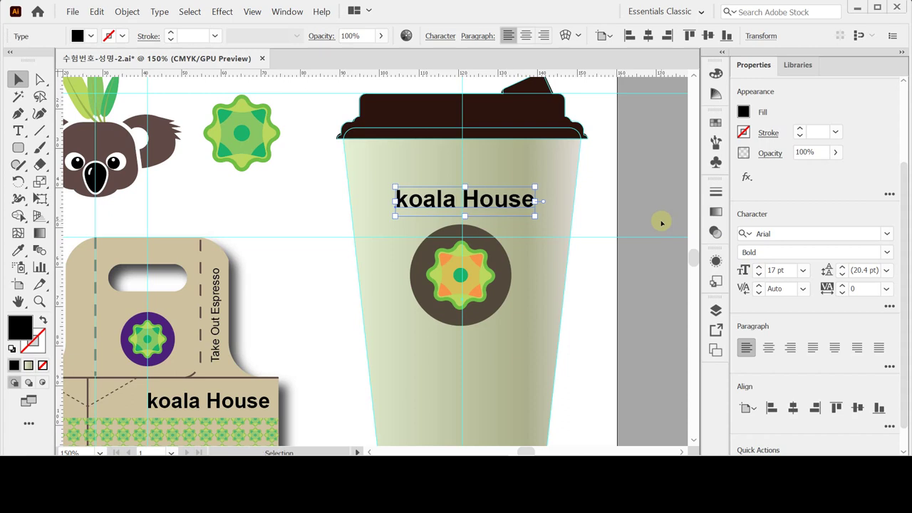
key("Left")
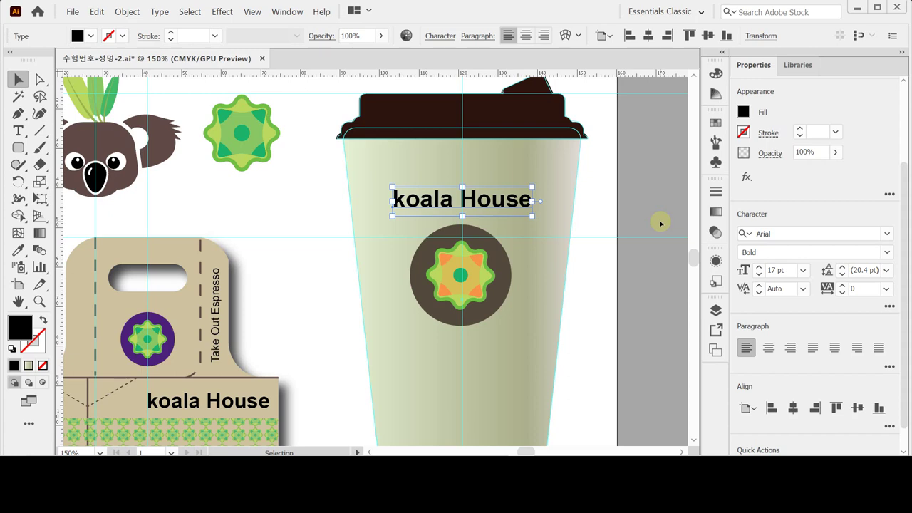
key("Right")
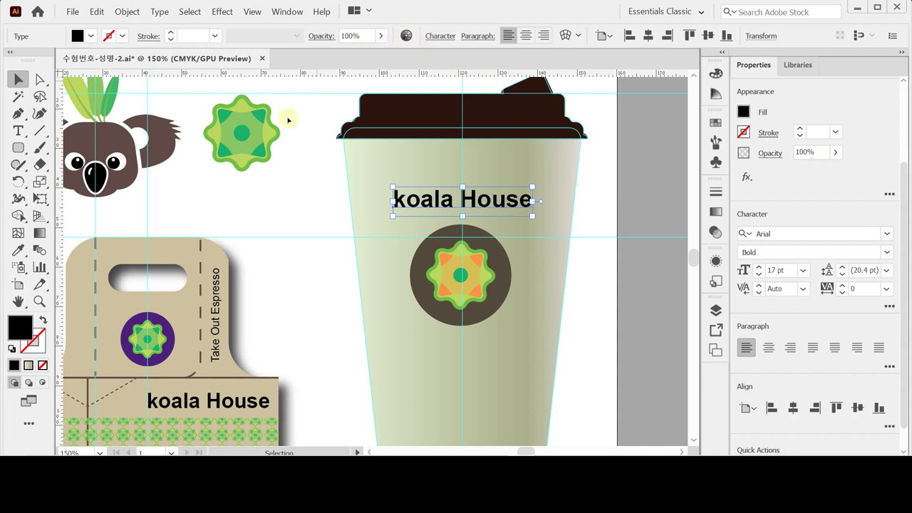
left_click(311, 203)
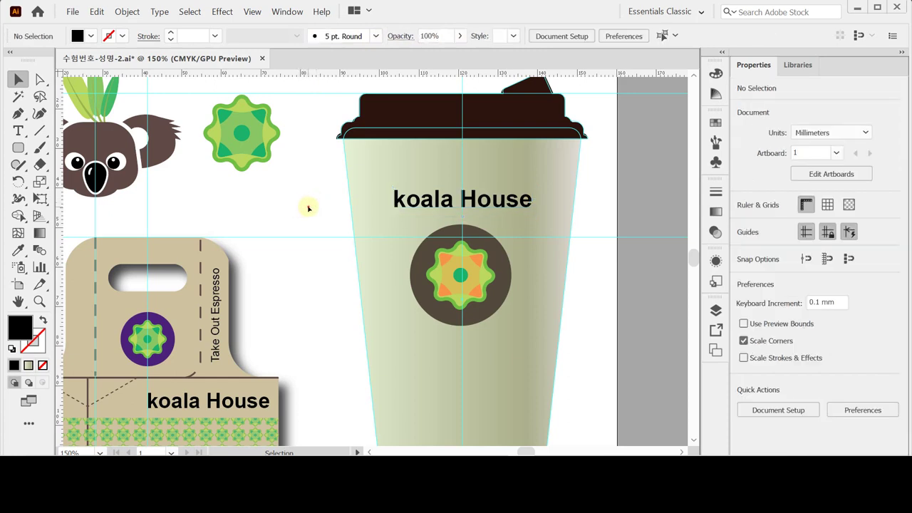
Open the Artistic_ChalkCharcoalPencil brush library and enlarge it beside the cup so more brushes are visible.
left_click(375, 36)
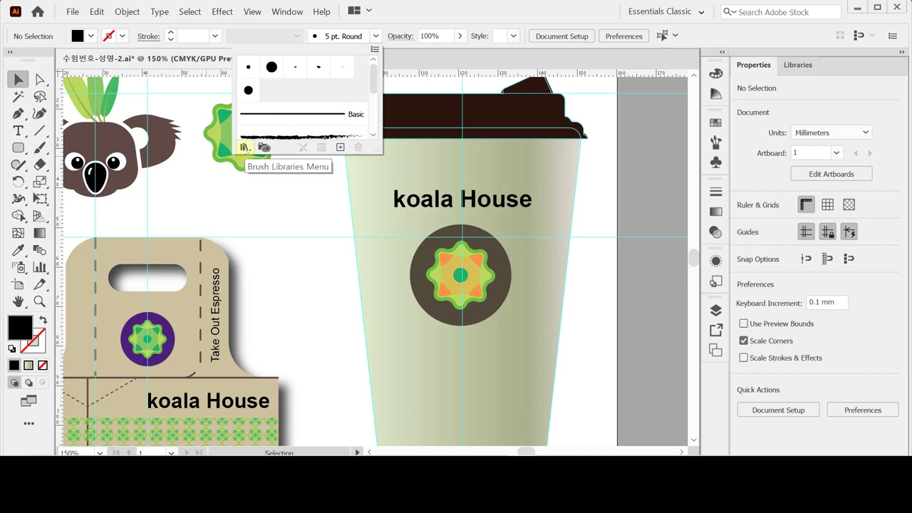
left_click(244, 148)
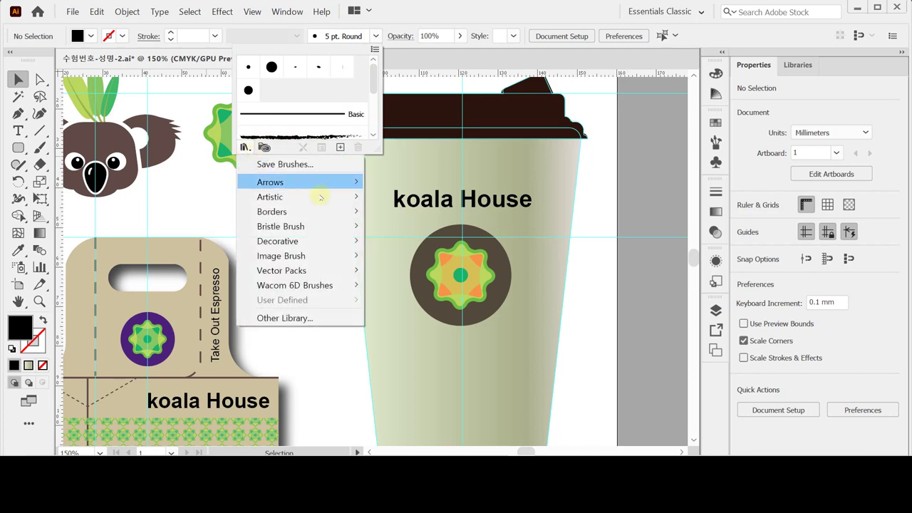
mouse_move(331, 200)
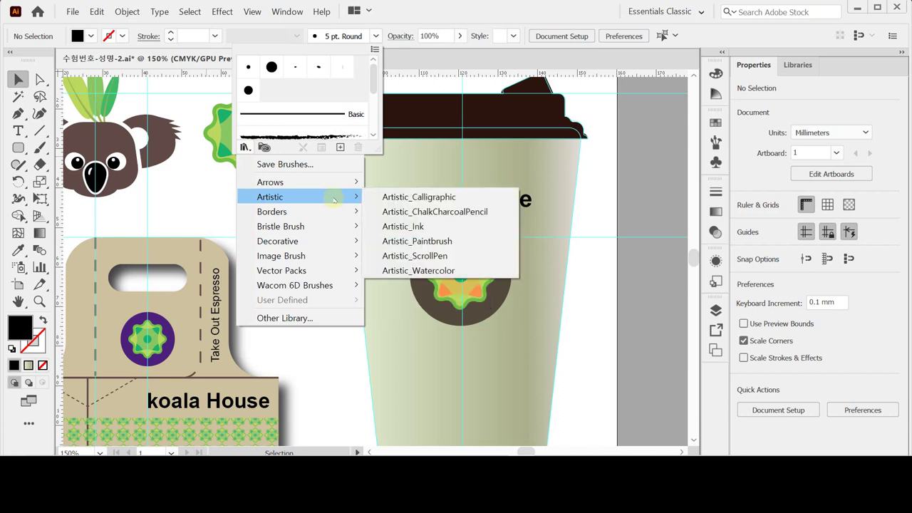
left_click(431, 212)
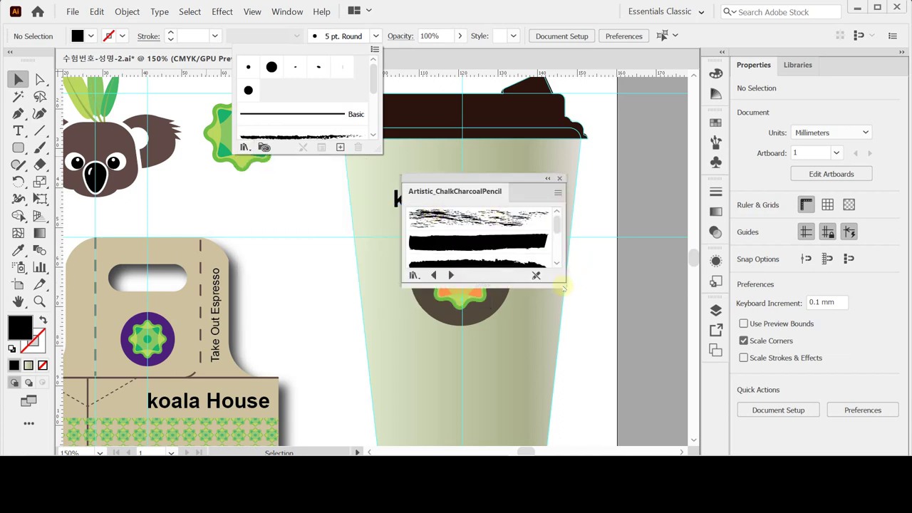
left_click(497, 291)
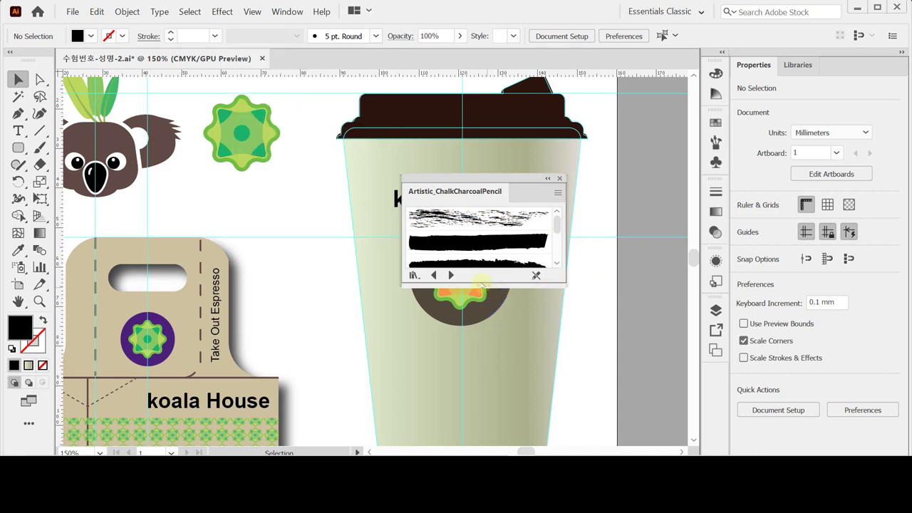
left_click_drag(483, 285, 482, 403)
mouse_move(466, 182)
left_mouse_down()
mouse_move(431, 179)
mouse_move(269, 89)
left_mouse_up()
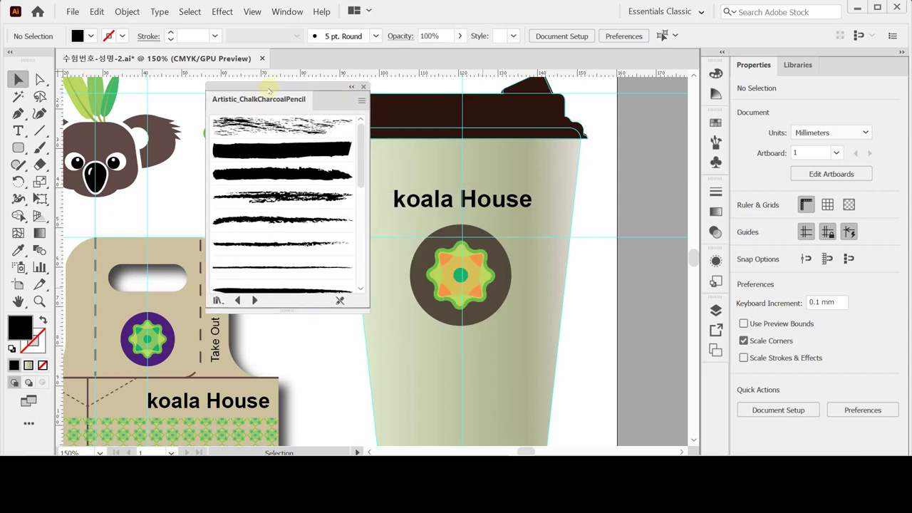
left_click_drag(295, 309, 306, 347)
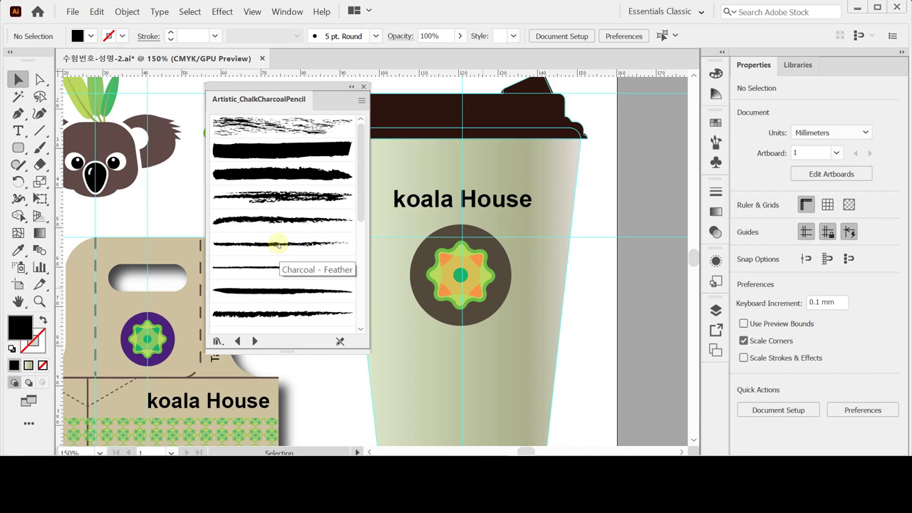
Show the library's brushes as a named list, choose Charcoal - Pencil and close the library.
left_click(362, 101)
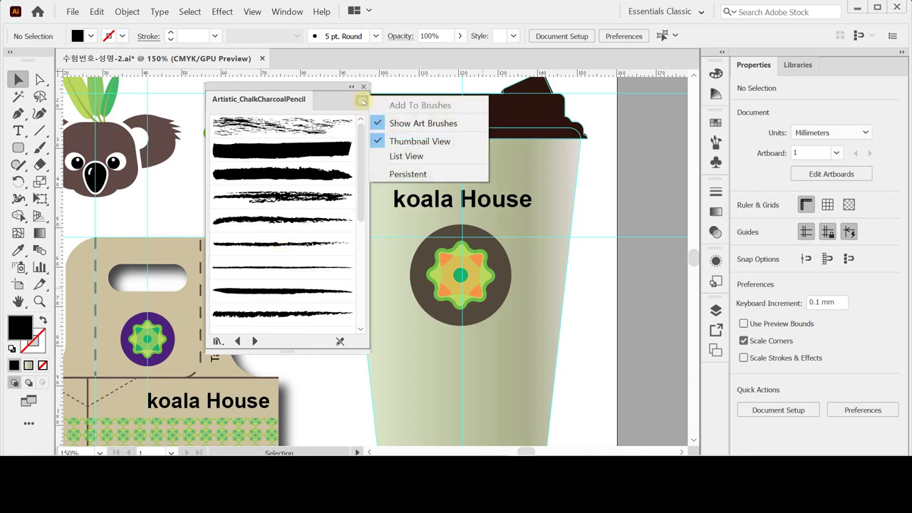
left_click(429, 158)
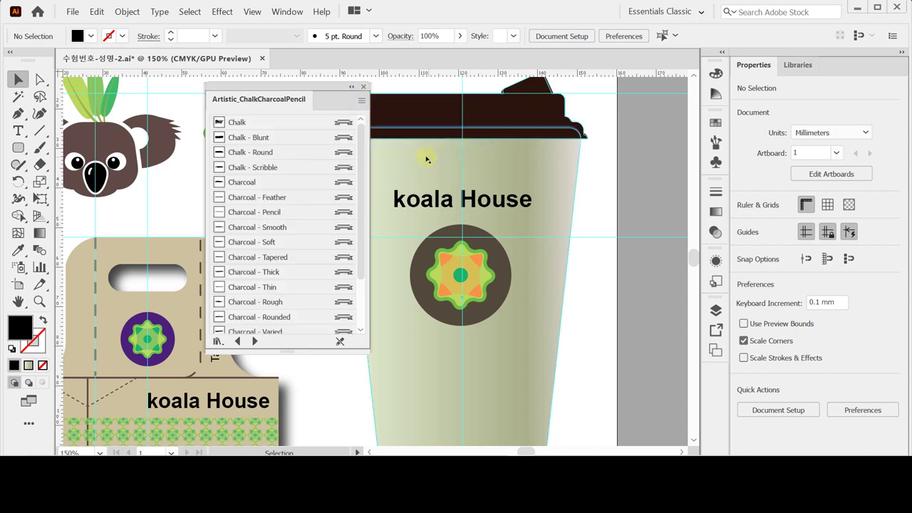
left_click(271, 215)
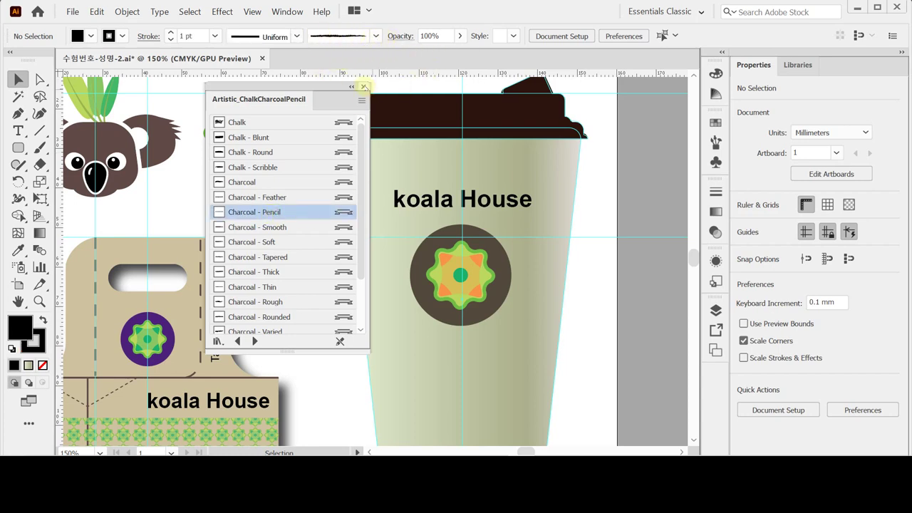
left_click(364, 86)
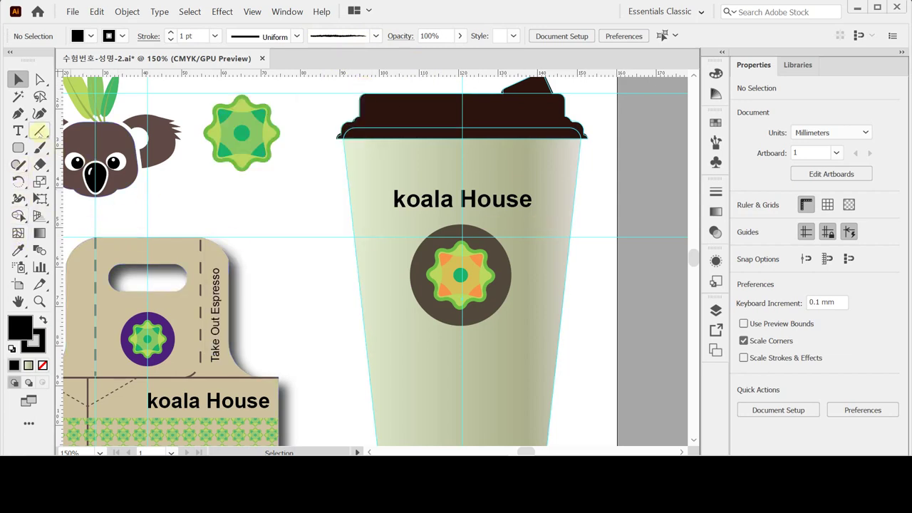
Try a left-to-right line about 36 mm long beneath the cup's text with the Charcoal - Pencil brush applied.
left_click(40, 132)
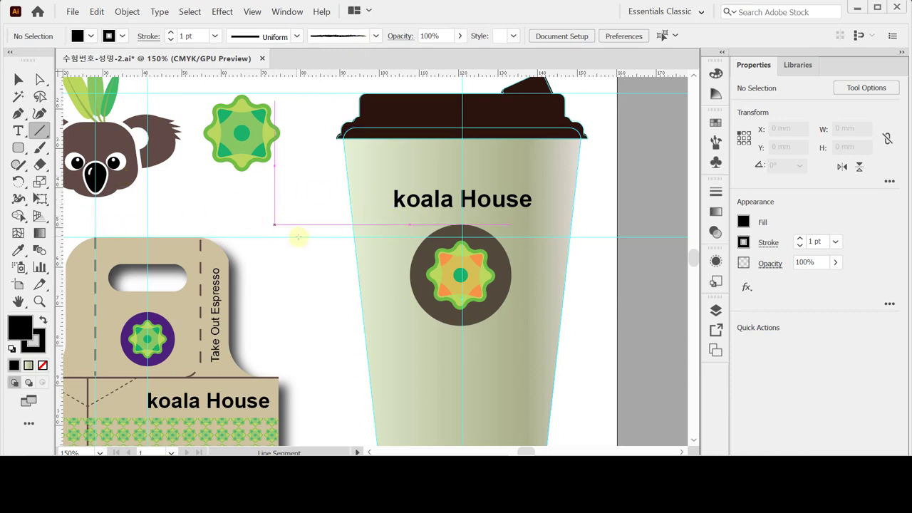
left_click_drag(391, 220, 535, 221)
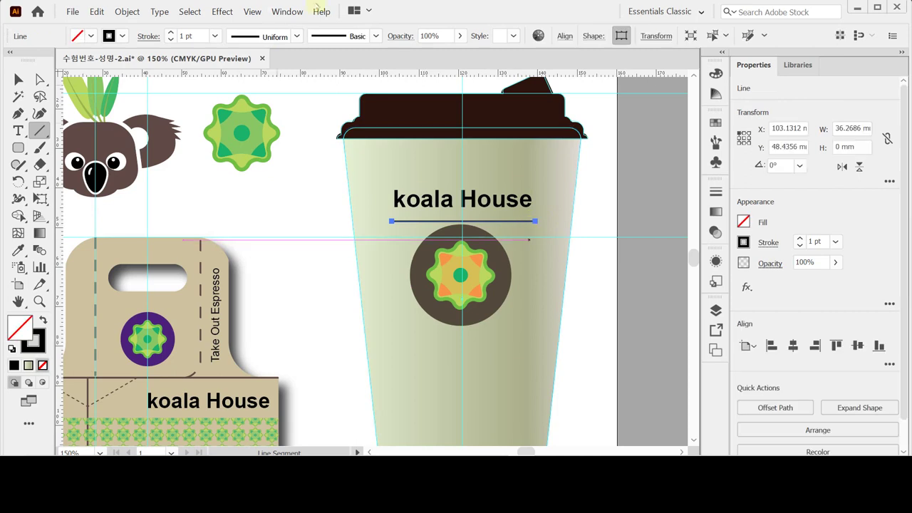
left_click(375, 36)
left_click(289, 107)
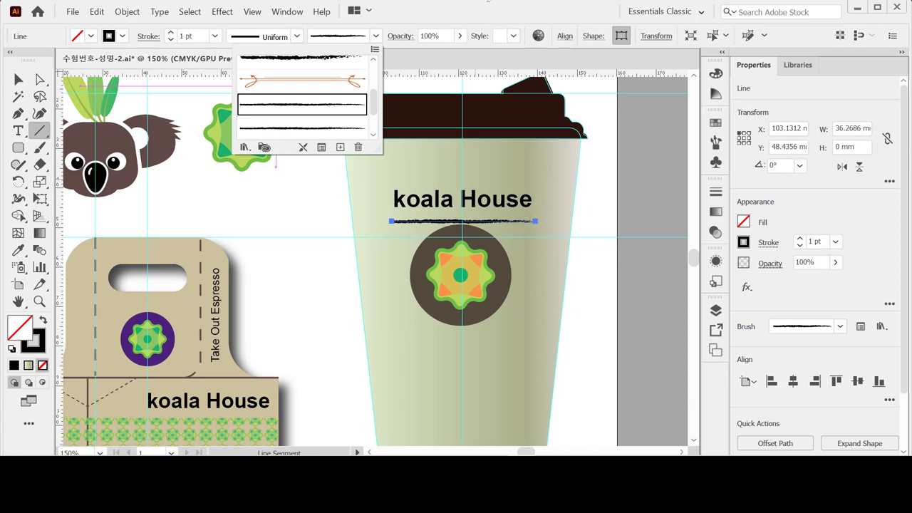
left_click(470, 9)
key("ctrl+shift+a")
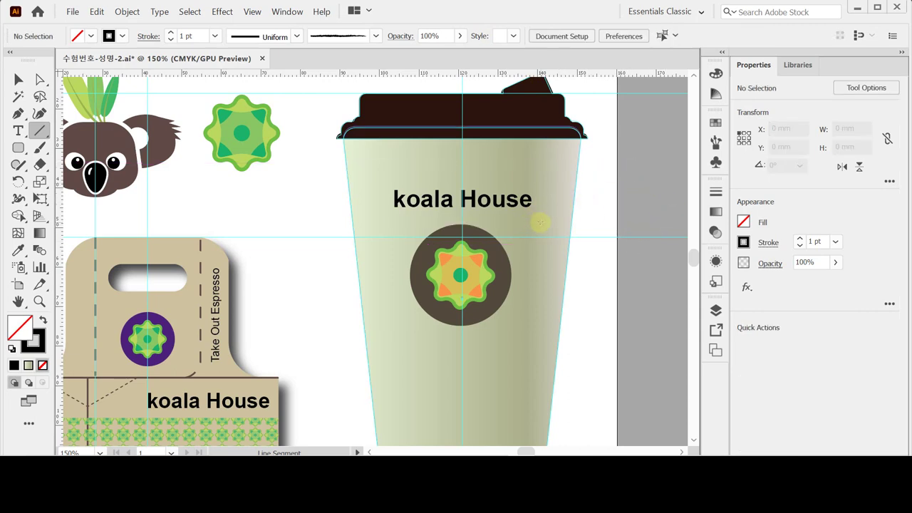
Draw a horizontal line about 37 mm long from right to left beneath the cup's text and apply the Charcoal - Pencil brush.
mouse_move(534, 217)
left_mouse_down()
mouse_move(391, 209)
mouse_move(389, 218)
left_mouse_up()
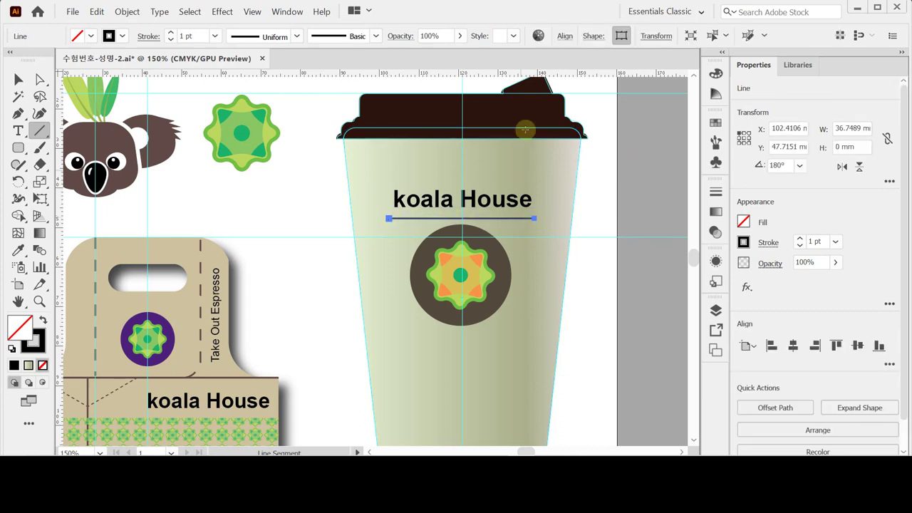
left_click(376, 36)
left_click(328, 104)
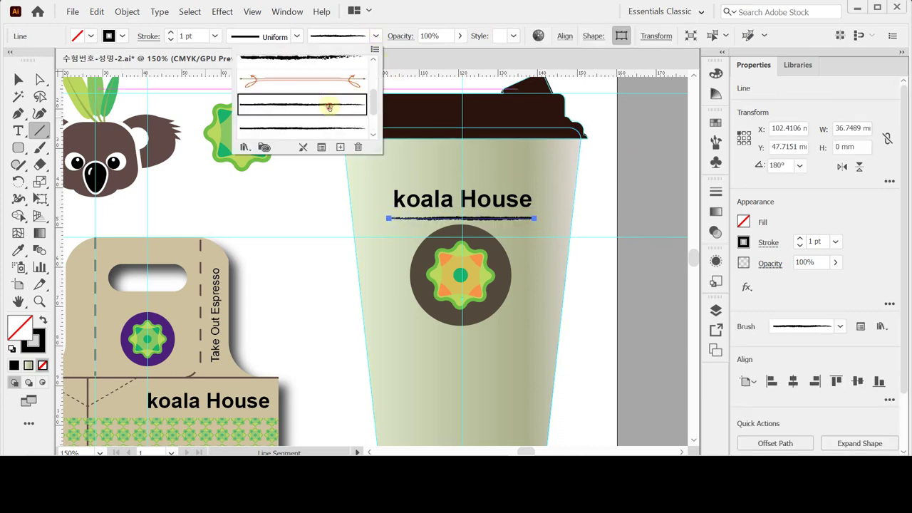
Move the brushed line up about 0.9 mm so it sits closer beneath the "koala House" text on the cup.
left_click(630, 212)
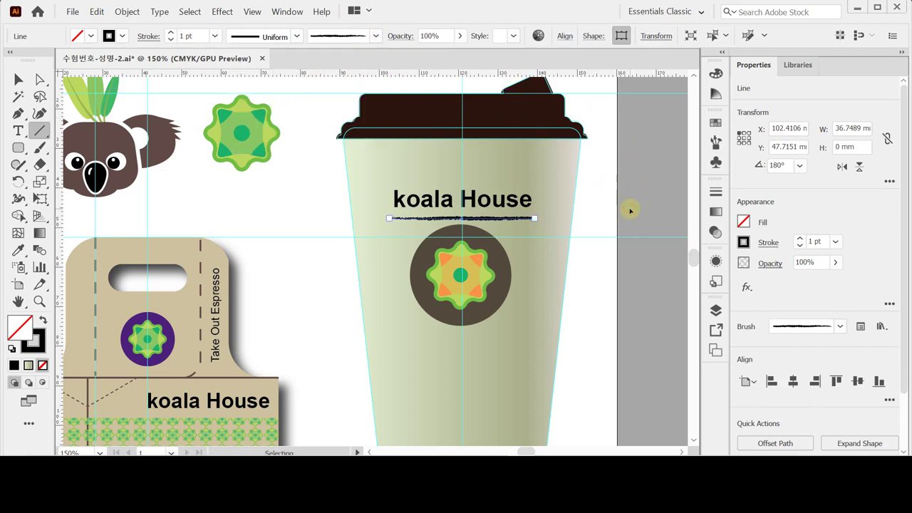
left_click(630, 210, "ctrl")
key("ctrl+z")
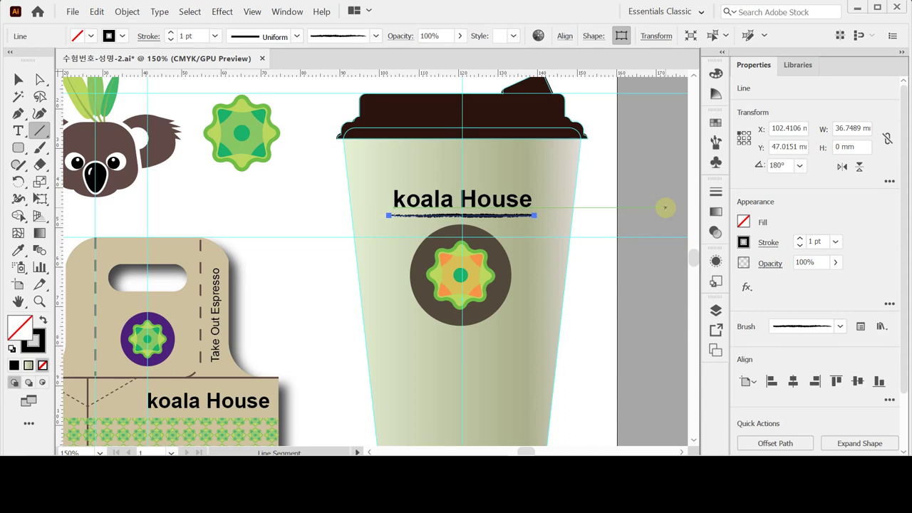
key("ctrl+z")
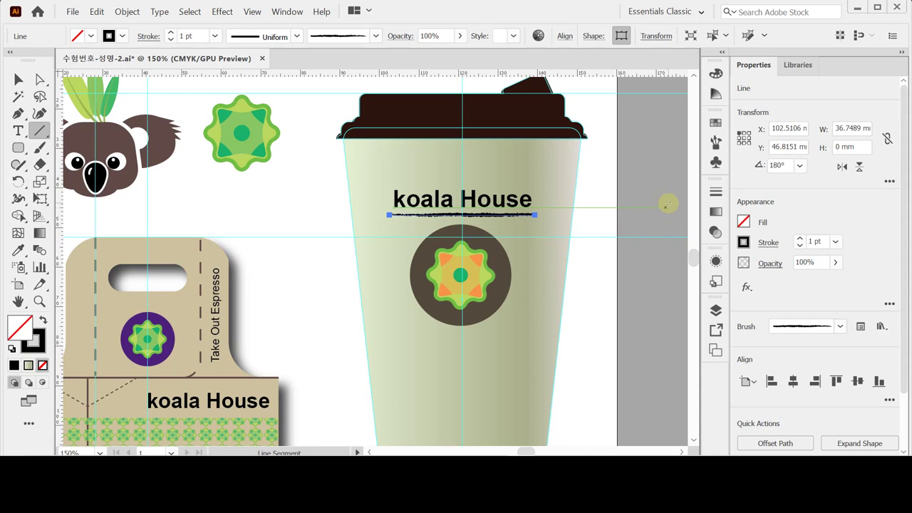
Set the brushed line's stroke colour to C 60, M 60, Y 70, K 40 and deselect it.
left_click(742, 243)
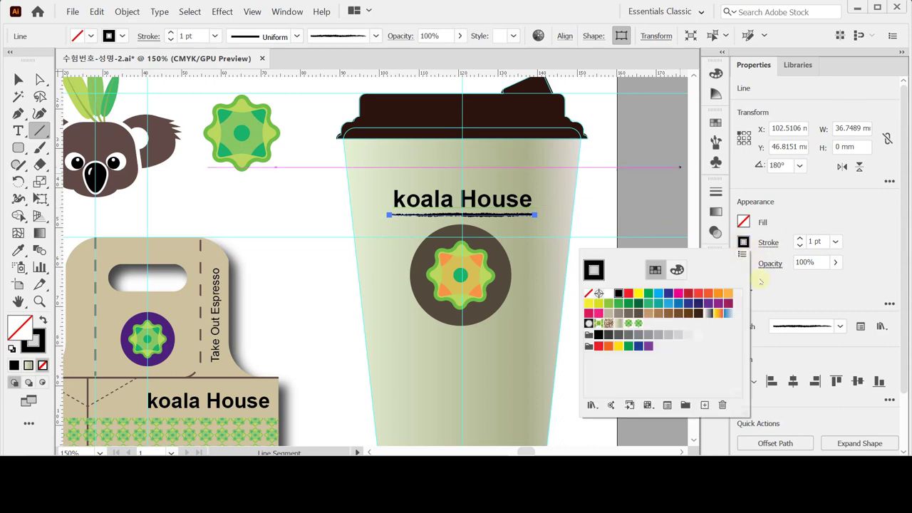
left_click(677, 268)
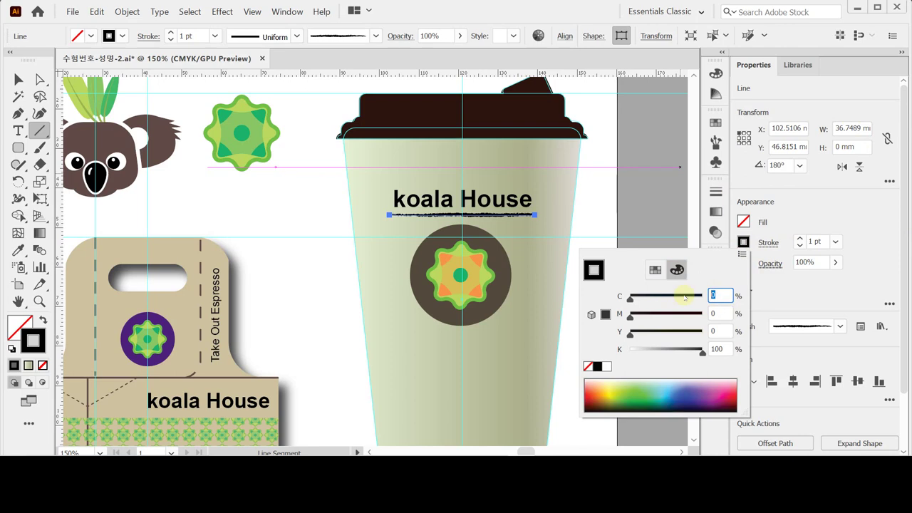
type("60")
key("Tab")
type("60")
key("Tab")
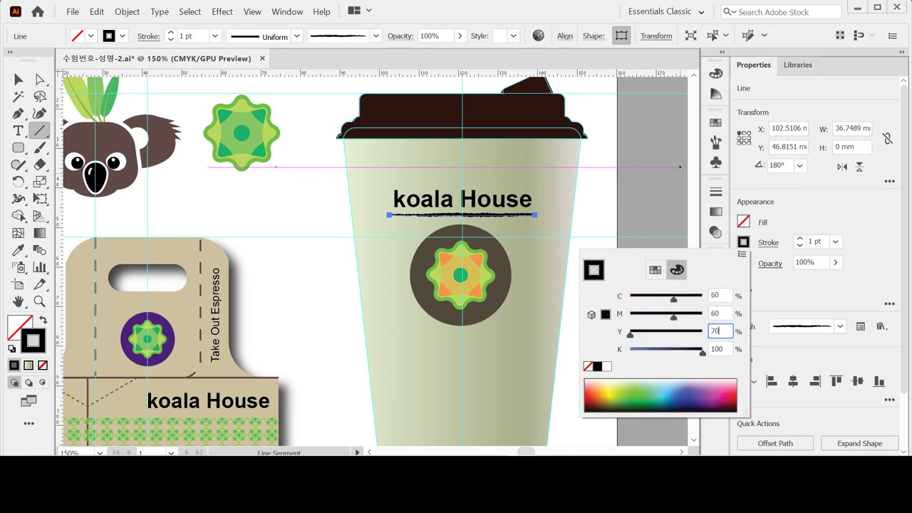
type("70")
key("Tab")
type("40")
key("Return")
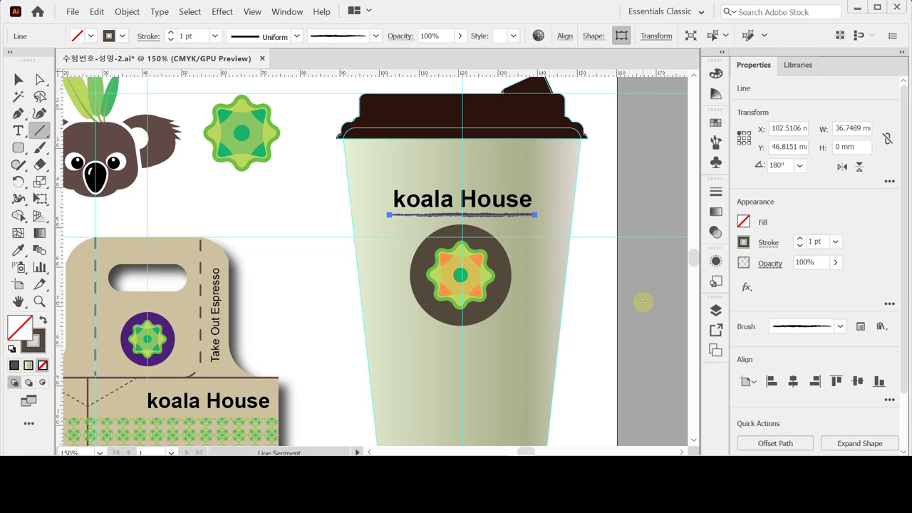
left_click(554, 327, "ctrl")
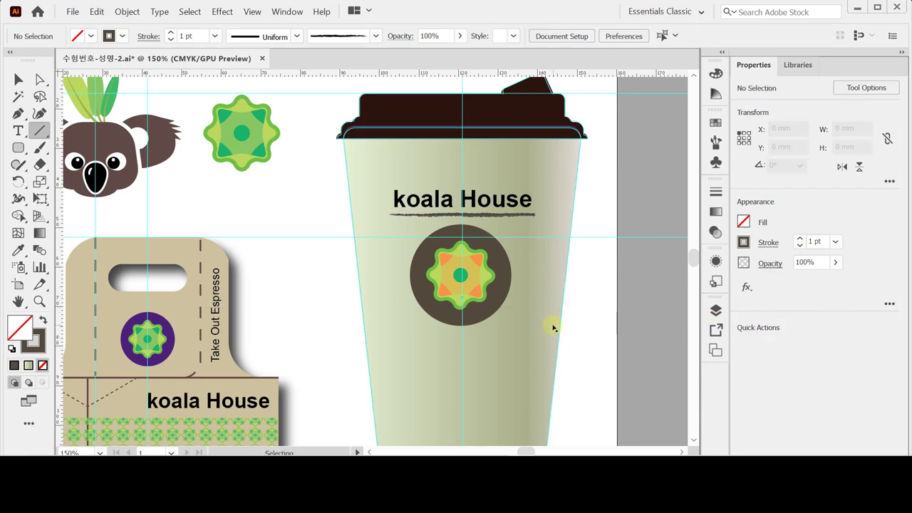
Copy the grouped koala illustration from above the carrier box and deselect it.
key("ctrl+minus")
left_click_drag(356, 234, 436, 243)
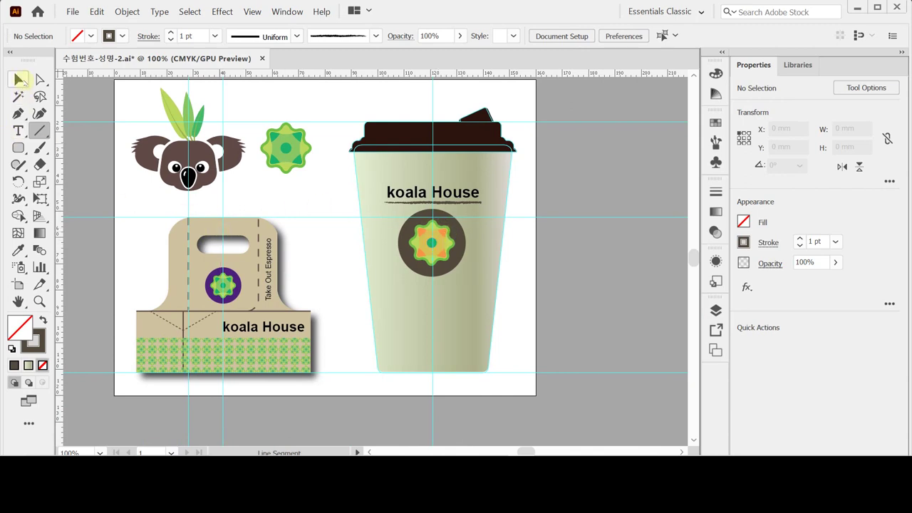
left_click(20, 79)
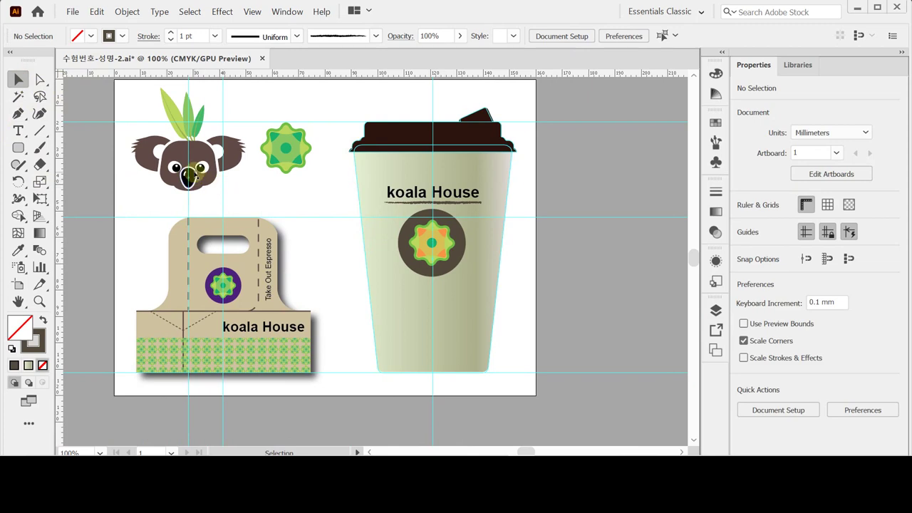
left_click_drag(125, 98, 251, 190)
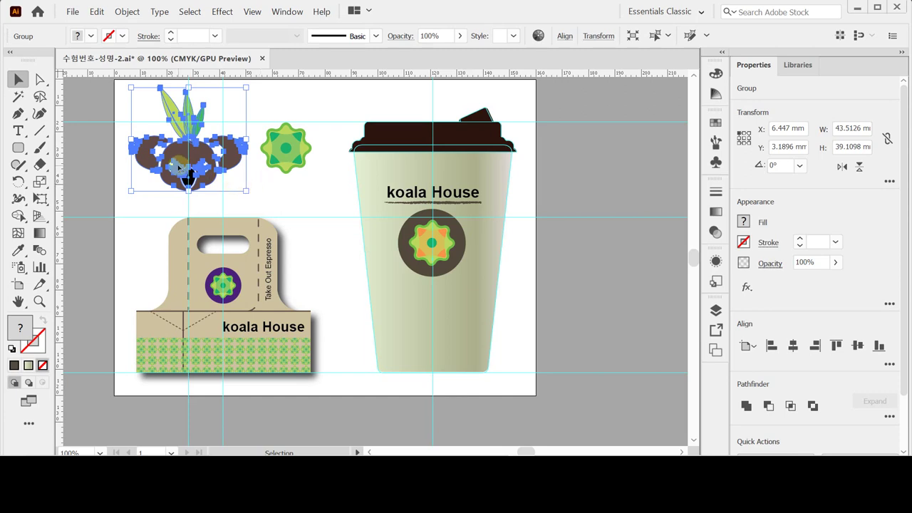
key("ctrl")
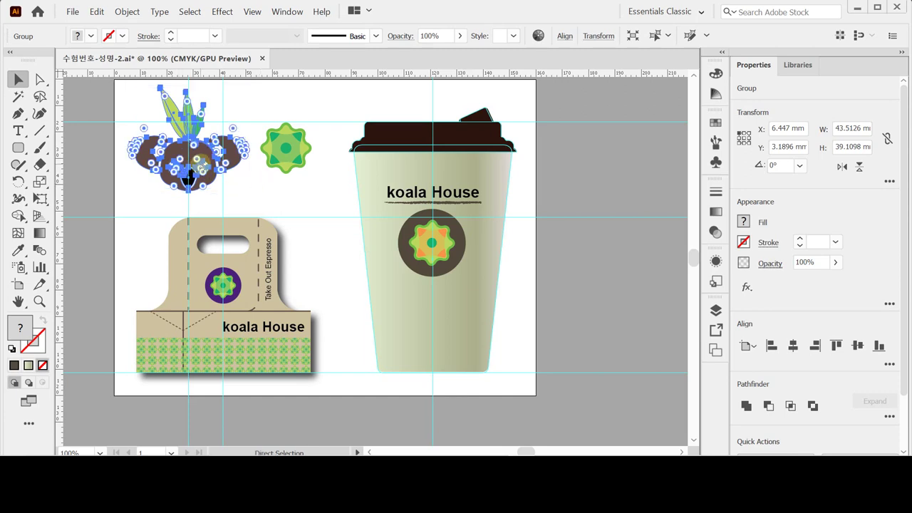
left_click(535, 297)
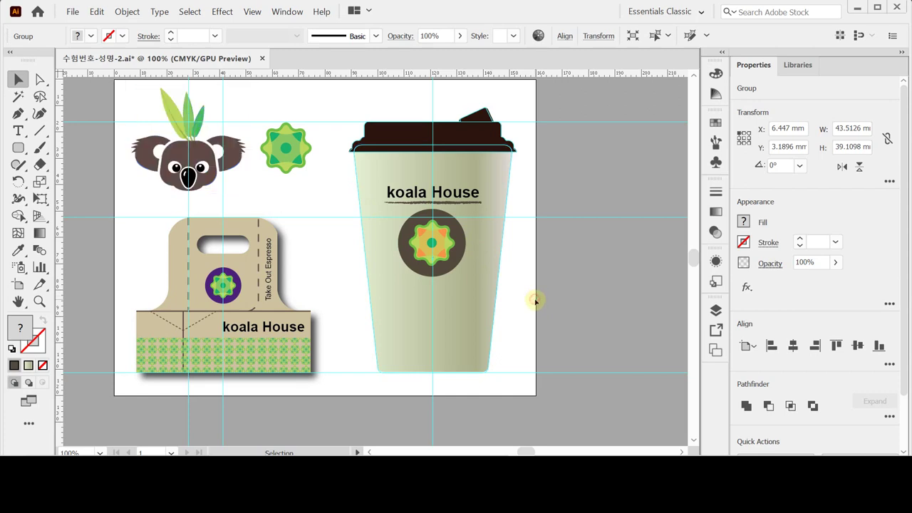
Paste a koala copy, rotate it about 90° counterclockwise and scale it to about 38 × 41 mm over the cup's lower right edge.
left_click(454, 279, "ctrl")
left_click_drag(414, 246, 407, 279)
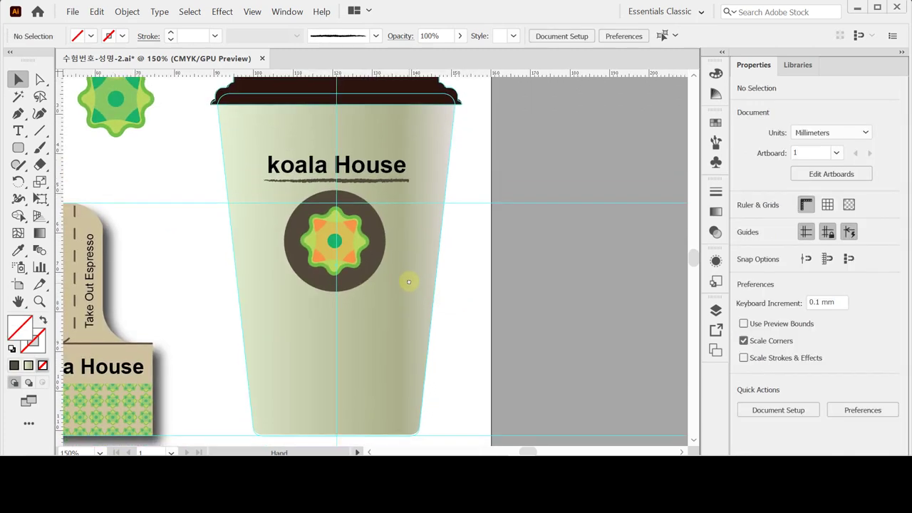
left_click(413, 279)
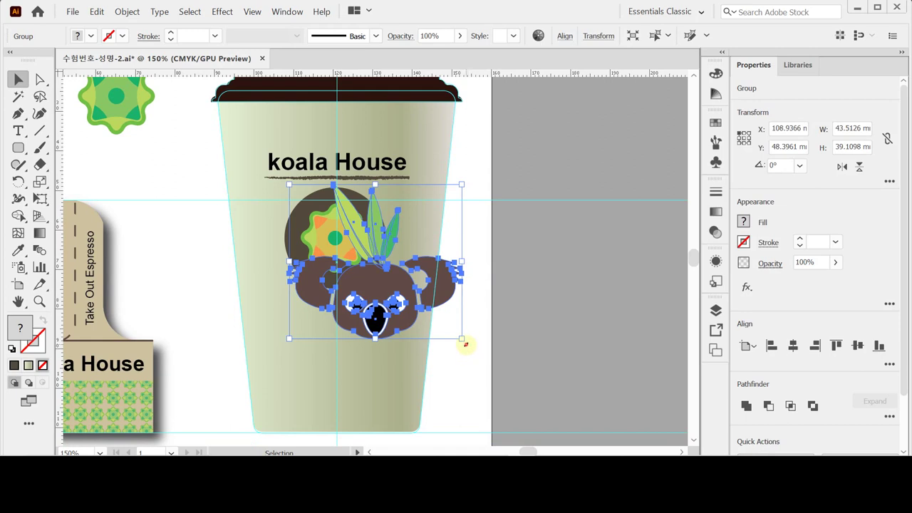
left_click_drag(466, 344, 448, 210)
left_click_drag(411, 275, 457, 403)
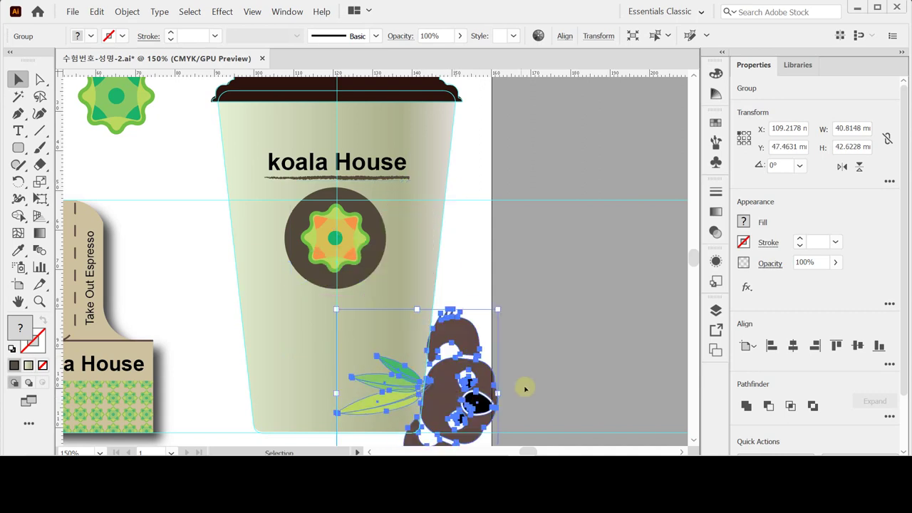
mouse_move(501, 305)
left_mouse_down()
mouse_move(499, 297)
mouse_move(492, 315)
left_mouse_up()
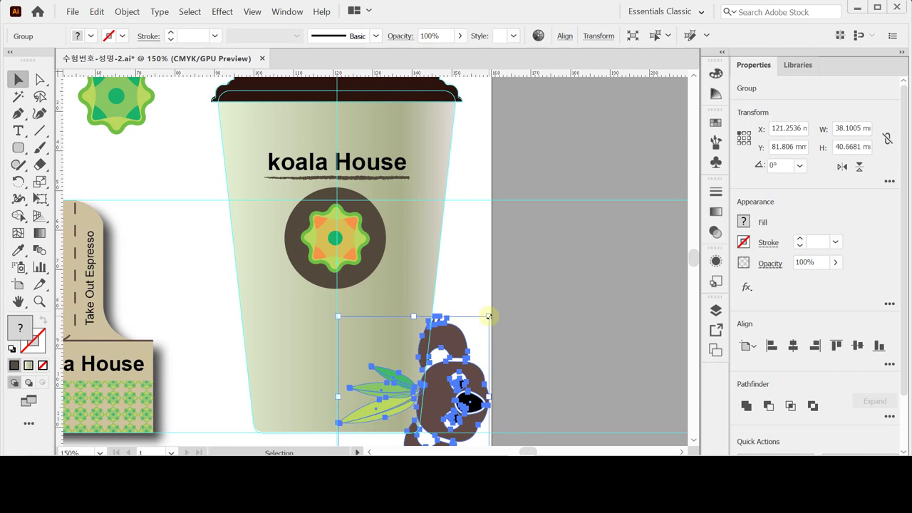
left_click_drag(464, 389, 476, 385)
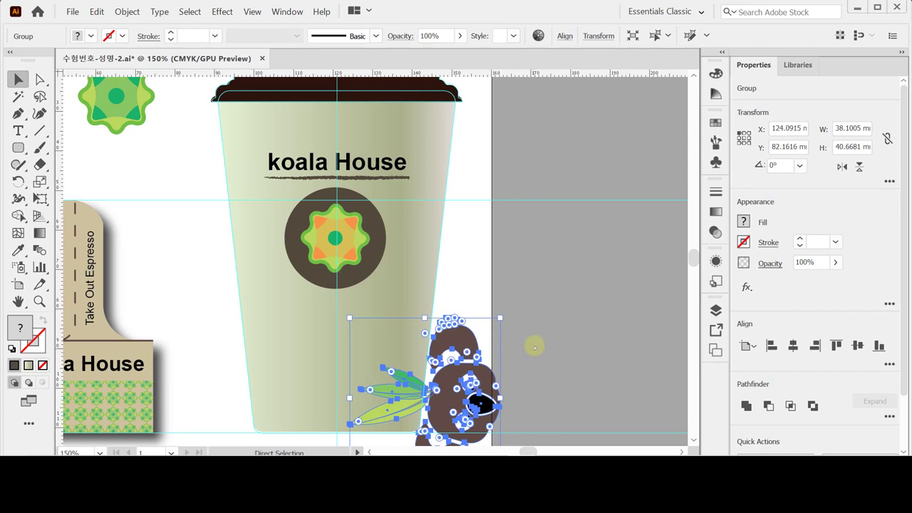
Paste a second koala, tilt it counterclockwise and shrink it to about 27 × 23 mm over the cup's lower left edge.
key("ctrl+v")
left_click_drag(345, 298, 234, 320)
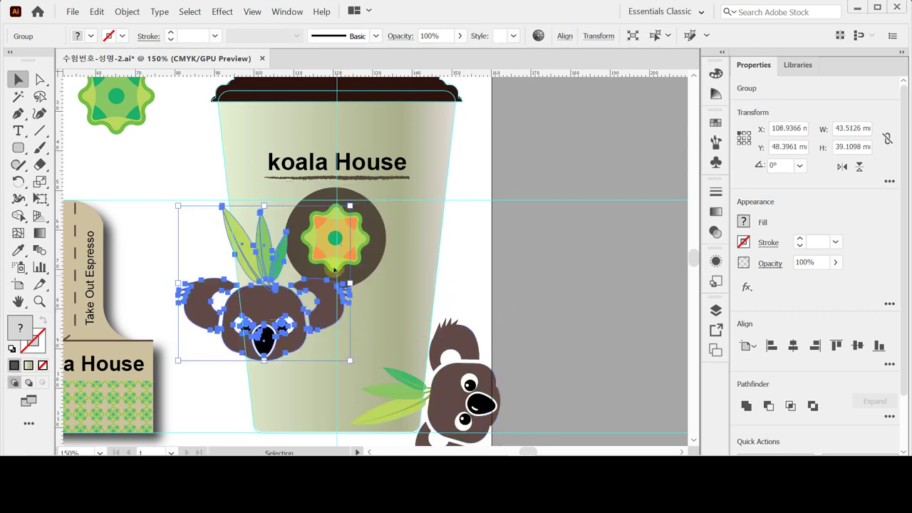
left_click_drag(182, 208, 182, 326)
left_click_drag(317, 330, 283, 379)
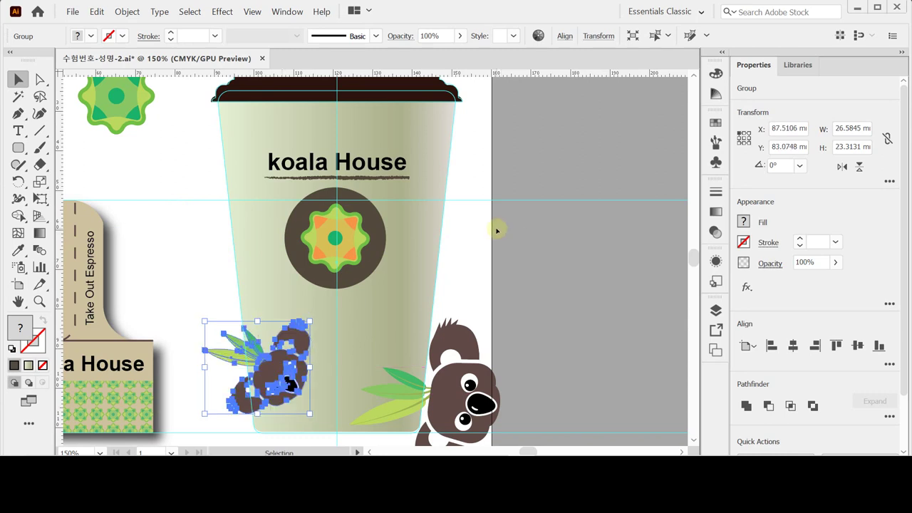
Paste a third koala, rotate it clockwise, shrink it to about 14 × 18 mm on the cup's upper right edge and deselect it.
key("ctrl+v")
left_click_drag(426, 280, 469, 163)
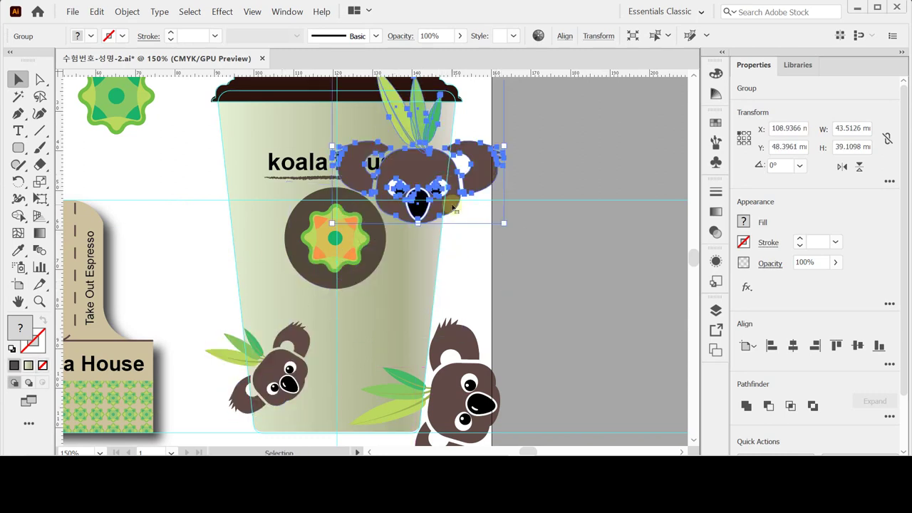
left_click_drag(355, 206, 414, 149)
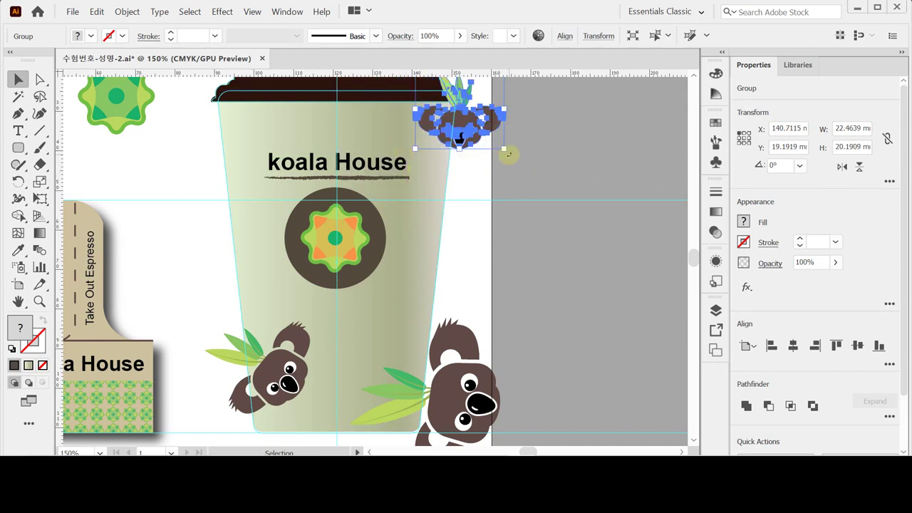
left_click_drag(509, 154, 457, 153)
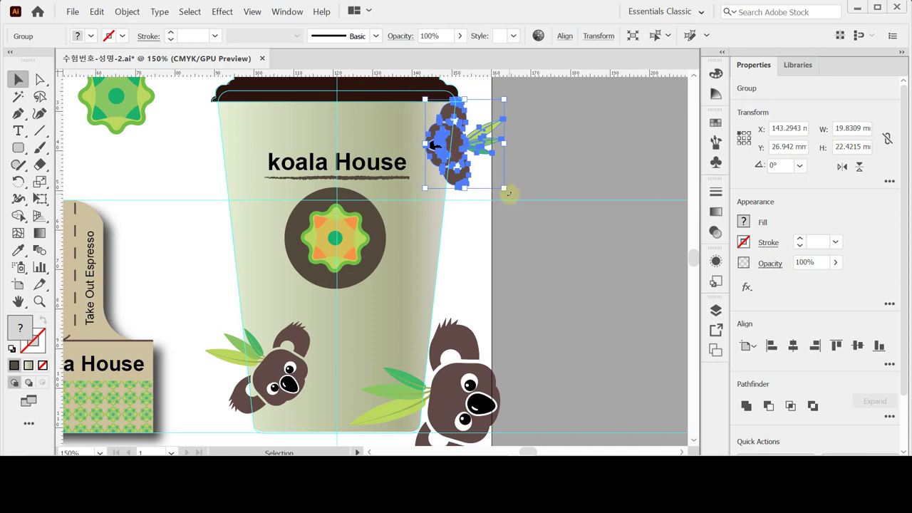
left_click_drag(509, 193, 418, 178)
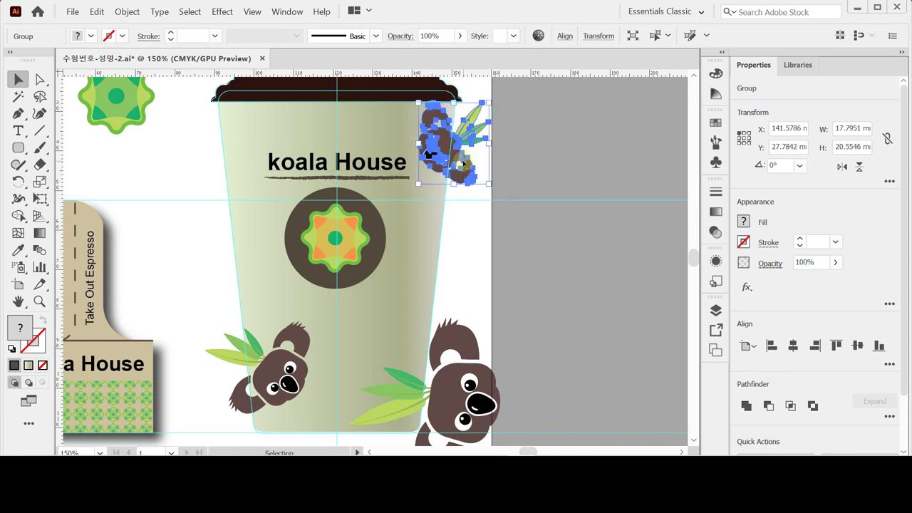
left_click_drag(489, 184, 460, 167)
key("ctrl+minus")
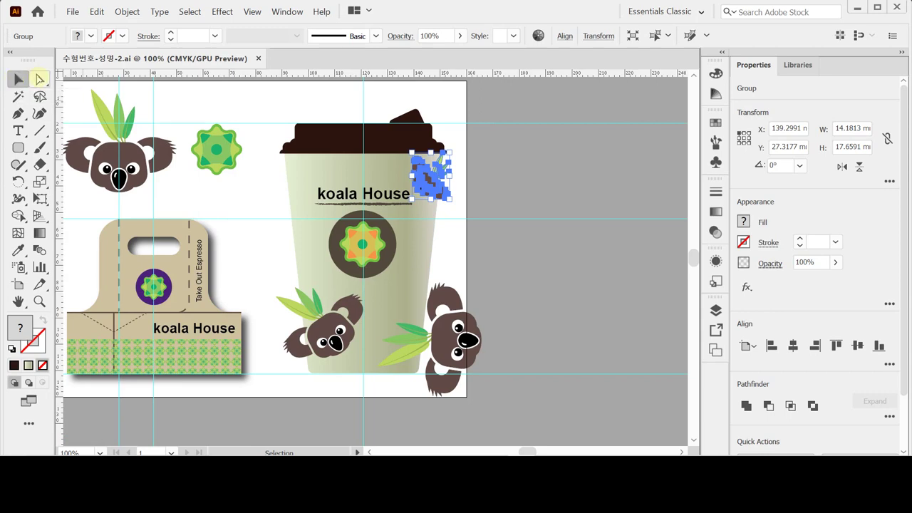
left_click(257, 206)
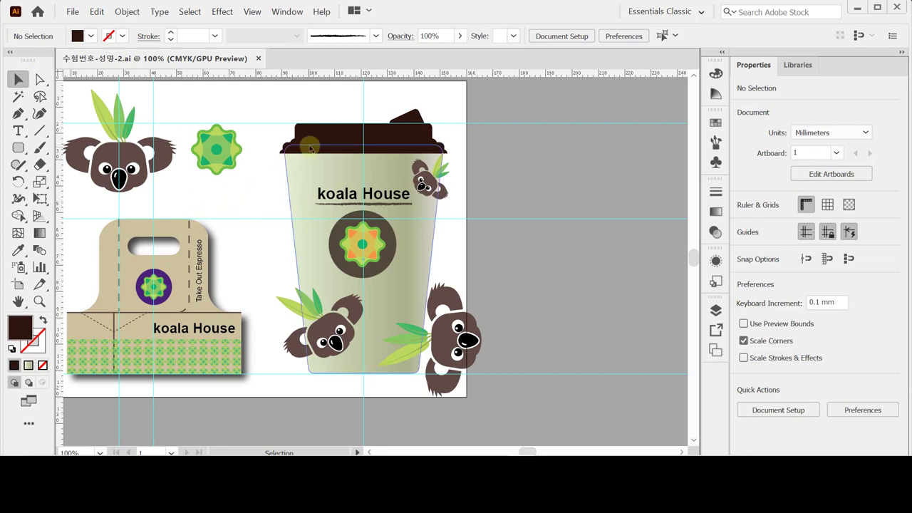
Duplicate the cup's gradient body in place and bring the copy to the front.
left_click(304, 182)
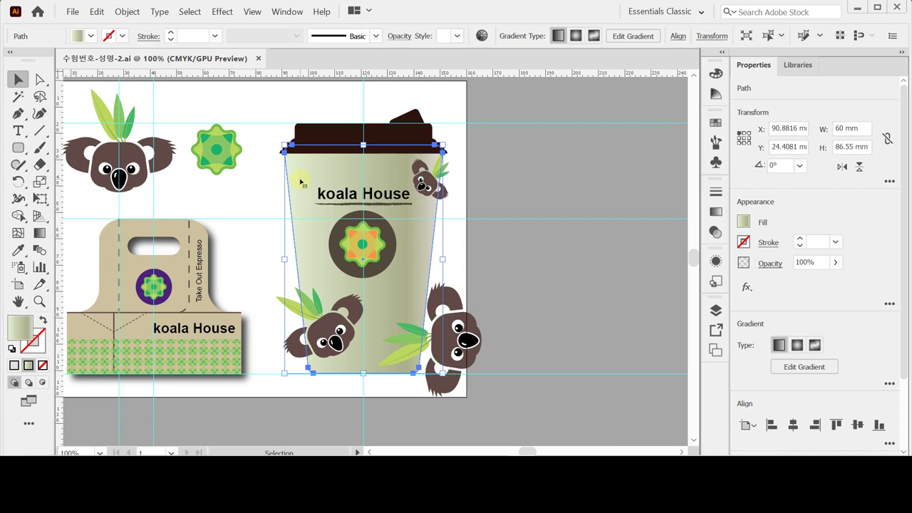
key("ctrl+shift+a")
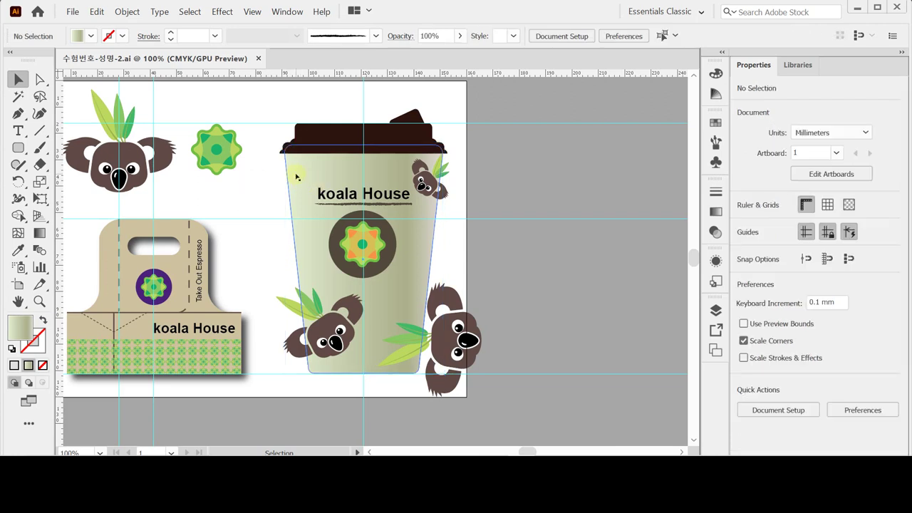
left_click(299, 178)
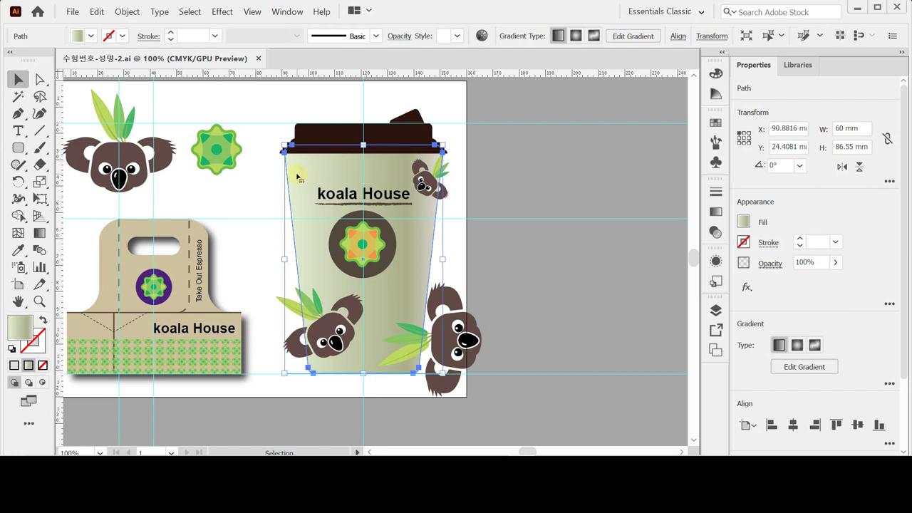
key("a")
key("v")
key("a")
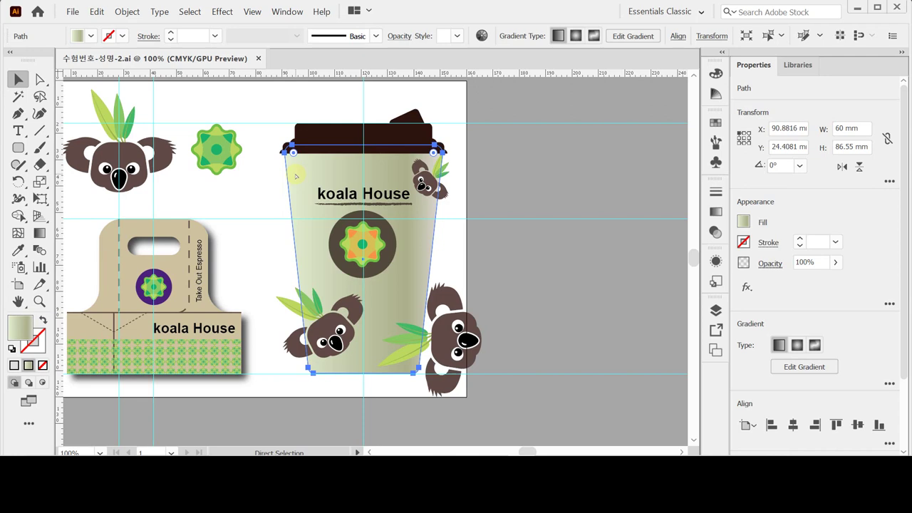
key("v")
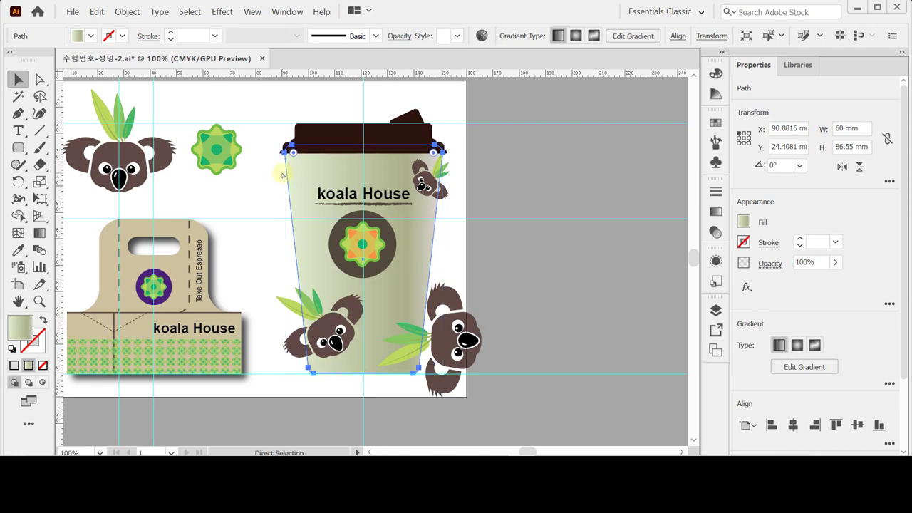
key("ctrl+shift+bracketright")
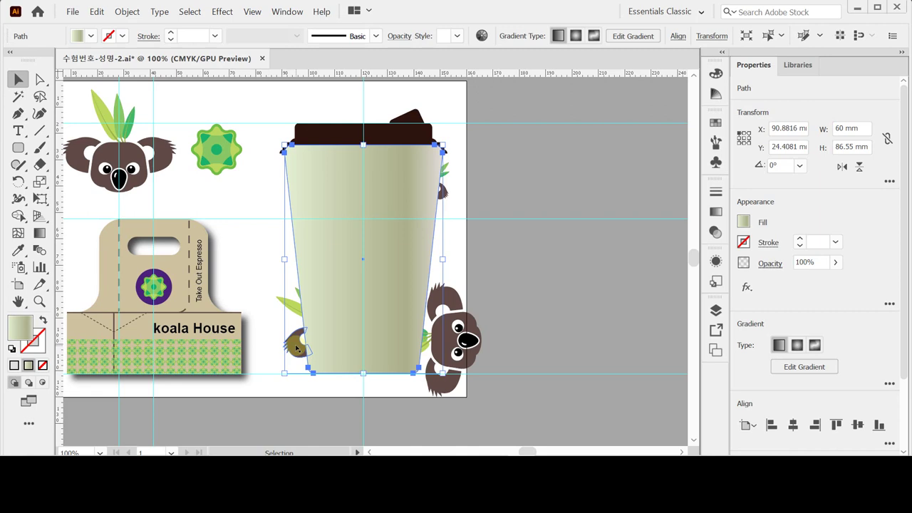
Add the three koalas to the selected front cup shape, make a clipping mask from them and deselect the result.
left_click(296, 348, "shift")
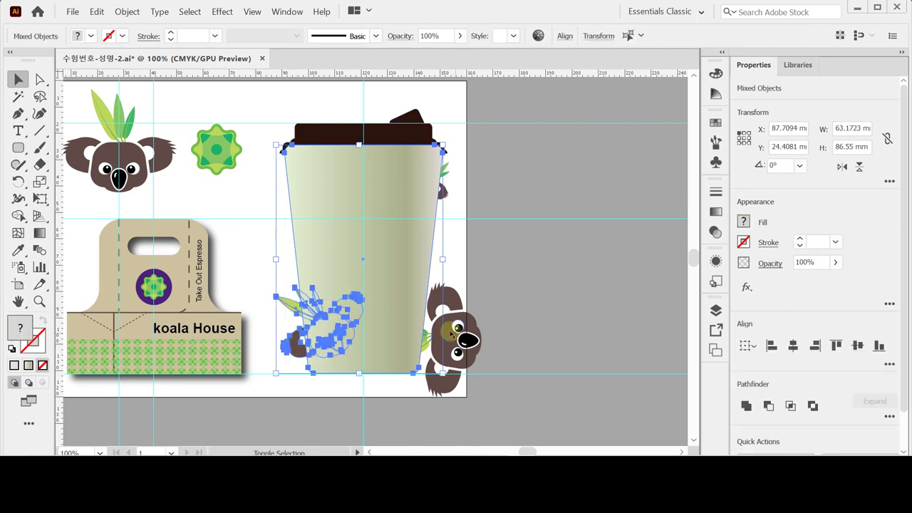
left_click(451, 334, "shift")
left_click(444, 201, "shift")
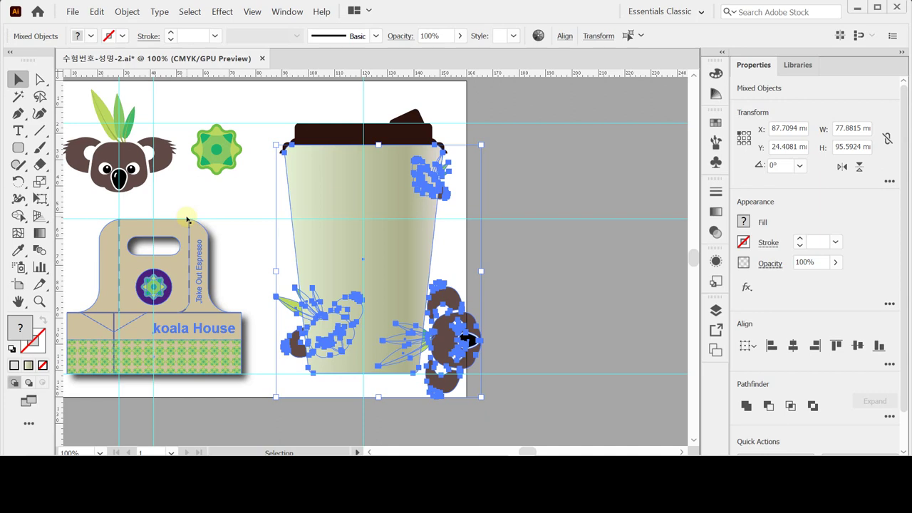
right_click(319, 214)
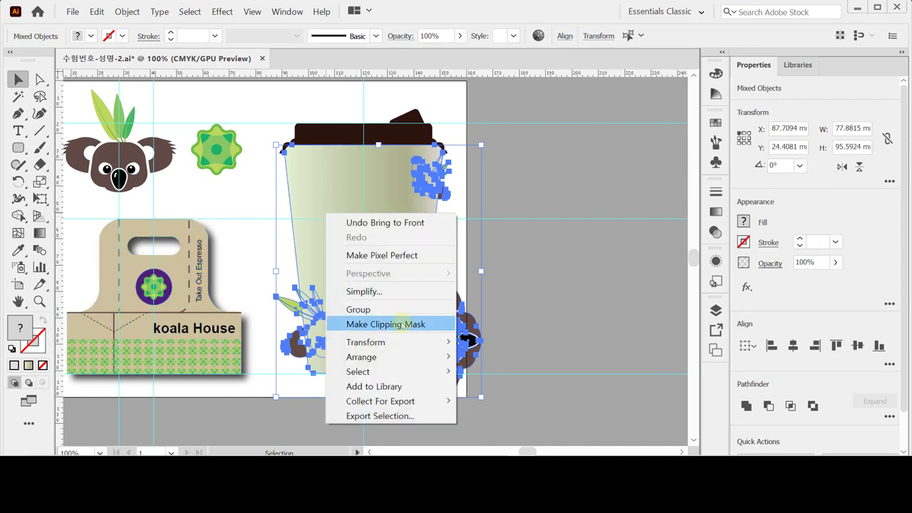
left_click(404, 324)
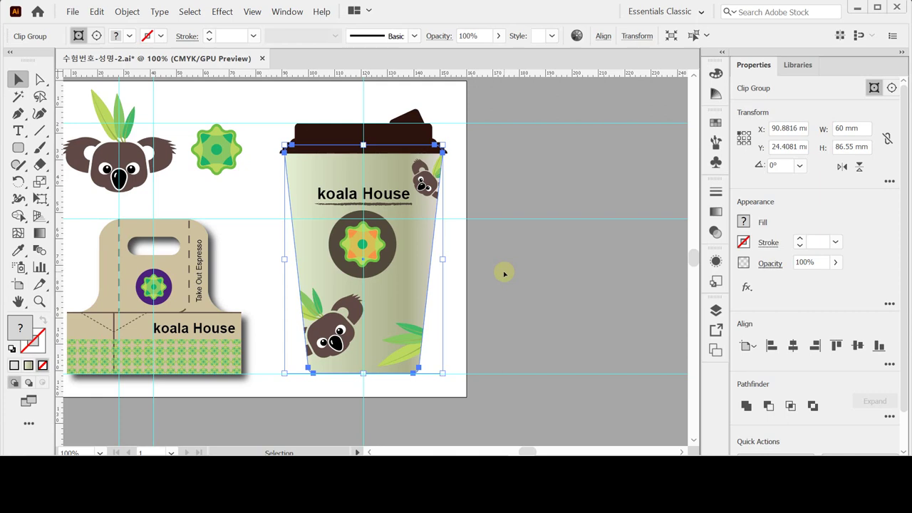
left_click(504, 272)
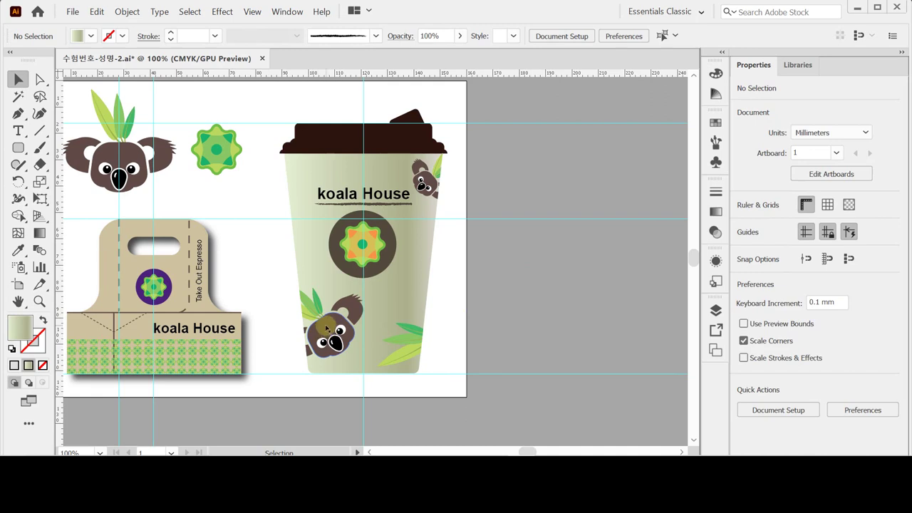
Isolate the cup's clip group to check its koalas individually, leave isolation and fit the whole artboard in view.
left_click(326, 327)
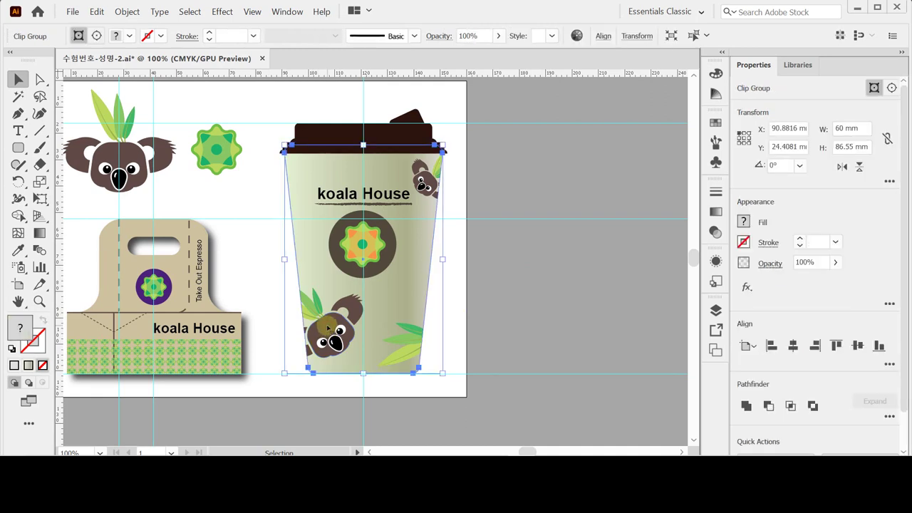
double_click(326, 328)
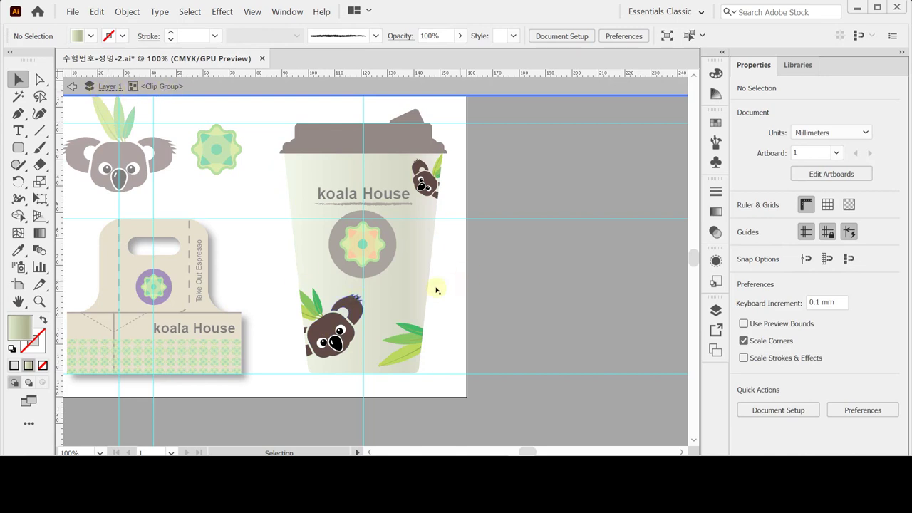
left_click_drag(323, 322, 410, 342)
left_click(428, 184)
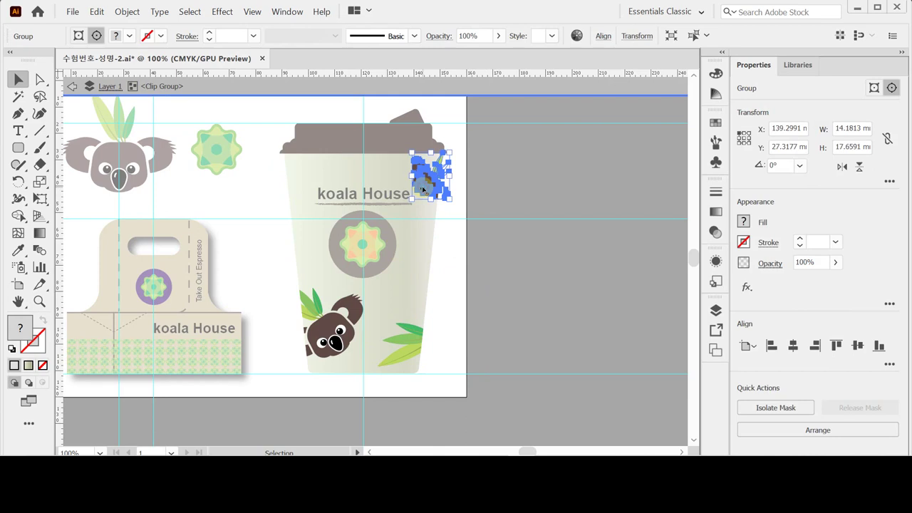
left_click(340, 331)
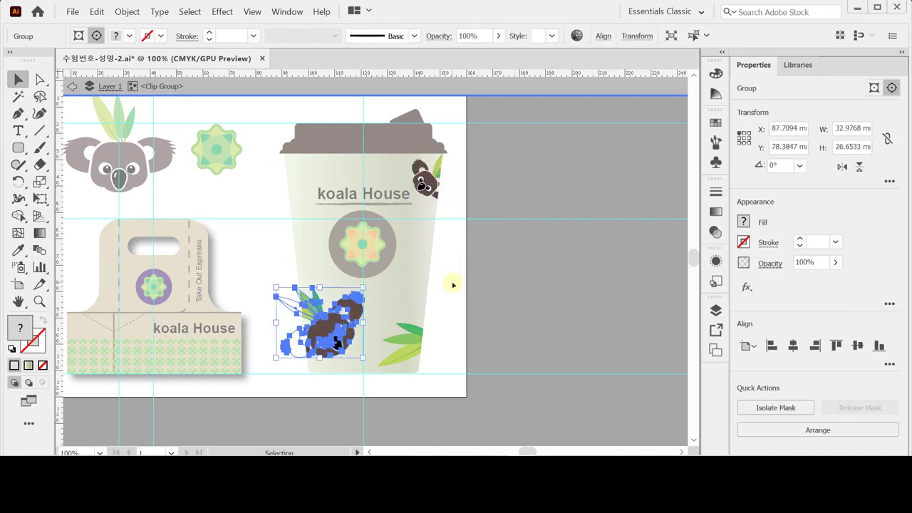
double_click(540, 260)
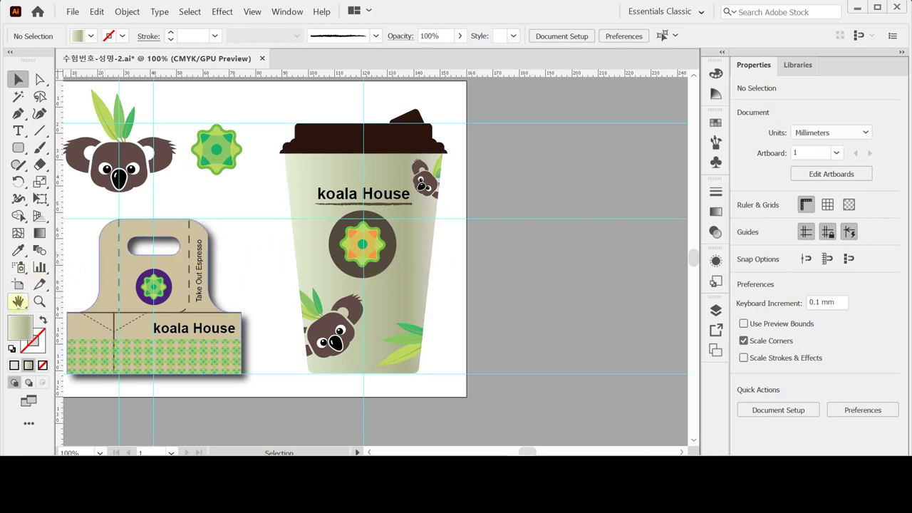
double_click(18, 301)
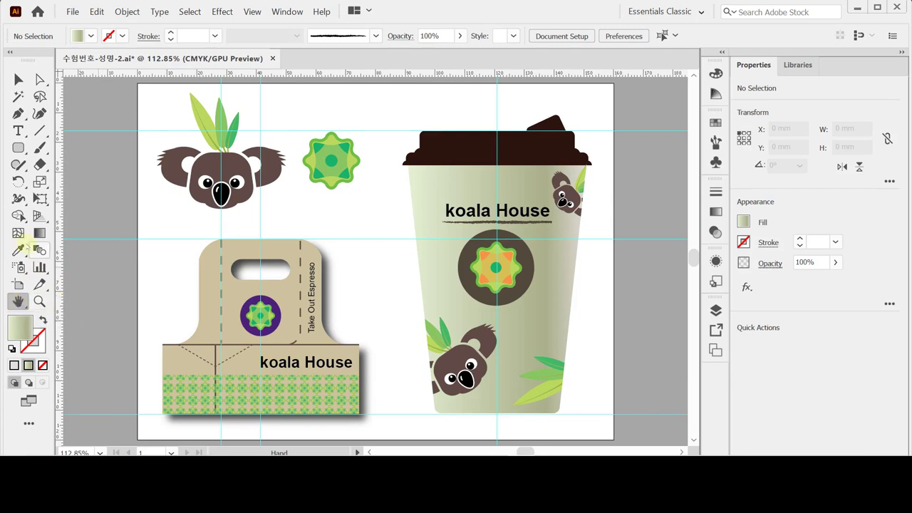
Hide the guides and save the document over 수험번호-성명-2.ai in Illustrator 2020 format with the default save options.
right_click(93, 202)
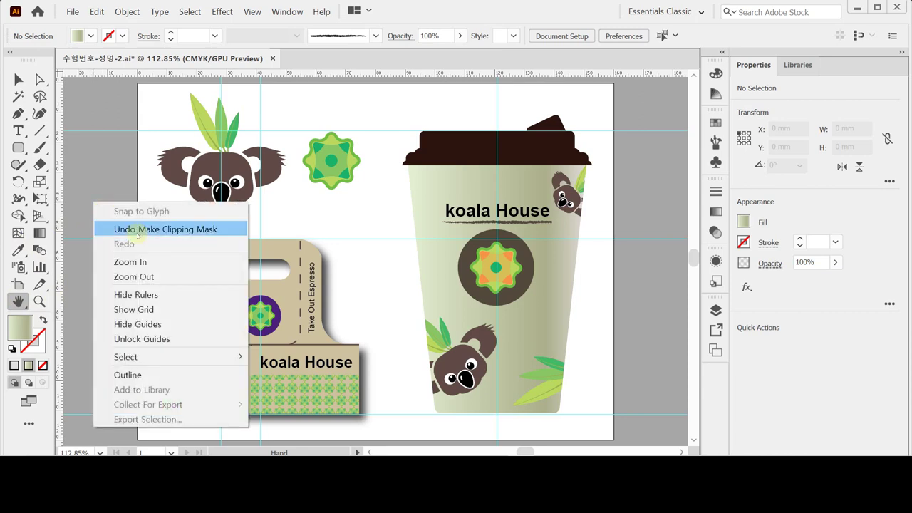
left_click(178, 325)
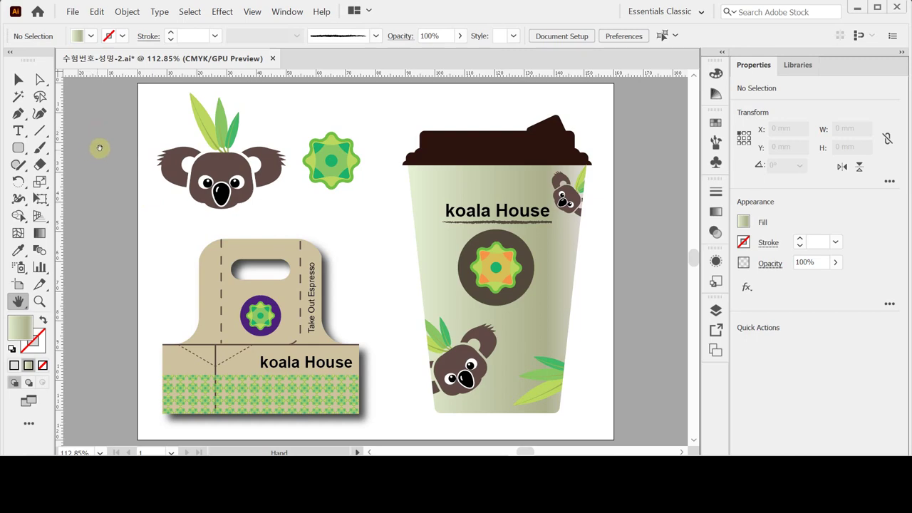
left_click(73, 11)
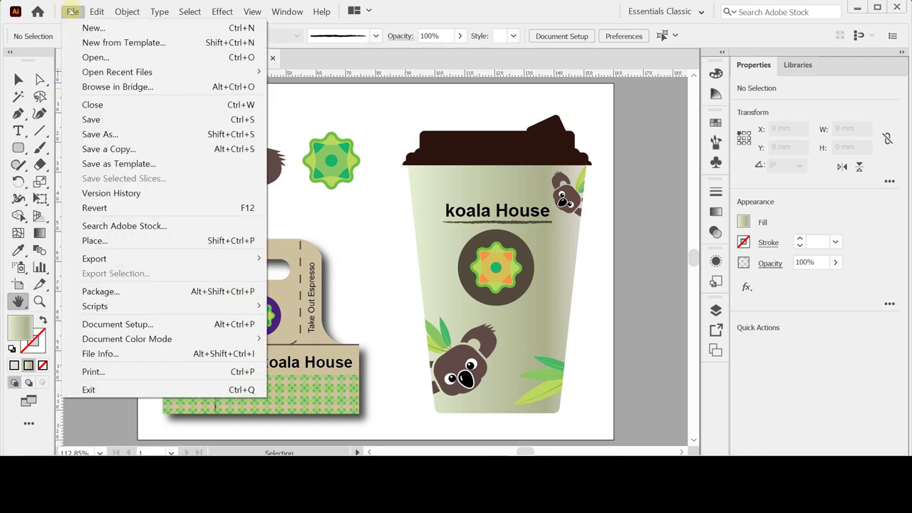
left_click(152, 134)
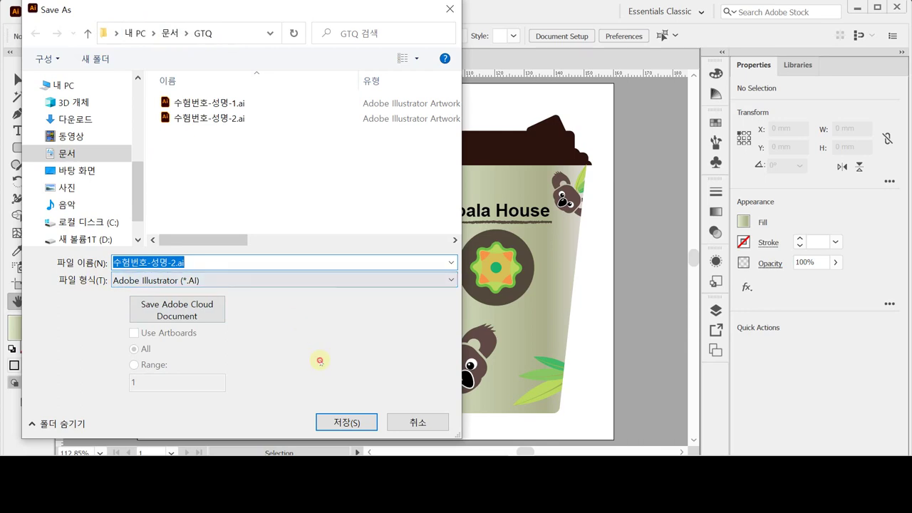
left_click(346, 422)
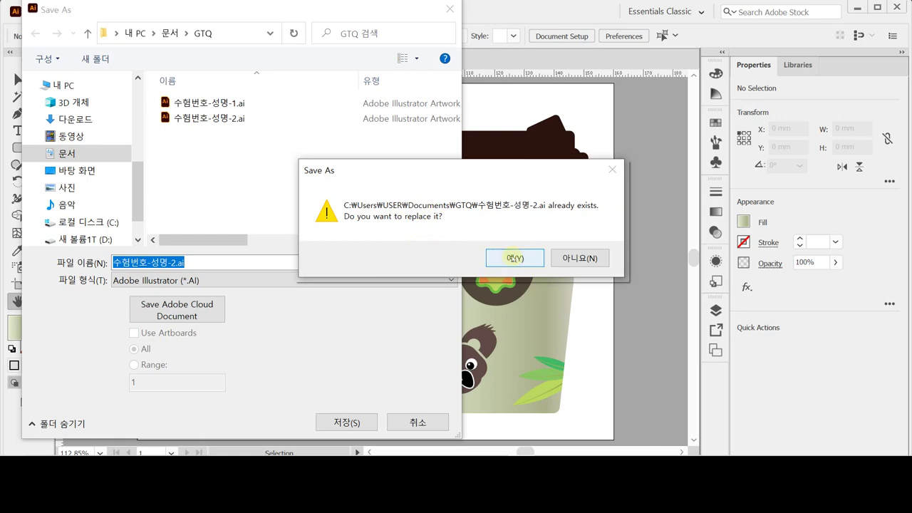
left_click(514, 258)
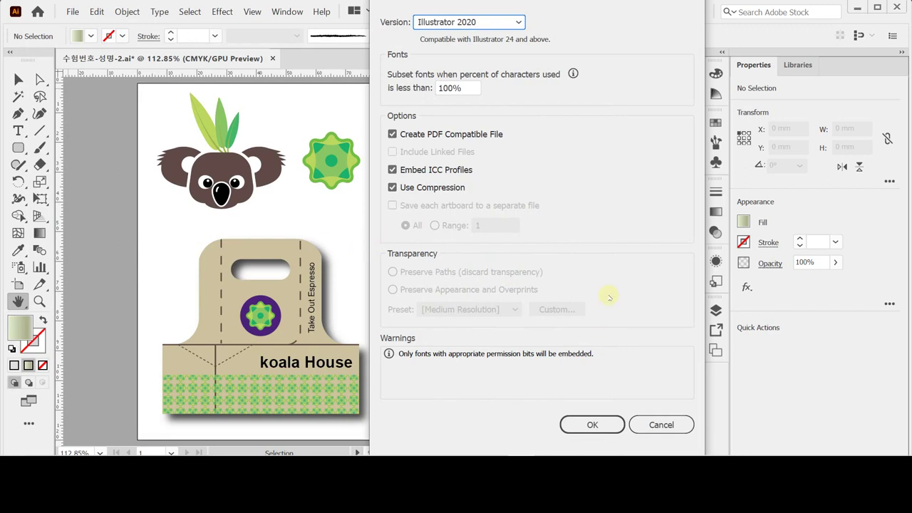
left_click(592, 425)
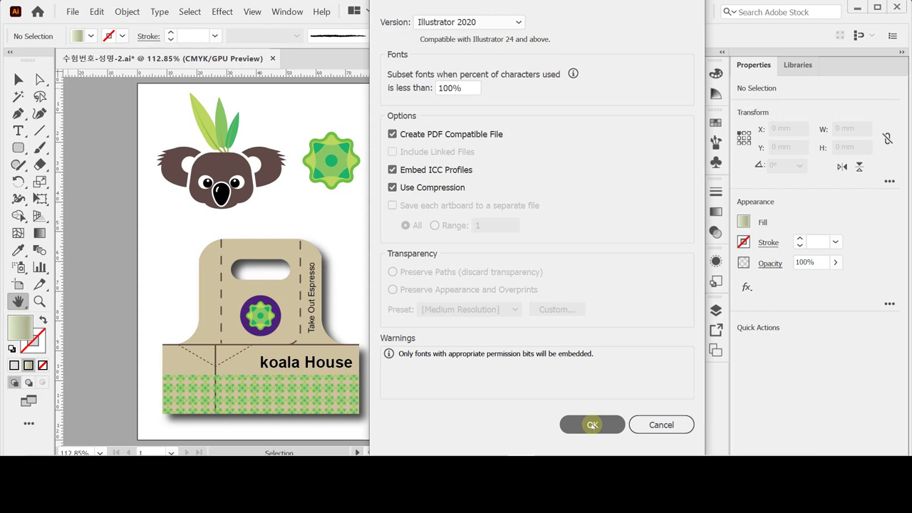
left_click(592, 425)
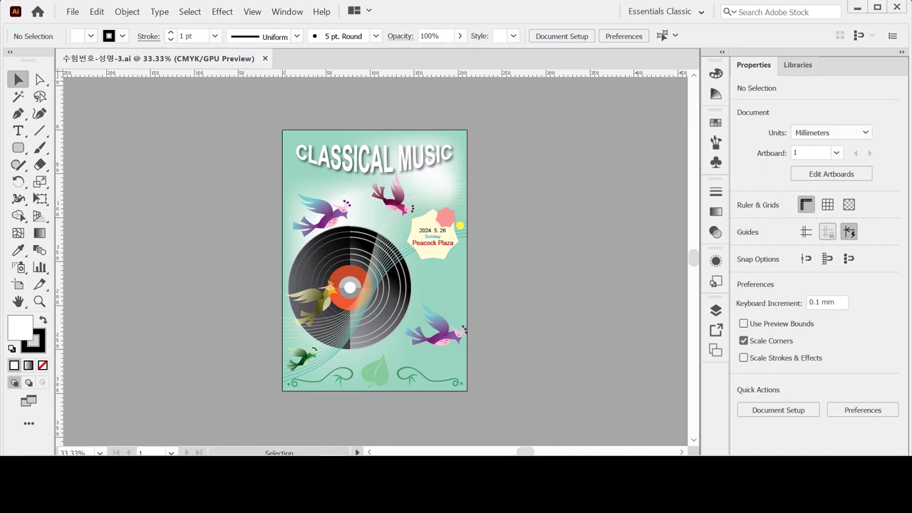
Create a 210 × 297 mm A4 document in millimetres, CMYK and 300 ppi, and add the pasted layout lines as guides.
key("ctrl+n")
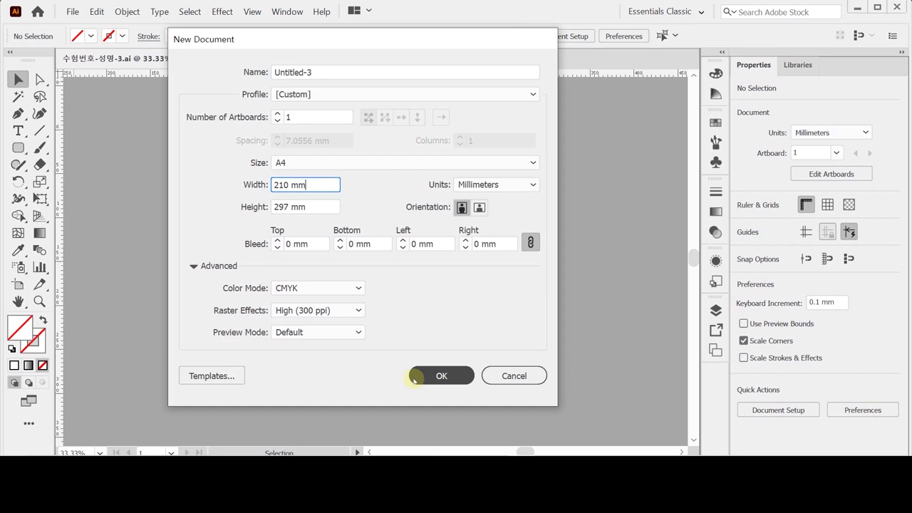
left_click(322, 206)
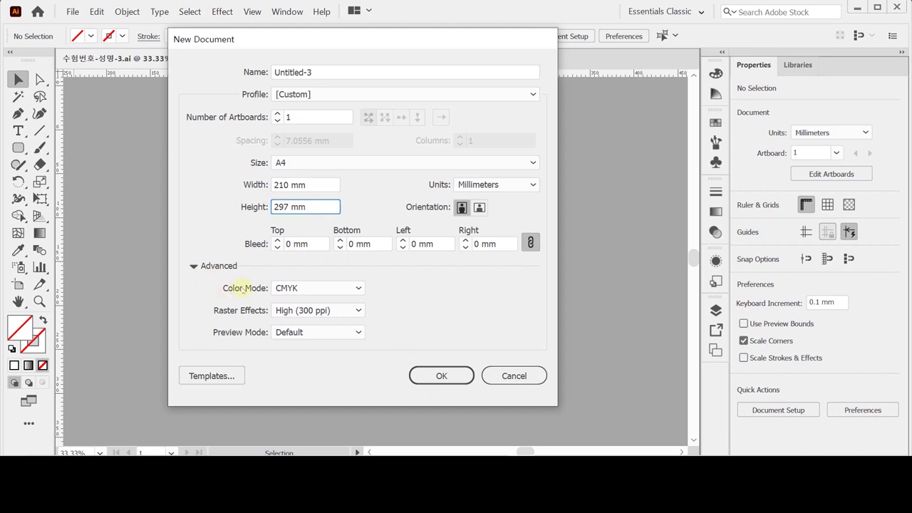
left_click(461, 377)
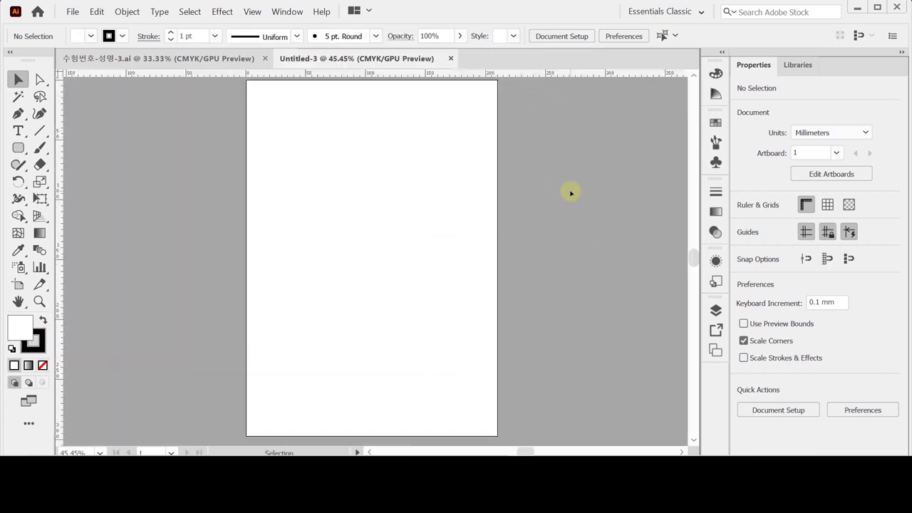
key("ctrl+v")
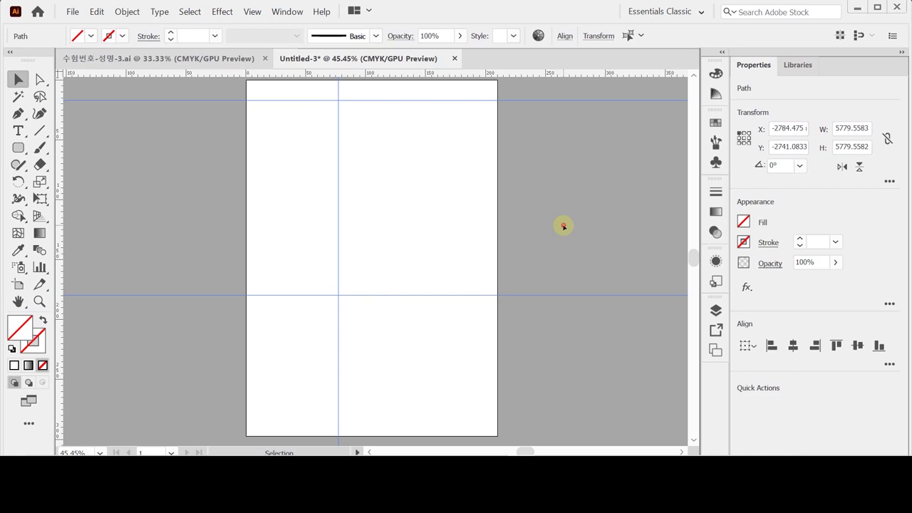
left_click(563, 227)
Save the new document as 수험번호-성명-3 in the GTQ folder, using the Illustrator 2020 format.
key("ctrl+s")
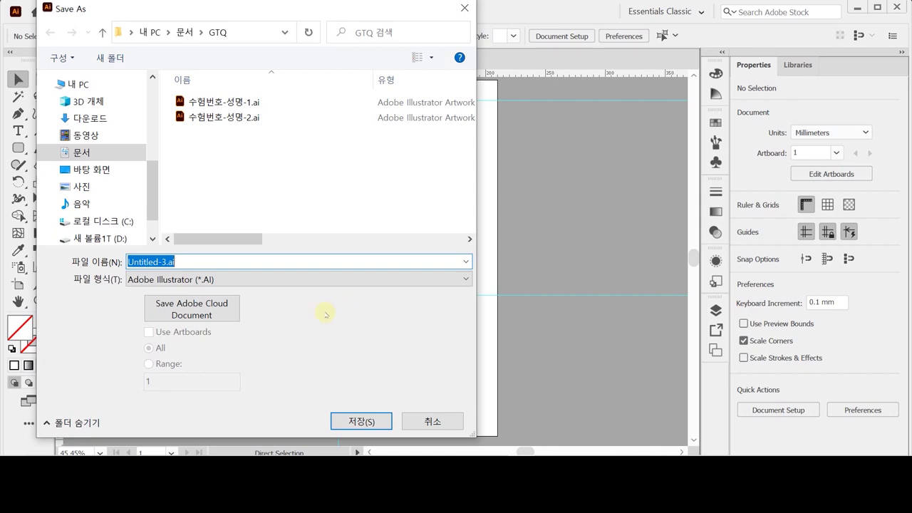
left_click(271, 117)
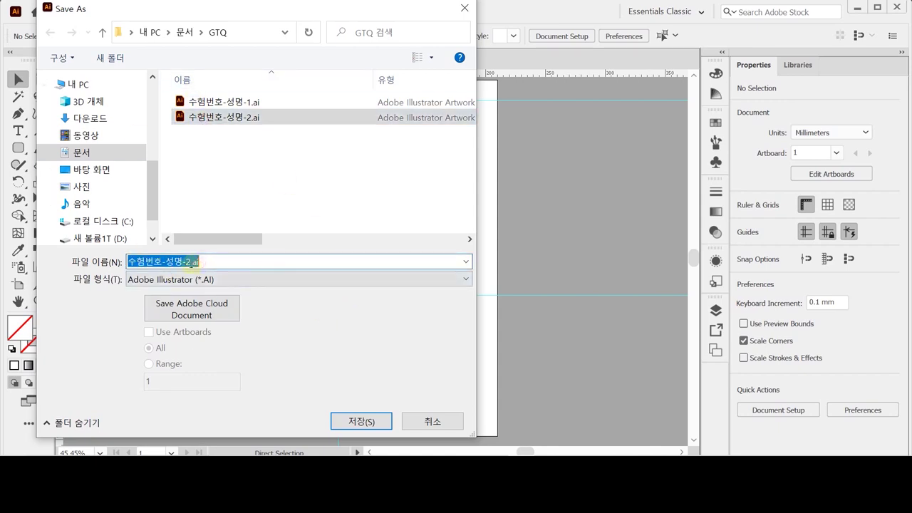
left_click(233, 263)
key("BackSpace")
key("BackSpace")
key("BackSpace")
key("BackSpace")
type("3")
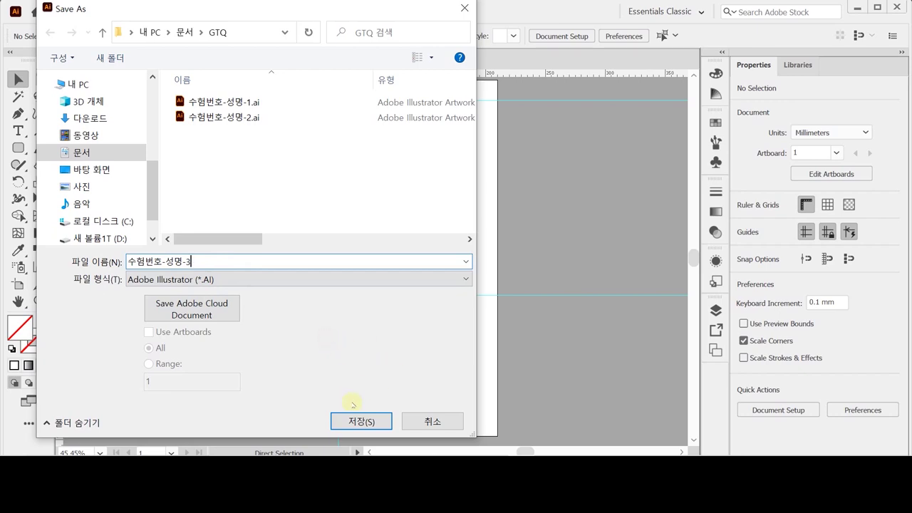
left_click(358, 421)
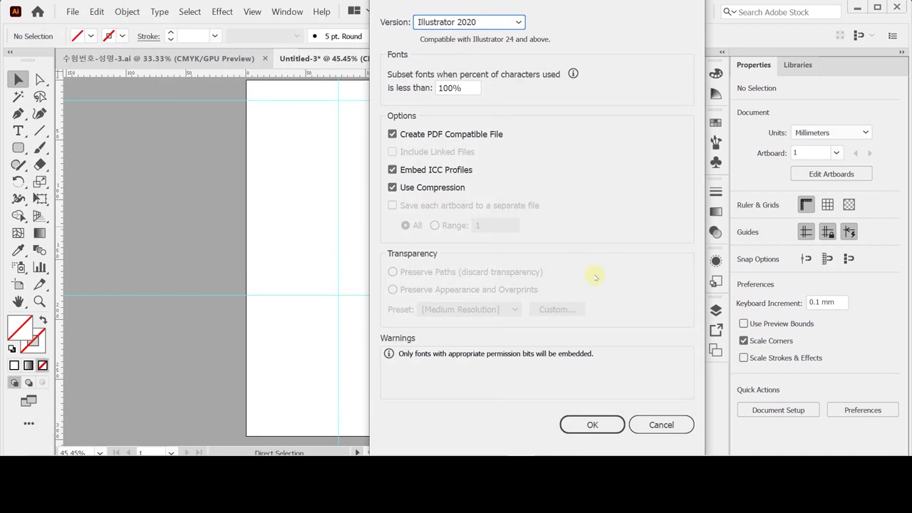
left_click(590, 424)
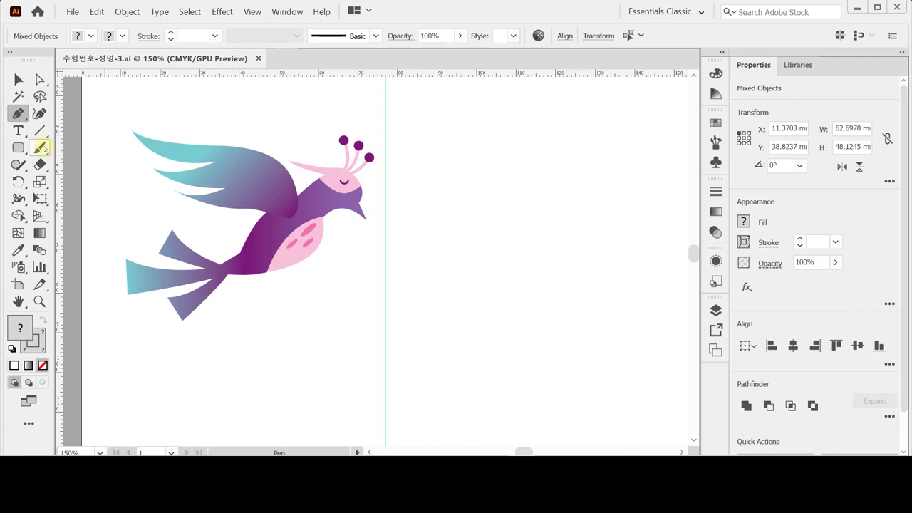
Convert the selected bird artwork to guides and clear the selection.
key("ctrl+y")
key("ctrl+shift+a")
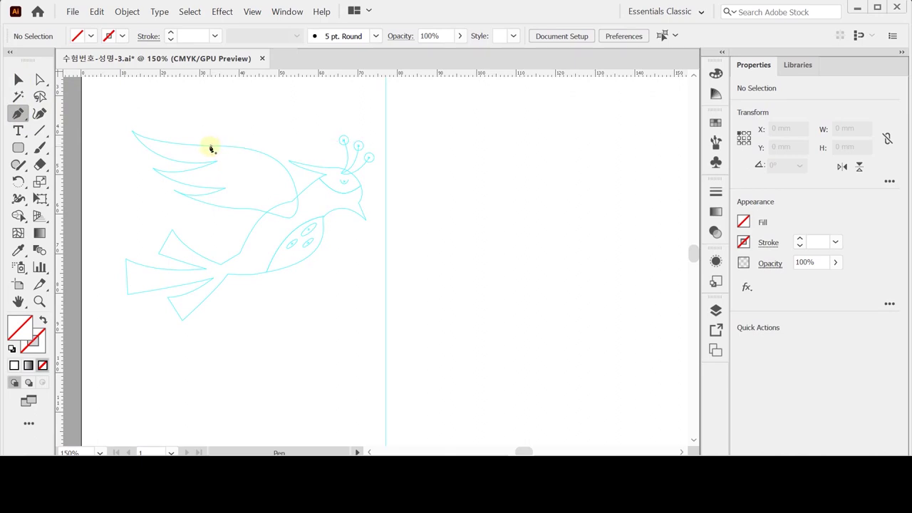
Trace the bird's head with the Pen tool, from the rear crest tip over the crown and face to the beak's upper base.
left_click(358, 147)
left_click(340, 198)
left_click(343, 198)
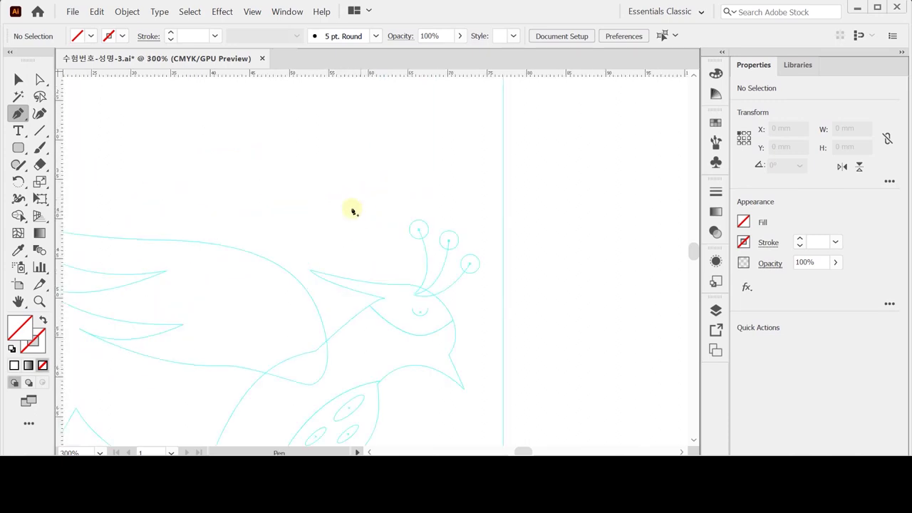
left_click_drag(346, 238, 332, 157)
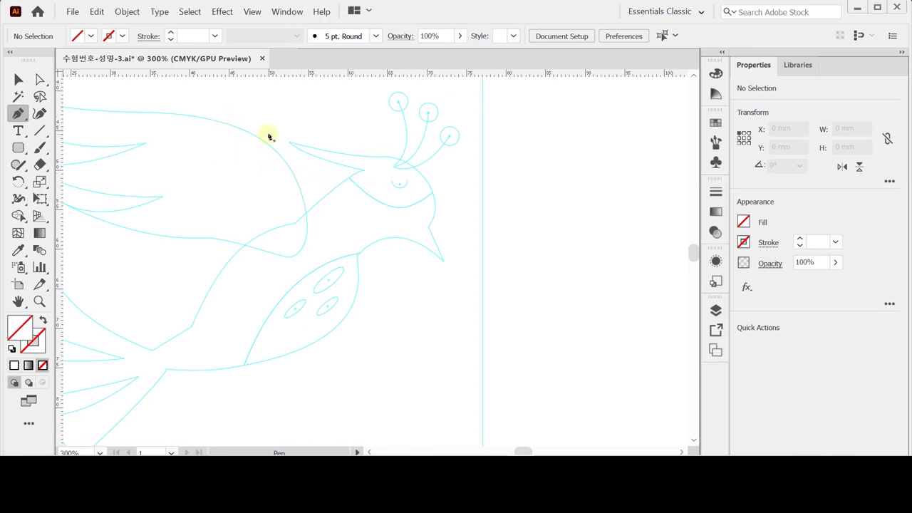
key("Caps_Lock")
key("Caps_Lock")
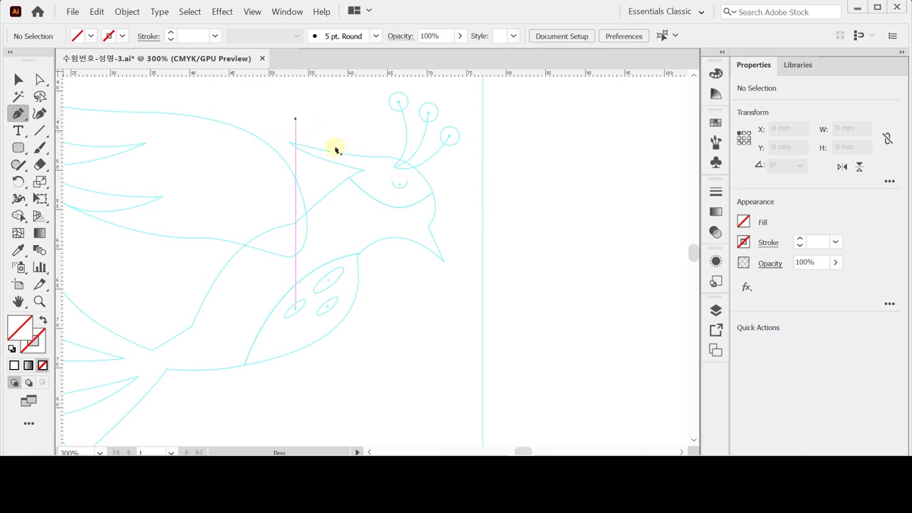
left_click(291, 143)
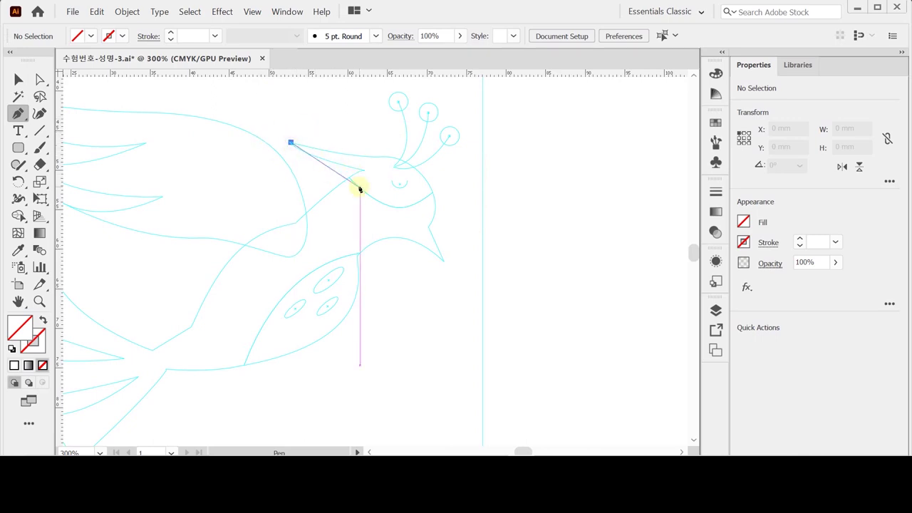
left_click_drag(375, 157, 405, 156)
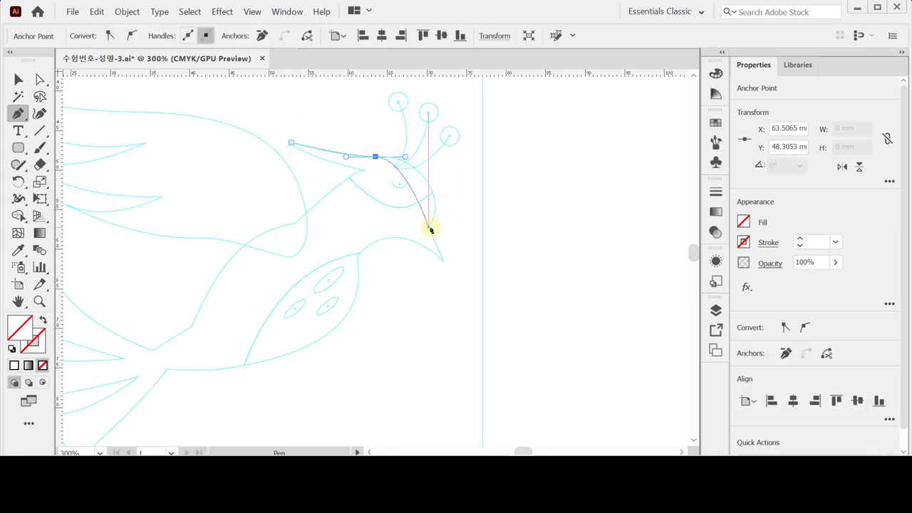
left_click_drag(428, 226, 411, 288)
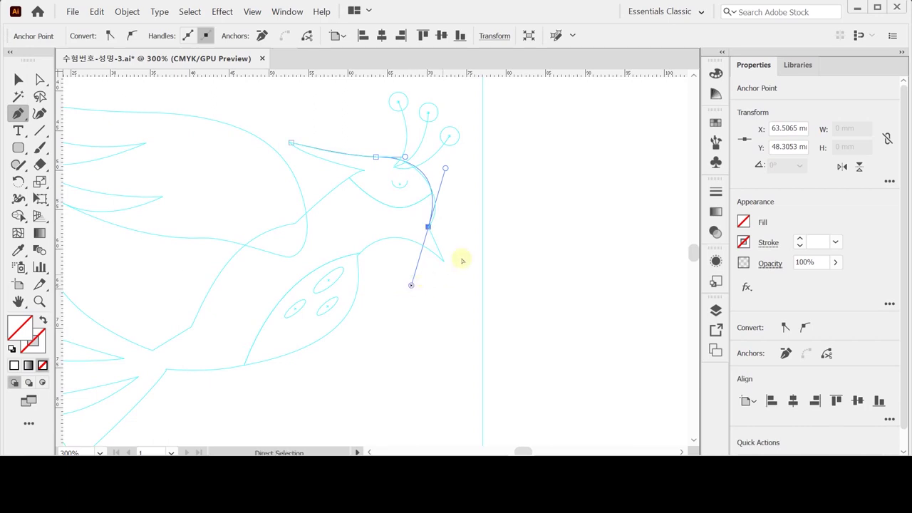
key("ctrl+z")
left_click_drag(422, 177, 432, 187)
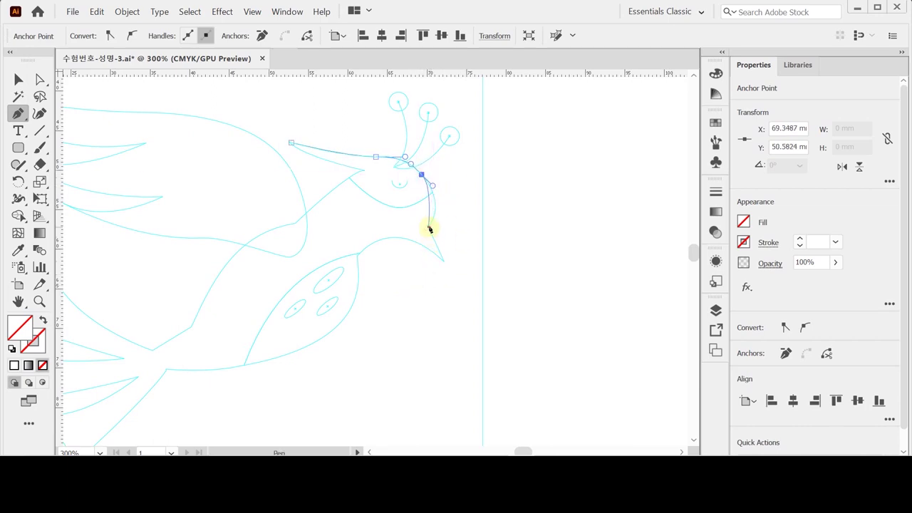
left_click_drag(429, 226, 417, 259)
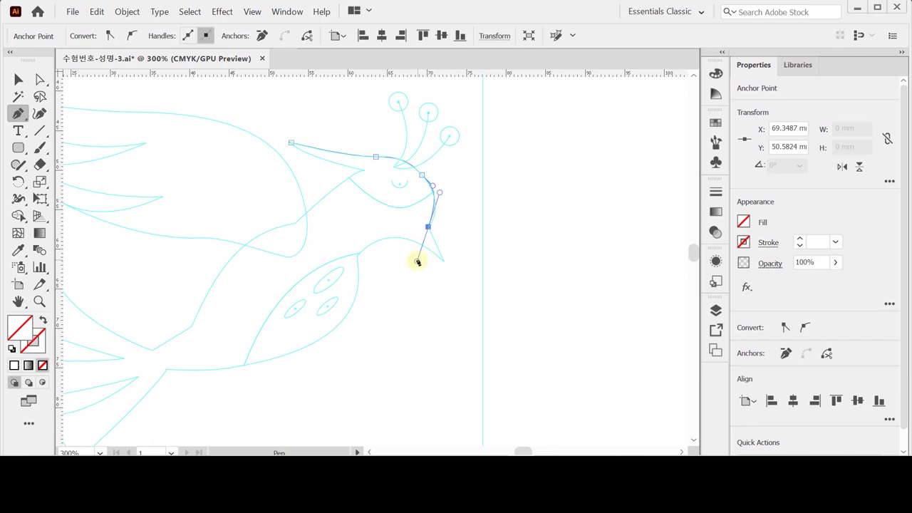
Give the head path no fill and a 1 pt black stroke, and extend it with a straight edge to the beak tip.
left_click(12, 348)
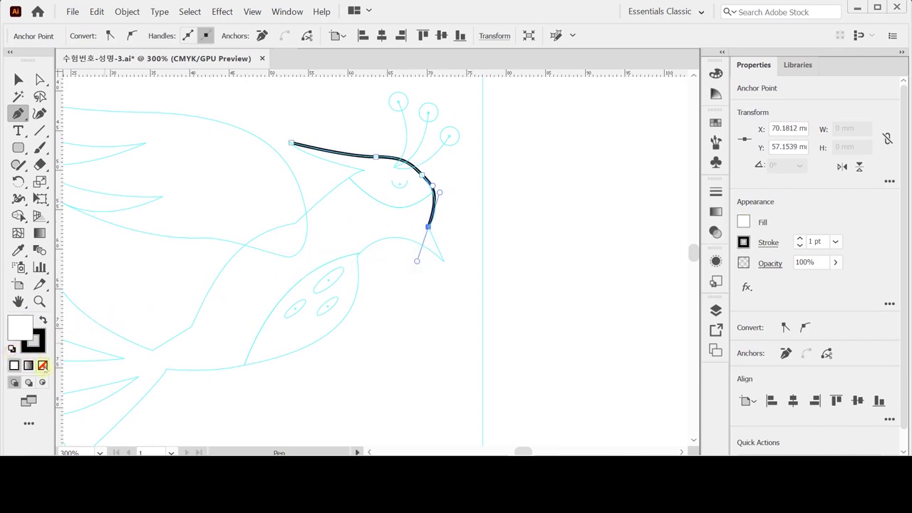
left_click(43, 364)
left_click_drag(452, 244, 434, 187)
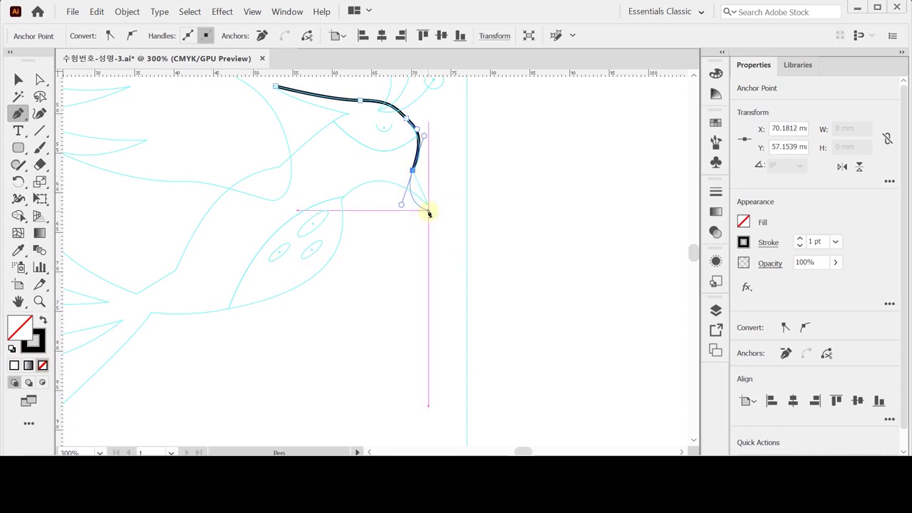
scroll(399, 211, "up", 1)
left_click_drag(371, 216, 407, 183)
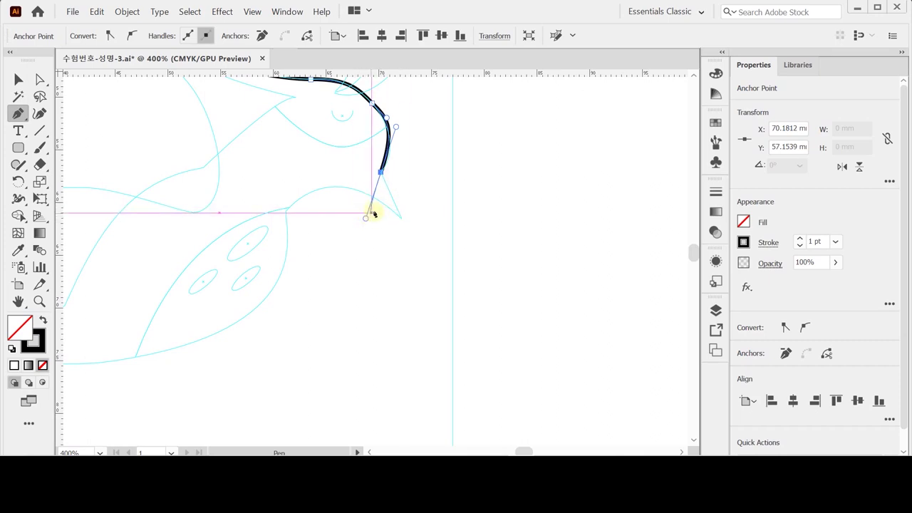
left_click(380, 172)
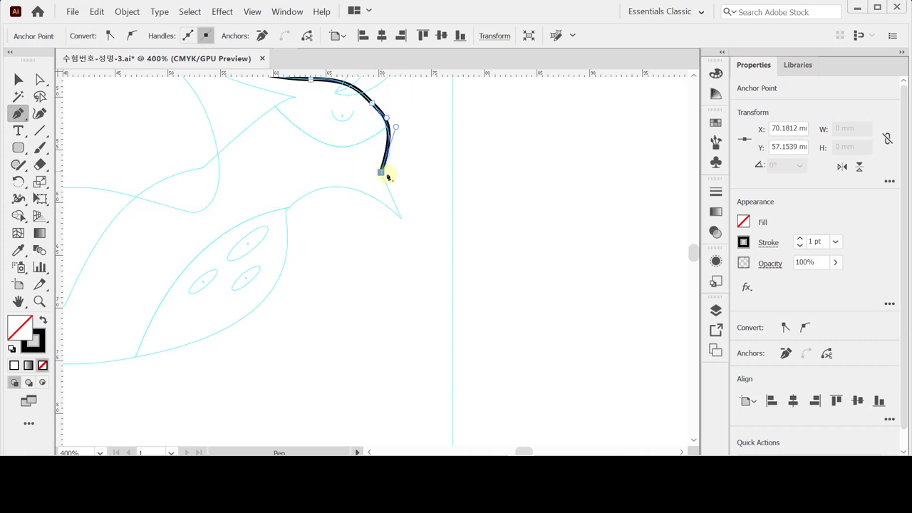
left_click(400, 218)
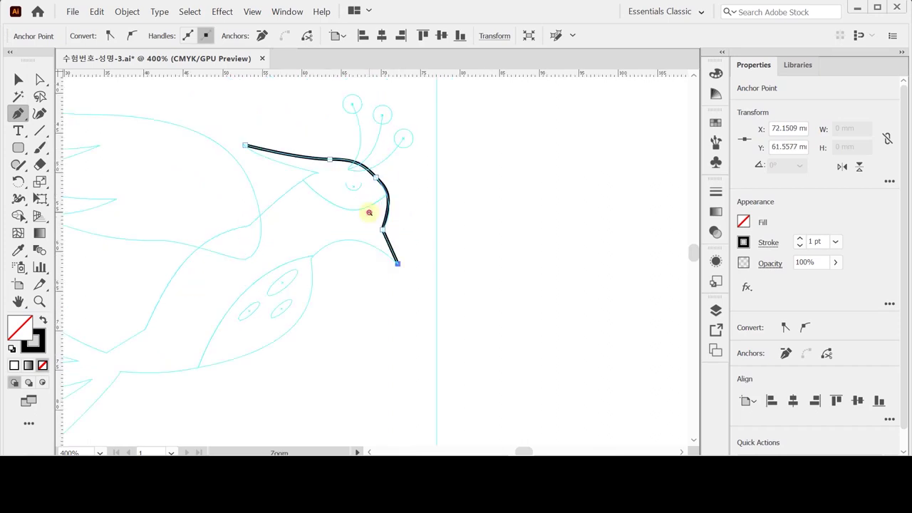
Continue the path from the beak tip along the throat curve and around the chest to the lower belly.
key("ctrl+minus")
left_click_drag(349, 230, 378, 200)
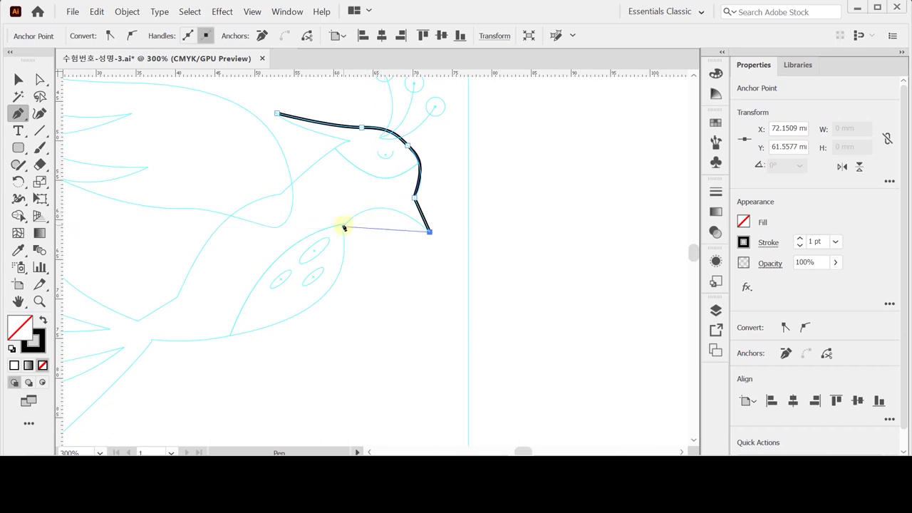
left_click_drag(343, 228, 301, 270)
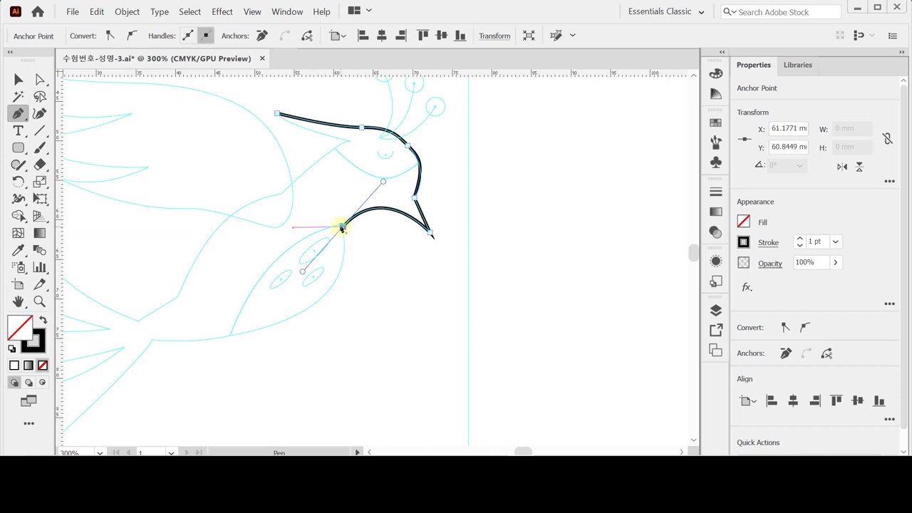
mouse_move(343, 228)
left_mouse_down()
mouse_move(374, 258)
mouse_move(407, 197)
left_mouse_up()
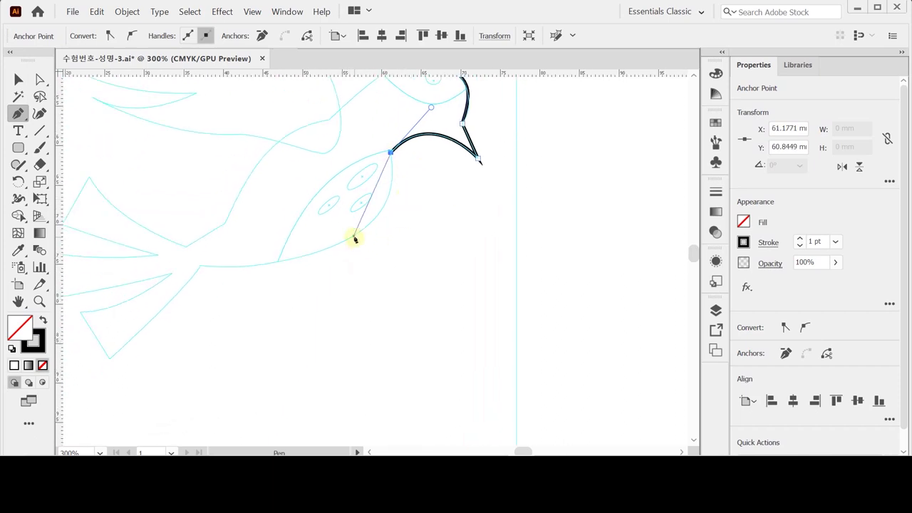
left_click_drag(355, 236, 304, 266)
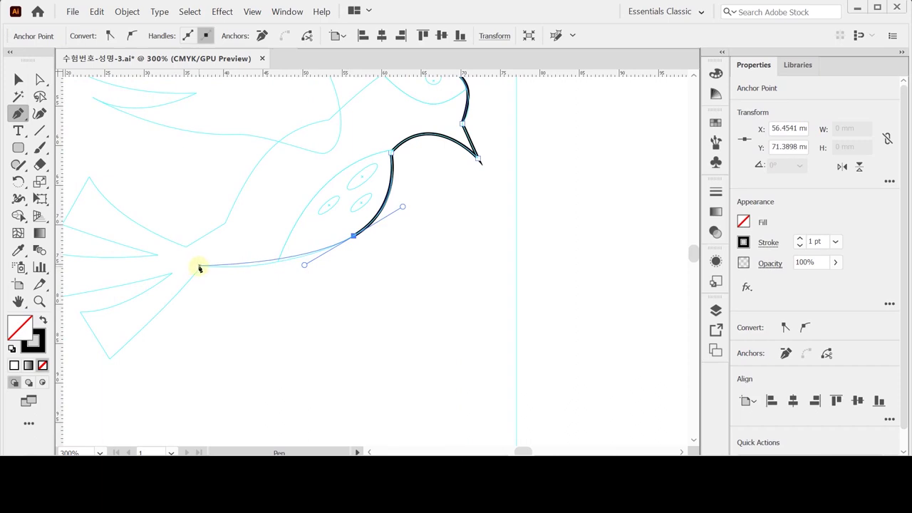
Continue the body path along the lower belly to the pointed tail end, and add a straight edge up to the lower back.
left_click_drag(200, 267, 170, 260)
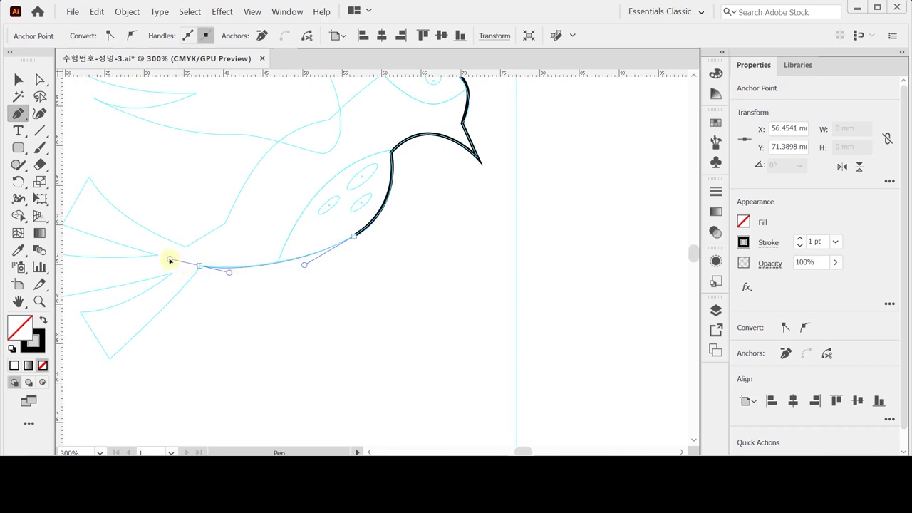
left_click_drag(169, 260, 306, 281)
left_click(169, 261)
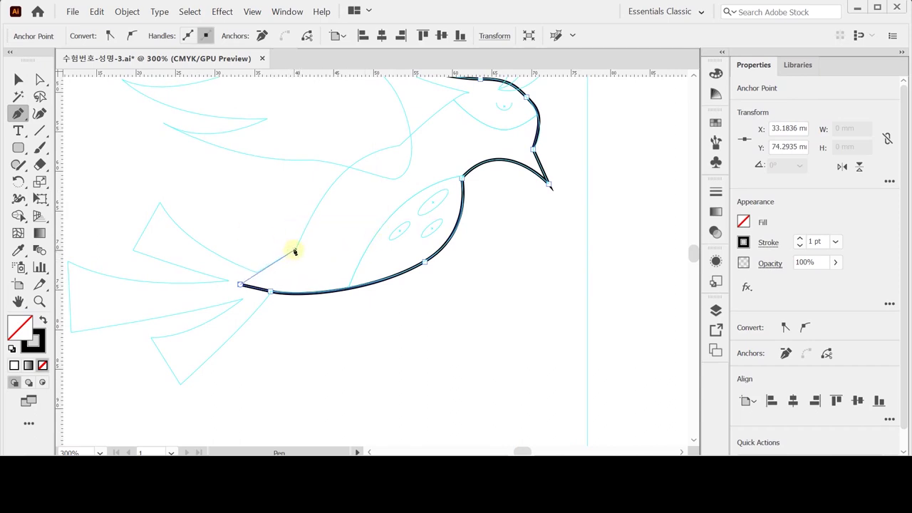
left_click(295, 250)
Trace the back and nape up to the crest notch, close the body path at the rear crest tip, and deselect it.
left_click_drag(315, 242, 289, 287)
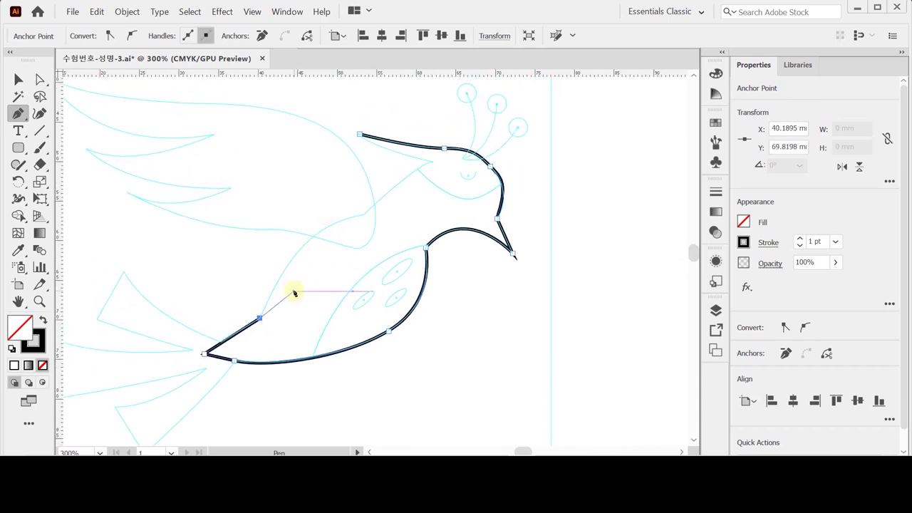
left_click_drag(364, 214, 442, 199)
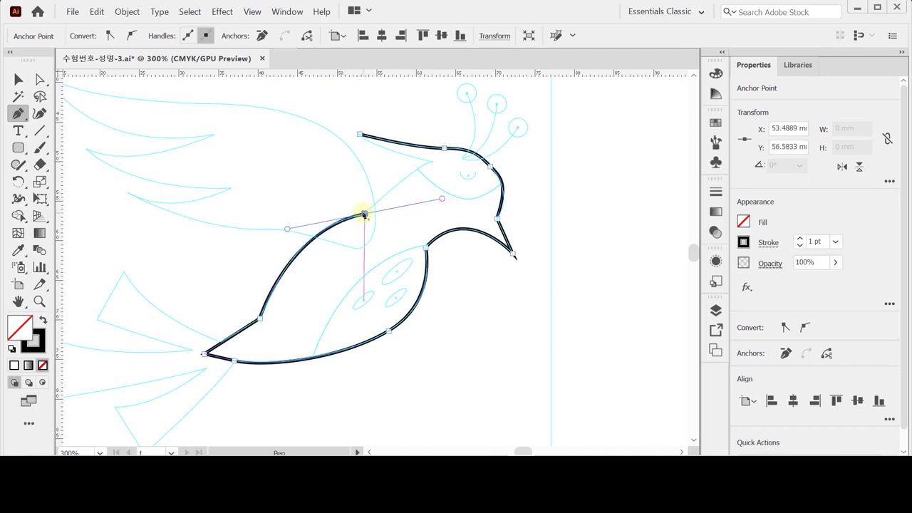
left_click(364, 213)
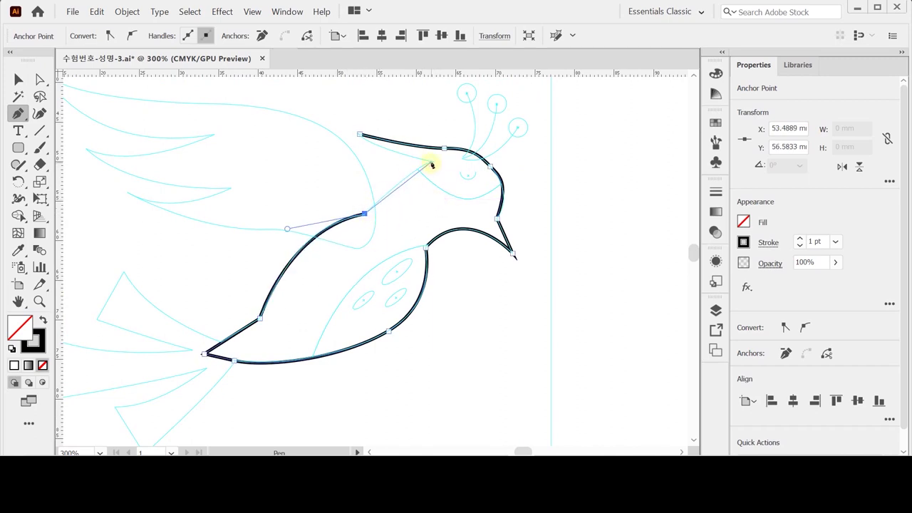
left_click_drag(431, 162, 464, 152)
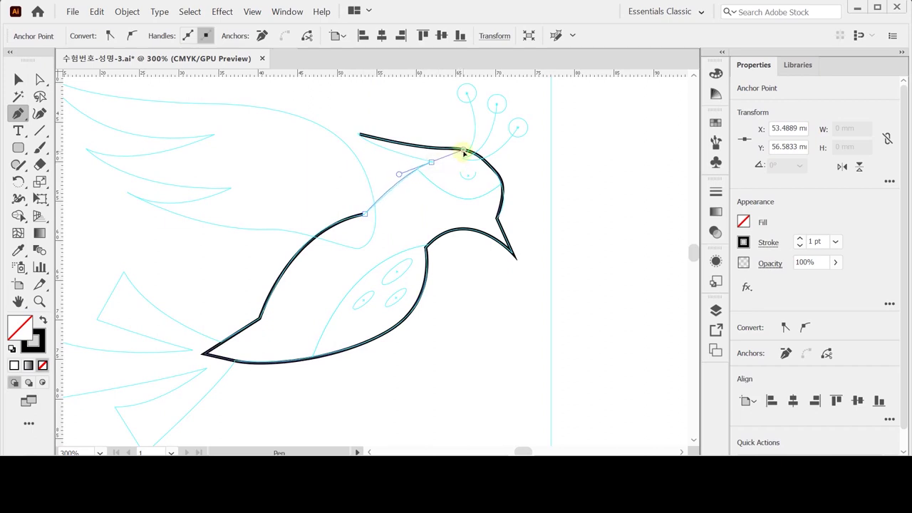
left_click(431, 163)
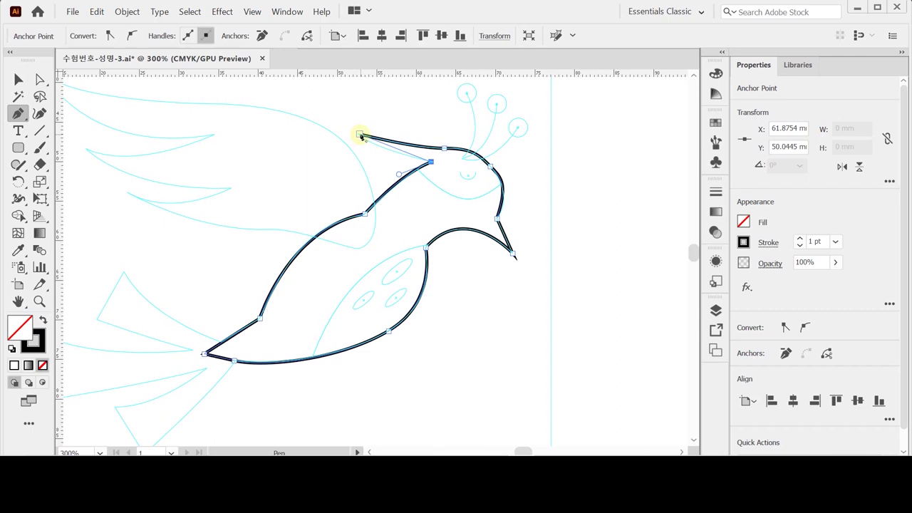
left_click_drag(360, 135, 337, 118)
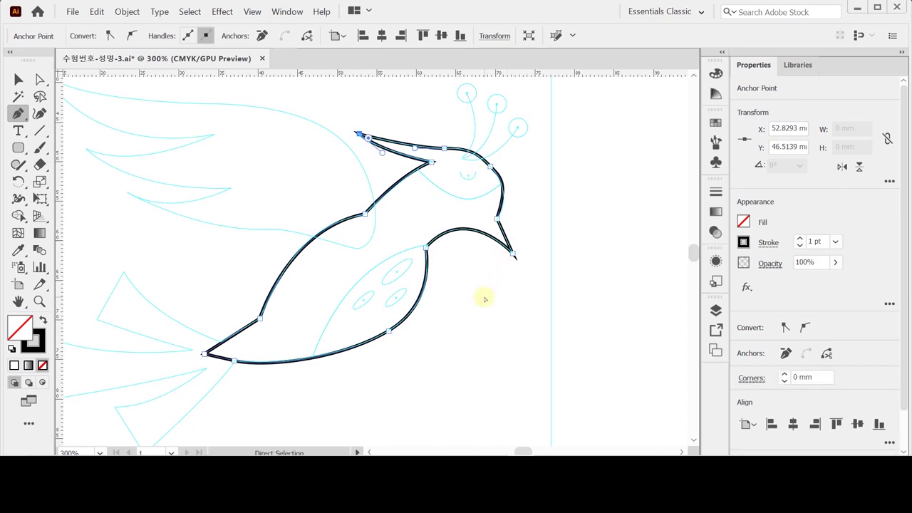
left_click(434, 271, "ctrl")
Trace the upper tail feather with the Pen tool as a closed shape whose base overlaps the bird's body.
left_click_drag(434, 271, 468, 251)
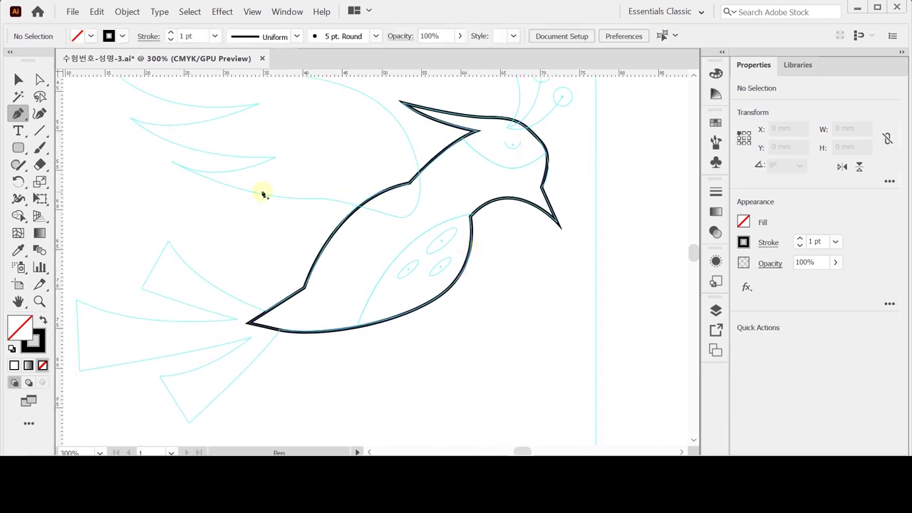
left_click_drag(300, 290, 326, 251)
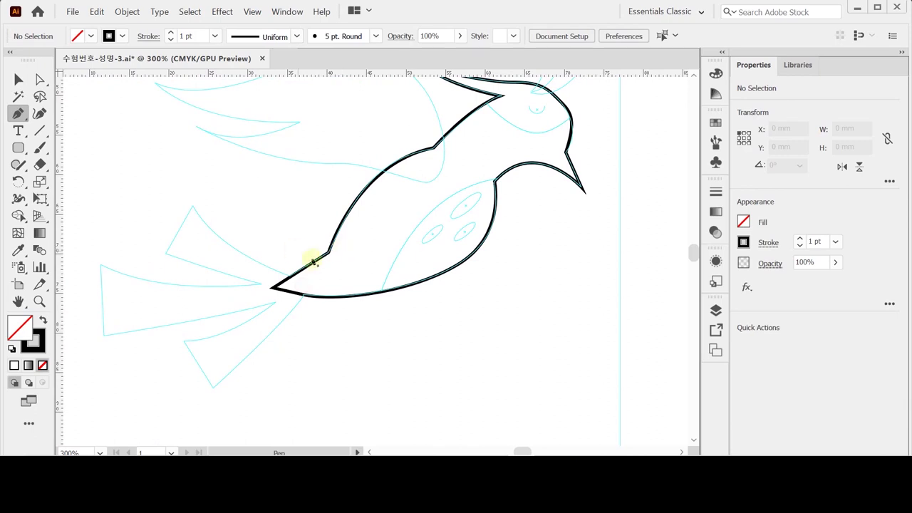
left_click_drag(292, 284, 319, 281)
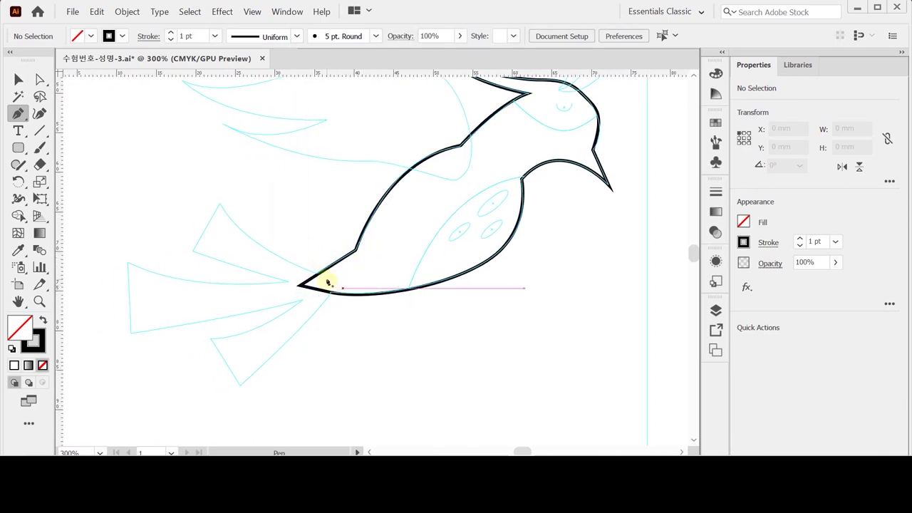
left_click(326, 279)
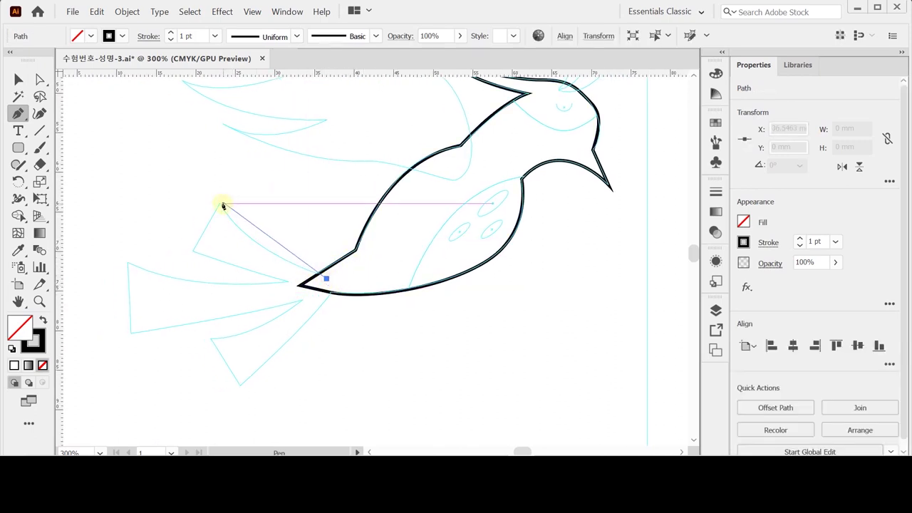
left_click_drag(219, 204, 191, 155)
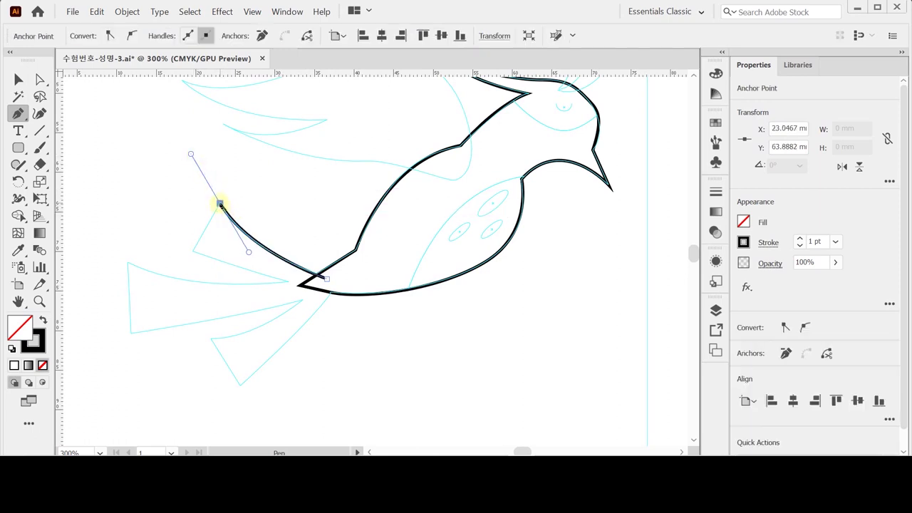
left_click(219, 204)
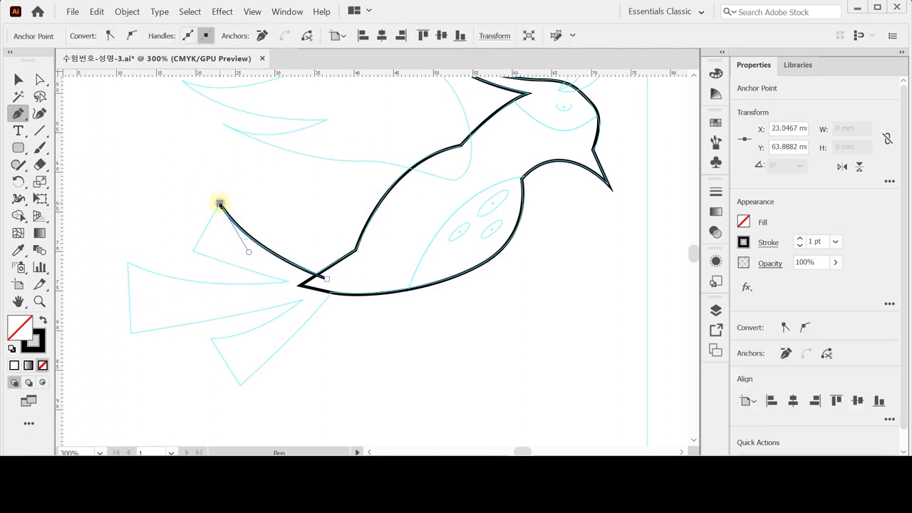
left_click(192, 250)
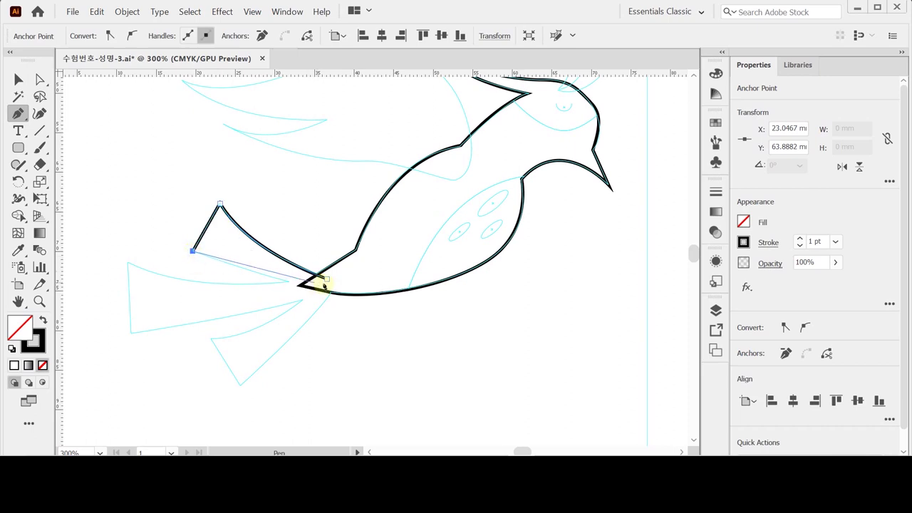
left_click(320, 289)
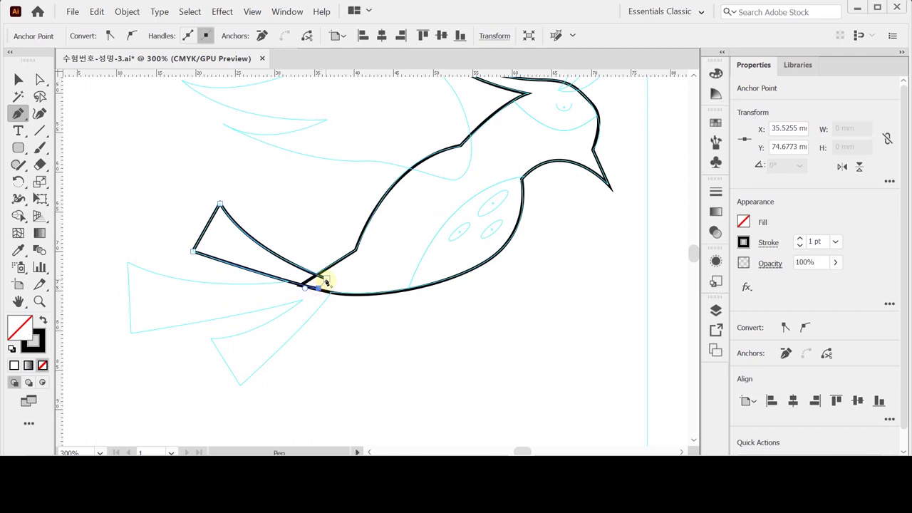
left_click(326, 283)
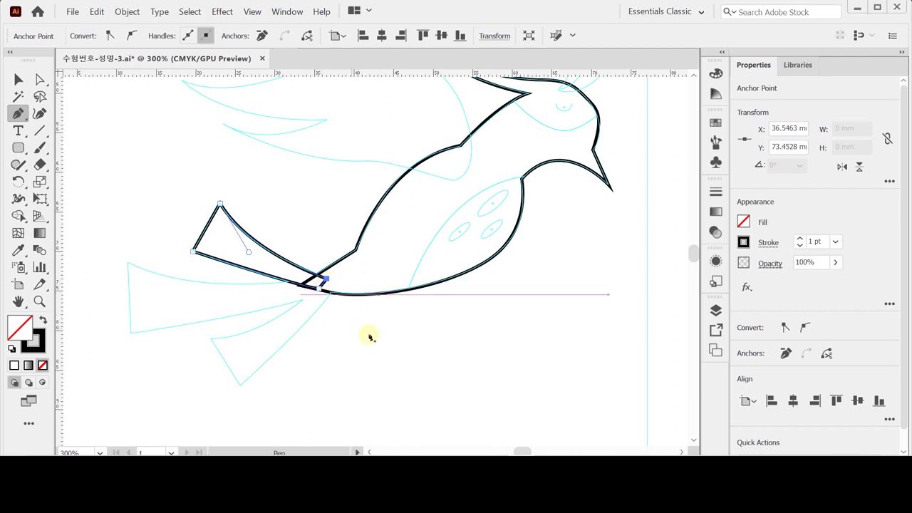
left_click_drag(379, 335, 376, 322)
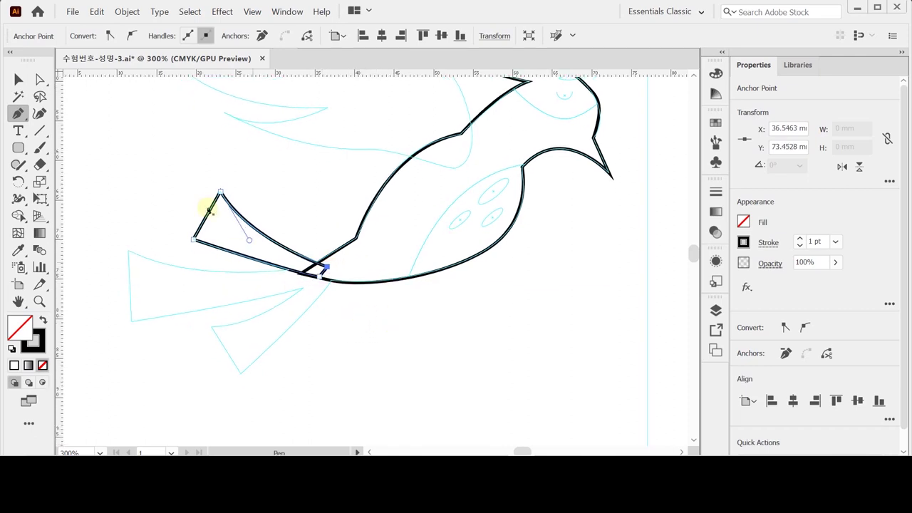
Rotate a copy of the upper tail feather about its base by about 32°, and repeat the transformation for a third feather.
left_click(16, 79)
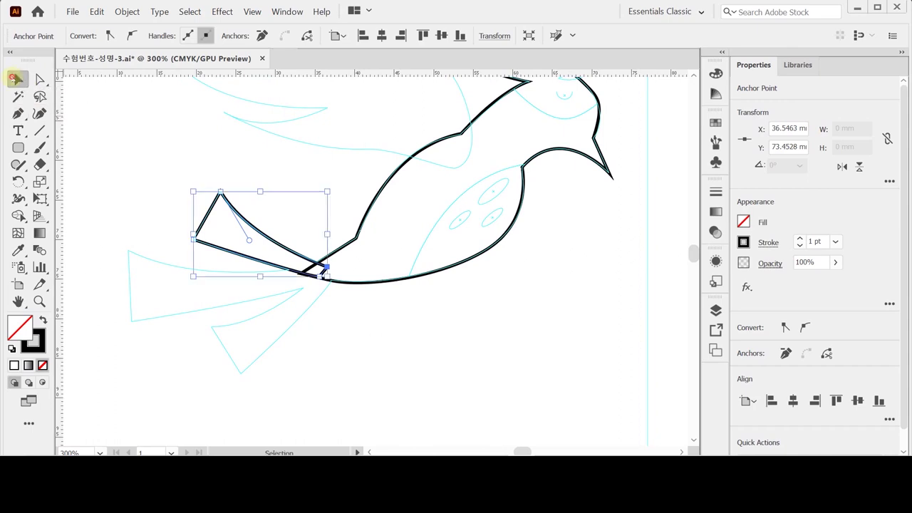
left_click(244, 225)
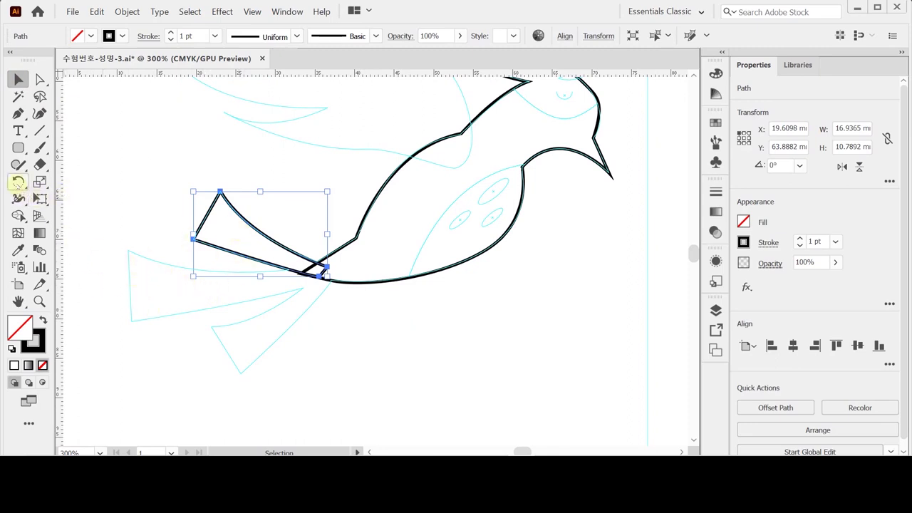
left_click(18, 181)
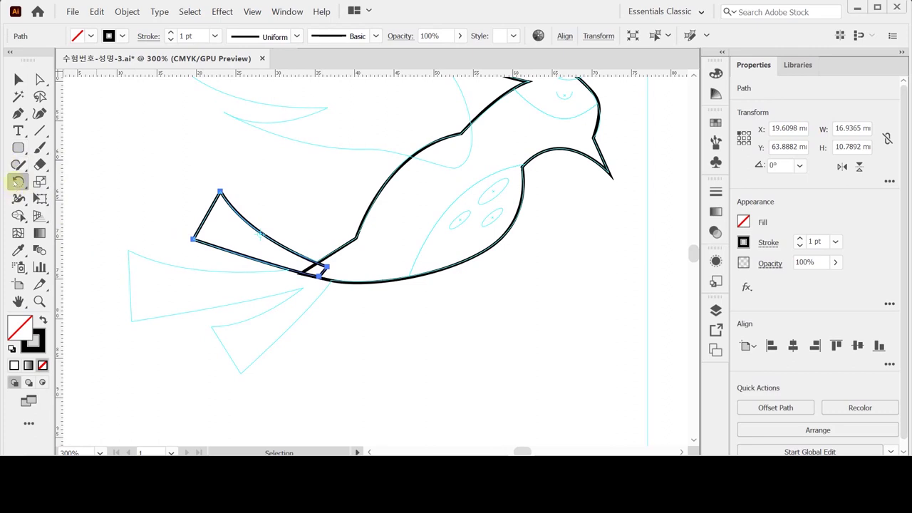
double_click(18, 181)
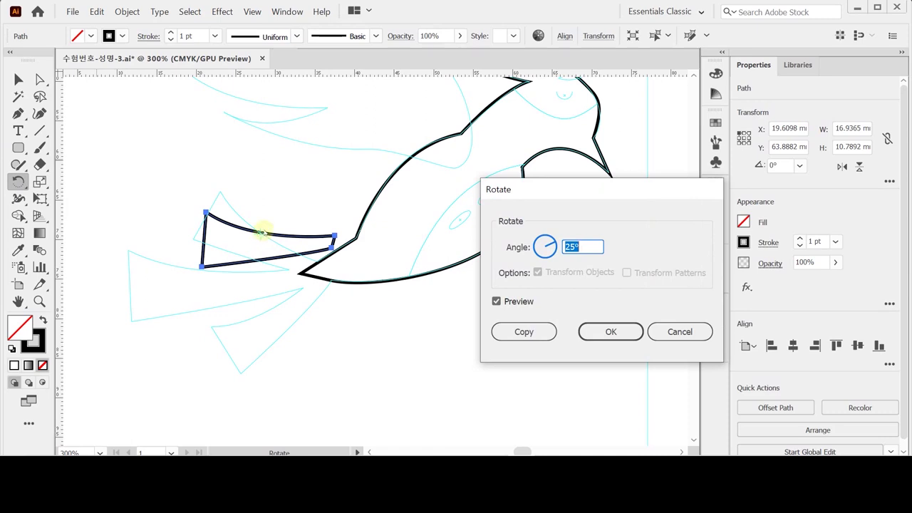
key("Escape")
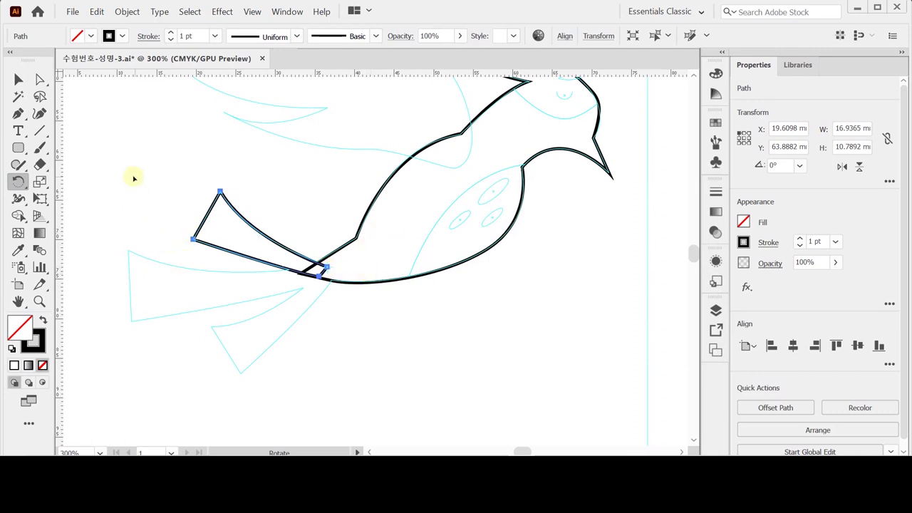
left_click_drag(132, 178, 117, 294)
key("ctrl+d")
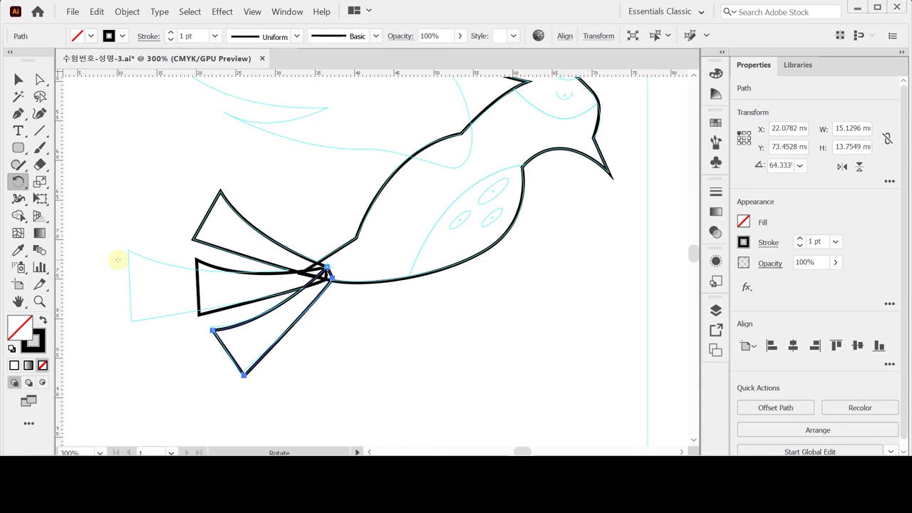
Select the middle tail feather.
key("ctrl")
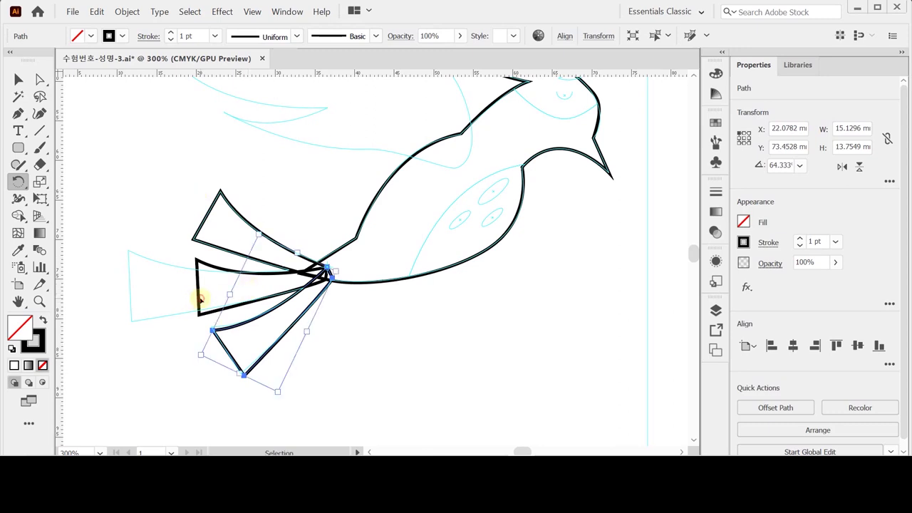
left_click(199, 299, "ctrl")
left_click(200, 305, "ctrl")
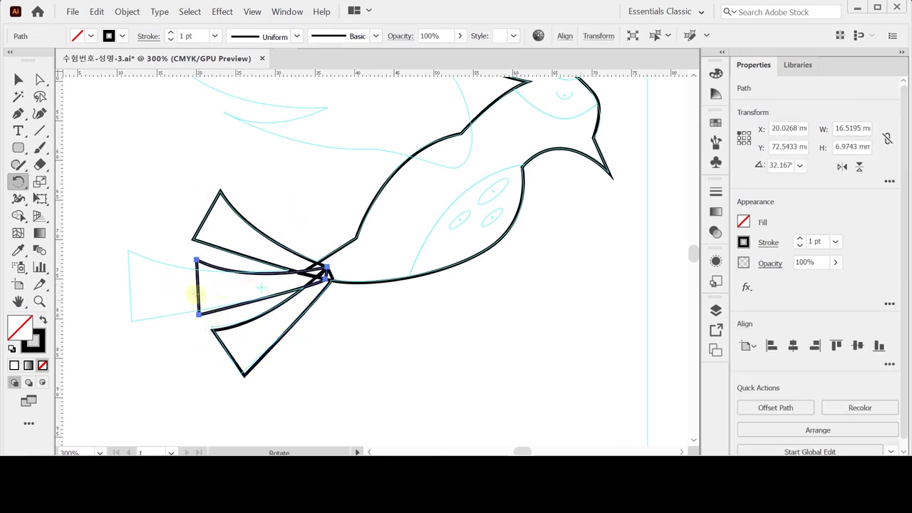
left_click(18, 80)
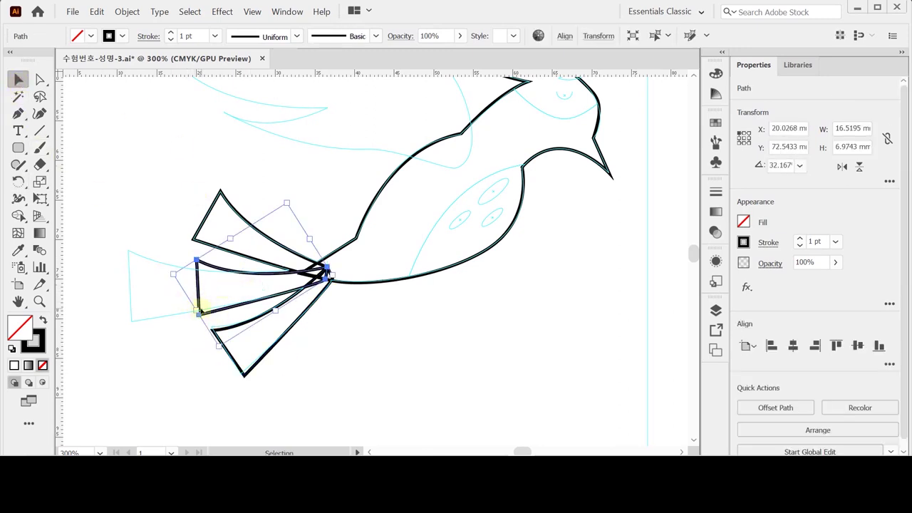
left_click_drag(197, 311, 100, 307)
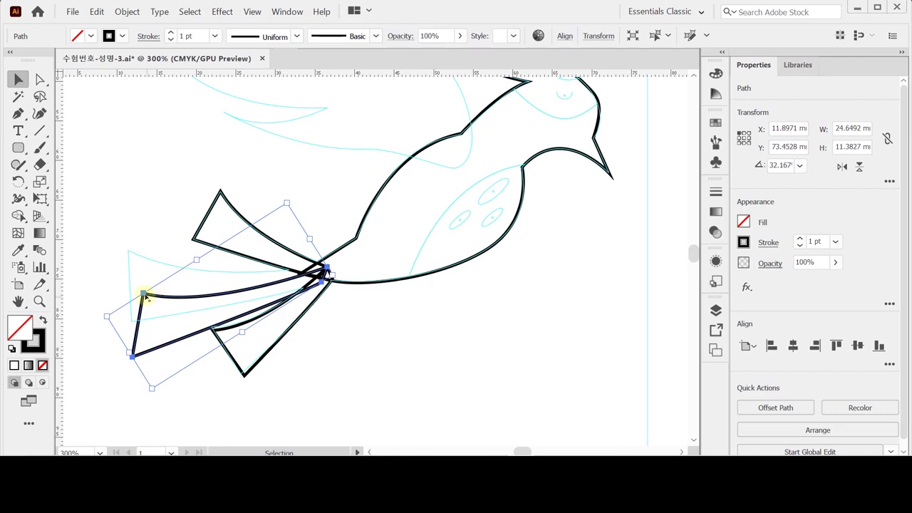
key("ctrl+z")
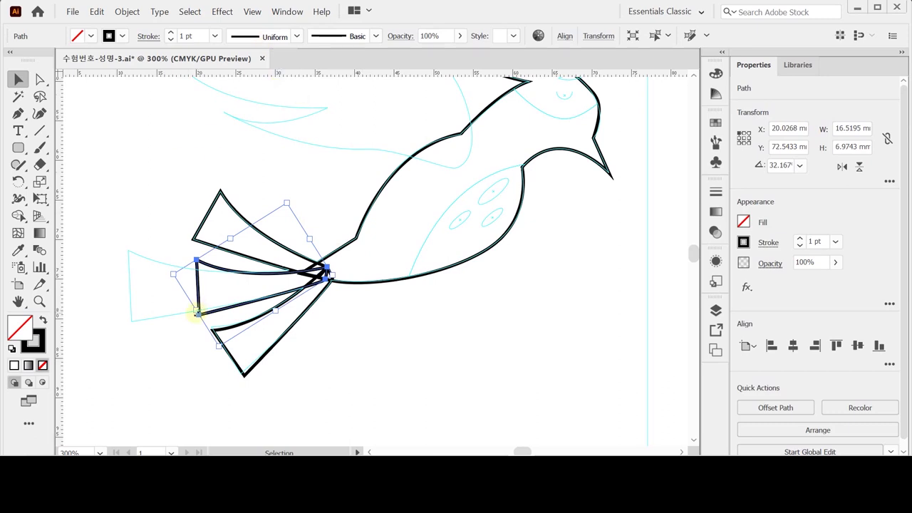
left_click_drag(172, 275, 95, 265)
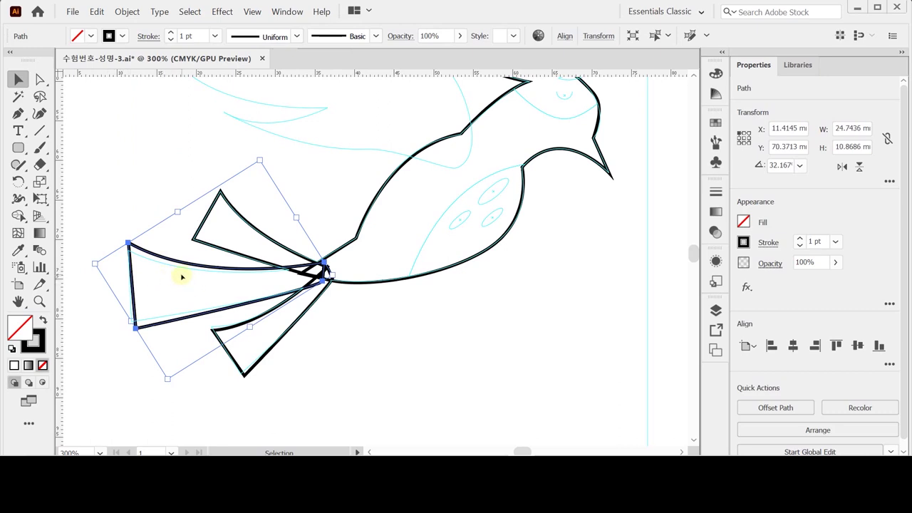
key("ctrl+z")
Scale the middle tail feather from its base out to the longer guide, to about 25 mm wide and 9 mm high.
left_click(40, 181)
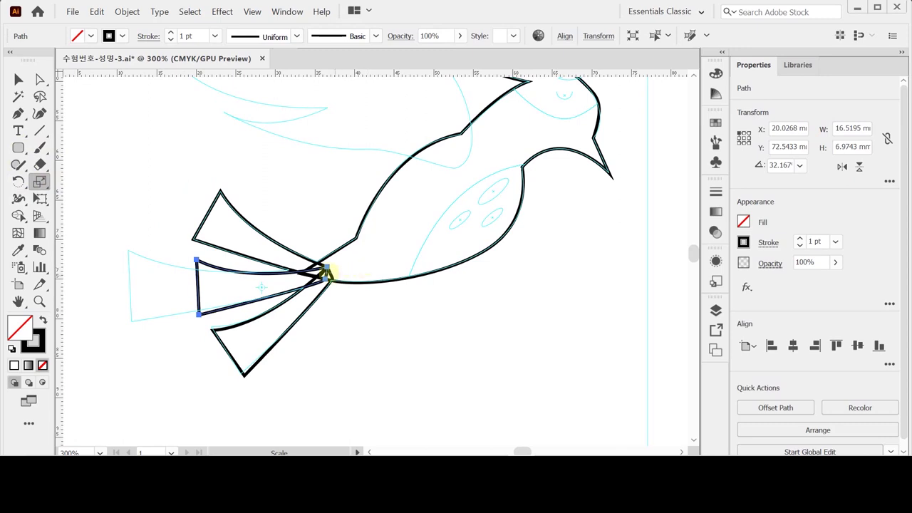
left_click(325, 269)
left_click_drag(136, 318, 30, 331)
Select the body and all three tail feathers and unite them into a single shape.
mouse_move(308, 306)
left_mouse_down()
mouse_move(308, 294)
mouse_move(320, 305)
left_mouse_up()
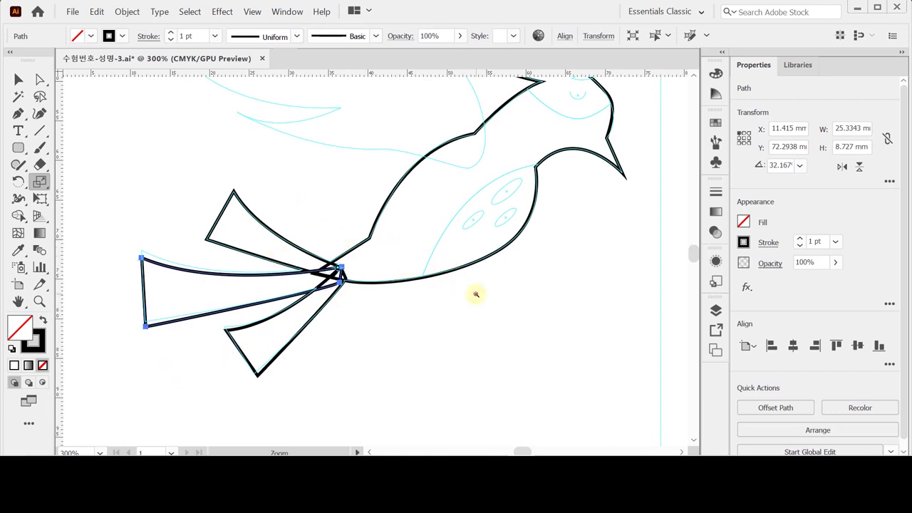
key("ctrl+minus")
left_click_drag(364, 220, 380, 259)
key("ctrl")
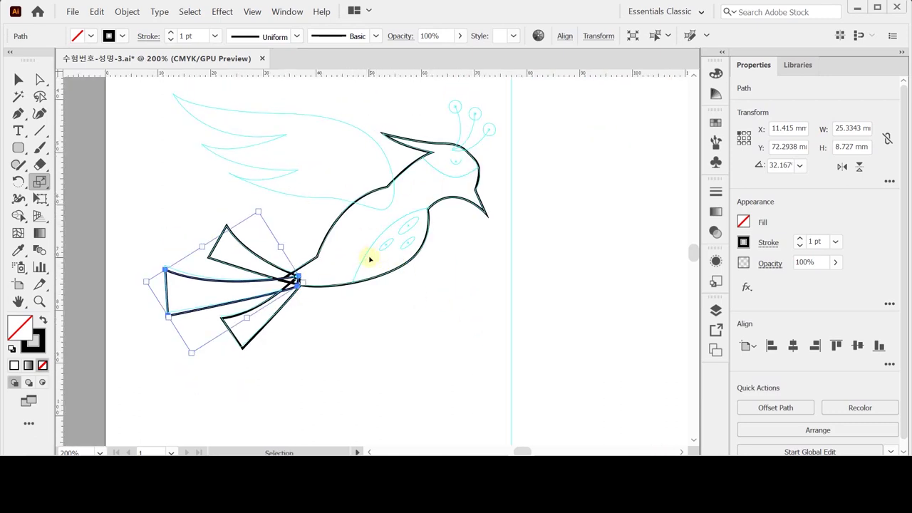
key("ctrl+a")
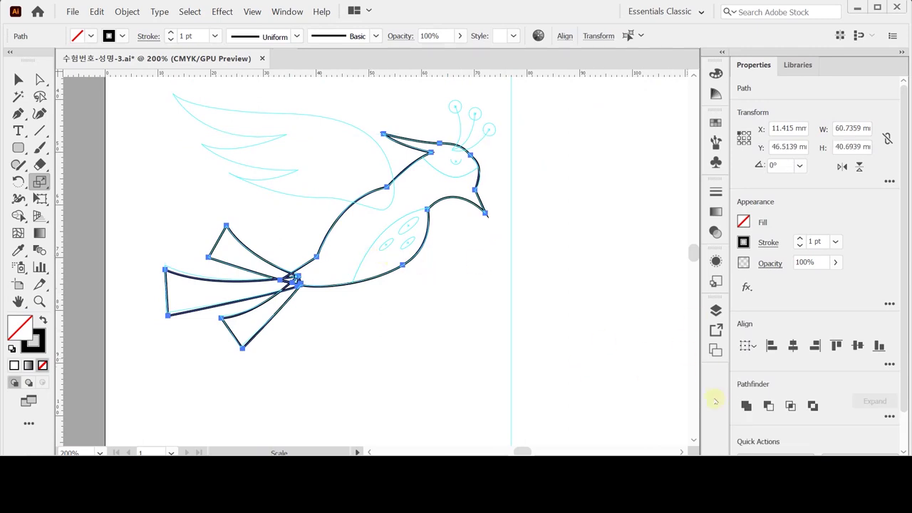
left_click(746, 405)
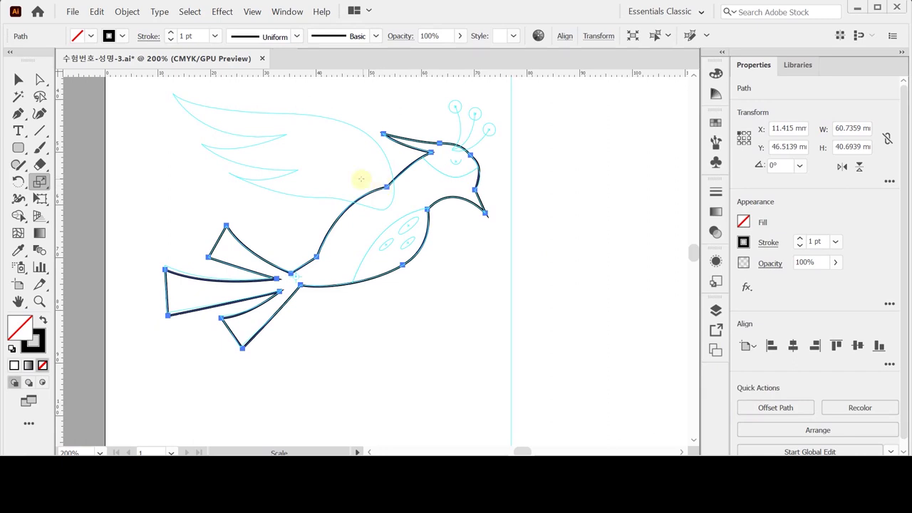
Draw an open curve about 15 mm wide across the bird's head with the Pen tool, following the guide and overshooting both edges.
left_click(470, 264, "ctrl")
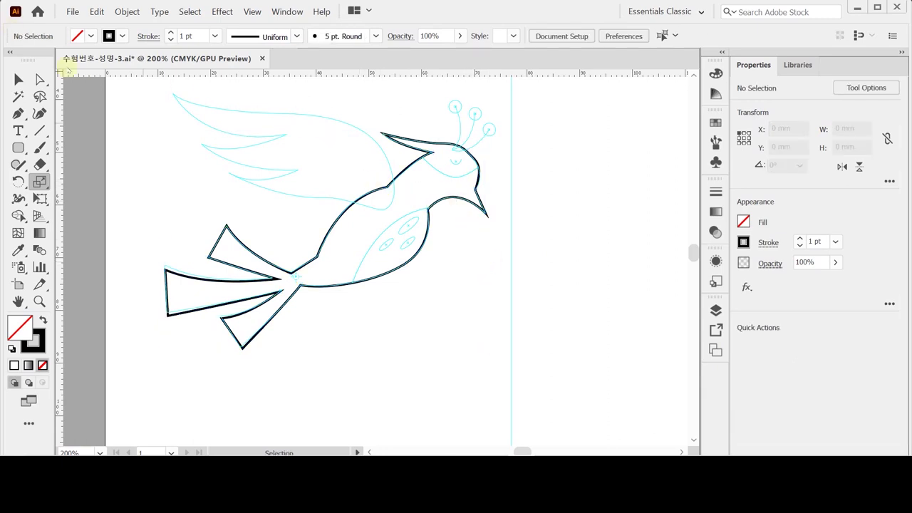
left_click(17, 113)
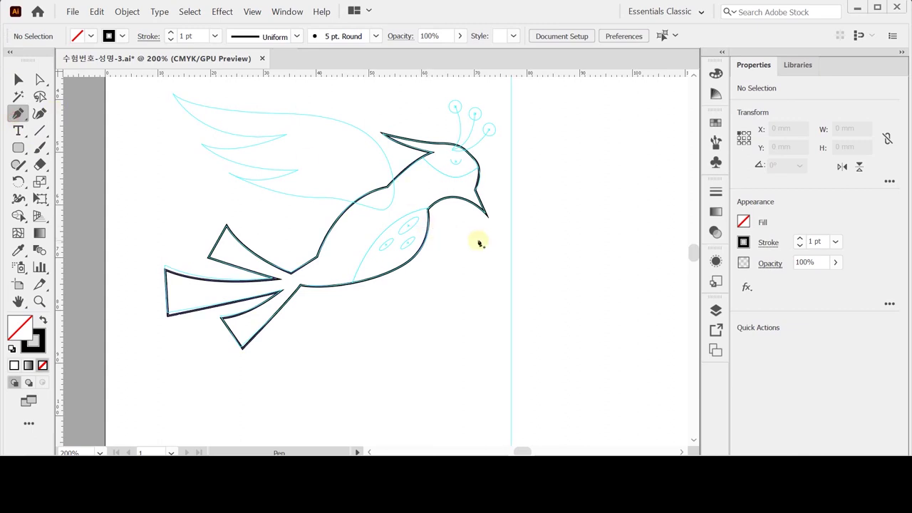
scroll(474, 226, "up", 1)
left_click_drag(381, 206, 384, 206)
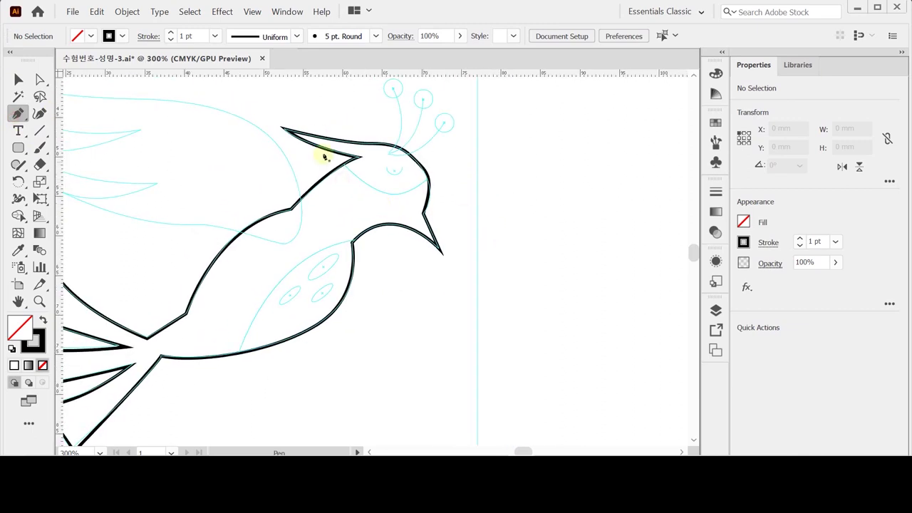
left_click(332, 156)
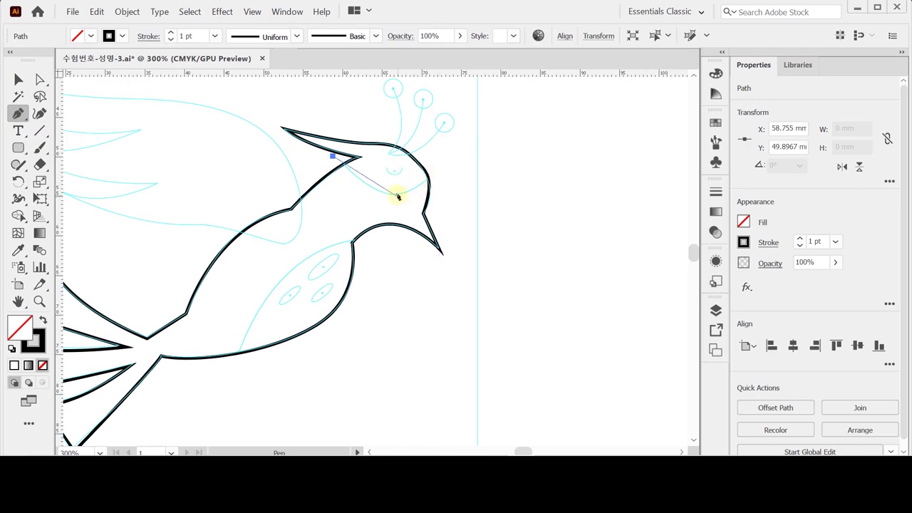
left_click_drag(391, 195, 414, 193)
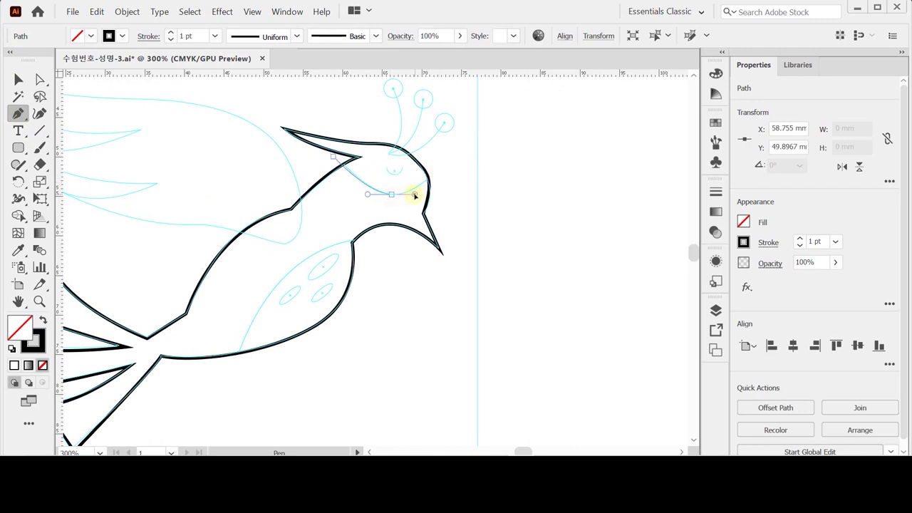
left_click(454, 160)
left_click(397, 211, "ctrl")
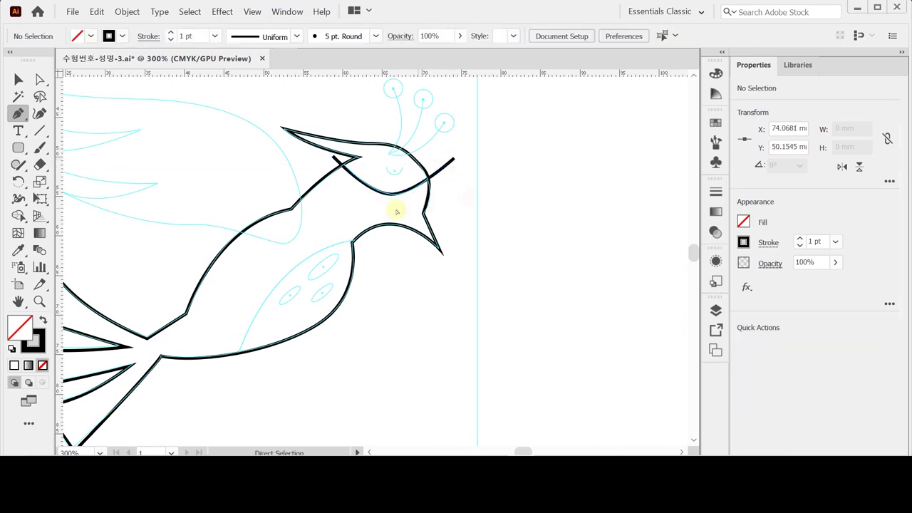
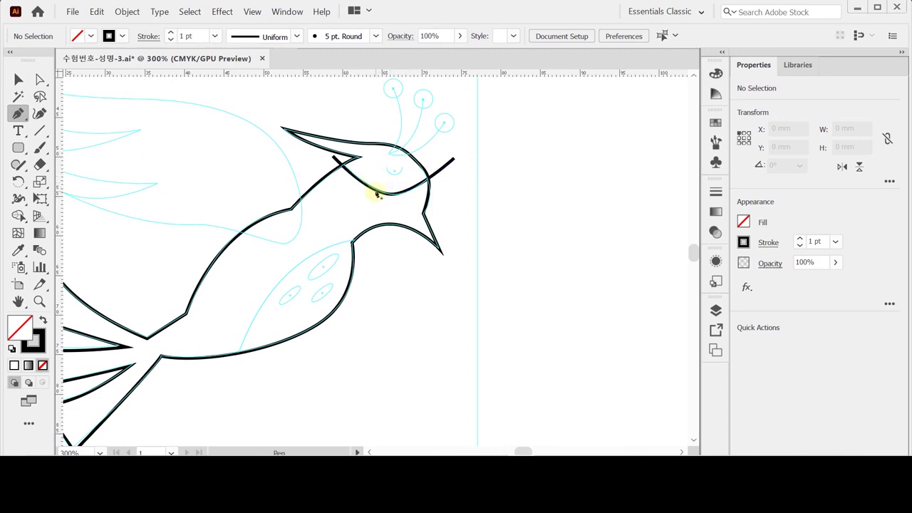
Draw an open curve along the belly guide with the Pen tool, extending it beyond the body outline at both ends.
left_click_drag(347, 226, 357, 182)
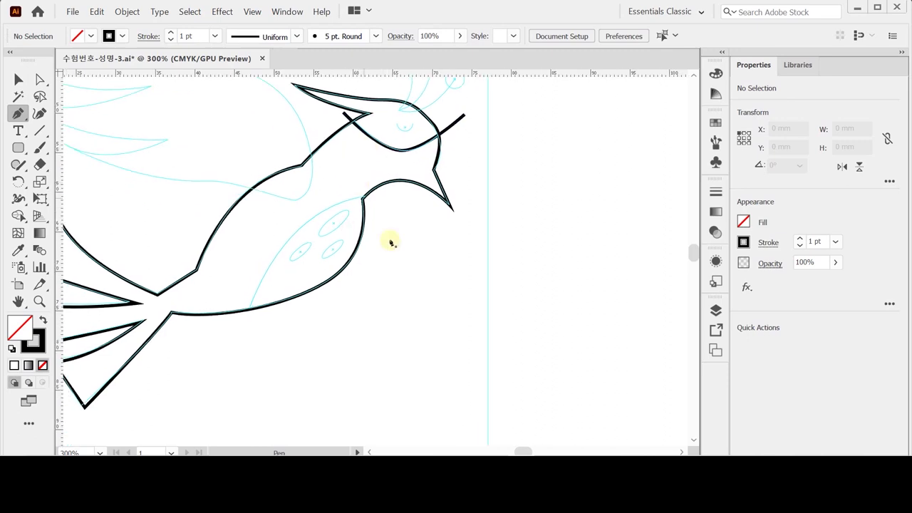
left_click(243, 345)
left_click_drag(295, 234, 343, 190)
left_click(403, 198)
left_click(400, 195)
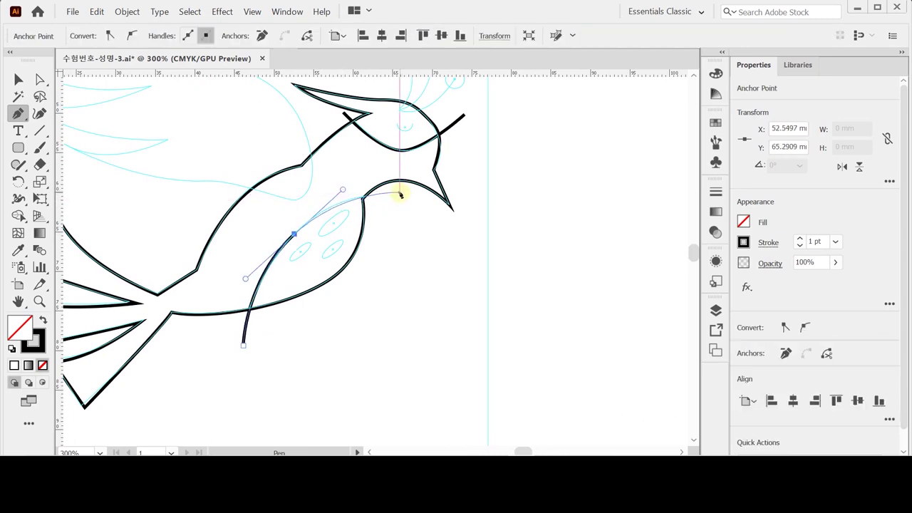
left_click(413, 240, "ctrl")
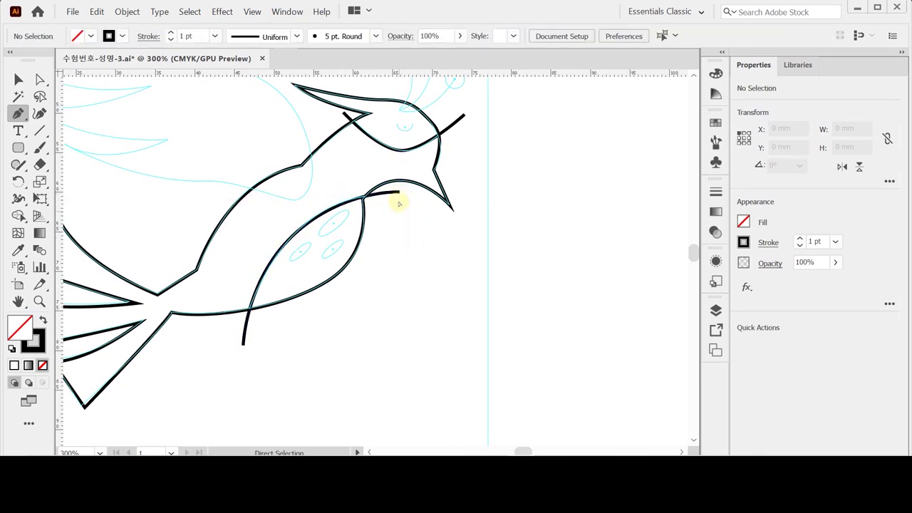
Select the whole artwork and divide the bird shape along the head and belly curves with Pathfinder Divide.
left_click(399, 192, "ctrl")
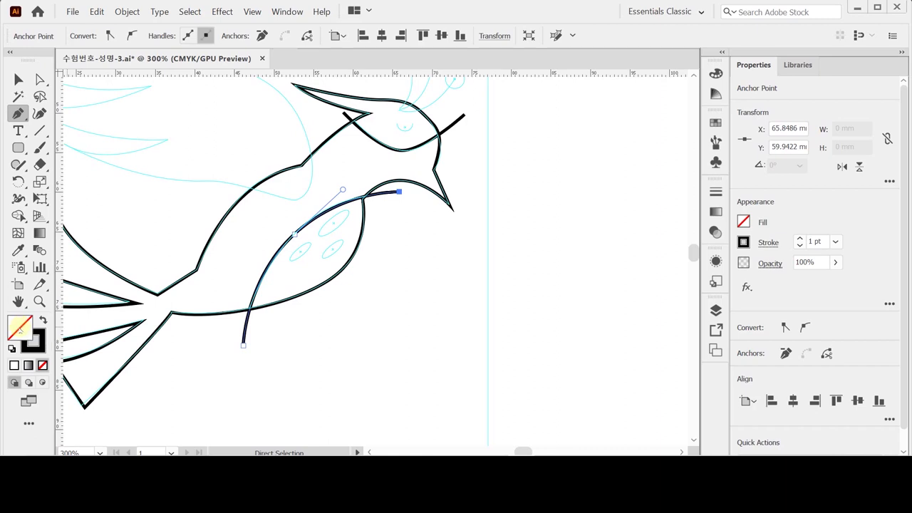
left_click(345, 292)
key("ctrl+a")
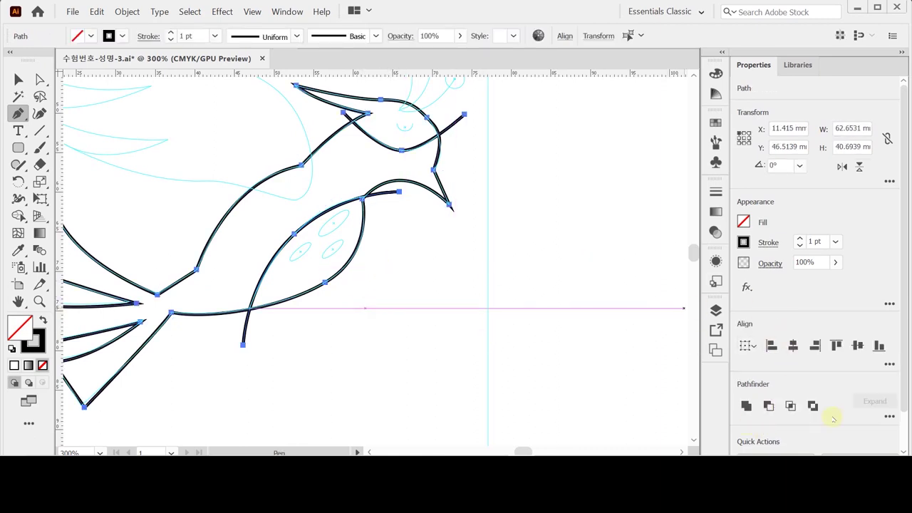
left_click(889, 417)
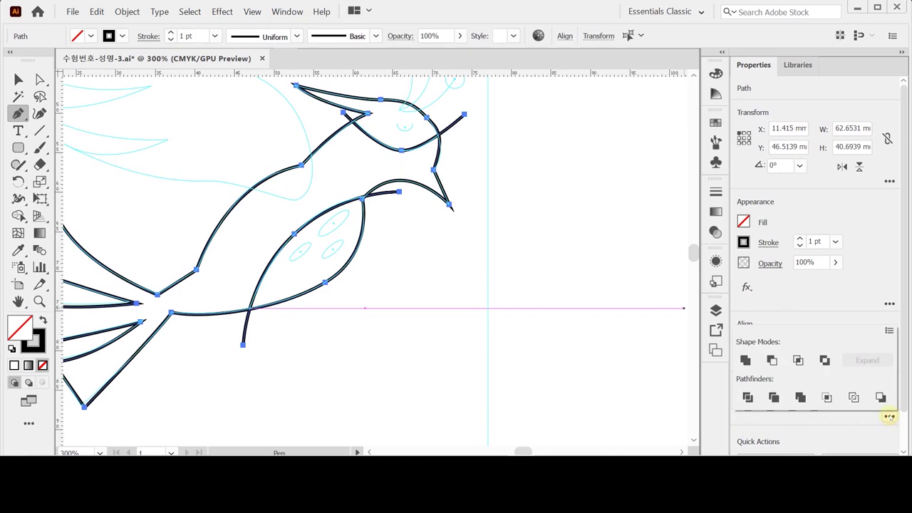
left_click(747, 396)
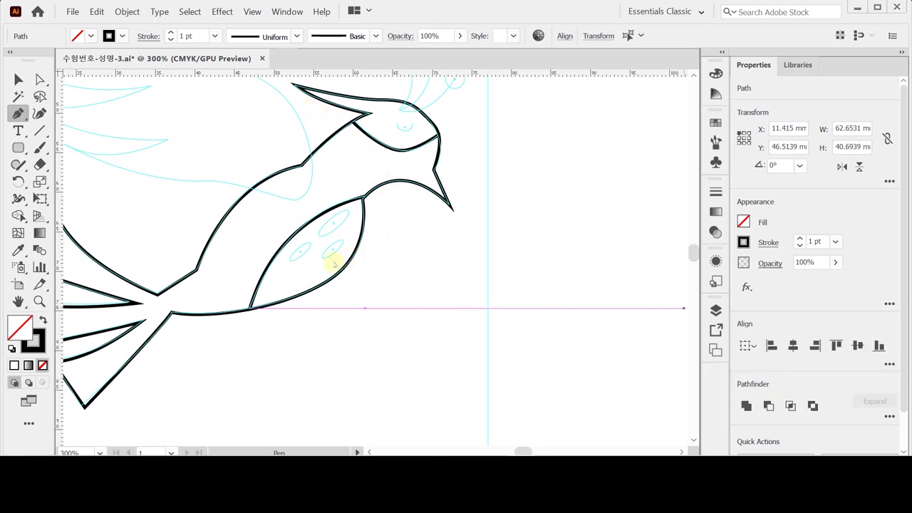
Clear the selection and select only the divided head and belly pieces.
key("ctrl+shift+a")
left_click_drag(342, 258, 327, 254)
key("ctrl+z")
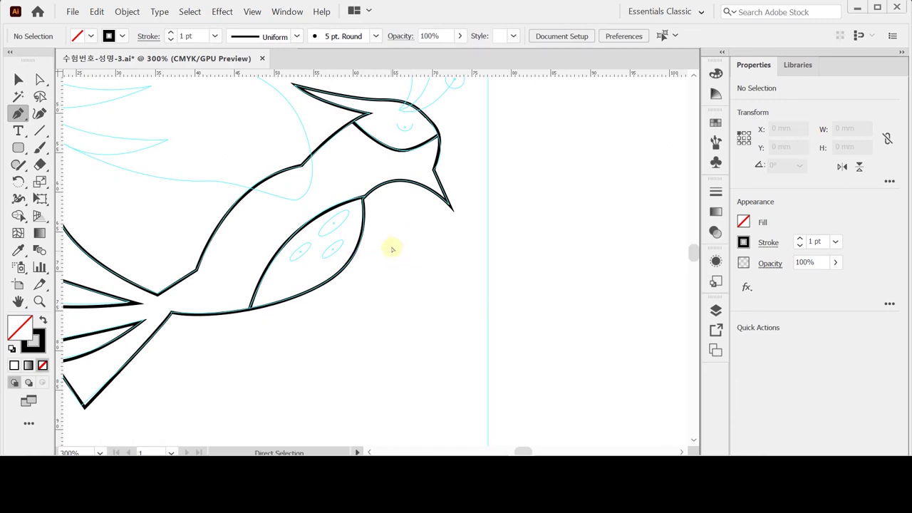
left_click_drag(392, 243, 328, 259)
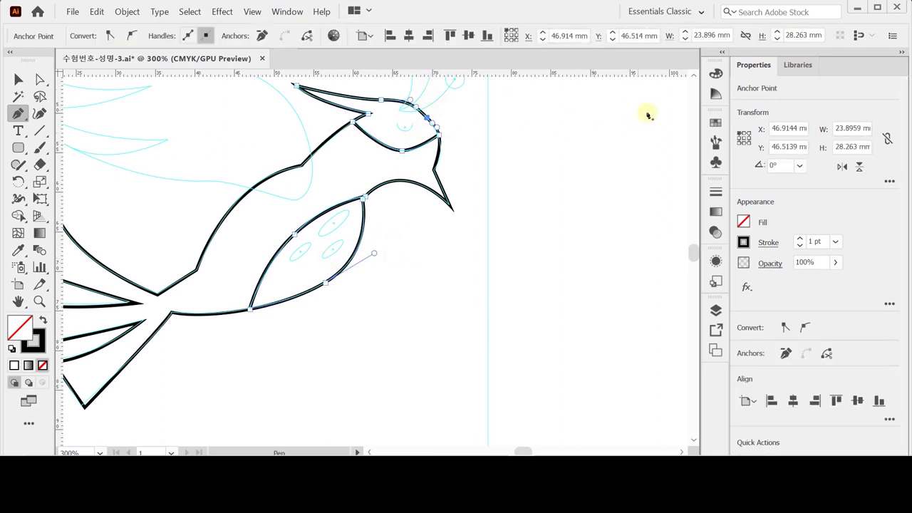
Float the colour controls over the canvas and expand them to show the full CMYK sliders.
left_click(716, 72)
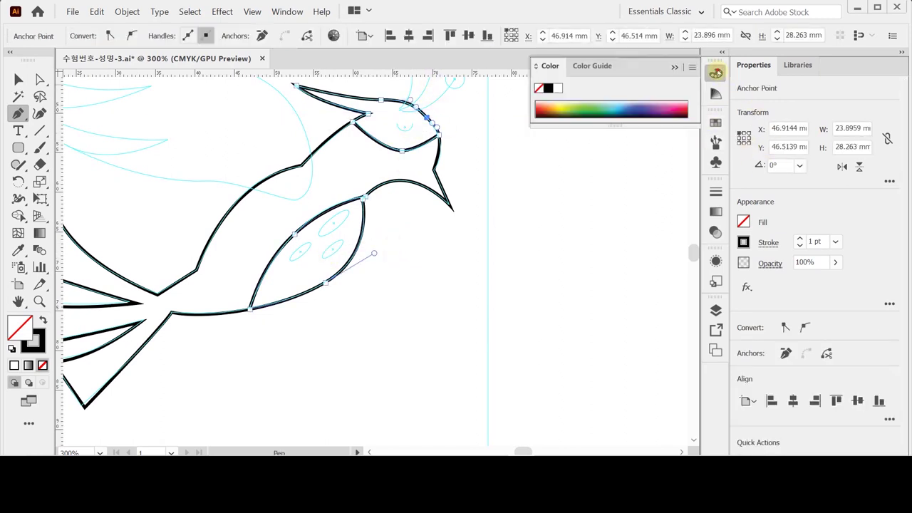
left_click(715, 72)
left_click_drag(715, 72, 541, 91)
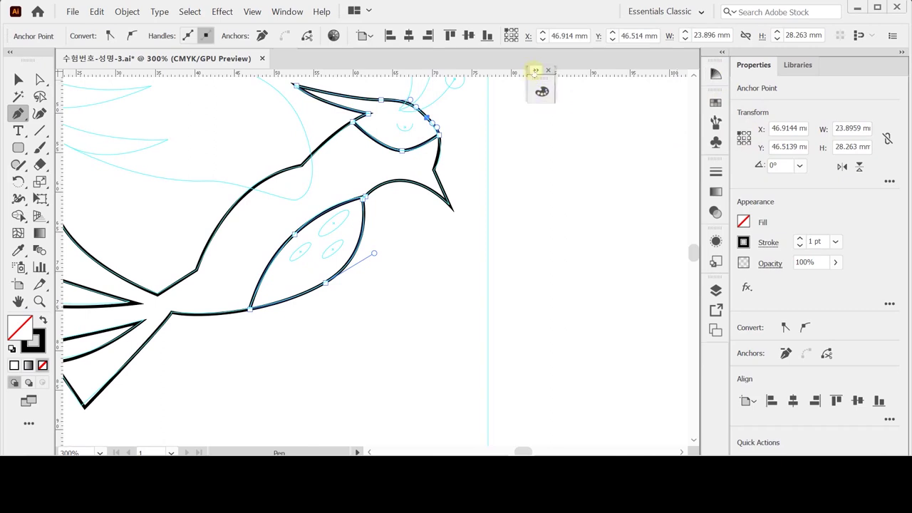
left_click(535, 69)
left_click(533, 82)
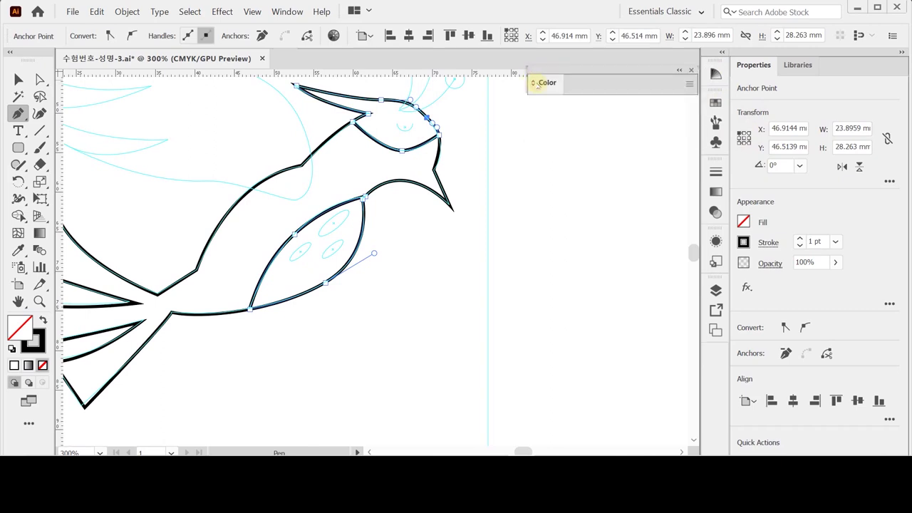
left_click(534, 83)
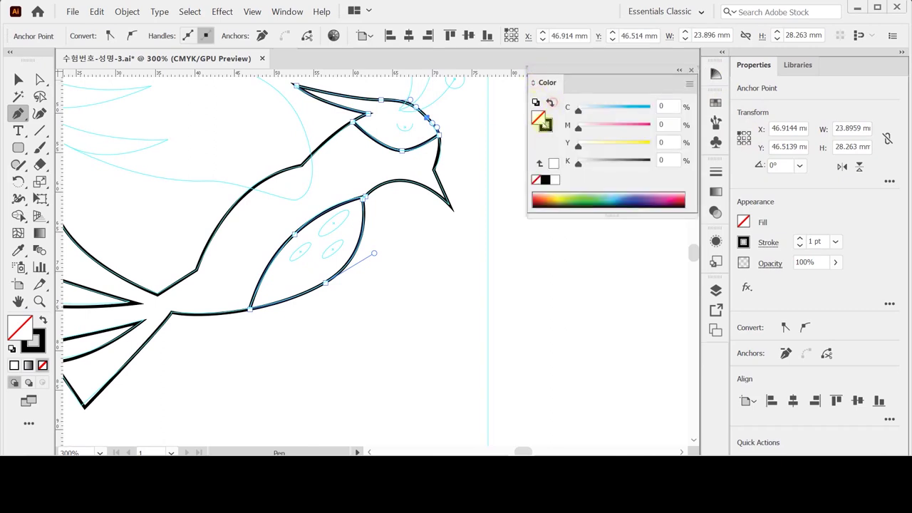
Remove the stroke from the head and belly pieces and fill them with C 0, M 30, Y 0, K 0.
left_click(550, 103)
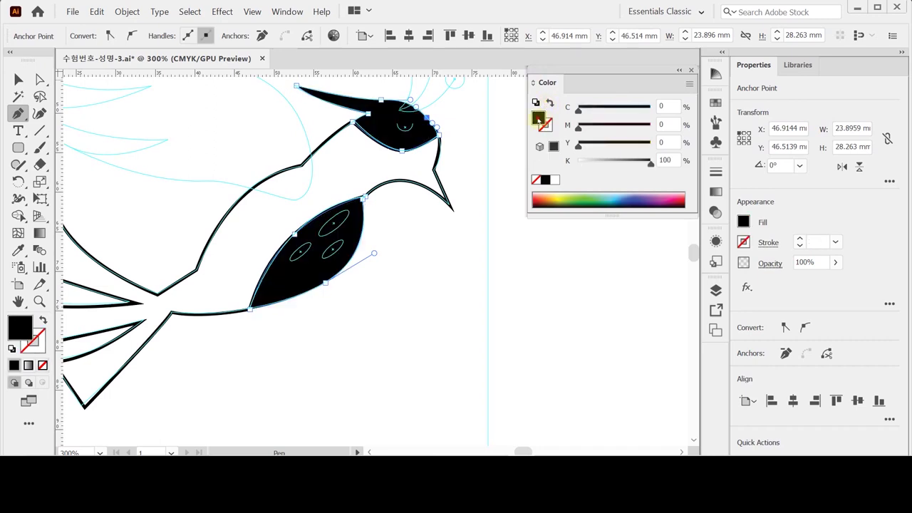
left_click(555, 180)
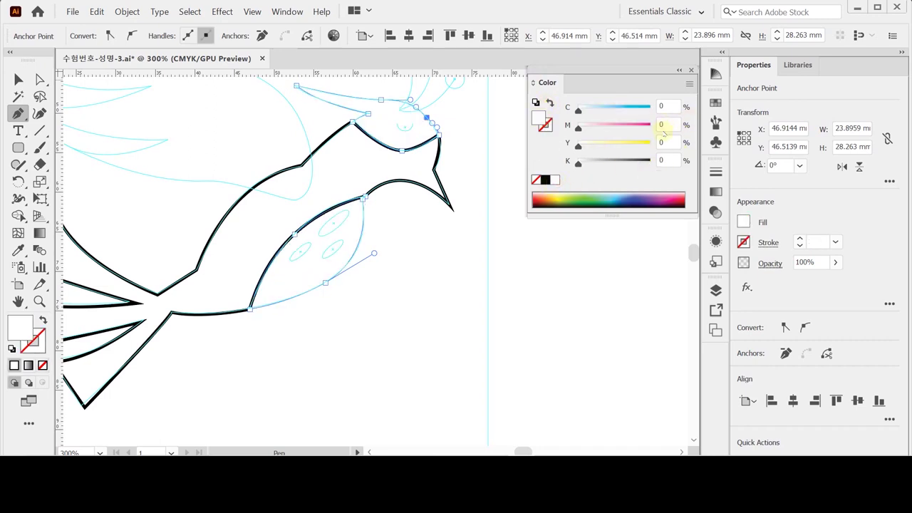
left_click(663, 125)
double_click(668, 125)
type("30")
key("Return")
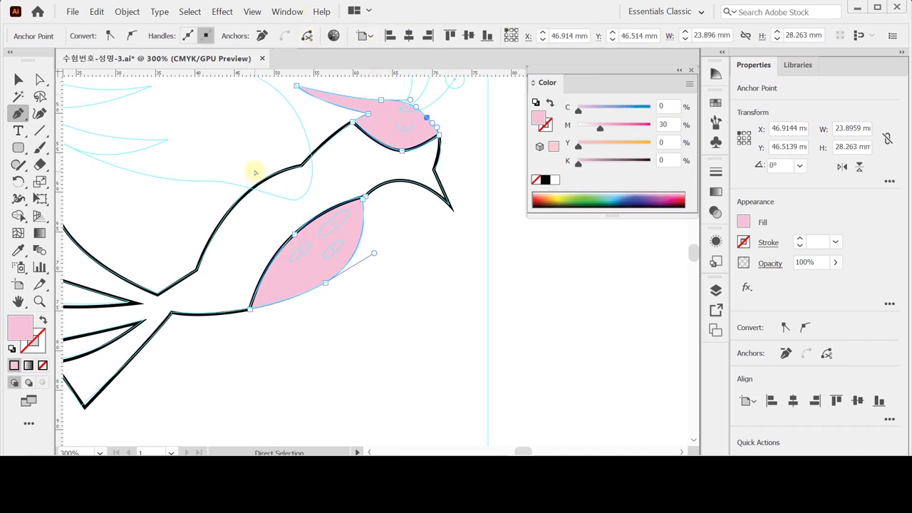
Select the remaining body-and-tail shape and fill it with a linear gradient.
left_click(269, 204, "ctrl")
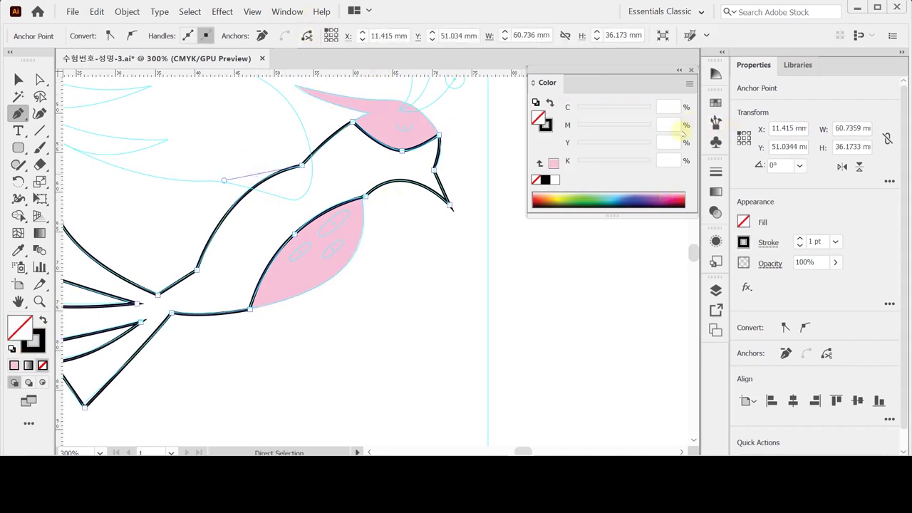
left_click(545, 83)
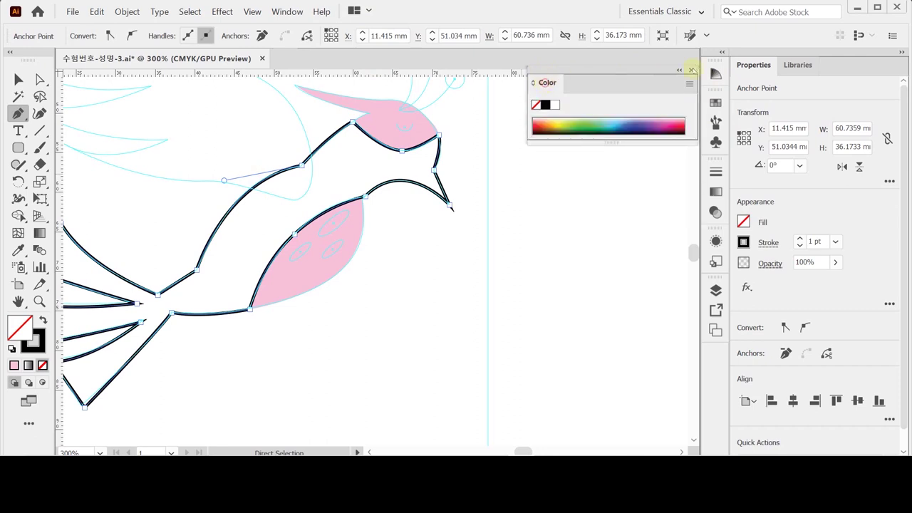
left_click(716, 191)
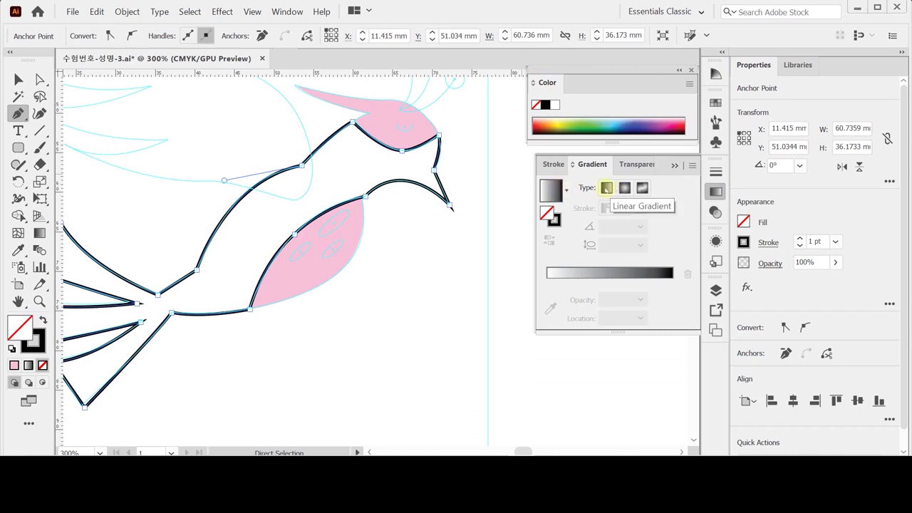
left_click(607, 188)
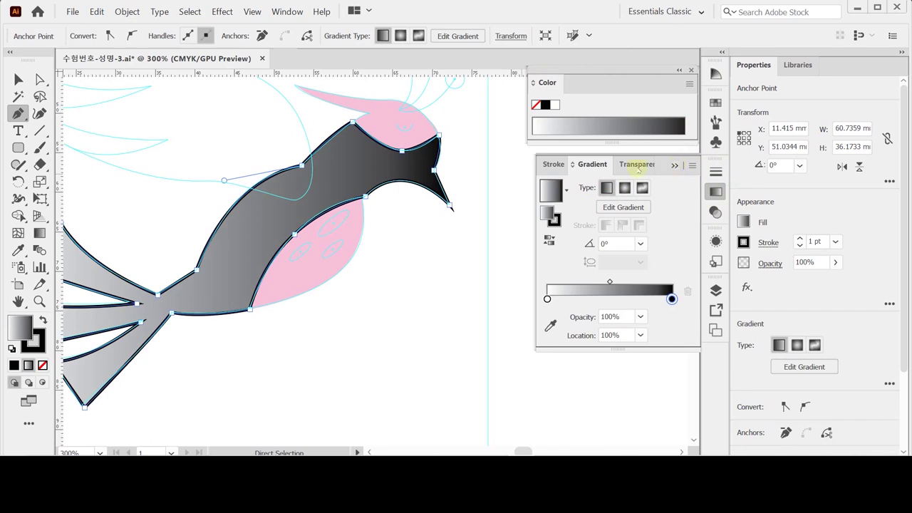
Switch the body gradient's starting stop from greyscale to CMYK and set it to 50% cyan with a small amount of yellow.
left_click(546, 299)
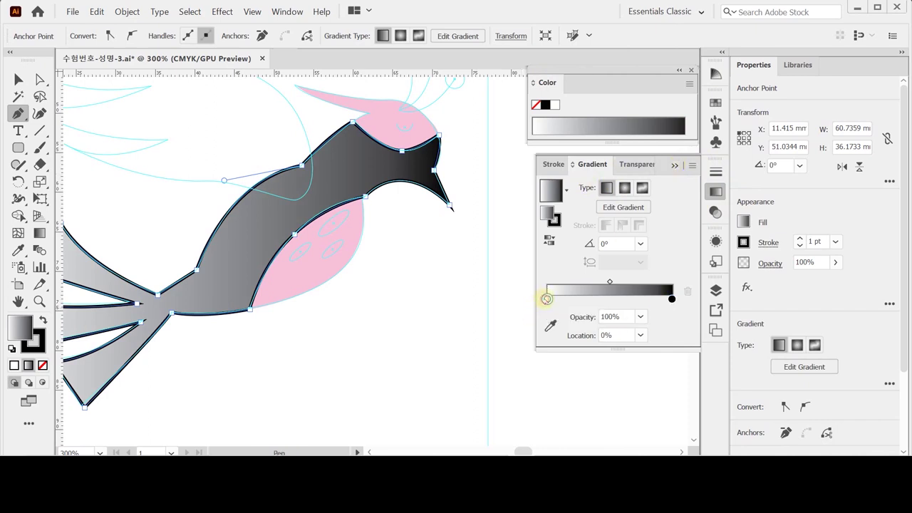
double_click(547, 299)
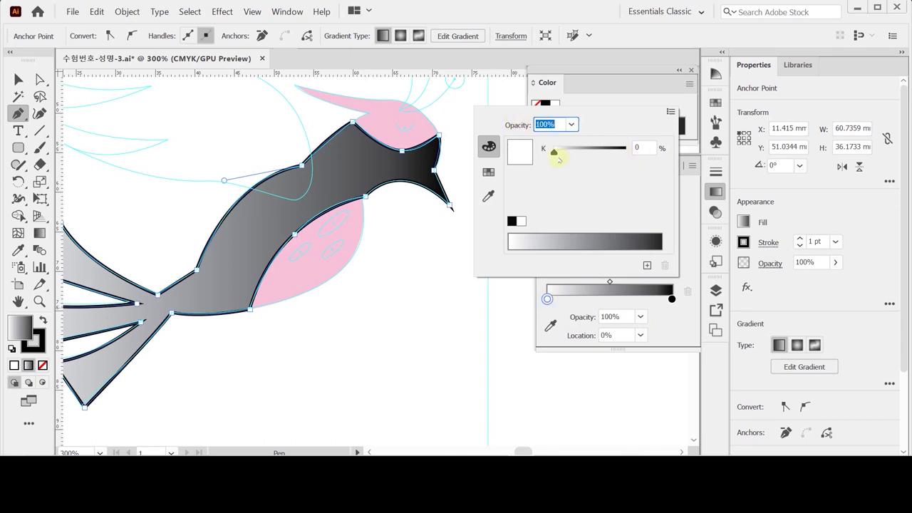
left_click(670, 112)
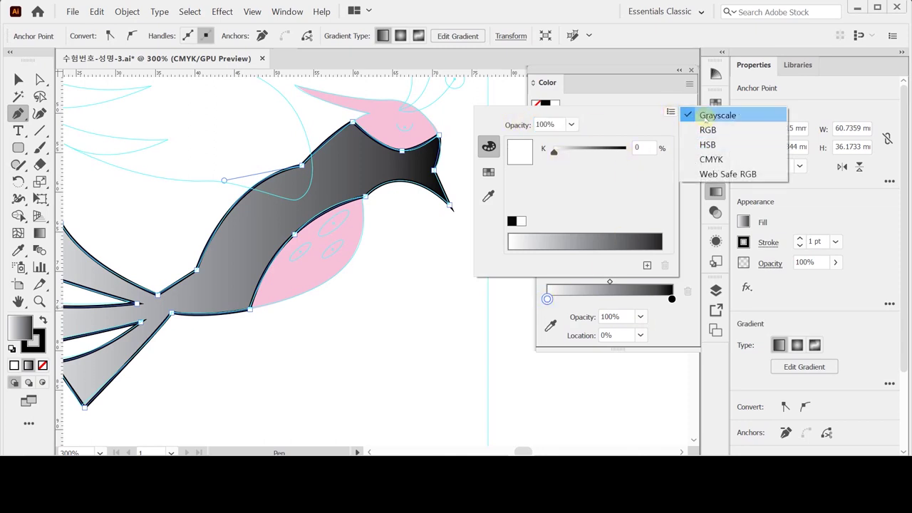
left_click(728, 163)
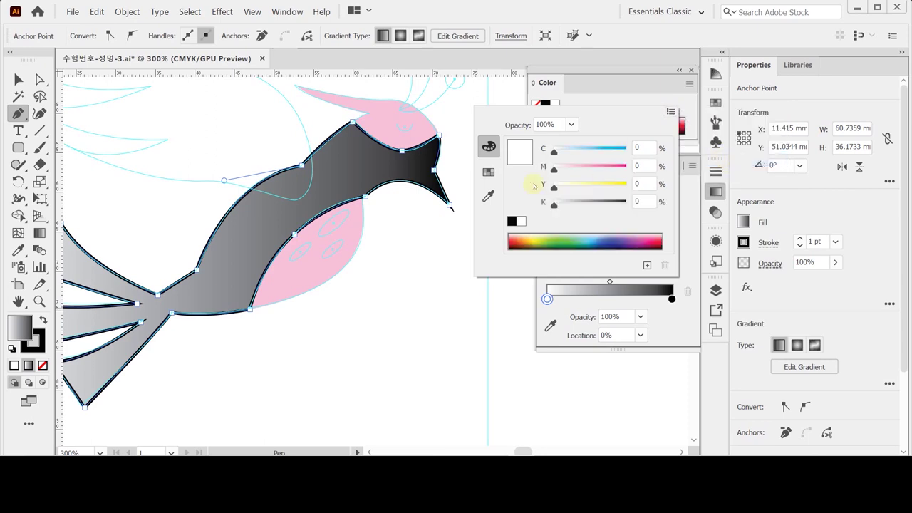
left_click(646, 147)
type("50")
key("Tab")
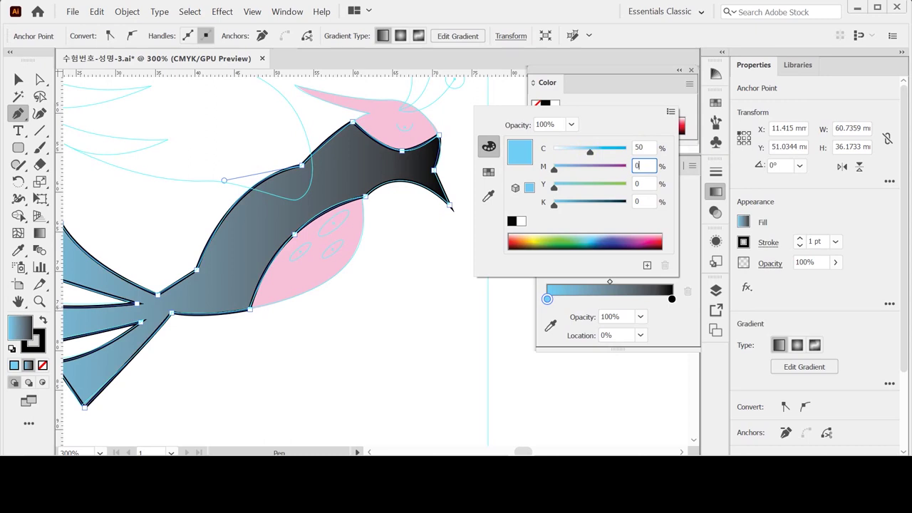
key("Tab")
type("10")
key("Return")
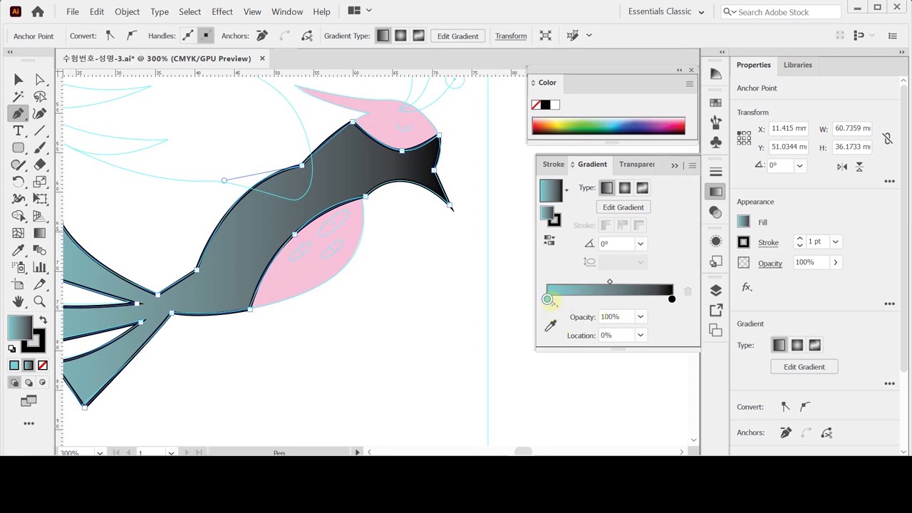
Add a middle stop to the body gradient at about 55% and colour it C 50, M 100, Y 0, K 20.
left_click(616, 300)
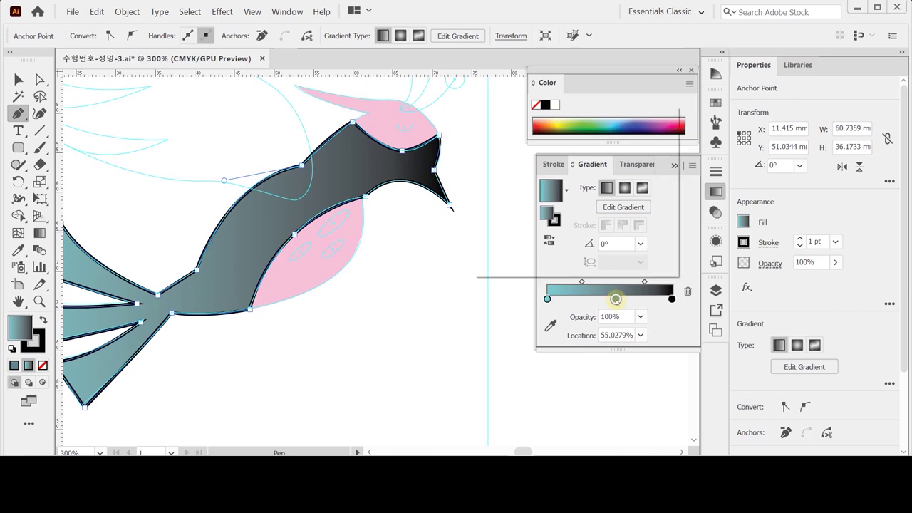
double_click(616, 299)
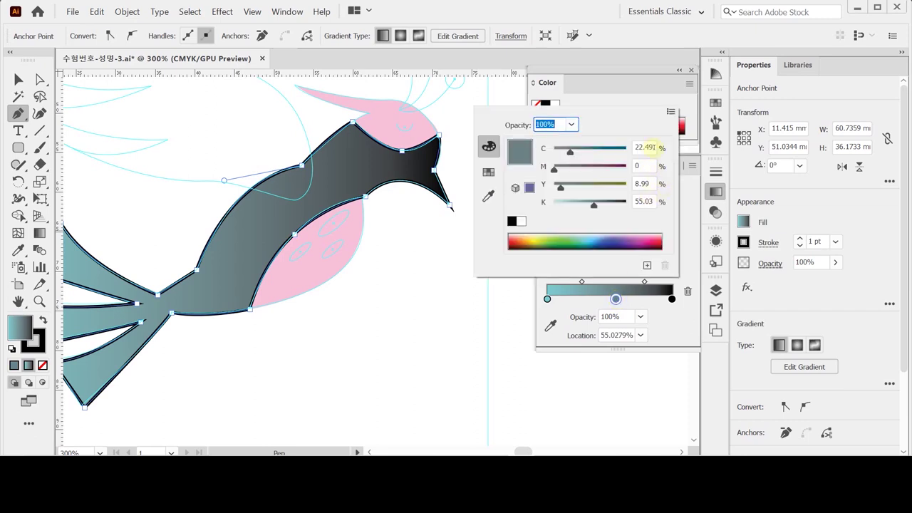
left_click_drag(650, 147, 627, 148)
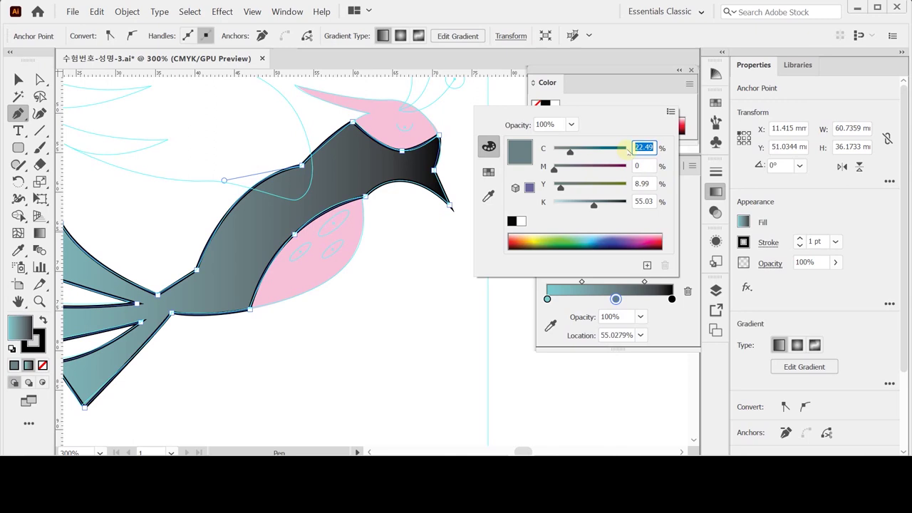
type("50")
key("Tab")
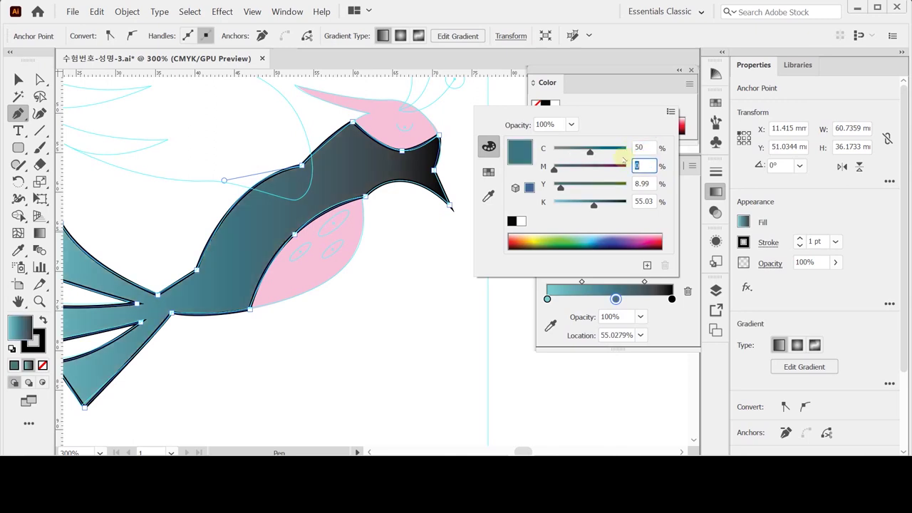
type("100")
key("Tab")
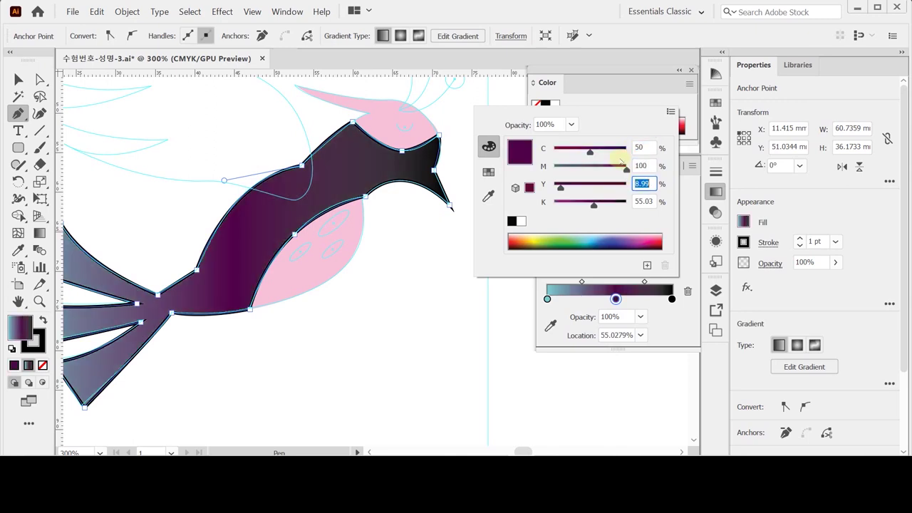
type("0")
key("Tab")
type("10")
key("Return")
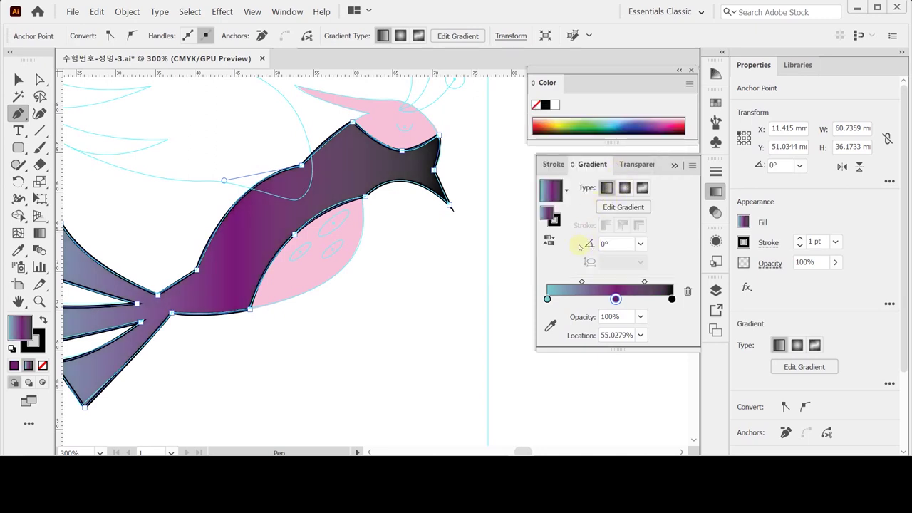
Remove the black end stop from the body gradient.
left_click(671, 298)
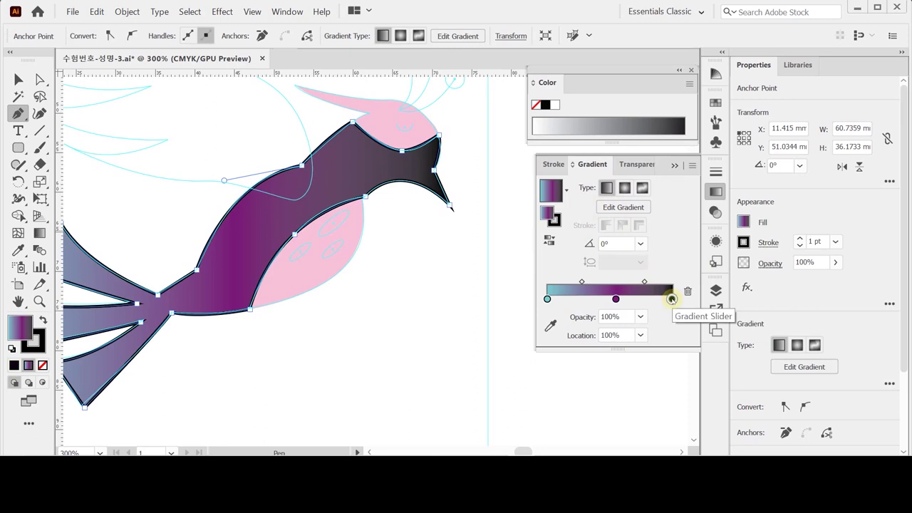
double_click(671, 299)
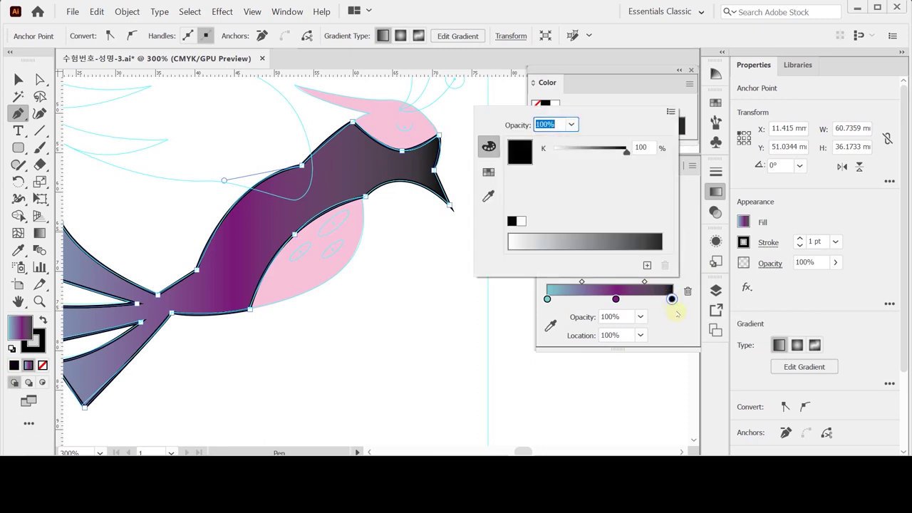
left_click(677, 314)
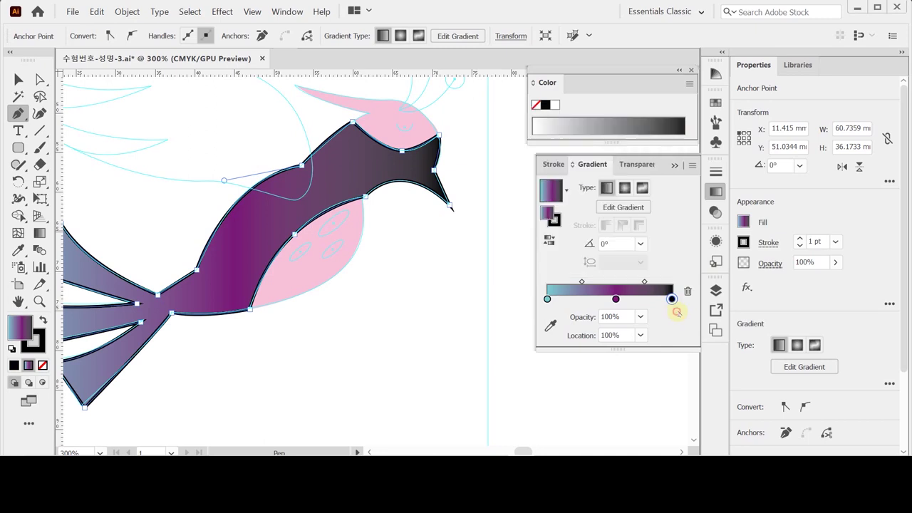
left_click(674, 317)
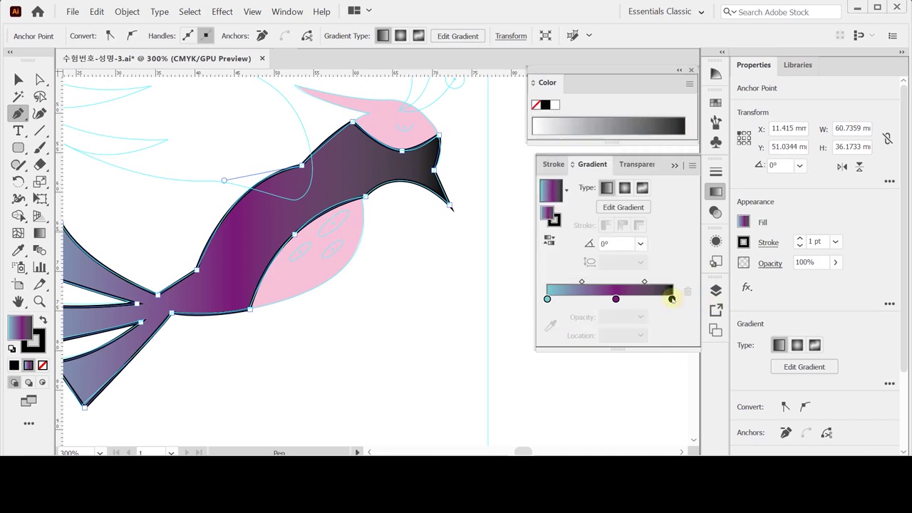
left_click_drag(672, 298, 674, 314)
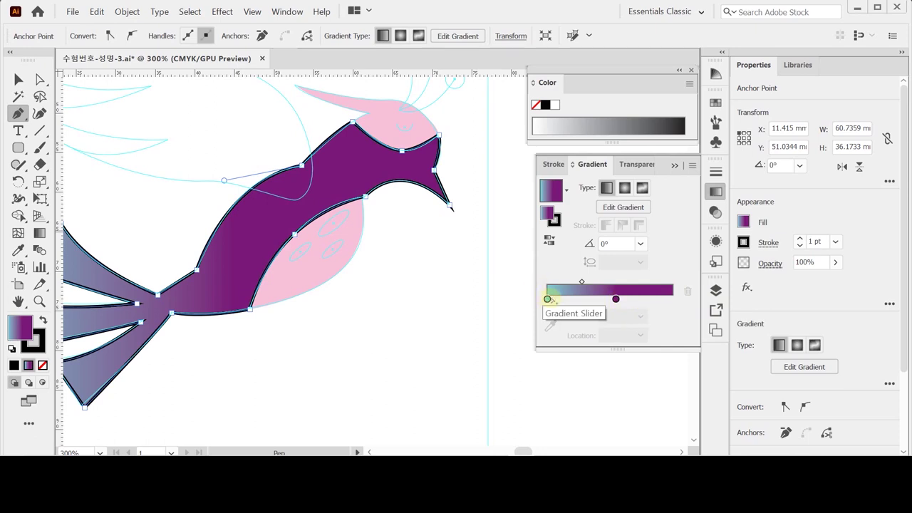
Duplicate the body gradient's purple stop to about 98% and lighten the copy to violet by lowering its magenta and black values.
left_click(616, 299)
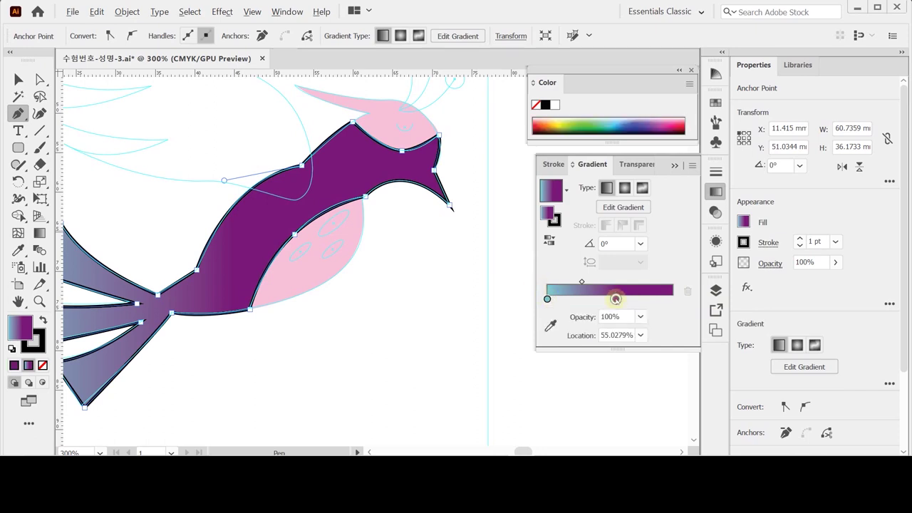
left_click_drag(616, 300, 668, 299)
double_click(668, 300)
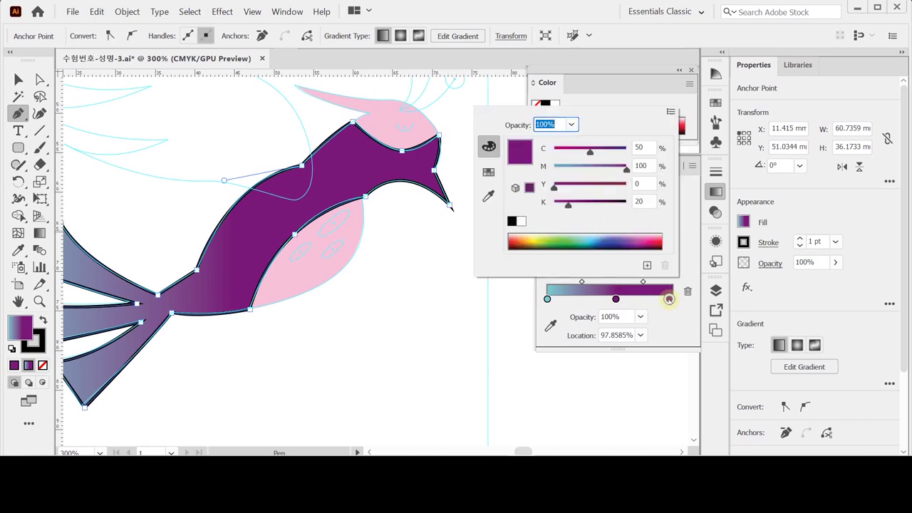
left_click(651, 148)
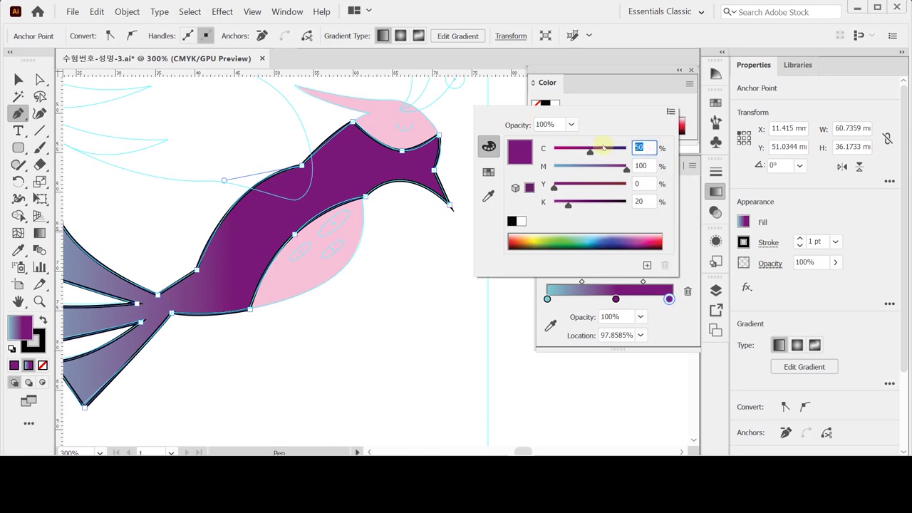
key("Tab")
type("80")
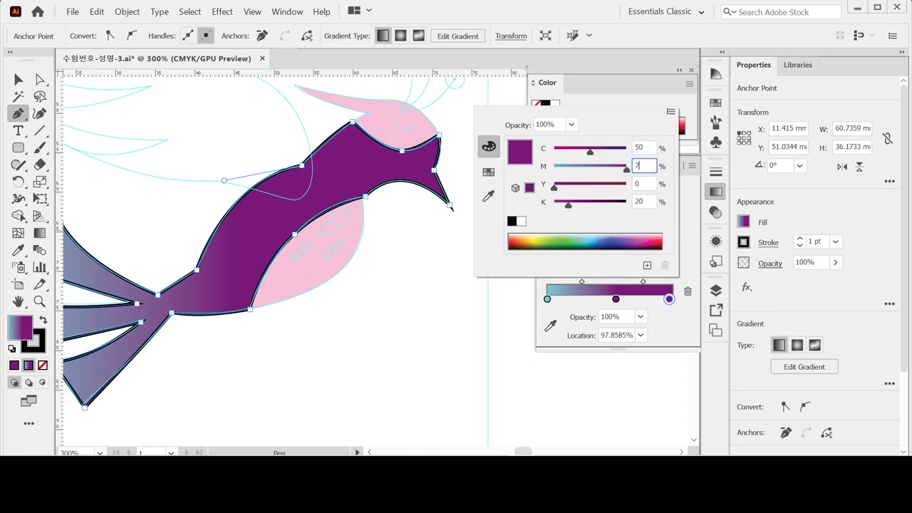
key("Tab")
key("Tab")
type("10")
key("Tab")
key("Return")
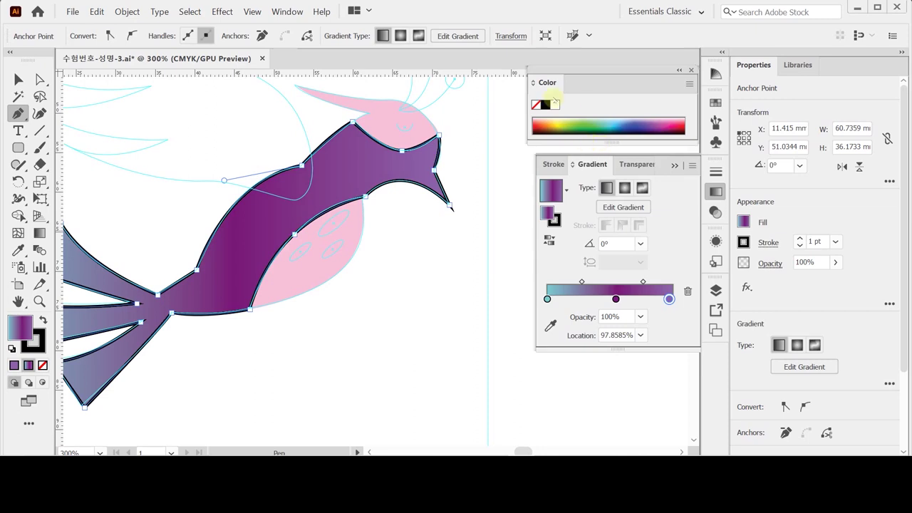
Remove the black stroke from the body-and-tail shape and deselect it.
key("ctrl")
left_click(33, 342)
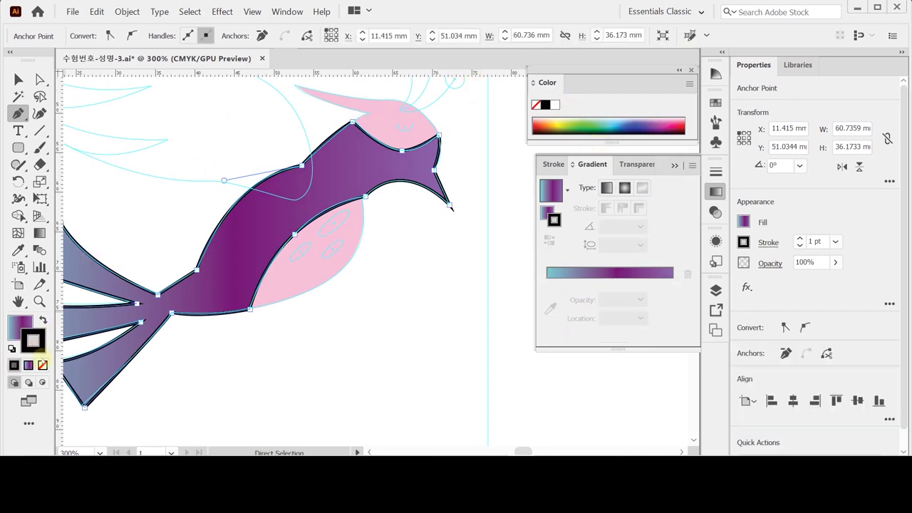
left_click(42, 365)
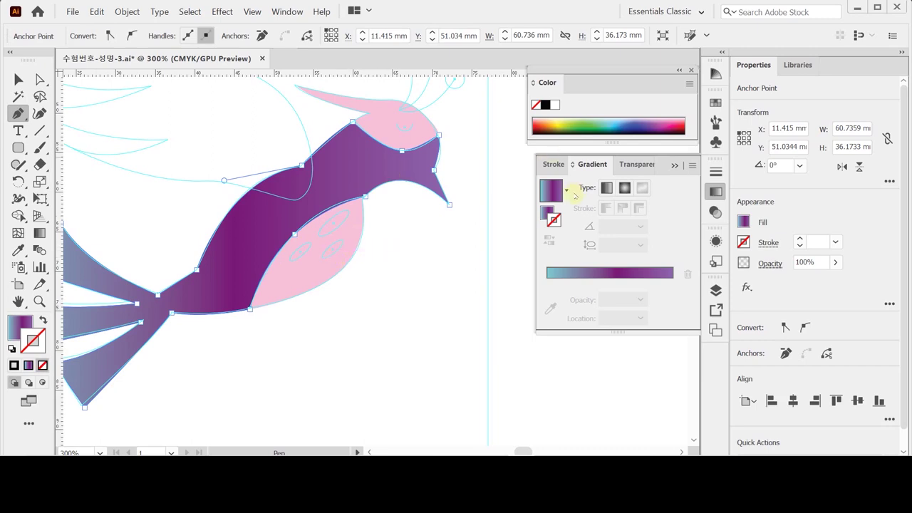
left_click(716, 192)
scroll(542, 235, "down", 1)
scroll(444, 146, "up", 1)
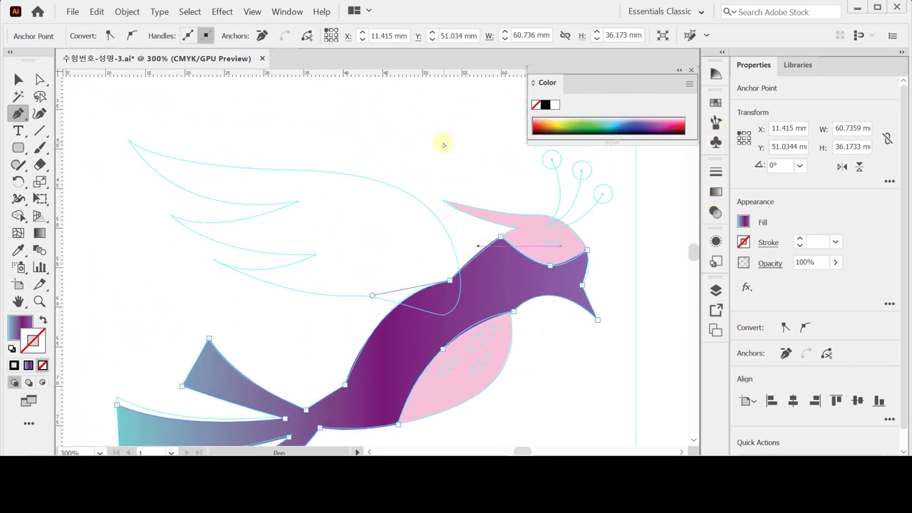
left_click(444, 141, "ctrl")
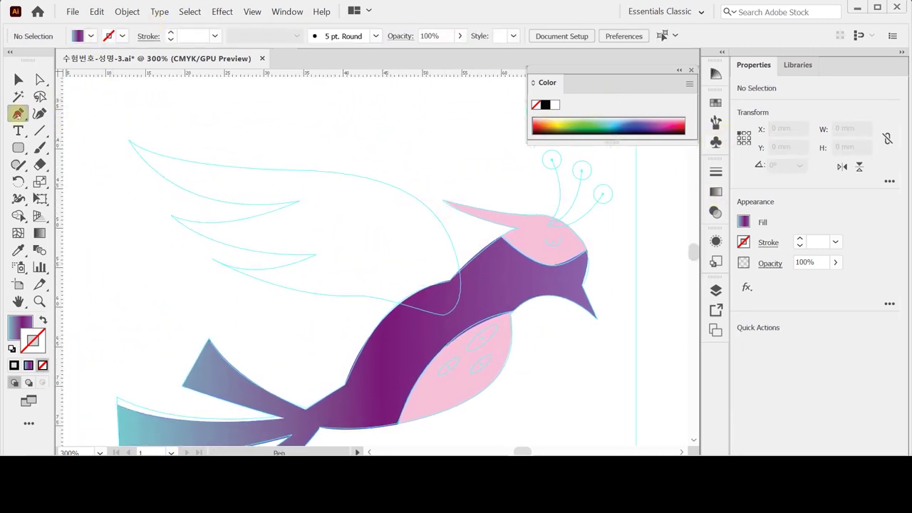
Trace the wing with the Pen tool from its upper tip along the top and lower edges to the lowest feather's inner notch.
scroll(312, 232, "down", 1)
scroll(266, 175, "up", 1)
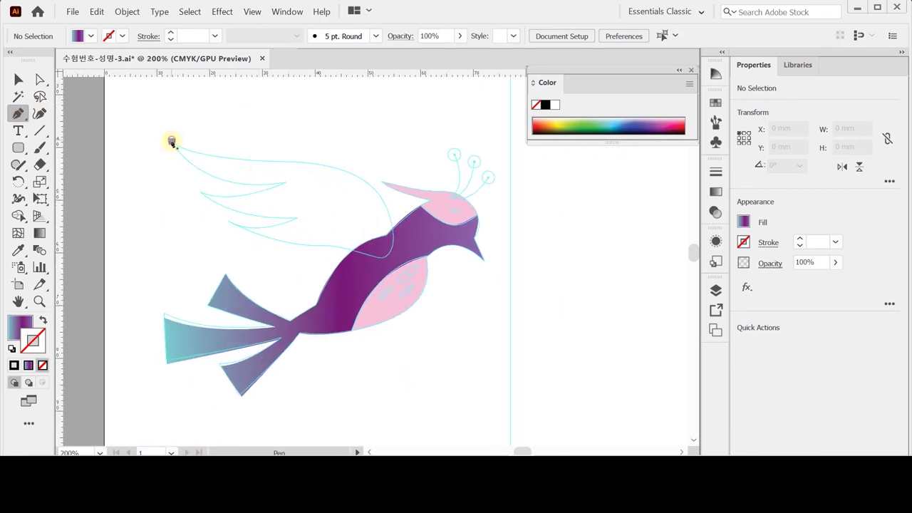
left_click(172, 143)
left_click_drag(271, 163, 337, 163)
left_click(396, 226)
left_click_drag(395, 227, 309, 247)
left_click_drag(227, 223, 329, 202)
left_click_drag(298, 219, 296, 221)
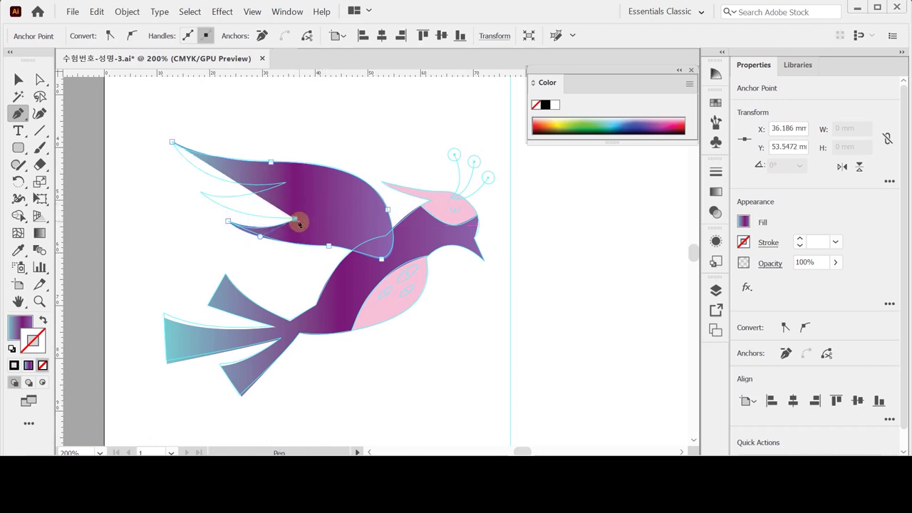
Trace the middle and upper feathers of the wing and close the path at the starting tip.
left_click_drag(200, 192, 169, 161)
left_click(200, 193)
left_click_drag(199, 193, 336, 164)
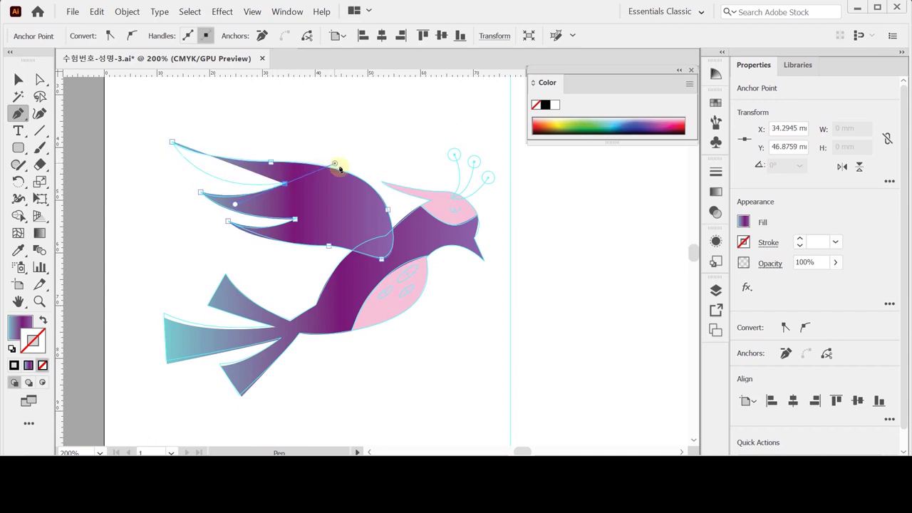
left_click(285, 183)
left_click(172, 142)
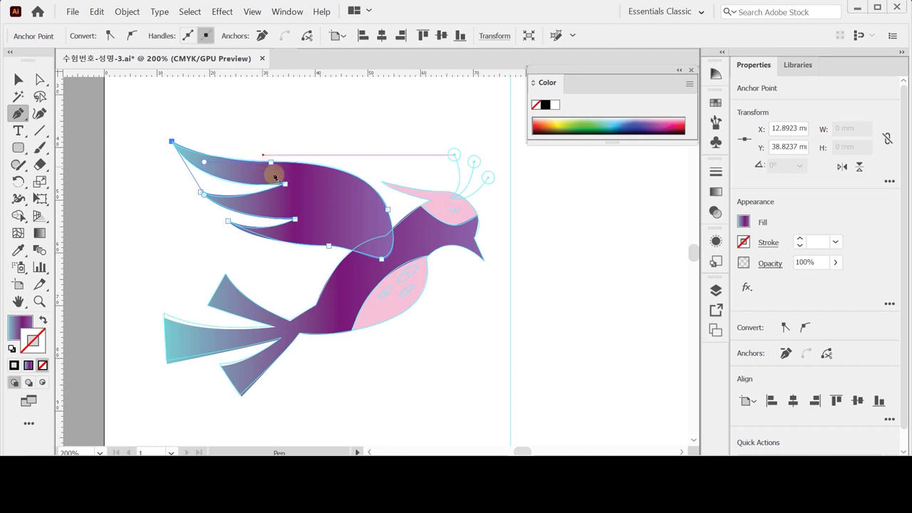
Activate the wing's gradient fill and move its cyan starting stop to about 38%, leaving its colour values as they are.
left_click(715, 191)
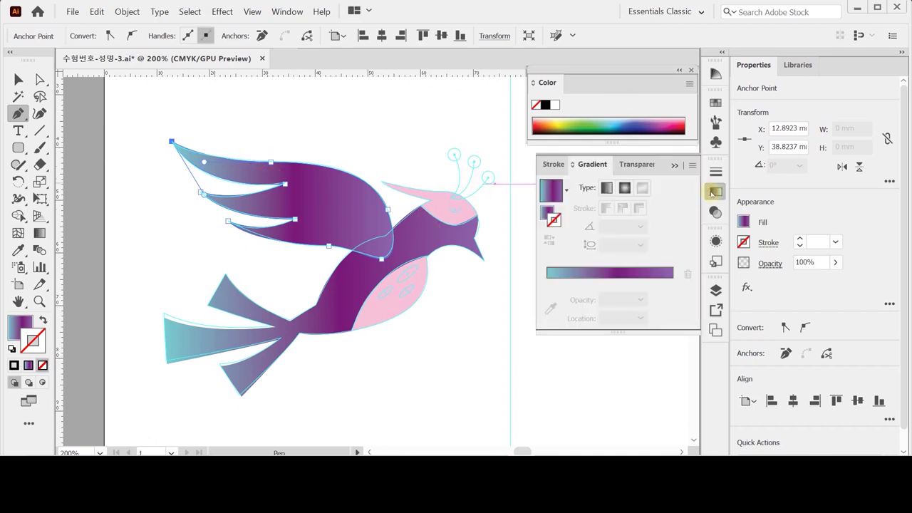
left_click(547, 213)
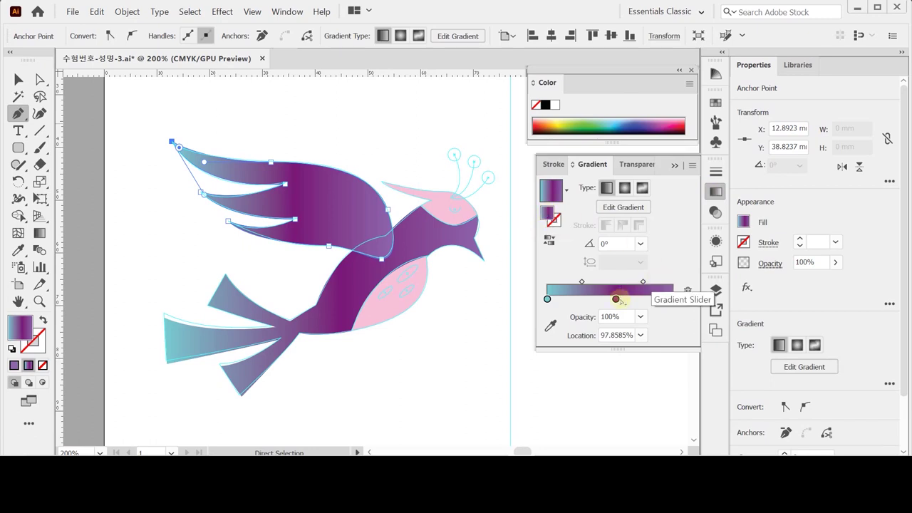
left_click(547, 300)
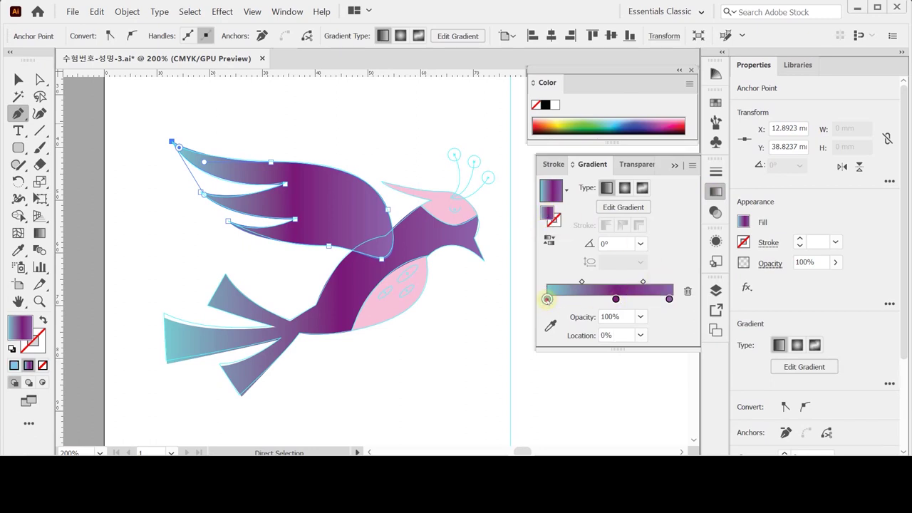
double_click(547, 299)
left_click(650, 147)
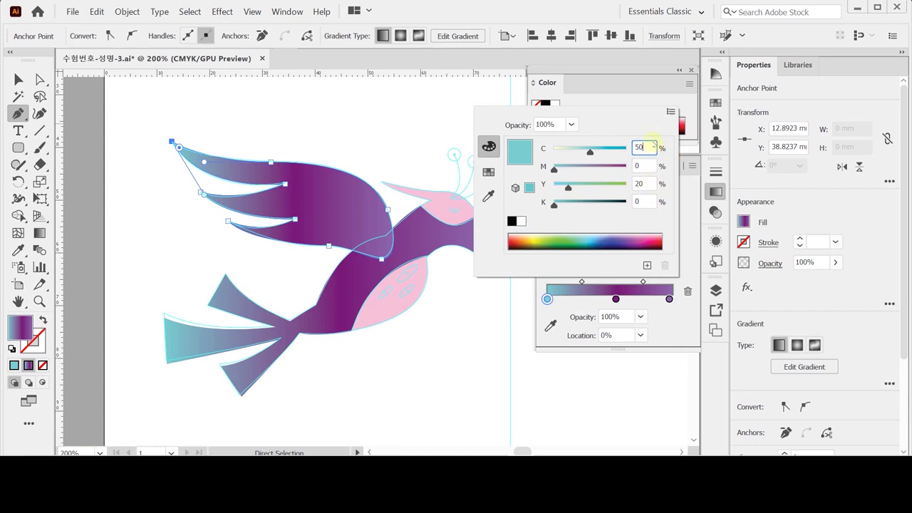
left_click(691, 218)
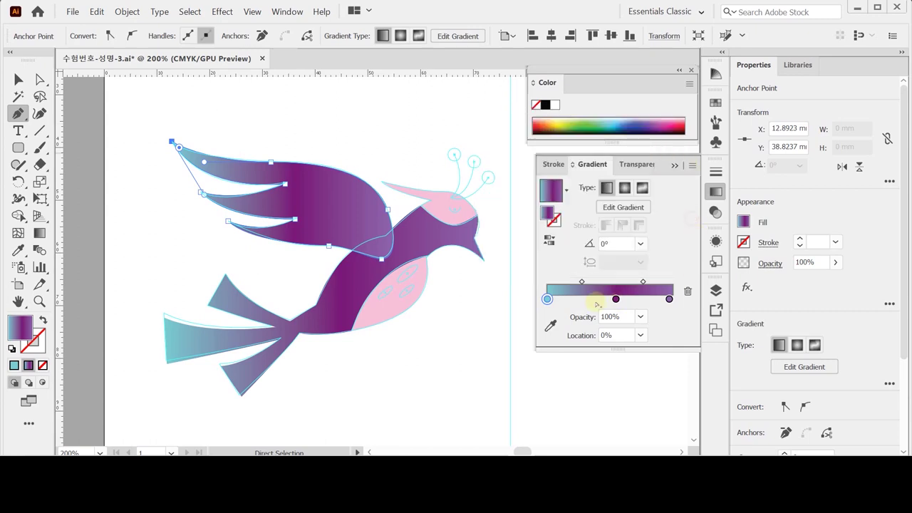
left_click_drag(546, 300, 594, 299)
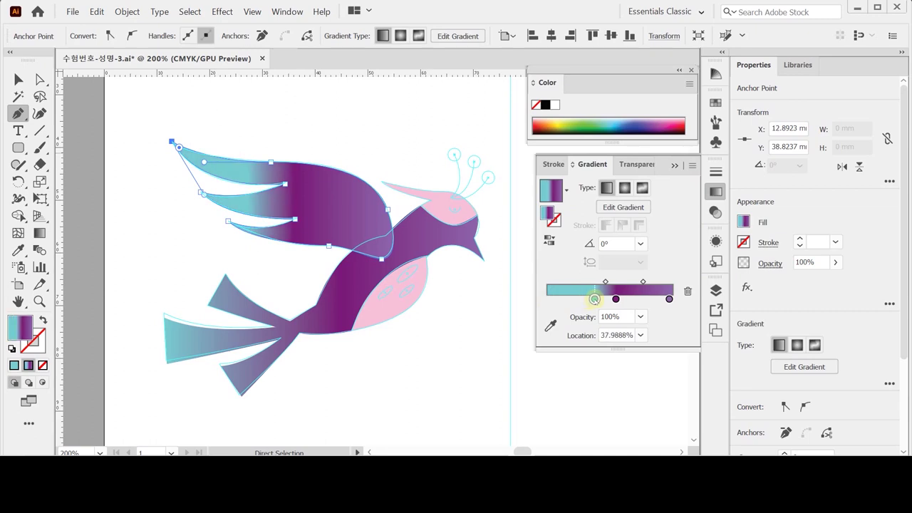
Remove the violet end stop from the wing gradient, move the dark purple stop to 100% and shift the cyan stop slightly closer to the middle.
left_click_drag(669, 300, 670, 326)
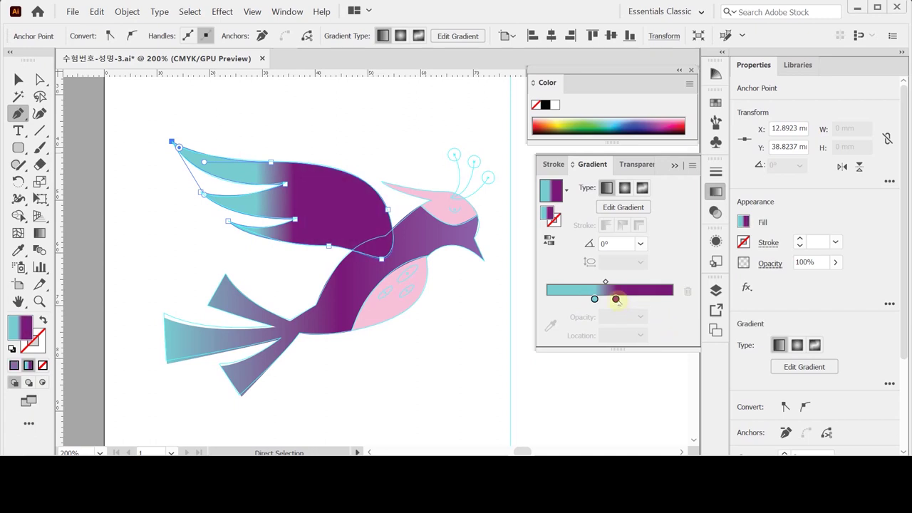
left_click_drag(616, 300, 673, 299)
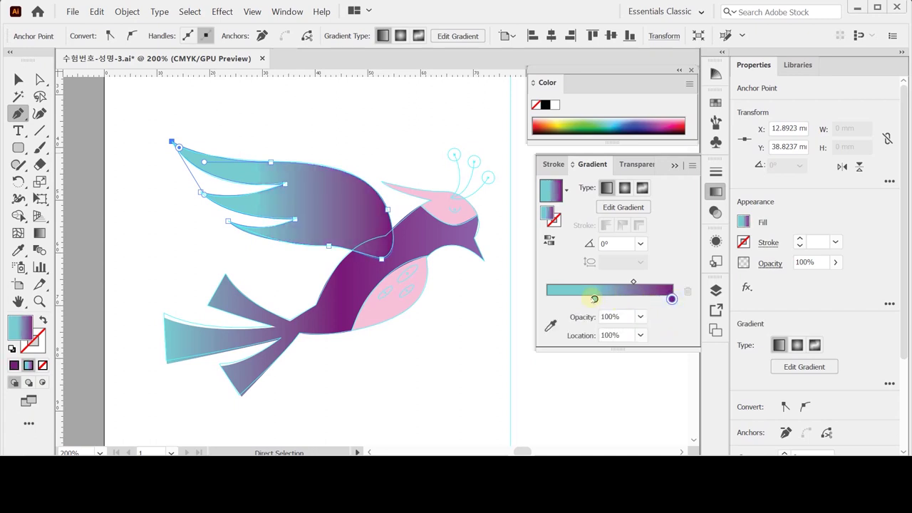
left_click_drag(594, 298, 603, 300)
left_click(671, 299)
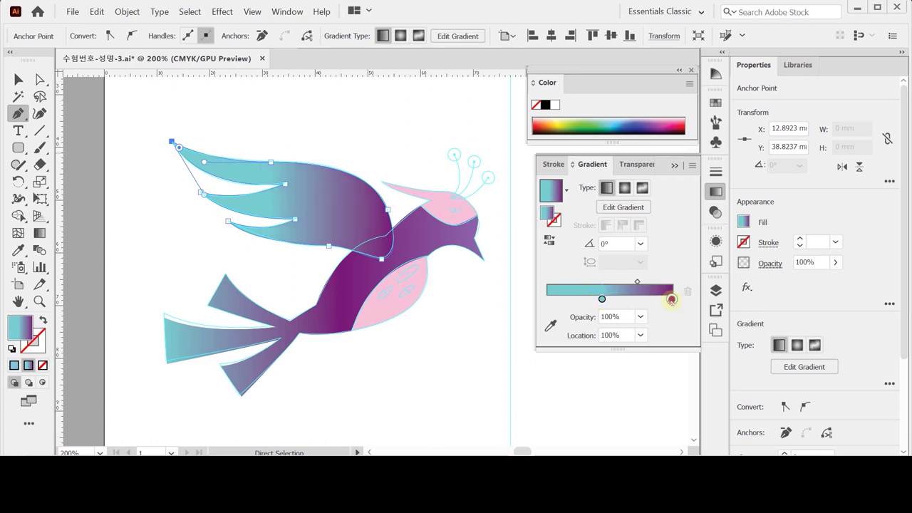
double_click(671, 299)
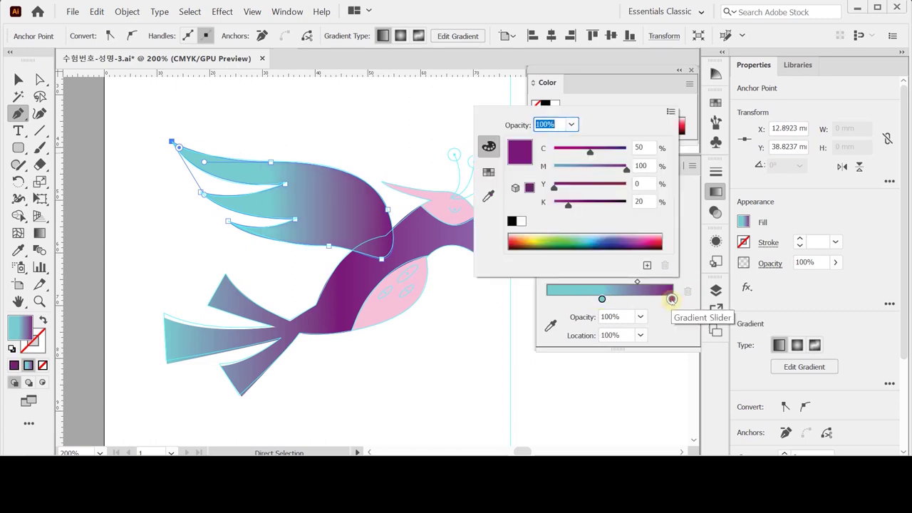
left_click(671, 299)
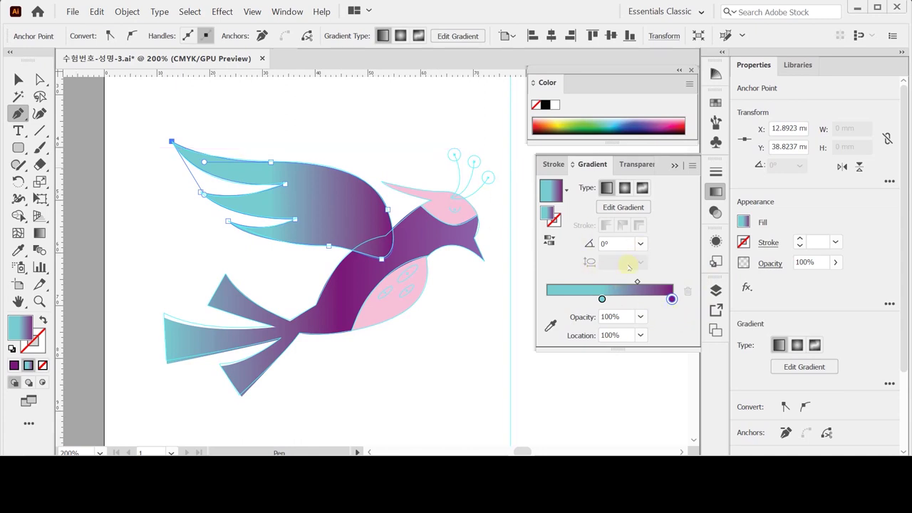
Set the wing gradient's angle to -45°, deselect the wing and close the gradient settings.
left_click(640, 244)
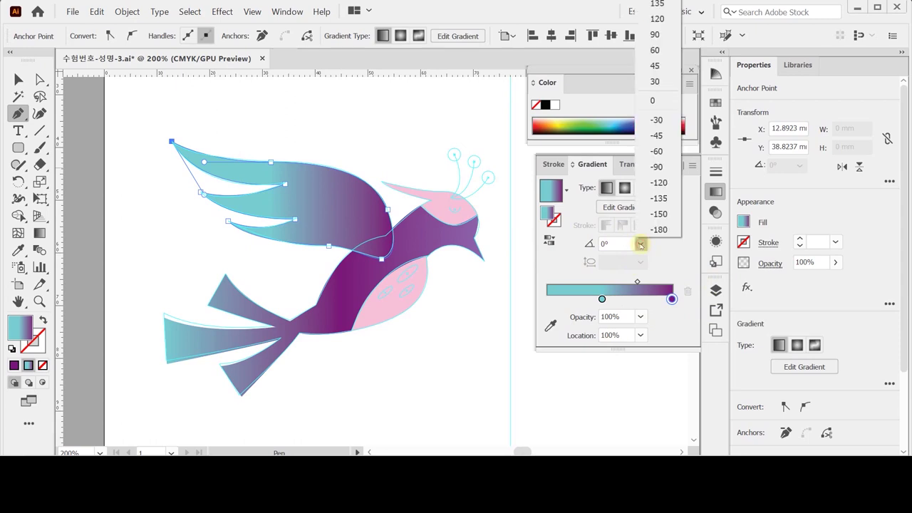
left_click(657, 135)
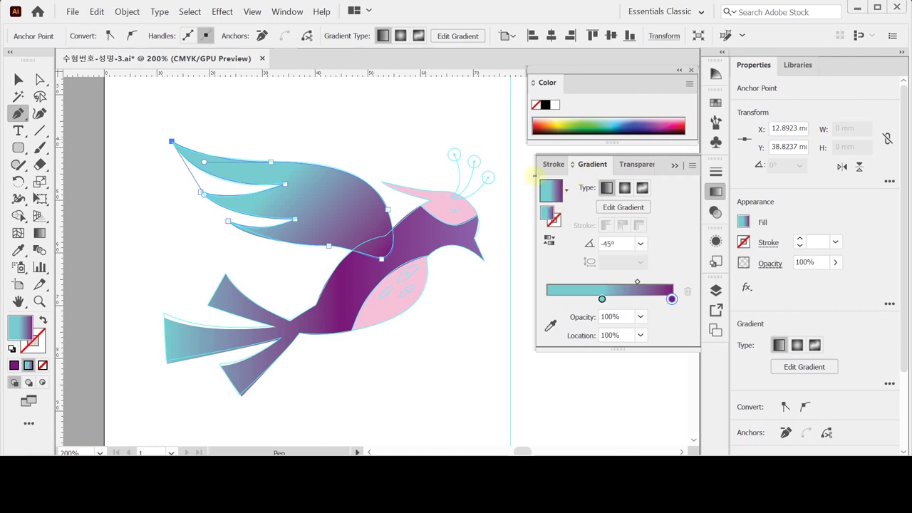
left_click(477, 314, "ctrl")
left_click(715, 191)
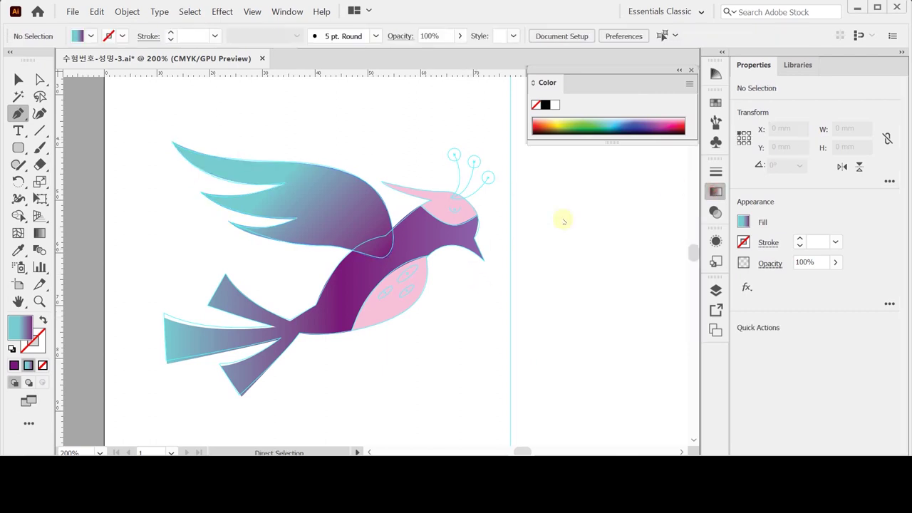
Tear off the shape tools and draw a narrow upright ellipse about 1.6 by 5.1 mm beside the bird's breast.
key("ctrl+plus")
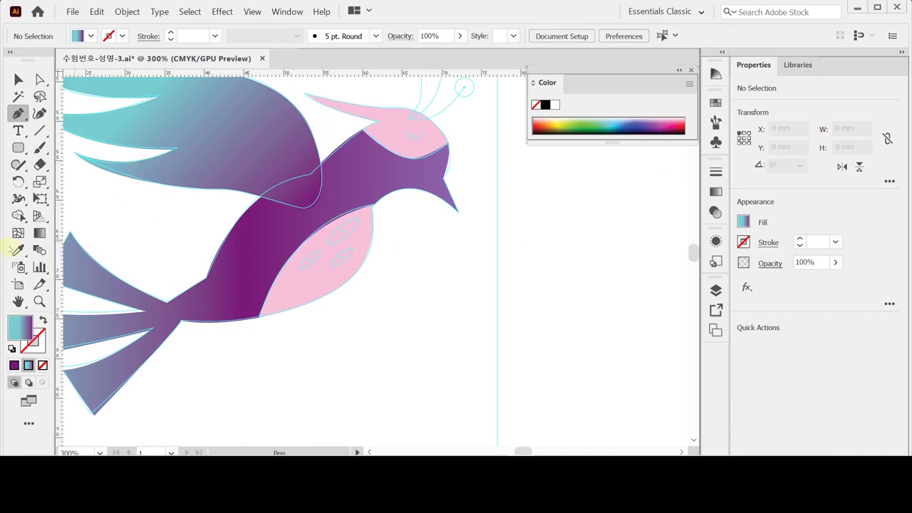
left_click(18, 147, "alt")
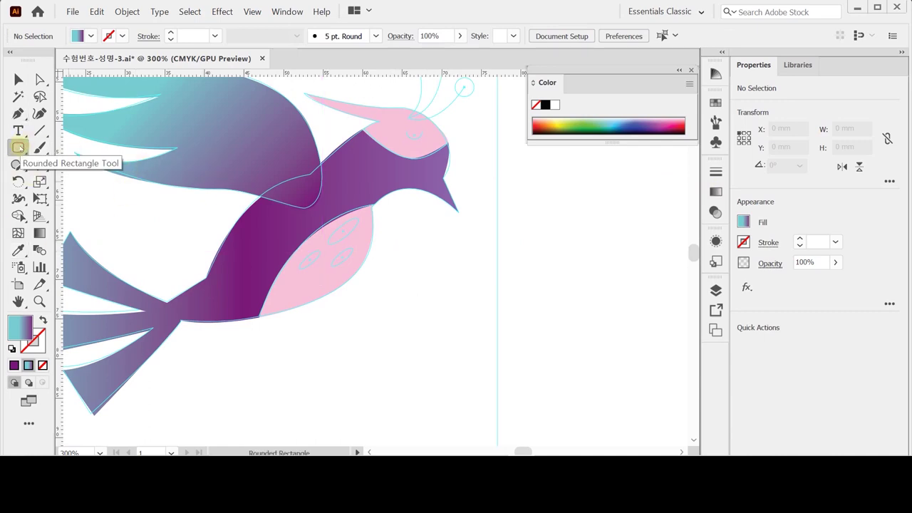
left_click(18, 147)
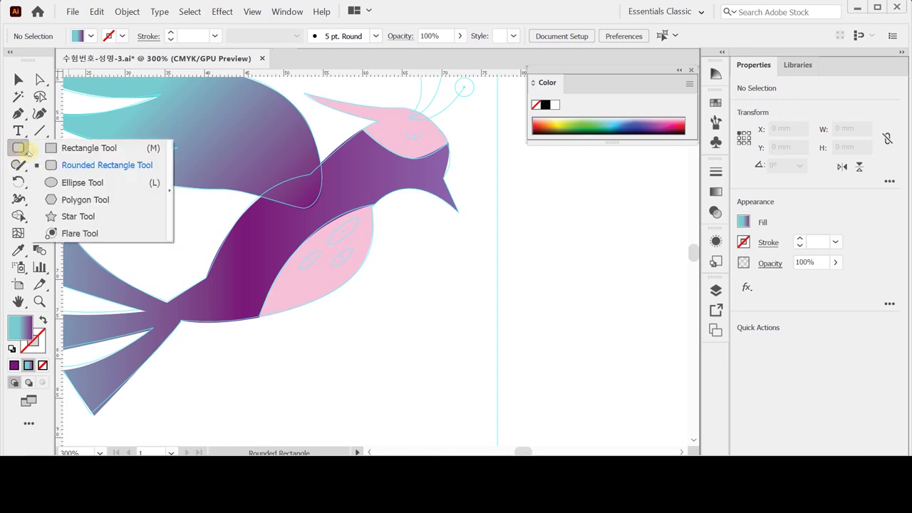
left_click(170, 178)
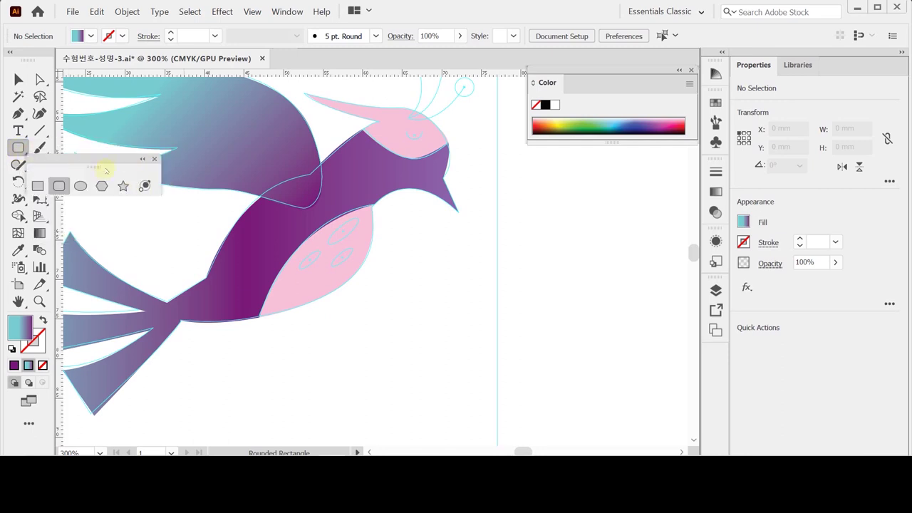
left_click_drag(106, 163, 149, 150)
left_click(122, 176)
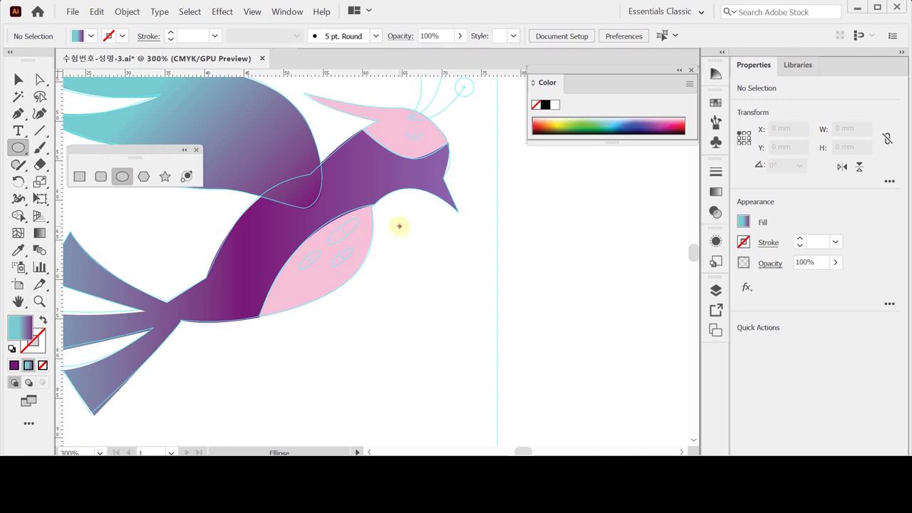
left_click_drag(399, 227, 412, 268)
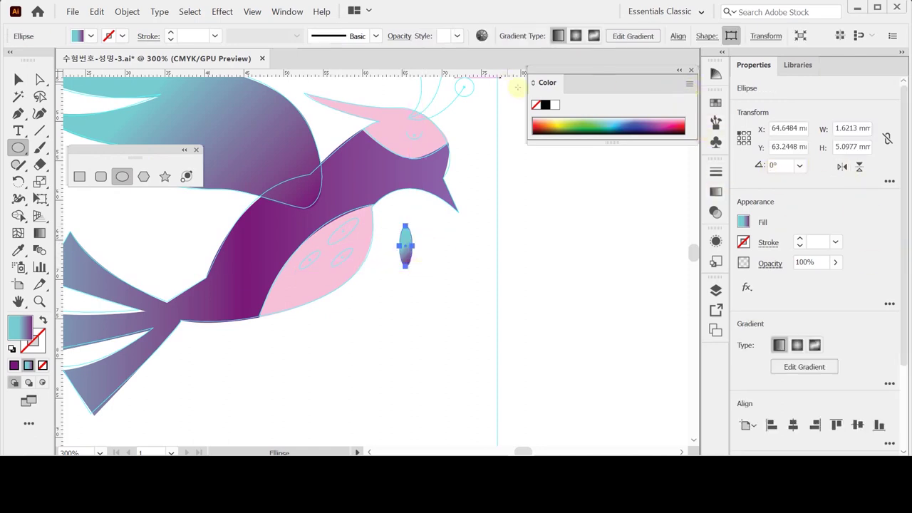
Fill the small ellipse with pink using C 0, M 70, Y 0, K 0.
left_click(543, 82)
left_click(543, 82)
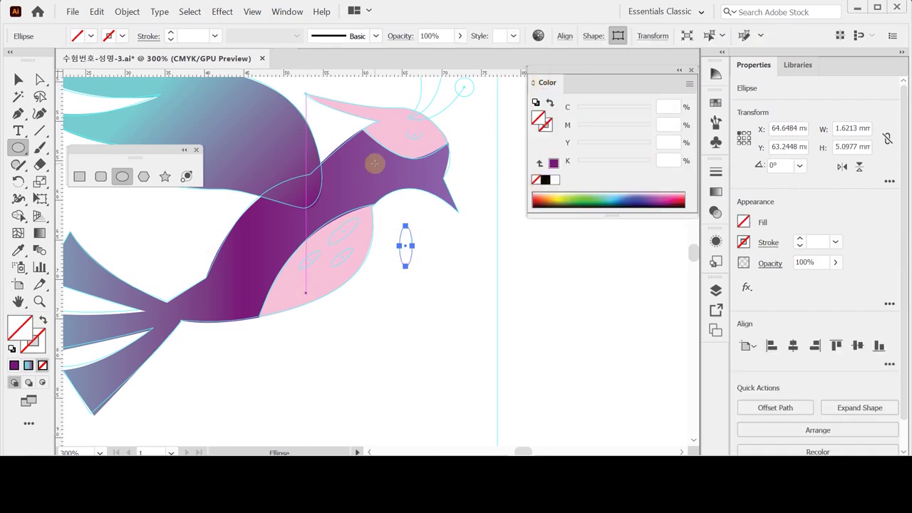
left_click(555, 179)
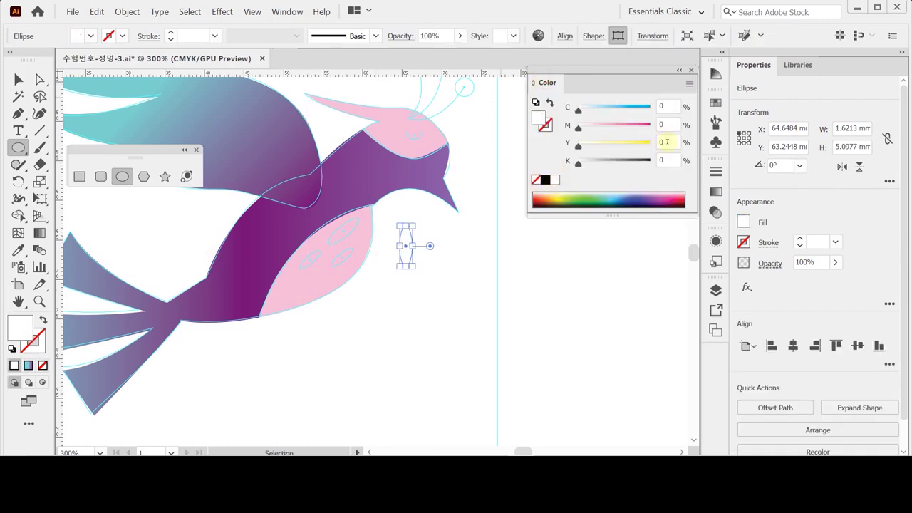
key("shift+Tab")
key("Return")
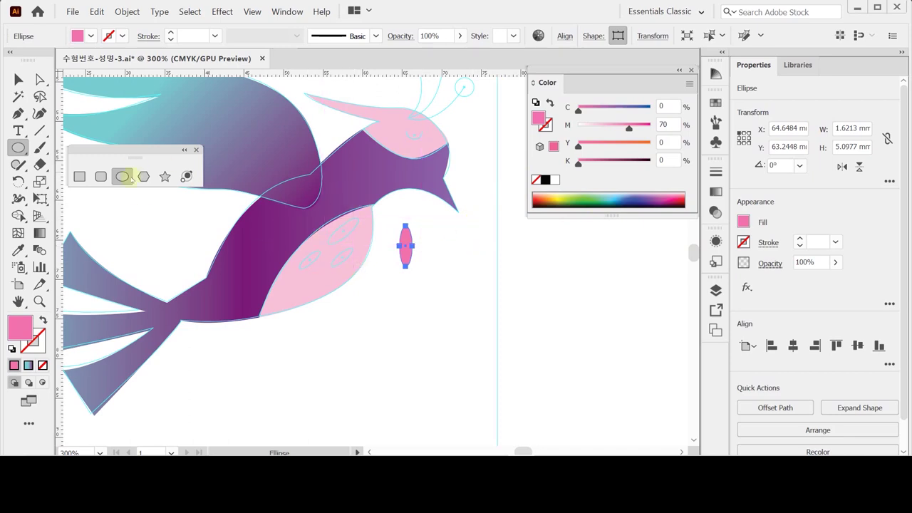
Rotate the pink ellipse to an angle of 130° about its centre.
double_click(18, 182)
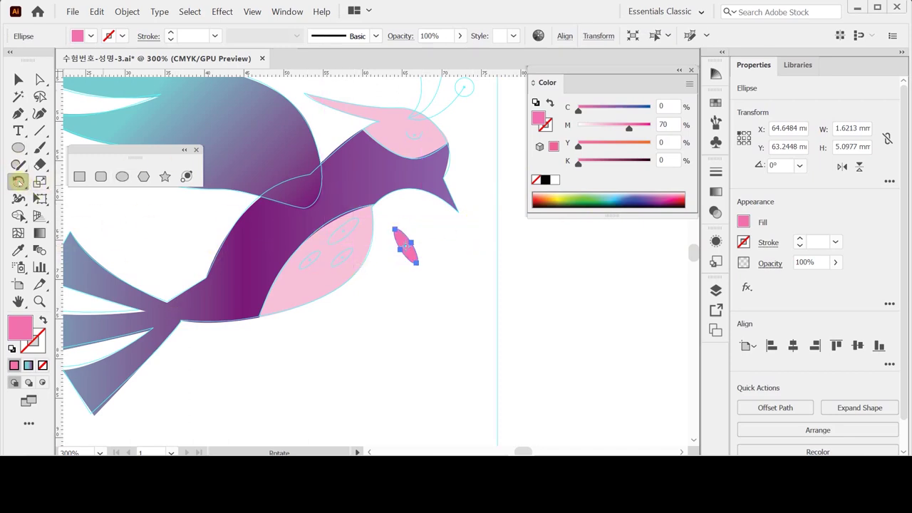
type("16")
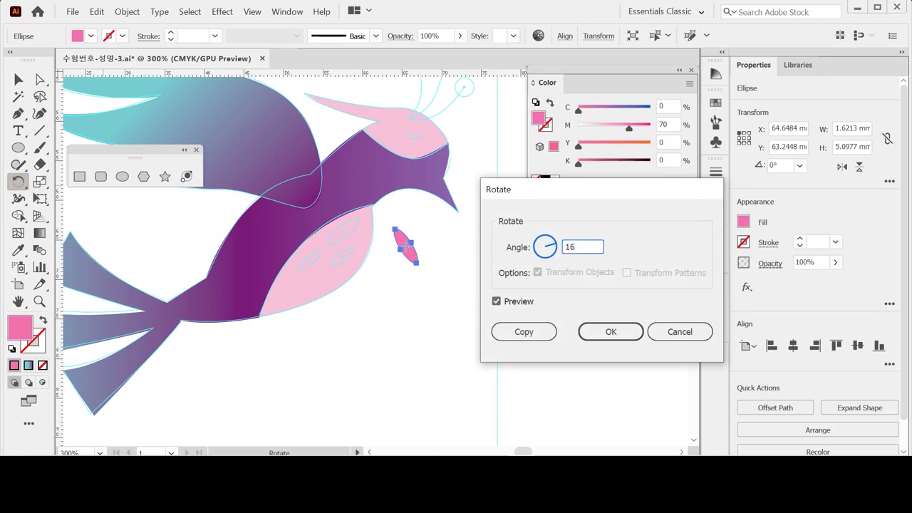
type("0")
key("Return")
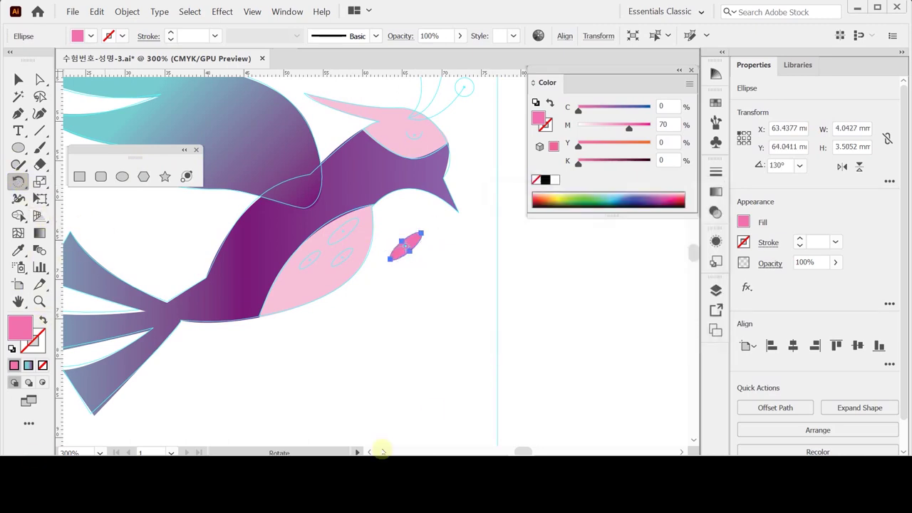
Move the pink ellipse 8 mm left and 2 mm up onto the breast's upper spot outline.
key("Left")
key("Left")
key("Left")
key("Left")
key("Left")
key("Left")
key("Left")
key("Left")
key("Up")
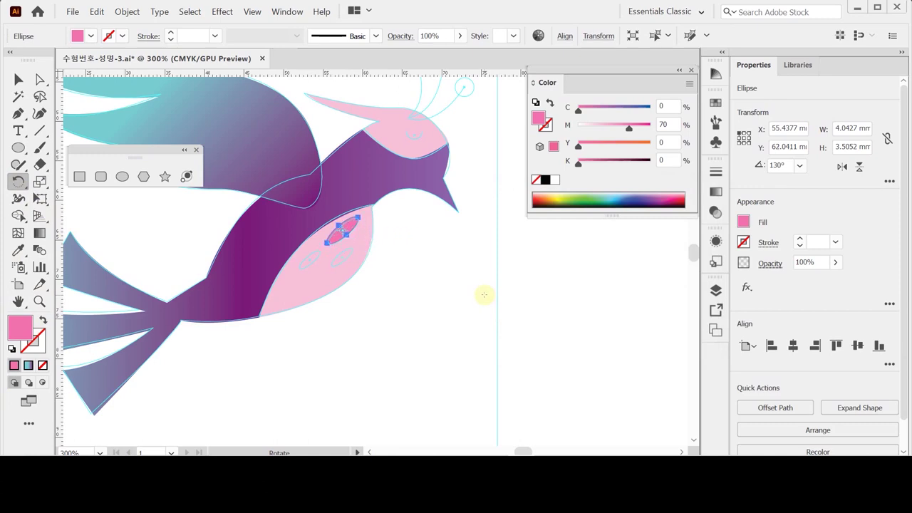
Resize the ellipse to fit the upper spot outline, with overall bounds of about 3.9 by 3.4 mm.
key("v")
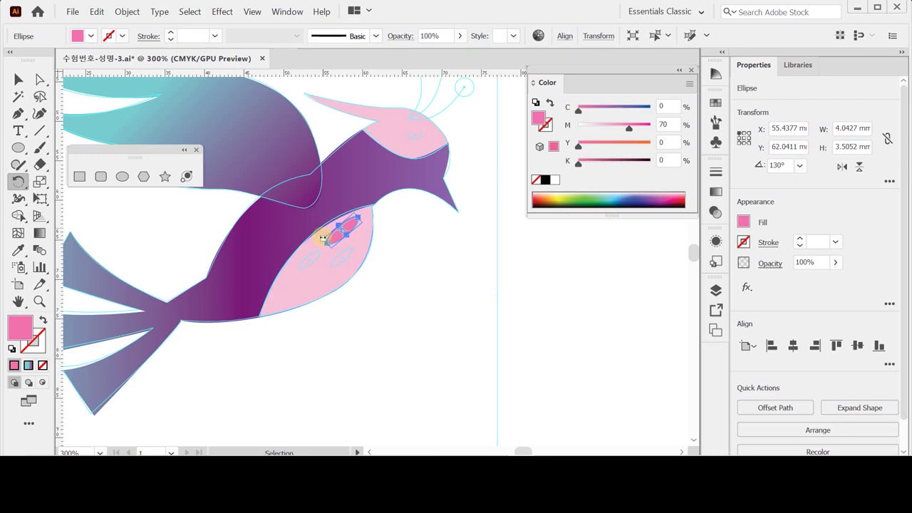
left_click_drag(323, 238, 324, 237)
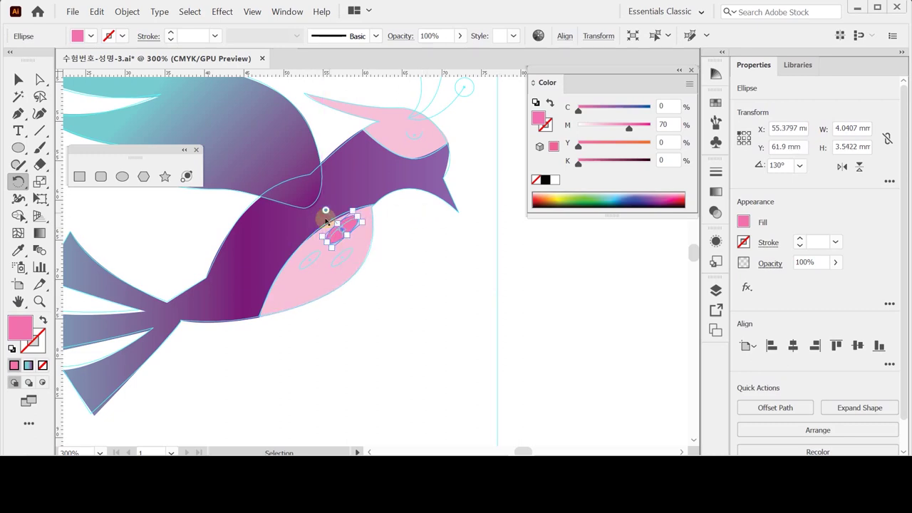
key("ctrl+plus")
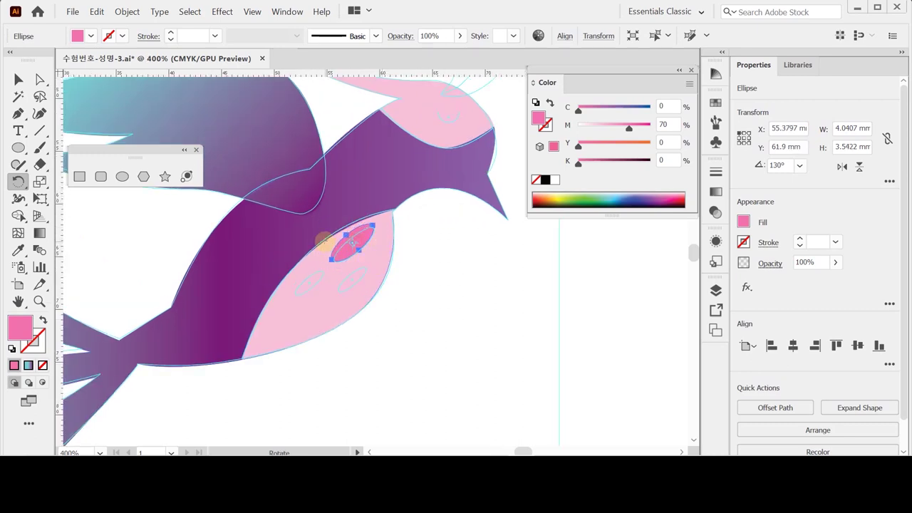
left_click_drag(326, 235, 332, 254)
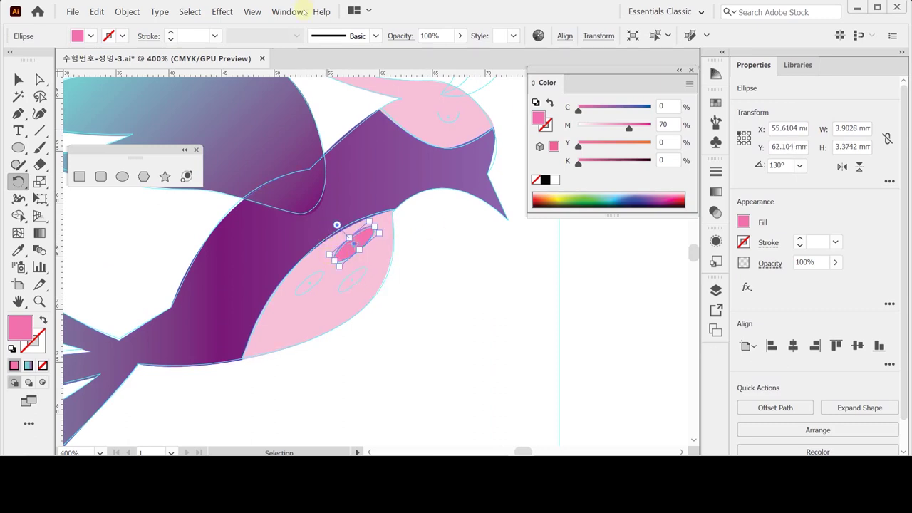
Hide the bounding box around the selected ellipse and show it again.
left_click(17, 79)
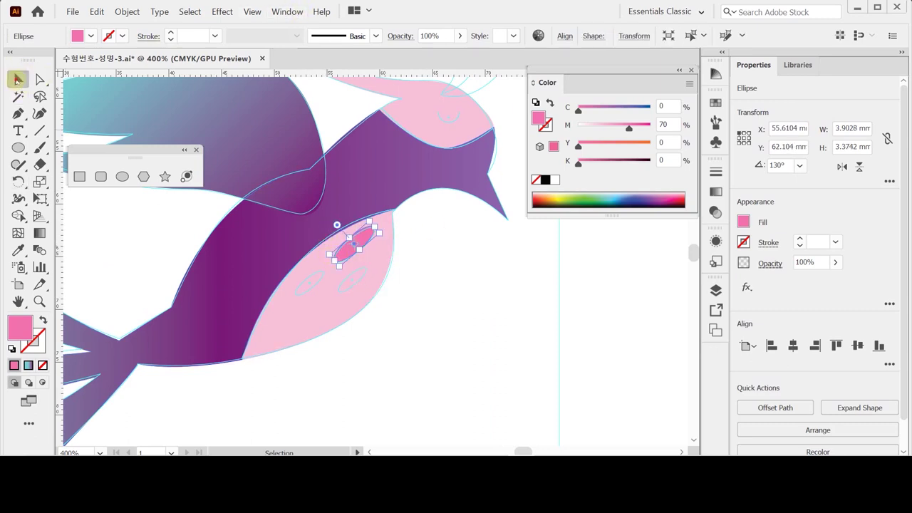
left_click(253, 12)
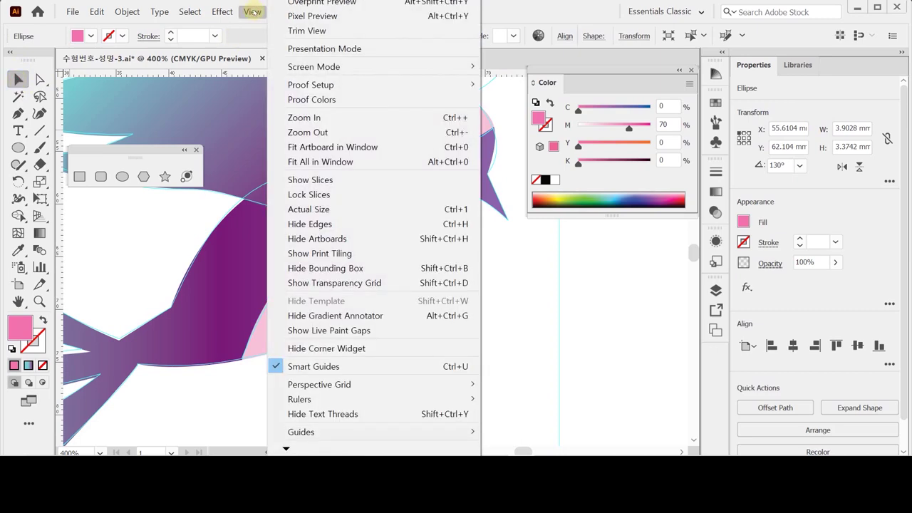
left_click(421, 273)
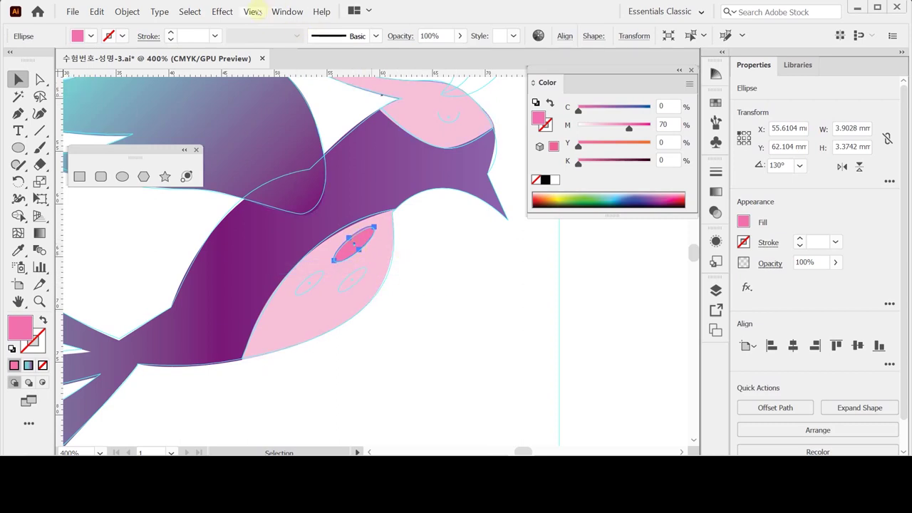
left_click(253, 12)
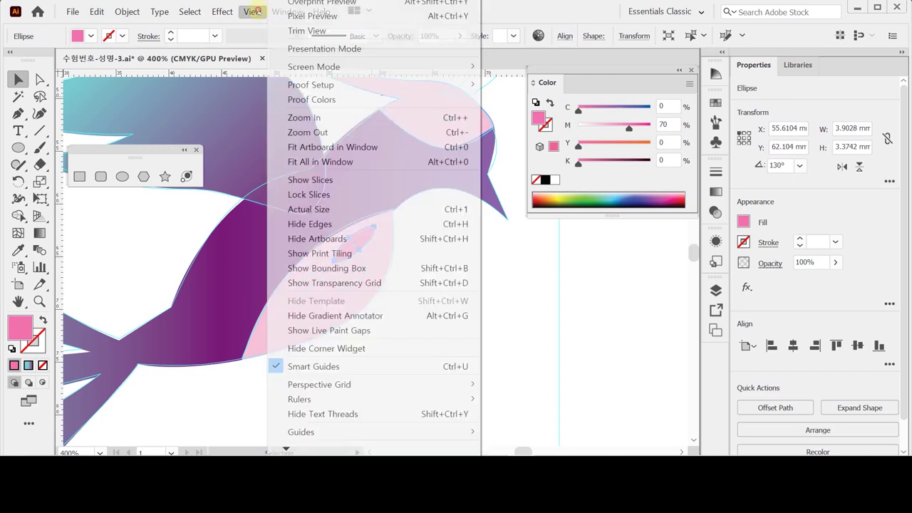
left_click(360, 269)
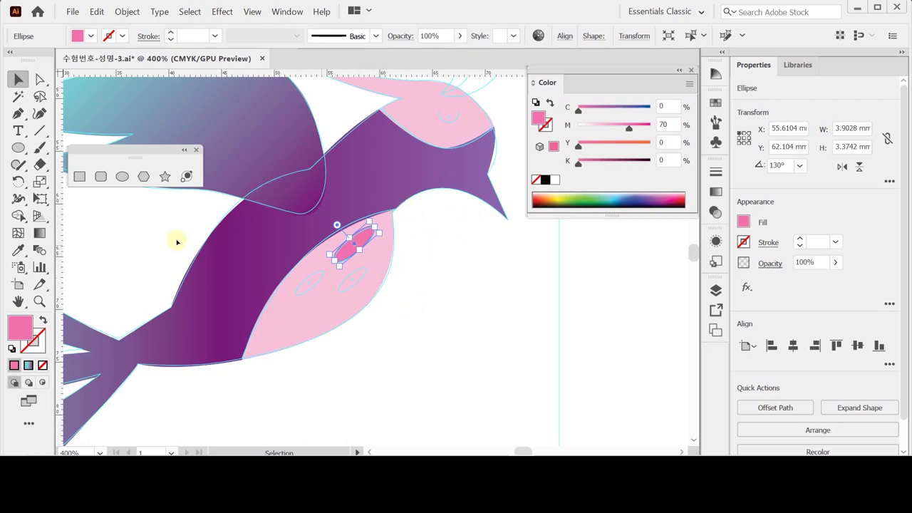
Cover the breast's two lower spot outlines with copies of the pink ellipse scaled uniformly to 70%.
left_click(40, 182)
double_click(40, 183)
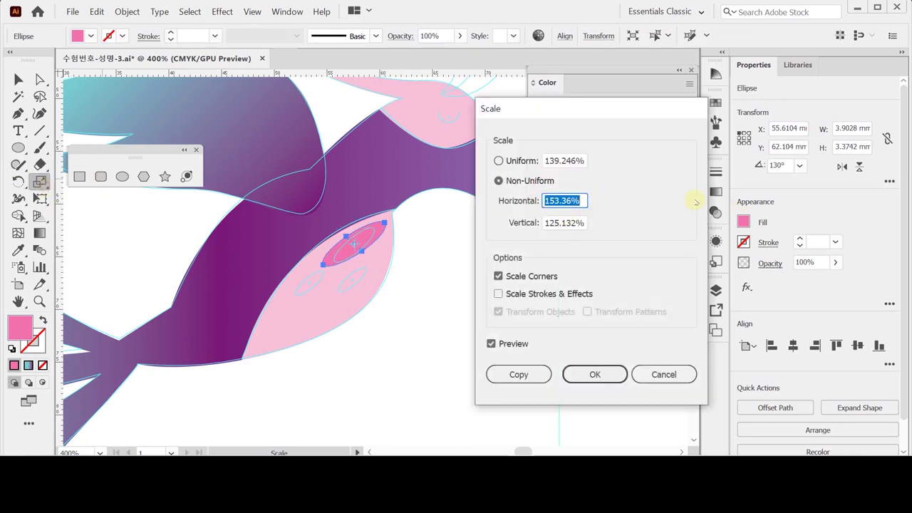
left_click(522, 162)
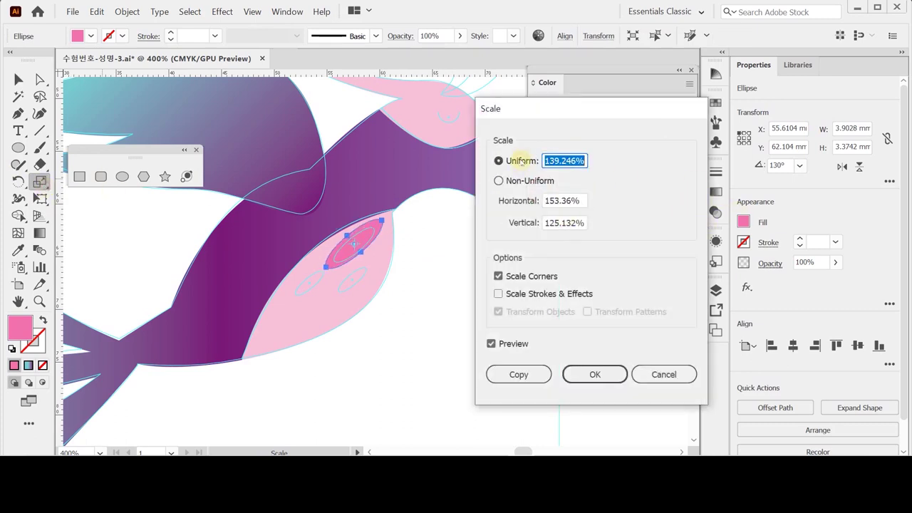
type("70")
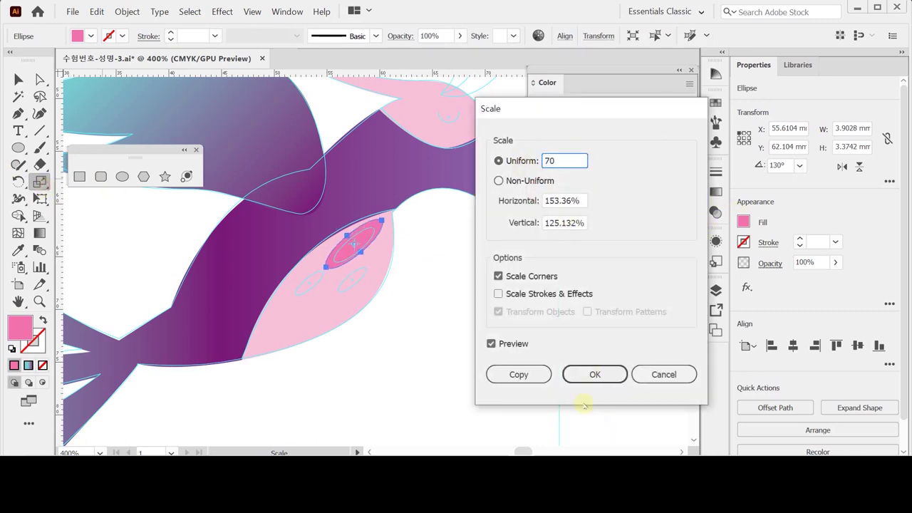
left_click(518, 374)
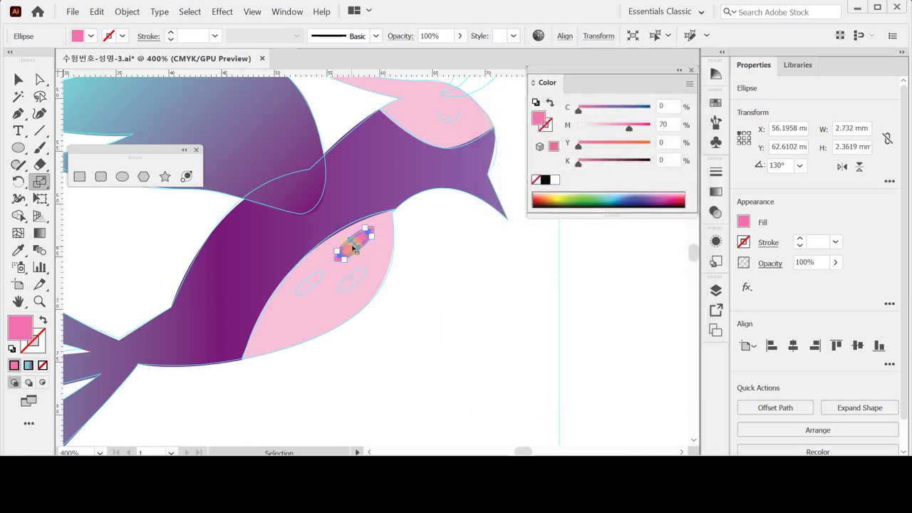
left_click_drag(353, 247, 349, 285)
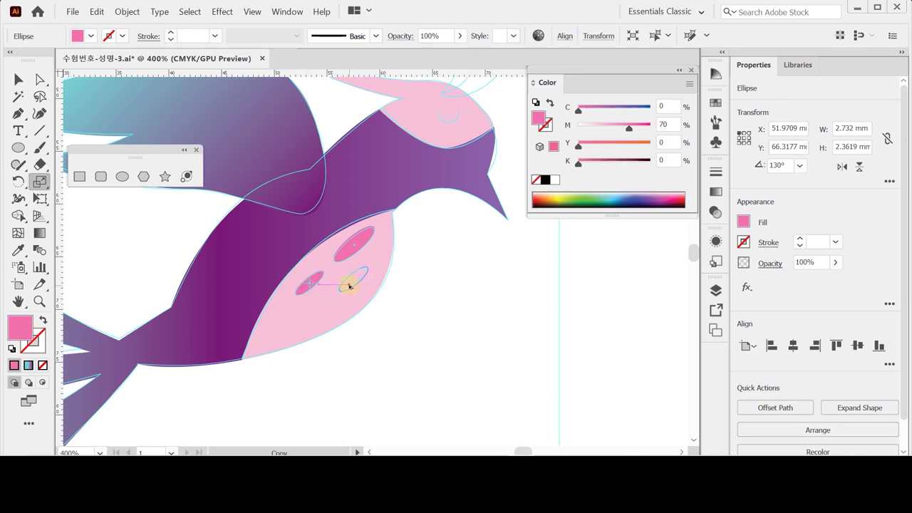
left_click_drag(349, 285, 349, 286)
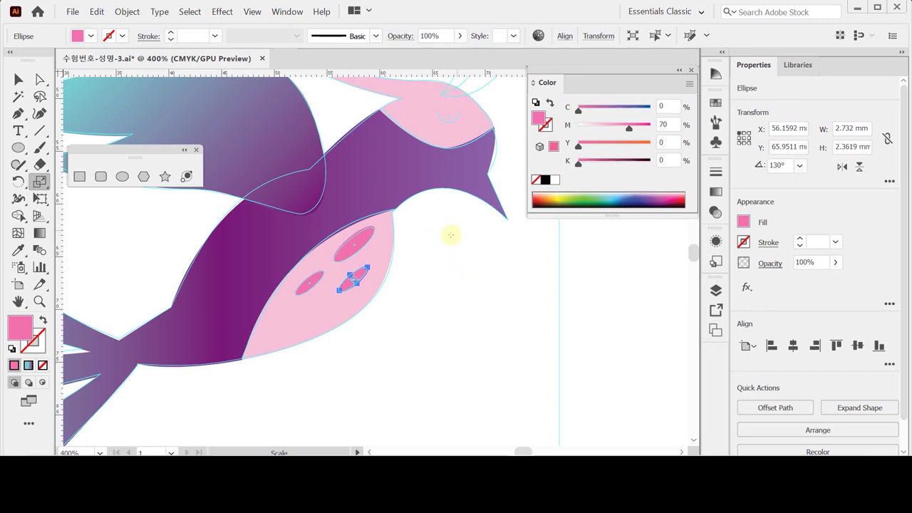
Deselect the spots, draw a pink circle about 2.1 mm across over the bird's eye outline and nudge it up slightly.
scroll(450, 236, "up", 3)
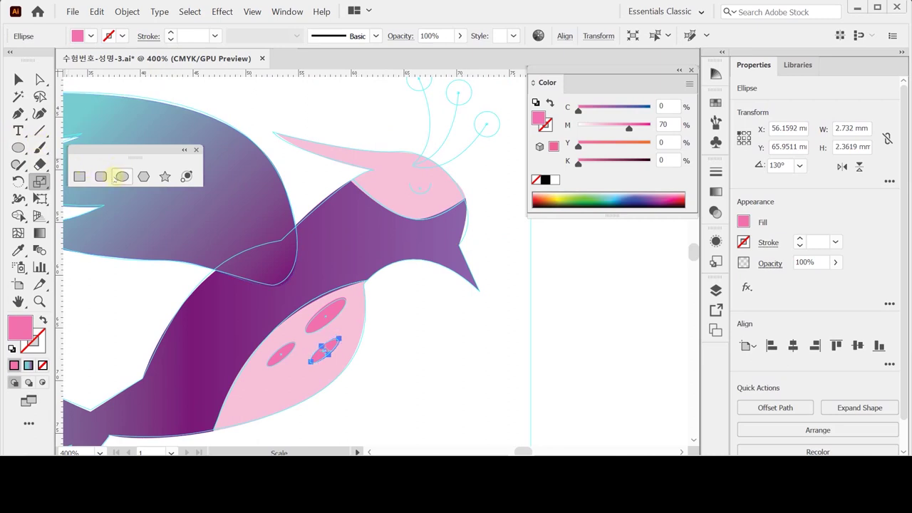
left_click(122, 176)
key("ctrl+shift+a")
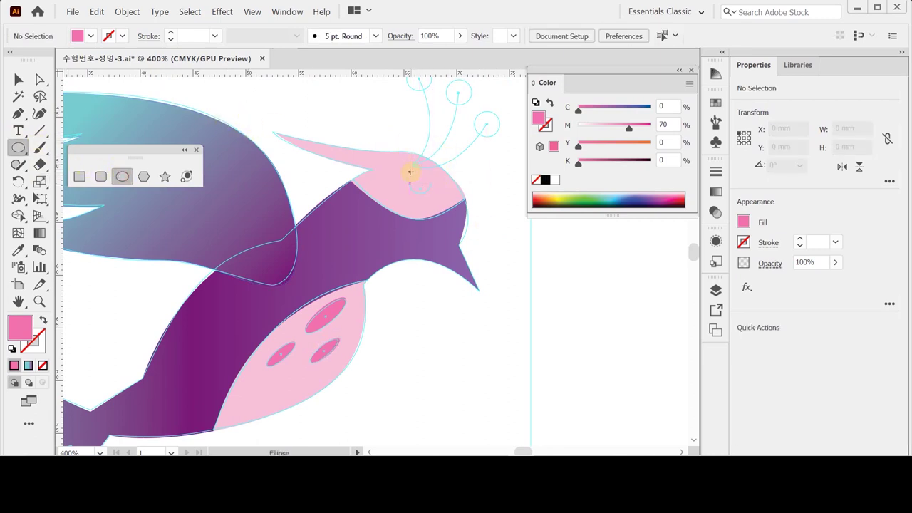
left_click_drag(409, 170, 425, 190)
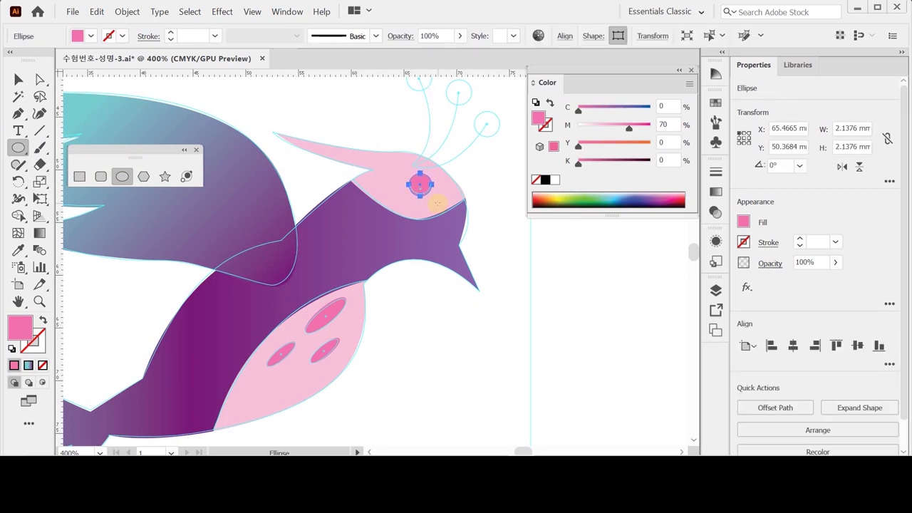
key("Up")
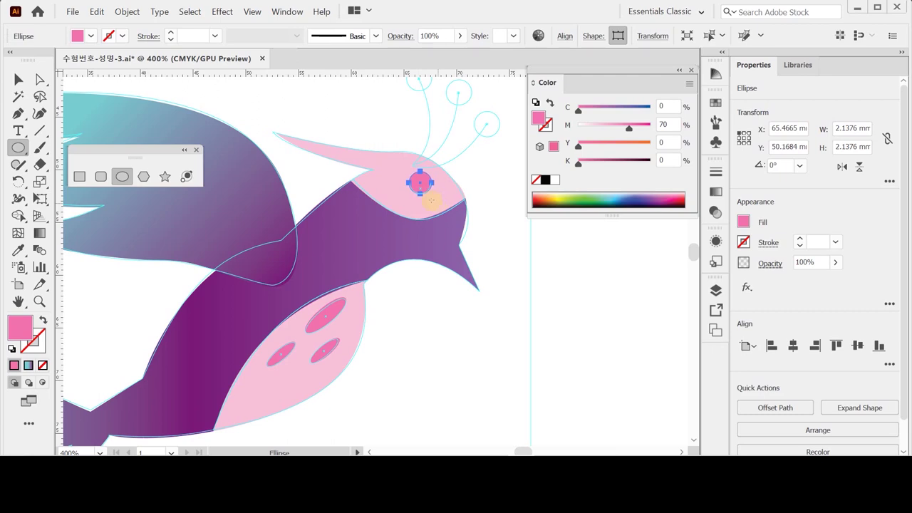
Give the bird's eye circle no fill and a stroke colour of C 50, M 100, Y 0, K 20.
left_click(43, 320)
key("x")
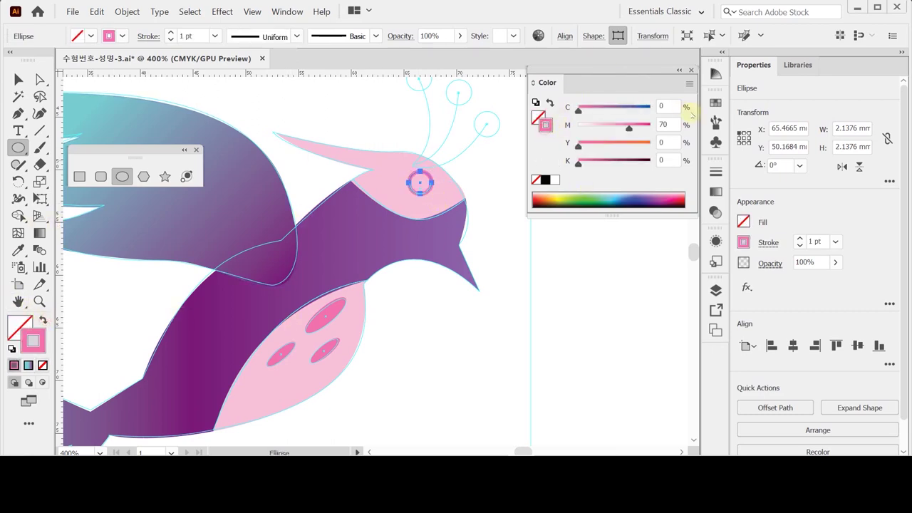
left_click(671, 106)
type("50")
key("Tab")
type("100")
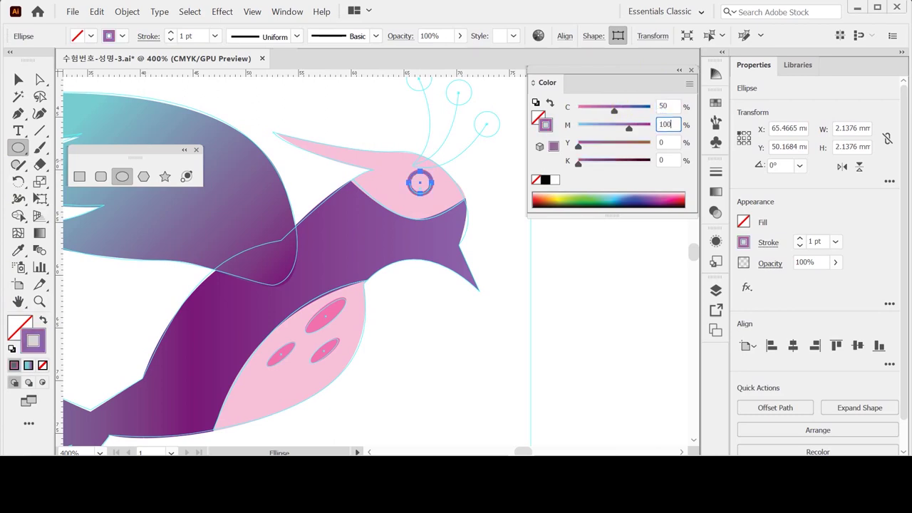
key("Tab")
key("Tab")
type("20")
key("Tab")
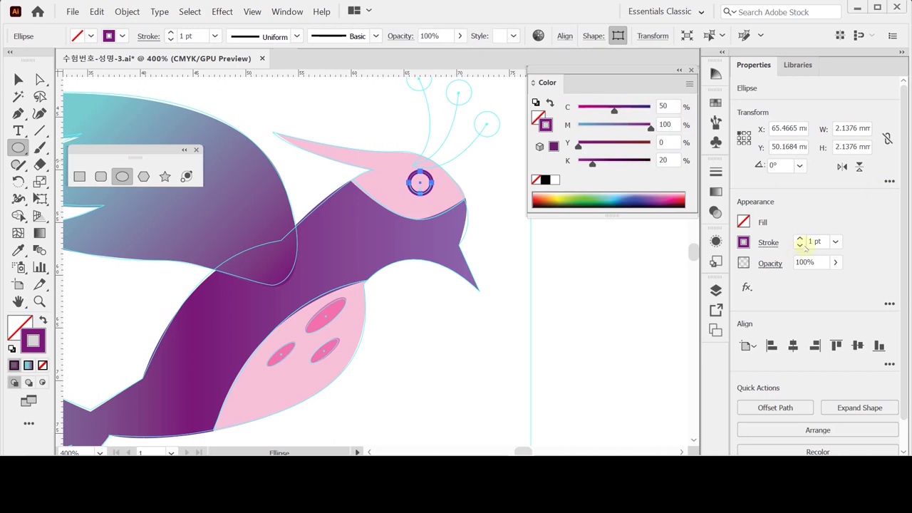
Delete the eye circle's top anchor point to leave a lower half-circle arc, and deselect it.
key("ctrl+equal")
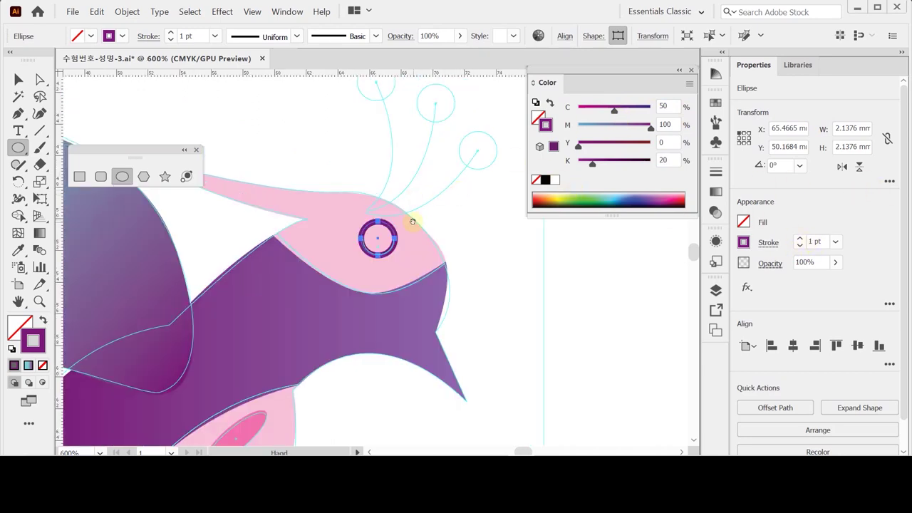
left_click_drag(413, 221, 407, 195)
key("ctrl")
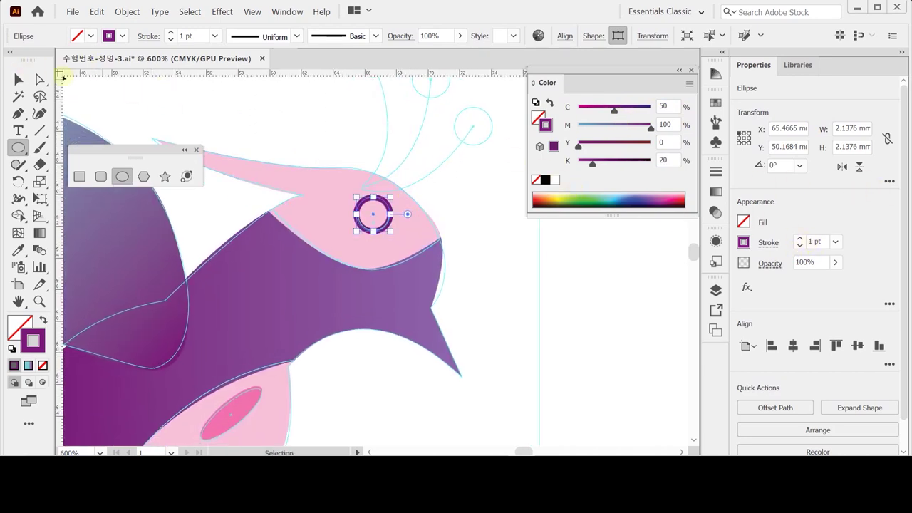
left_click(40, 79)
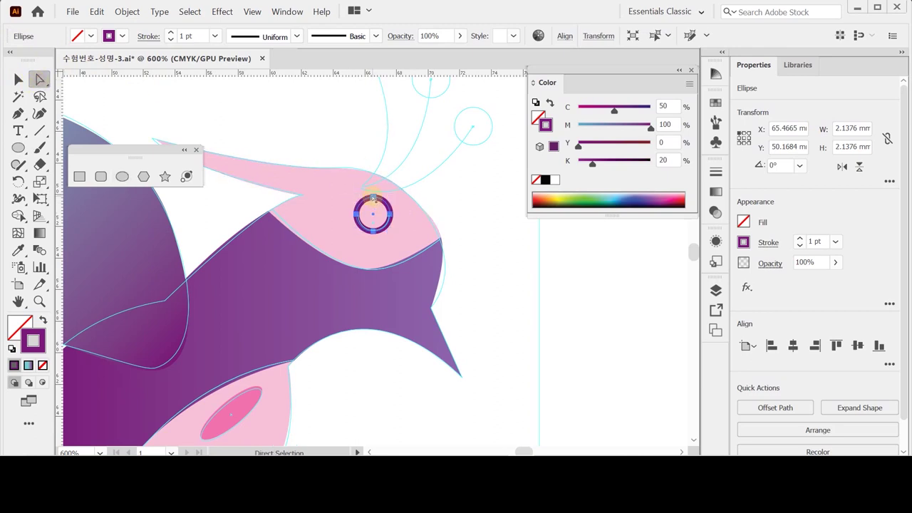
left_click(372, 198)
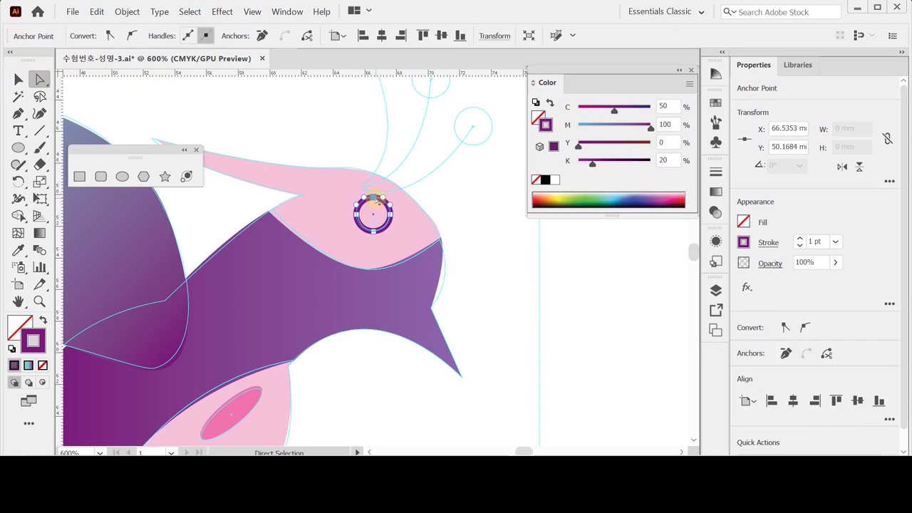
key("Delete")
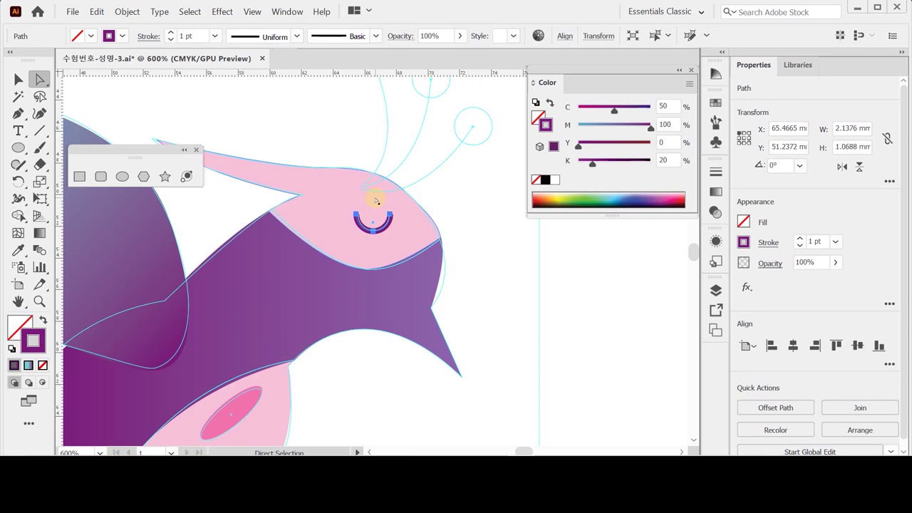
left_click(467, 214)
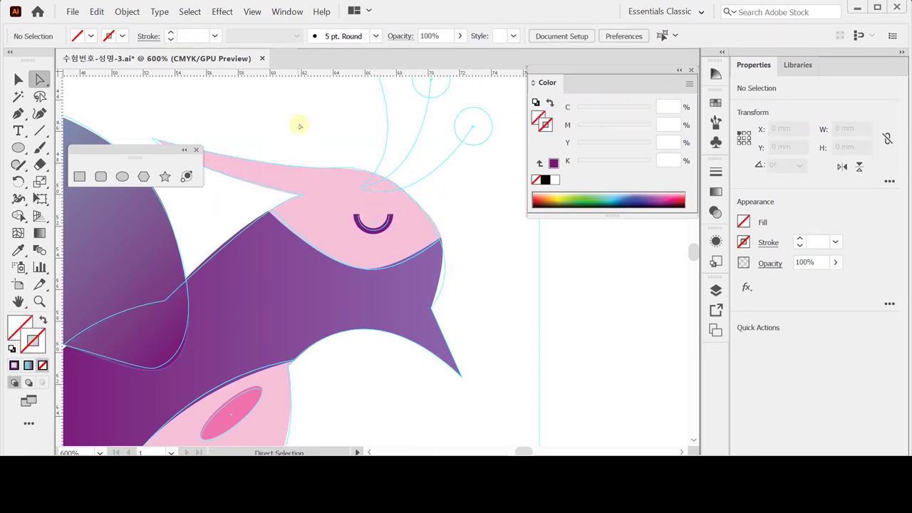
Draw a curved crest stem from the leftmost crest circle's centre to the head with the Pen tool, using no fill and a 2 pt M 30 stroke.
left_click(309, 183)
left_click(287, 122)
left_click(45, 319)
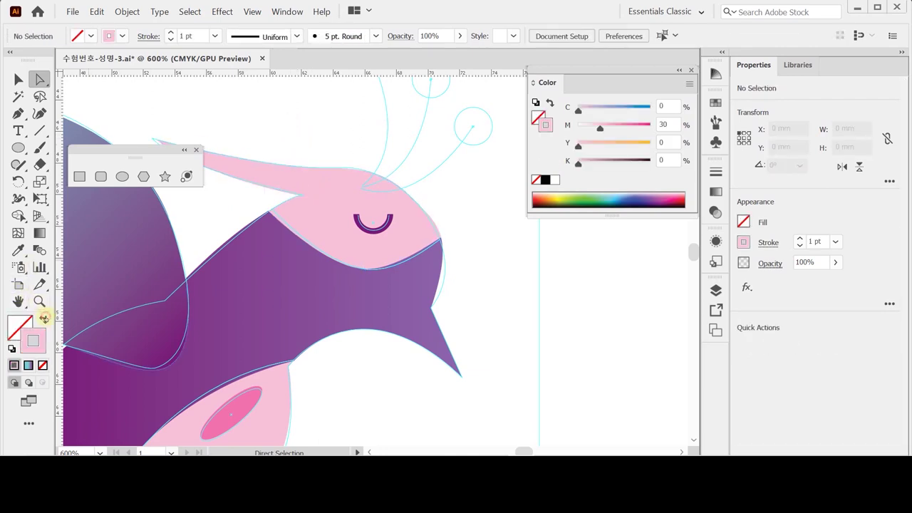
key("ctrl+minus")
left_click_drag(359, 201, 327, 239)
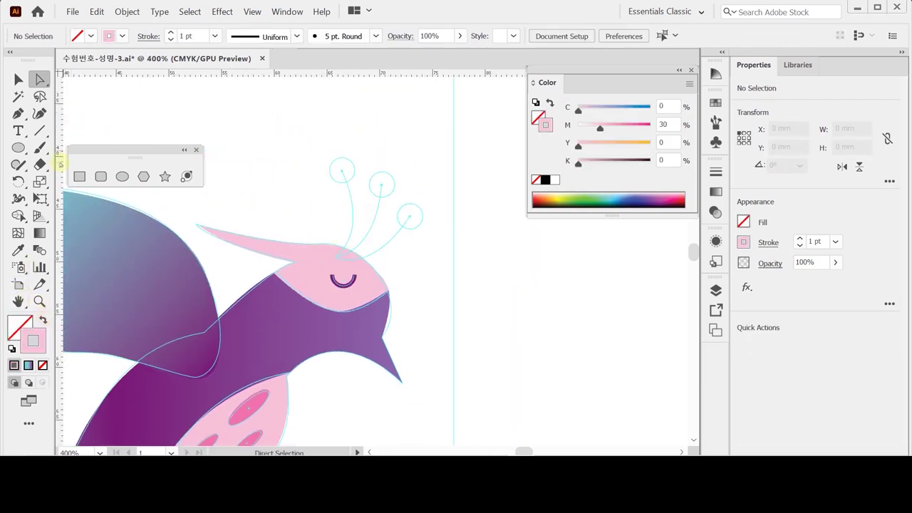
left_click(18, 79)
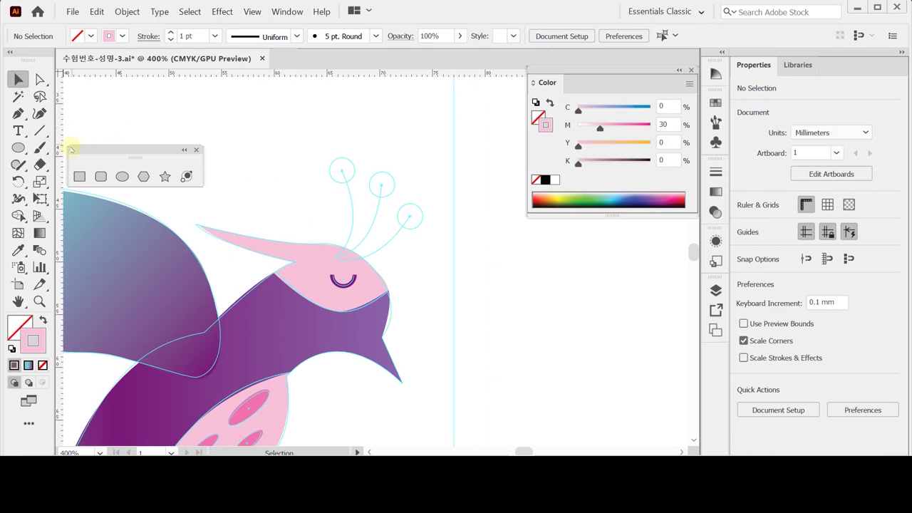
left_click(40, 132)
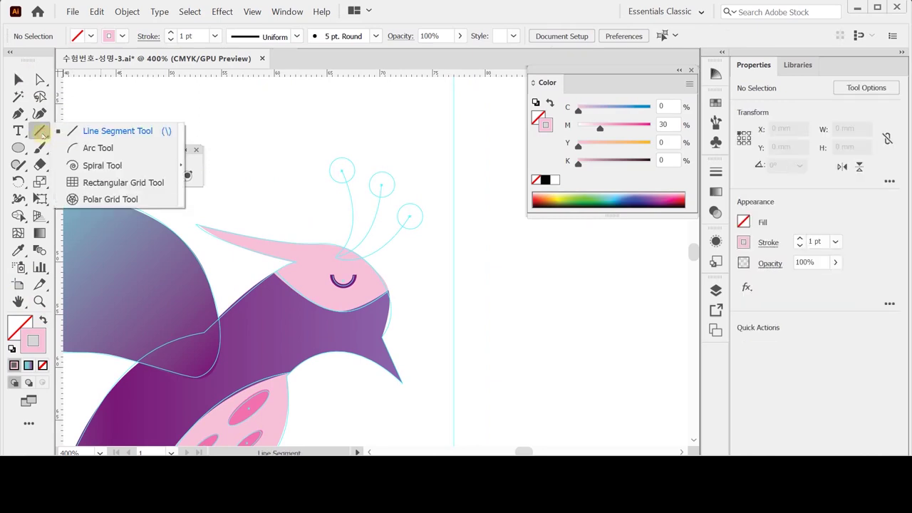
left_click(17, 114)
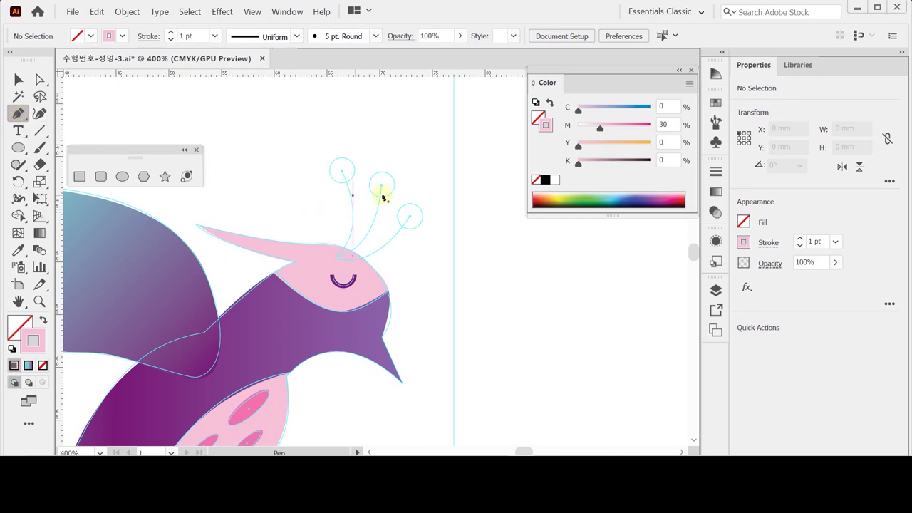
left_click(374, 264)
left_click(341, 171)
left_click_drag(338, 260, 301, 292)
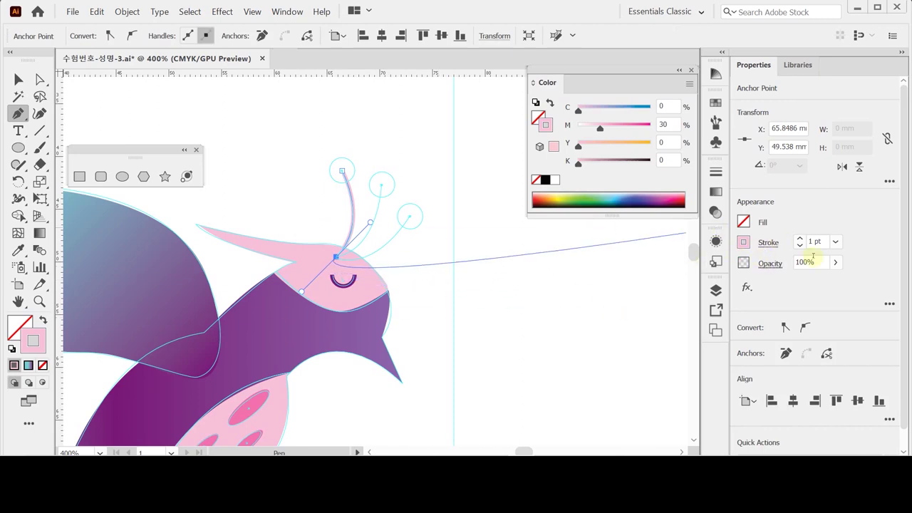
left_click(800, 238)
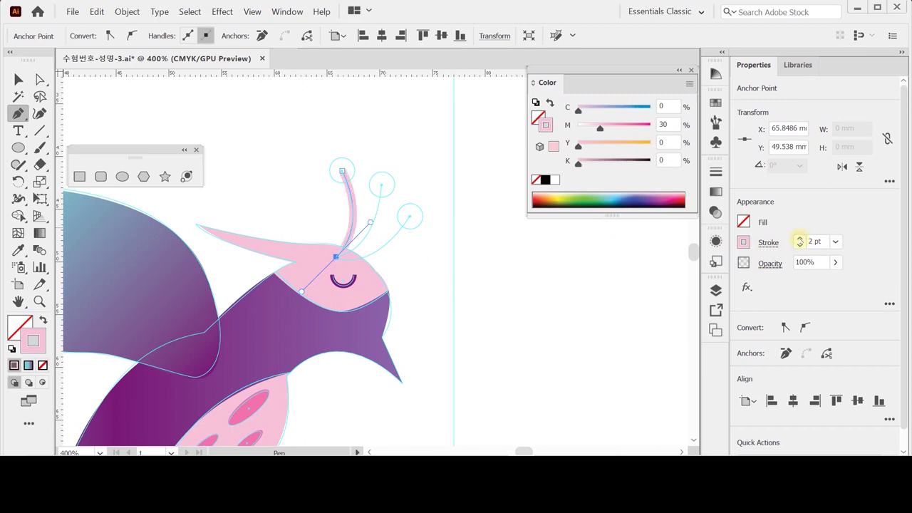
left_click(126, 114, "ctrl")
Draw a circle about 2.4 mm across over the leftmost crest outline and fill it with the eye's purple, without a stroke.
left_click(119, 176)
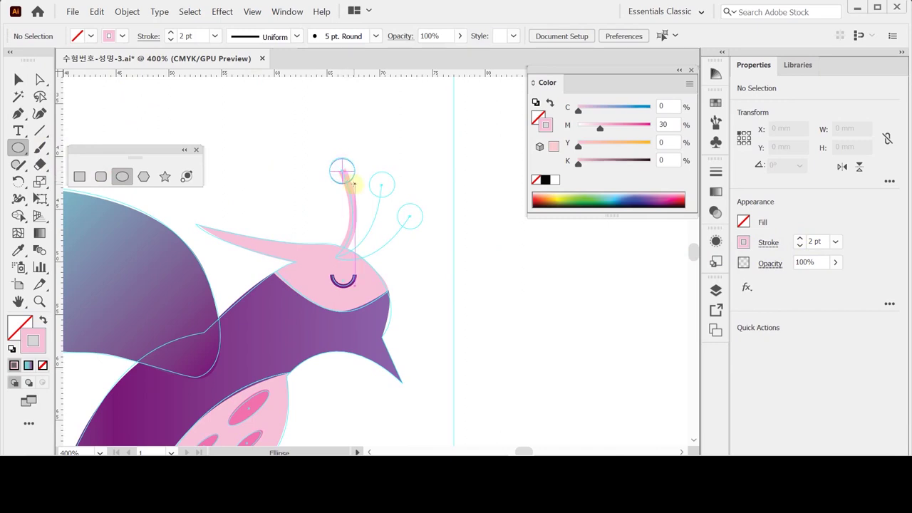
left_click_drag(353, 184, 354, 185)
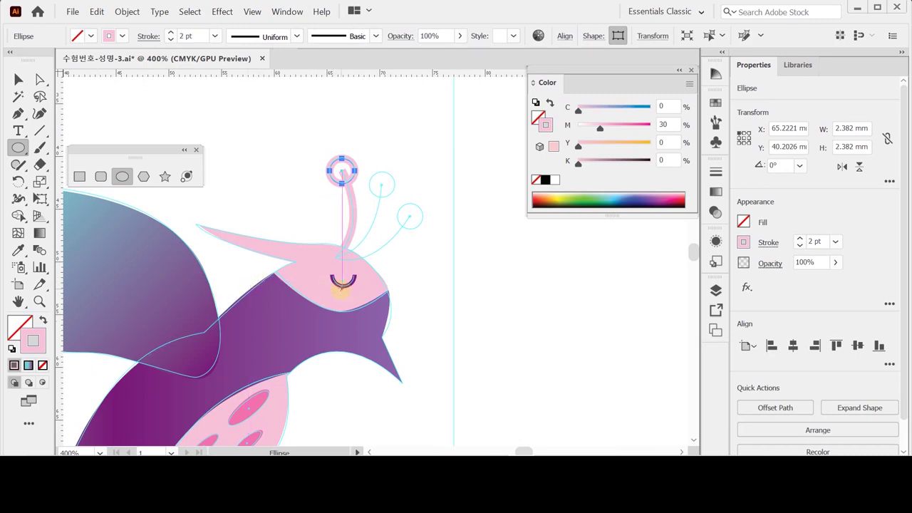
key("i")
left_click(343, 282)
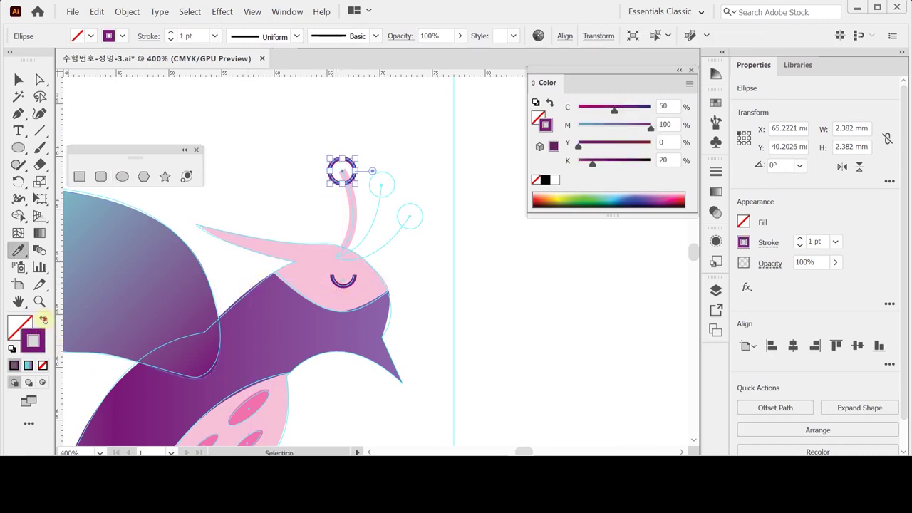
left_click(43, 320)
key("ctrl+shift+a")
Group the purple crest circle with its pink stem.
left_click(18, 79)
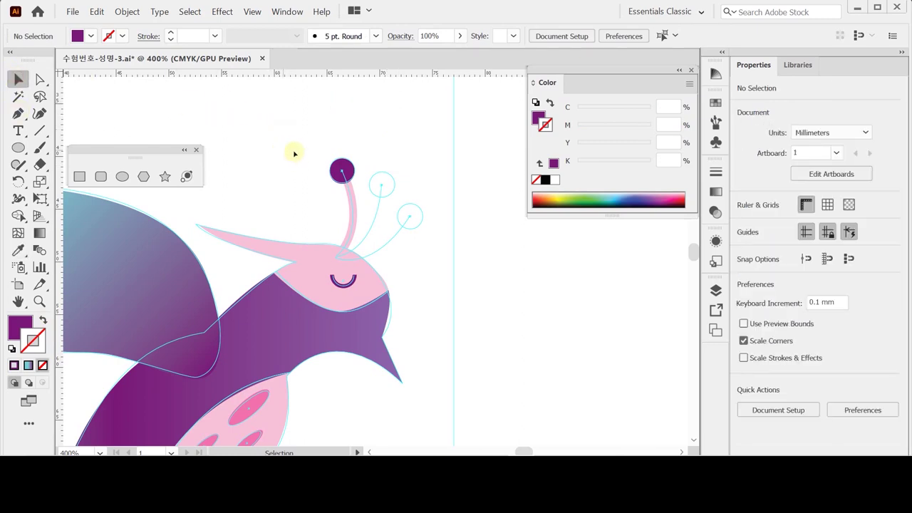
left_click_drag(297, 135, 361, 191)
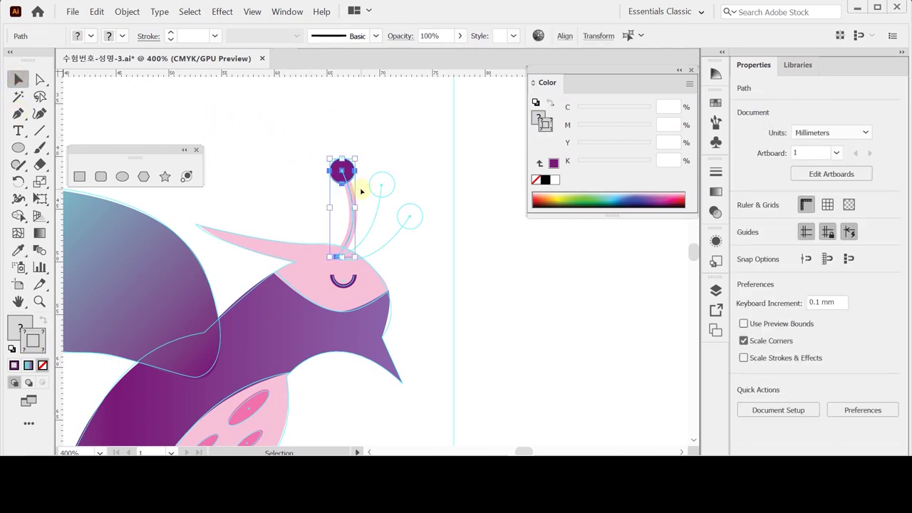
key("a")
key("v")
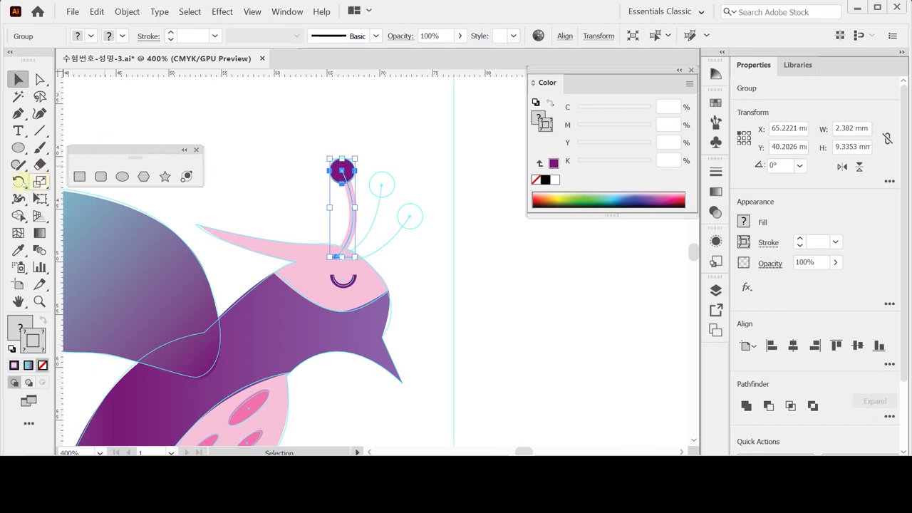
Rotate a copy of the crest group about 28° clockwise around the stem's base onto the middle outline, and repeat it for the third.
left_click(18, 181)
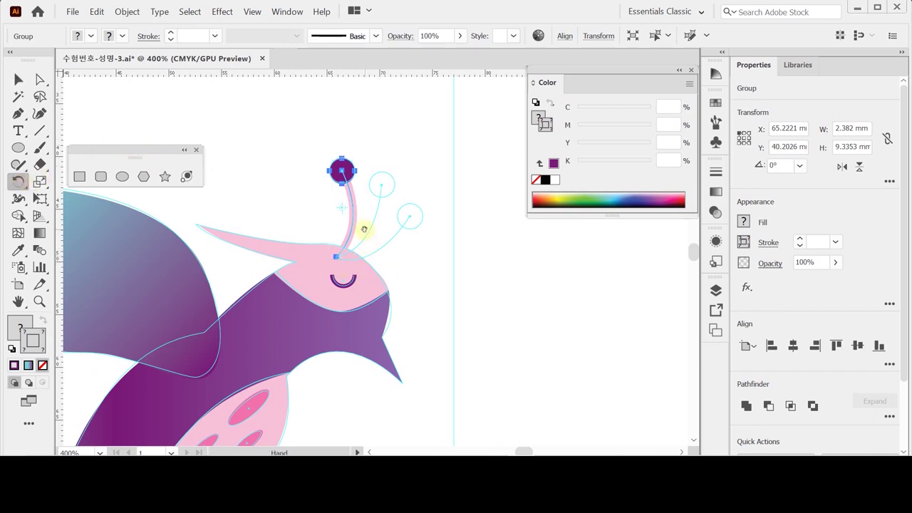
scroll(360, 217, "down", 1)
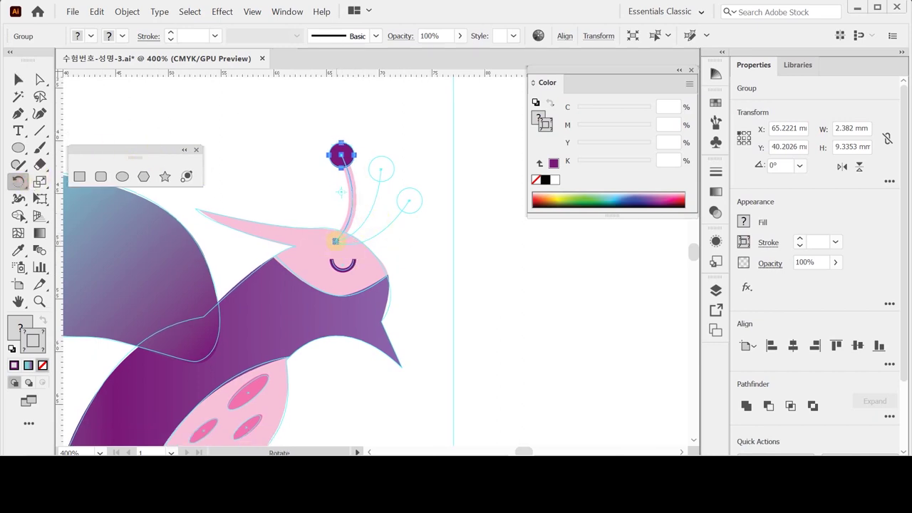
left_click(336, 242)
left_click_drag(371, 119, 429, 147)
key("alt")
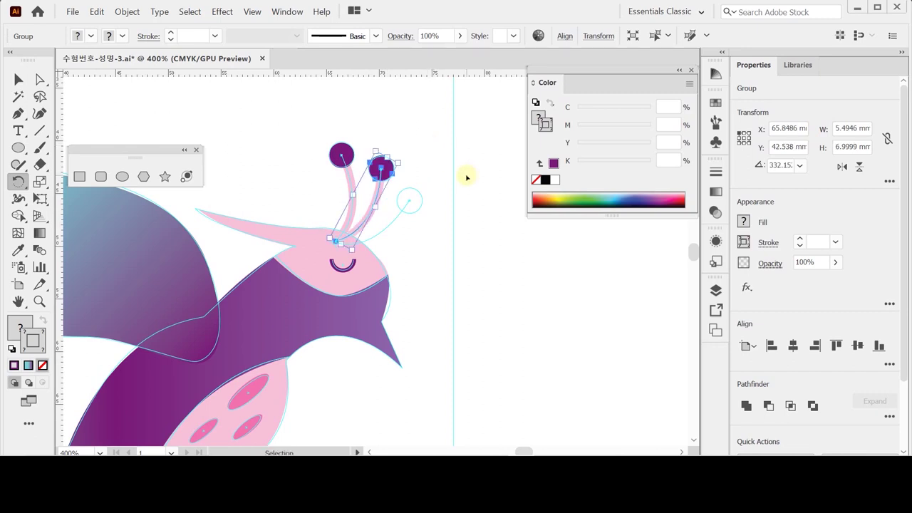
key("ctrl+d")
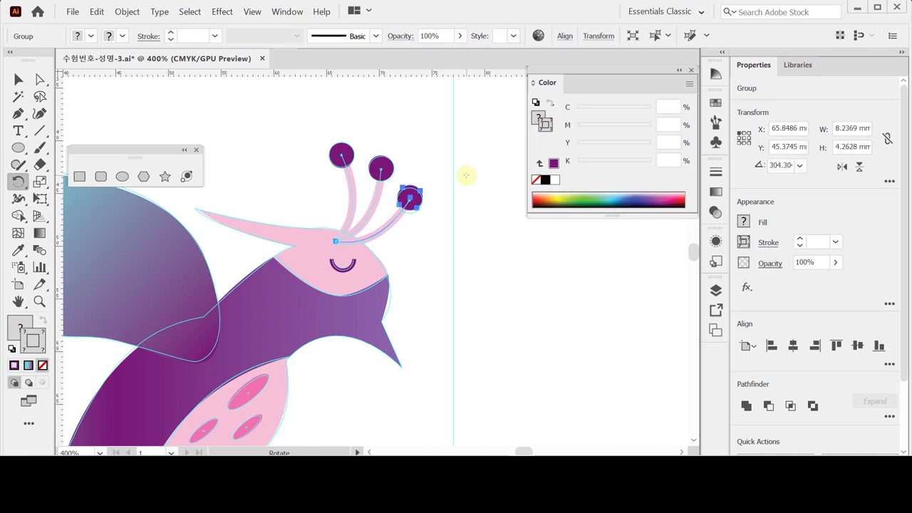
Convert the entire bird artwork into a dynamic symbol named "새 " (with a trailing space) with the export type Graphic.
key("ctrl+a")
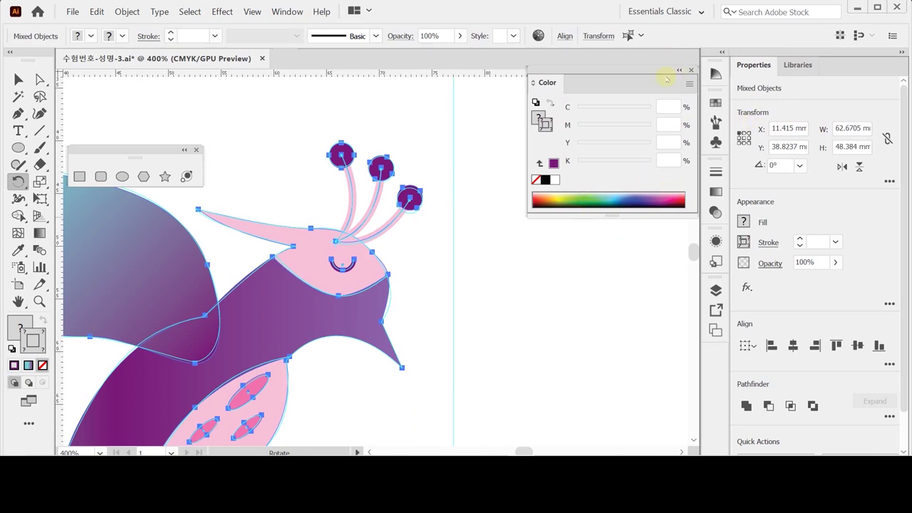
left_click(546, 82)
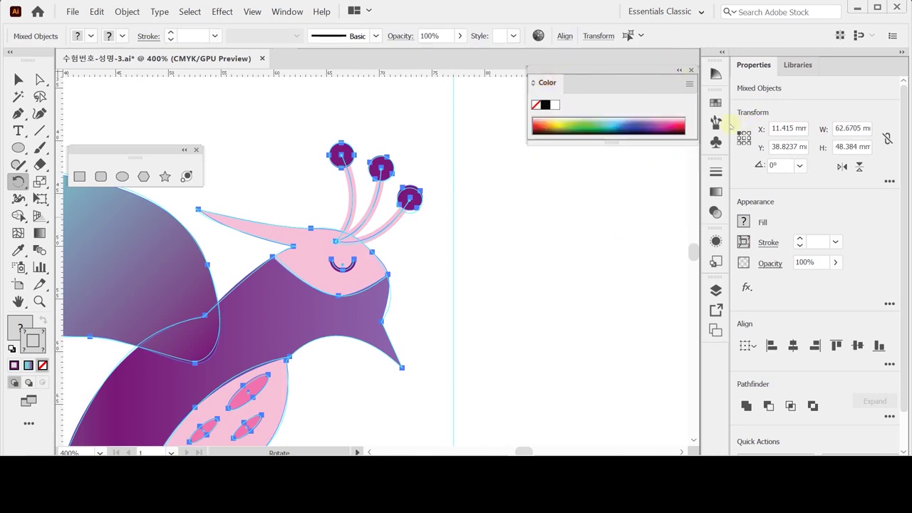
left_click(716, 141)
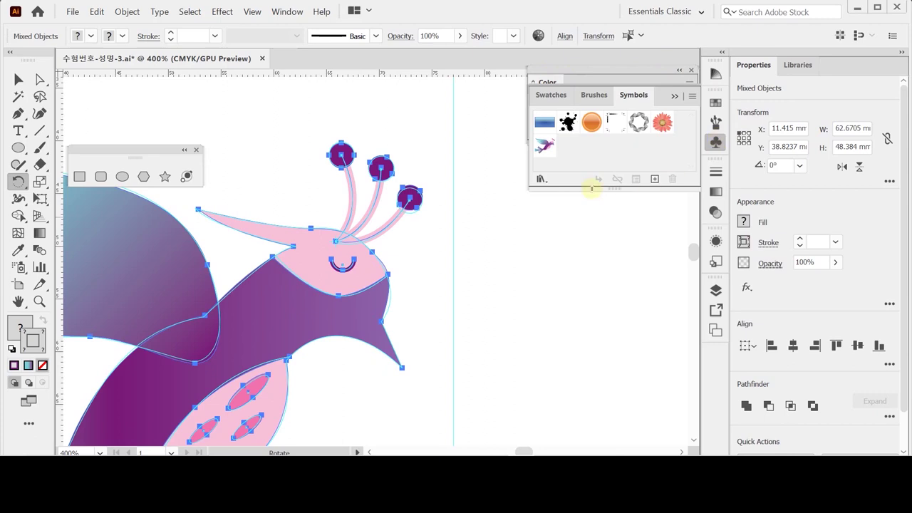
left_click(654, 179)
left_click_drag(274, 65, 350, 111)
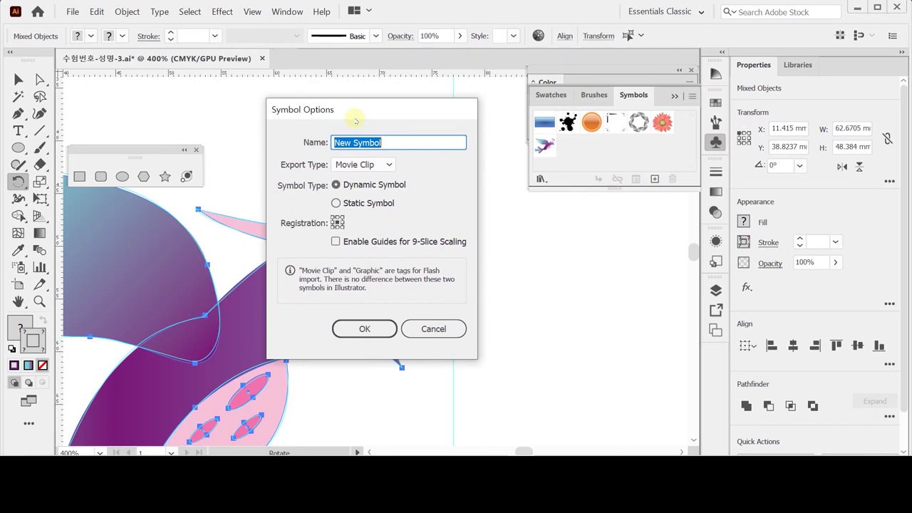
type("새")
key("Tab")
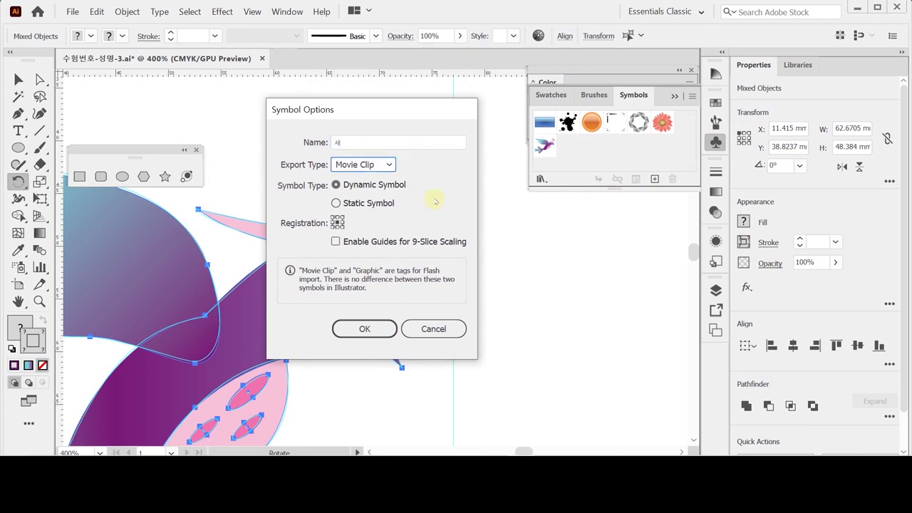
left_click(390, 165)
left_click(371, 194)
left_click(374, 334)
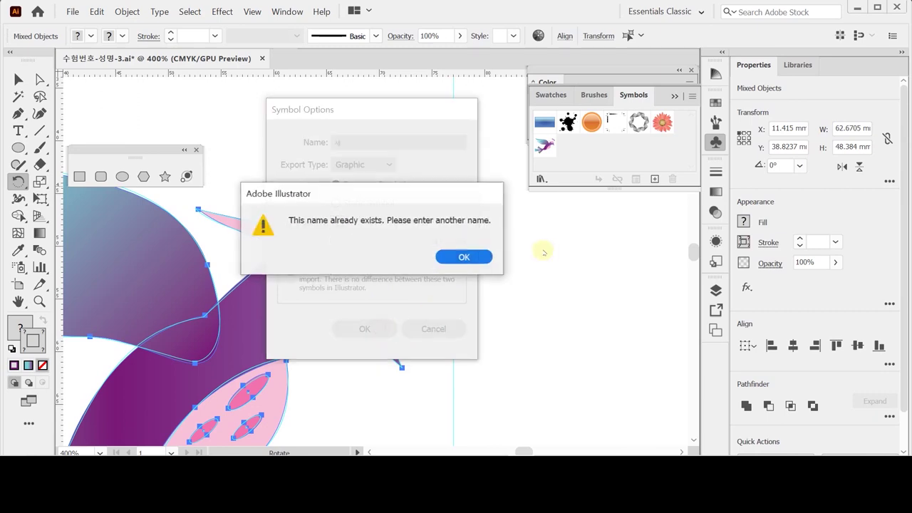
left_click(464, 256)
left_click(360, 142)
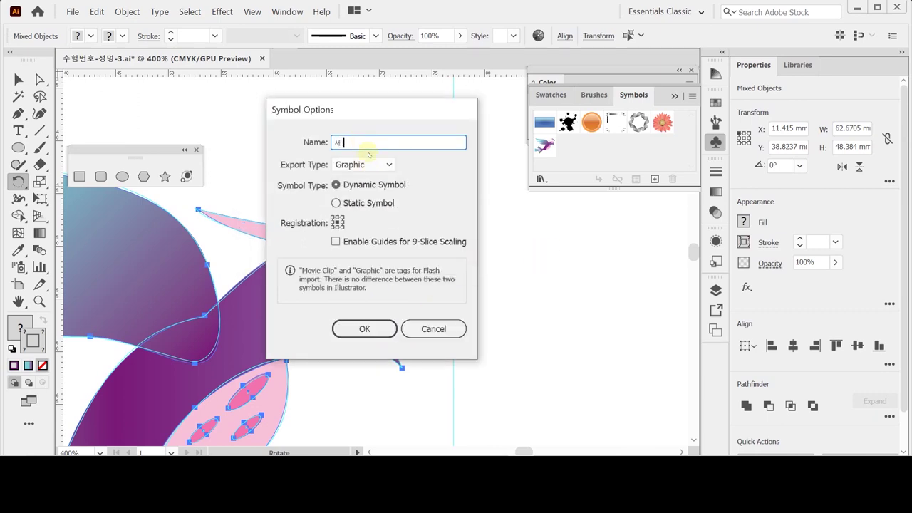
left_click(367, 328)
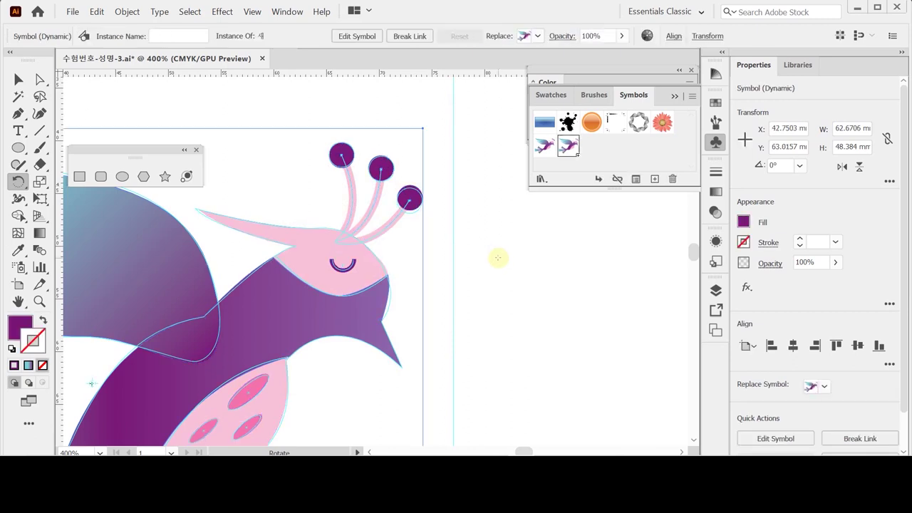
Delete the bird symbol instance from the artboard.
key("Delete")
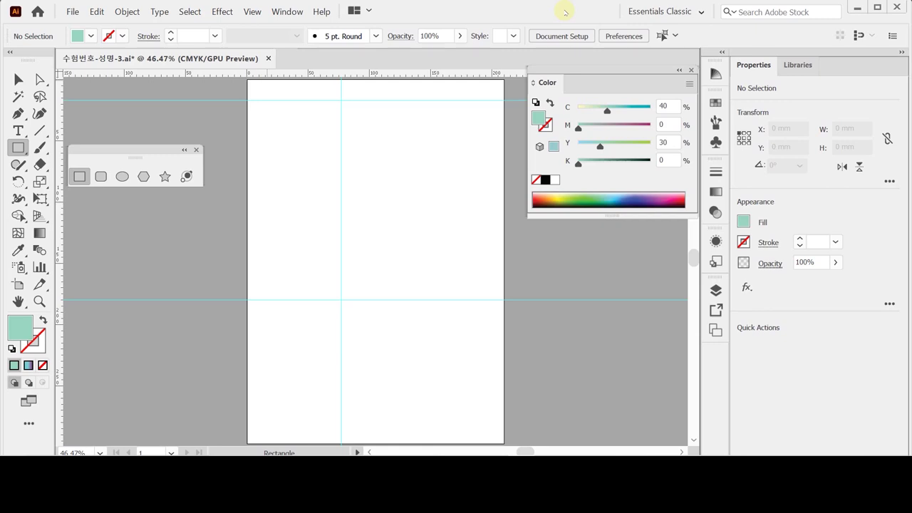
key("ctrl+minus")
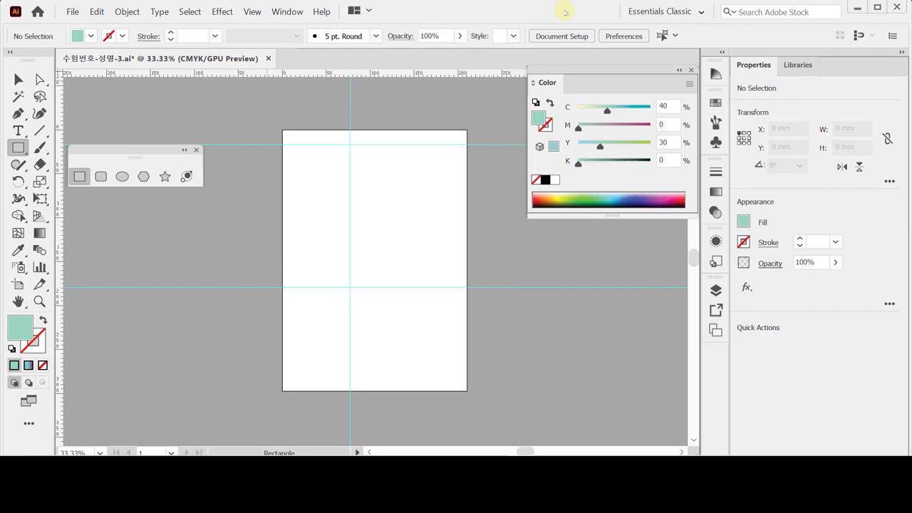
Draw a 210 × 297 mm rectangle with the mint green fill, starting at the artboard's upper corner so it covers the page.
left_click(282, 130)
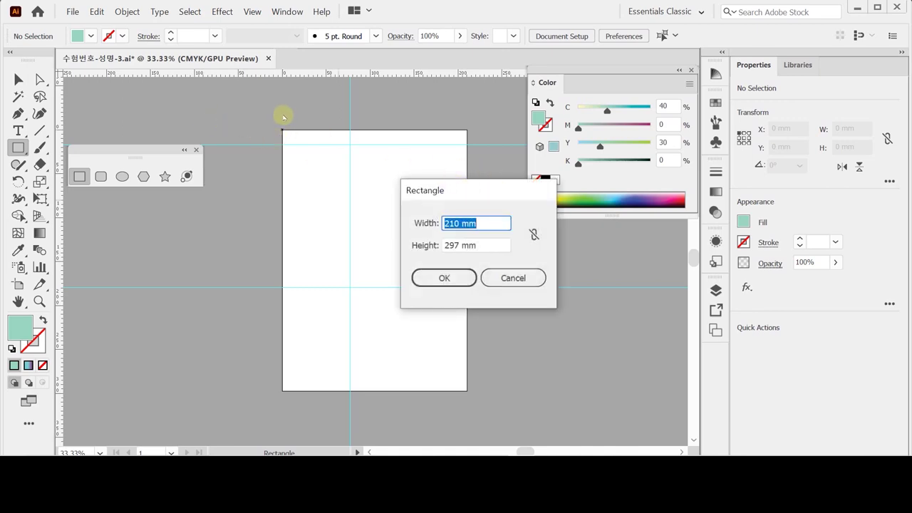
left_click(498, 223)
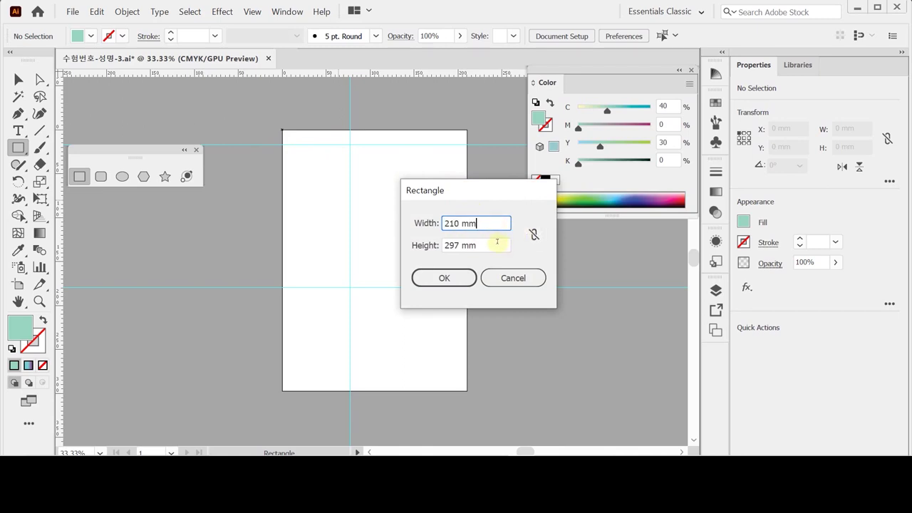
left_click(450, 278)
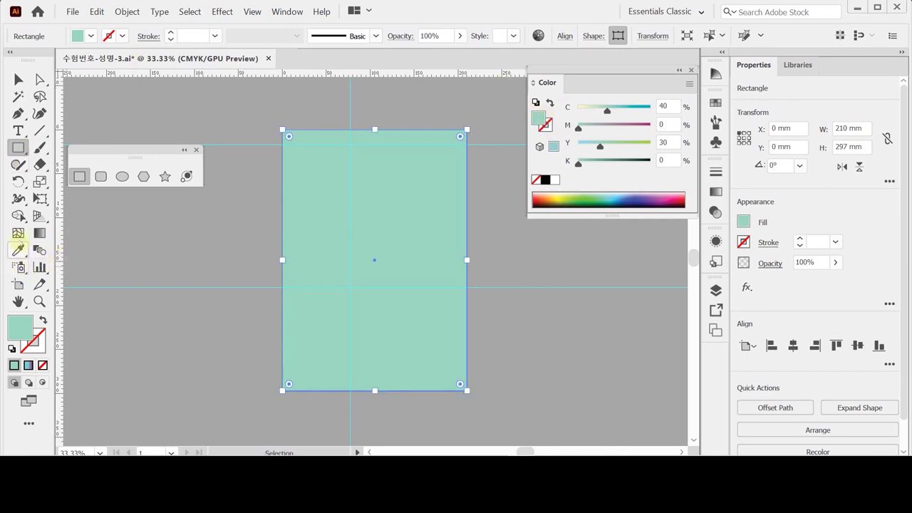
Add two mesh points to the green rectangle, at about X 152, Y 38 mm and X 51, Y 88 mm, and colour both white.
left_click(18, 233)
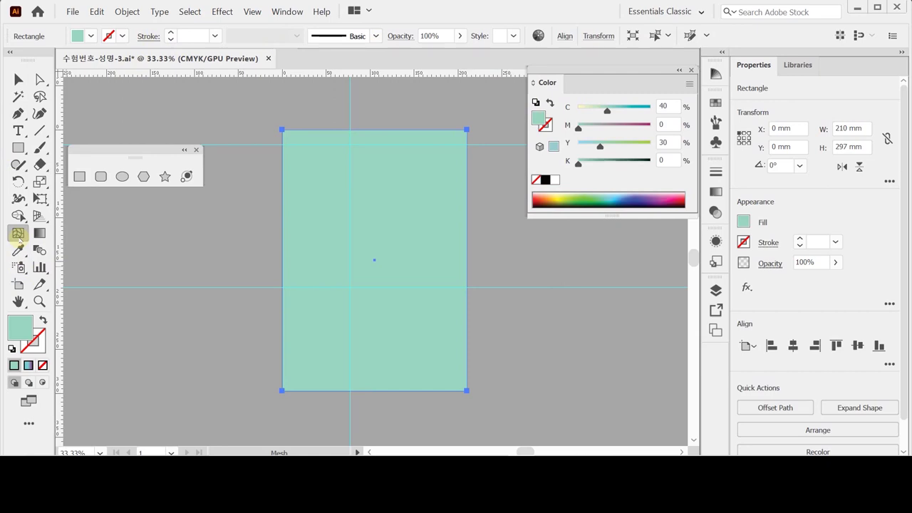
left_click(416, 164)
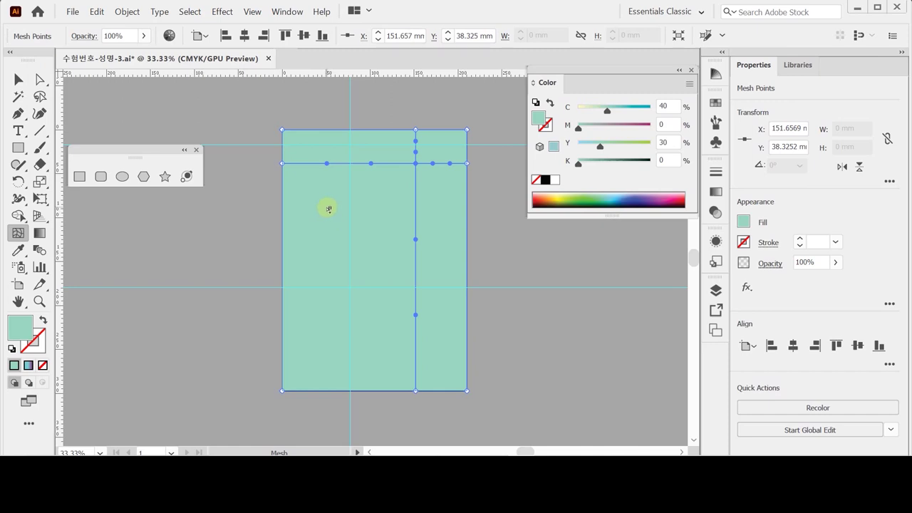
left_click(327, 208)
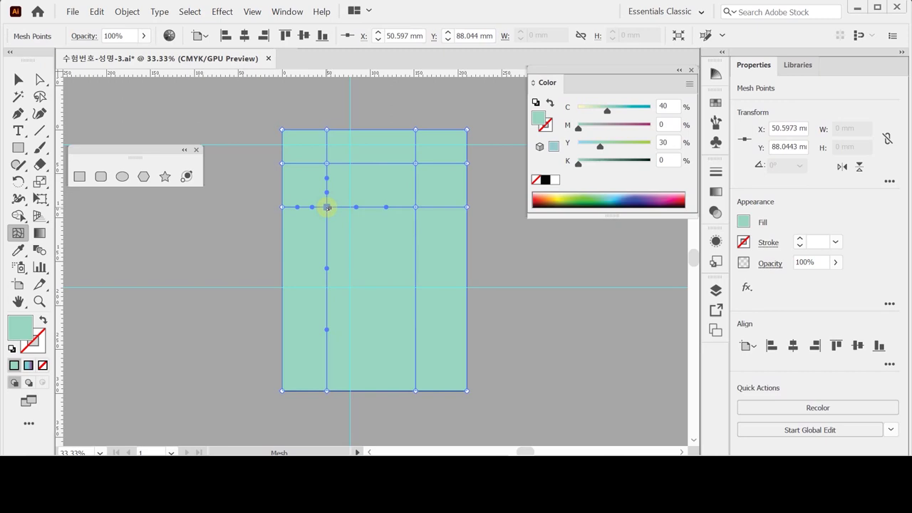
left_click(555, 181)
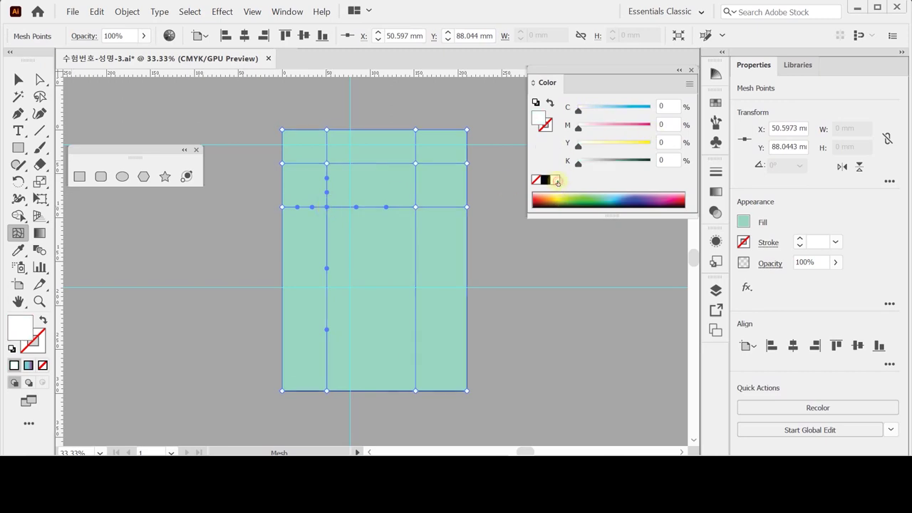
left_click(416, 163)
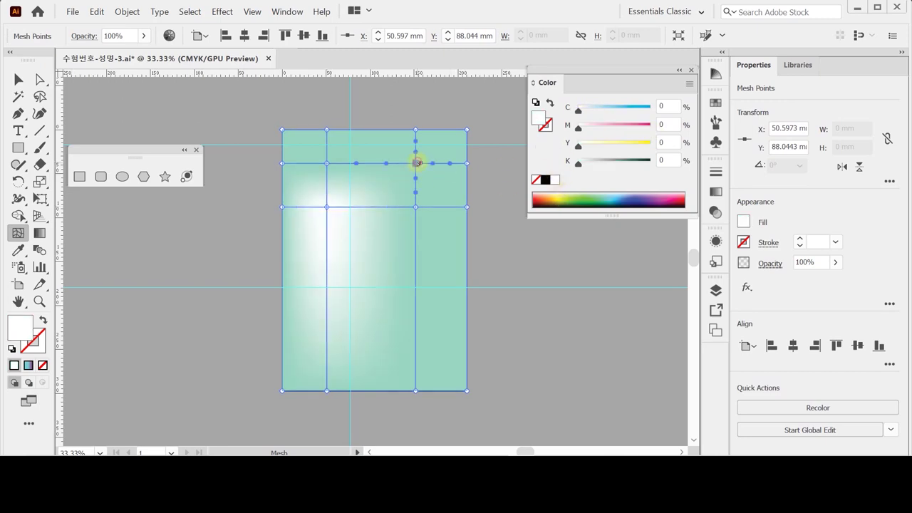
left_click(555, 178)
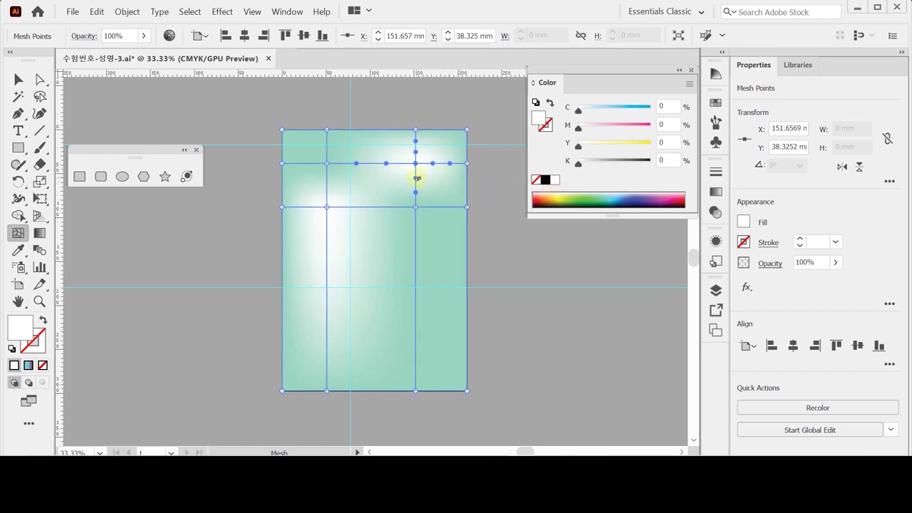
Bend the mesh lines at the two white mesh points by pulling out one direction handle on each.
left_click_drag(417, 177, 460, 197)
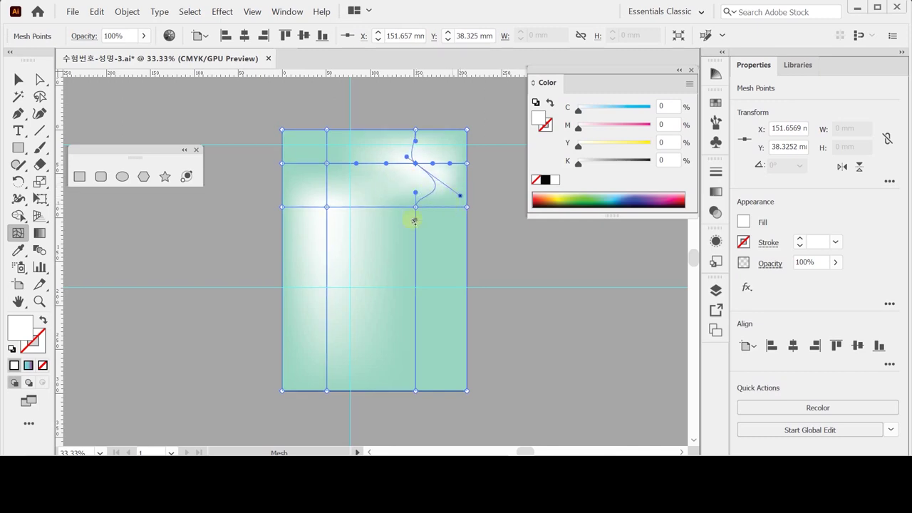
left_click(327, 207)
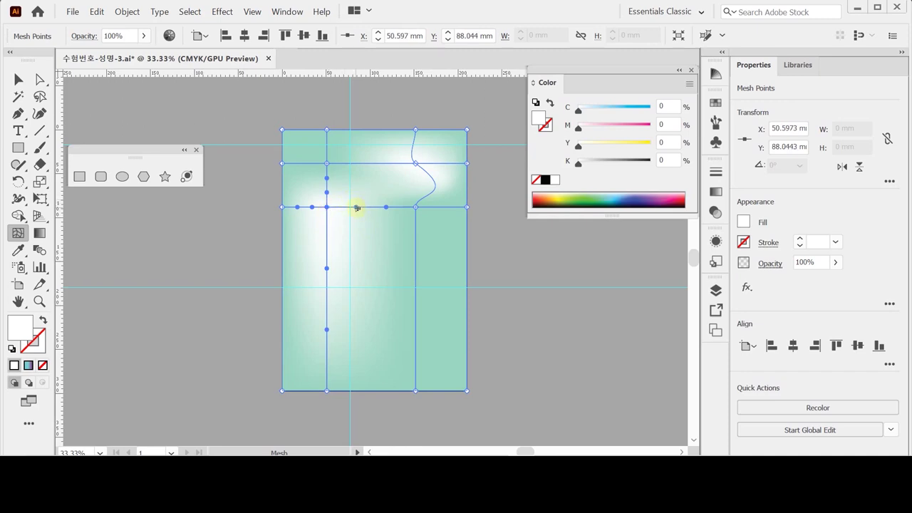
left_click_drag(356, 208, 382, 164)
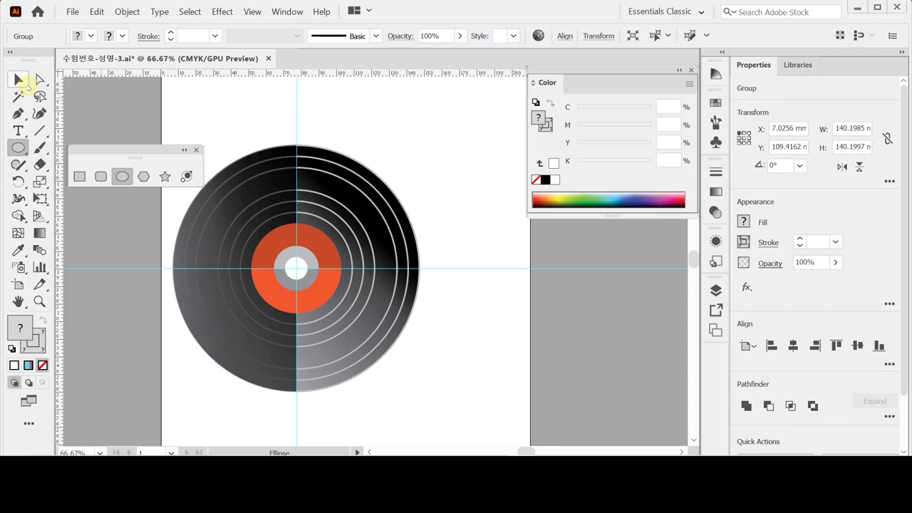
Convert the record artwork to guides and draw a 140 mm circle with default fill and stroke, centred on the crossing guides.
key("ctrl+y")
key("ctrl+shift+a")
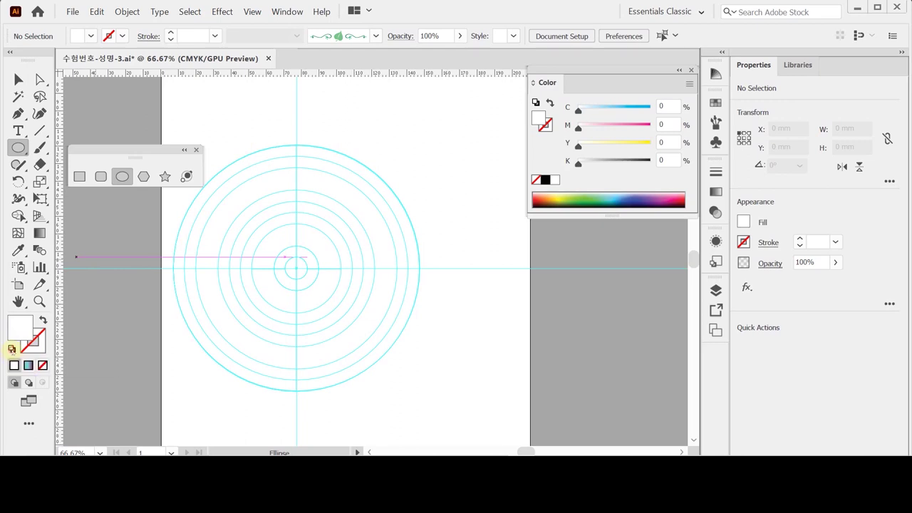
left_click(12, 348)
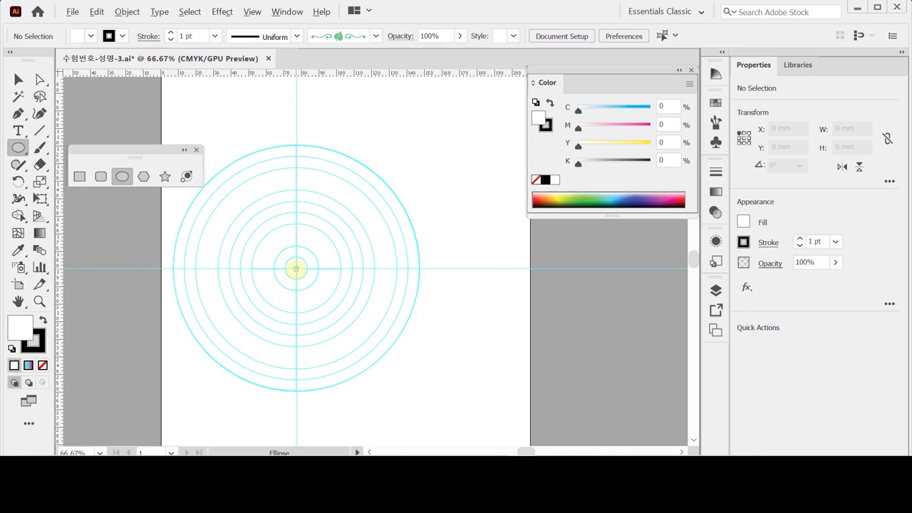
left_click(296, 269)
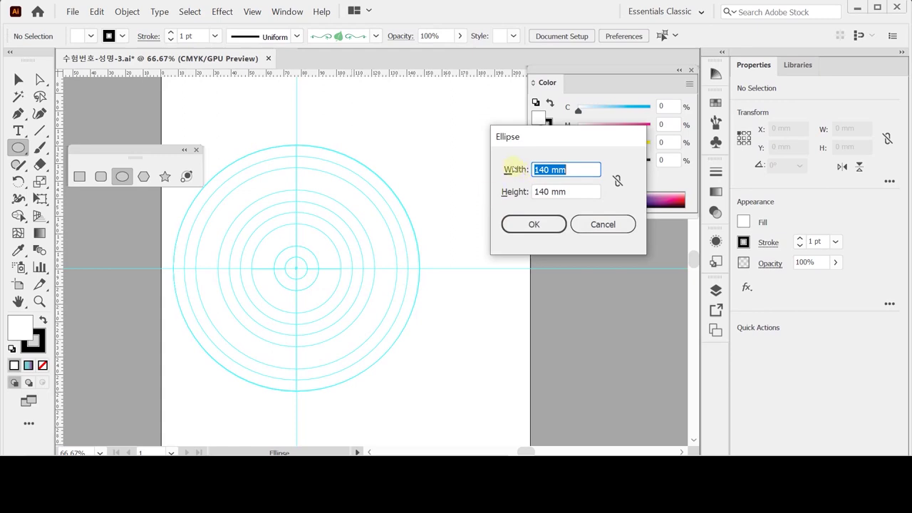
left_click(530, 223)
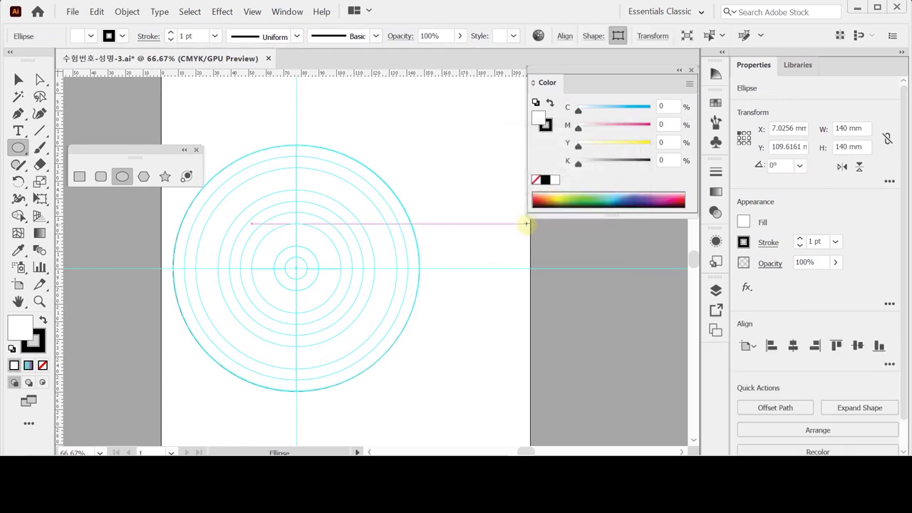
Apply a linear gradient to the circle's fill and move its teal stop to about 5%, recolouring it light grey.
left_click(716, 192)
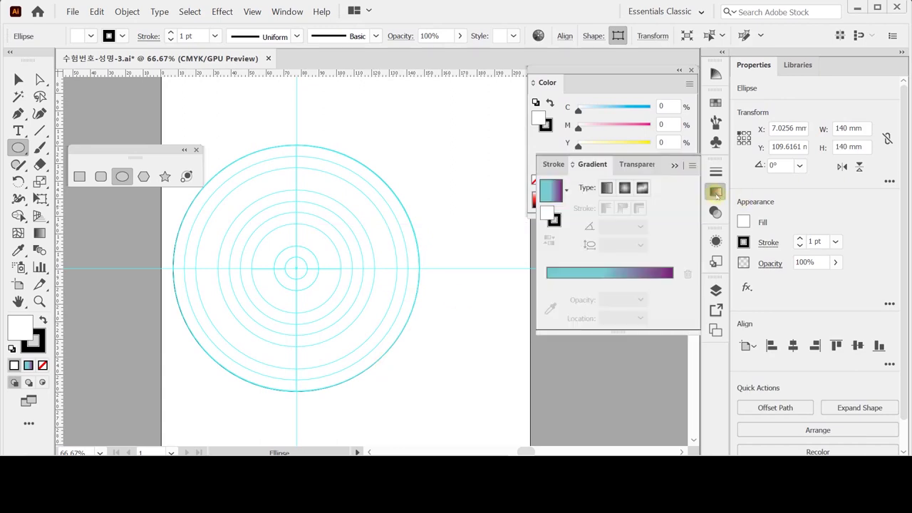
left_click(609, 189)
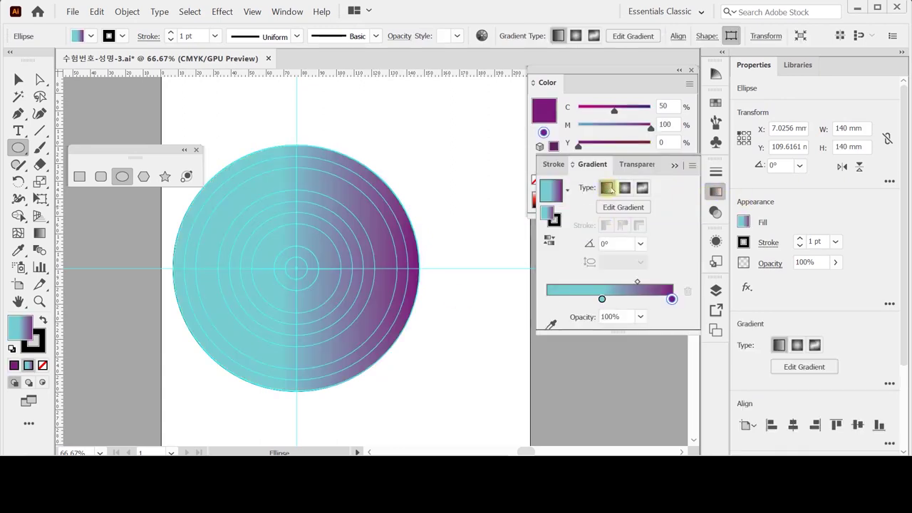
key("ctrl")
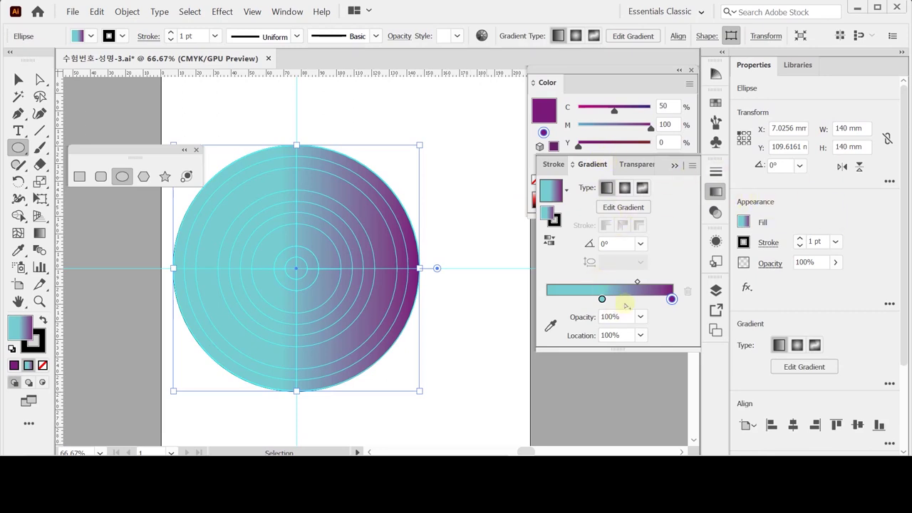
left_click(602, 298)
left_click_drag(602, 299, 554, 299)
double_click(554, 298)
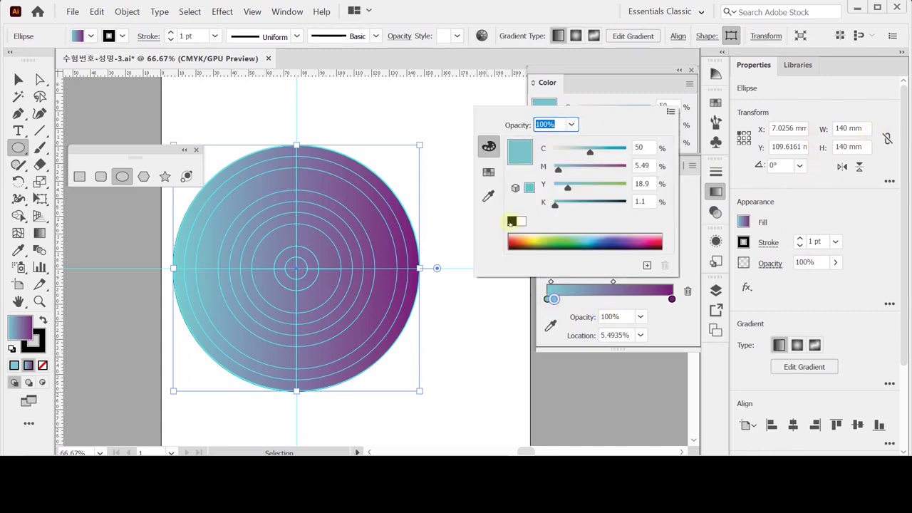
left_click(520, 222)
left_click(645, 203)
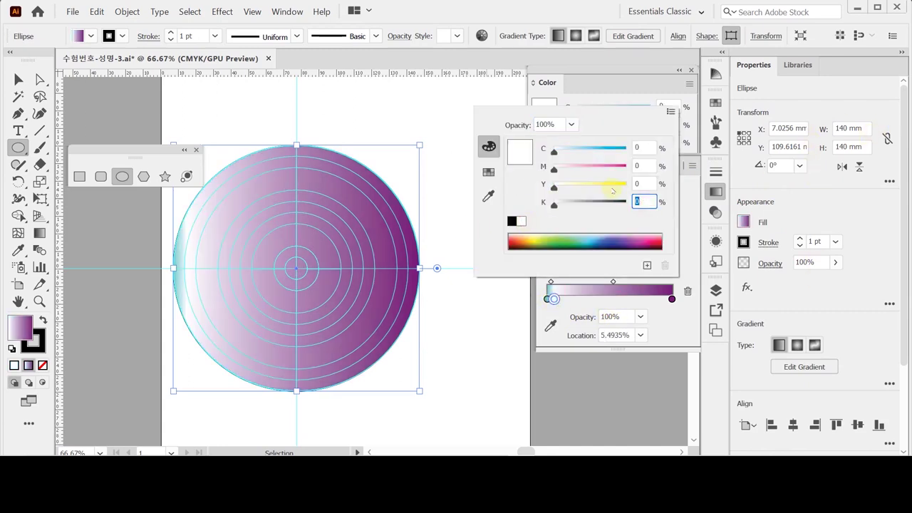
type("10")
key("Return")
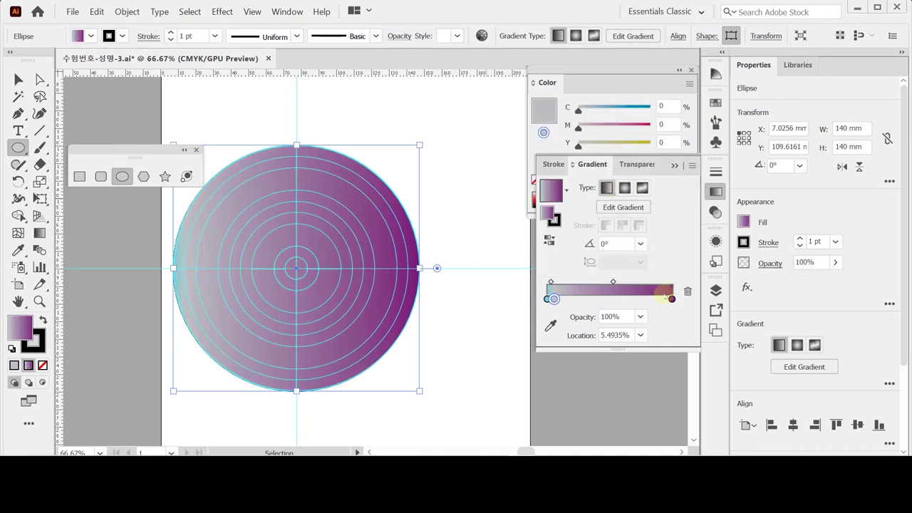
Set the gradient's end stop to black and remove the leftover teal stop at the start.
double_click(672, 298)
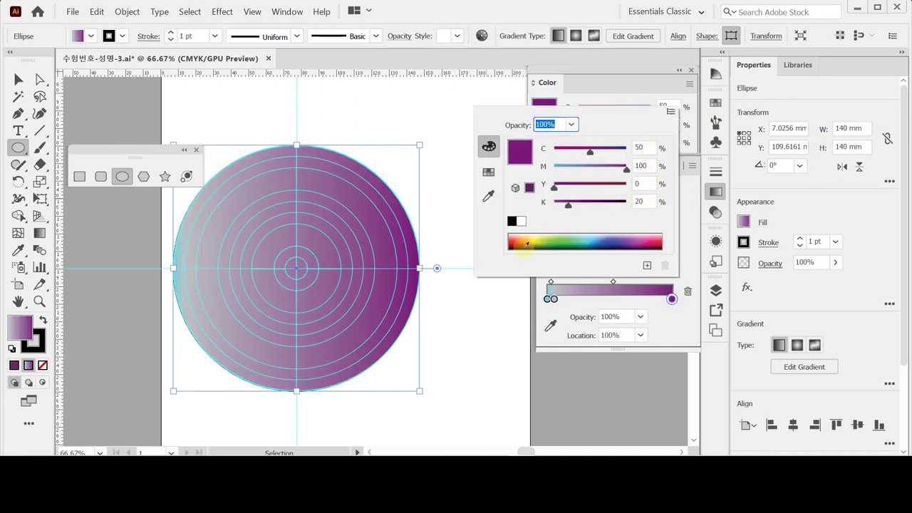
left_click(511, 221)
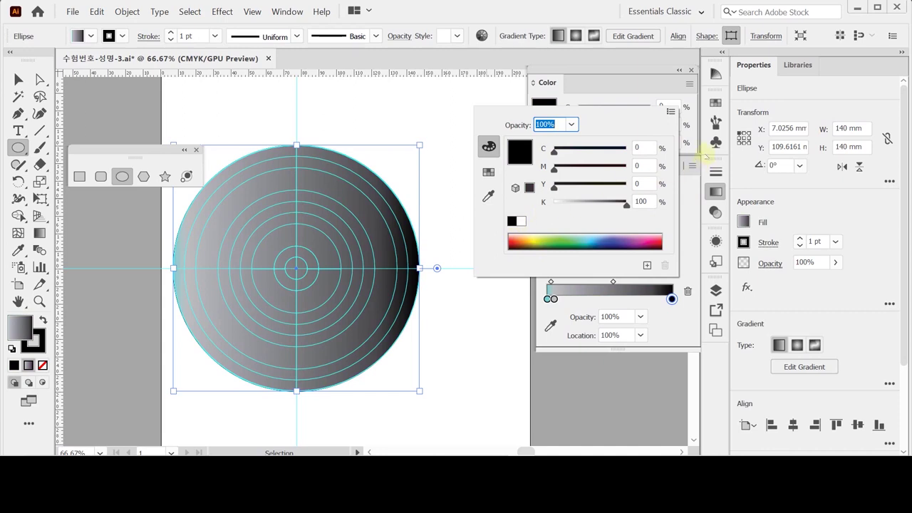
left_click(550, 298)
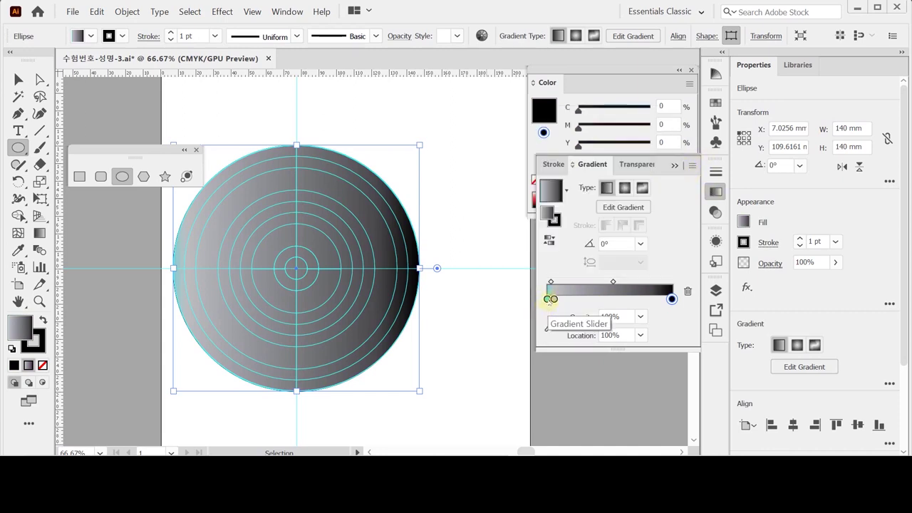
left_click(553, 298)
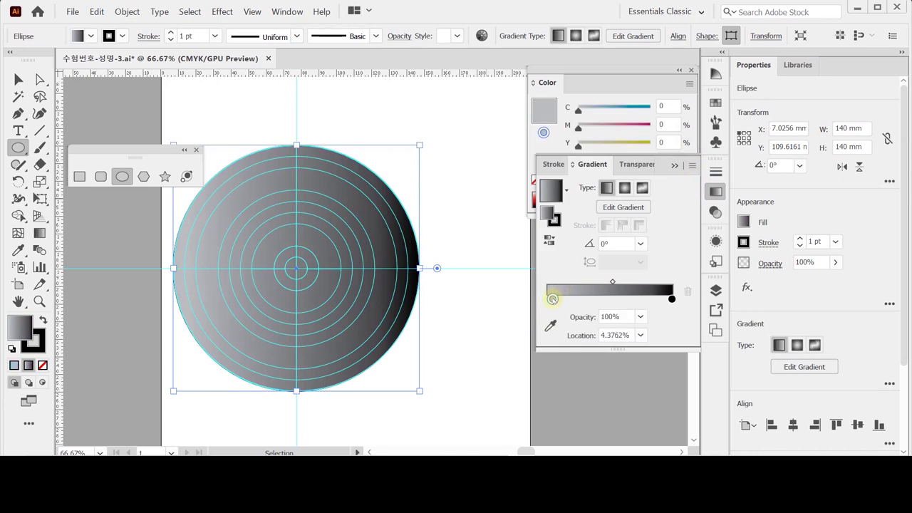
Set the gradient angle to 45° and place the grey stop at 0% and the black stop at about 89%.
left_click(611, 244)
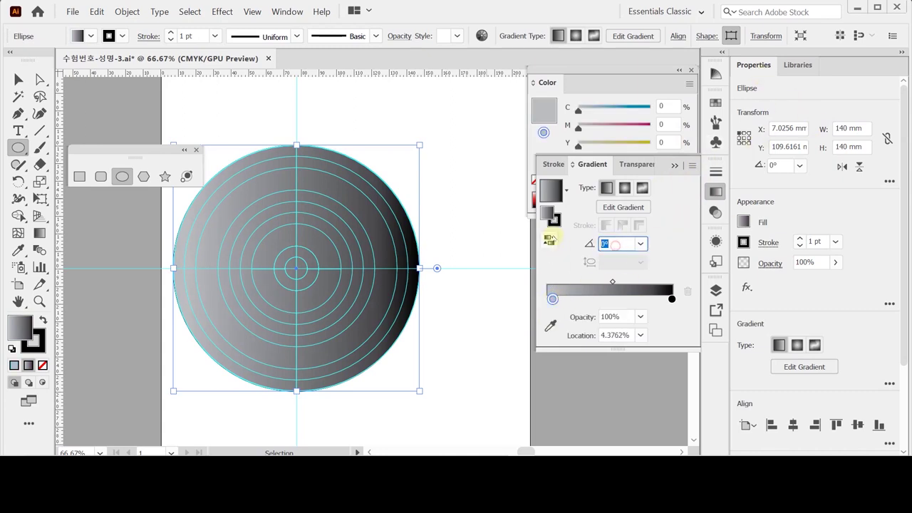
type("45")
key("Return")
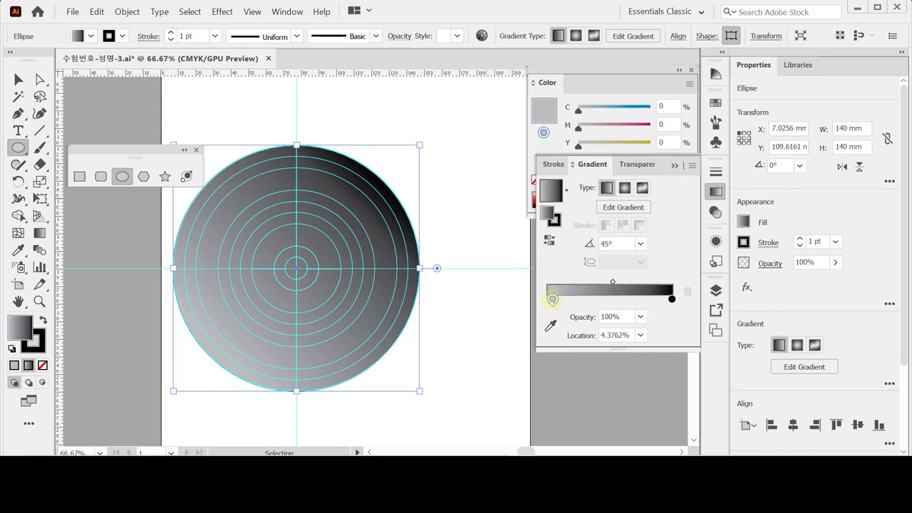
left_click_drag(553, 299, 527, 308)
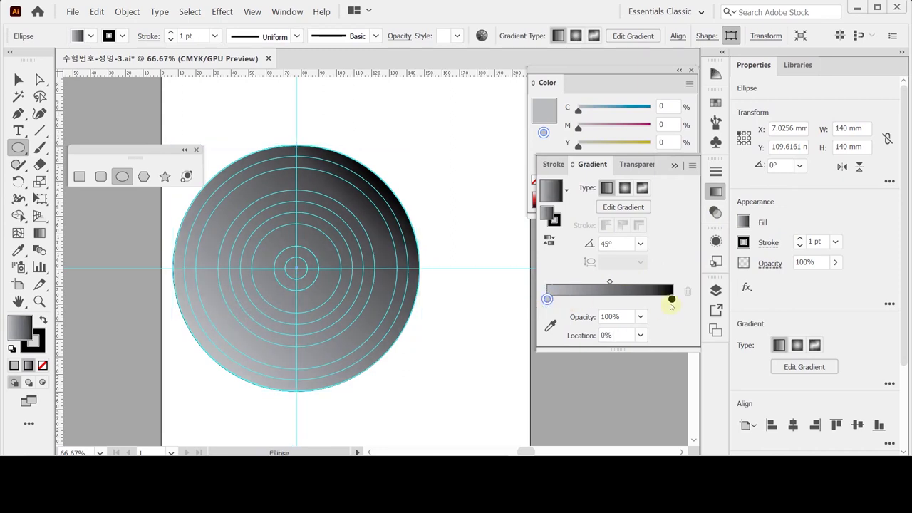
left_click_drag(670, 299, 658, 299)
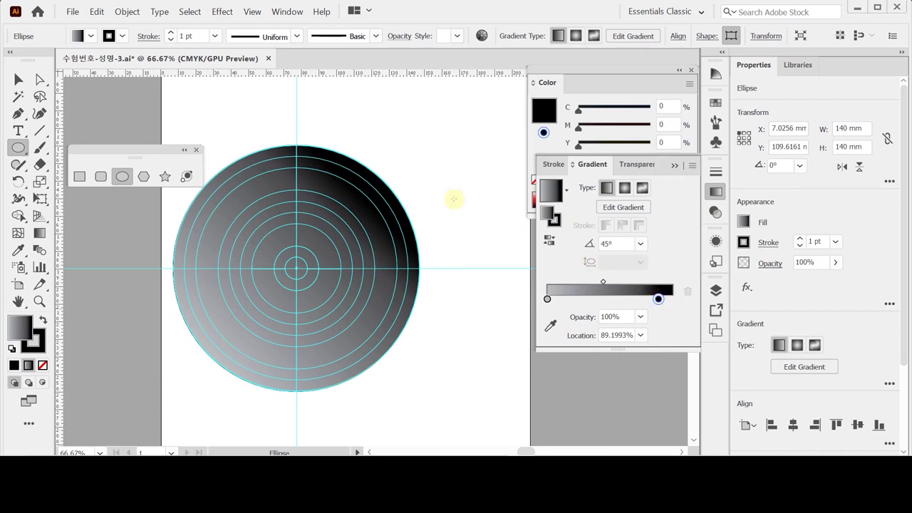
key("ctrl")
left_click(715, 190)
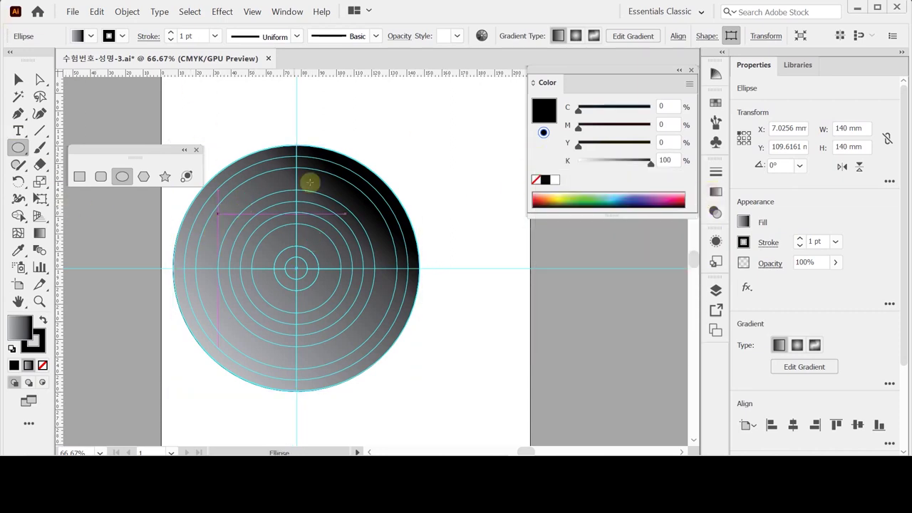
Remove the stroke from the gradient circle and deselect it.
key("x")
key("slash")
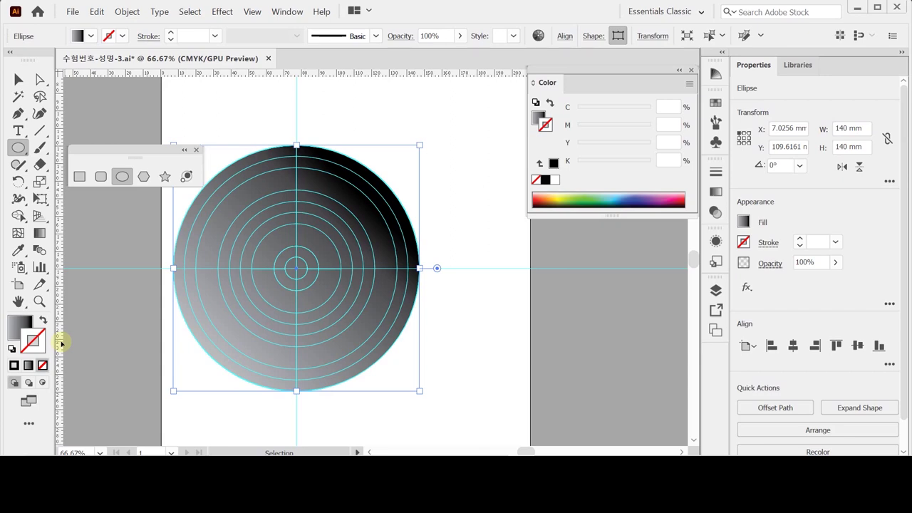
left_click(448, 365, "ctrl")
Start a polar grid at the gradient circle's centre with width and height set to 140 mm.
left_click(39, 131)
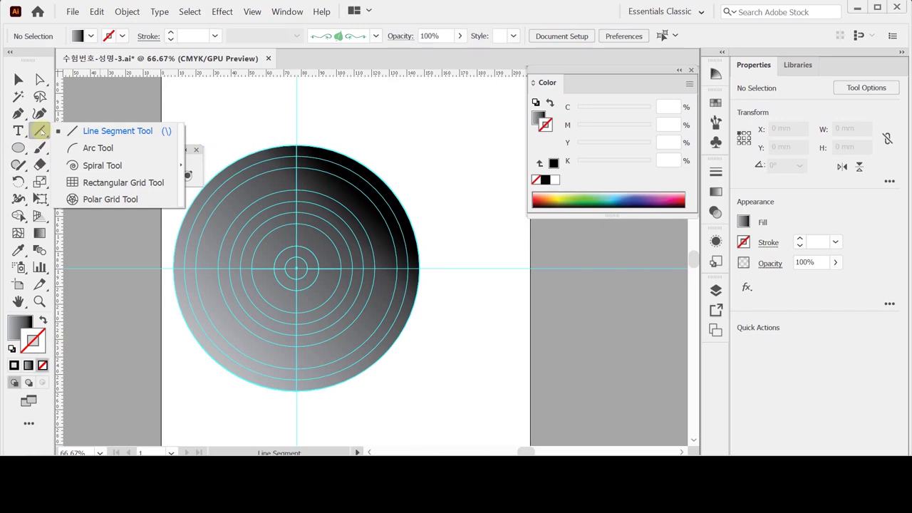
left_click(158, 200)
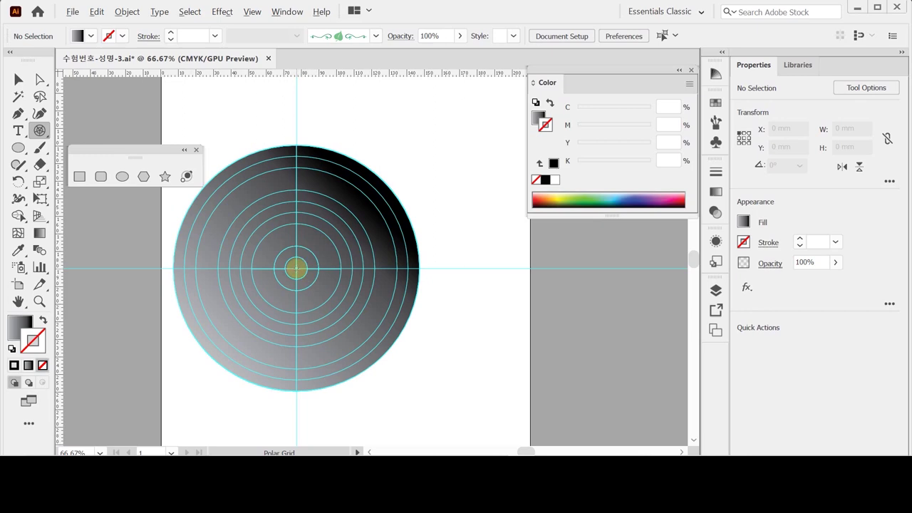
left_click(296, 268)
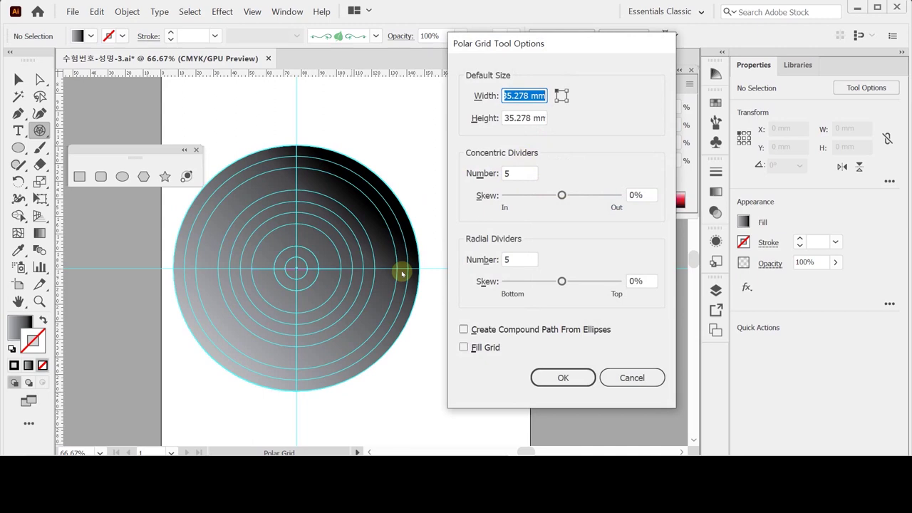
type("140")
key("Tab")
type("140")
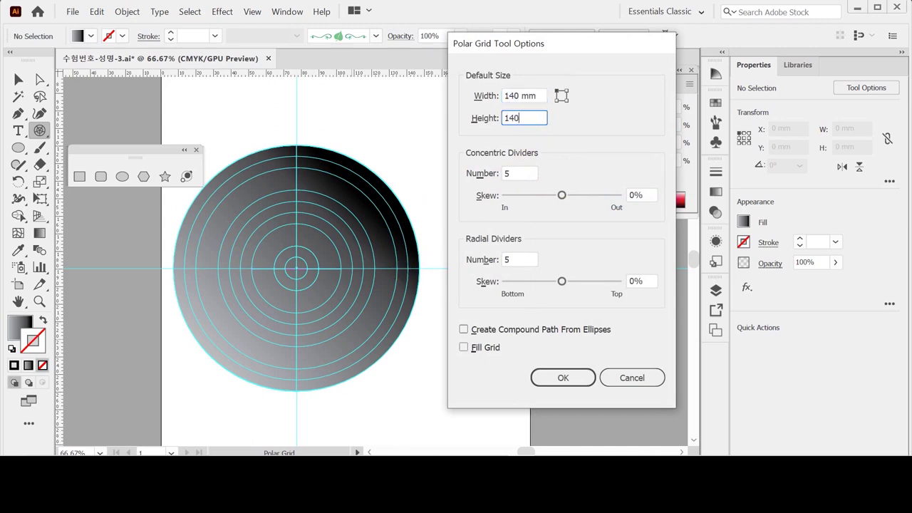
key("Tab")
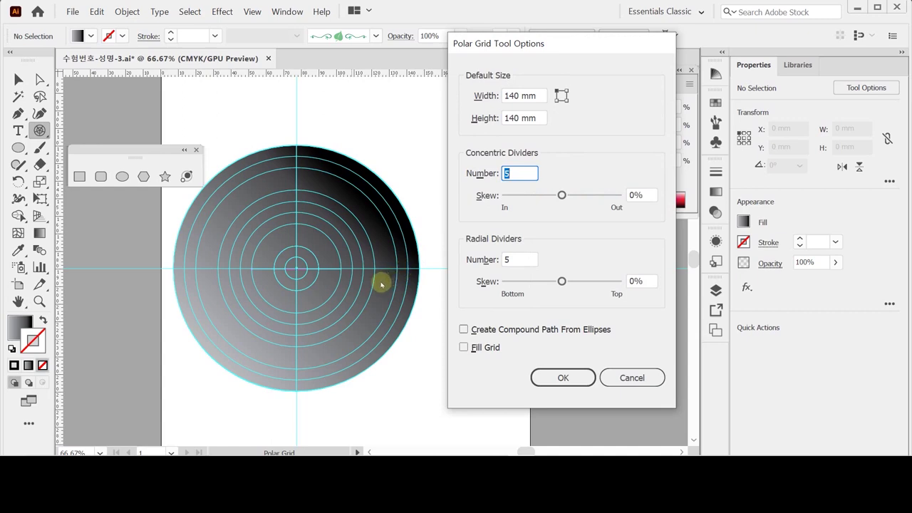
Create the polar grid with 10 concentric dividers and 0 radial dividers.
type("10")
key("Tab")
key("Tab")
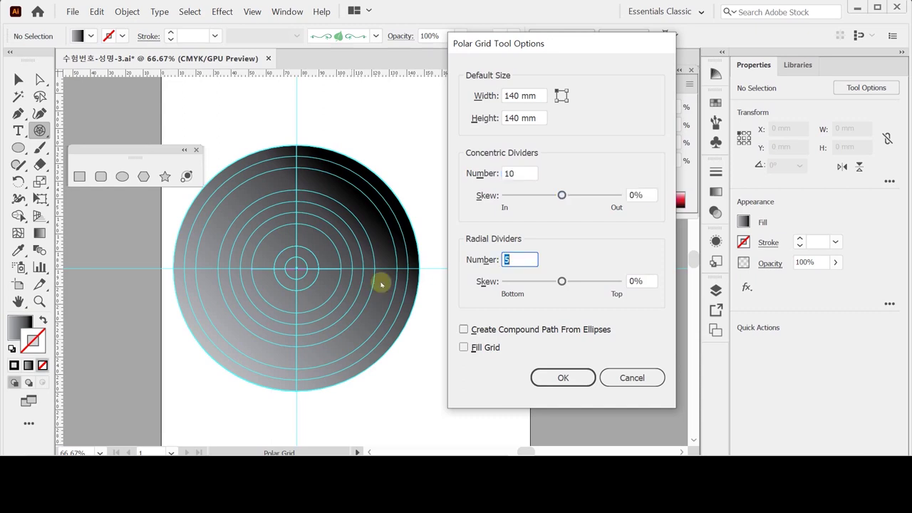
key("Tab")
key("shift+Tab")
type("0")
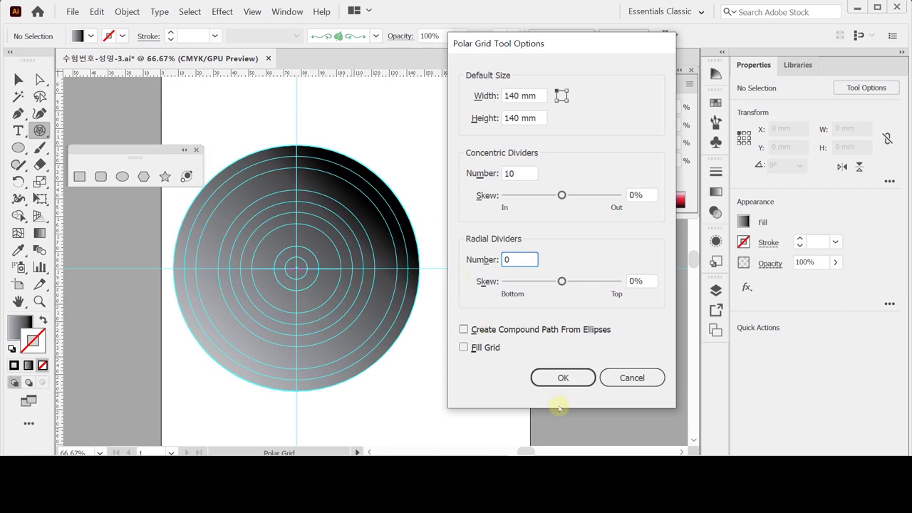
left_click(563, 378)
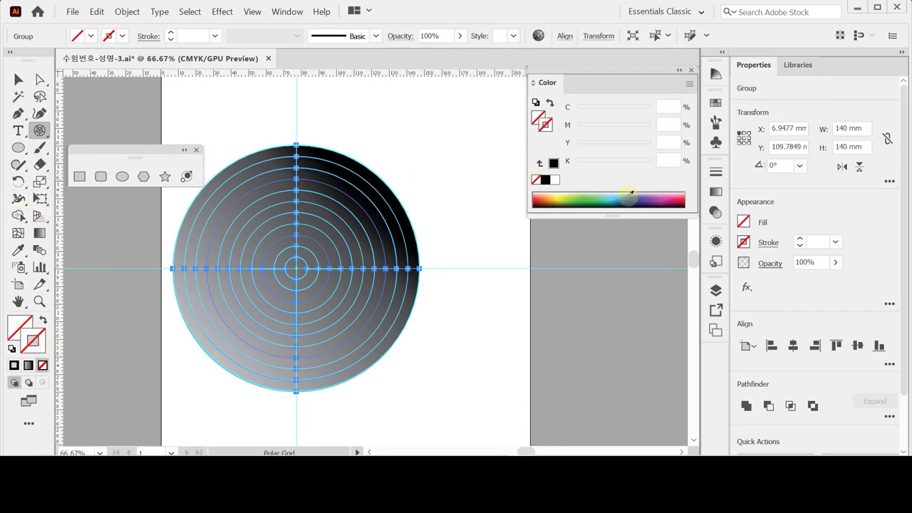
Give the polar grid a bright yellow stroke so its rings stand out, and deselect it.
left_click(544, 197)
left_click(546, 195)
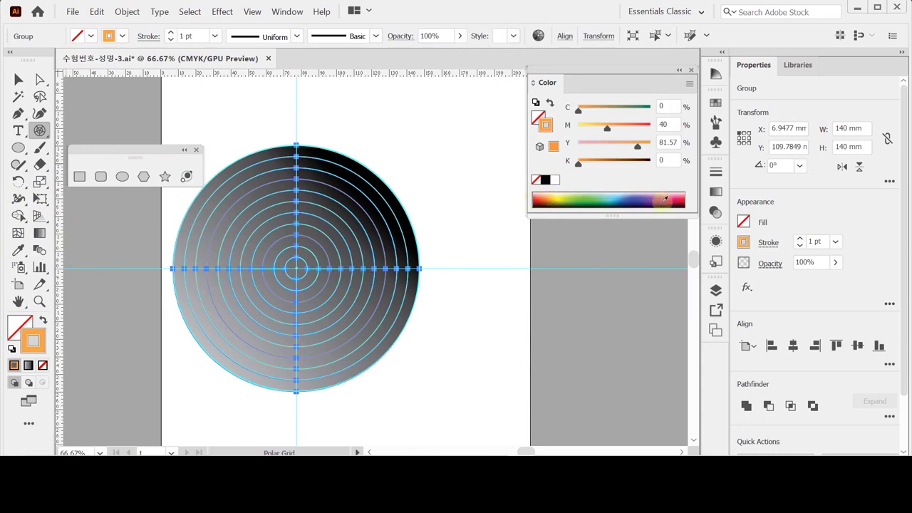
left_click(667, 199)
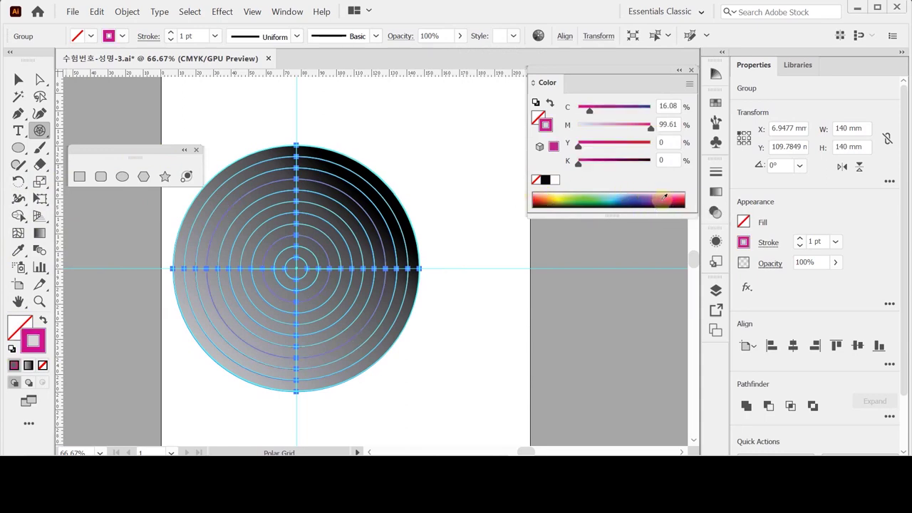
left_click(557, 194)
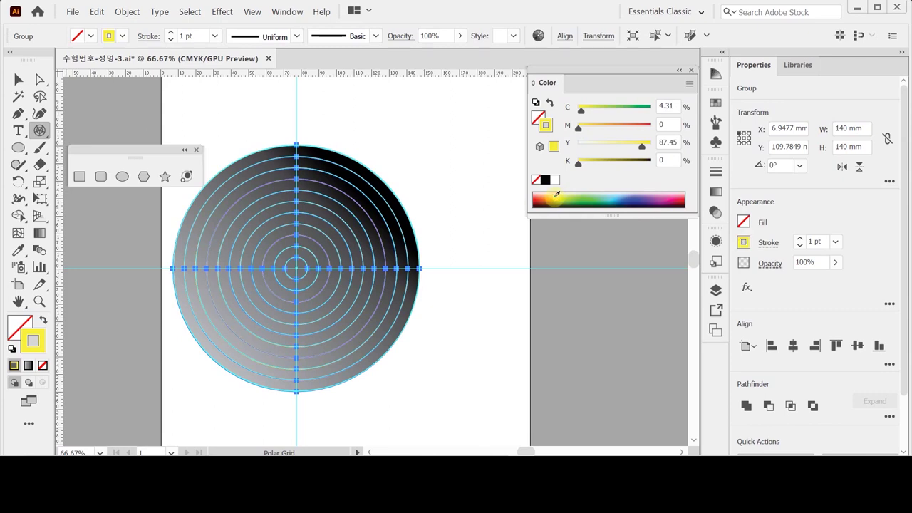
left_click(449, 166, "ctrl")
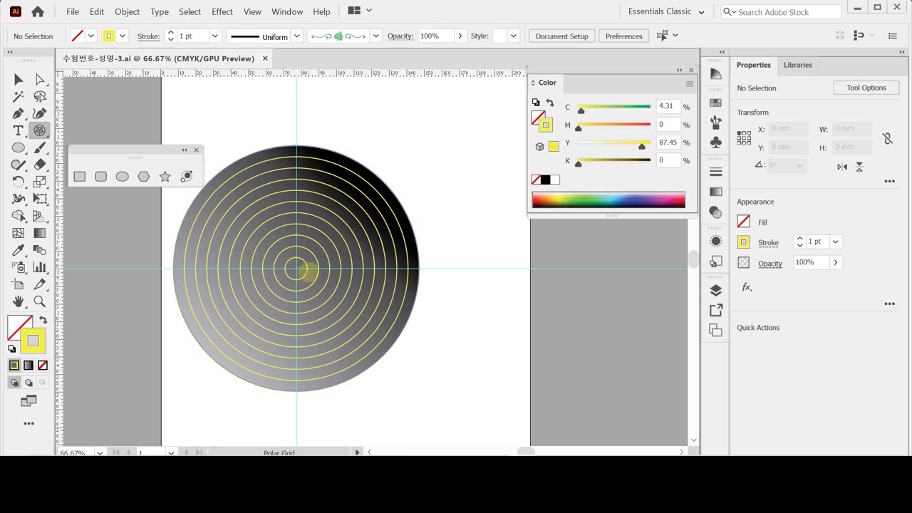
left_click(328, 261, "ctrl")
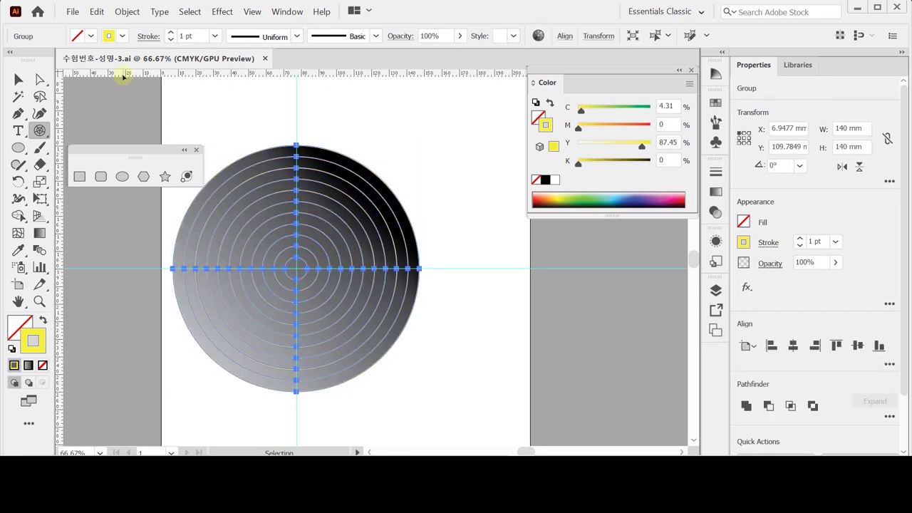
left_click(41, 79)
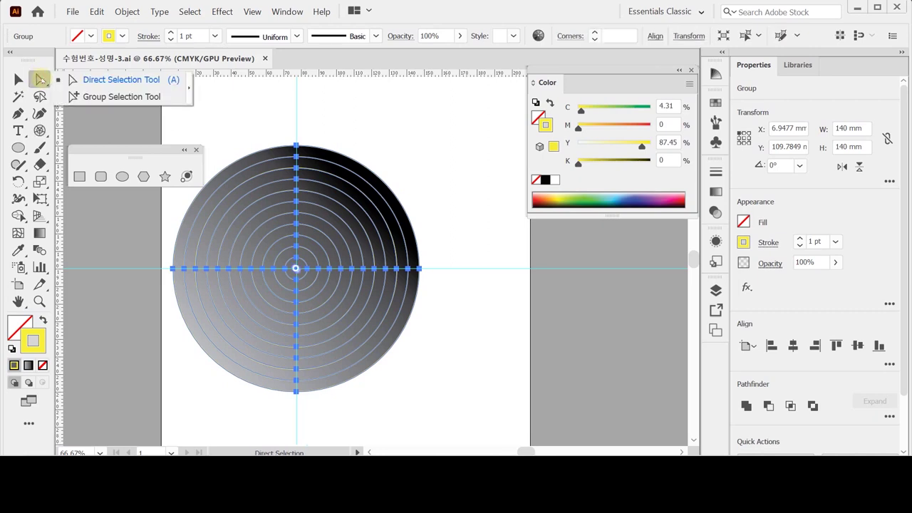
left_click(320, 264)
double_click(19, 79)
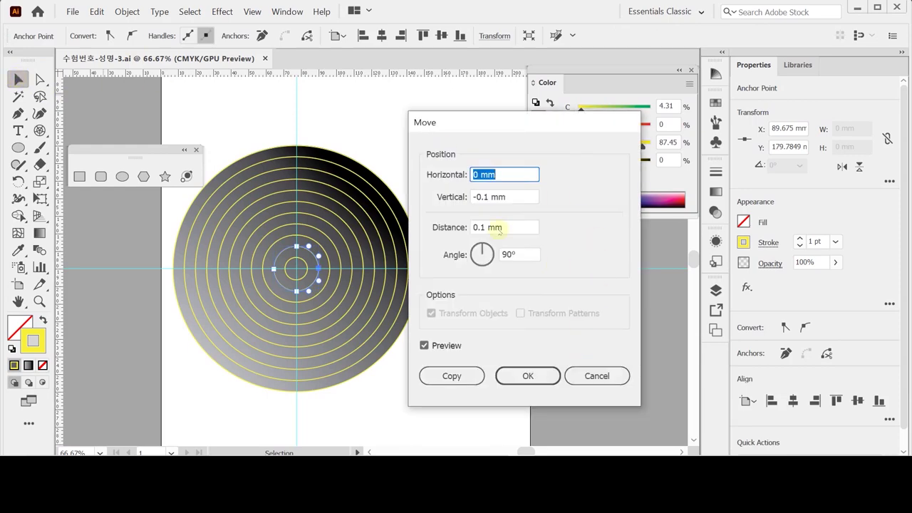
left_click(597, 375)
left_click(417, 151)
Isolate the polar grid down to its nested group of rings so single rings can be selected.
left_click(393, 211)
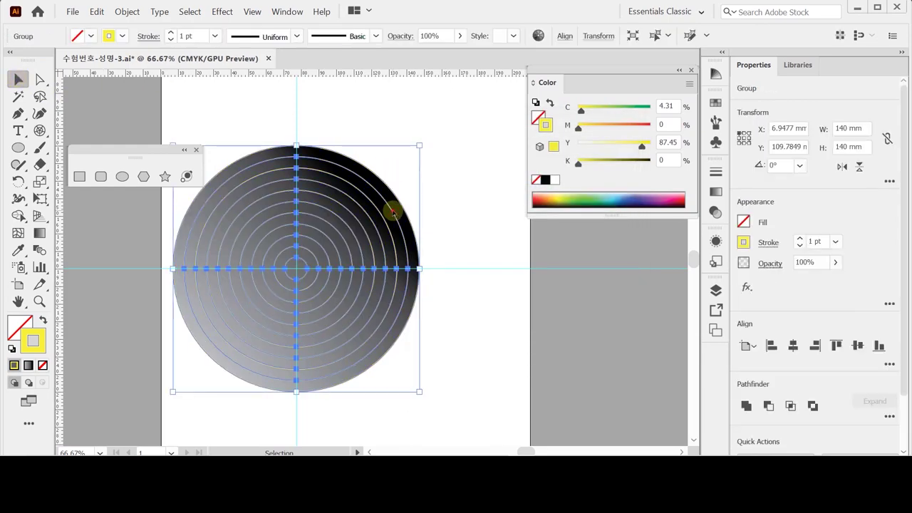
double_click(393, 212)
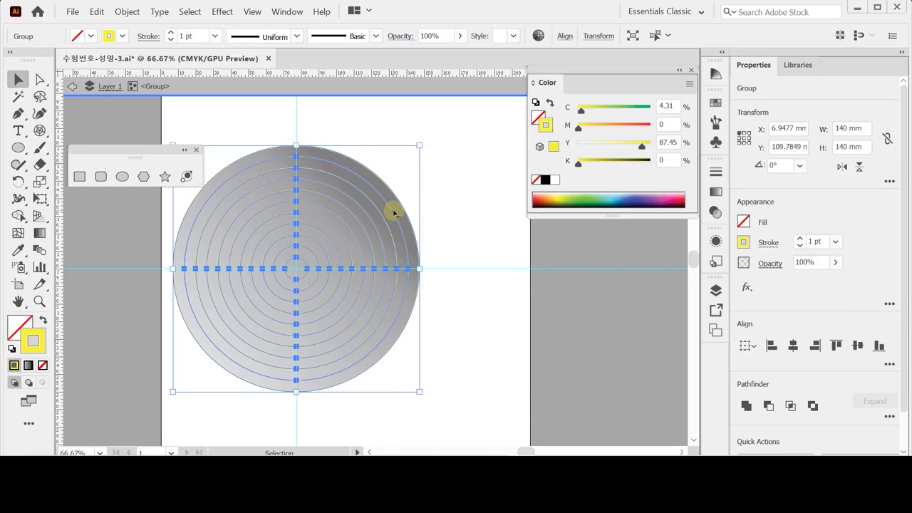
left_click(441, 211)
left_click(399, 223)
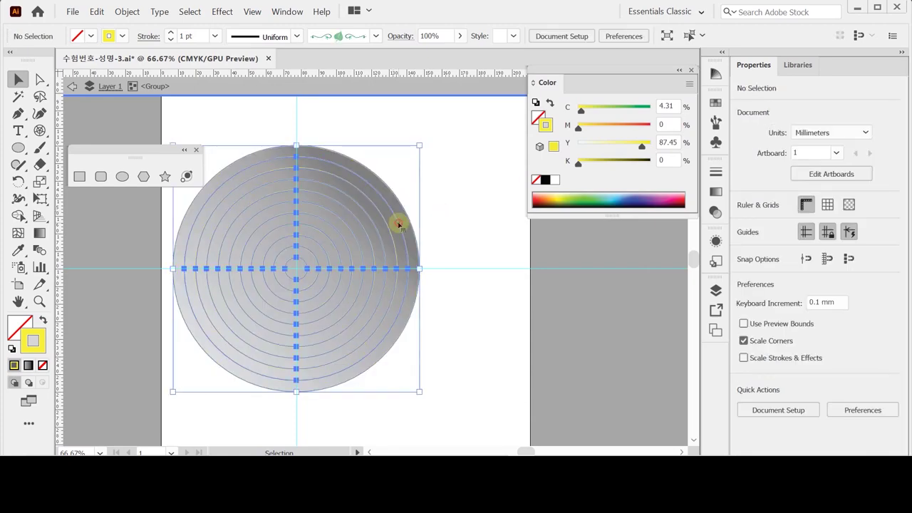
double_click(400, 223)
left_click(400, 223)
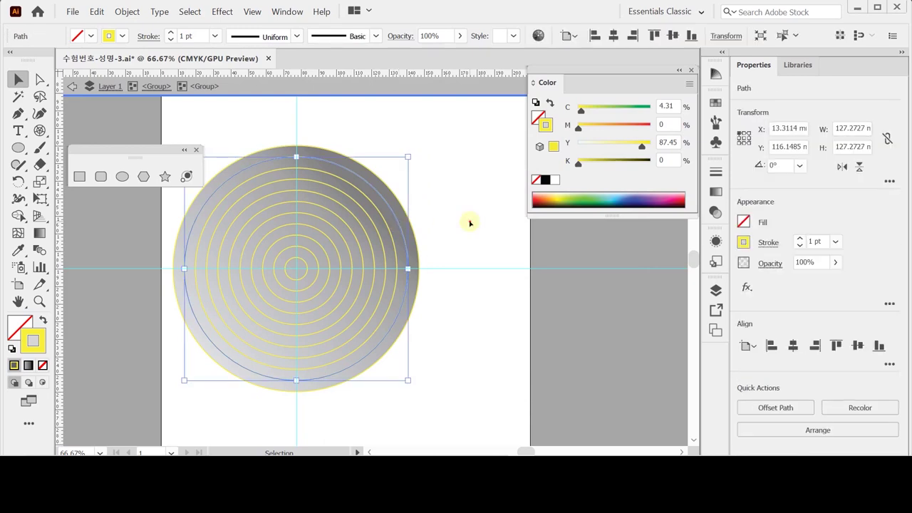
left_click(468, 222)
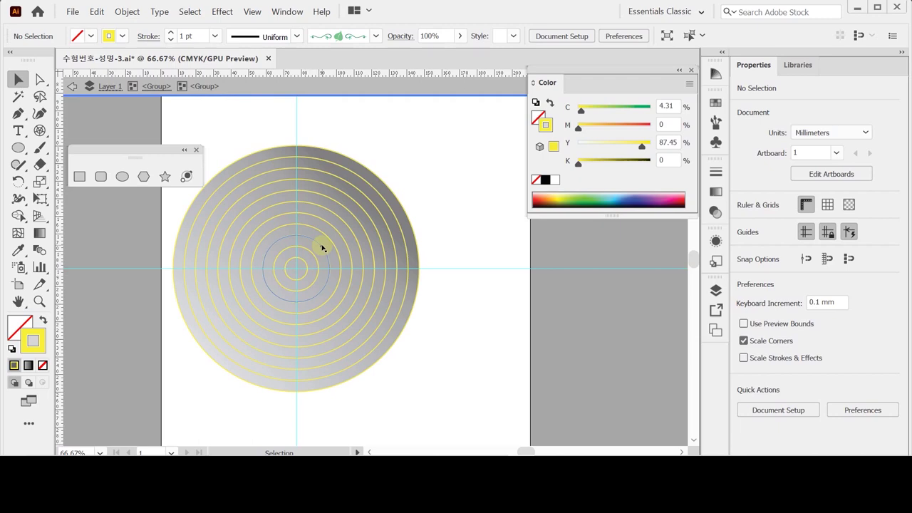
Delete the third ring from the centre and the fourth ring from the outside of the grid.
left_click(322, 247)
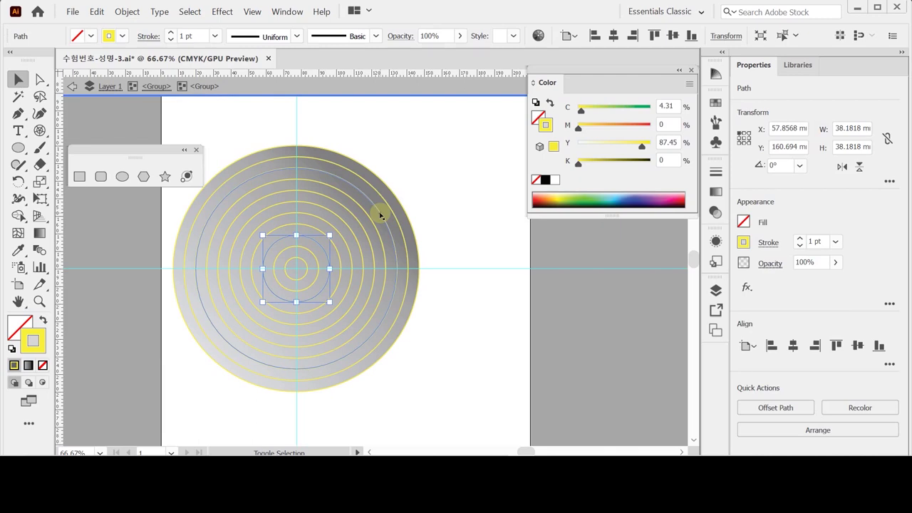
left_click(378, 216, "shift")
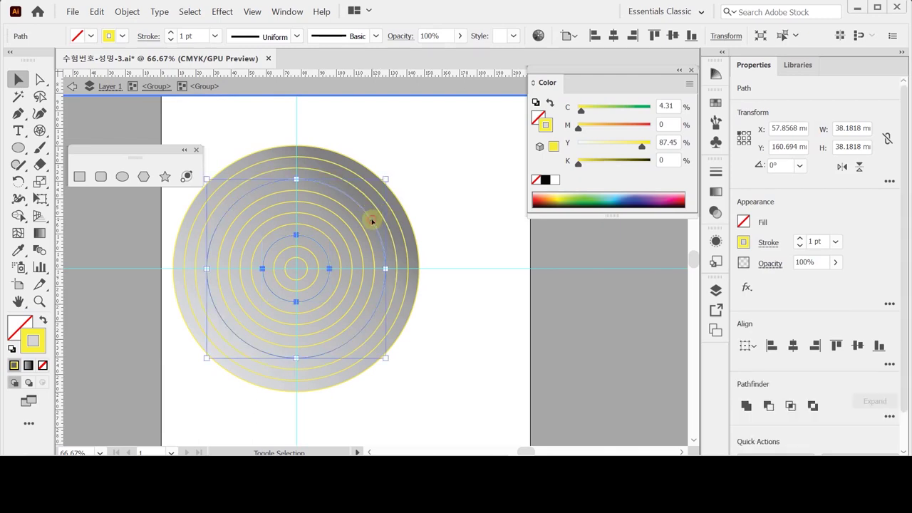
key("ctrl+shift+a")
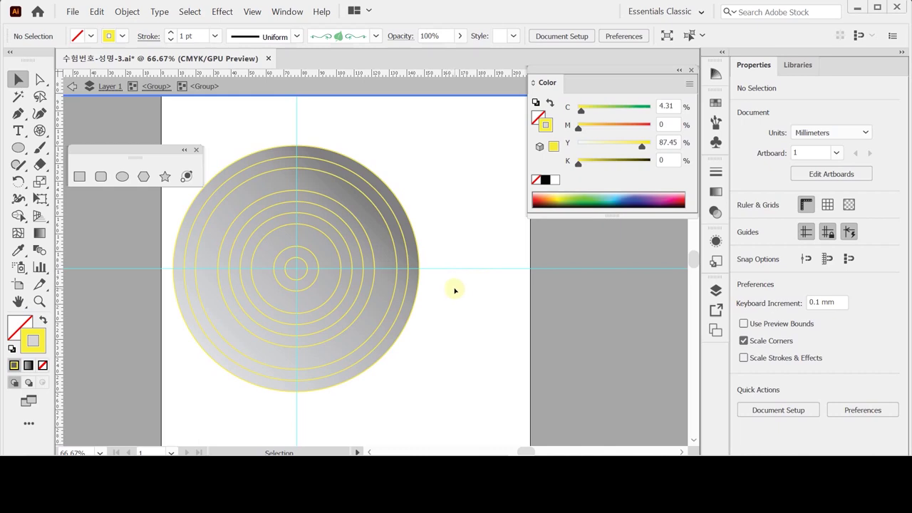
key("shift")
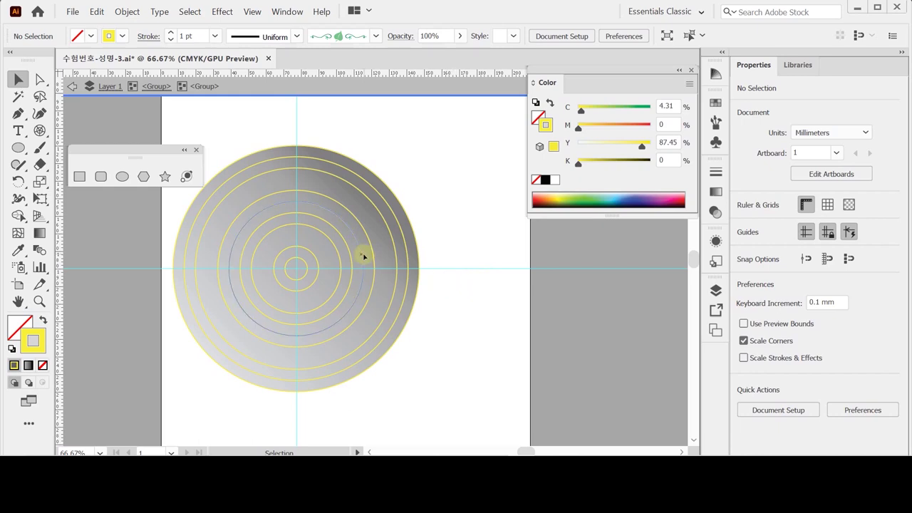
Fill the third remaining ring from the centre with orange-red, C 0, M 80, Y 90, K 0.
left_click(340, 269)
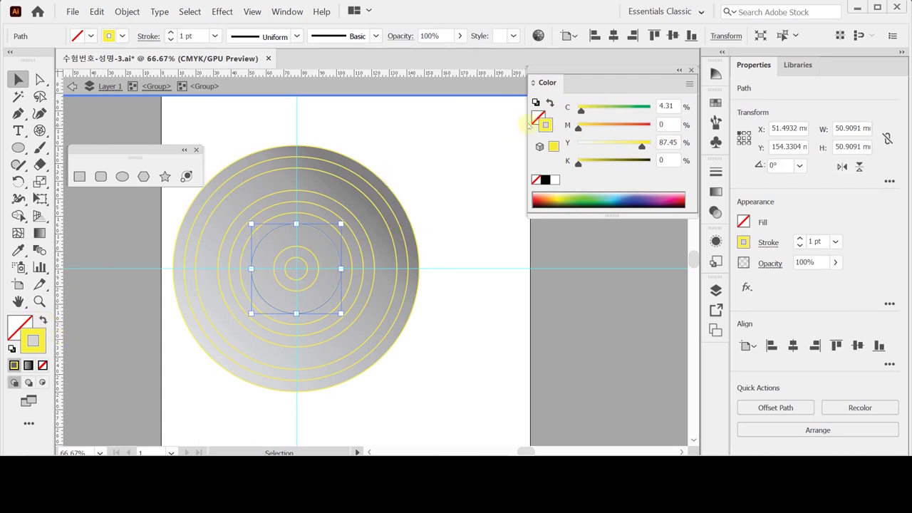
left_click(535, 116)
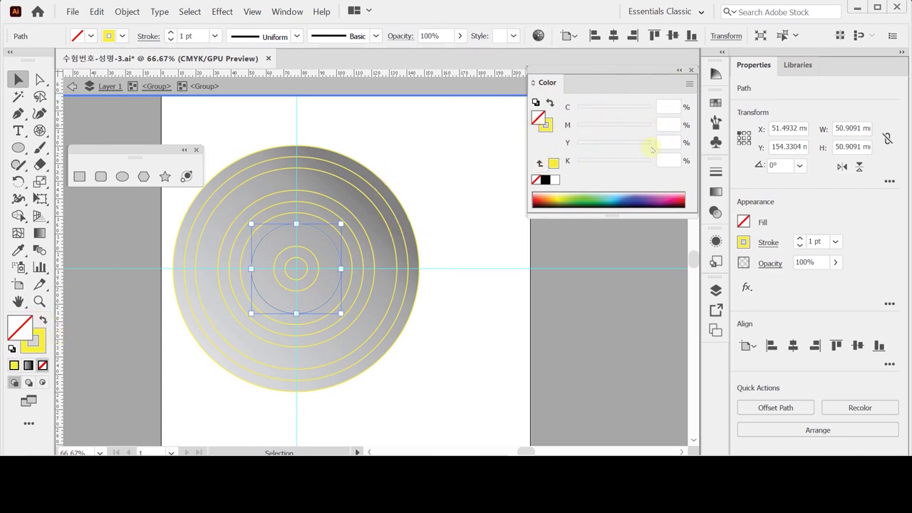
left_click(554, 179)
left_click(668, 125)
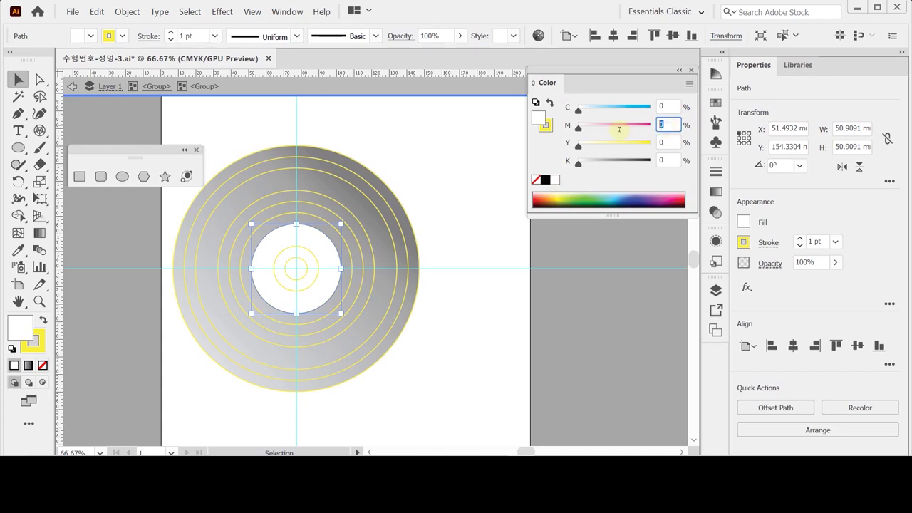
type("80")
key("Tab")
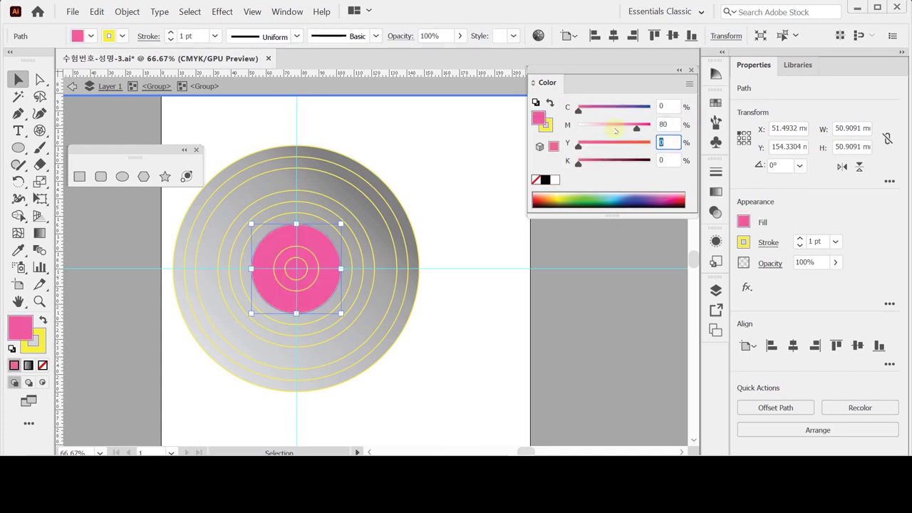
type("90")
key("Return")
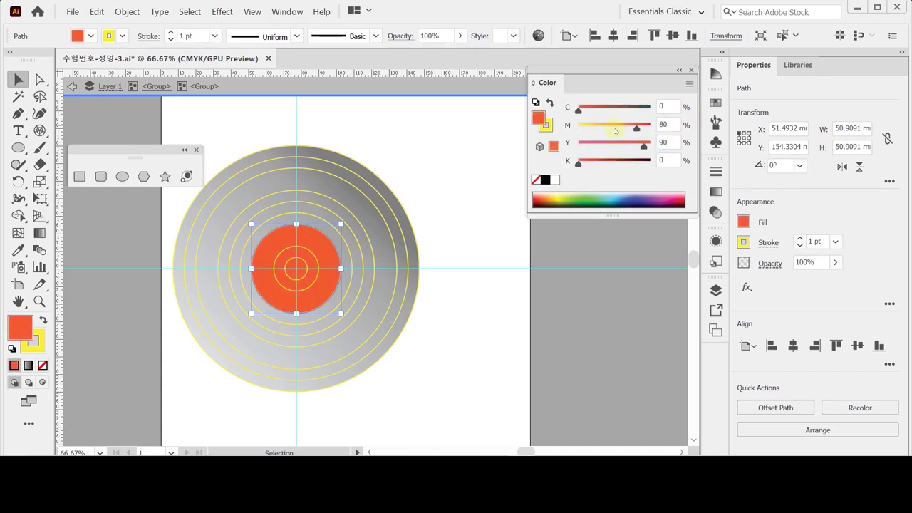
Fill the second ring from the centre with grey, C 0, M 0, Y 0, K 30.
left_click(316, 275)
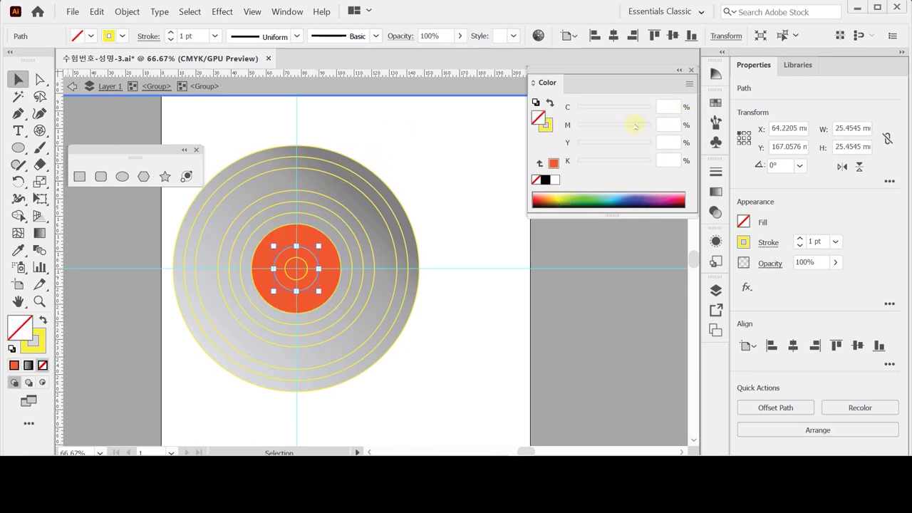
left_click(554, 180)
left_click(666, 161)
type("30")
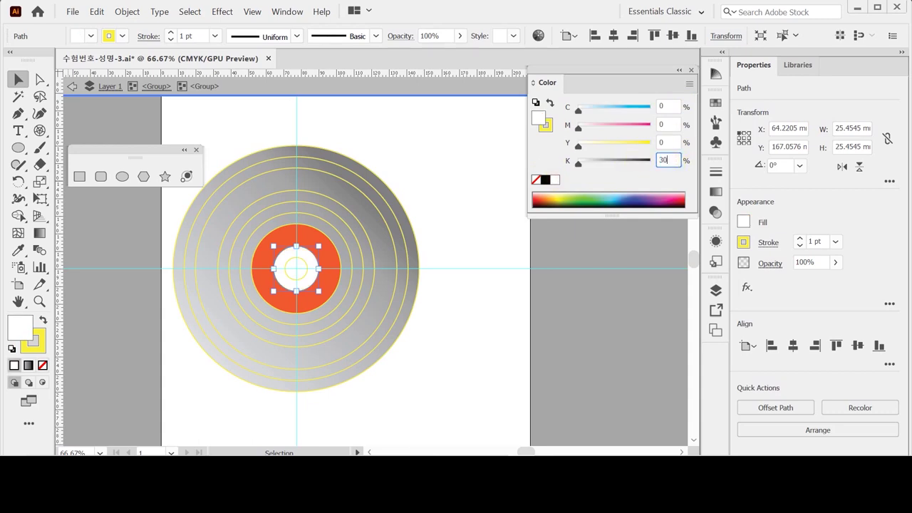
key("Return")
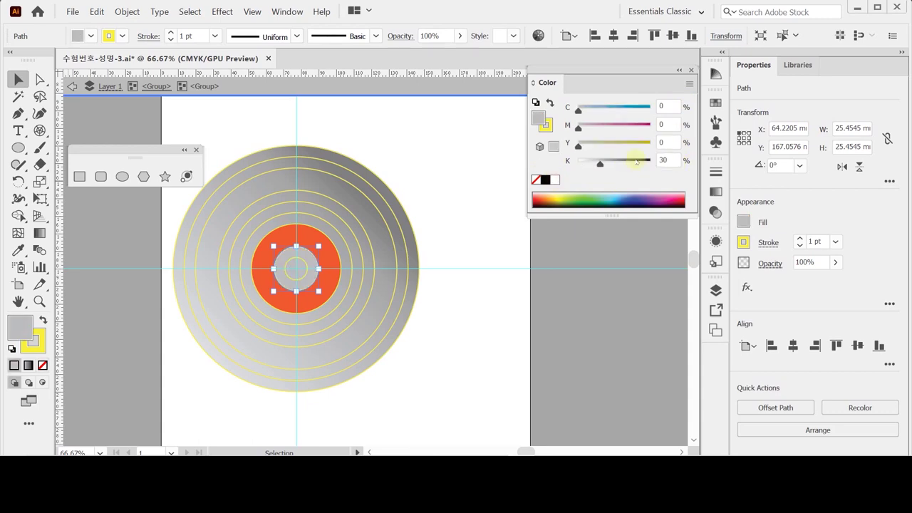
Fill the innermost ring with white and deselect it.
left_click(307, 267)
left_click(553, 179)
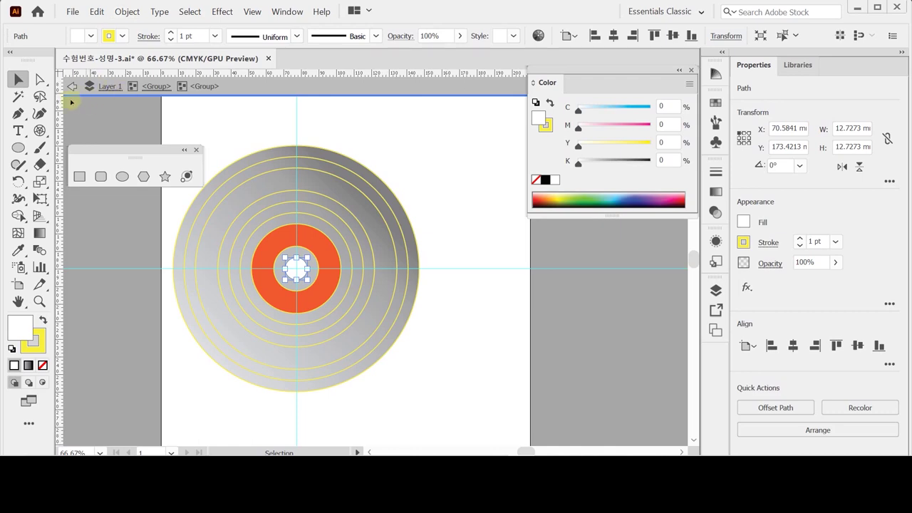
left_click(322, 129)
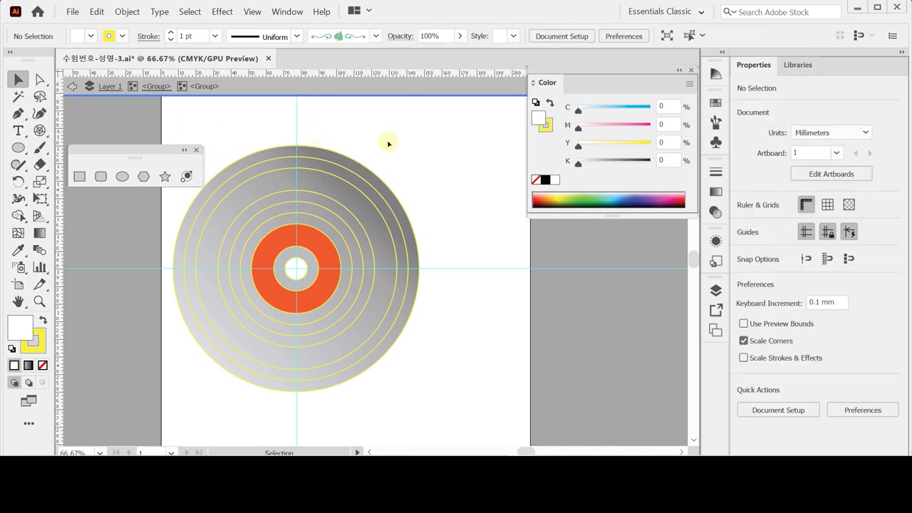
Give the unfilled outer groove rings a grey stroke, C 0, M 0, Y 0, K 30, with a weight of 2 pt.
left_click_drag(396, 143, 329, 230)
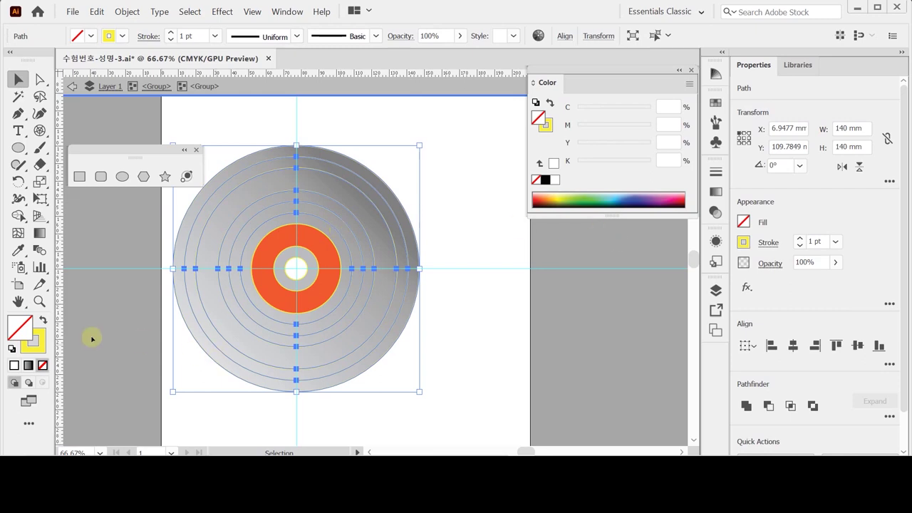
left_click(39, 340)
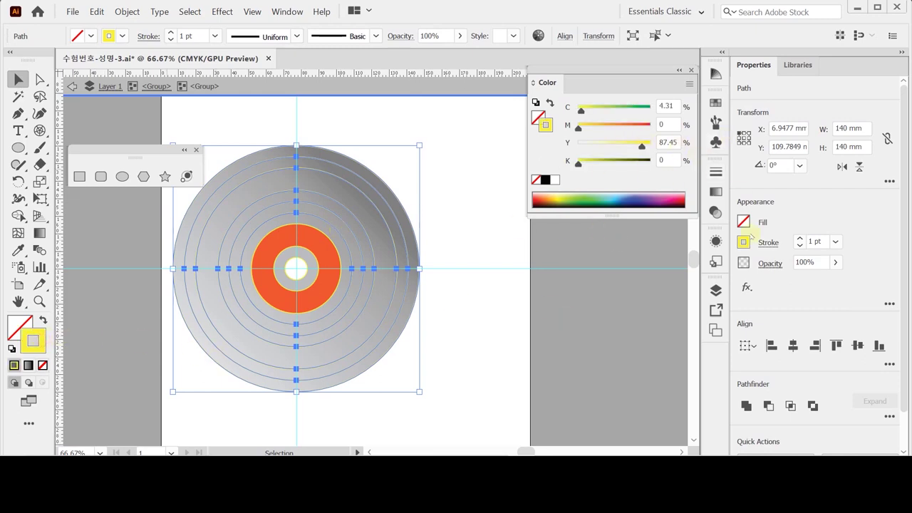
left_click(555, 181)
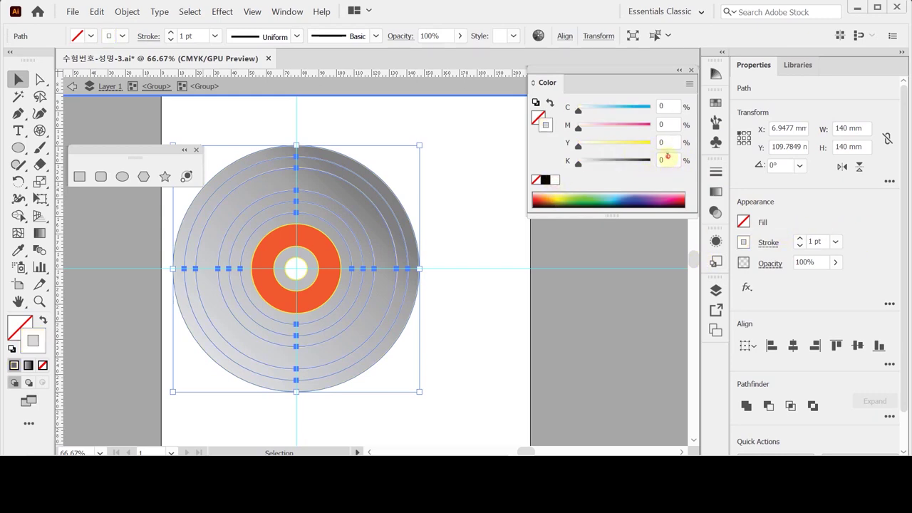
double_click(666, 158)
type("30")
key("Return")
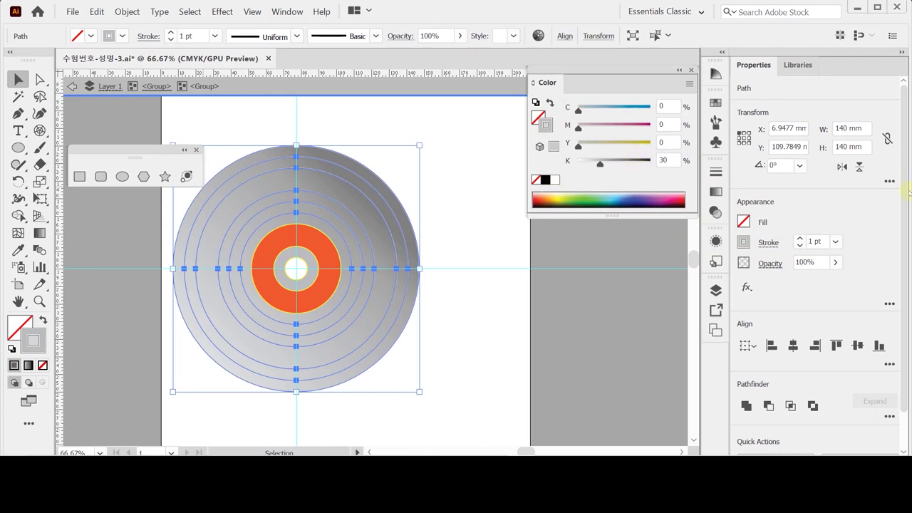
left_click(800, 239)
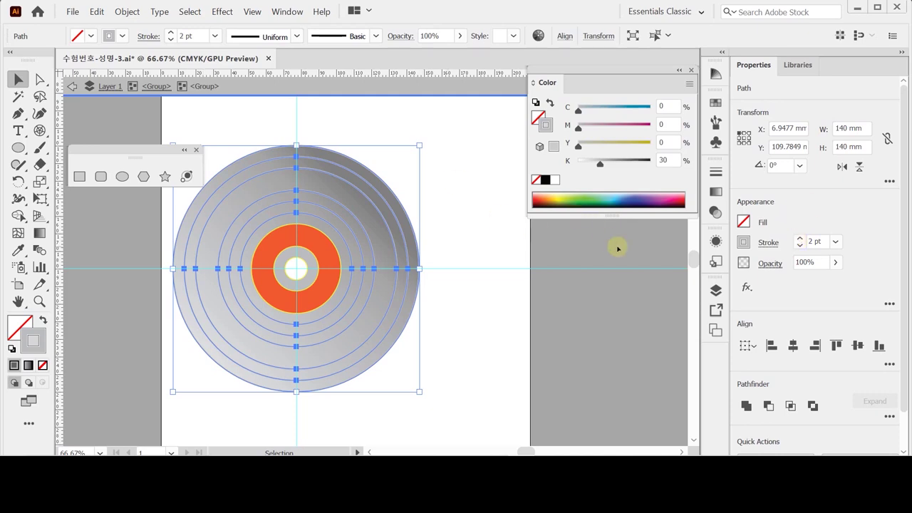
left_click(464, 257)
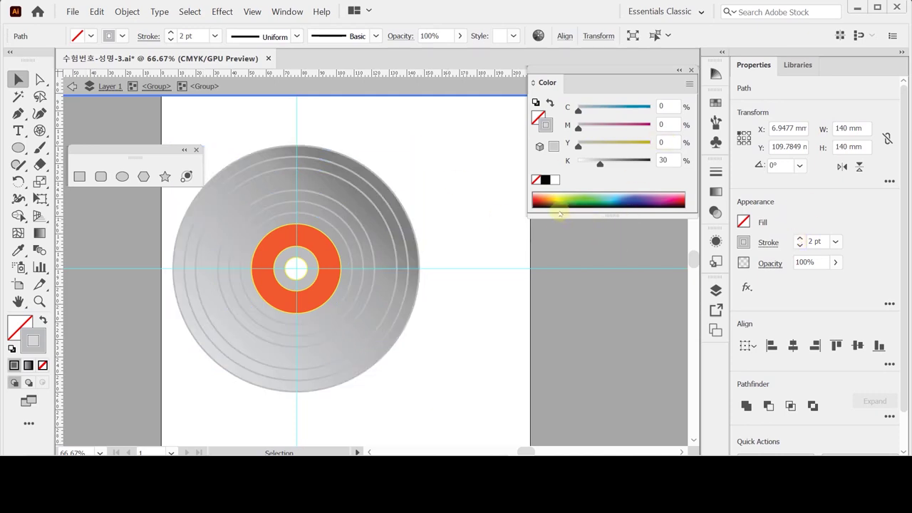
left_click(330, 259)
key("Delete")
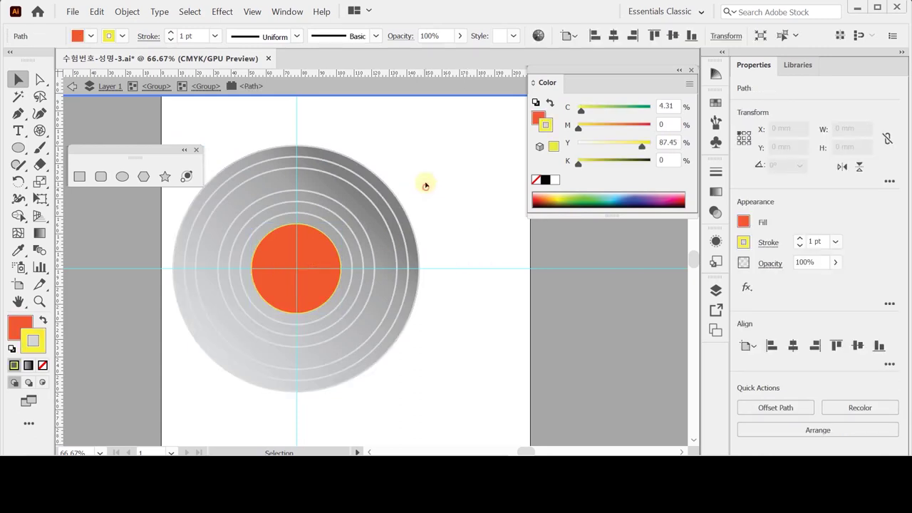
left_click(426, 186)
left_click(291, 264)
double_click(291, 265)
double_click(452, 149)
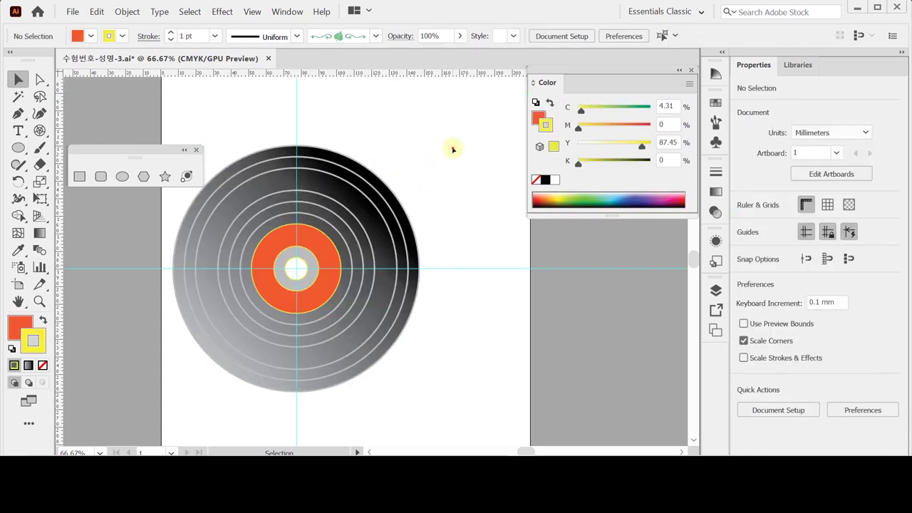
left_click(347, 228)
left_click(433, 132)
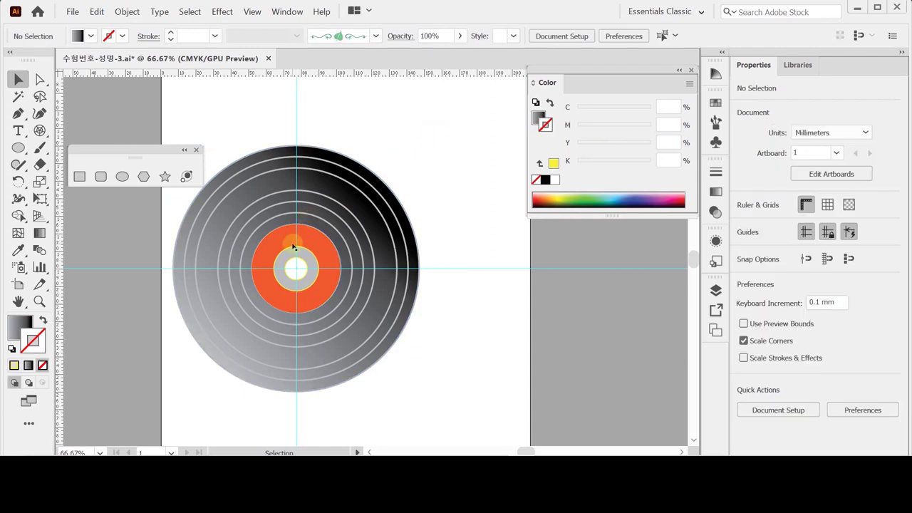
left_click(347, 238)
left_click(458, 167)
left_click(298, 244)
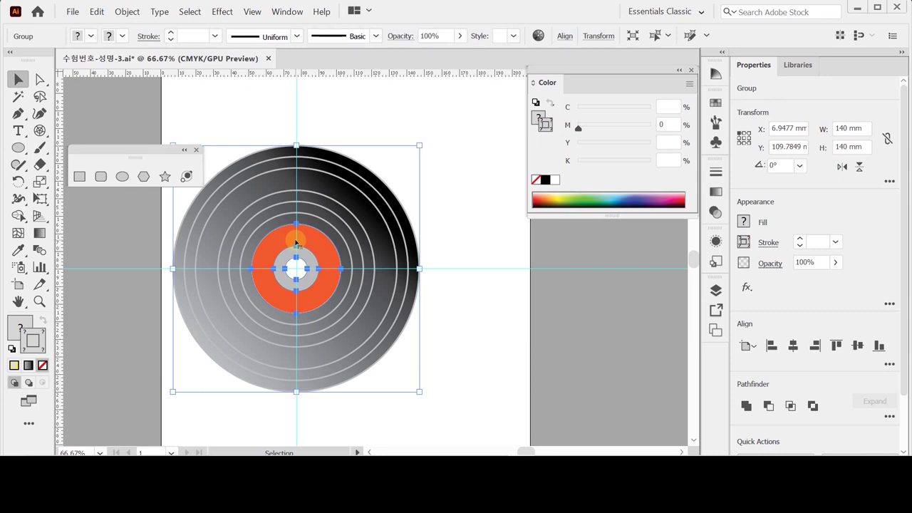
left_click(18, 147)
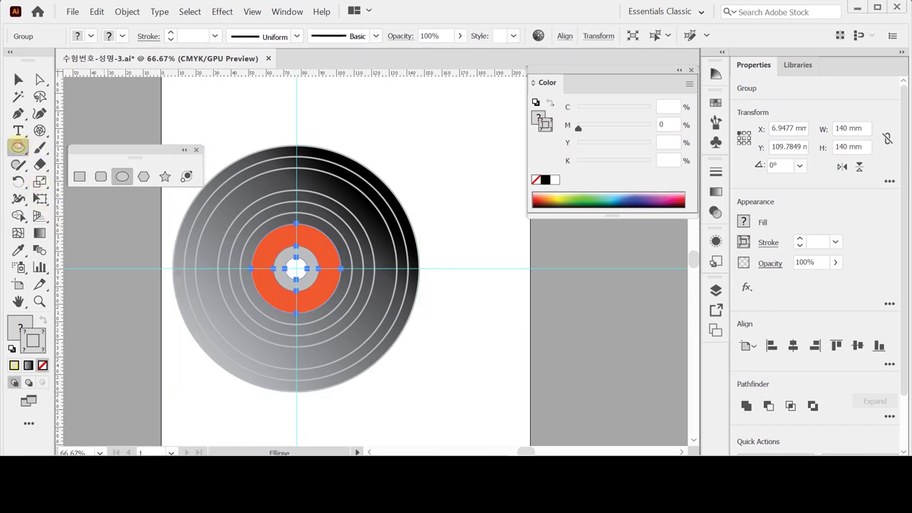
key("v")
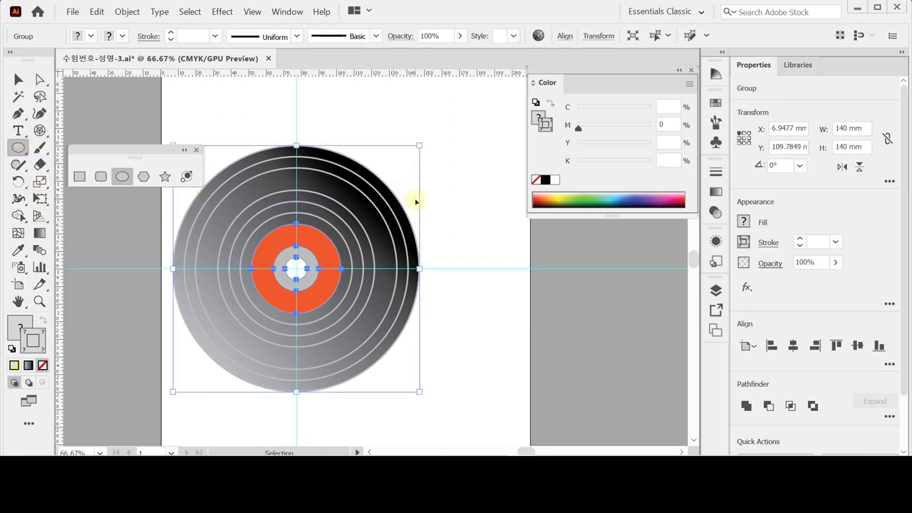
left_click(466, 252)
left_click(121, 177)
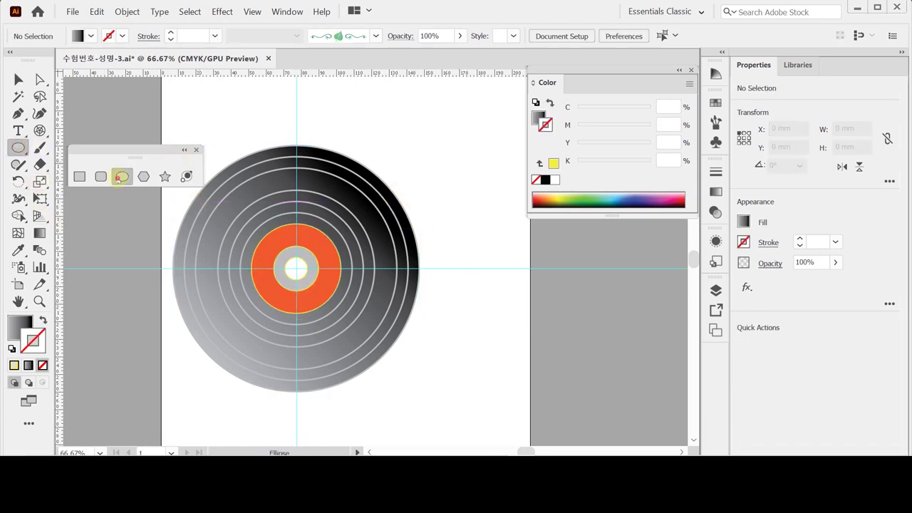
key("ctrl")
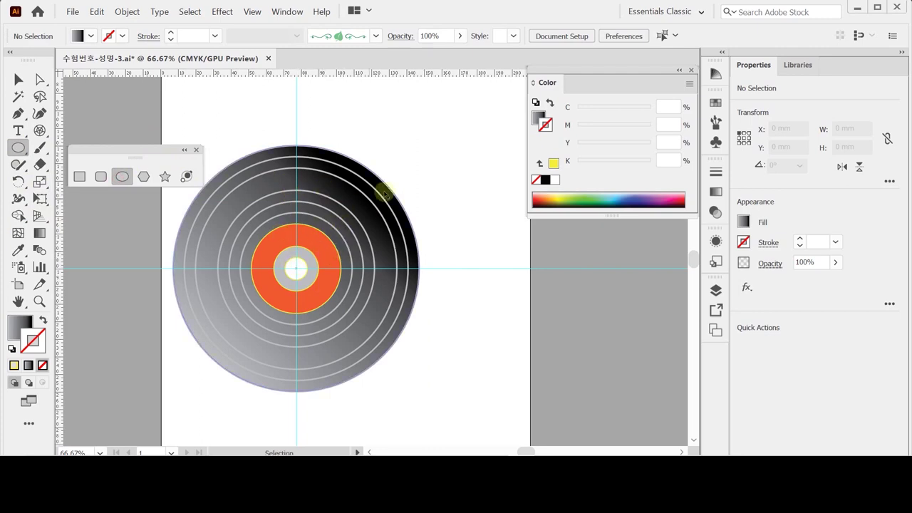
Try to remove the stroke from the whole record group, and undo the change.
left_click(315, 256, "ctrl")
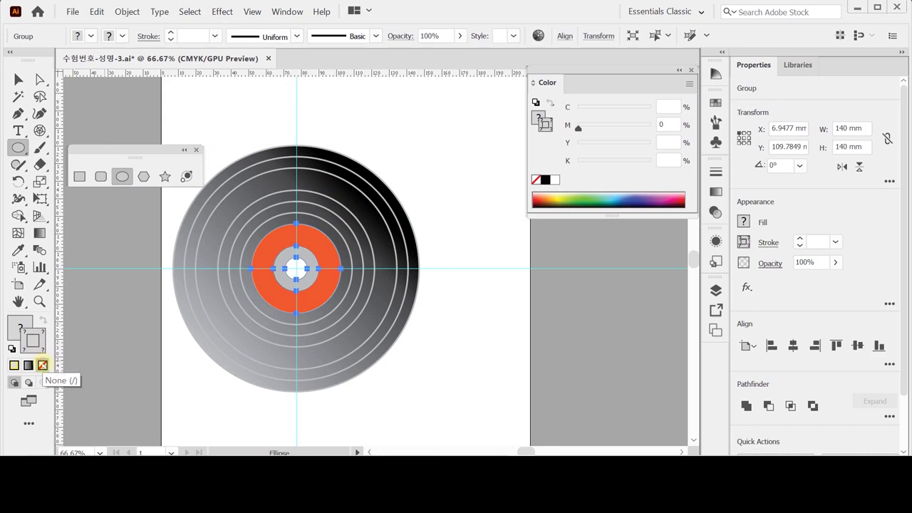
left_click(42, 365)
left_click(152, 305, "ctrl")
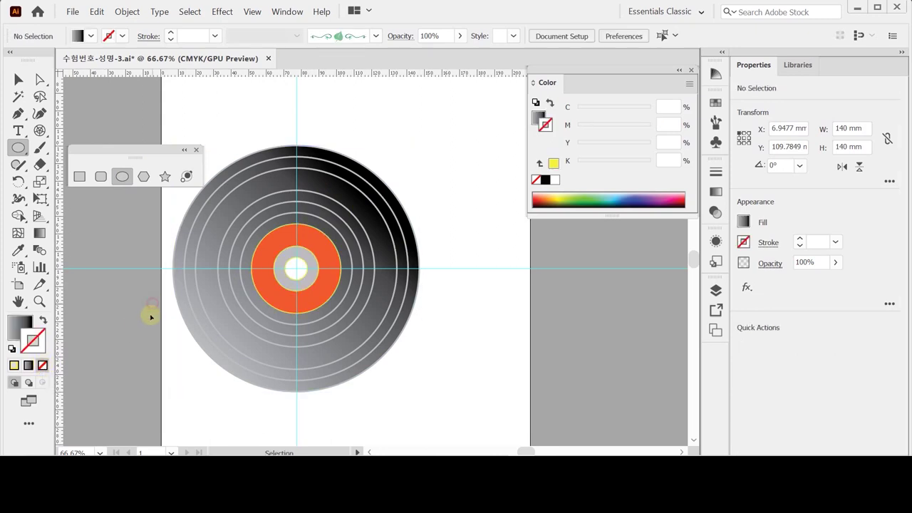
left_click(321, 259, "ctrl")
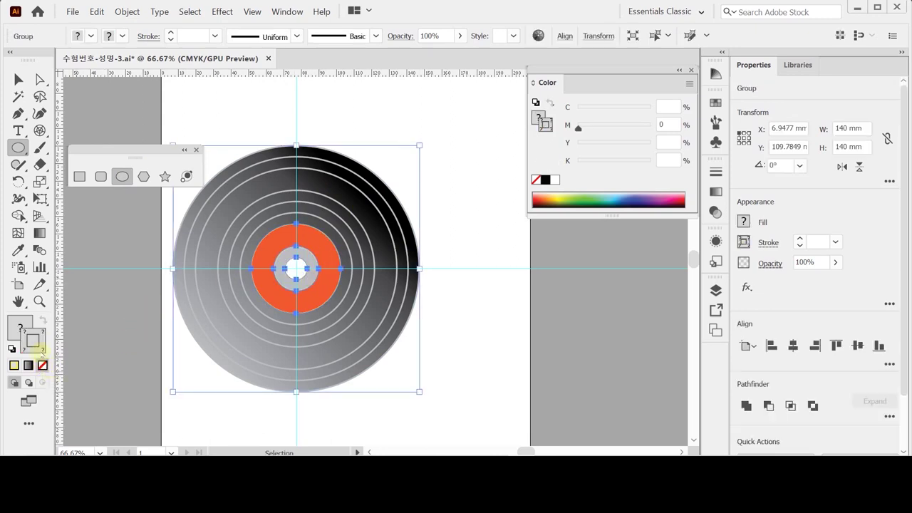
key("ctrl+shift+b")
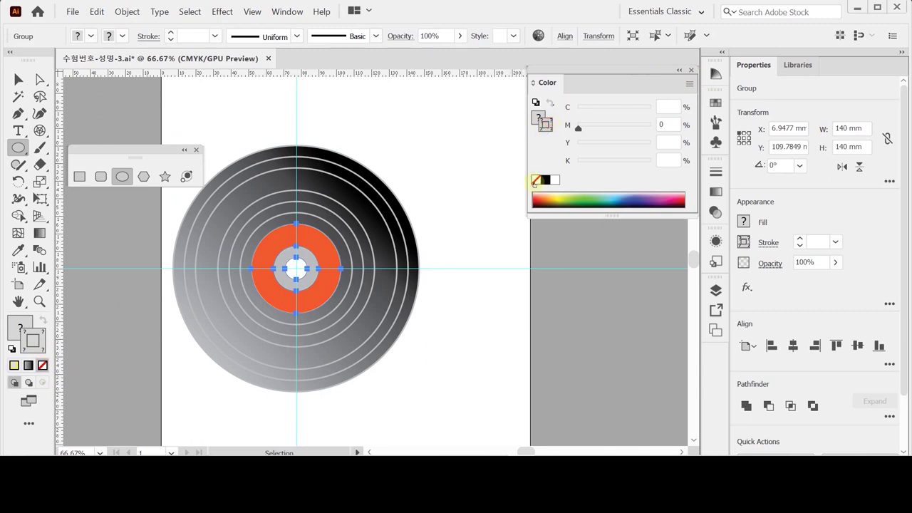
left_click(536, 180)
key("ctrl+shift+b")
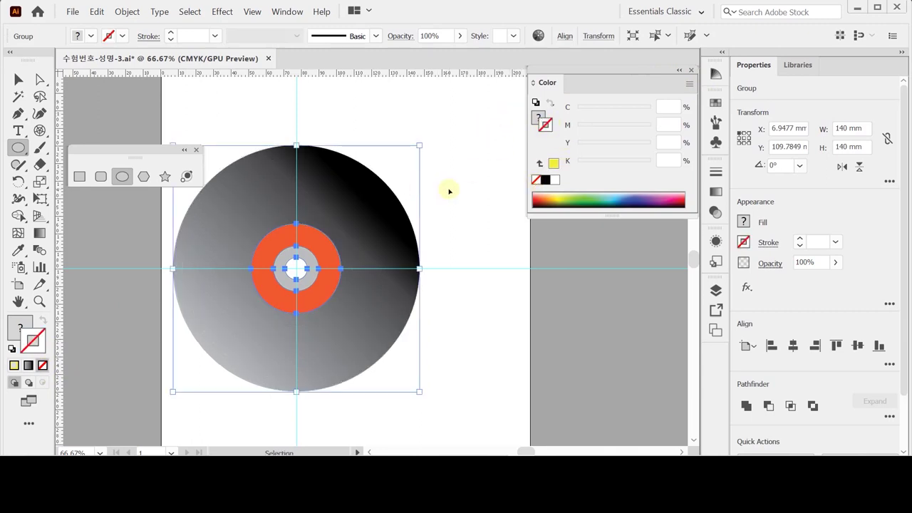
key("ctrl+z")
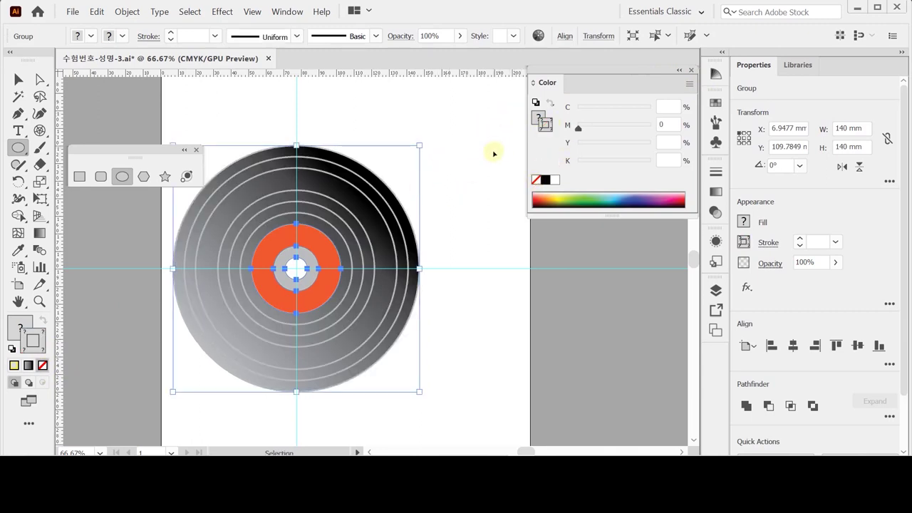
Isolate the ring group, remove the stroke from the orange, grey and white centre circles, and leave isolation mode.
double_click(318, 271)
double_click(320, 271)
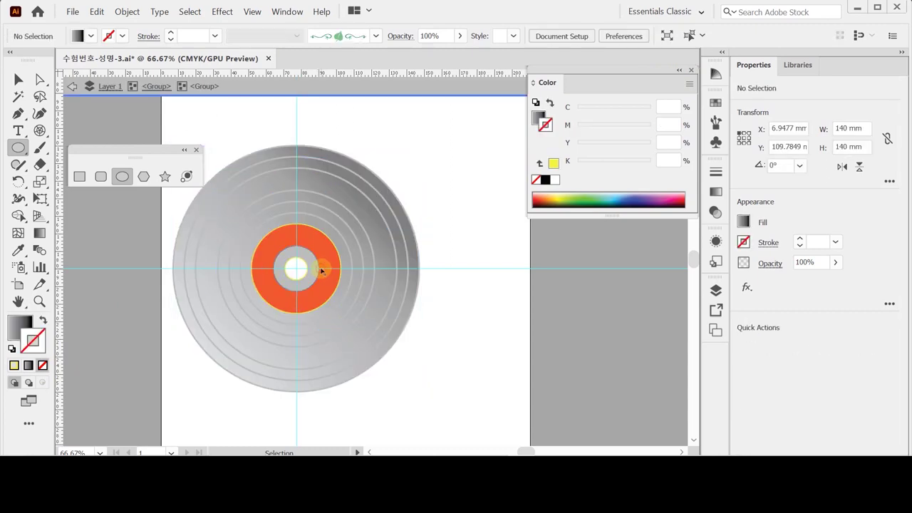
left_click(321, 270)
left_click(269, 187)
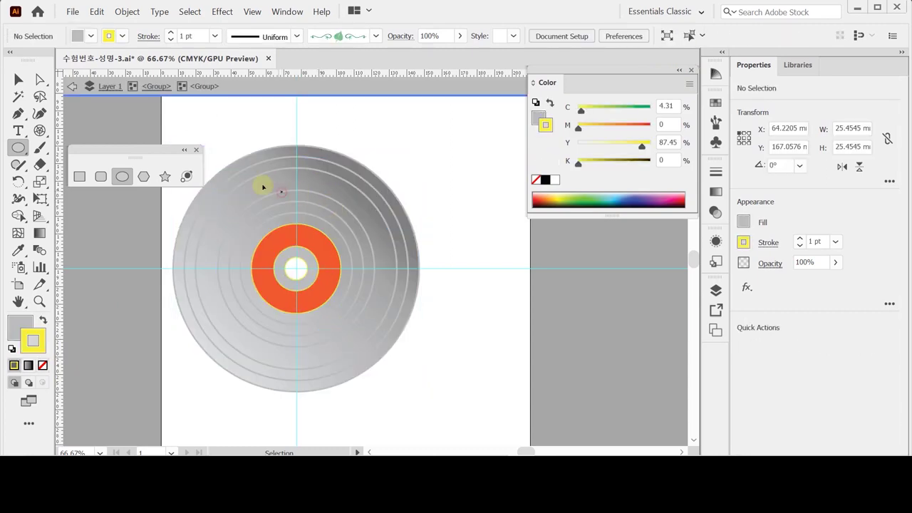
left_click(321, 285)
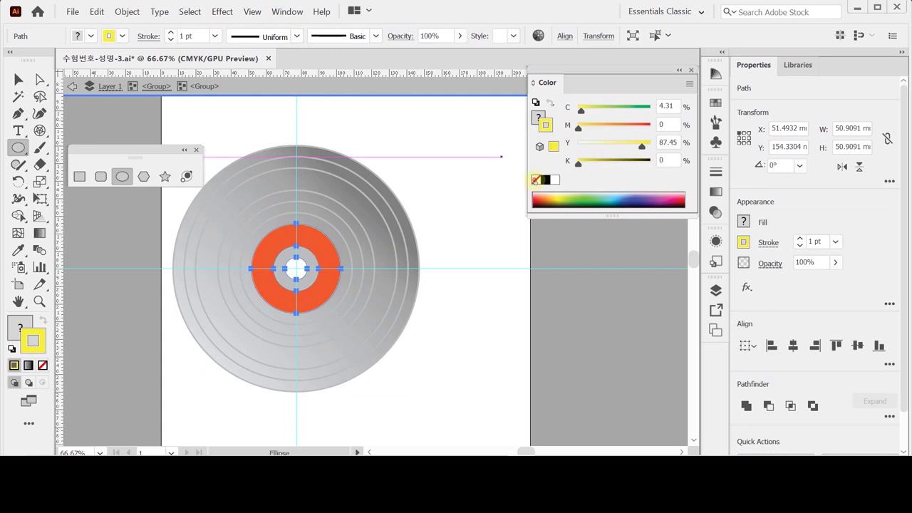
left_click(535, 179)
left_click(452, 163)
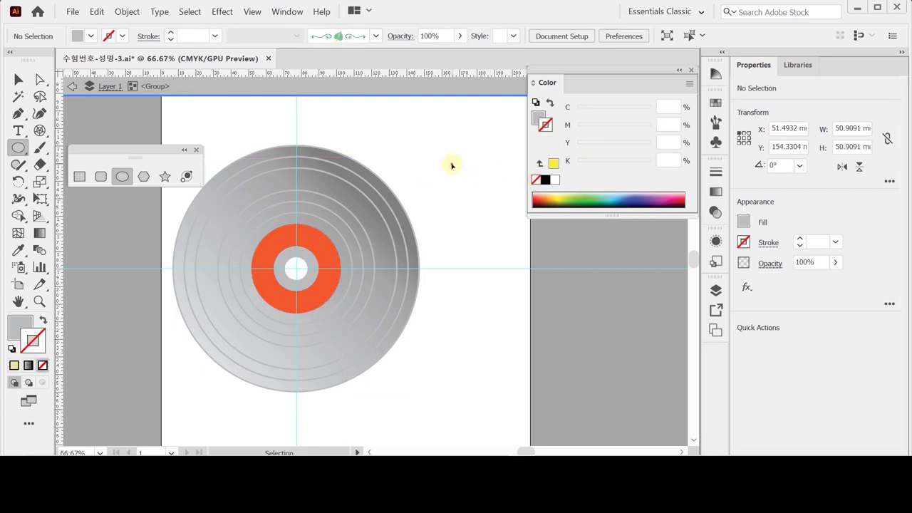
left_click(73, 86)
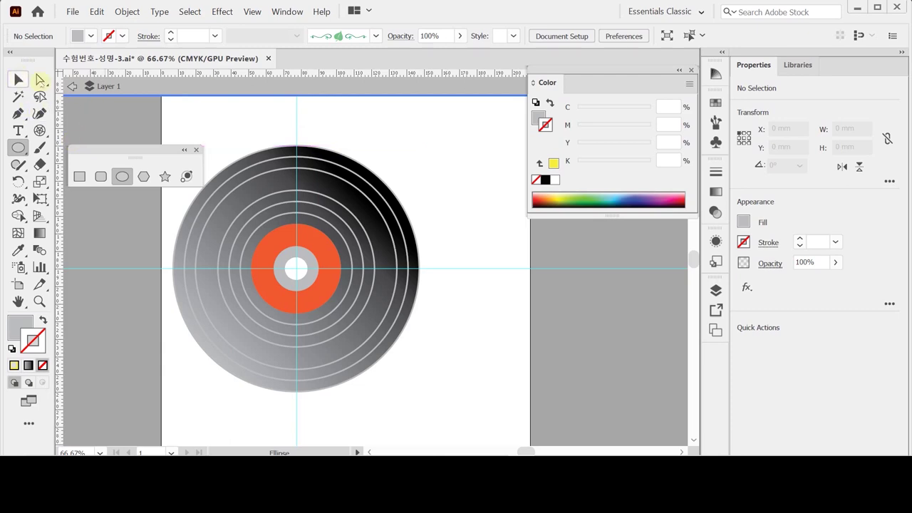
left_click(74, 87)
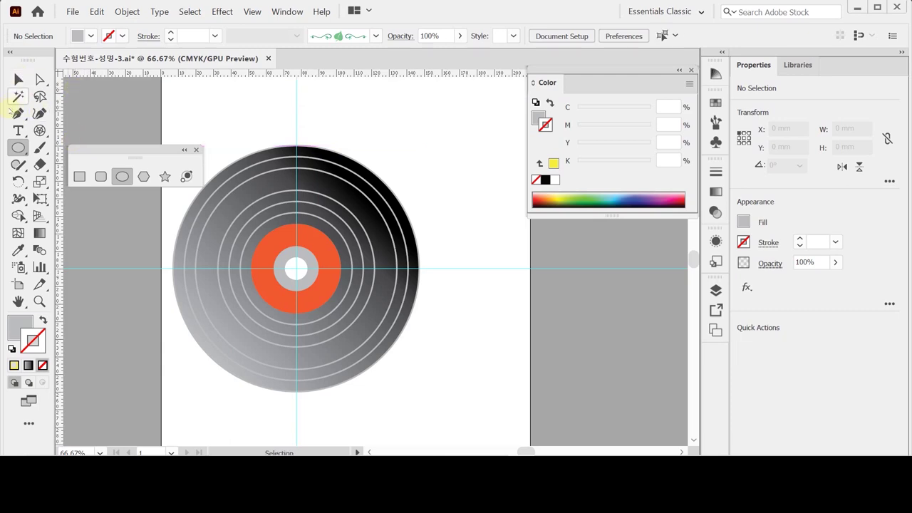
Draw a 140 mm circle centred on the guide intersection and fill it with C 0, M 0, Y 53, K 30.
key("ctrl+space")
left_click(297, 269)
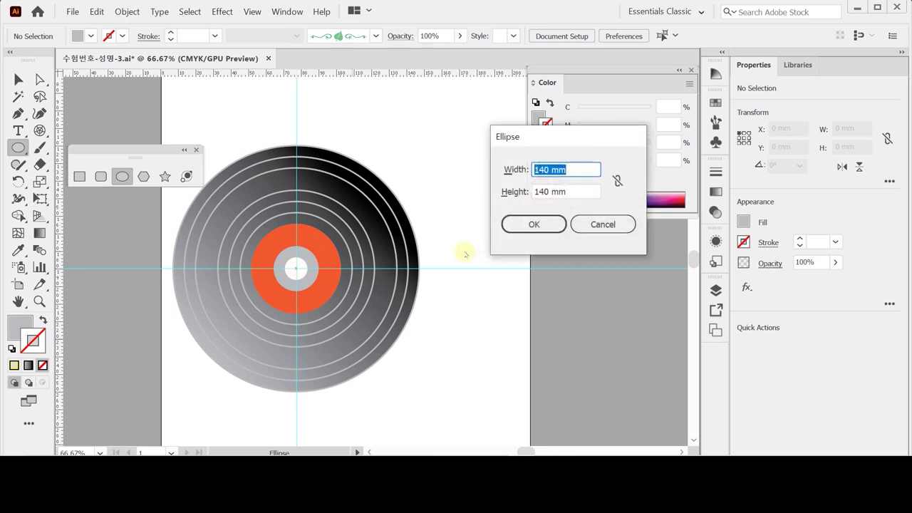
left_click(531, 224)
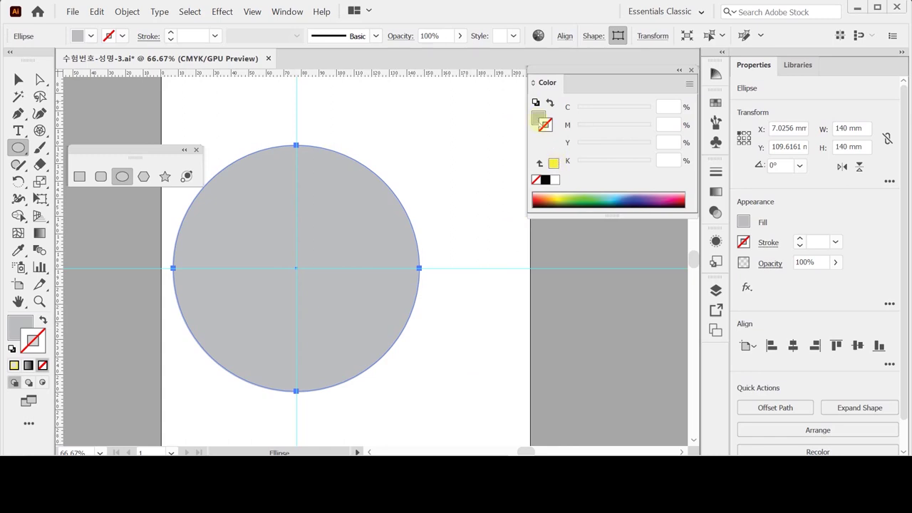
left_click(538, 117)
left_click_drag(578, 145, 616, 146)
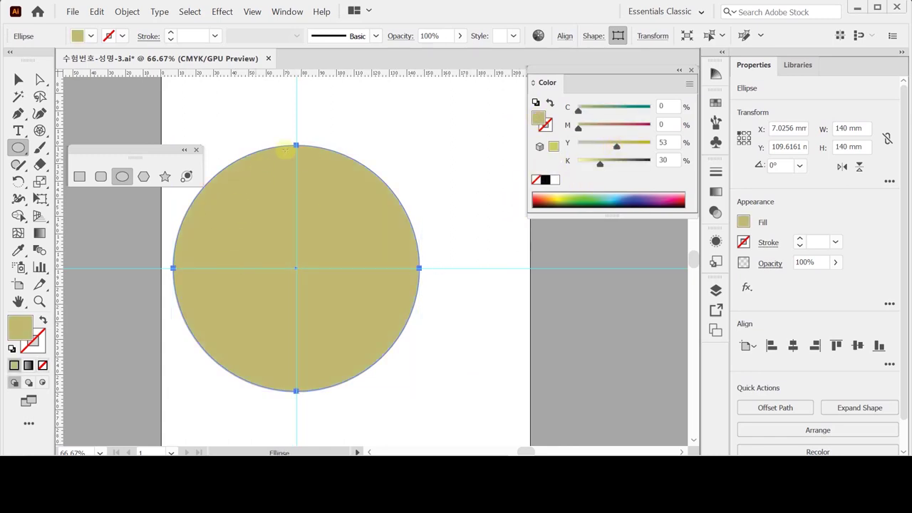
left_click(235, 116, "ctrl")
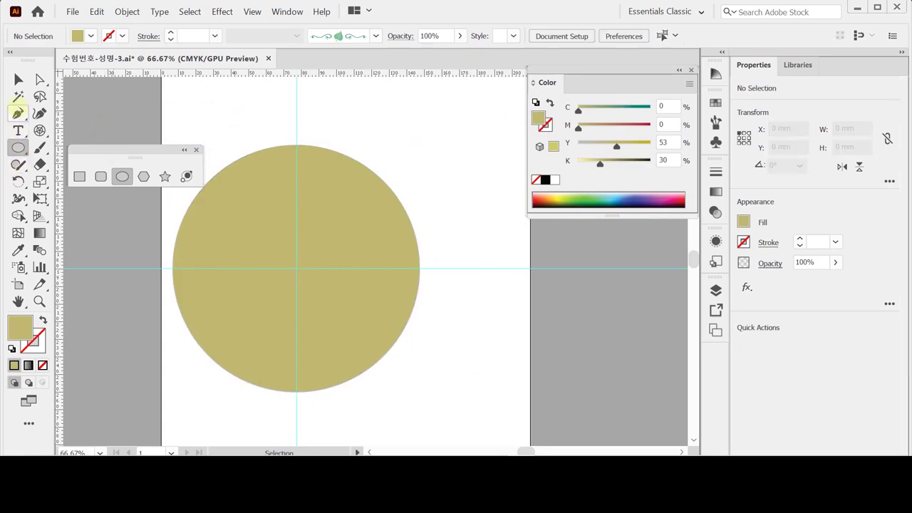
Draw a vertical line about 167 mm long through the circle along the guide, with no fill and a black stroke.
left_click_drag(39, 130, 100, 130)
left_click_drag(295, 124, 297, 419)
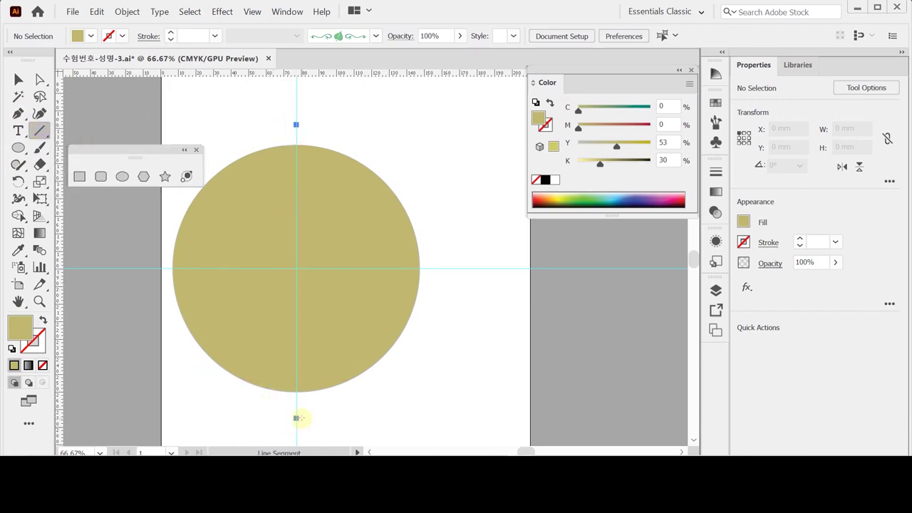
left_click(538, 179)
left_click(546, 179)
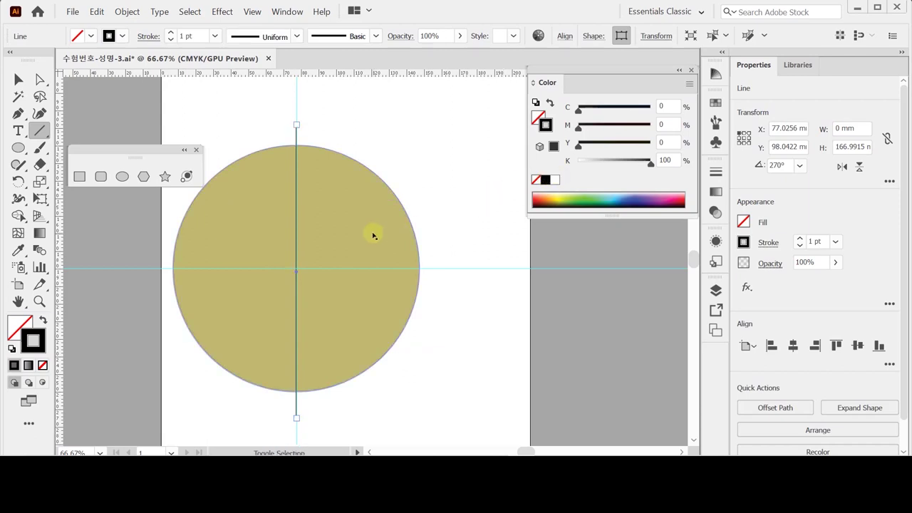
Split the circle along the vertical line with Pathfinder Divide and deselect the pieces.
key("ctrl+a")
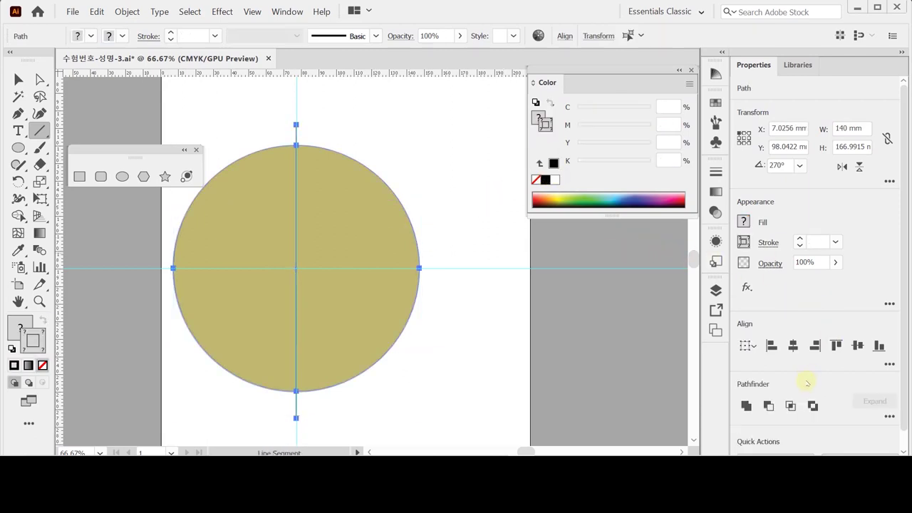
left_click(889, 417)
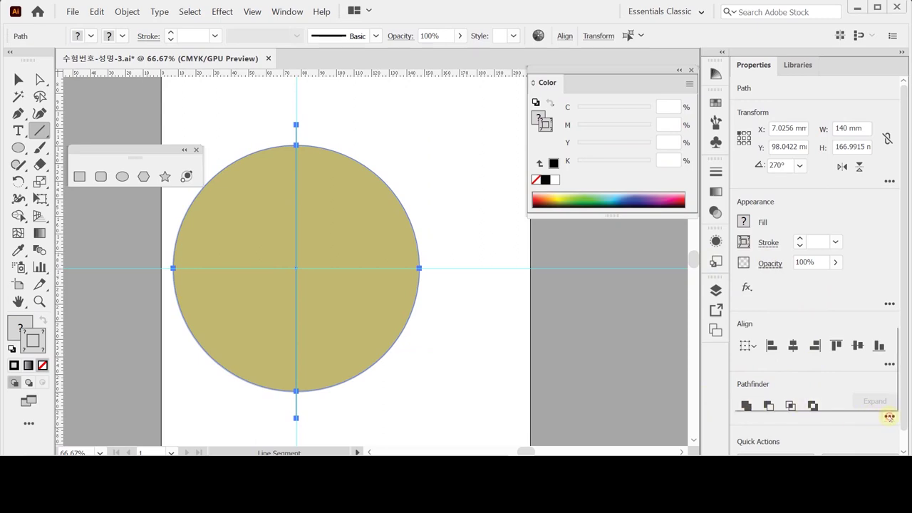
key("ctrl+shift+a")
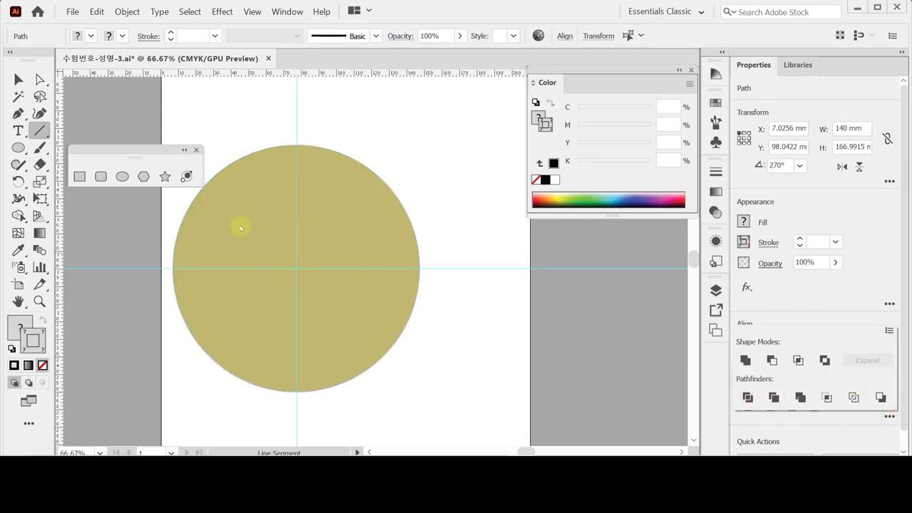
Delete the right half of the divided circle so only the left half covers the record.
key("ctrl+shift+a")
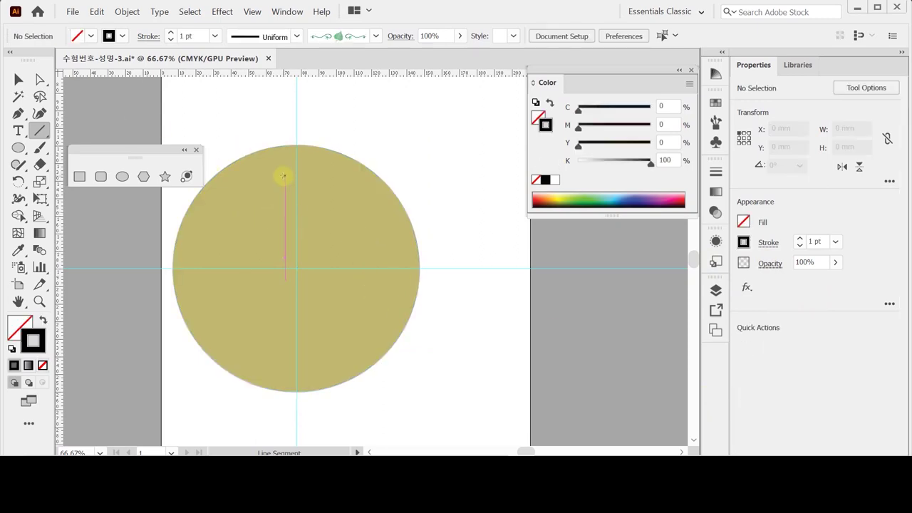
left_click(39, 79)
left_click(269, 214)
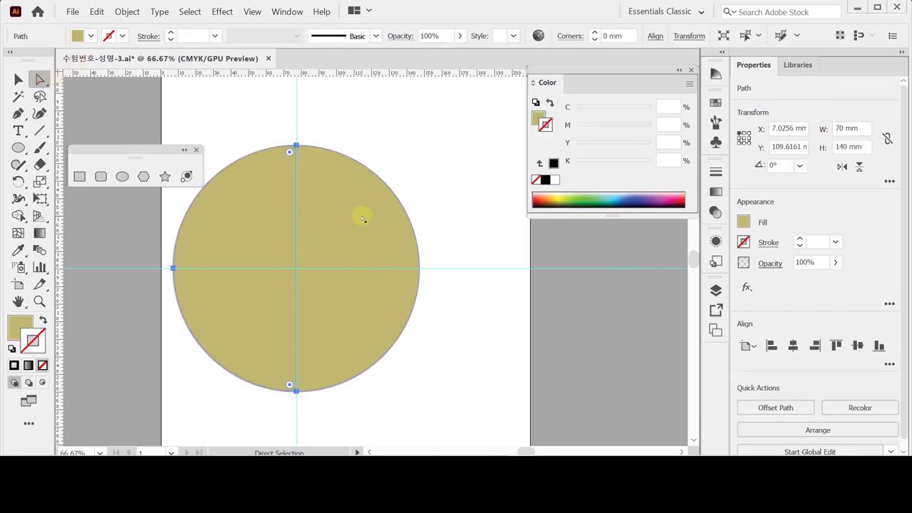
left_click(268, 213)
left_click(328, 210)
left_click(275, 206)
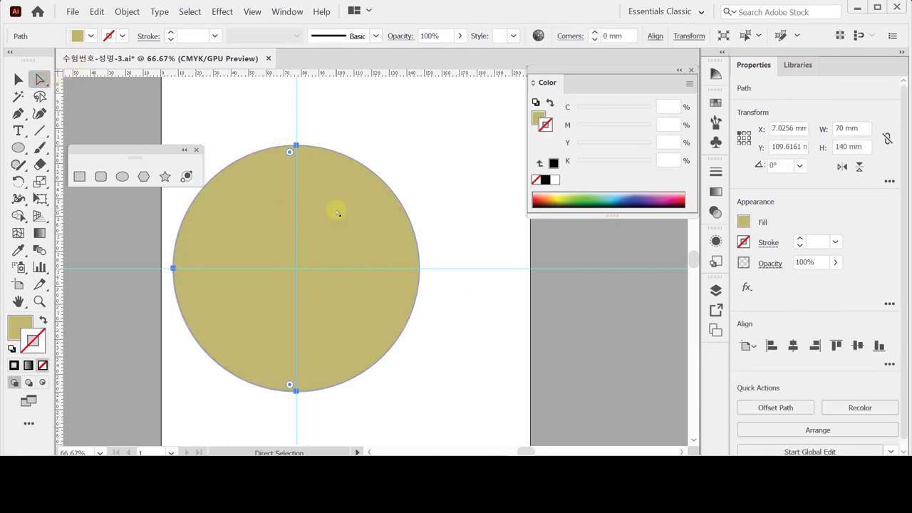
left_click(338, 212)
key("Delete")
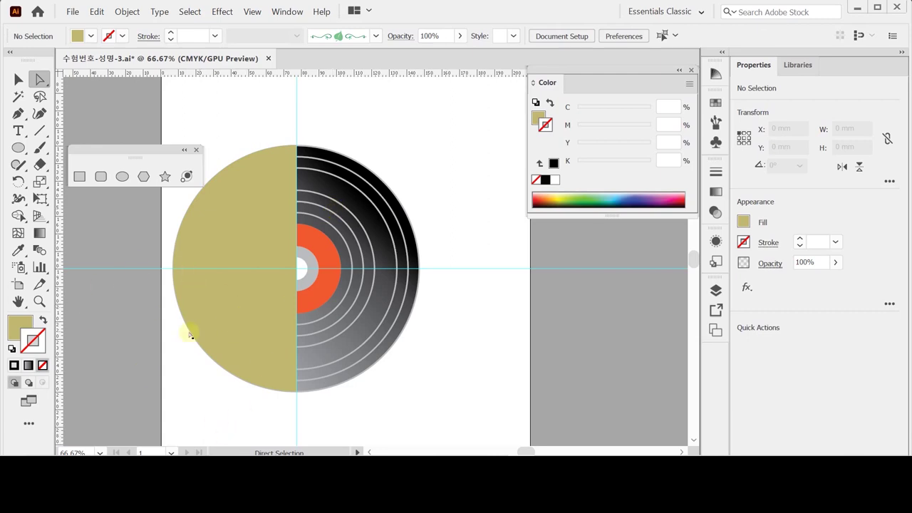
Fill the left half circle with a linear gradient to black and set its starting grey stop to K 80.
left_click(213, 308)
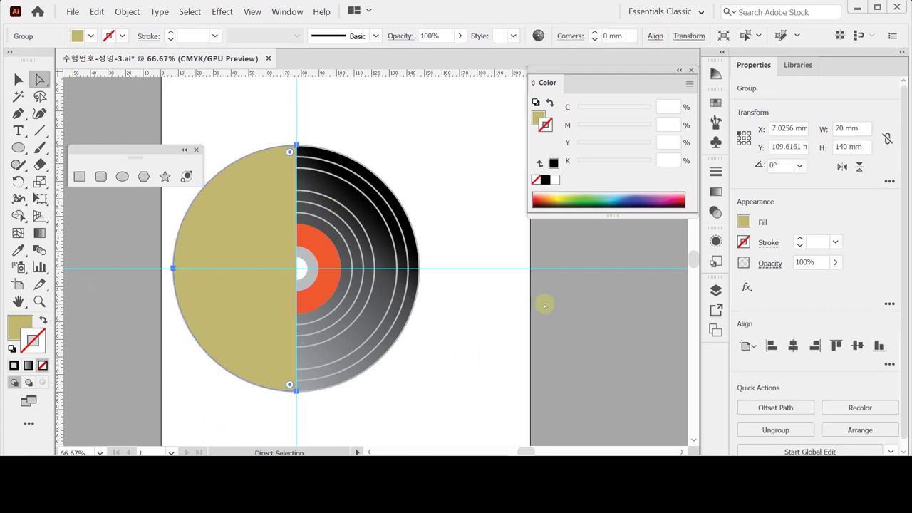
left_click(538, 116)
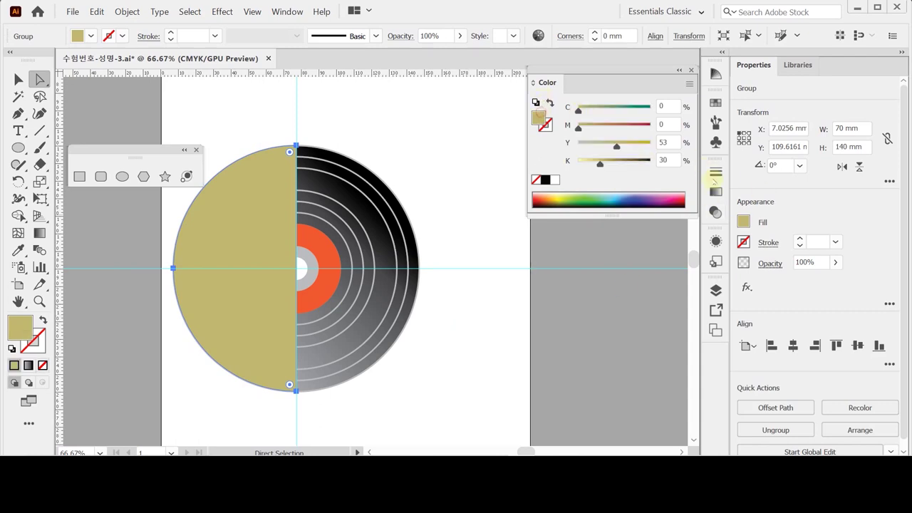
key("ctrl+F9")
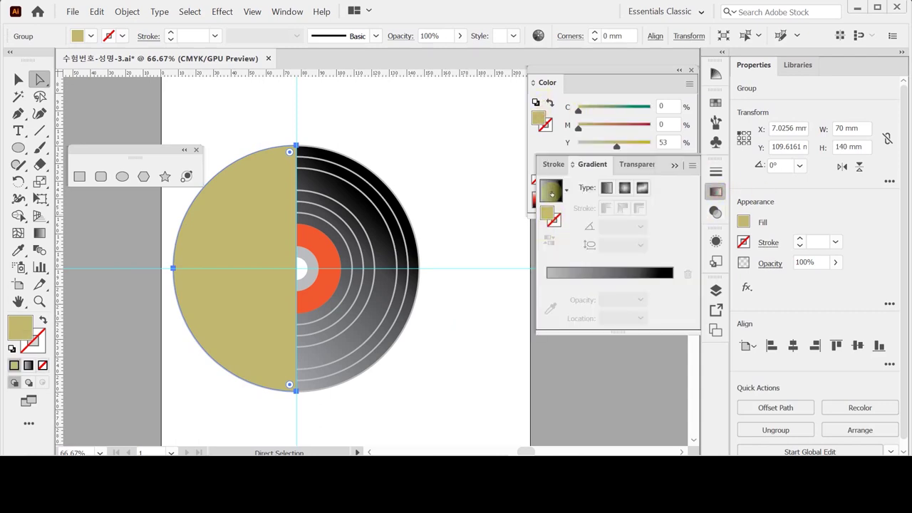
left_click(552, 191)
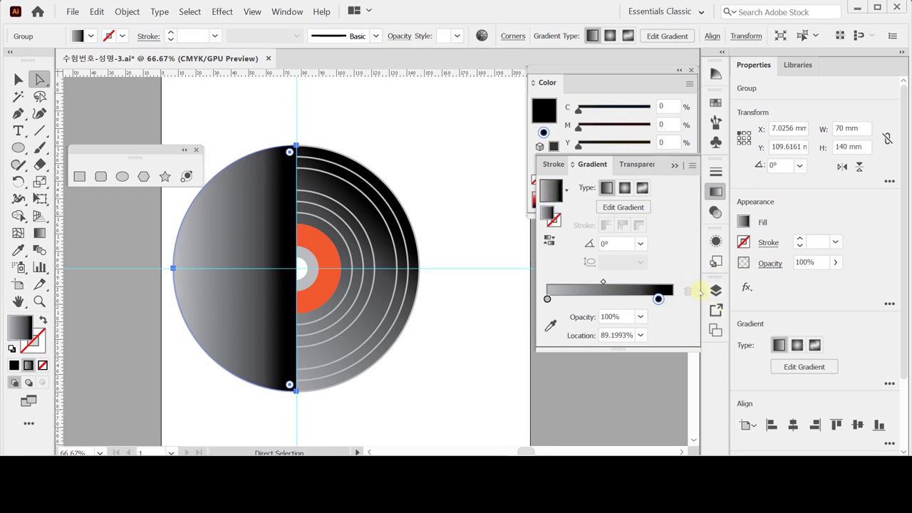
left_click(547, 298)
double_click(547, 298)
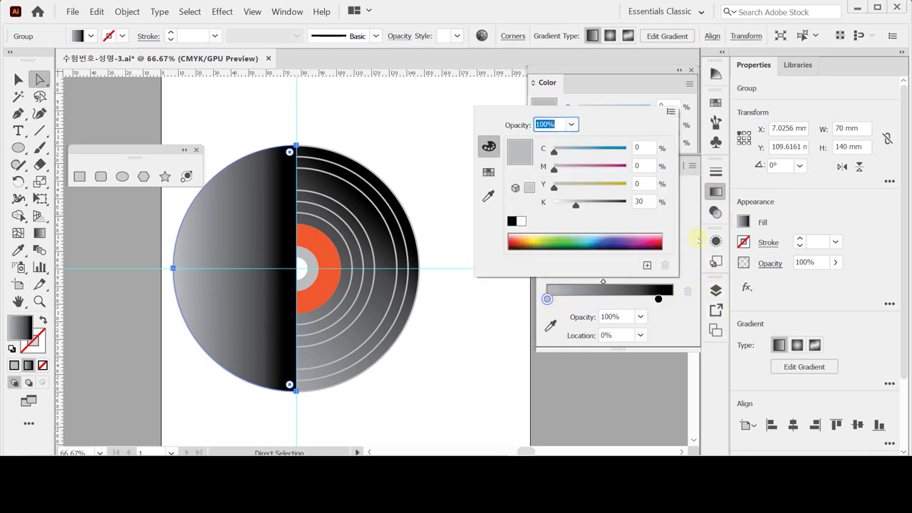
left_click(641, 202)
type("80")
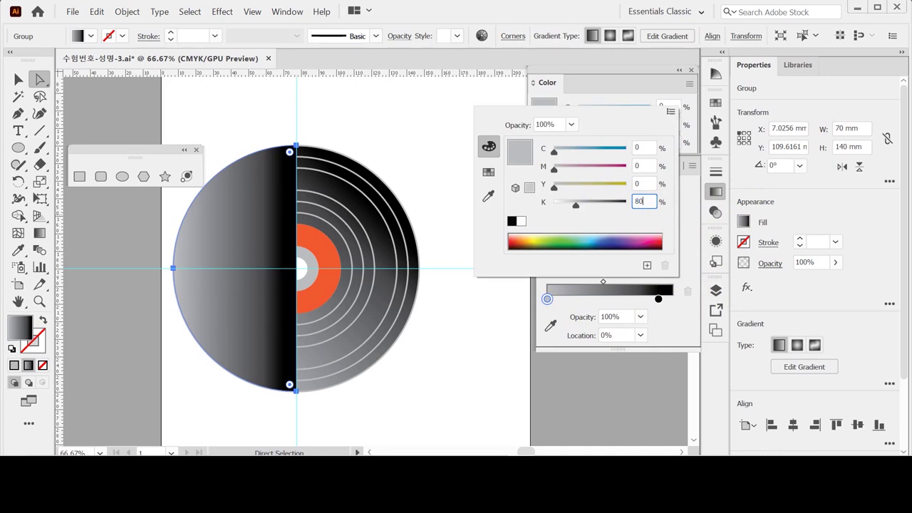
key("Return")
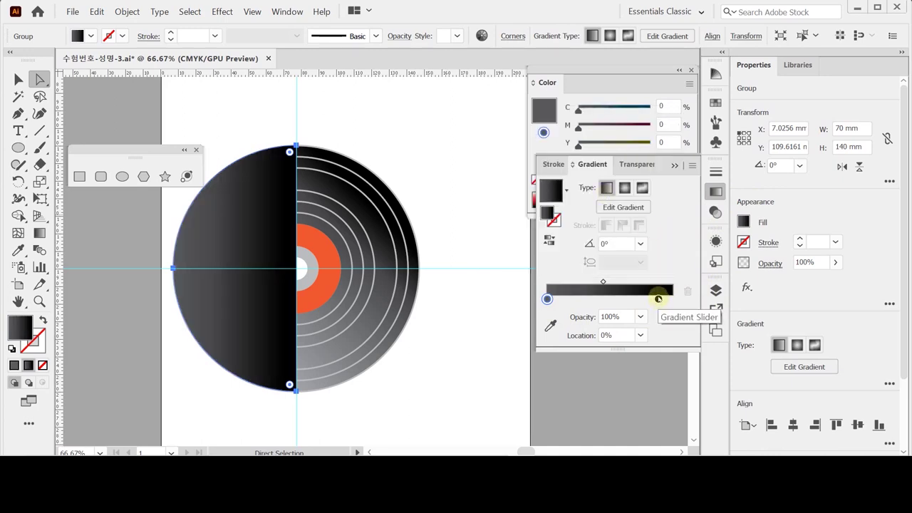
Move the half circle's black gradient stop to location 100%, undoing any misplaced stop, and close the gradient settings.
left_click_drag(658, 299, 686, 292)
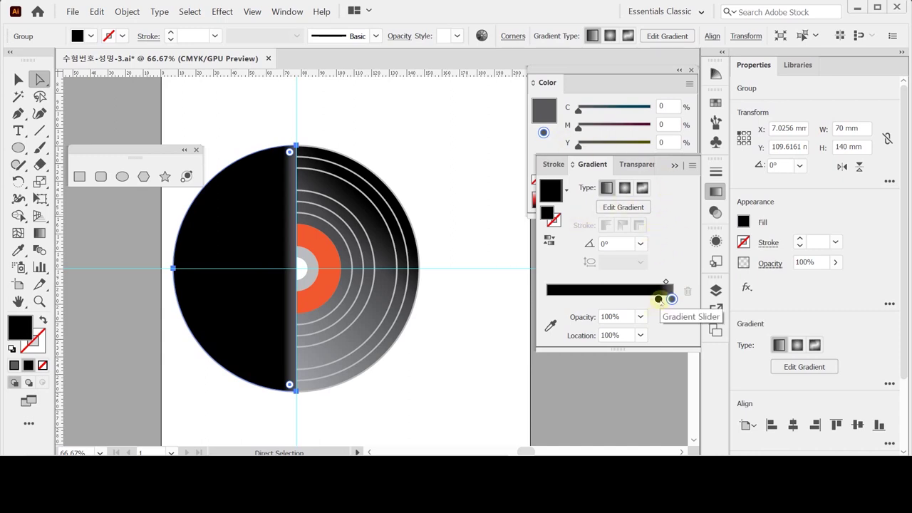
key("ctrl+z")
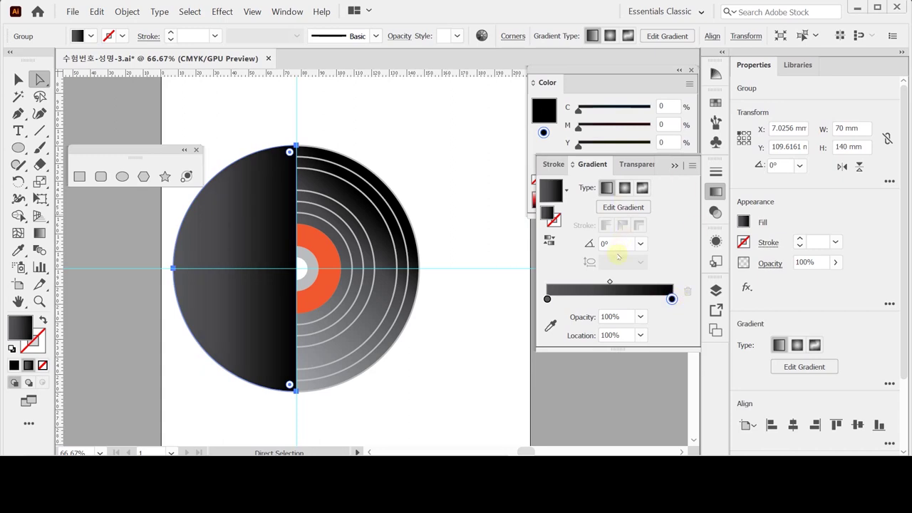
left_click(621, 244)
left_click(715, 191)
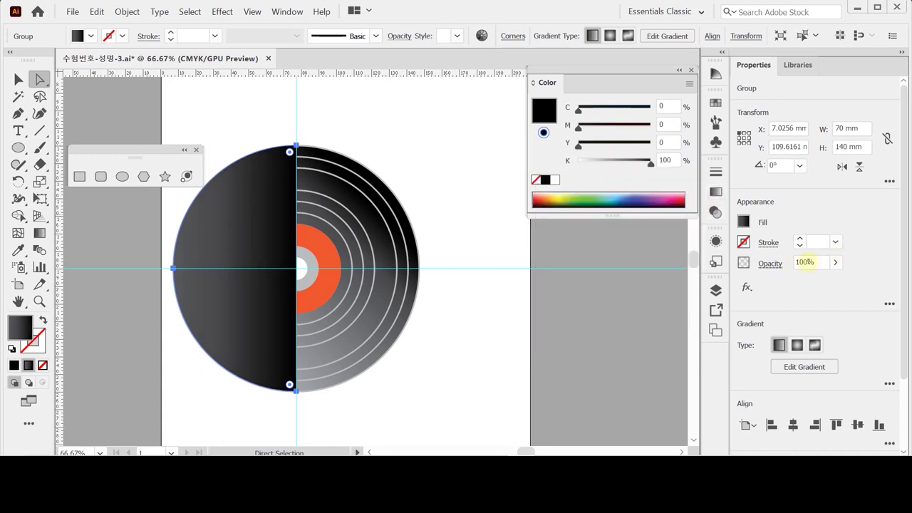
Set the half circle's opacity to 80% and deselect it.
left_click(818, 265)
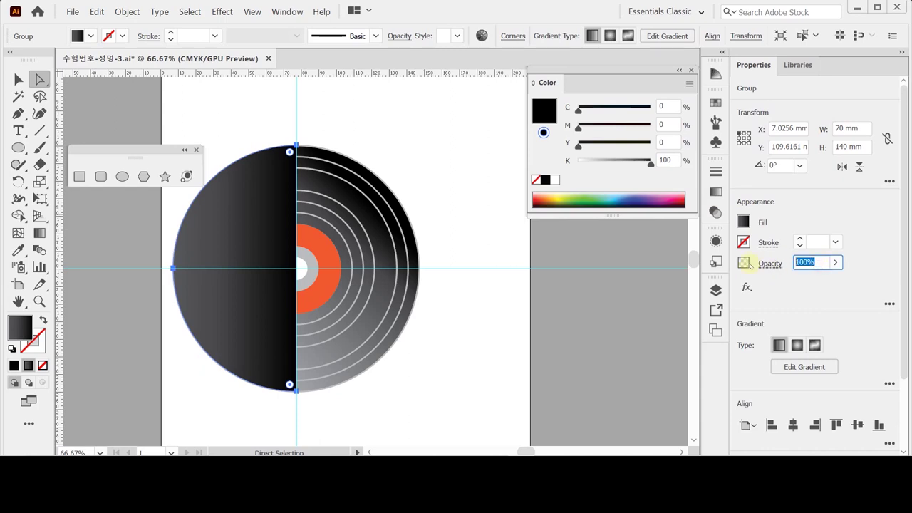
type("80")
key("Return")
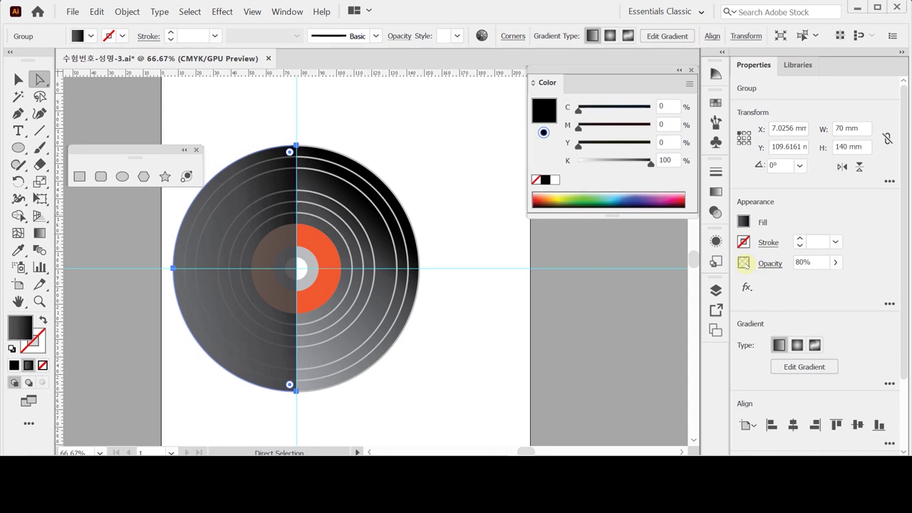
left_click(418, 145)
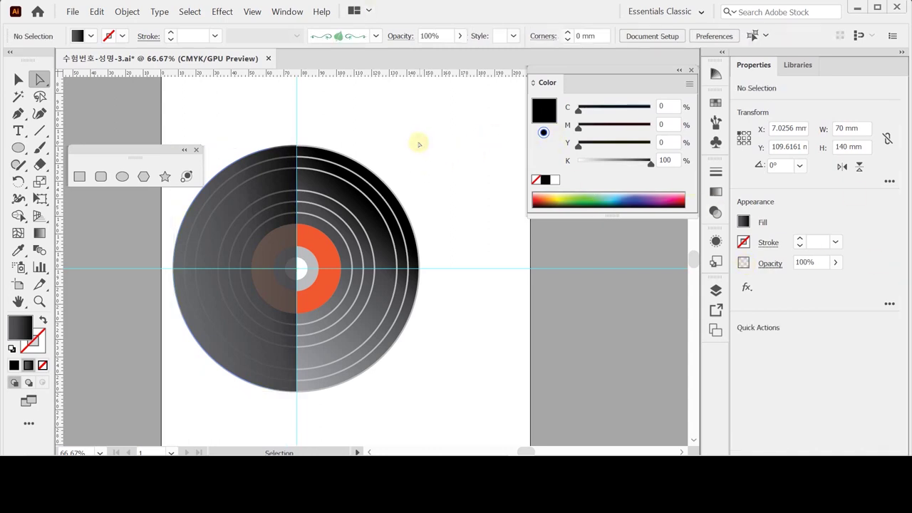
Isolate the nested group containing the record's orange, grey and white centre circles, leaving nothing selected.
key("v")
left_click(320, 288)
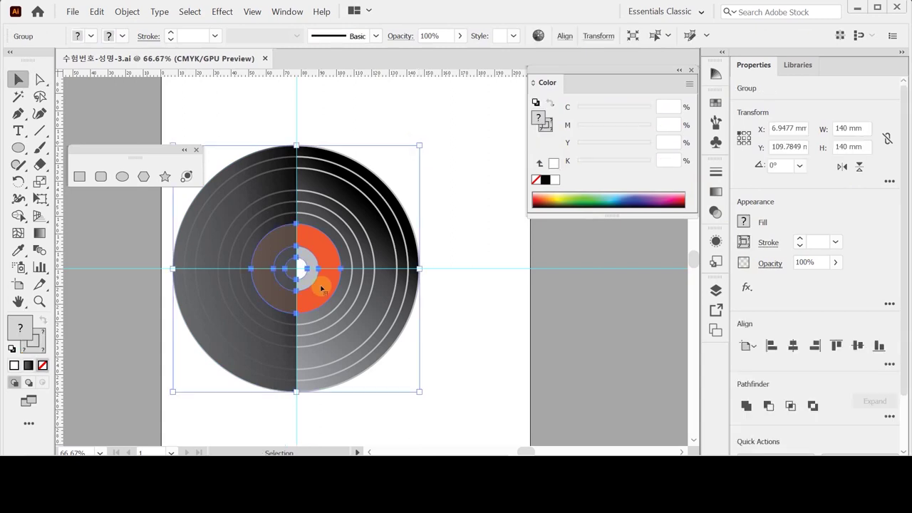
left_click(309, 251)
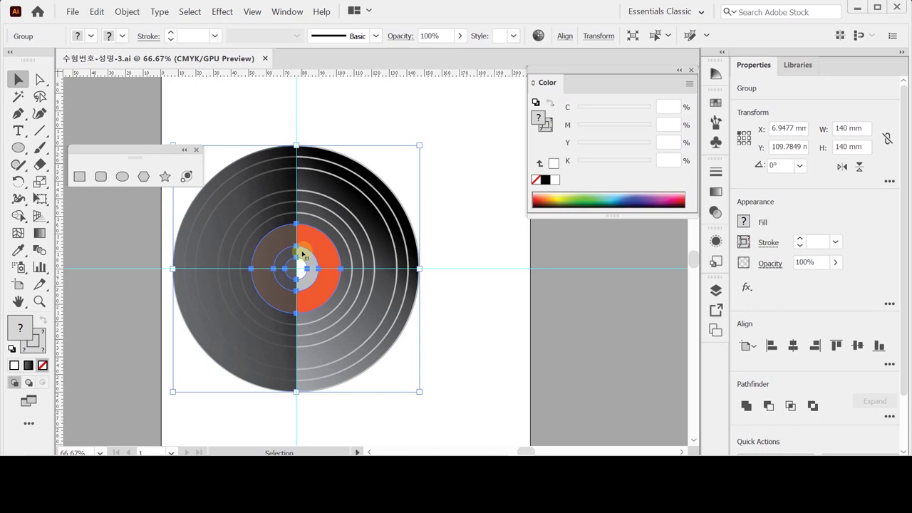
double_click(332, 284)
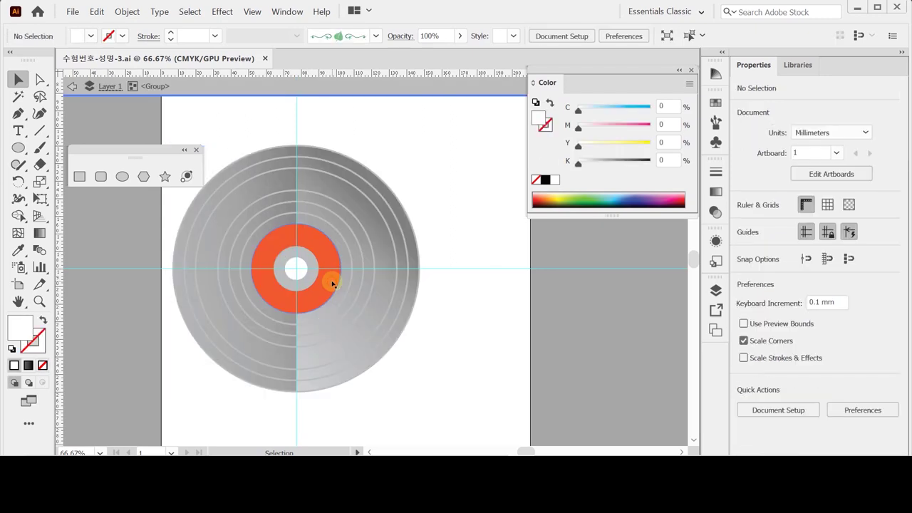
left_click(332, 284)
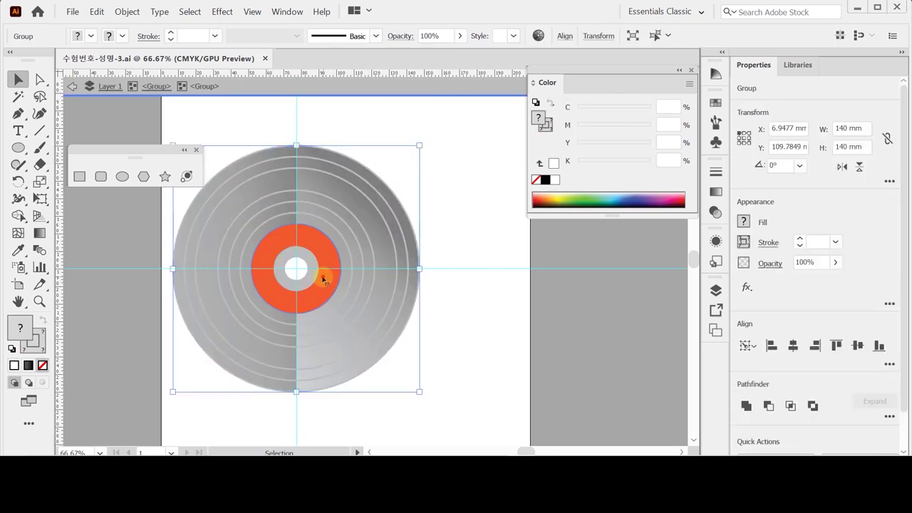
double_click(339, 278)
key("ctrl+1")
left_click(331, 208)
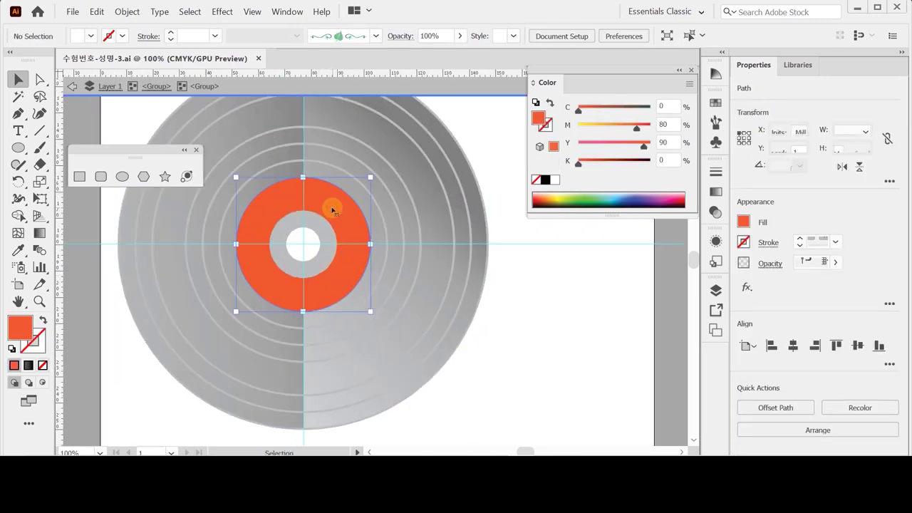
left_click(310, 223)
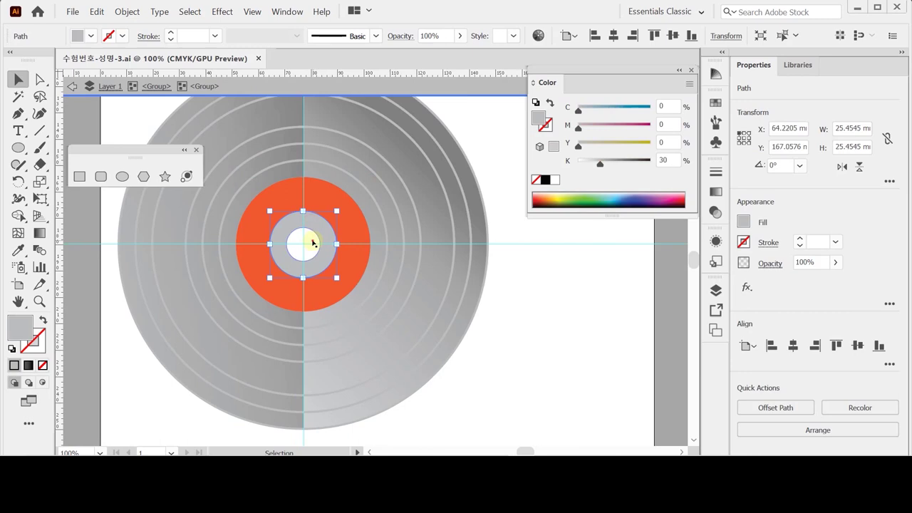
left_click(523, 330)
Draw a horizontal line about 72 mm long across the centre circles along the guide and give it a black stroke.
left_click(40, 131)
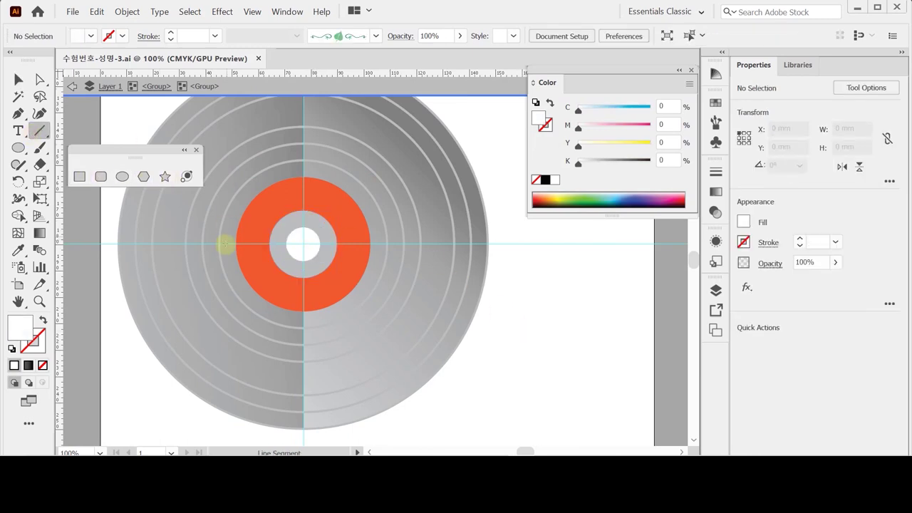
left_click_drag(208, 243, 399, 243)
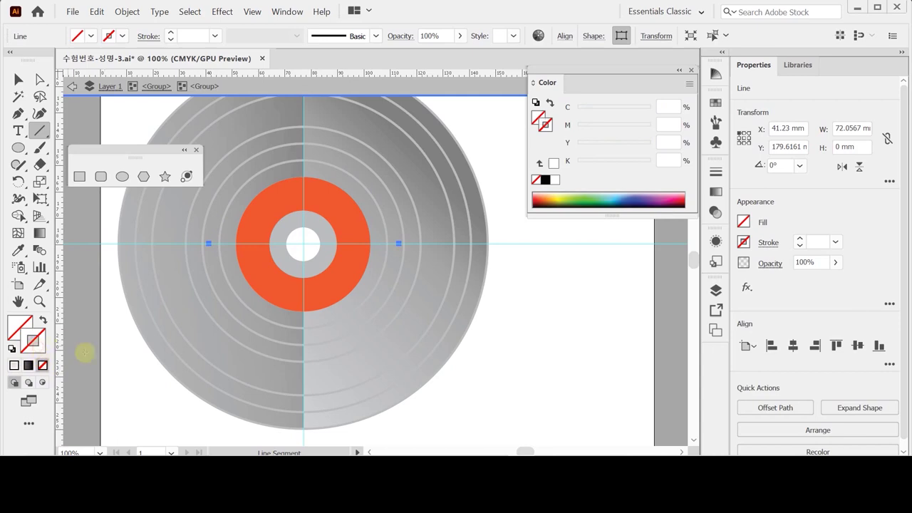
left_click(545, 180)
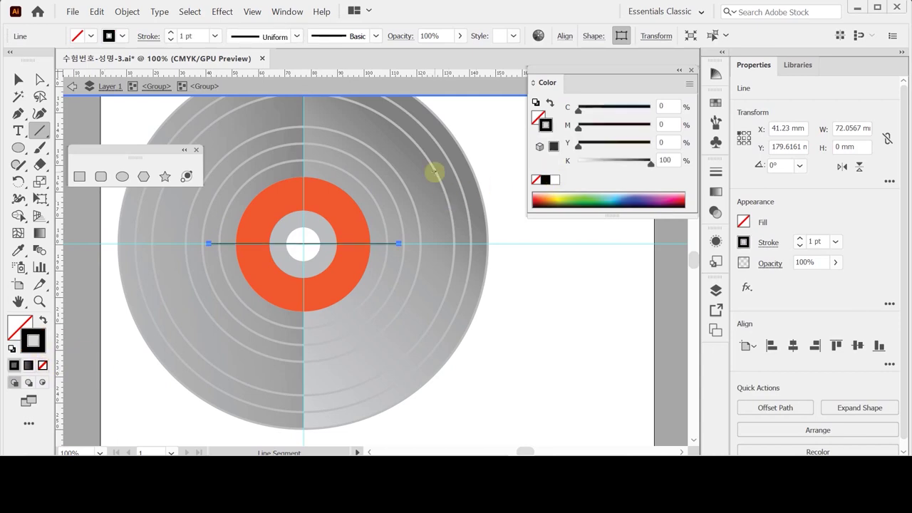
Select the centre circles together with the horizontal line, split them with Pathfinder Divide, and deselect the pieces.
key("ctrl")
left_click(435, 173, "ctrl+shift")
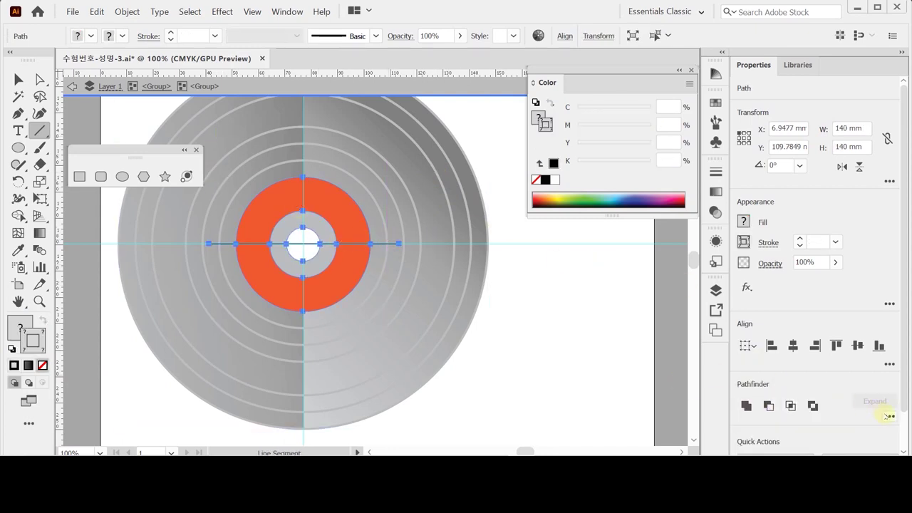
left_click(889, 416)
left_click(747, 397)
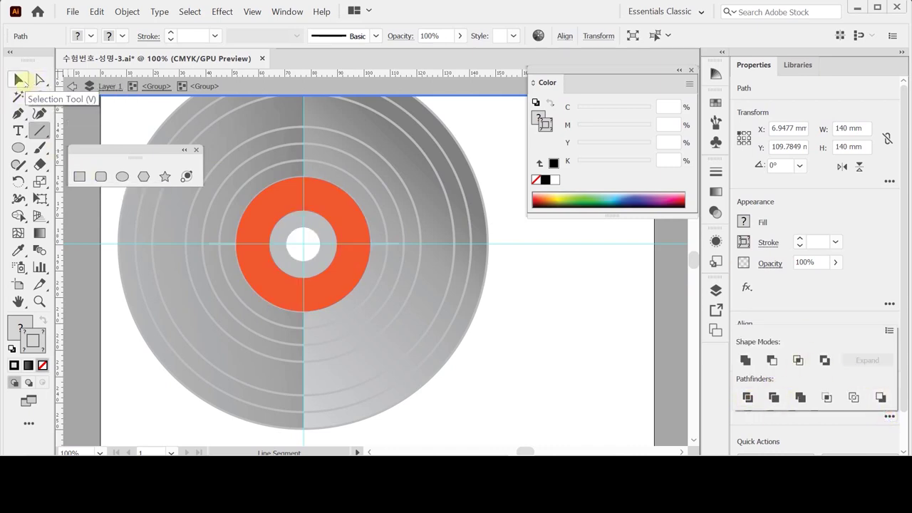
left_click(20, 79)
key("ctrl+shift+a")
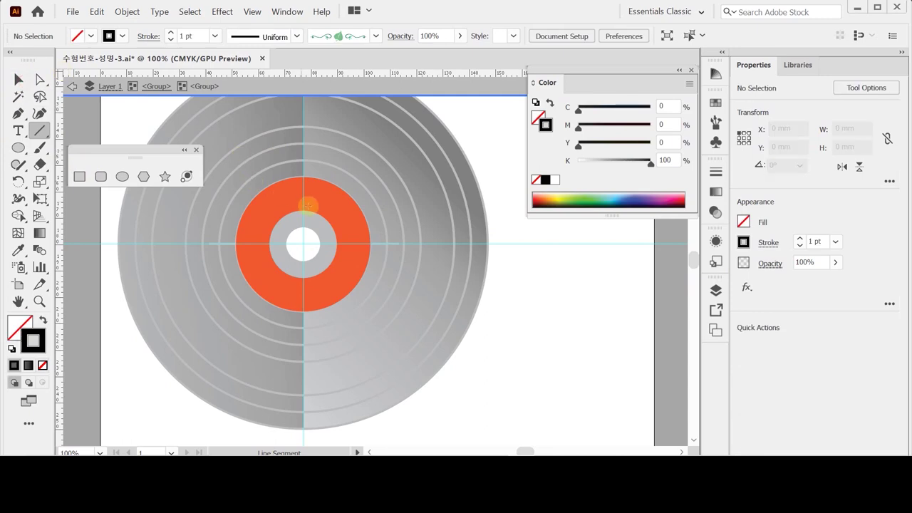
Darken the upper half of the orange ring by setting its fill to K 20.
left_click(278, 202)
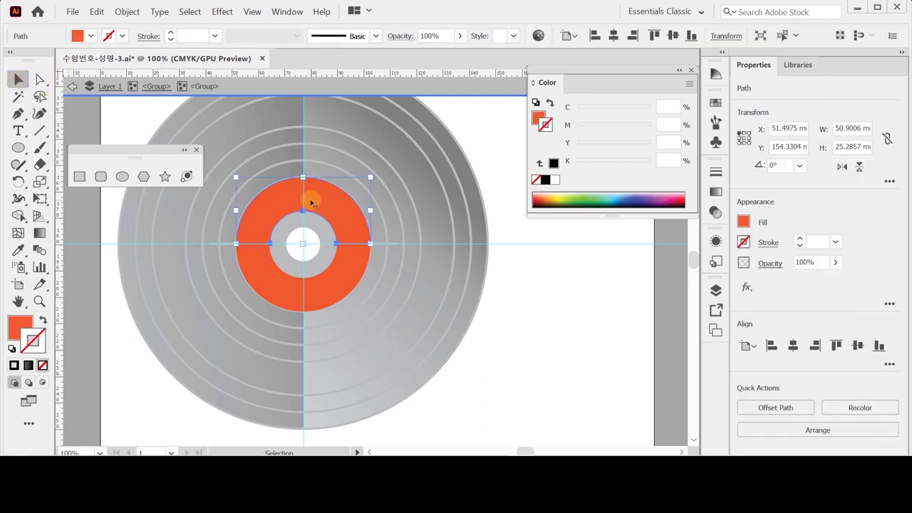
left_click(538, 120)
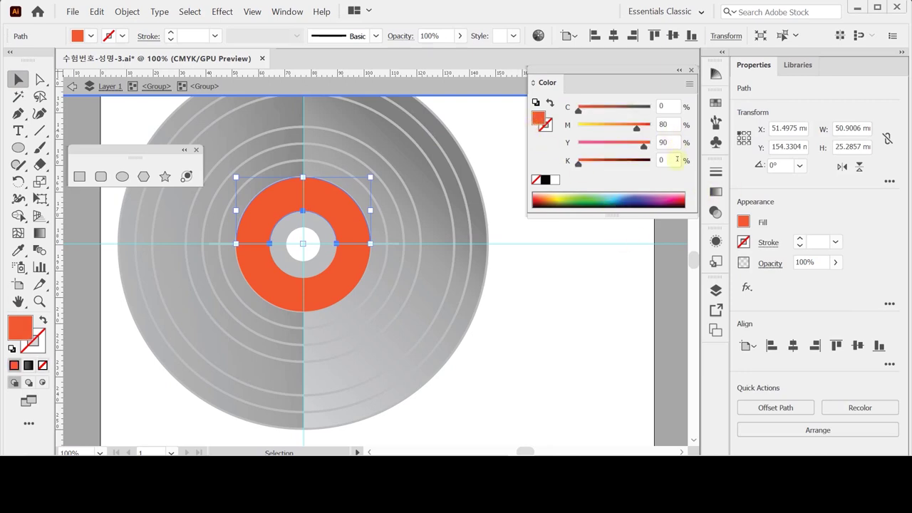
double_click(673, 160)
type("20")
key("Return")
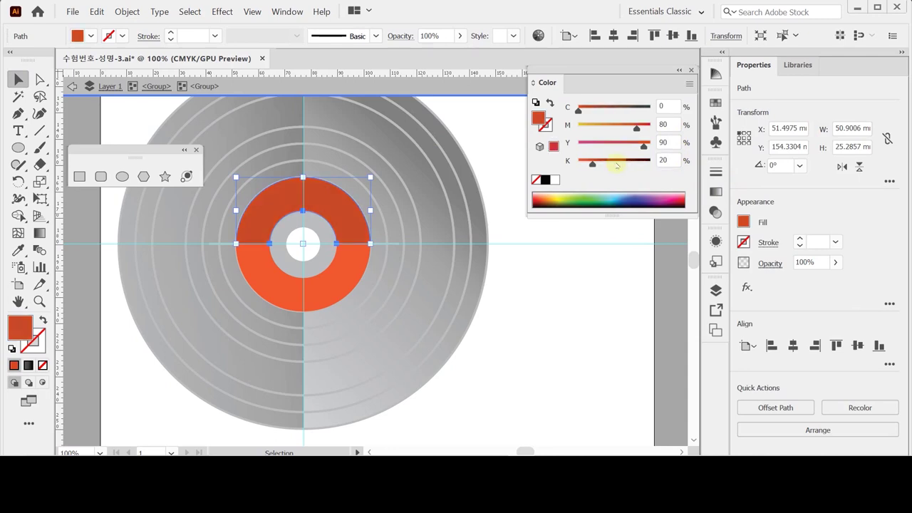
Darken the lower half of the grey ring by switching its fill to CMYK and setting K to 50.
left_click(320, 265)
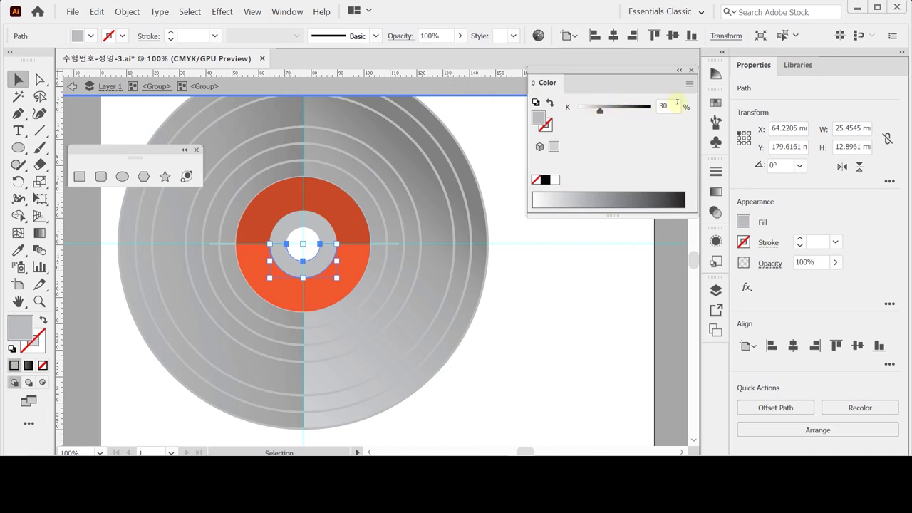
left_click(691, 84)
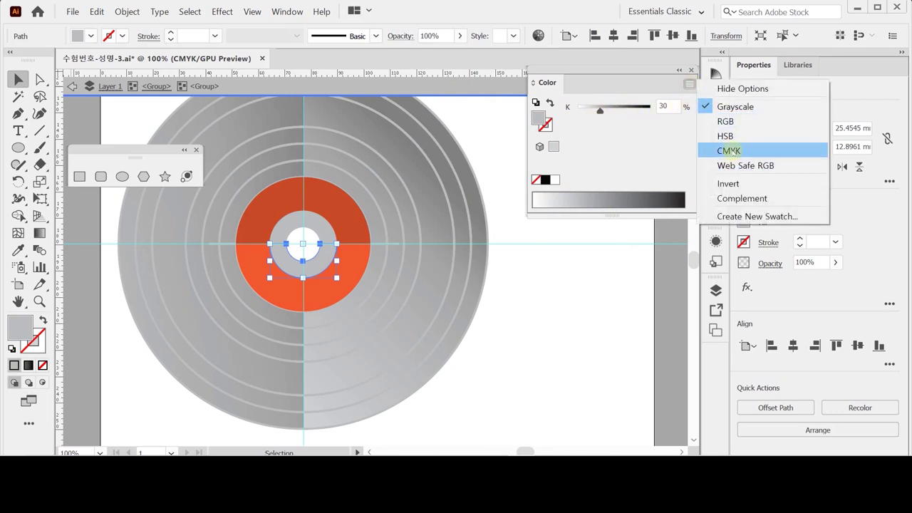
left_click(734, 150)
double_click(664, 160)
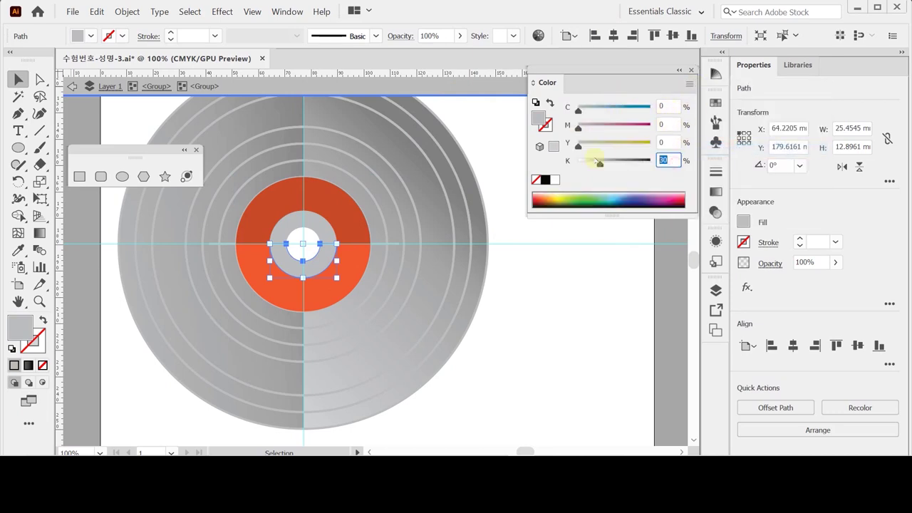
type("50")
key("Return")
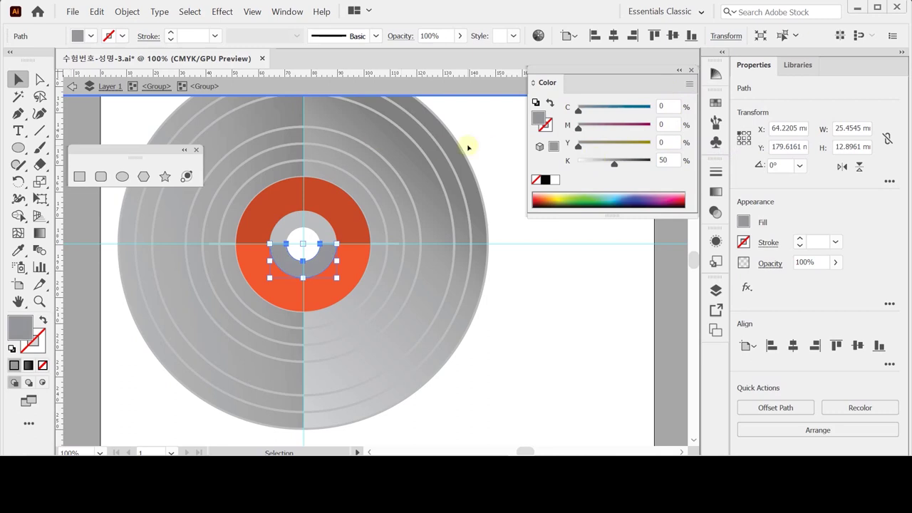
left_click(551, 319)
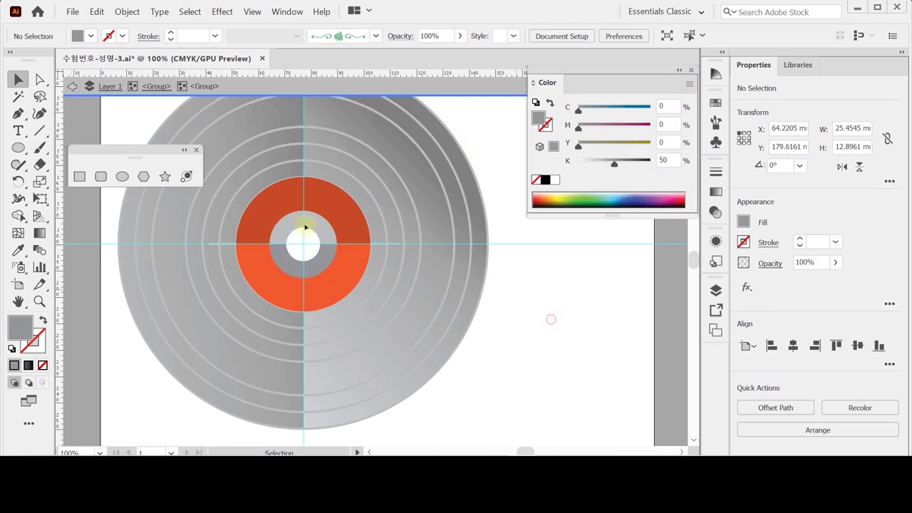
Unite the halves of the white centre circle, switch its fill to CMYK mode, and exit the isolated group.
left_click(301, 242)
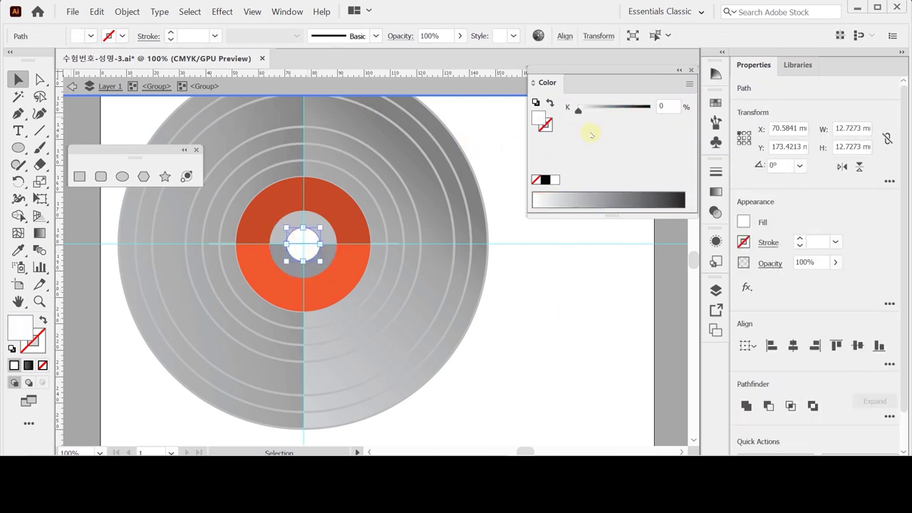
left_click(746, 405)
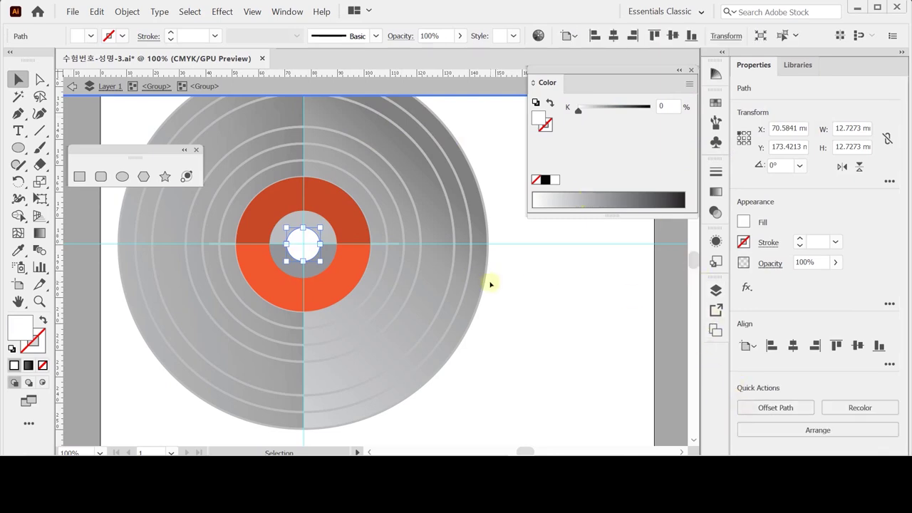
left_click(689, 84)
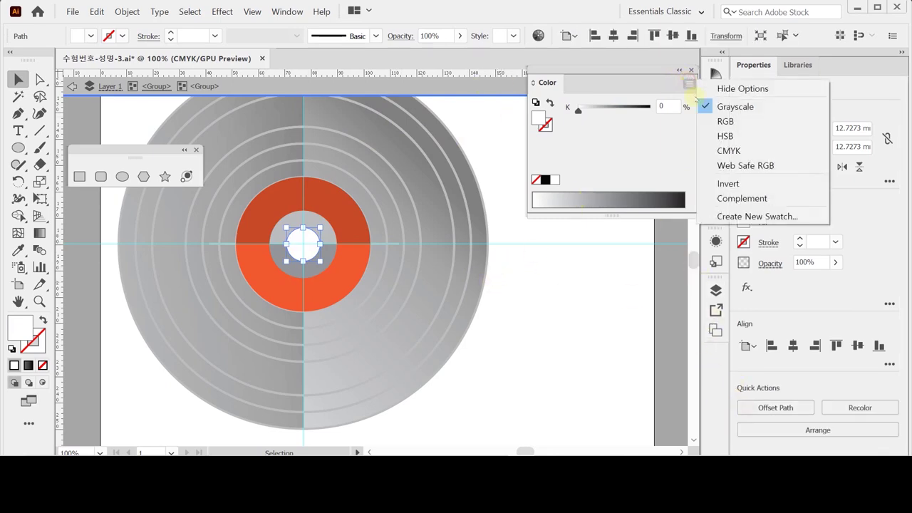
left_click(725, 149)
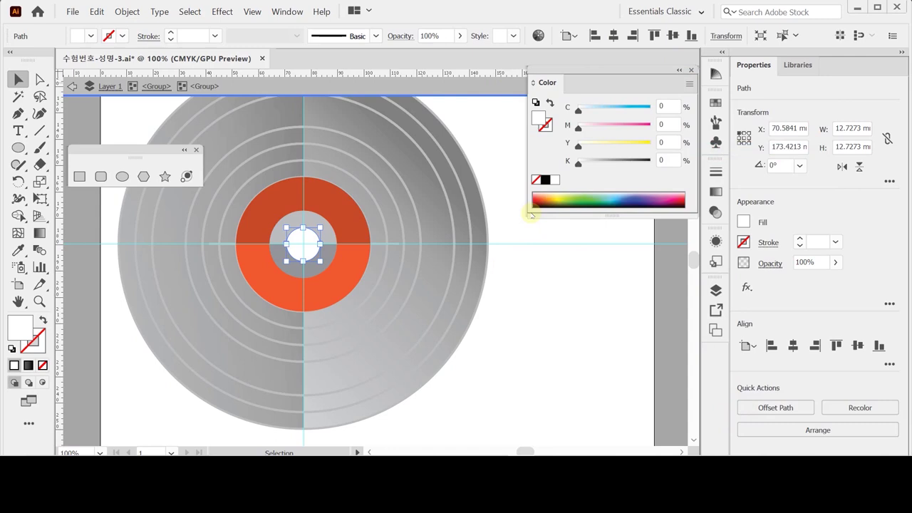
left_click(520, 334)
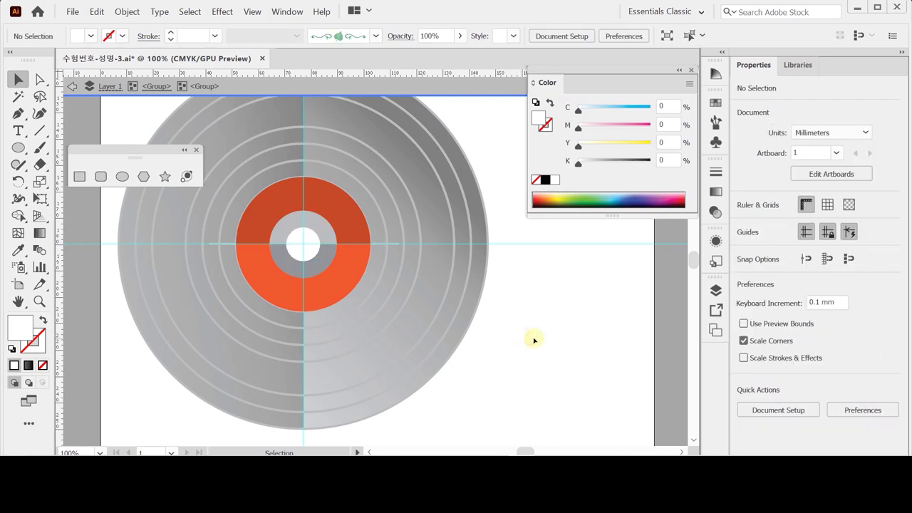
double_click(527, 328)
left_click(421, 240)
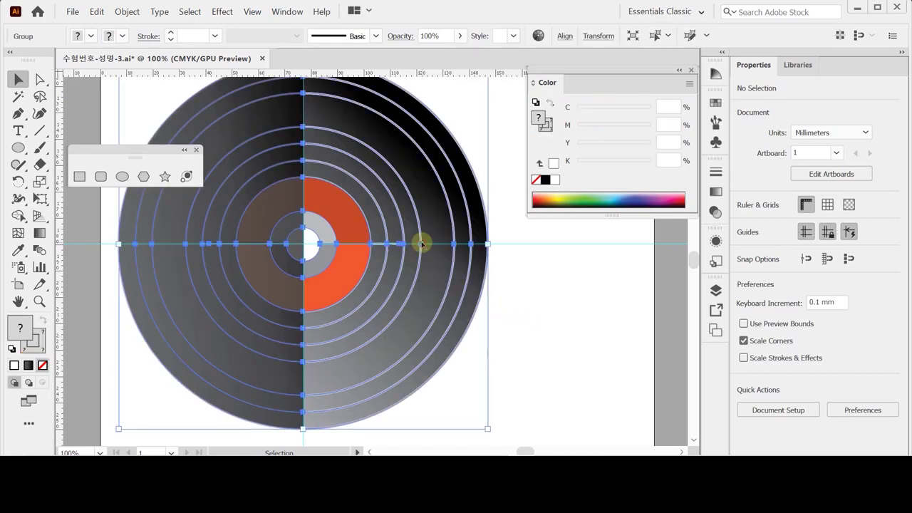
left_click(546, 300)
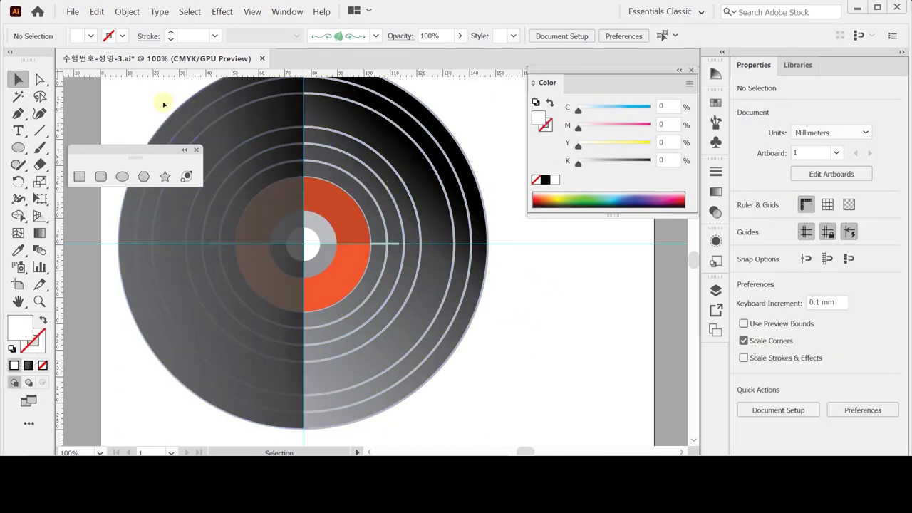
left_click(126, 12)
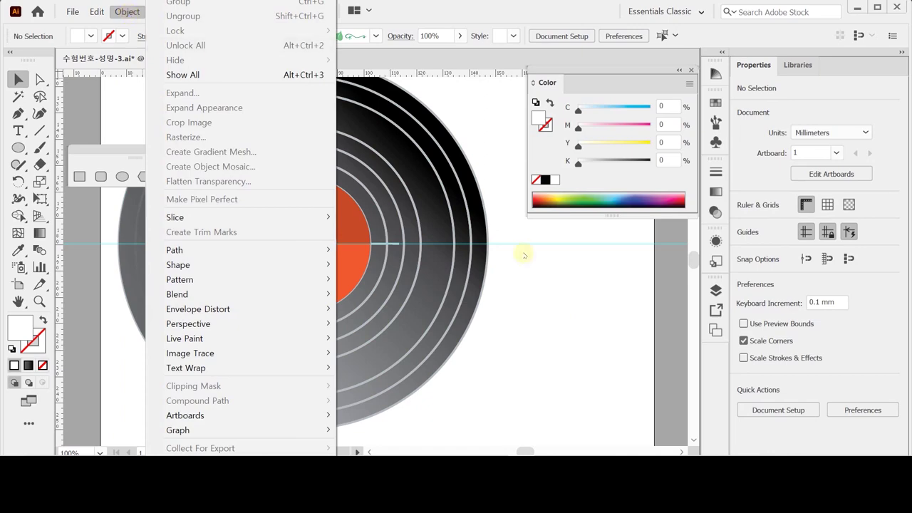
left_click(540, 297)
left_click(385, 255)
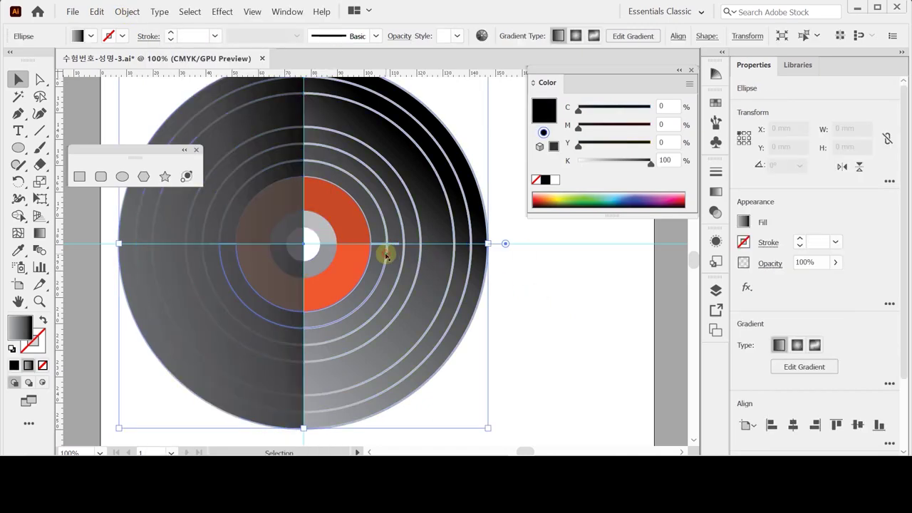
double_click(386, 255)
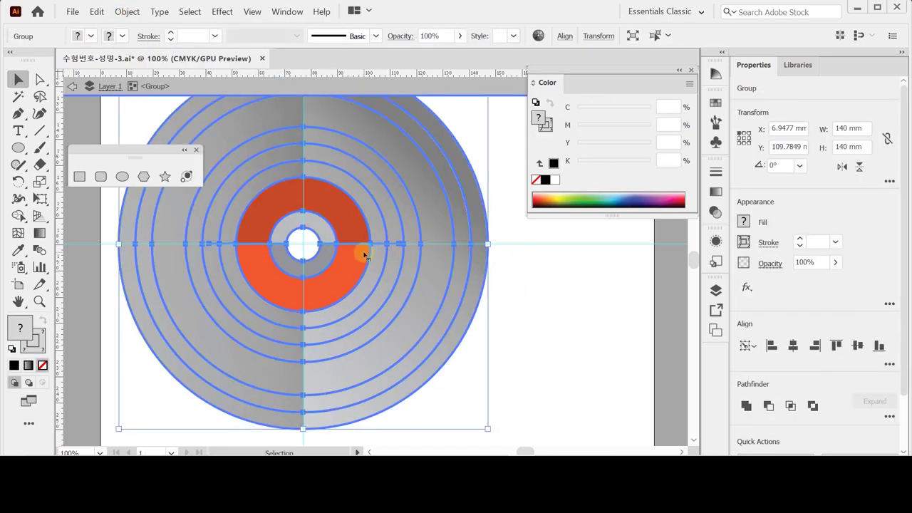
double_click(362, 252)
left_click(362, 251)
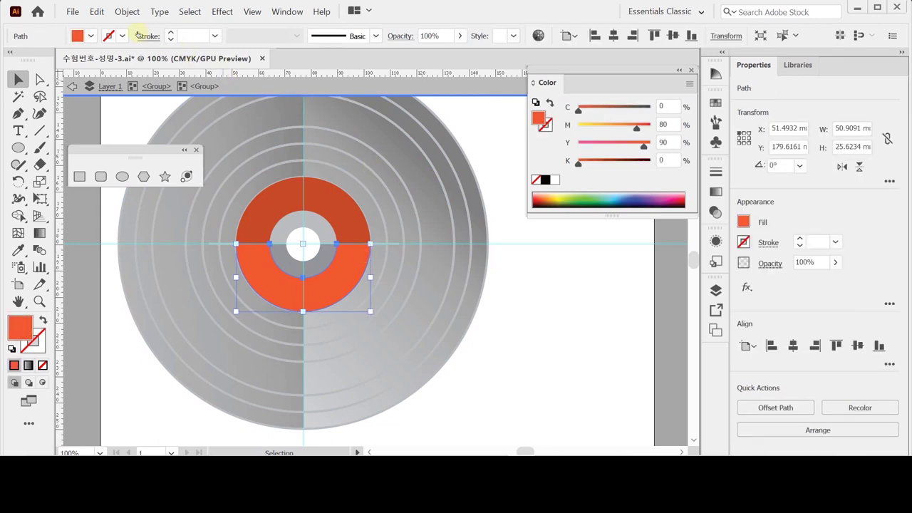
left_click(130, 11)
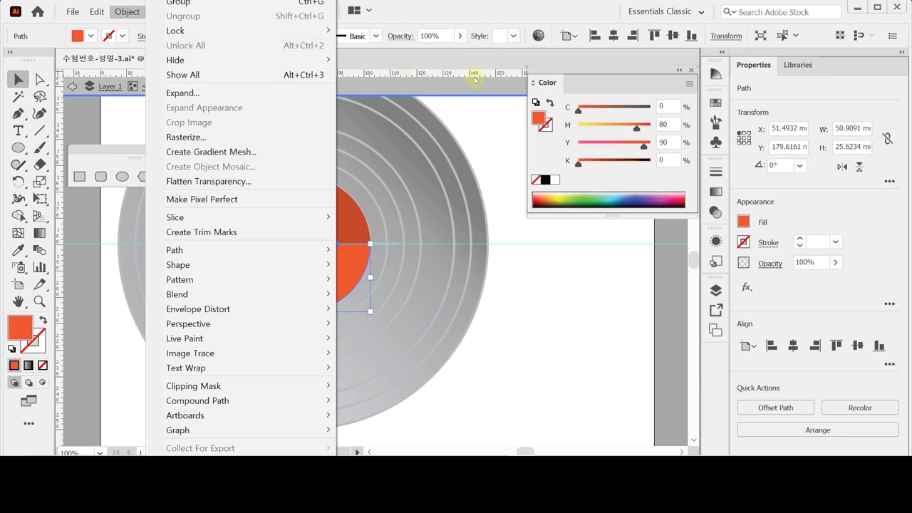
left_click(505, 124)
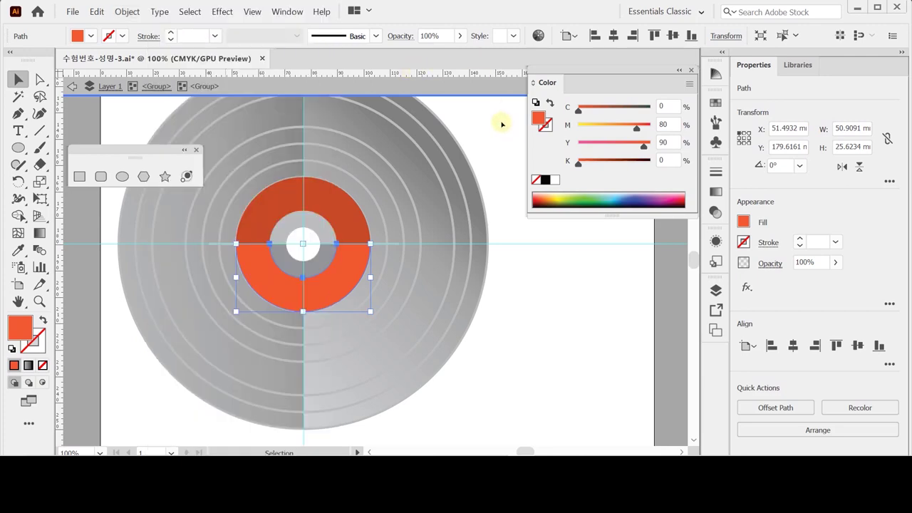
left_click(504, 123)
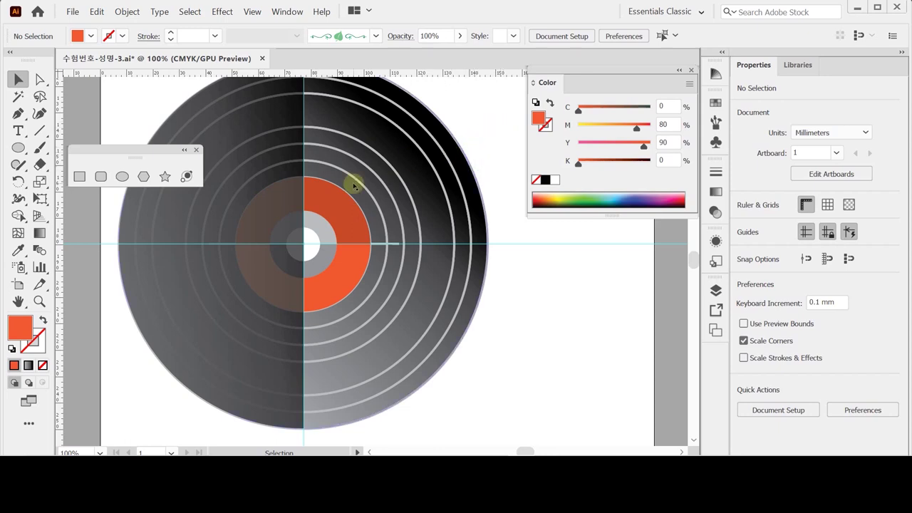
left_click(259, 158)
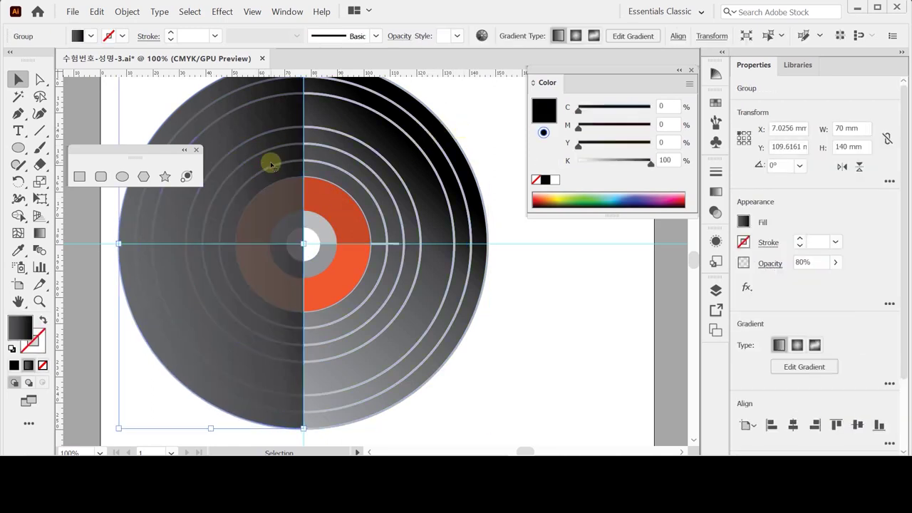
key("a")
left_click(266, 171)
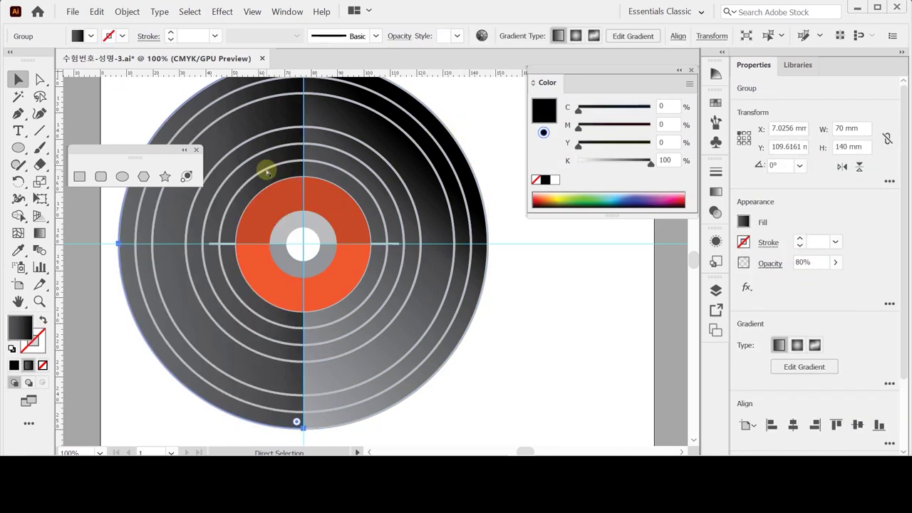
key("v")
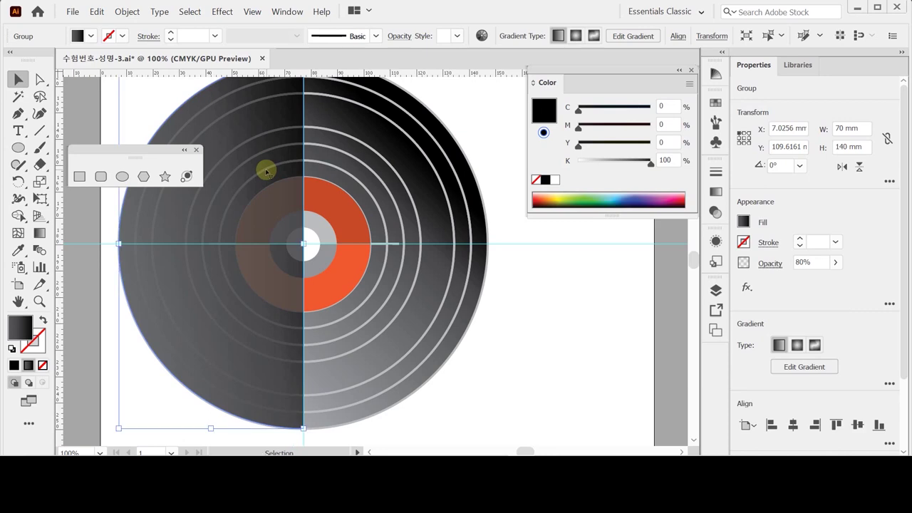
left_click(560, 355)
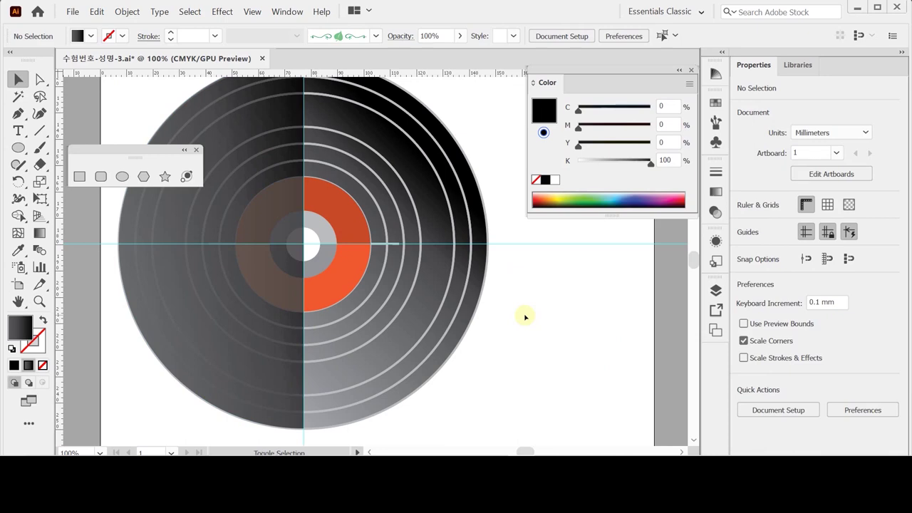
Ungroup the record artwork and its nested groups into separate pieces, and clear the selection.
left_click(343, 267)
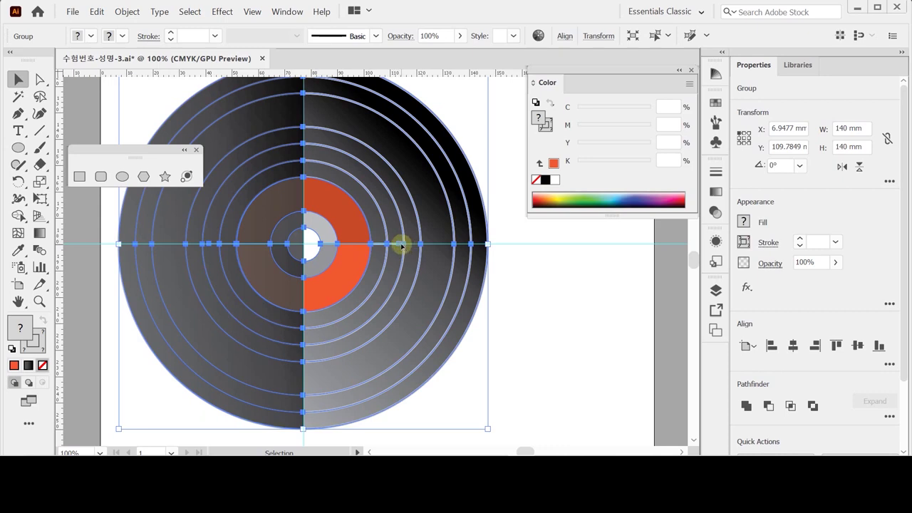
right_click(401, 245)
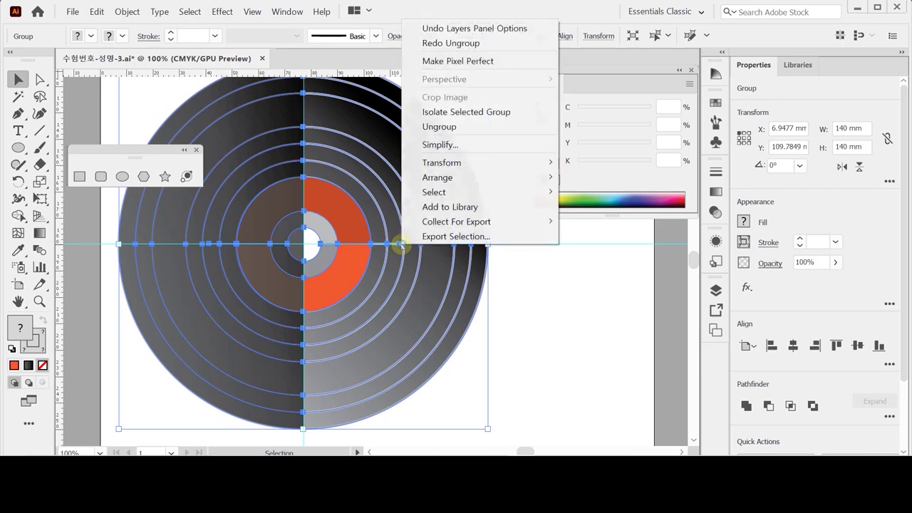
left_click(442, 142)
left_click(529, 267)
left_click(370, 245)
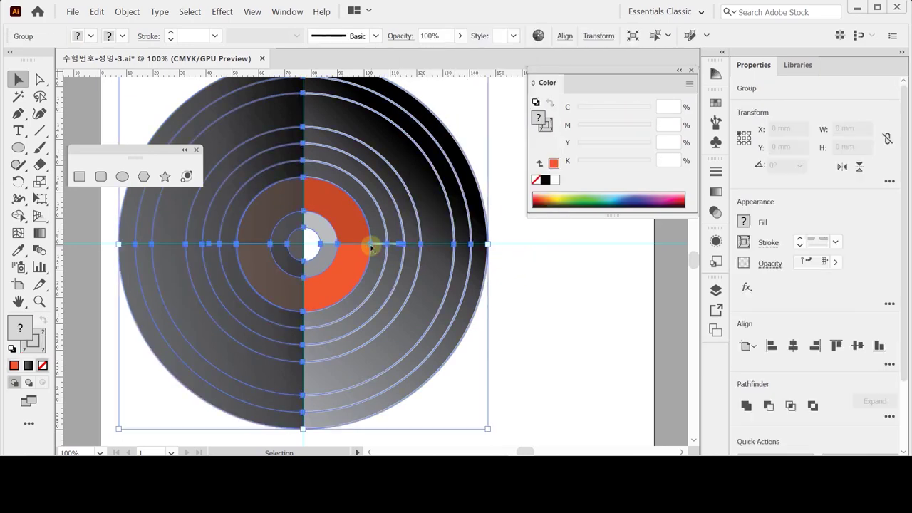
right_click(370, 245)
left_click(413, 126)
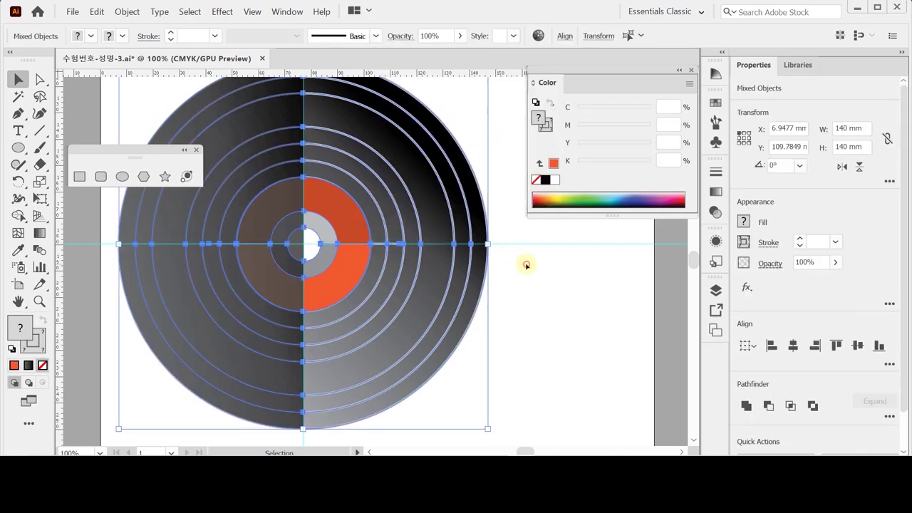
left_click(525, 263)
Select all the orange, grey and white label pieces and bring them in front of the semi-transparent half overlay.
left_click(365, 247)
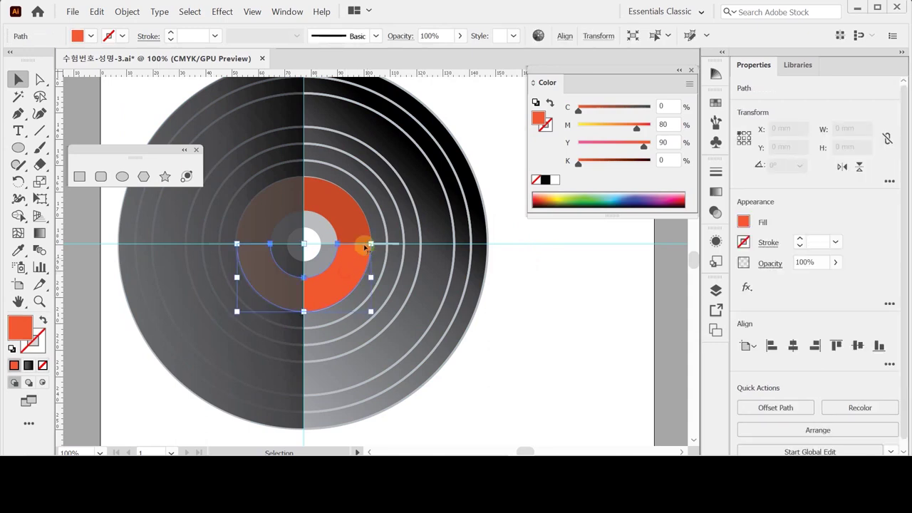
left_click(323, 194)
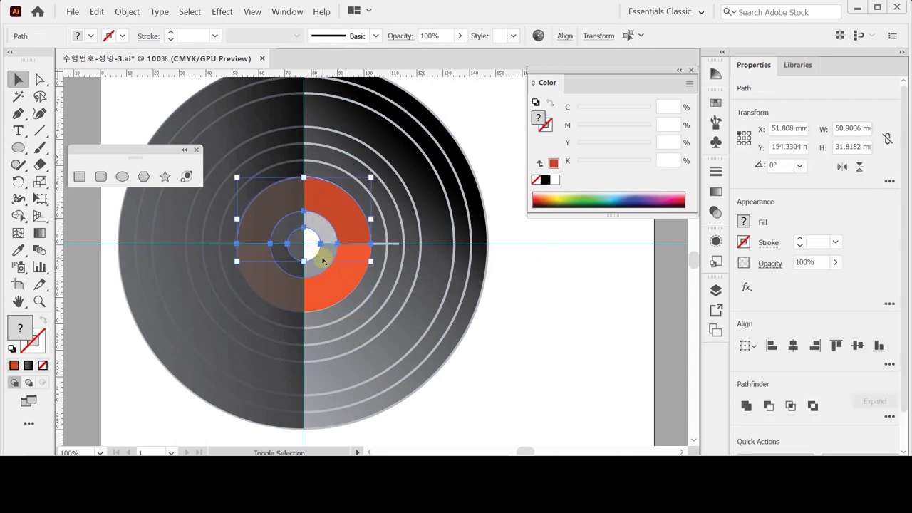
left_click(331, 283, "shift")
right_click(341, 263)
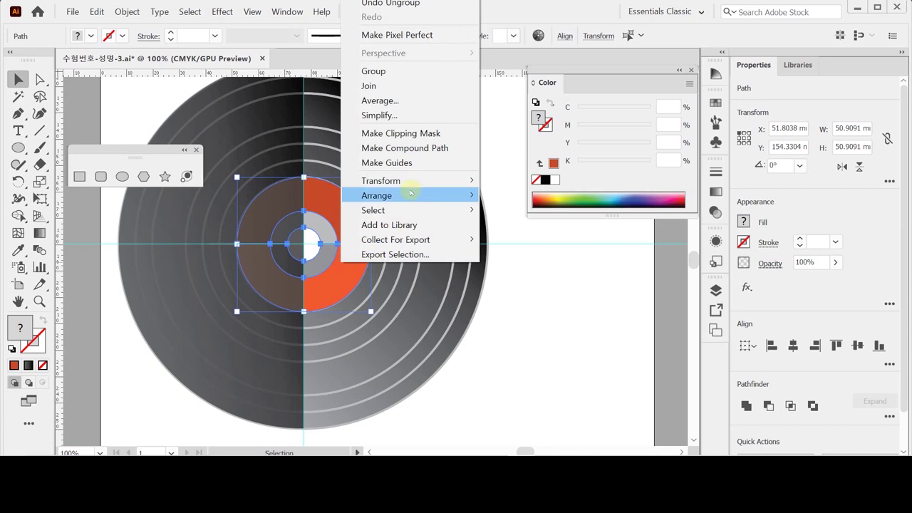
mouse_move(411, 194)
left_click(498, 197)
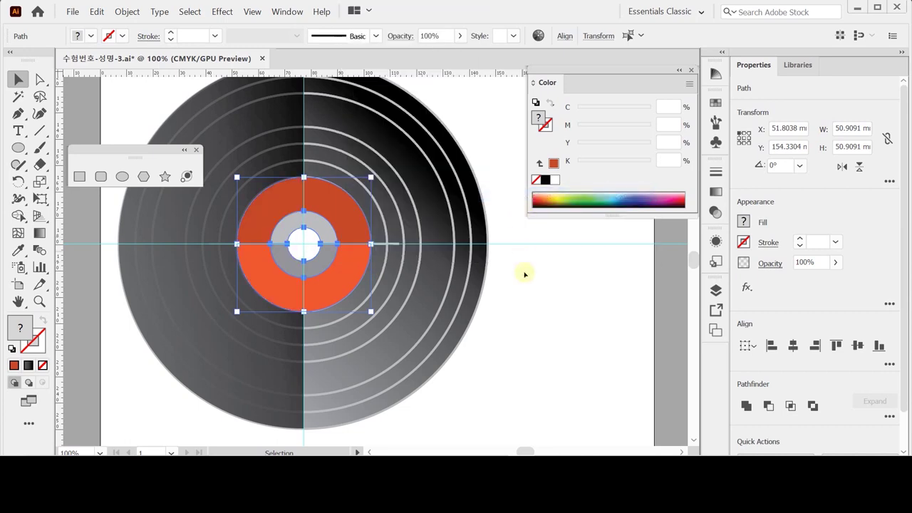
left_click(549, 301)
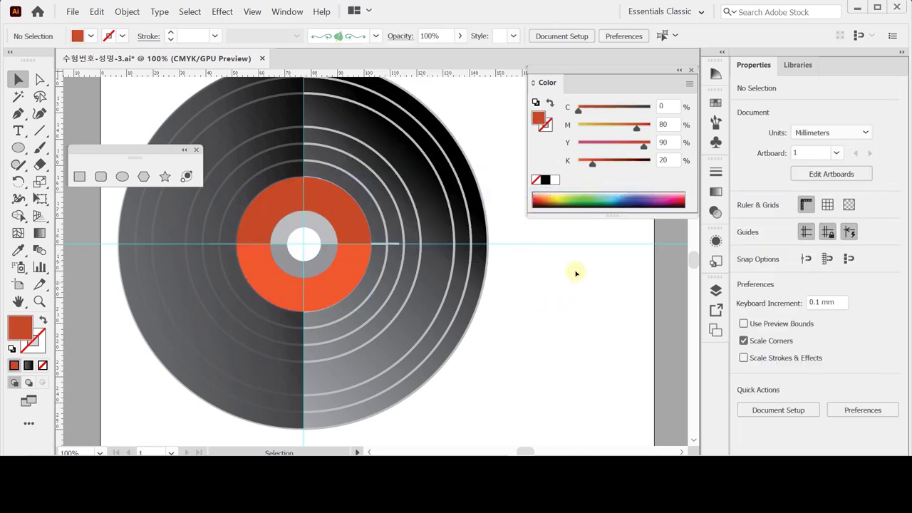
Set the gradient midpoint of the semi-transparent half overlay on the record to a location of 20%.
left_click(190, 307)
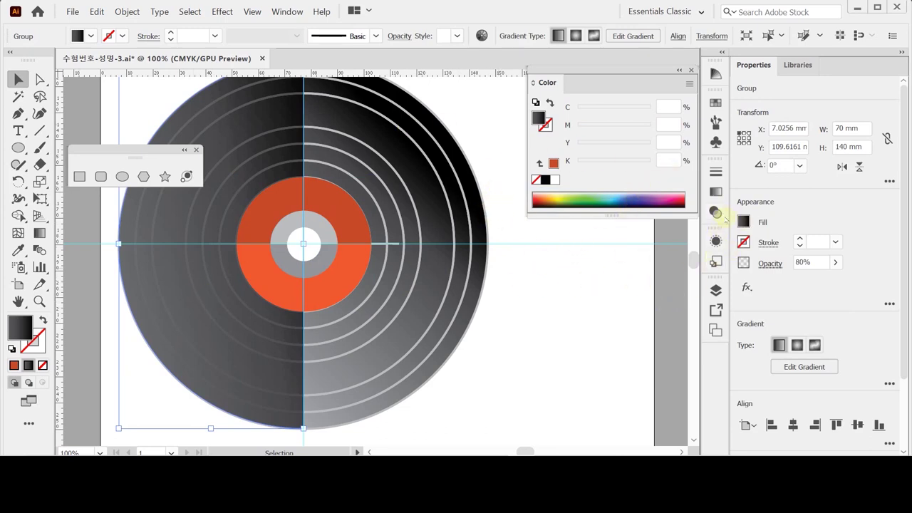
left_click(716, 191)
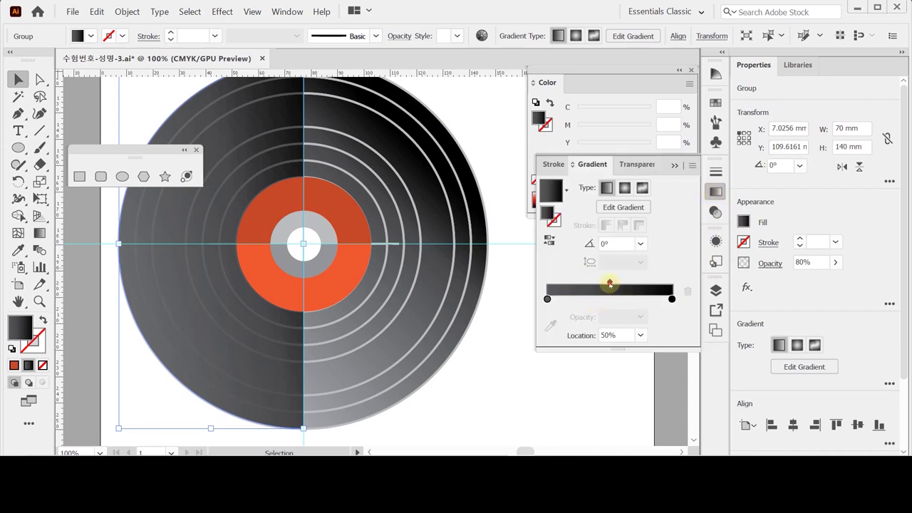
left_click(609, 283)
double_click(621, 334)
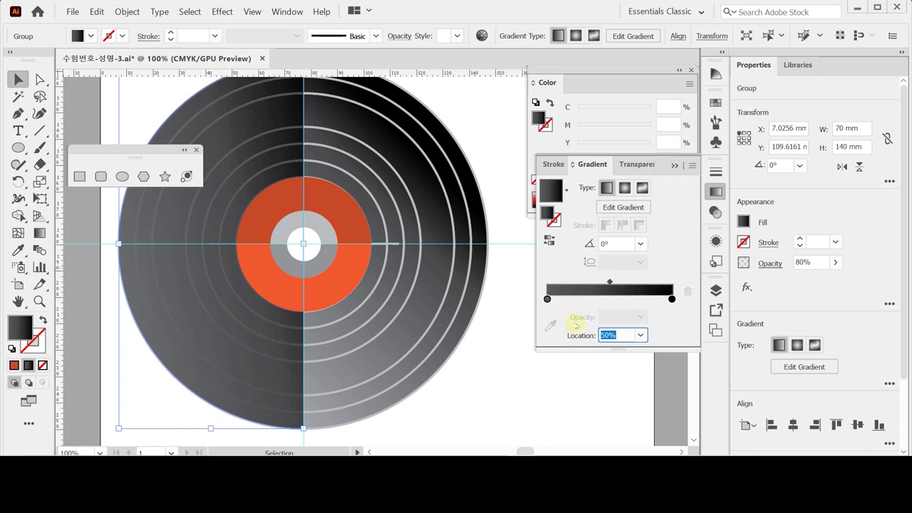
type("20")
key("Return")
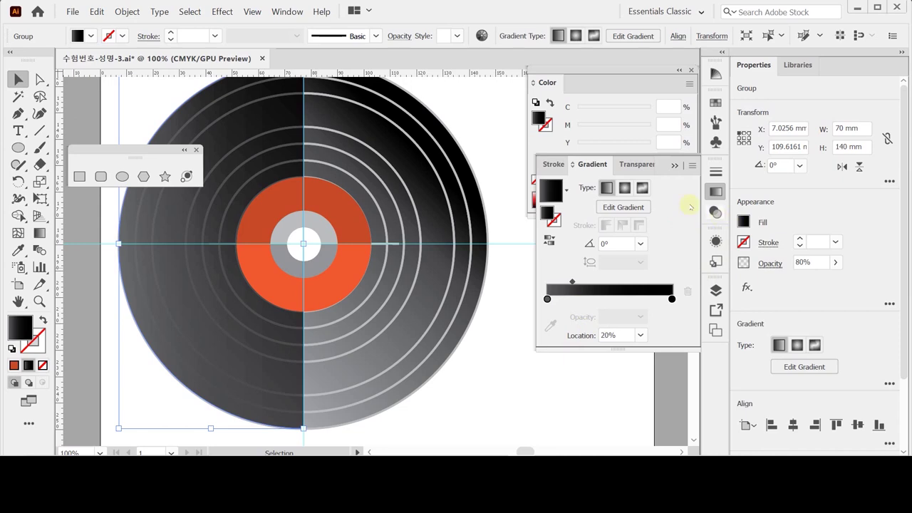
Select all the pieces of the vinyl record and group them.
left_click(487, 124)
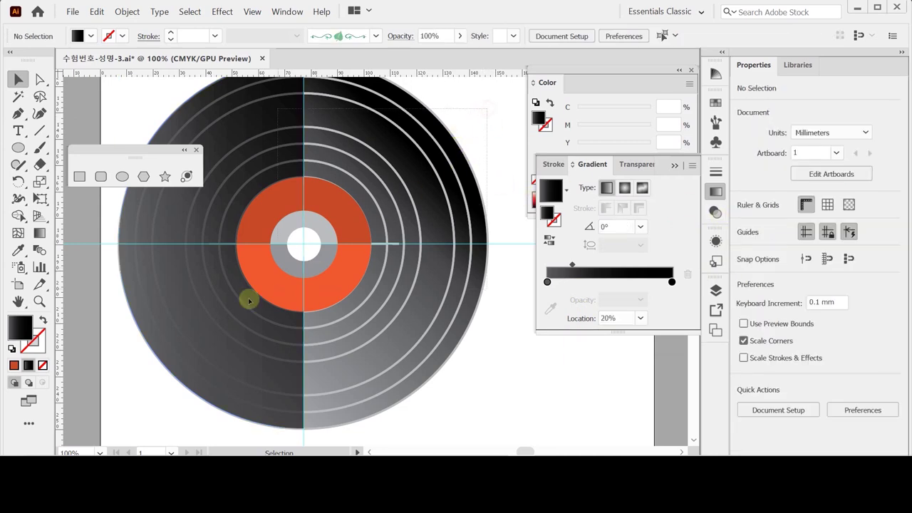
left_click(193, 327)
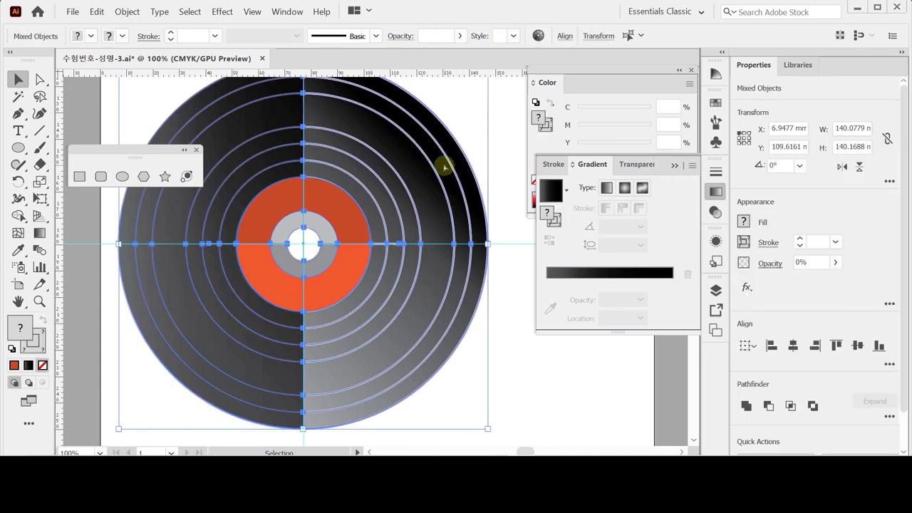
key("a")
key("ctrl+g")
key("v")
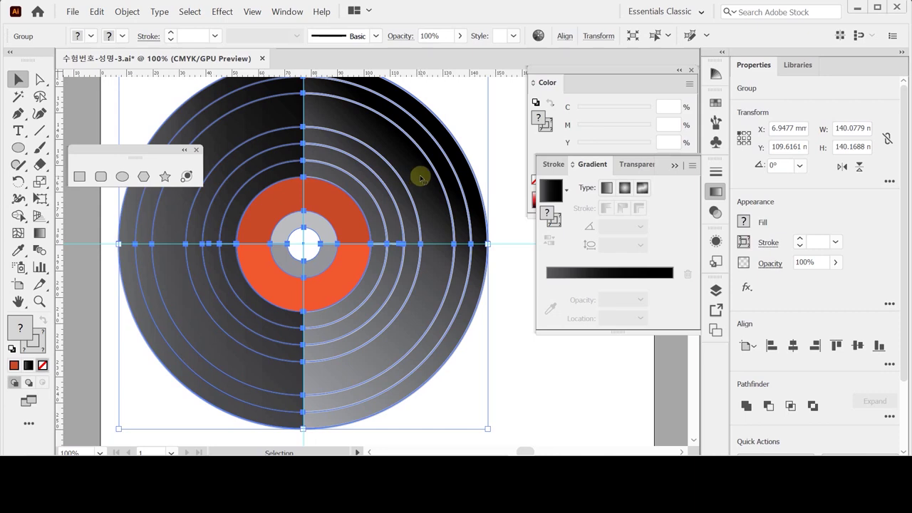
key("shift")
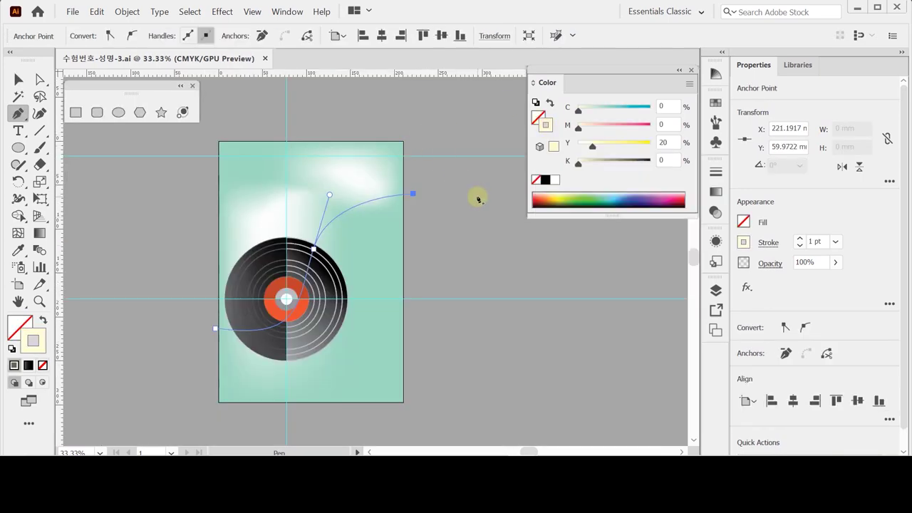
Select the pale yellow curve and the teal curve crossing the page and make a blend between them.
key("ctrl")
key("ctrl+z")
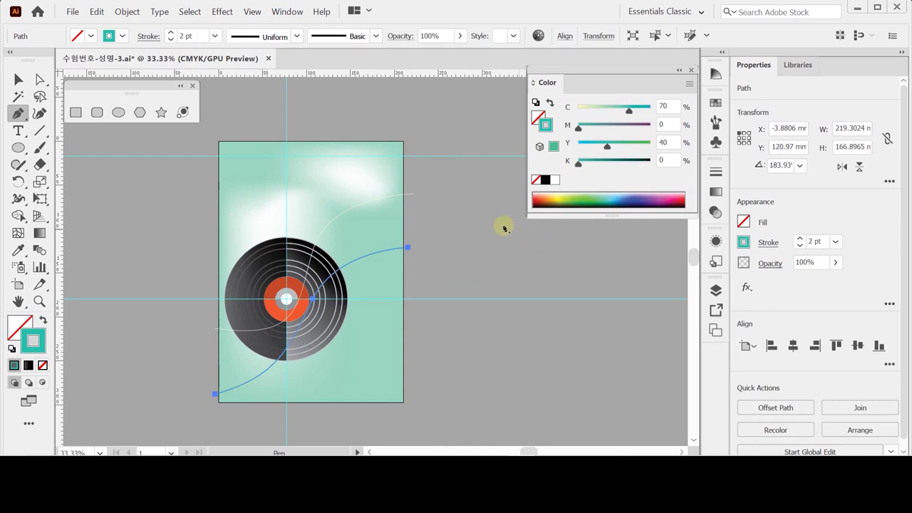
key("ctrl")
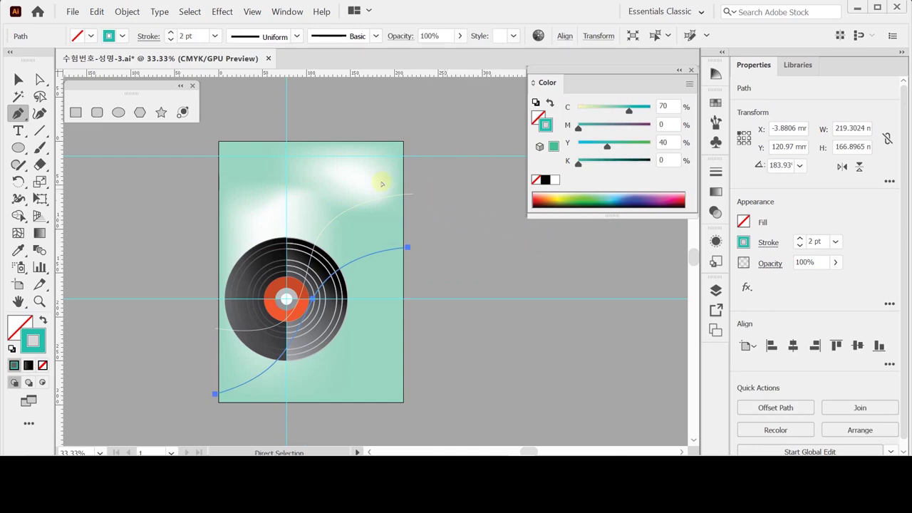
left_click(18, 80)
left_click_drag(446, 179, 410, 261)
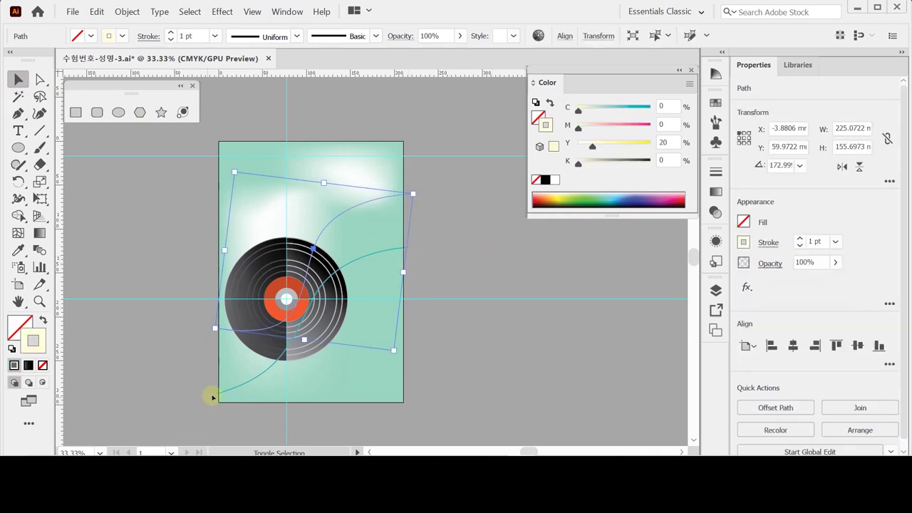
left_click(213, 392, "shift")
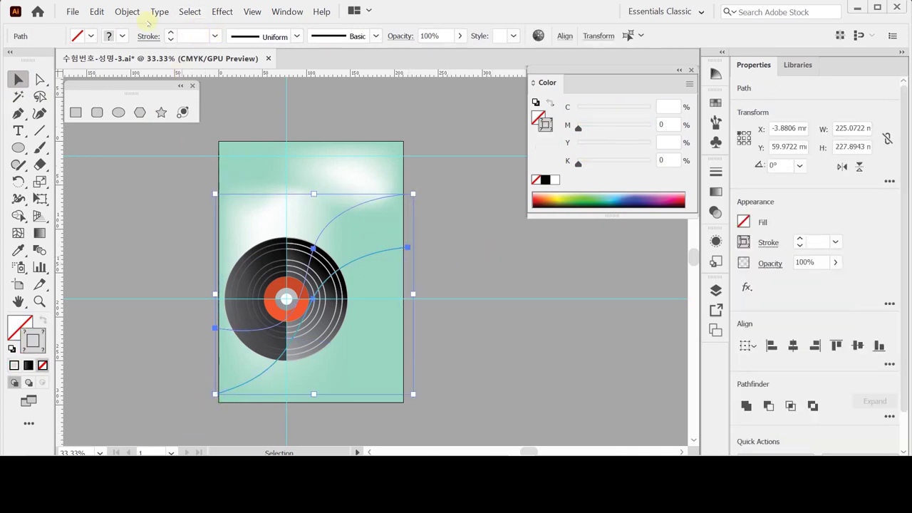
left_click(127, 11)
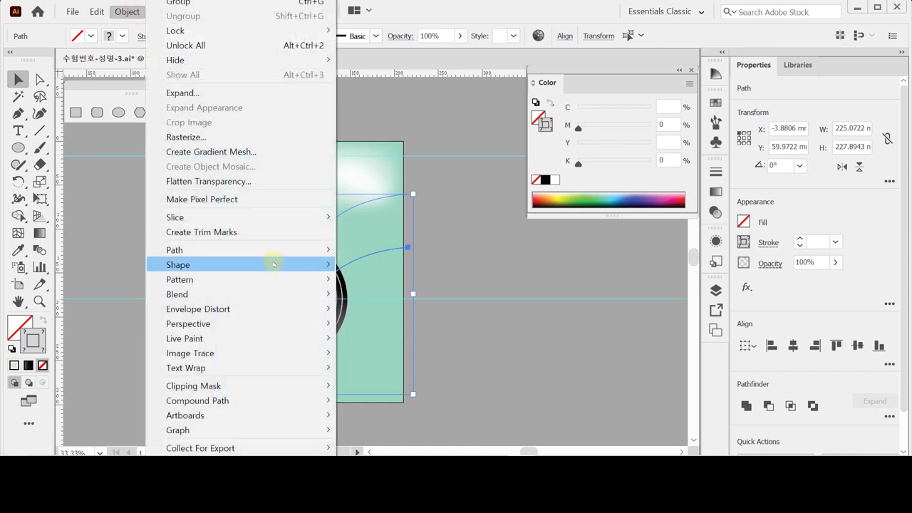
mouse_move(277, 294)
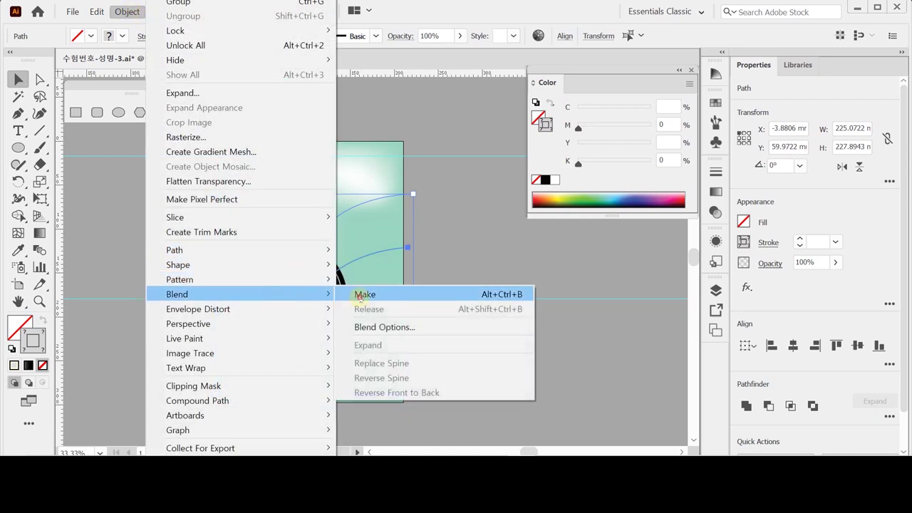
left_click(360, 294)
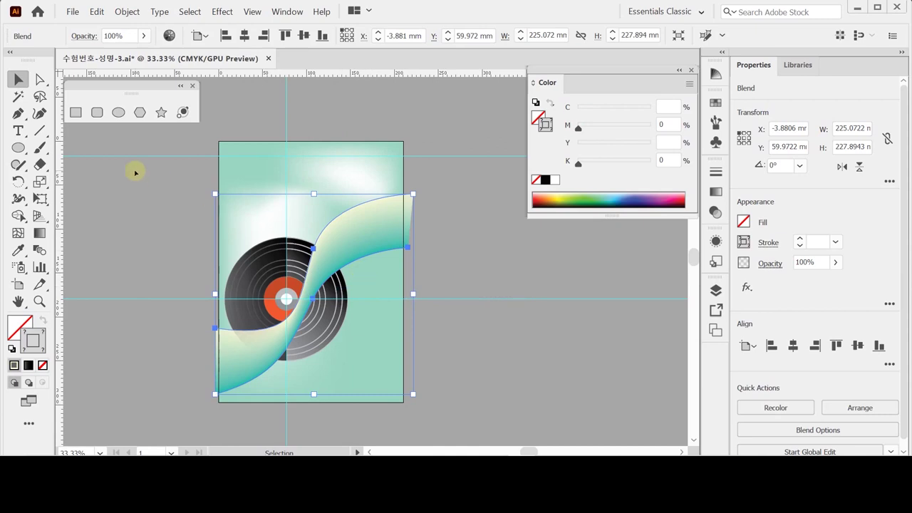
Change the blend's spacing to Specified Steps with 15 steps.
left_click(348, 256)
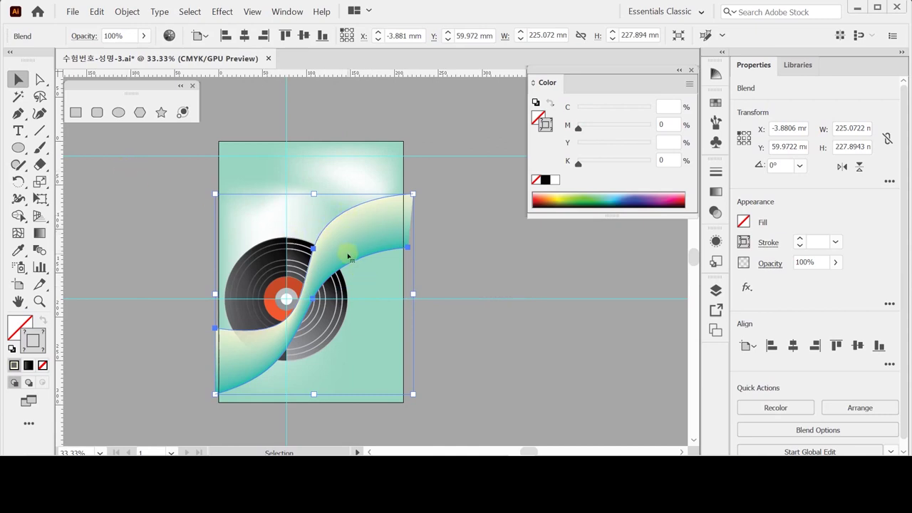
double_click(40, 250)
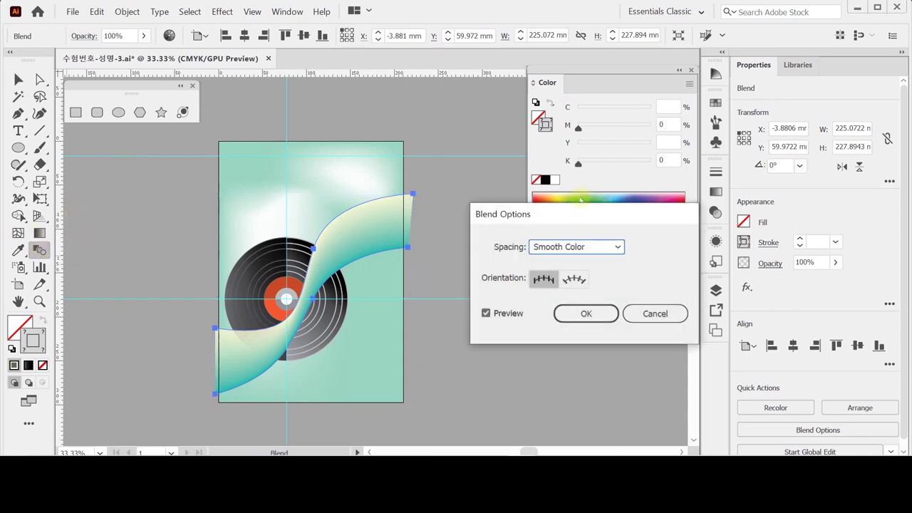
left_click_drag(548, 213, 506, 222)
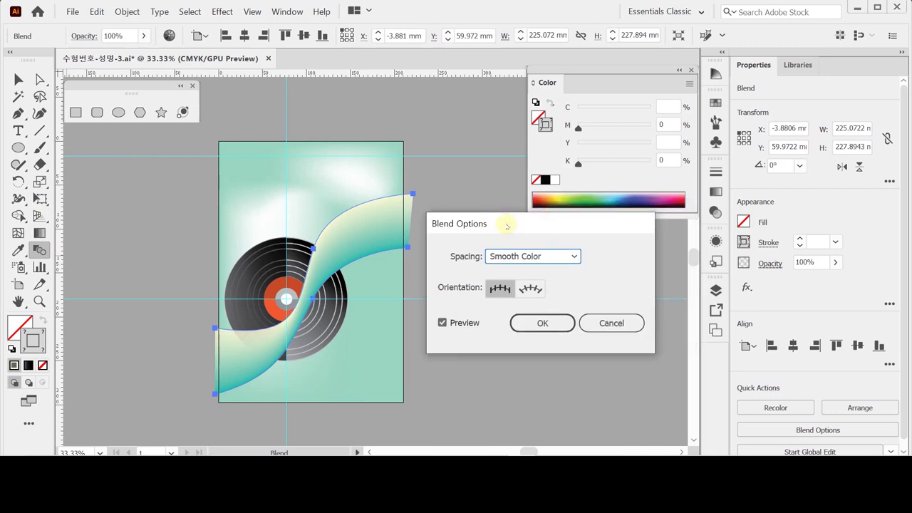
left_click(572, 255)
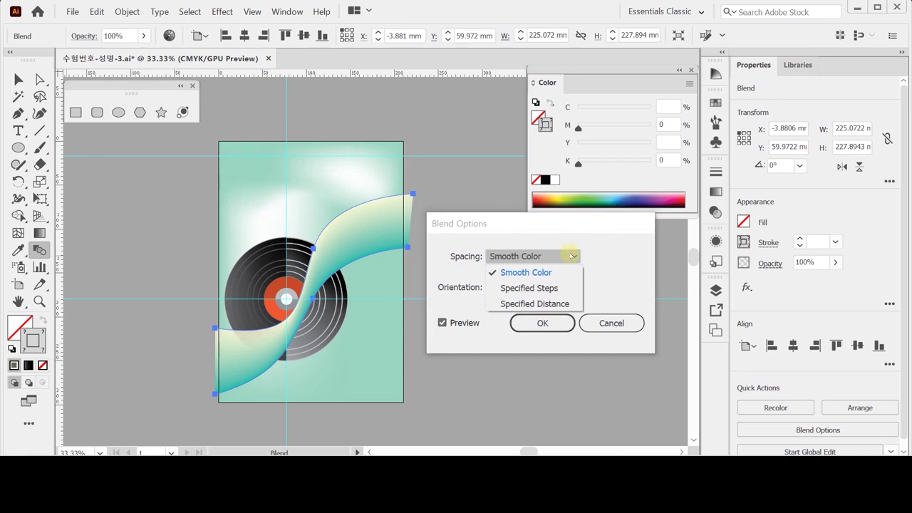
left_click(558, 288)
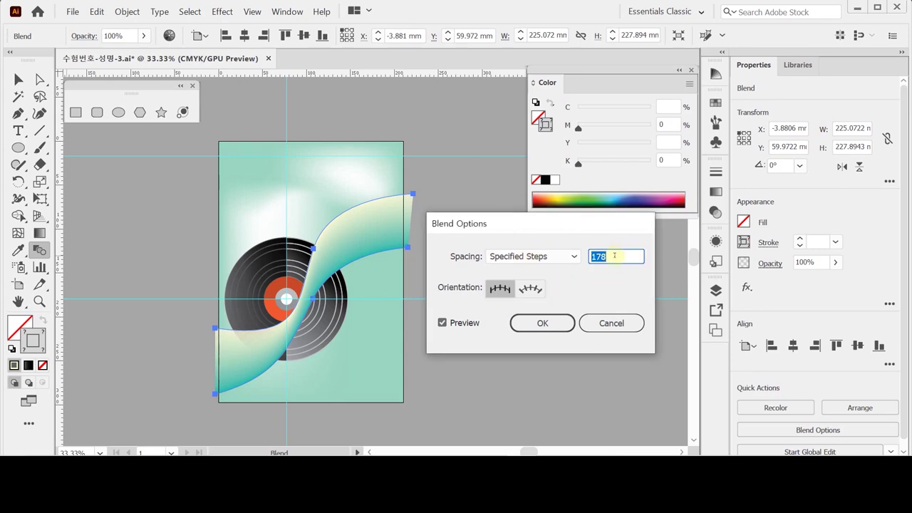
type("15")
key("Return")
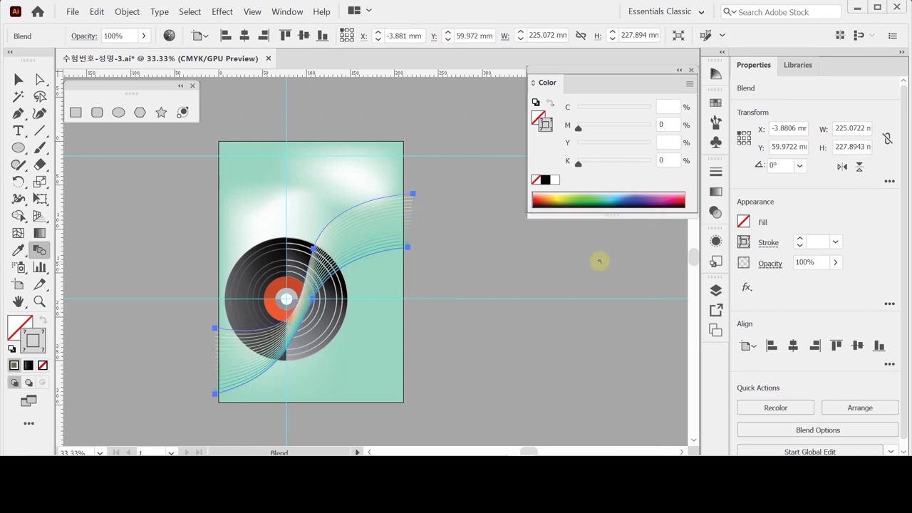
Set the opacity of the blended curves to 70% and clear the selection.
left_click(771, 263)
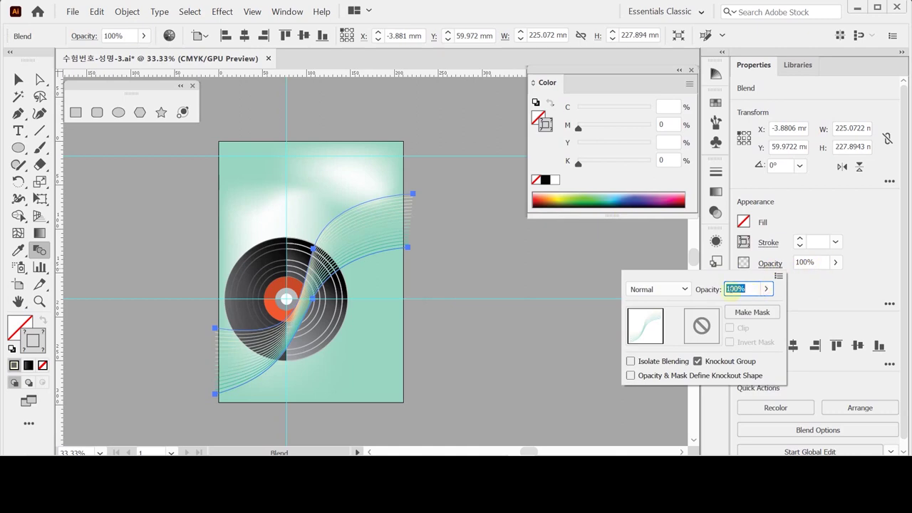
type("70")
key("Return")
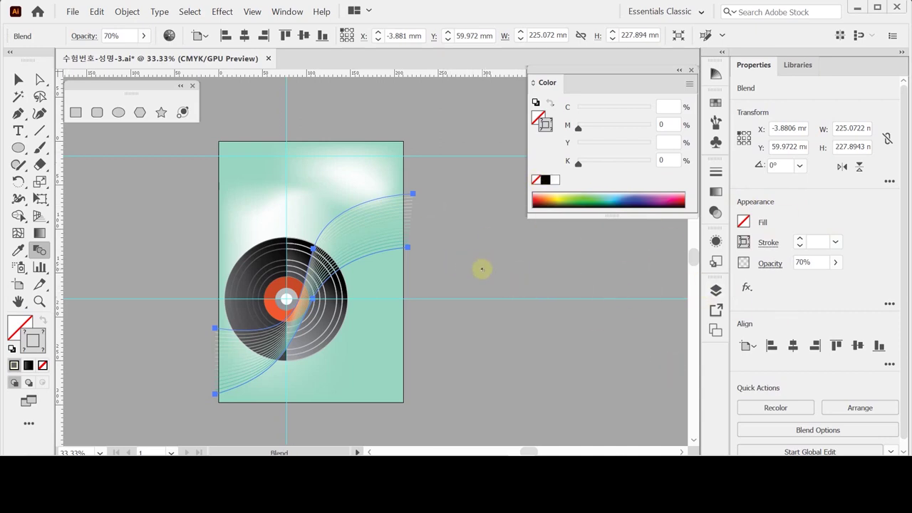
key("v")
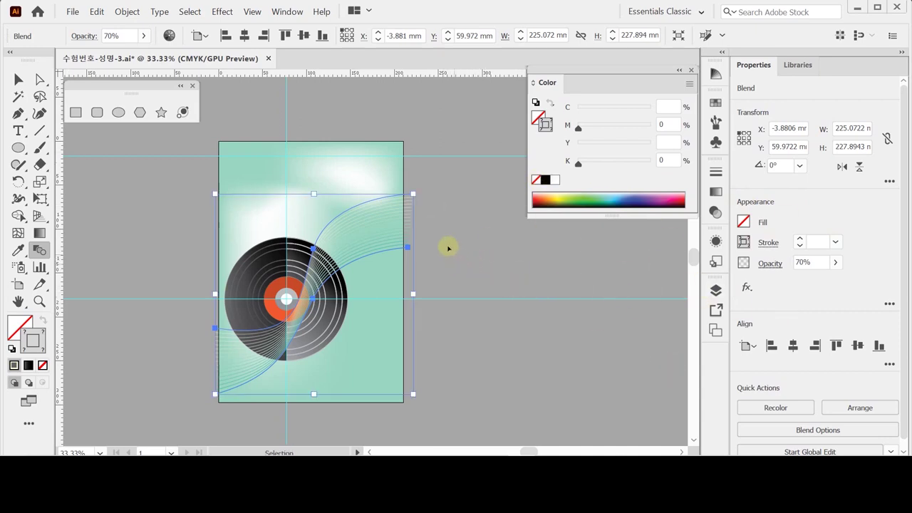
left_click(489, 251)
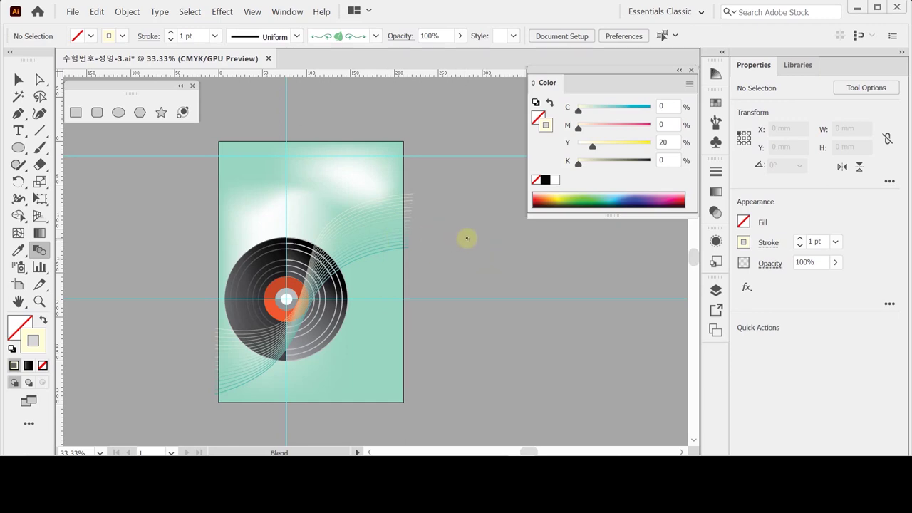
Open the Decorative_Text Dividers brush library and enlarge it beside the artwork.
left_click(375, 36)
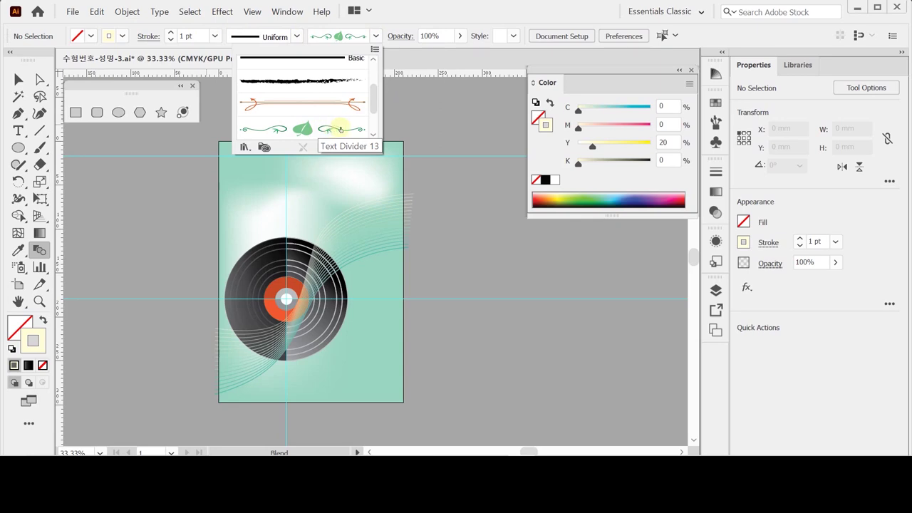
left_click(243, 147)
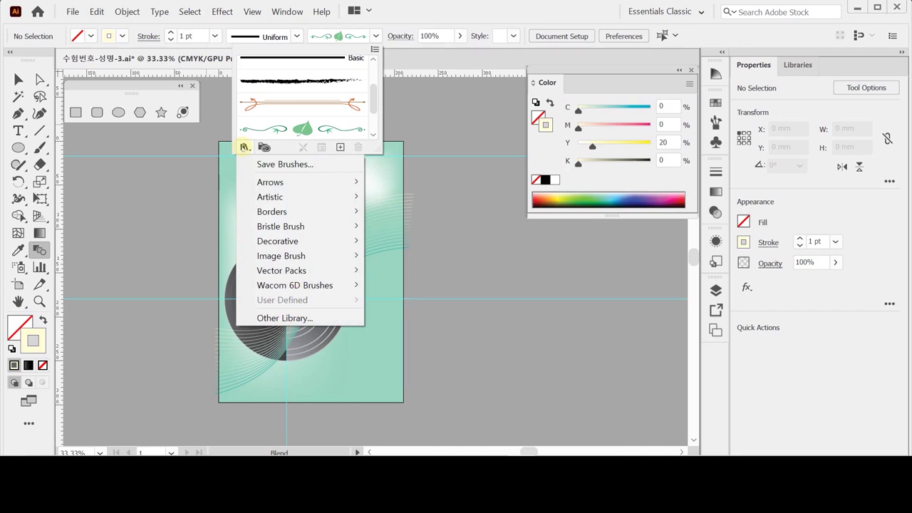
mouse_move(295, 243)
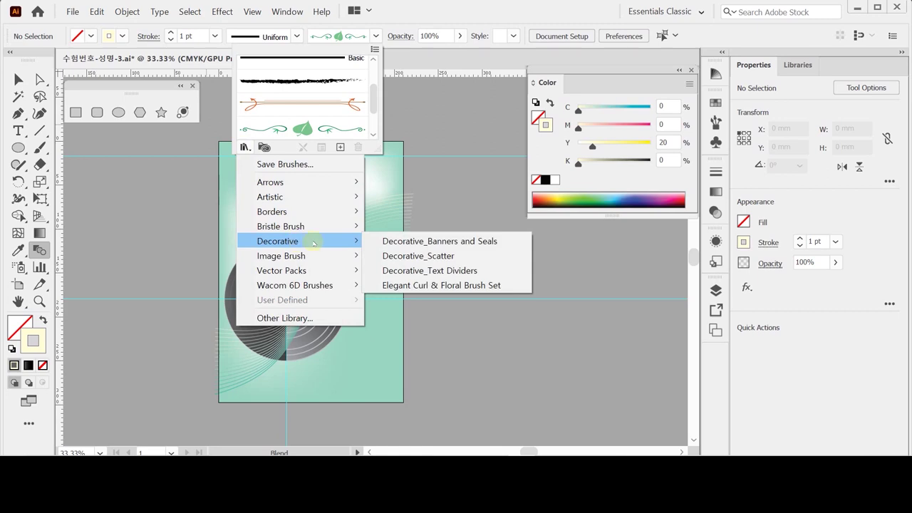
left_click(463, 271)
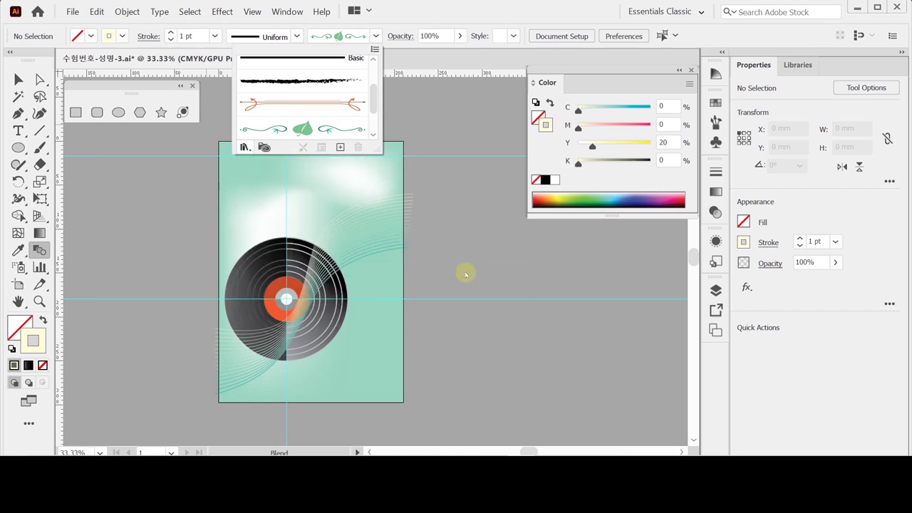
left_click(433, 188)
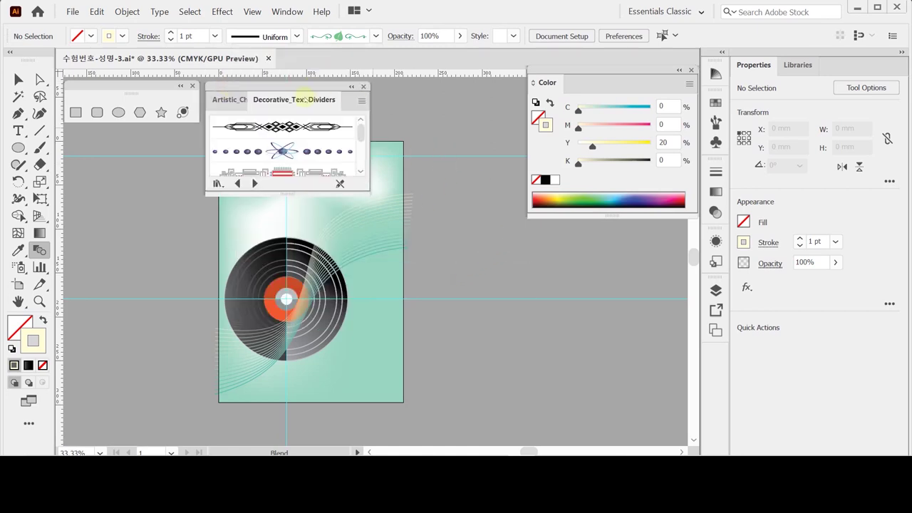
left_click_drag(284, 86, 454, 127)
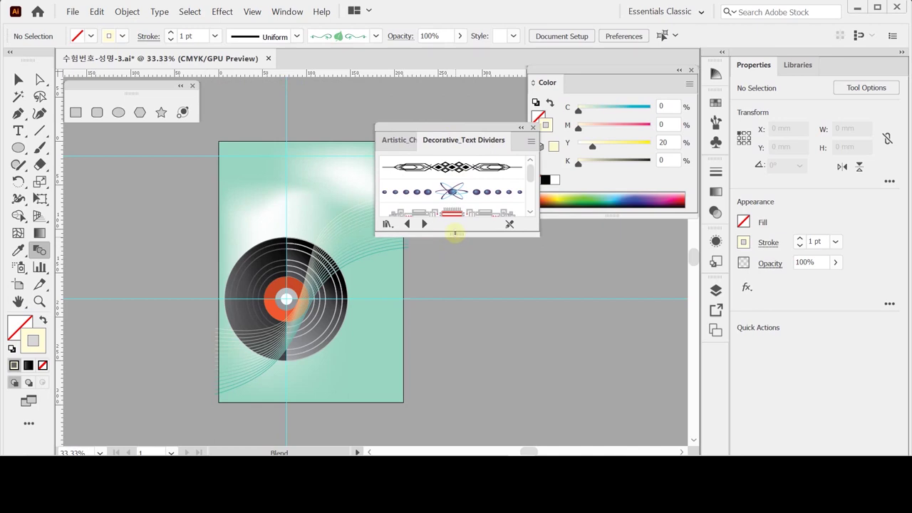
left_click_drag(457, 236, 461, 371)
Look through the divider brushes for Text Divider 13, close the library, and check the document's own brush list.
scroll(487, 327, "down", 5)
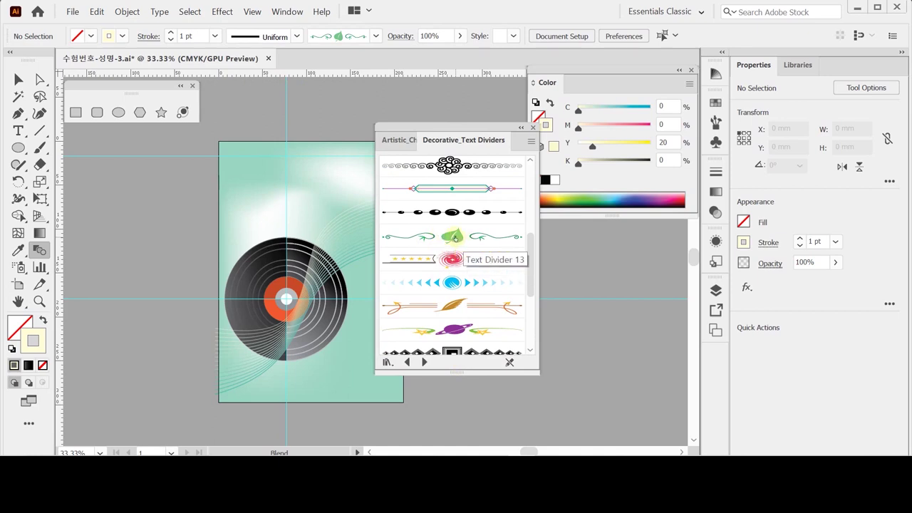
scroll(499, 253, "up", 3)
scroll(463, 235, "down", 3)
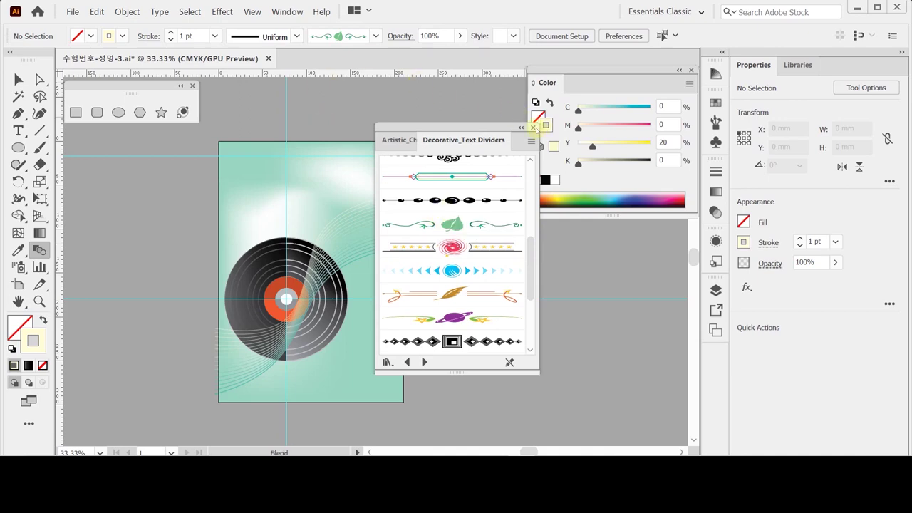
left_click(533, 128)
left_click(375, 35)
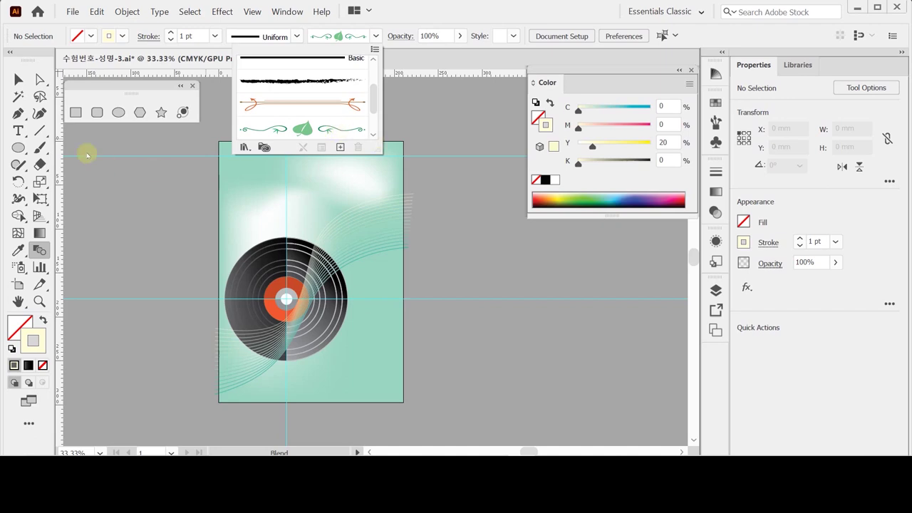
left_click(18, 113)
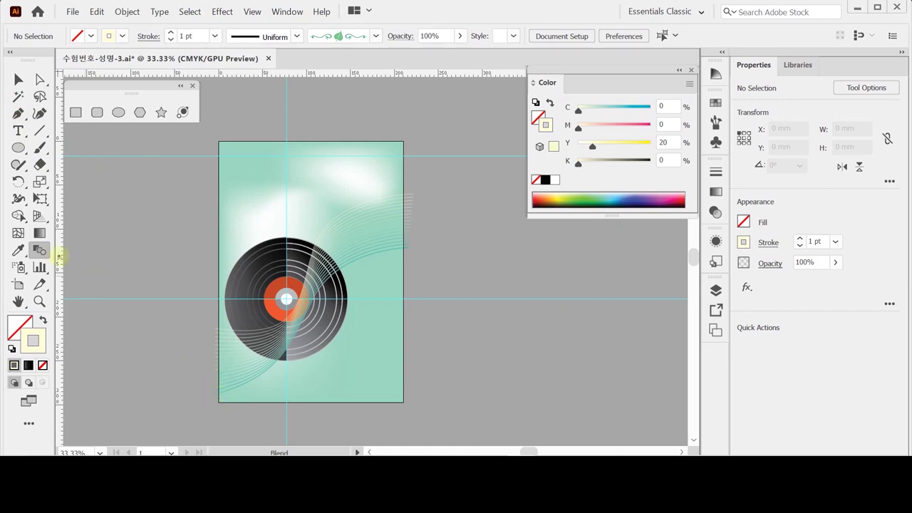
Draw a shallow arched open path with the Pen tool across the poster's bottom margin, peaking below the record.
left_click(18, 79)
left_click(18, 113)
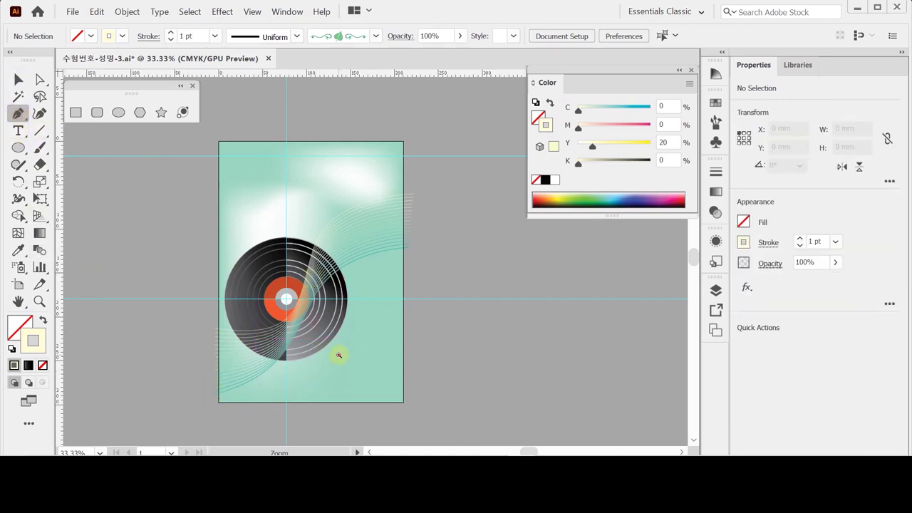
key("ctrl+equal")
left_click_drag(334, 303, 320, 287)
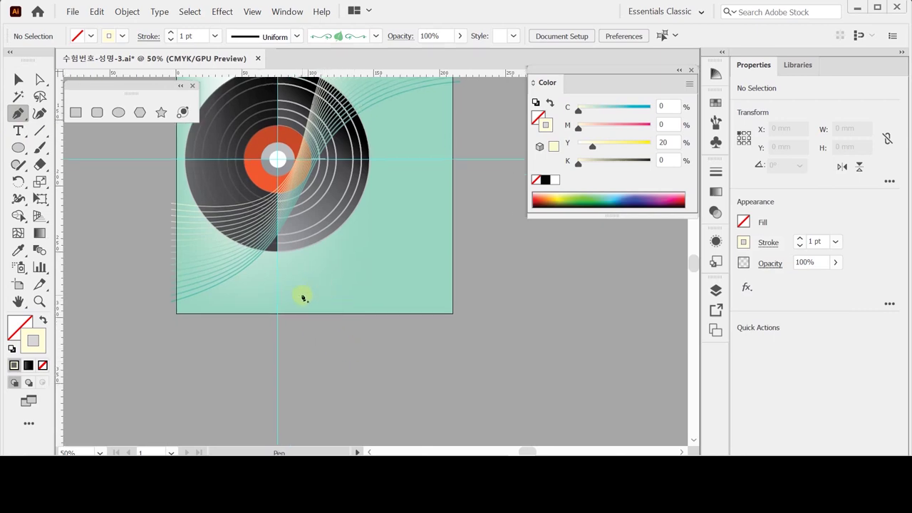
left_click(188, 296)
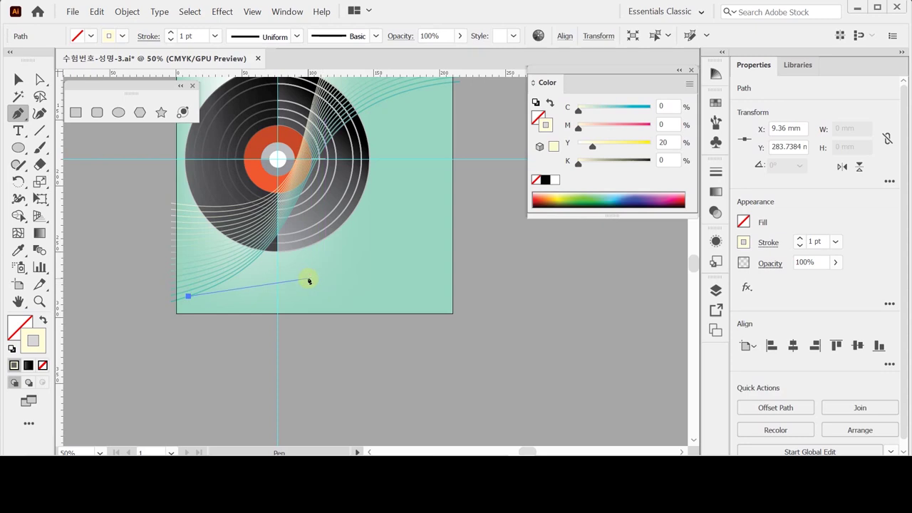
left_click_drag(309, 280, 346, 280)
left_click_drag(441, 302, 441, 319)
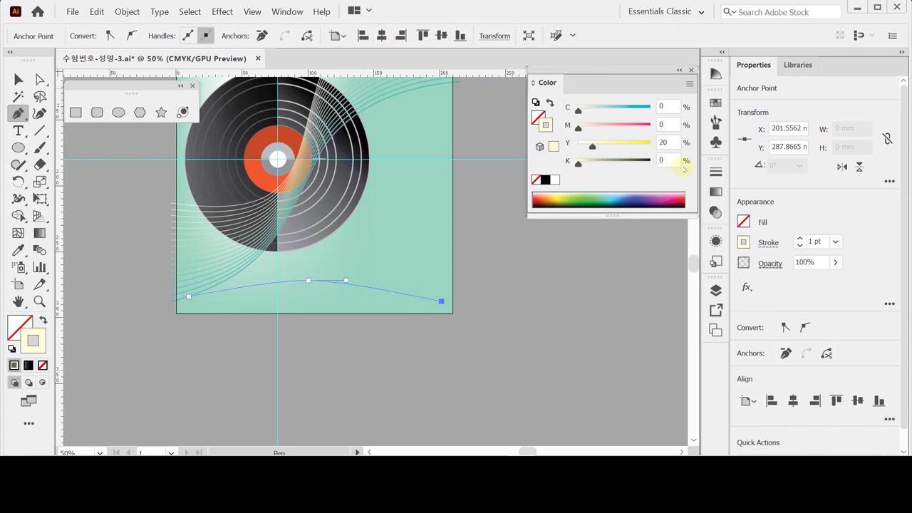
Apply the green leaf divider brush to the arched path and set its stroke weight to 5 pt.
left_click(716, 122)
left_click(617, 159)
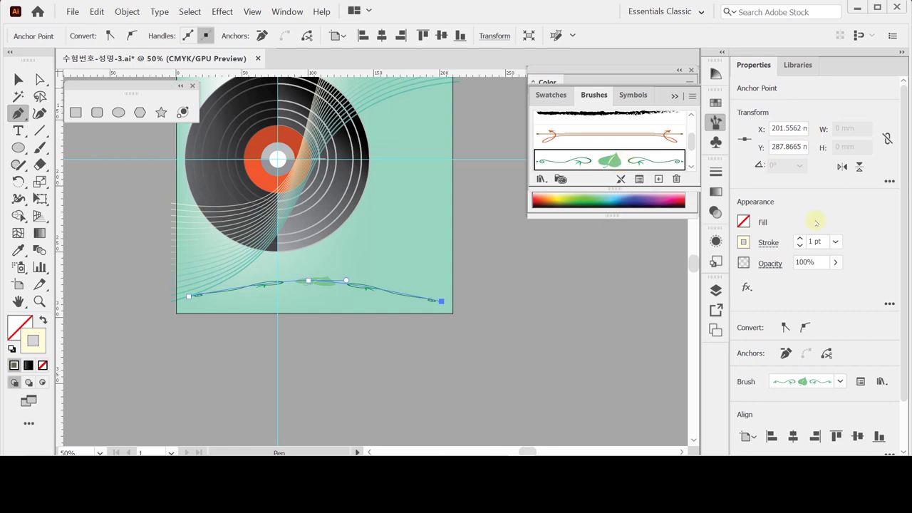
left_click(799, 239)
left_click(800, 238)
left_click(799, 239)
left_click(799, 239)
left_click(799, 238)
left_click(799, 245)
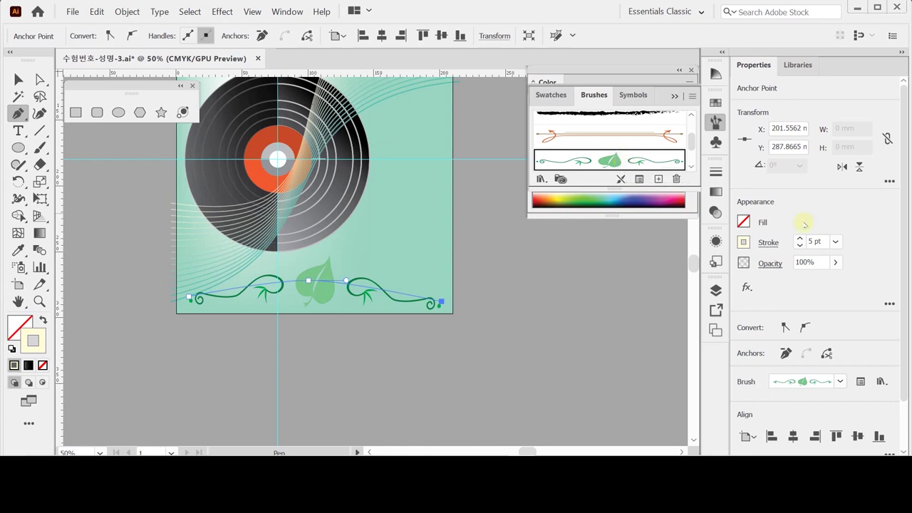
Set the opacity of the leaf divider stroke to 70%.
left_click(805, 263)
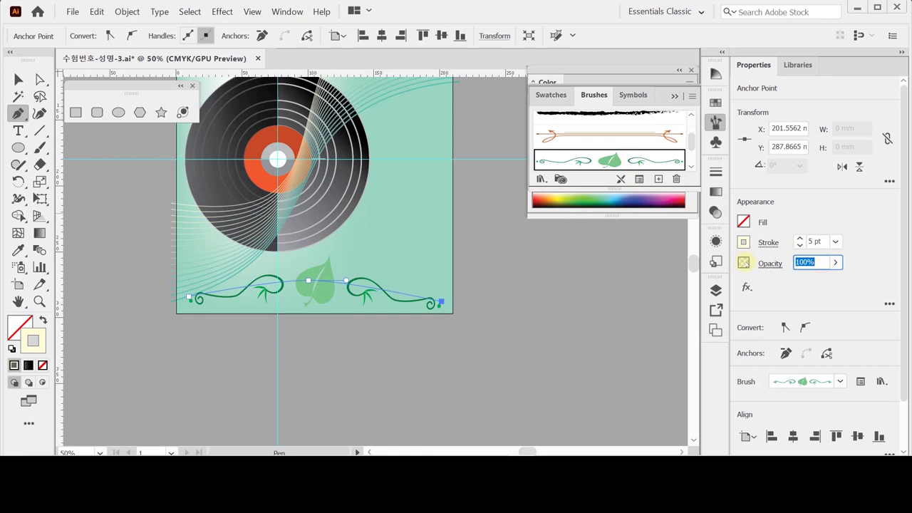
type("70")
key("Return")
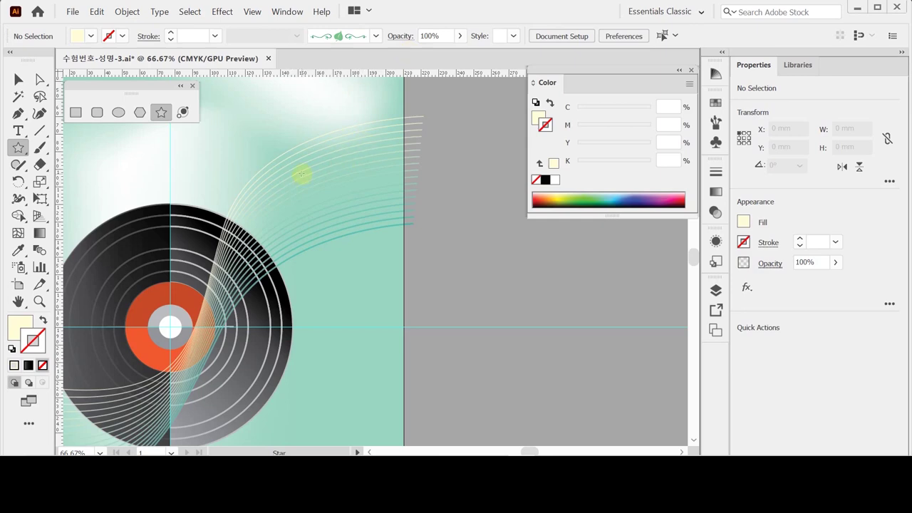
Create a 7-point star with Radius 1 of 30 mm and Radius 2 of 25 mm over the wave lines above the record.
left_click(303, 171)
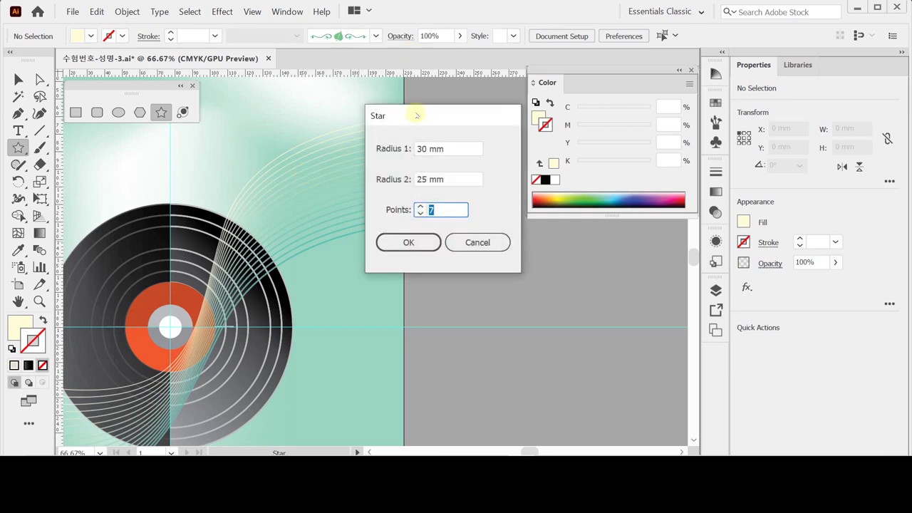
left_click_drag(414, 114, 398, 116)
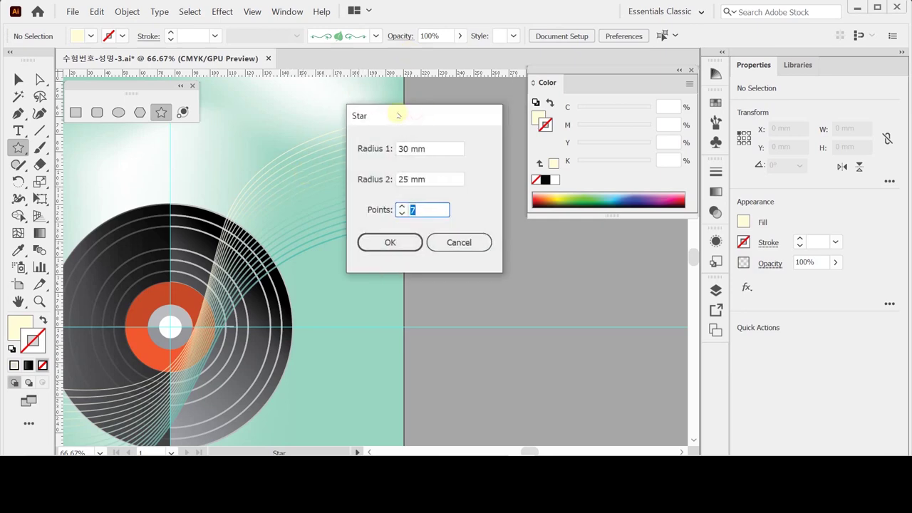
left_click(378, 152)
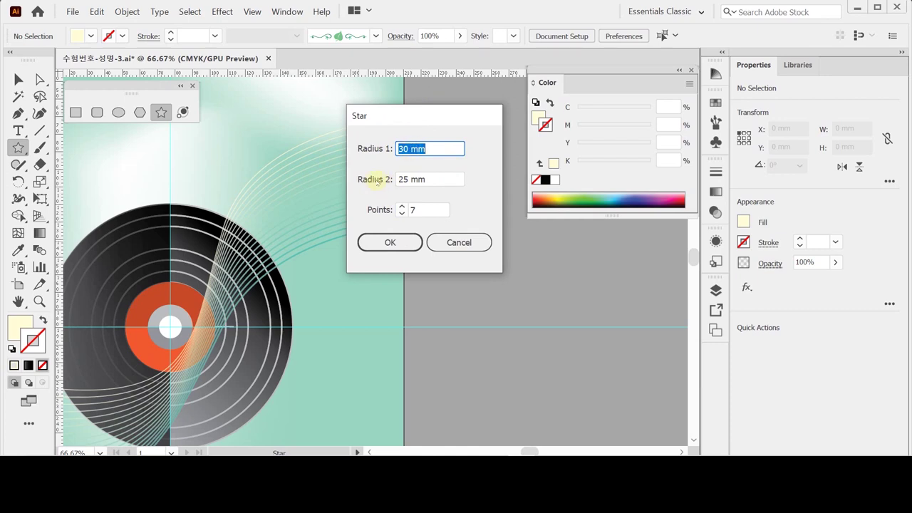
key("Tab")
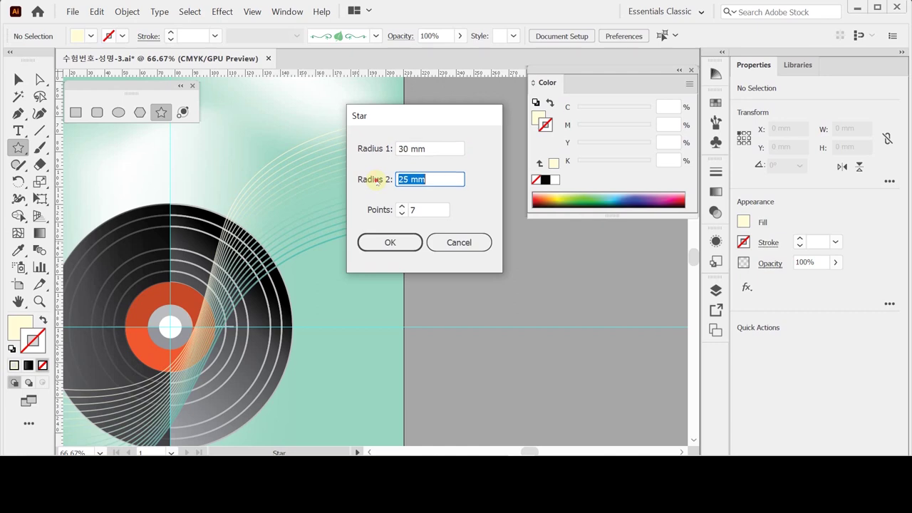
key("Tab")
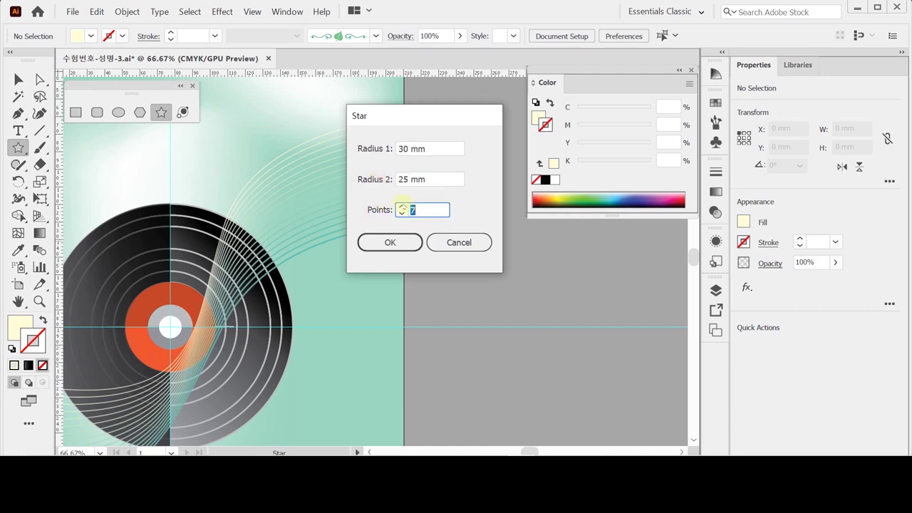
left_click(396, 243)
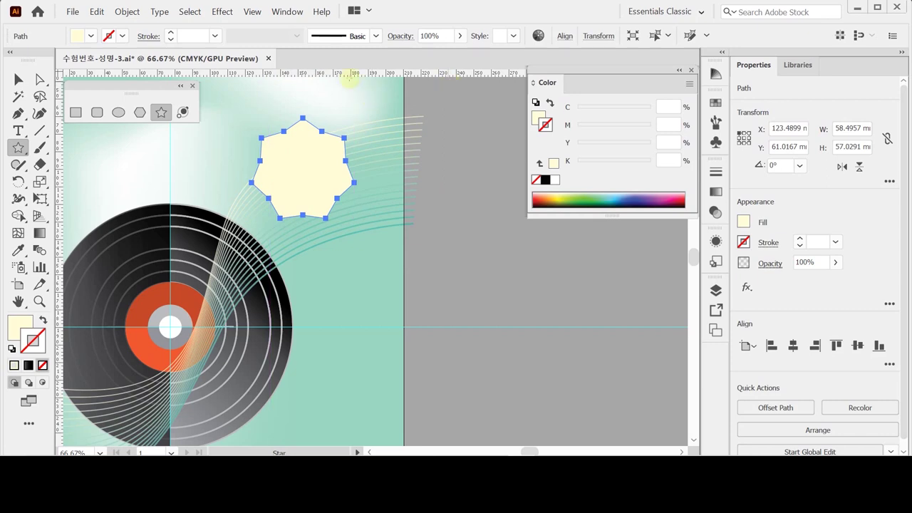
Make a copy of the star scaled uniformly to 40%, and repeat the transformation for a third, smaller star.
left_click(41, 181)
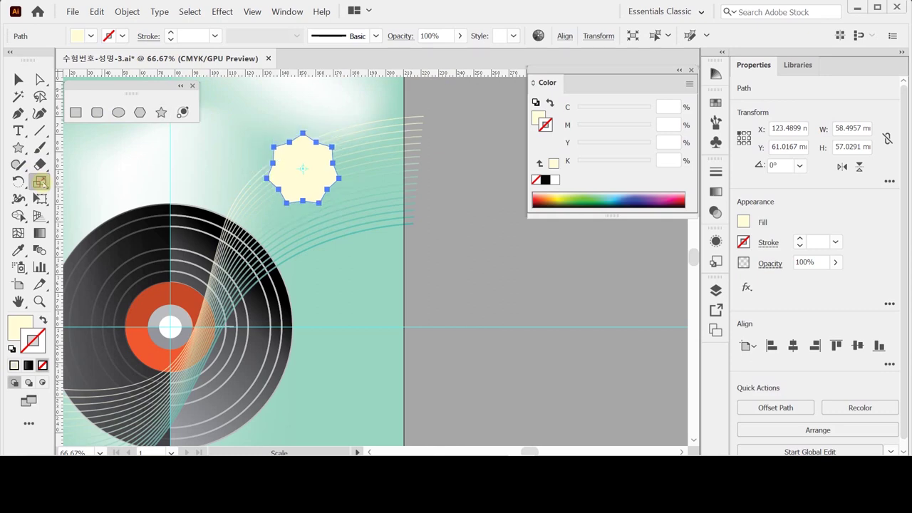
double_click(41, 181)
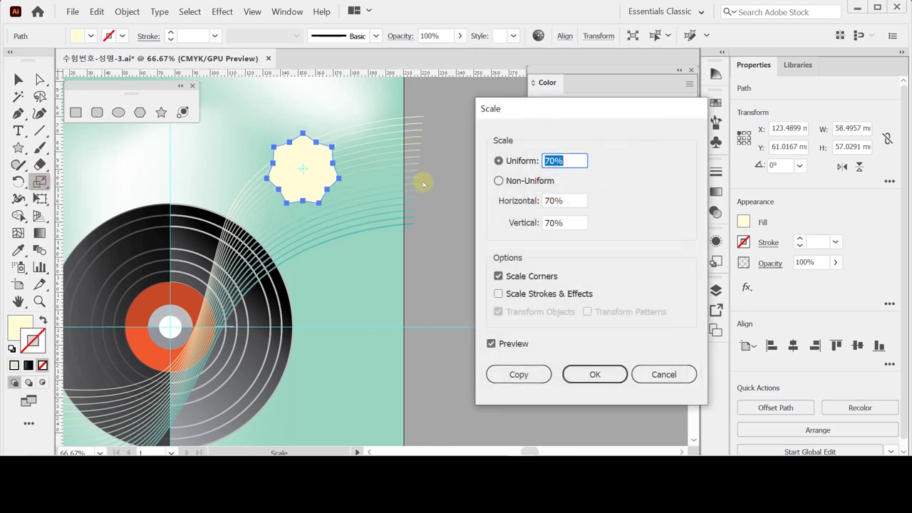
type("40")
left_click(523, 376)
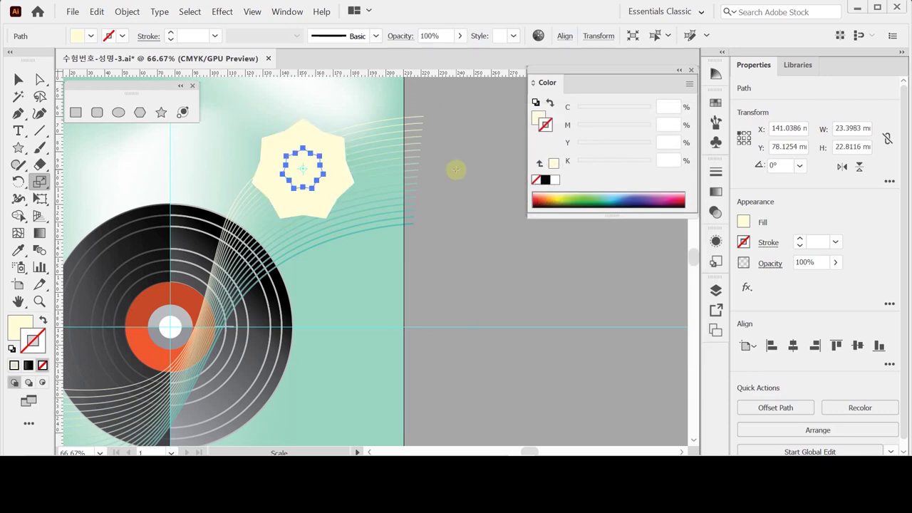
key("ctrl+d")
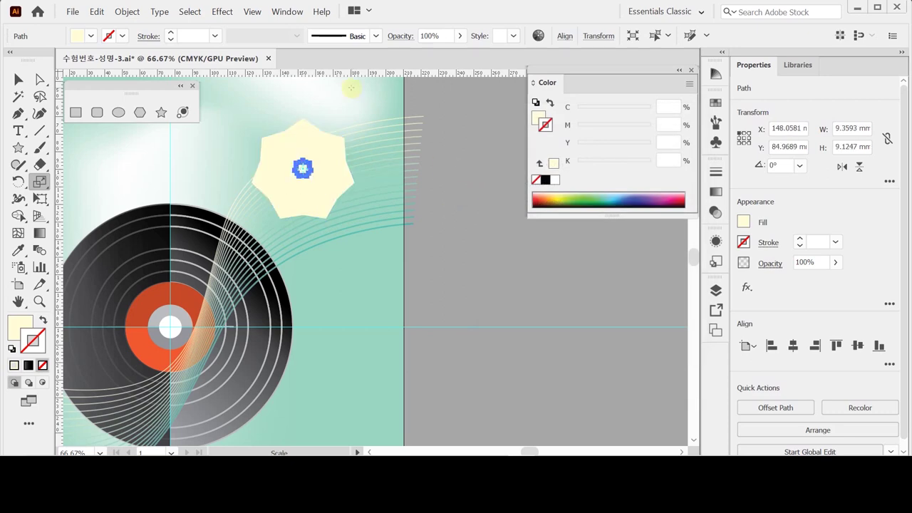
Nudge the smallest star about 34 mm to the right, just beyond the large star's edge.
key("Right")
key("Right")
key("Right")
key("Right")
key("Right")
key("Right")
key("Right")
key("Right")
key("Right")
key("Right")
key("Right")
key("Right")
key("Right")
key("Right")
key("Right")
key("Right")
key("Right")
key("Right")
key("Right")
key("Right")
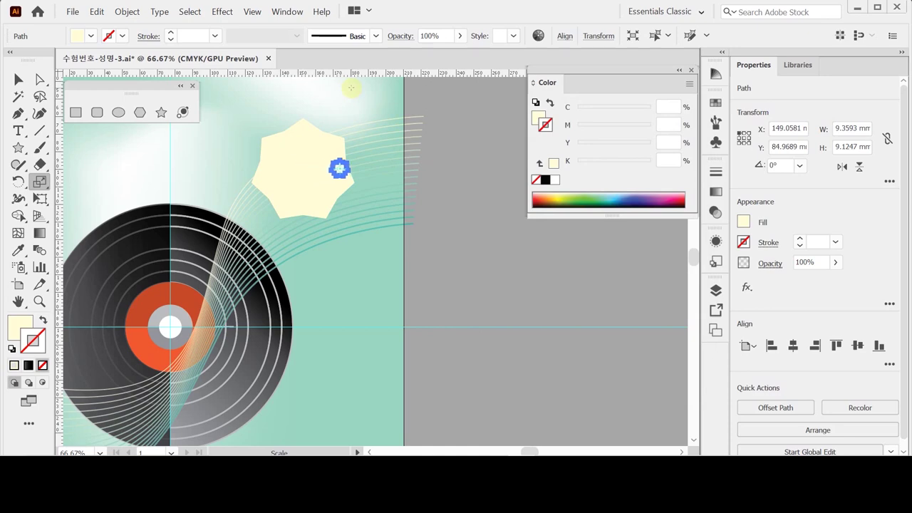
key("Right")
key("Right")
key("Right")
key("Right")
key("Right")
key("Right")
key("Right")
key("Right")
key("Right")
key("Right")
key("Right")
key("Right")
key("Right")
key("Right")
key("Right")
key("Right")
key("Right")
key("Right")
key("Right")
key("Right")
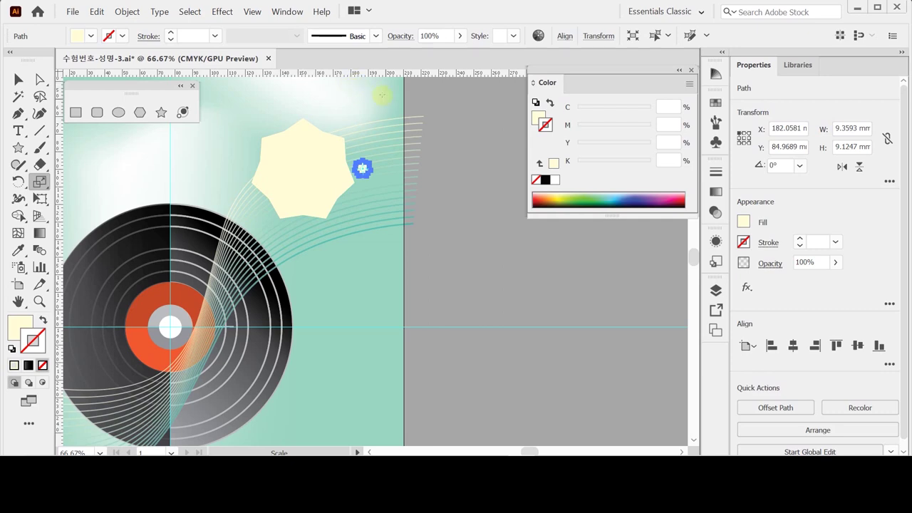
Set the smallest star's fill to yellow with Y at 80%.
key("v")
left_click(538, 119)
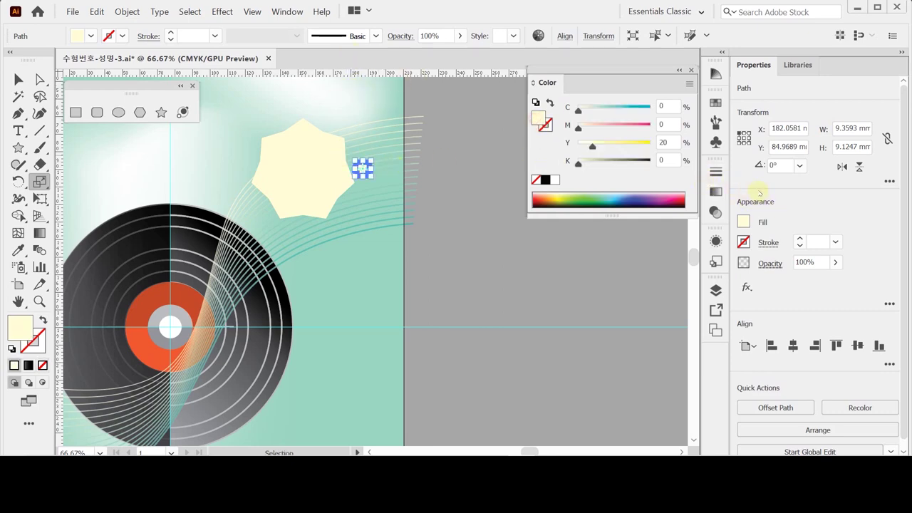
left_click(667, 143)
type("80")
key("Return")
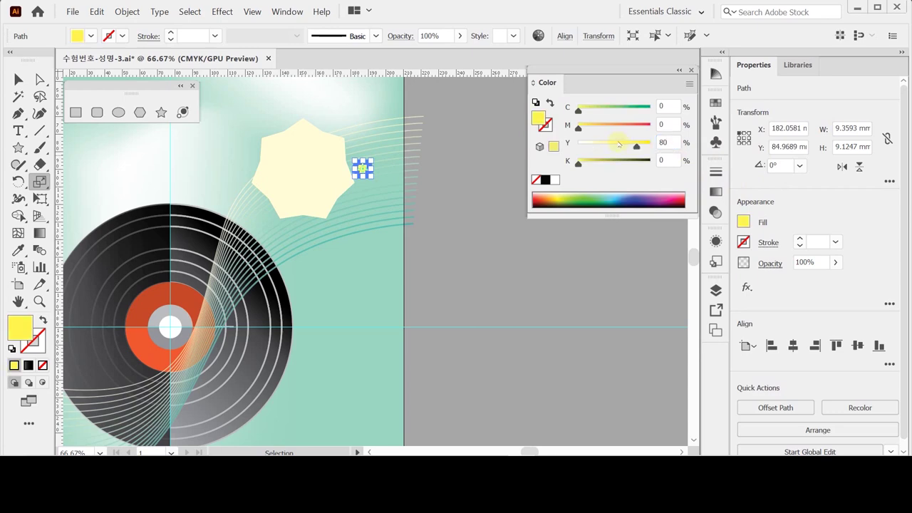
Move the medium star onto the large star's upper-right edge and fill it with M 50% and Y 30%.
double_click(356, 131)
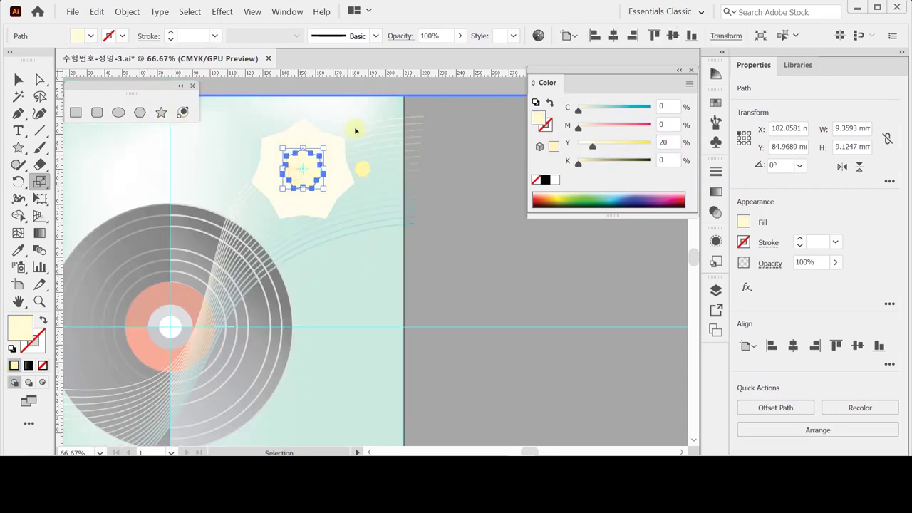
left_click_drag(306, 175, 333, 140)
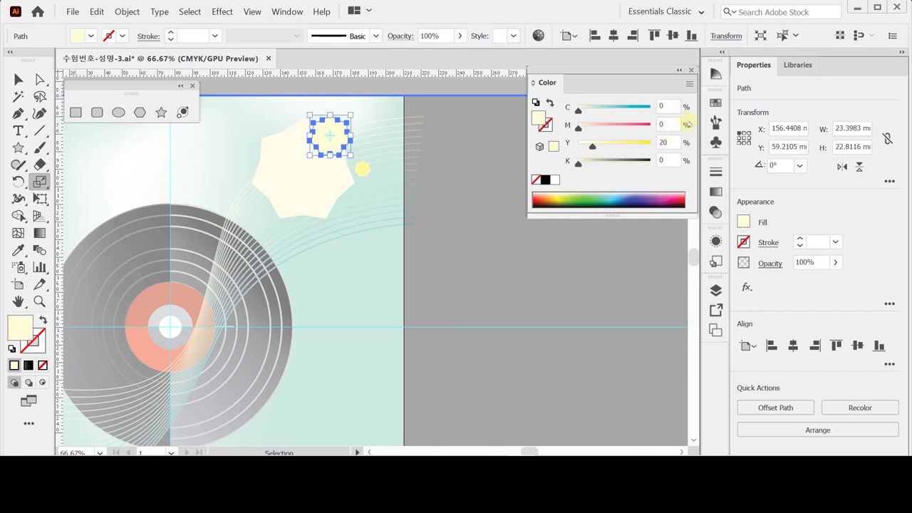
type("50")
key("Tab")
type("30")
key("Return")
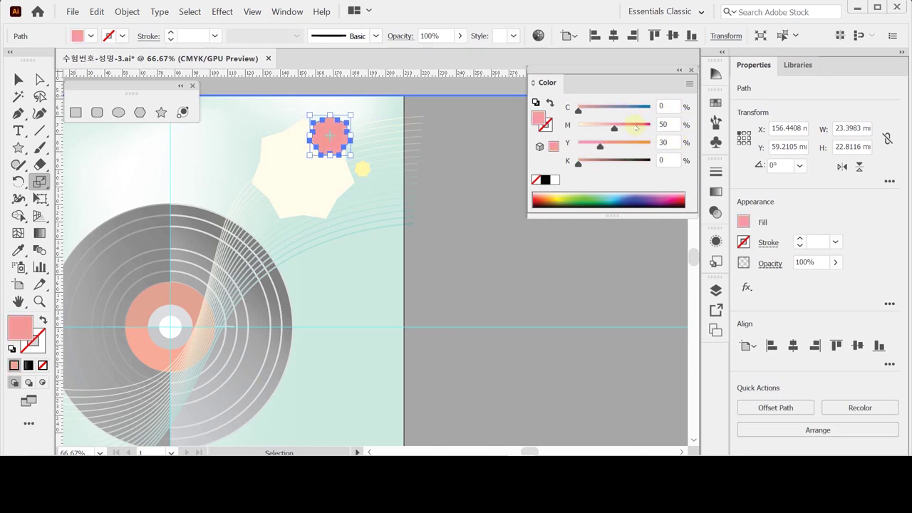
left_click(458, 239)
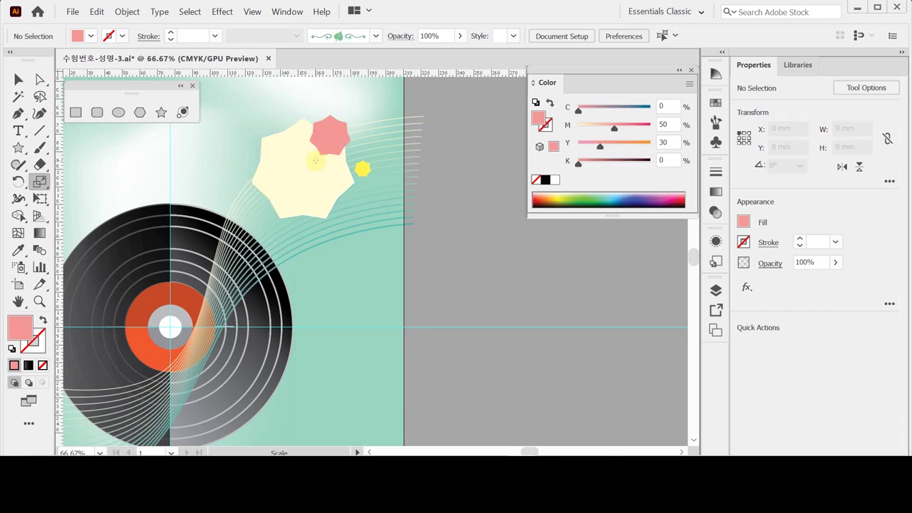
Move all three stars together down and to the right over the wave lines, and save the document.
left_click(300, 169)
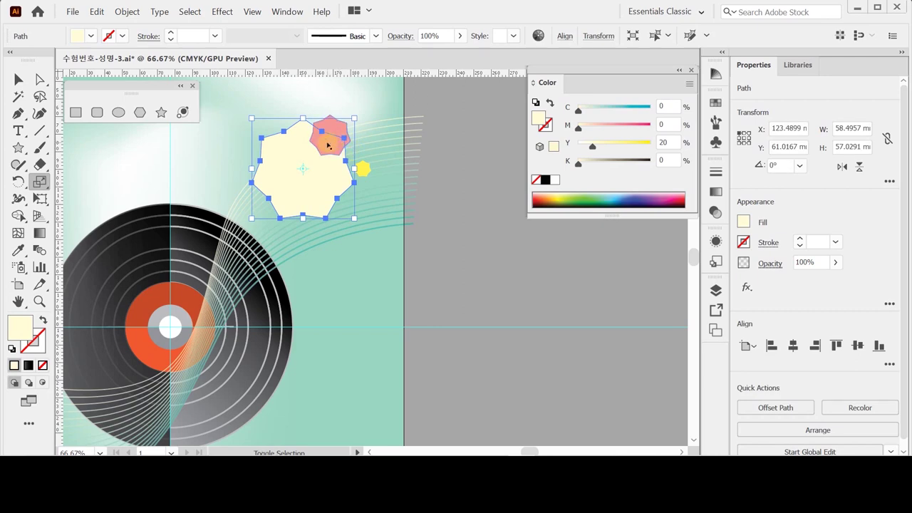
left_click(327, 145, "shift")
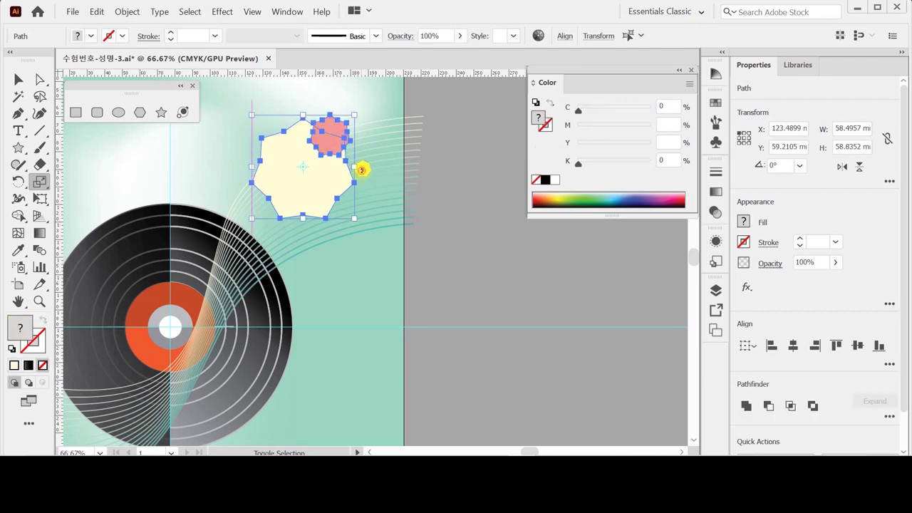
left_click(362, 170, "shift")
left_click_drag(362, 169, 390, 201)
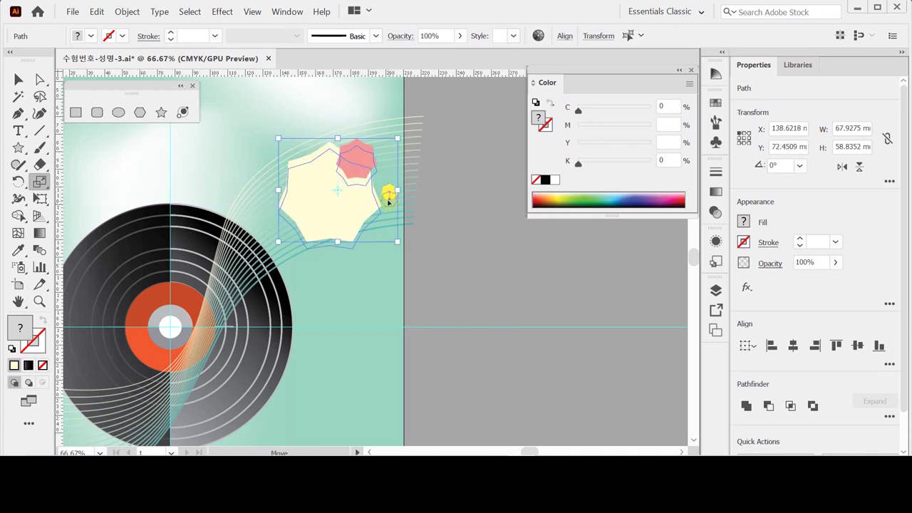
key("s")
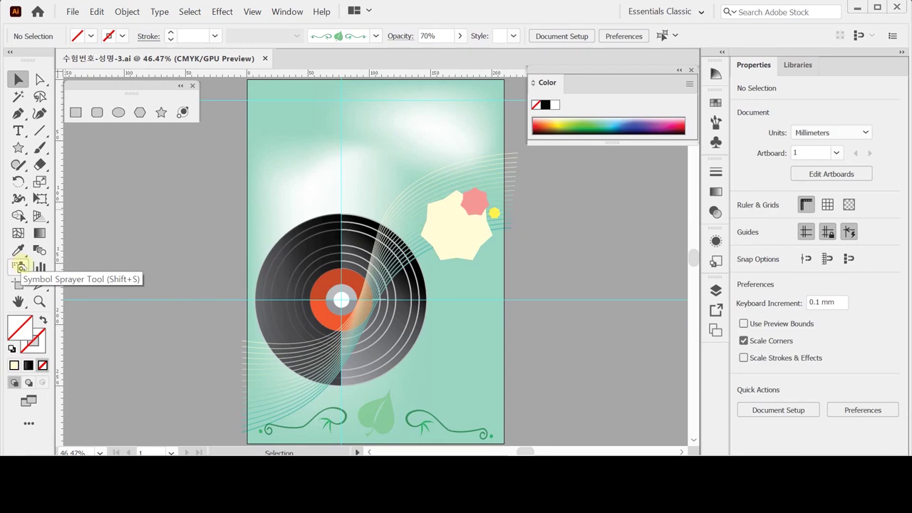
Detach the Symbol Sprayer tool group as a floating toolbar and place it below the floating shape tools.
left_click(19, 265)
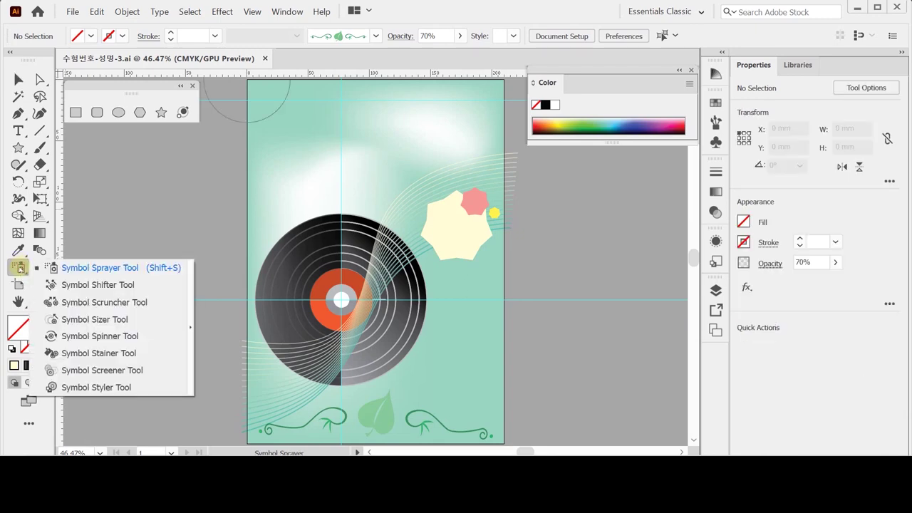
left_click_drag(20, 267, 191, 267)
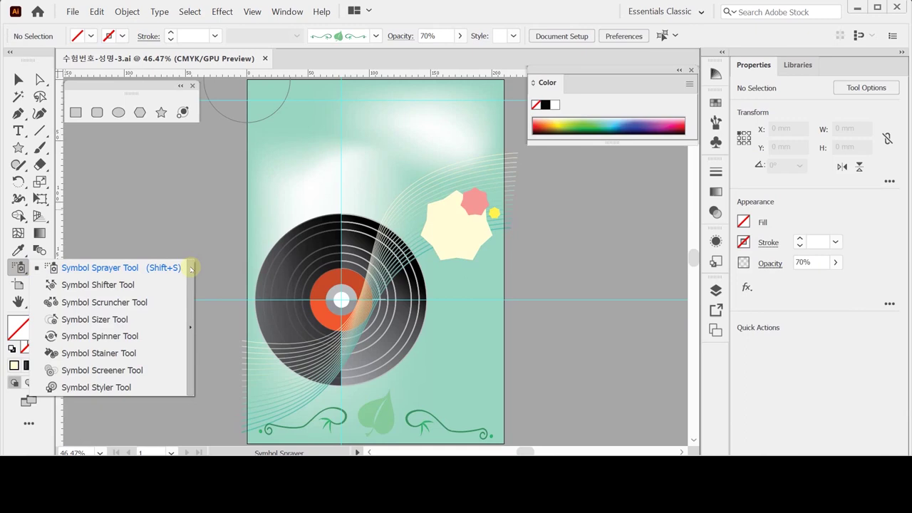
left_click_drag(191, 267, 191, 267)
left_click_drag(101, 277, 140, 145)
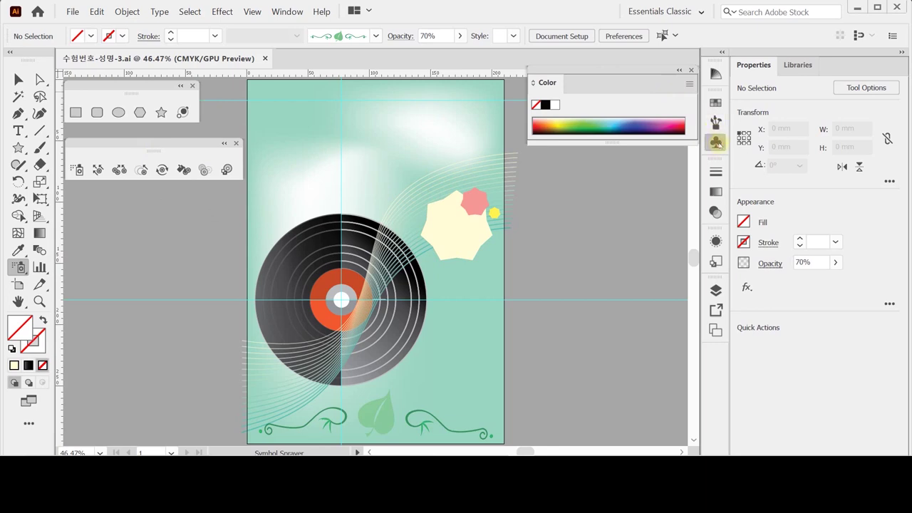
Spray two instances of the purple bird symbol side by side above the record.
left_click(716, 141)
left_click(568, 147)
left_click(716, 141)
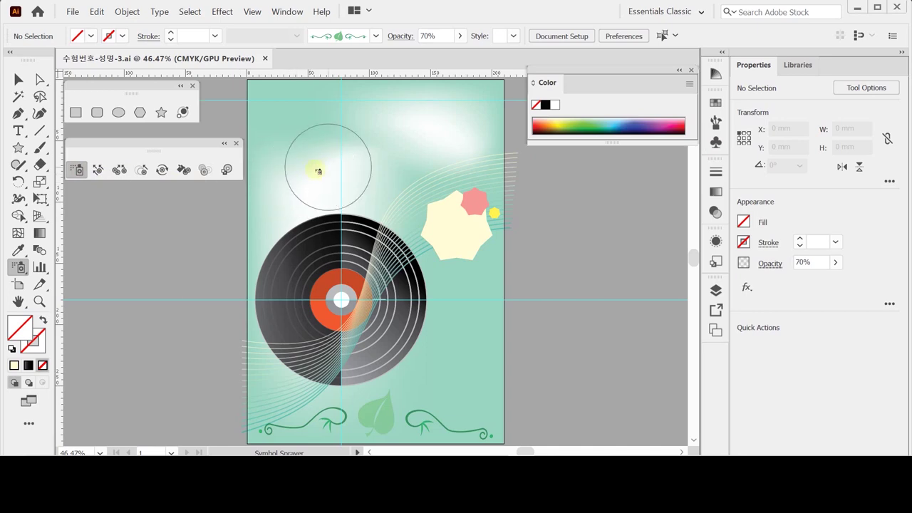
left_click(302, 159)
left_click(384, 159)
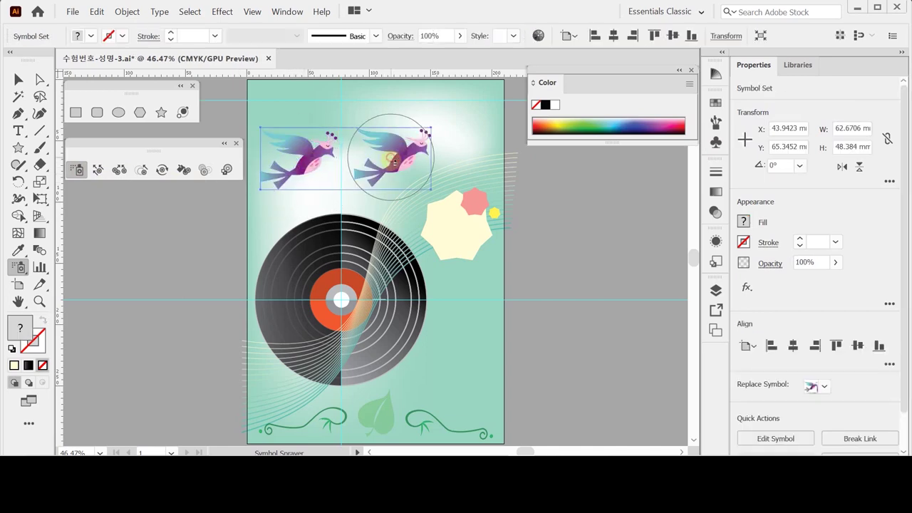
Spray three more bird instances: one on the record, one at the poster's lower left, and one at the record's lower-right edge.
left_click(317, 263)
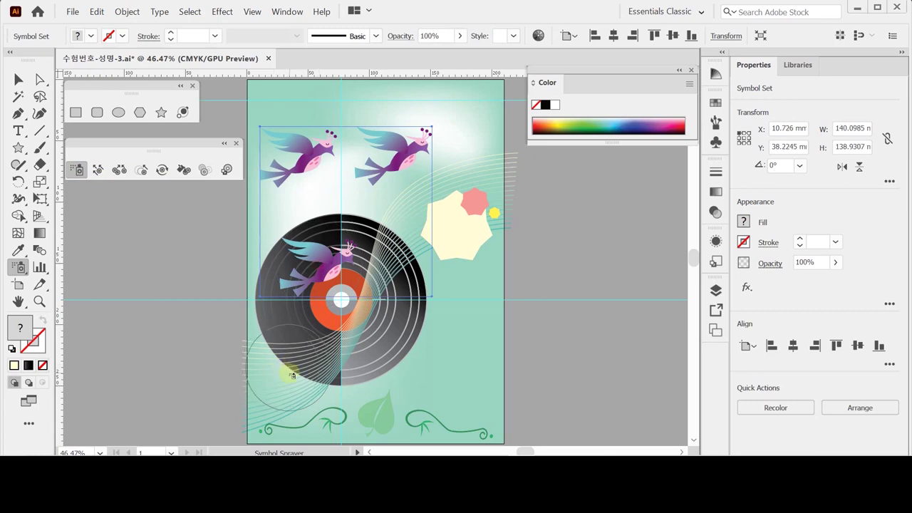
left_click(284, 369)
left_click(432, 332)
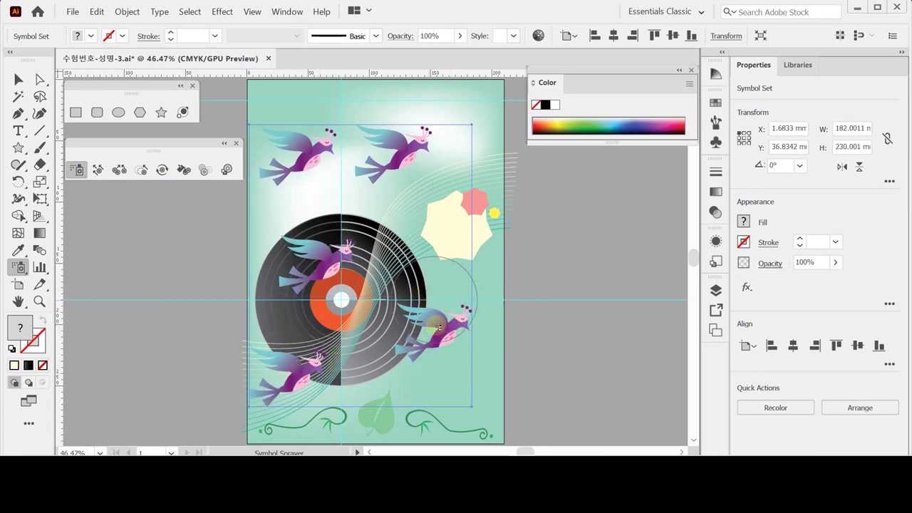
left_click_drag(428, 275, 467, 273)
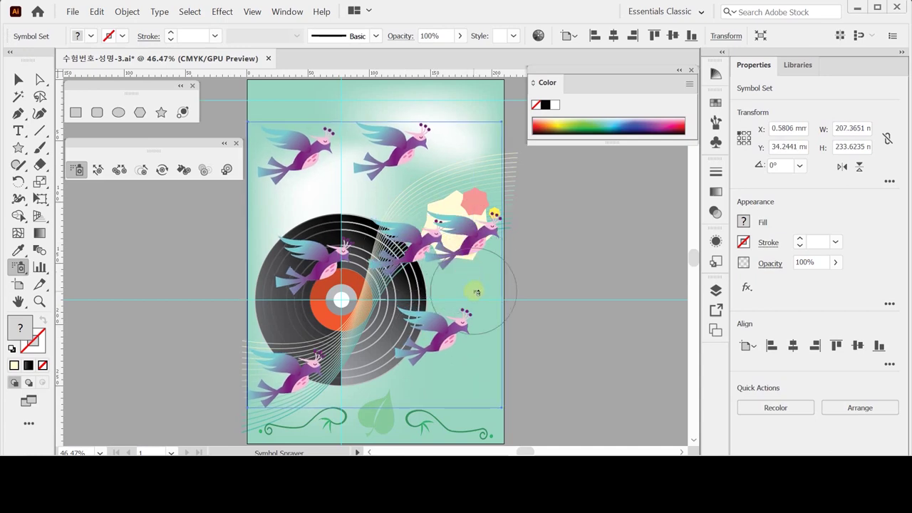
mouse_move(478, 246)
left_mouse_down()
mouse_move(427, 238)
mouse_move(421, 250)
left_mouse_up()
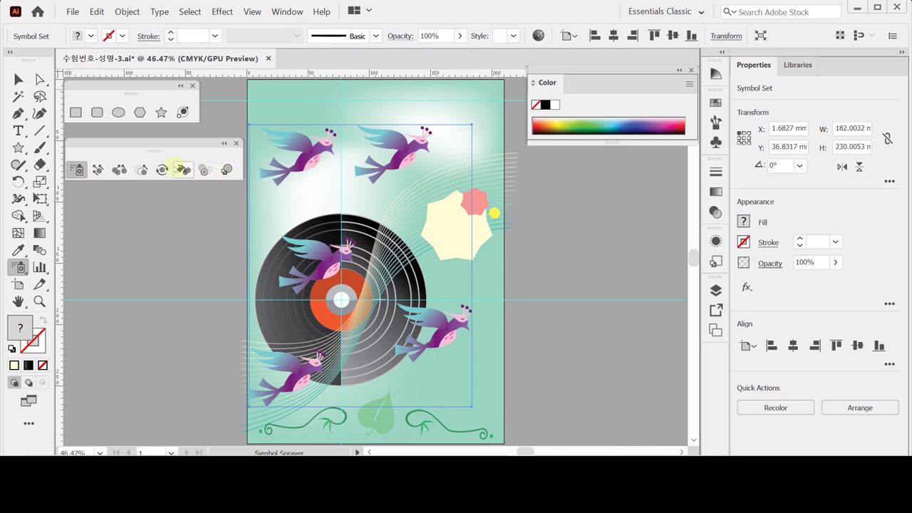
Shrink the upper-right and lower-left birds strongly and the lower-right bird slightly with the Symbol Sizer.
left_click(141, 170)
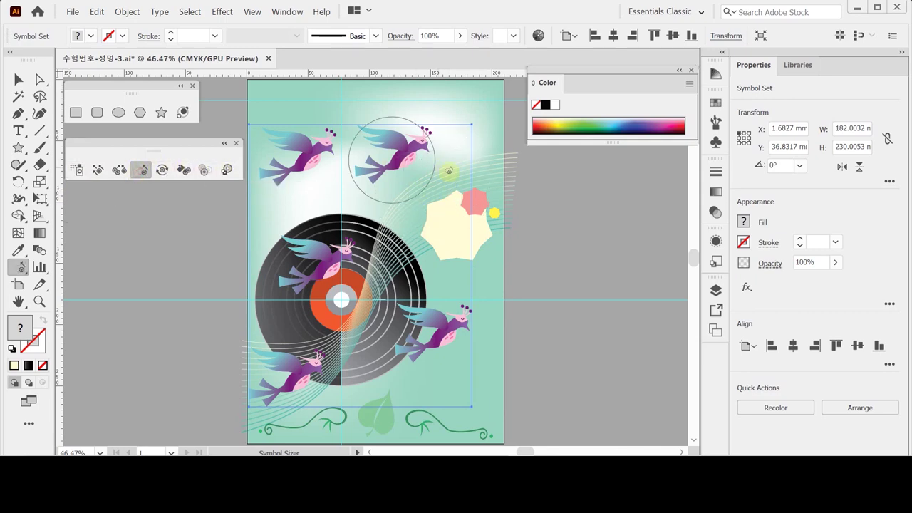
mouse_move(395, 163)
left_mouse_down()
mouse_move(424, 174)
mouse_move(404, 159)
left_mouse_up()
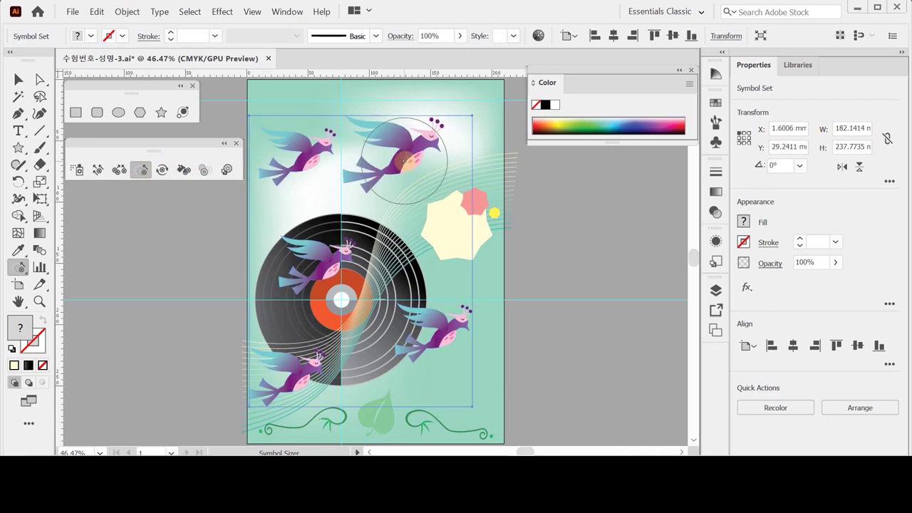
left_click_drag(404, 161, 403, 162)
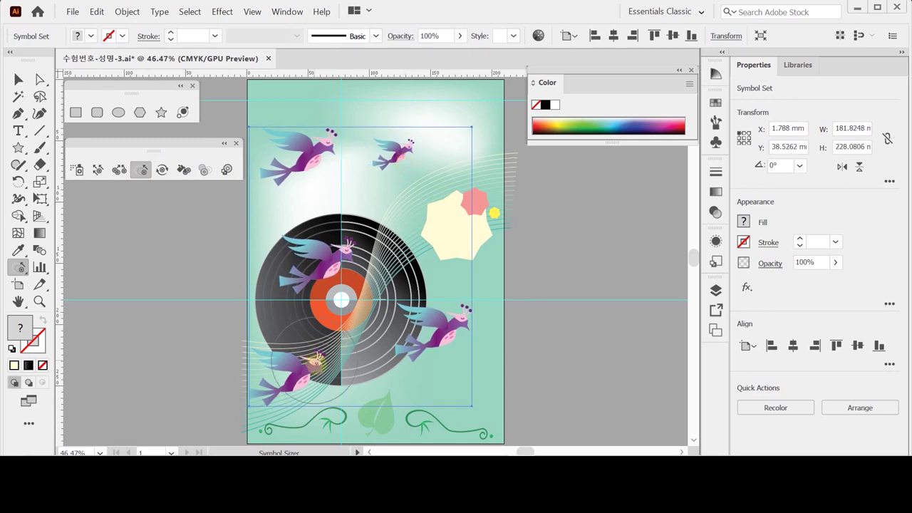
left_click_drag(304, 374, 304, 373)
left_click_drag(433, 341, 433, 341)
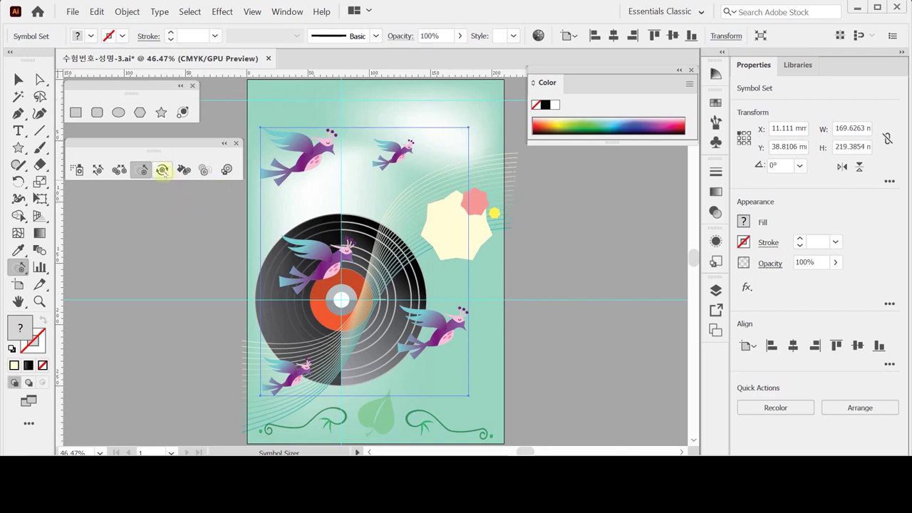
Rotate the upper-right and lower-right birds clockwise and the bird on the record counterclockwise with the Symbol Spinner.
left_click(163, 170)
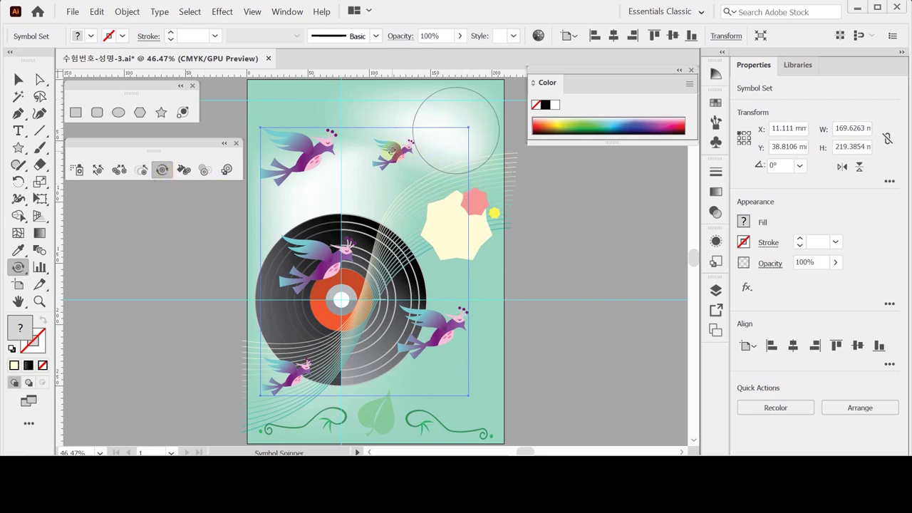
mouse_move(407, 153)
left_mouse_down()
mouse_move(416, 162)
mouse_move(401, 148)
mouse_move(415, 157)
left_mouse_up()
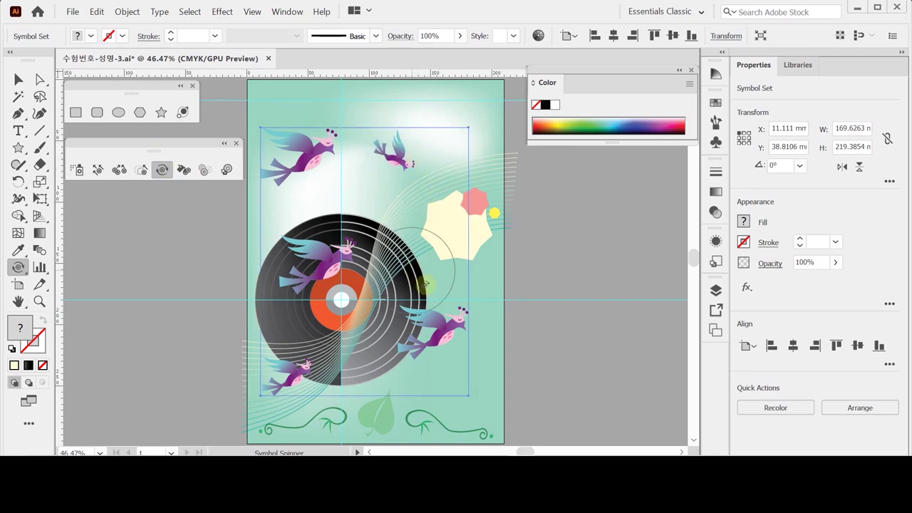
left_click_drag(454, 325, 461, 335)
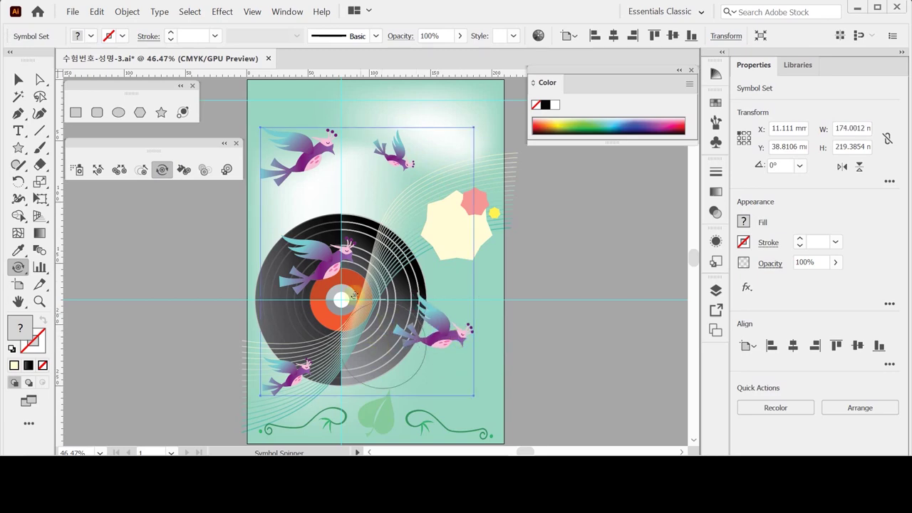
mouse_move(346, 249)
left_mouse_down()
mouse_move(325, 234)
mouse_move(339, 243)
mouse_move(329, 210)
mouse_move(339, 241)
left_mouse_up()
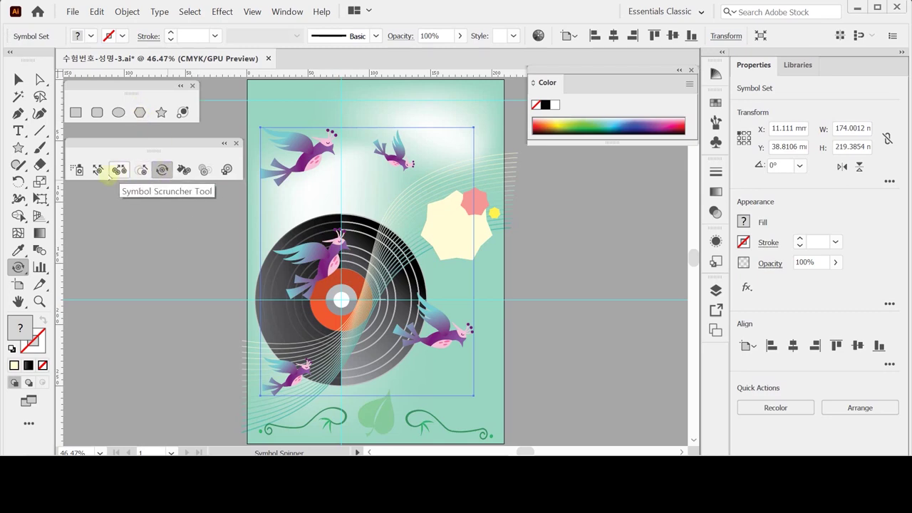
Reposition the birds with the Symbol Shifter: both upper birds lower and to the right, the others toward the poster's lower corners and the record's lower left.
left_click(98, 169)
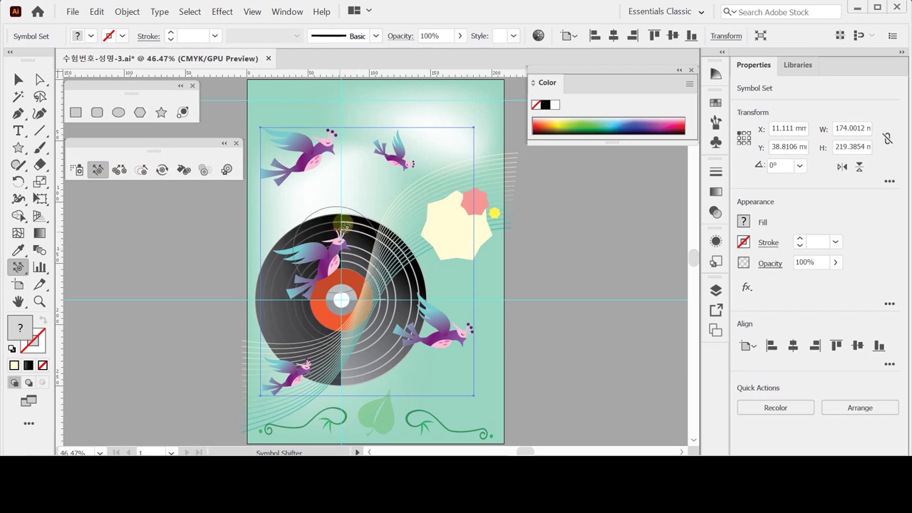
mouse_move(305, 158)
left_mouse_down()
mouse_move(326, 187)
mouse_move(306, 159)
left_mouse_up()
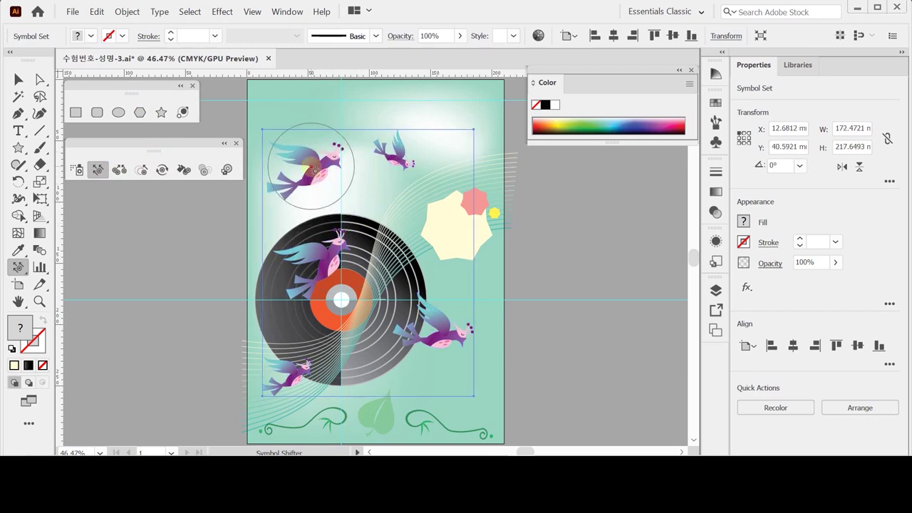
mouse_move(392, 147)
left_mouse_down()
mouse_move(409, 169)
mouse_move(404, 154)
left_mouse_up()
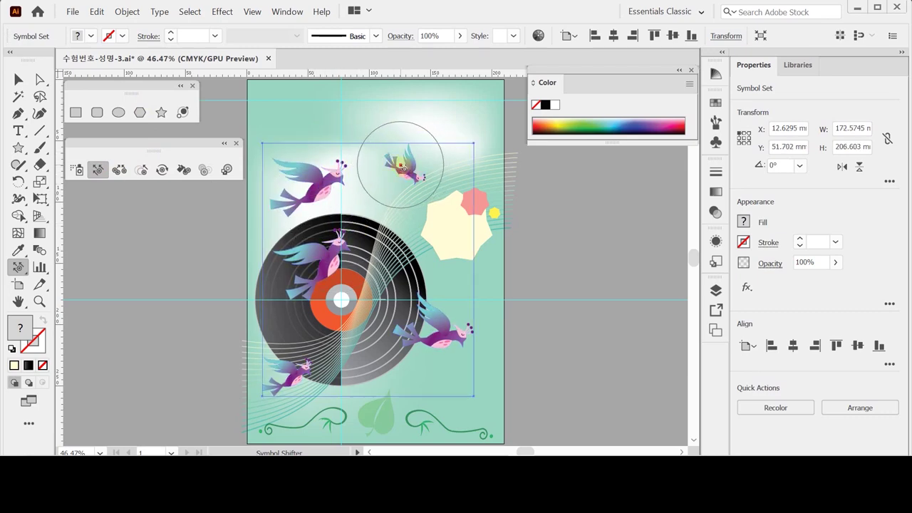
mouse_move(441, 325)
left_mouse_down()
mouse_move(468, 326)
mouse_move(453, 348)
mouse_move(462, 346)
left_mouse_up()
left_click_drag(290, 372, 284, 404)
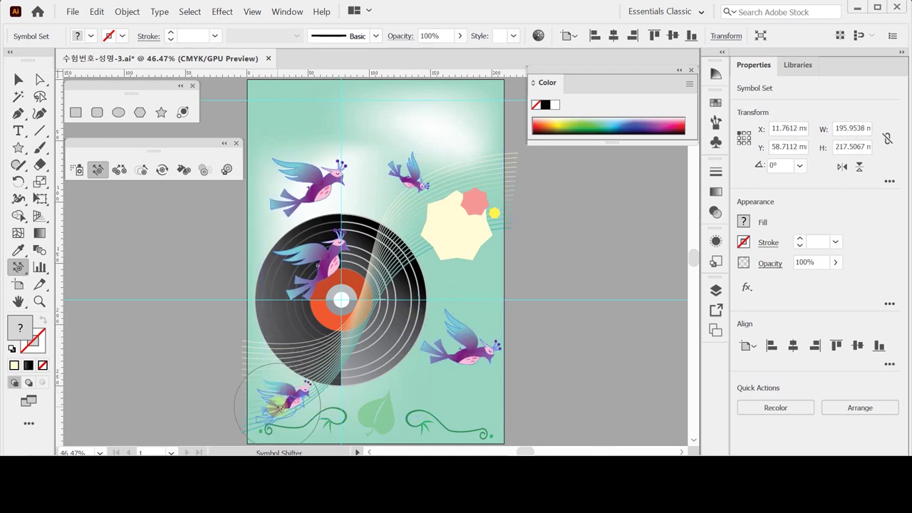
mouse_move(315, 257)
left_mouse_down()
mouse_move(303, 292)
mouse_move(306, 322)
left_mouse_up()
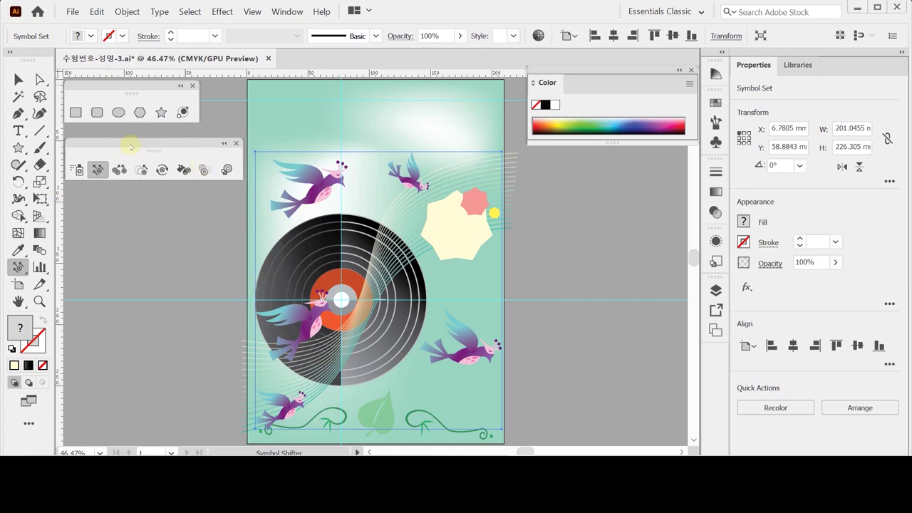
Shrink the bird on the record slightly and enlarge the small upper-right bird with the Symbol Sizer.
left_click(140, 169)
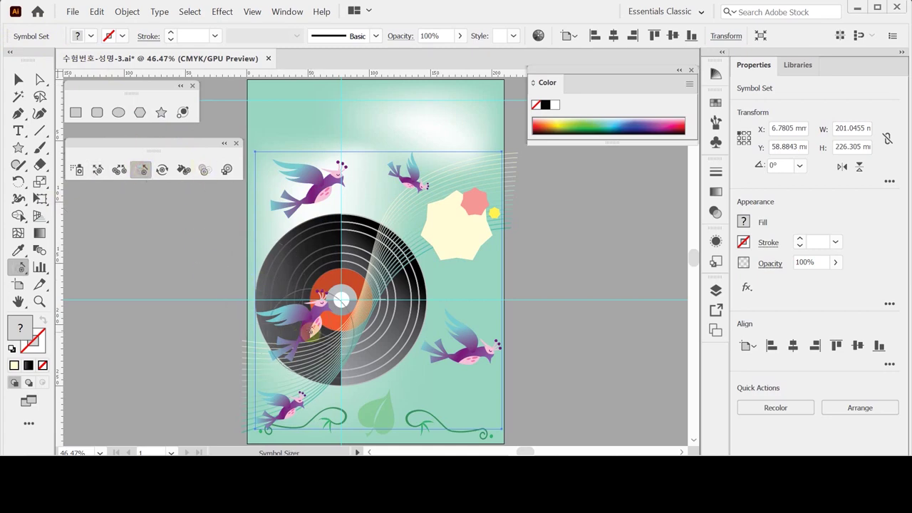
left_click(312, 326, "alt")
left_click(313, 325)
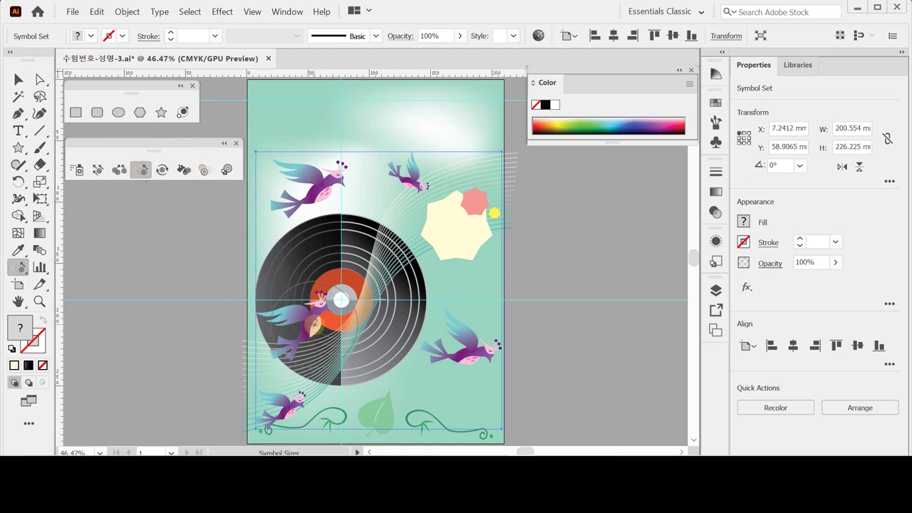
left_click(184, 169)
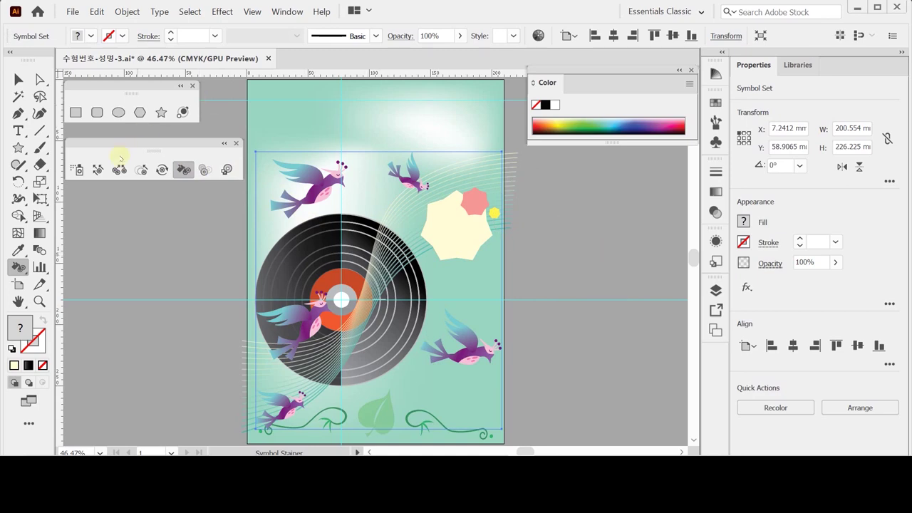
left_click(141, 170)
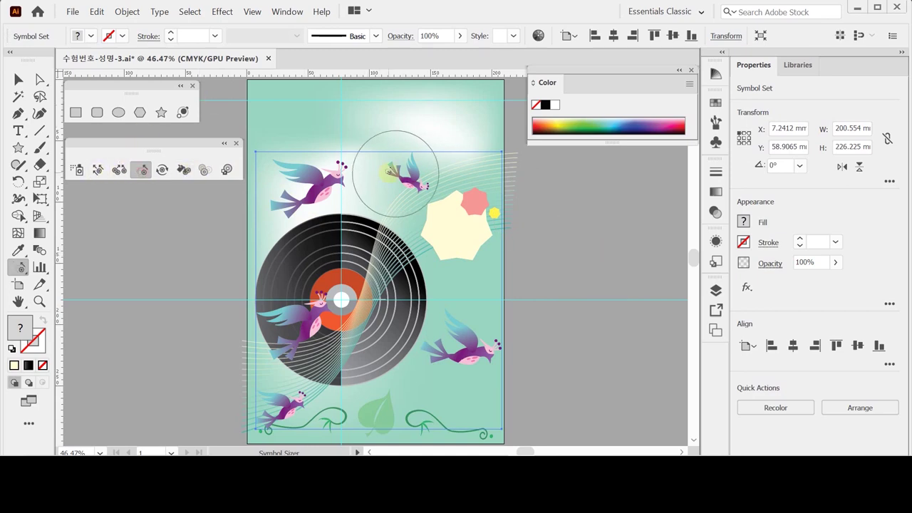
left_click(406, 184)
left_click_drag(406, 183, 407, 174)
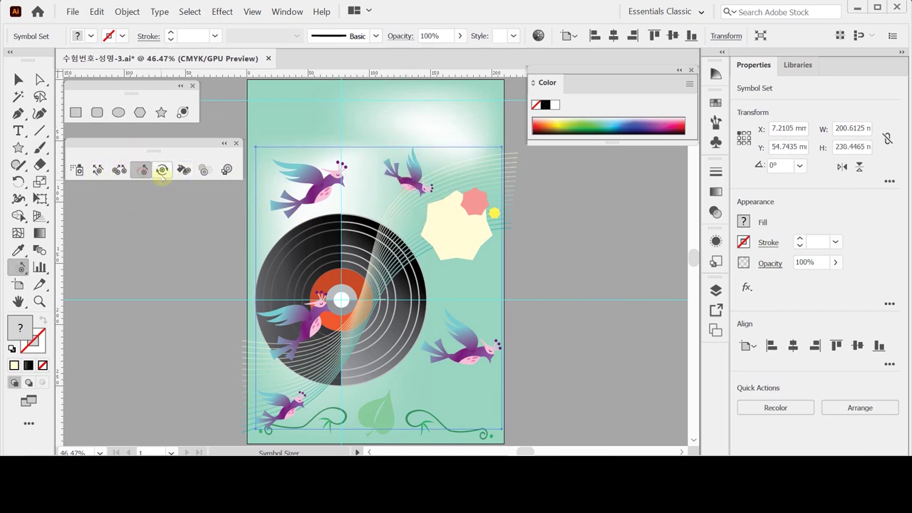
Stain the small upper-right bird with the purple and magenta swatches using the Symbol Stainer.
left_click(184, 170)
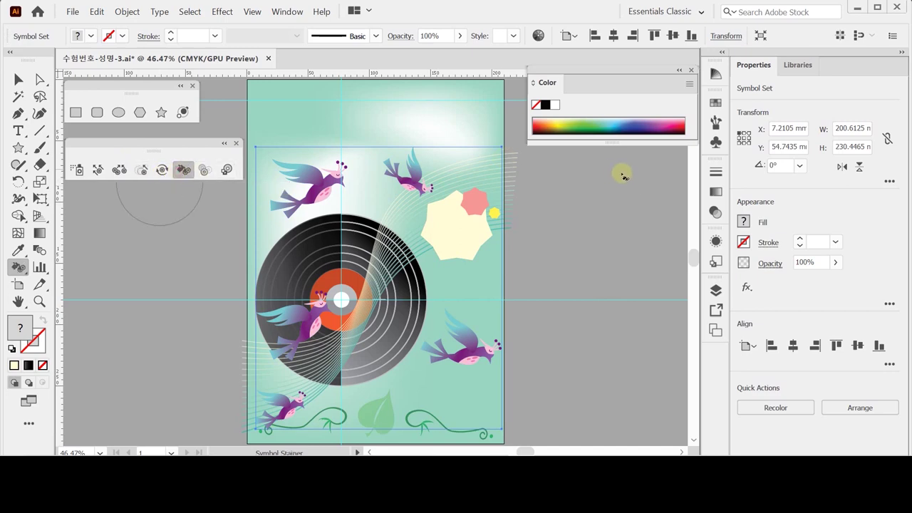
left_click(715, 104)
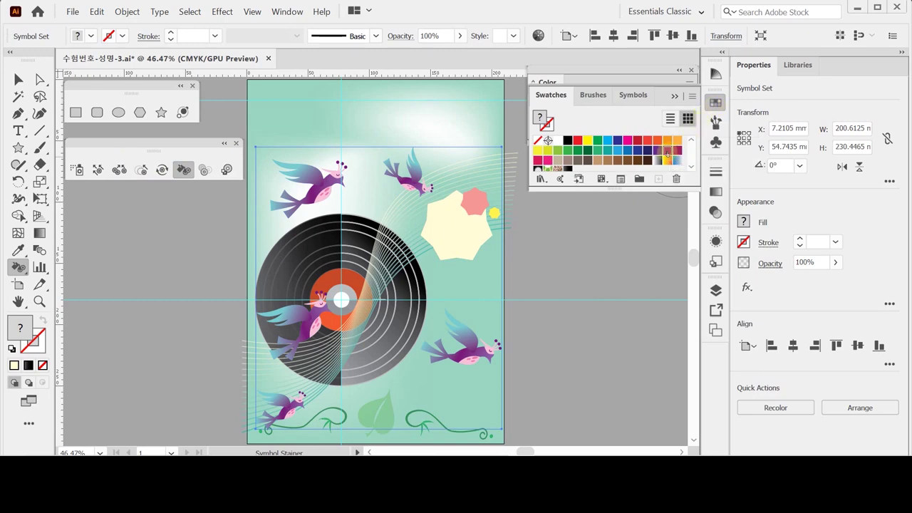
left_click(667, 151)
left_click(418, 180)
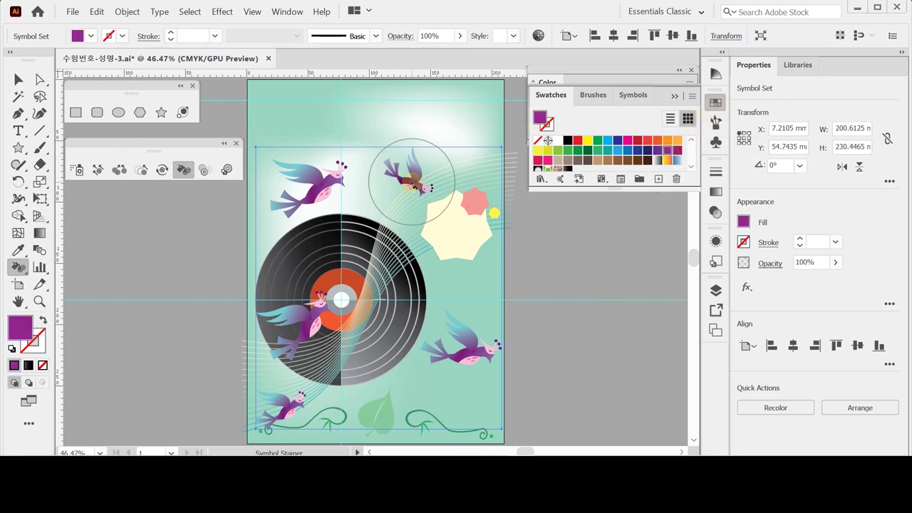
left_click(627, 141)
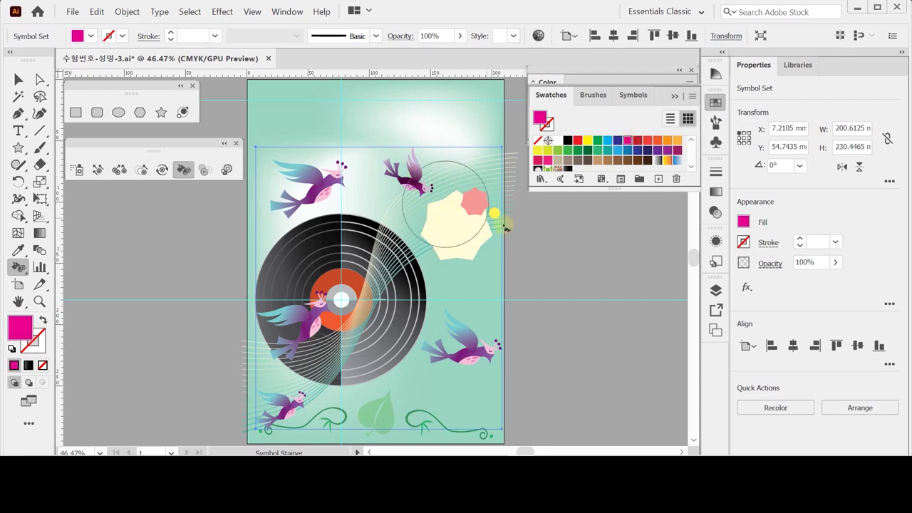
Stain the bird on the record light green and the small lower-left bird dark green.
left_click(558, 150)
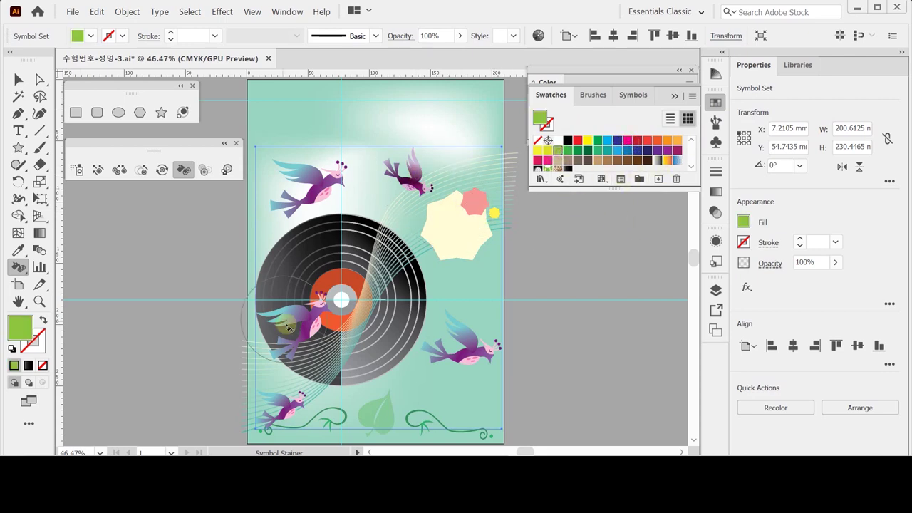
left_click_drag(287, 324, 306, 321)
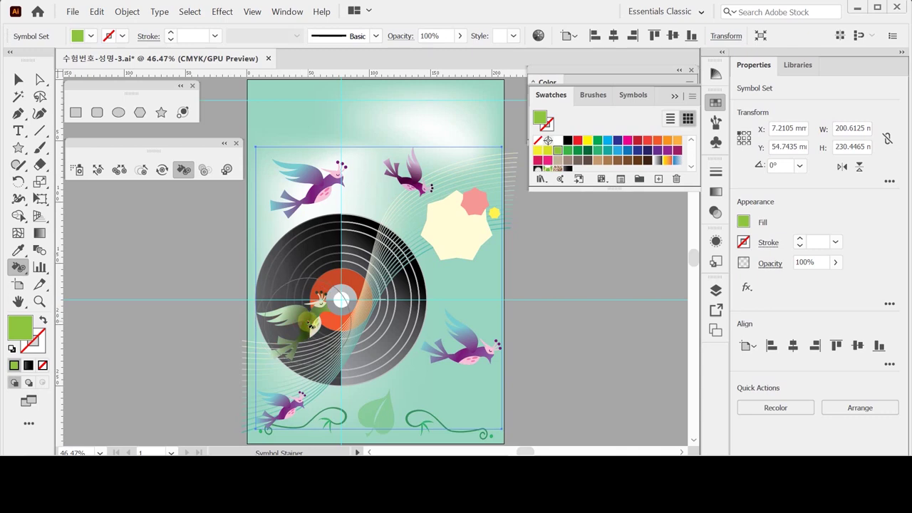
left_click(587, 150)
mouse_move(282, 410)
left_mouse_down()
mouse_move(298, 406)
mouse_move(289, 412)
left_mouse_up()
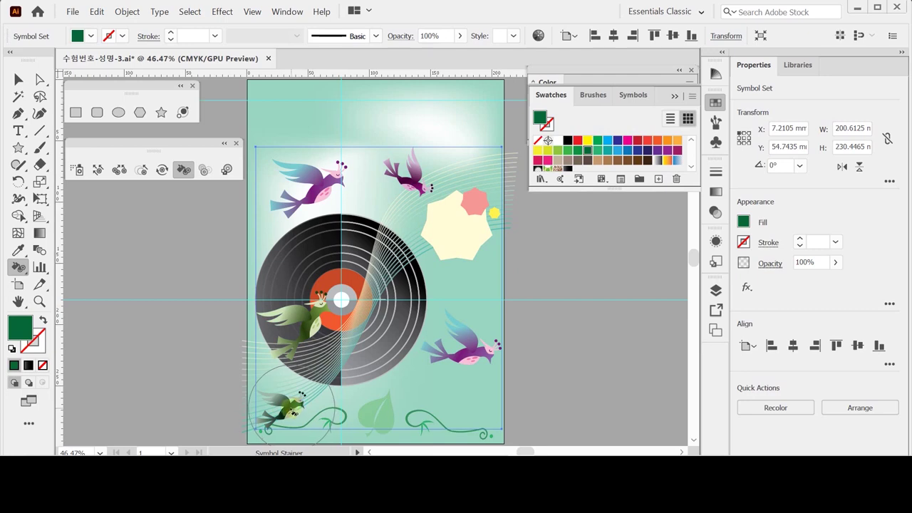
Remove the green stain from the bird on the record and restain it with the yellow-green swatch.
left_click(547, 151)
mouse_move(322, 300)
left_mouse_down()
mouse_move(310, 322)
mouse_move(372, 280)
mouse_move(322, 349)
mouse_move(296, 325)
mouse_move(308, 322)
left_mouse_up()
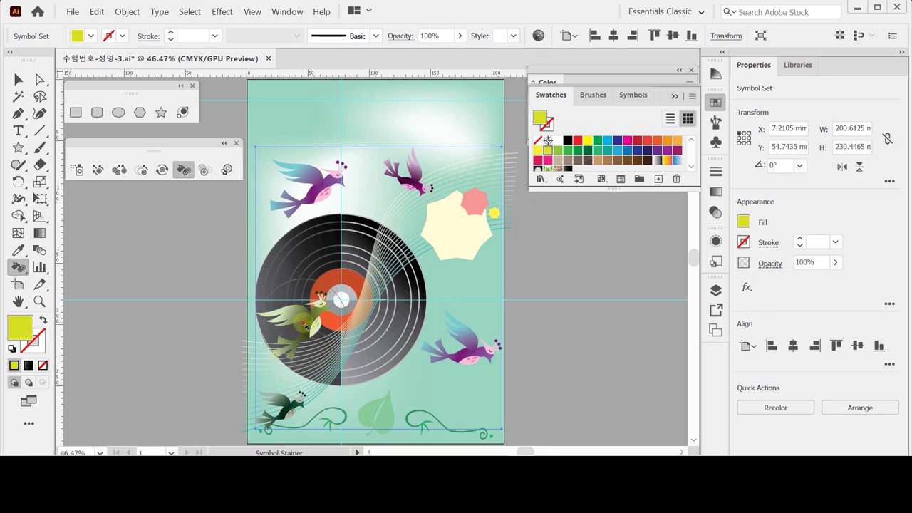
key("ctrl+z")
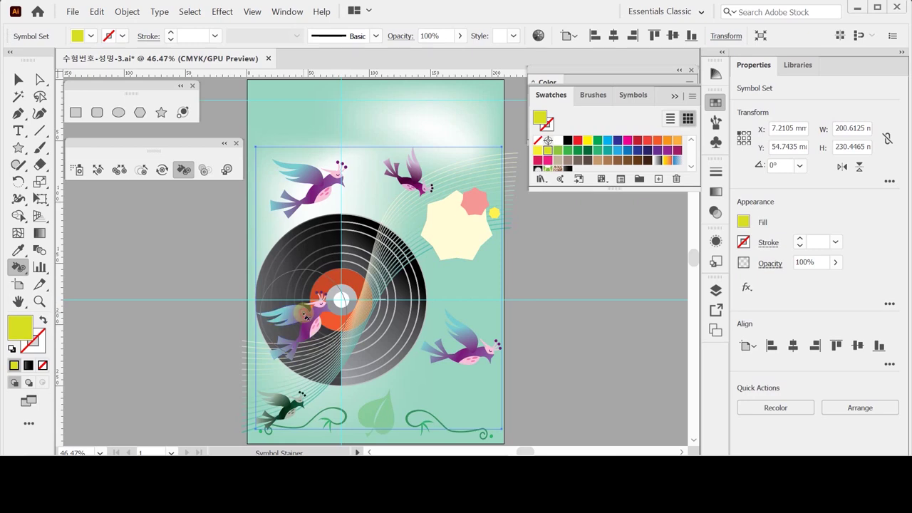
left_click_drag(303, 316, 304, 320)
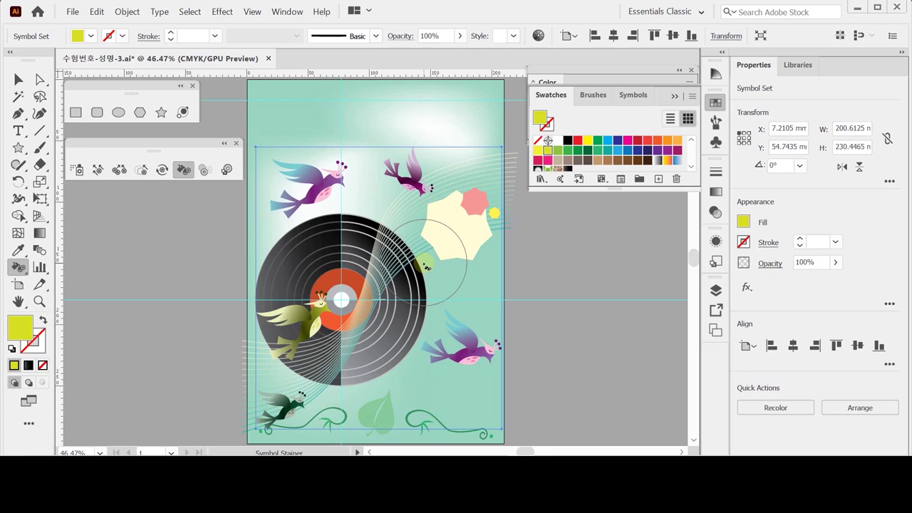
left_click_drag(425, 267, 429, 261)
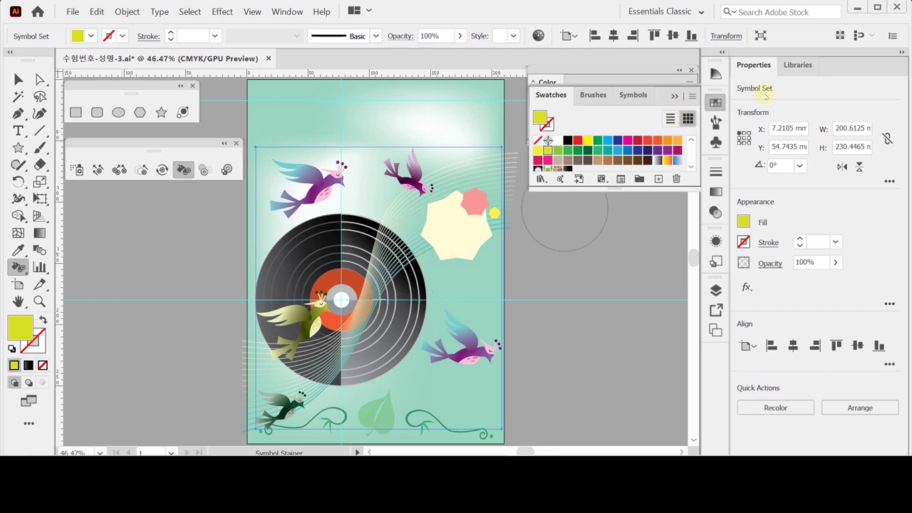
Apply the Symbol Screener over the bird on the record.
left_click(717, 102)
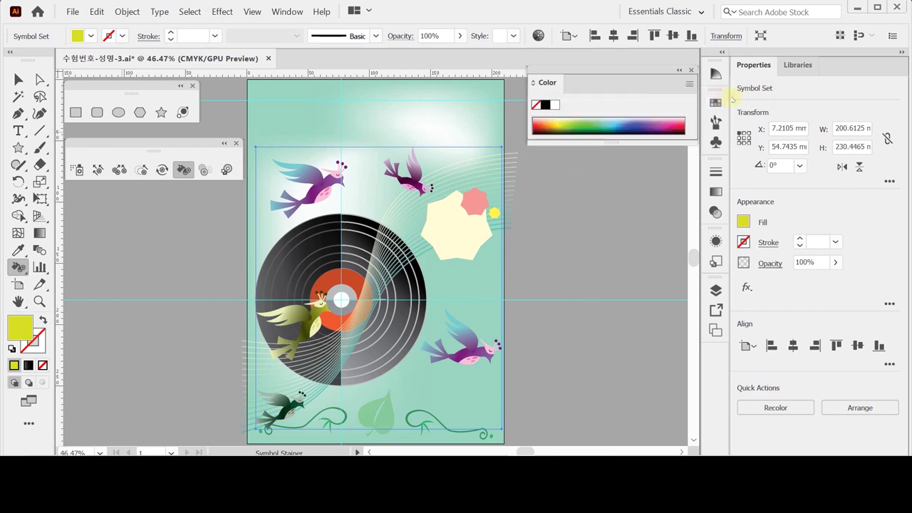
left_click(204, 169)
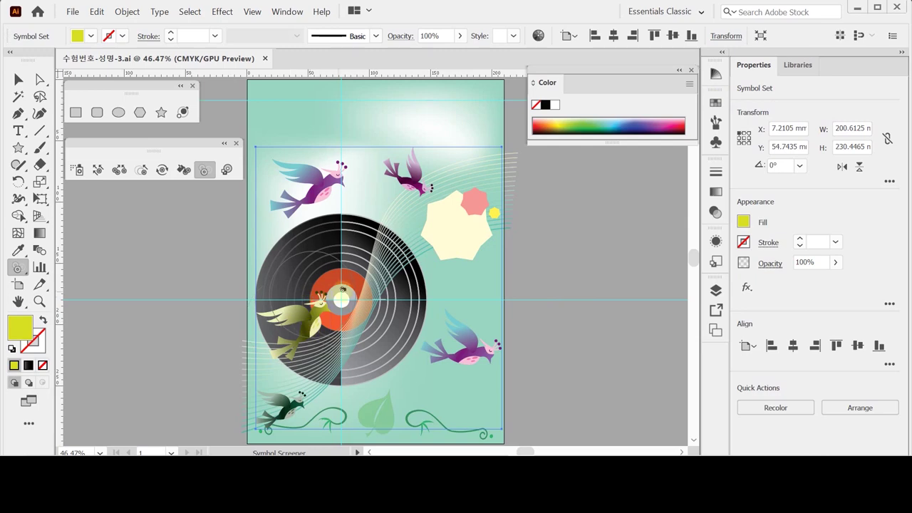
mouse_move(342, 289)
left_mouse_down()
mouse_move(312, 322)
mouse_move(330, 321)
mouse_move(313, 320)
mouse_move(314, 333)
mouse_move(323, 320)
mouse_move(313, 301)
mouse_move(245, 216)
mouse_move(291, 295)
mouse_move(319, 323)
mouse_move(307, 326)
mouse_move(326, 267)
left_mouse_up()
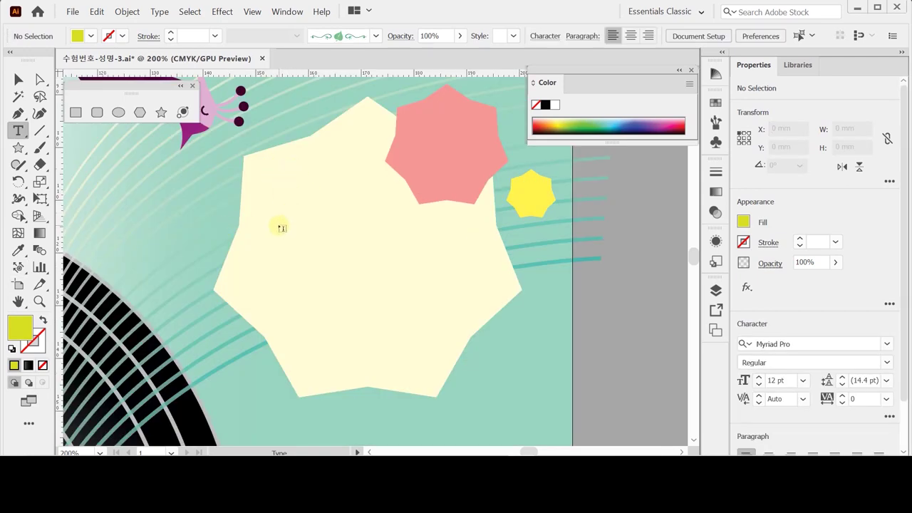
Add a point text on the large cream star and set its font to Arial.
left_click(282, 226)
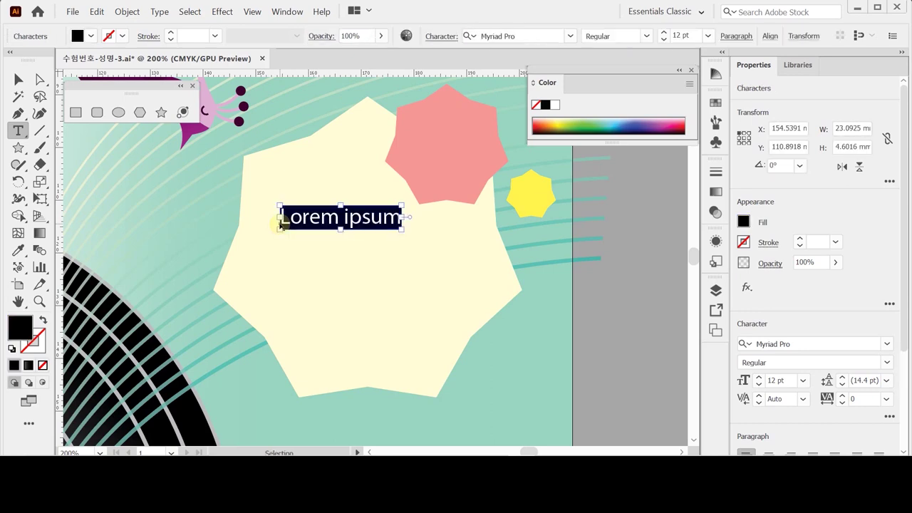
key("ctrl+t")
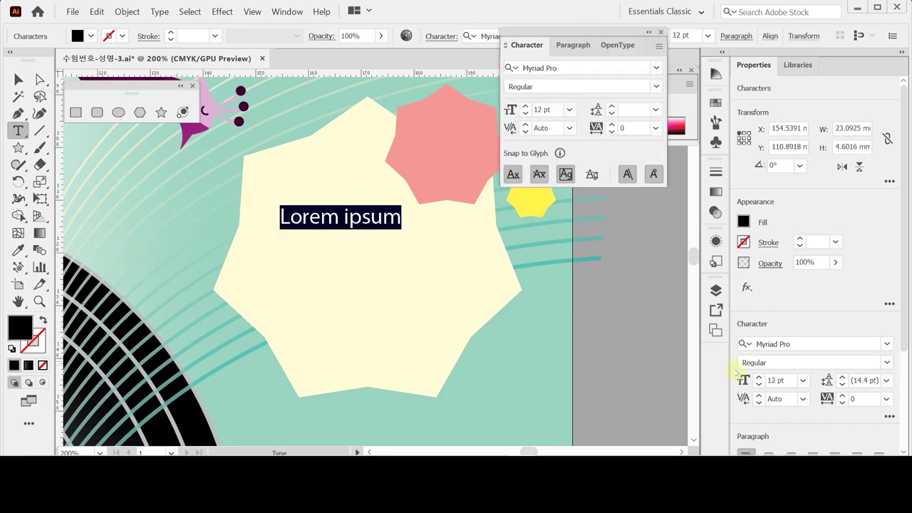
left_click(563, 69)
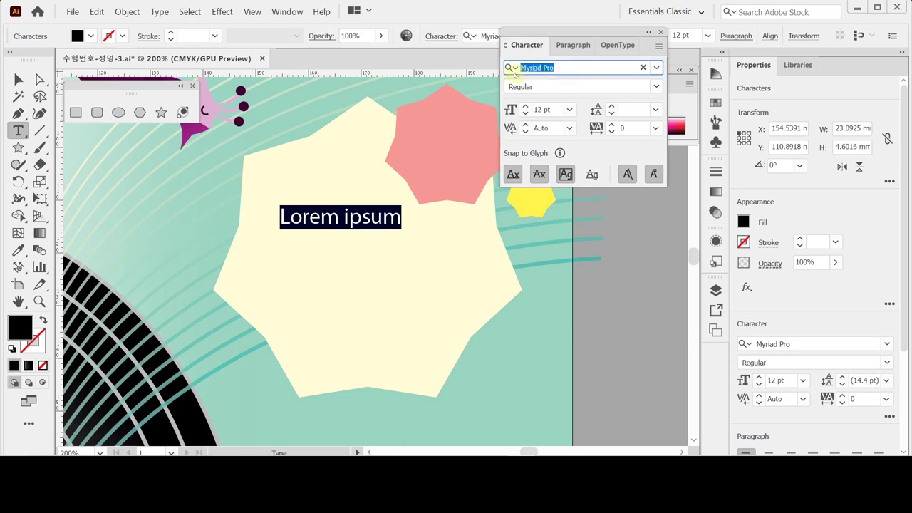
type("나눔고")
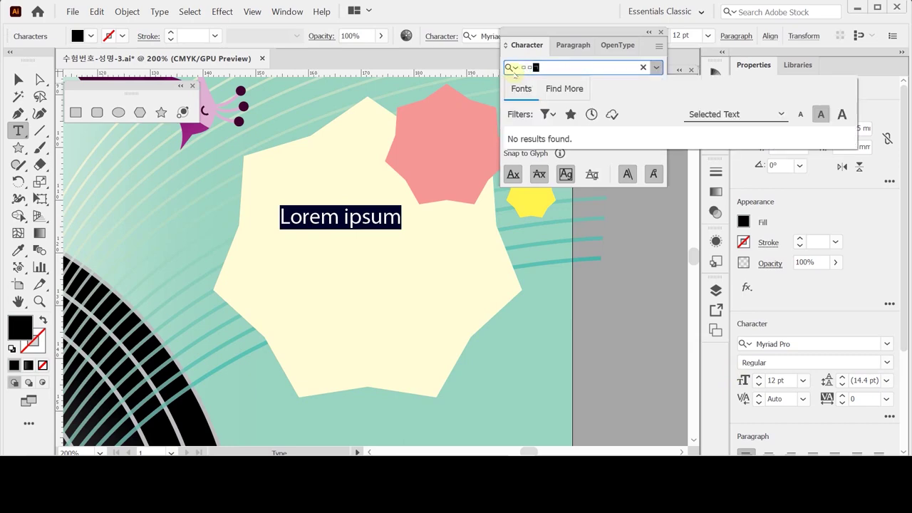
key("BackSpace")
key("BackSpace")
key("BackSpace")
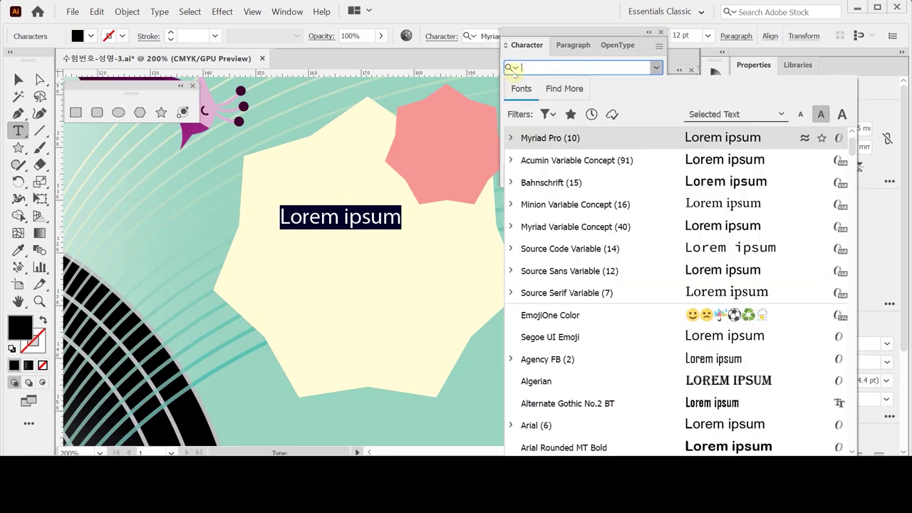
type("ar")
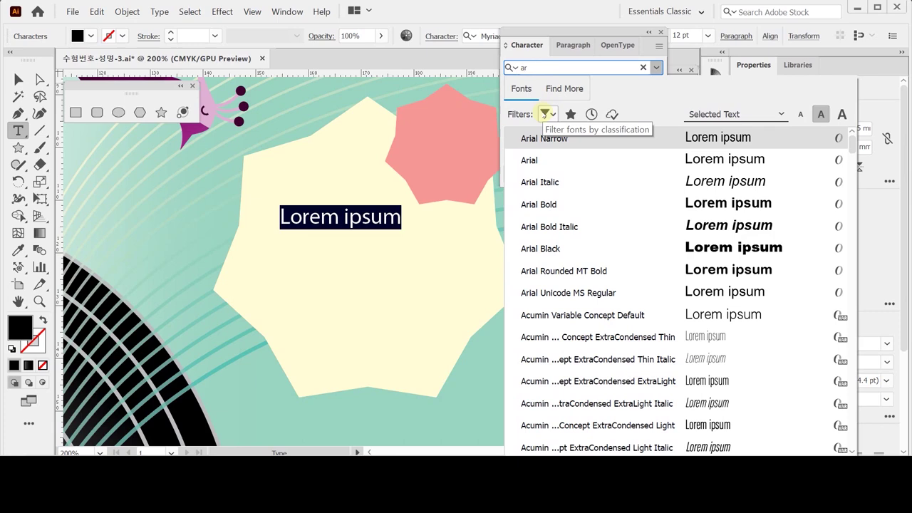
left_click(533, 161)
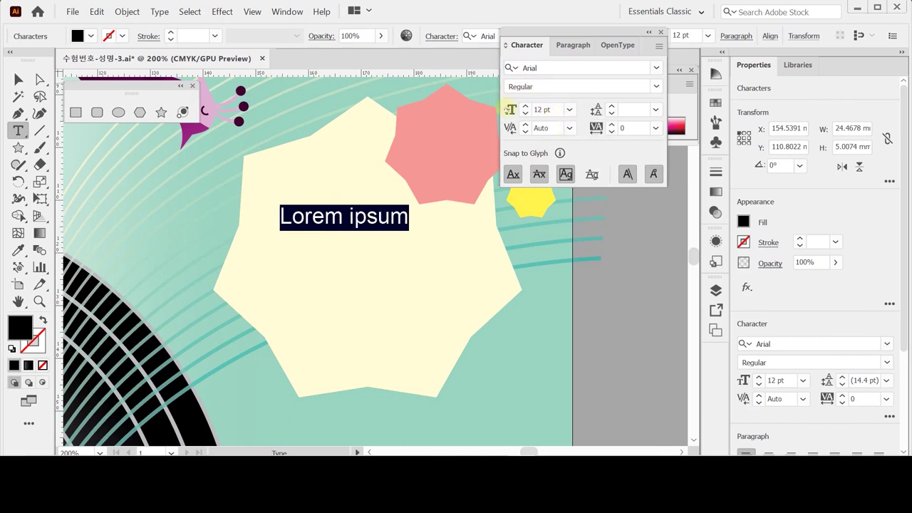
Set the placeholder text's size to 17 pt and centre-align its paragraph.
left_click(510, 110)
type("17")
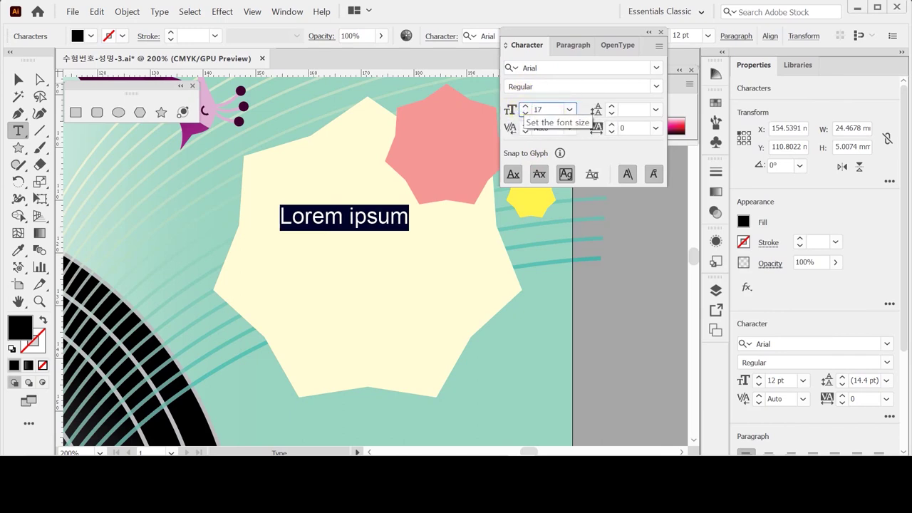
key("Return")
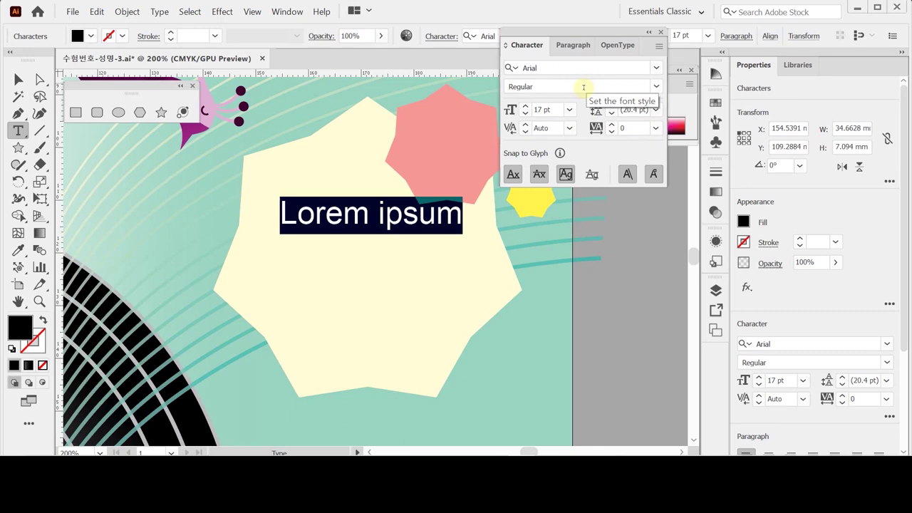
left_click(572, 46)
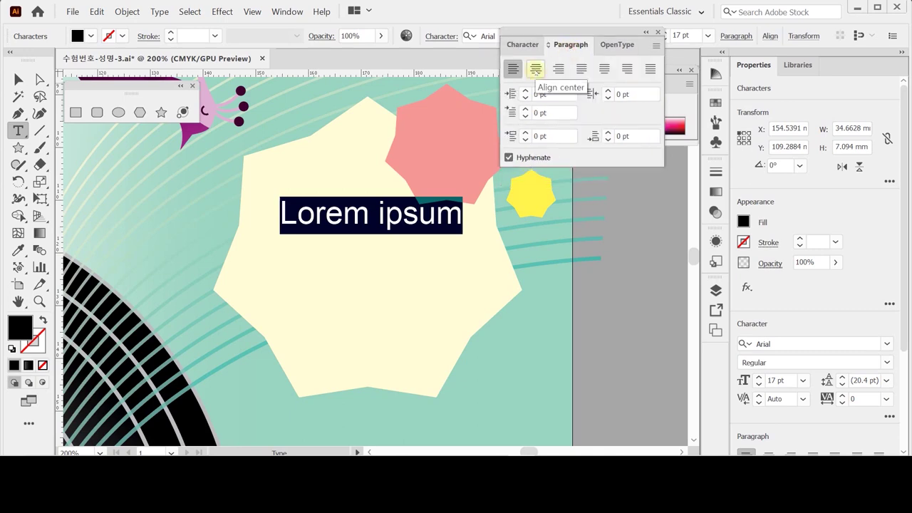
left_click(535, 69)
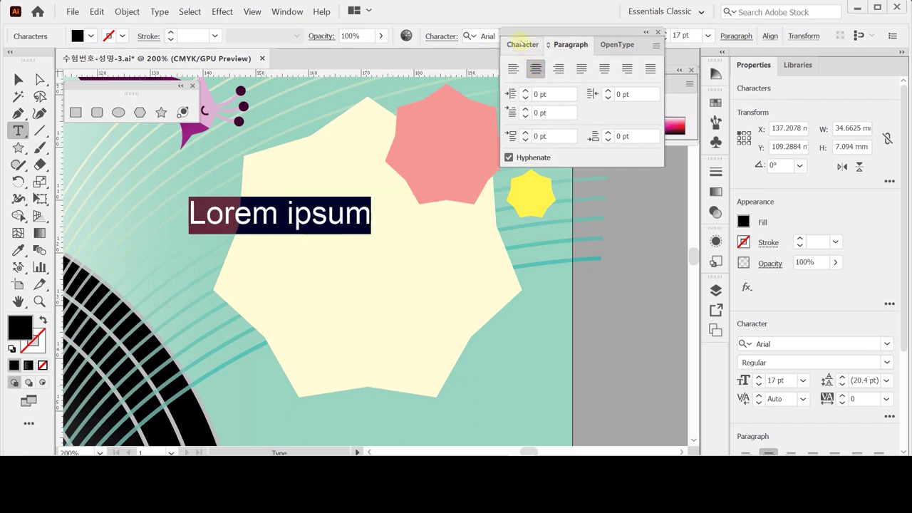
Move the placeholder text into the upper middle of the cream star.
left_click(522, 44)
left_click(743, 221)
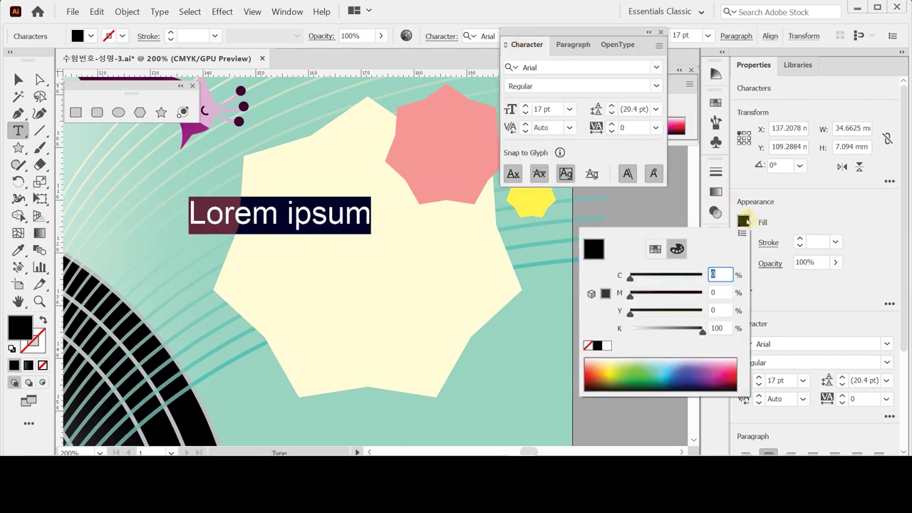
left_click(773, 230)
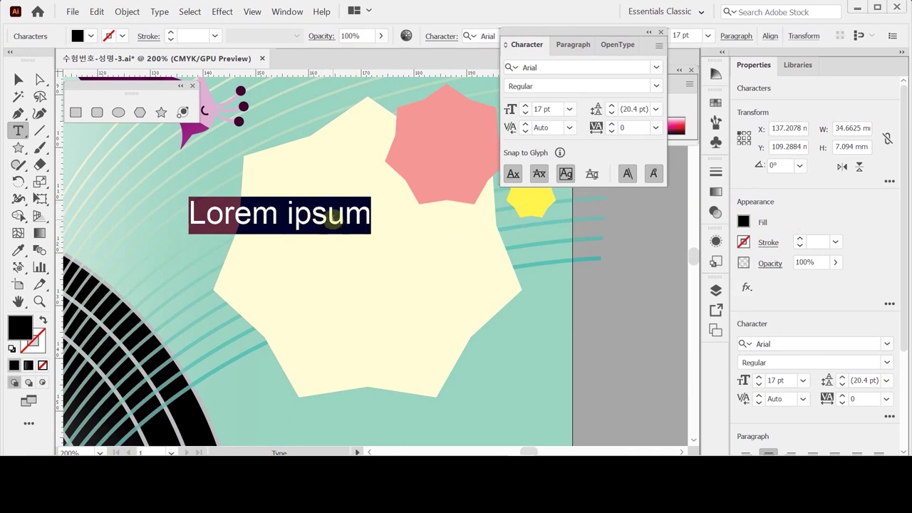
key("Escape")
left_click_drag(329, 218, 408, 241)
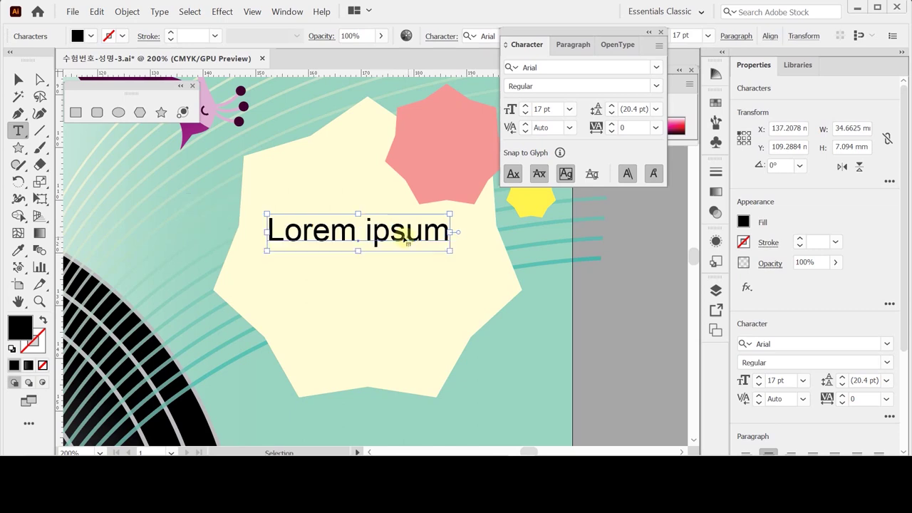
Replace the placeholder text with the date "2024. 5. 26", with spaces after the periods.
triple_click(338, 231)
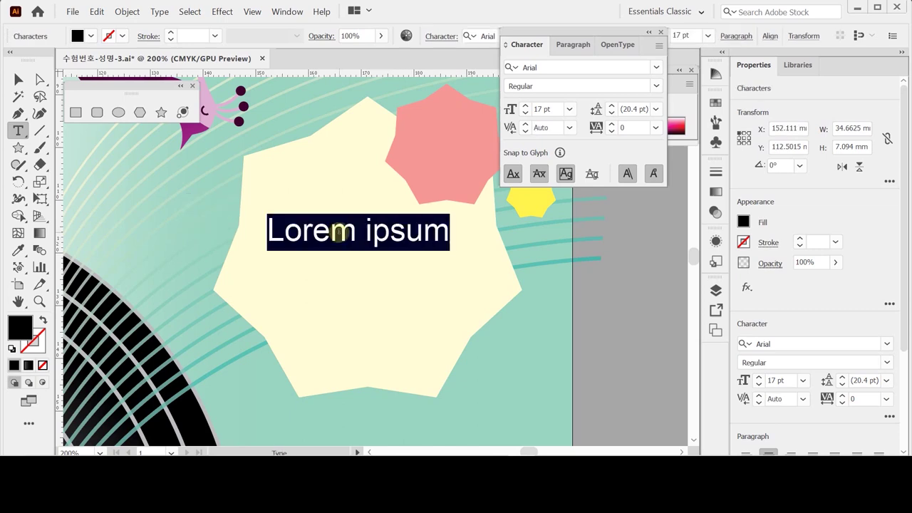
type("2024.")
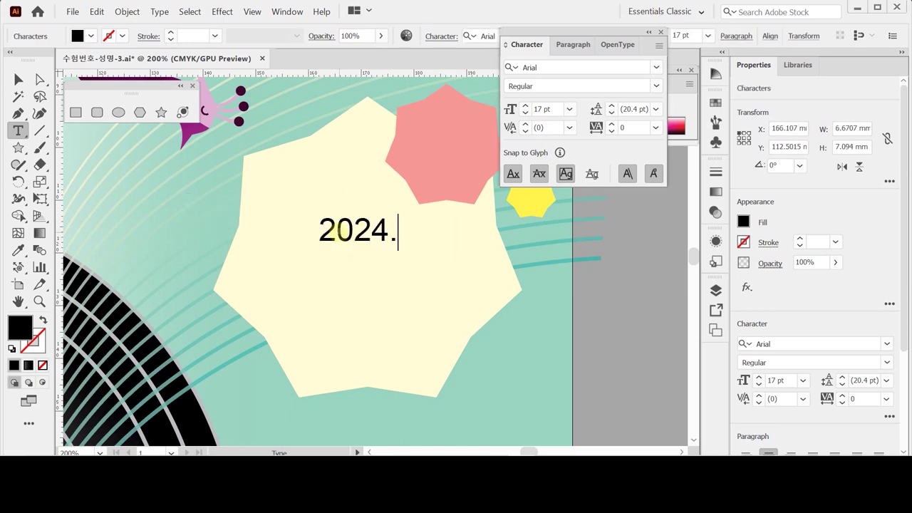
type("5.")
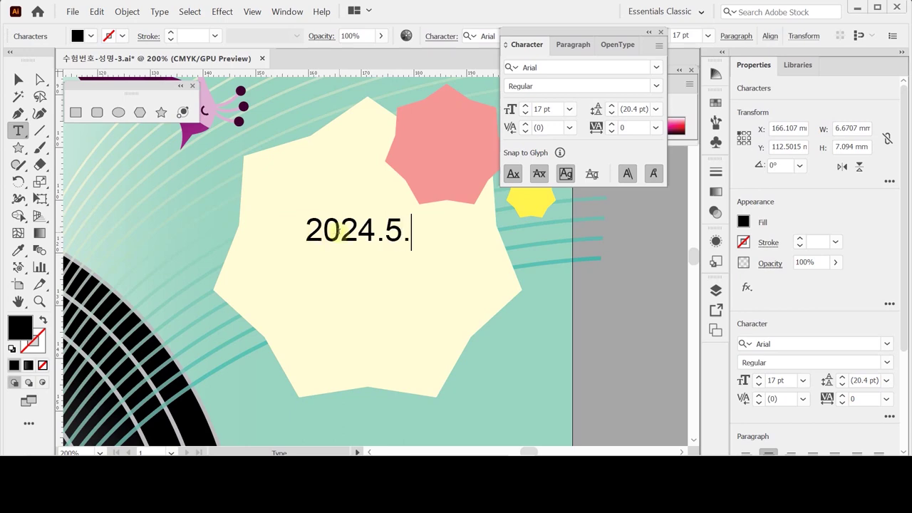
type("26")
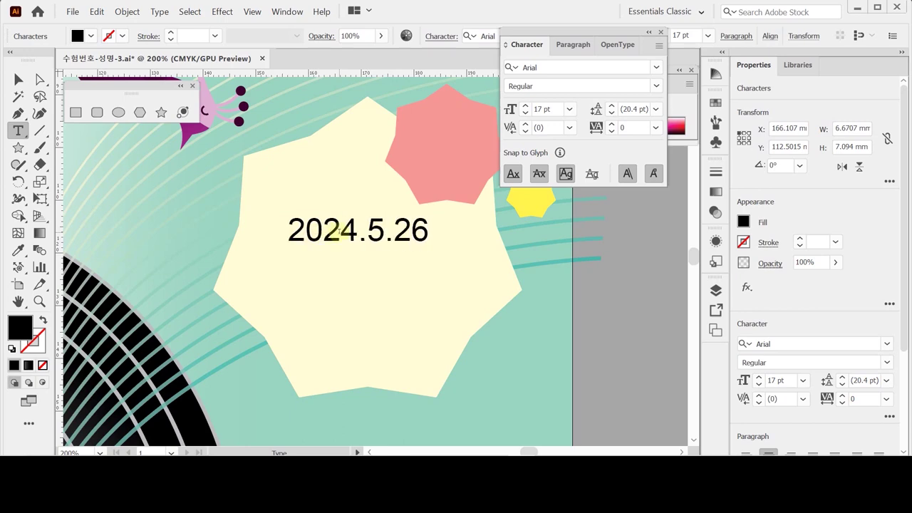
left_click(365, 232)
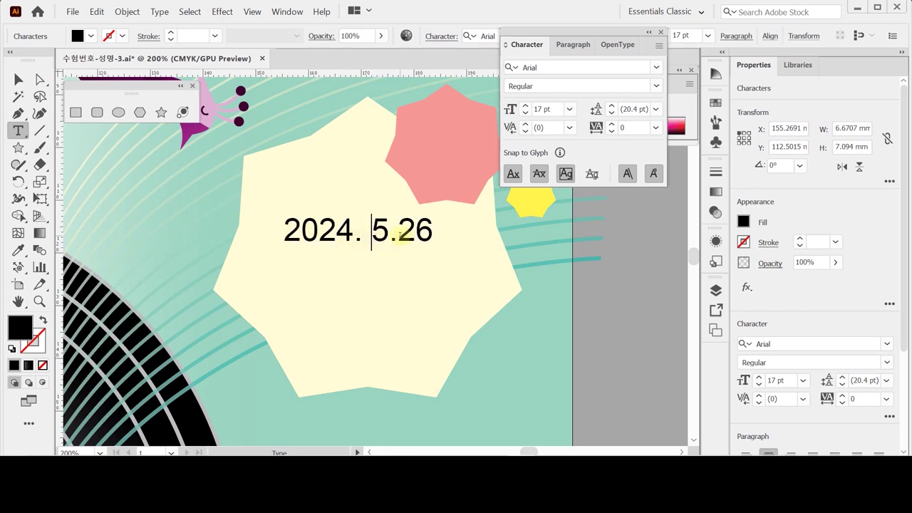
left_click(392, 232)
left_click(438, 234)
Add "Sunday" as a second line under the date and centre the text block on the cream star.
key("Return")
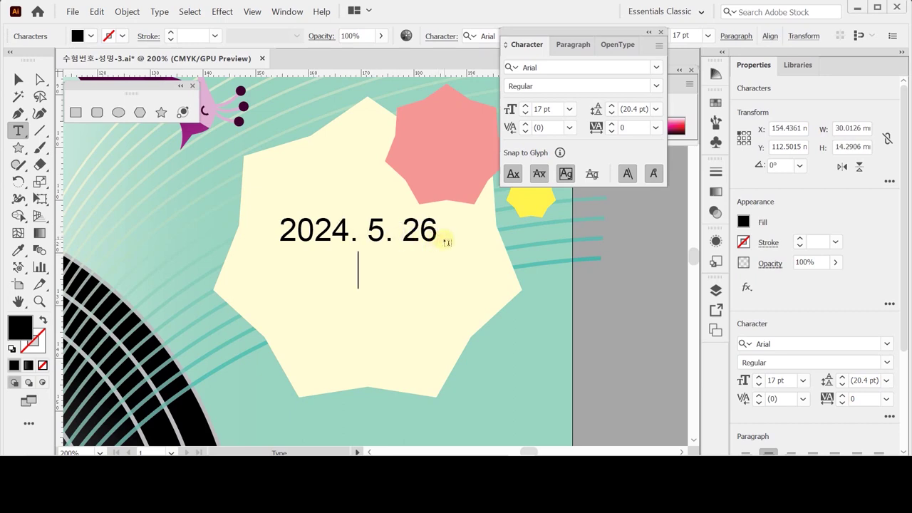
type("Sunda")
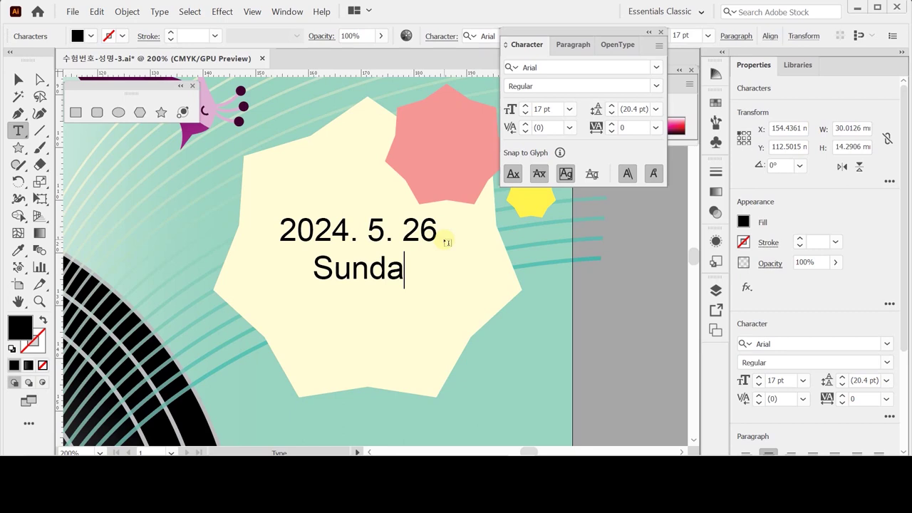
type("y")
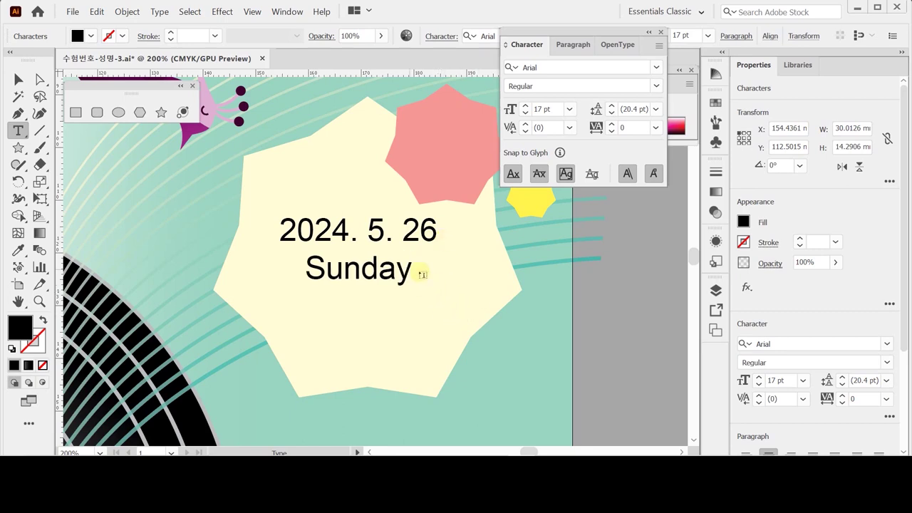
key("ctrl+a")
key("Escape")
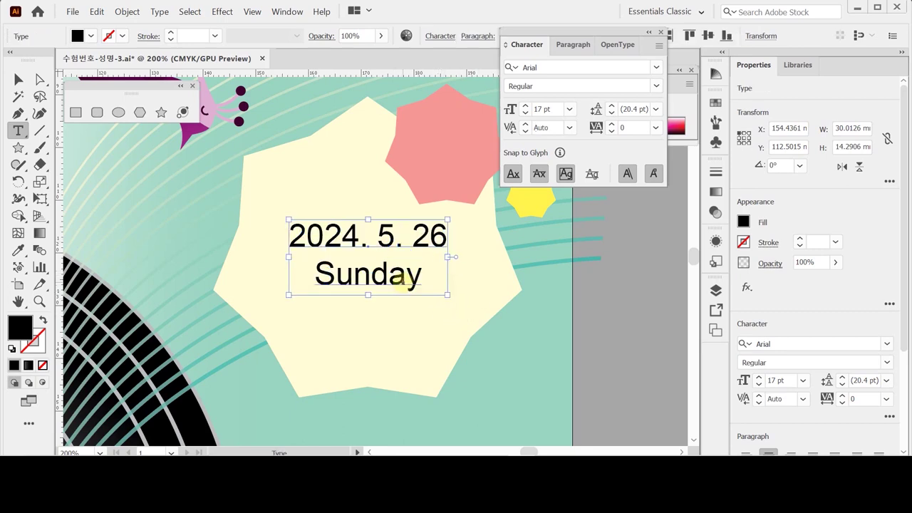
left_click(403, 280)
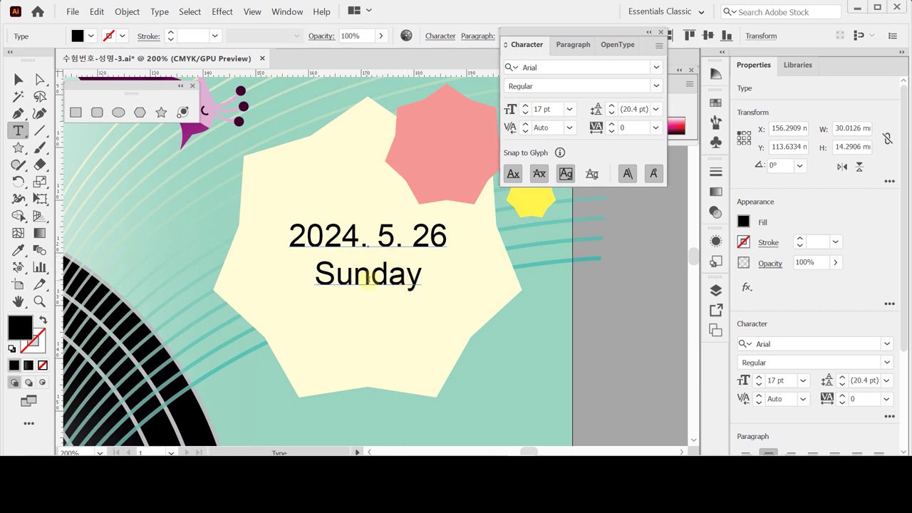
Reduce the word "Sunday" to 15 pt.
double_click(372, 280)
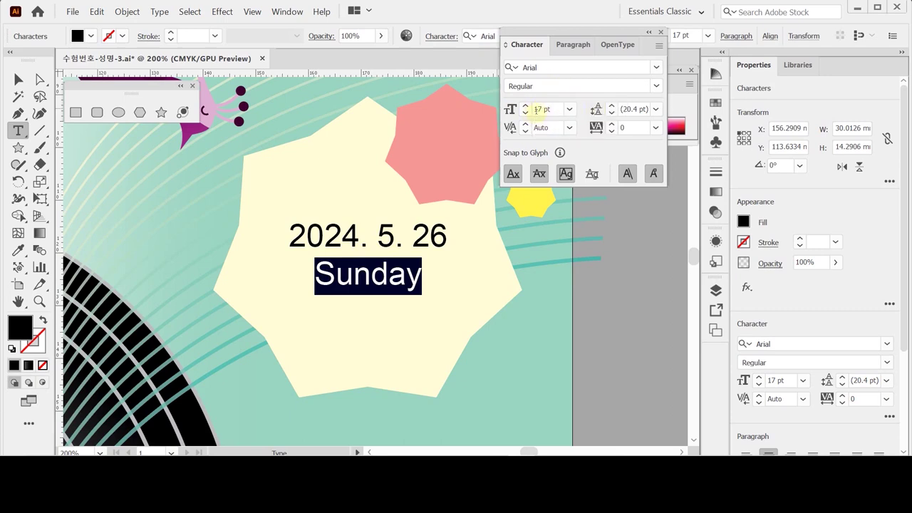
left_click(525, 112)
left_click(525, 113)
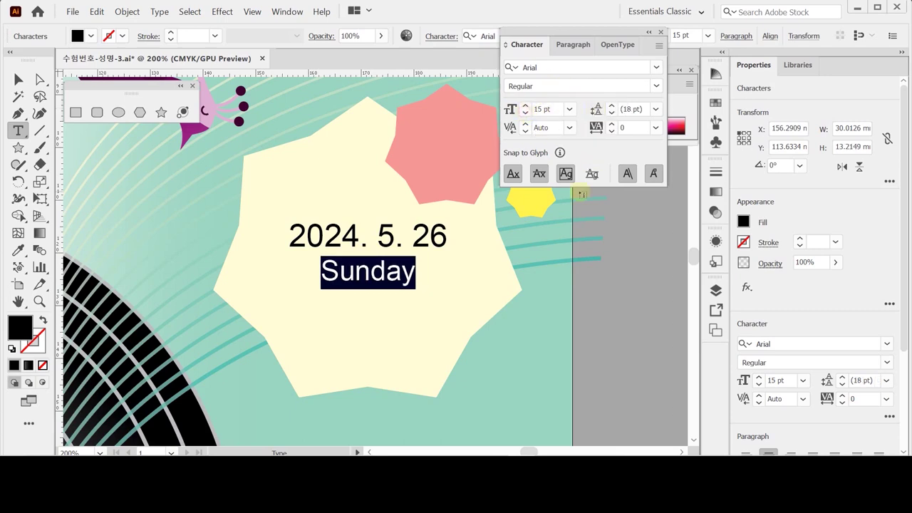
Fill the word "Sunday" with blue, C 70, M 20, Y 0, K 0, and deselect the text.
left_click(743, 223)
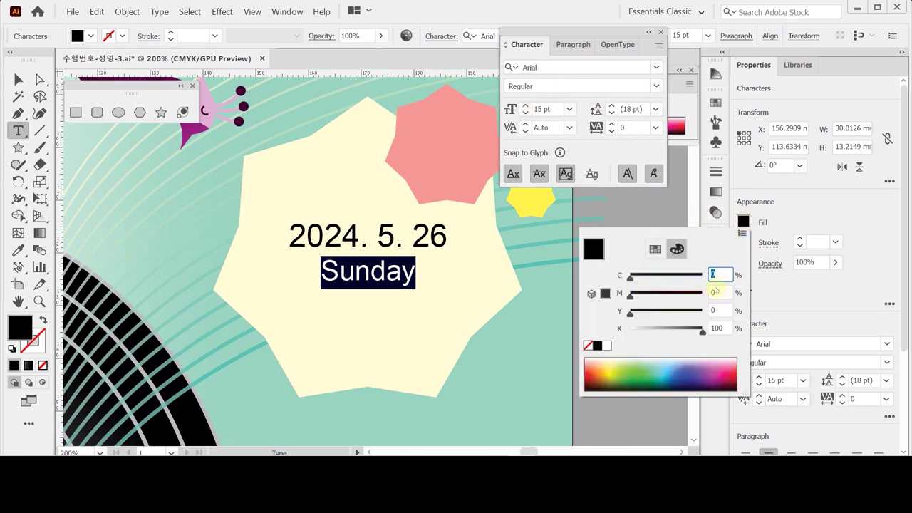
type("70")
key("Tab")
type("20")
key("Tab")
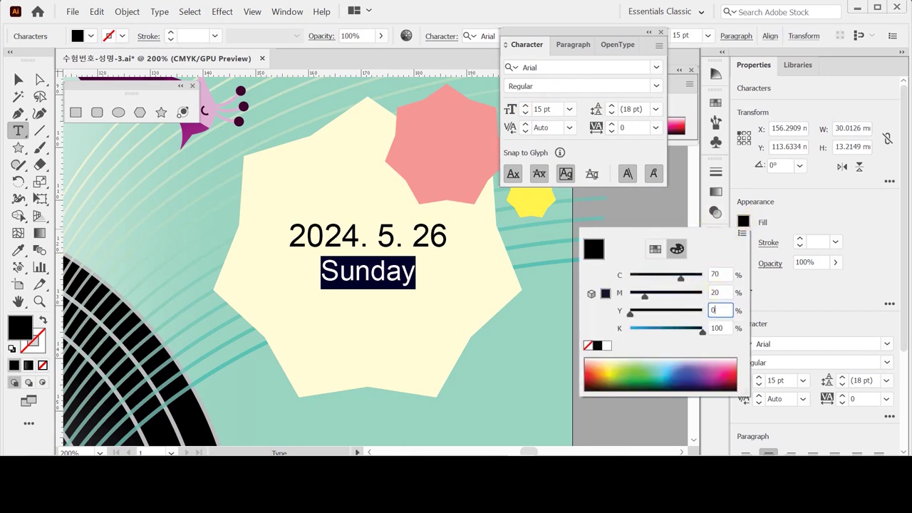
key("Tab")
type("0")
key("Return")
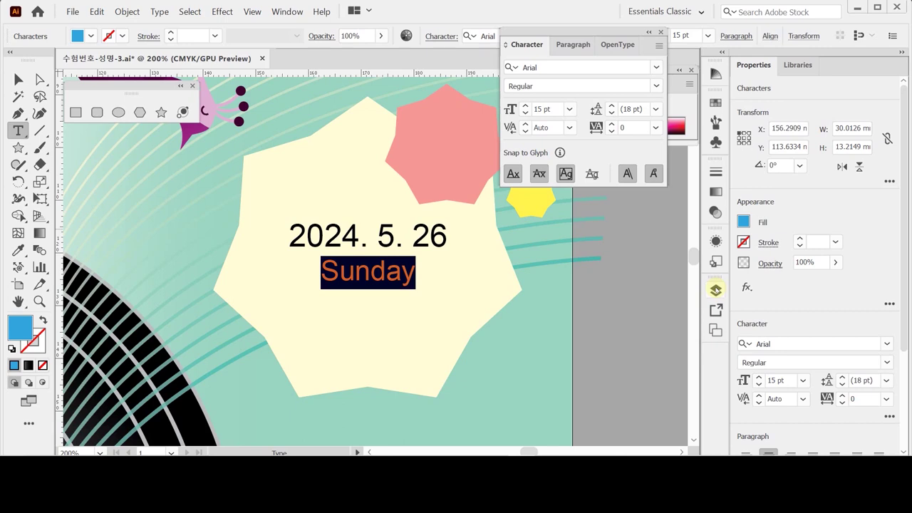
left_click(621, 310, "ctrl")
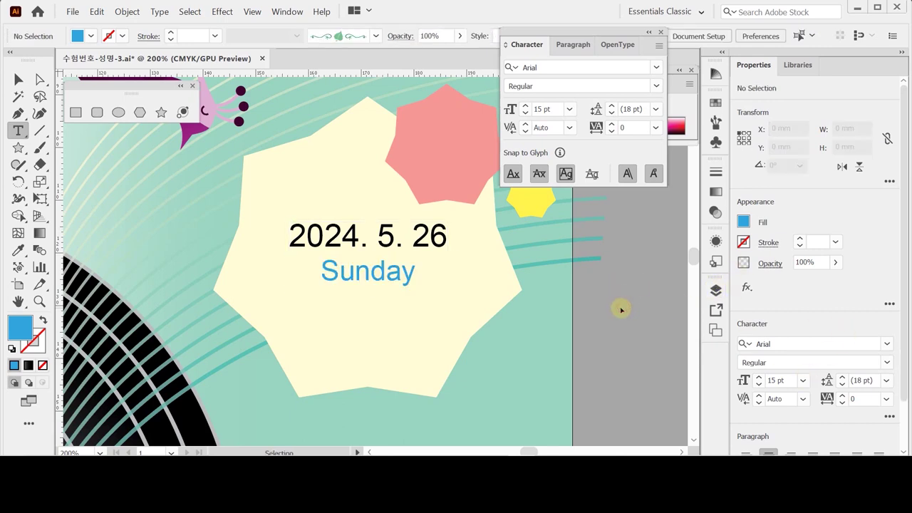
Place a new point-text object below "Sunday" on the cream star and set its size to 20 pt.
left_click(402, 272)
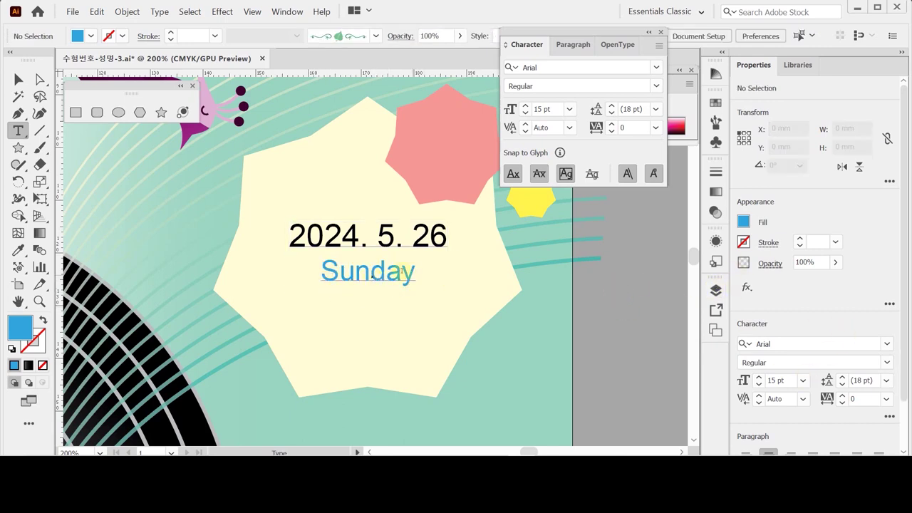
left_click(263, 314)
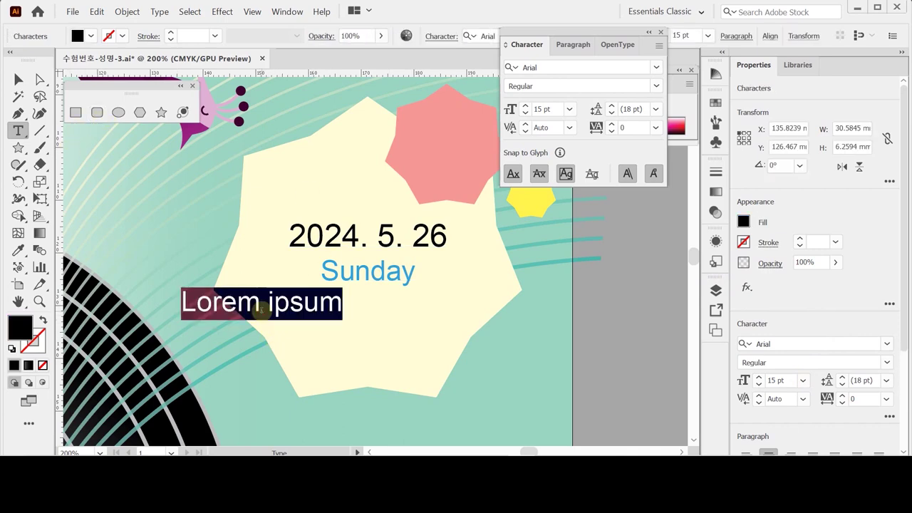
left_click_drag(294, 313, 356, 311)
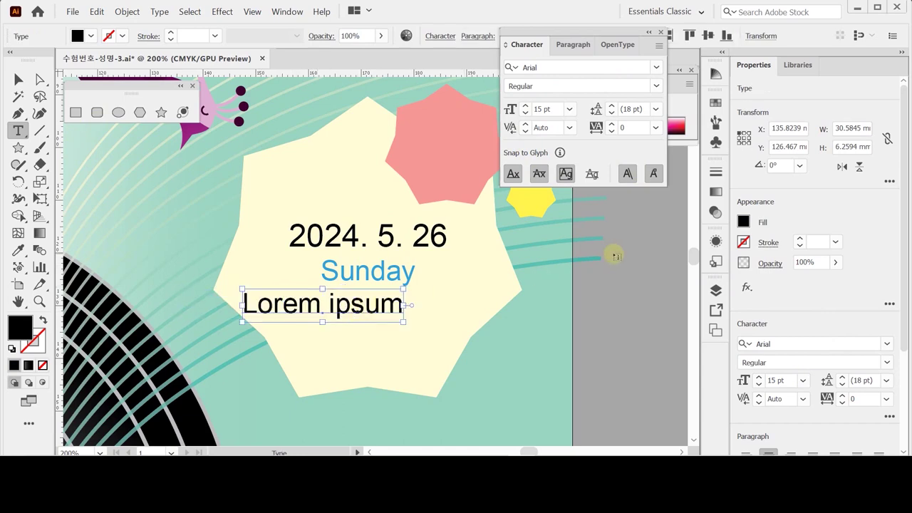
double_click(557, 109)
type("20")
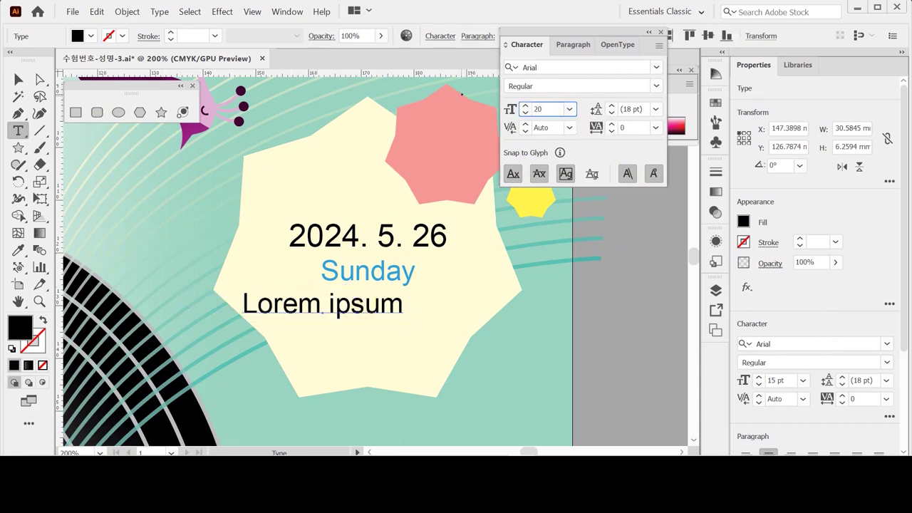
key("Return")
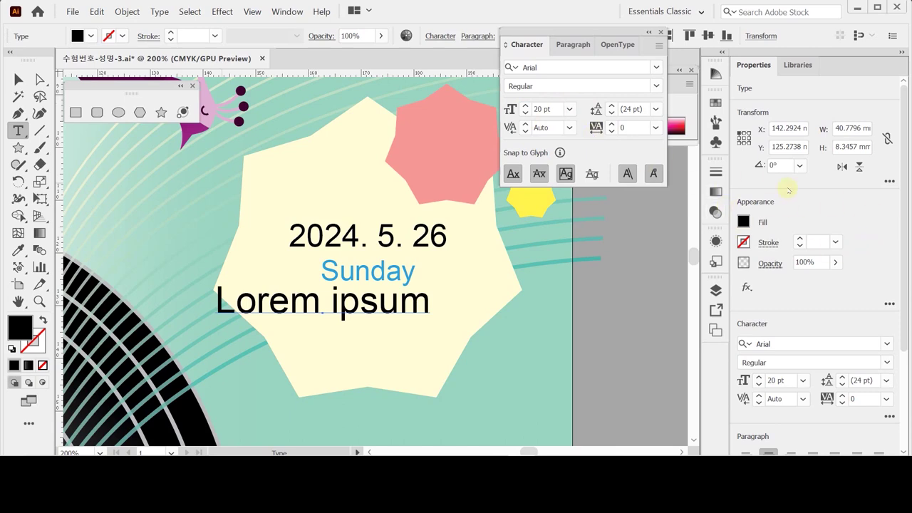
Fill the new placeholder text with red, C 0, M 100, Y 90, K 0.
left_click(743, 222)
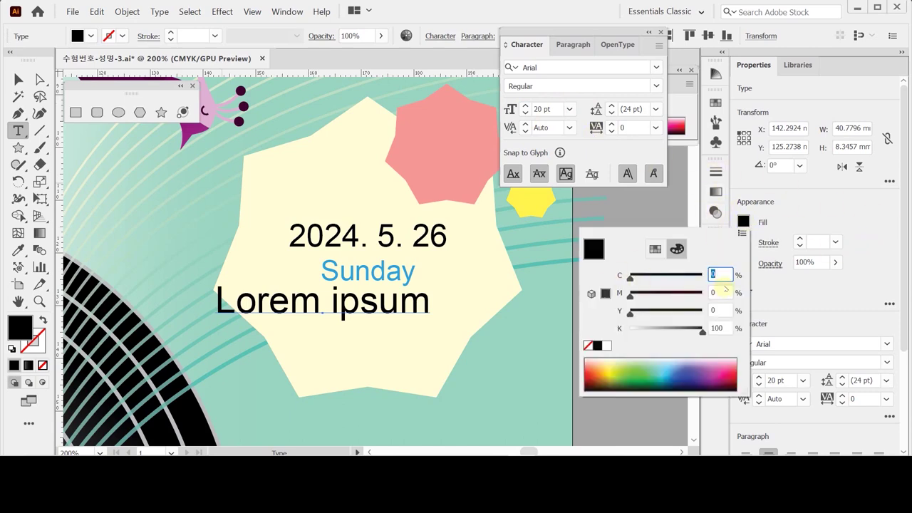
key("Tab")
type("100")
key("Tab")
type("100")
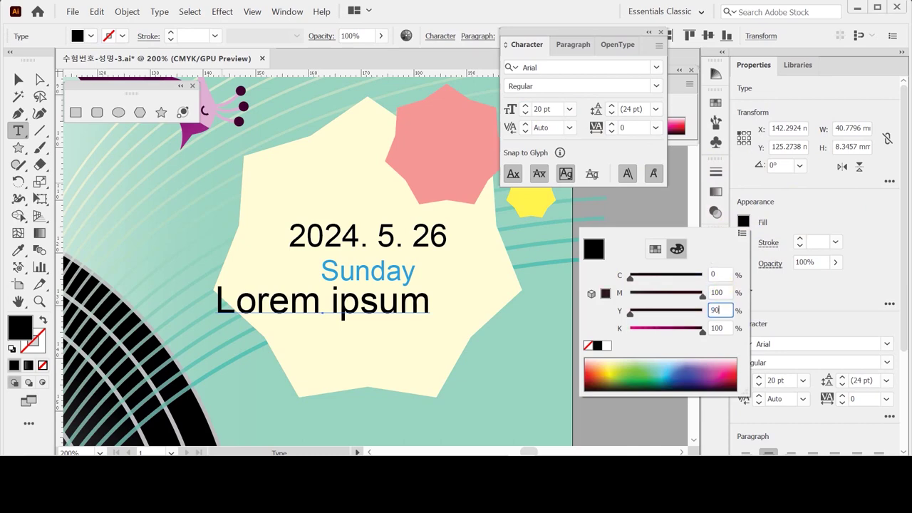
key("Tab")
type("0")
key("Return")
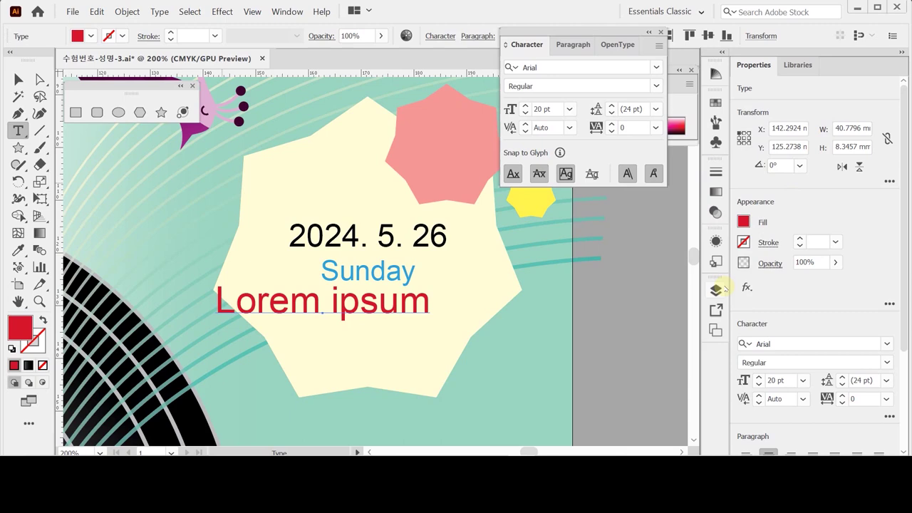
Move the red placeholder text down below "Sunday" and replace it with "Peacock Plaza".
left_click_drag(385, 298, 429, 310)
double_click(382, 324)
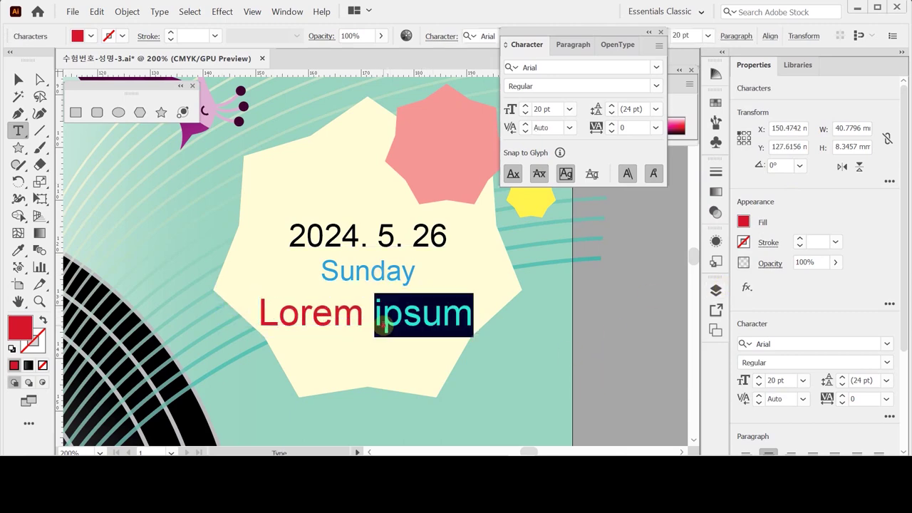
left_click(383, 324)
type("P")
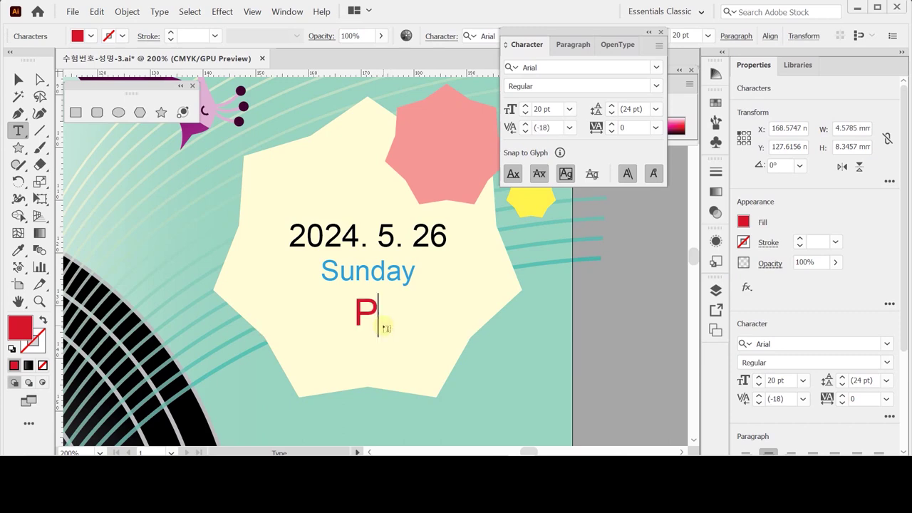
type("ea")
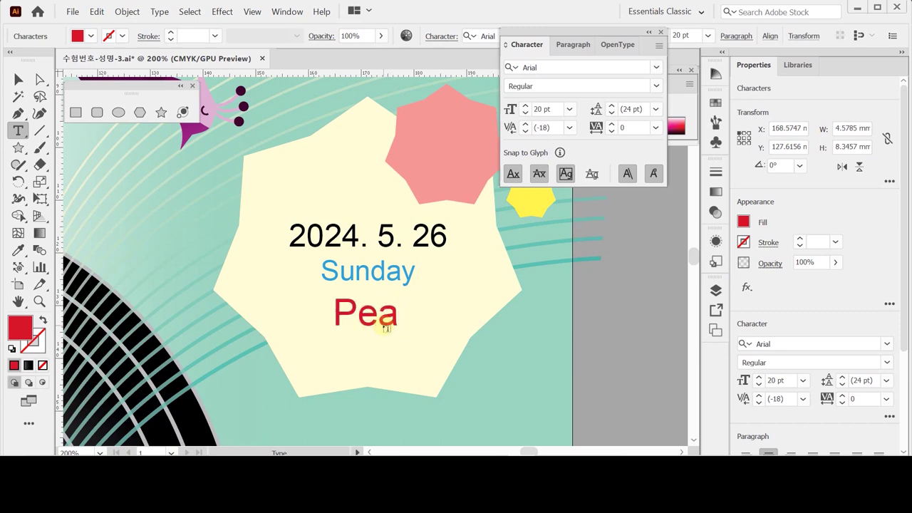
type("cock ")
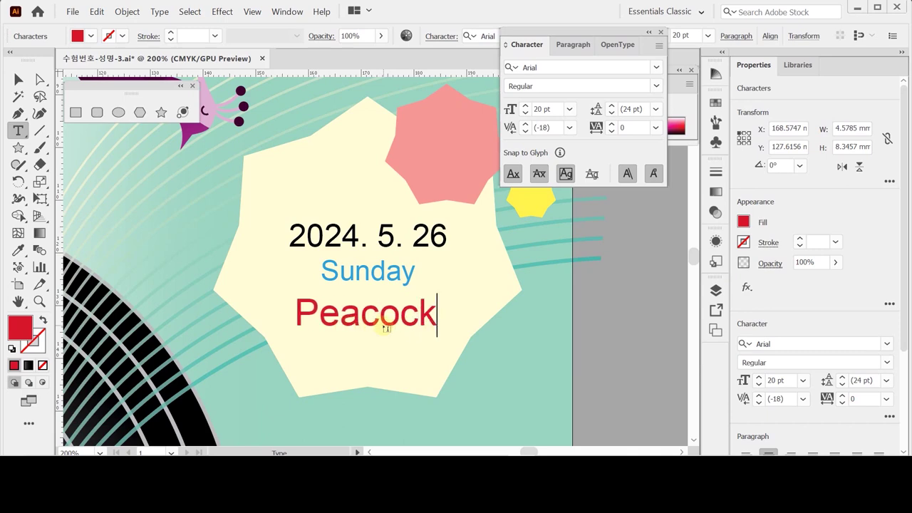
type("Pla")
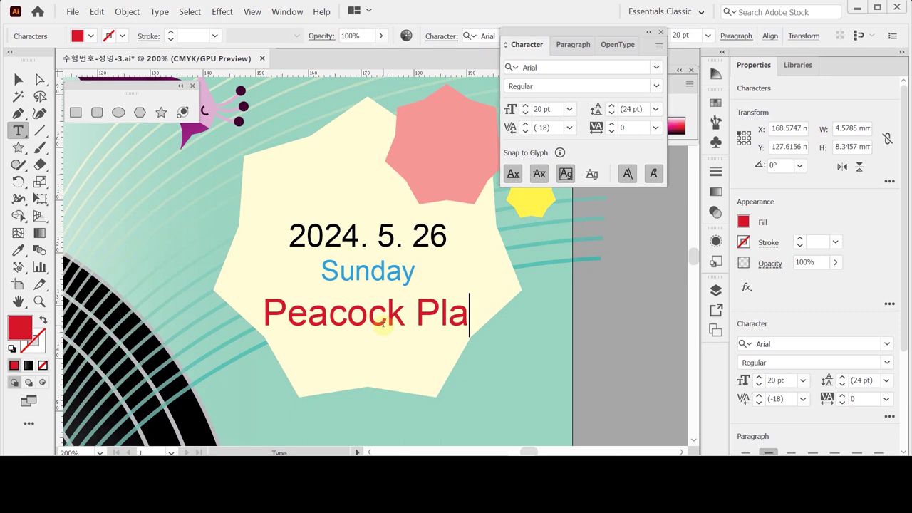
type("za")
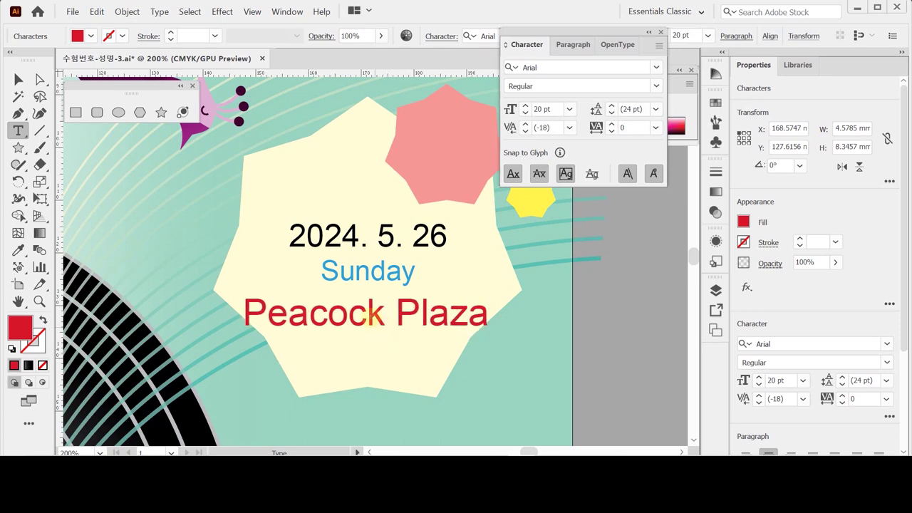
Move "Peacock Plaza" closer under "Sunday" and shift the date block and venue line up on the cream star.
left_click(375, 325, "ctrl")
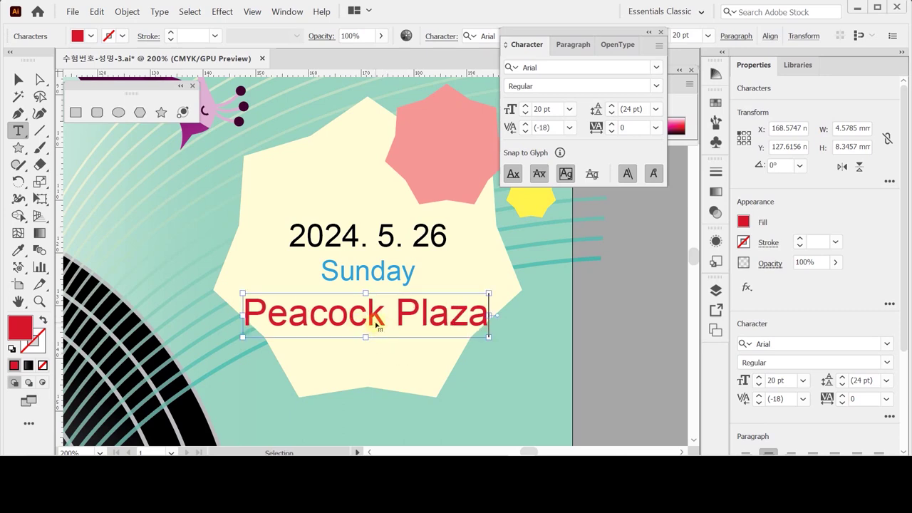
left_click_drag(376, 321, 377, 310)
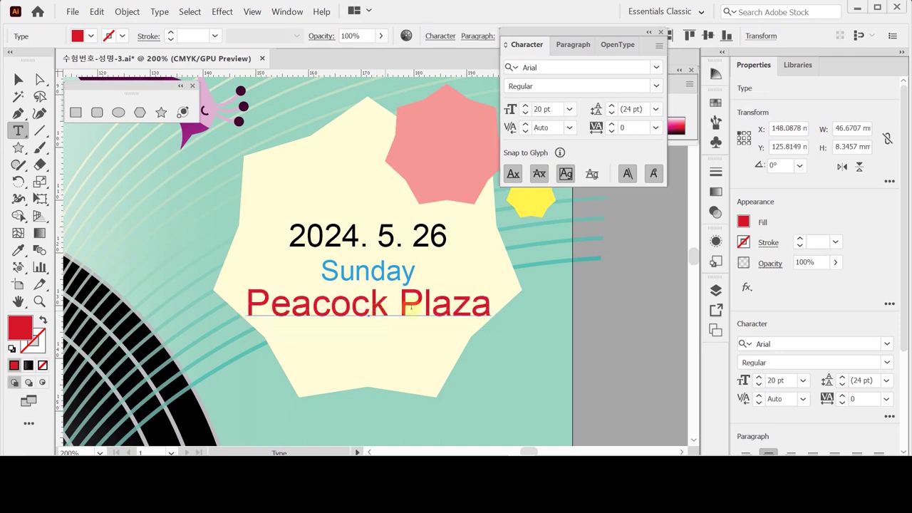
left_click_drag(377, 310, 378, 307)
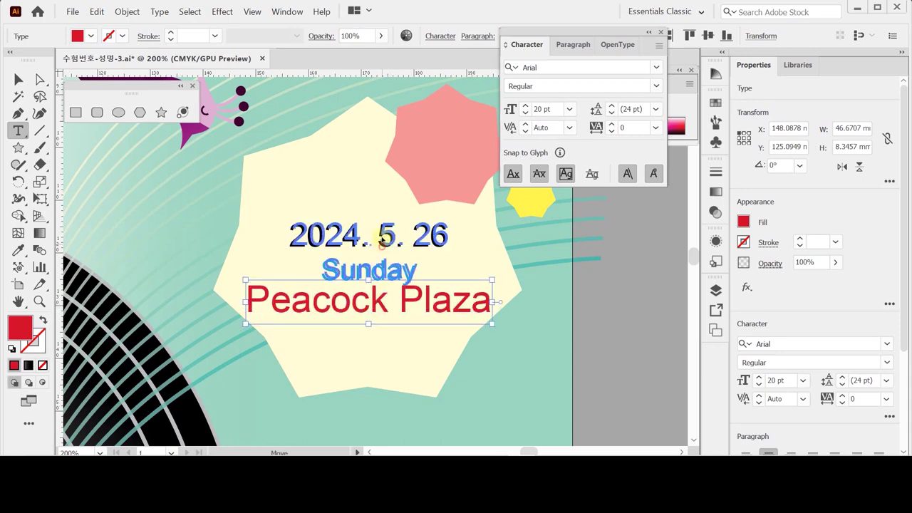
left_click_drag(380, 248, 380, 235)
left_click(380, 291, "shift")
left_click_drag(380, 290, 380, 282)
left_click(637, 342)
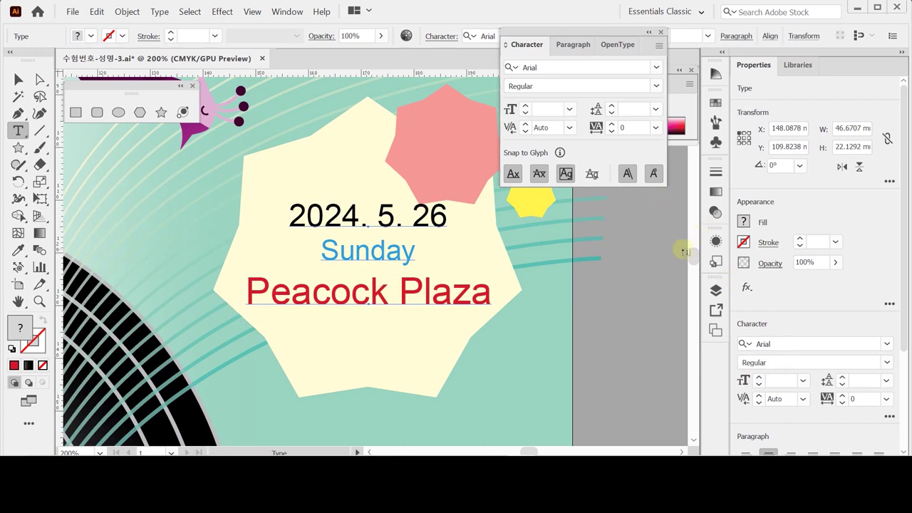
Align the date block and "Peacock Plaza" by their horizontal centres, nudge the venue line up slightly and deselect.
left_click(18, 79)
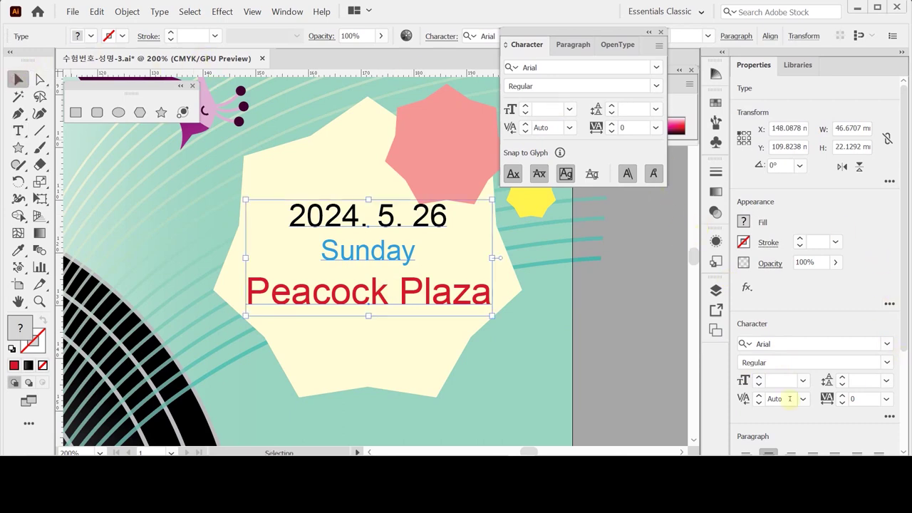
left_click_drag(903, 352, 903, 410)
left_click(793, 412)
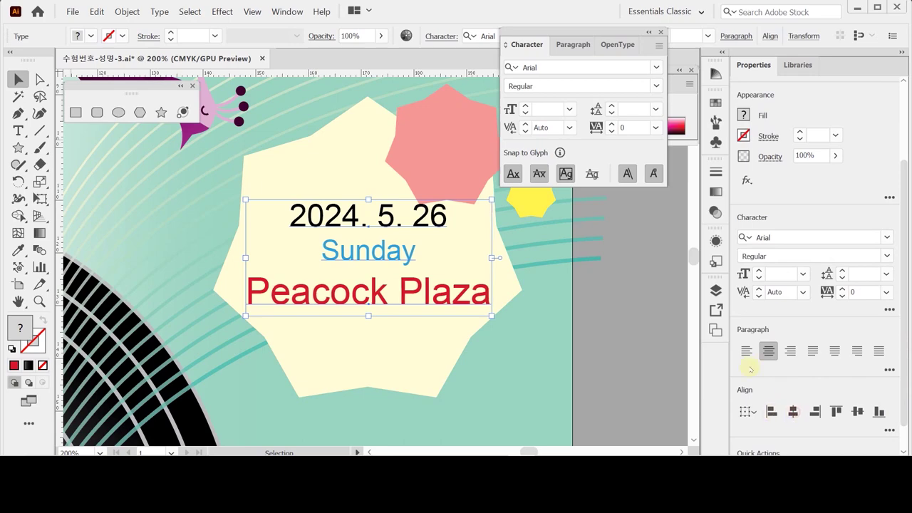
left_click(634, 323)
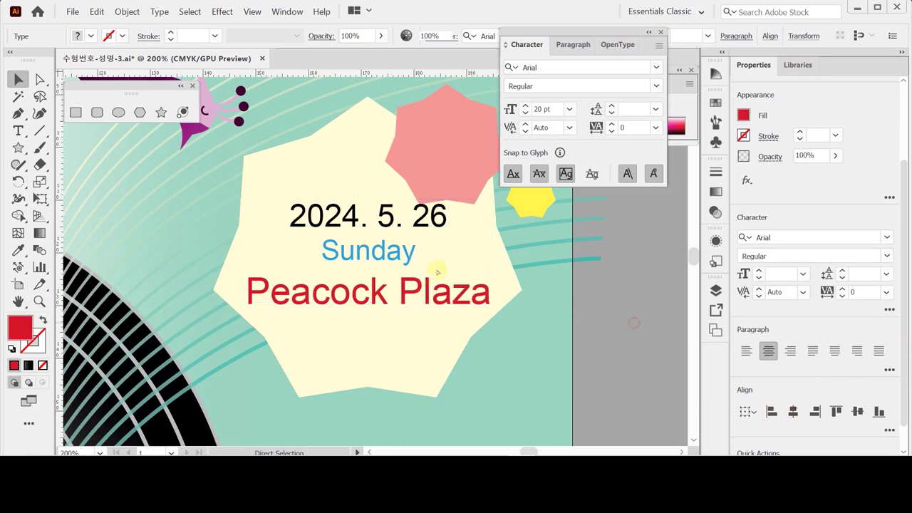
left_click(408, 300)
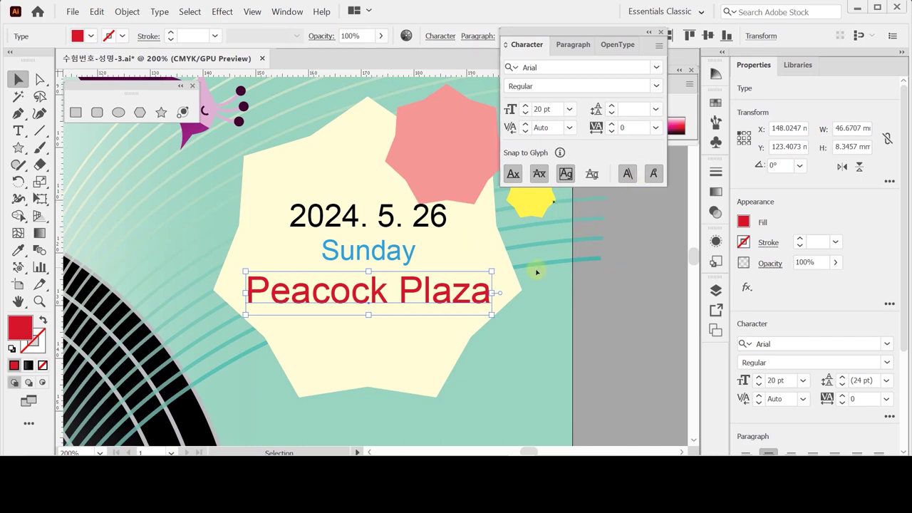
left_click(621, 284)
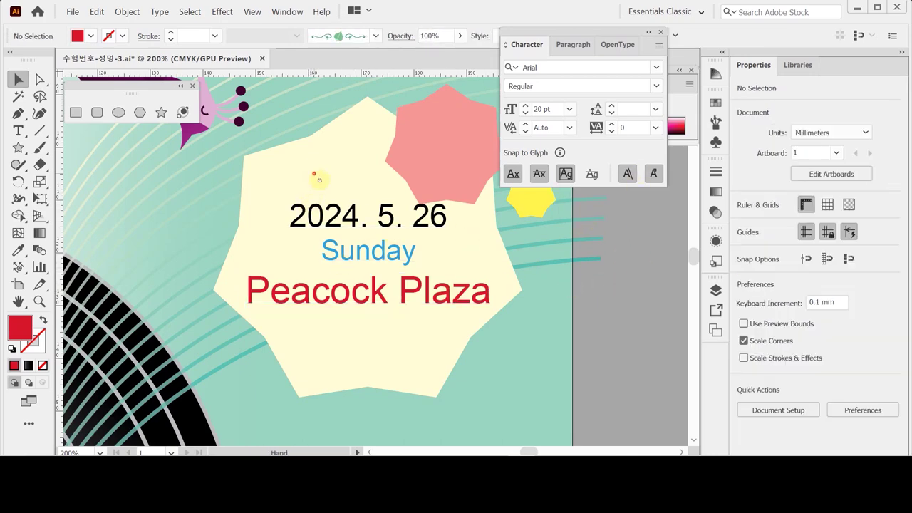
Place a new point-text object near the poster's upper edge and set it to Arial Bold, 55 pt.
left_click_drag(240, 78, 368, 231)
scroll(423, 256, "down", 5)
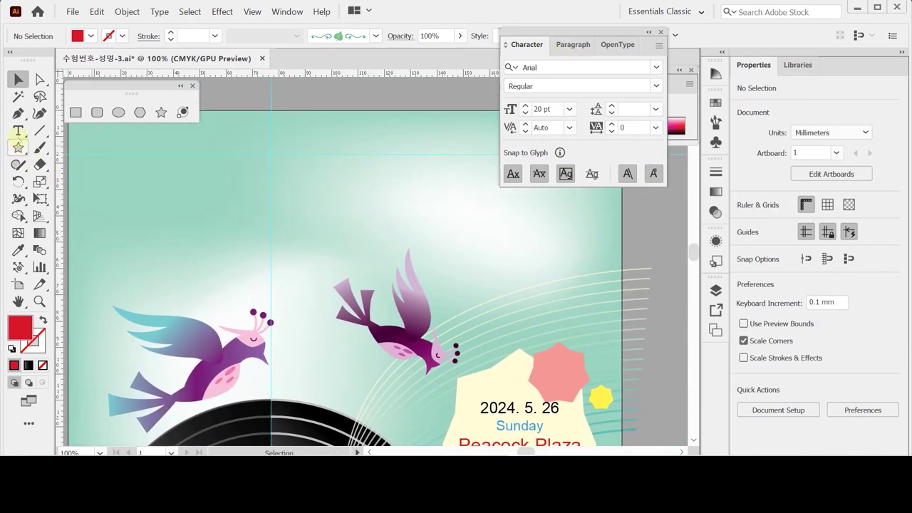
key("t")
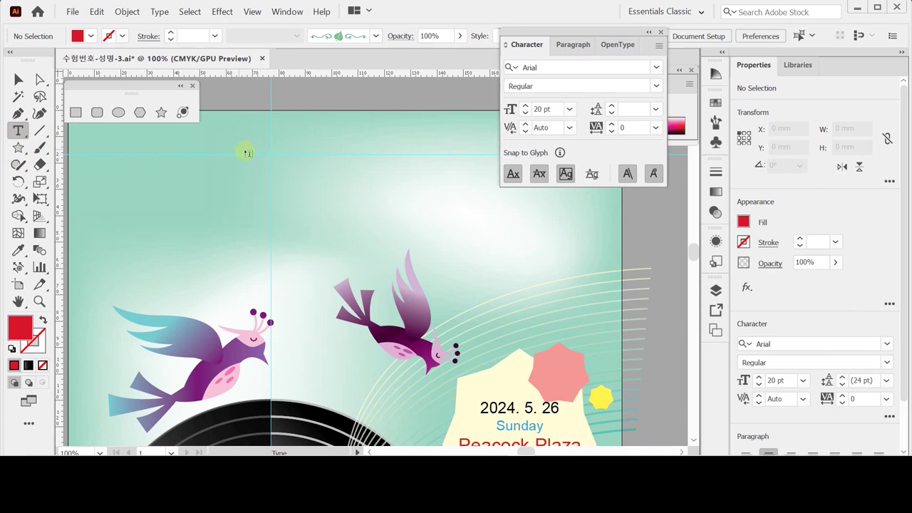
left_click(134, 177)
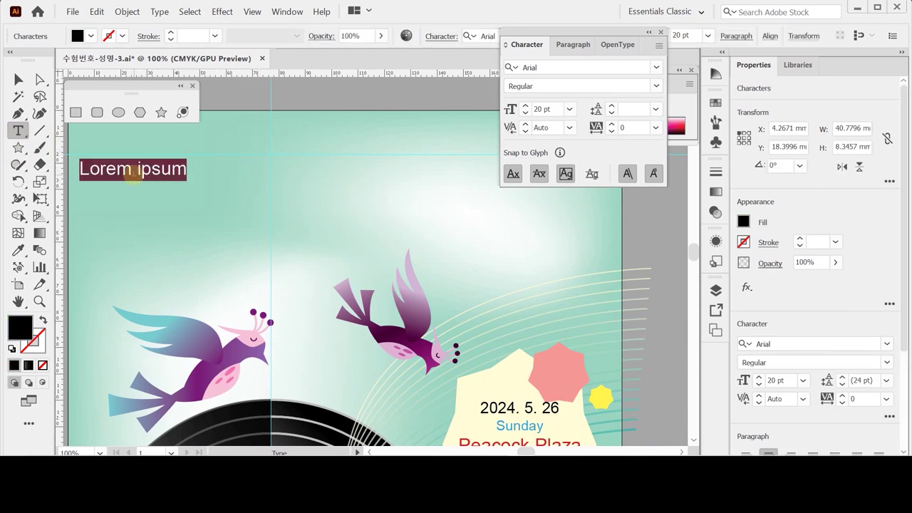
left_click(537, 85)
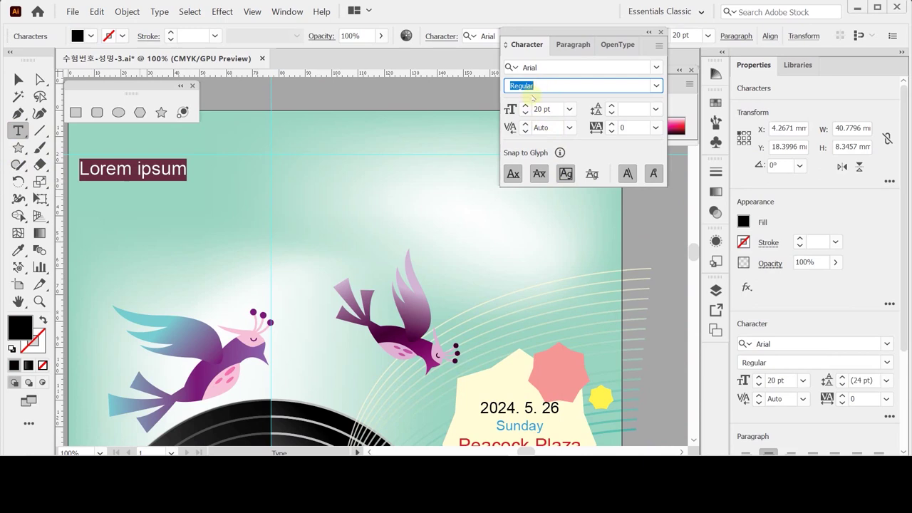
type("Bold")
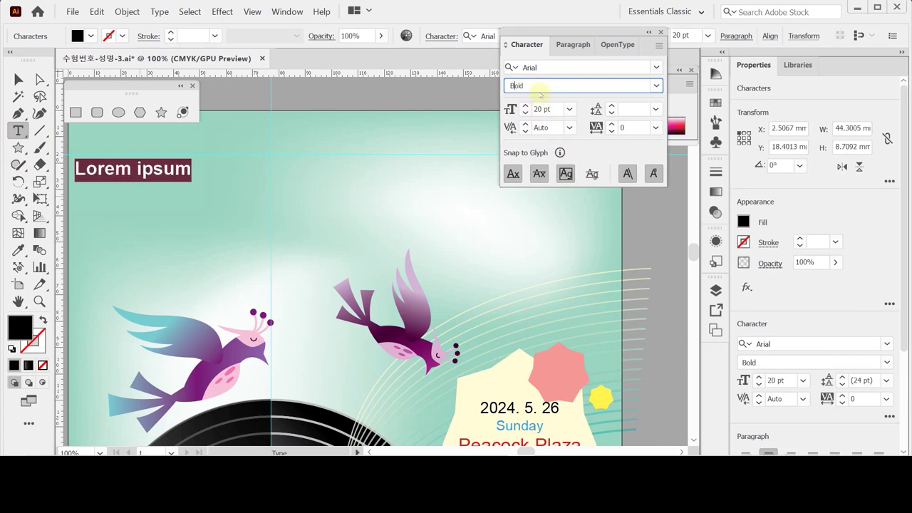
key("Tab")
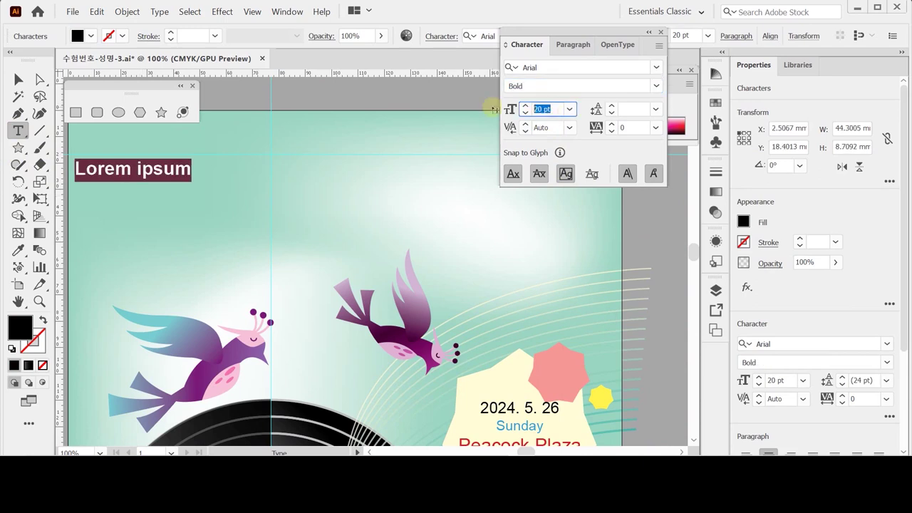
type("55")
key("Return")
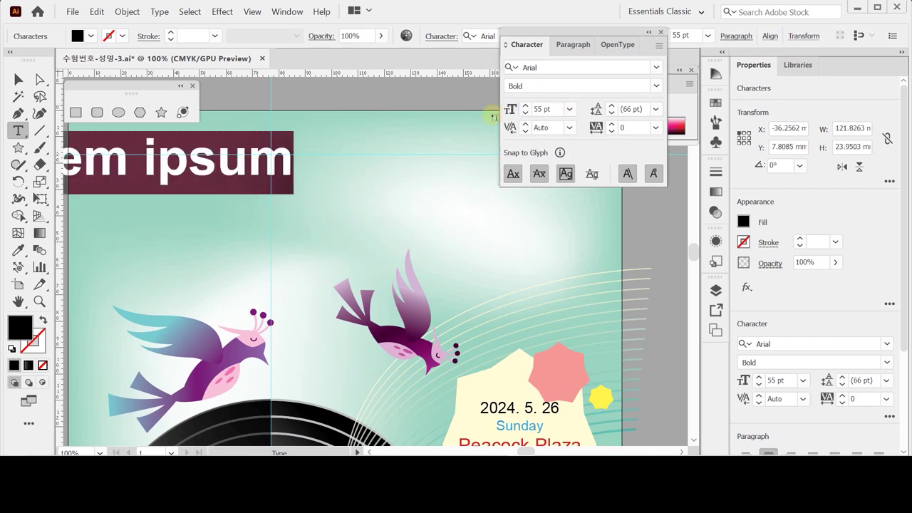
Fill the large placeholder text with white and move it fully onto the poster above the birds.
left_click(743, 221)
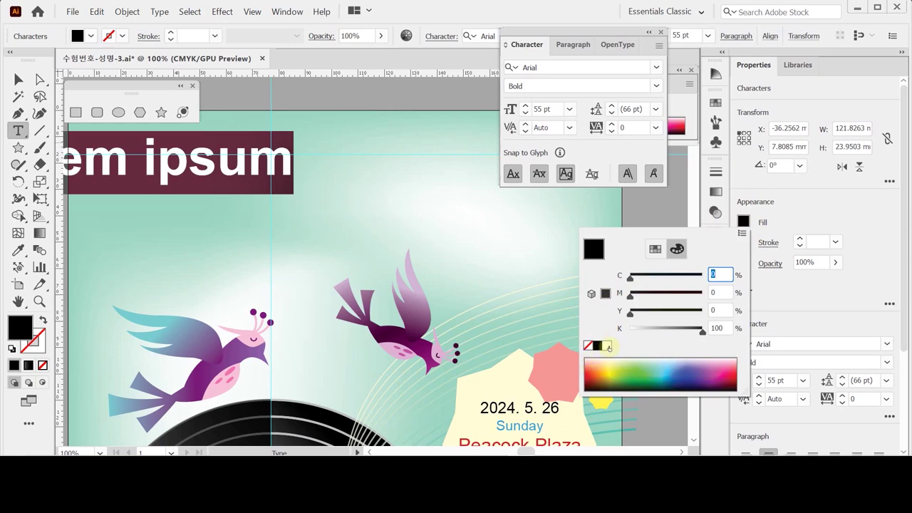
left_click(606, 345)
key("Escape")
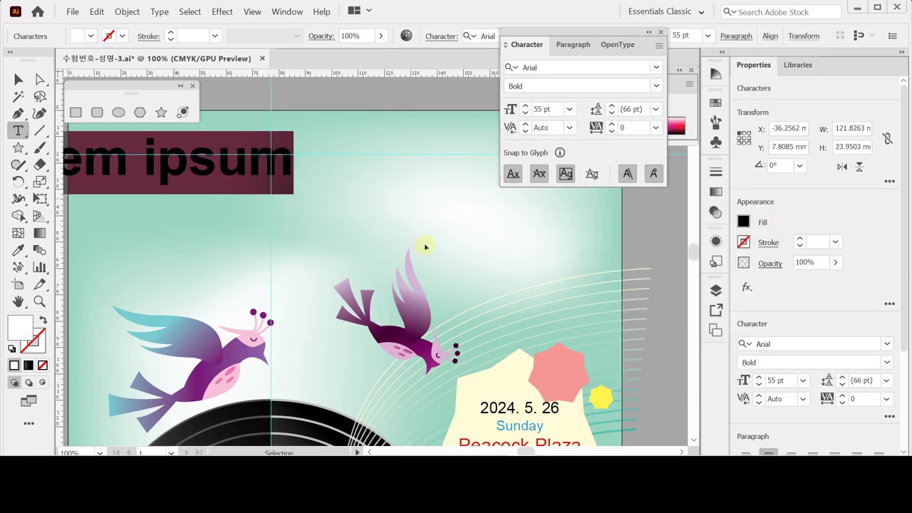
left_click_drag(203, 169, 388, 194)
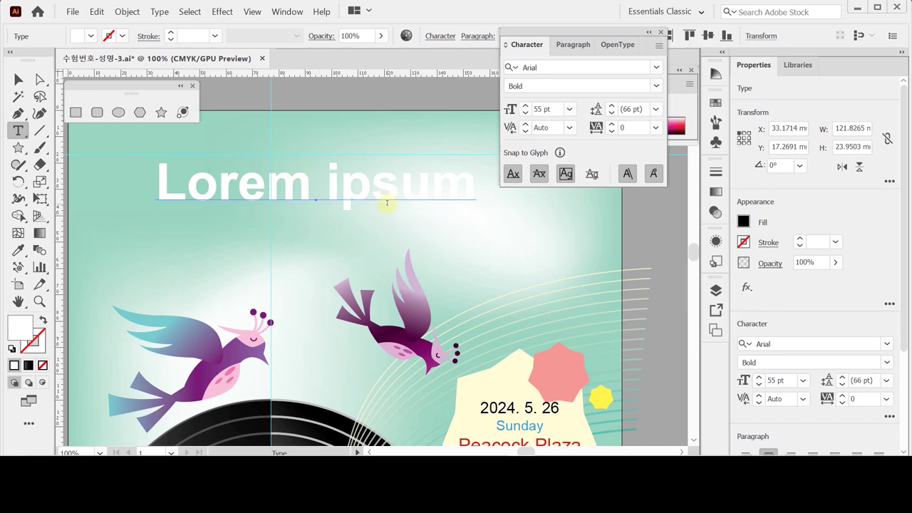
Replace the white placeholder text with the title "CLASSICAL MUSIC" and finish text editing.
triple_click(383, 196)
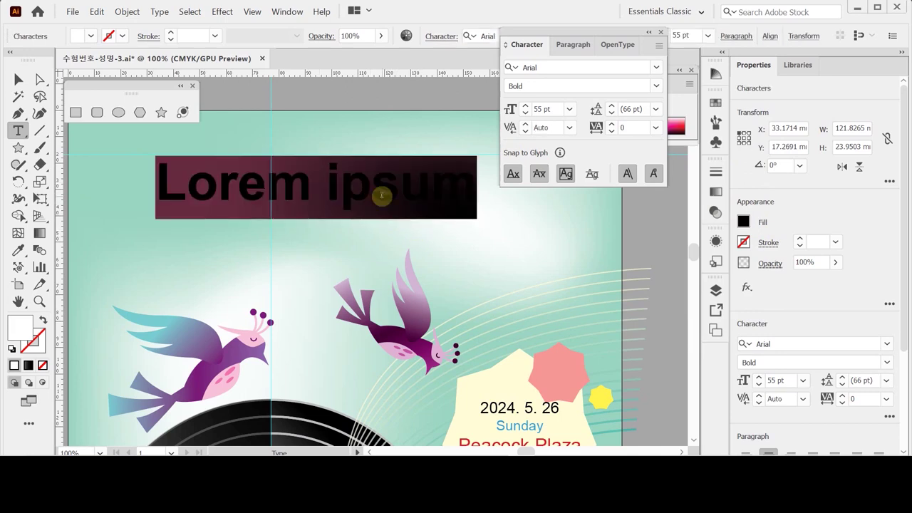
type("CLASSICAL MUSIC")
key("Escape")
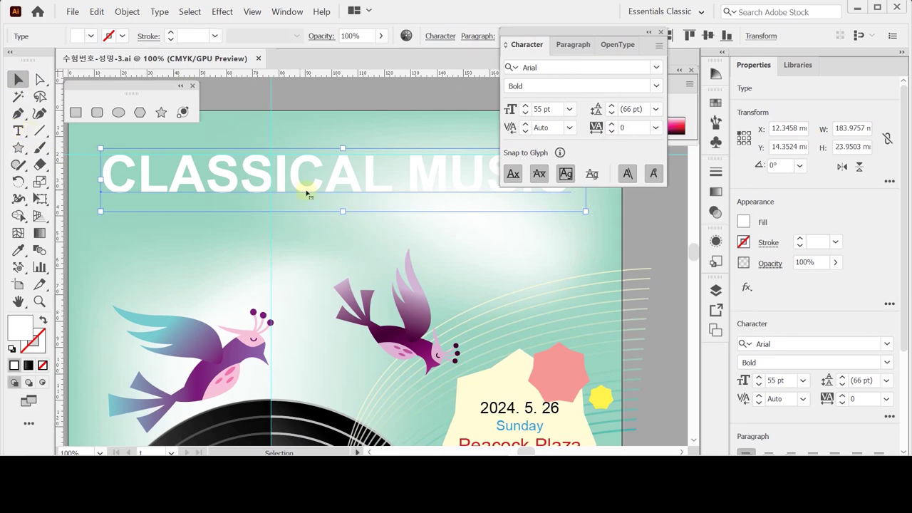
Warp the "CLASSICAL MUSIC" title with a horizontal Arc Lower envelope at 25% bend and position it across the poster above the birds.
left_click_drag(297, 177, 368, 218)
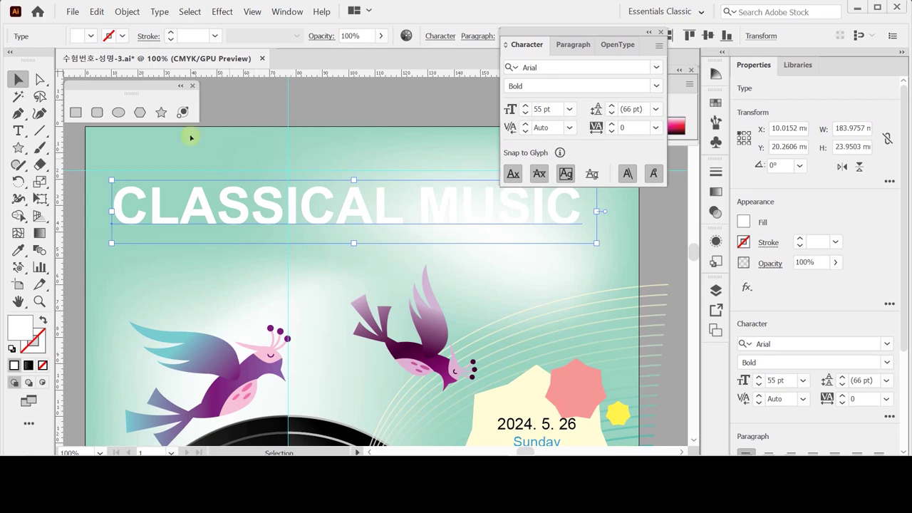
left_click(128, 12)
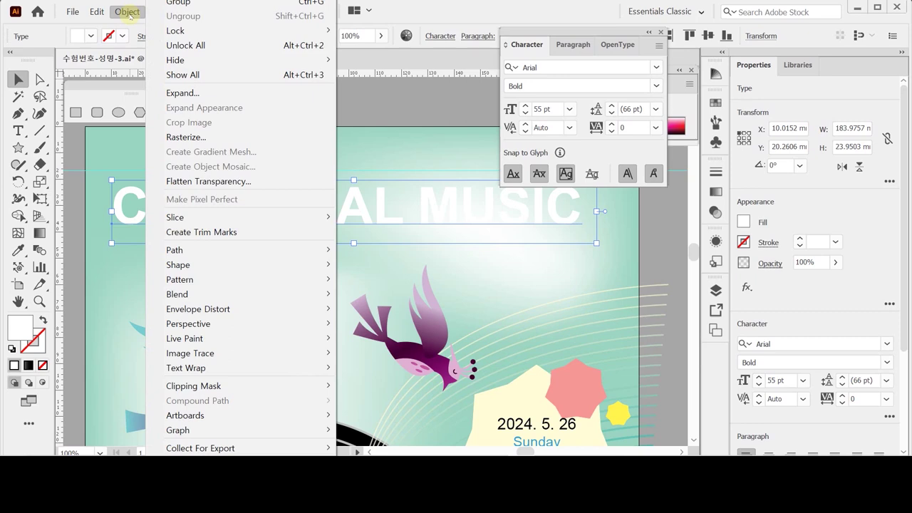
mouse_move(268, 312)
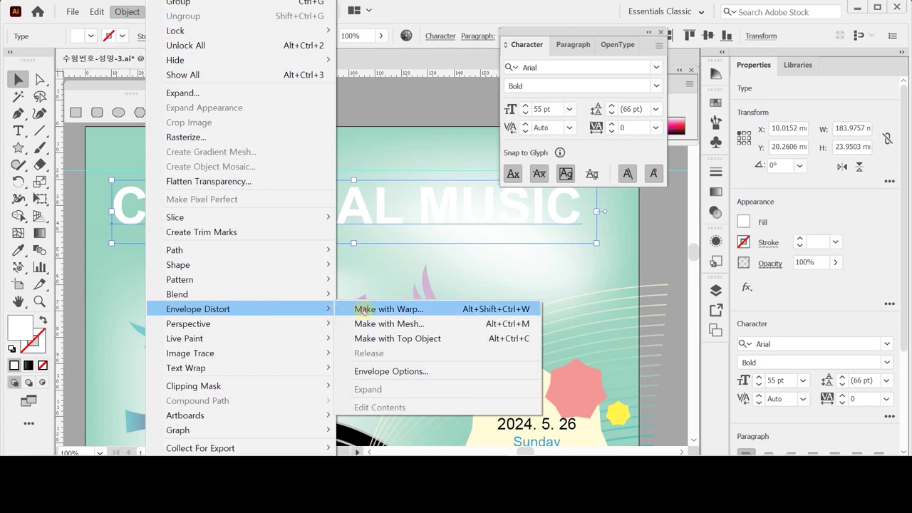
left_click(388, 309)
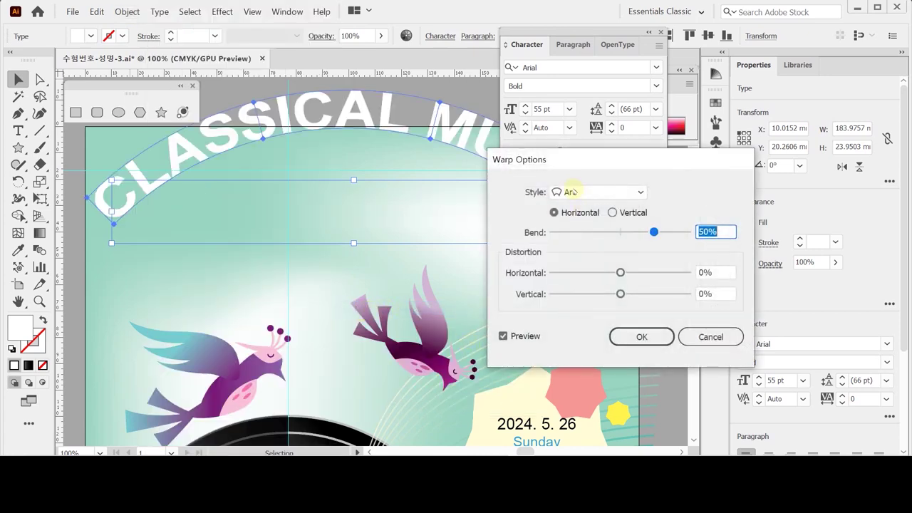
left_click(599, 193)
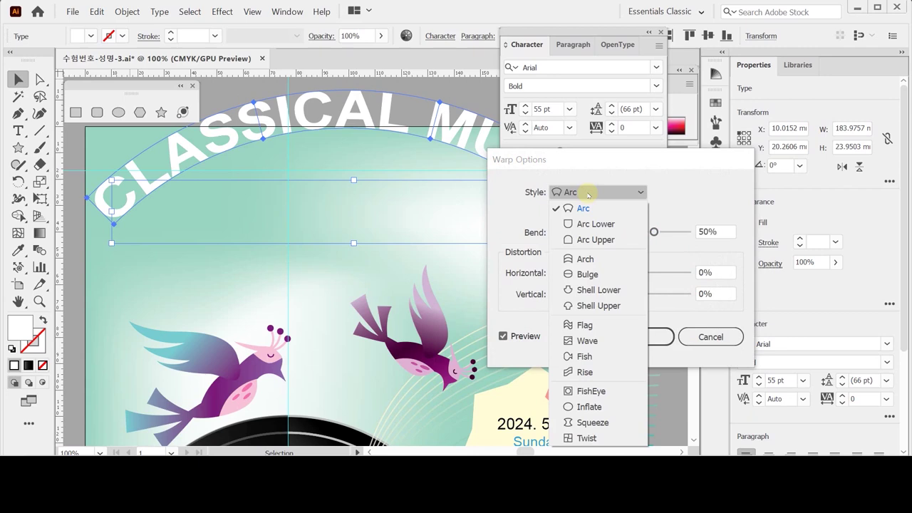
left_click(602, 223)
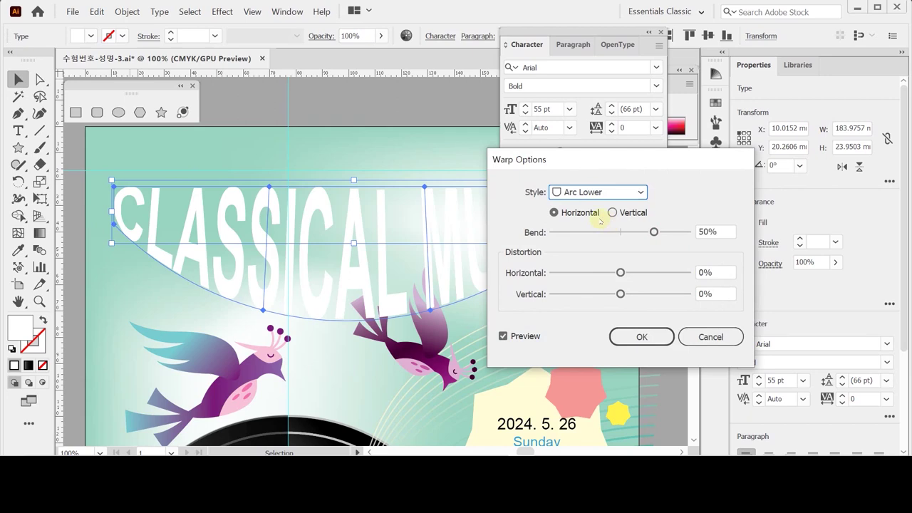
left_click(653, 233)
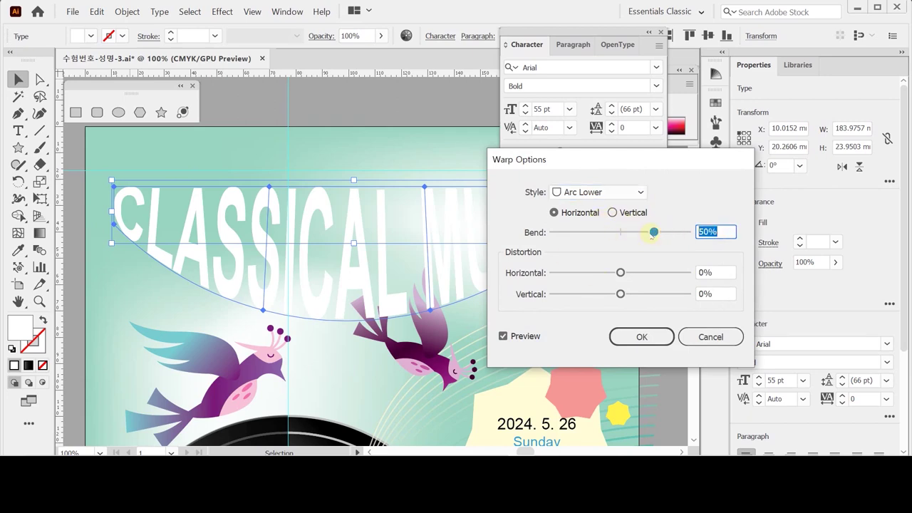
type("25")
key("Tab")
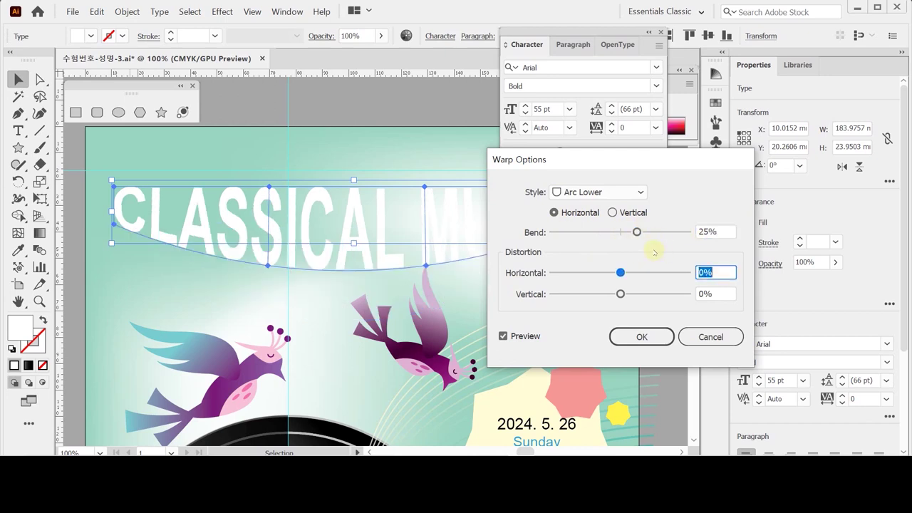
left_click(645, 336)
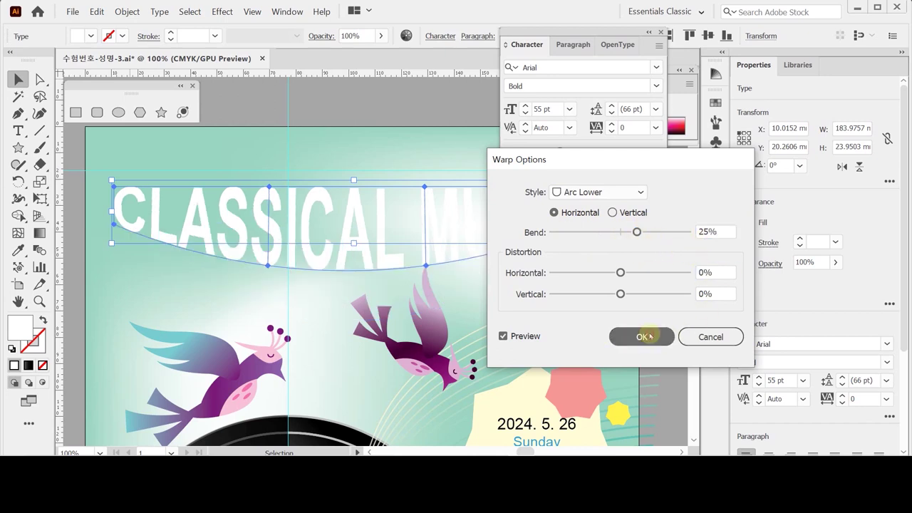
left_click_drag(468, 217, 482, 209)
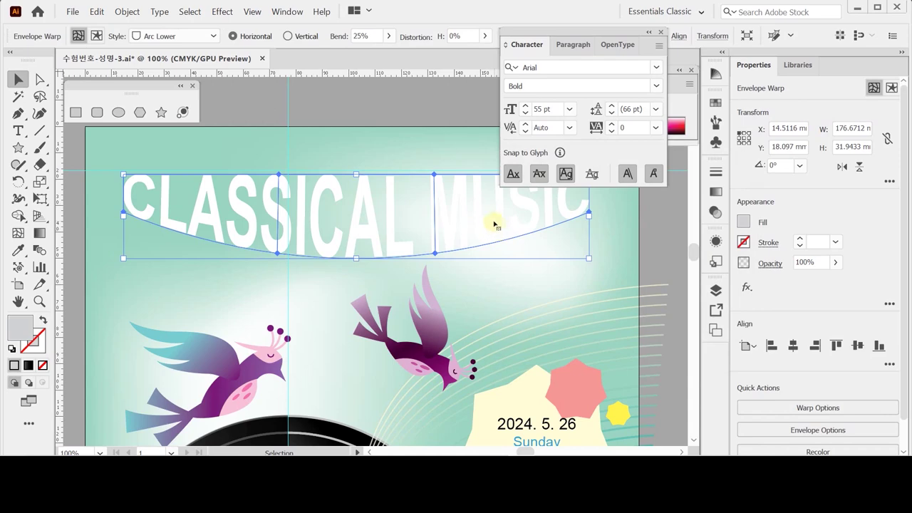
Apply a black Multiply drop shadow to the warped title with 75% opacity, 2 mm X and Y offsets and 1.5 mm blur.
left_click(746, 288)
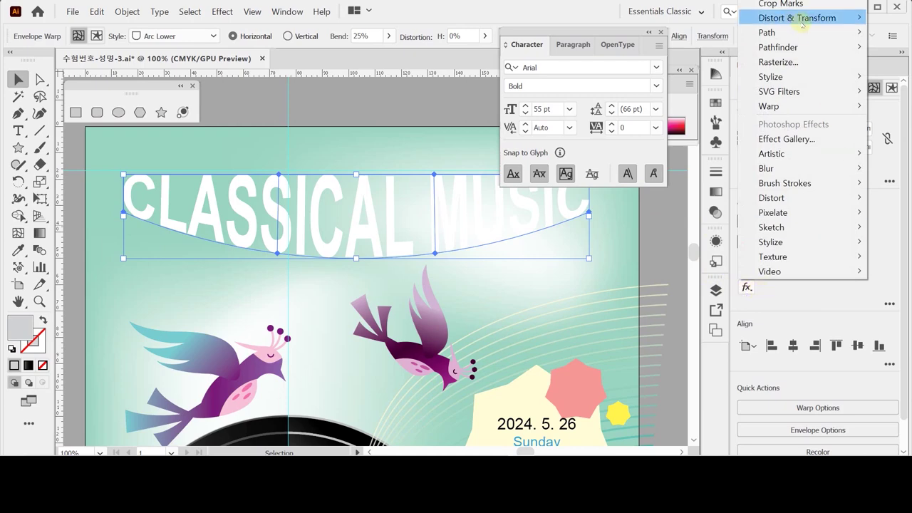
mouse_move(776, 77)
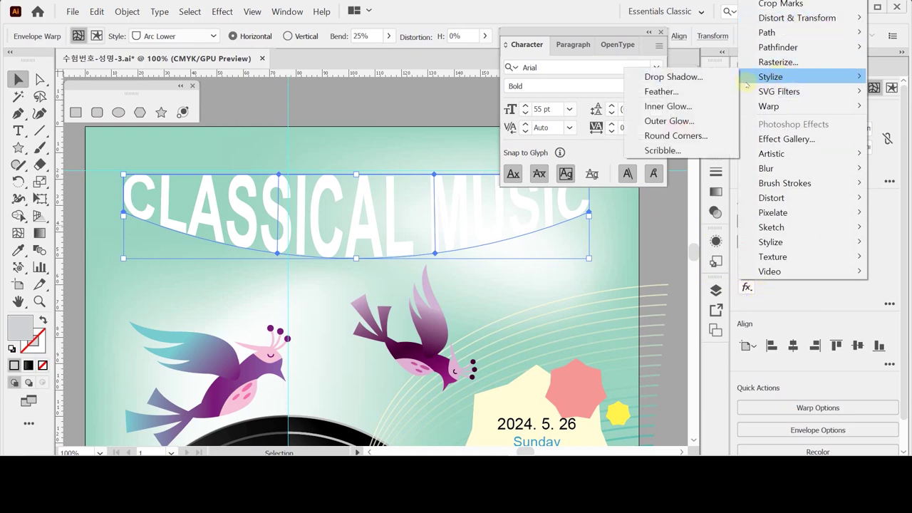
left_click(707, 76)
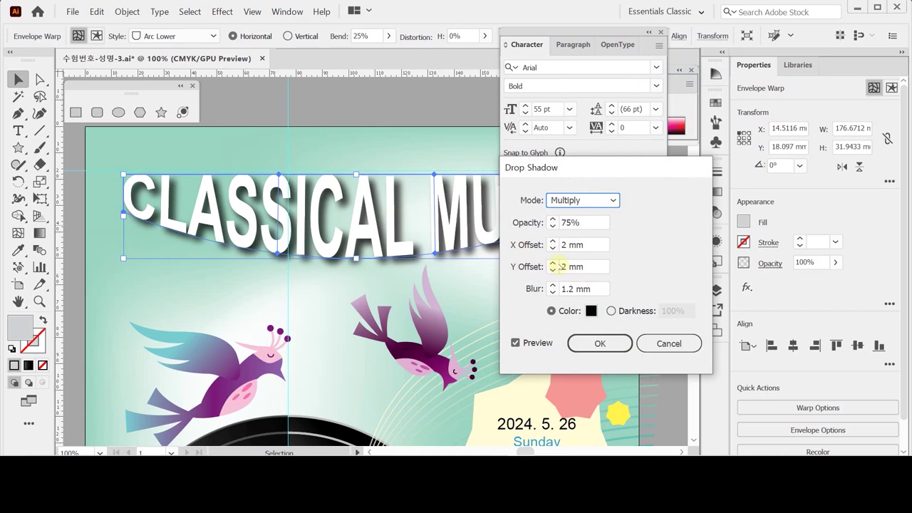
double_click(572, 289)
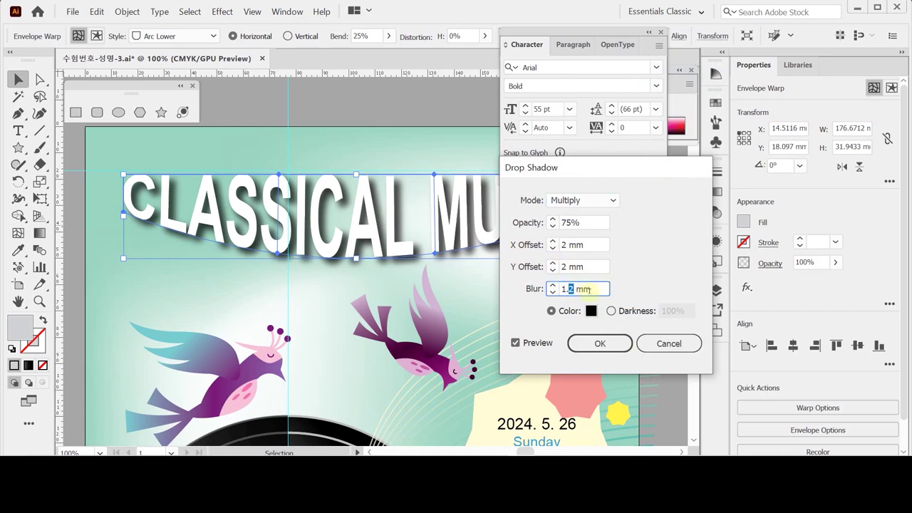
type("5")
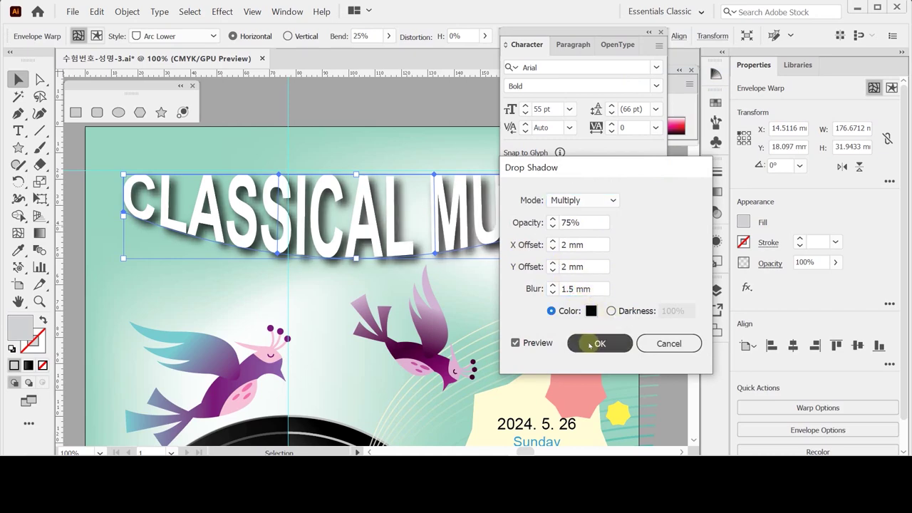
left_click(595, 342)
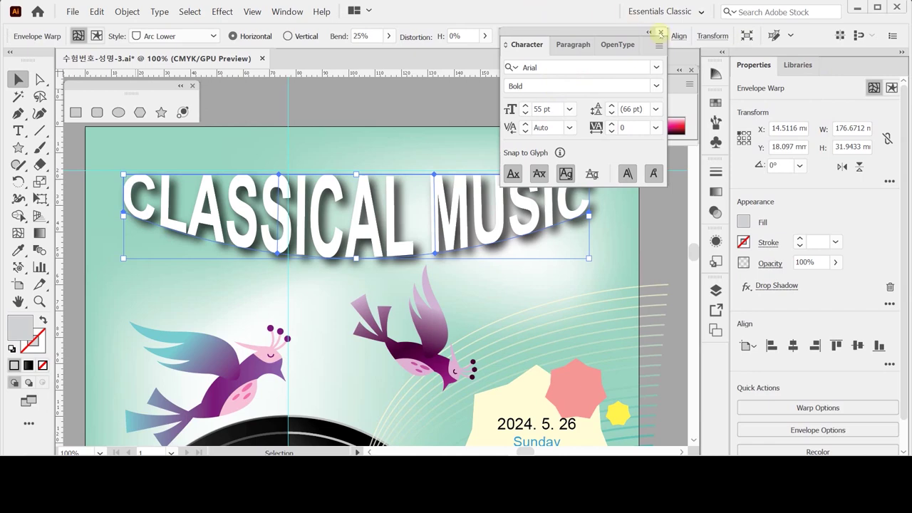
Close the floating Character and shape-tool panels and collapse the Color panel.
left_click(661, 31)
double_click(546, 83)
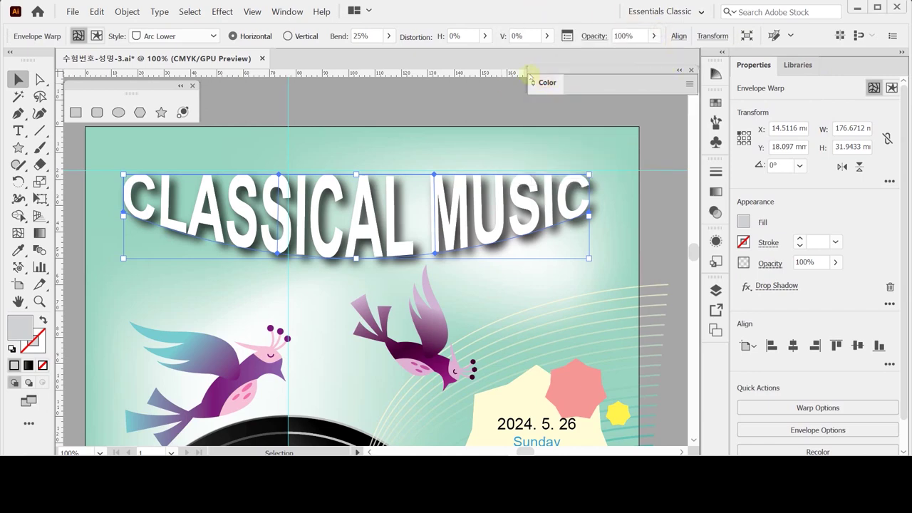
left_click(188, 79)
left_click(193, 85)
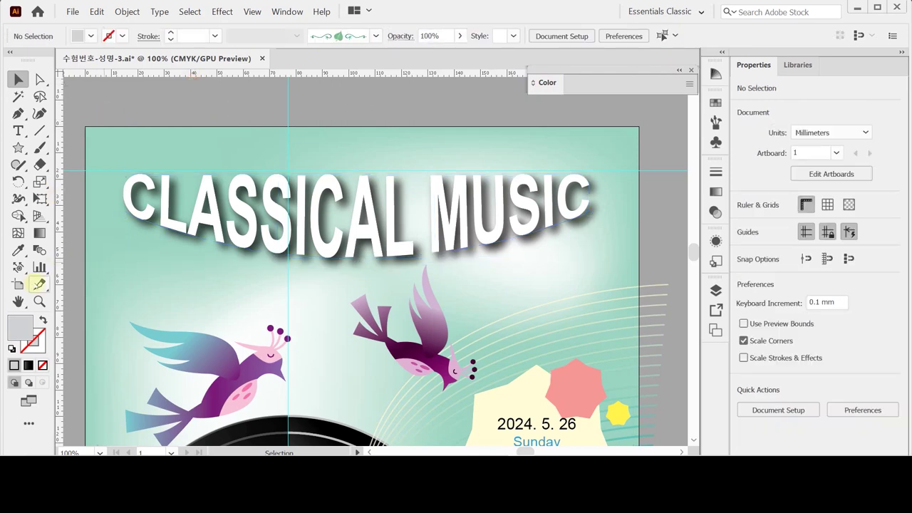
Nudge the date block and "Peacock Plaza" together about 1.9 mm down within the cream star and deselect them.
double_click(18, 301)
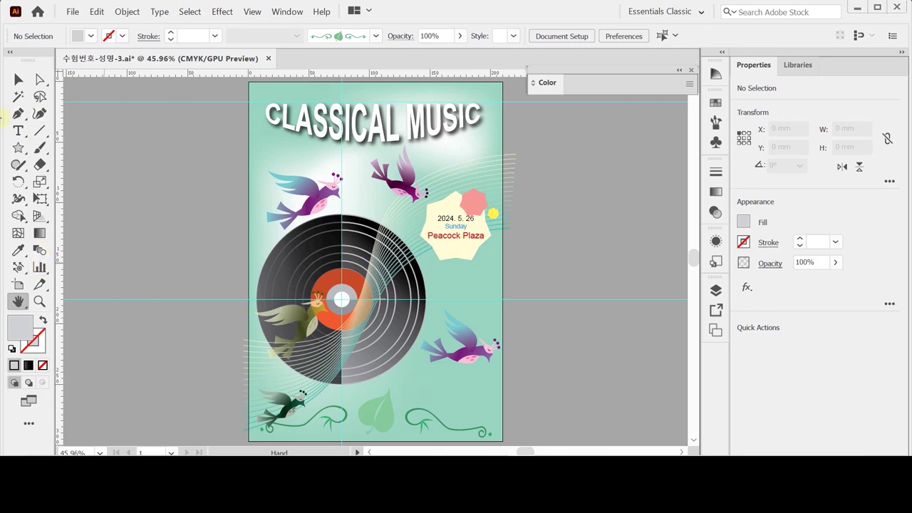
left_click(18, 79)
left_click(441, 220)
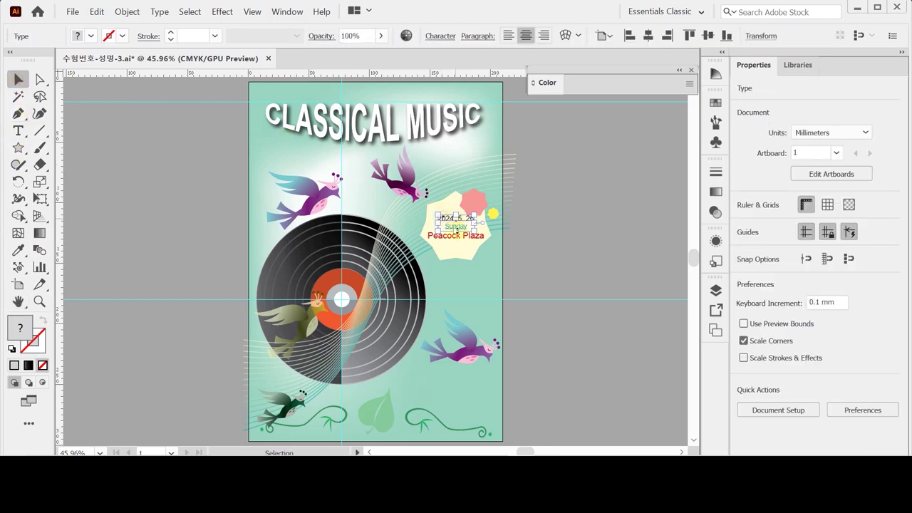
left_click(453, 235, "shift")
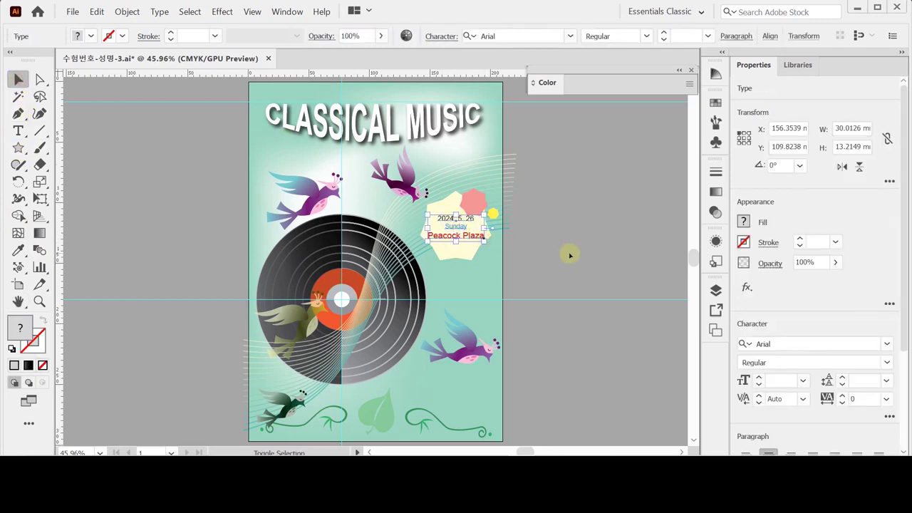
key("Down")
key("Down")
key("Down")
key("Down")
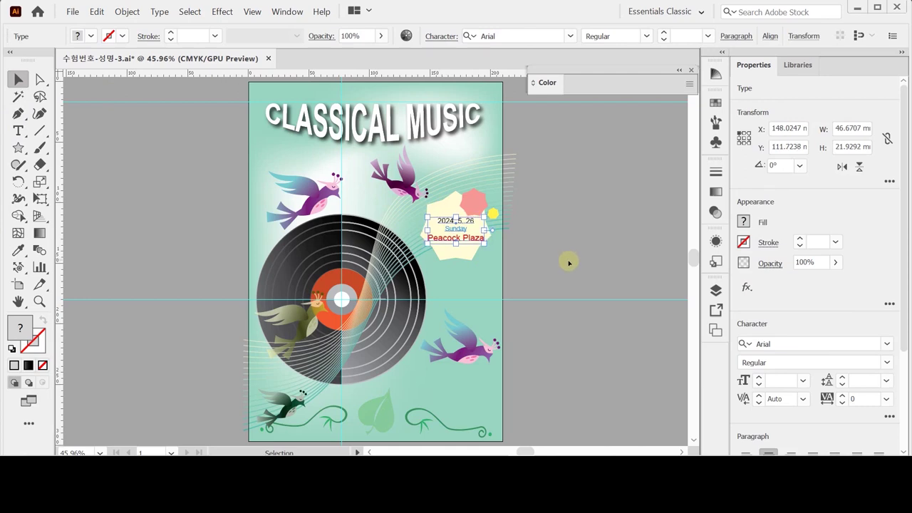
left_click(570, 259)
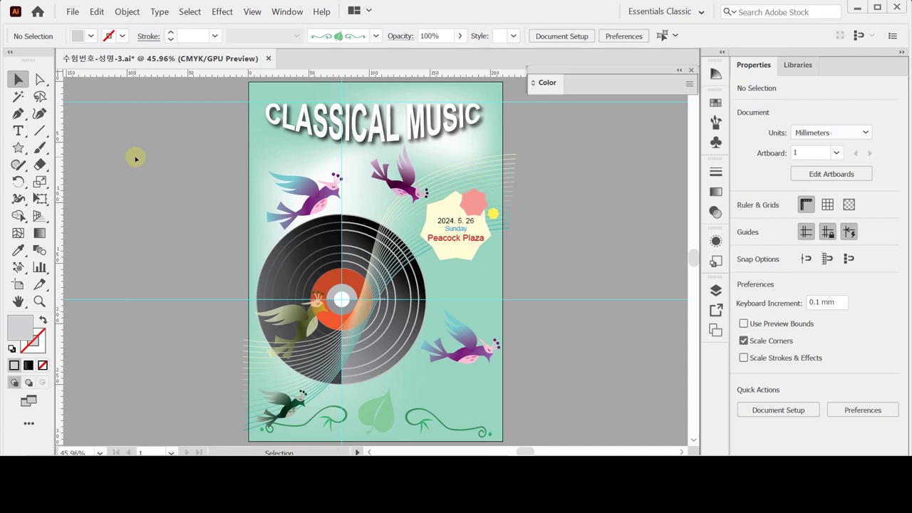
key("a")
key("ctrl+a")
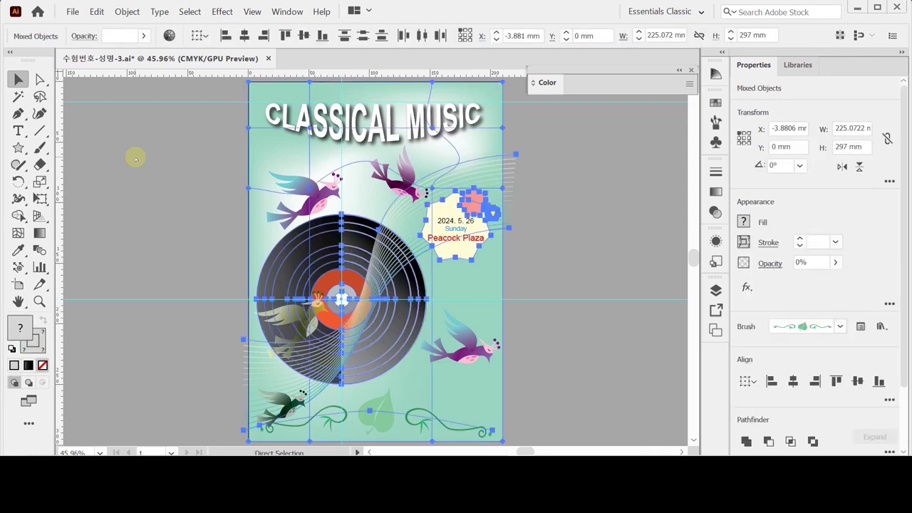
left_click(120, 131)
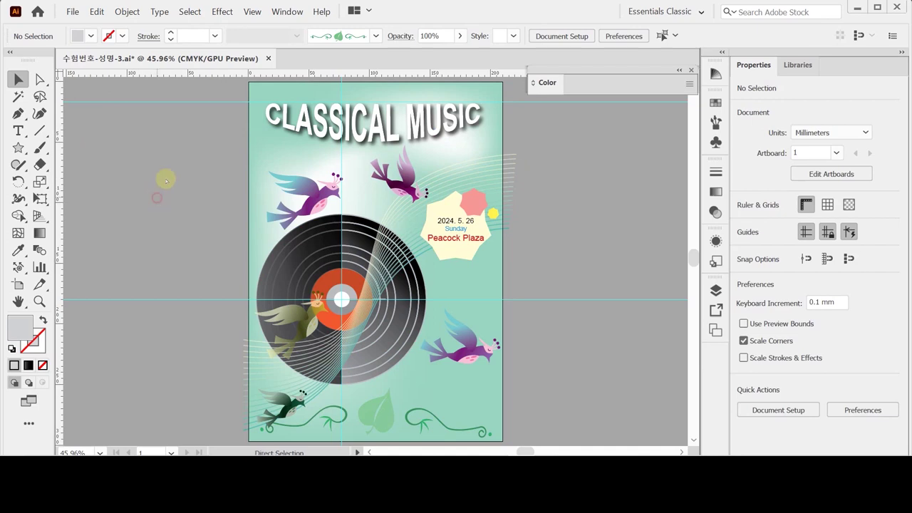
Create a 210 × 297 mm rectangle from the artboard's upper-left corner, covering the whole poster.
left_click(18, 148)
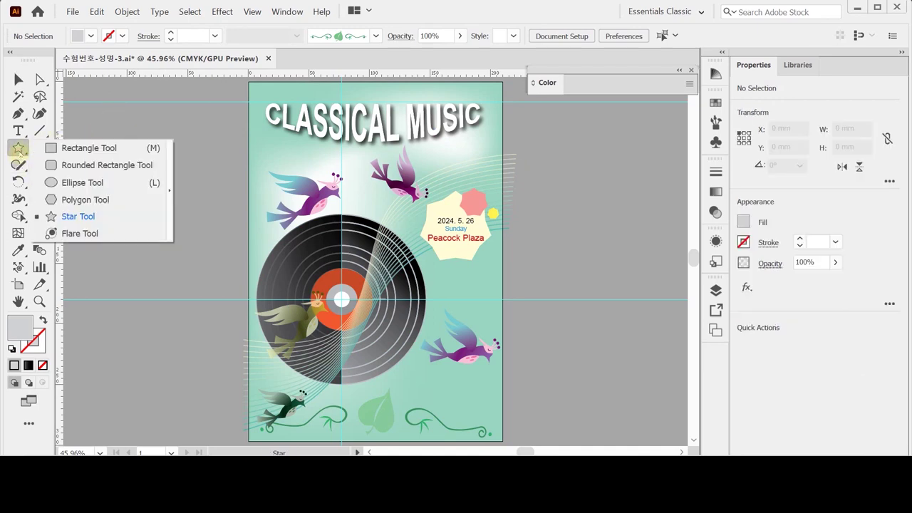
left_click(64, 147)
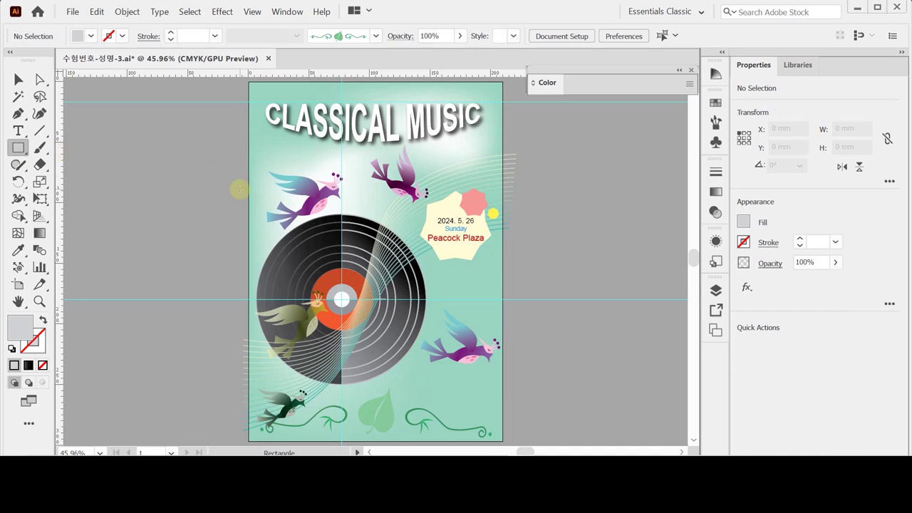
left_click(249, 82)
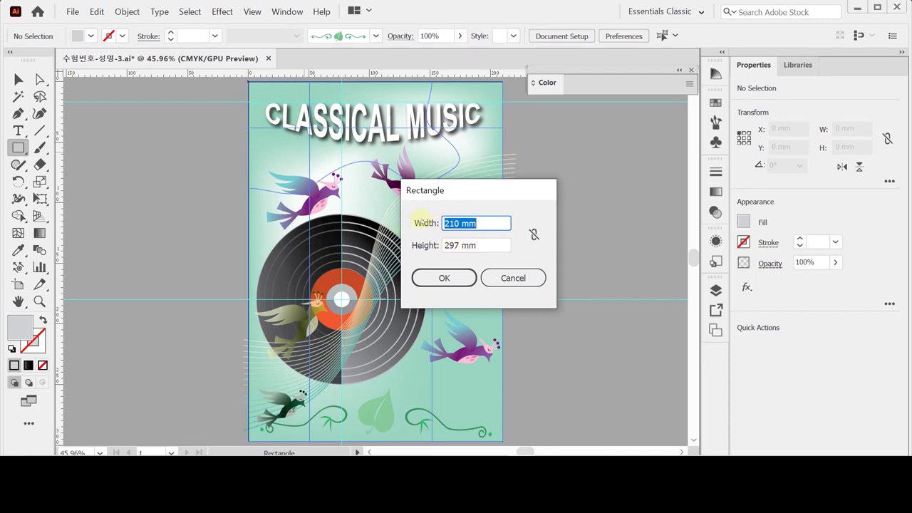
left_click(443, 278)
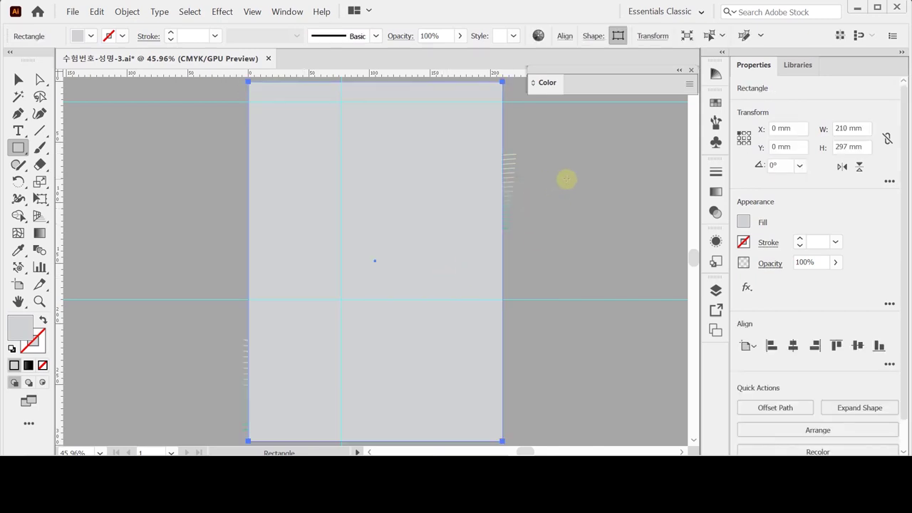
Make a clipping mask from all the artwork with the page-sized rectangle as the mask, trimming the wave lines at the poster edges.
key("v")
key("ctrl+a")
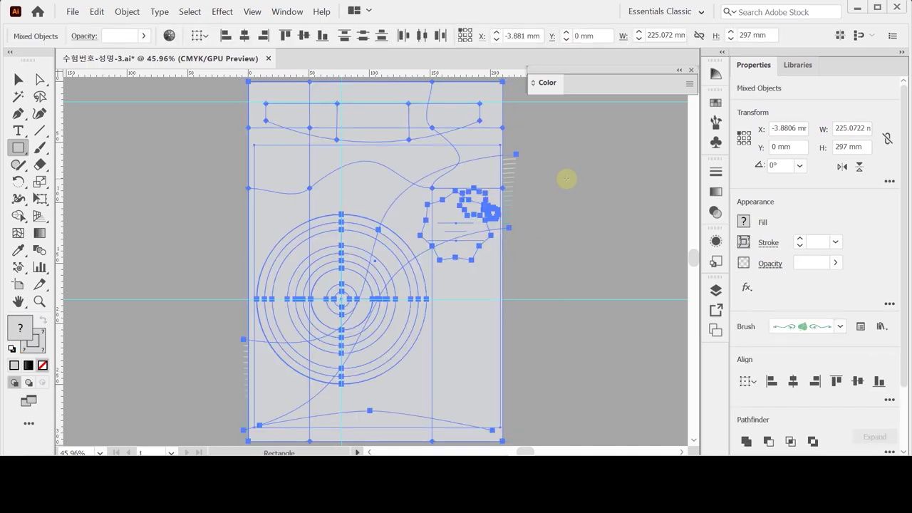
right_click(380, 139)
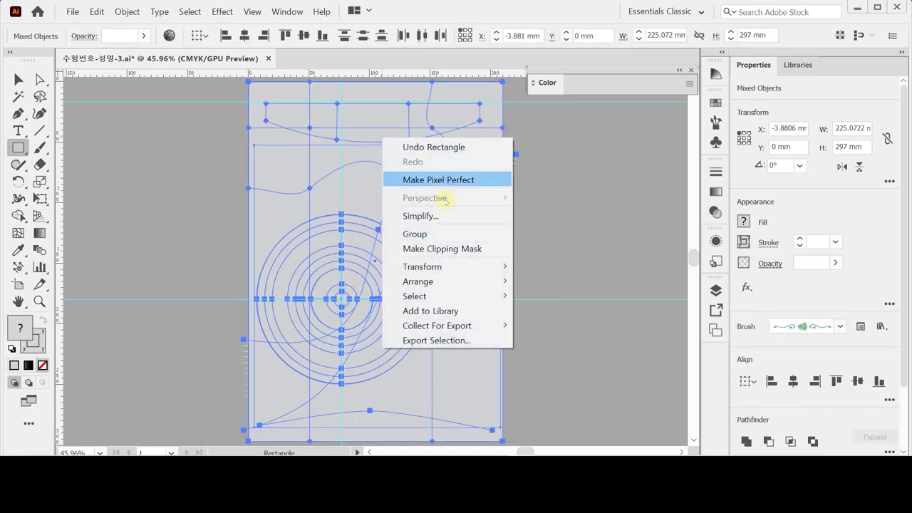
left_click(490, 250)
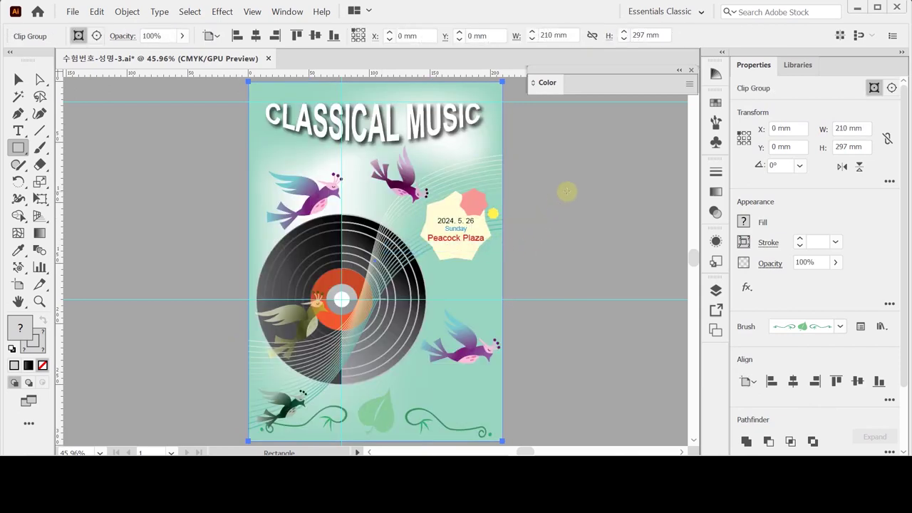
Deselect the clipped poster artwork and hide the guides.
left_click(566, 165)
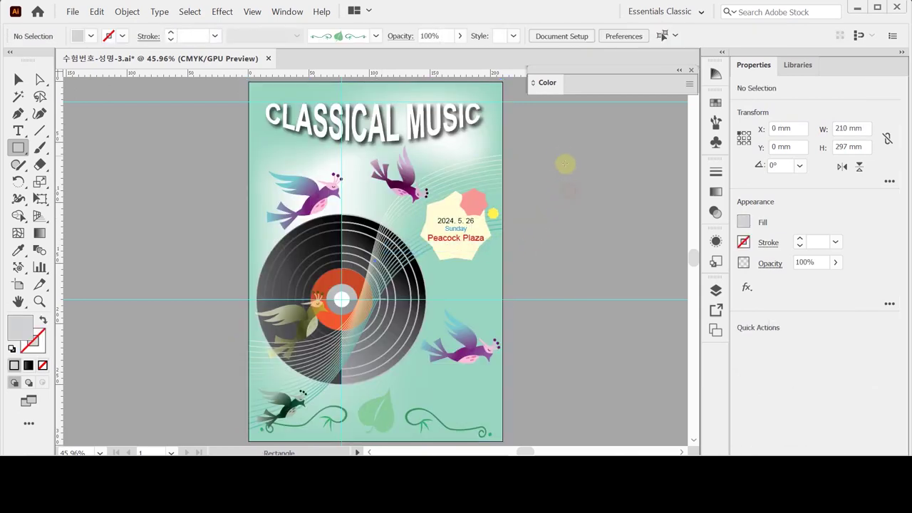
right_click(549, 168)
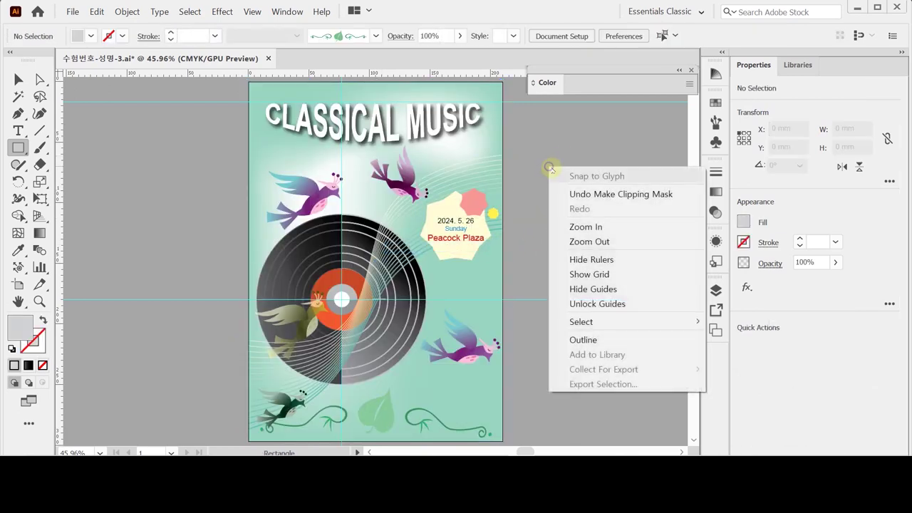
left_click(642, 292)
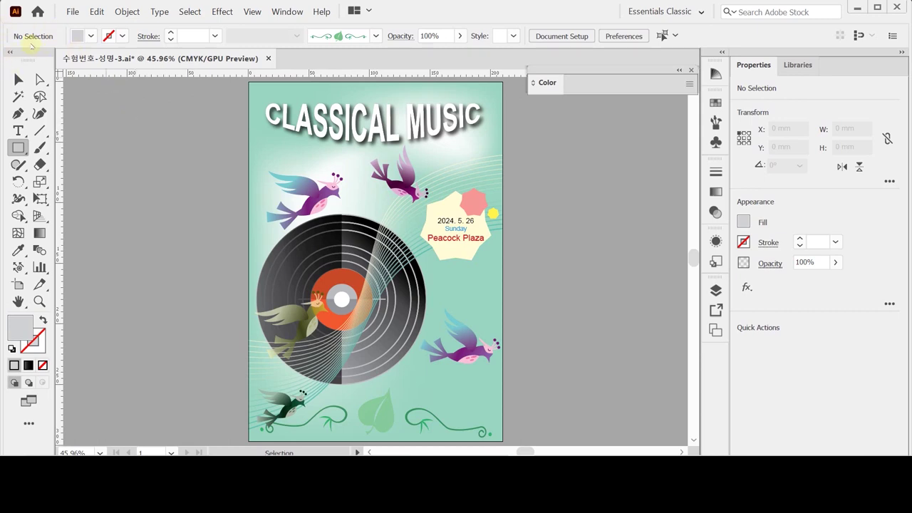
Save the poster as 수험번호-성명-3.ai in the GTQ folder in Illustrator 2020 format, replacing the existing file.
left_click(72, 11)
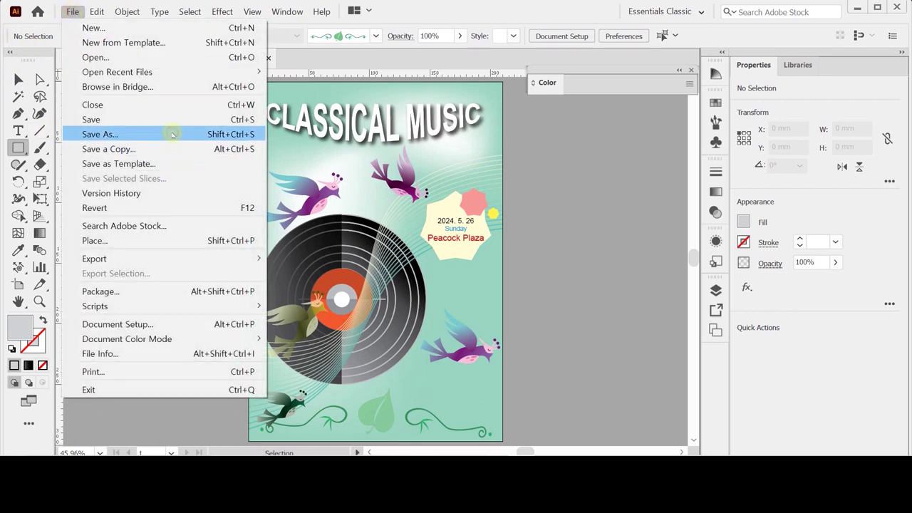
left_click(171, 133)
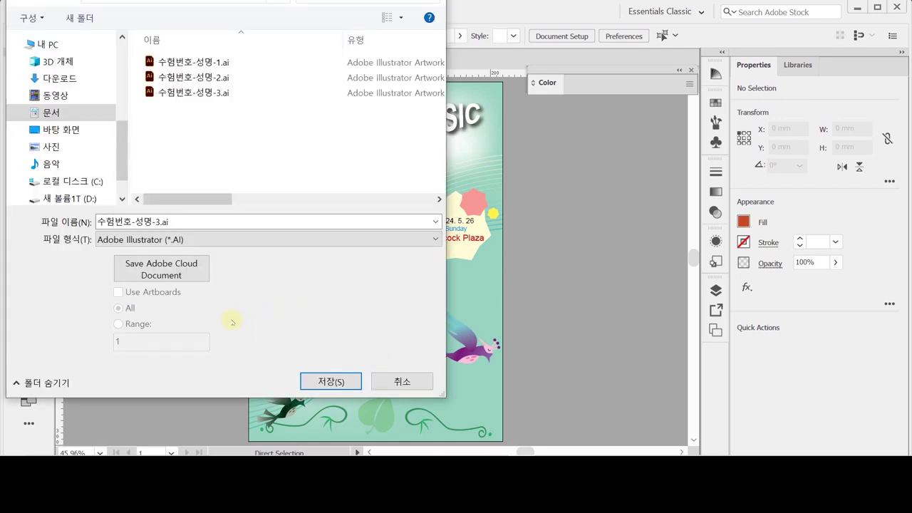
left_click_drag(69, 0, 78, 10)
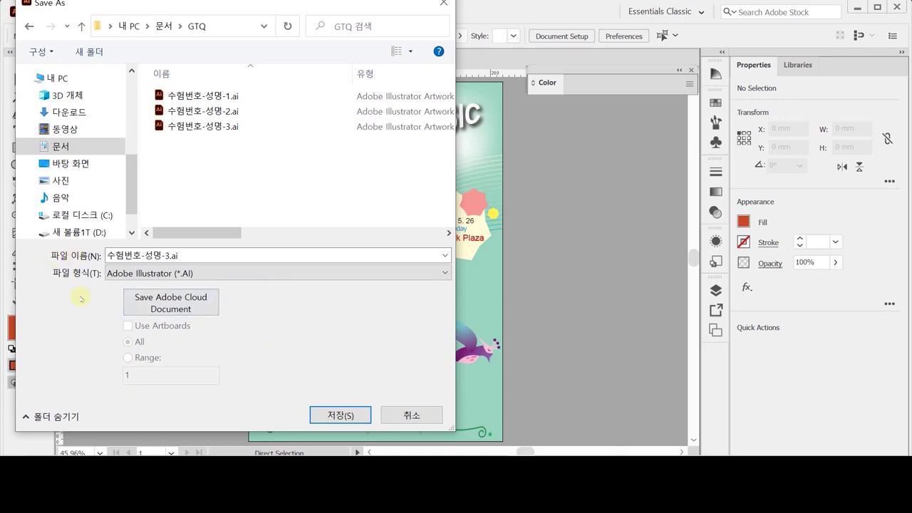
left_click(340, 414)
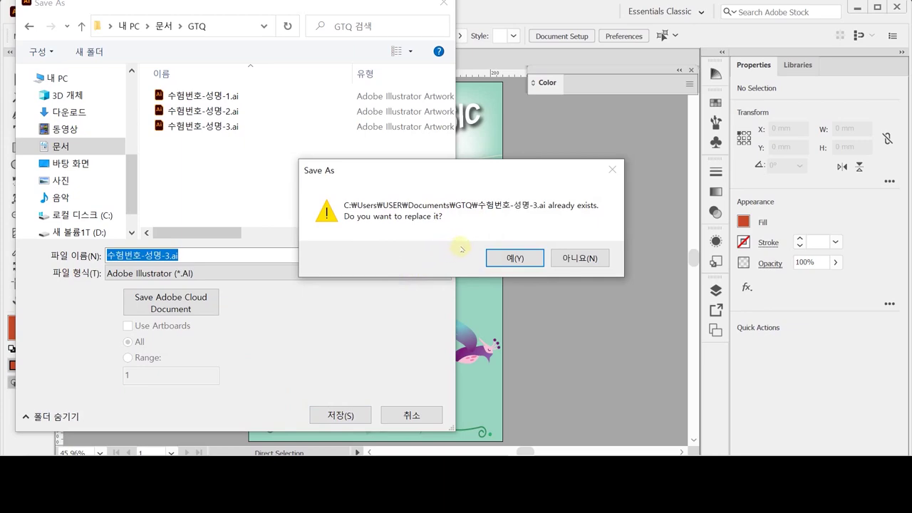
left_click(521, 257)
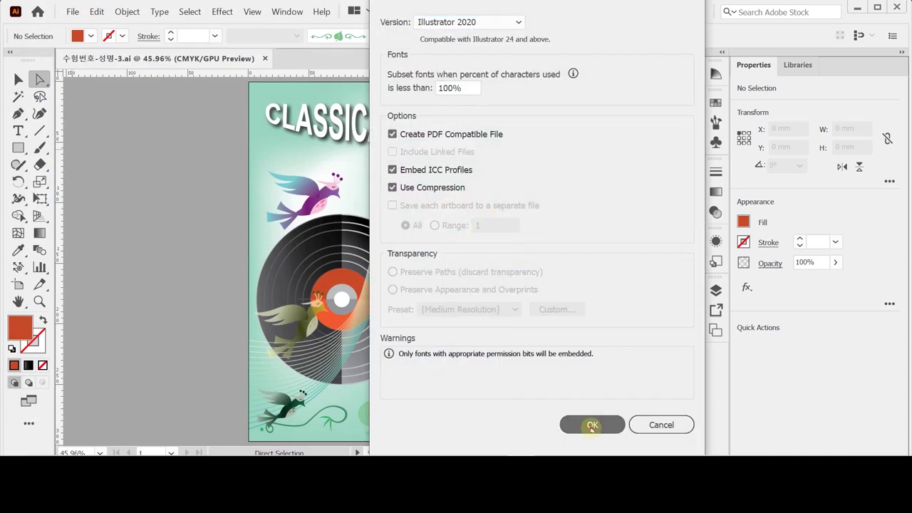
left_click(592, 426)
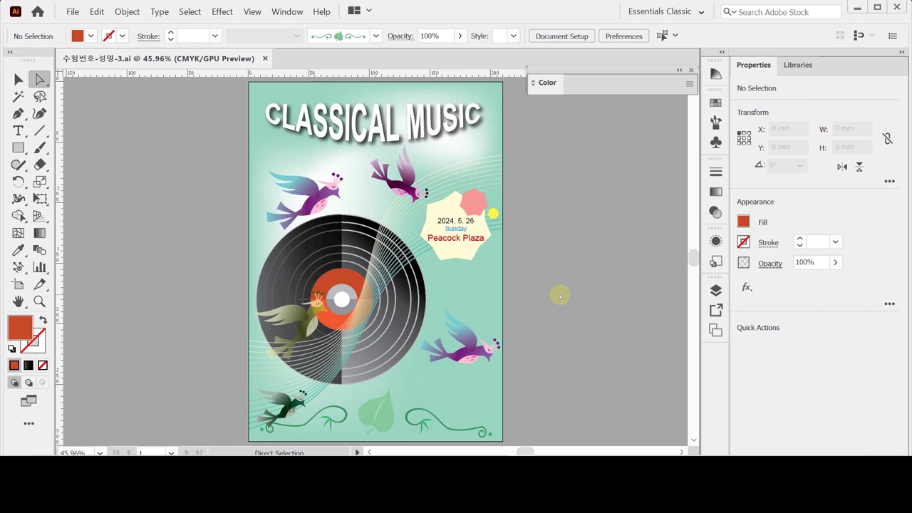
key("ctrl")
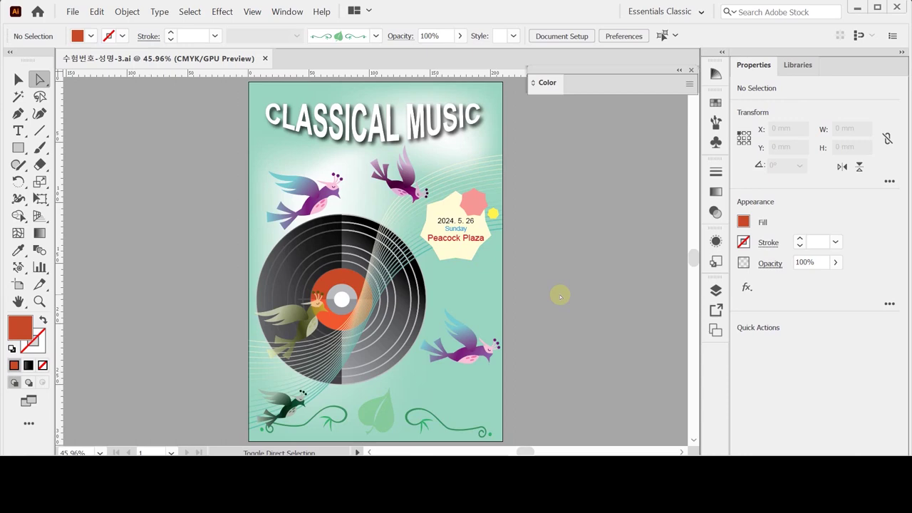